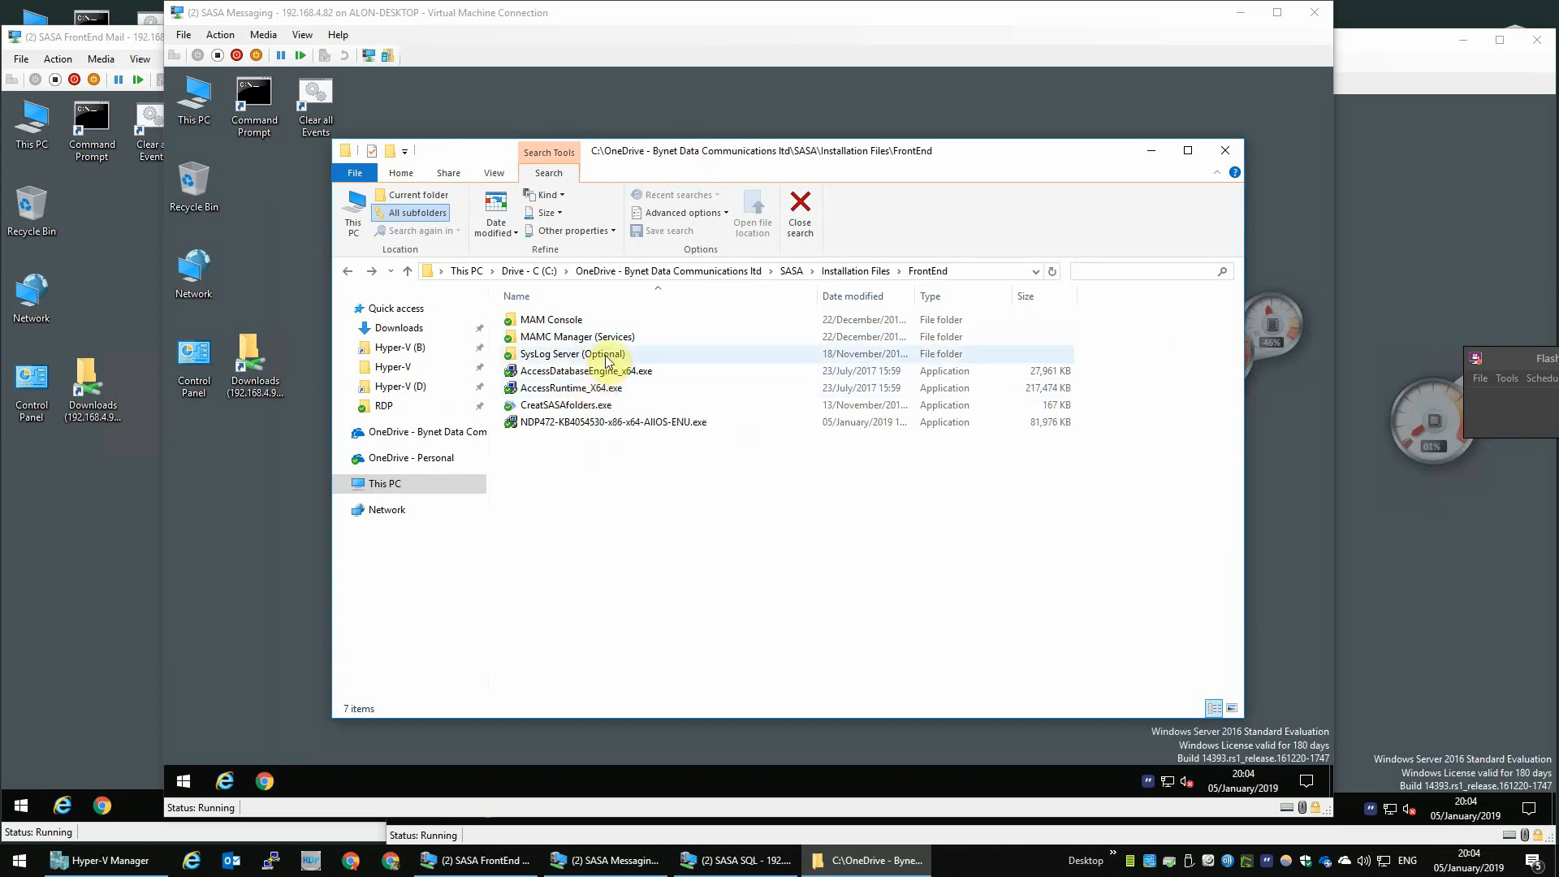
# - Copy MAM Console, MAMC Manager (Services), SysLog Server (Optional) and CreatSASAfolders.exe from the FrontEnd installation folder to the FrontEnd Mail VM desktop
pyautogui.click(612, 357)
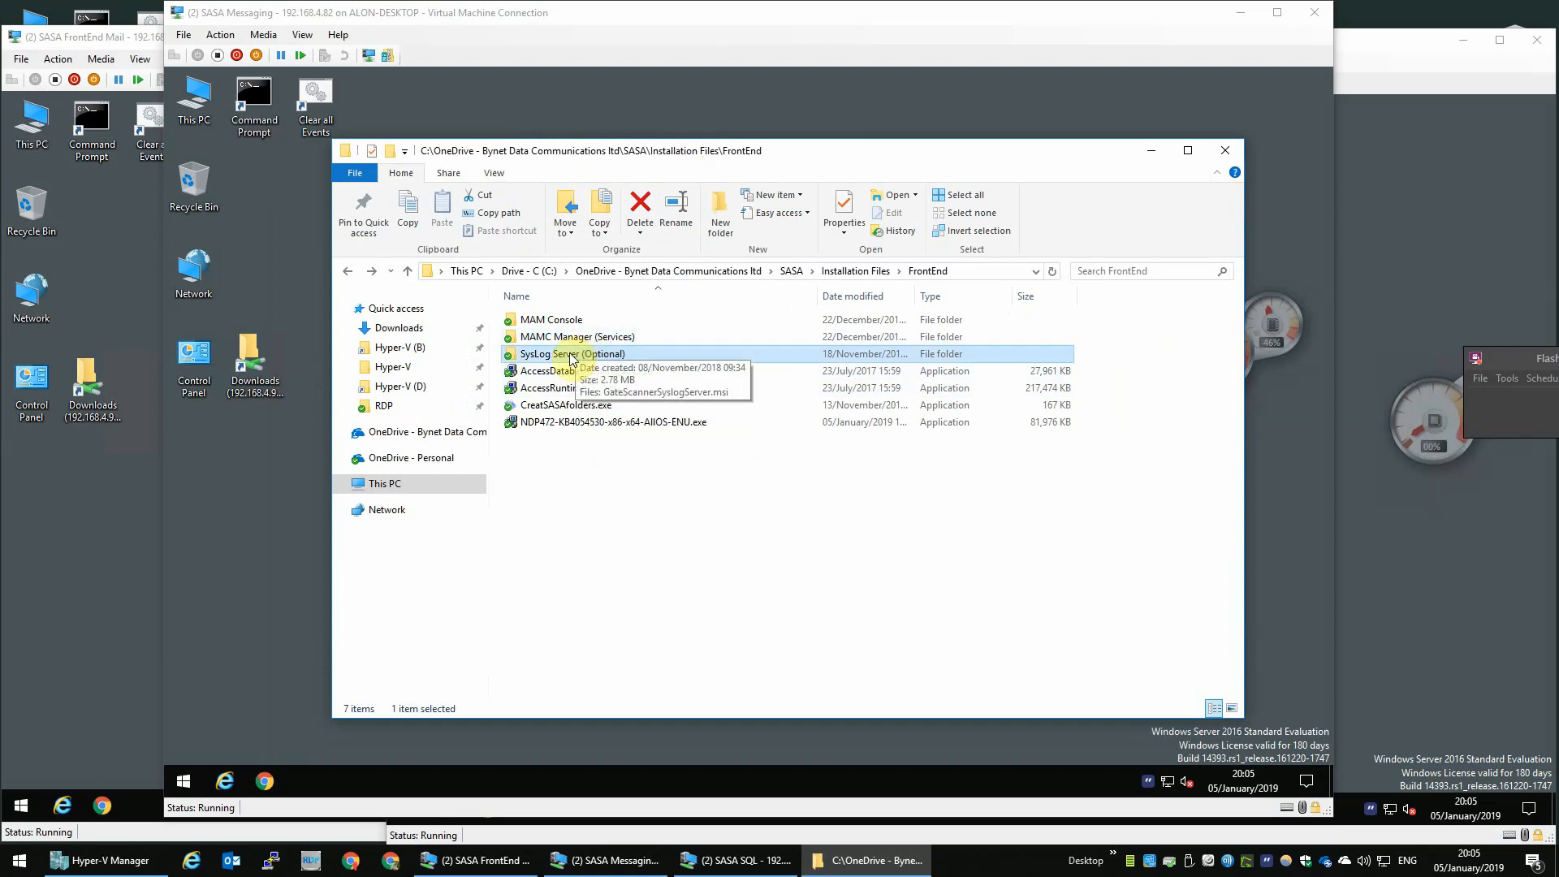
pyautogui.click(568, 459)
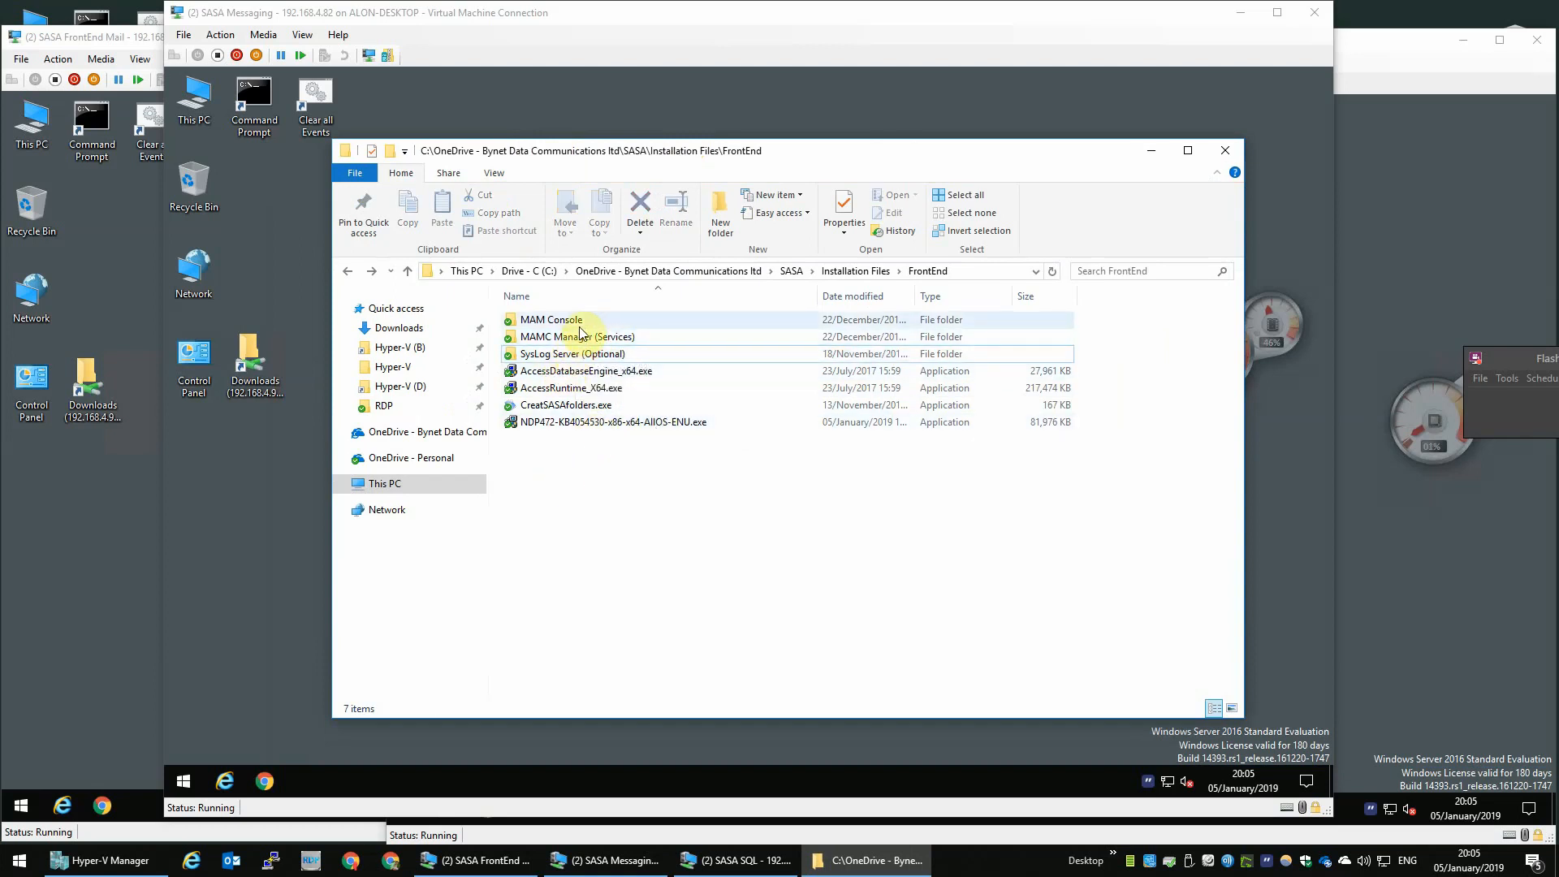
pyautogui.click(883, 271)
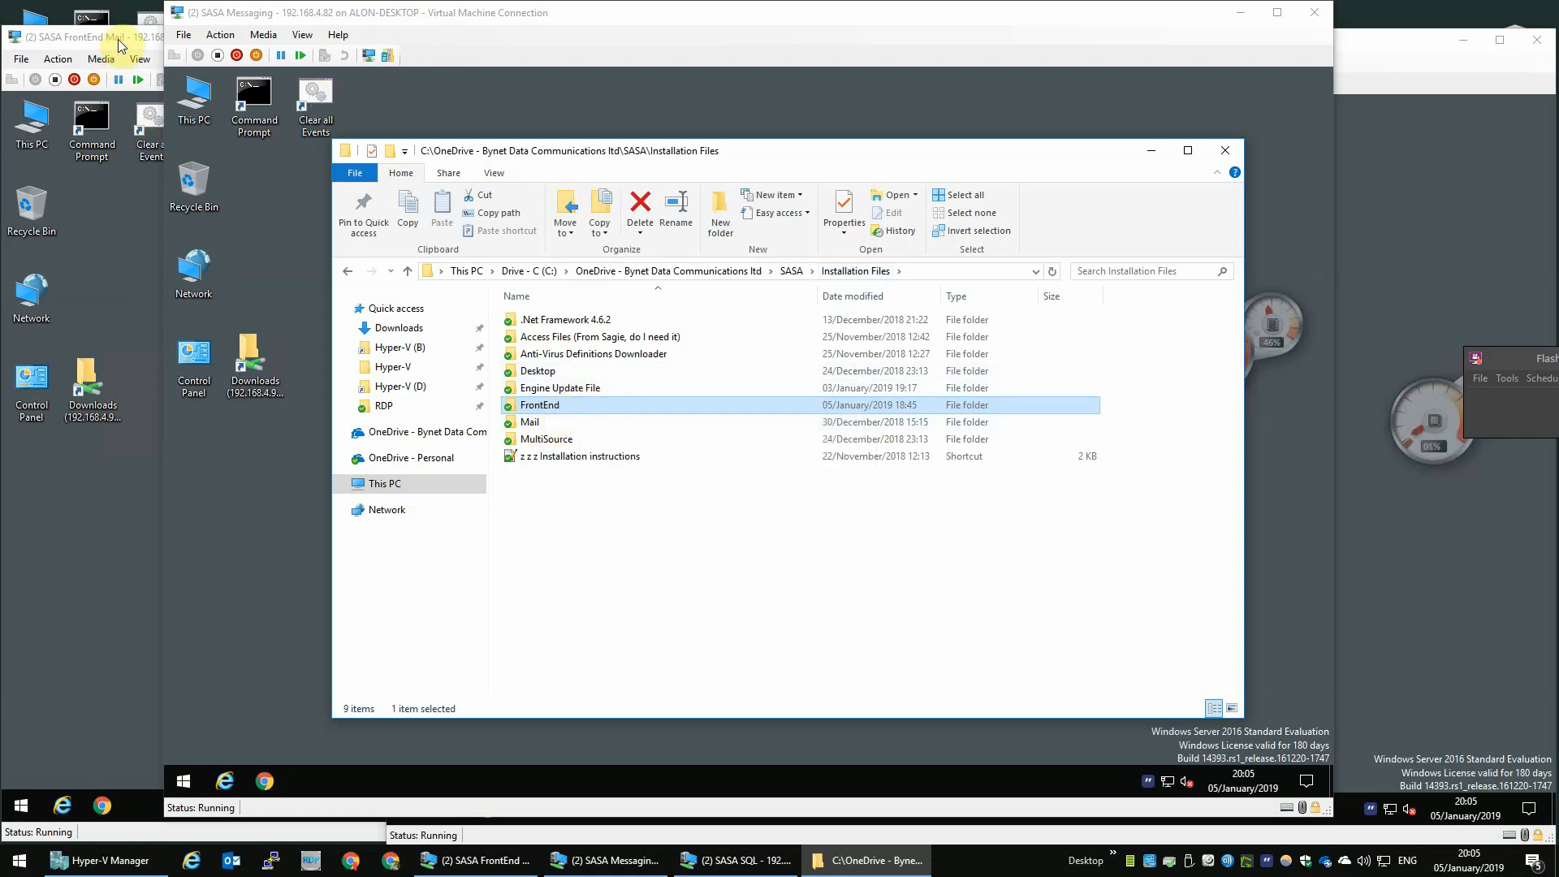
pyautogui.doubleClick(552, 405)
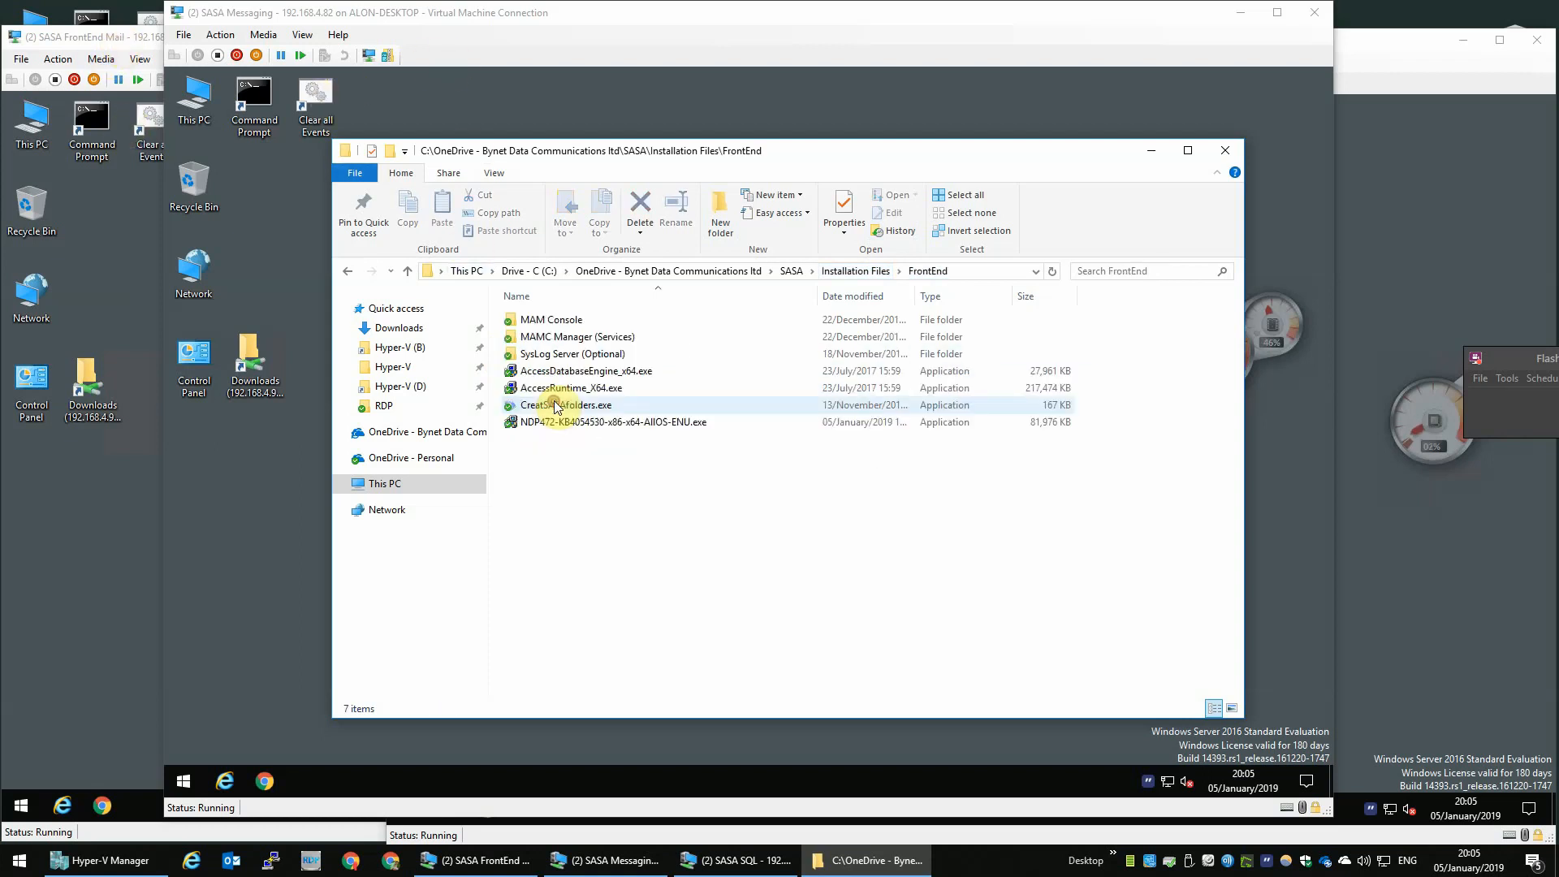
pyautogui.click(579, 322)
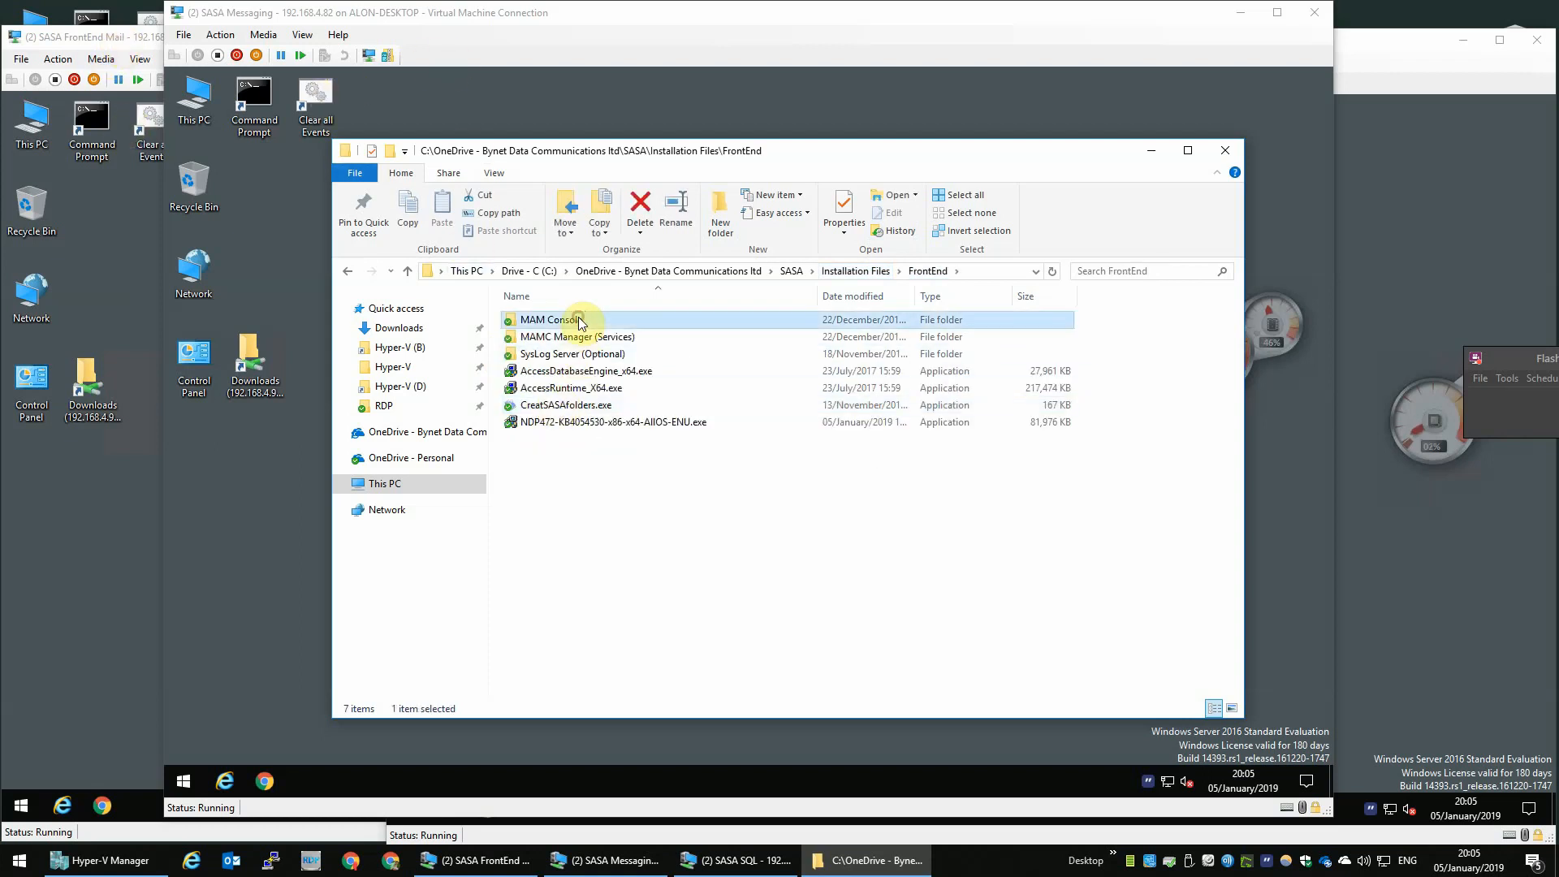
pyautogui.keyDown('shift'); pyautogui.click(563, 358); pyautogui.keyUp('shift')
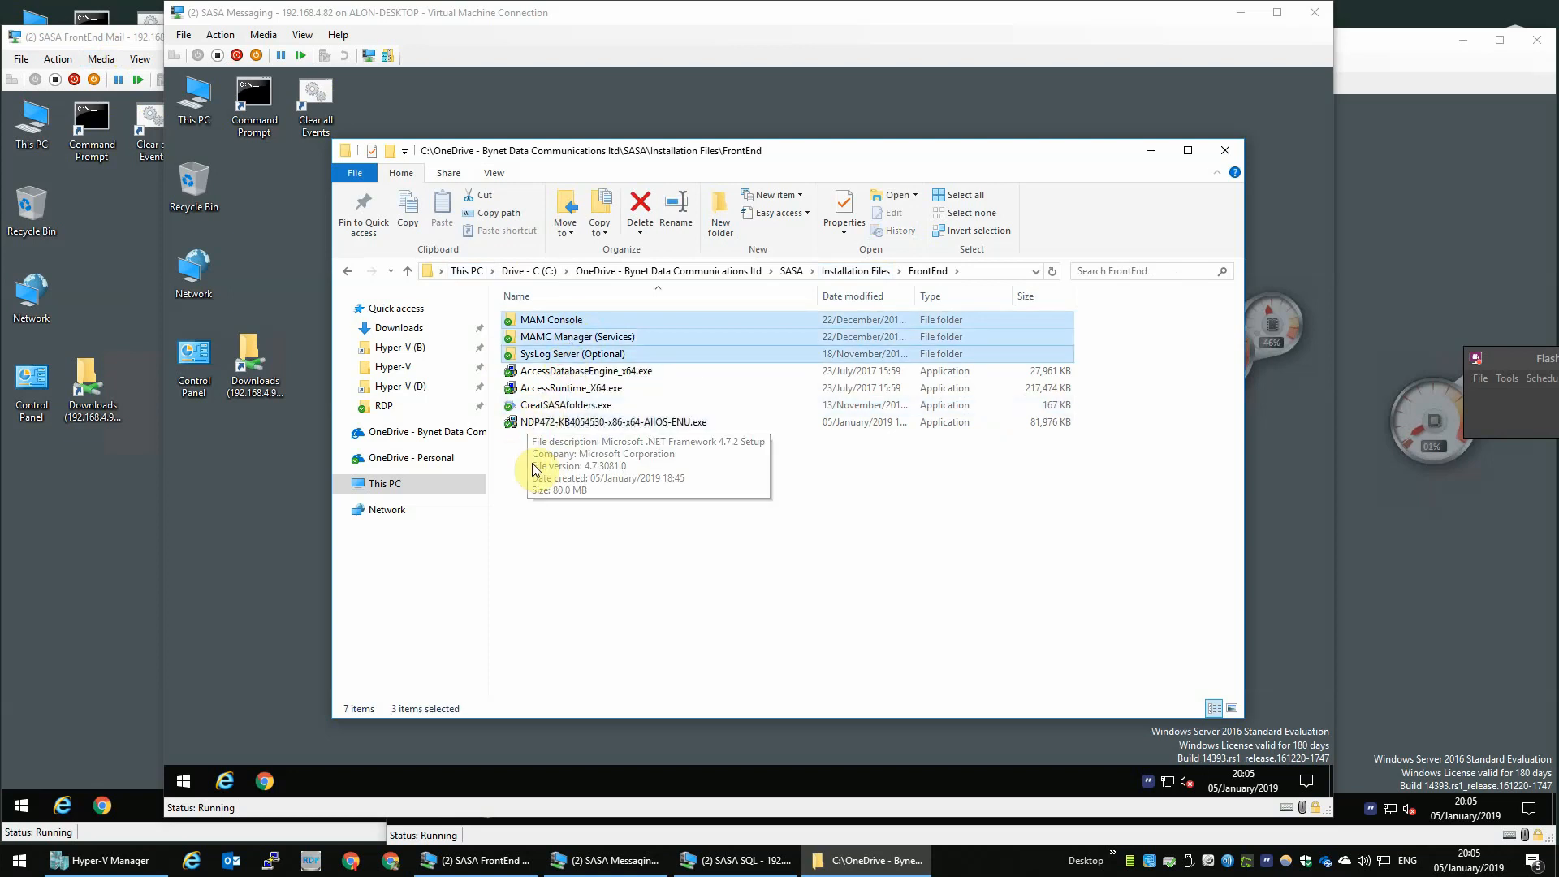
pyautogui.keyDown('ctrl'); pyautogui.click(568, 406); pyautogui.keyUp('ctrl')
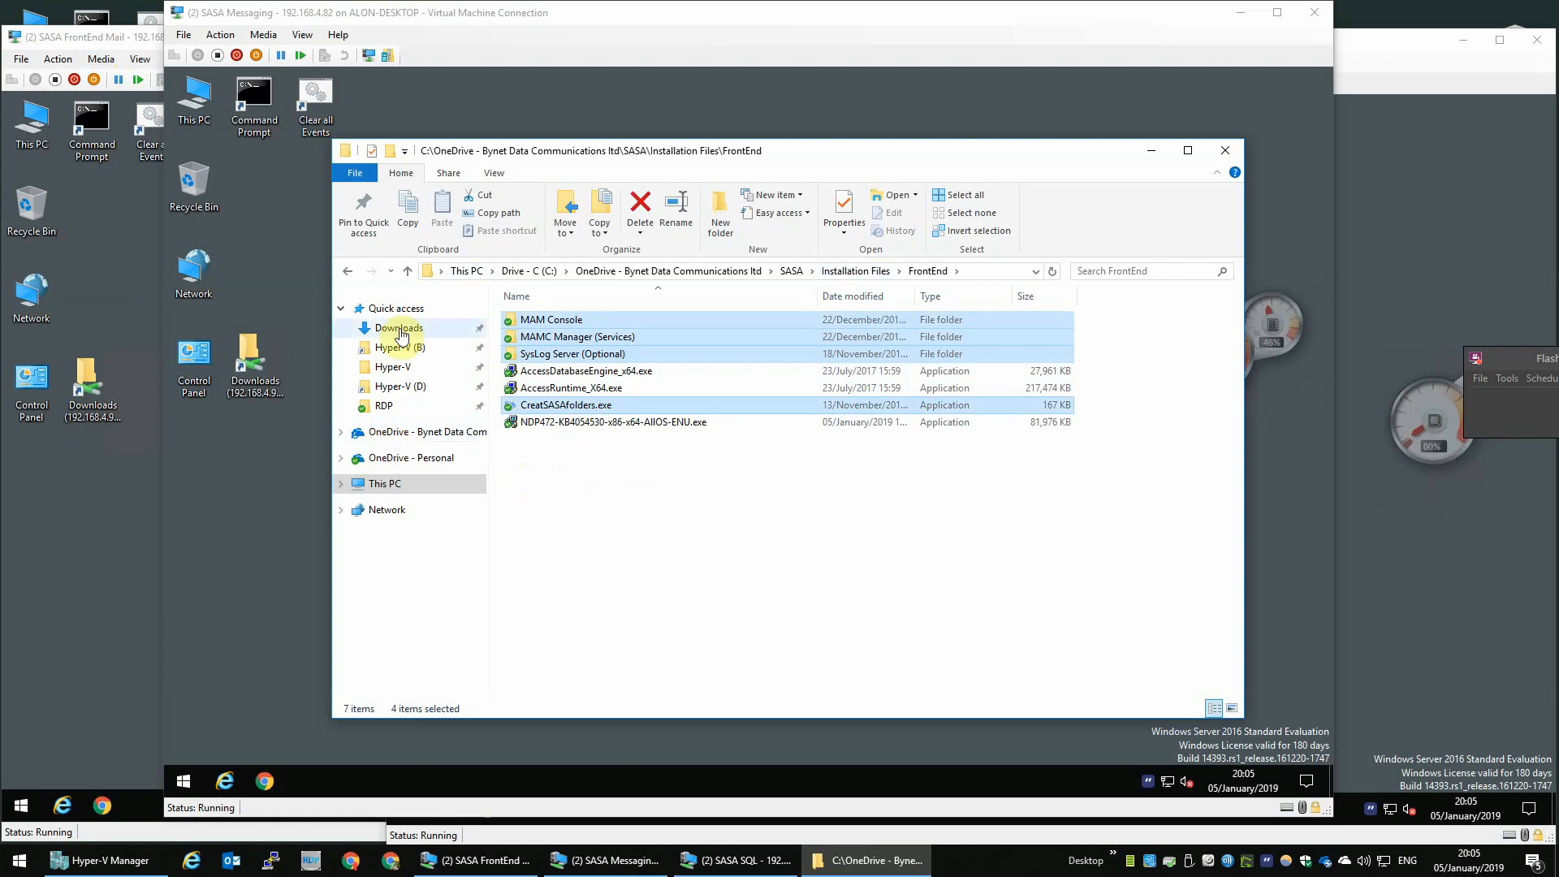
pyautogui.click(123, 342)
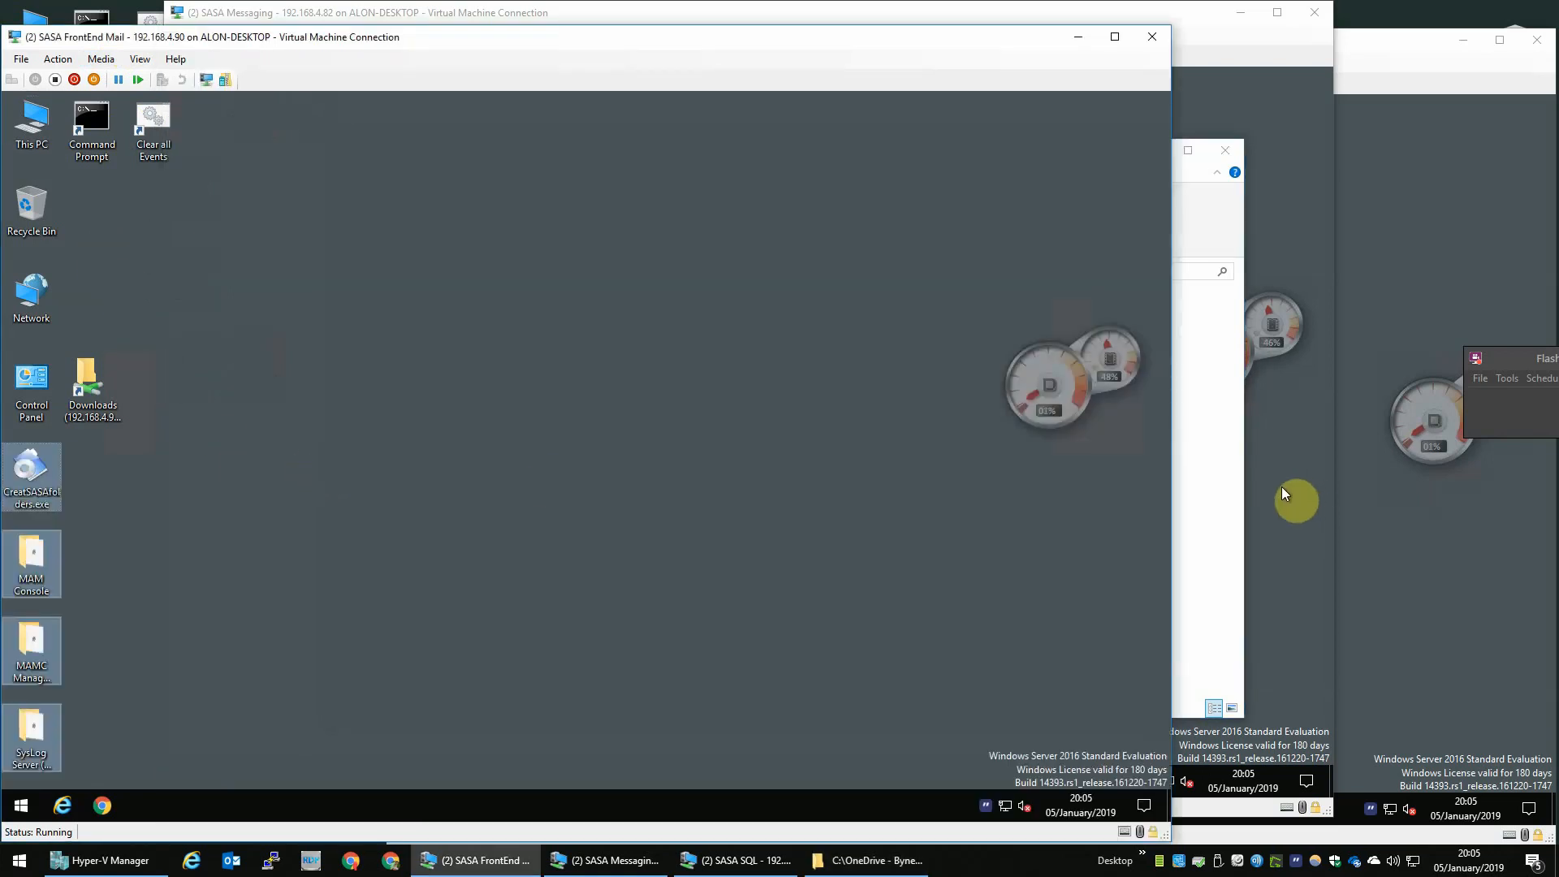
# - Move the CreatSASAfolders.exe icon on the VM desktop down beside the SysLog Server folder
pyautogui.click(1218, 515)
pyautogui.click(681, 408)
pyautogui.moveTo(682, 430); pyautogui.dragTo(119, 723)
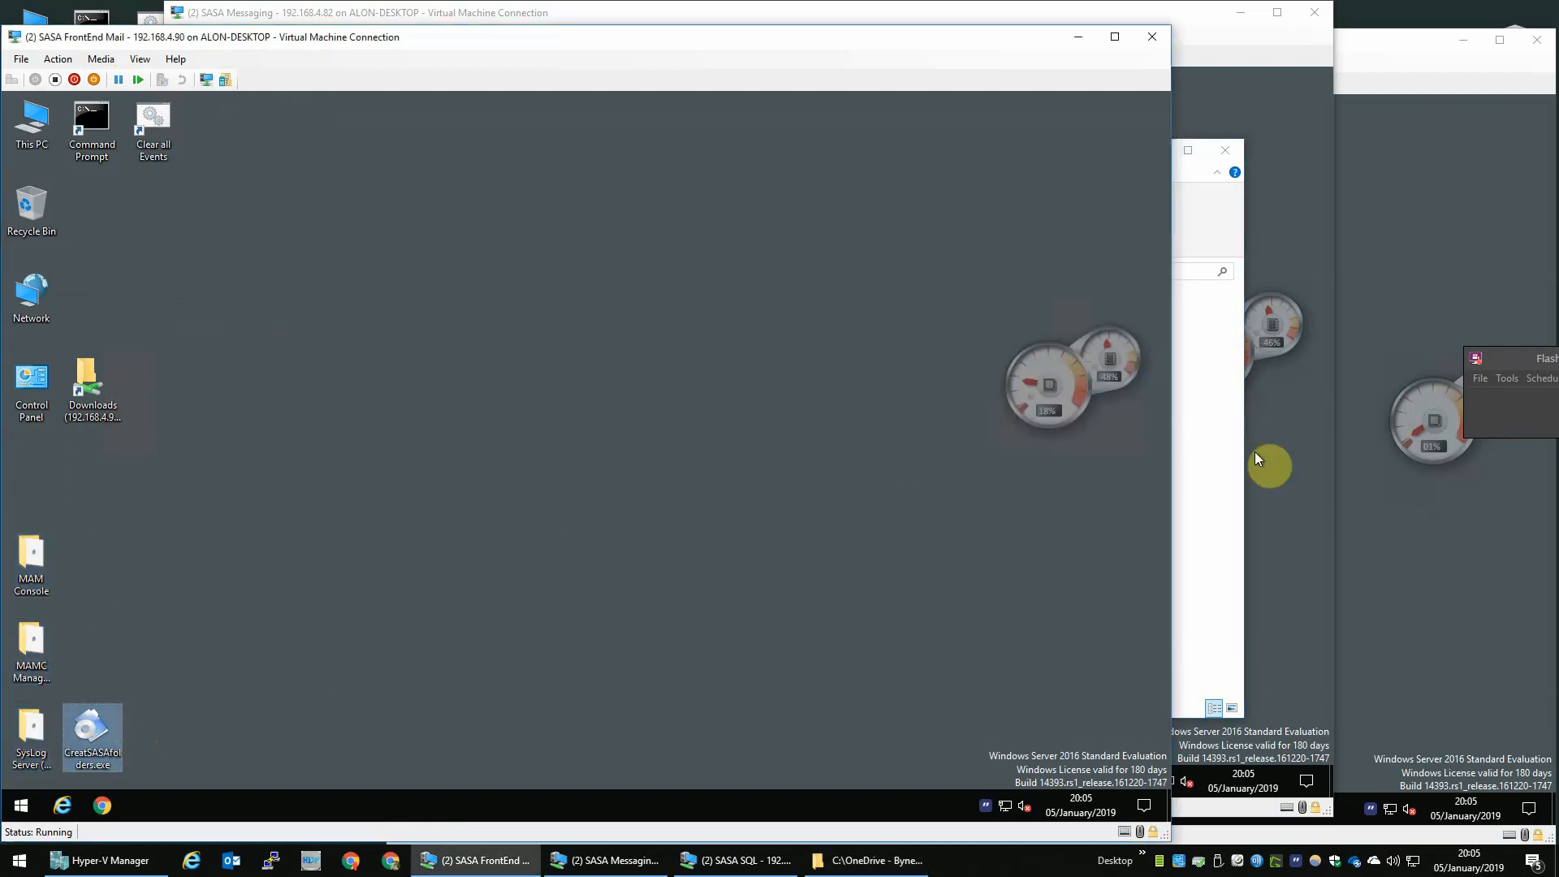
# - Copy the V112 folder from Installation Files\Mail into the VM's \\192.168.4.90\Downloads share
pyautogui.click(1225, 473)
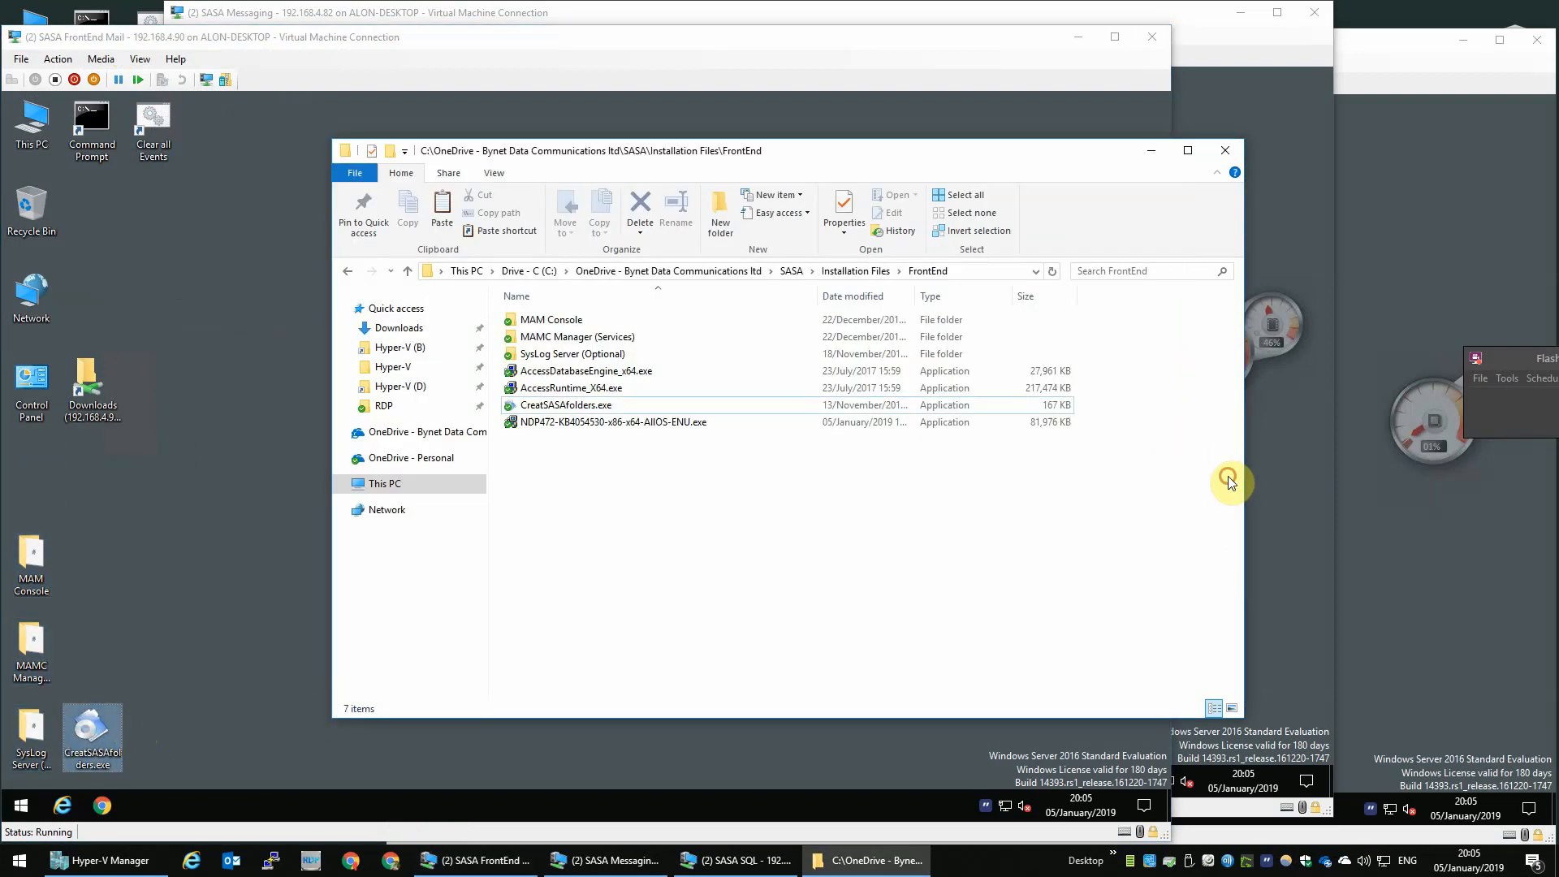
pyautogui.click(826, 277)
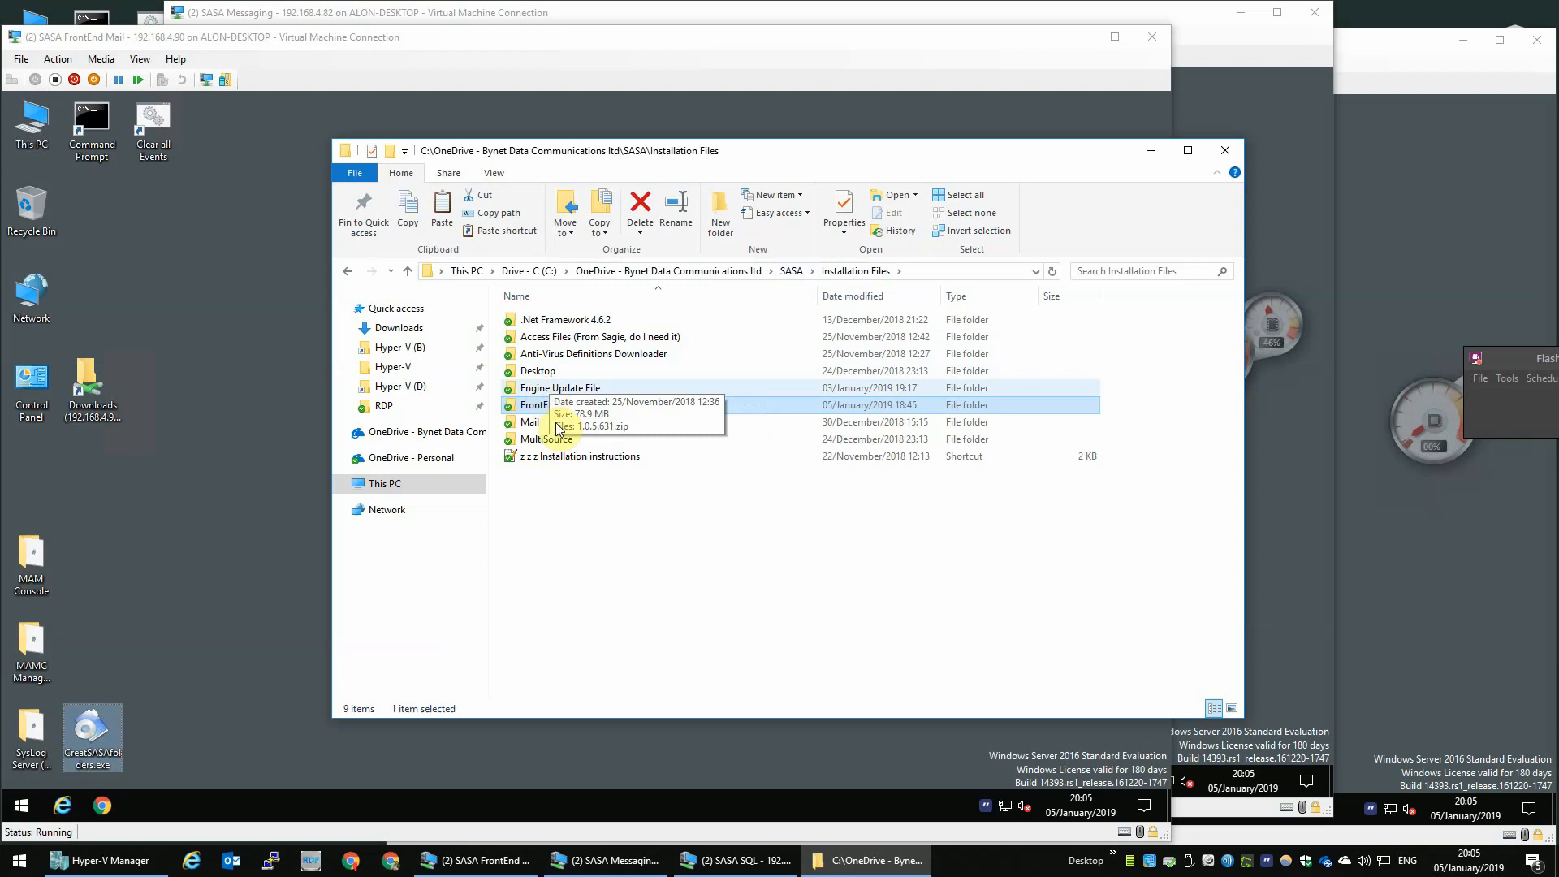
pyautogui.doubleClick(570, 422)
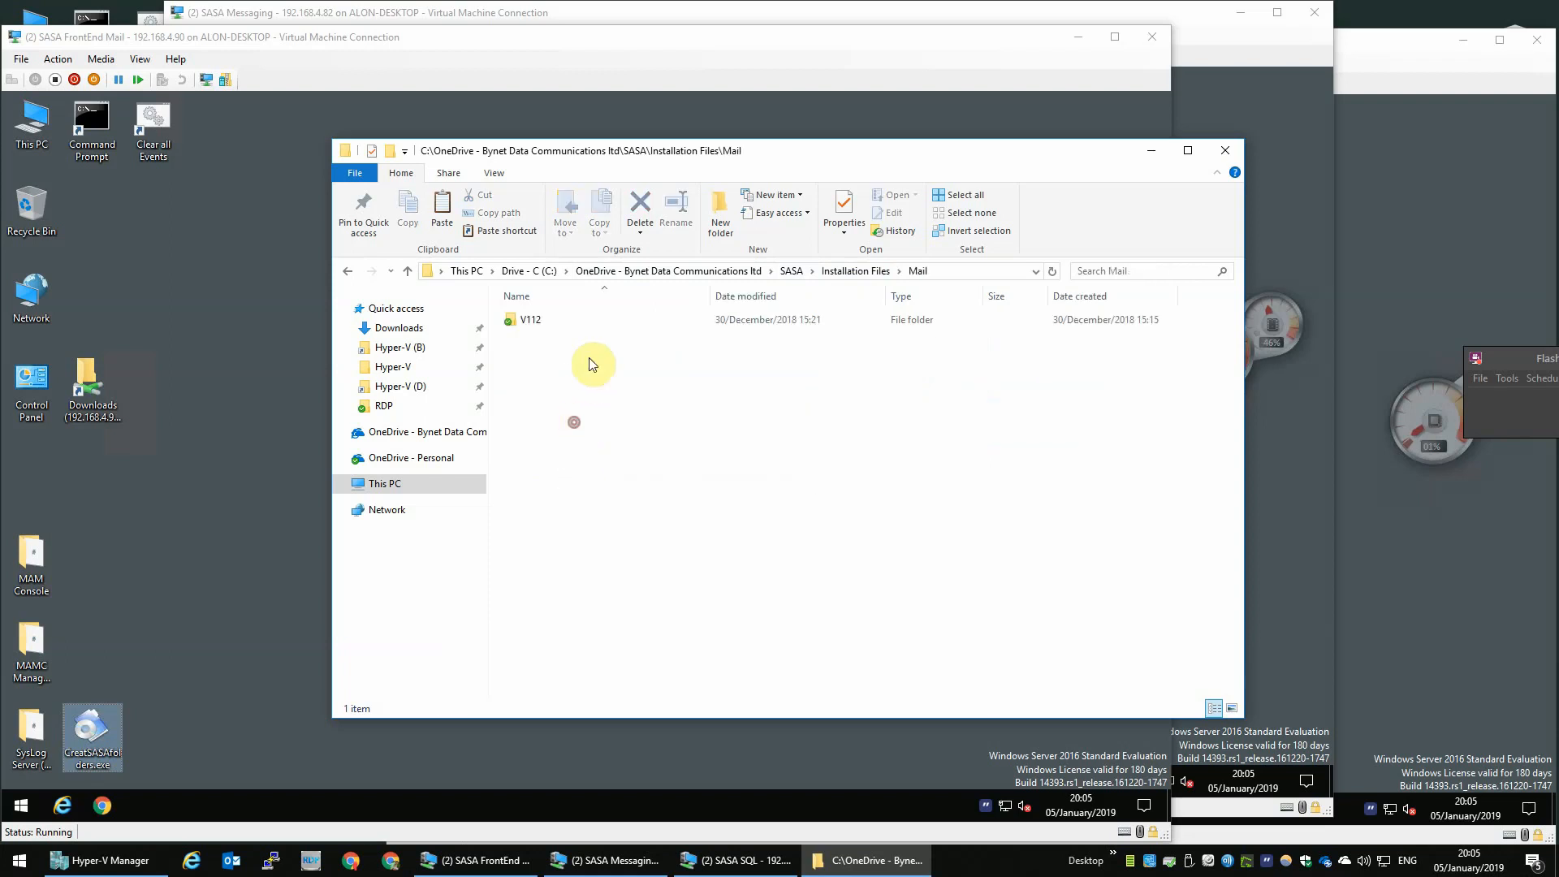
pyautogui.click(557, 319)
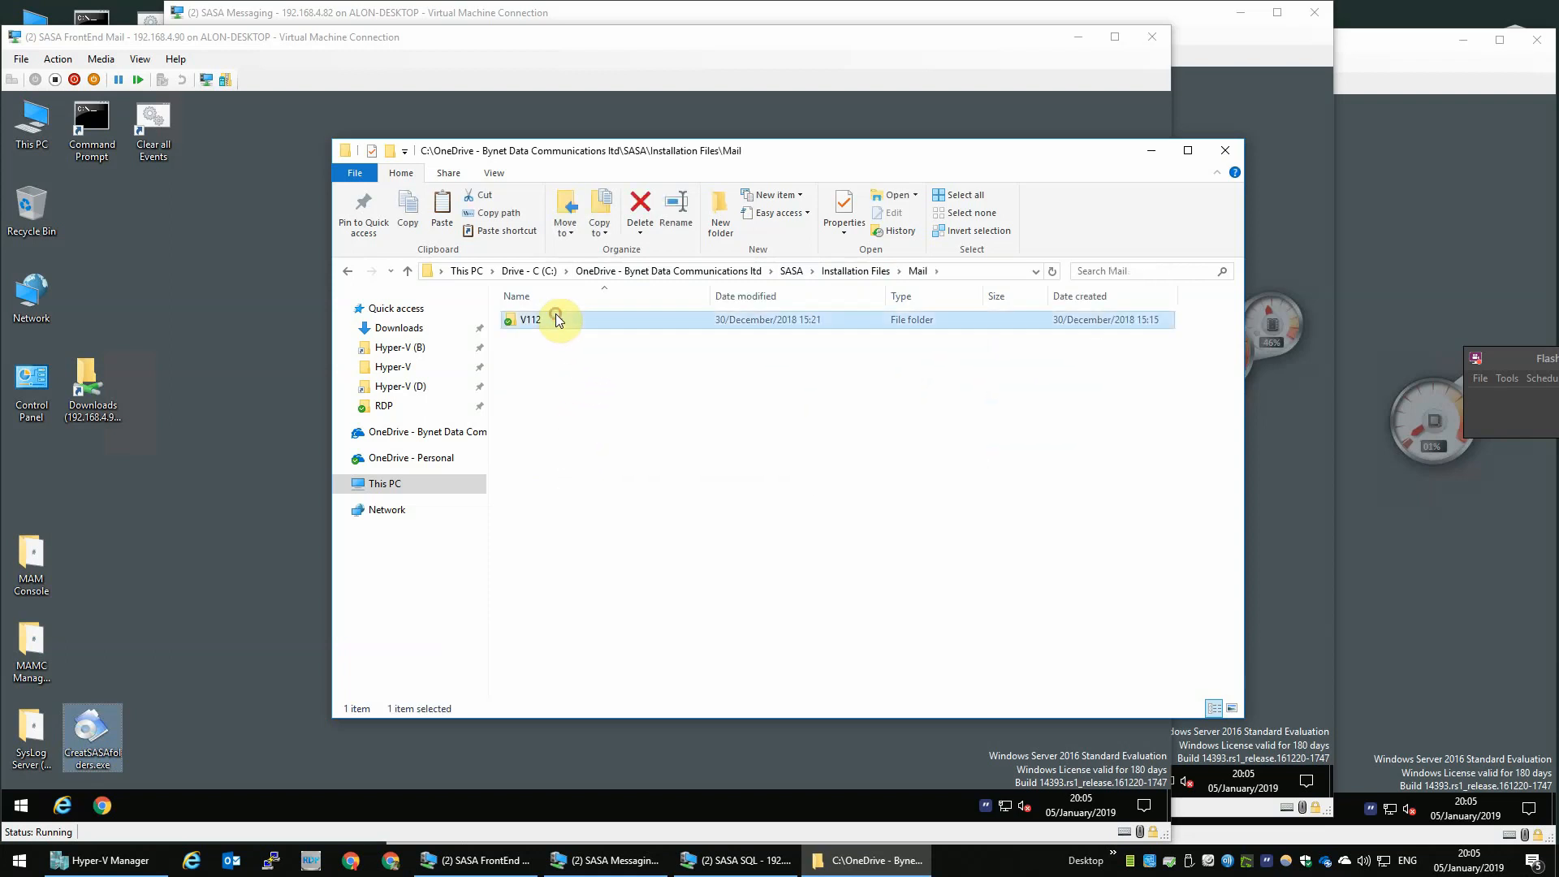
pyautogui.click(146, 567)
pyautogui.doubleClick(89, 381)
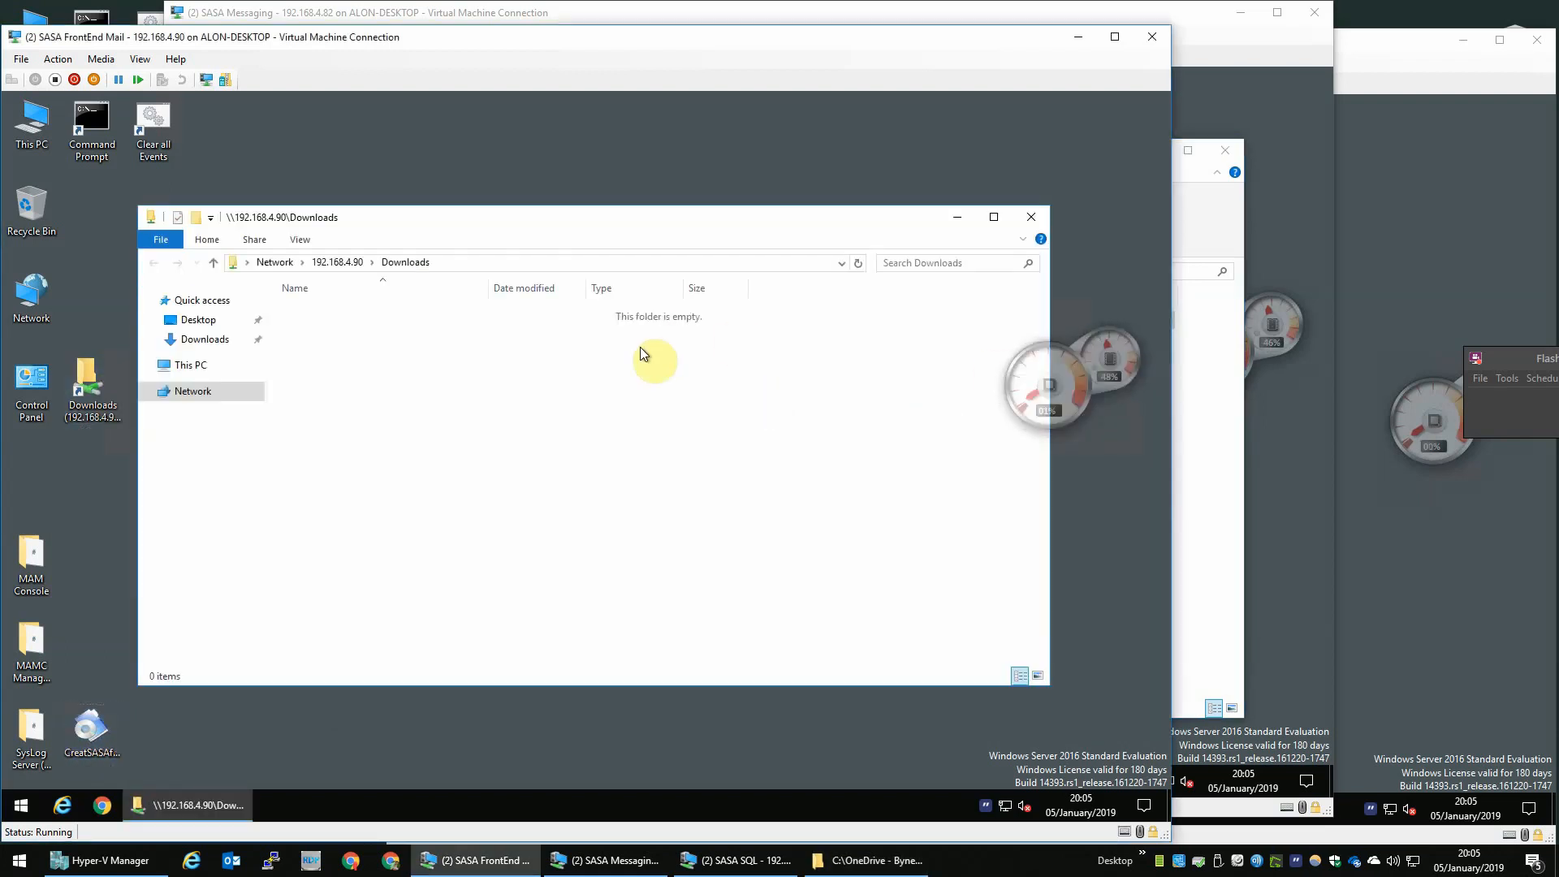
pyautogui.click(1185, 367)
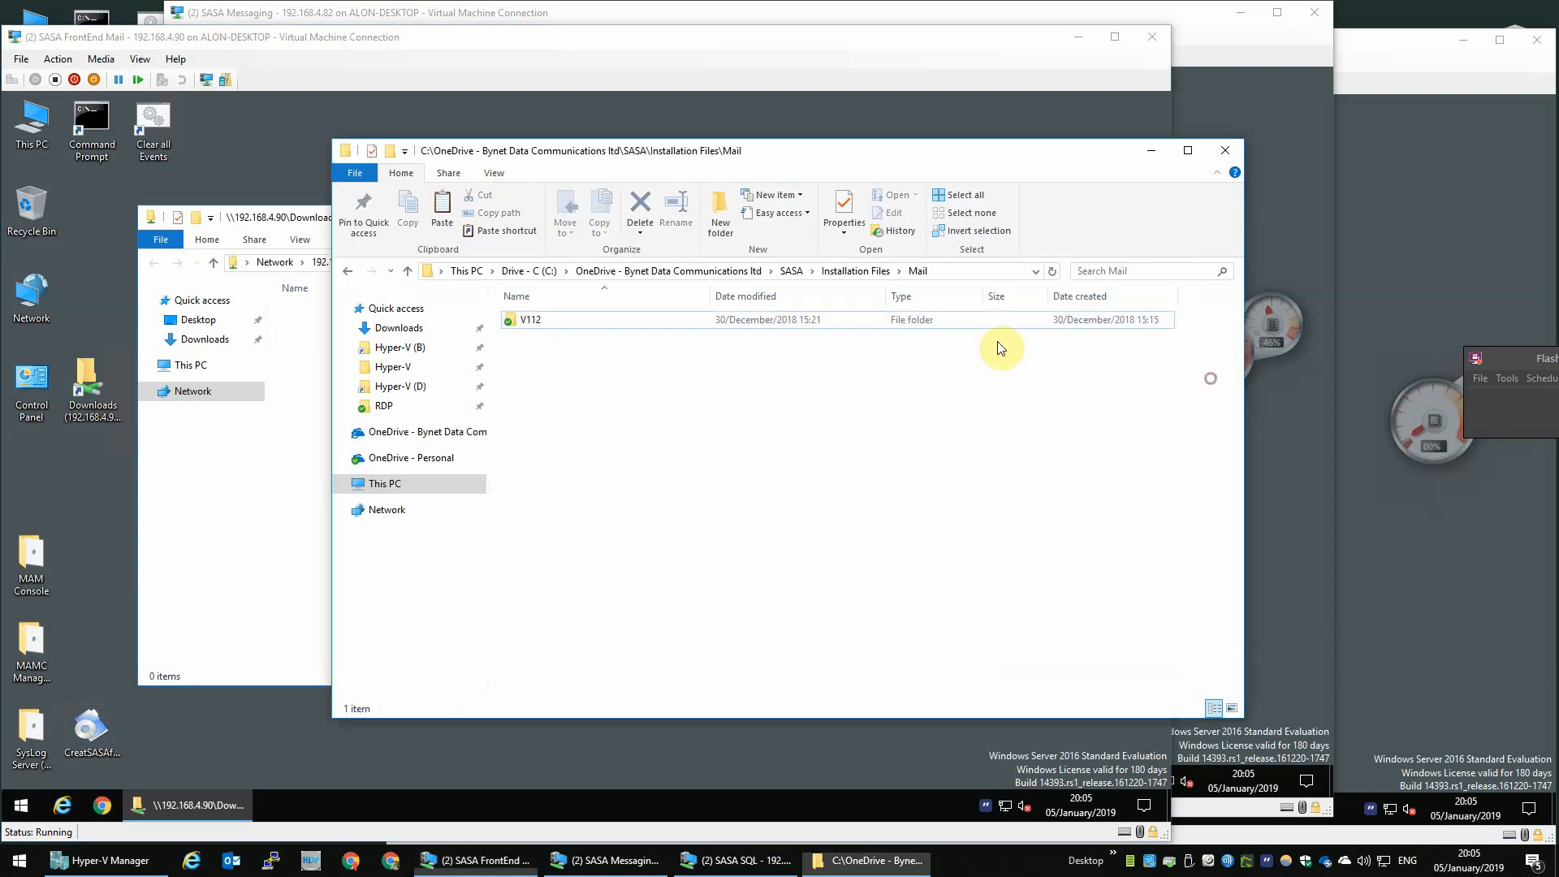
pyautogui.click(320, 342)
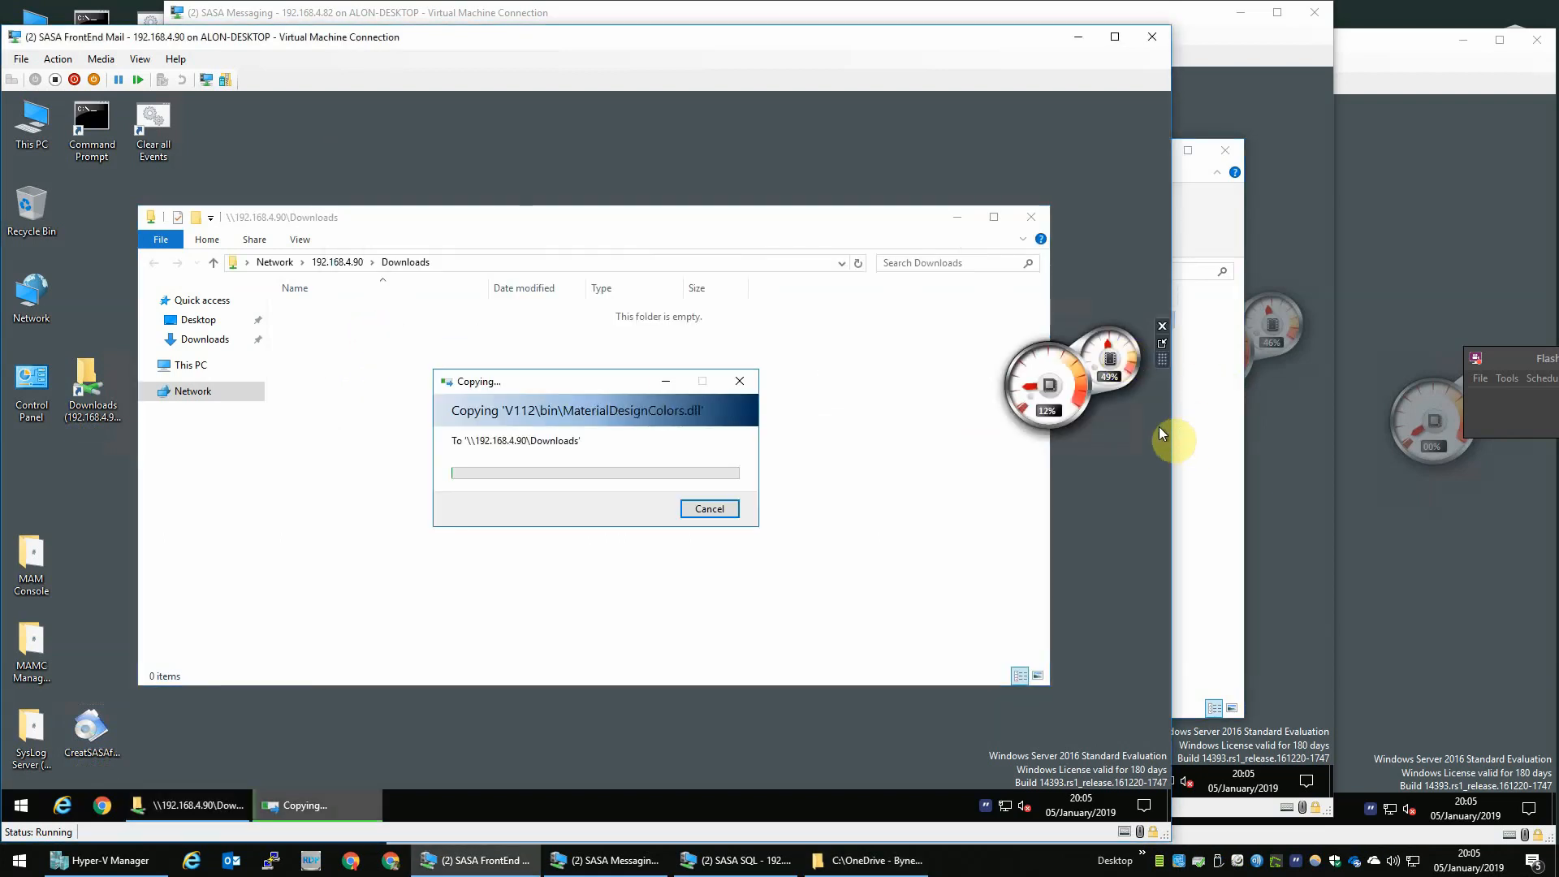
# - Close the host File Explorer window while the copy continues
pyautogui.click(1193, 417)
pyautogui.click(1193, 417)
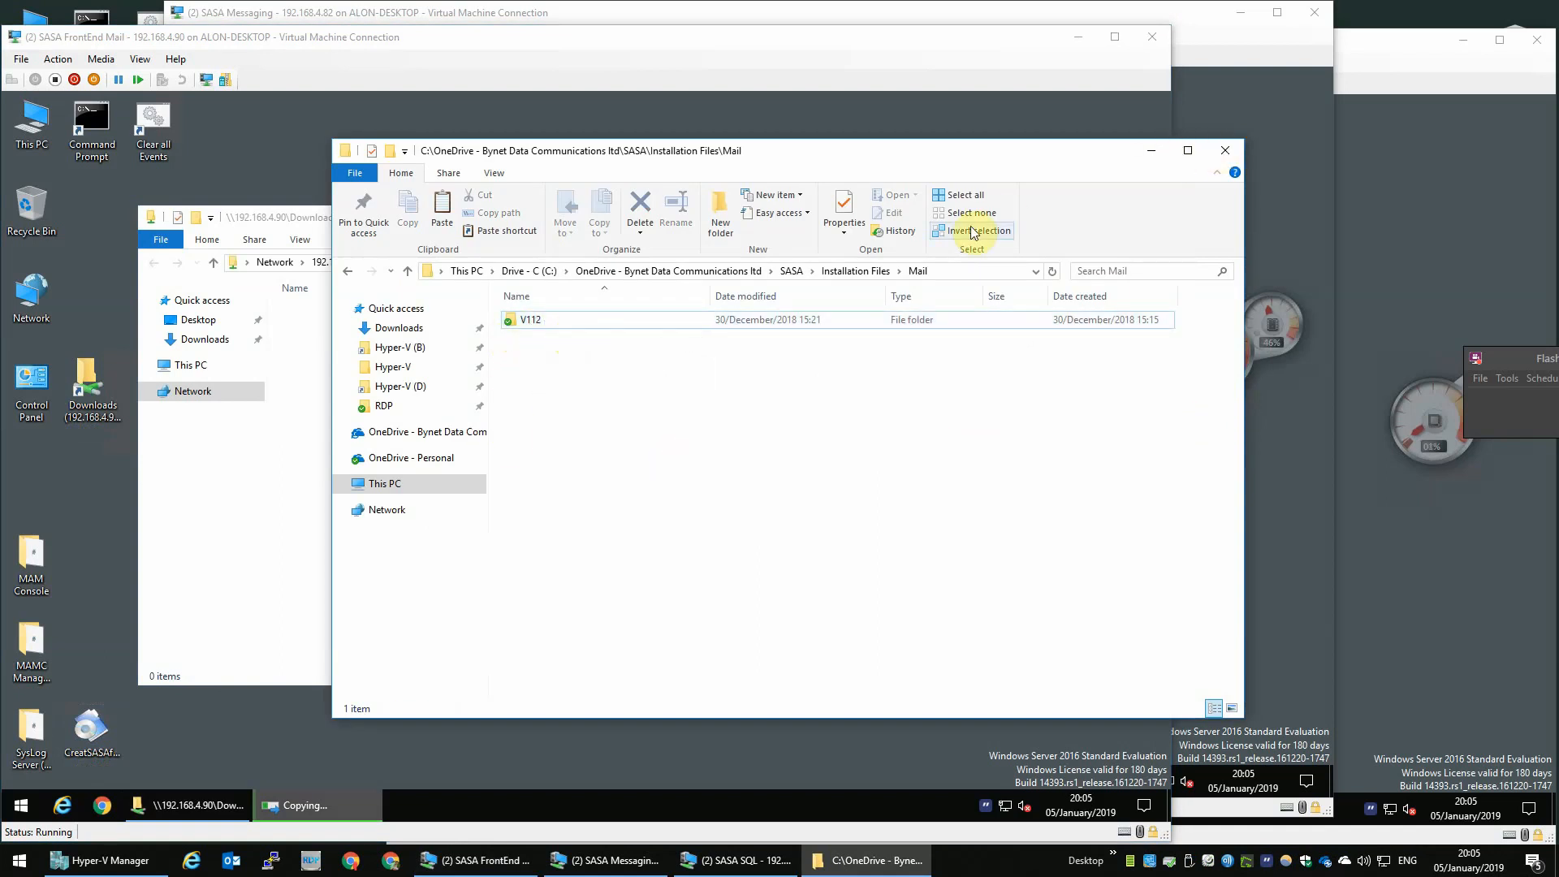
pyautogui.hotkey('alt', 'F4')
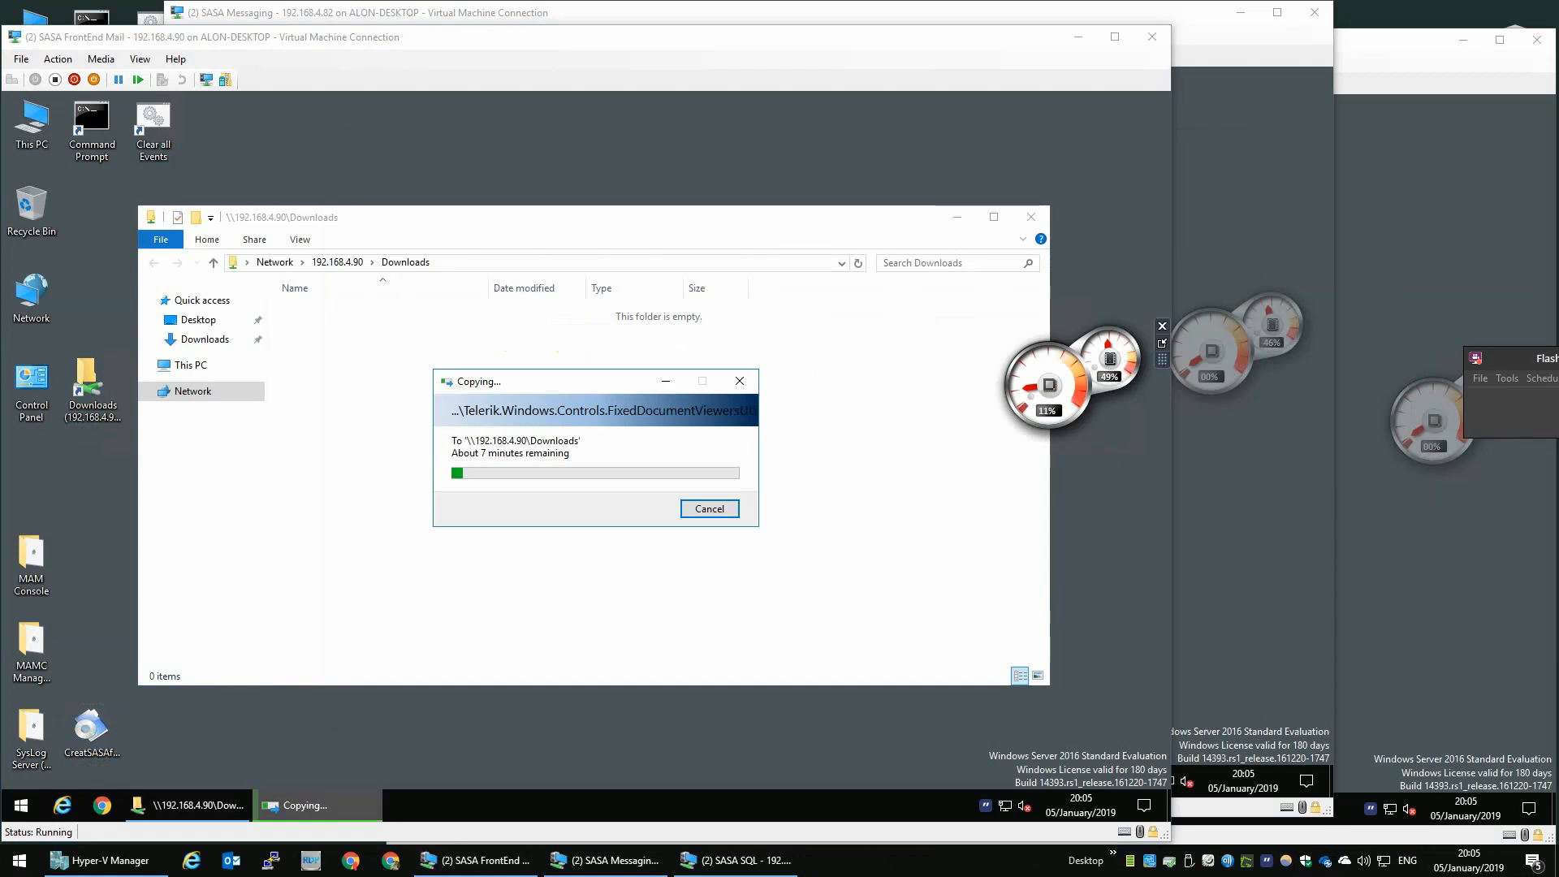
# - Install GS MaM Manager from MaMC Mgr.msi in the MAMC Manager (Services) folder, keeping the default folder for Everyone
pyautogui.click(31, 649)
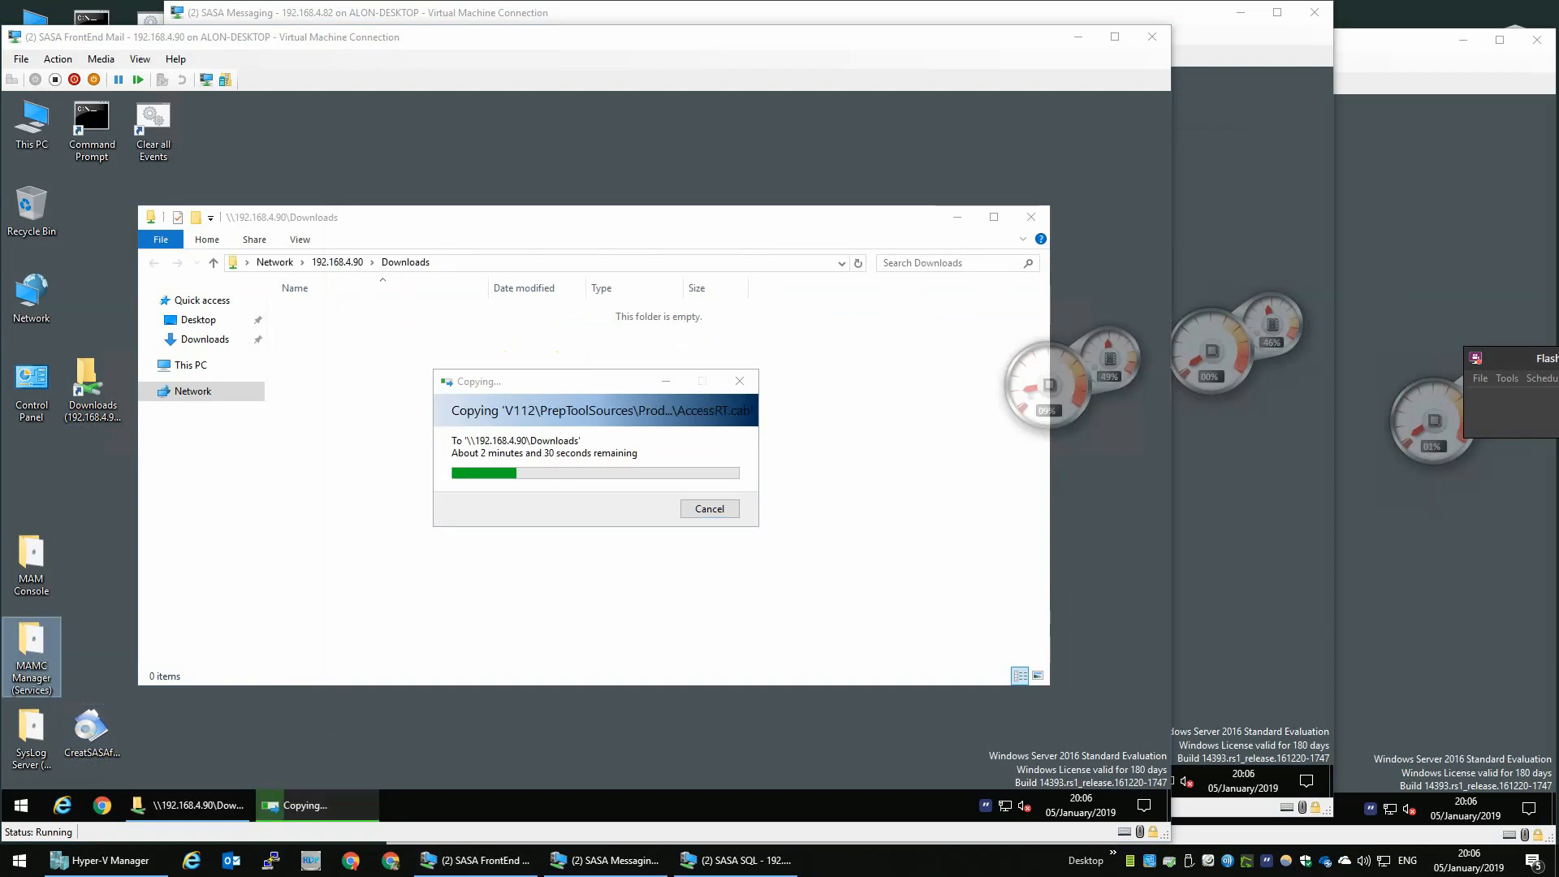
pyautogui.click(120, 39)
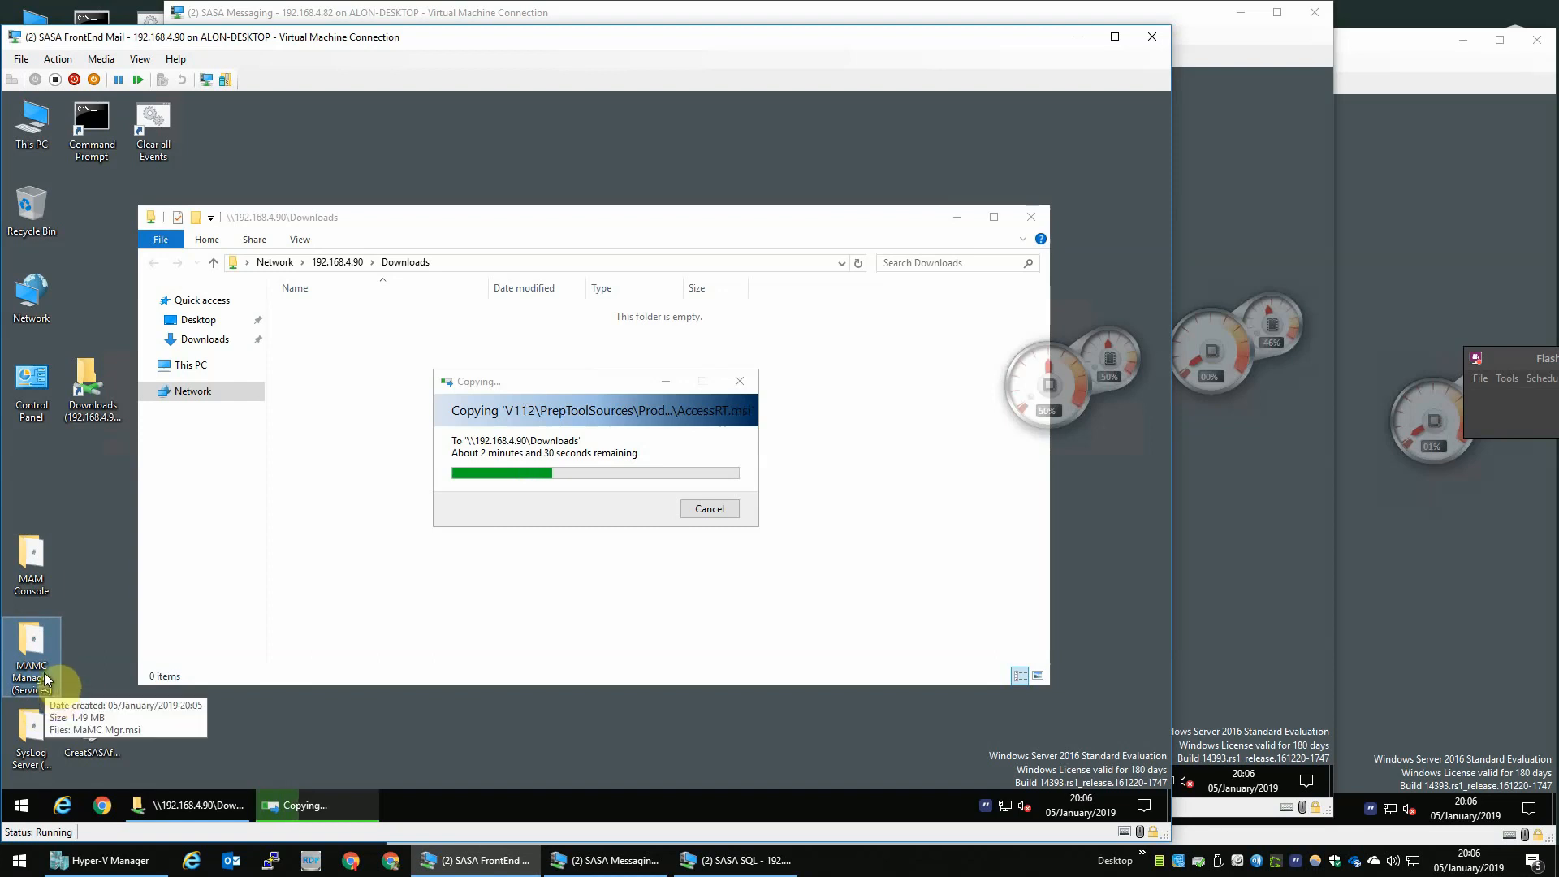
pyautogui.doubleClick(45, 668)
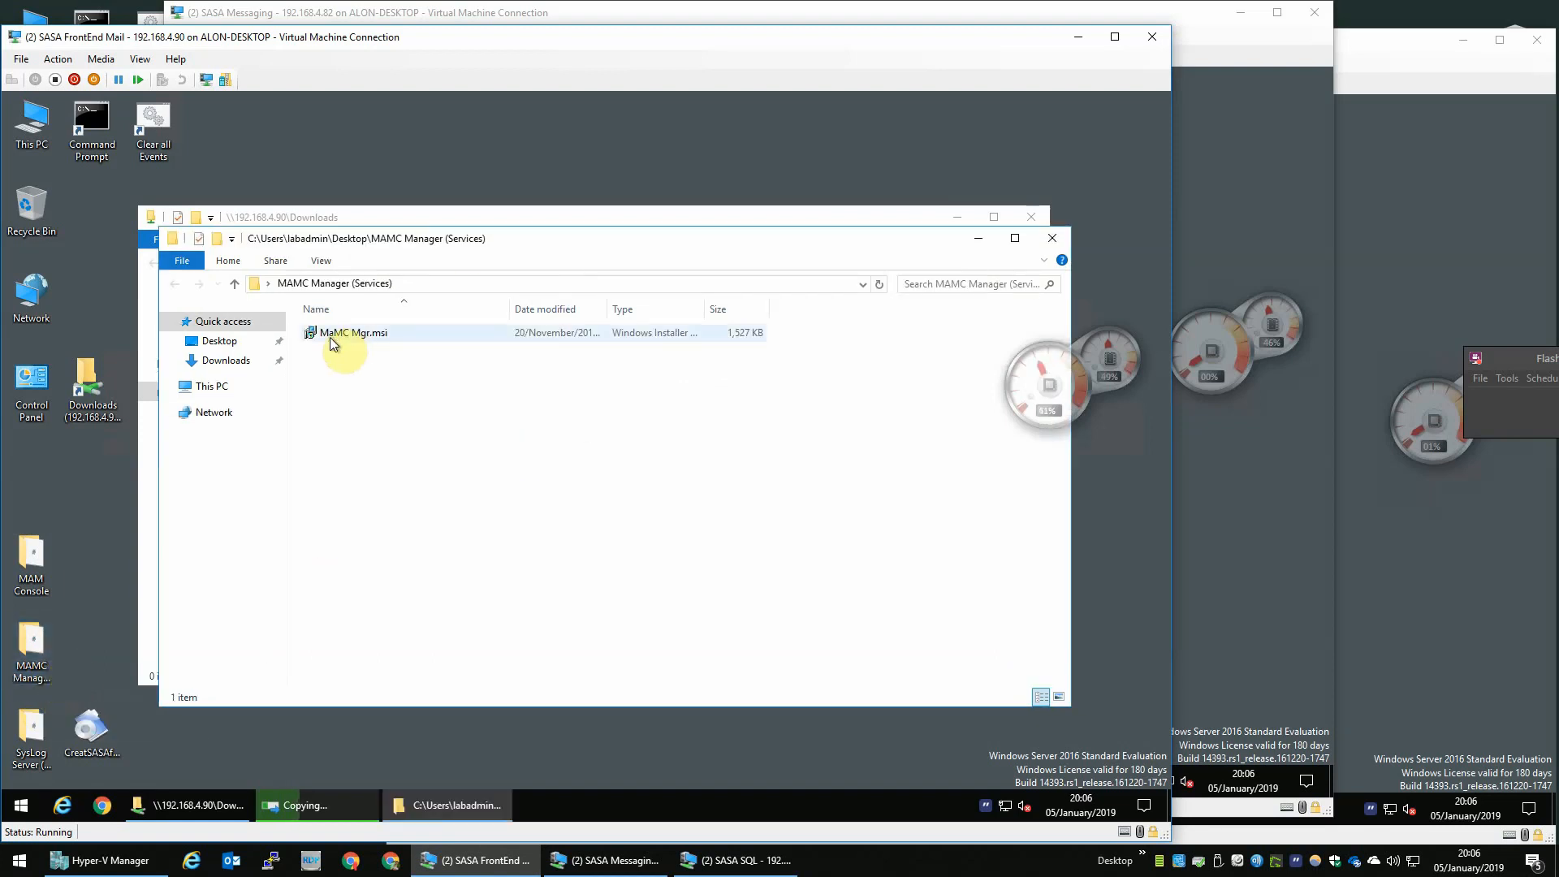
pyautogui.doubleClick(349, 332)
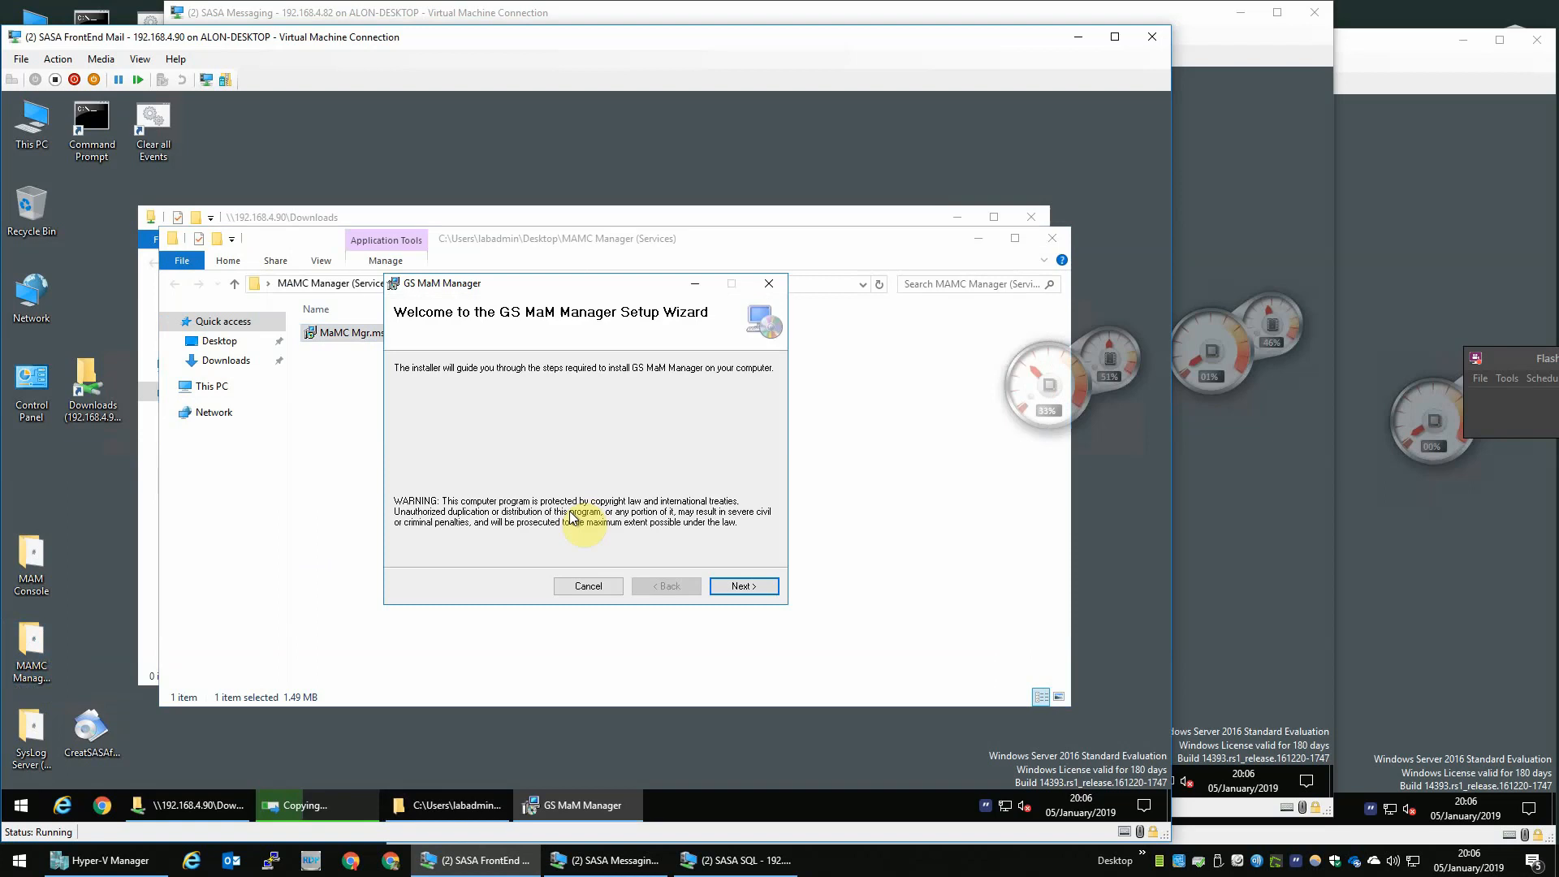
pyautogui.click(743, 587)
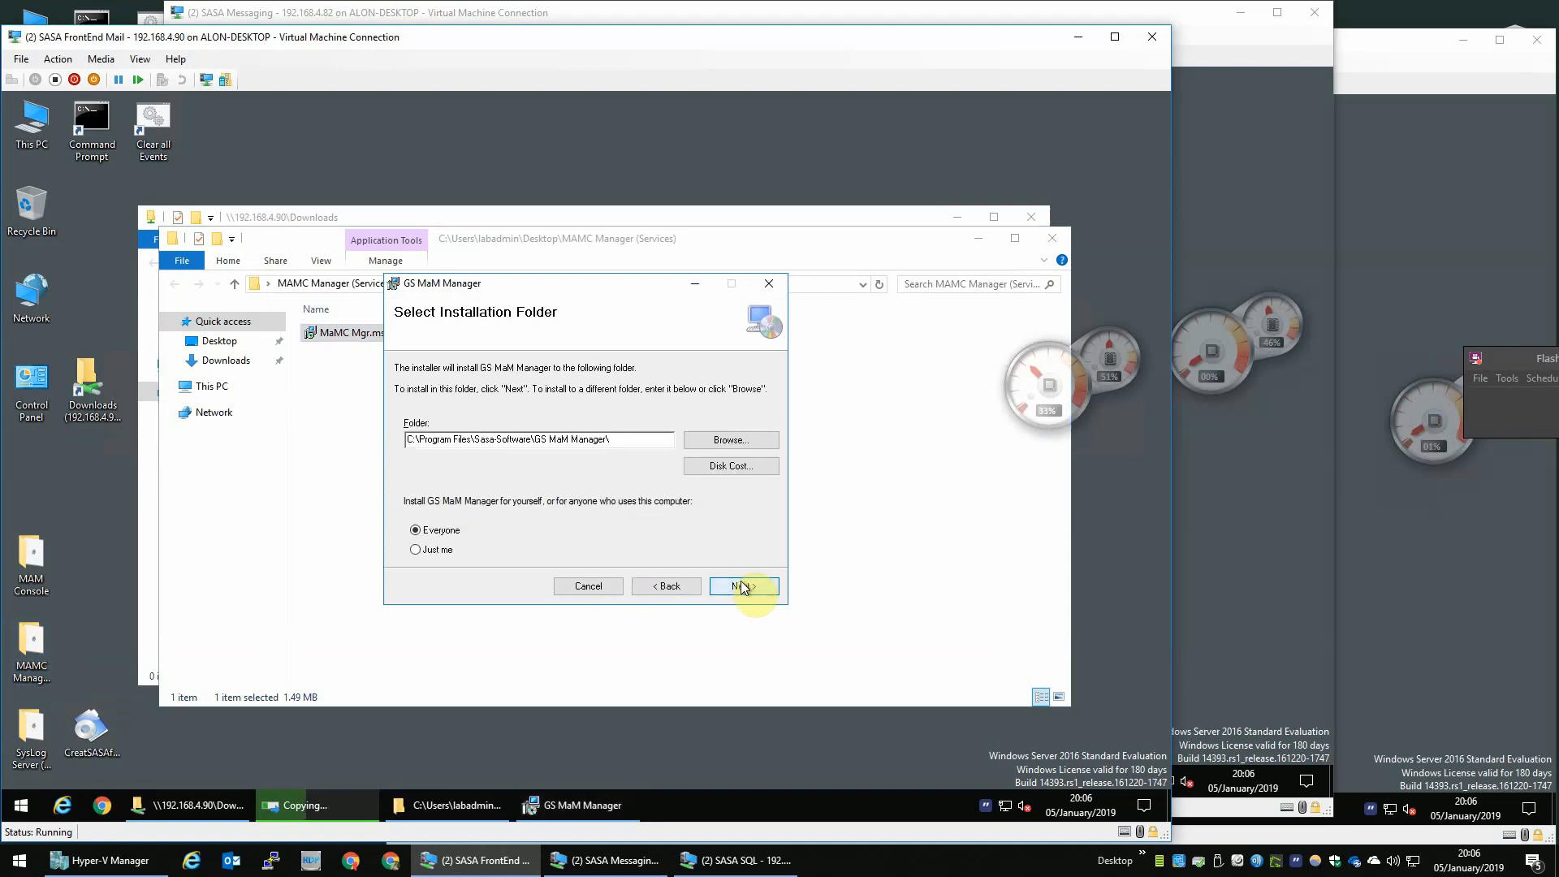
pyautogui.click(754, 593)
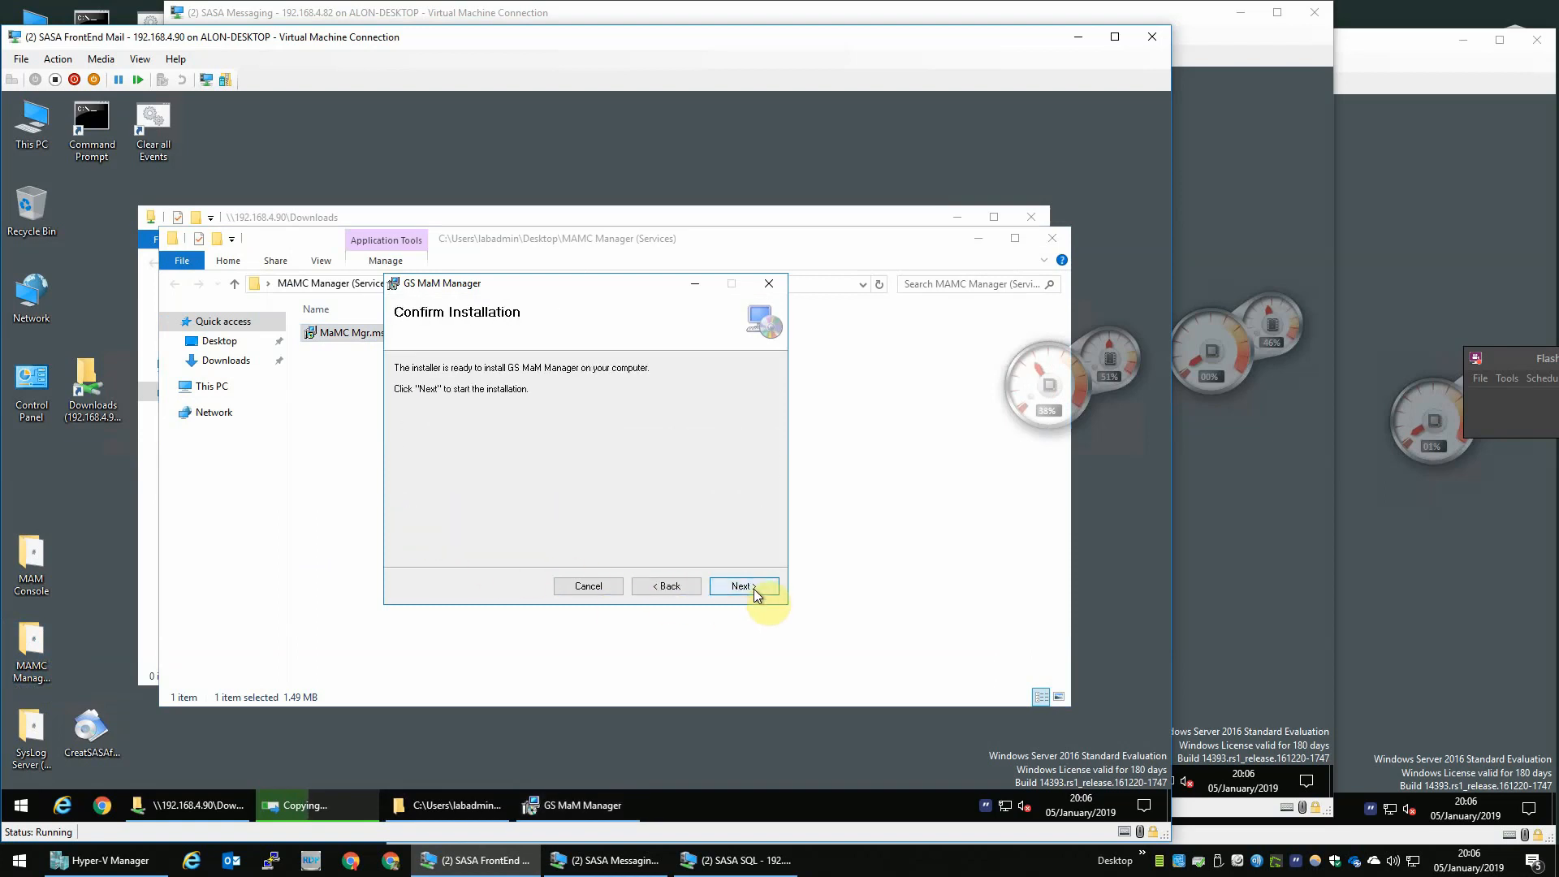
pyautogui.click(749, 591)
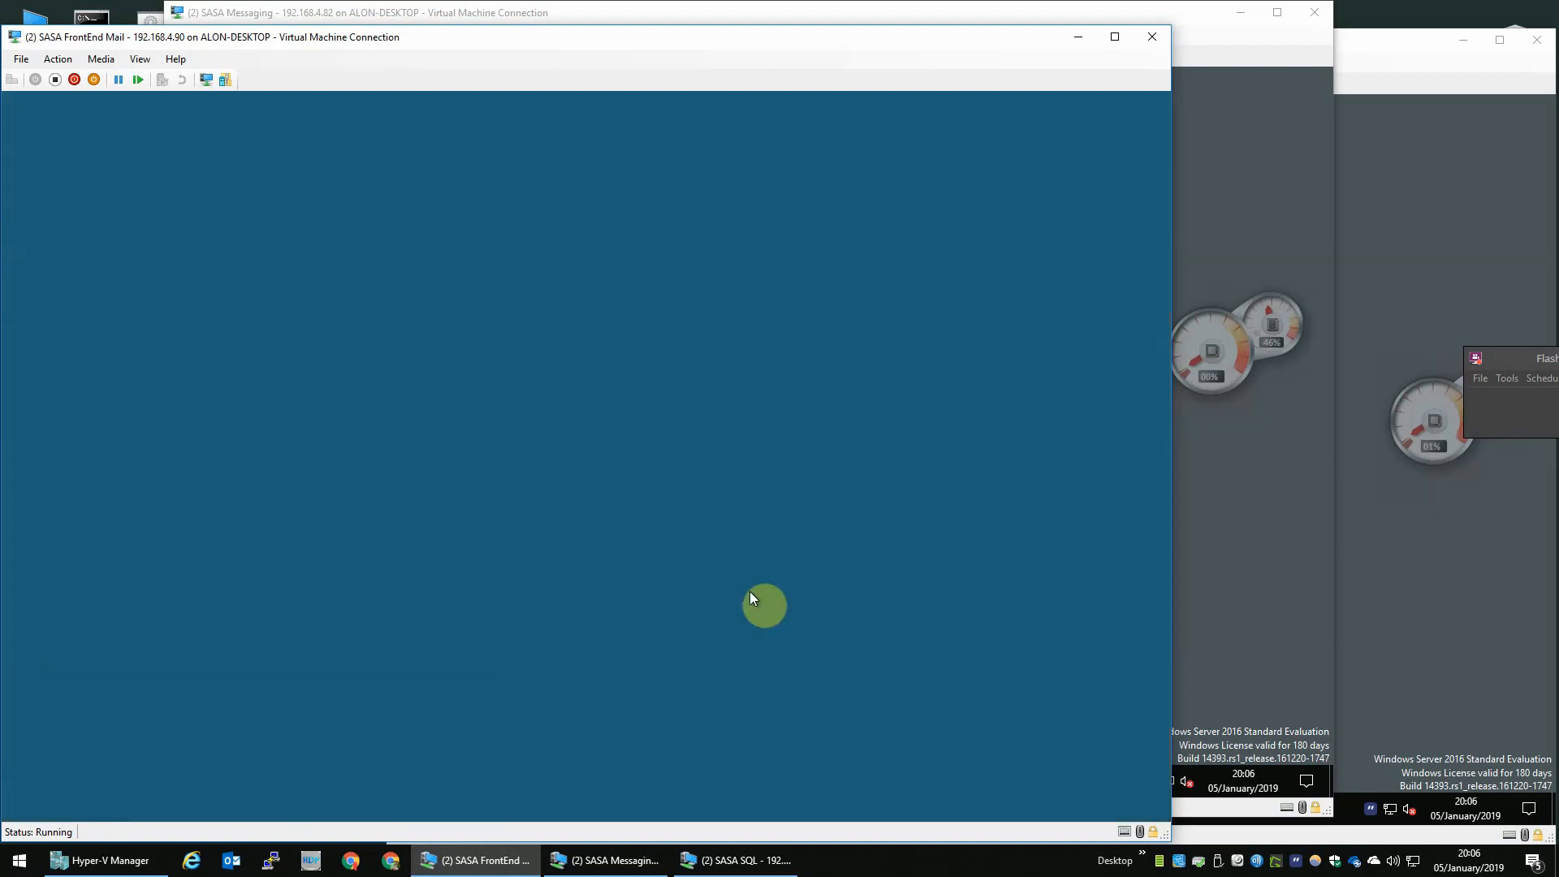
pyautogui.click(520, 566)
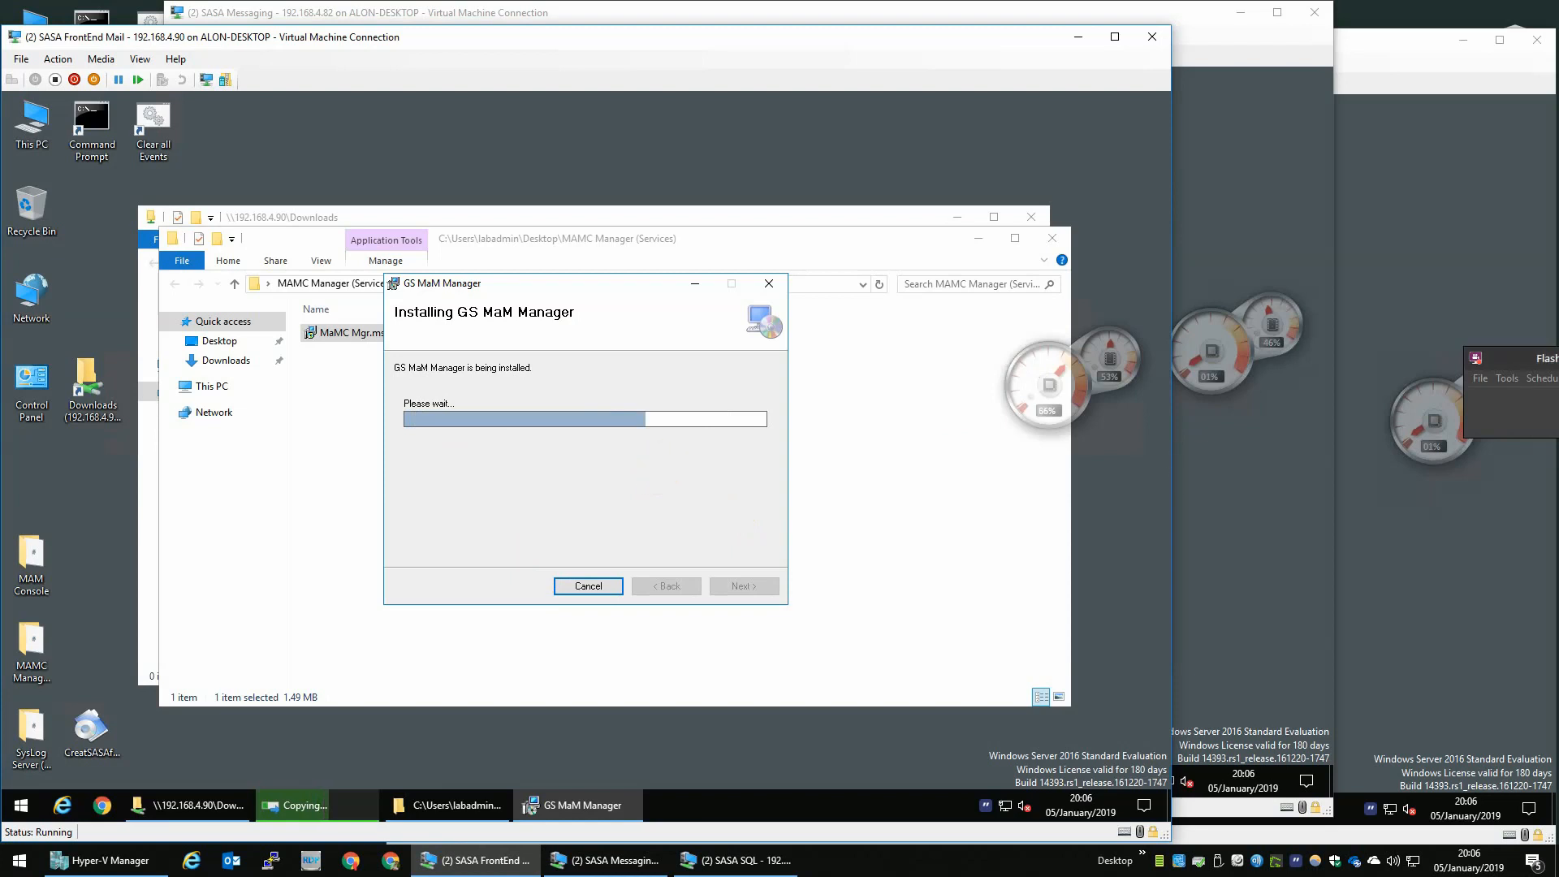
pyautogui.click(744, 586)
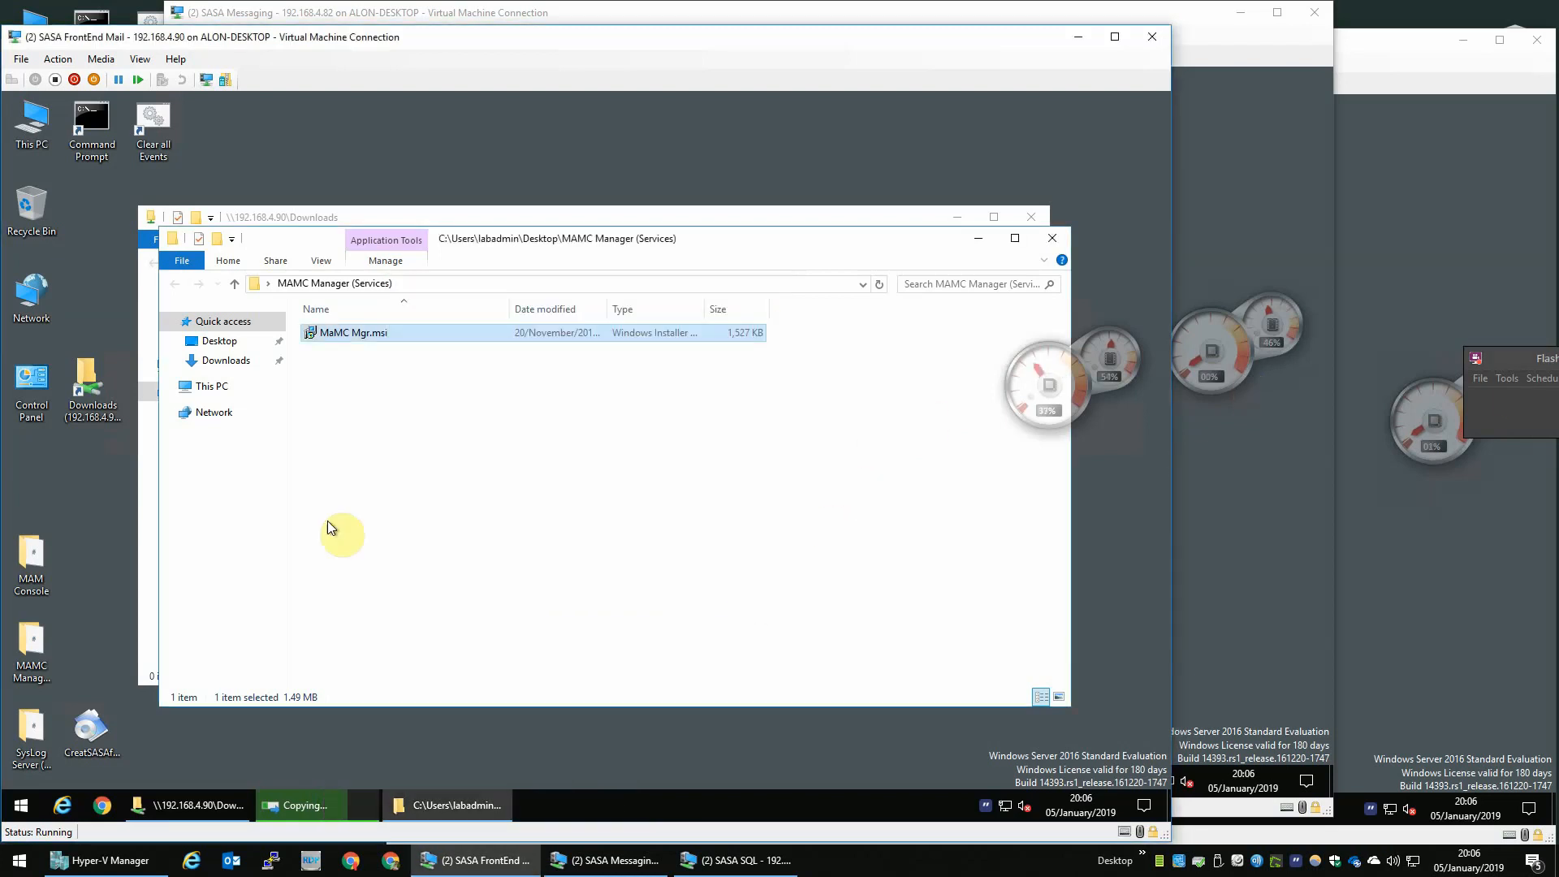
# - Permanently delete the MAMC Manager (Services) folder from the VM desktop
pyautogui.click(32, 646)
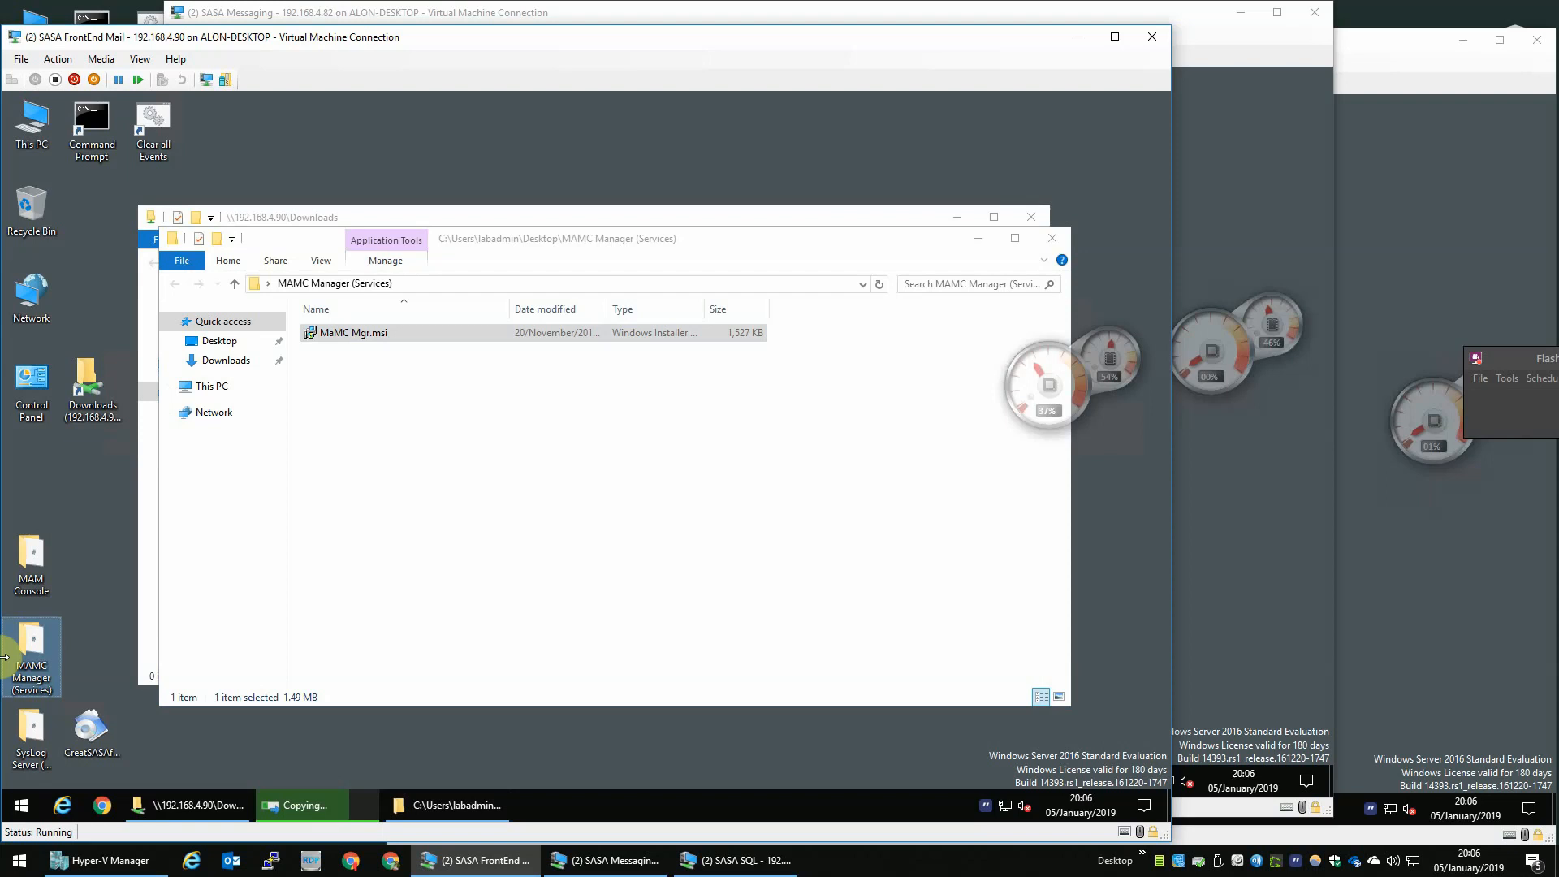
pyautogui.hotkey('shift', 'Delete')
pyautogui.press('Return')
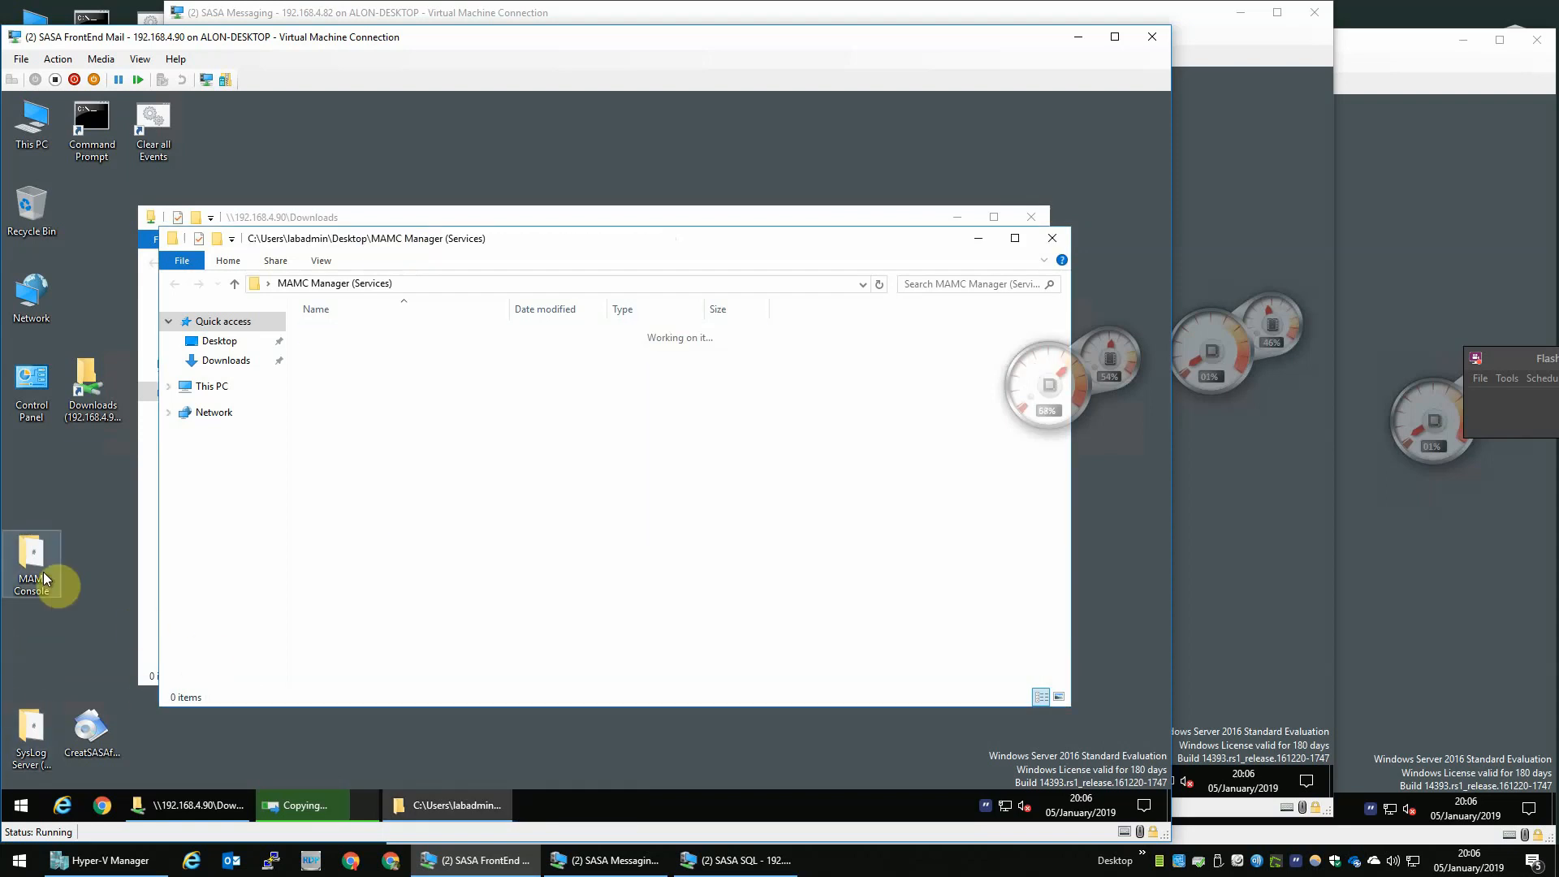
# - Install GS MaM Console from GS MaMC.msi in the MAM Console folder with the default settings
pyautogui.click(36, 574)
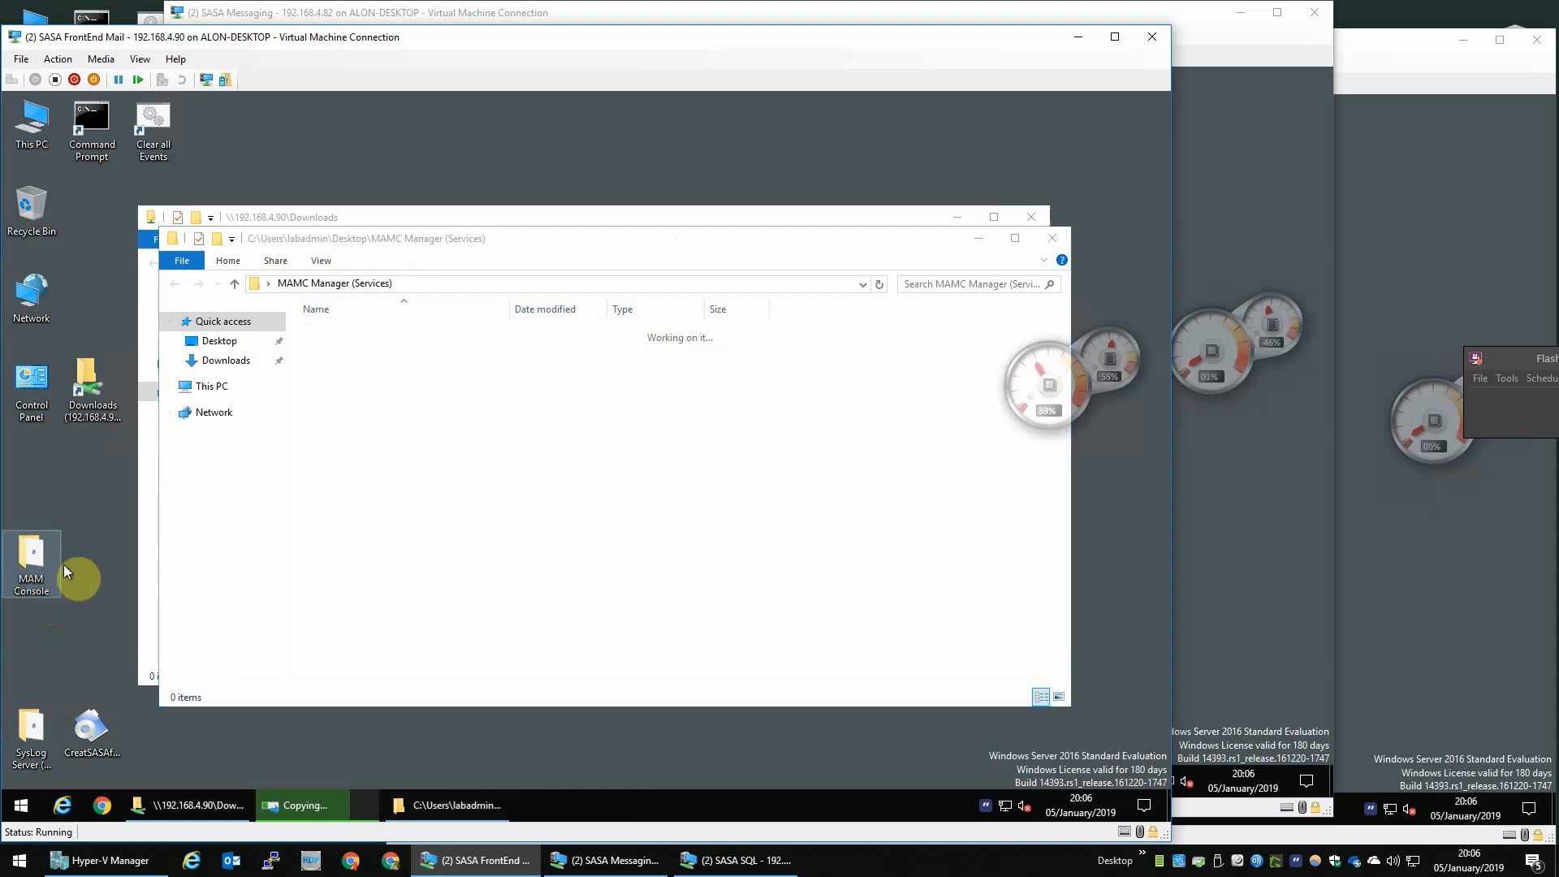
pyautogui.doubleClick(66, 571)
pyautogui.doubleClick(369, 353)
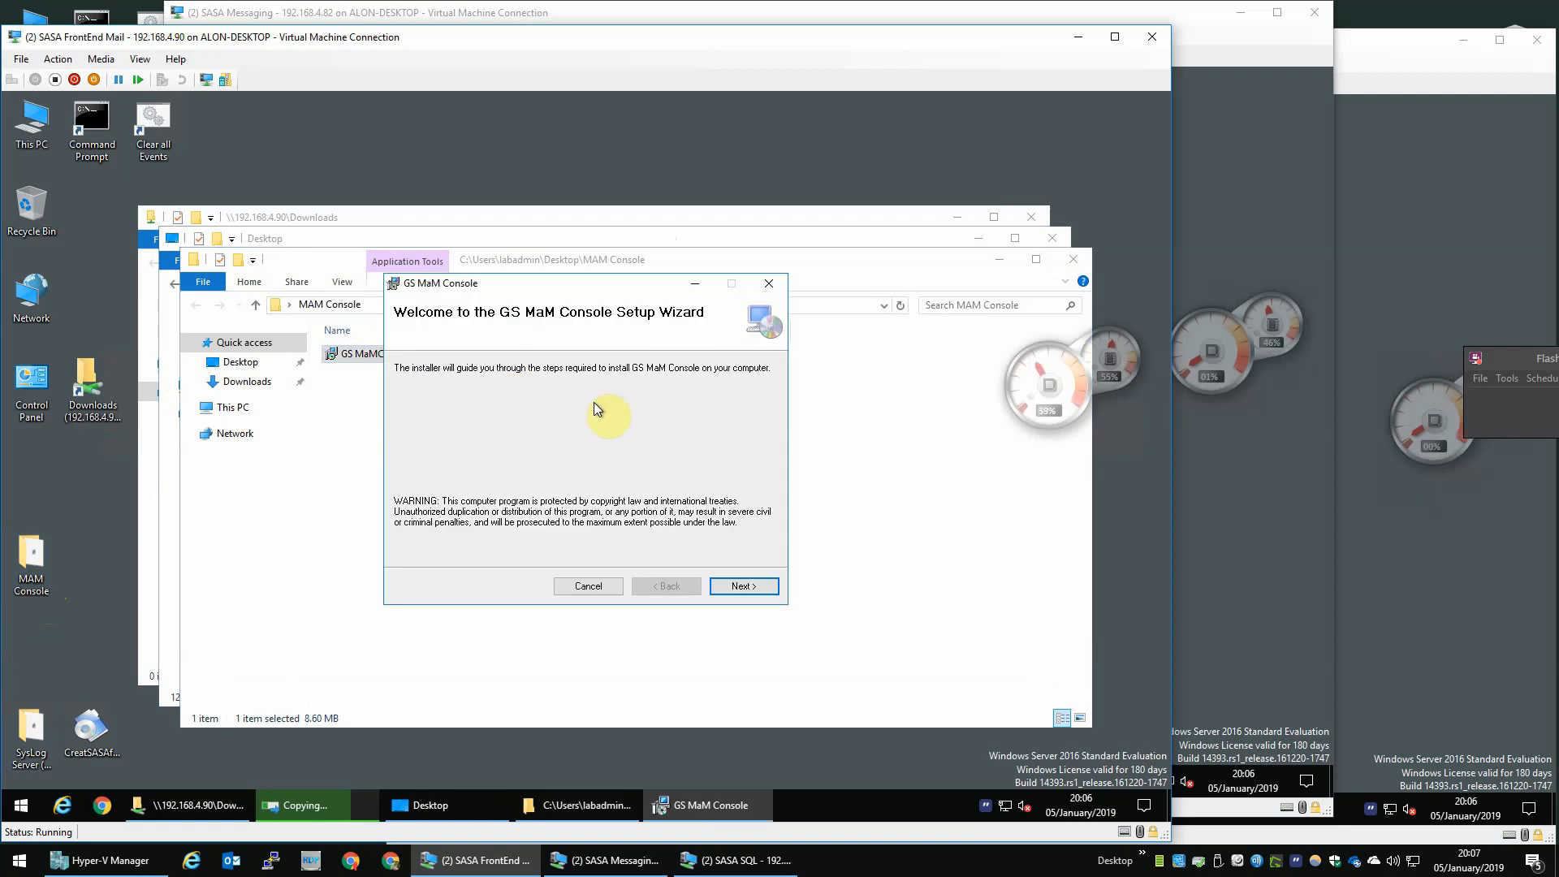
pyautogui.click(741, 586)
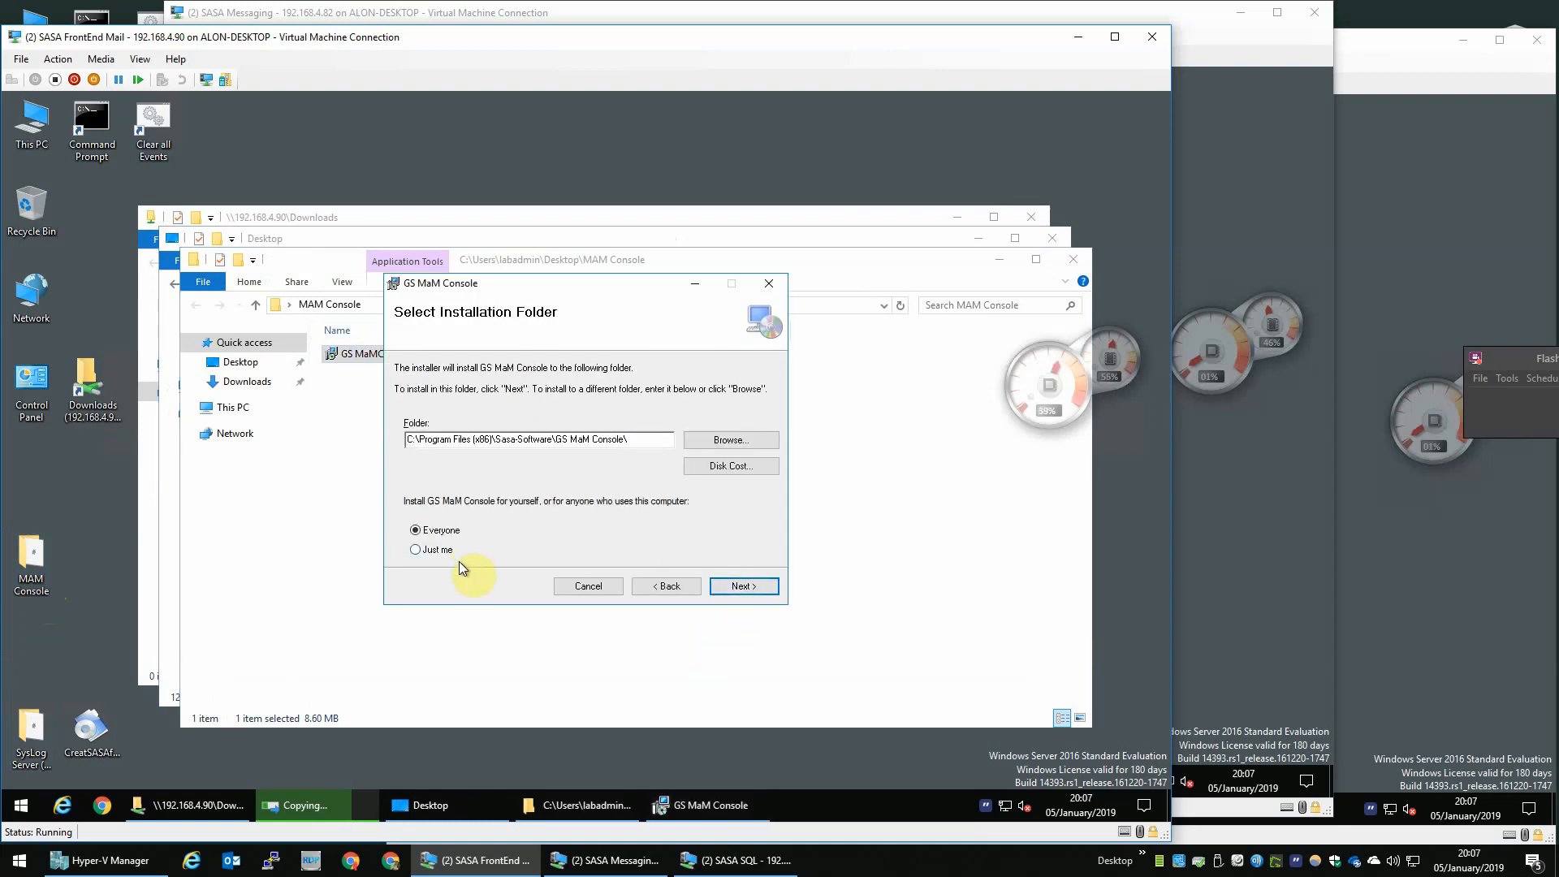
pyautogui.click(742, 589)
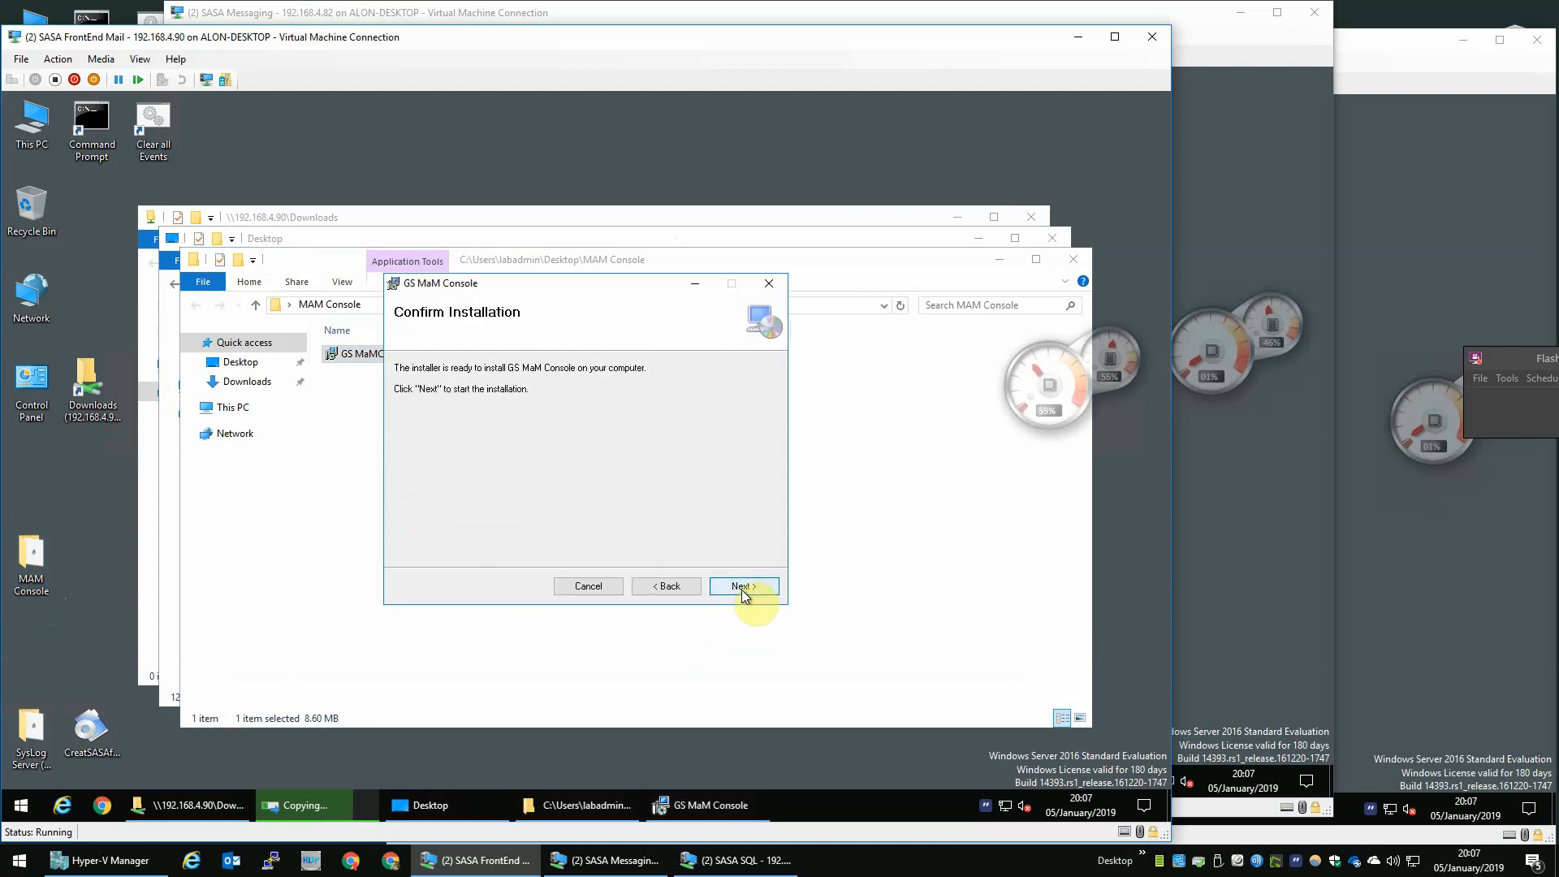
pyautogui.click(742, 590)
pyautogui.click(519, 582)
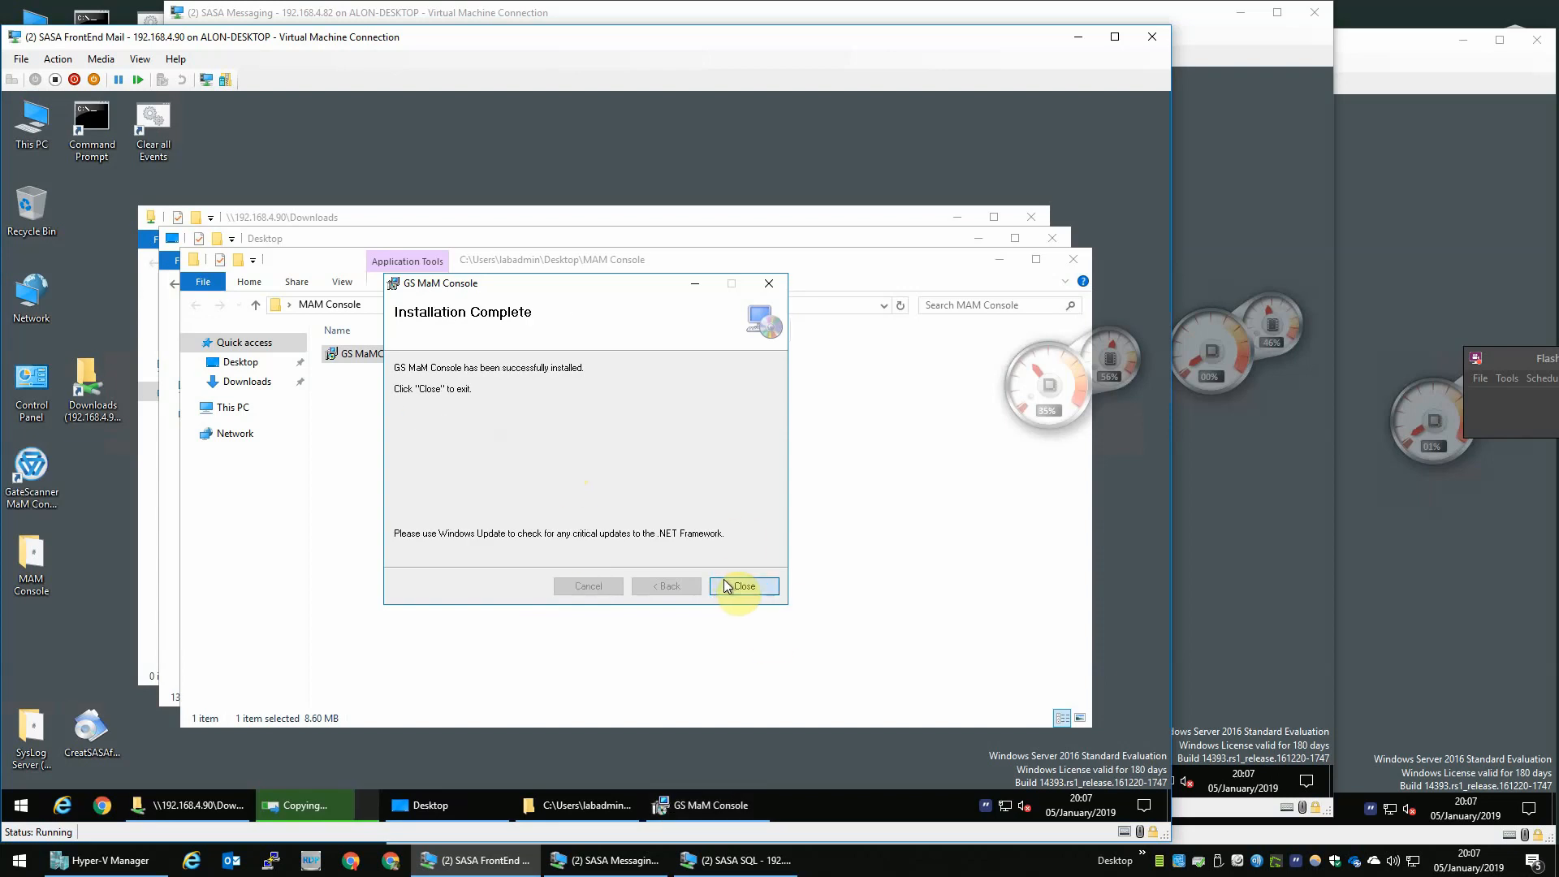
pyautogui.click(738, 585)
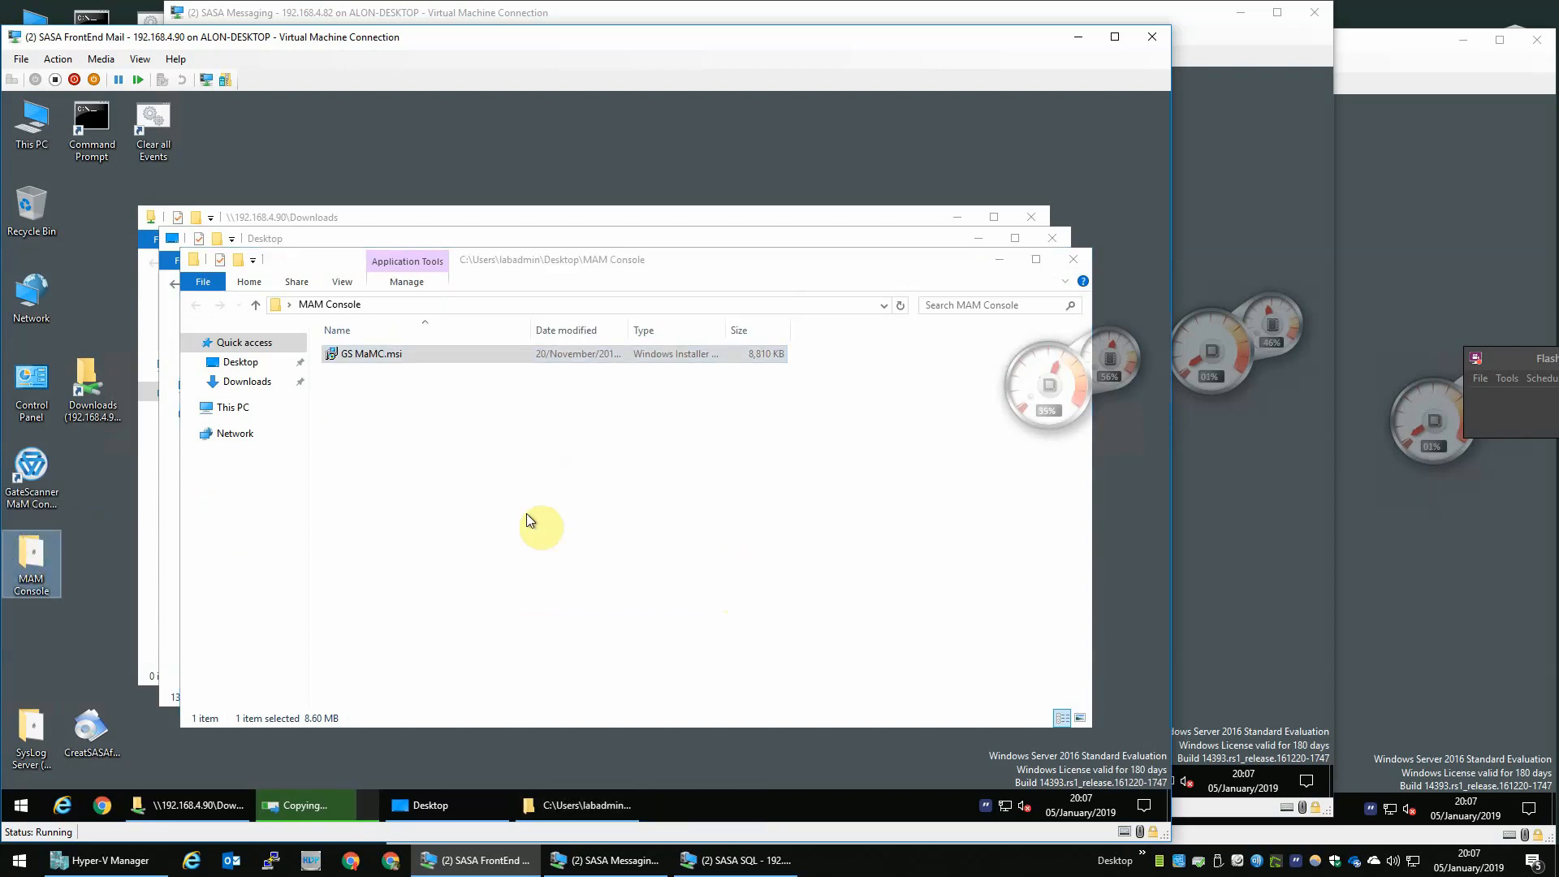
# - Permanently delete the MAM Console installer folder and close the leftover folder windows
pyautogui.hotkey('shift', 'Delete')
pyautogui.press('Return')
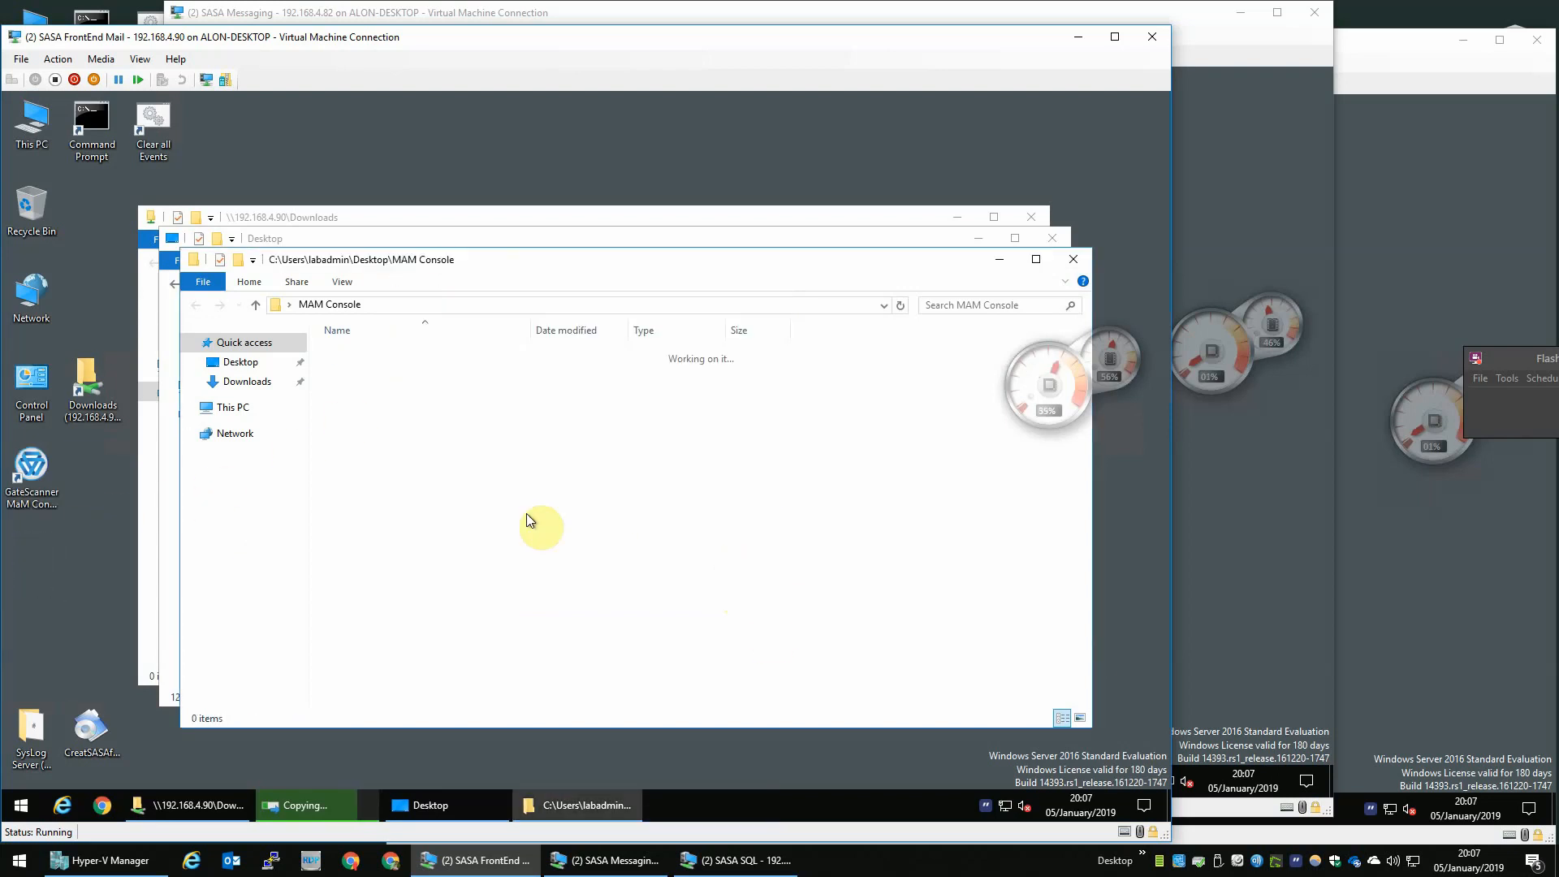
pyautogui.click(1072, 259)
pyautogui.click(1051, 240)
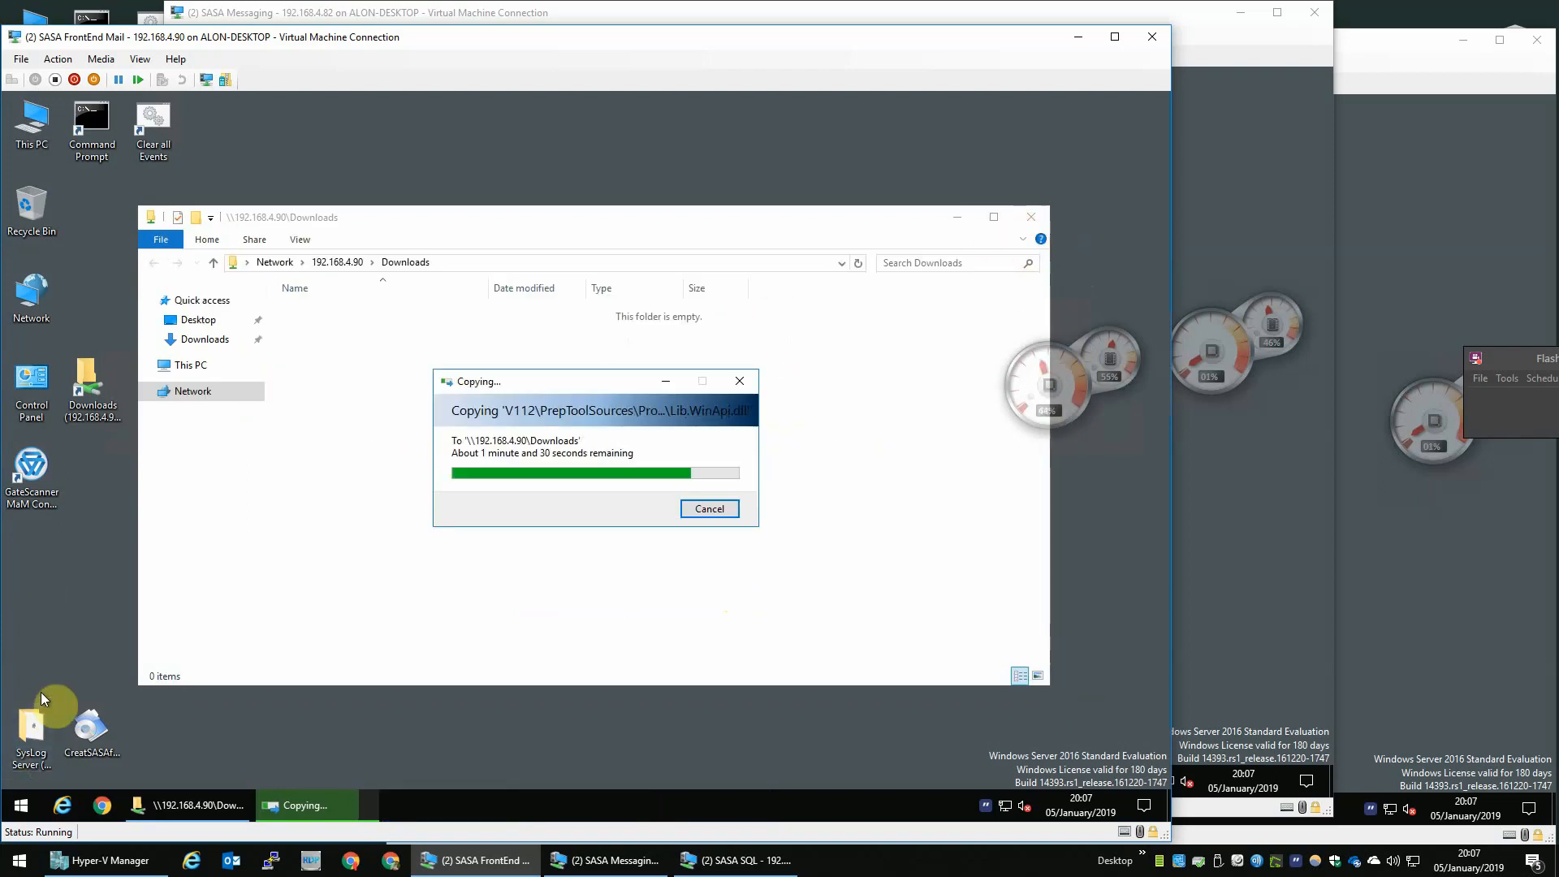
# - Move the SysLog Server (Optional) folder to the top of the VM desktop
pyautogui.click(39, 725)
pyautogui.moveTo(30, 757); pyautogui.dragTo(629, 168)
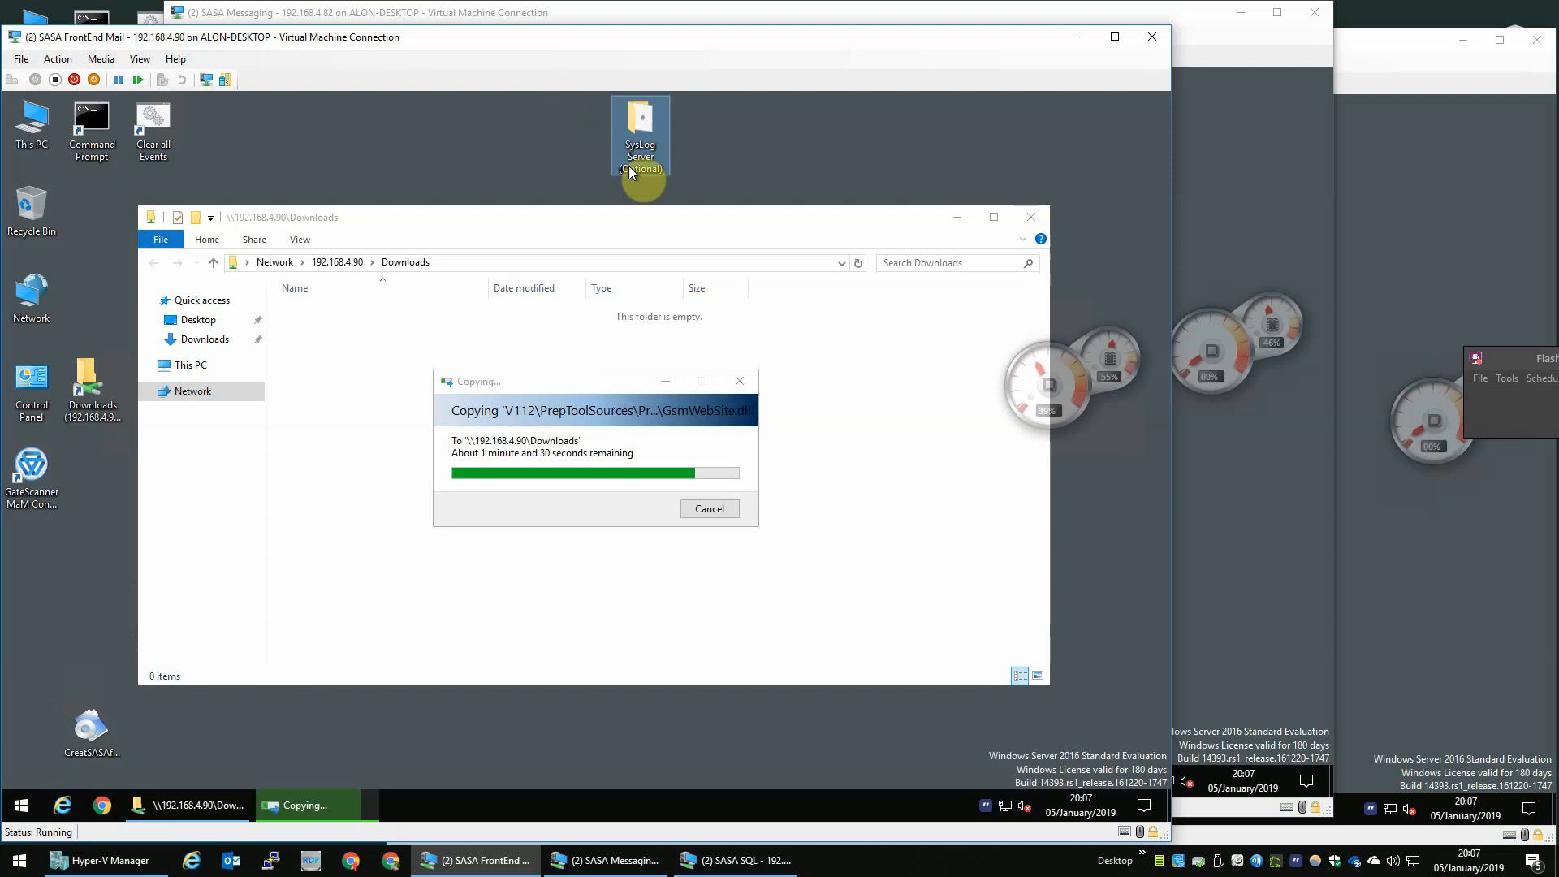
pyautogui.click(808, 162)
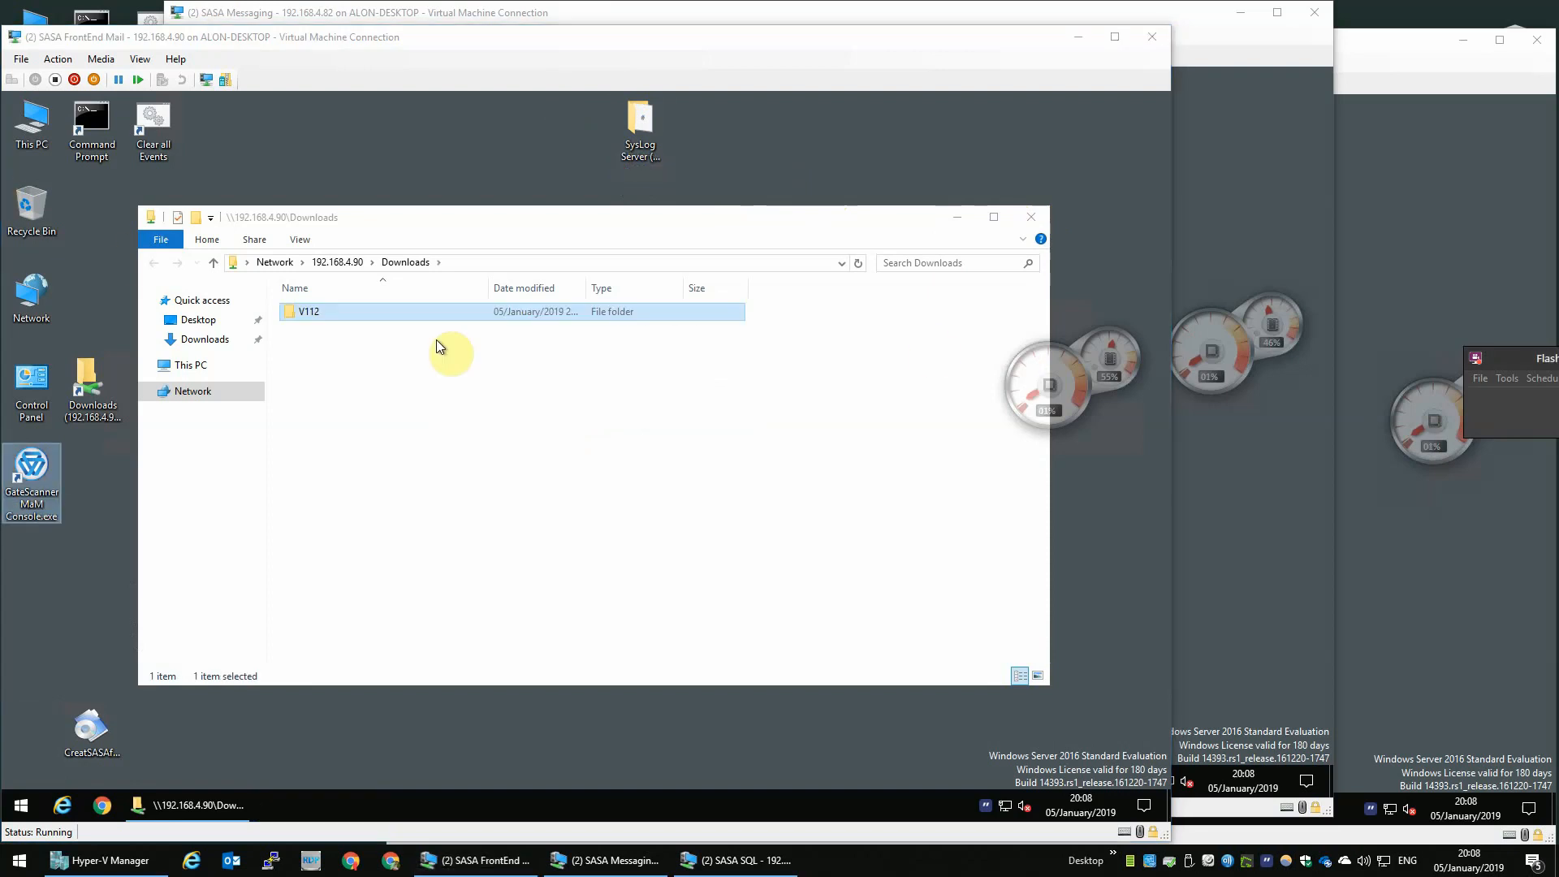
# - Paste the V112 folder from the 192.168.4.90 Downloads share onto the FrontEnd Mail desktop
pyautogui.click(344, 319)
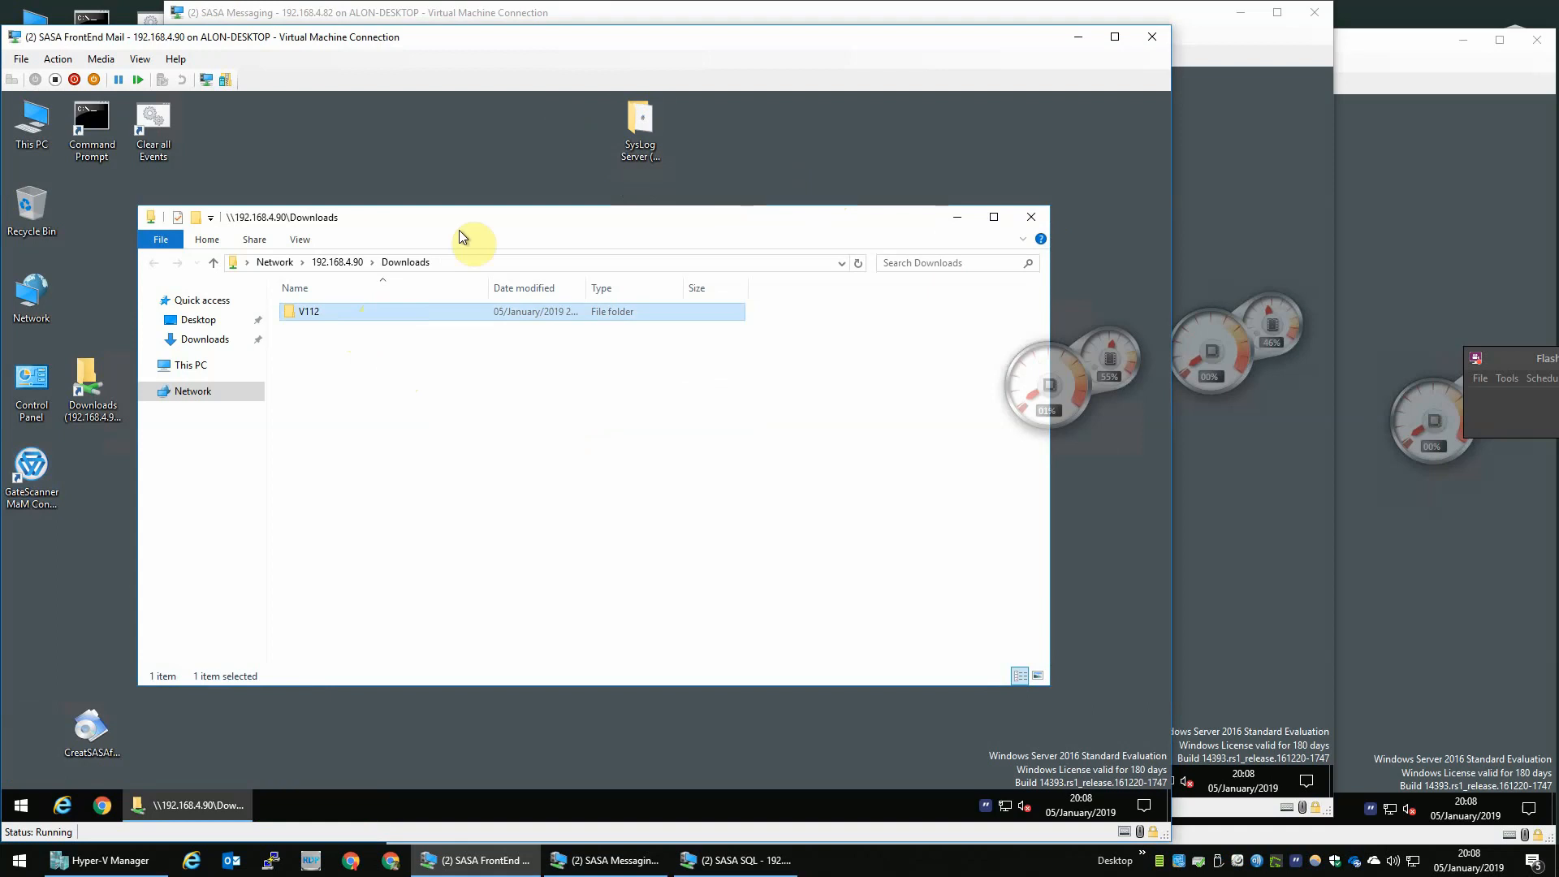
pyautogui.click(1031, 217)
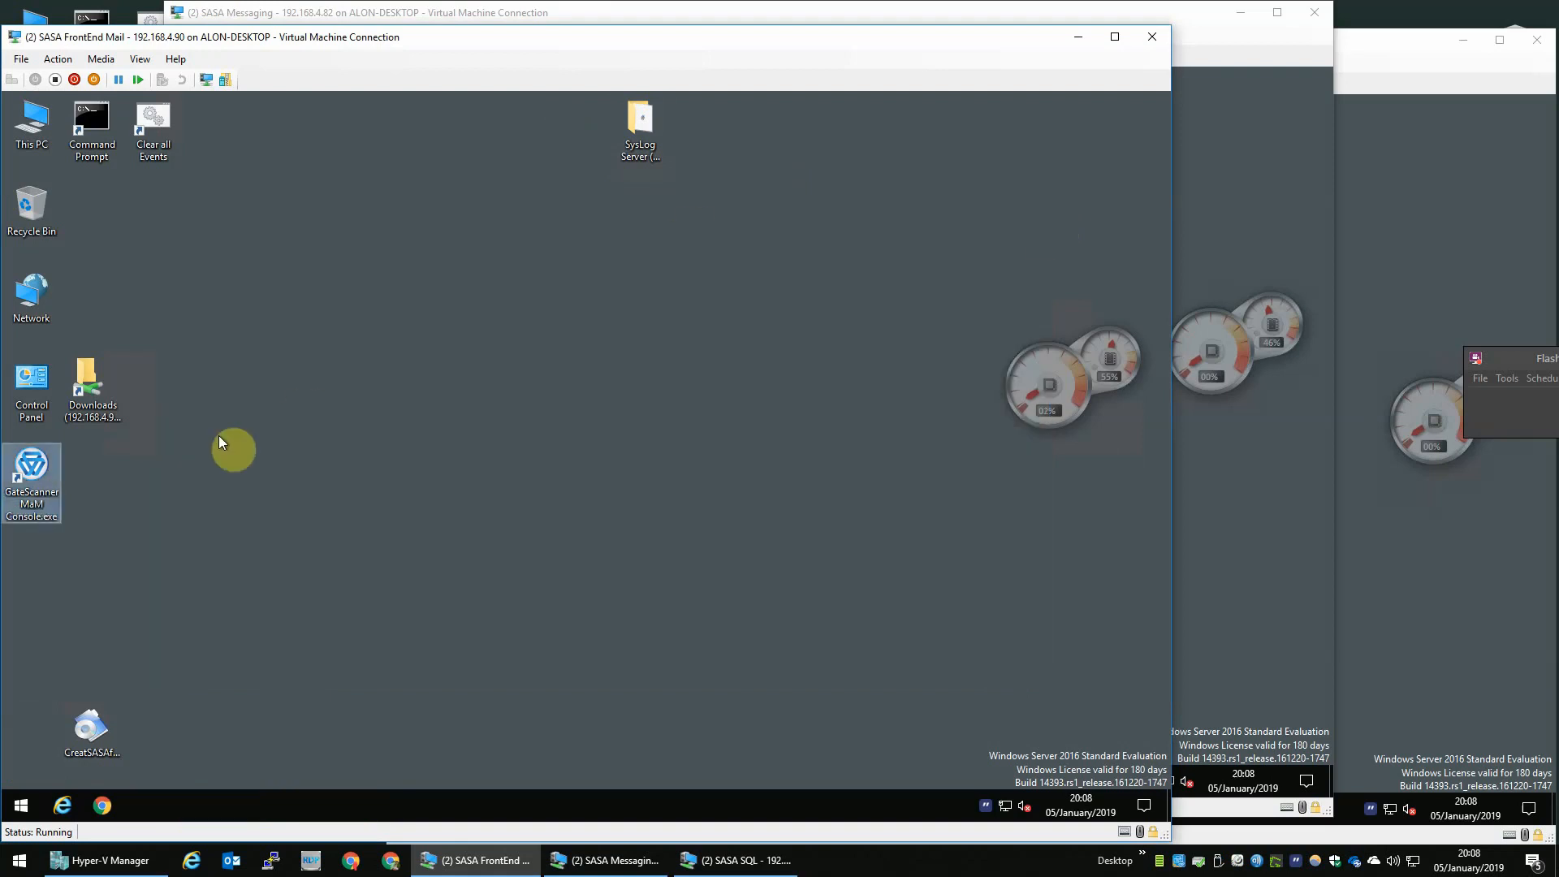
pyautogui.doubleClick(108, 388)
pyautogui.click(369, 316)
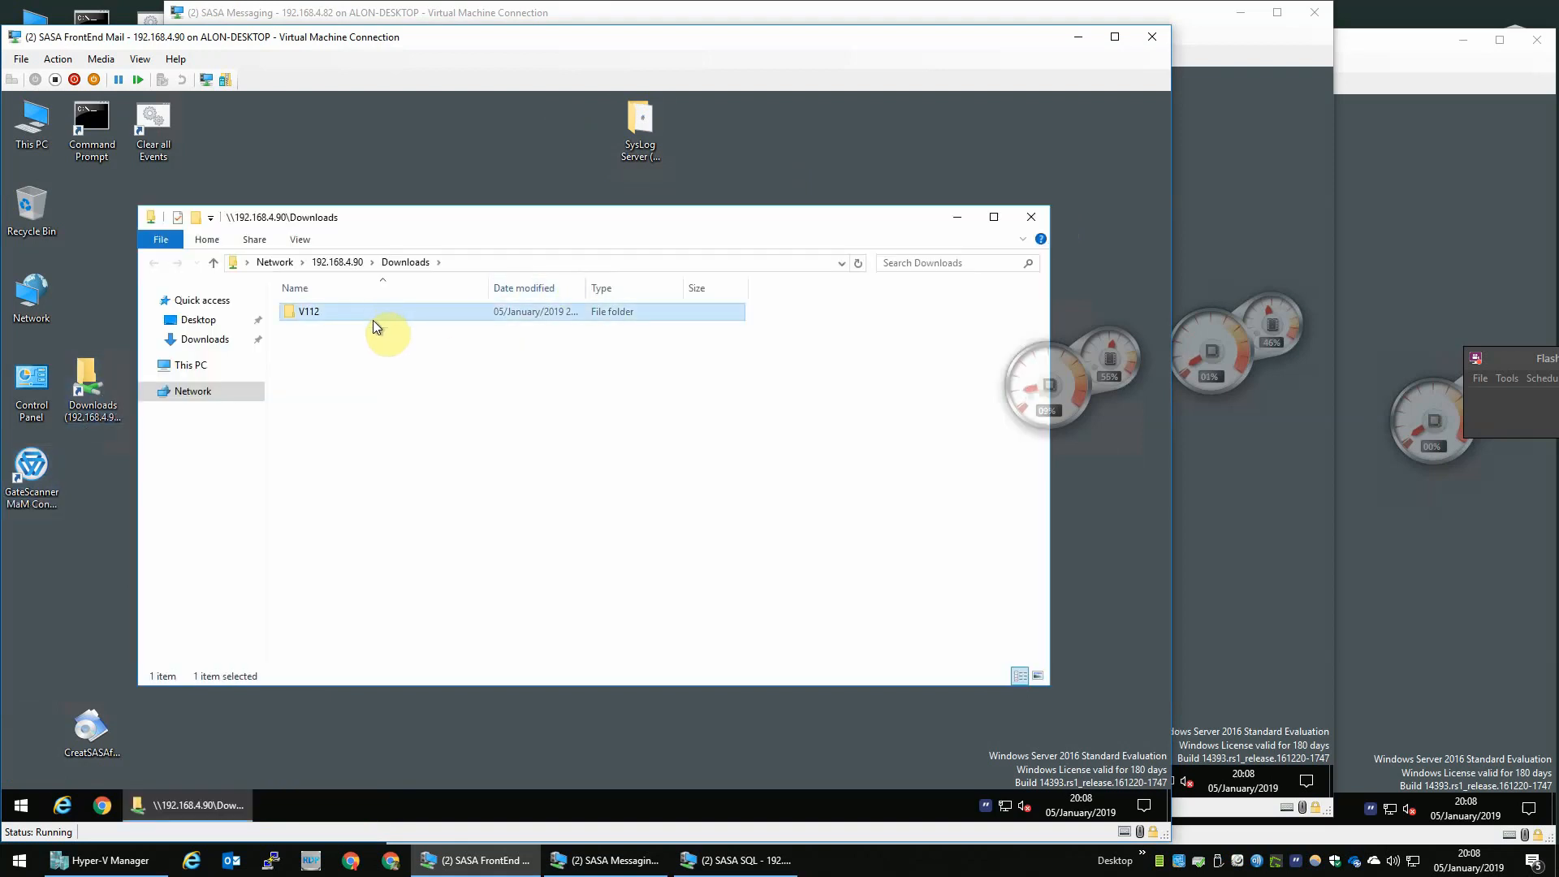
pyautogui.click(95, 475)
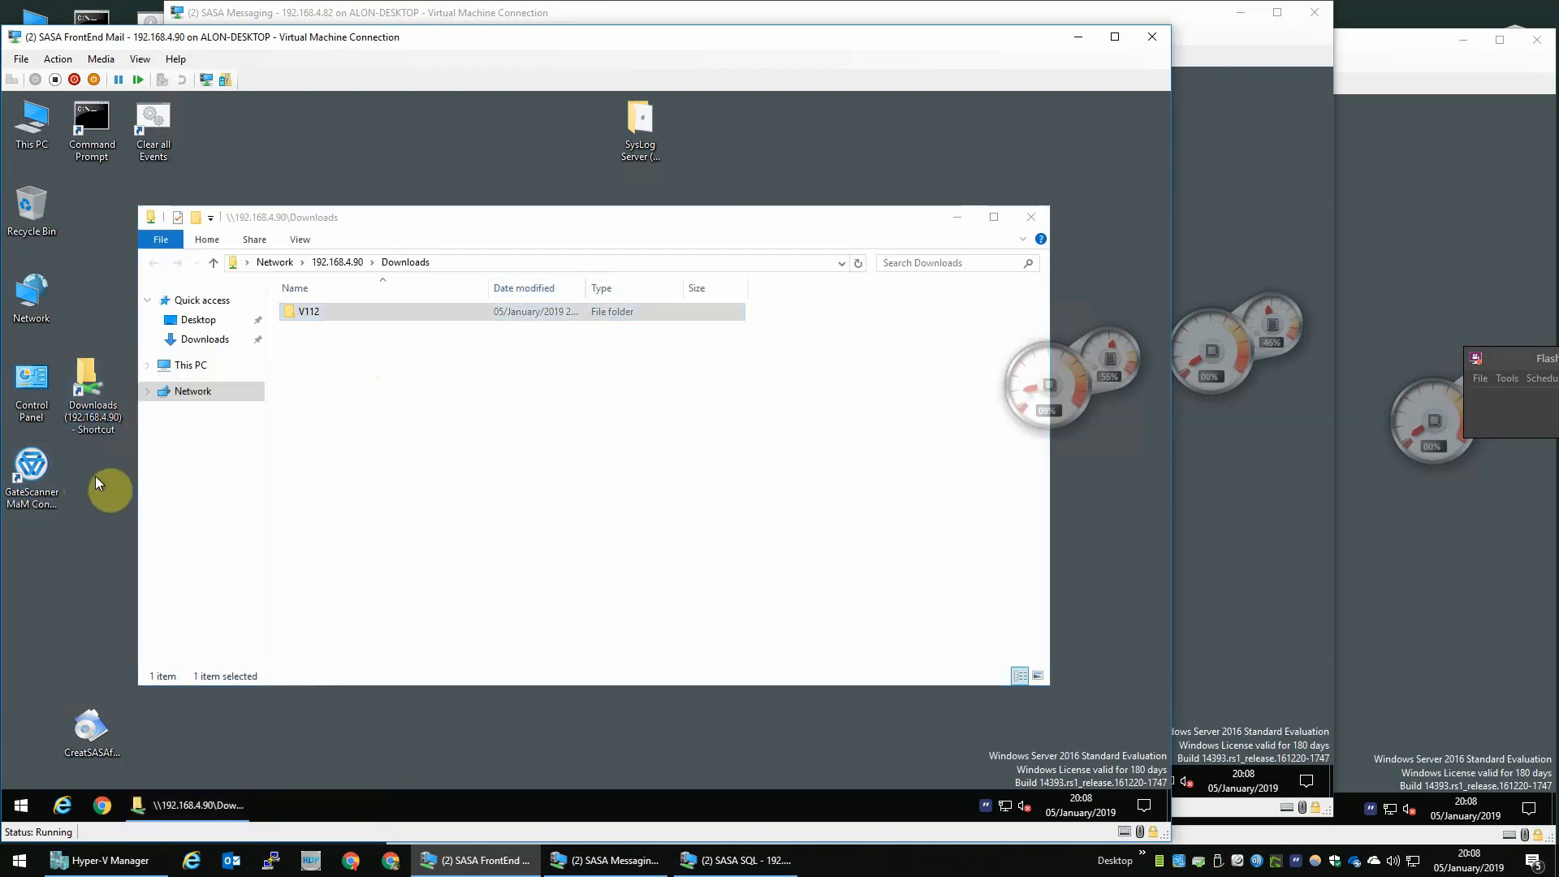
pyautogui.hotkey('ctrl', 'v')
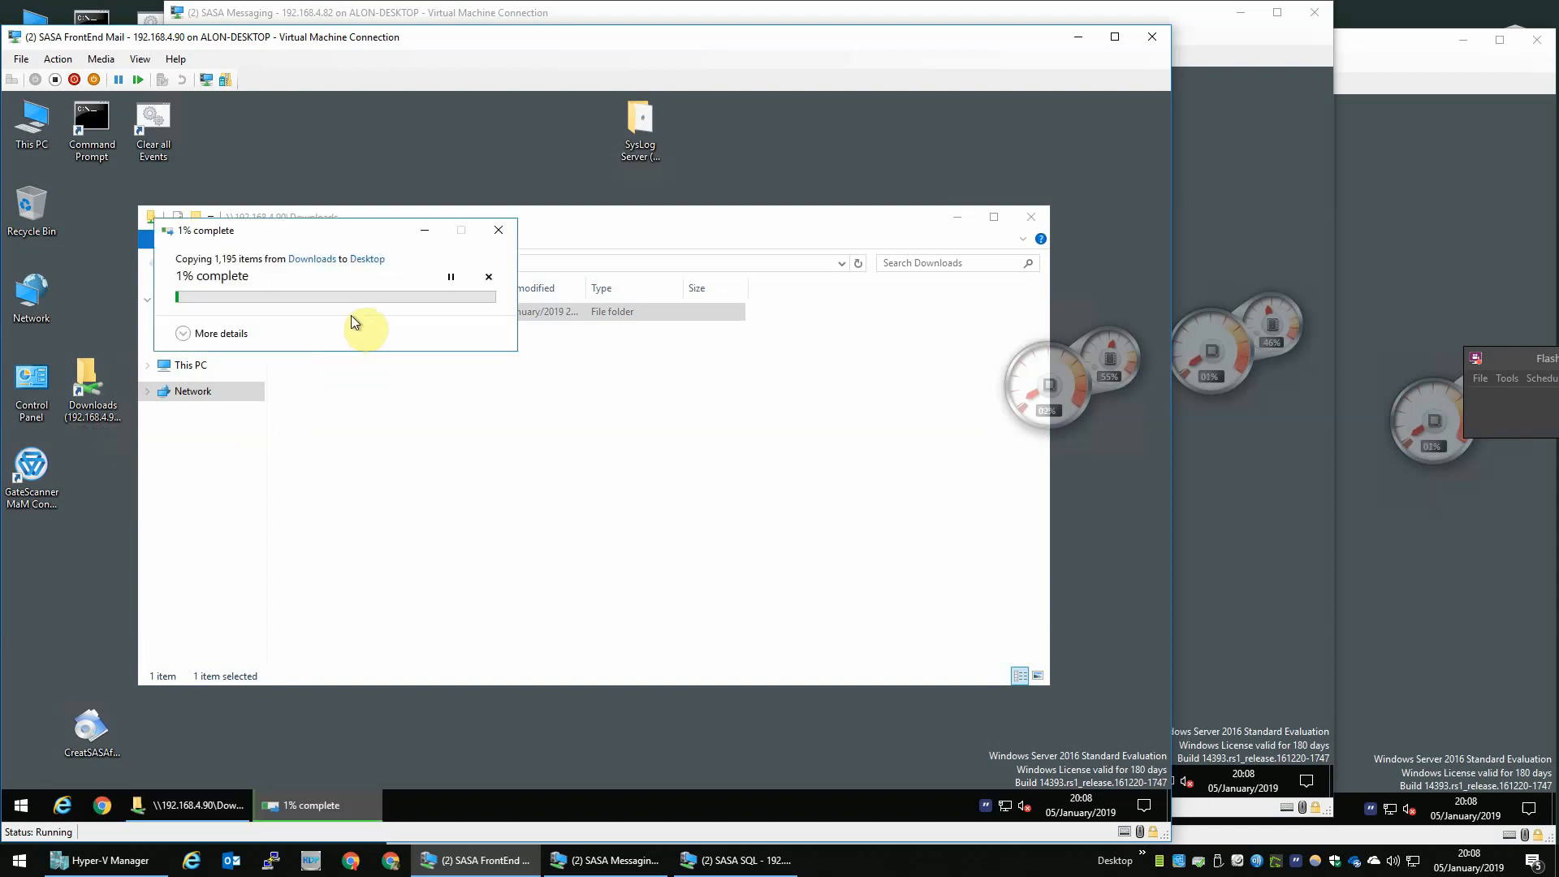
# - On the SASA Messaging VM, paste the V112 folder from the Downloads share onto its desktop
pyautogui.click(1328, 241)
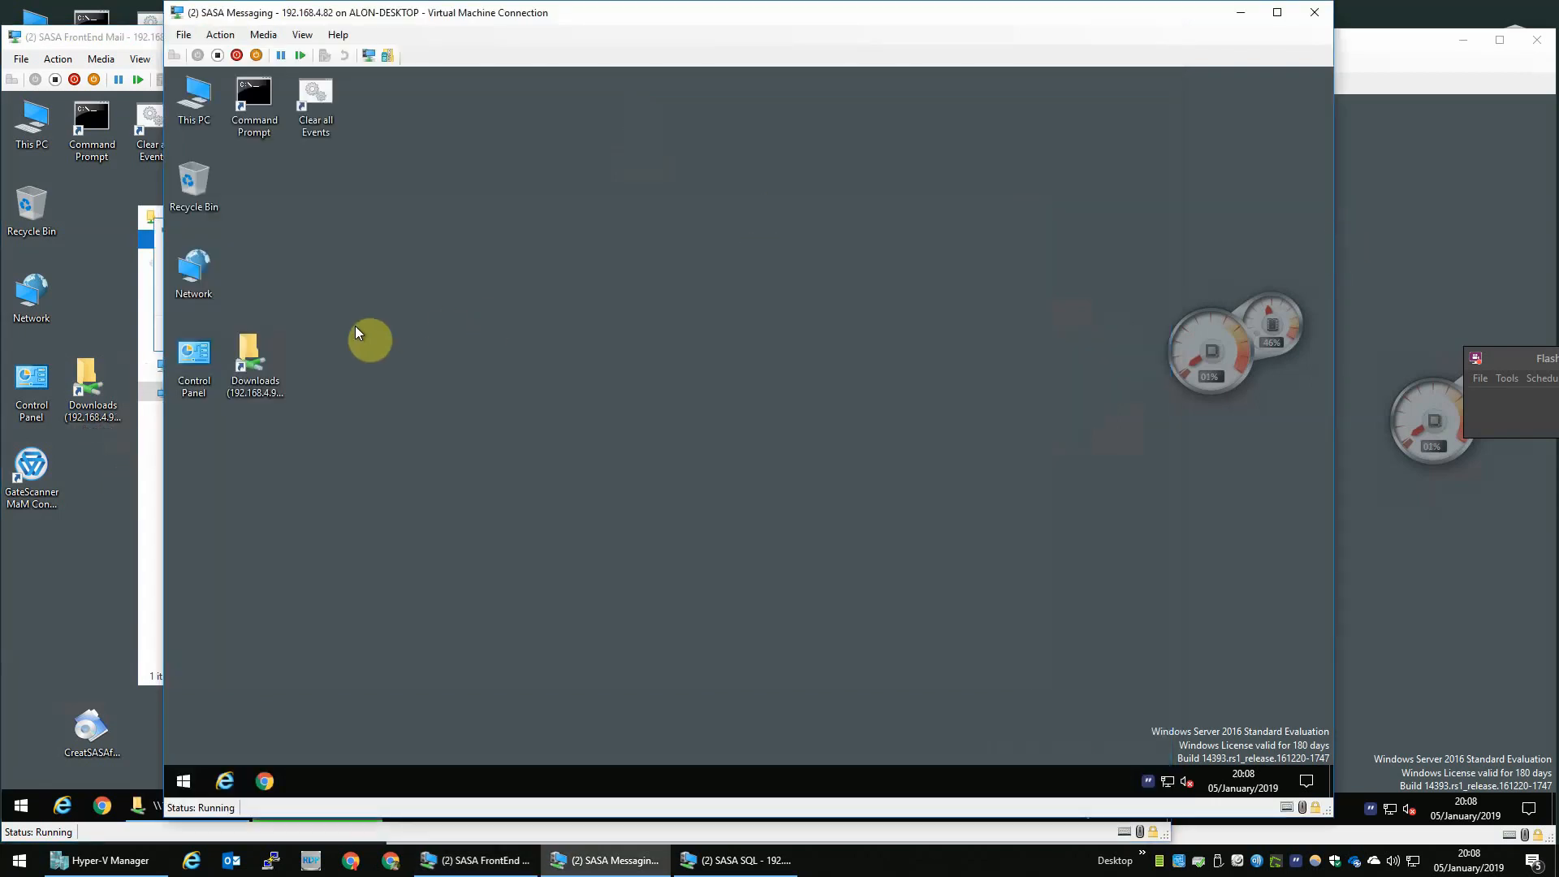
pyautogui.doubleClick(253, 364)
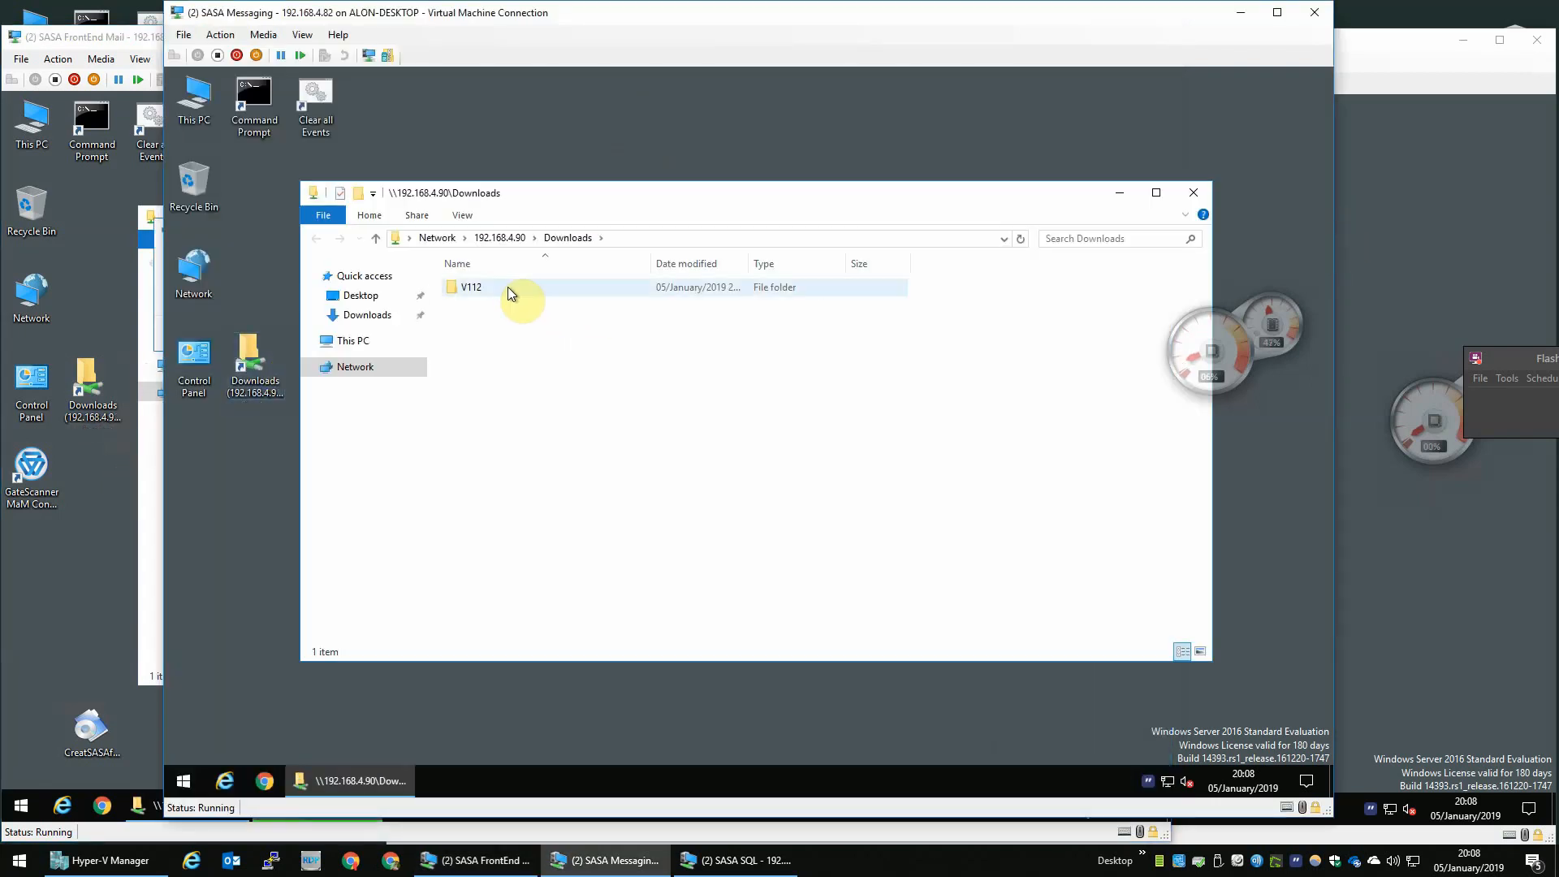
pyautogui.click(504, 286)
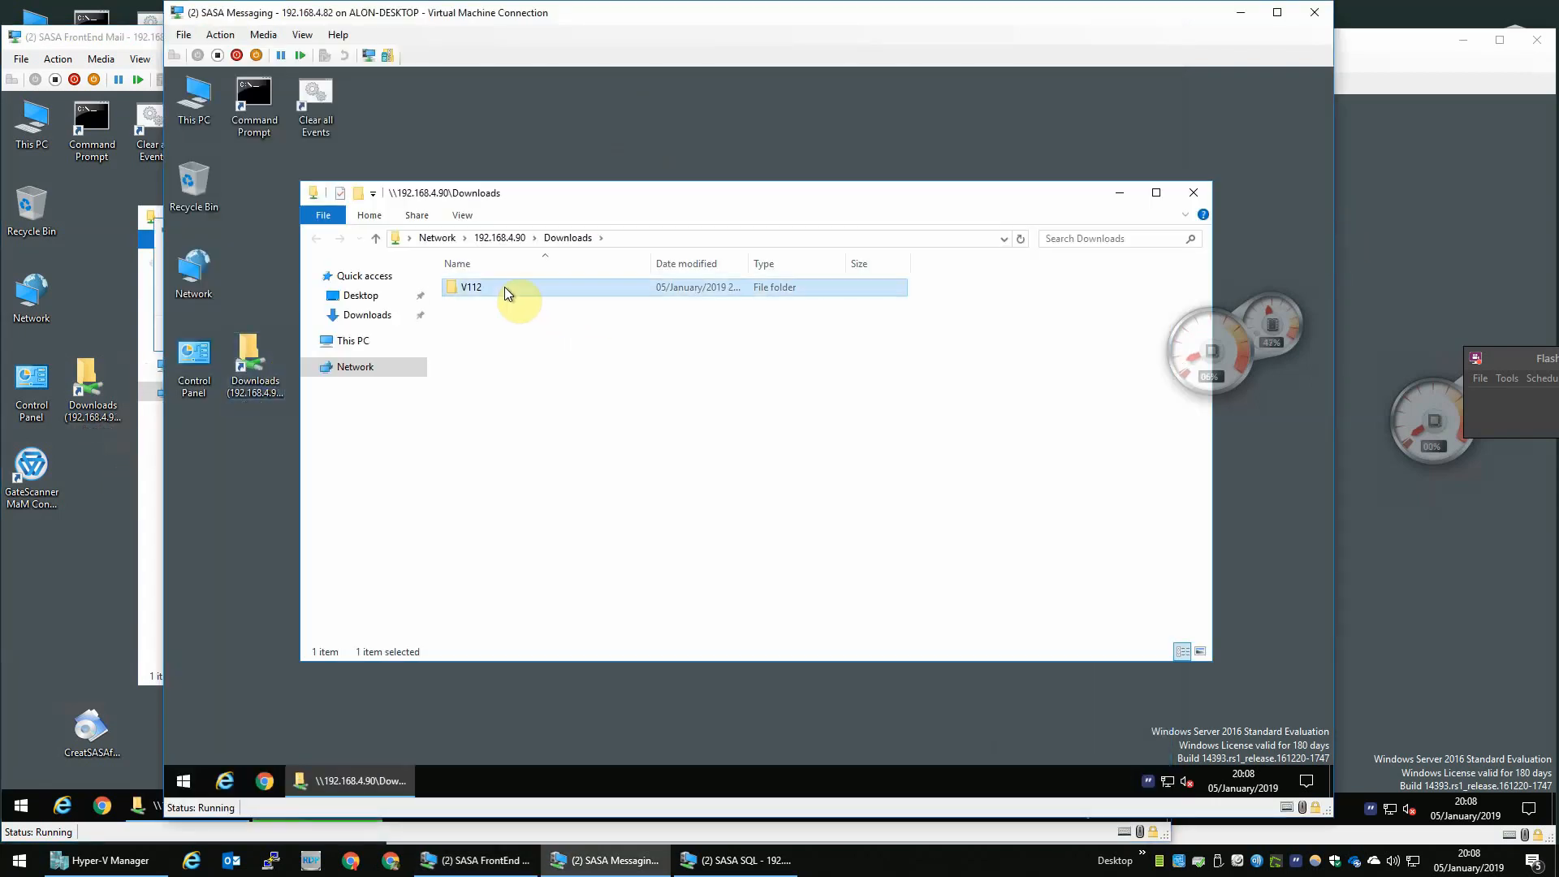
pyautogui.click(244, 446)
pyautogui.hotkey('ctrl', 'v')
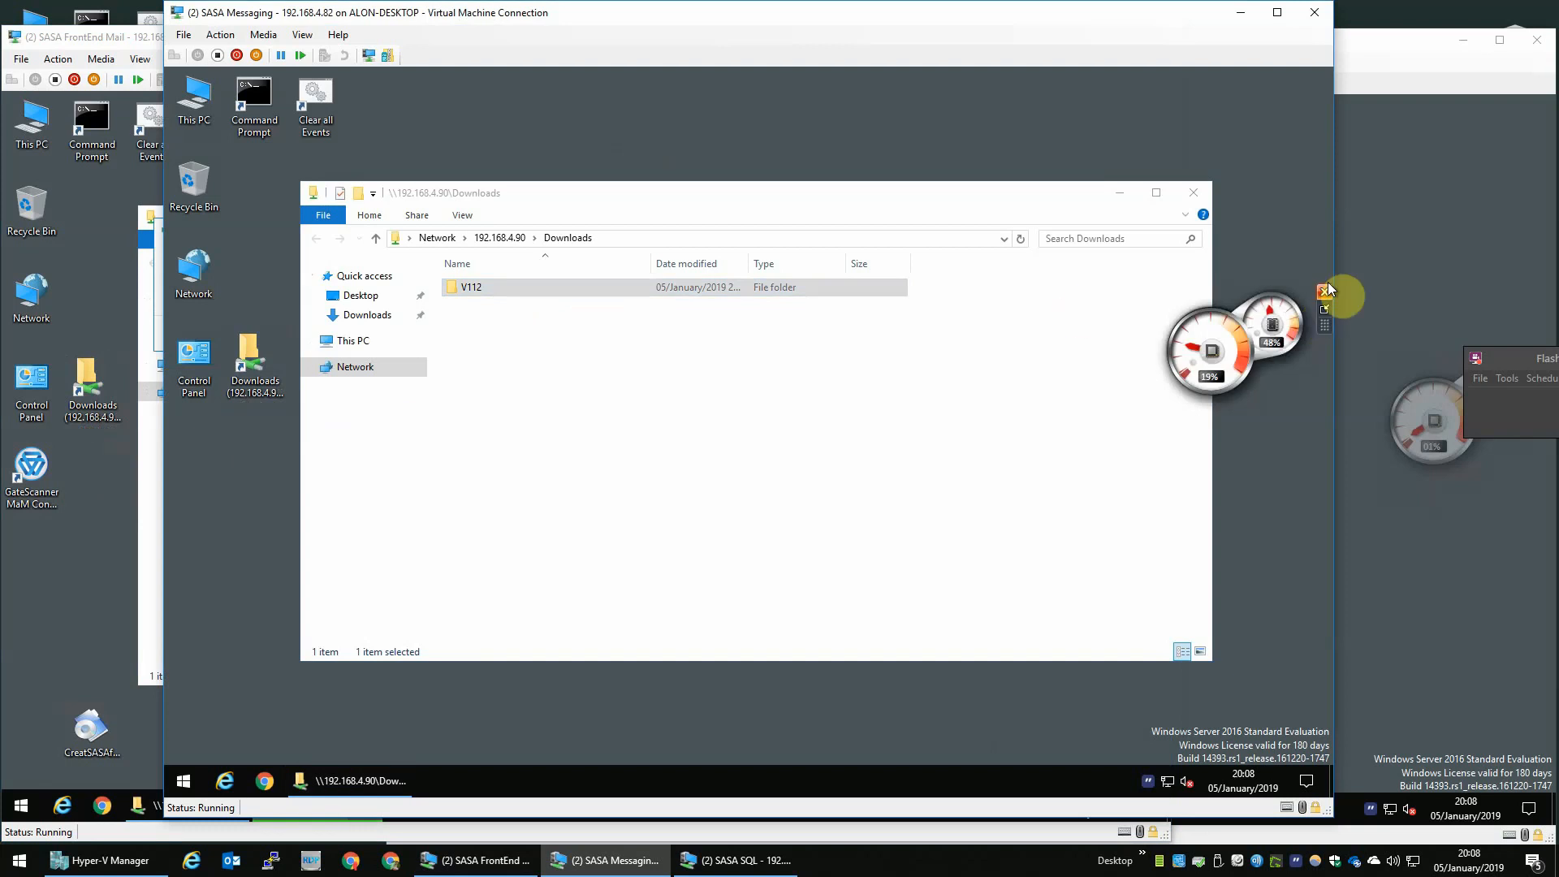
# - On the SASA SQL VM, open the Downloads share and paste the V112 folder onto its desktop
pyautogui.click(1347, 276)
pyautogui.click(477, 388)
pyautogui.press('Return')
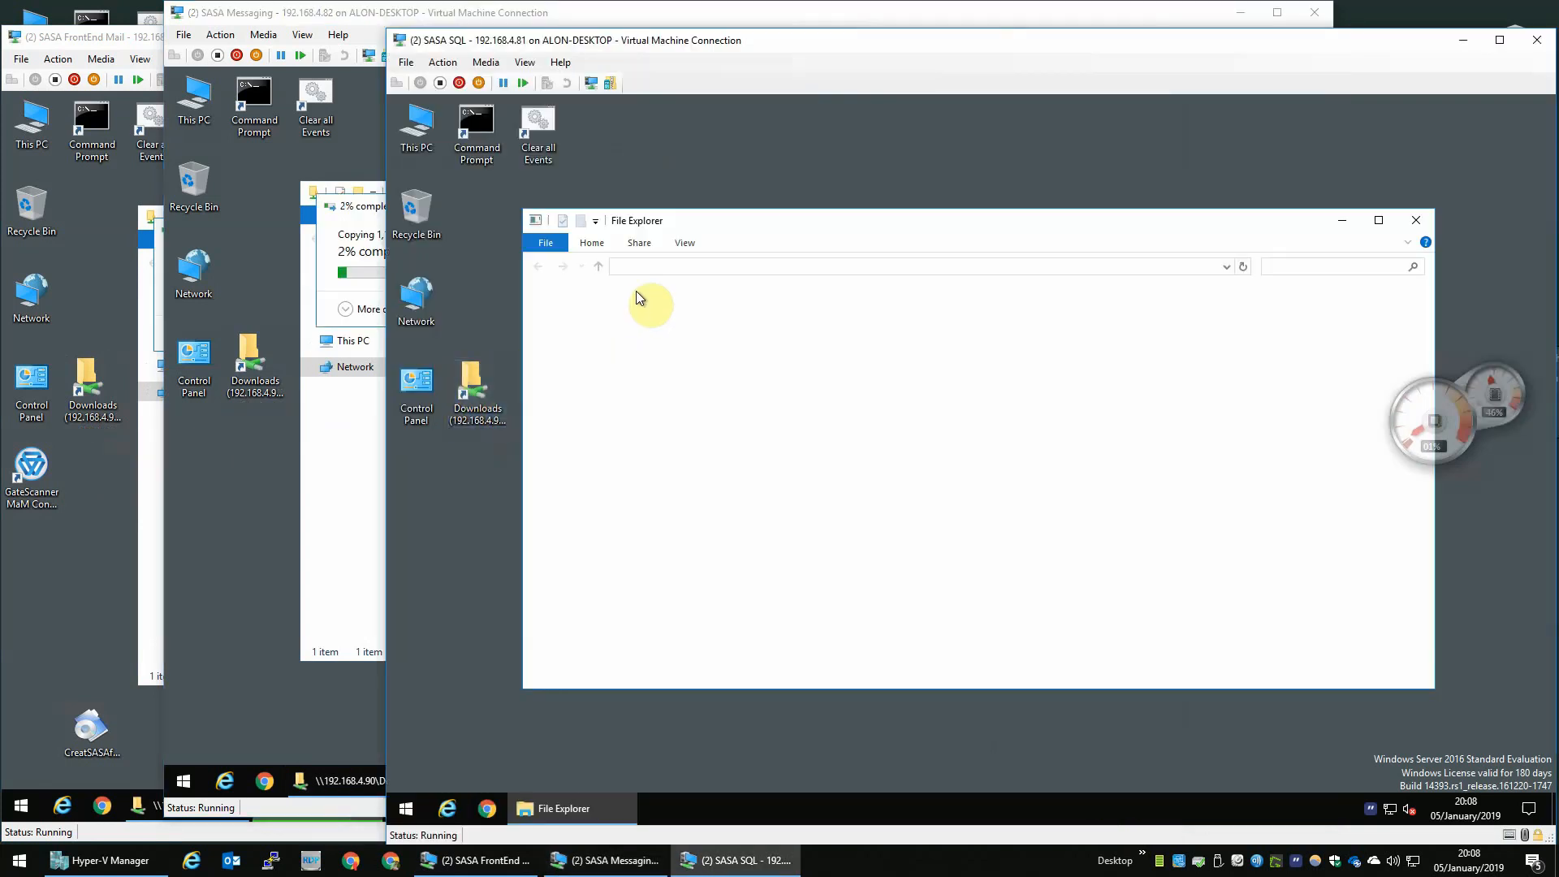
pyautogui.click(728, 310)
pyautogui.click(481, 459)
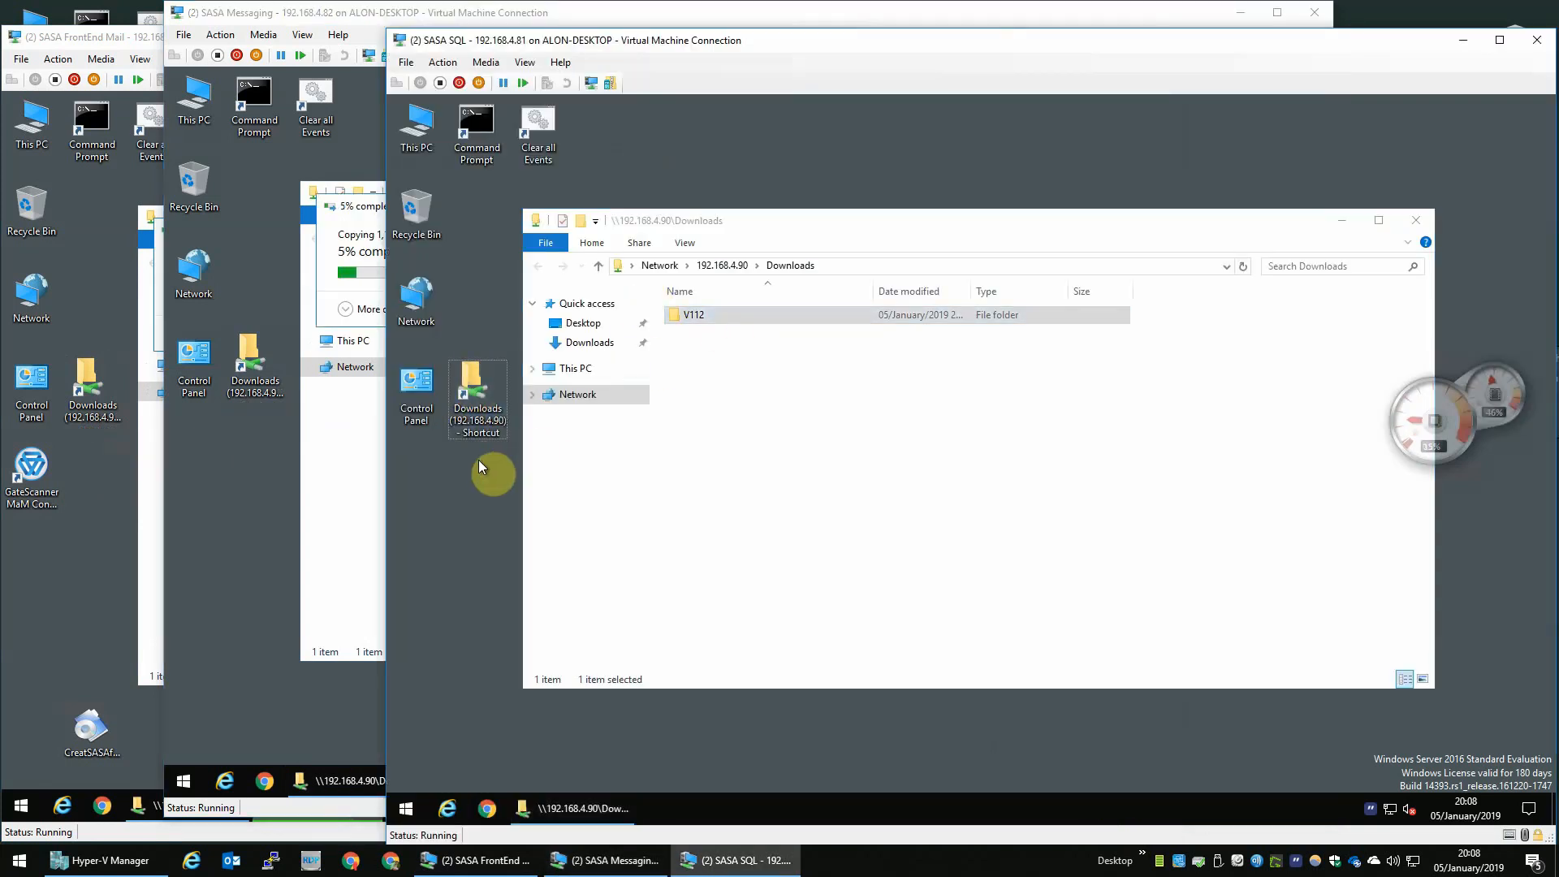
pyautogui.hotkey('ctrl', 'v')
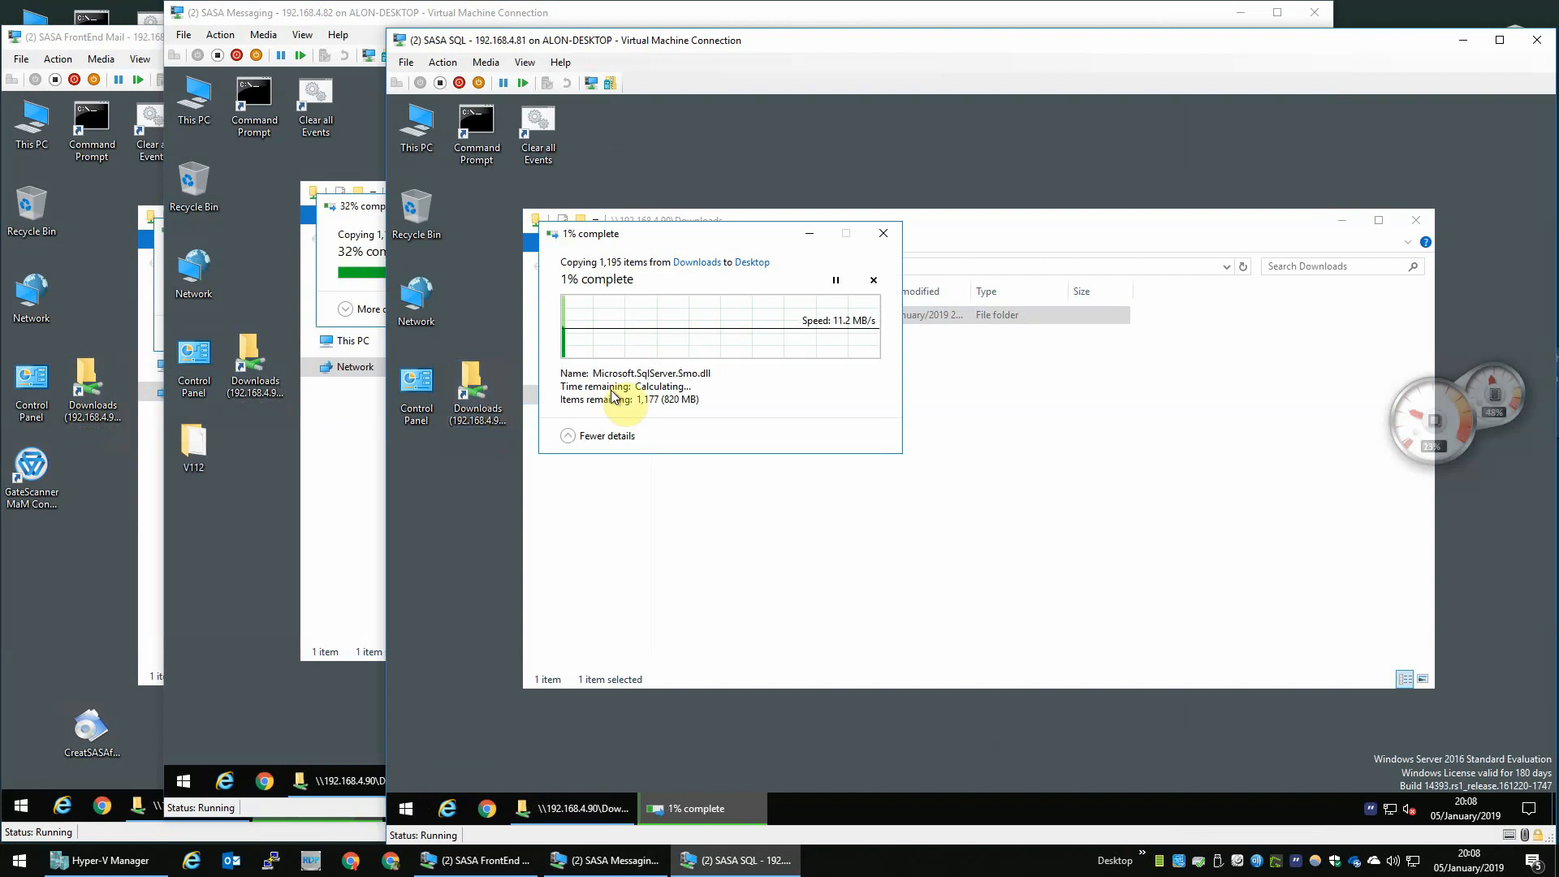
# - On the FrontEnd Mail VM, run PreparationToolApp.exe from V112\bin as administrator
pyautogui.click(151, 347)
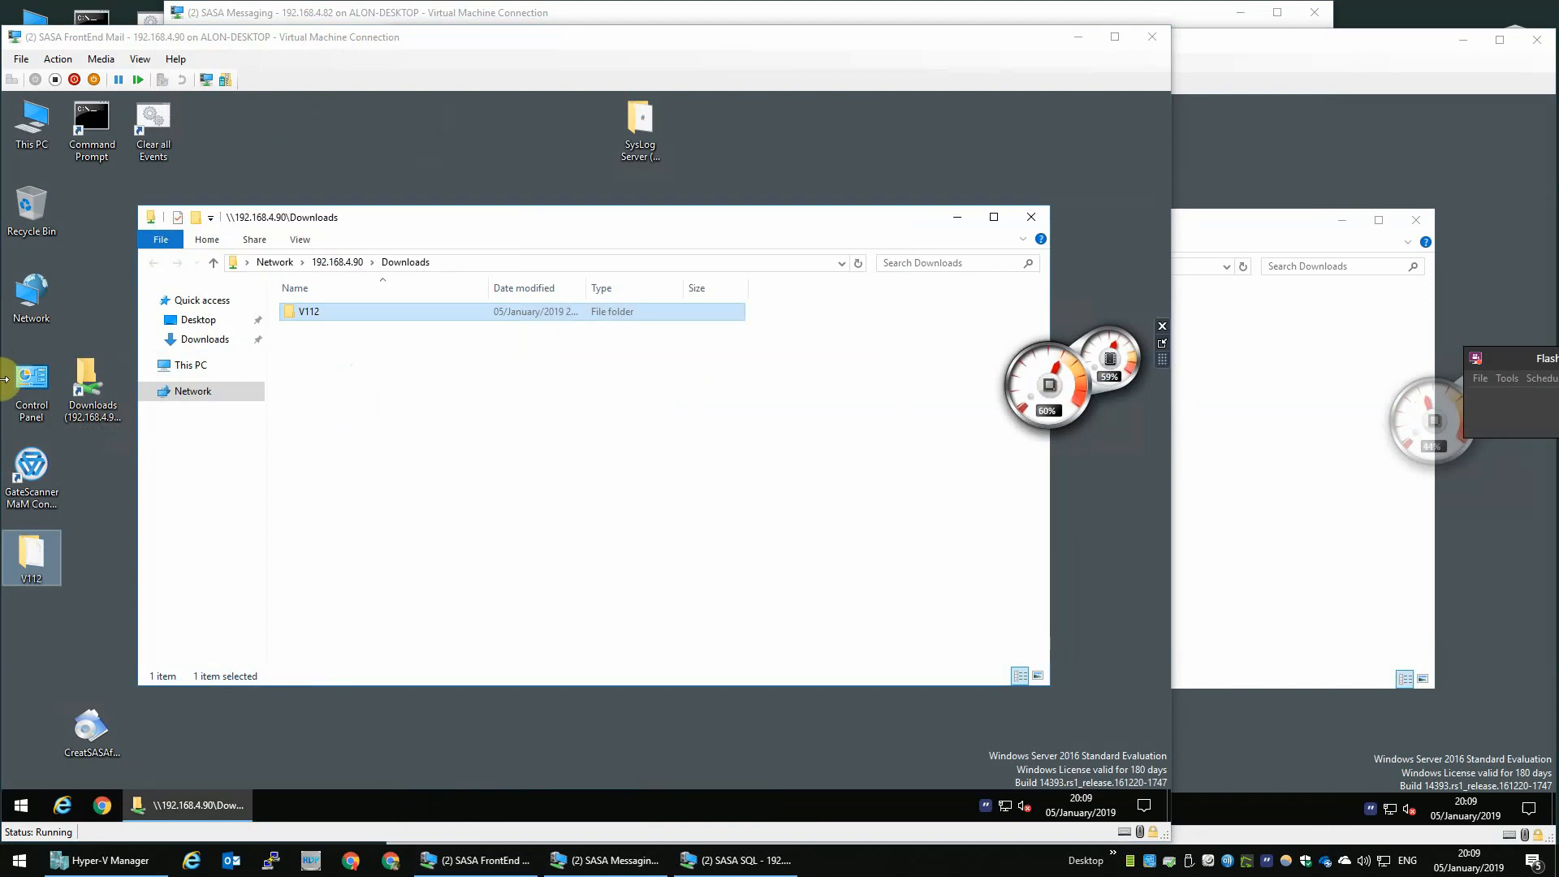
pyautogui.click(58, 561)
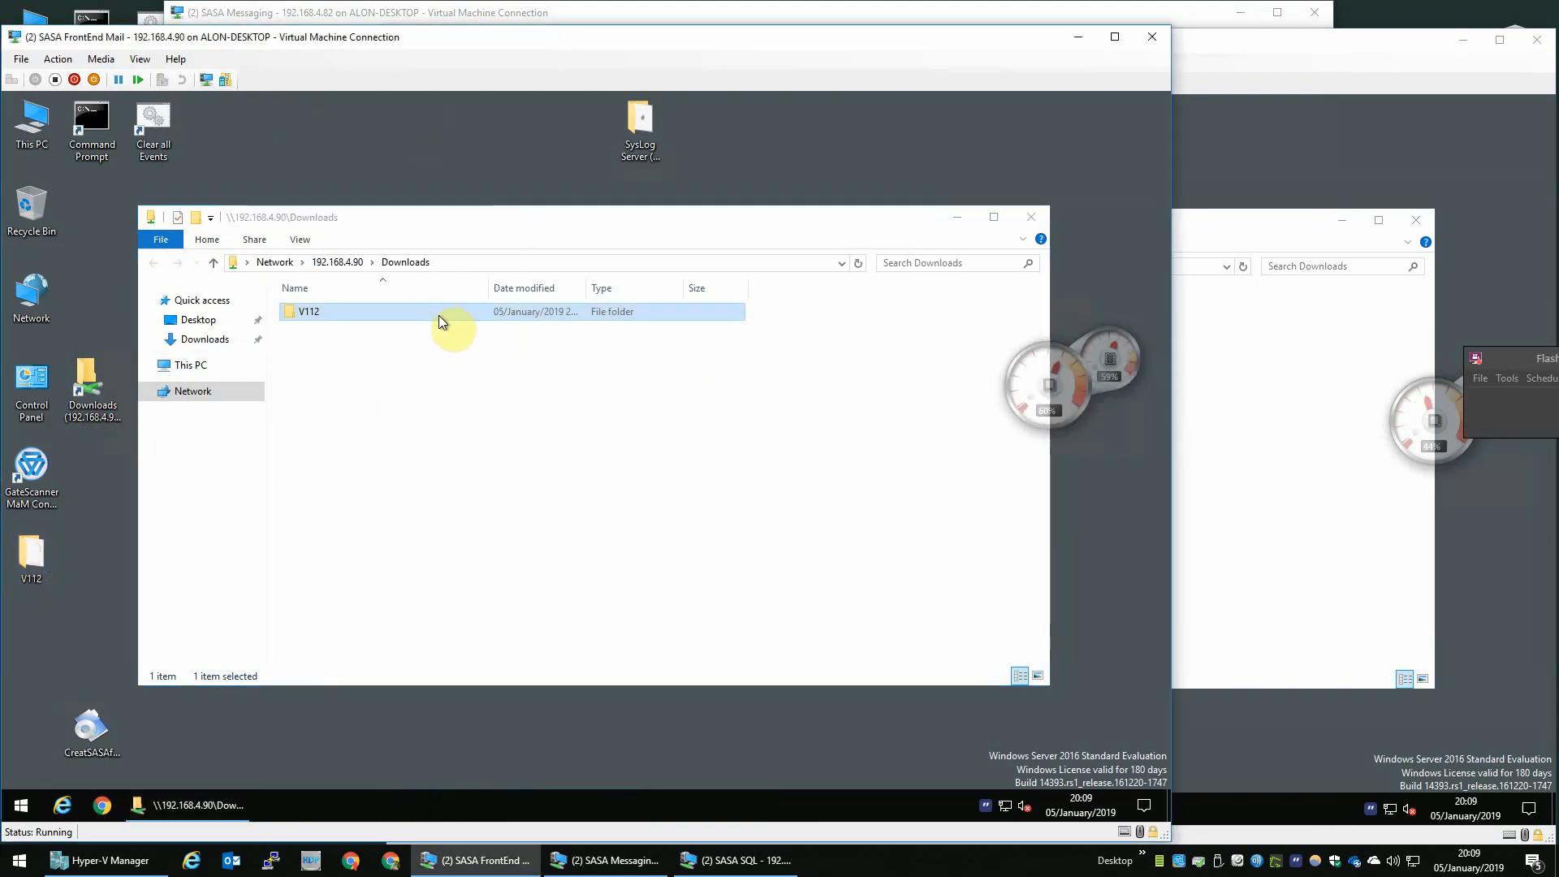
pyautogui.click(1031, 217)
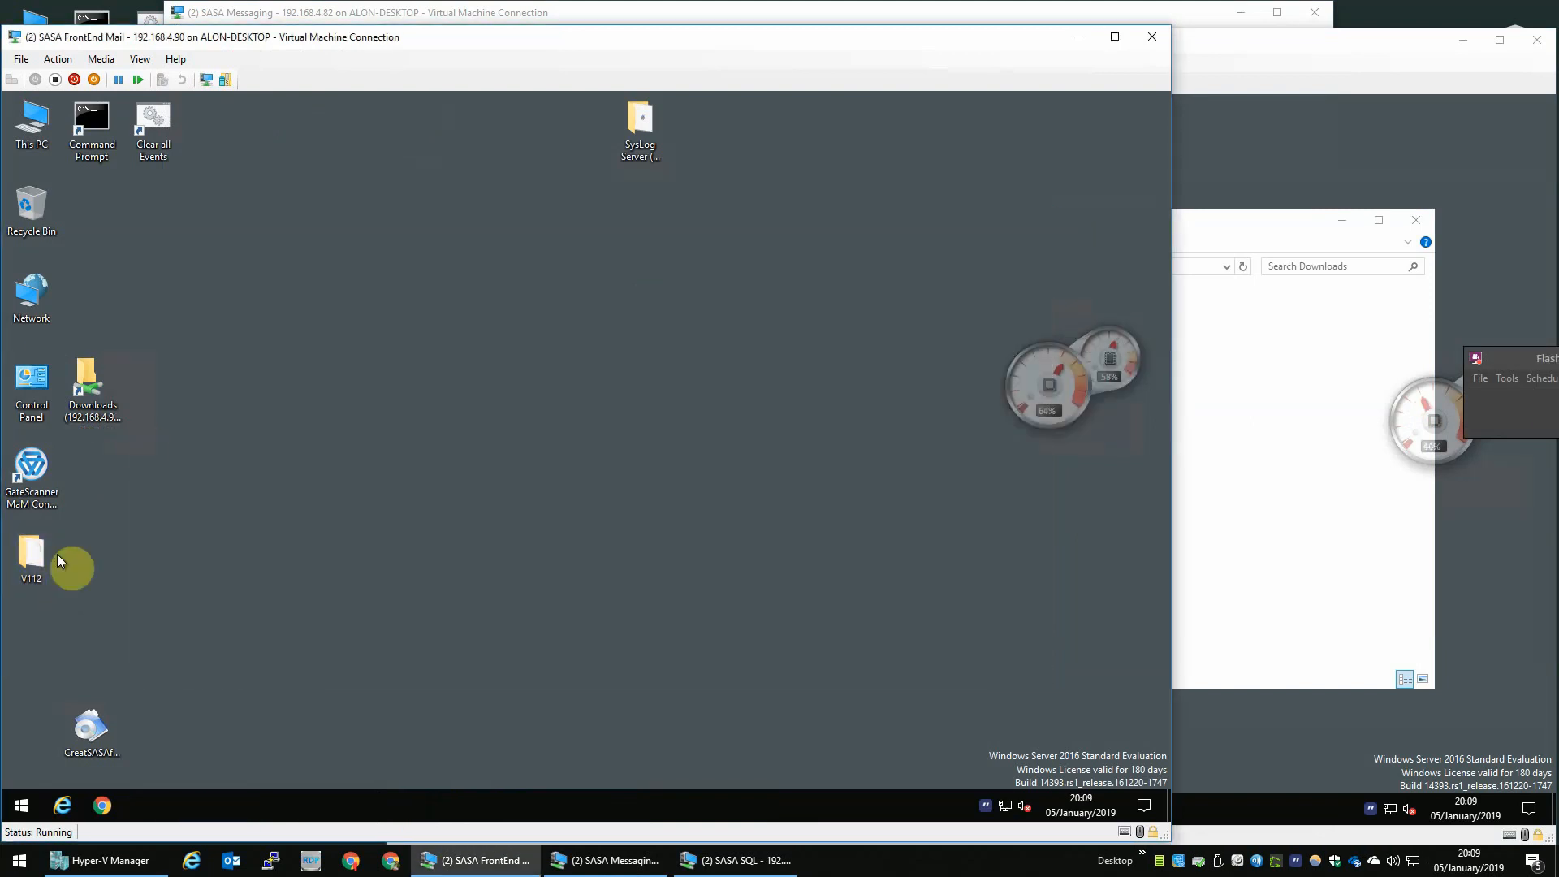
pyautogui.doubleClick(46, 577)
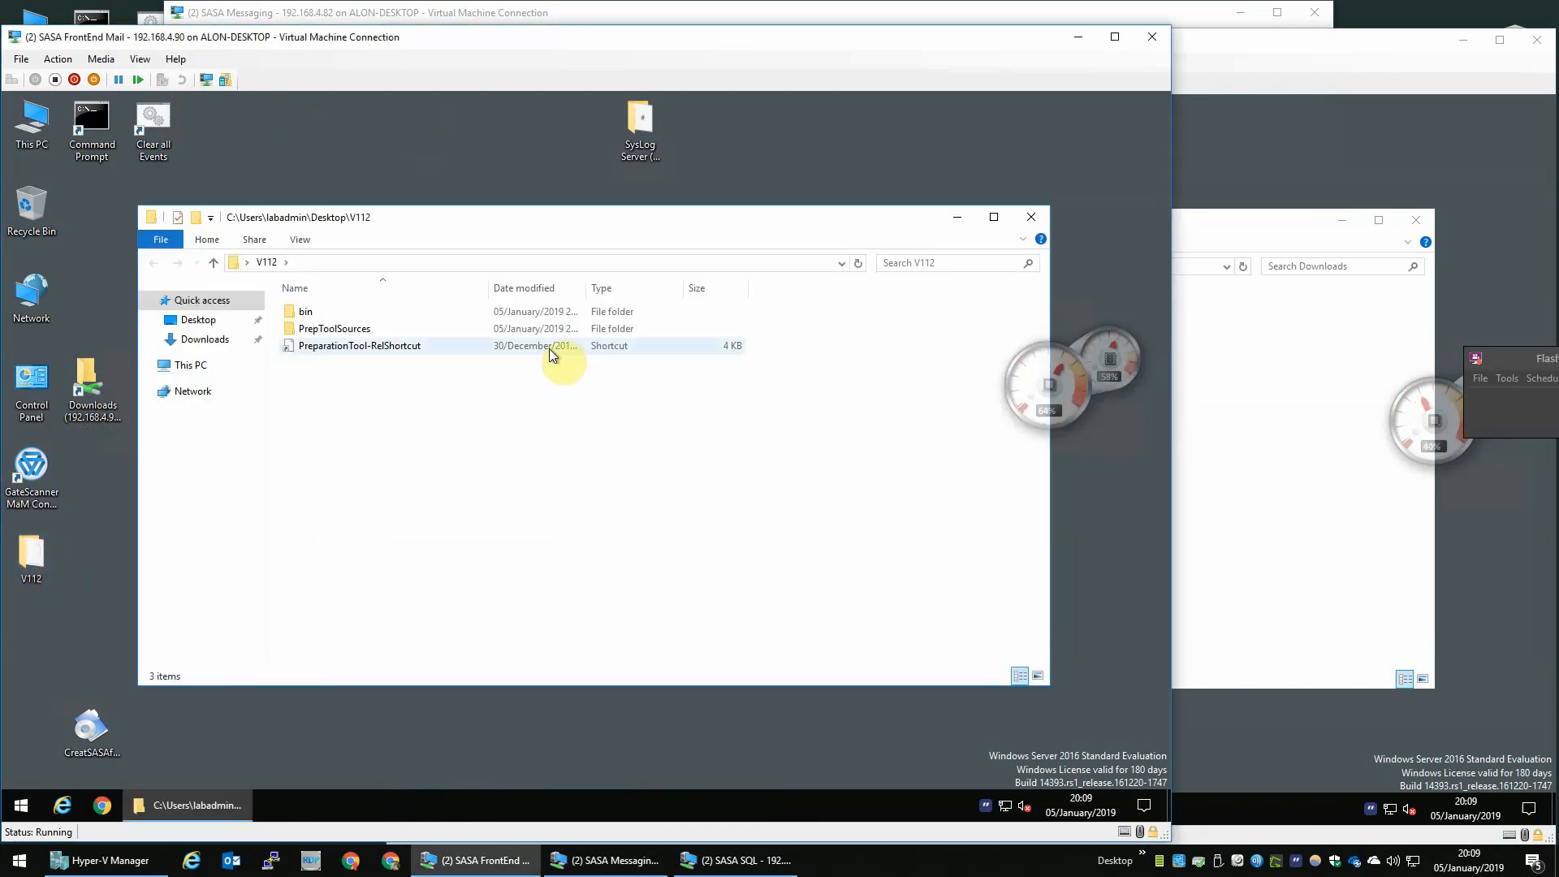
pyautogui.doubleClick(343, 315)
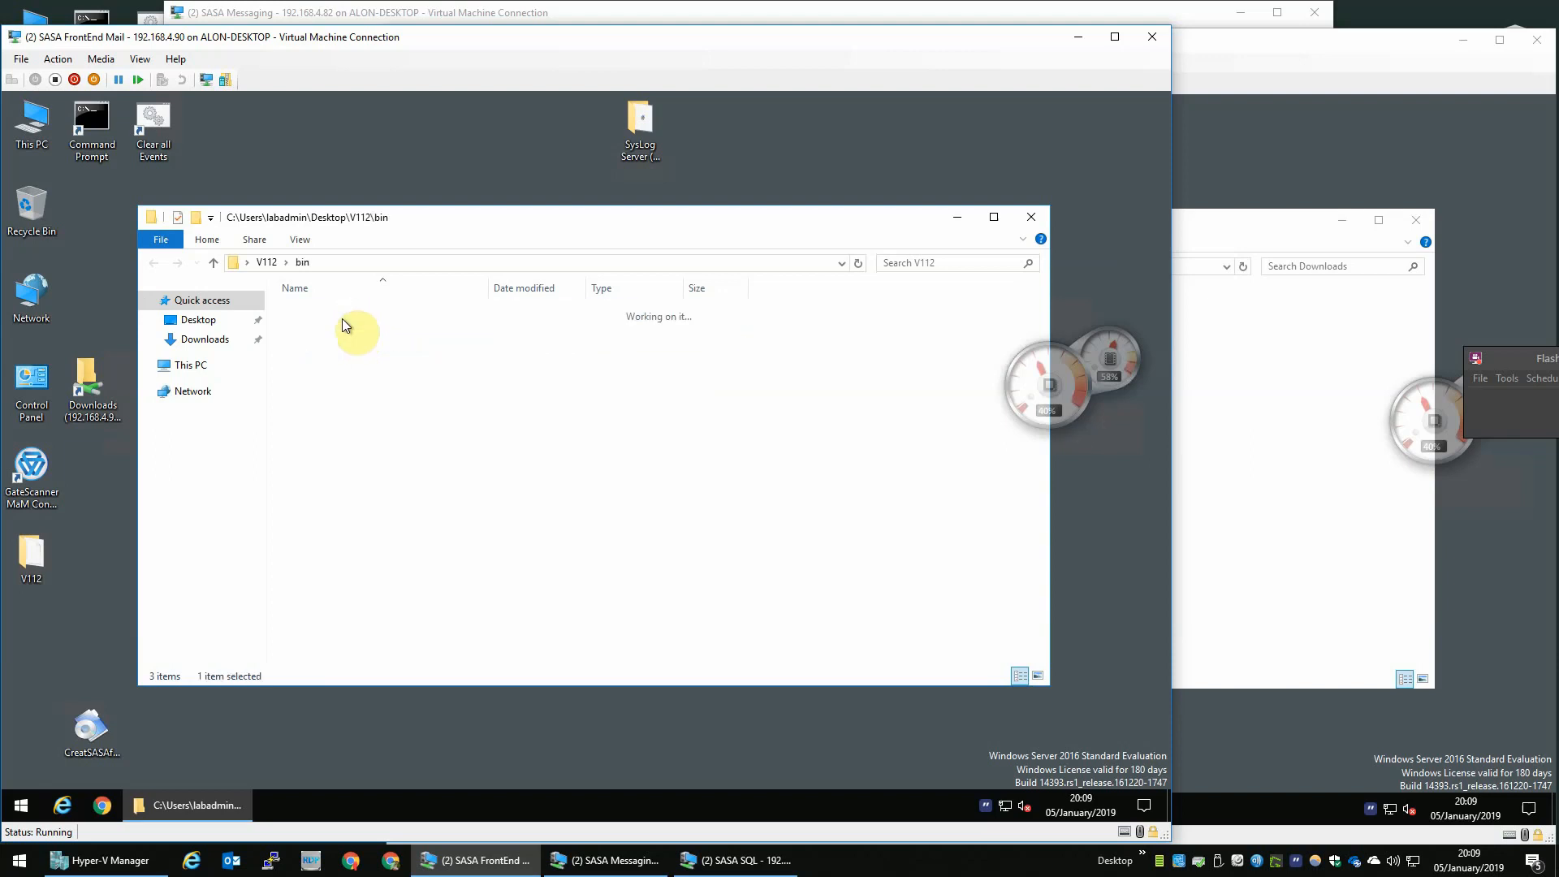
pyautogui.click(360, 395)
pyautogui.press('p')
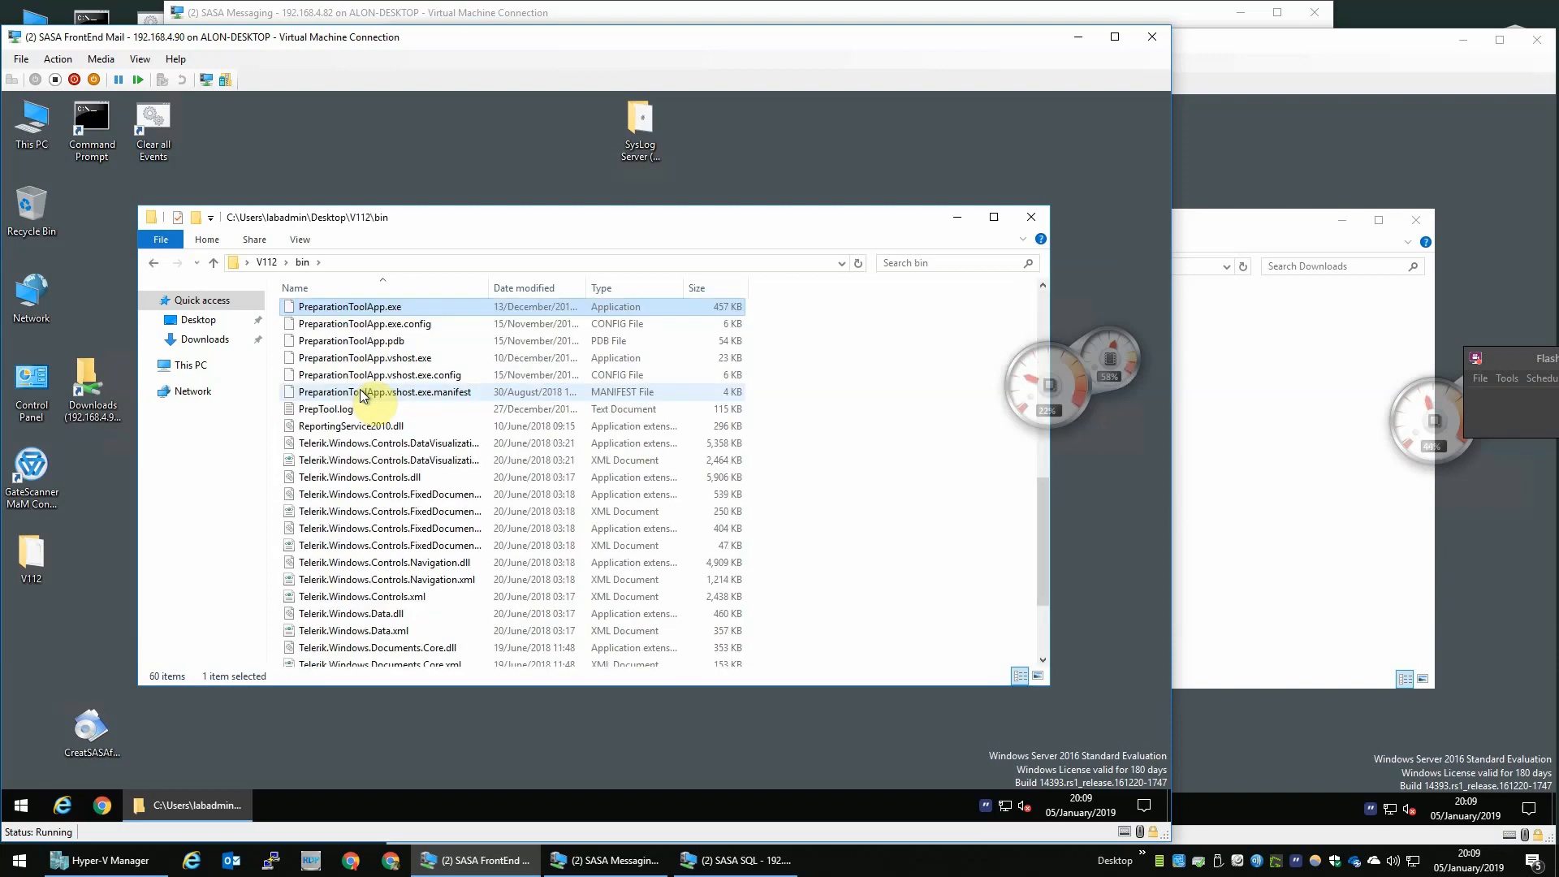
pyautogui.rightClick(371, 310)
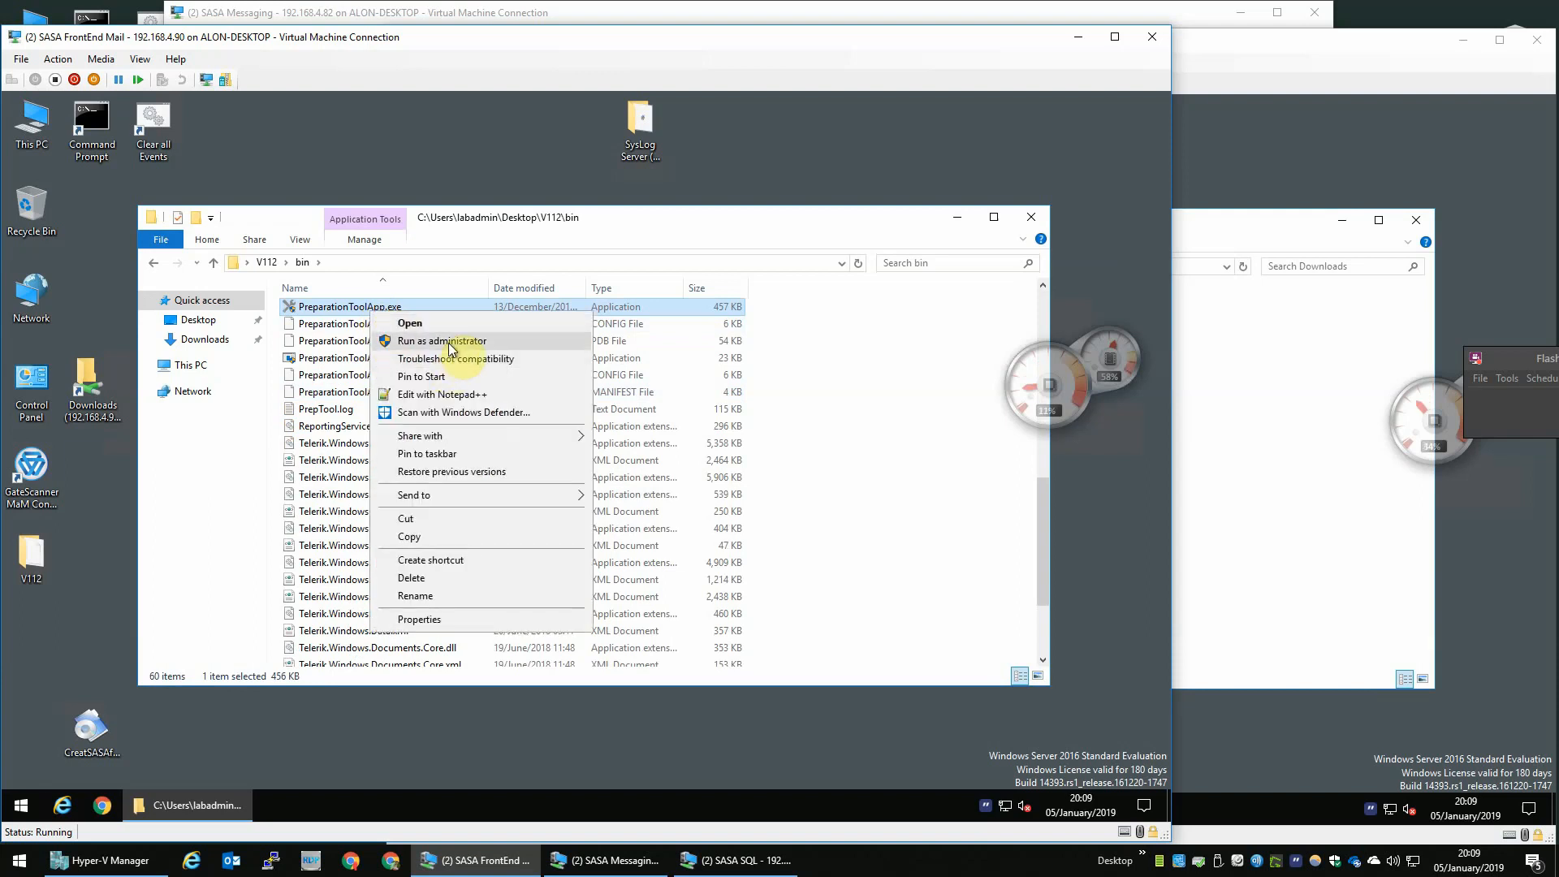
pyautogui.click(451, 348)
pyautogui.click(528, 571)
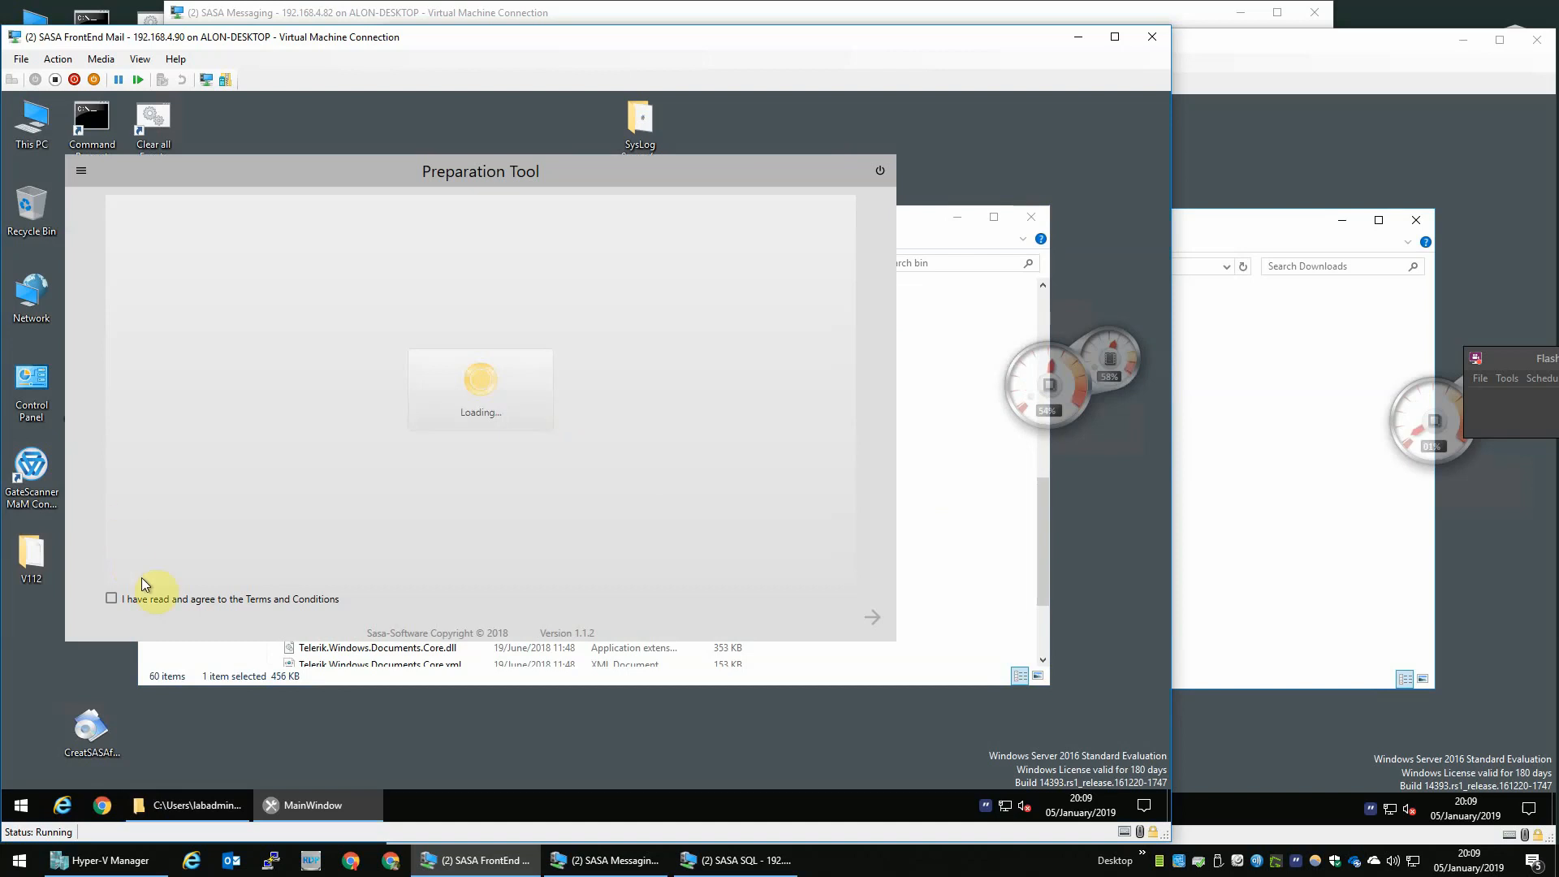
# - In the Preparation Tool, accept the terms, select the Mail product and agree to disable UAC with a restart
pyautogui.click(111, 599)
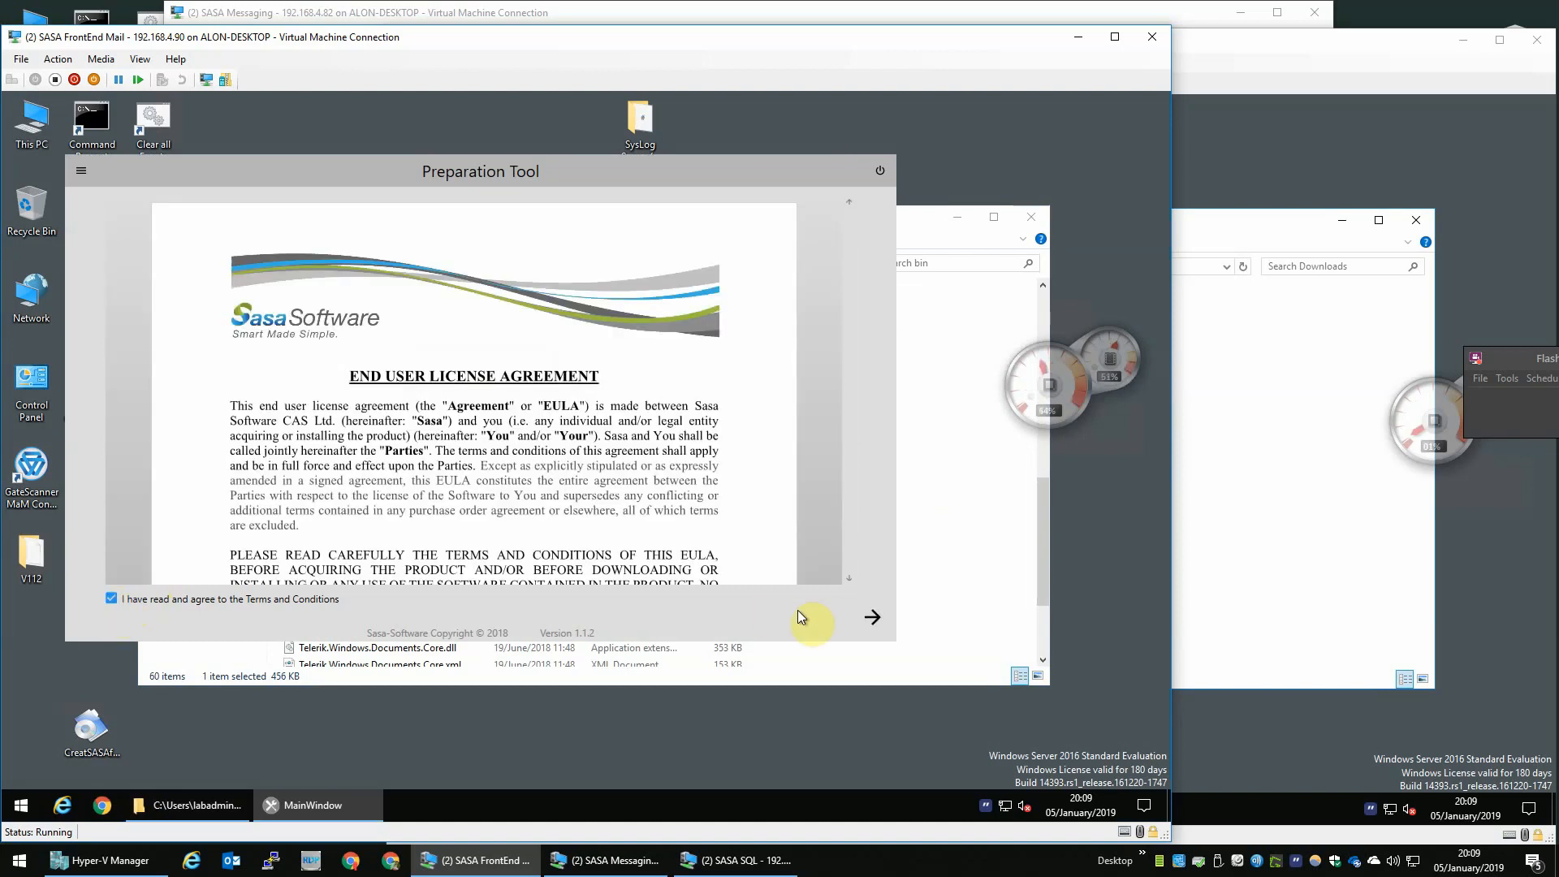
pyautogui.click(872, 617)
pyautogui.click(552, 333)
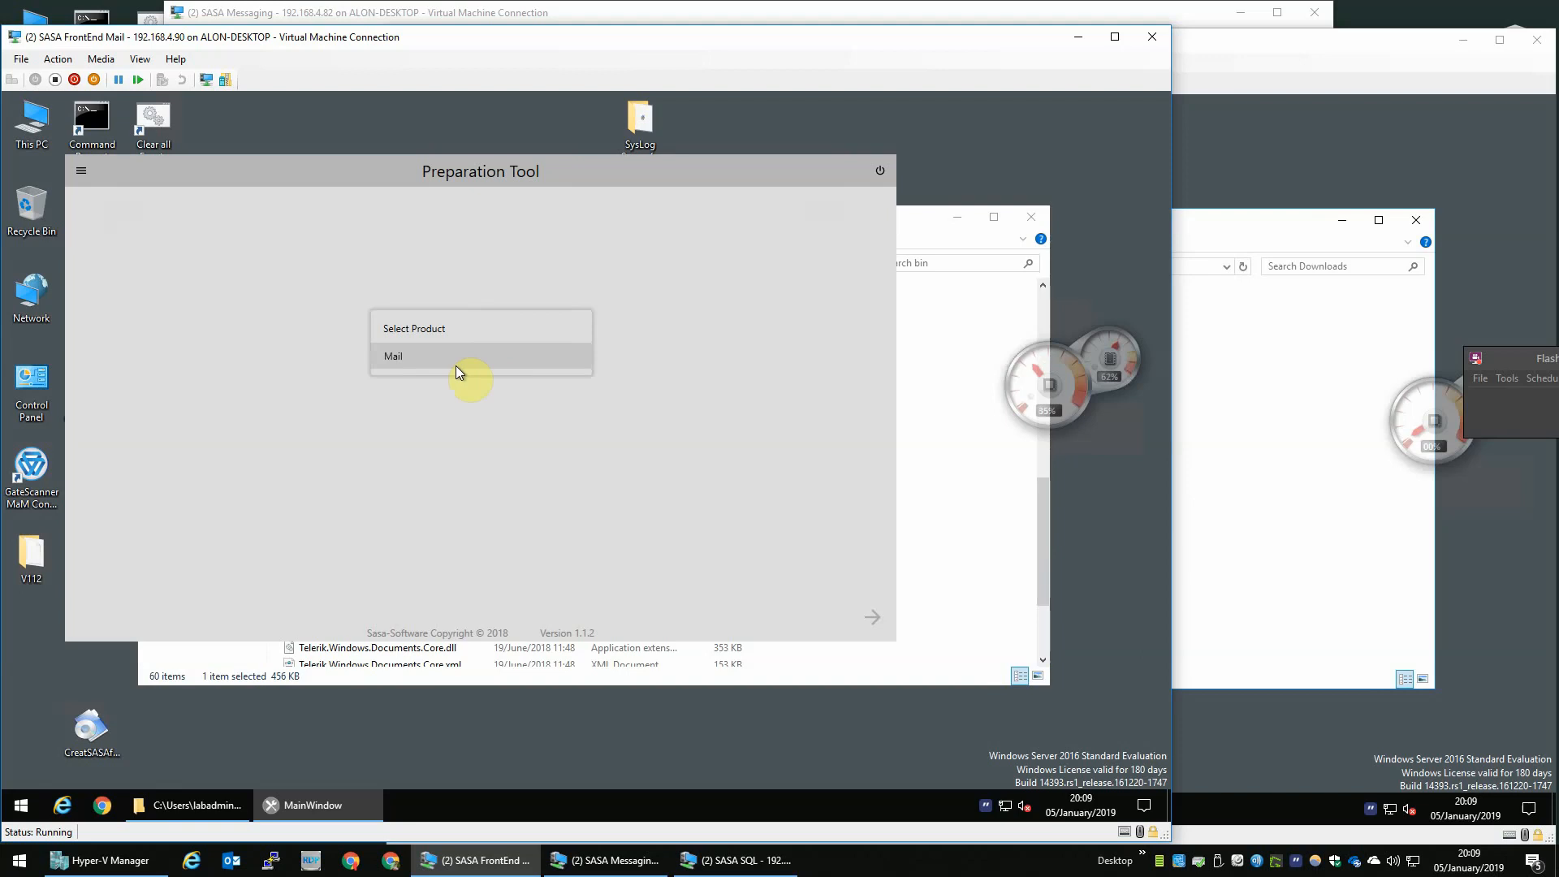
pyautogui.click(456, 365)
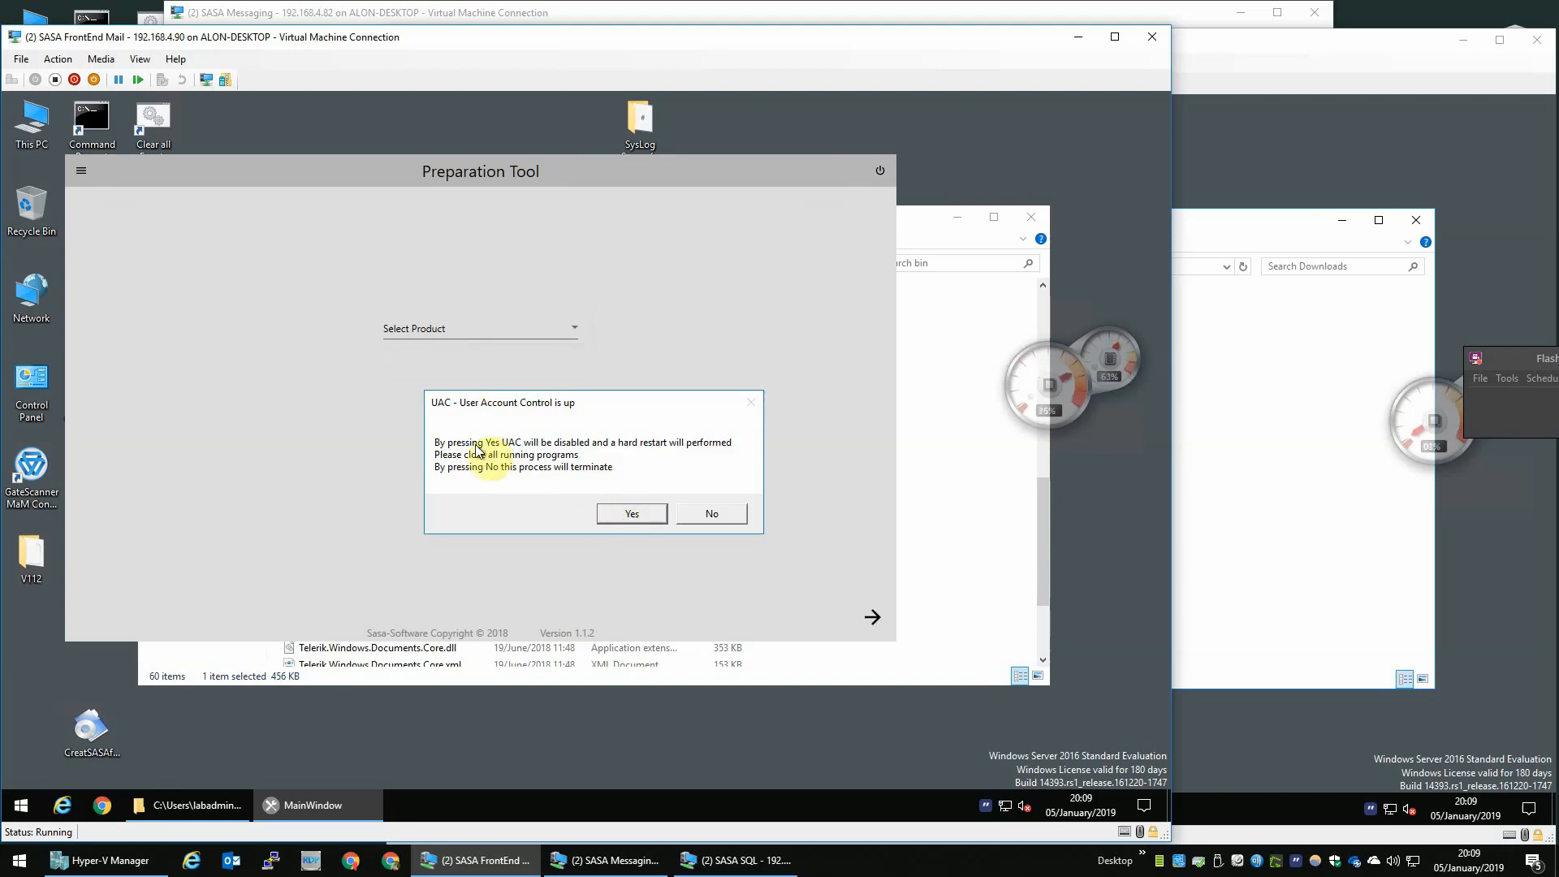
pyautogui.click(633, 514)
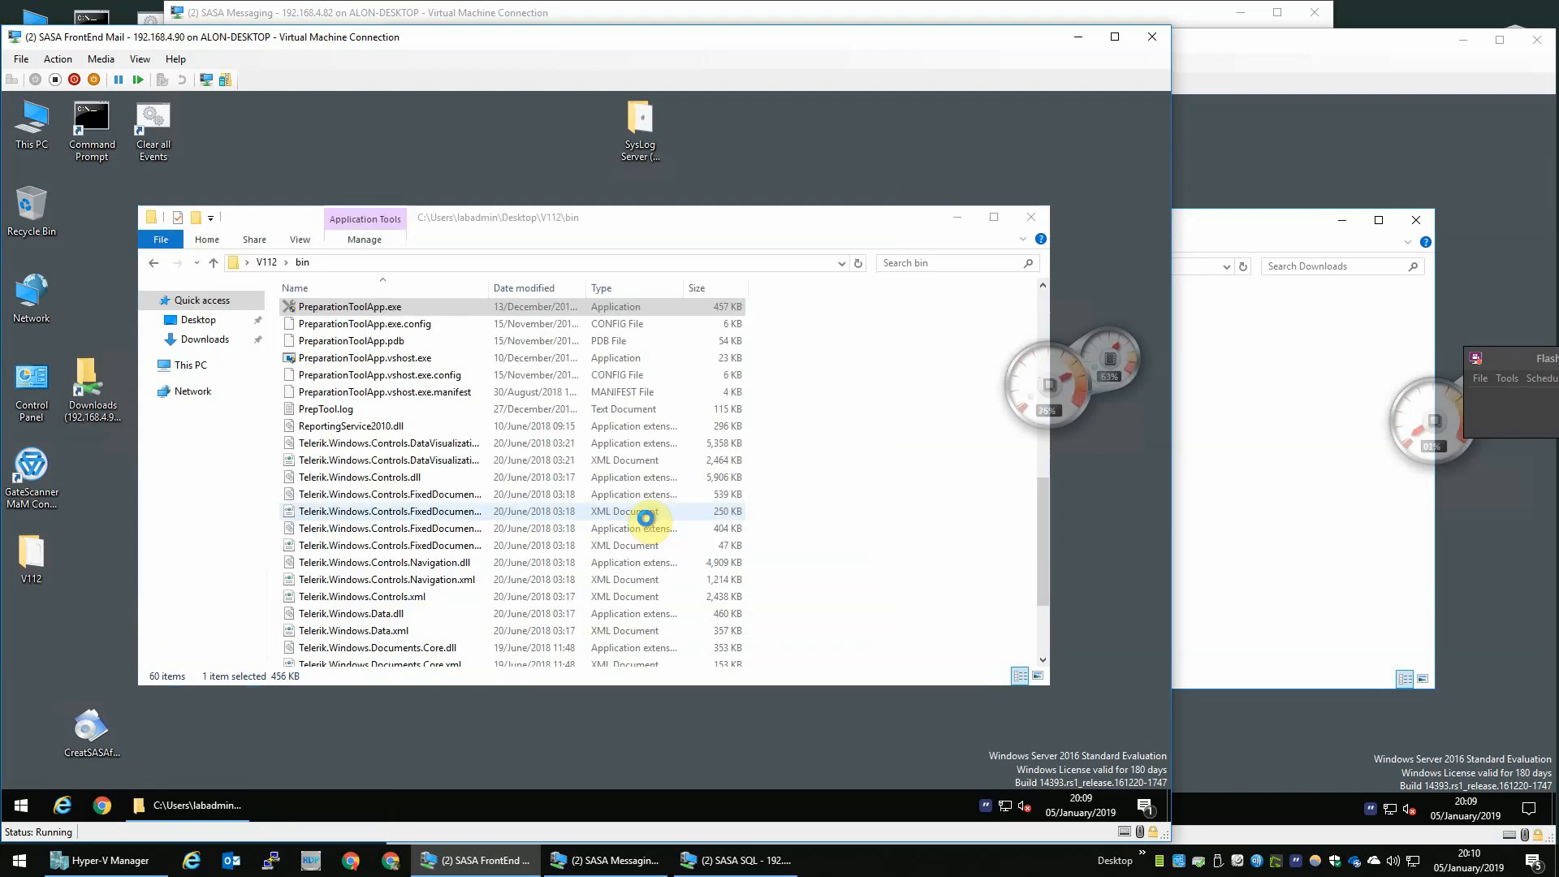
# - On the SASA SQL VM, run PreparationToolApp.exe from V112\bin as administrator
pyautogui.click(788, 475)
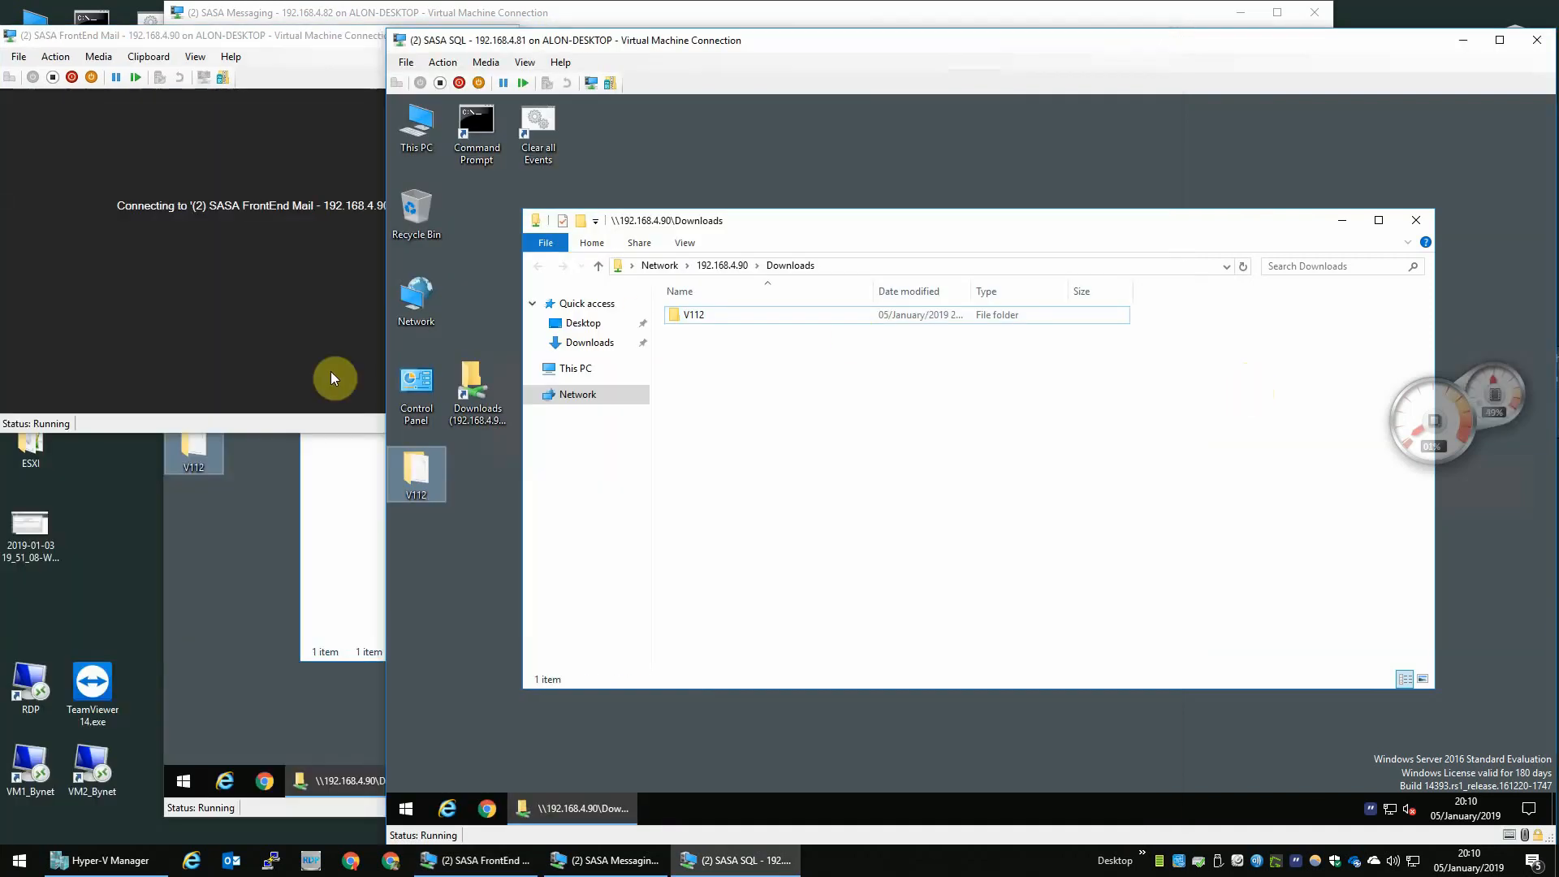
pyautogui.doubleClick(416, 474)
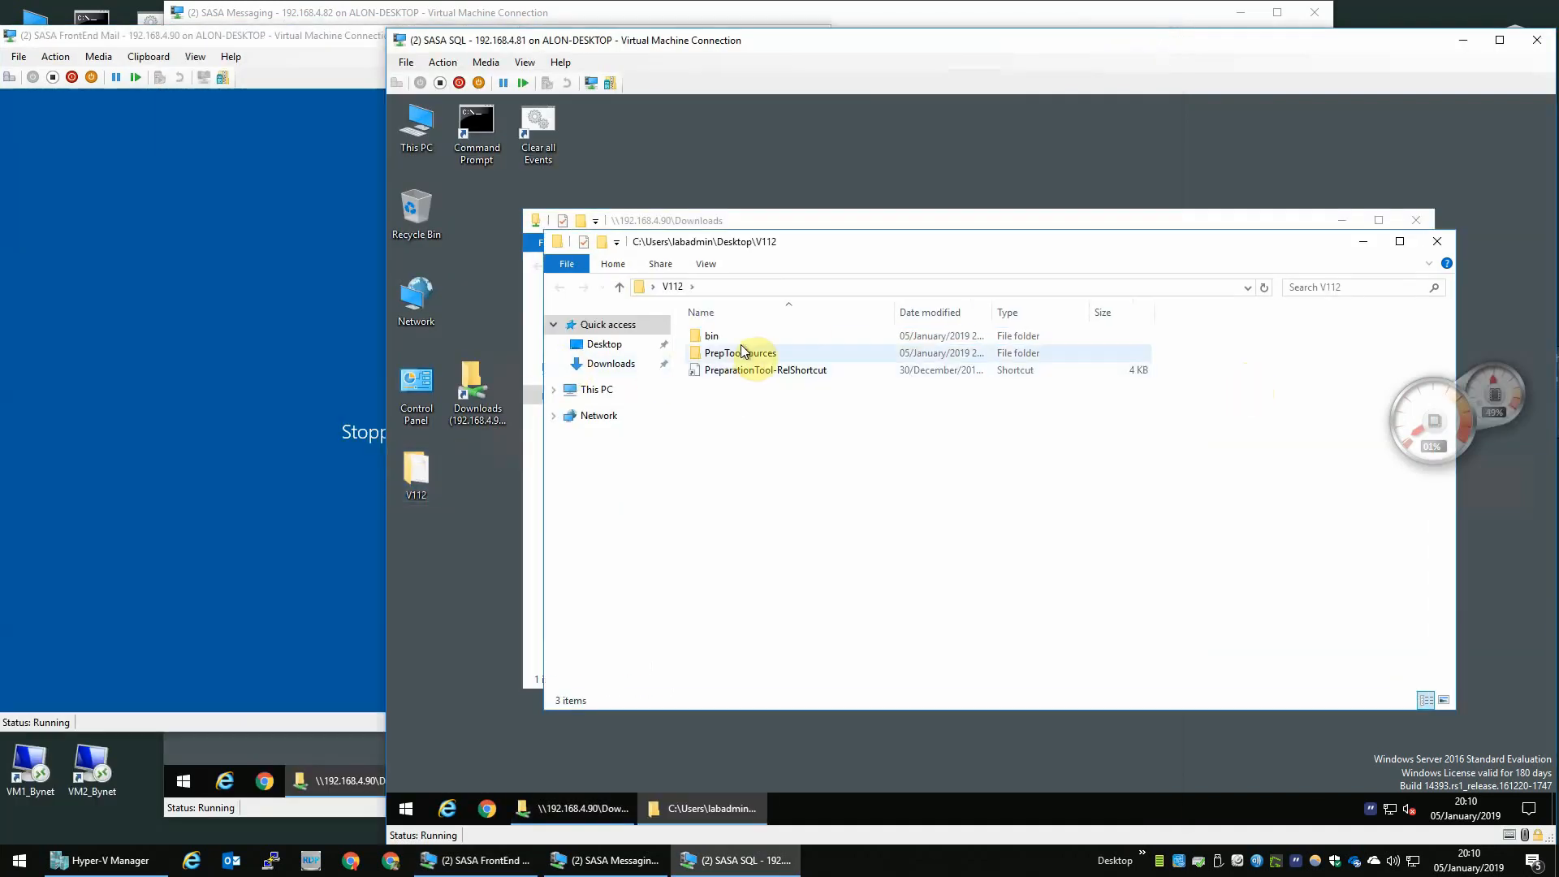
pyautogui.doubleClick(741, 339)
pyautogui.click(732, 372)
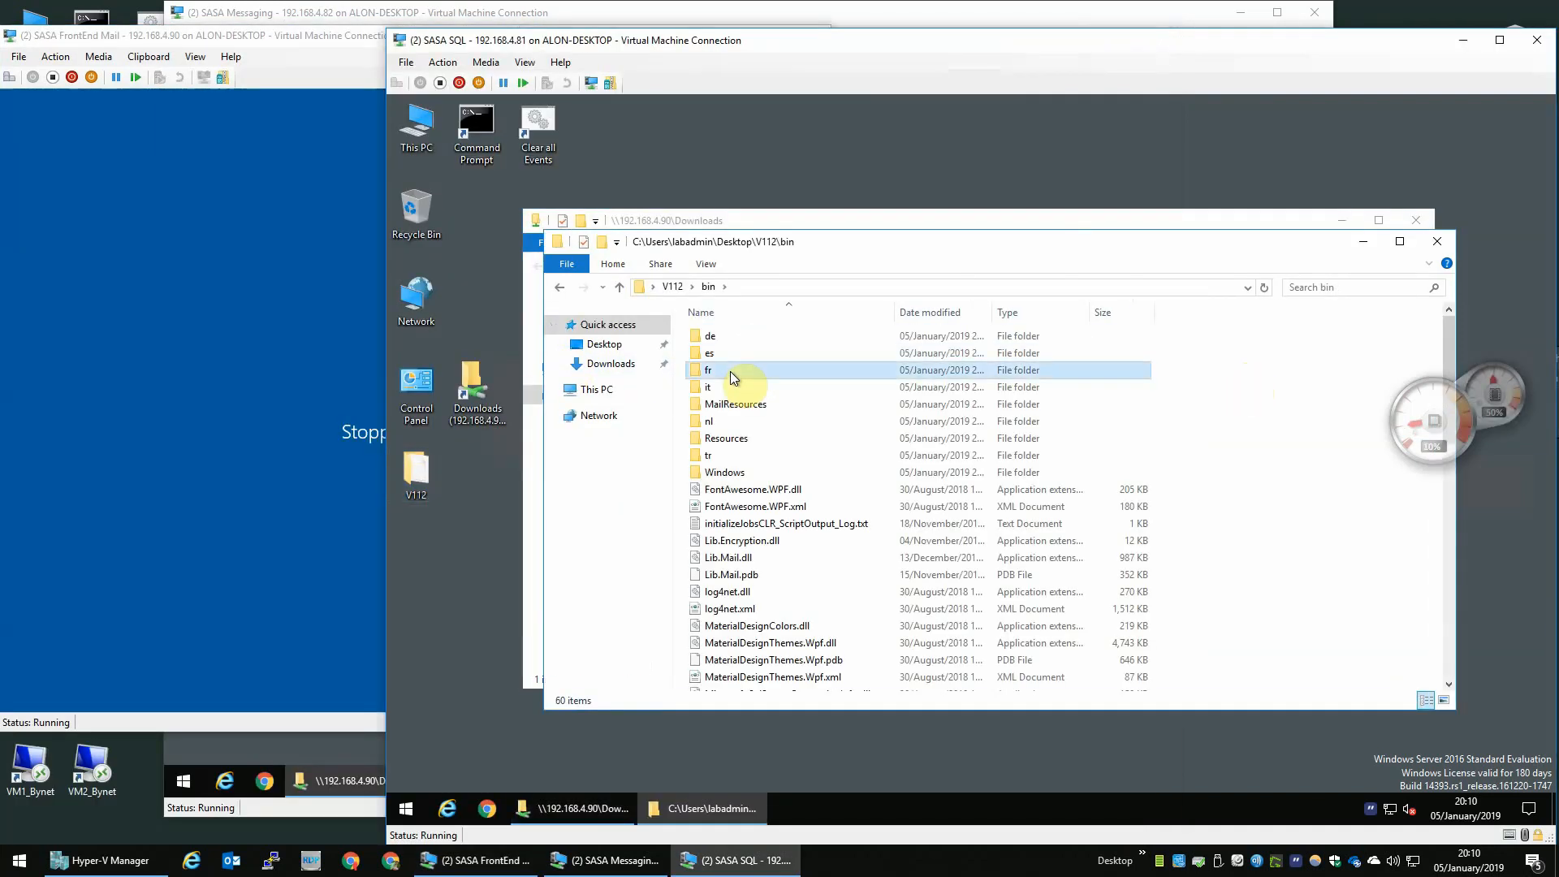
pyautogui.scroll(-10, 732, 375)
pyautogui.click(754, 333)
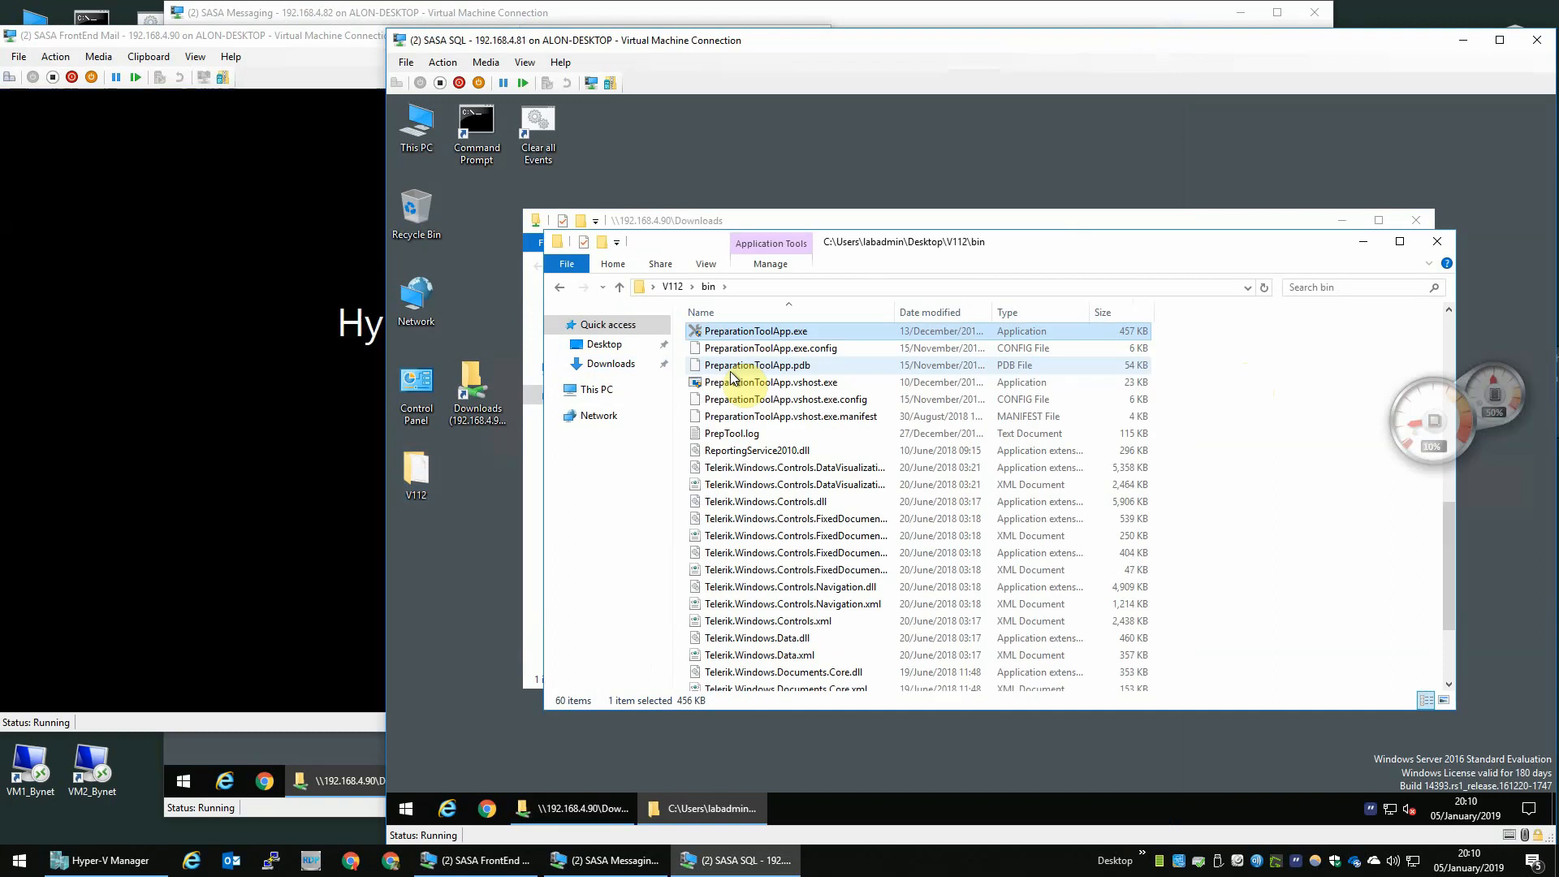
pyautogui.rightClick(754, 334)
pyautogui.click(822, 358)
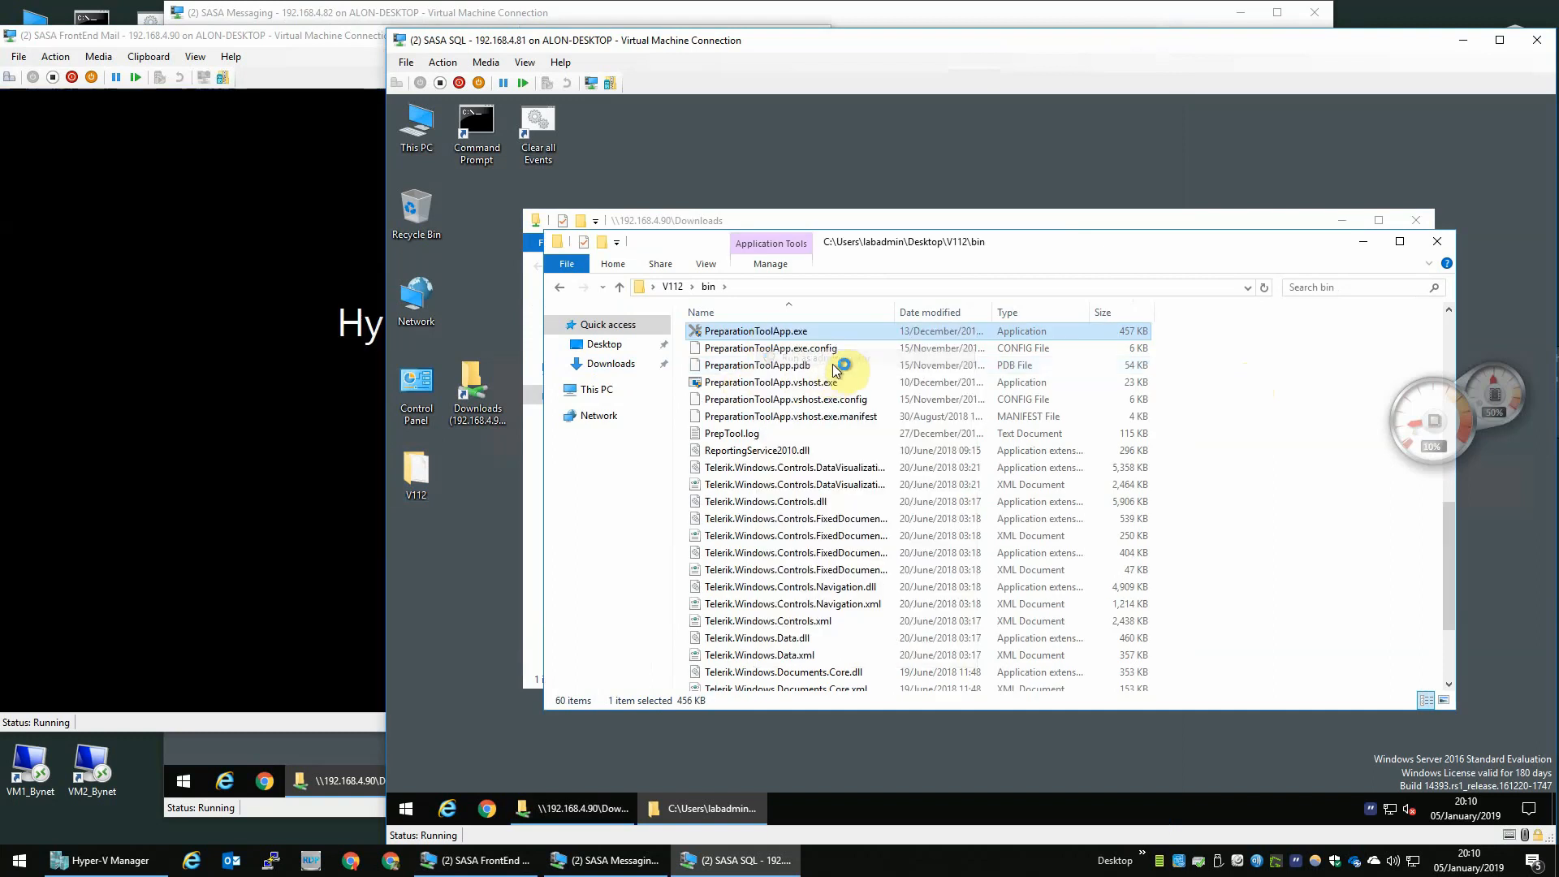
pyautogui.click(863, 566)
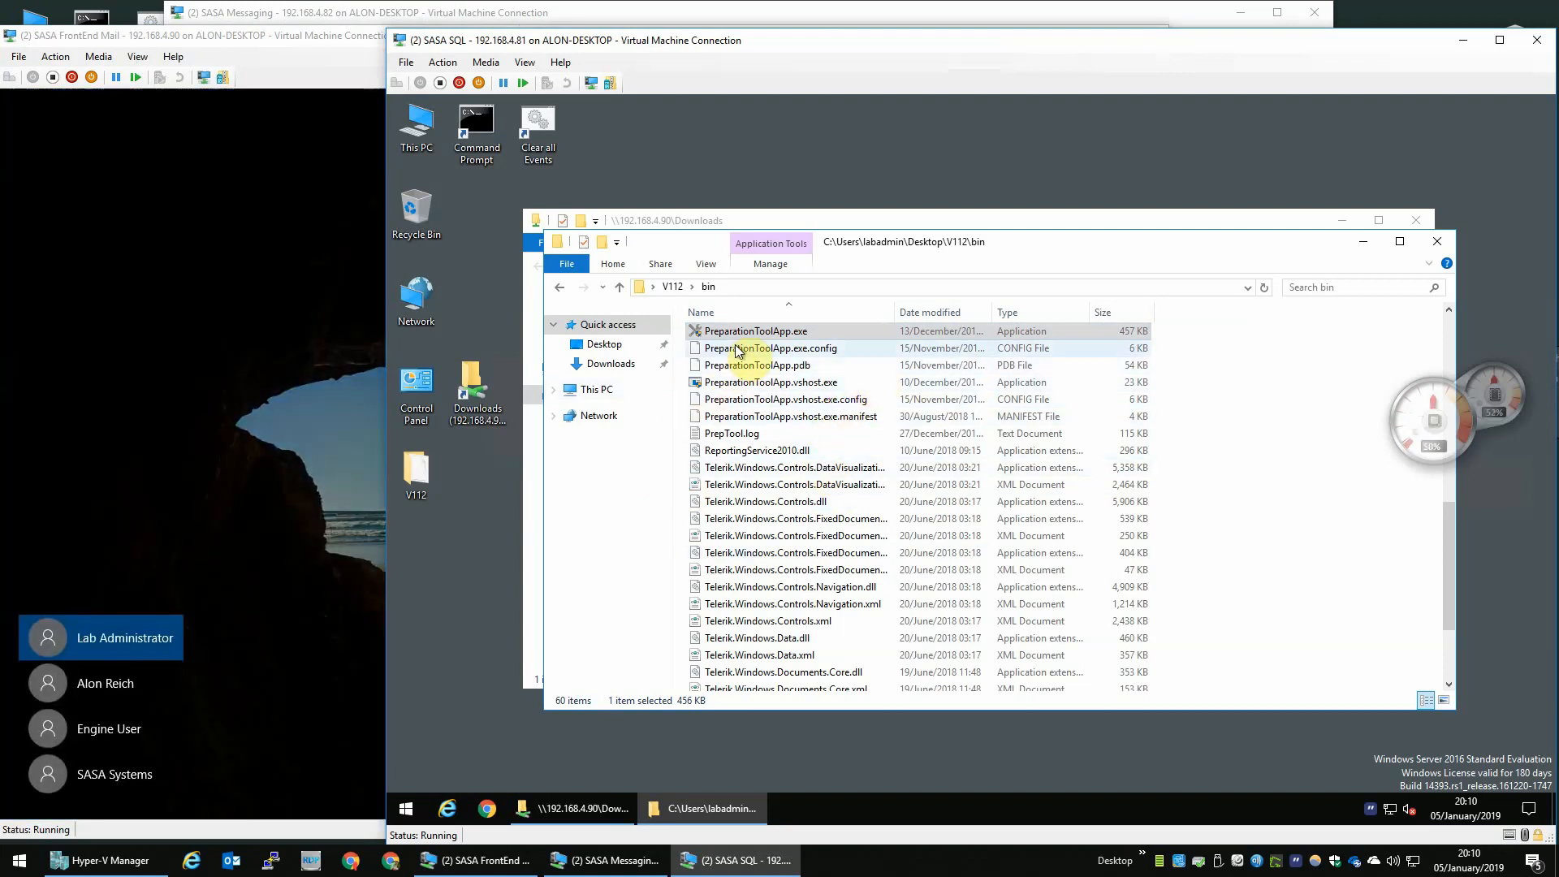
# - On the SASA Messaging VM, open V112\bin from the desktop and run PreparationToolApp.exe as administrator
pyautogui.click(586, 859)
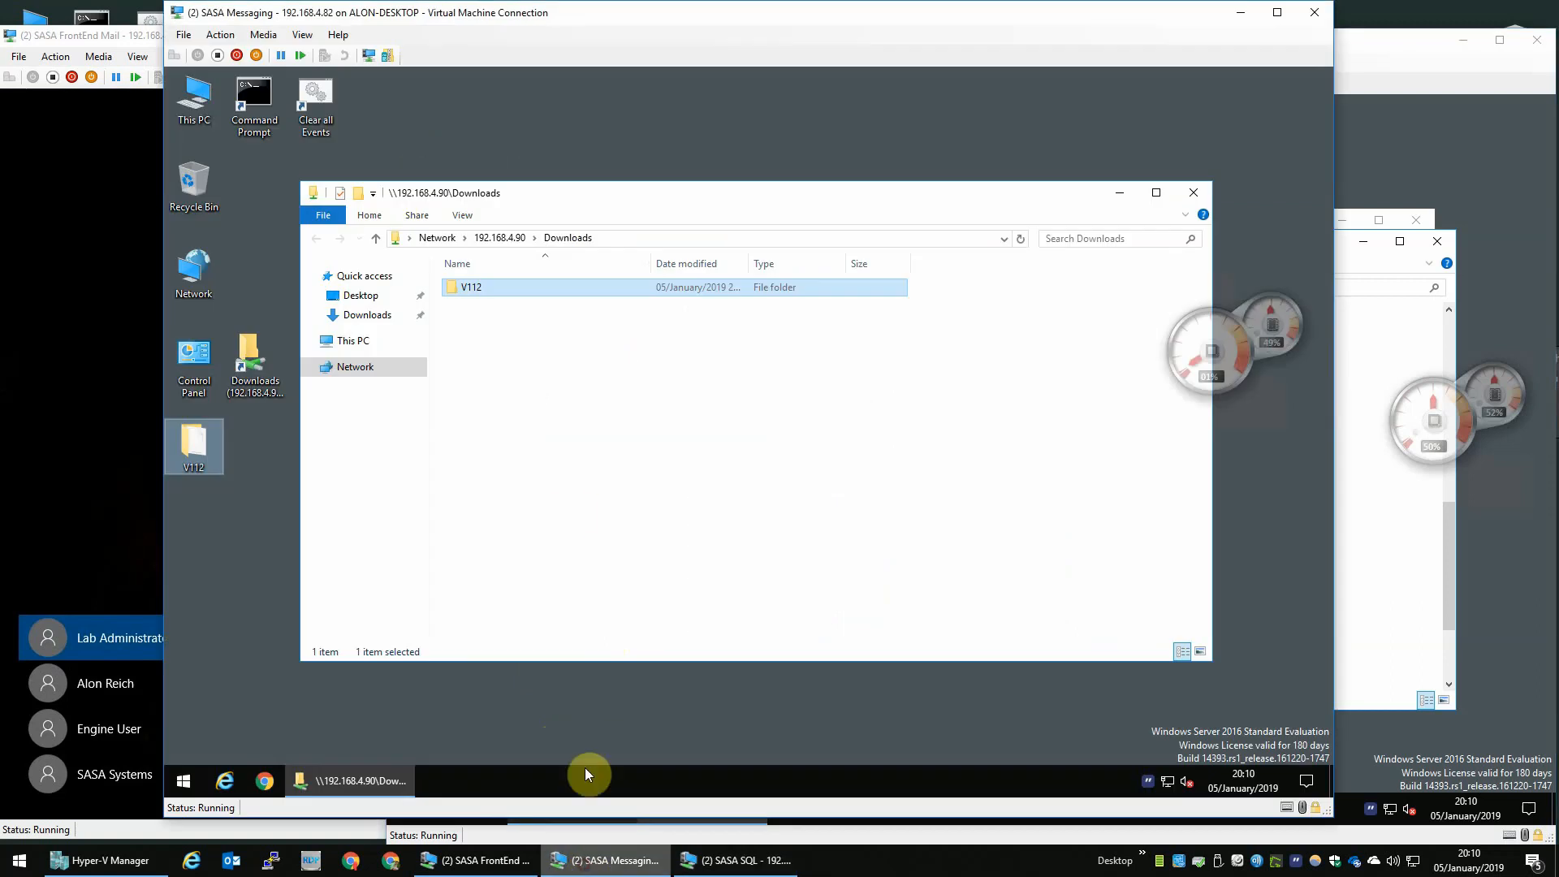
pyautogui.doubleClick(208, 446)
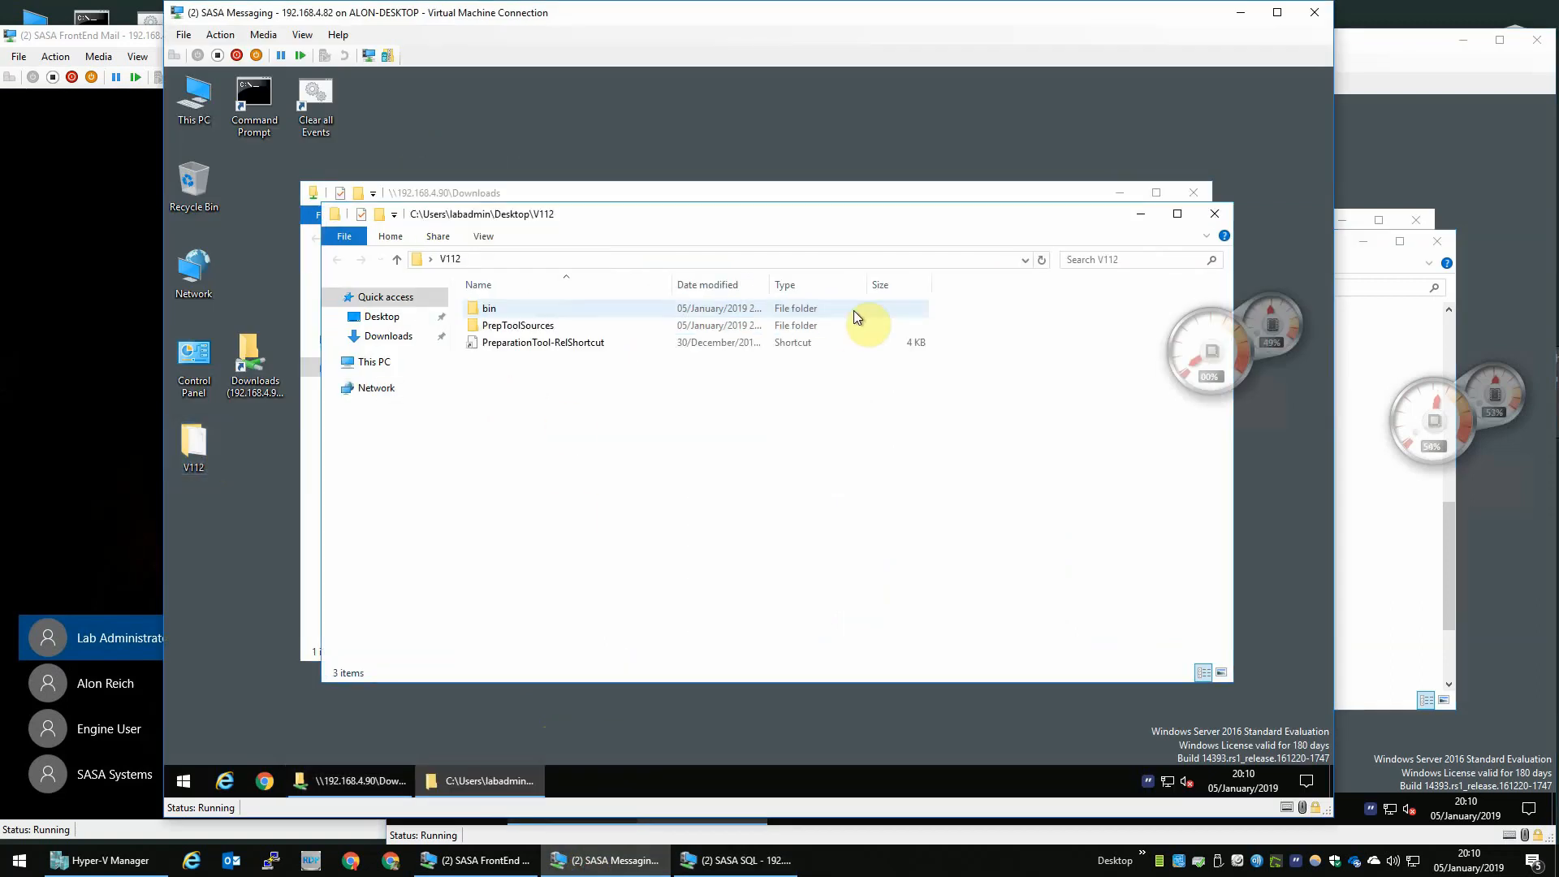
pyautogui.click(487, 309)
pyautogui.doubleClick(486, 310)
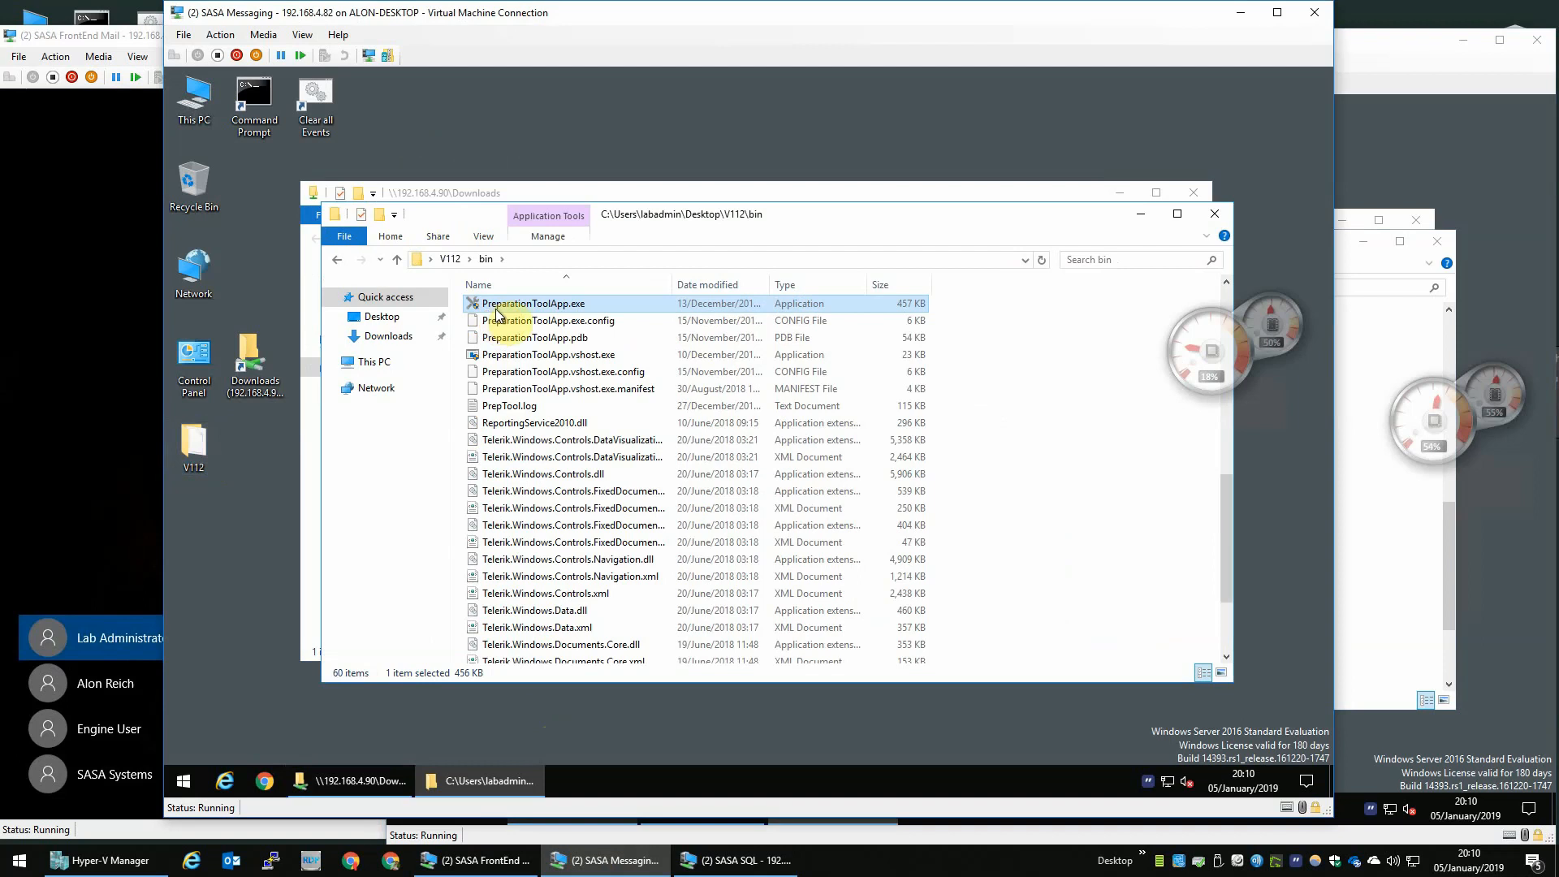
pyautogui.rightClick(491, 306)
pyautogui.click(550, 341)
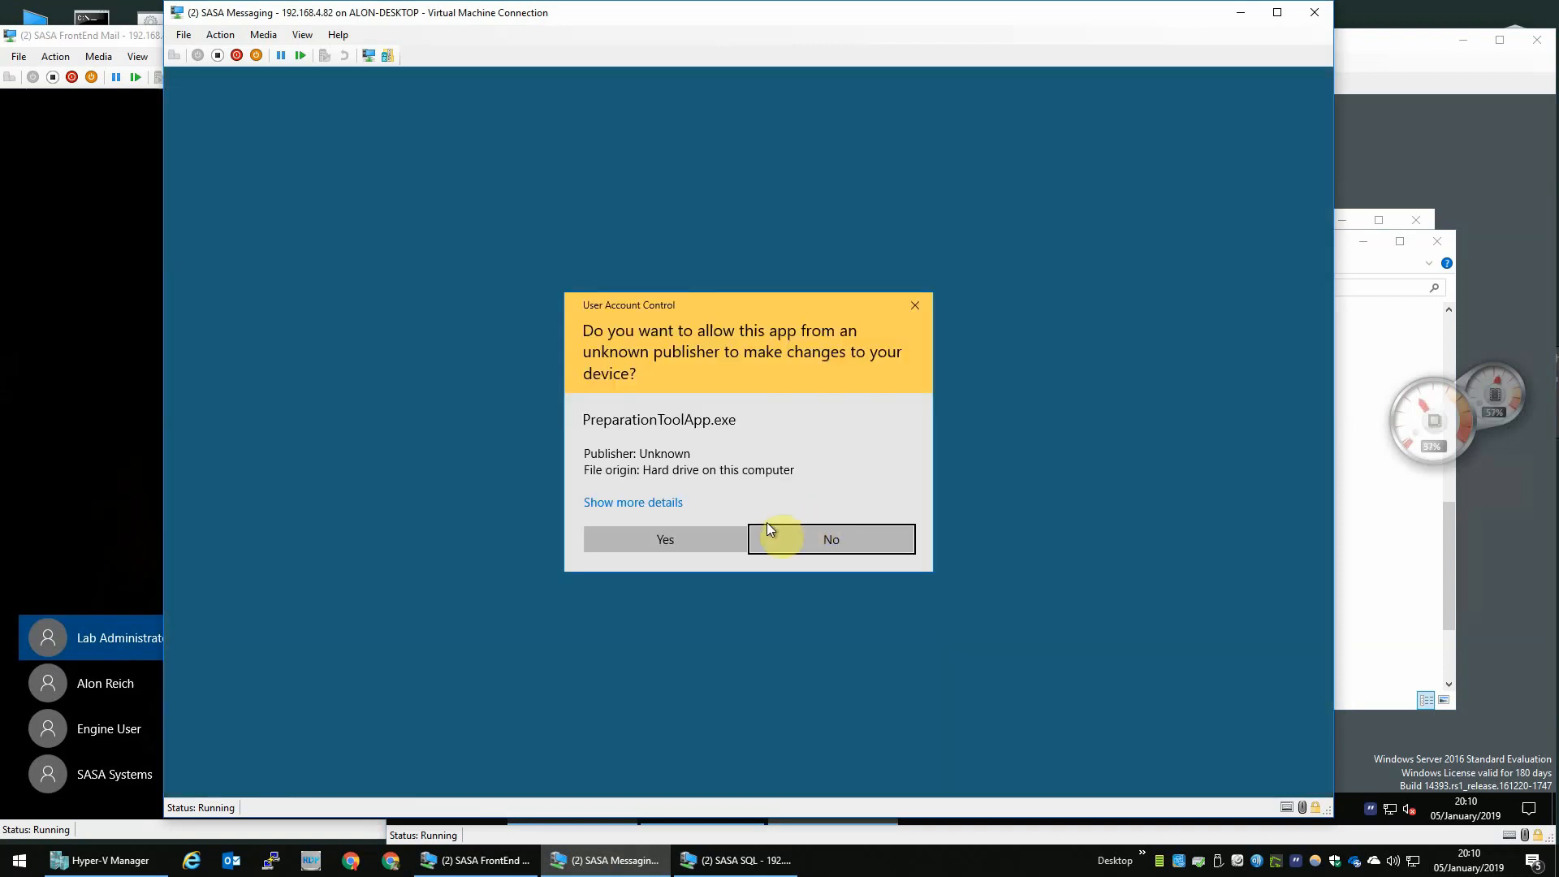
pyautogui.click(781, 537)
# - On the SASA SQL VM, accept the Preparation Tool terms and agree to disable UAC with a restart
pyautogui.click(1363, 43)
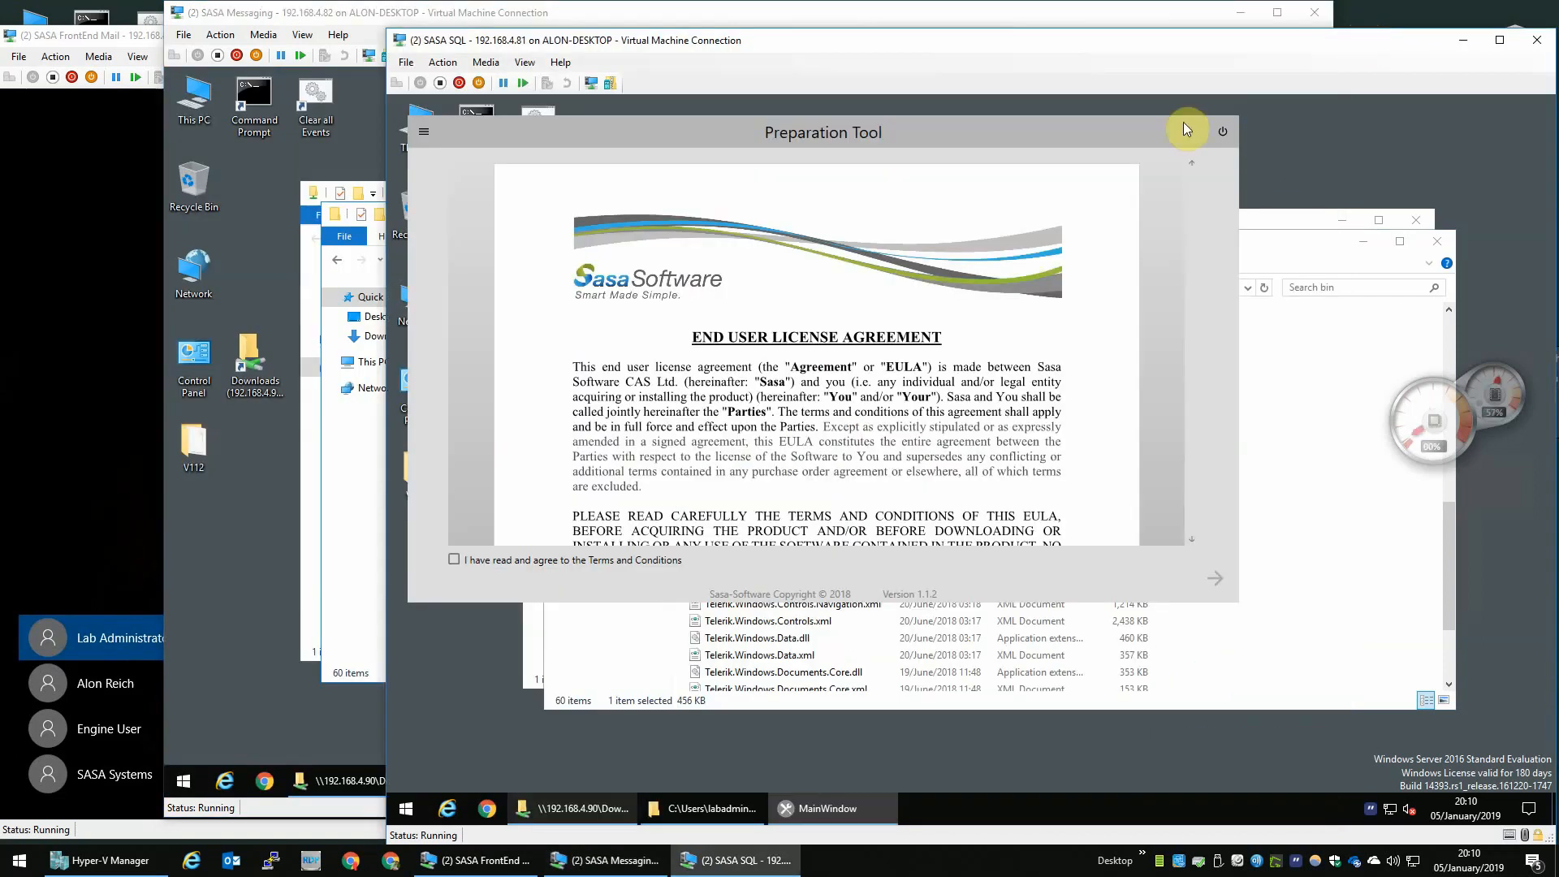
pyautogui.click(473, 561)
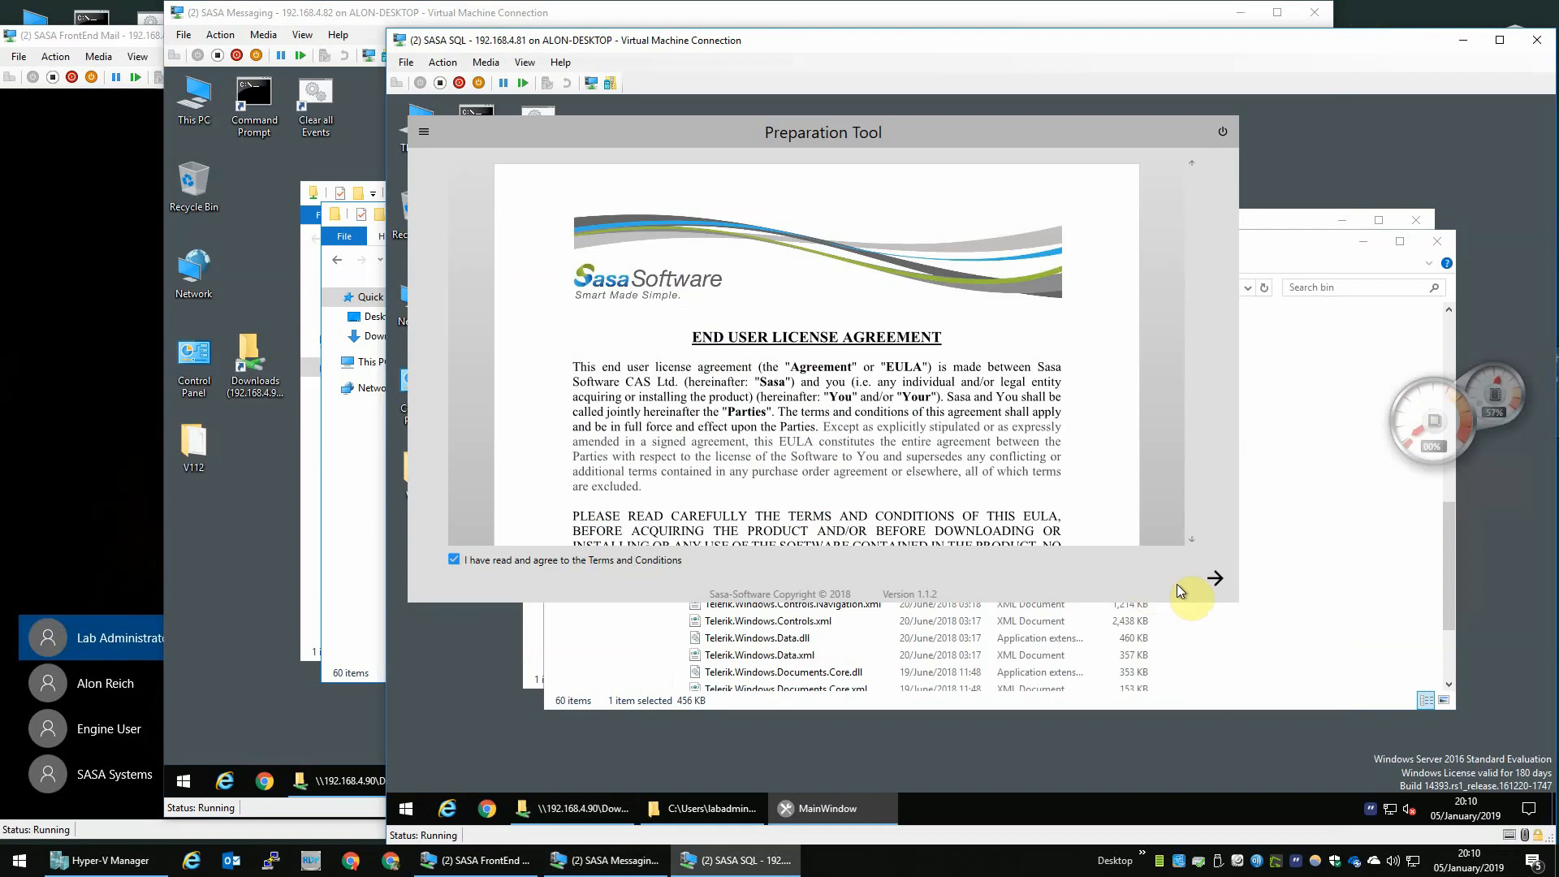
pyautogui.click(1213, 580)
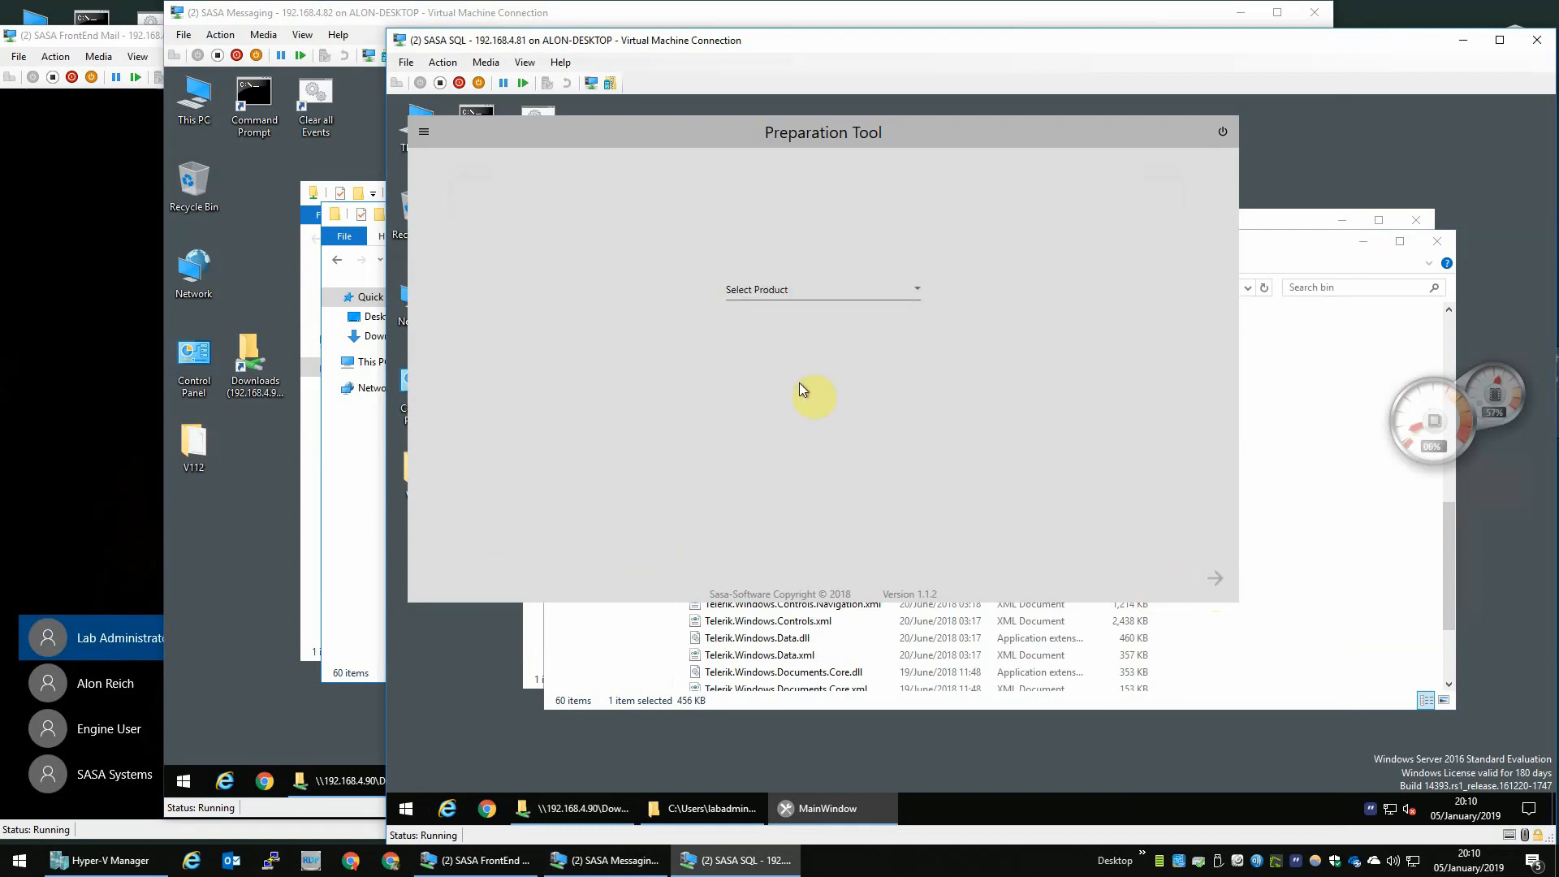
pyautogui.click(783, 292)
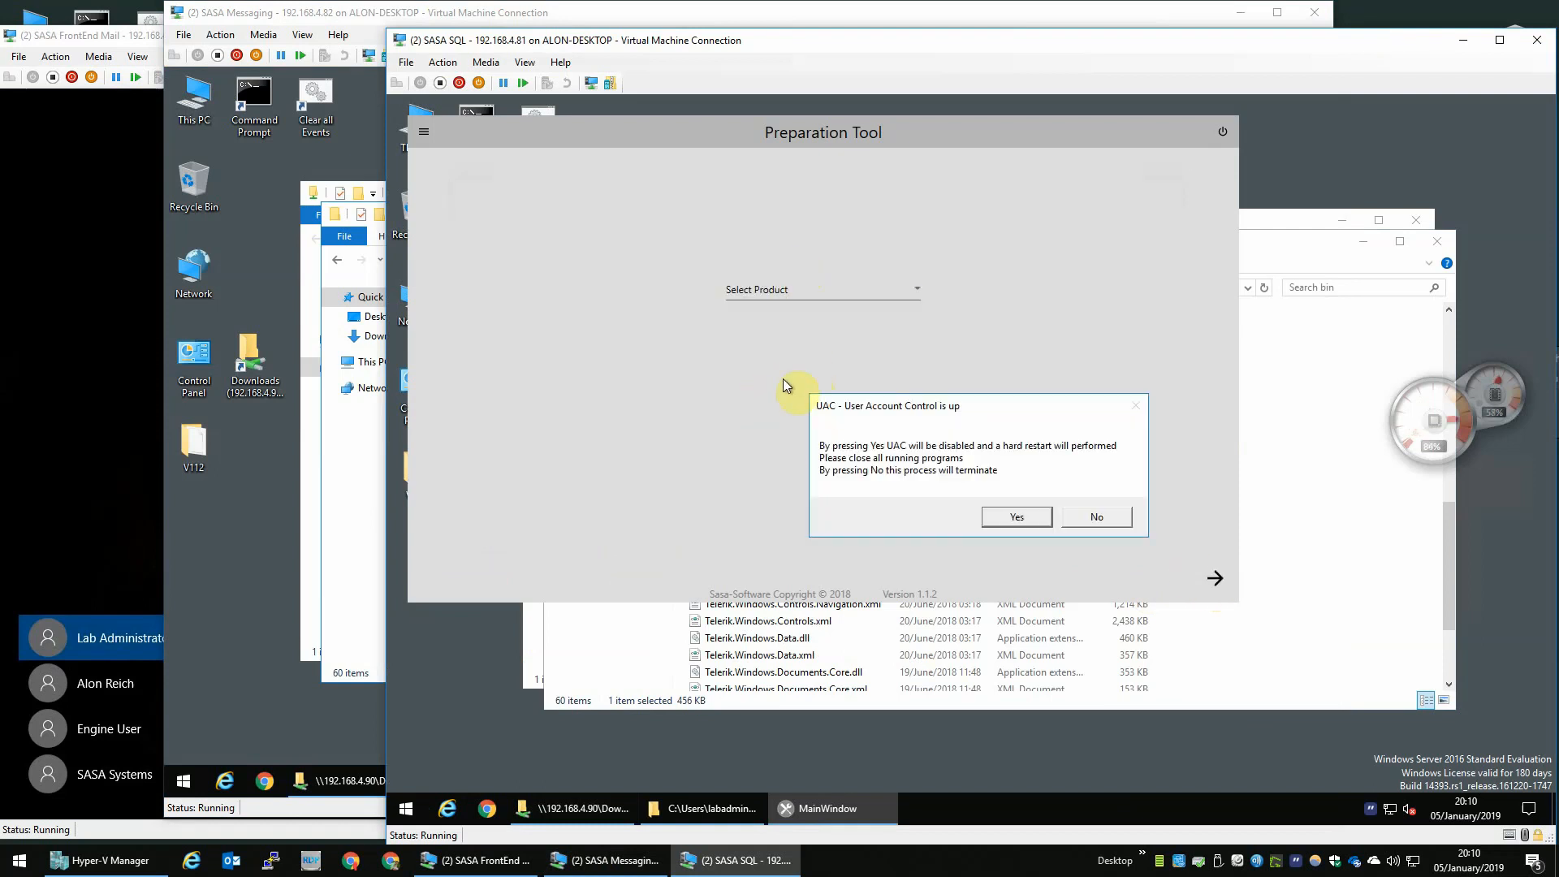
pyautogui.click(1011, 516)
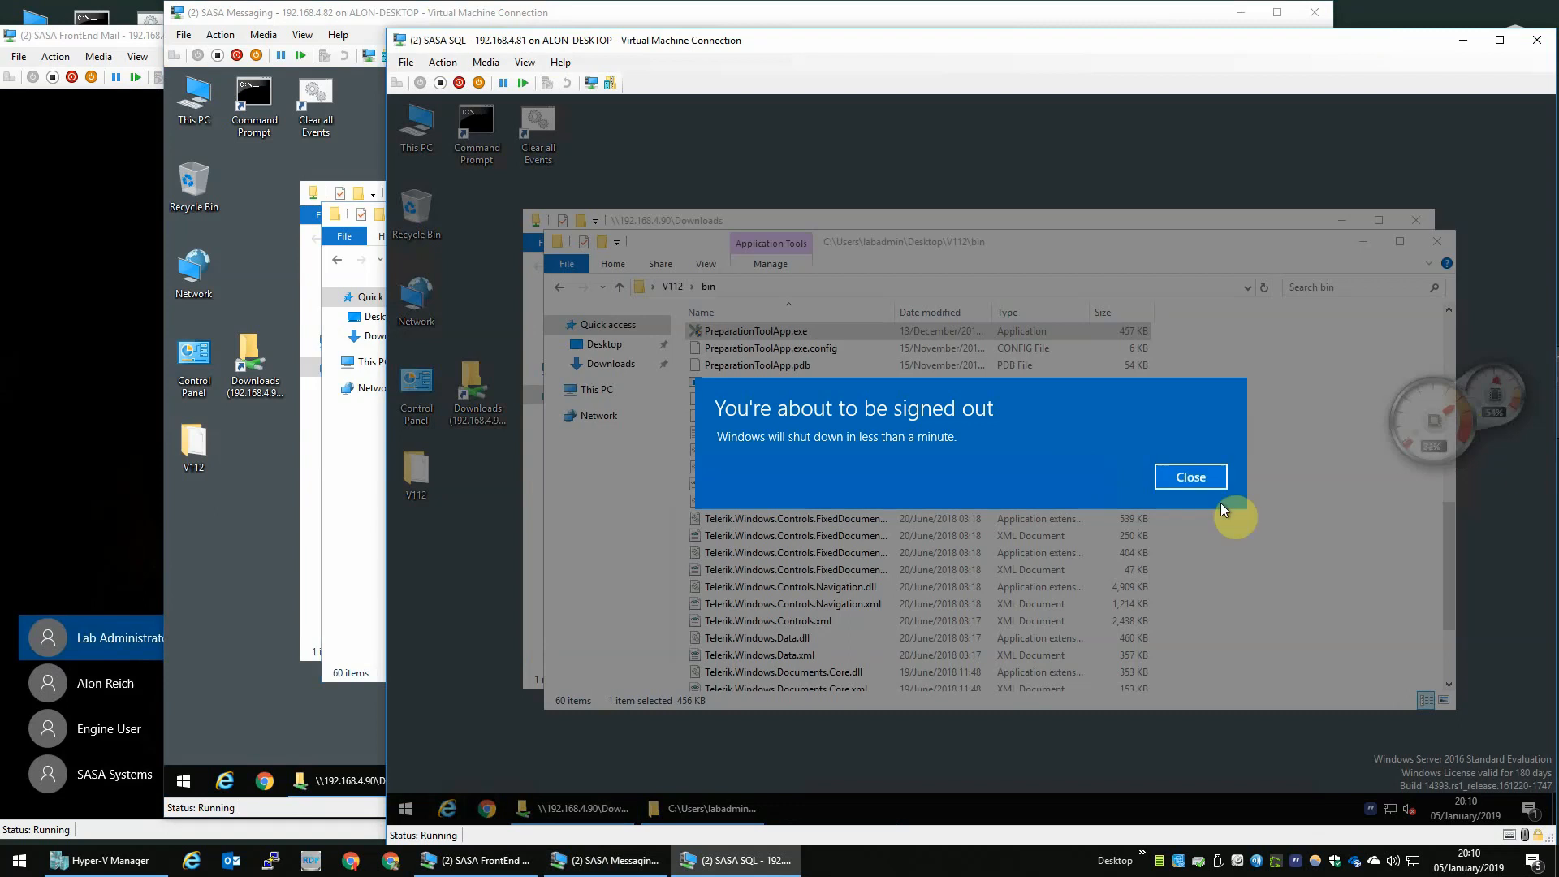
# - On the Messaging VM, accept the Preparation Tool terms, select the Mail product and agree to disable UAC with a restart
pyautogui.click(1206, 474)
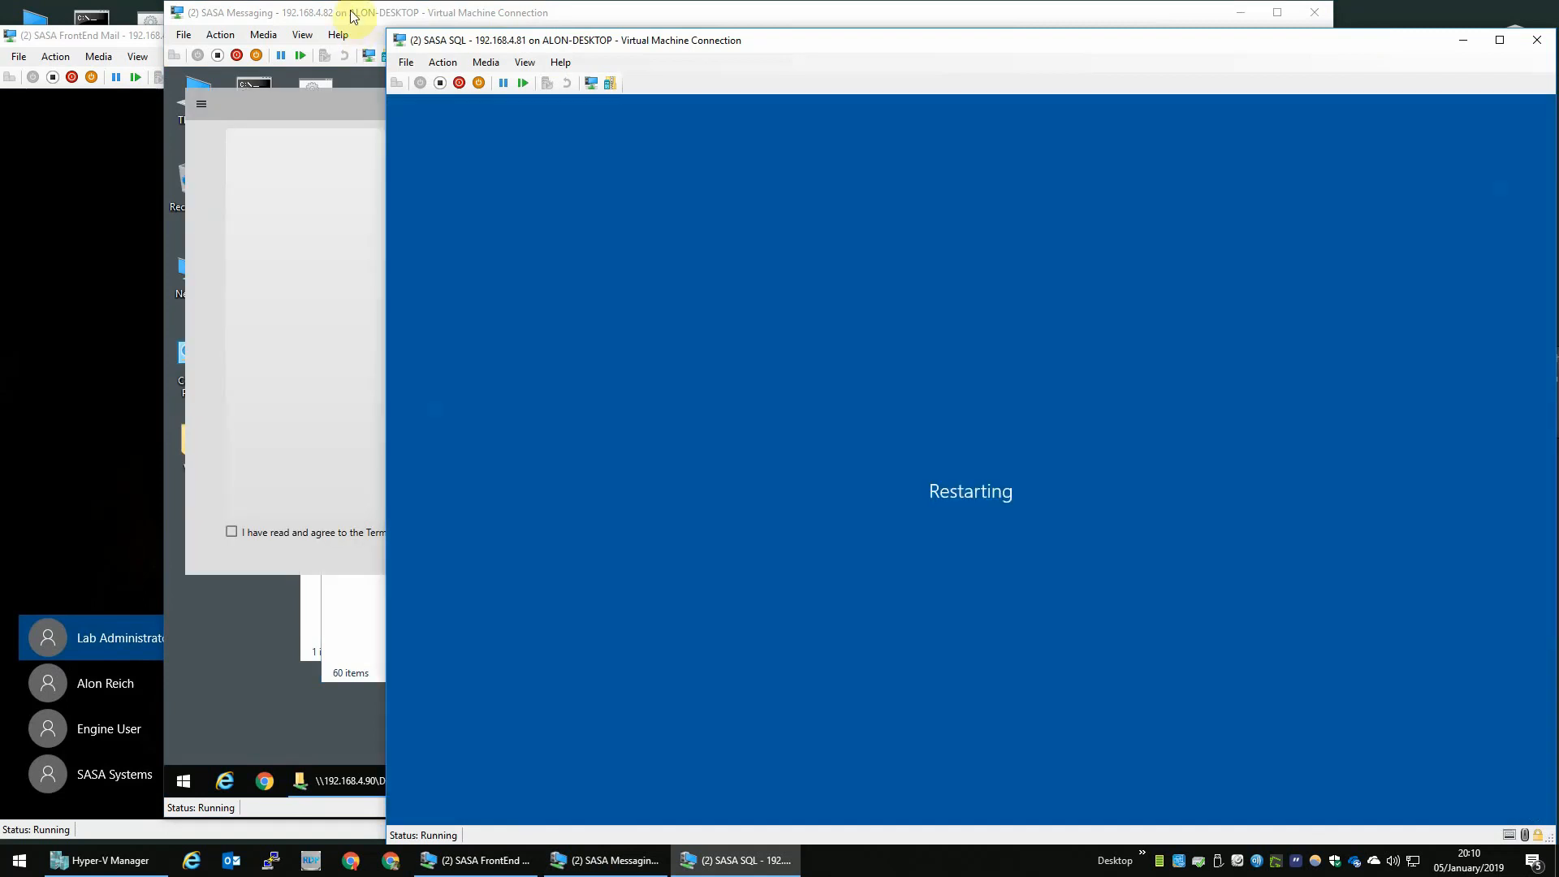
pyautogui.click(354, 16)
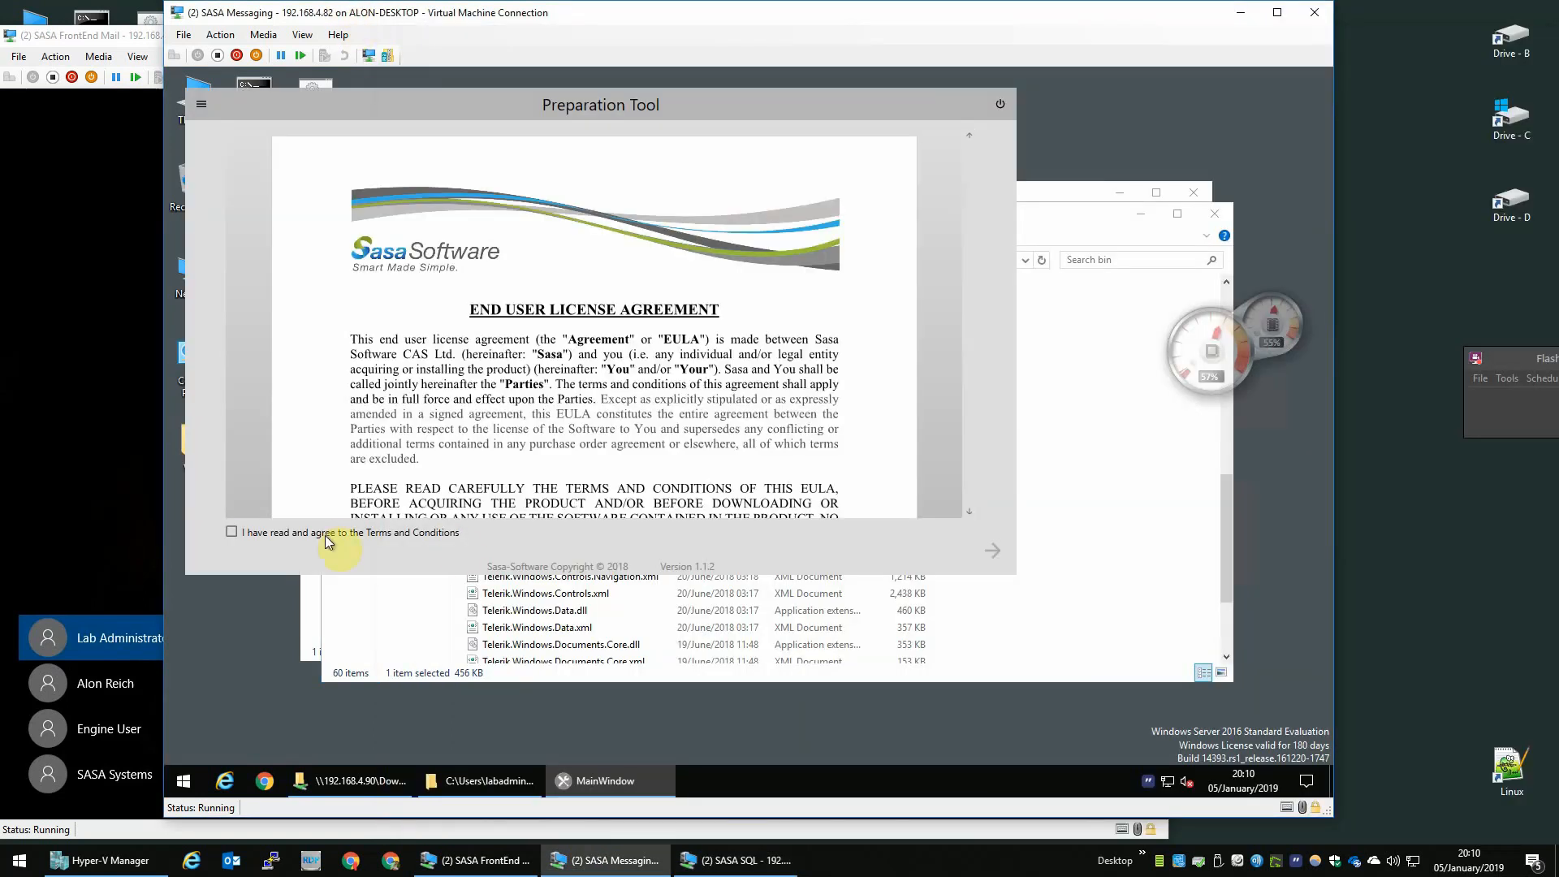
pyautogui.click(328, 532)
pyautogui.click(992, 550)
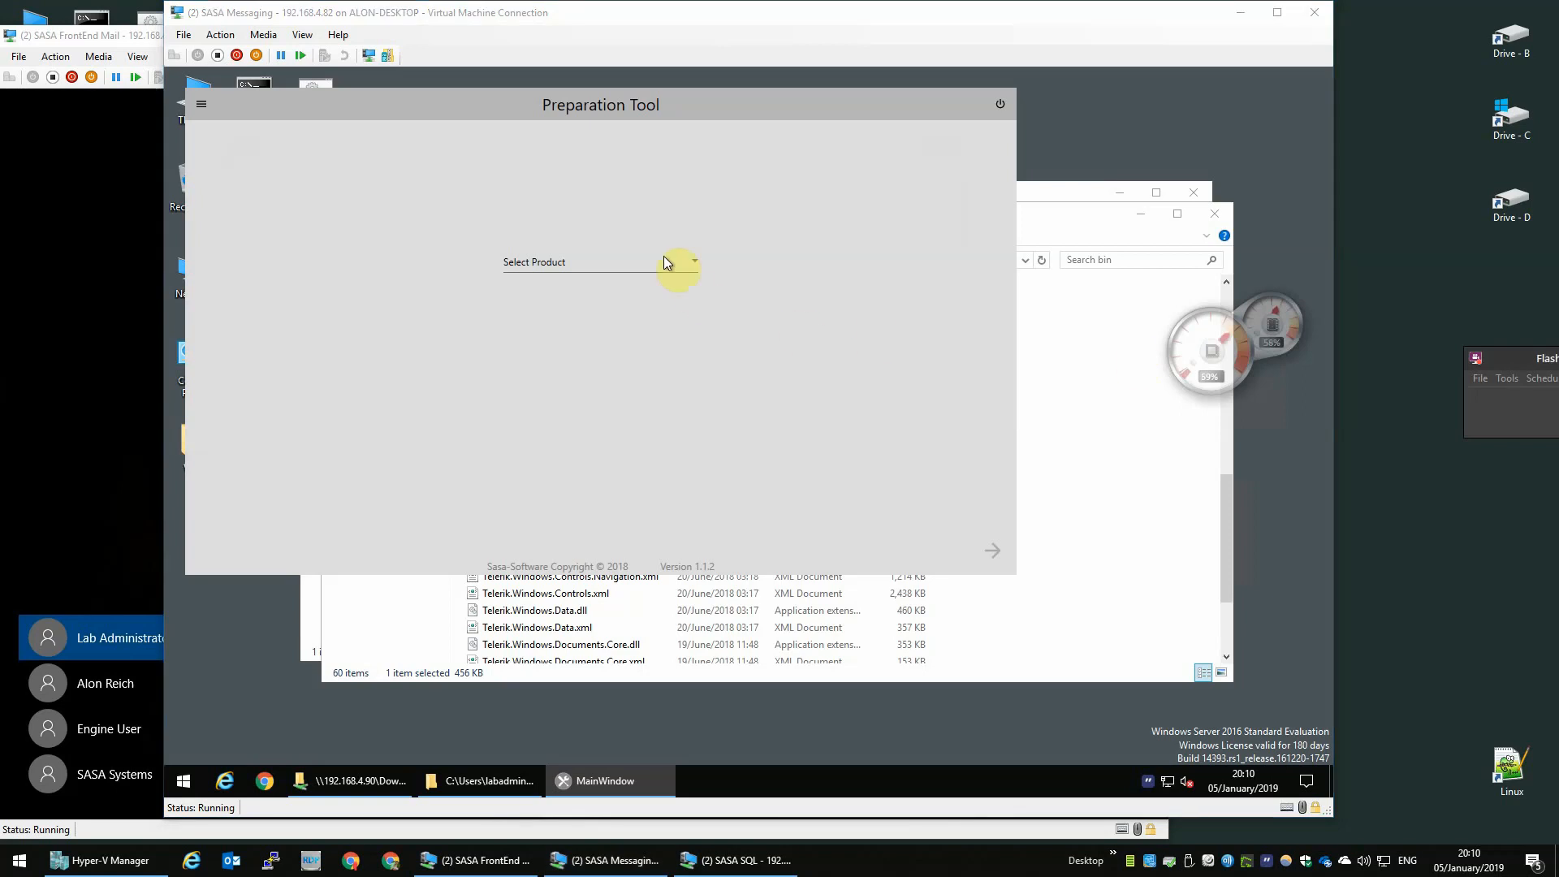
pyautogui.click(597, 264)
pyautogui.click(565, 289)
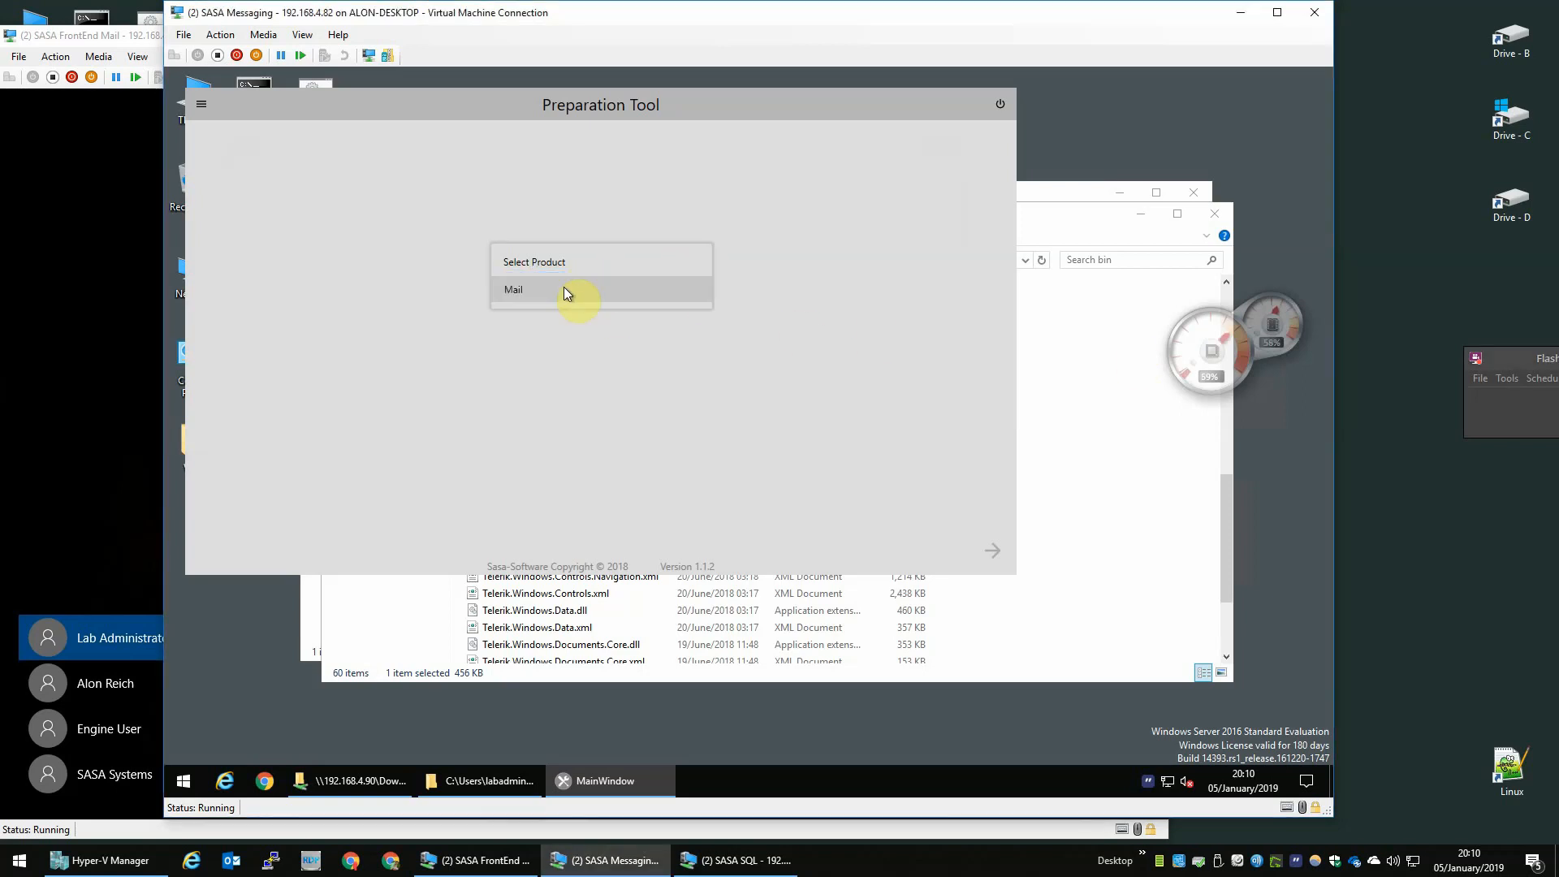
pyautogui.click(799, 489)
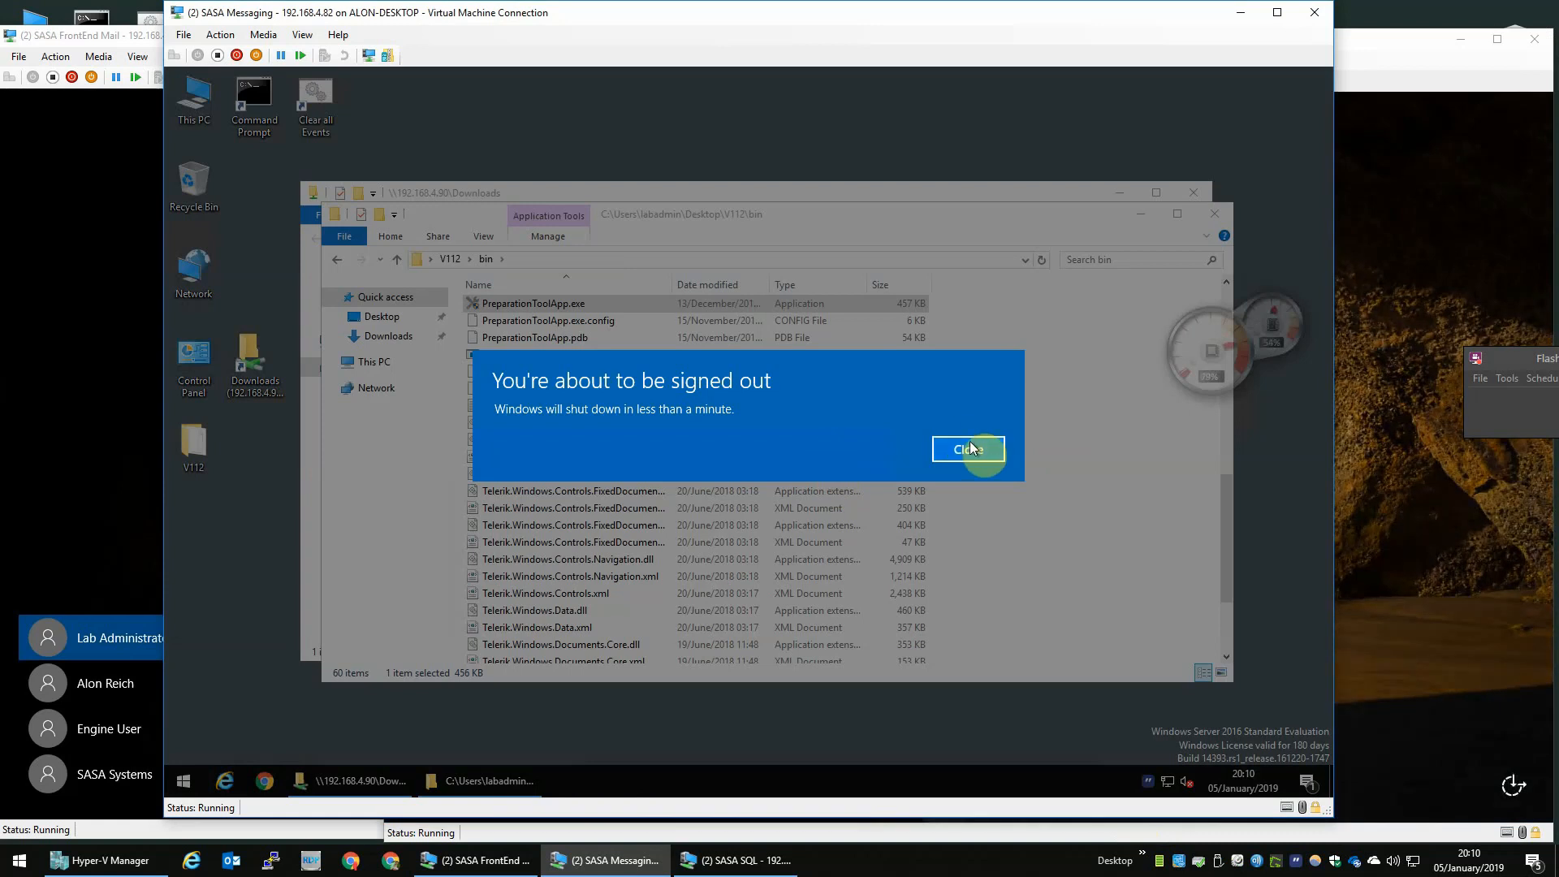
pyautogui.click(970, 449)
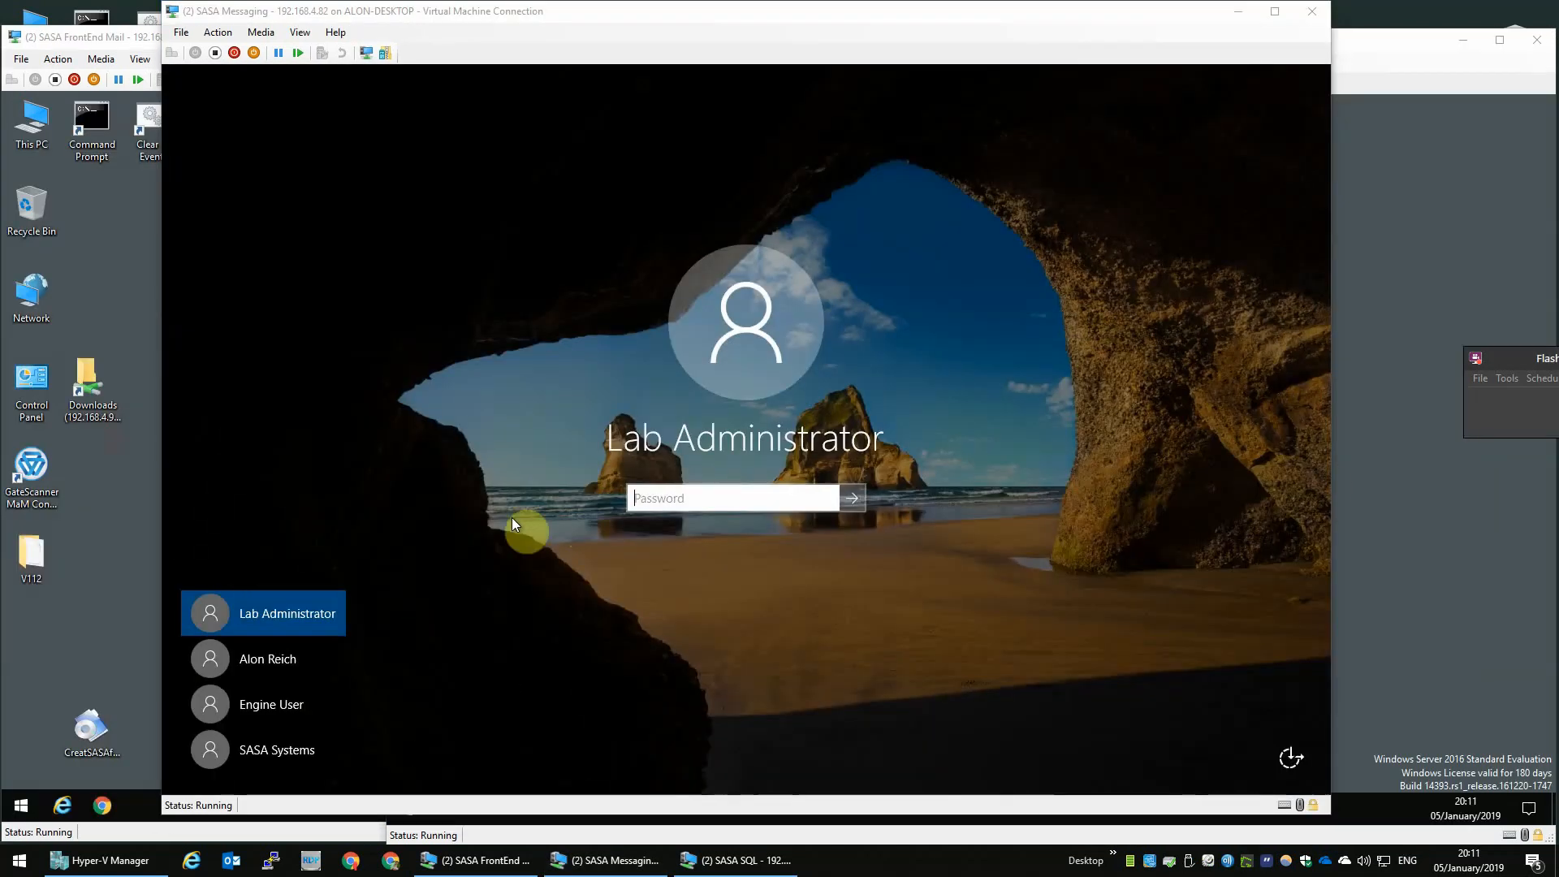
# - Sign in to the Messaging VM as Lab Administrator with the account password
pyautogui.click(747, 503)
pyautogui.write('••••••')
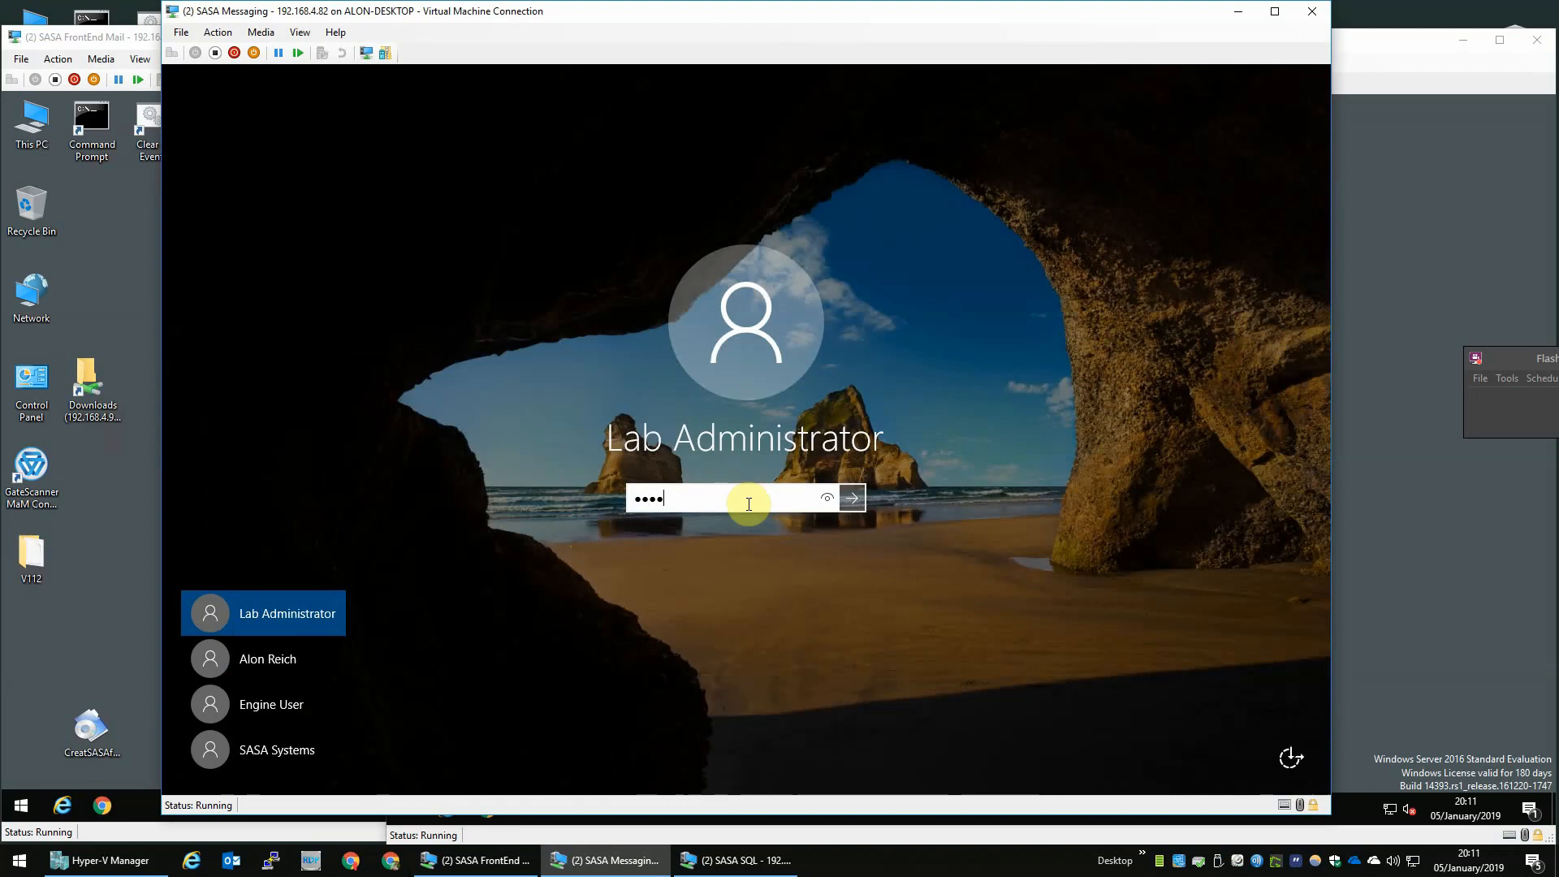
pyautogui.press('Return')
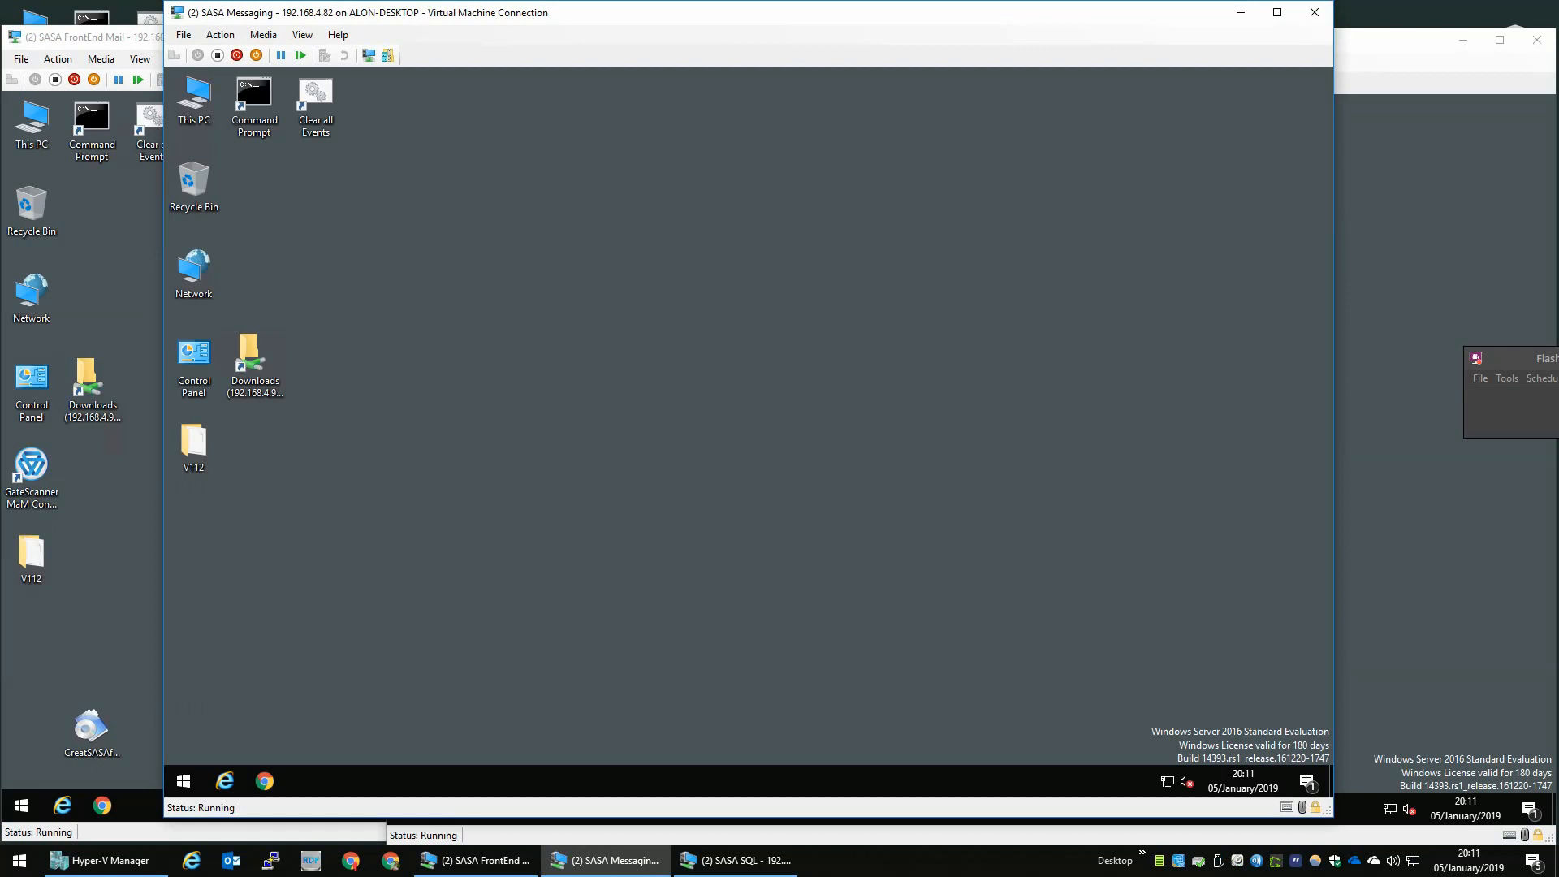
# - On the FrontEnd Mail VM, run PreparationToolApp.exe from V112\bin as administrator and close the folder window
pyautogui.click(122, 633)
pyautogui.doubleClick(32, 564)
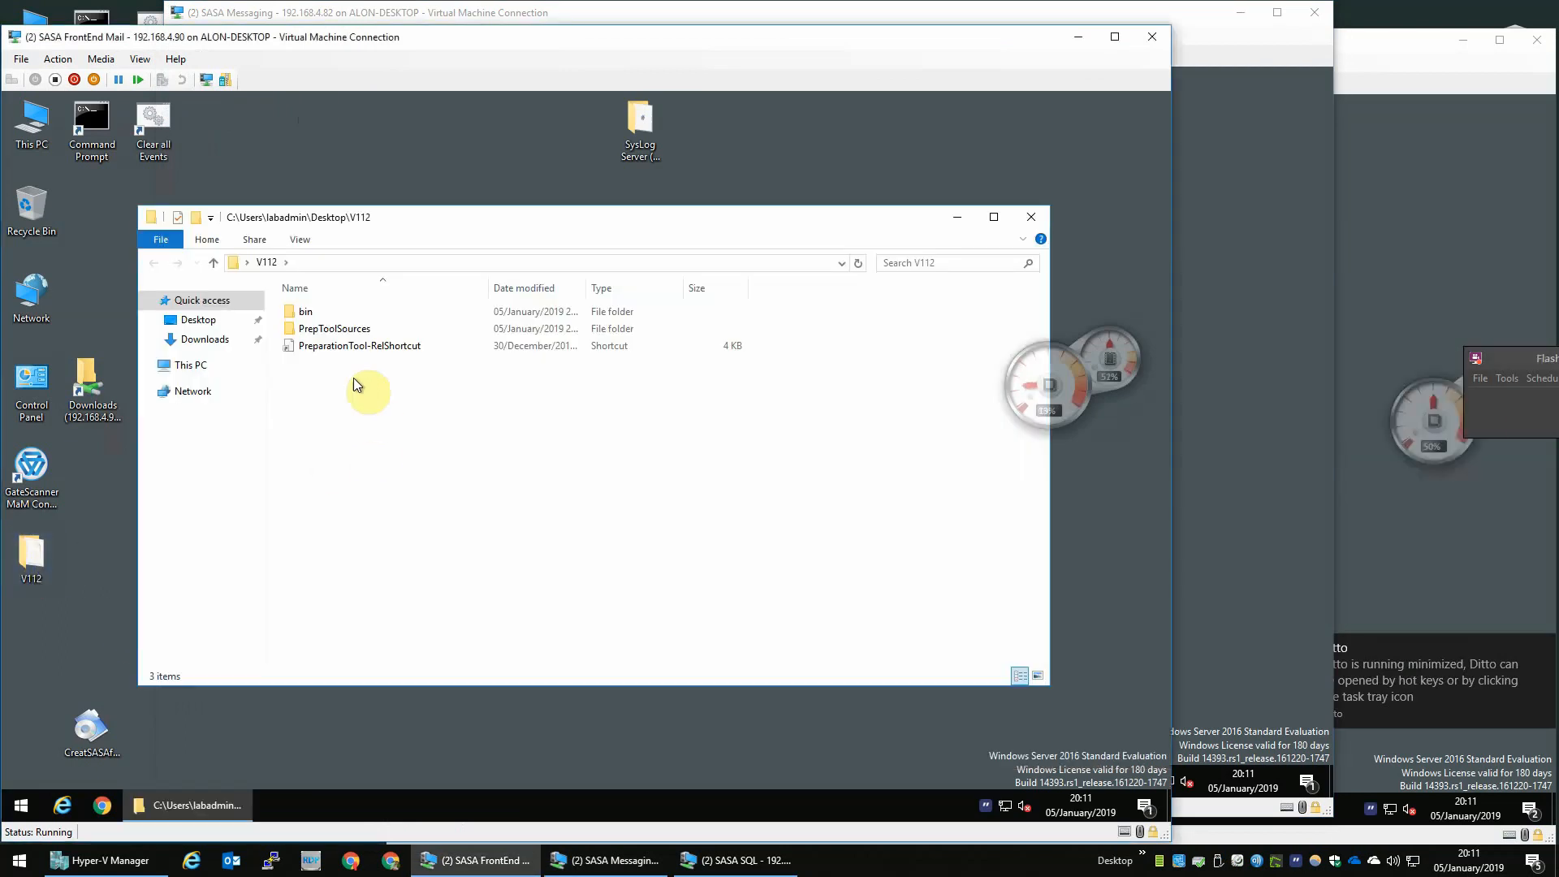
pyautogui.doubleClick(350, 312)
pyautogui.click(352, 349)
pyautogui.write('prep')
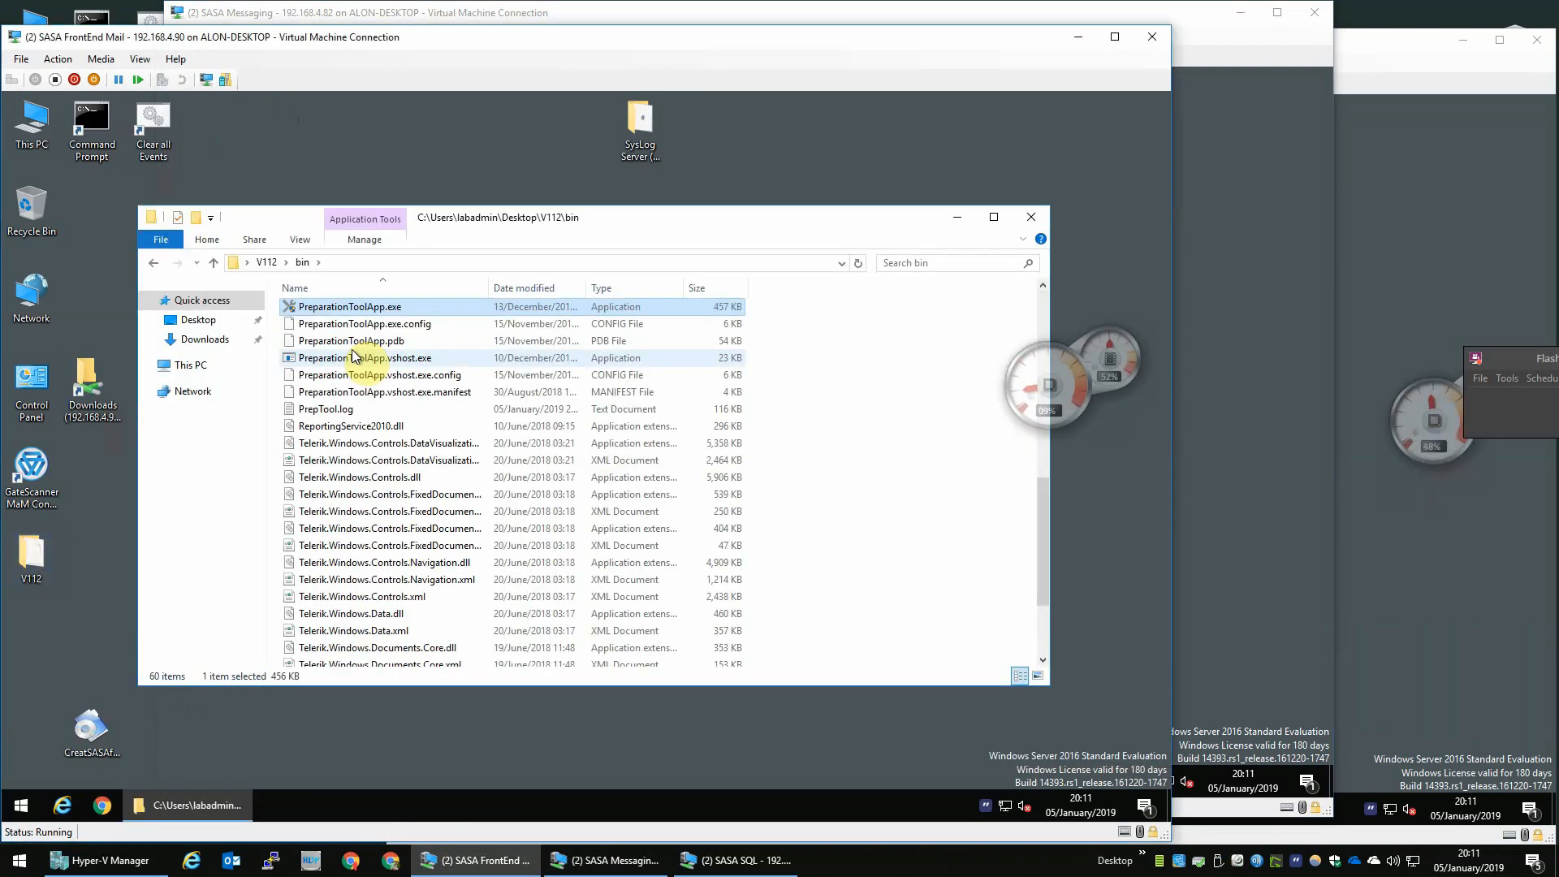
pyautogui.rightClick(395, 313)
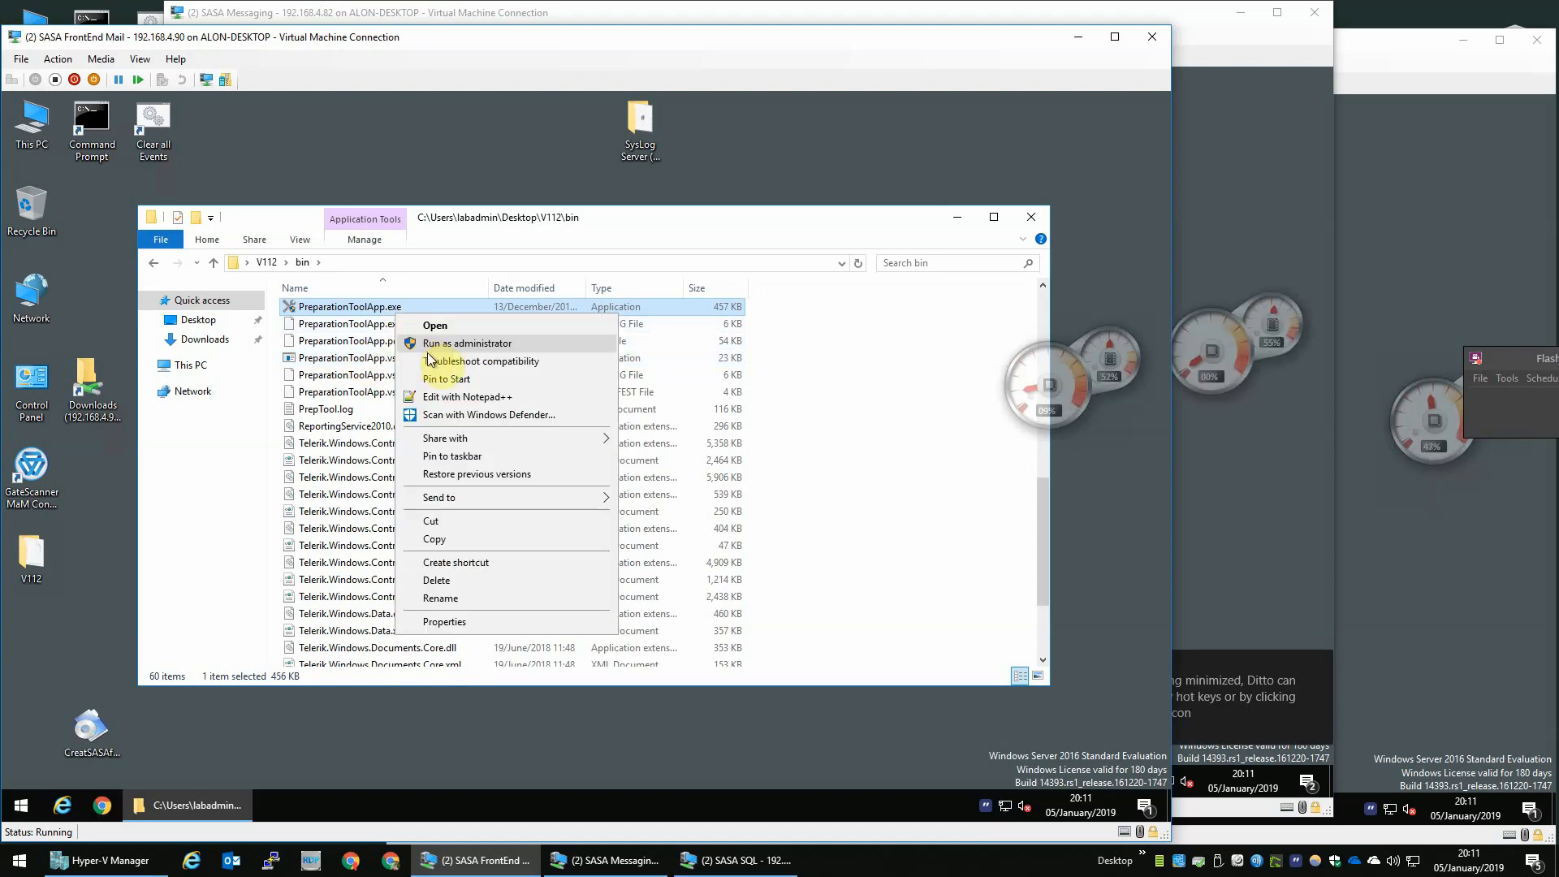
pyautogui.click(445, 345)
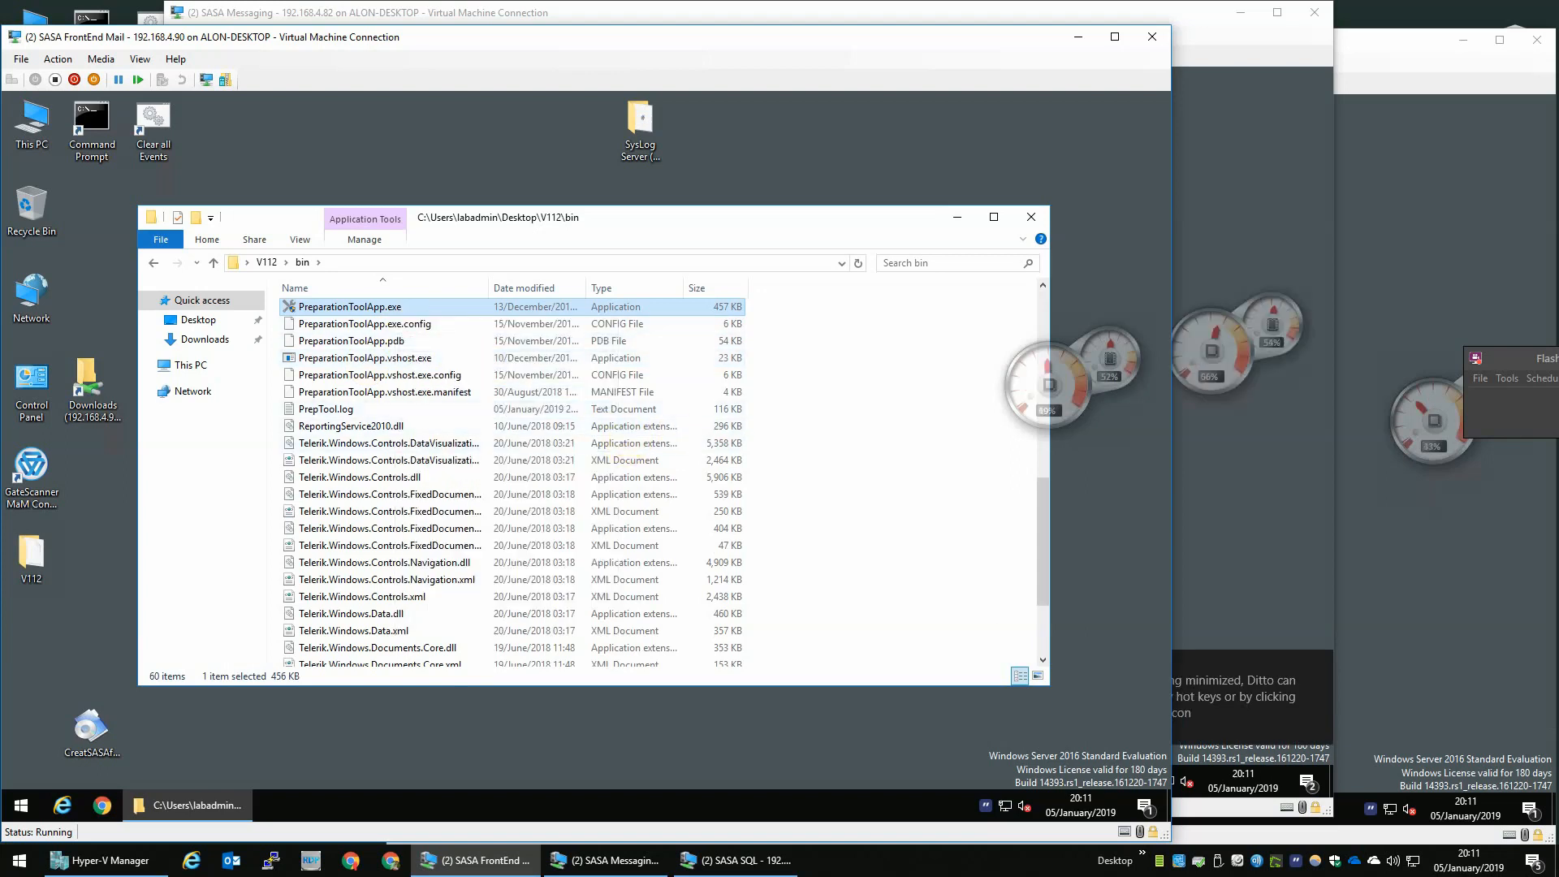
pyautogui.click(1033, 218)
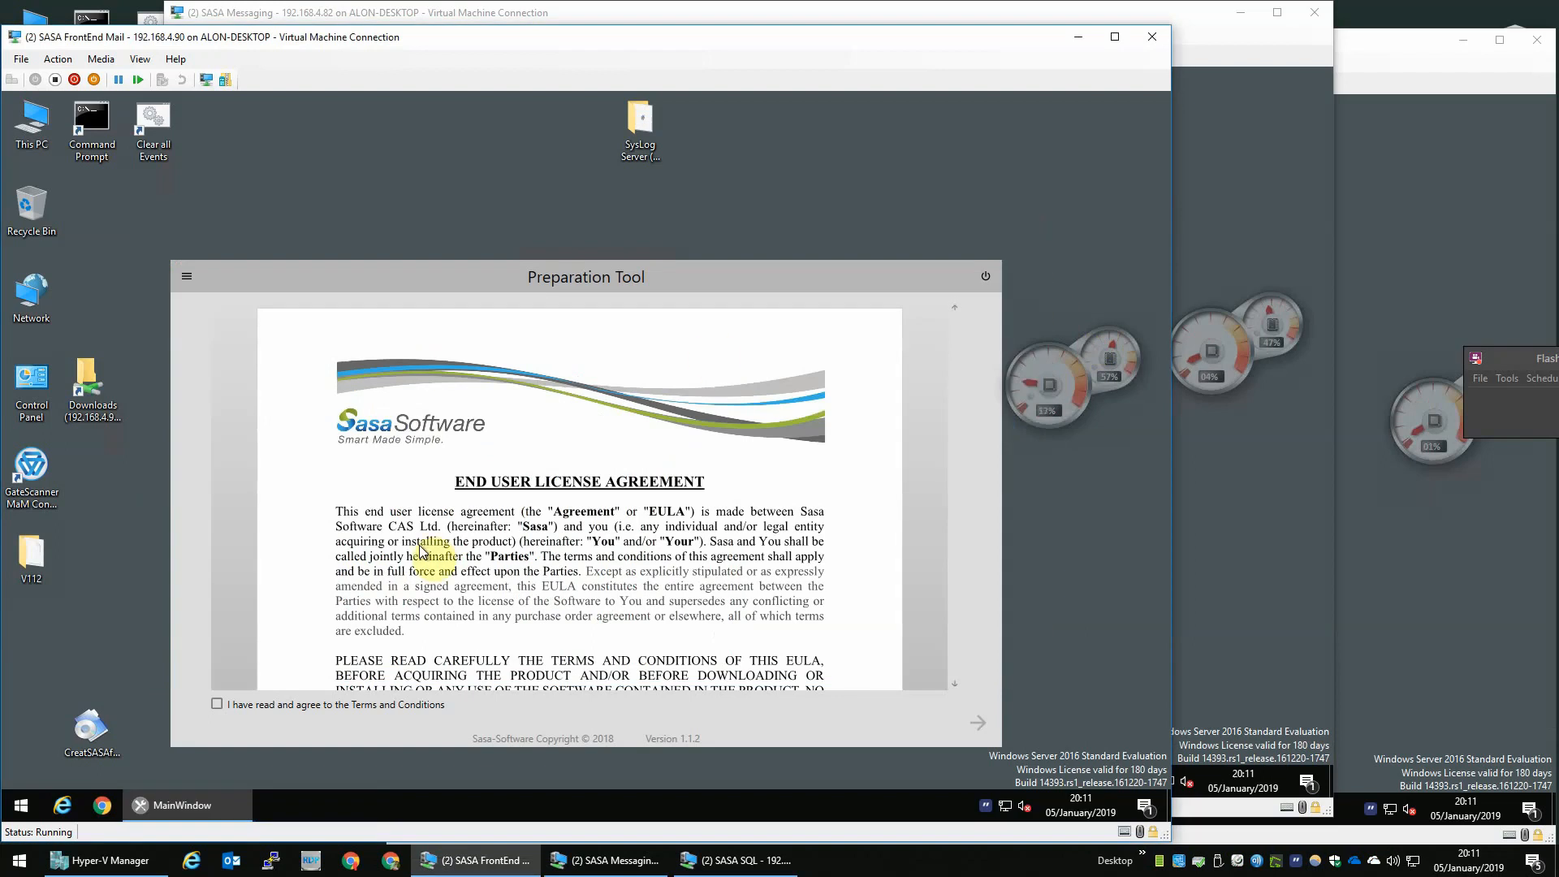
# - In the Preparation Tool, accept the terms and select the Mail product
pyautogui.click(256, 708)
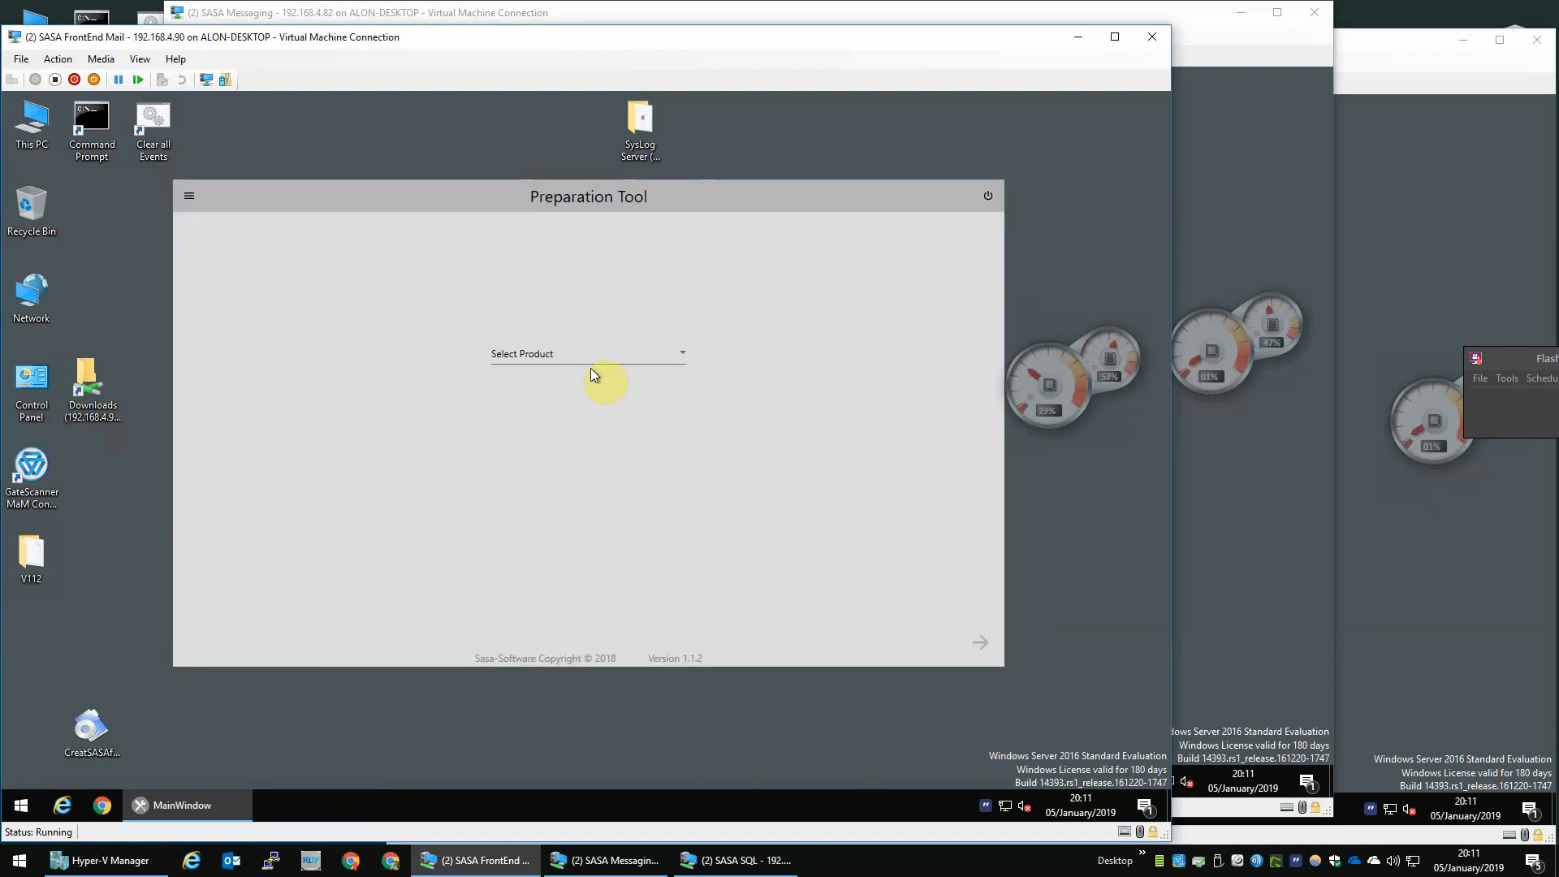
pyautogui.click(549, 361)
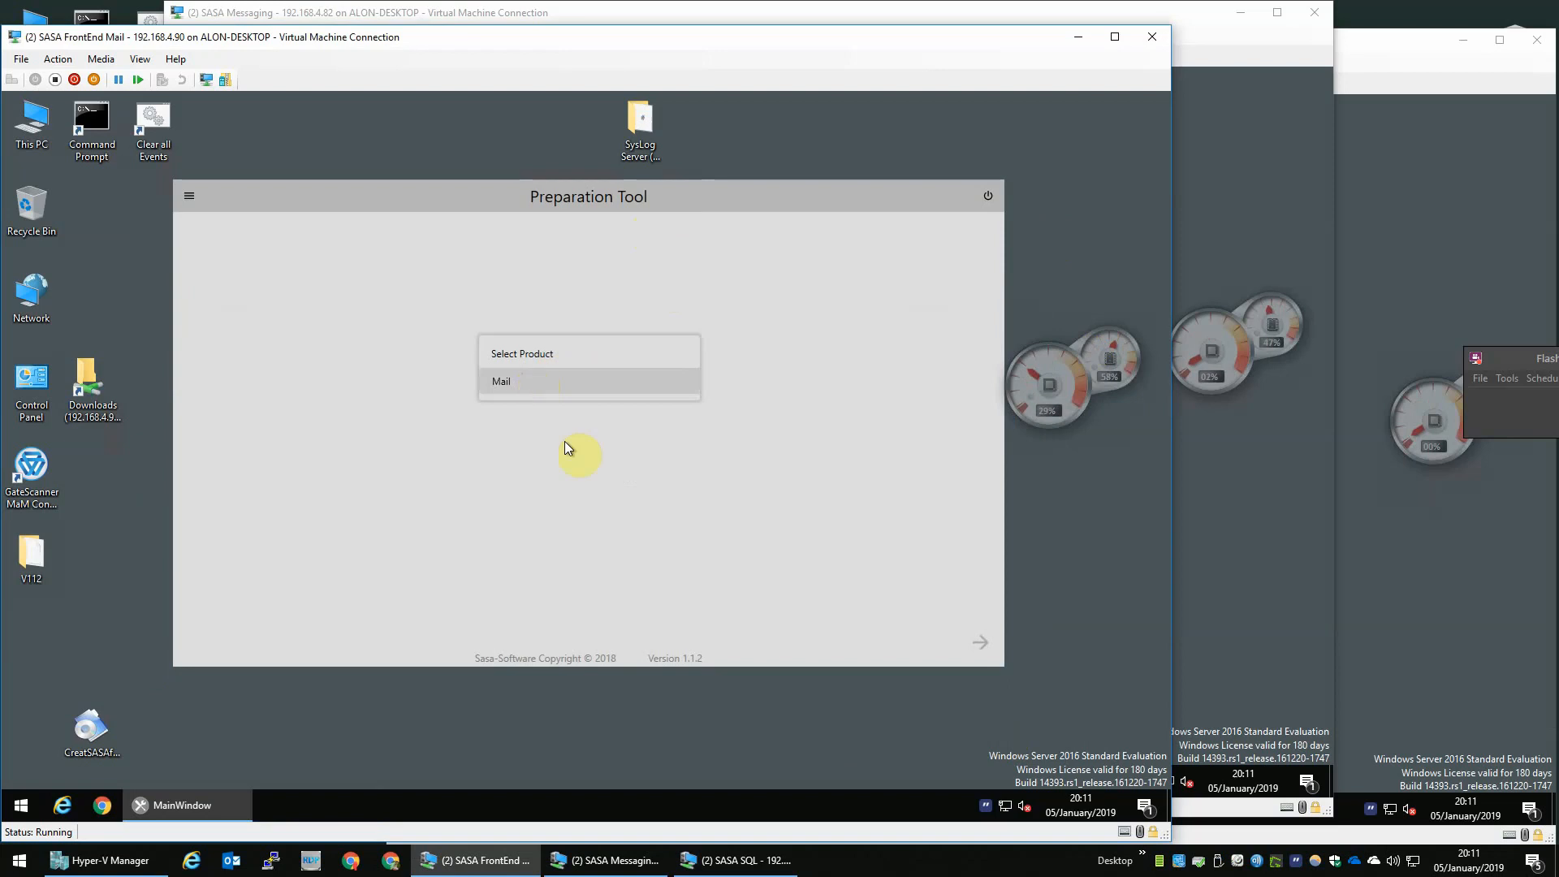
pyautogui.click(789, 378)
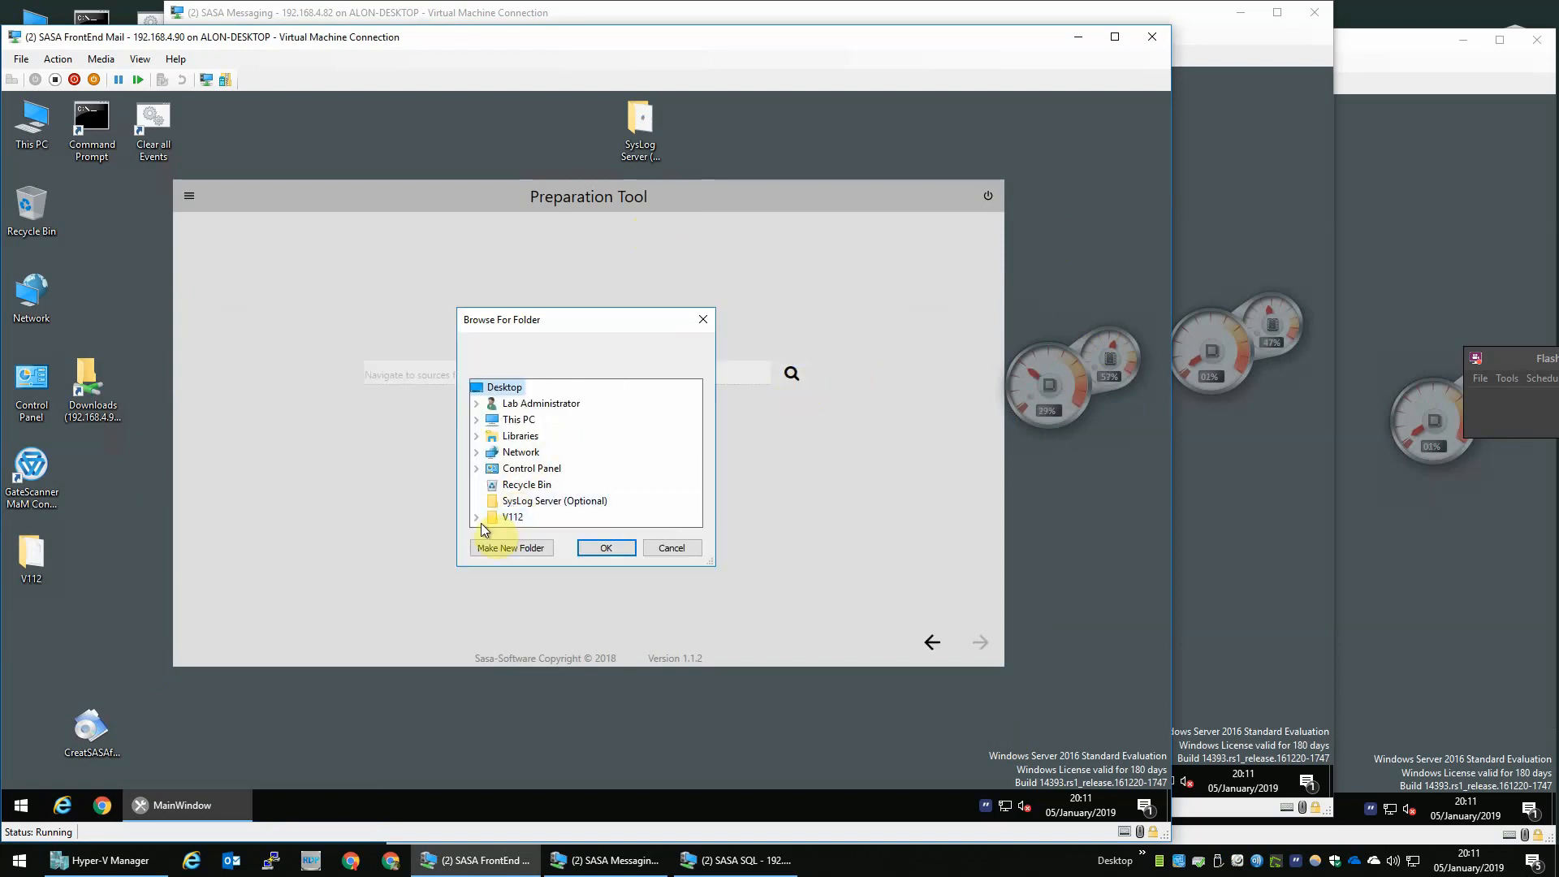
# - Choose the V112\PrepToolSources folder on the desktop as the sources location
pyautogui.click(476, 517)
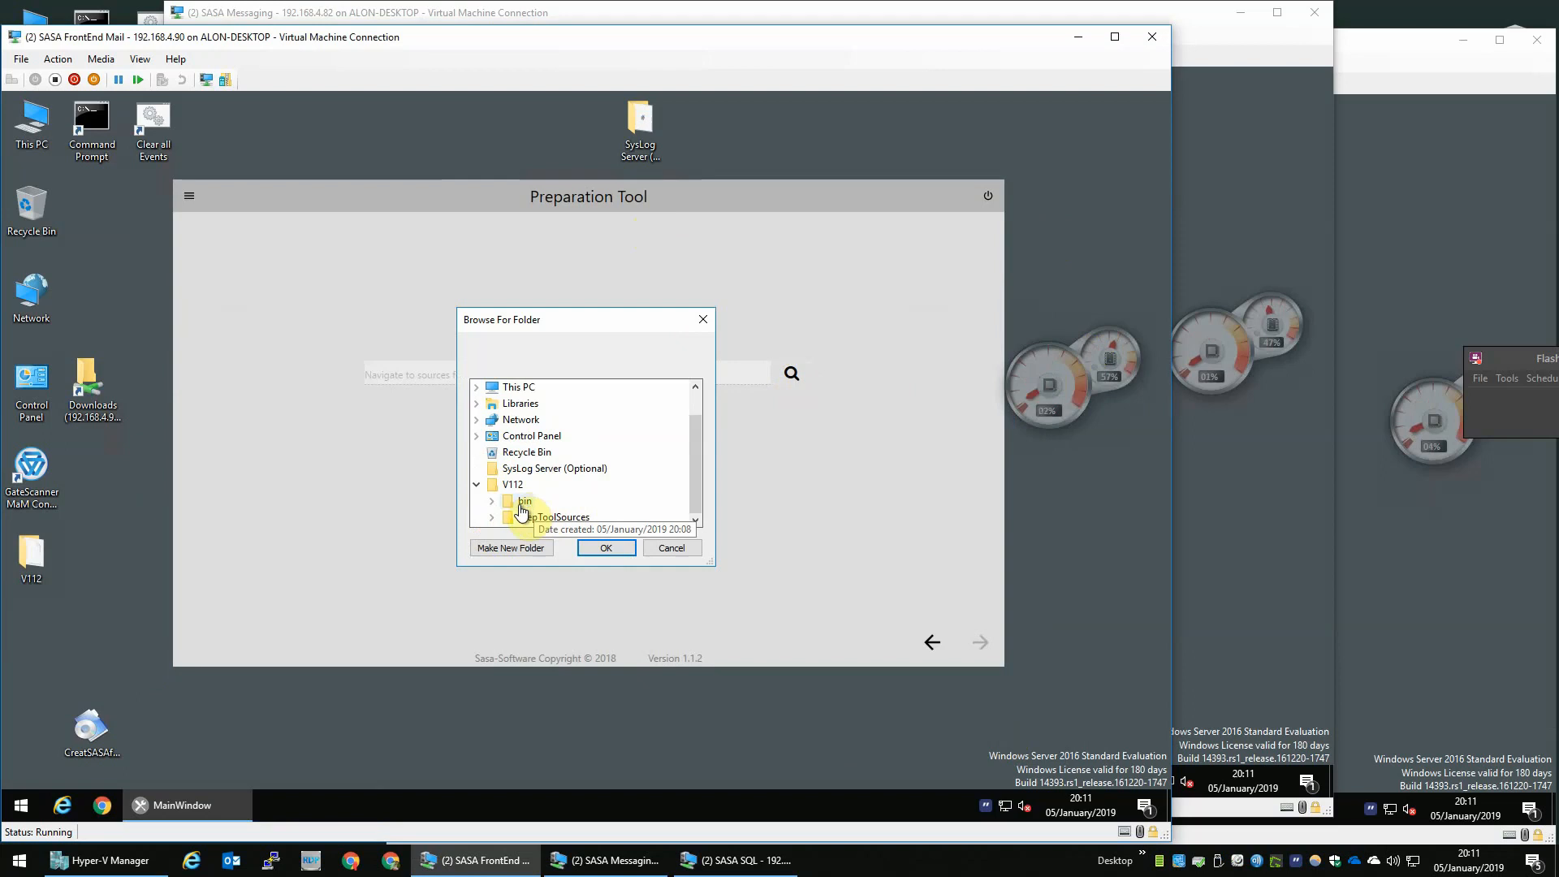
pyautogui.click(552, 519)
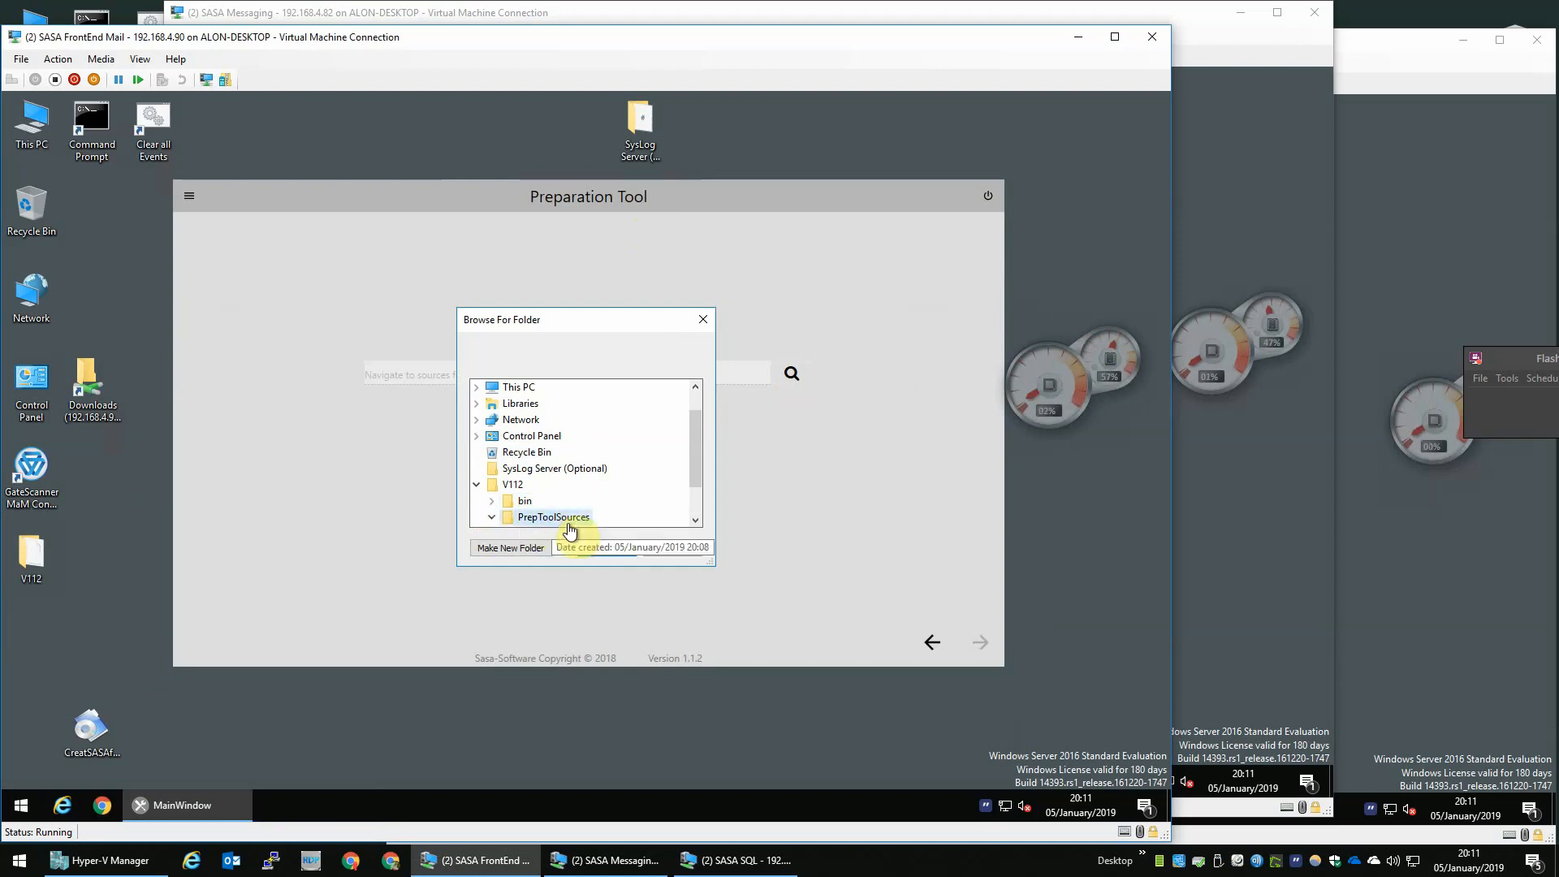
pyautogui.click(607, 548)
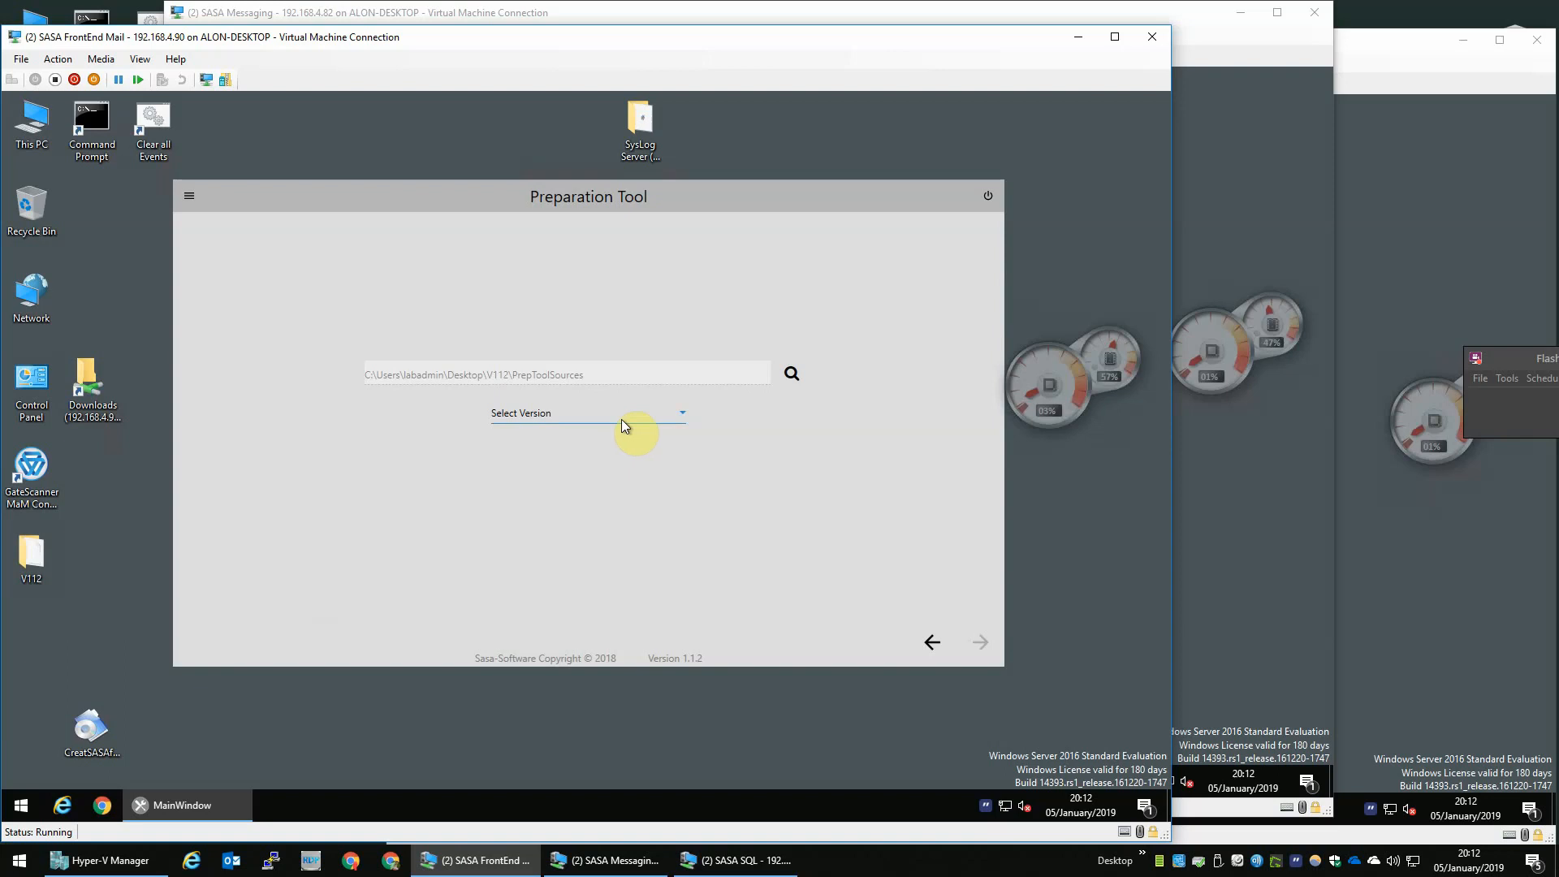
# - Select version 204.003, then choose the Consolidate-external DB topology and continue to Settings
pyautogui.click(621, 419)
pyautogui.click(552, 442)
pyautogui.click(980, 645)
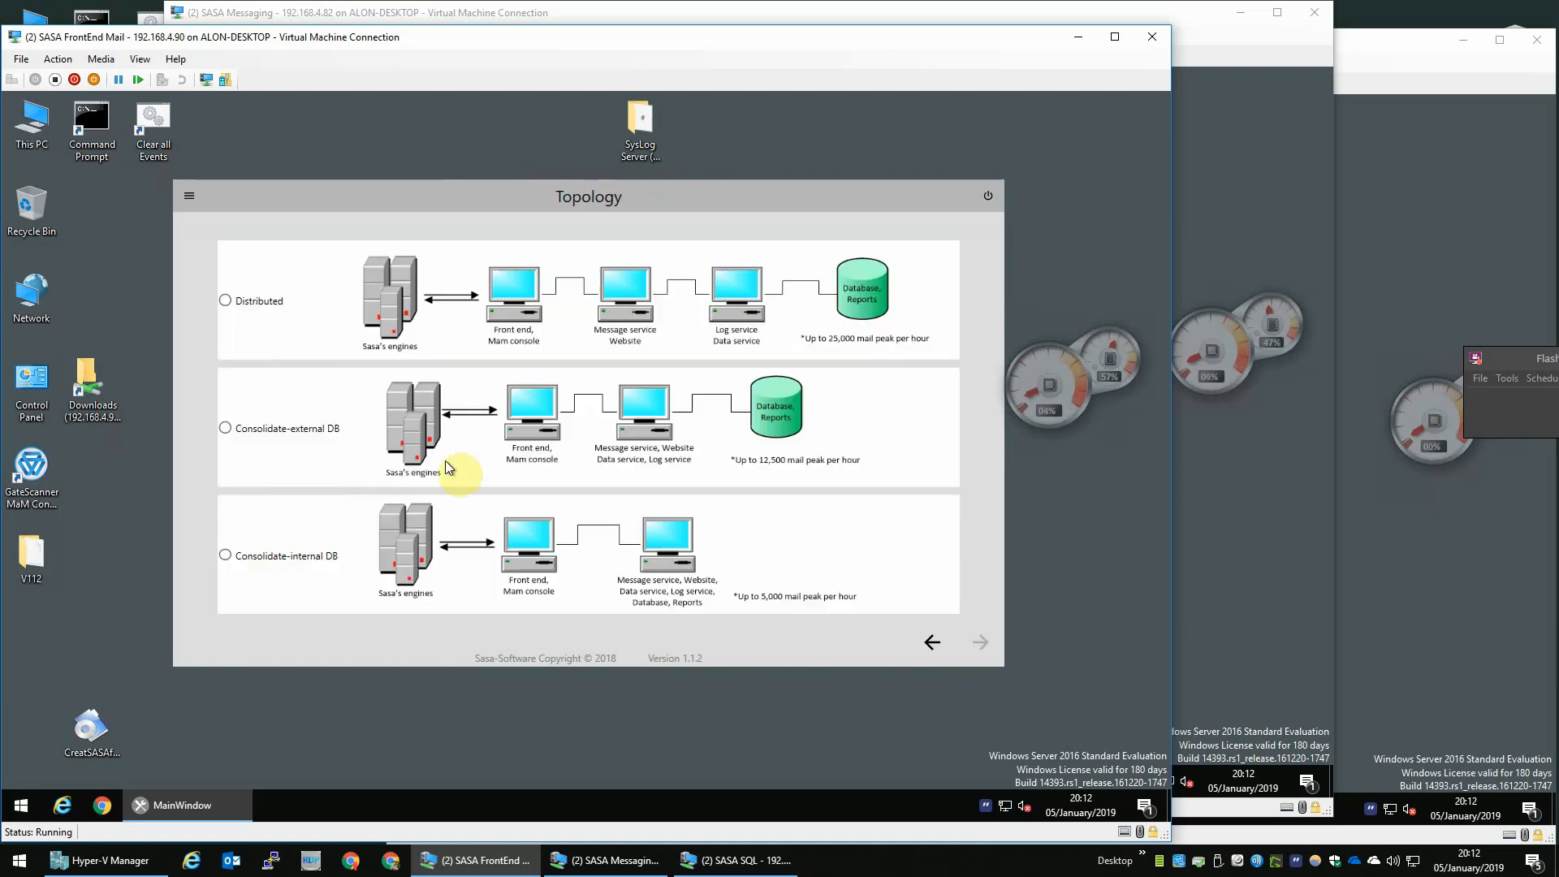
pyautogui.click(228, 427)
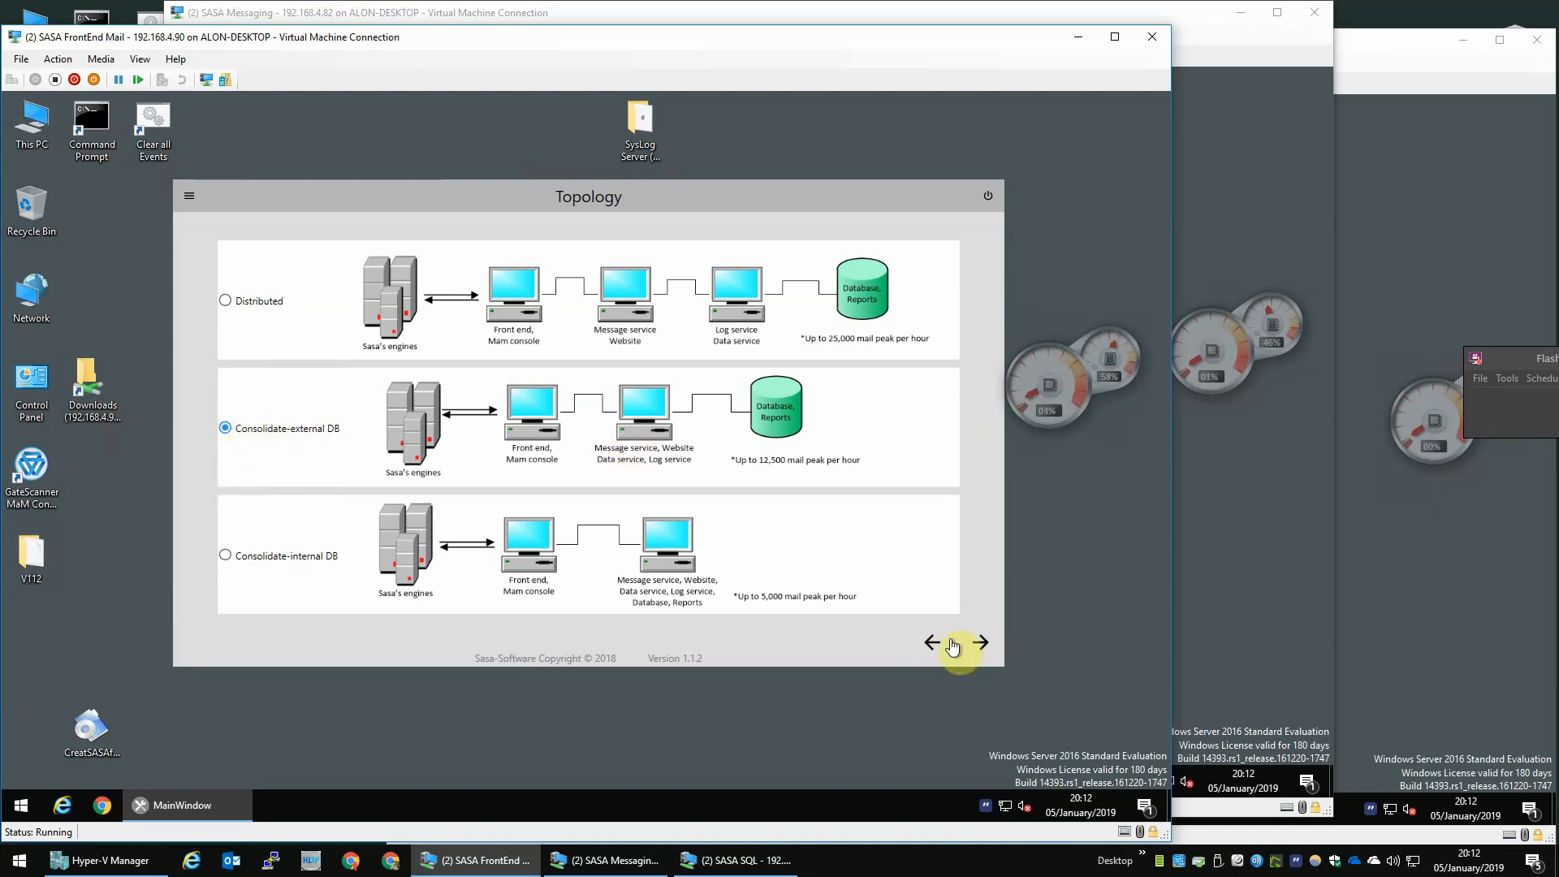
pyautogui.click(982, 644)
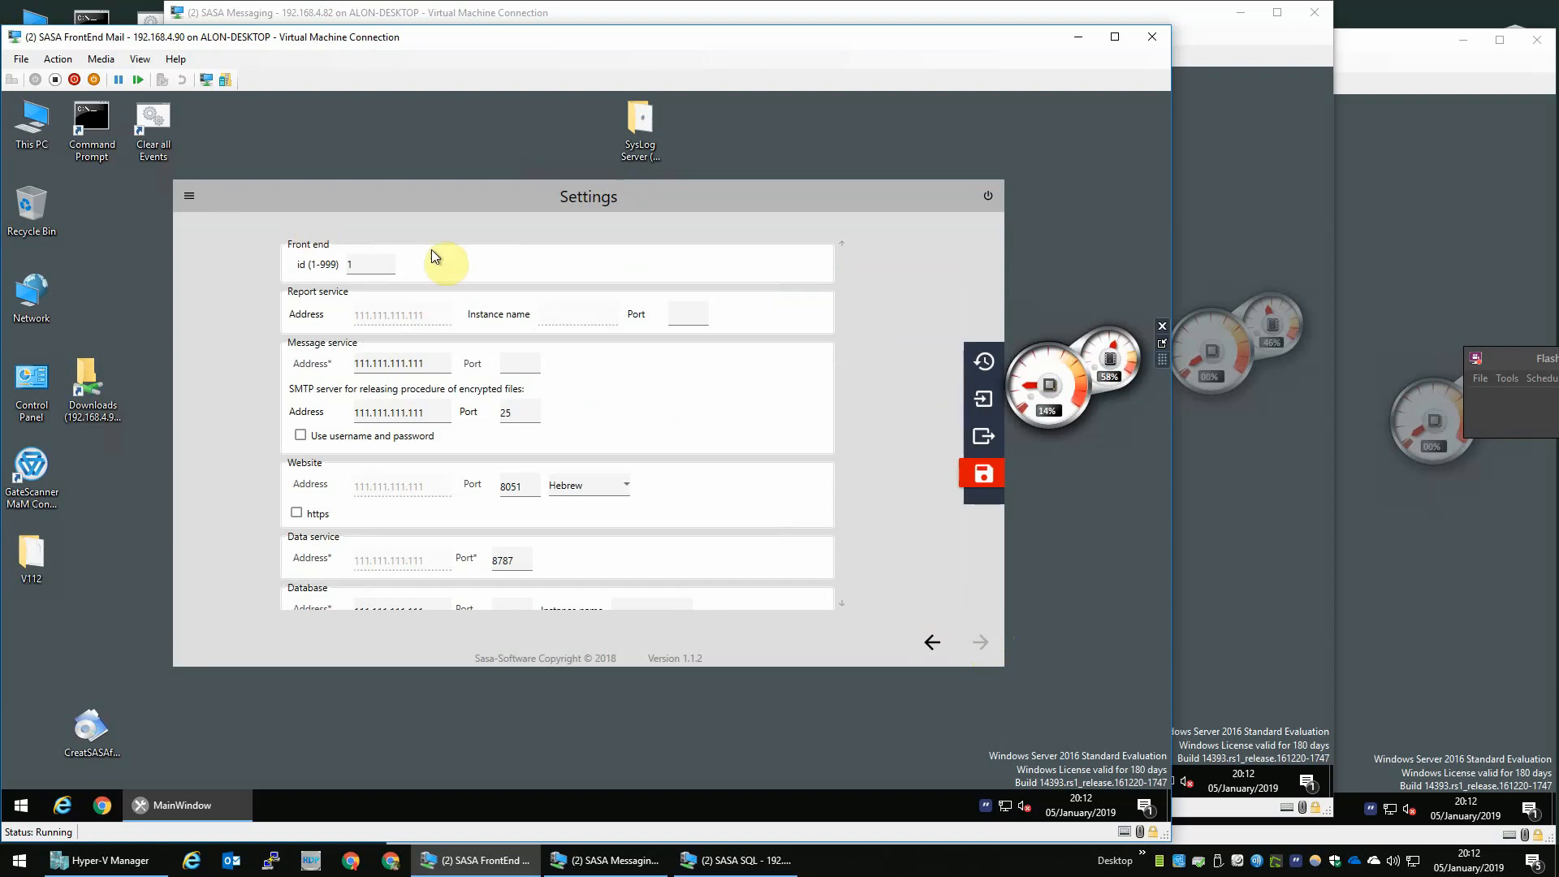
# - Set the Message service address to 192.168.4.82
pyautogui.click(438, 363)
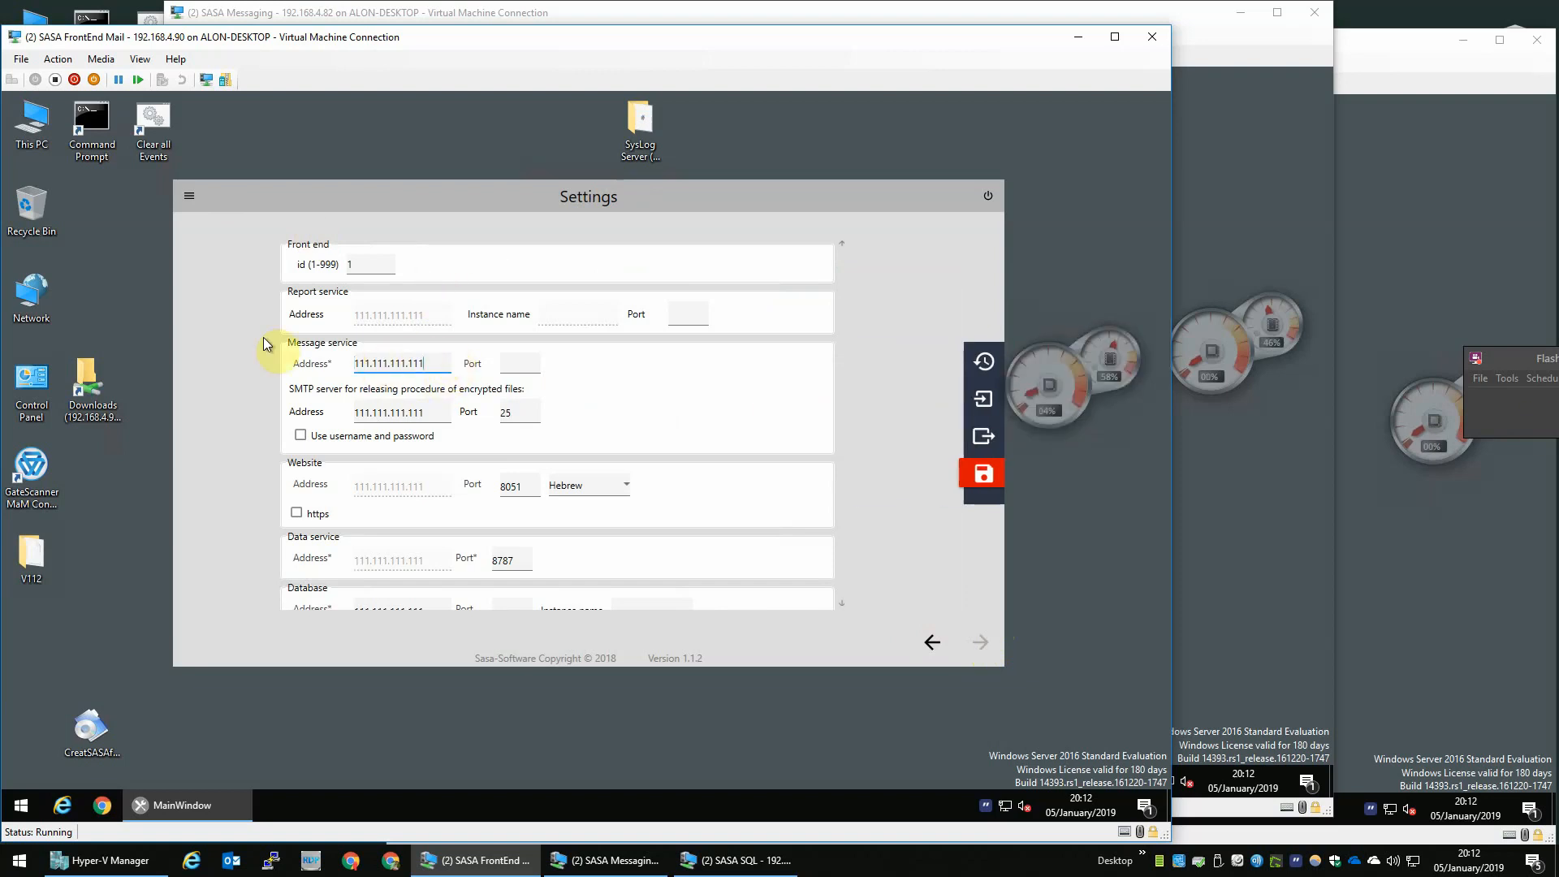
pyautogui.hotkey('ctrl', 'a')
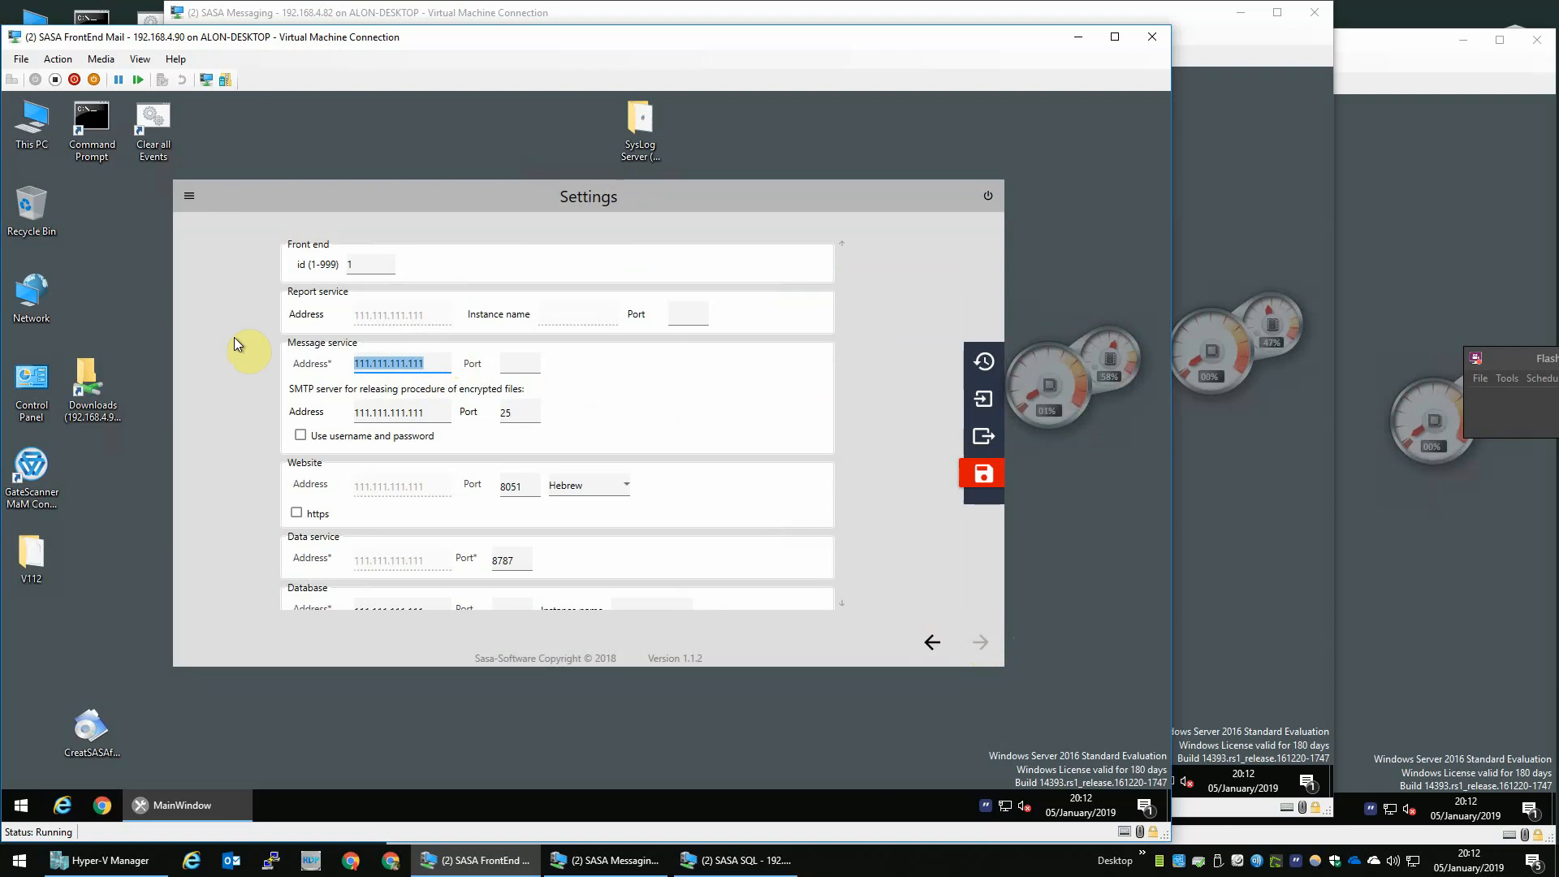
pyautogui.write('192')
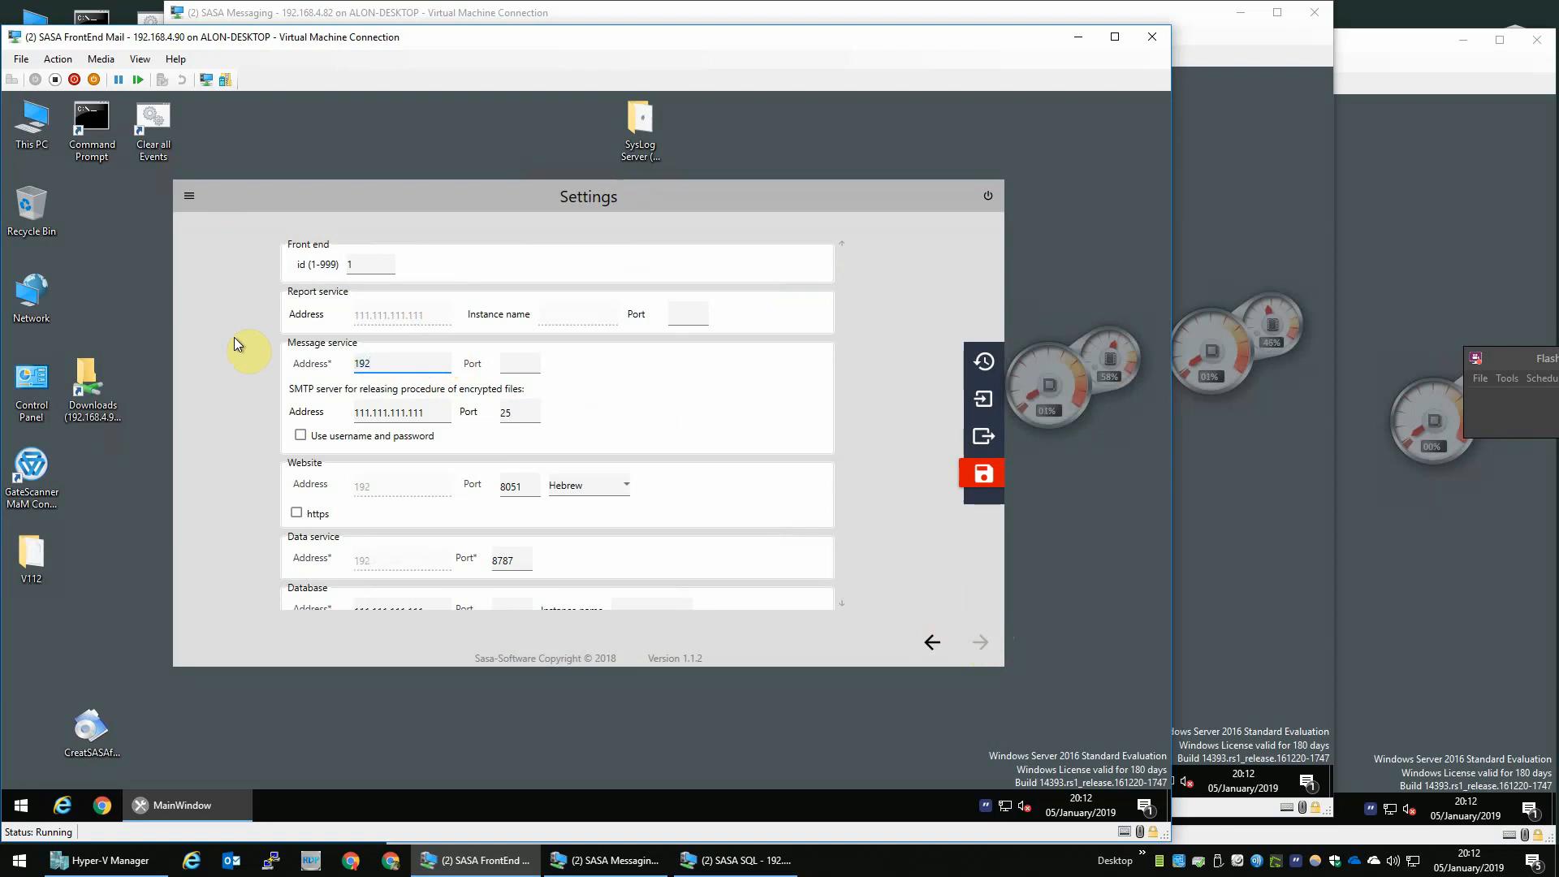
pyautogui.write('.168')
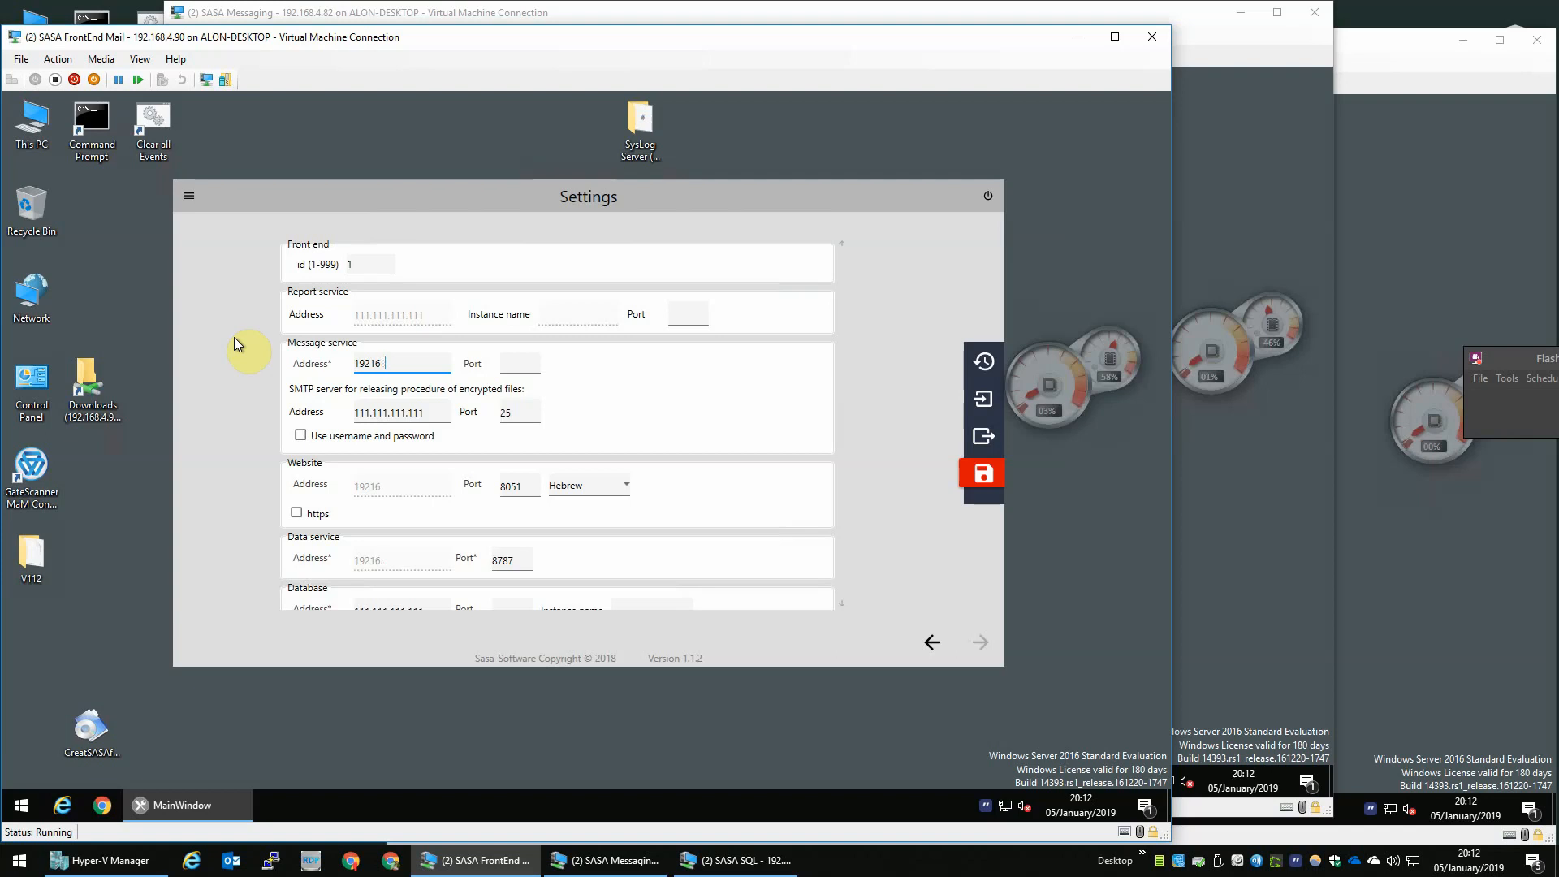
pyautogui.press('BackSpace')
pyautogui.press('BackSpace')
pyautogui.press('BackSpace')
pyautogui.press('BackSpace')
pyautogui.write('.168.4.82')
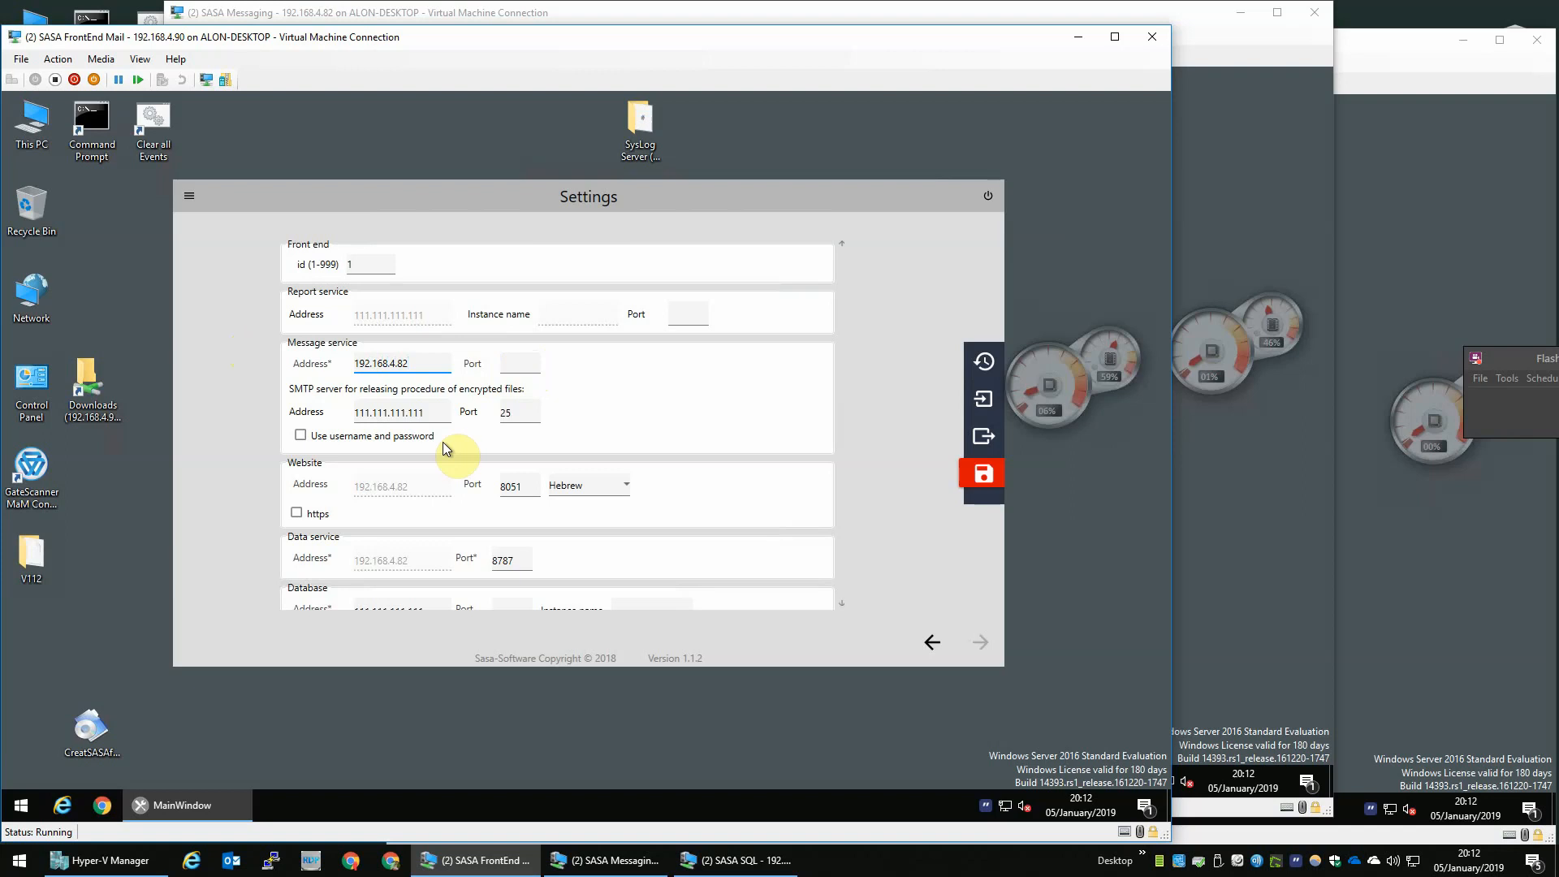
# - Set the SMTP server address for releasing encrypted files to 192.168.4.70 and the website language to English
pyautogui.click(428, 415)
pyautogui.moveTo(434, 417); pyautogui.dragTo(162, 394)
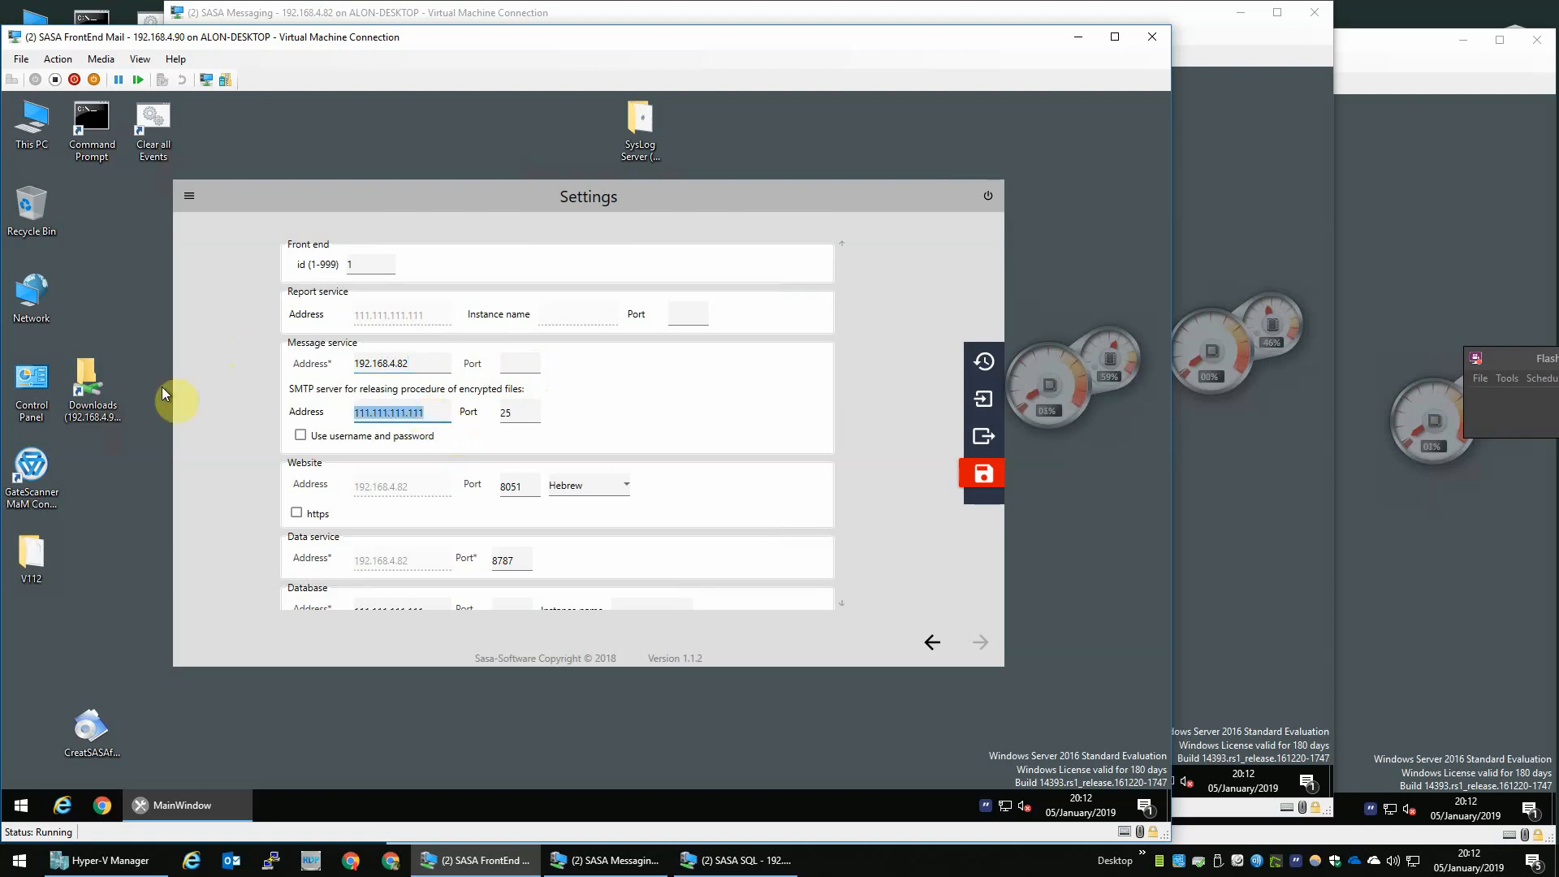
pyautogui.write('192.')
pyautogui.write('168.4.70')
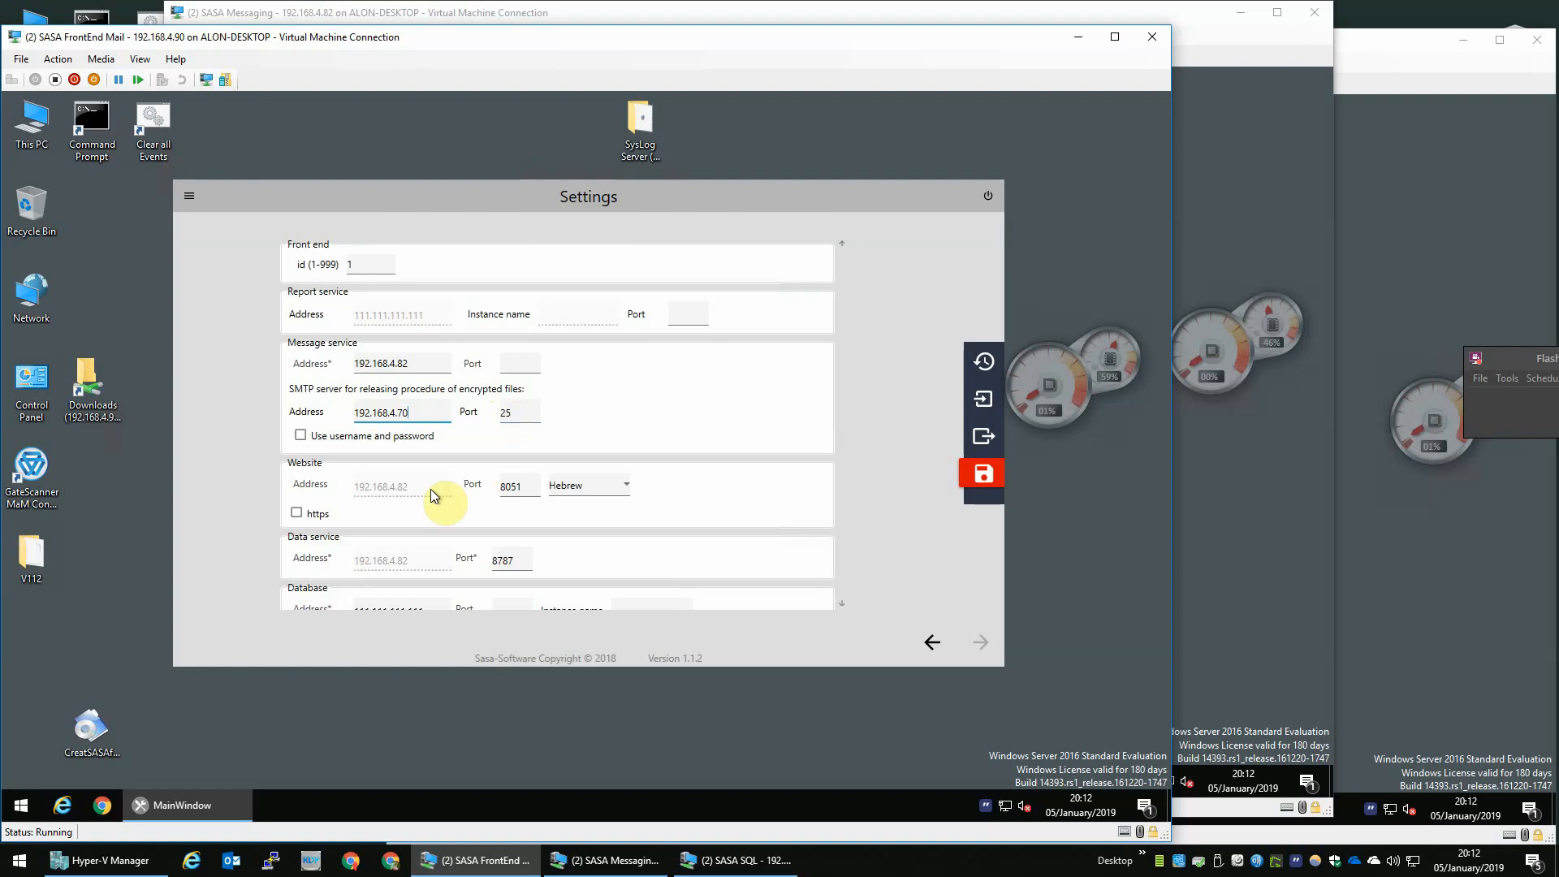
pyautogui.click(617, 495)
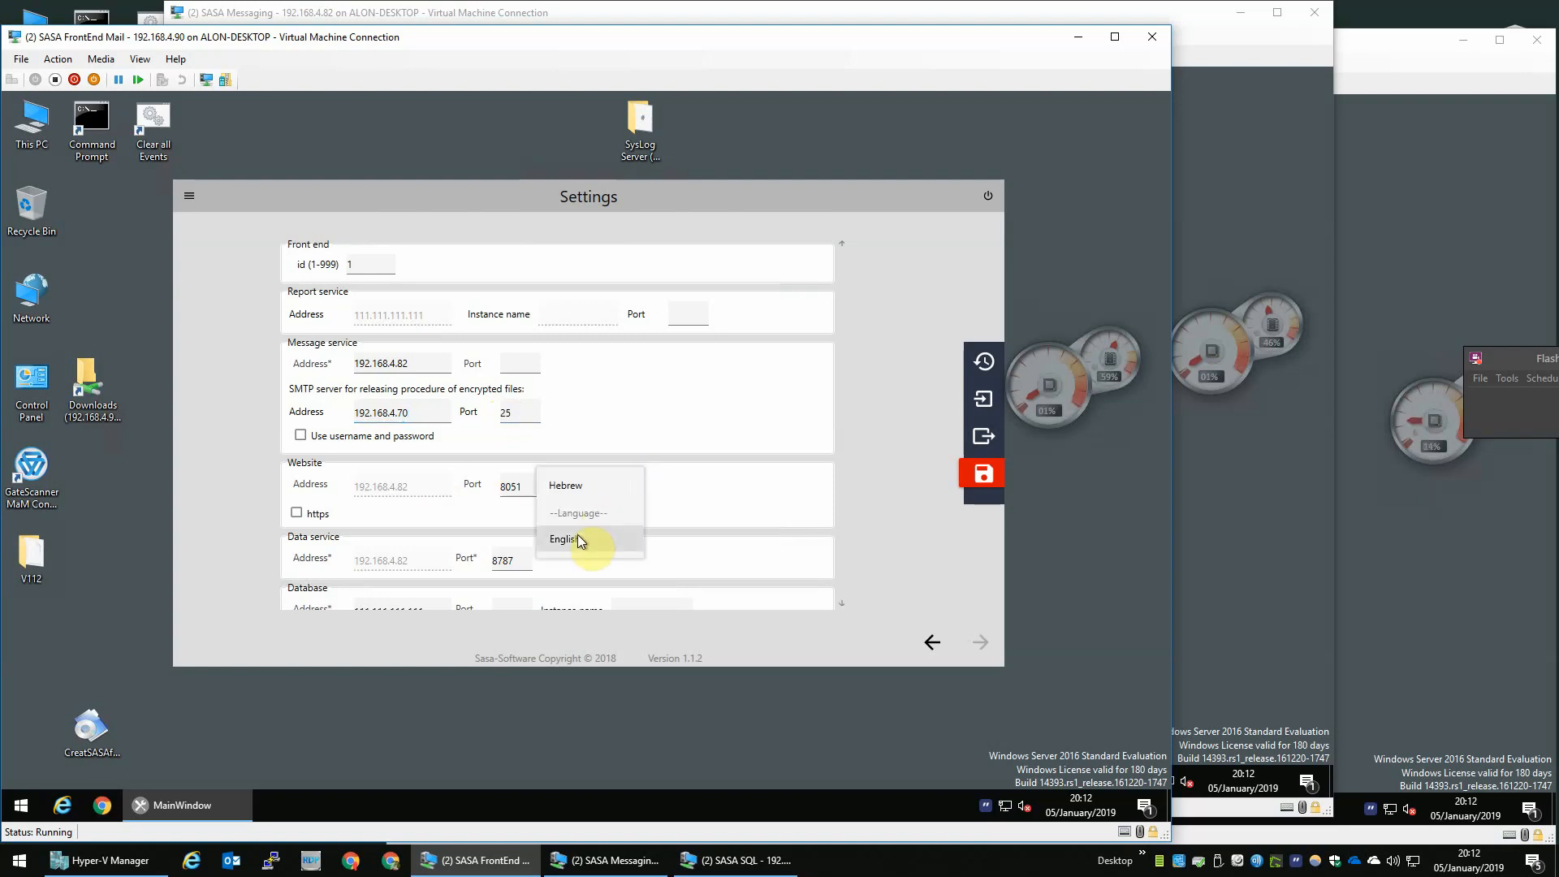
pyautogui.click(586, 539)
# - Set the Database address to 192.168.4.81 and its port to 1433
pyautogui.scroll(-1, 714, 456)
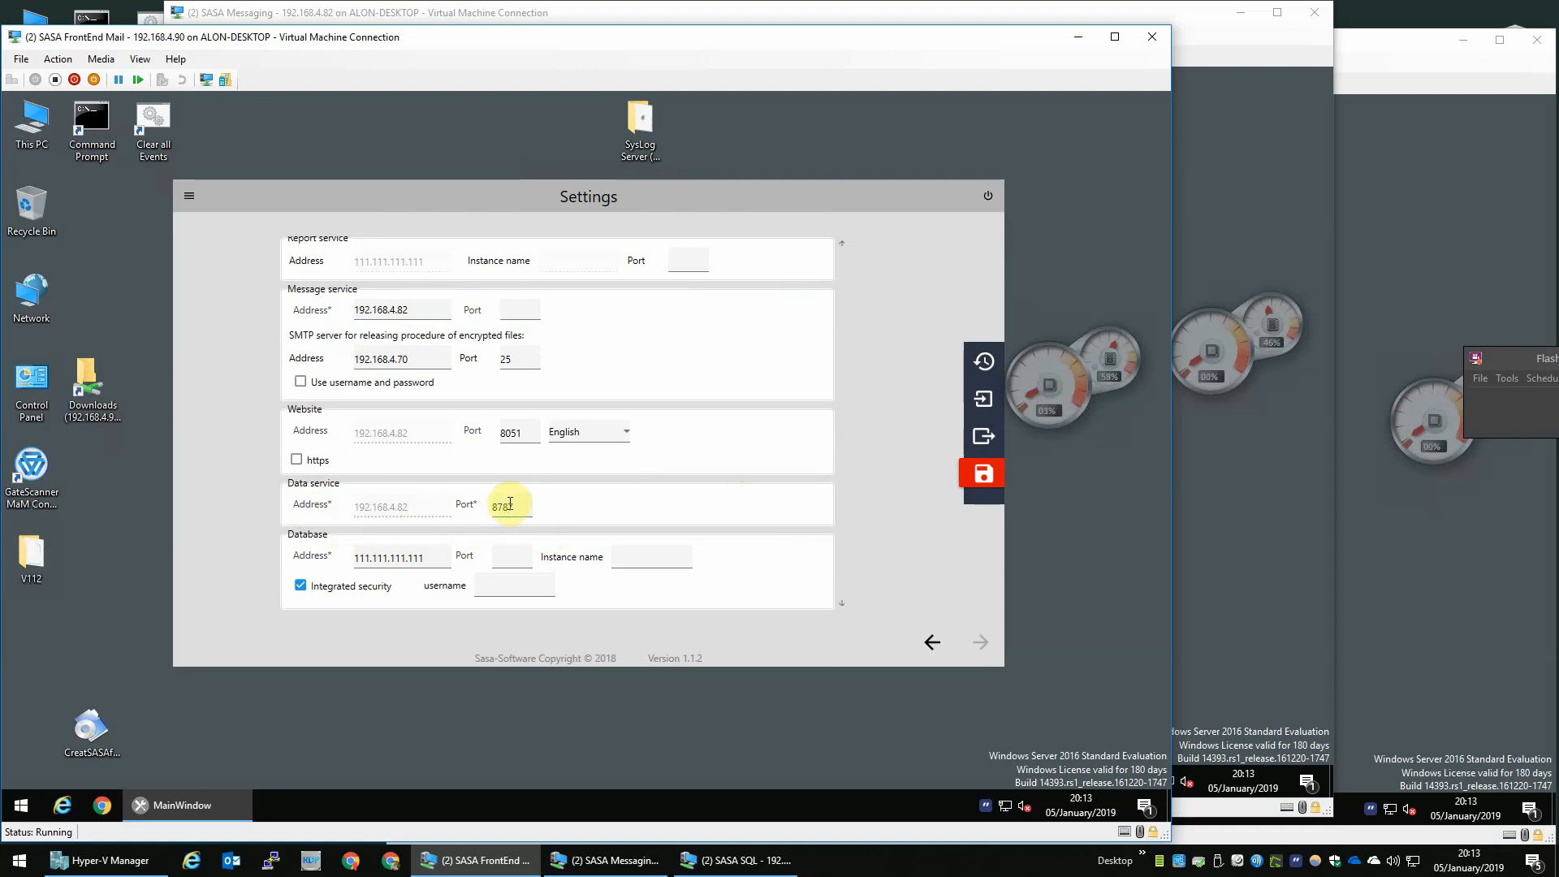
pyautogui.doubleClick(440, 556)
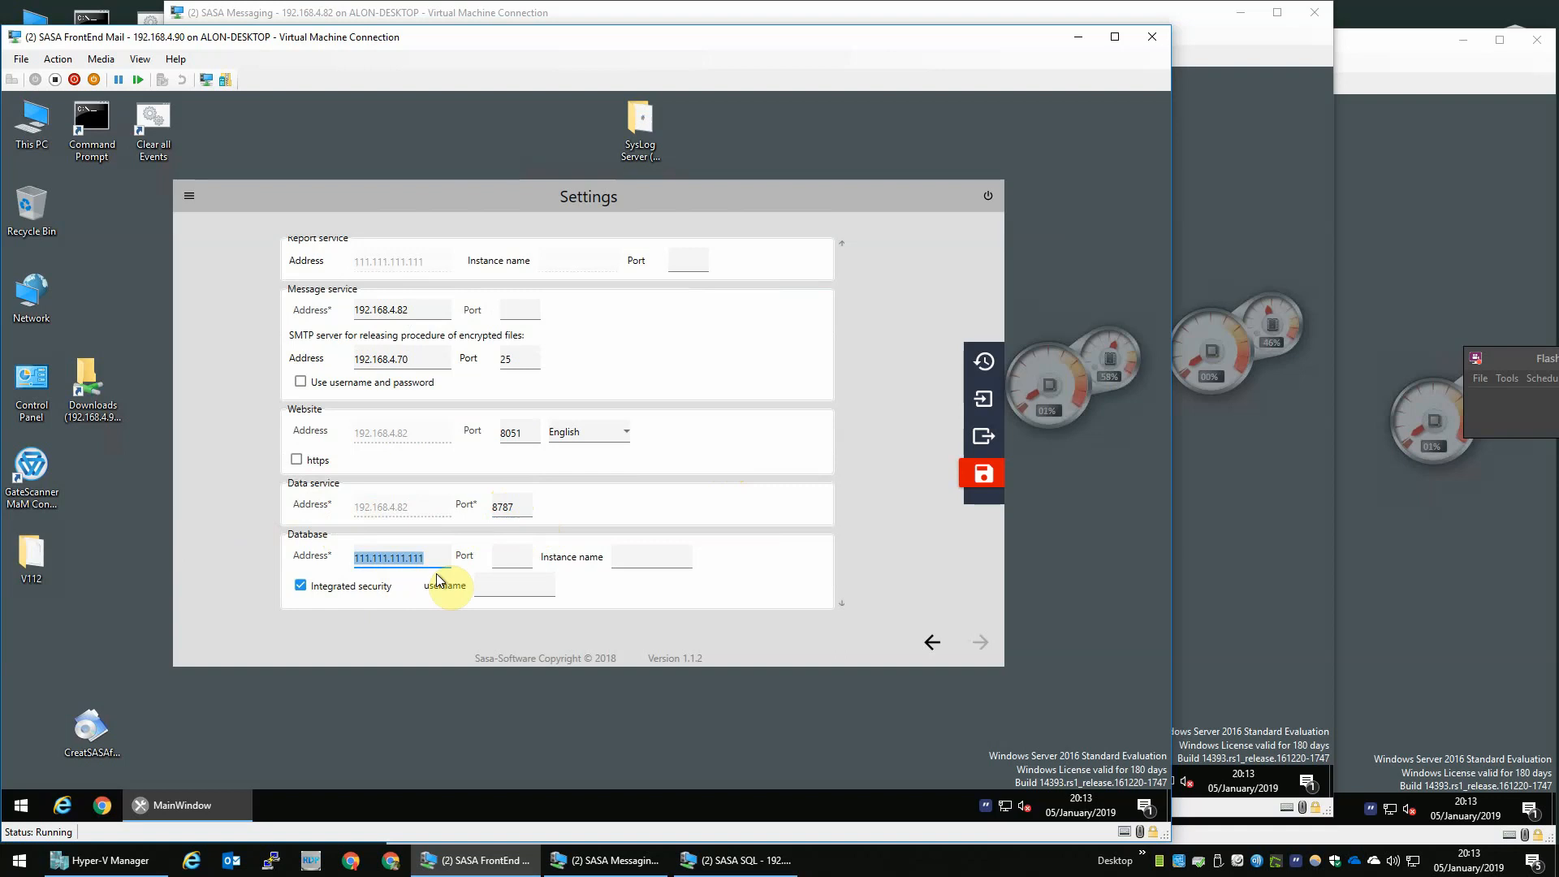
pyautogui.write('192168')
pyautogui.press('BackSpace')
pyautogui.press('BackSpace')
pyautogui.press('BackSpace')
pyautogui.press('BackSpace')
pyautogui.write('2.168.4.')
pyautogui.click(1437, 128)
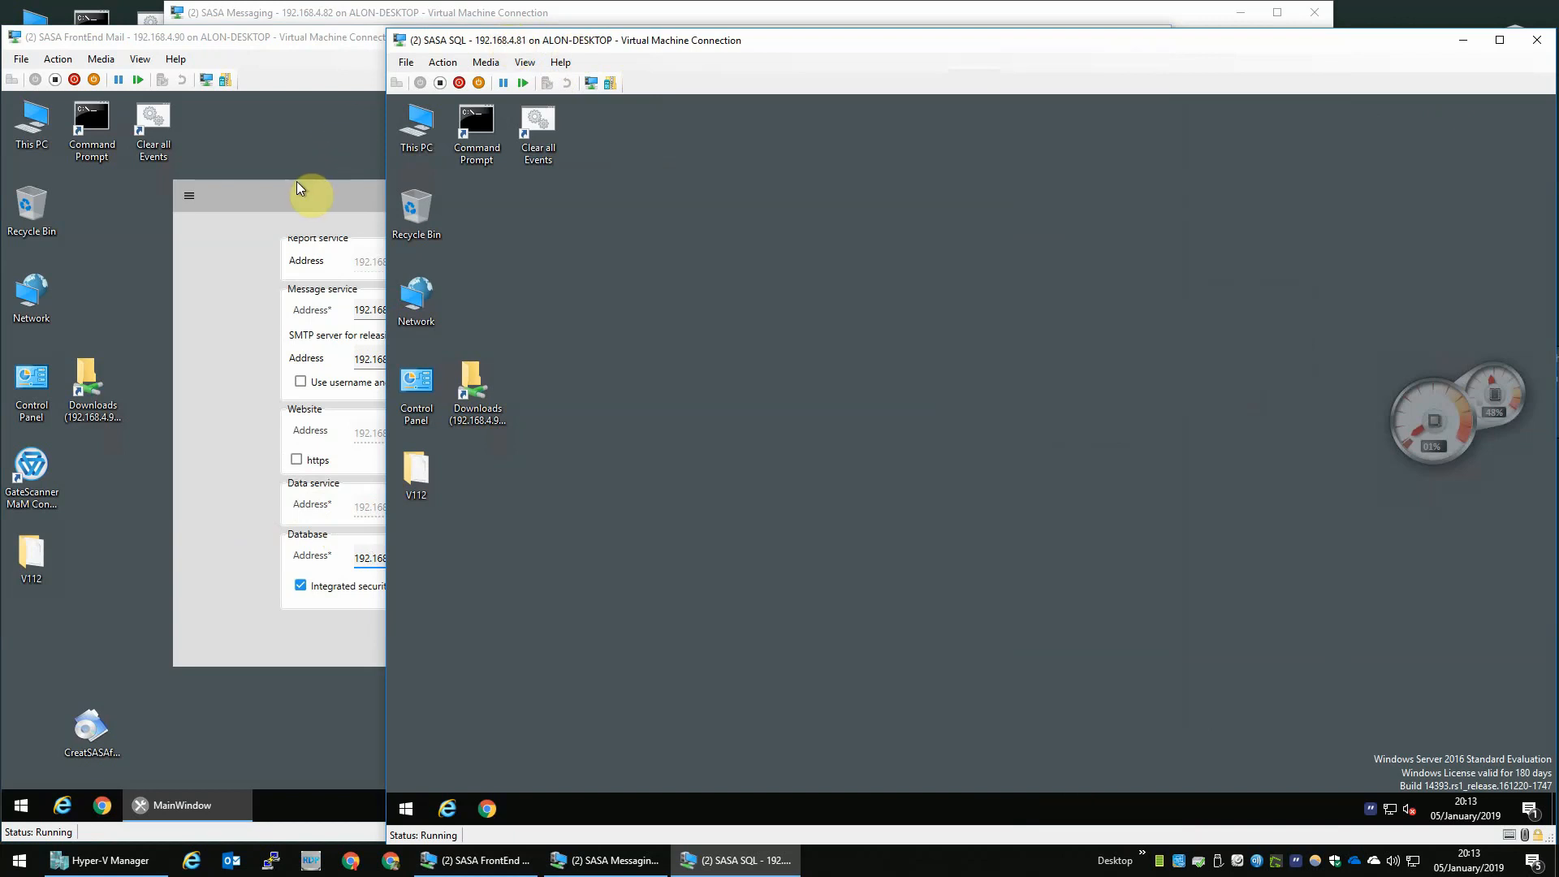
pyautogui.click(369, 239)
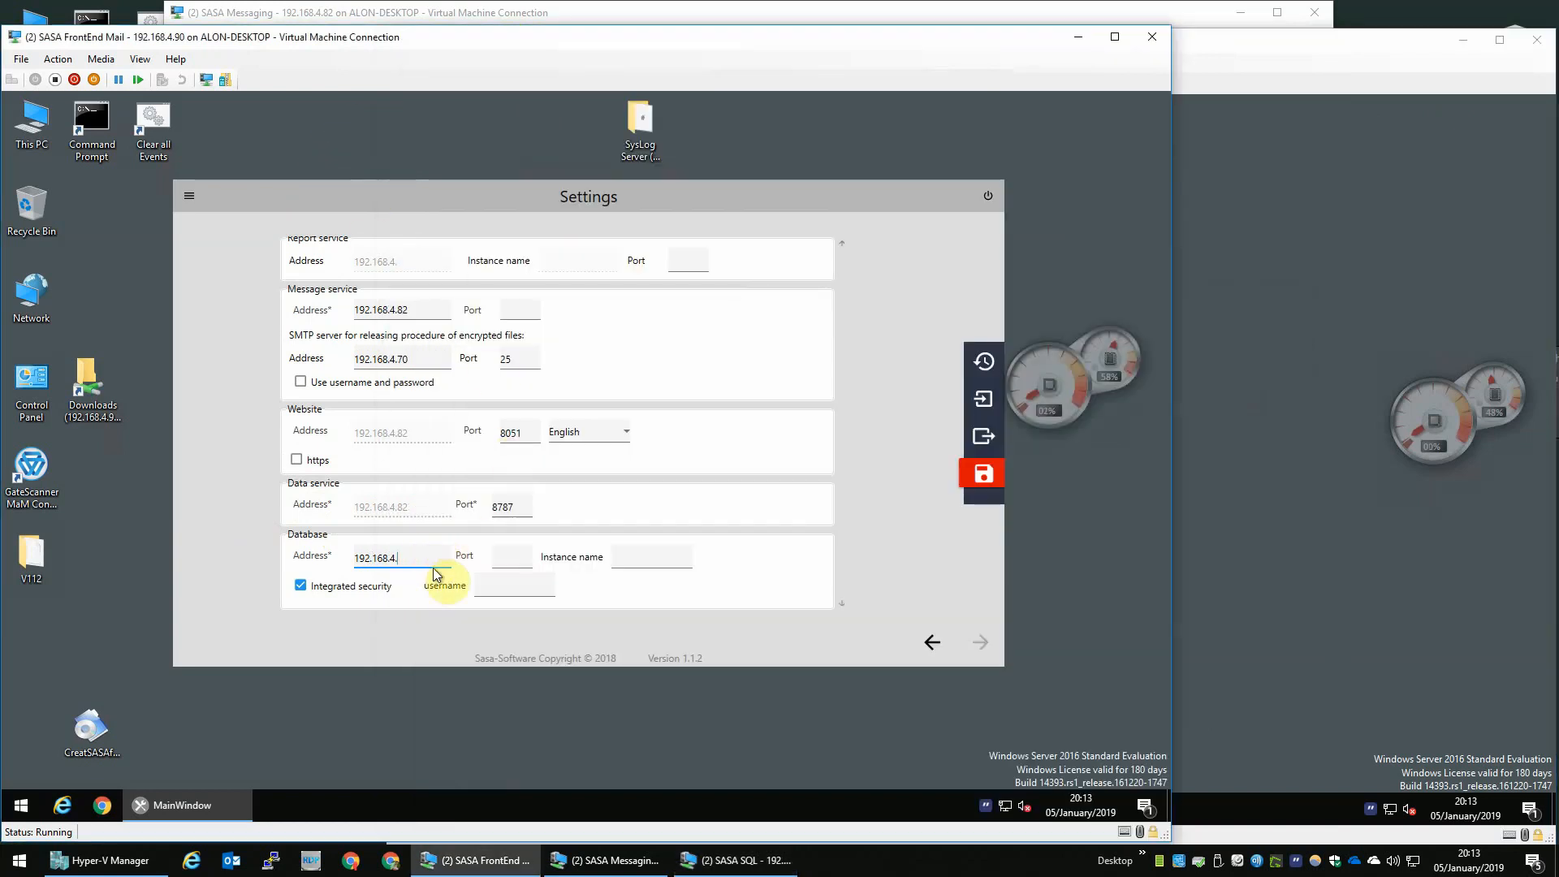
pyautogui.click(509, 557)
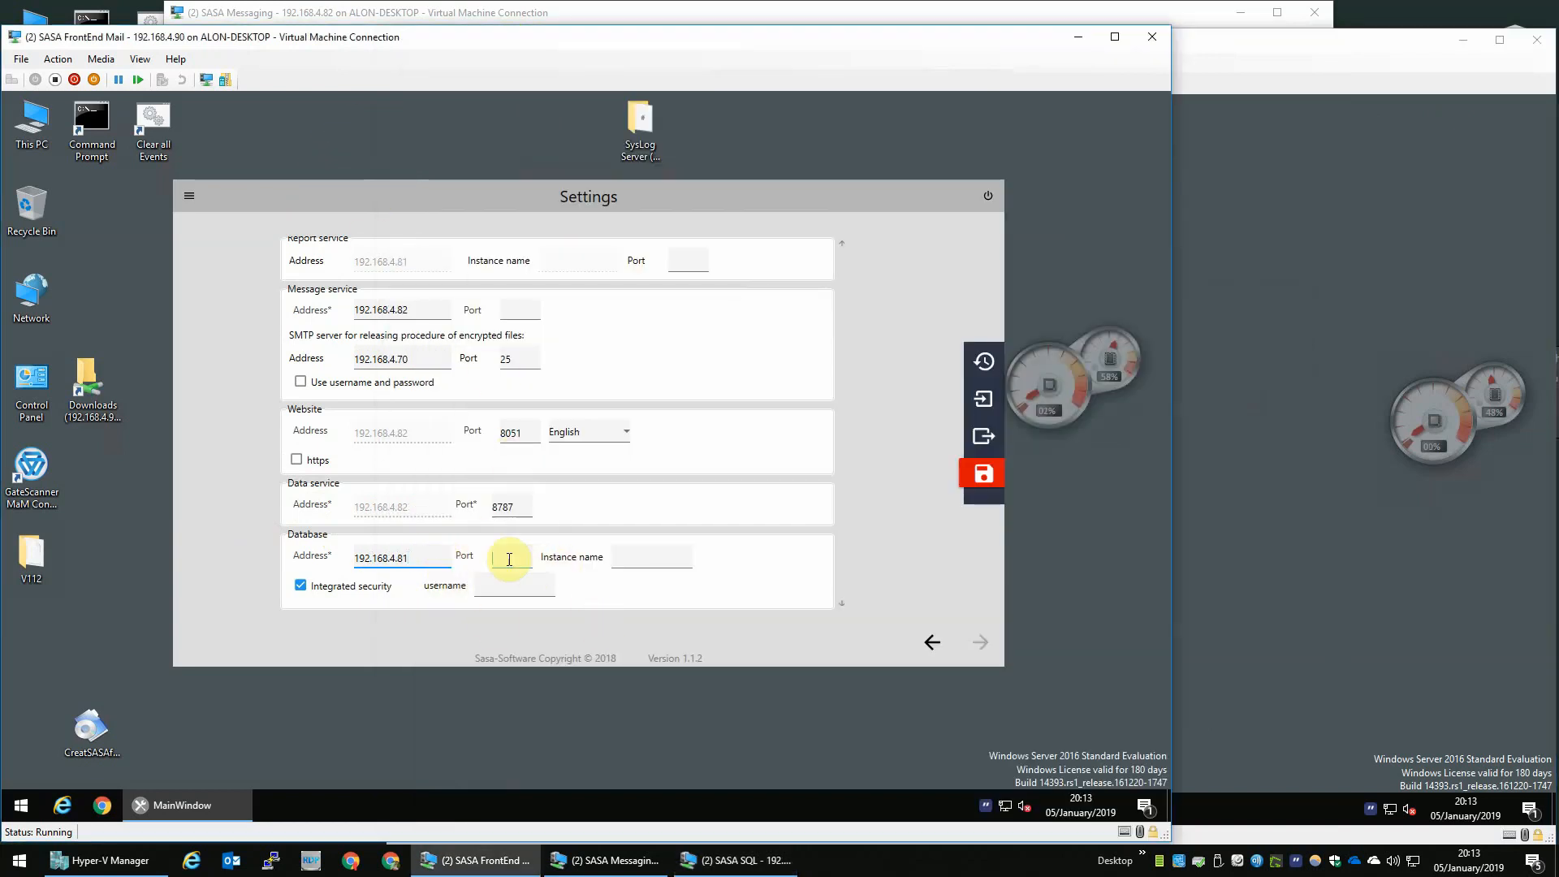
pyautogui.write('1433')
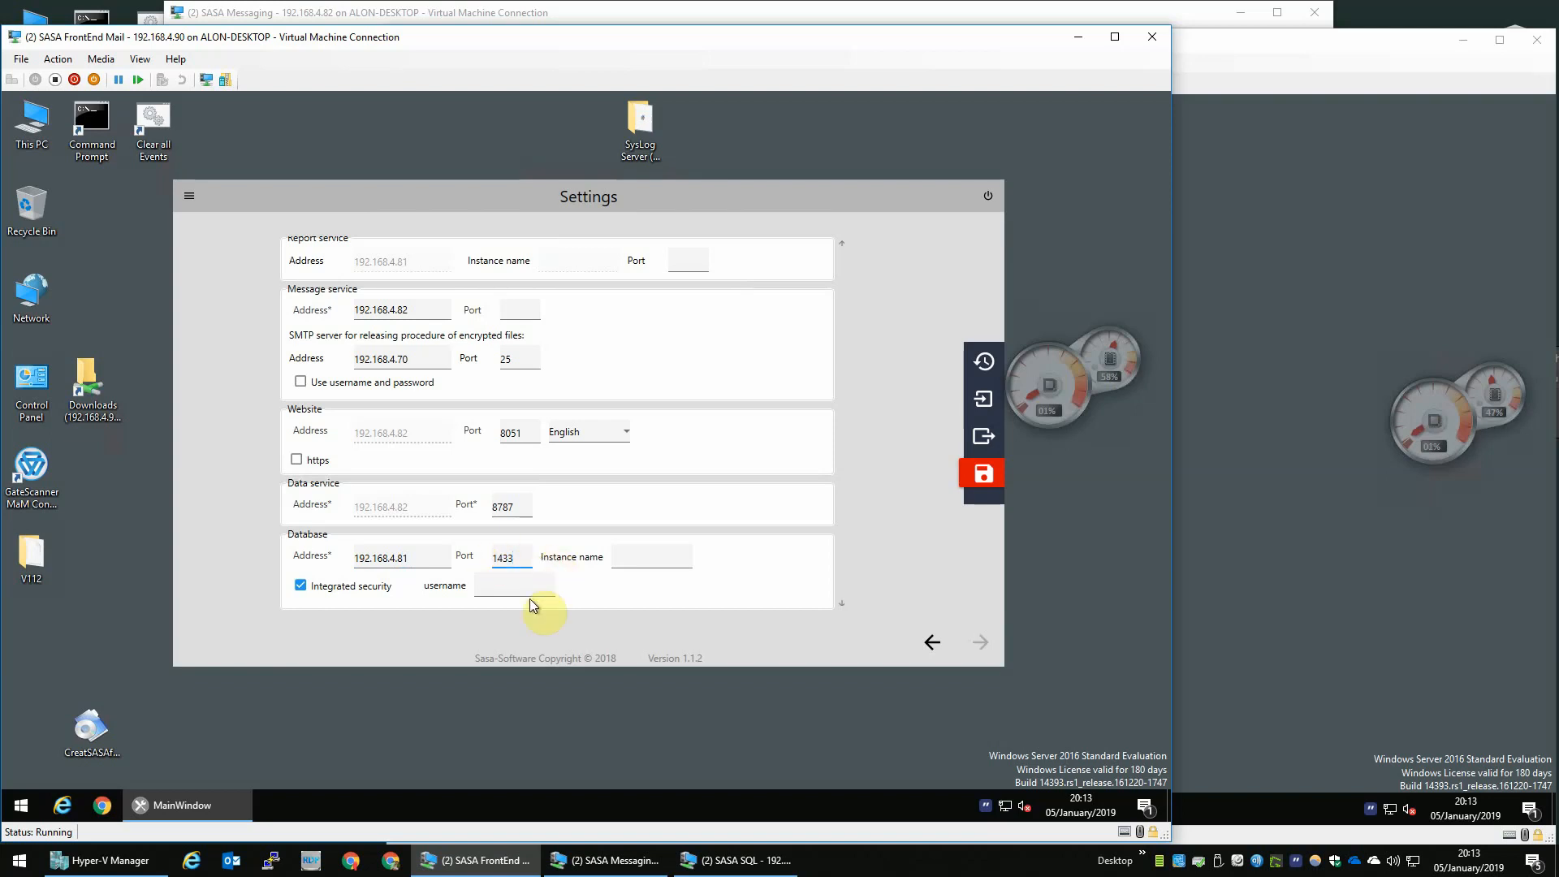
# - Turn off integrated security for the database, set the username to sasa and enter the database password
pyautogui.click(365, 588)
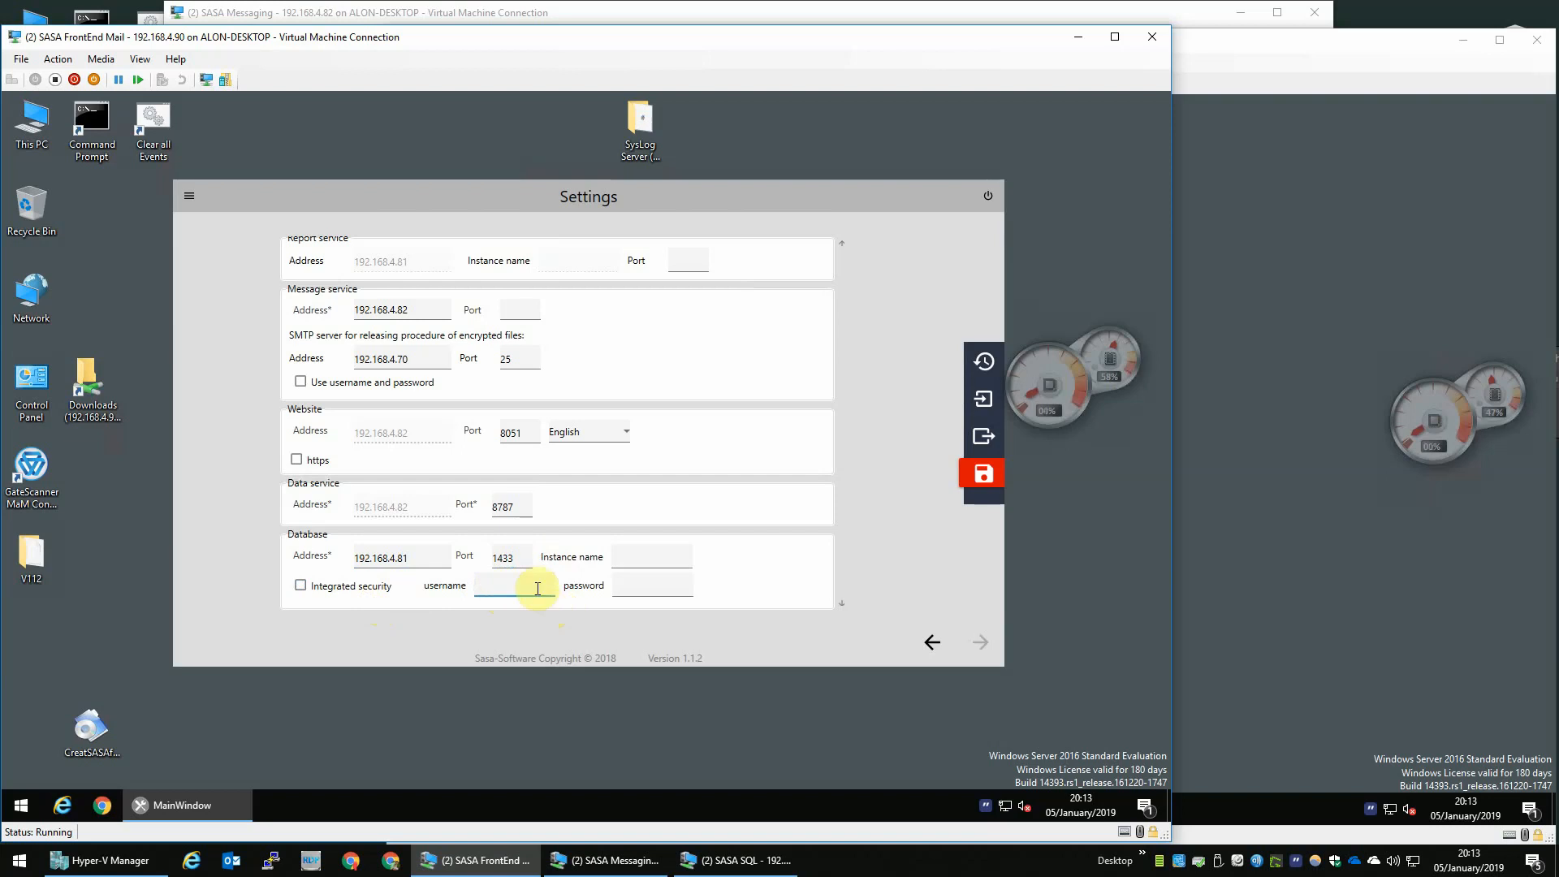
pyautogui.write('sasa')
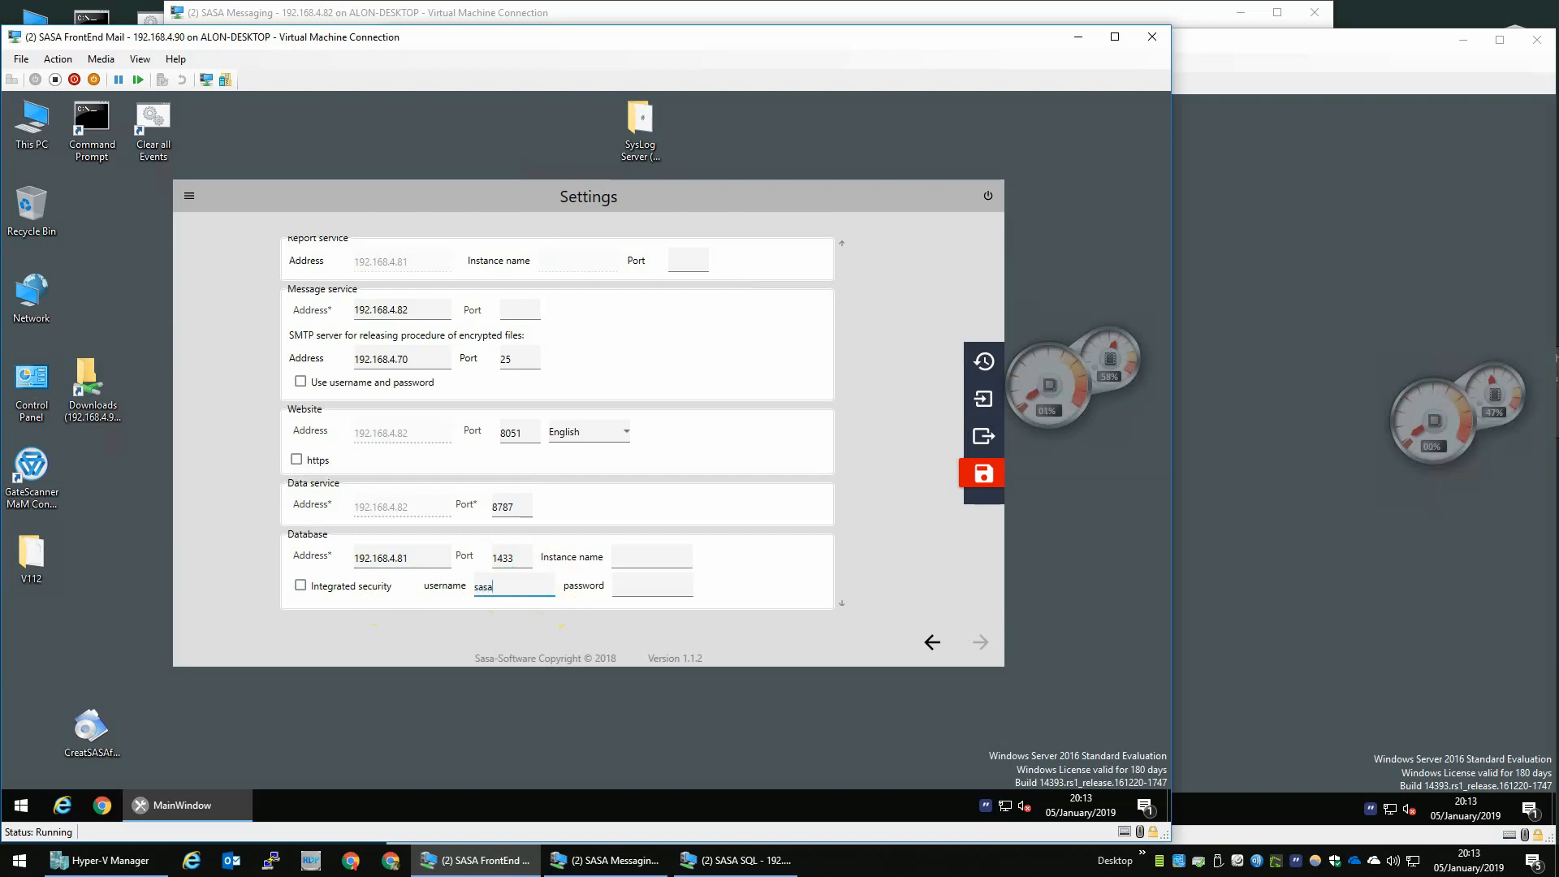
pyautogui.press('Tab')
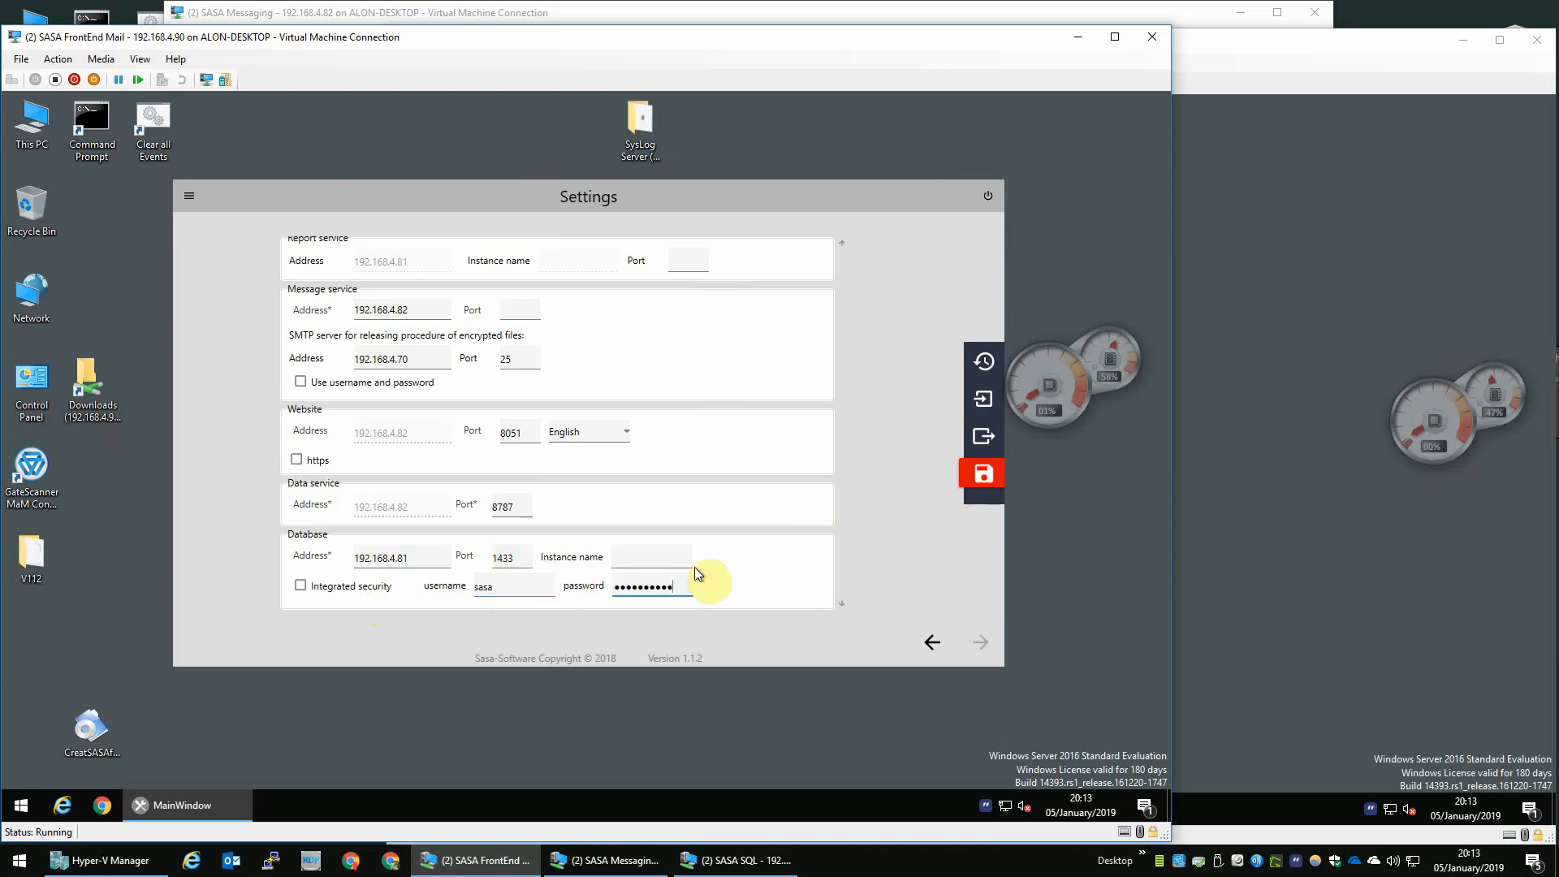
# - Save the settings and export them as file 1 into the Downloads share on 192.168.4.90
pyautogui.moveTo(984, 474)
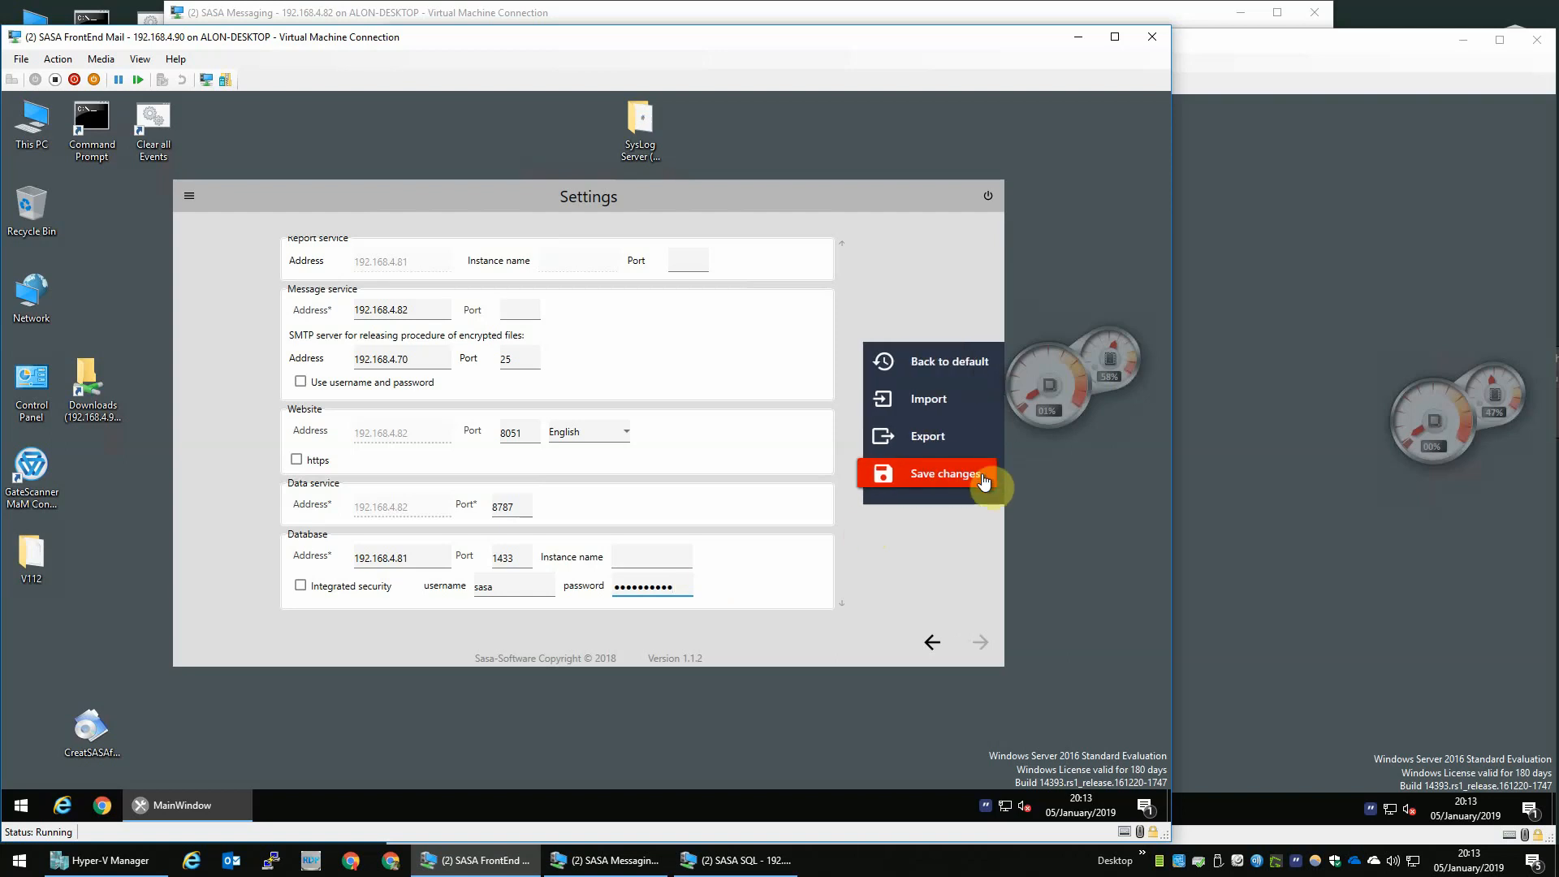
pyautogui.click(930, 480)
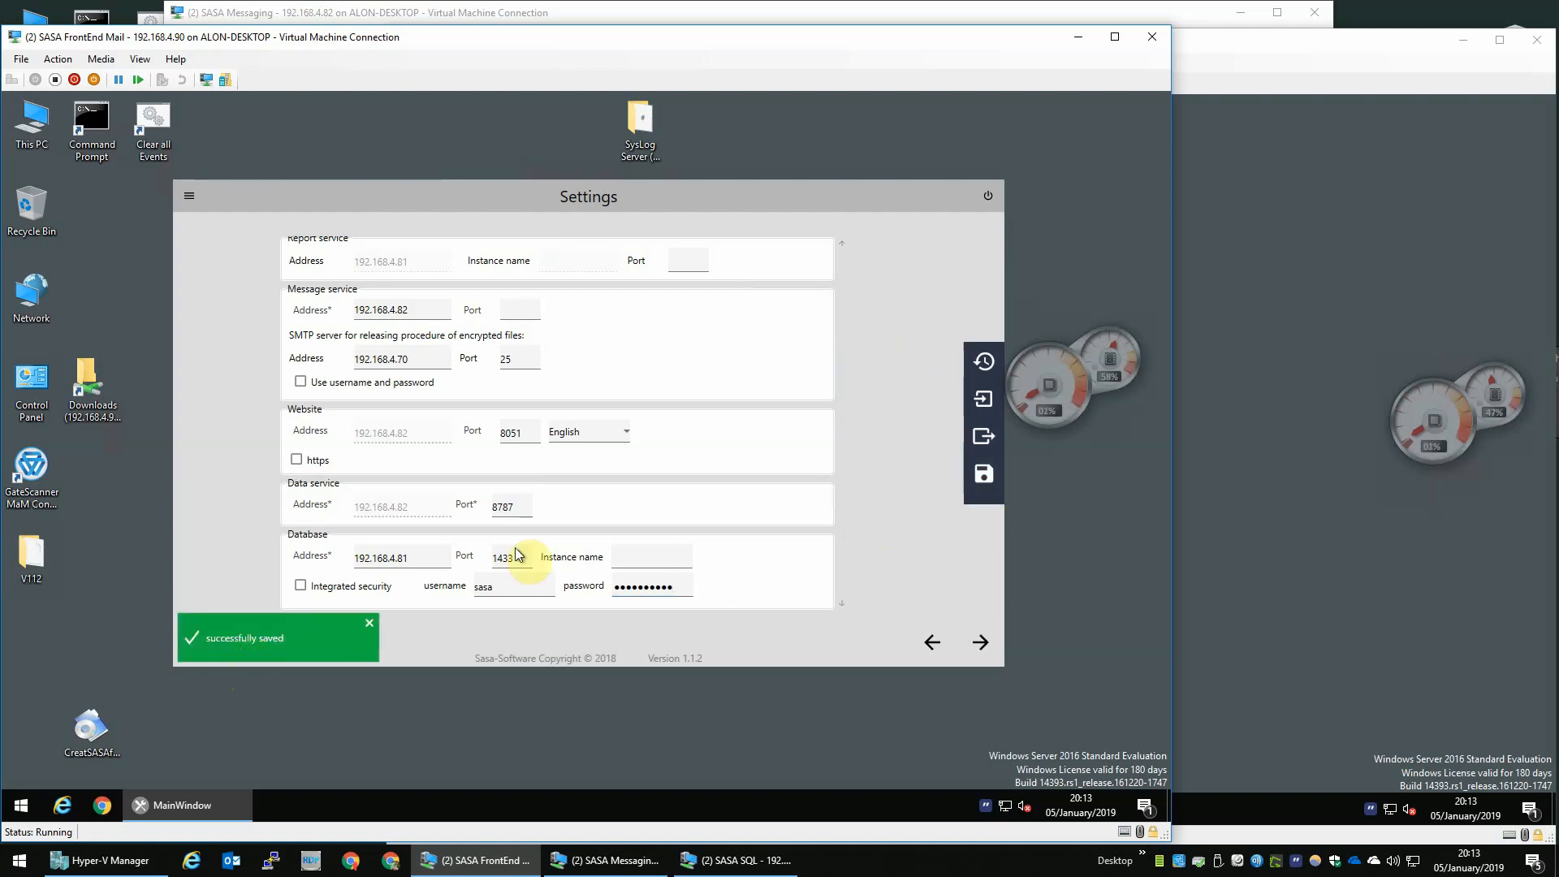
pyautogui.moveTo(982, 471)
pyautogui.click(899, 439)
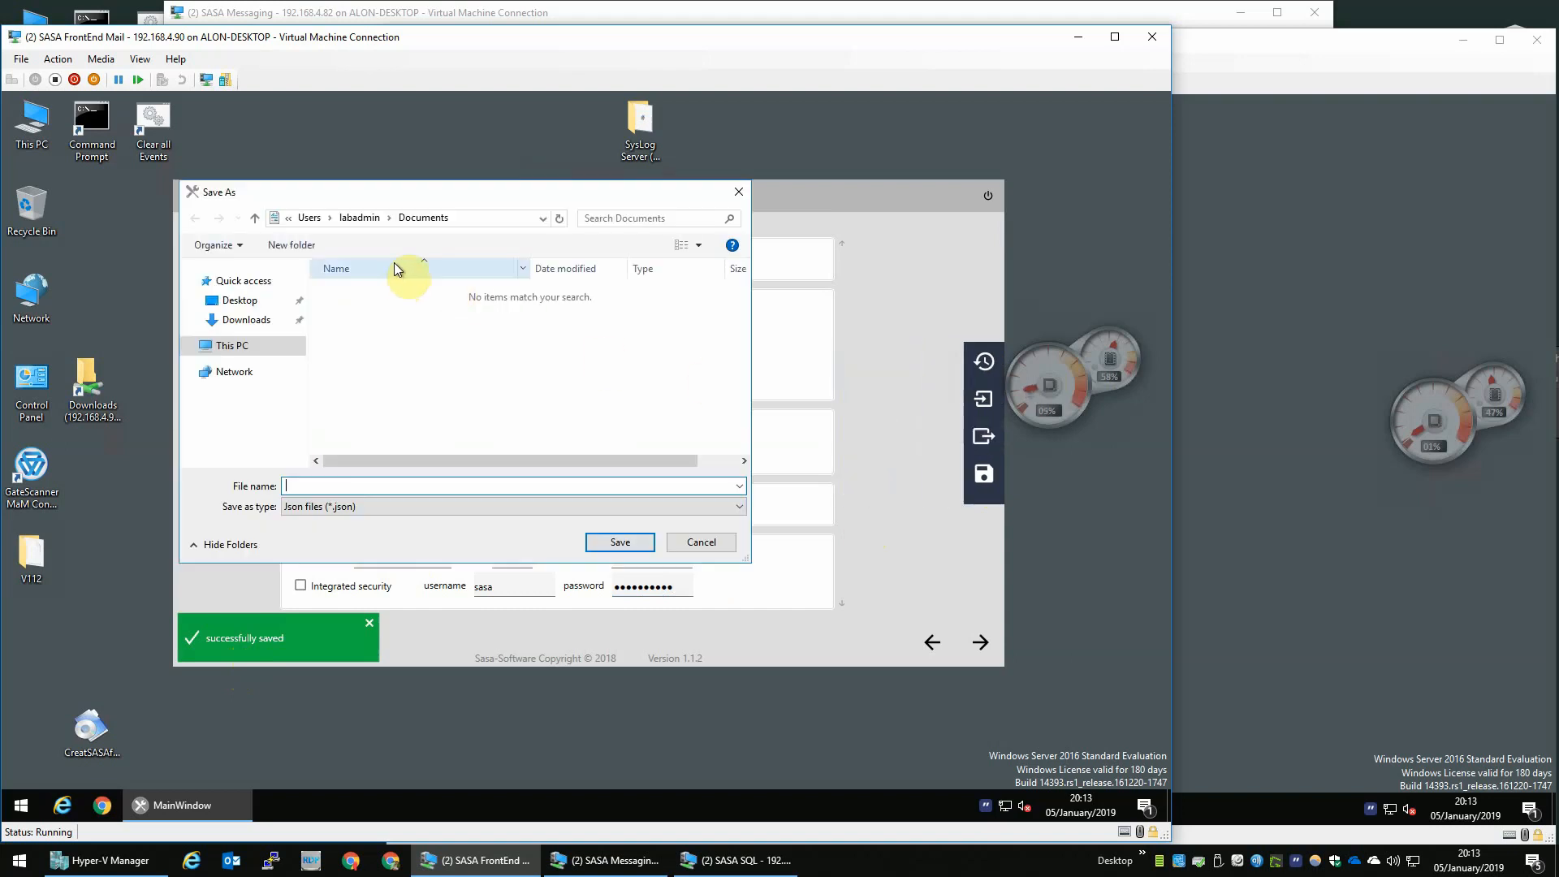
pyautogui.click(248, 300)
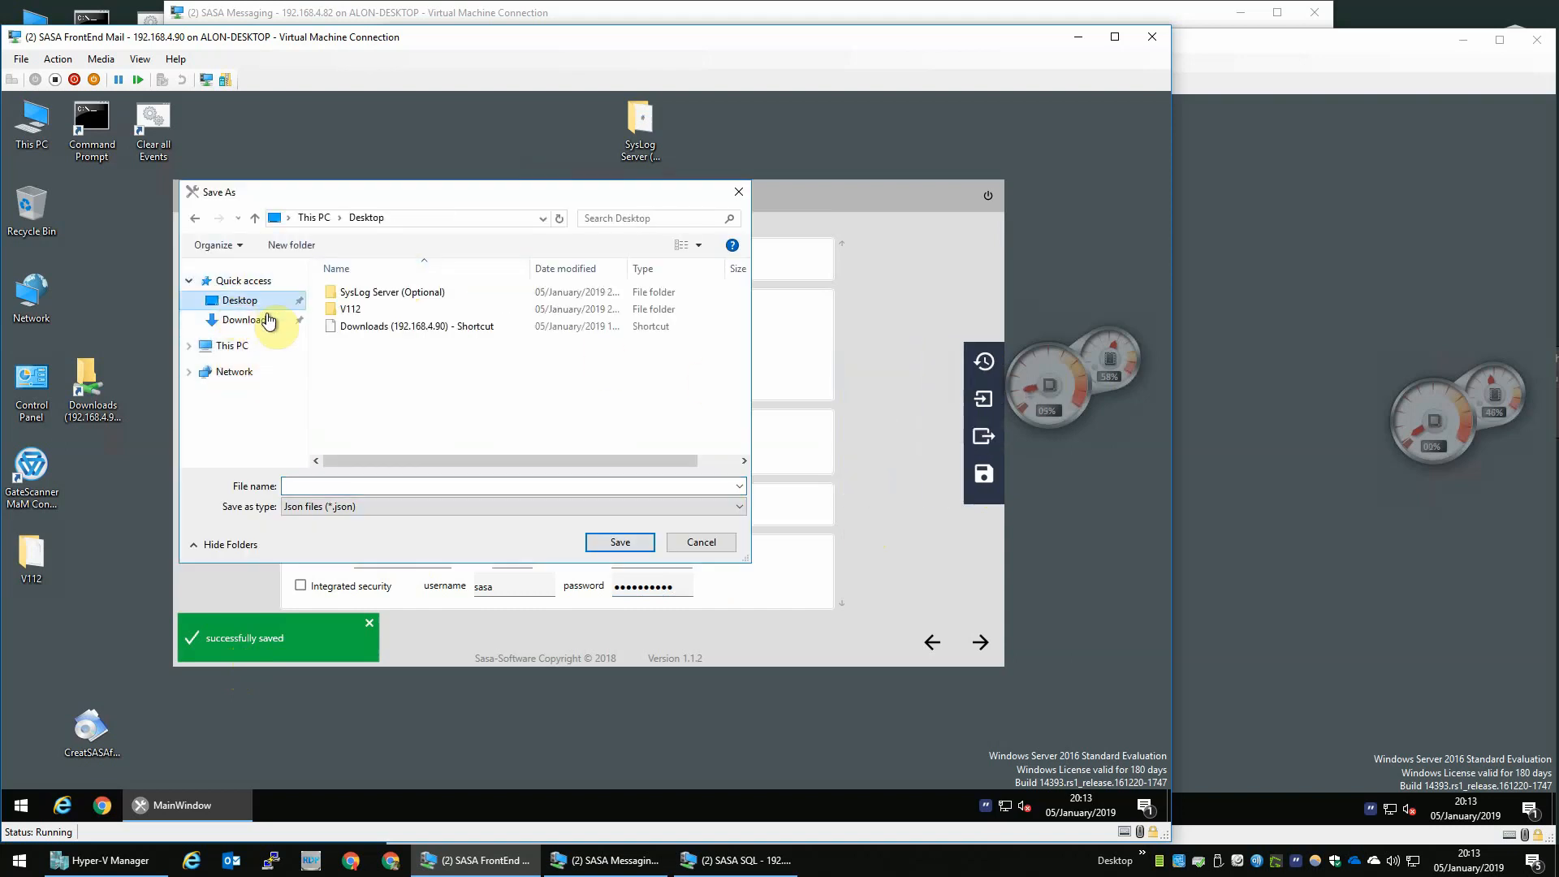
pyautogui.click(380, 329)
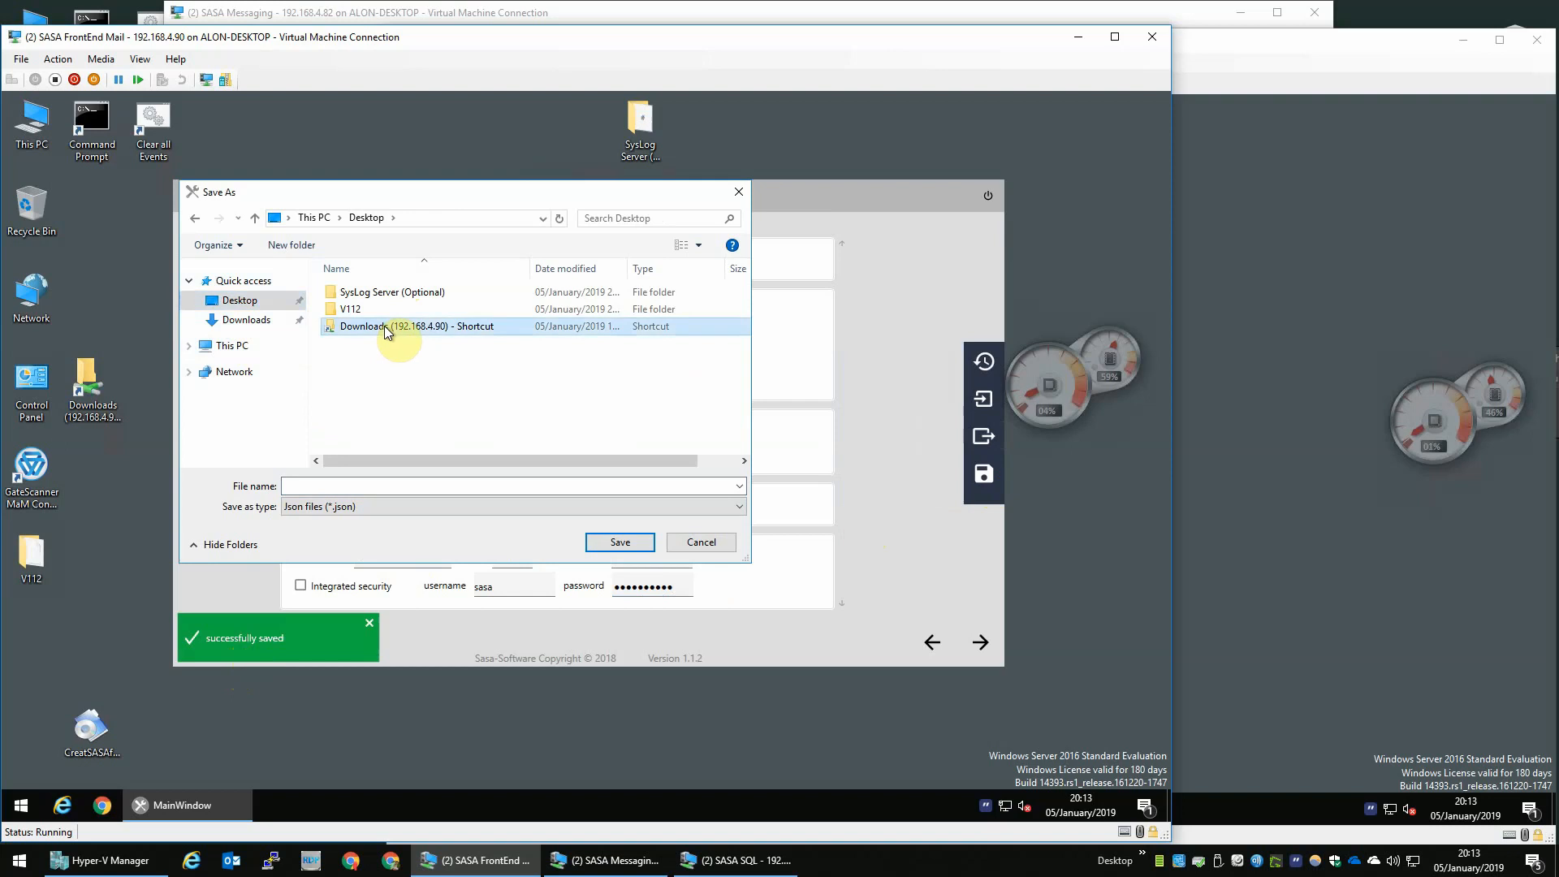
pyautogui.doubleClick(383, 325)
pyautogui.click(438, 482)
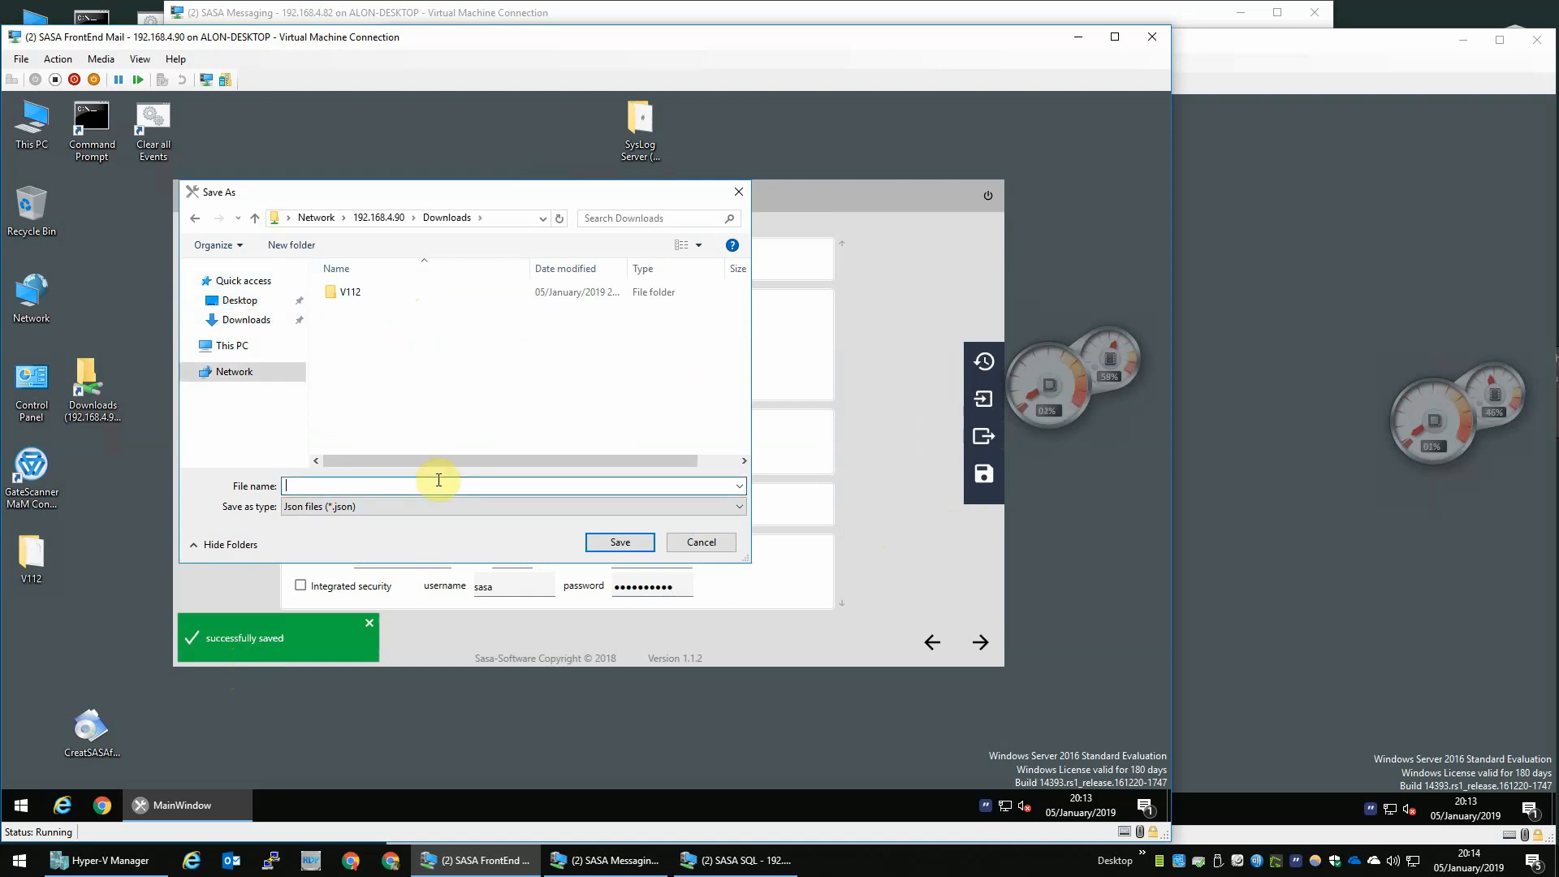
pyautogui.click(617, 542)
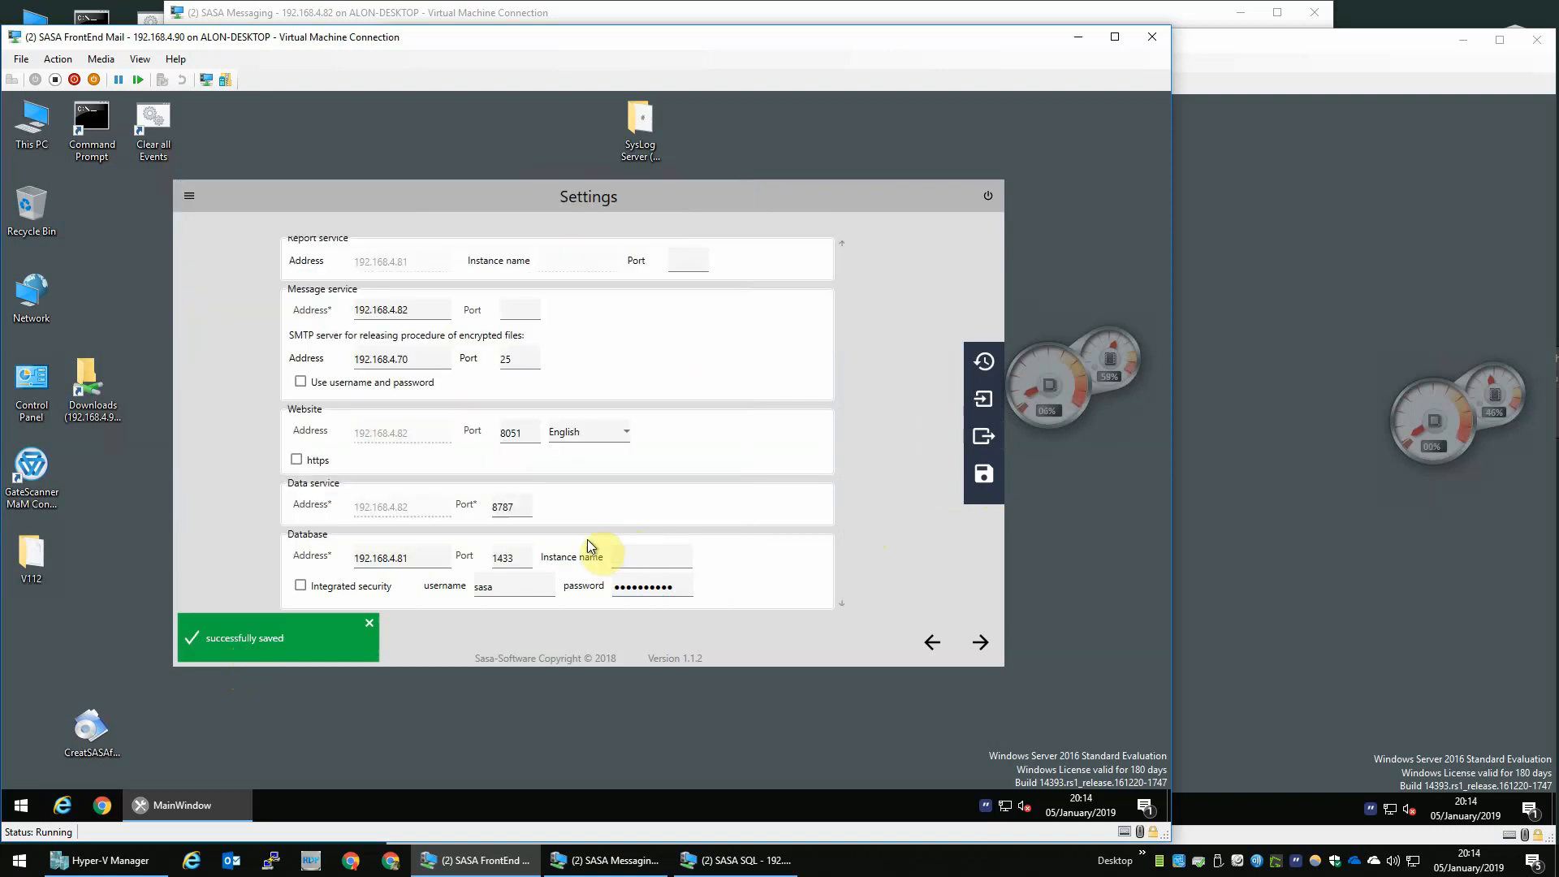
# - Open the Downloads share from the desktop to check the exported 1.json file, then close the window
pyautogui.doubleClick(86, 384)
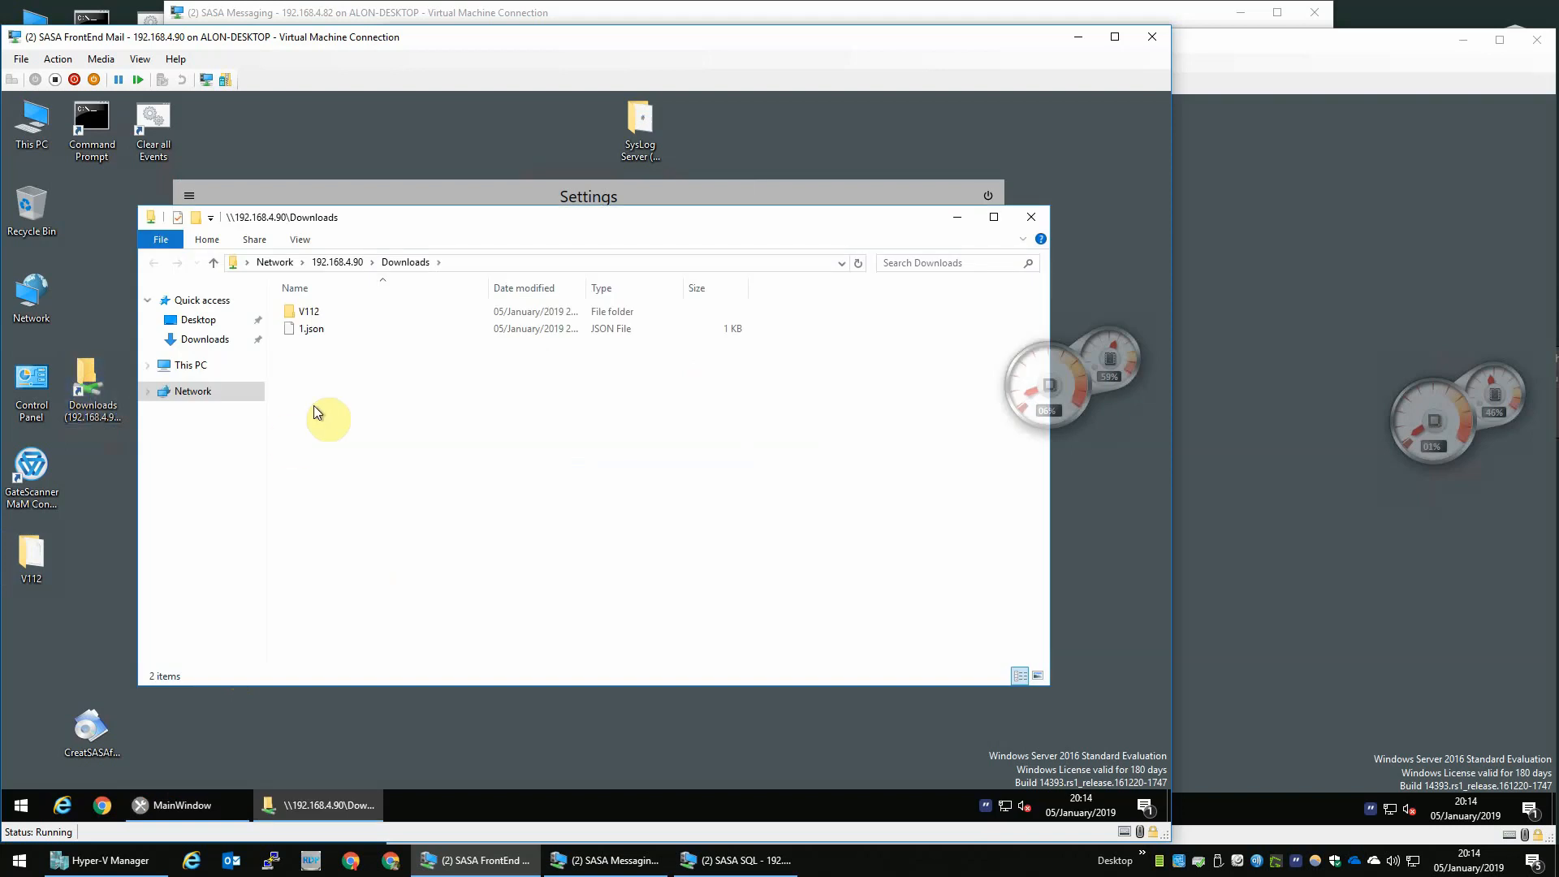
pyautogui.click(320, 331)
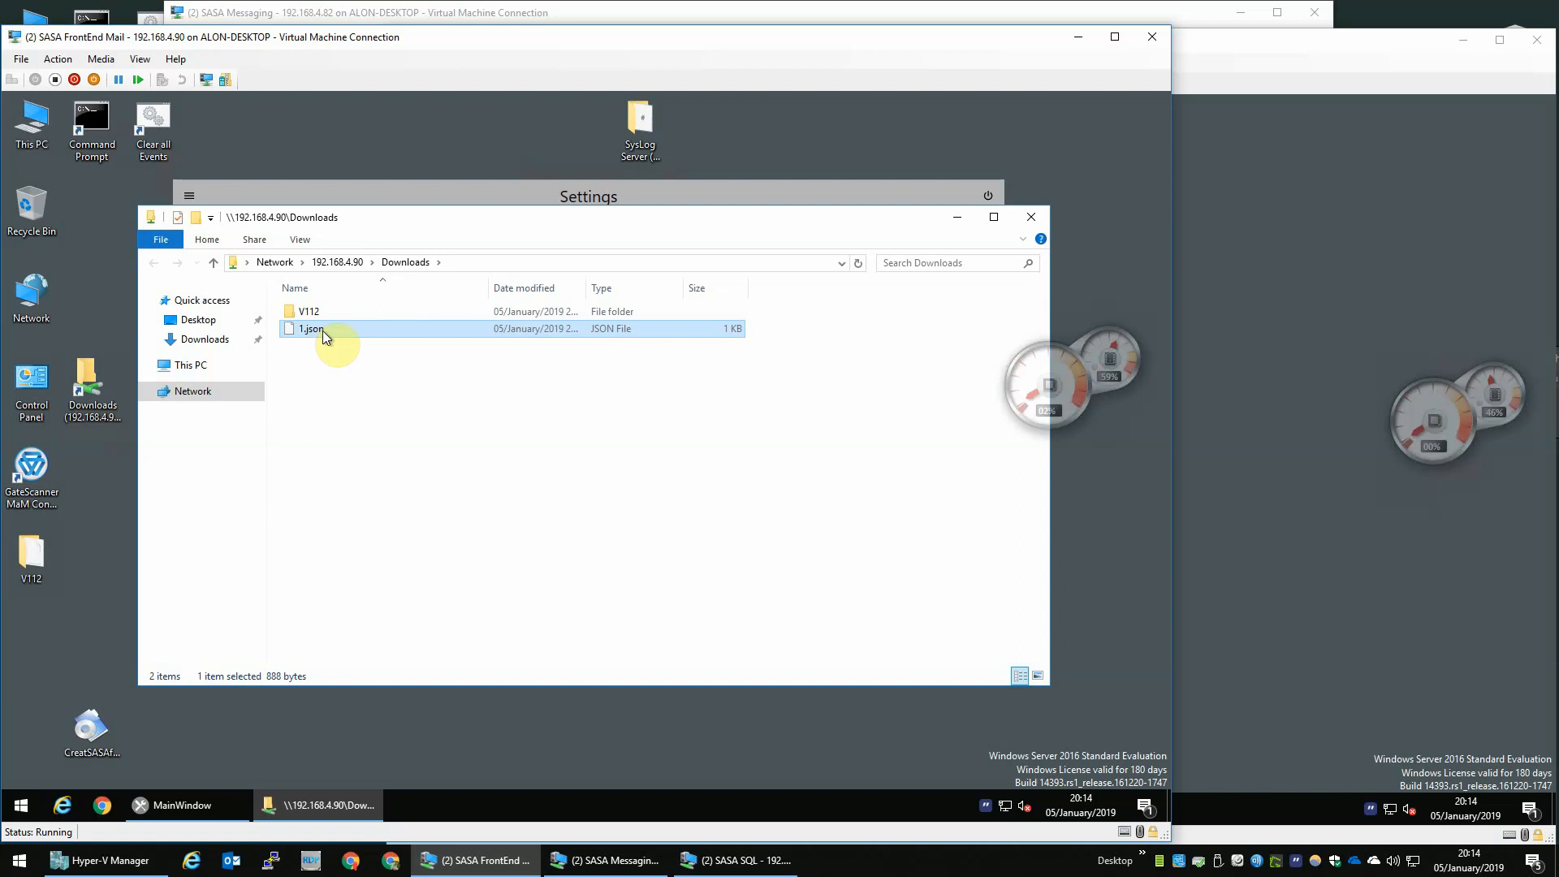
pyautogui.click(1027, 217)
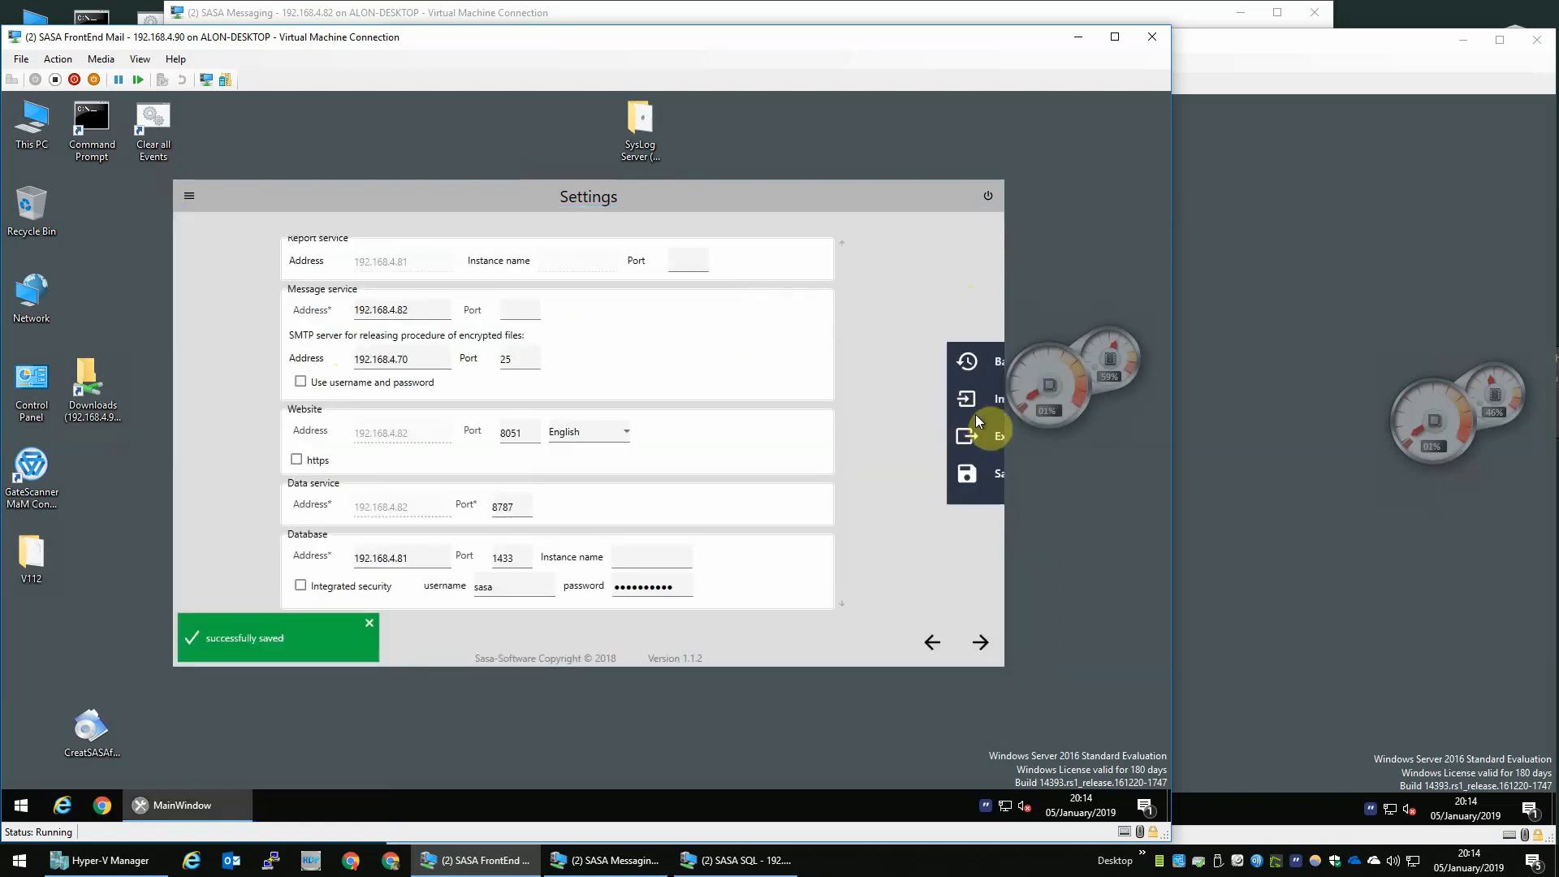
# - Continue past the installation instructions, select the Front end installation component and apply the changes
pyautogui.moveTo(978, 421)
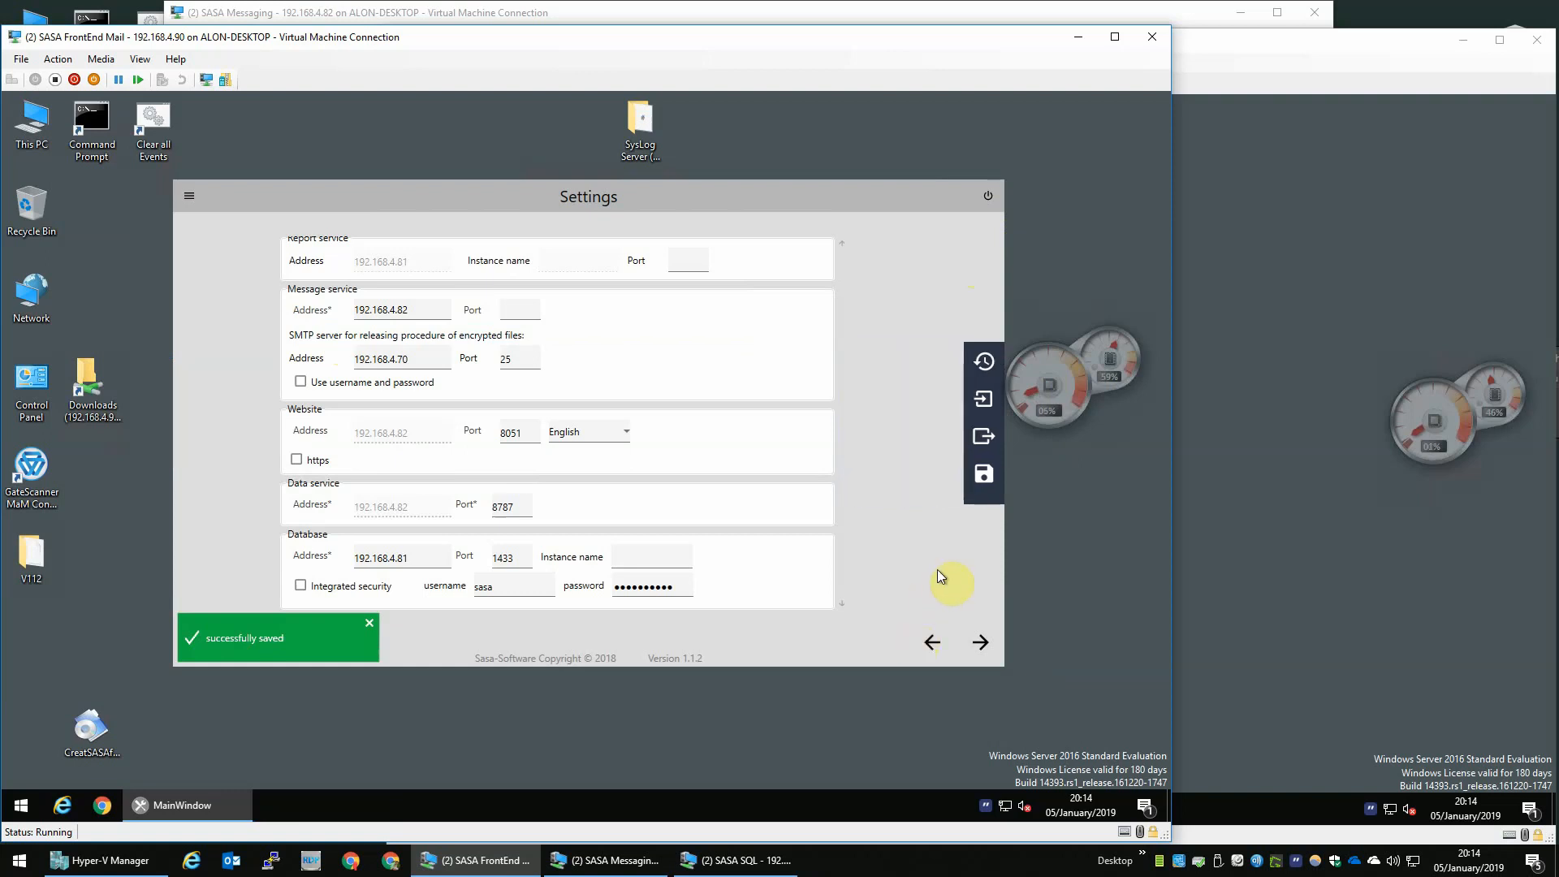
pyautogui.click(979, 639)
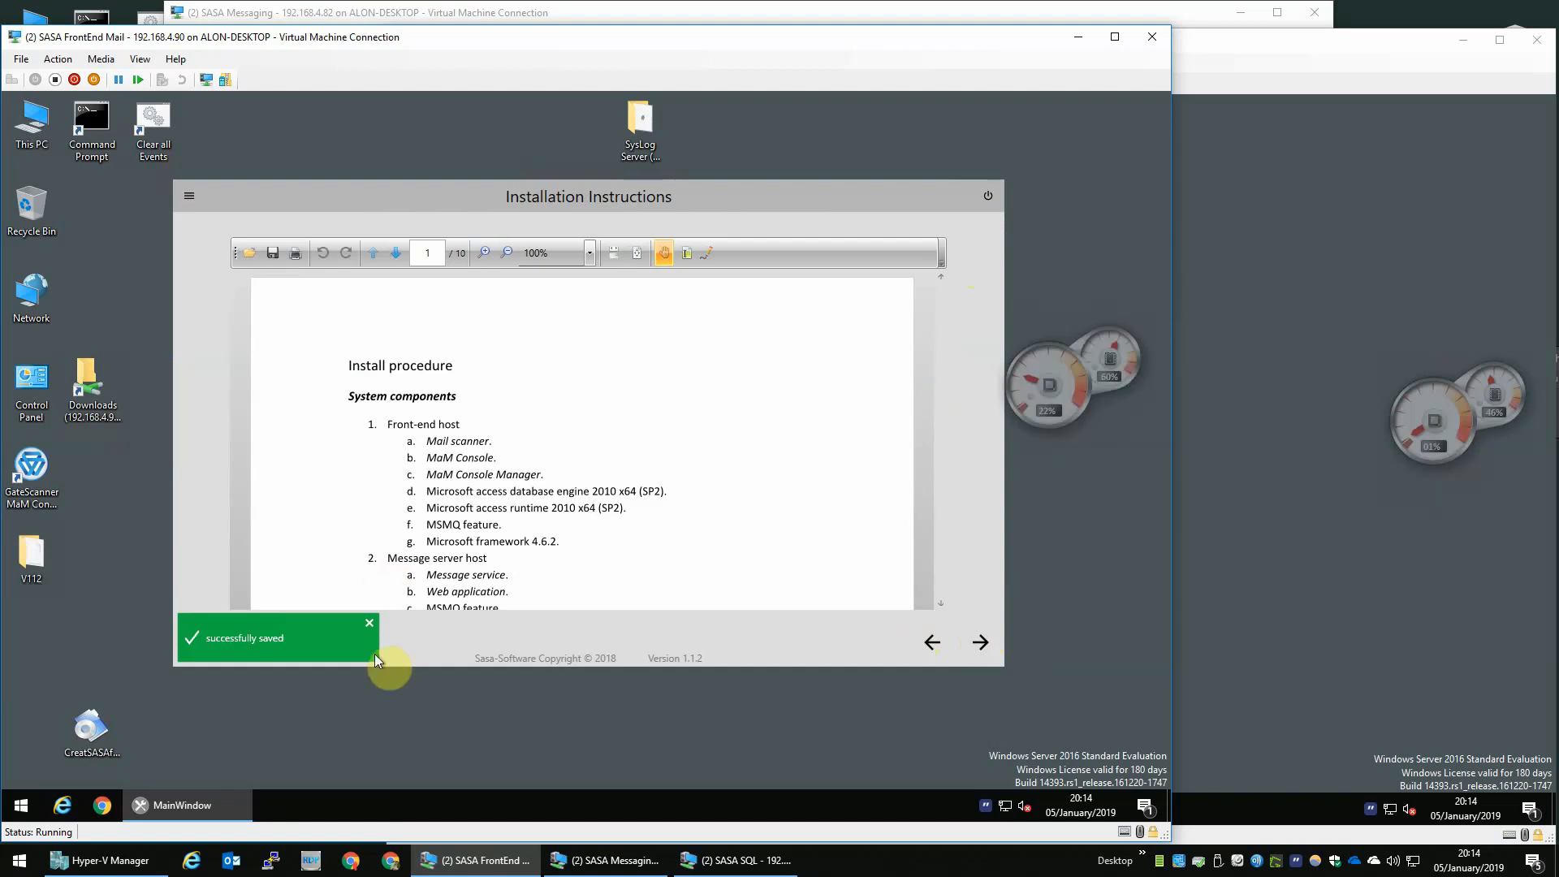
pyautogui.click(979, 642)
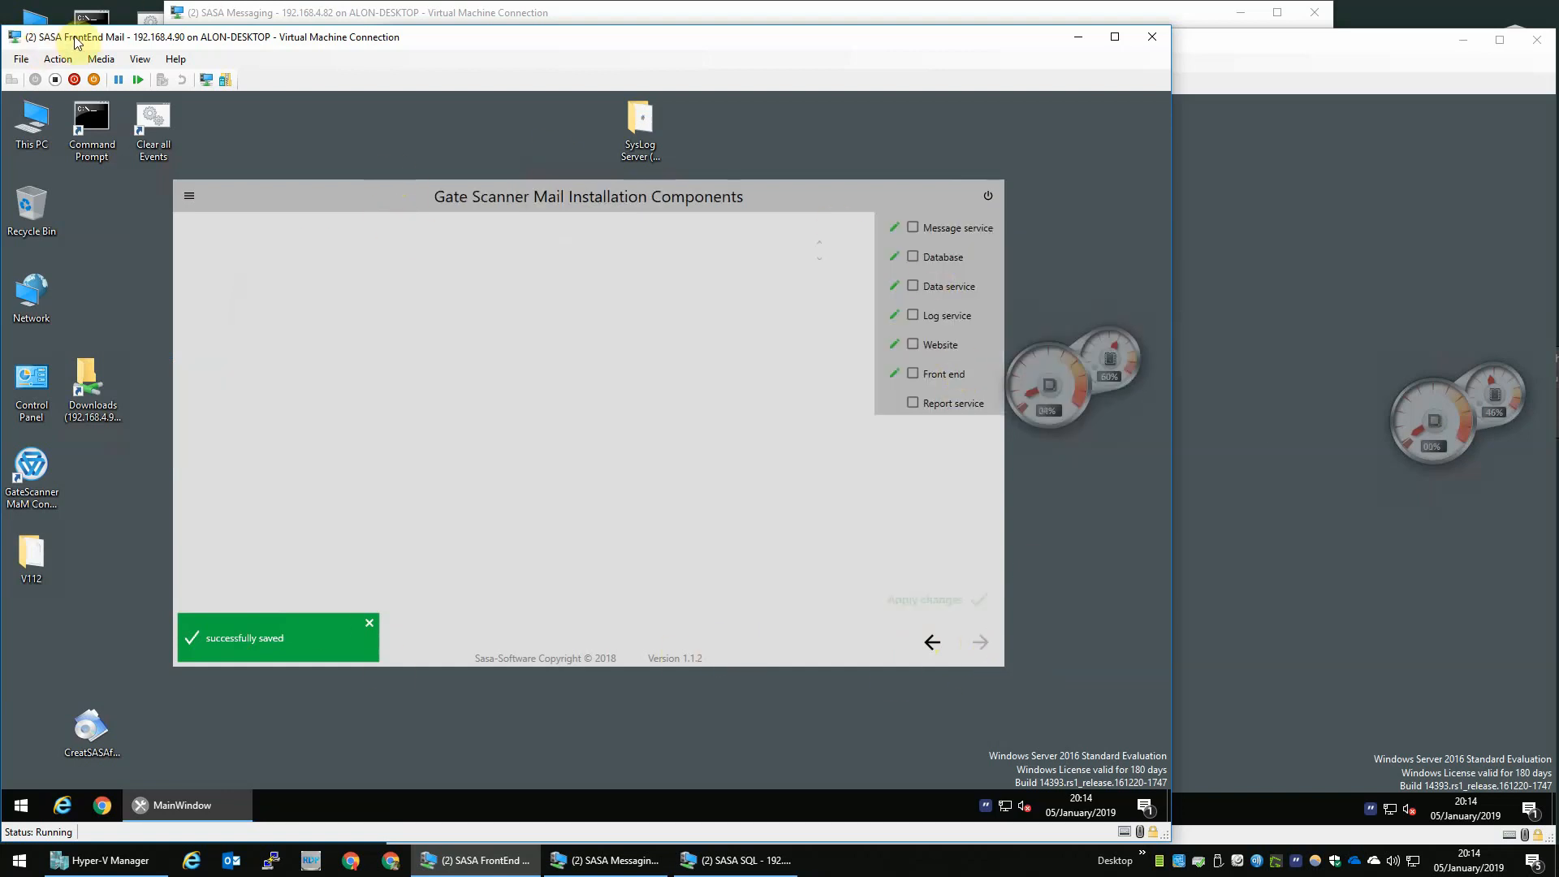
pyautogui.click(913, 371)
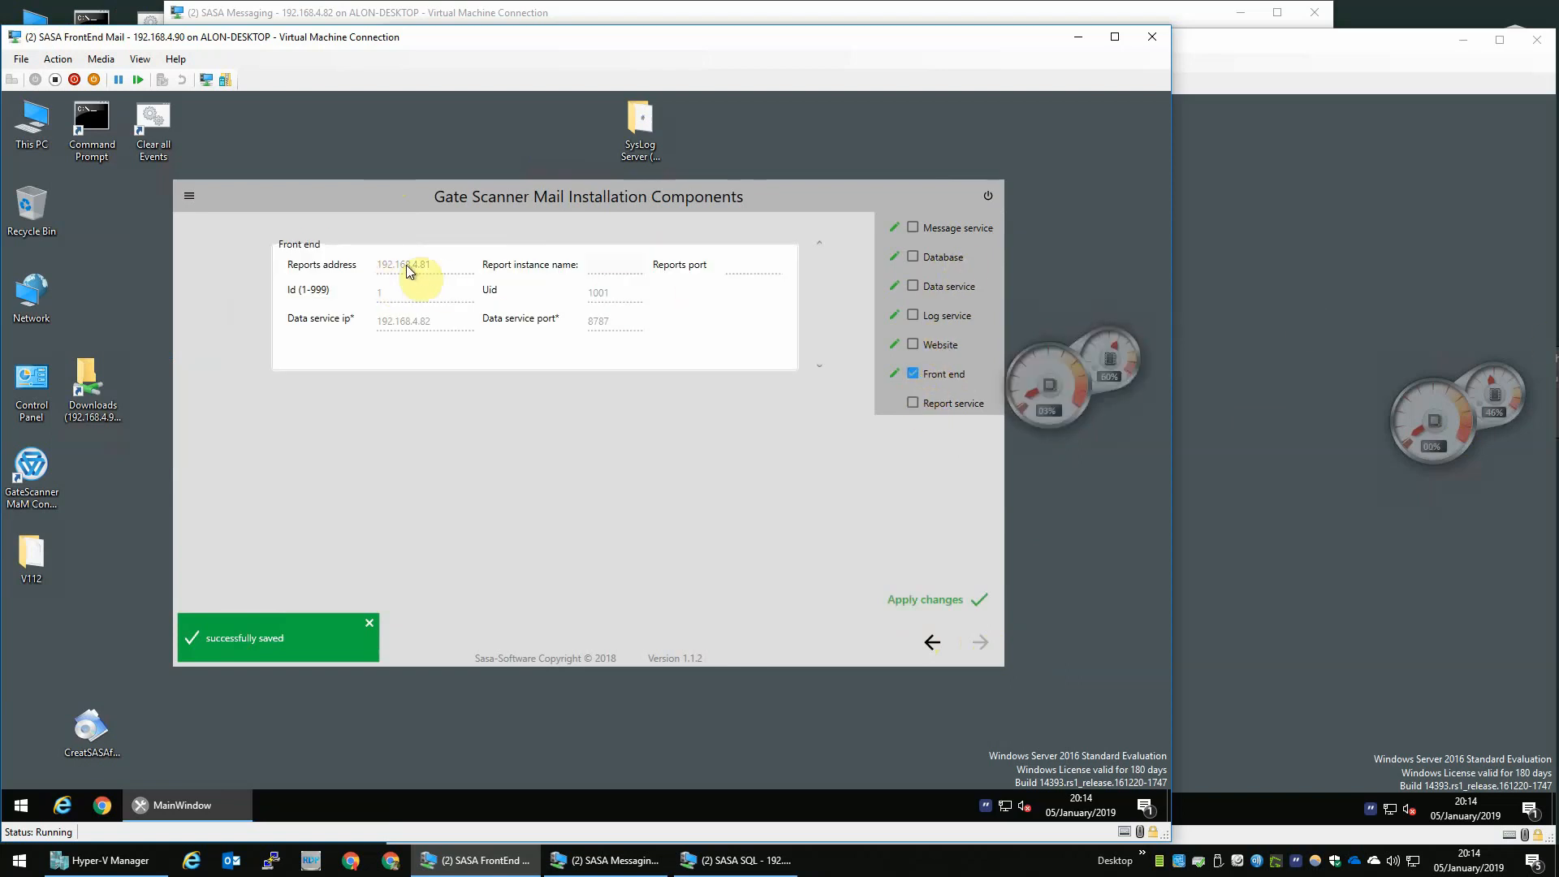
pyautogui.click(960, 603)
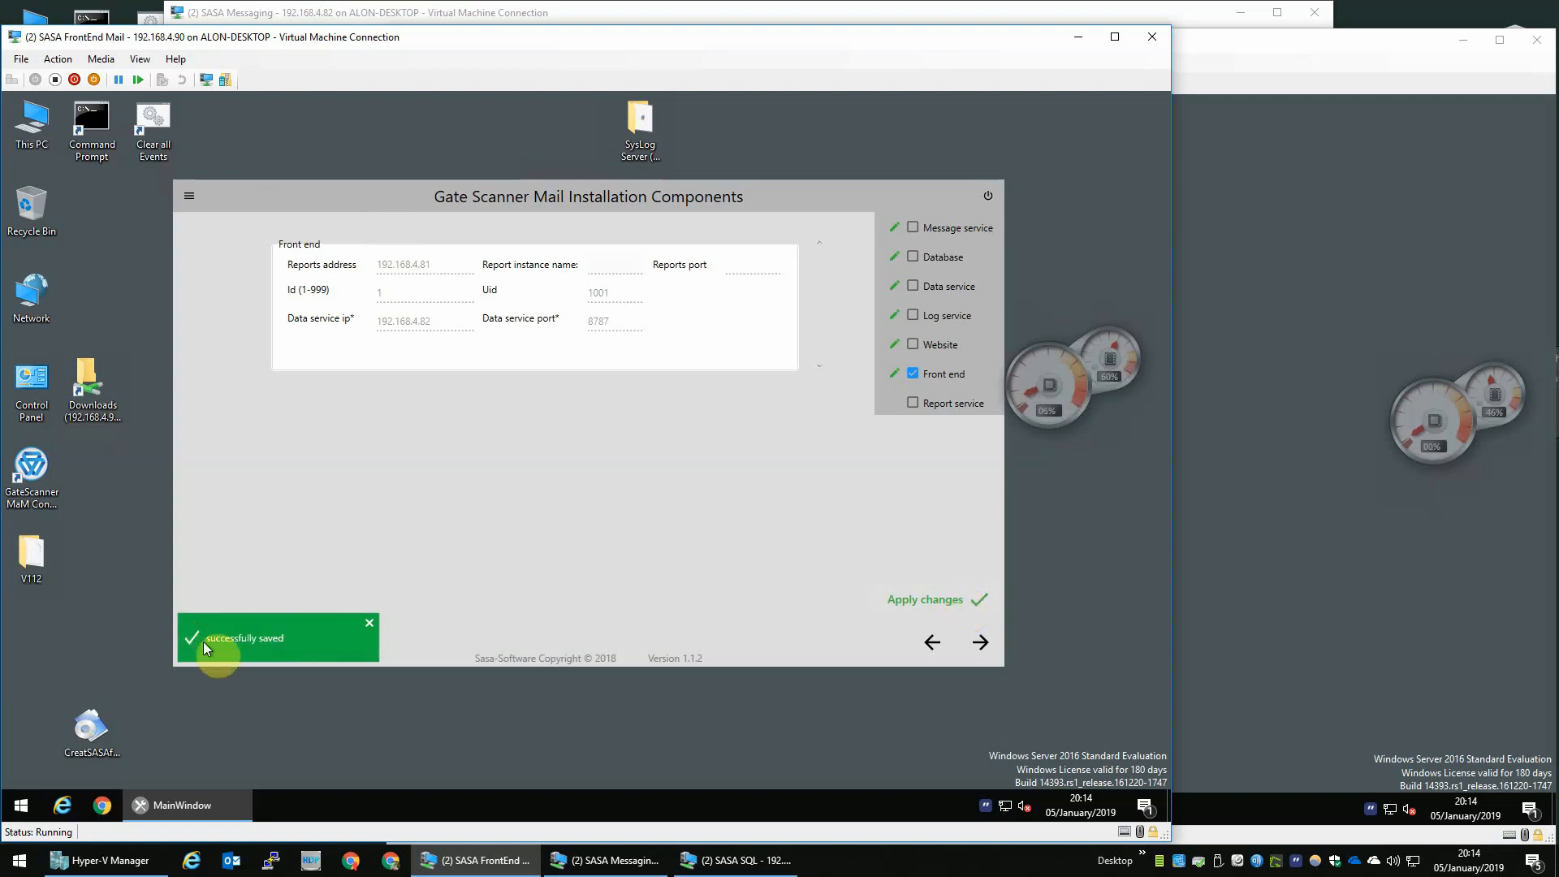
# - Continue to Prerequisites, start installing them, and switch to the SASA Messaging VM window
pyautogui.click(987, 645)
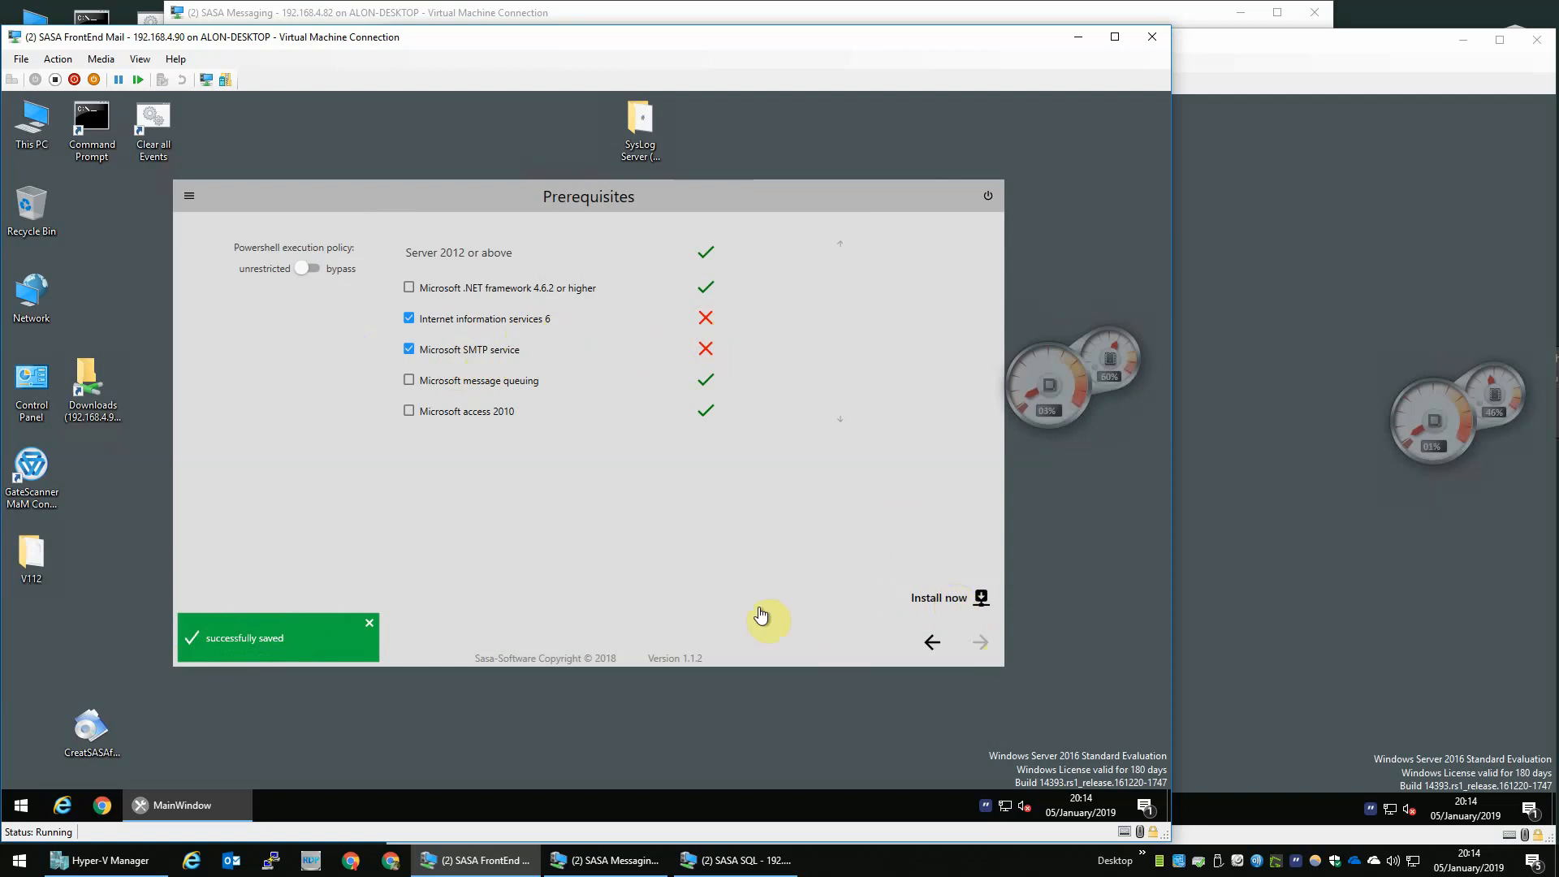
pyautogui.click(371, 623)
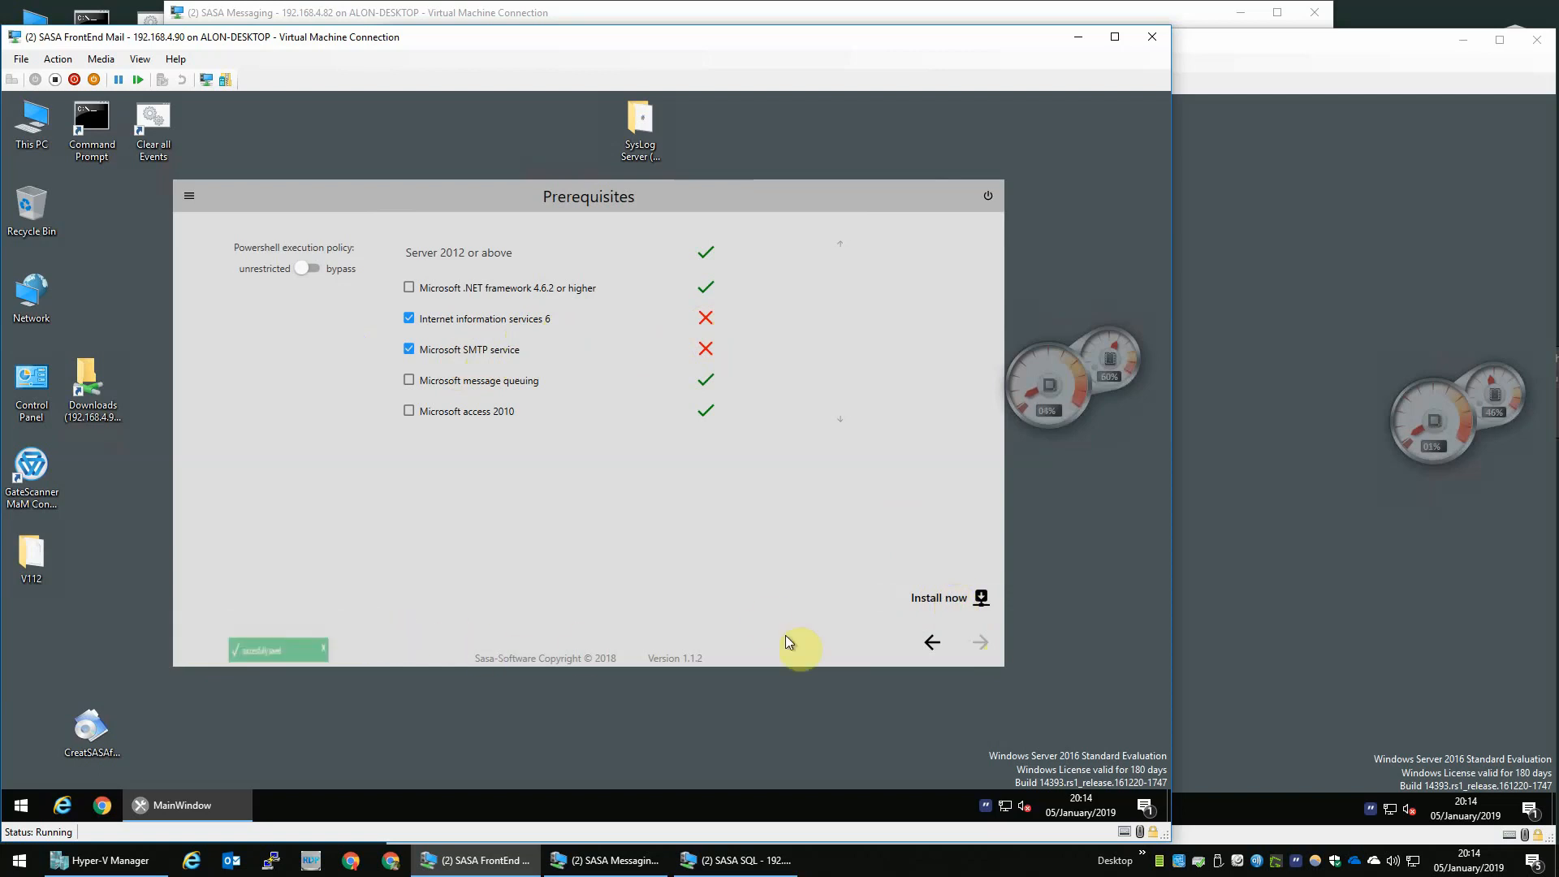
pyautogui.click(946, 598)
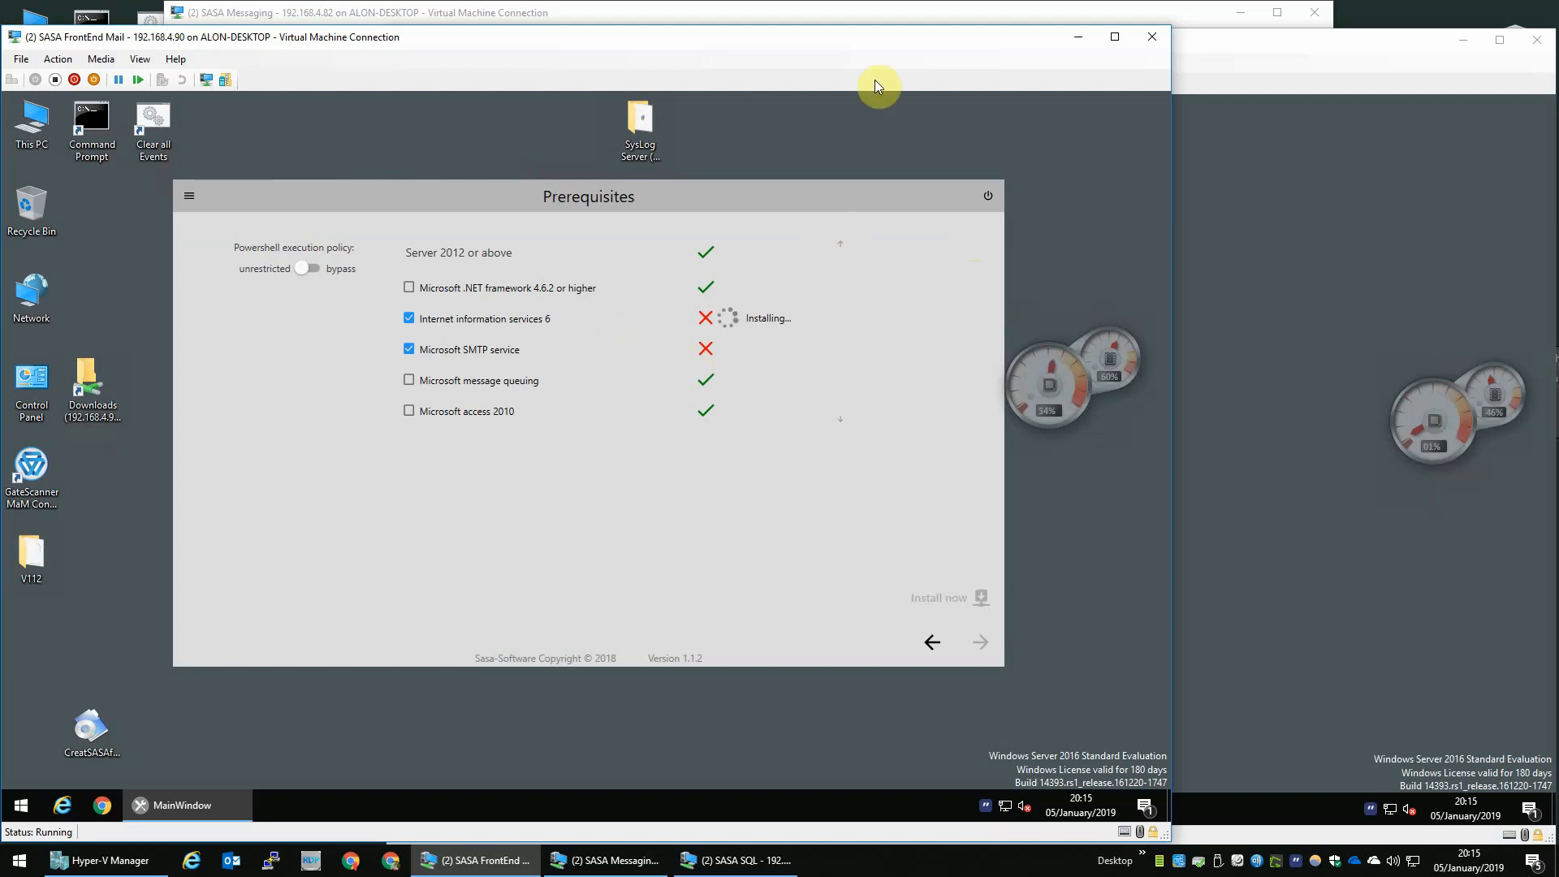
pyautogui.click(1269, 144)
pyautogui.click(496, 19)
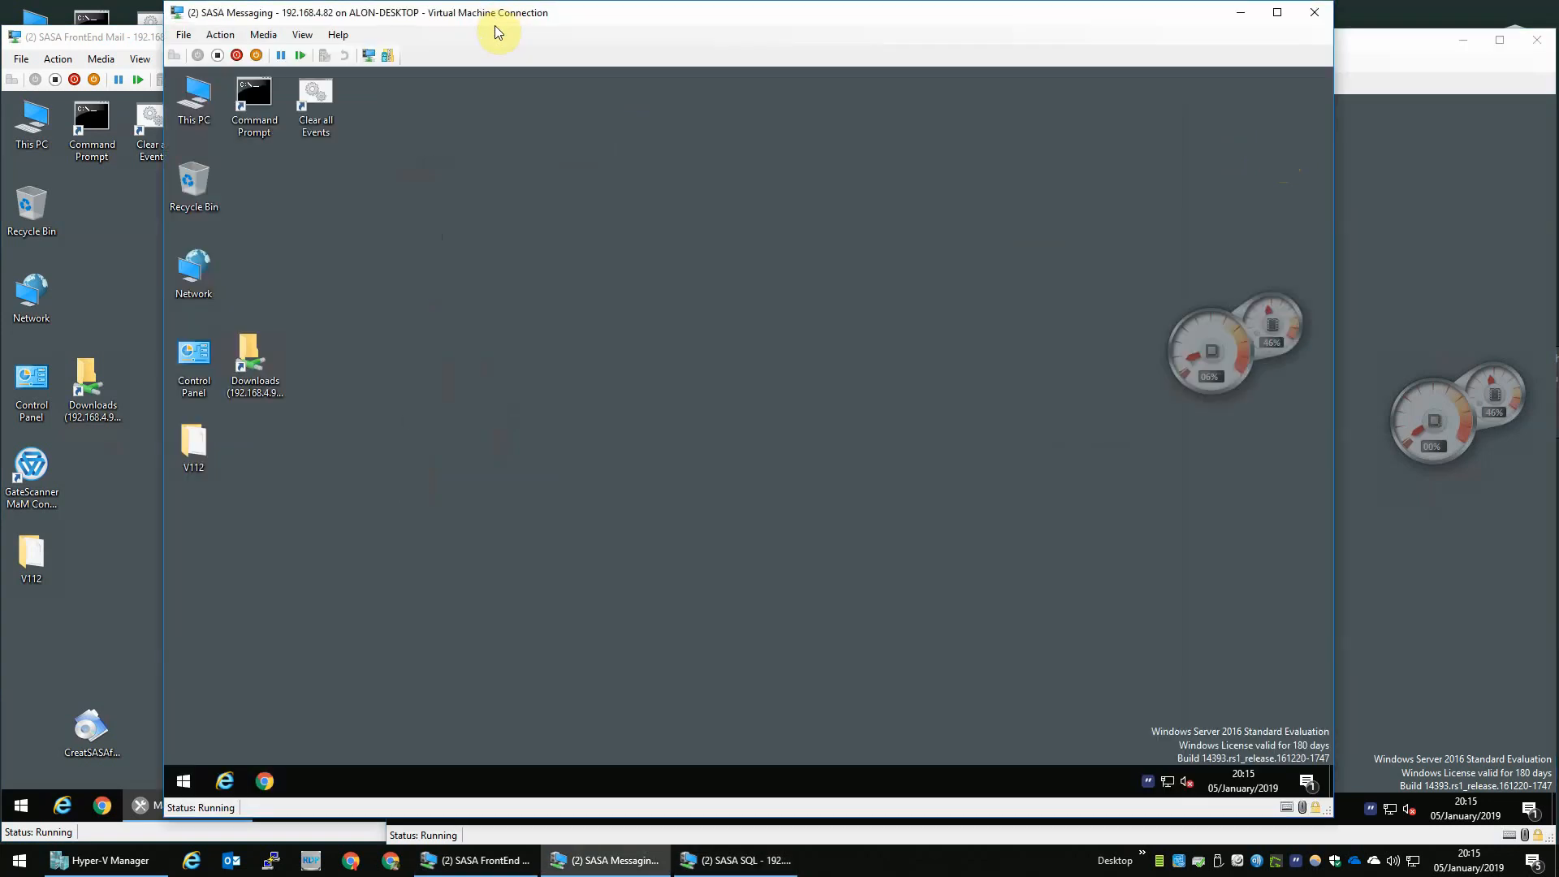
# - Open the V112 bin folder on the Messaging VM and run PreparationToolApp.exe as administrator
pyautogui.doubleClick(208, 444)
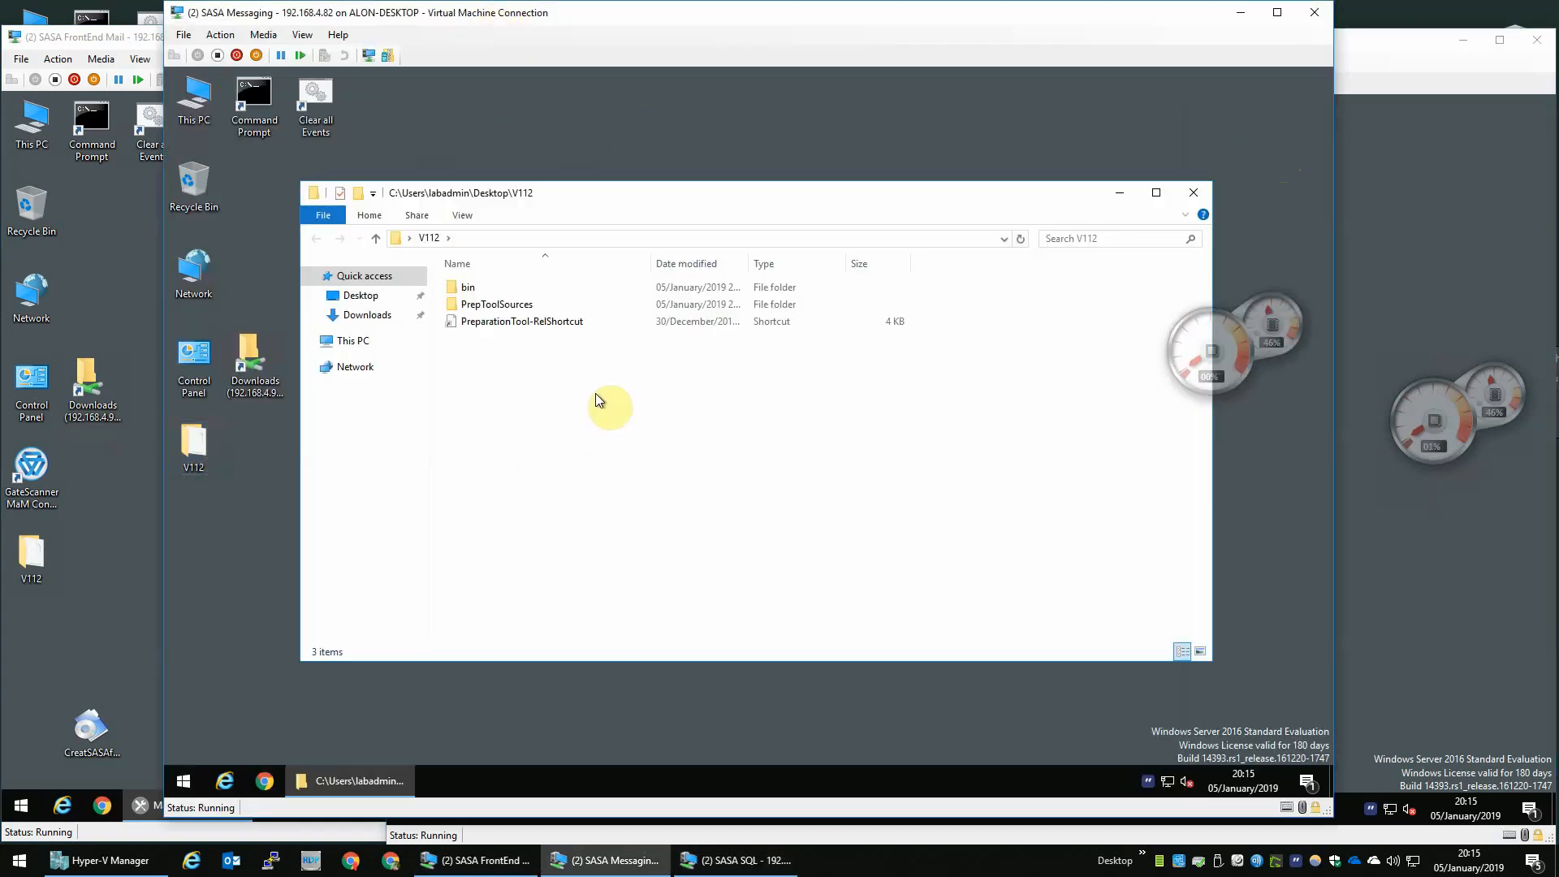
pyautogui.click(475, 294)
pyautogui.doubleClick(476, 294)
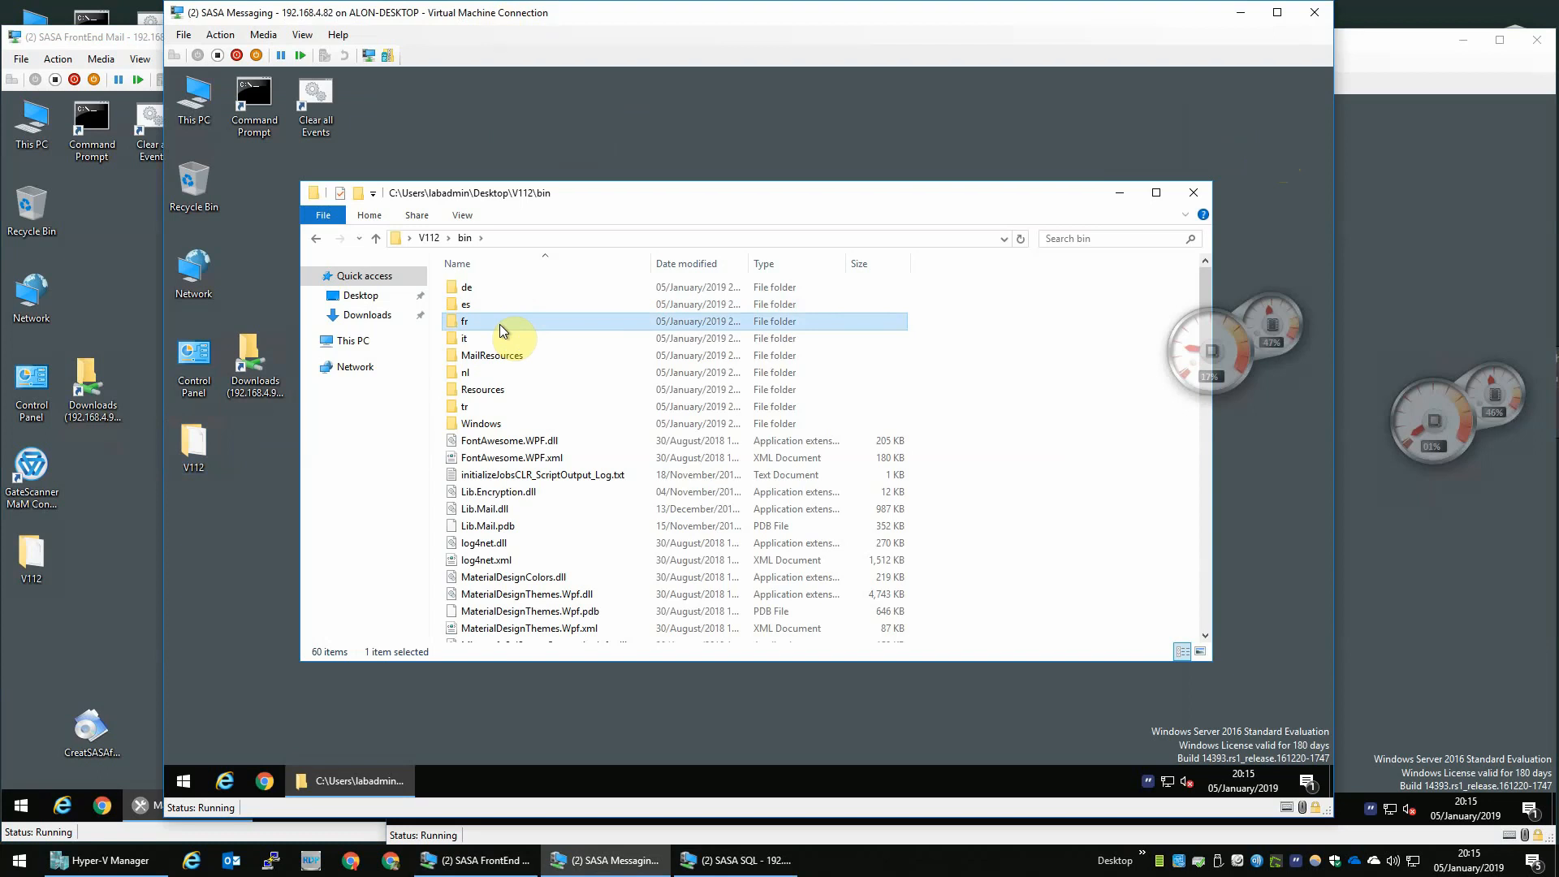
pyautogui.press('p')
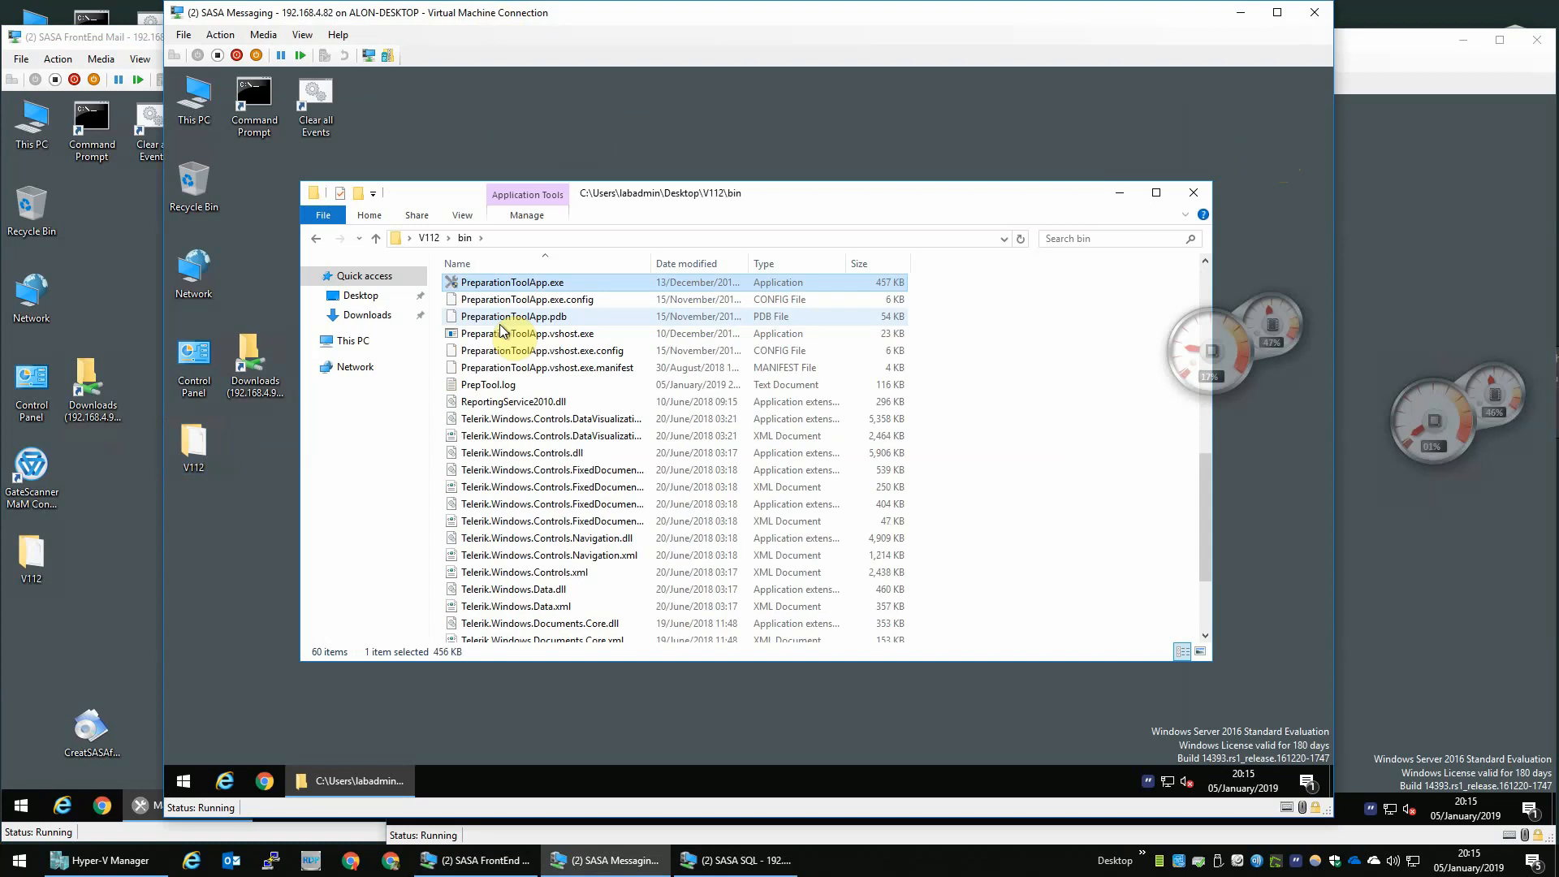
pyautogui.rightClick(525, 281)
pyautogui.click(604, 310)
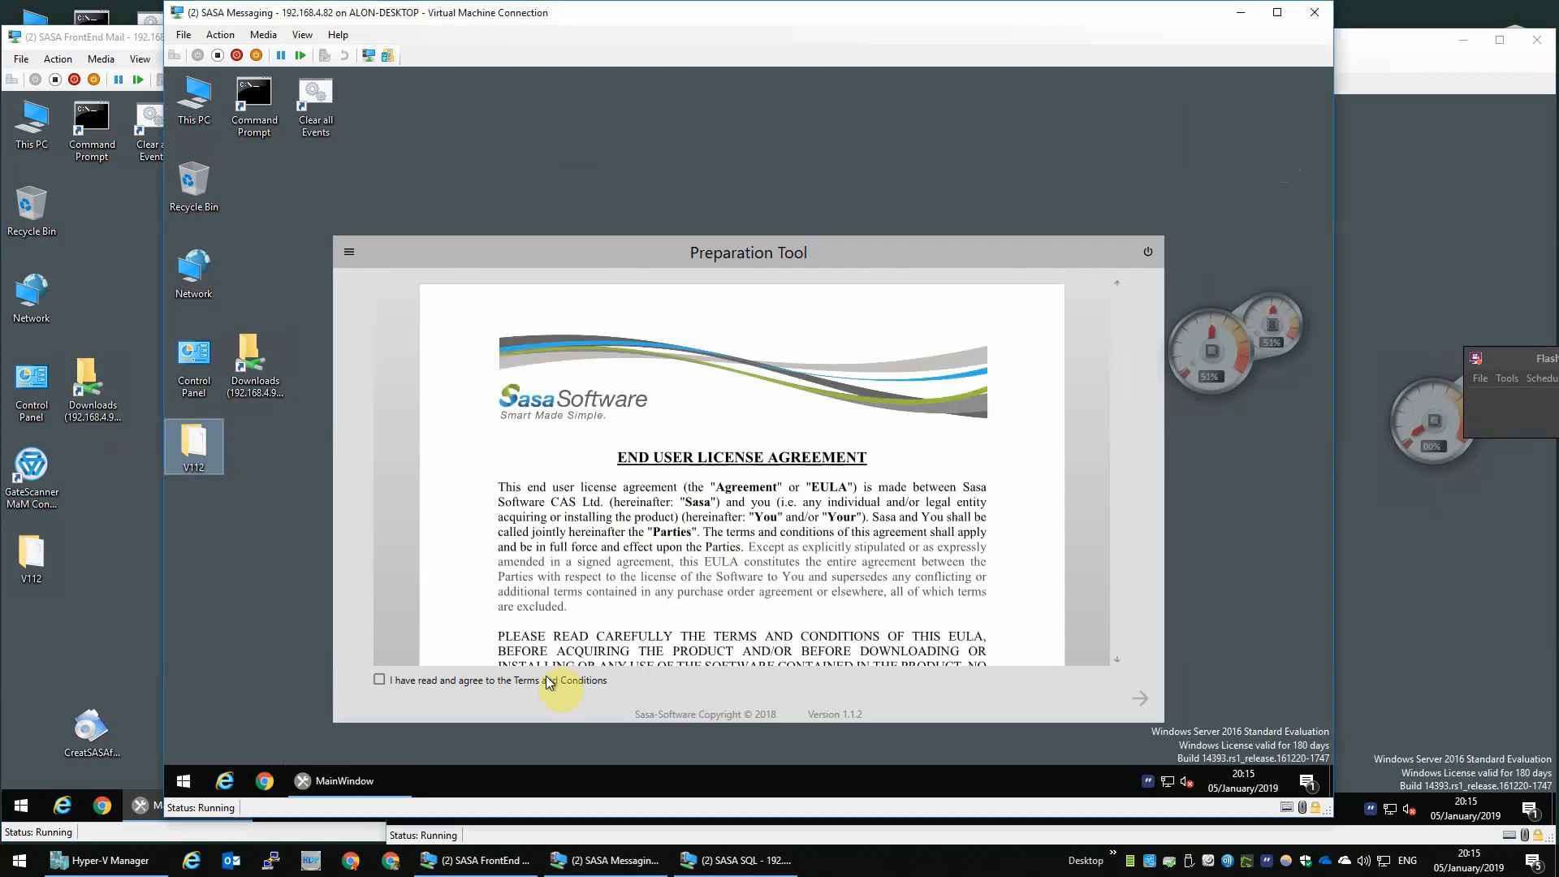
# - Accept the license terms, continue, and select the product in the Preparation Tool
pyautogui.click(577, 681)
pyautogui.click(1139, 708)
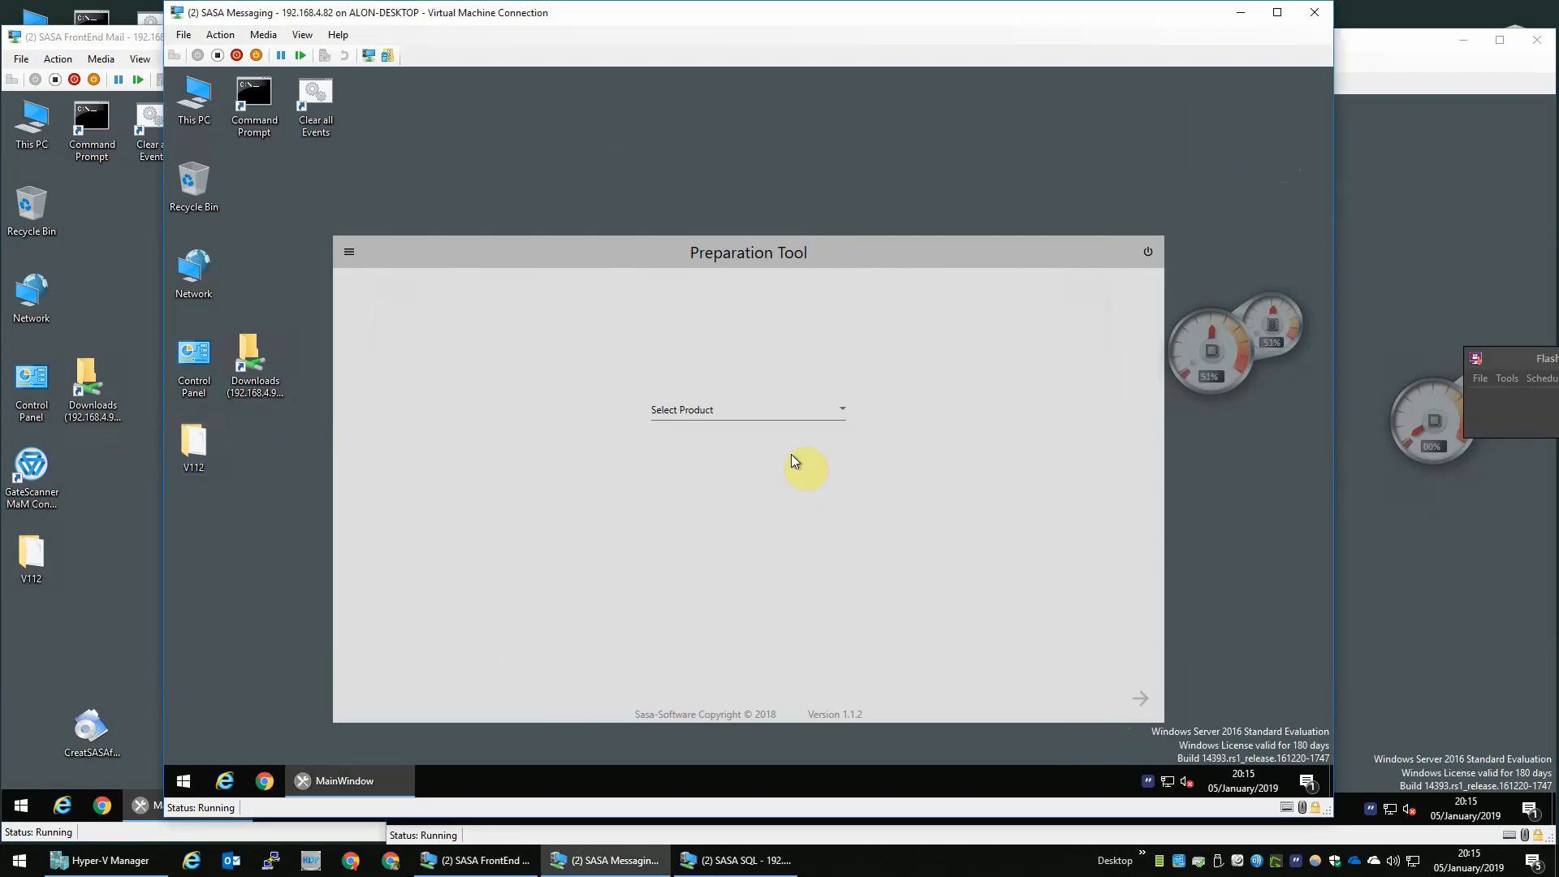
pyautogui.click(739, 415)
pyautogui.click(686, 443)
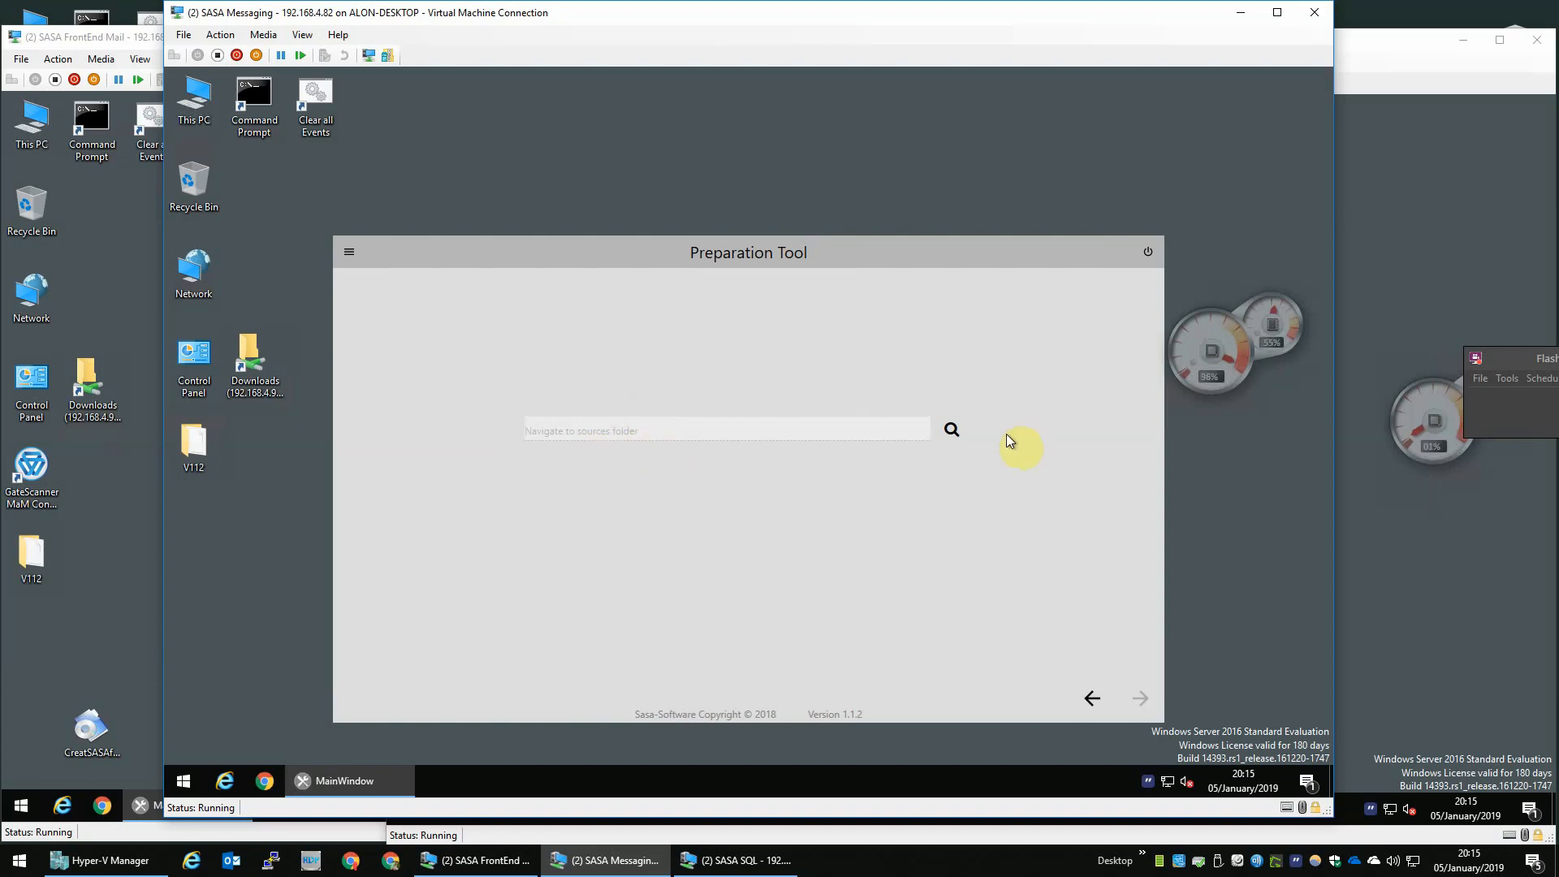
# - Set the sources folder to V112\PrepToolSources on the Desktop and select version 204.003
pyautogui.click(961, 431)
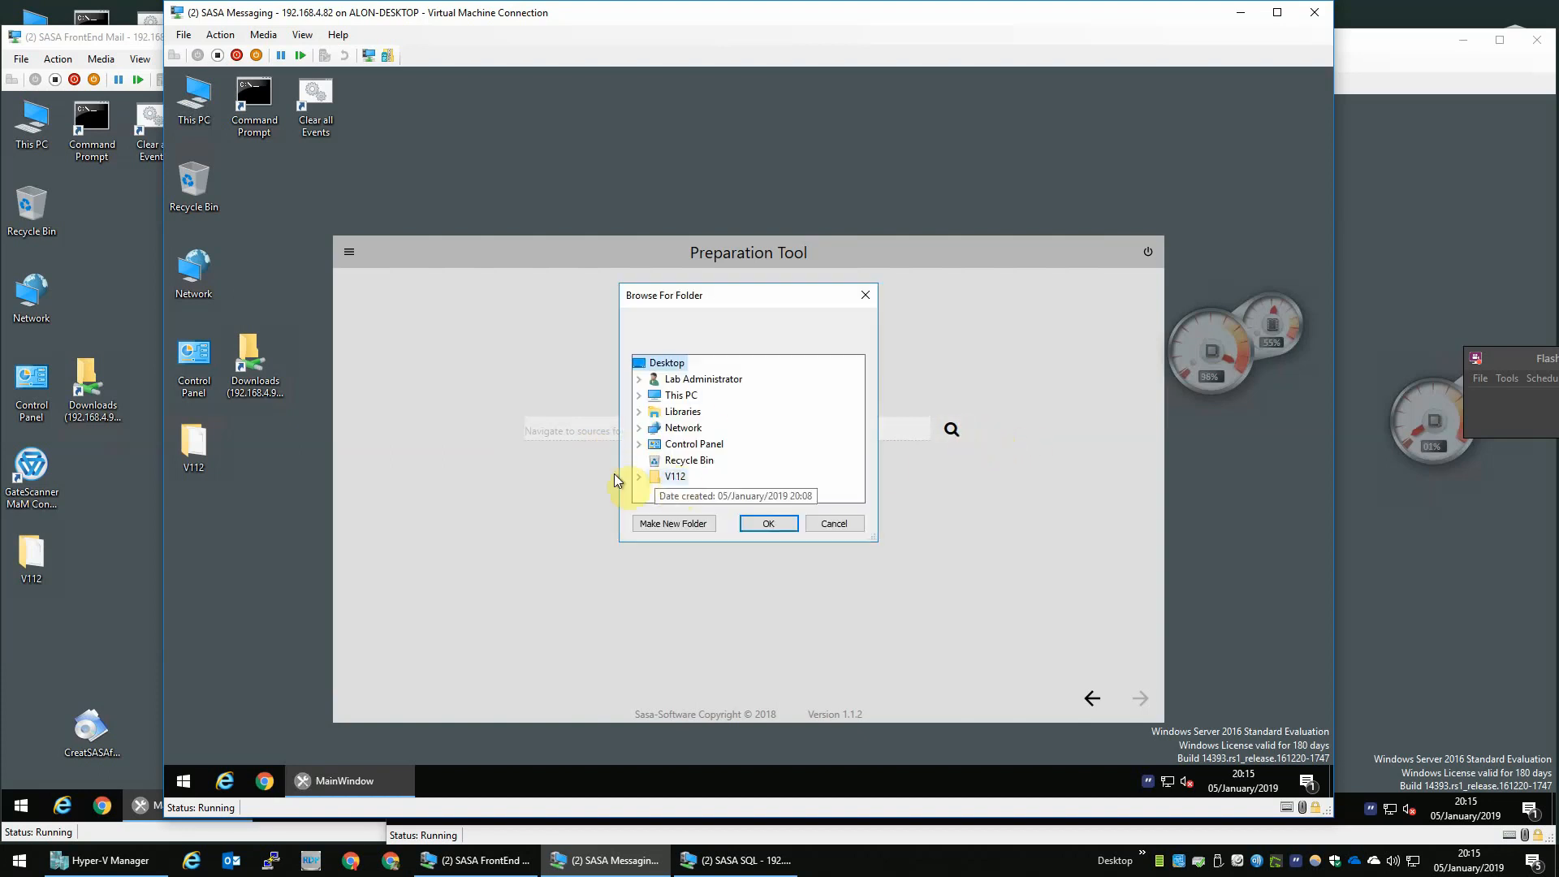
pyautogui.click(642, 477)
pyautogui.click(714, 493)
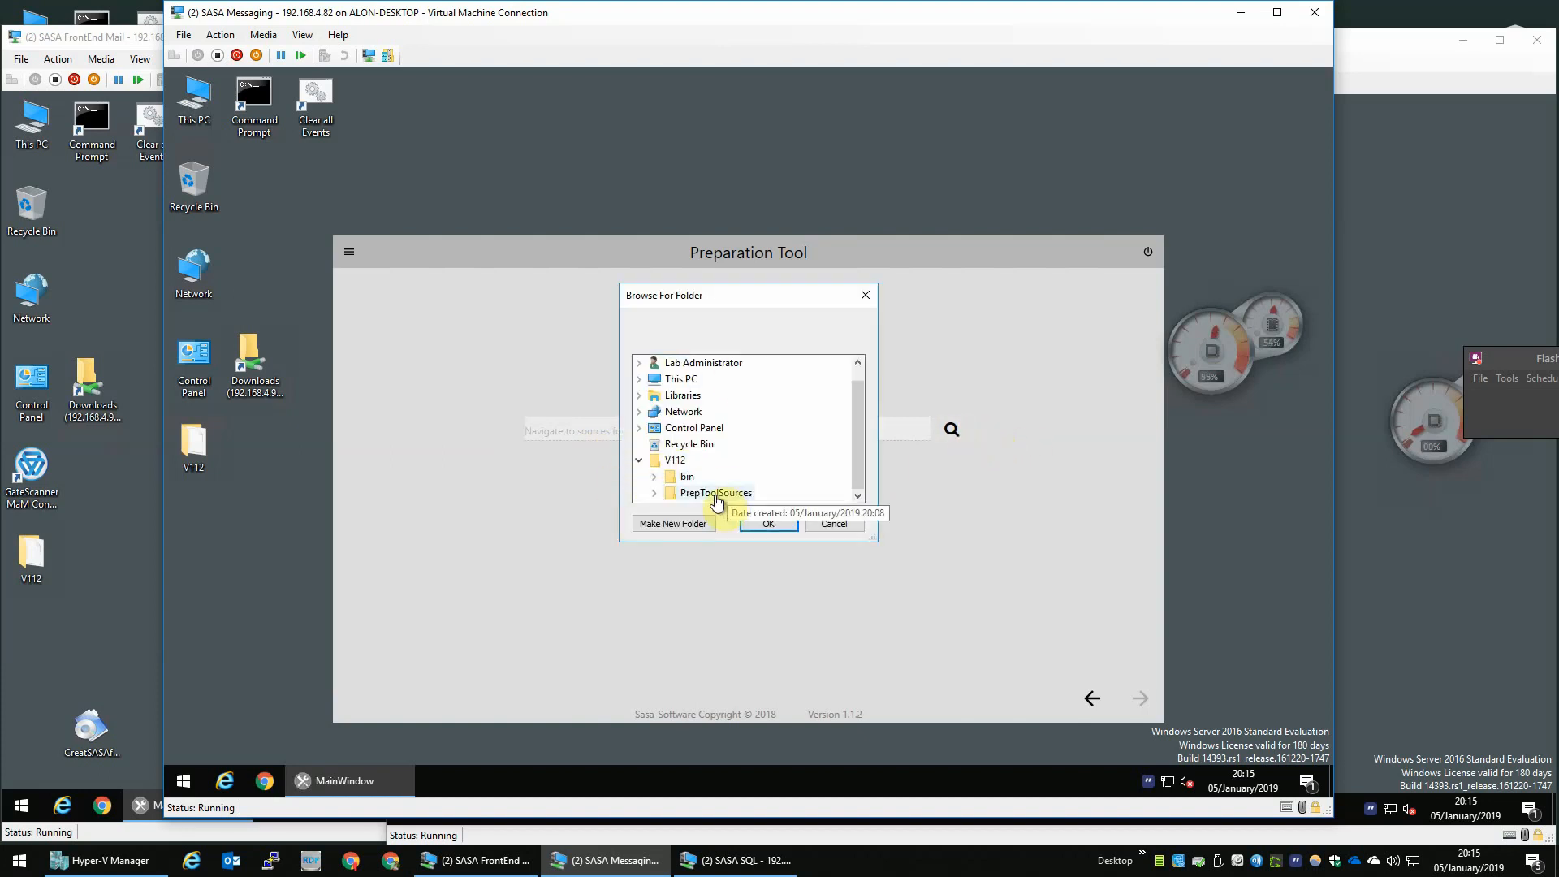
pyautogui.click(749, 523)
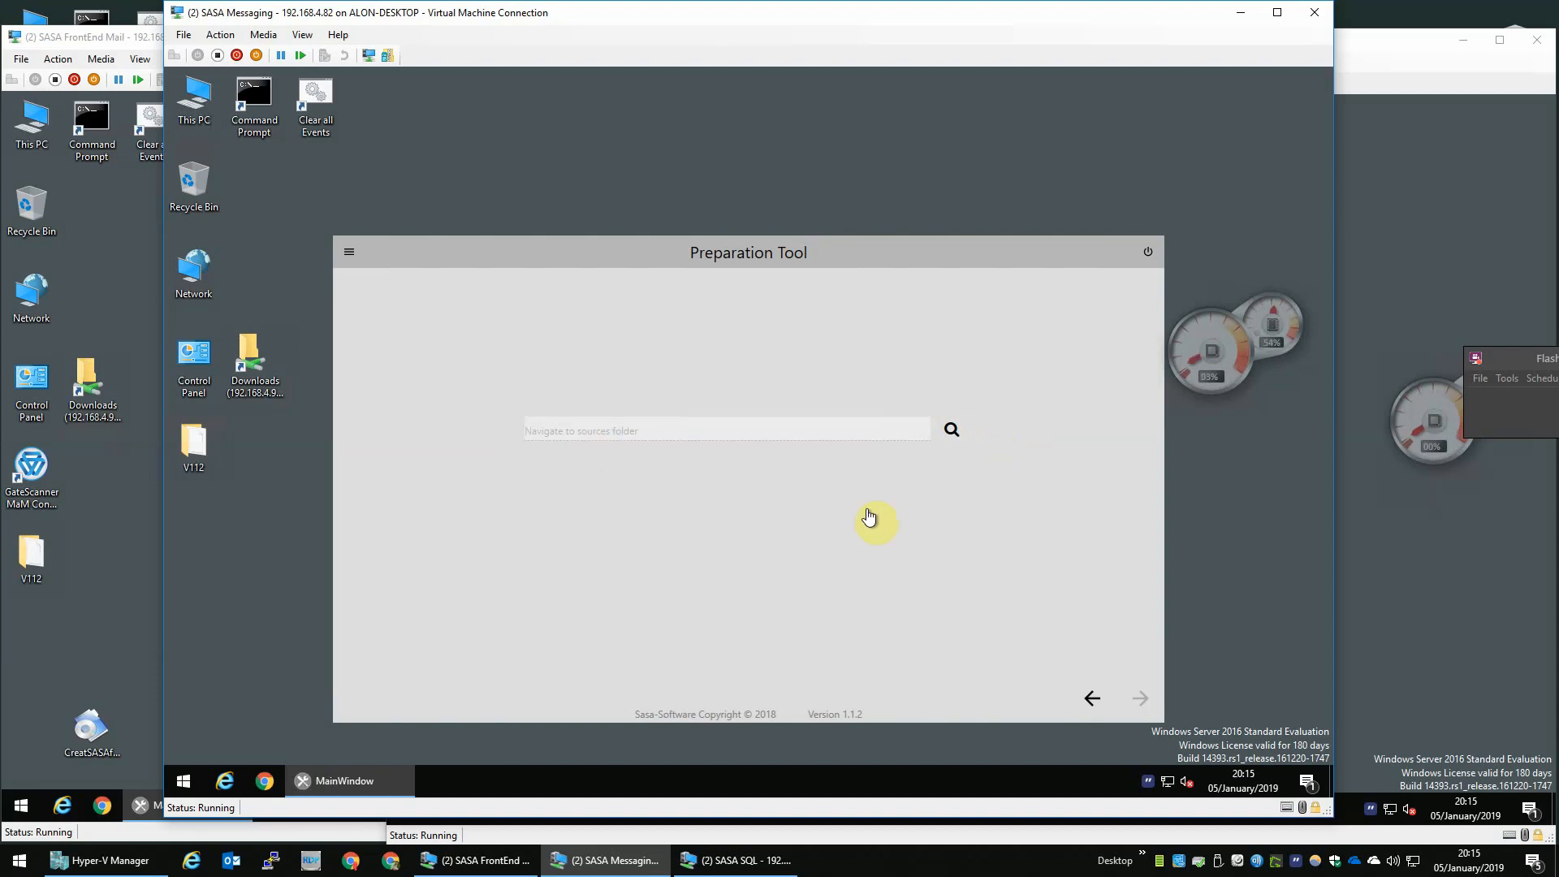
pyautogui.click(783, 479)
pyautogui.click(715, 497)
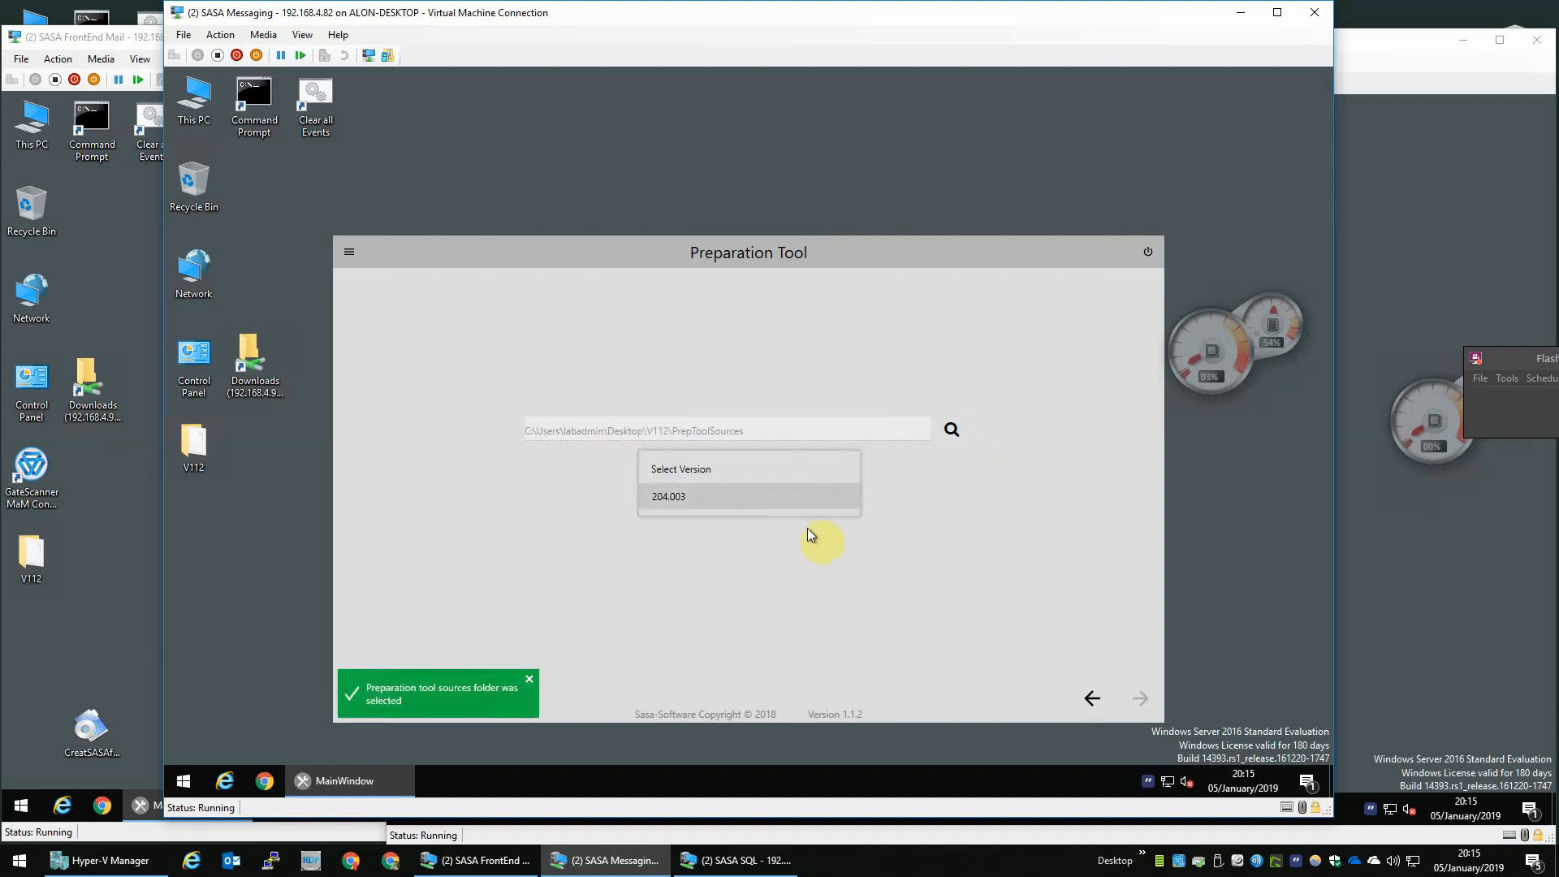
# - Continue to Topology, choose Consolidate-external DB, and continue to Settings
pyautogui.click(1140, 697)
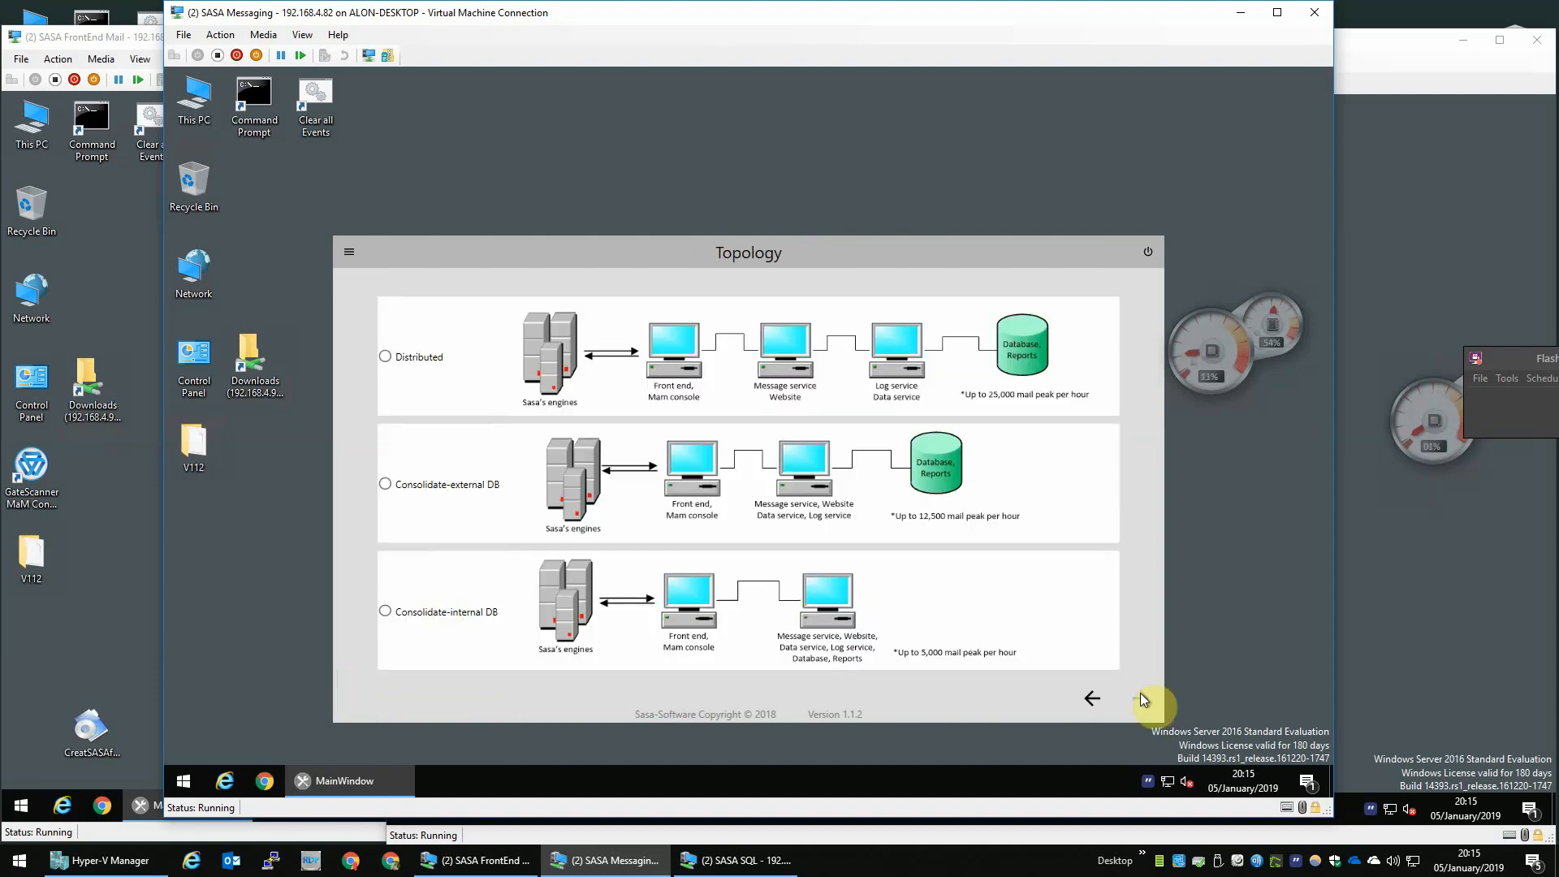
pyautogui.click(423, 486)
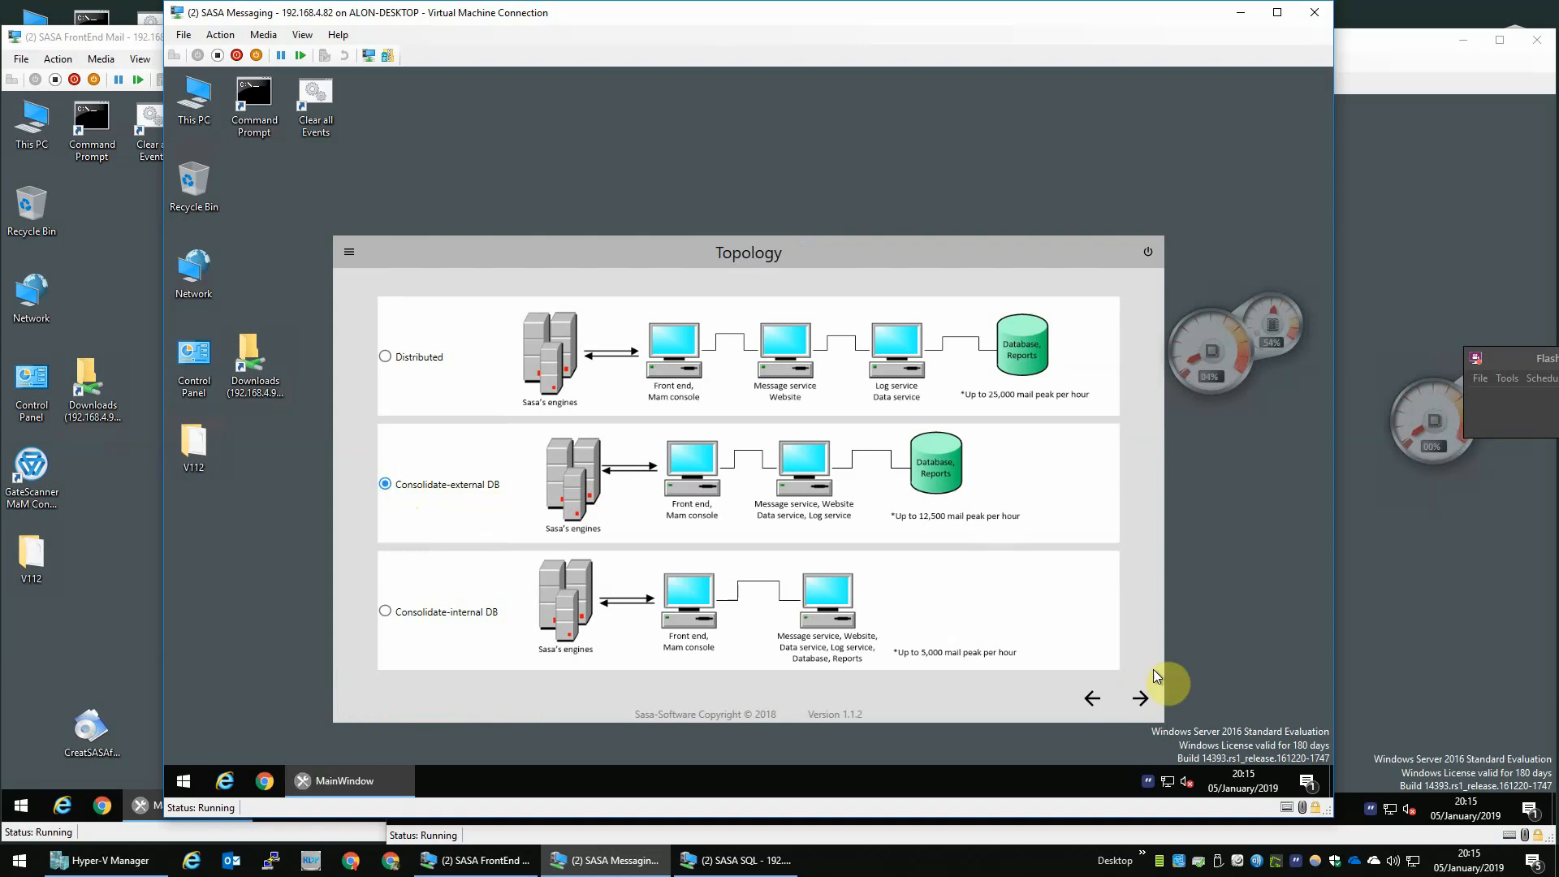
pyautogui.click(1140, 698)
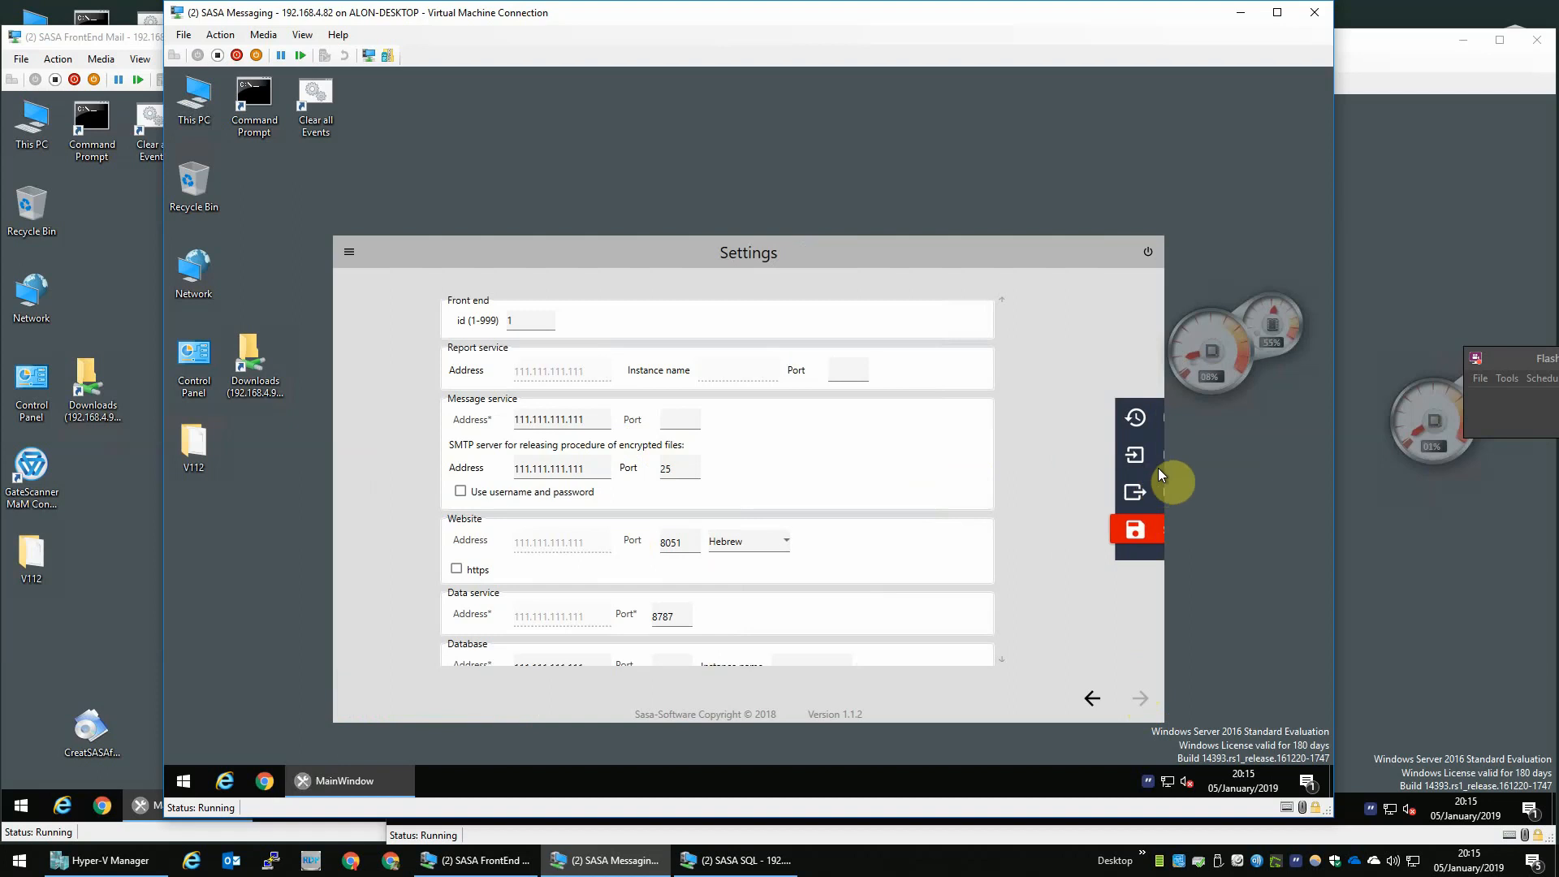
# - Import the saved settings file from the Downloads (192.168.4.90) share
pyautogui.moveTo(1161, 465)
pyautogui.click(1047, 451)
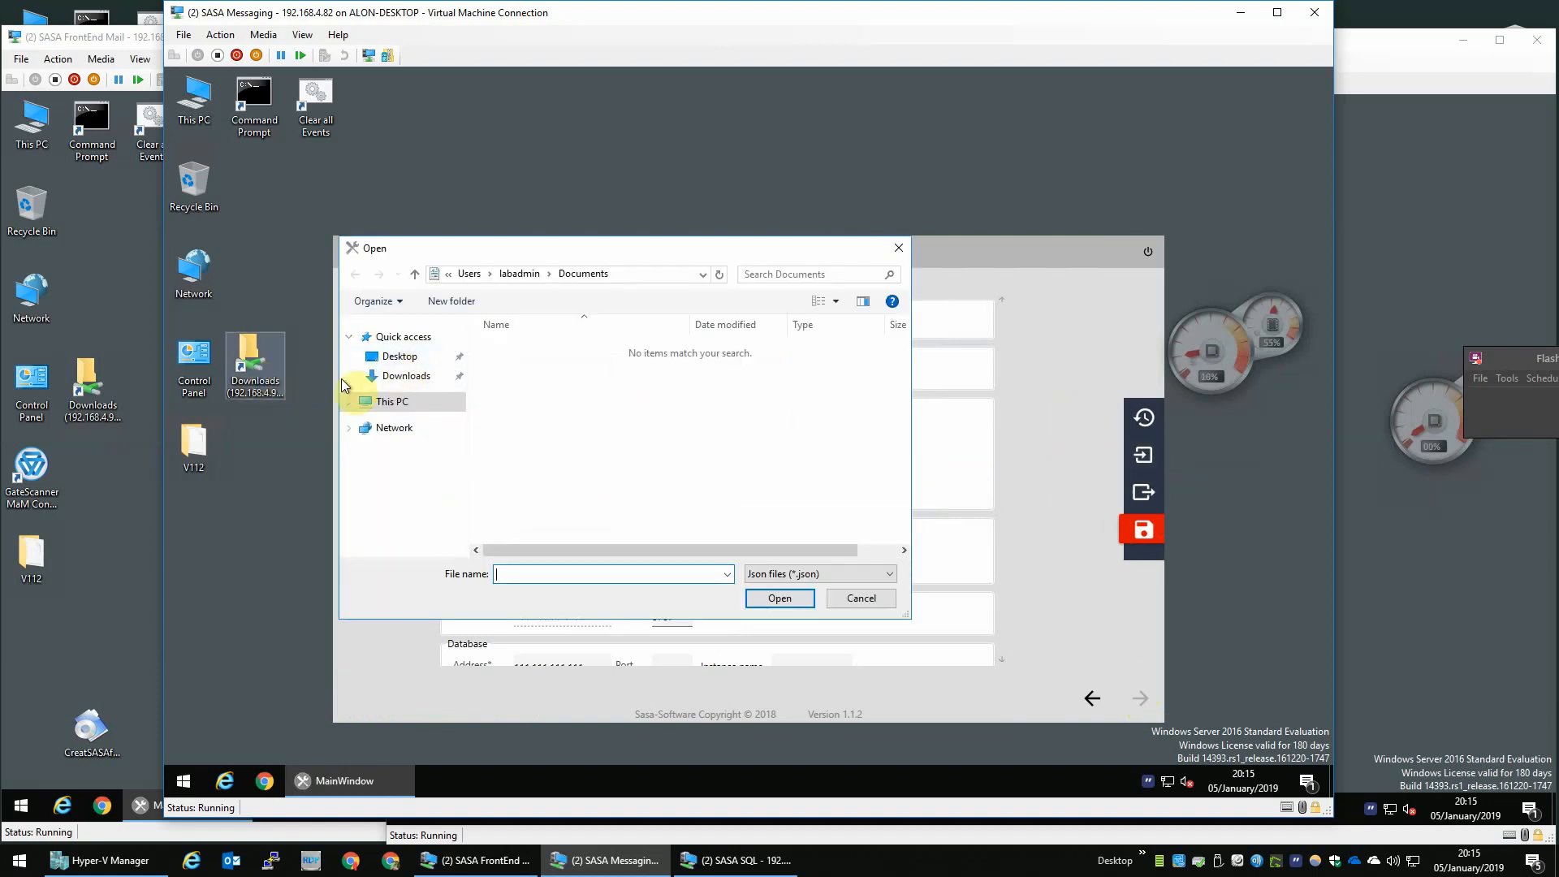
pyautogui.click(423, 357)
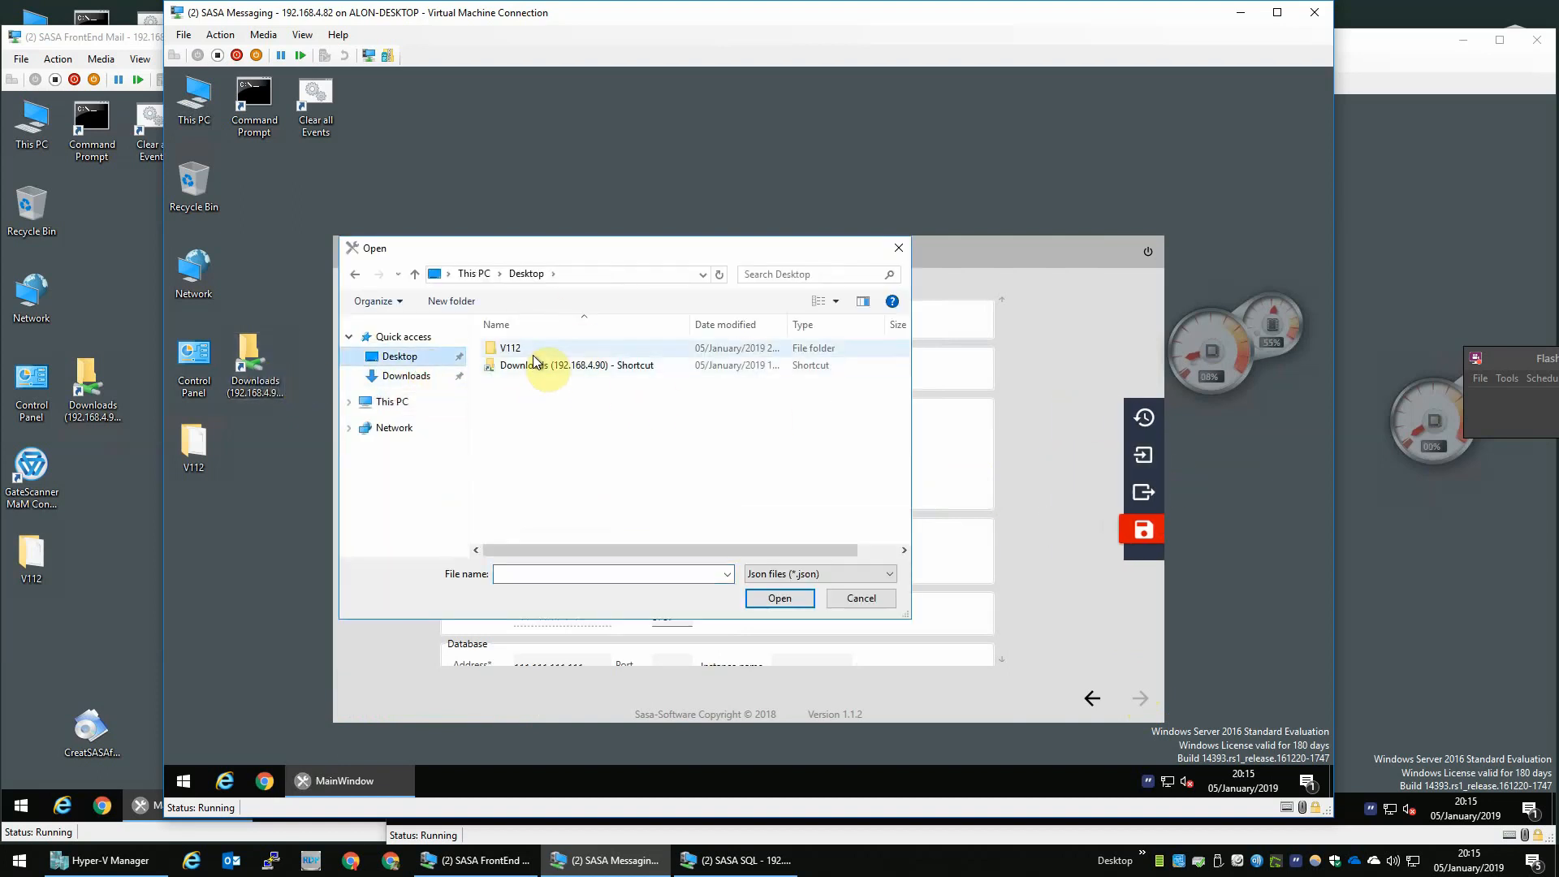
pyautogui.doubleClick(533, 369)
pyautogui.doubleClick(524, 367)
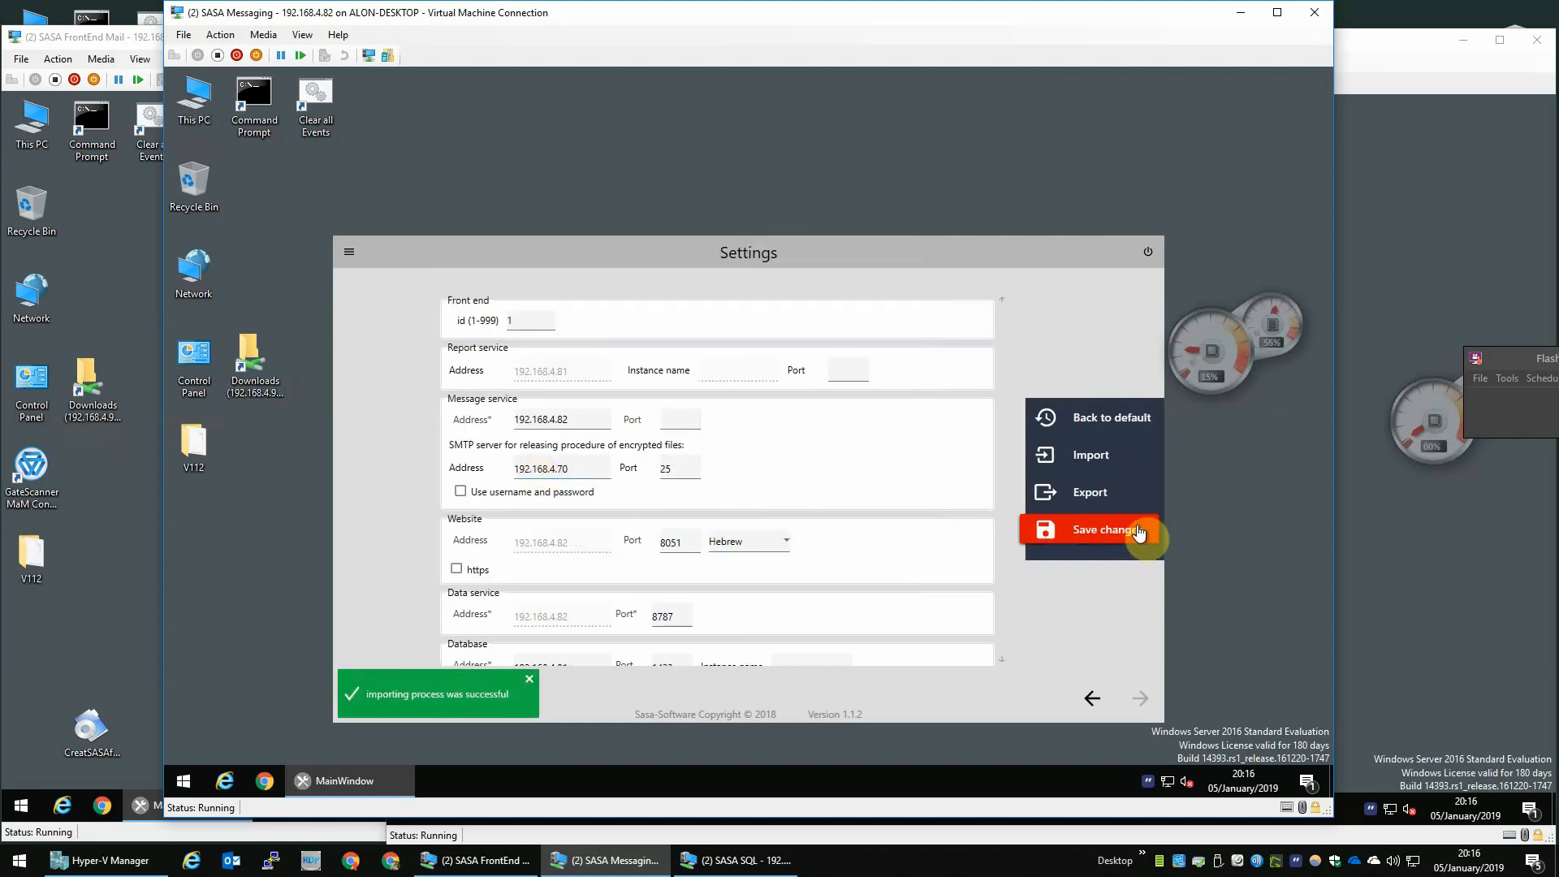
# - Save the imported settings and continue past the installation instructions
pyautogui.click(1092, 529)
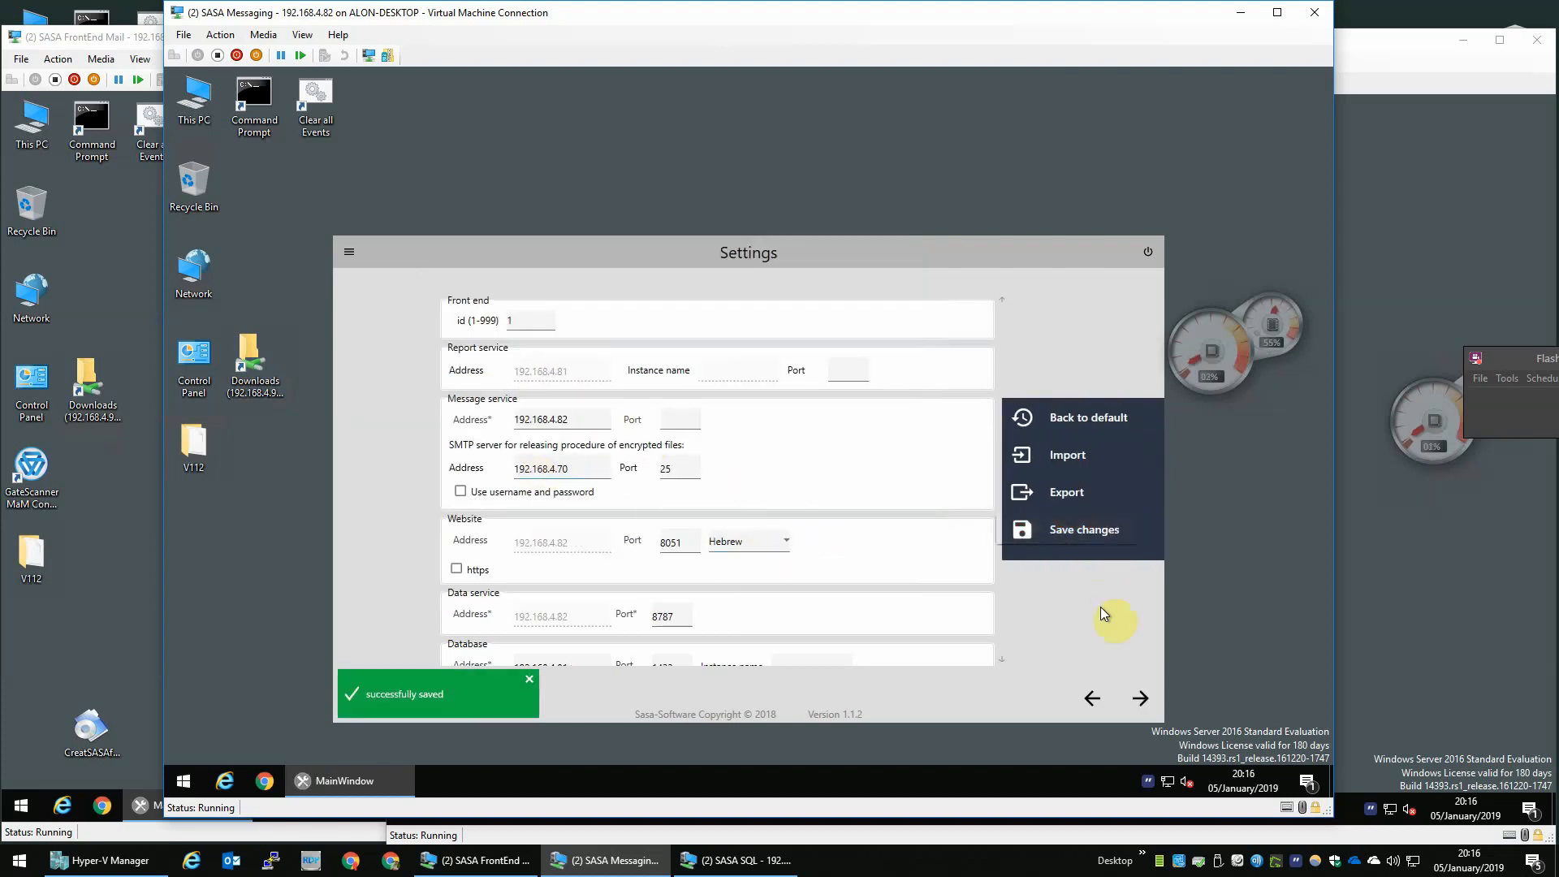
pyautogui.click(1142, 698)
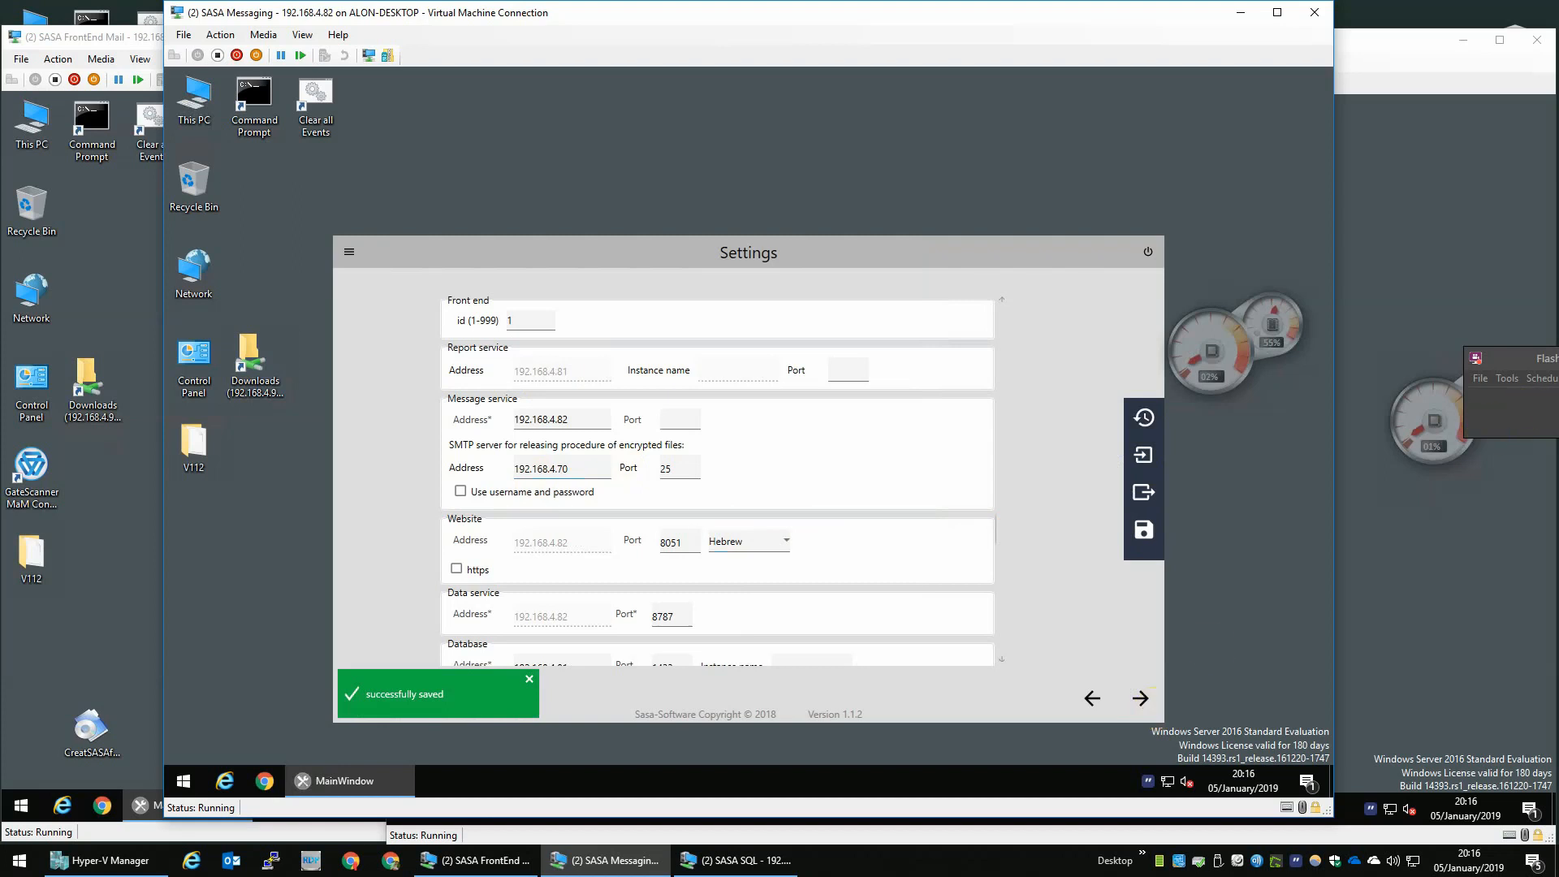
pyautogui.click(1138, 698)
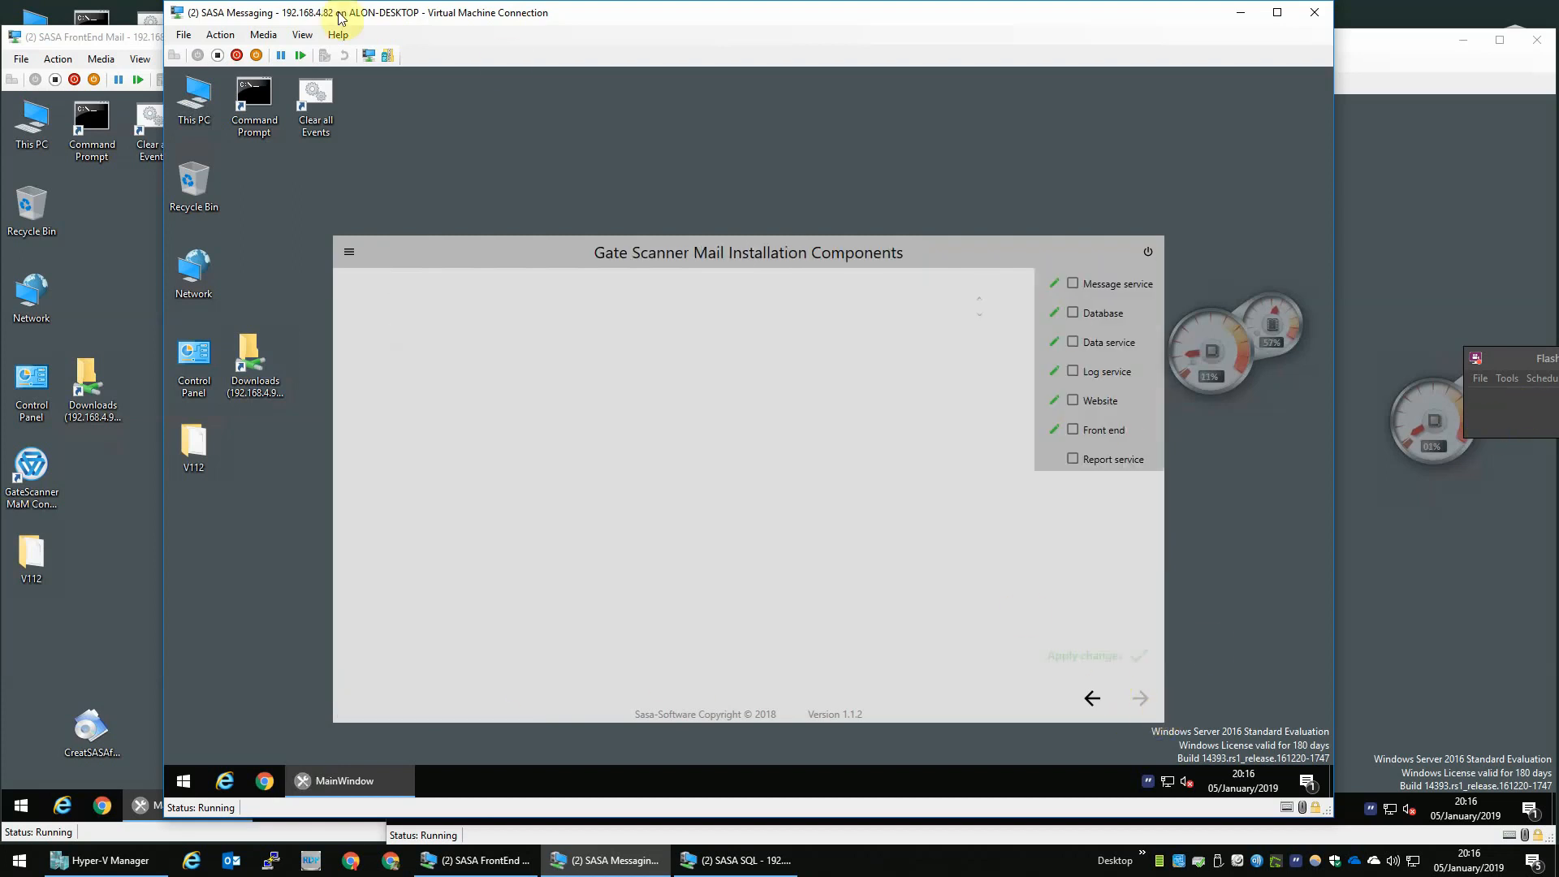
# - Select the Message service installation component, apply the changes, and continue to Prerequisites
pyautogui.click(1074, 284)
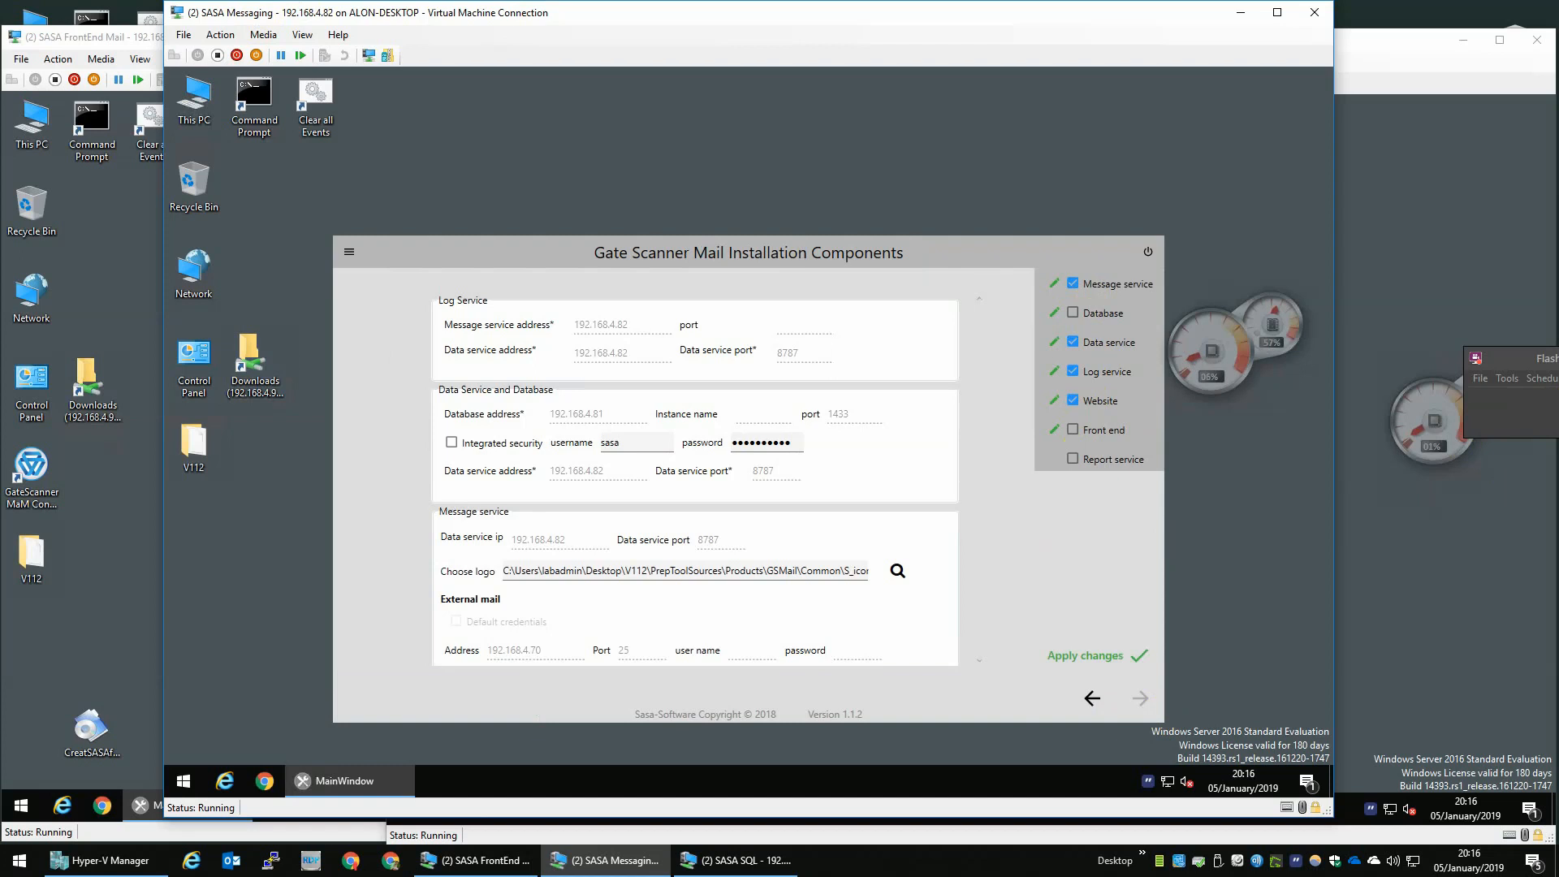
pyautogui.click(1110, 662)
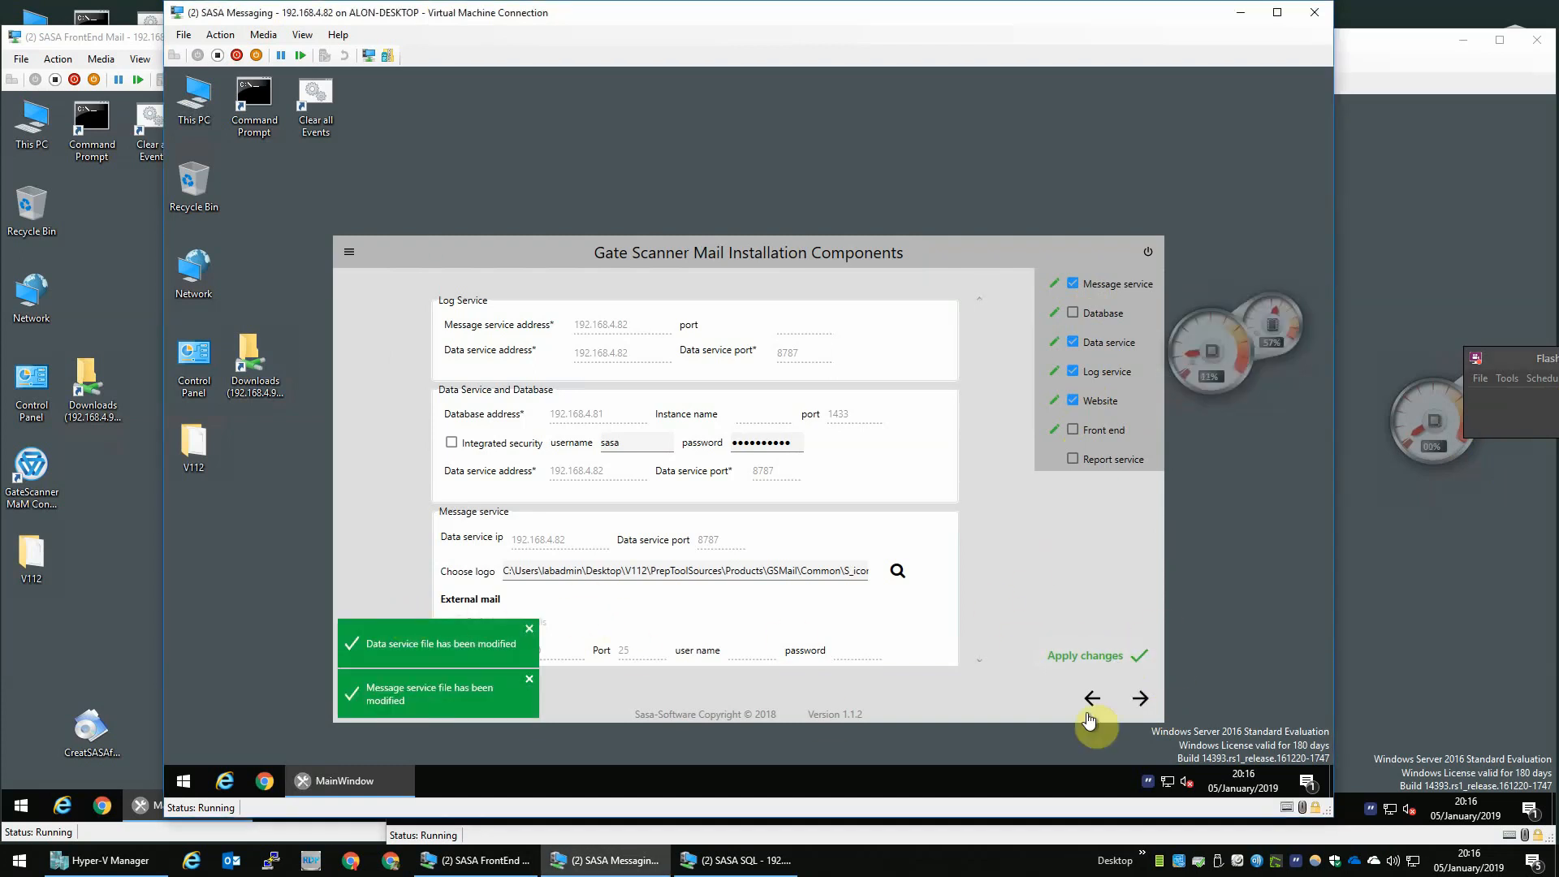
pyautogui.click(1140, 701)
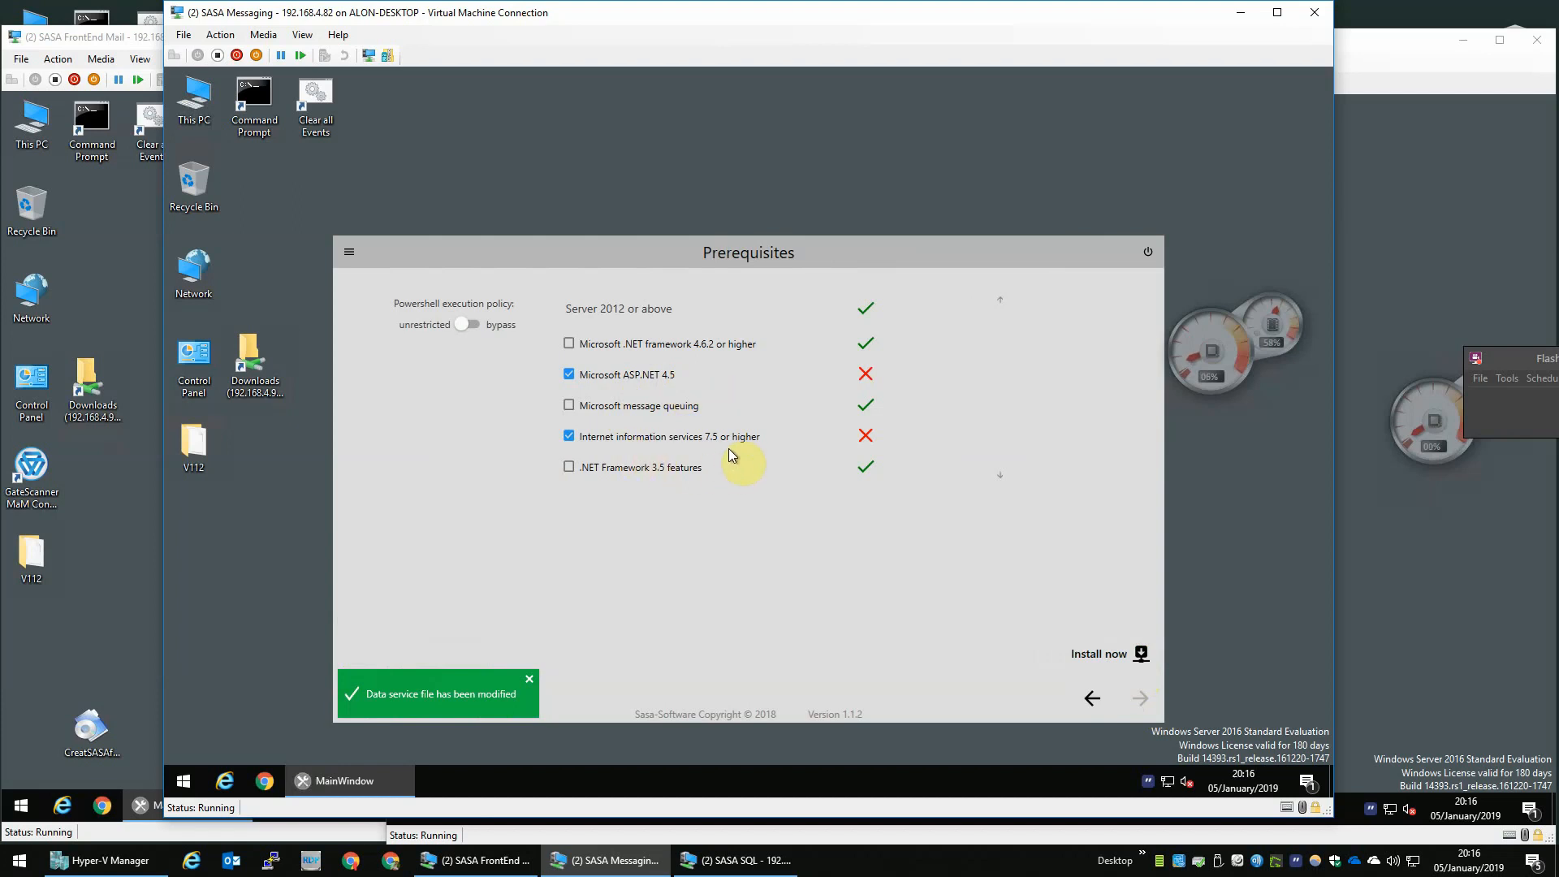
# - Start installing the prerequisites and switch to the SASA SQL VM window
pyautogui.click(1141, 658)
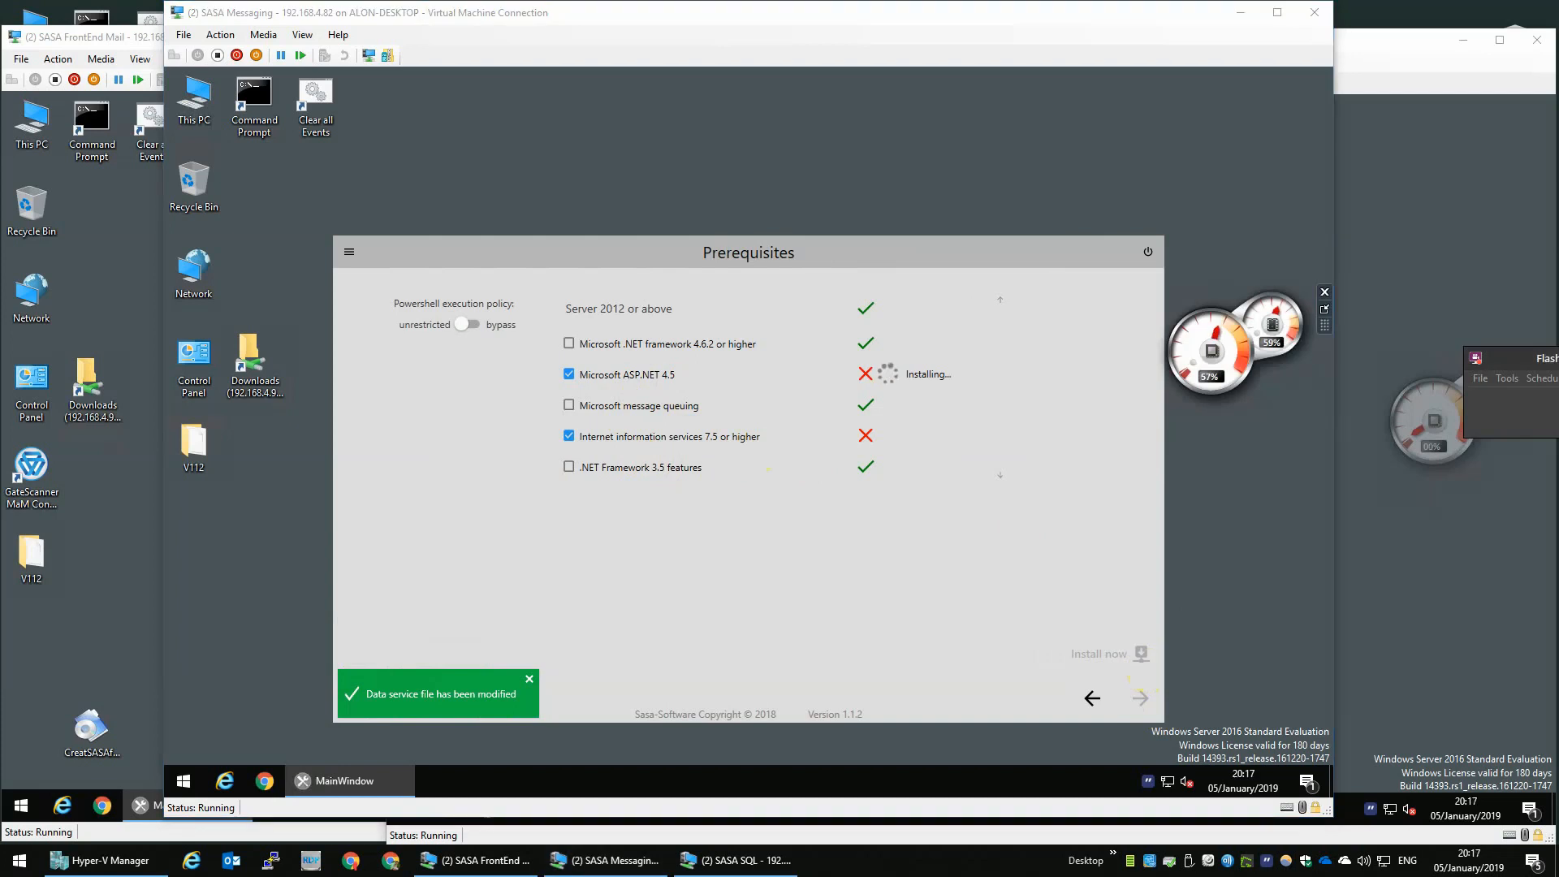
pyautogui.click(1357, 272)
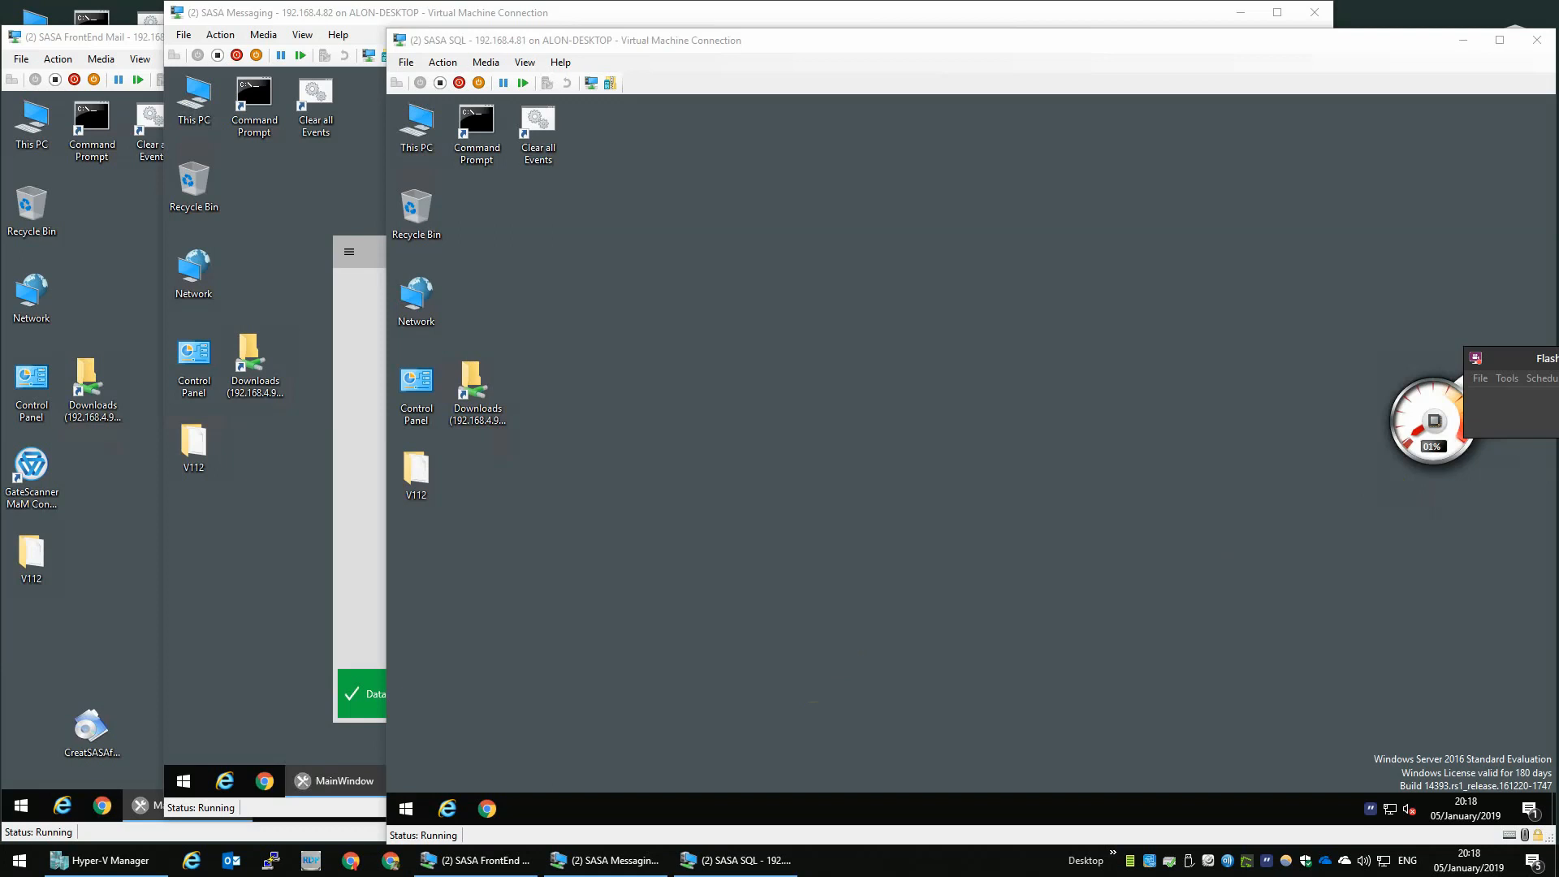
# - Open Chrome on the SQL VM and search Google for "sql server download"
pyautogui.click(488, 809)
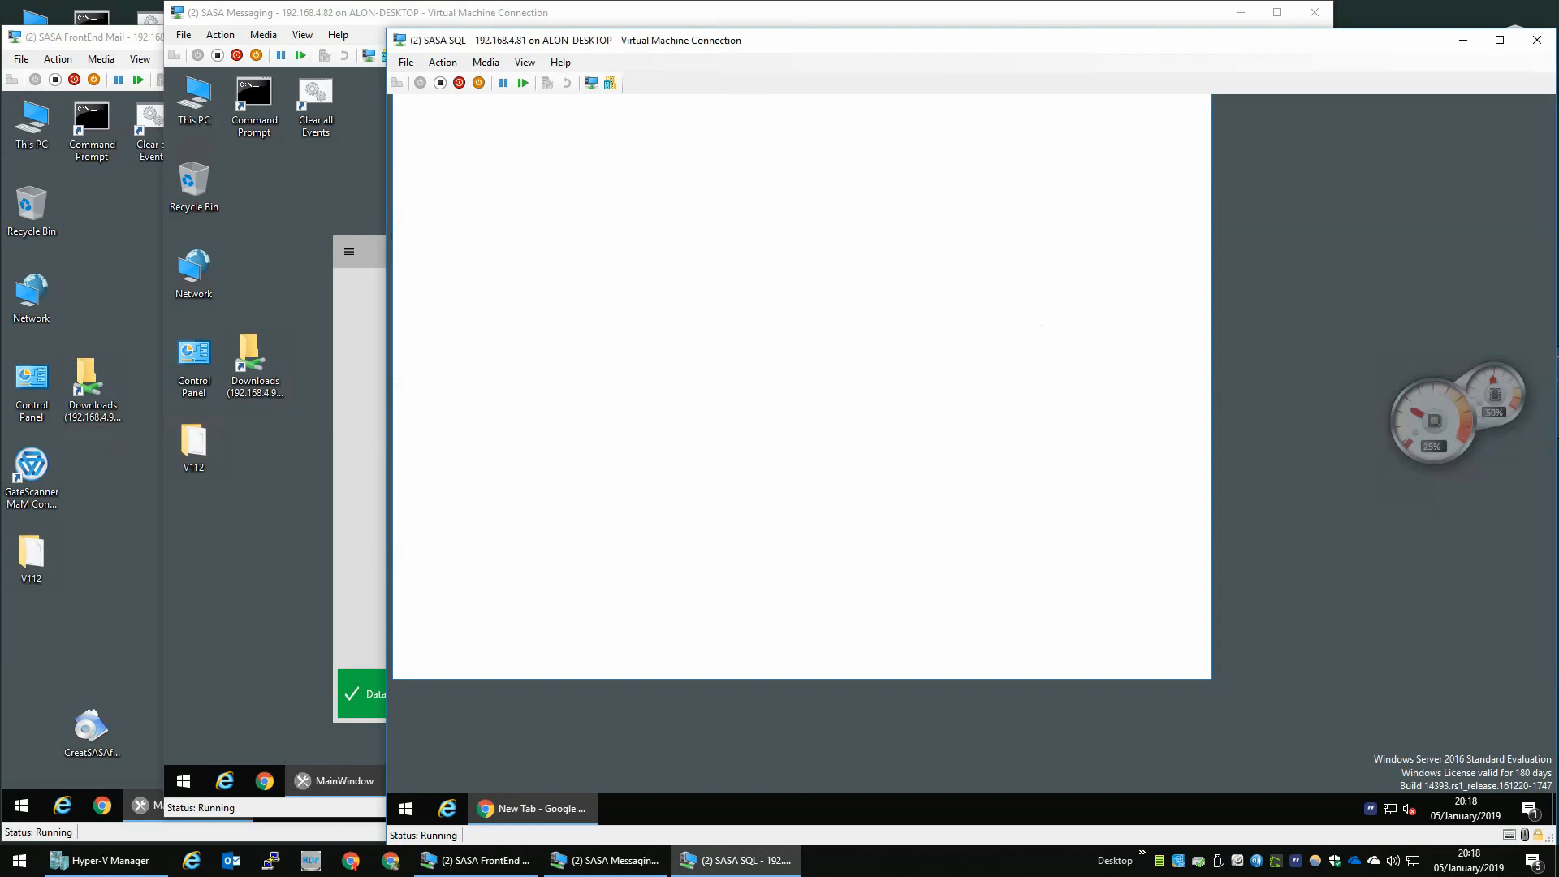
pyautogui.moveTo(989, 121); pyautogui.dragTo(1026, 170)
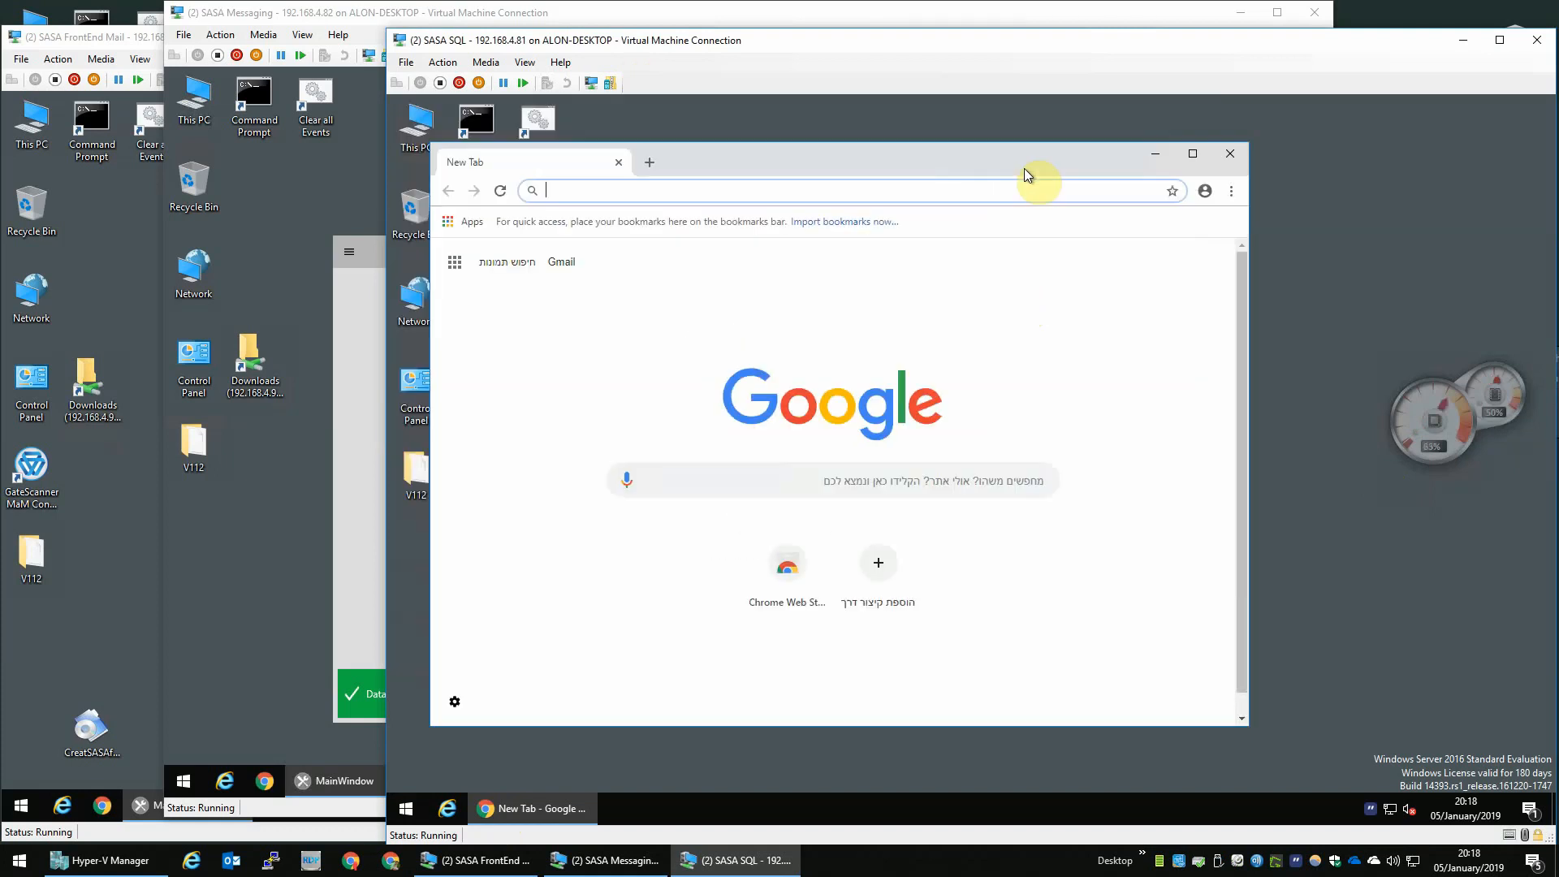
pyautogui.write('sql')
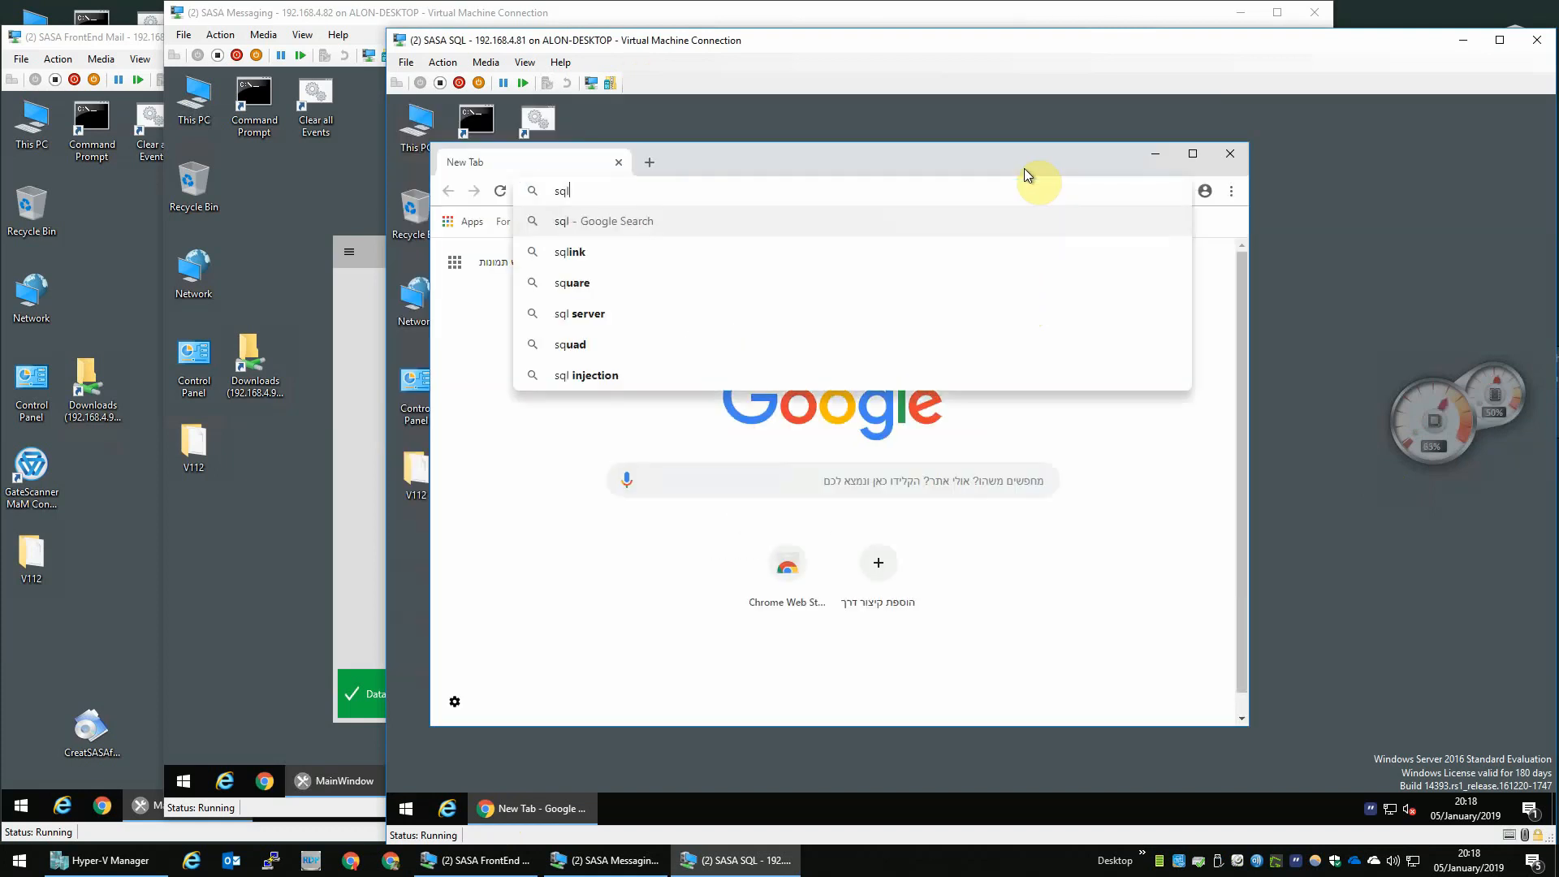
pyautogui.write(' server de')
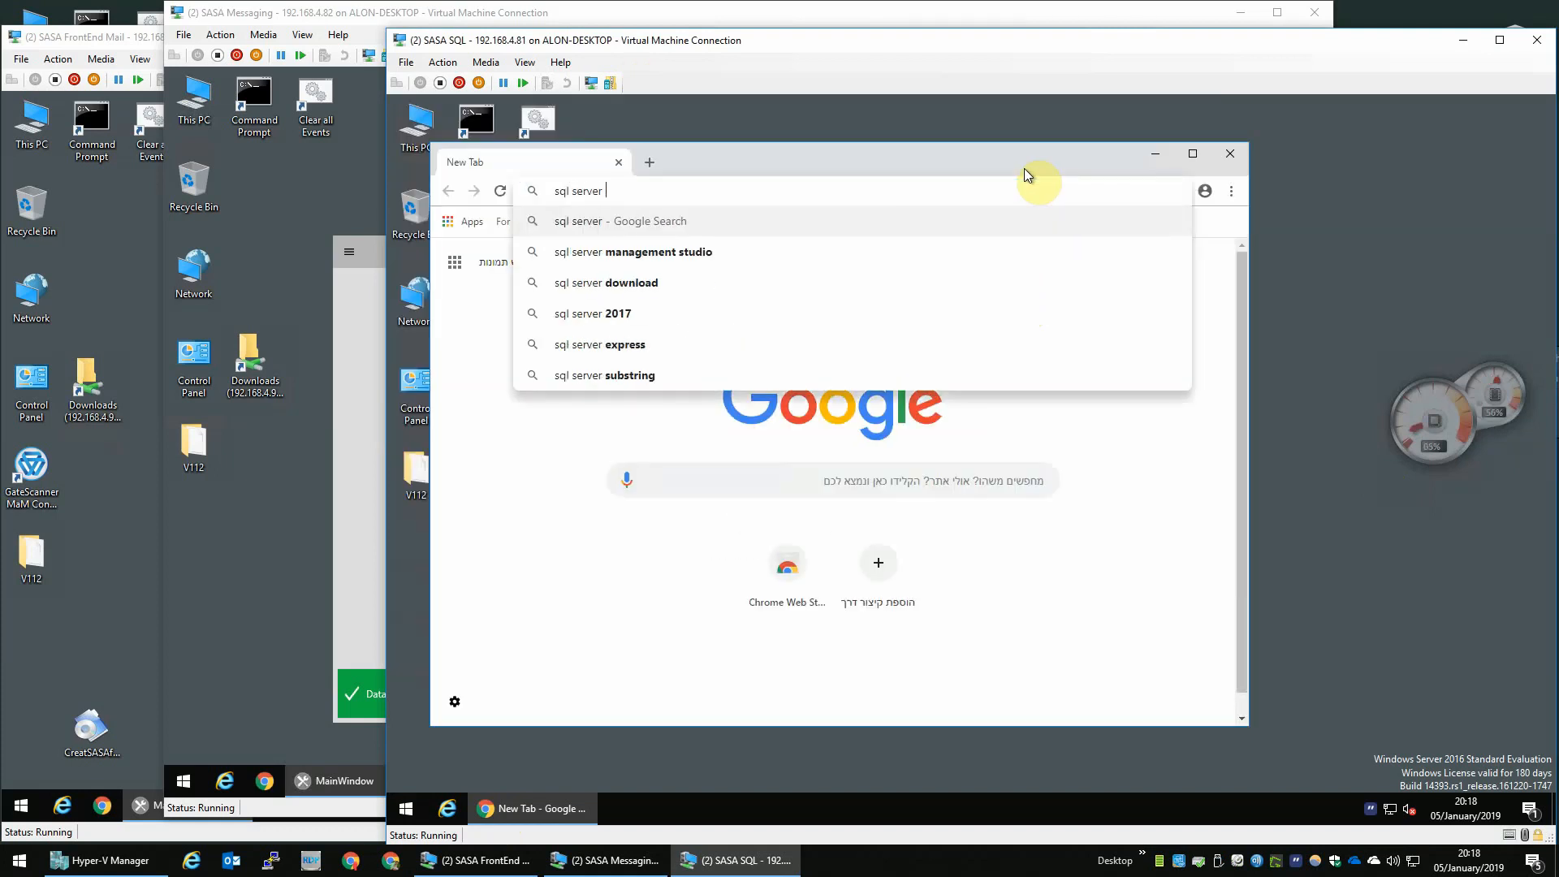
pyautogui.press('BackSpace')
pyautogui.press('BackSpace')
pyautogui.write('download')
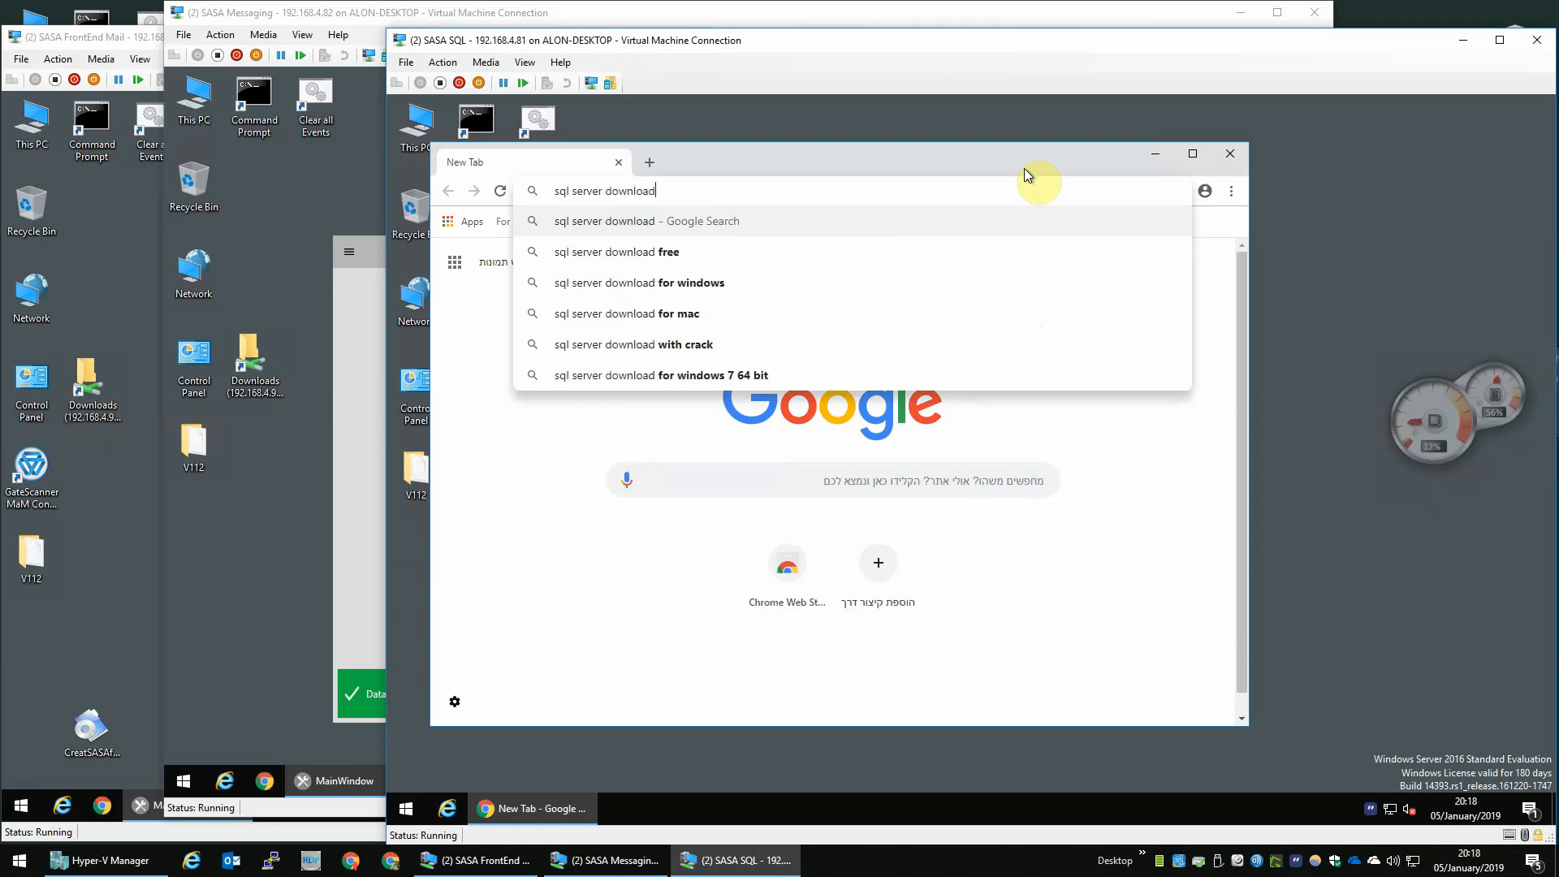
pyautogui.press('Return')
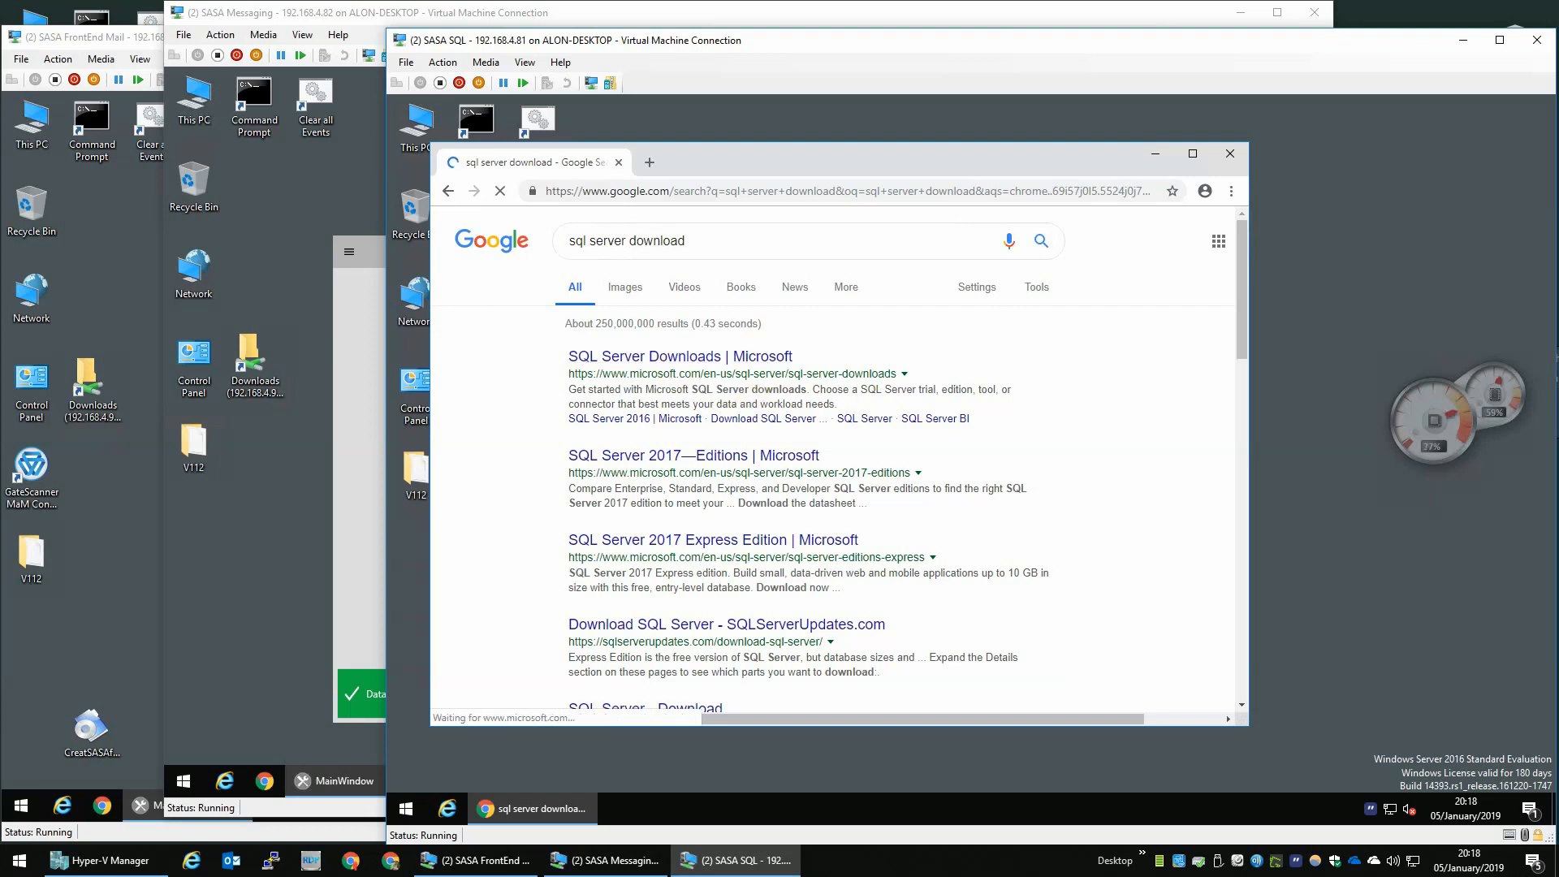
# - Open the Microsoft SQL Server Downloads page and download the SQL Server 2017 Developer edition
pyautogui.click(776, 357)
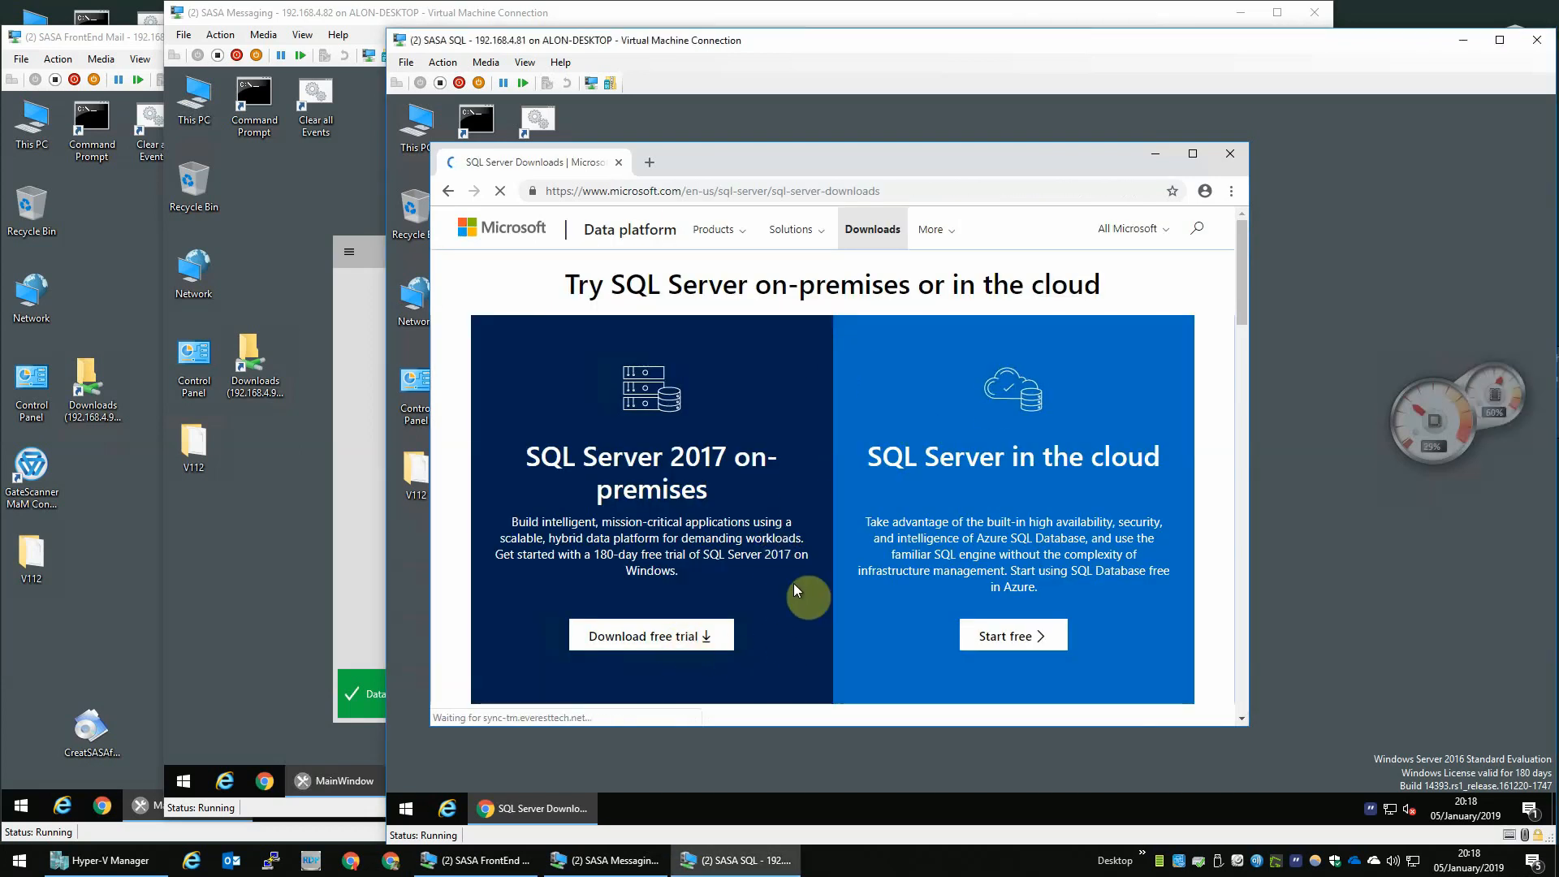
pyautogui.scroll(-8, 792, 583)
pyautogui.click(641, 442)
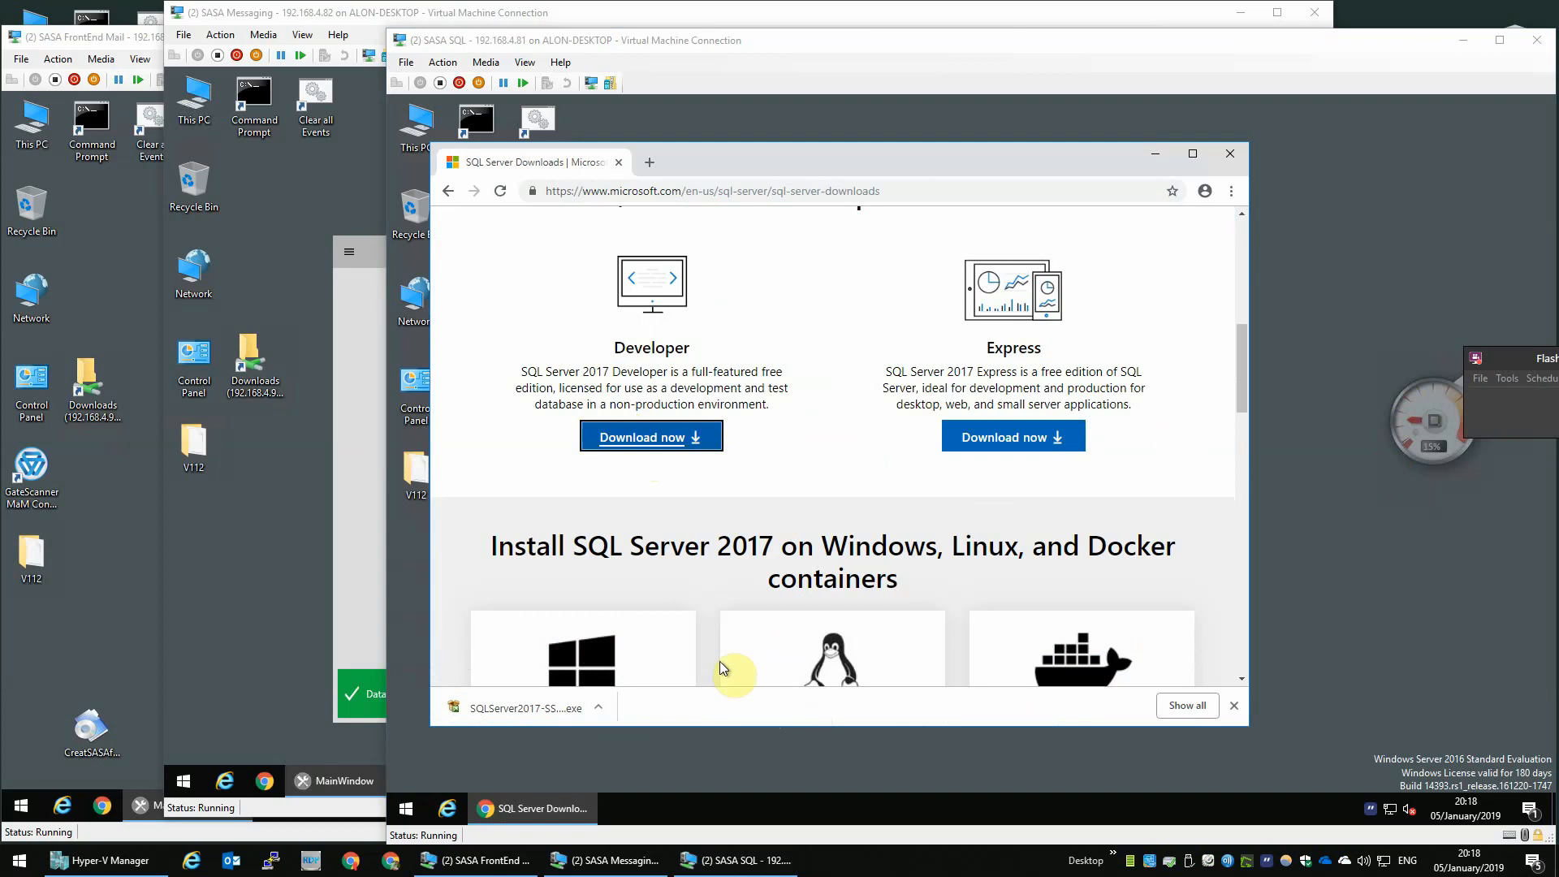
# - Run the downloaded SQL Server 2017 Developer installer and choose the Basic installation type
pyautogui.click(487, 707)
pyautogui.click(1015, 468)
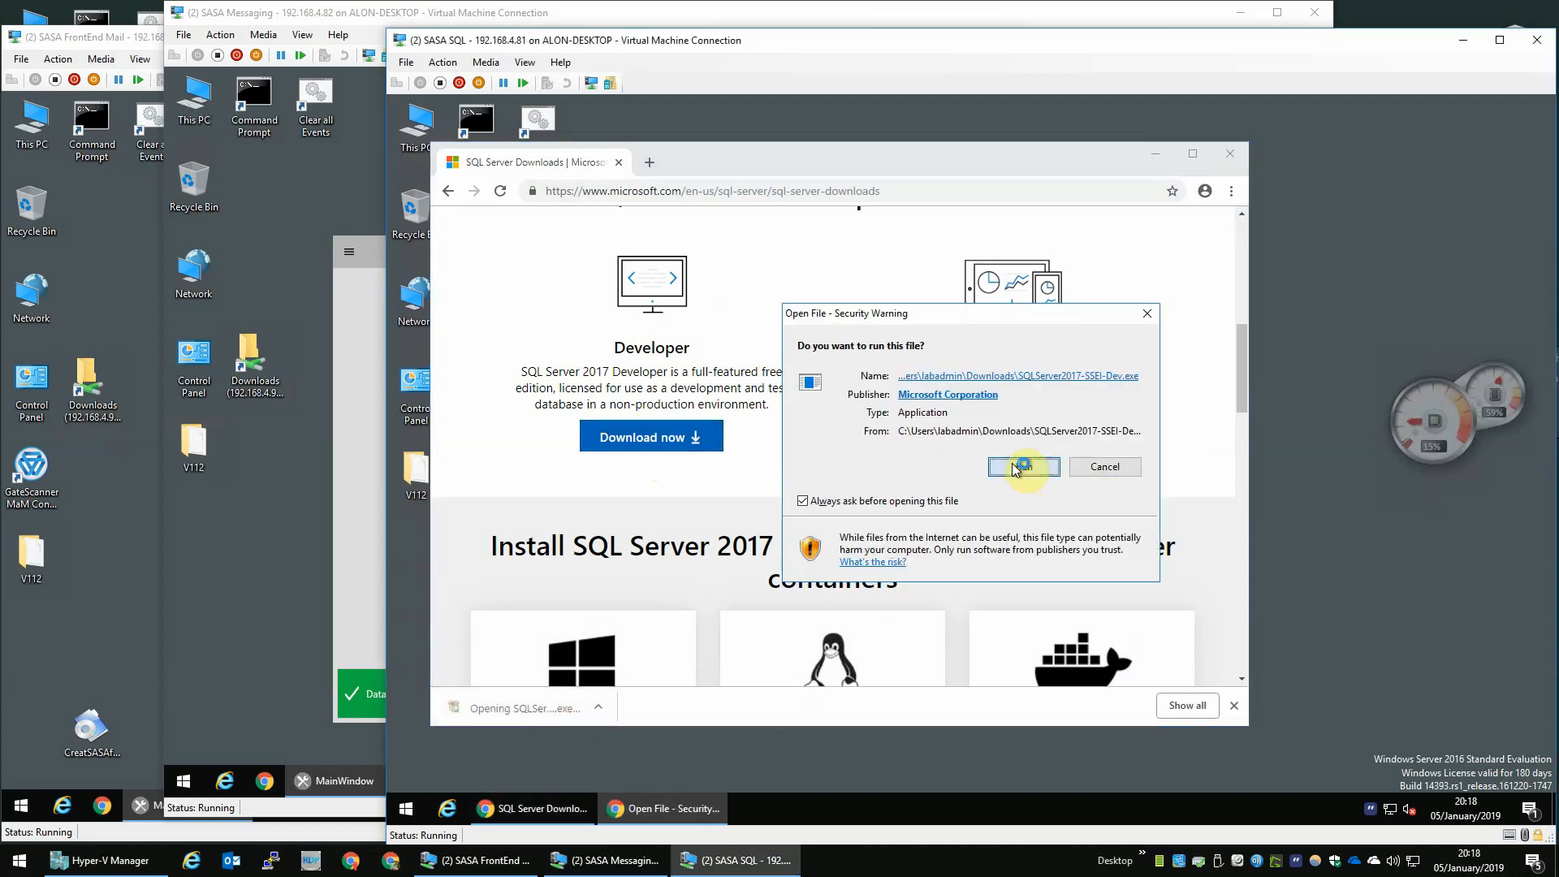
pyautogui.click(1229, 154)
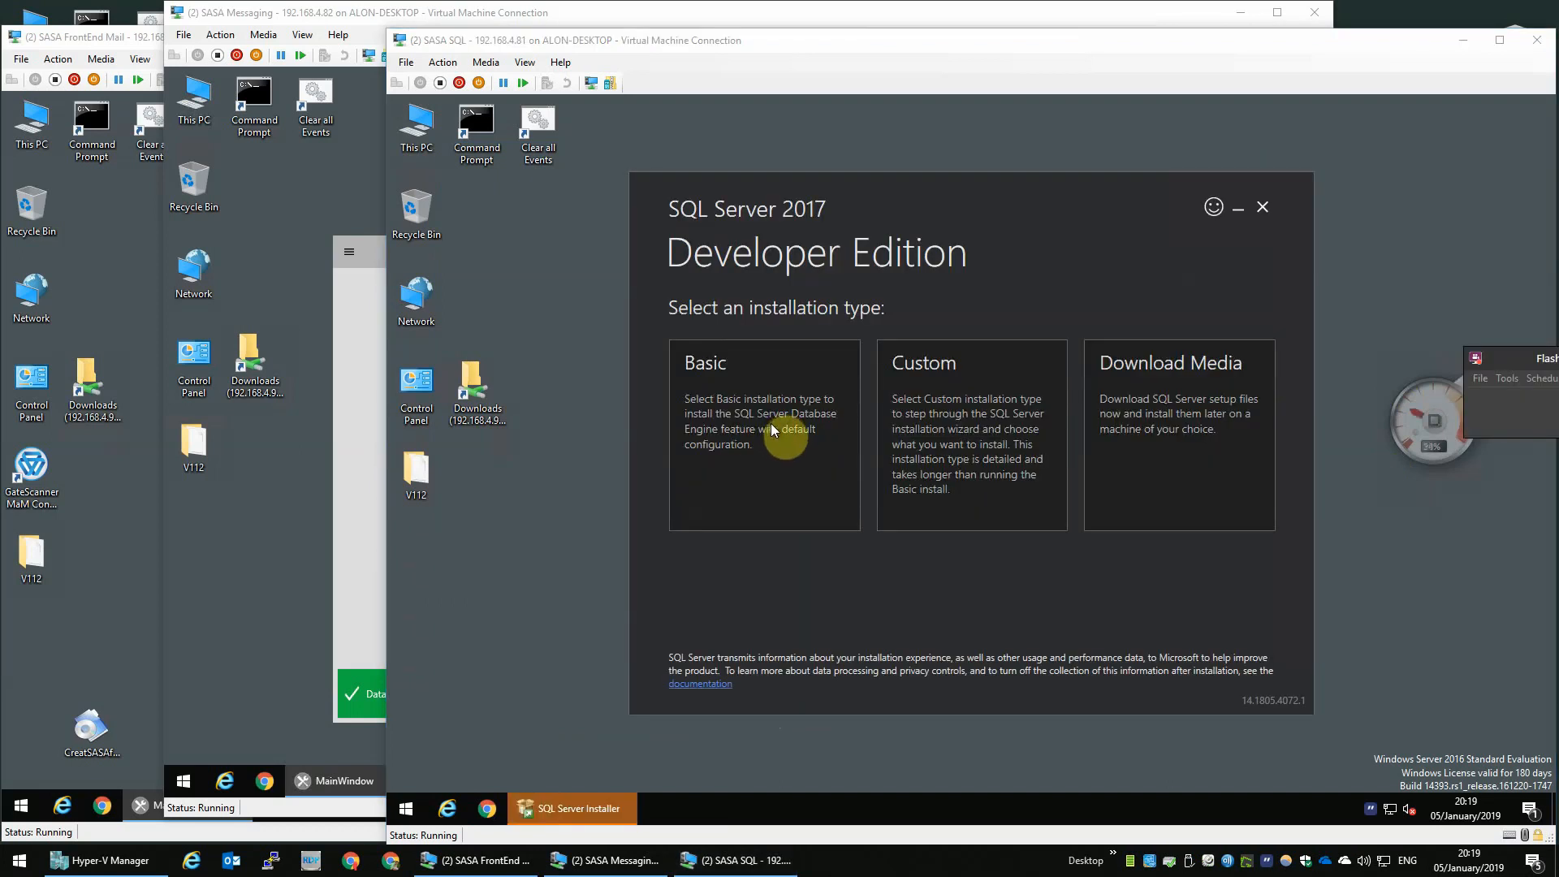
pyautogui.click(771, 424)
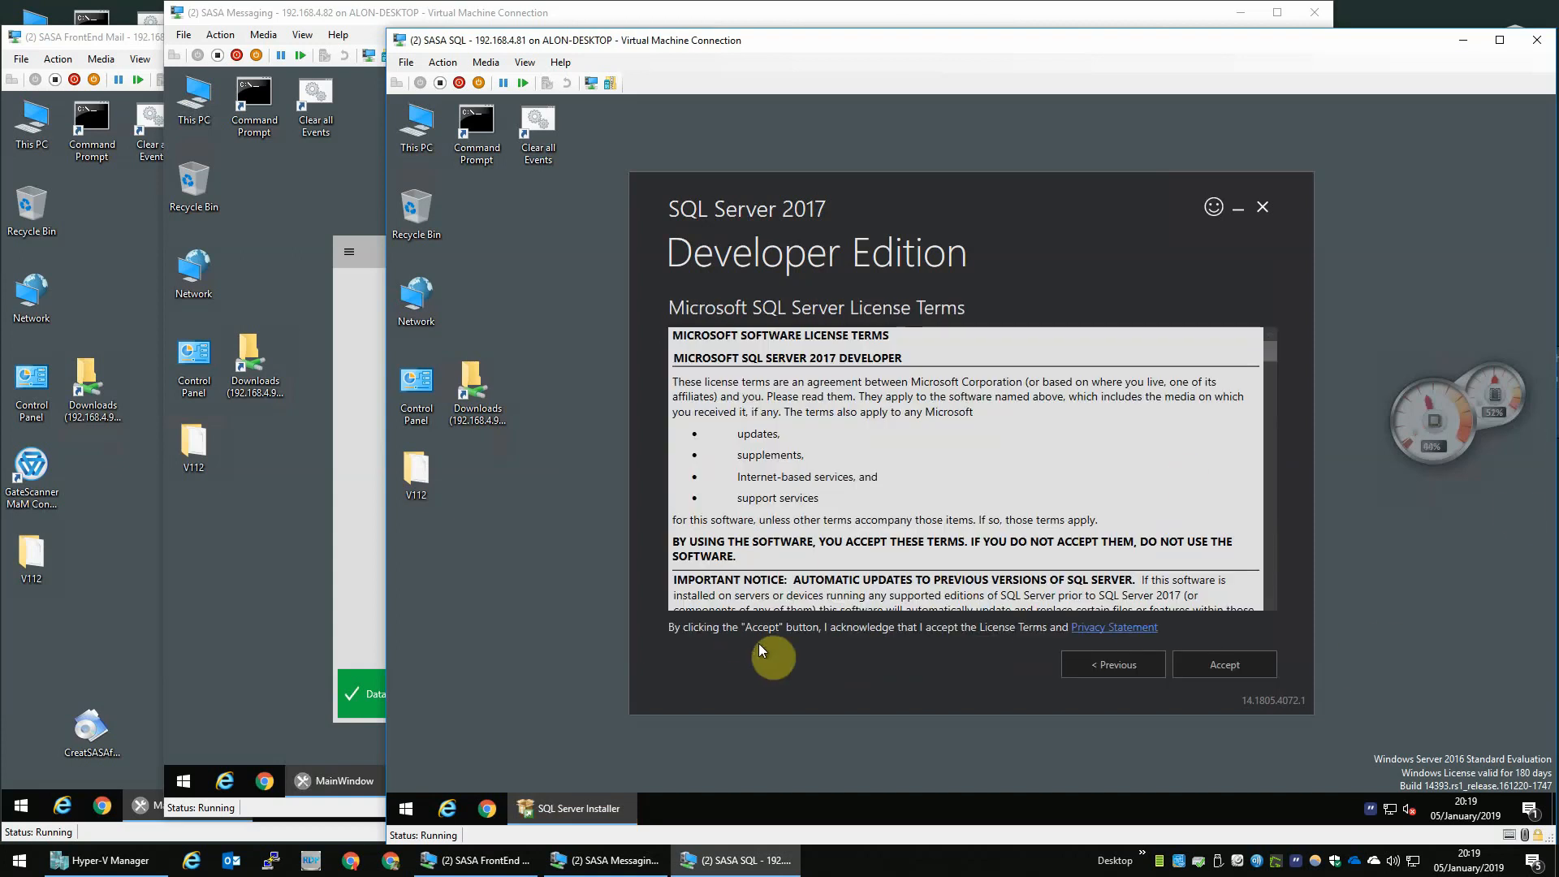
# - Accept the SQL Server license terms and start the install to the default location C:\Program Files\Microsoft SQL Server
pyautogui.click(1258, 665)
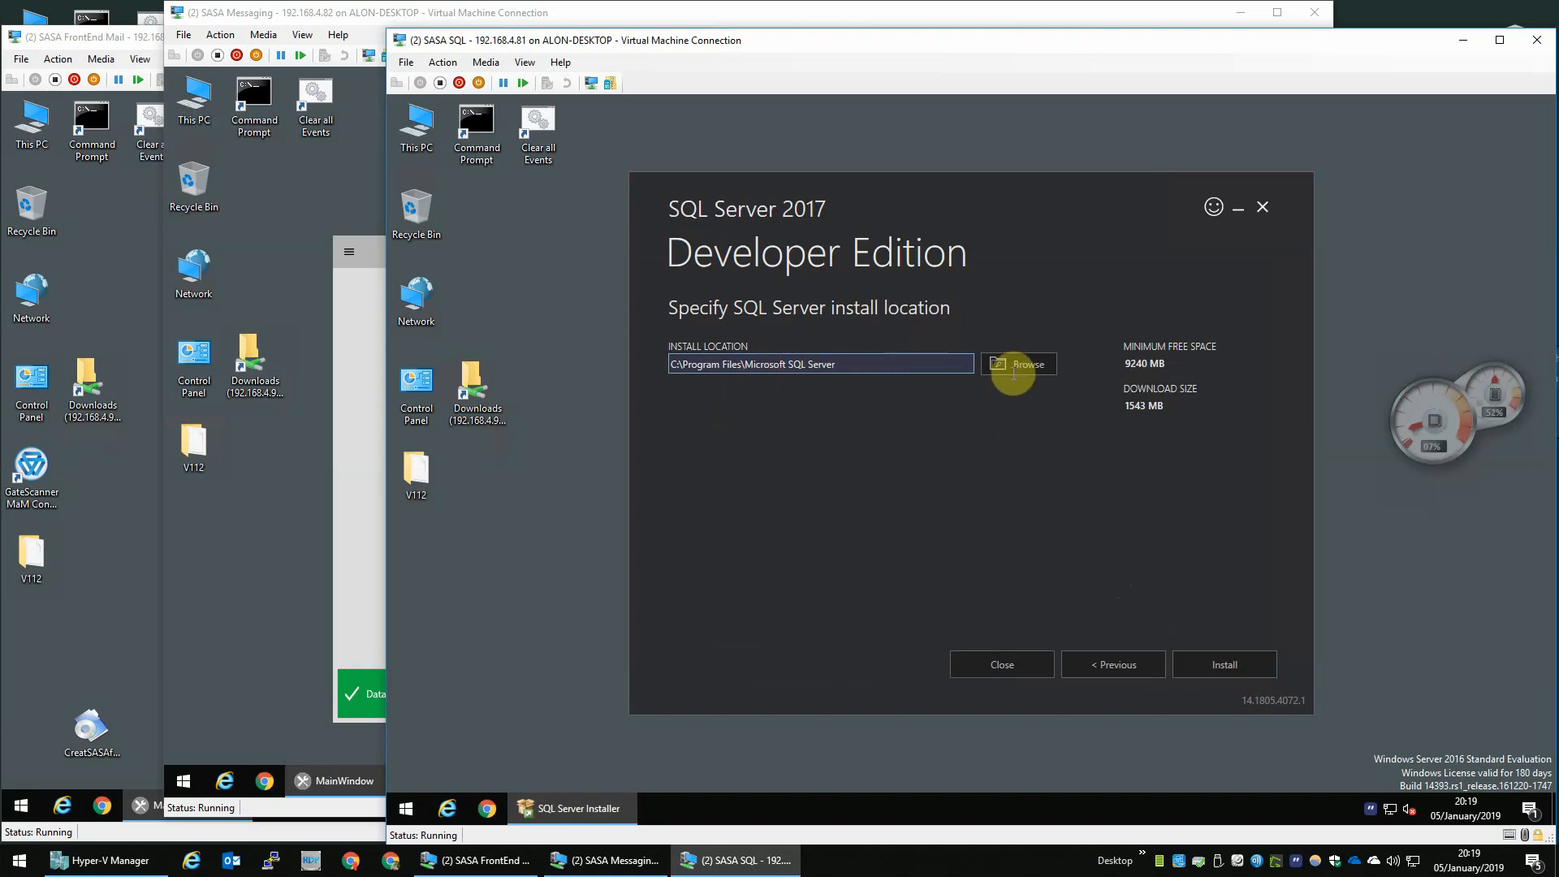
pyautogui.click(1225, 672)
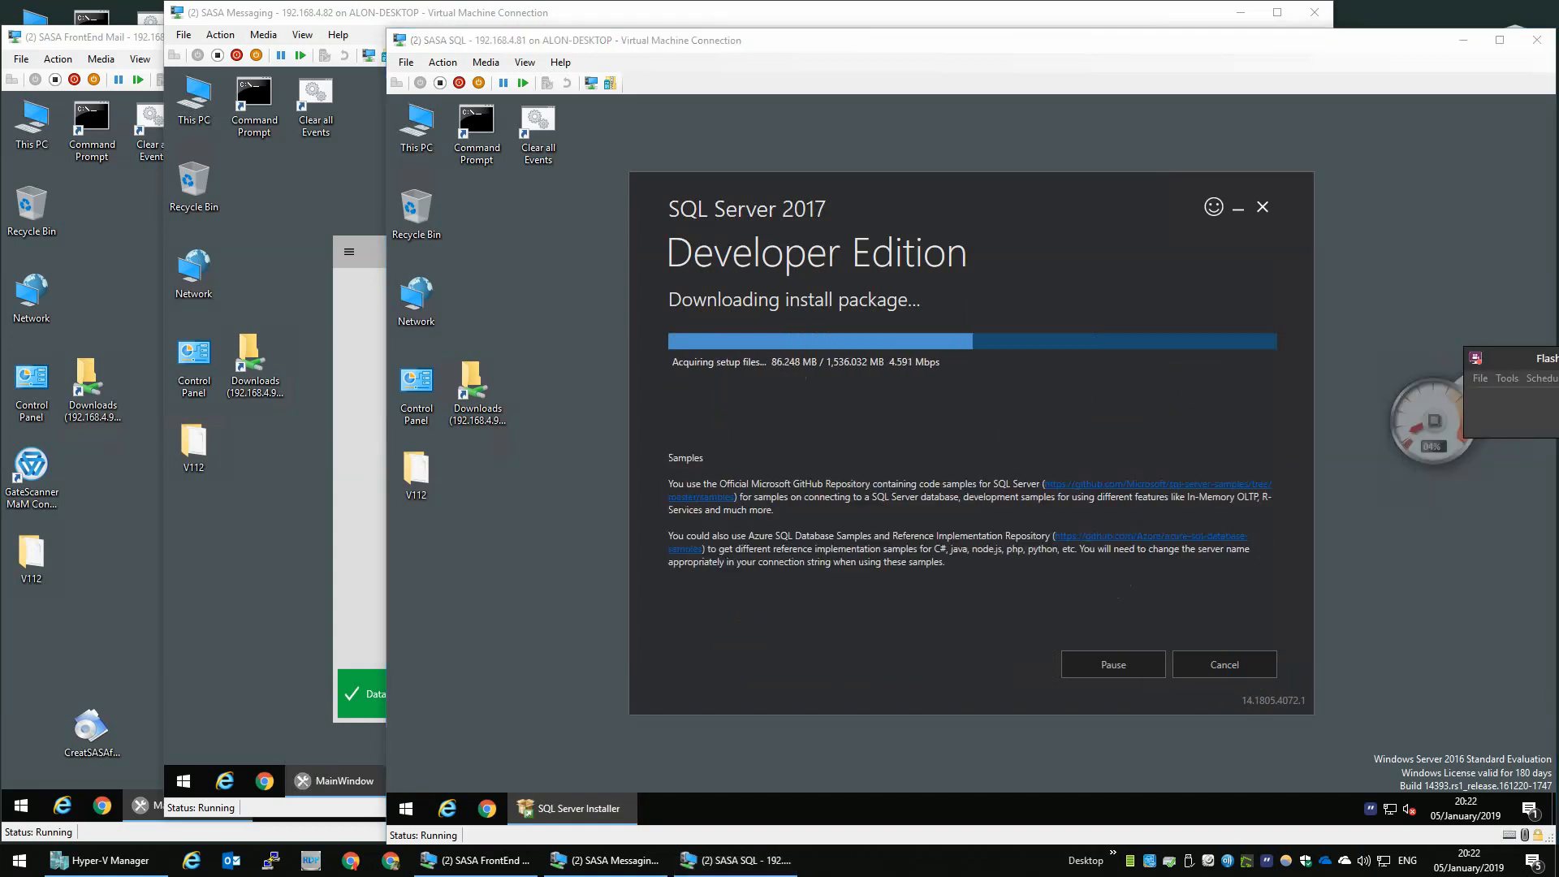
# - Switch to the SASA FrontEnd Mail VM and advance the preparation tool past Prerequisites to SMTP Configuration
pyautogui.click(127, 38)
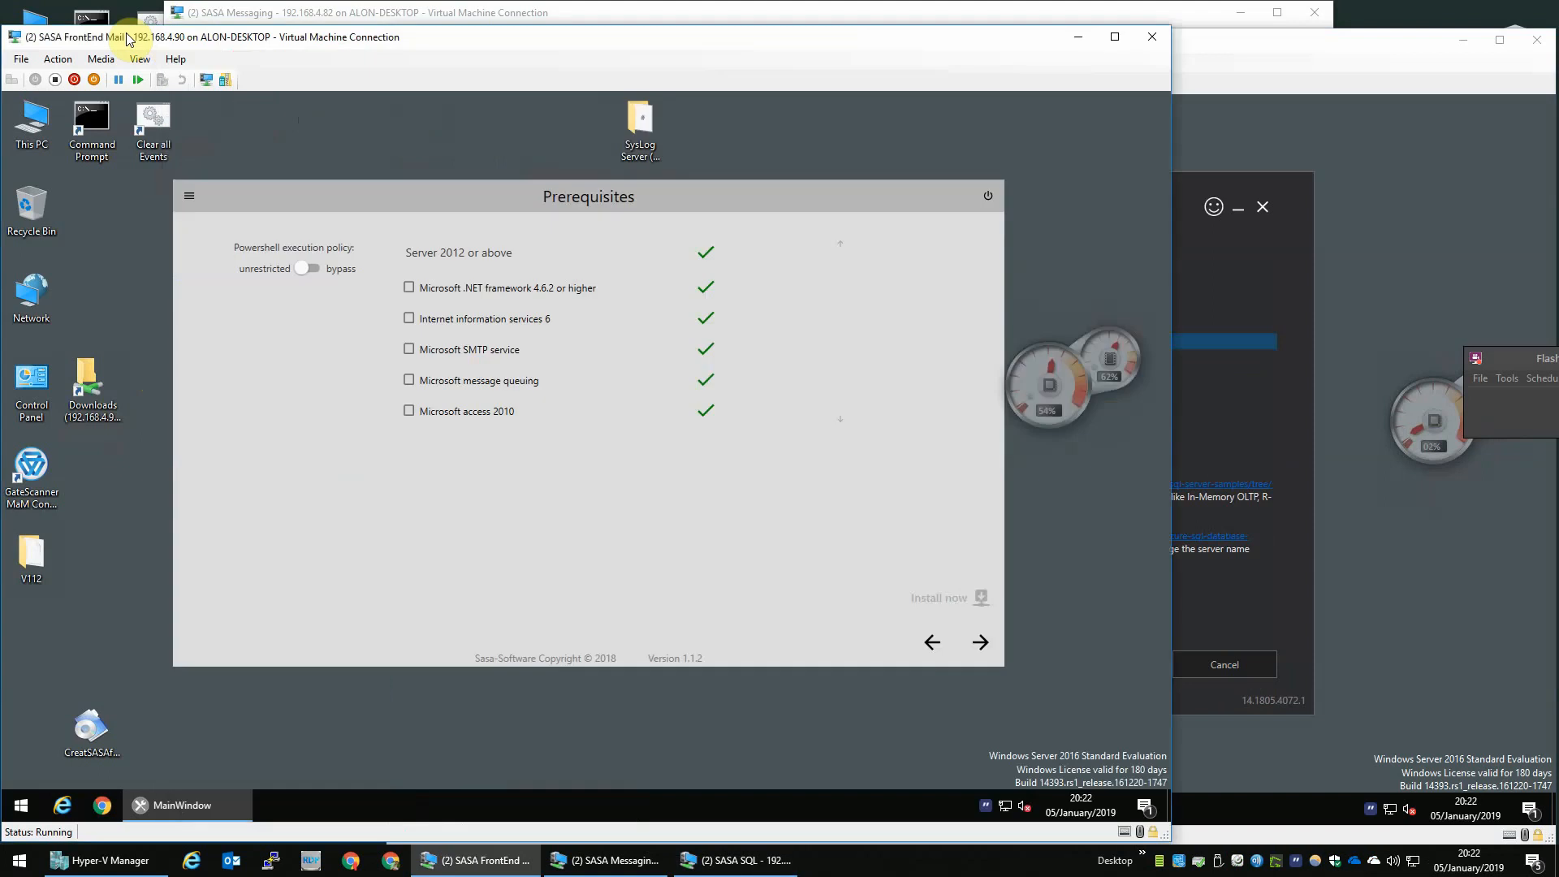
pyautogui.click(979, 644)
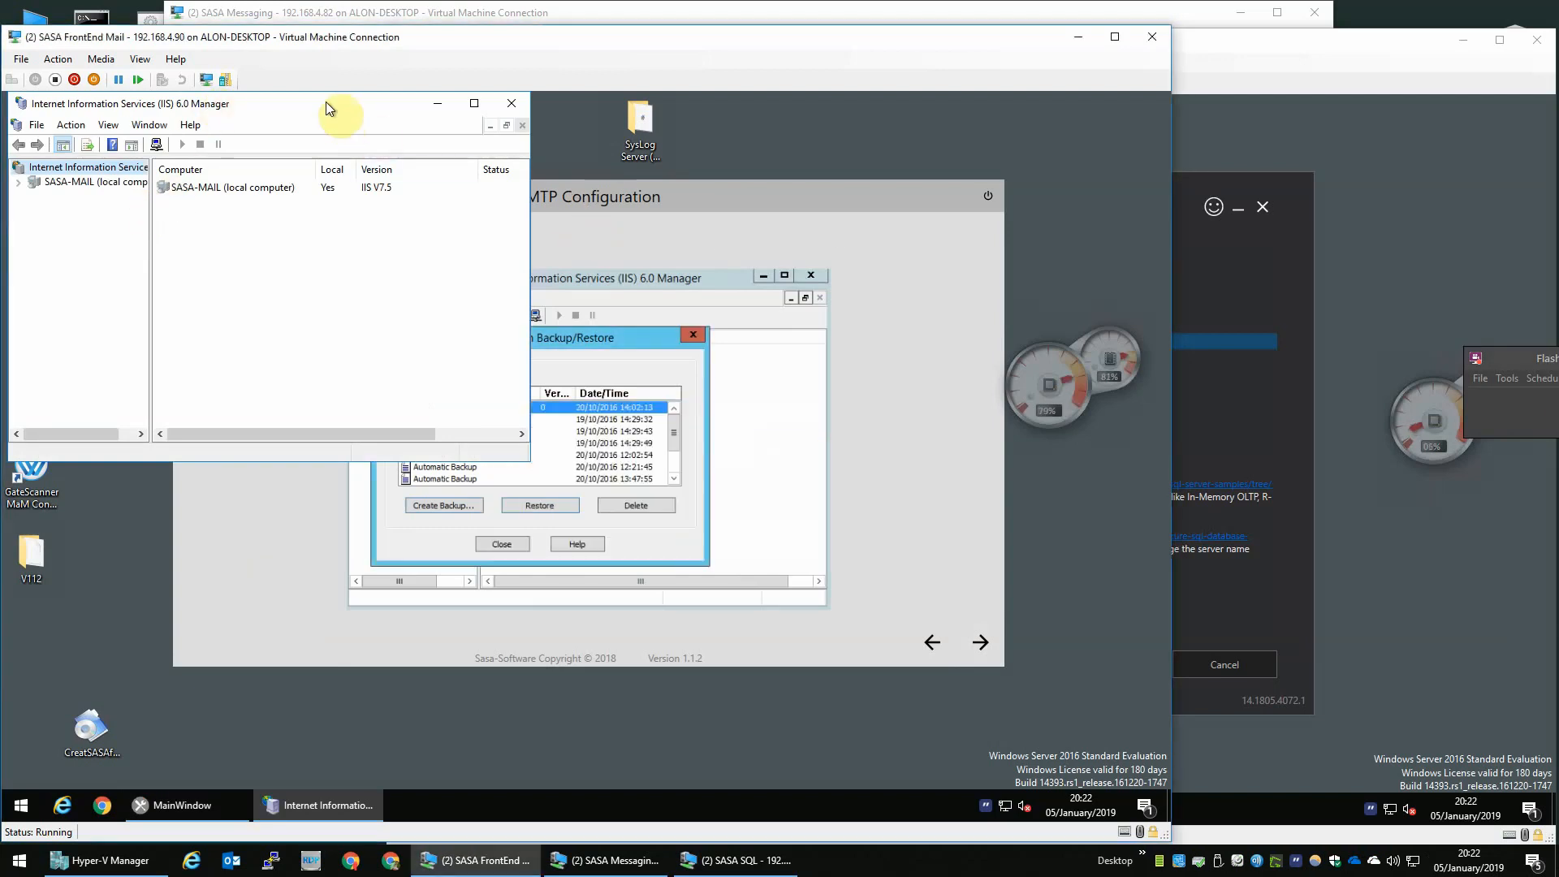
# - Open the Backup/Restore Configuration dialog for the SASA-MAIL server in IIS 6.0 Manager
pyautogui.moveTo(347, 111); pyautogui.dragTo(490, 230)
pyautogui.rightClick(325, 281)
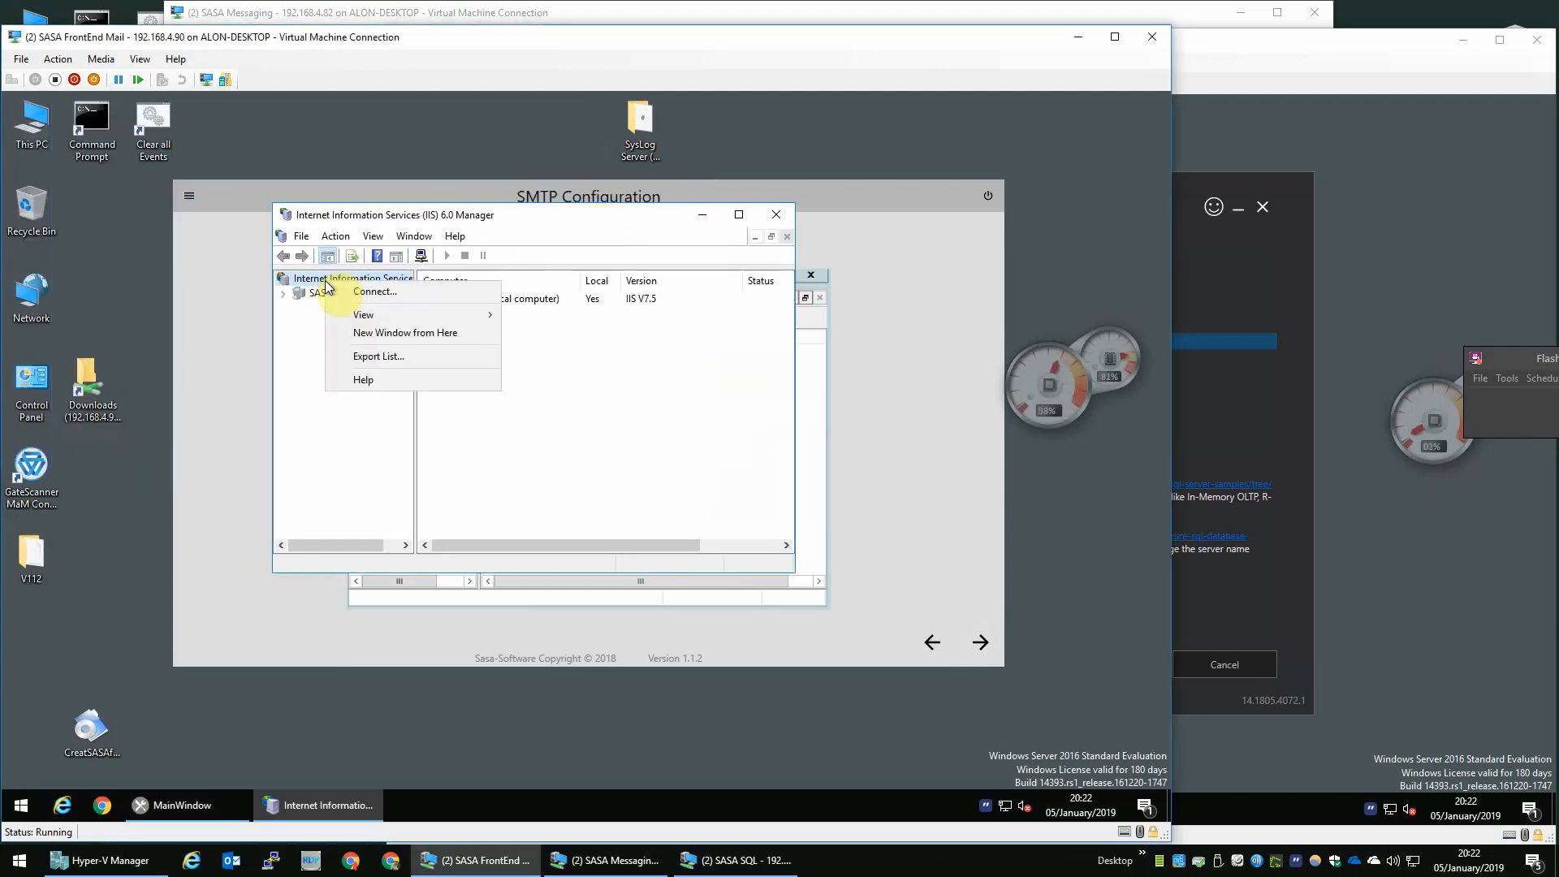
pyautogui.click(300, 291)
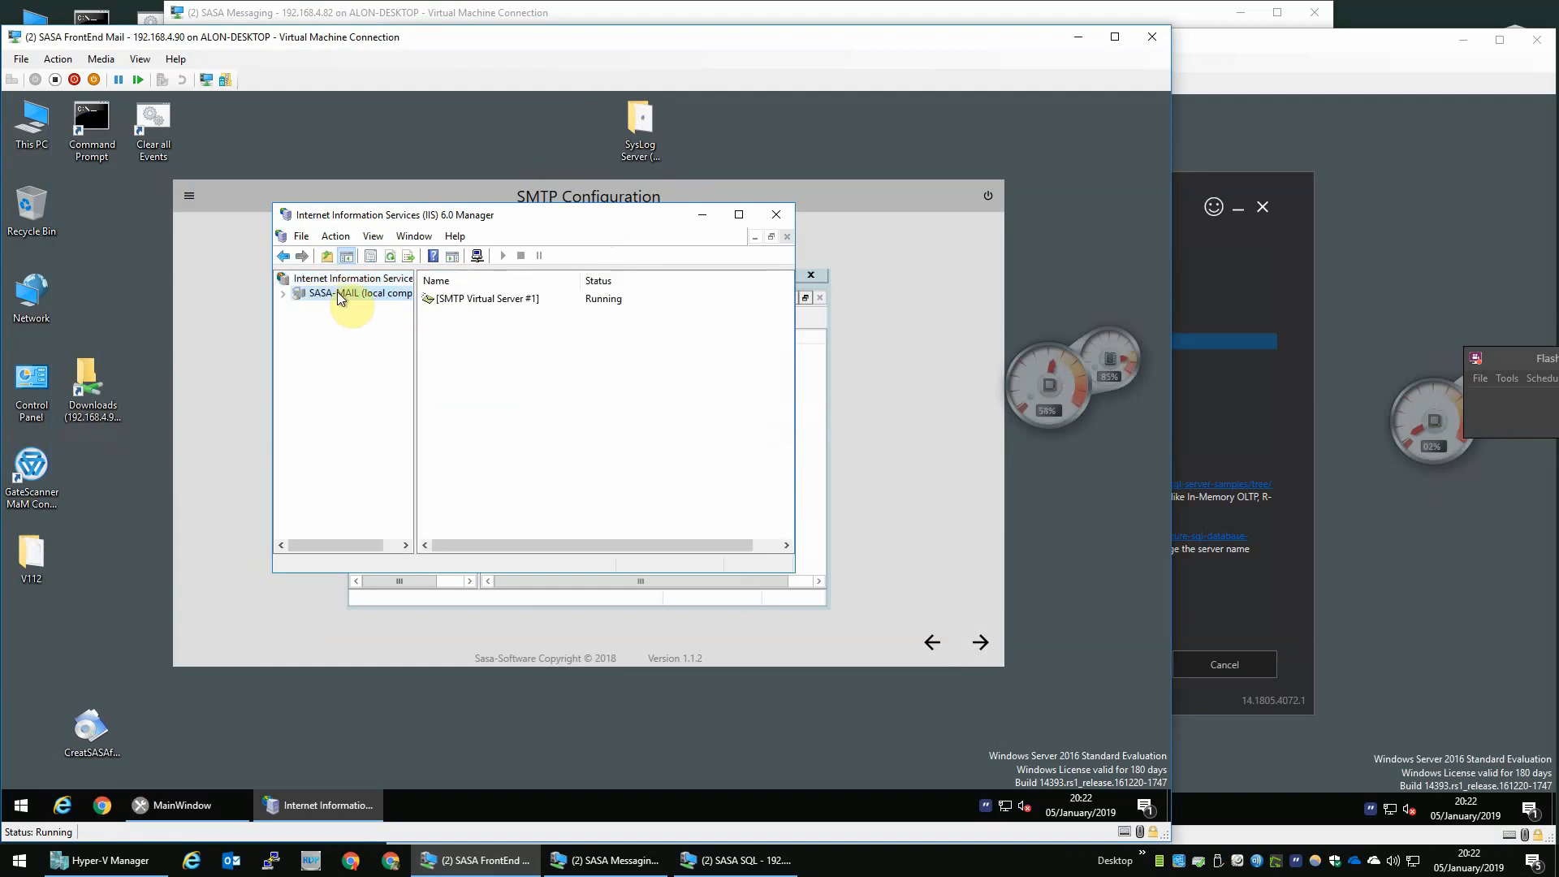
pyautogui.rightClick(337, 290)
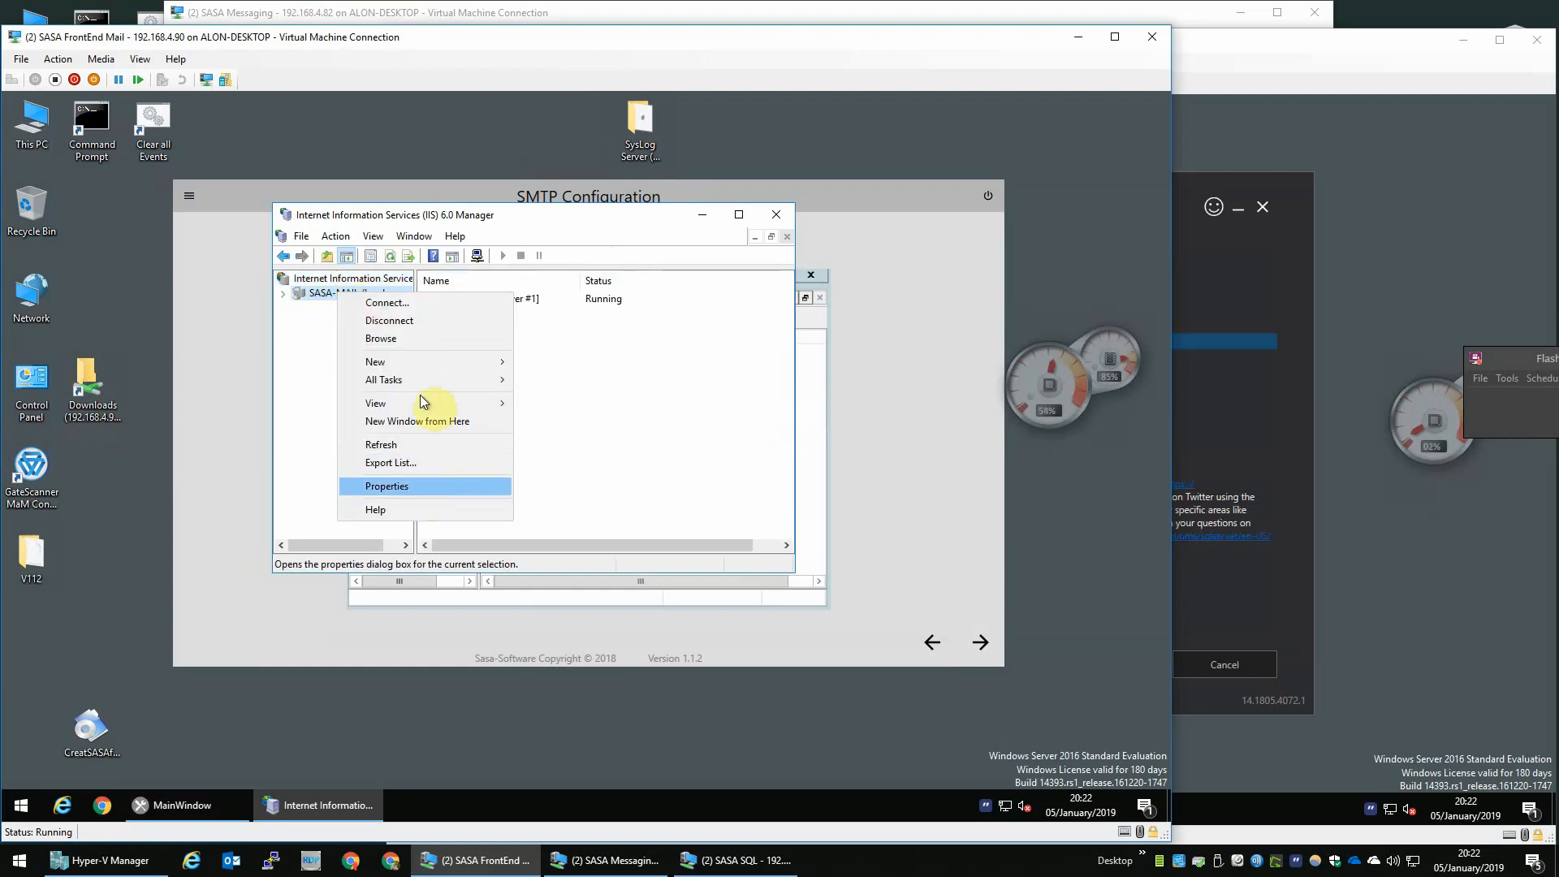
pyautogui.moveTo(476, 380)
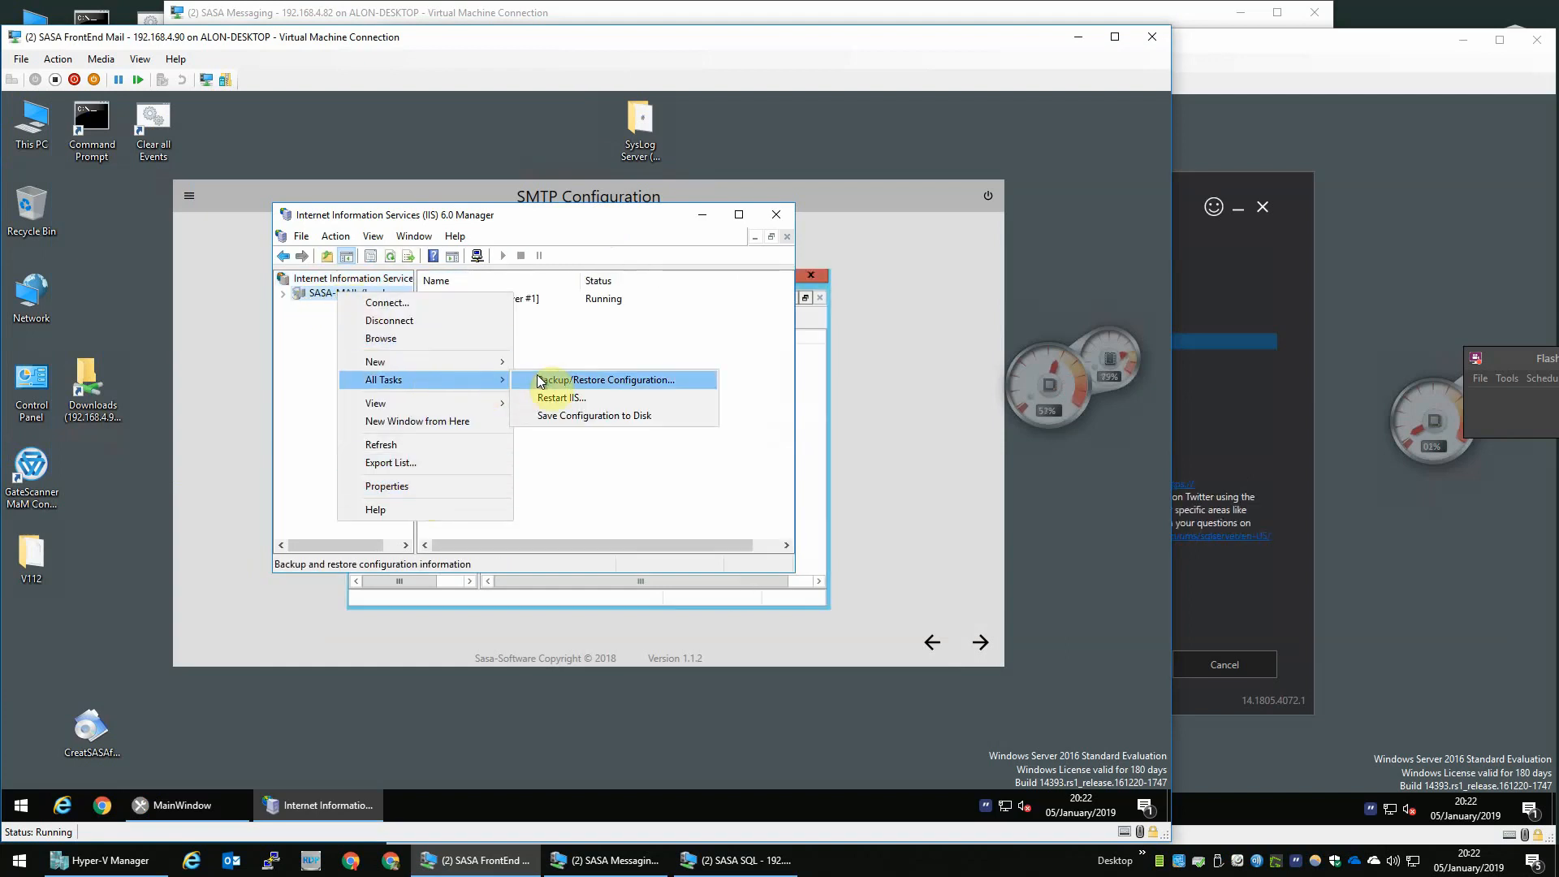
pyautogui.click(543, 382)
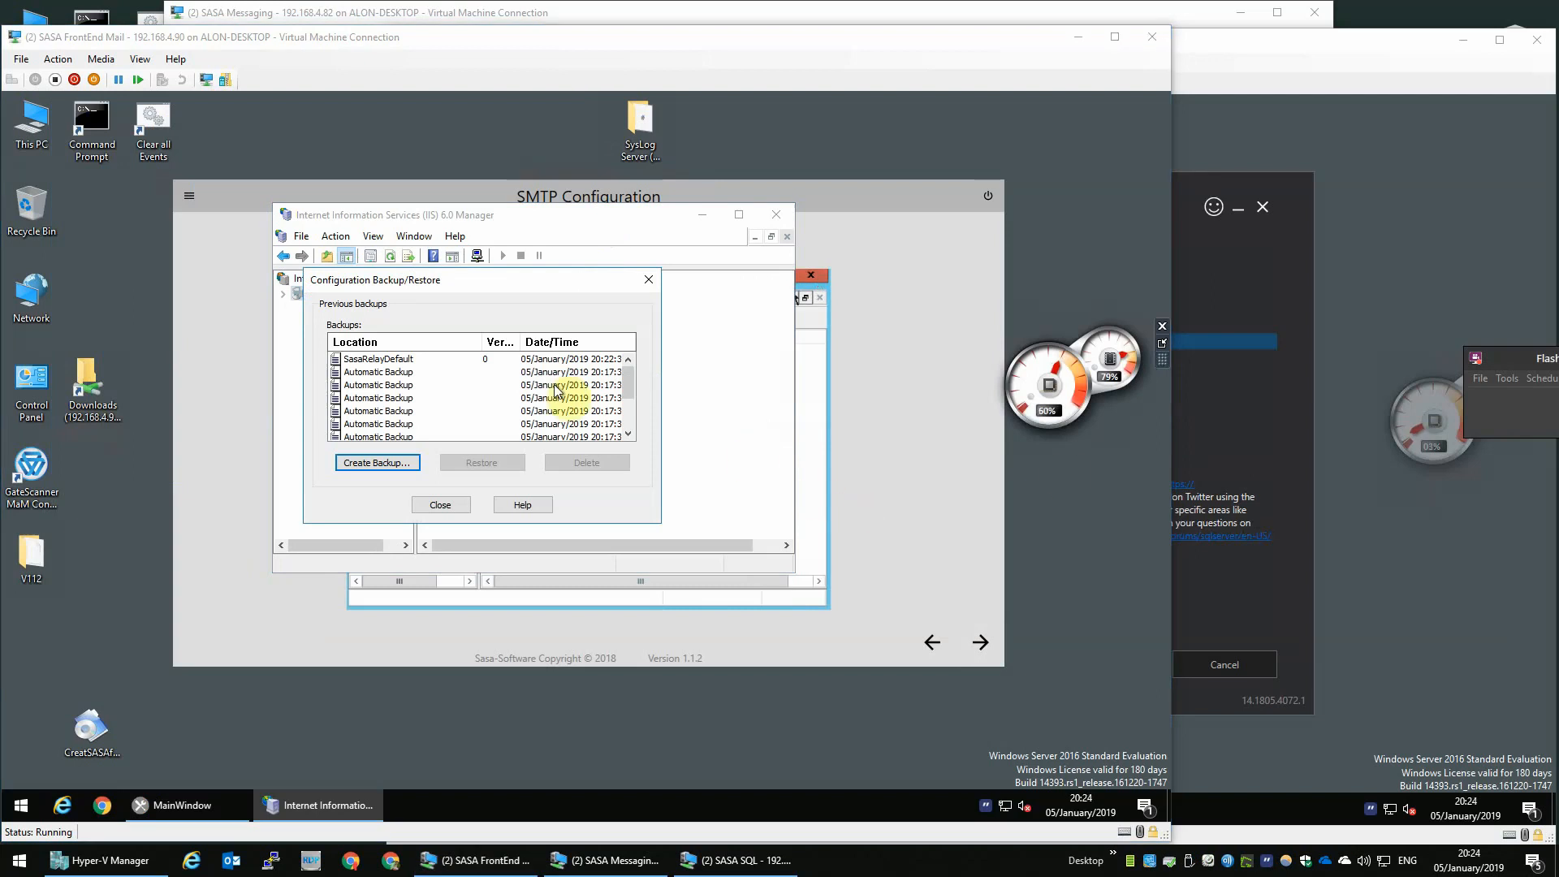
# - Restore the SasaRelayDefault configuration backup, entering the backup password, and close the dialog
pyautogui.click(376, 359)
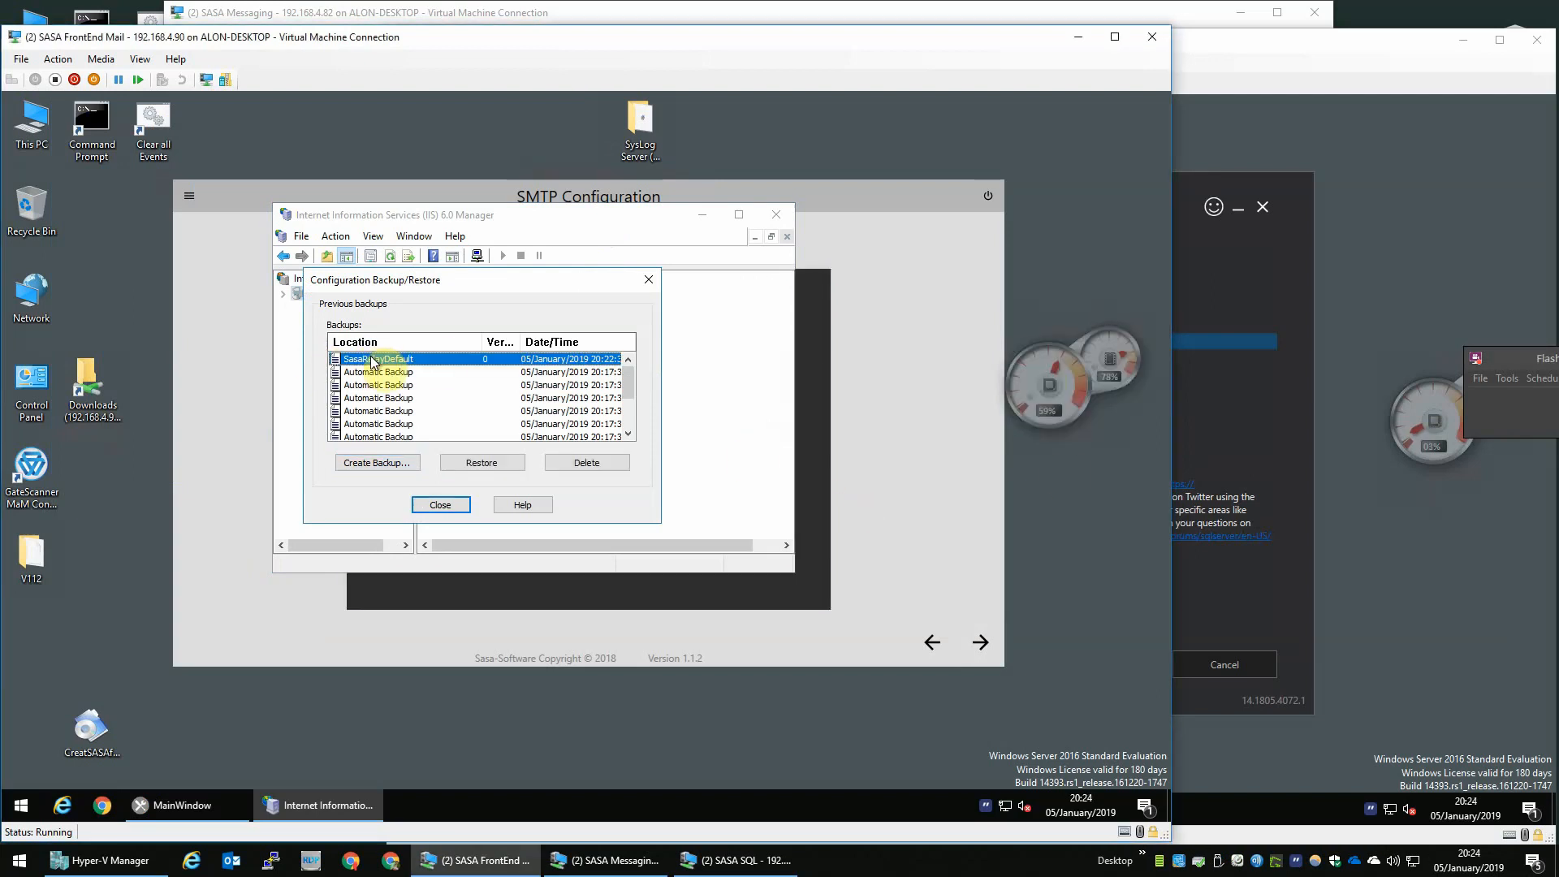
pyautogui.click(511, 462)
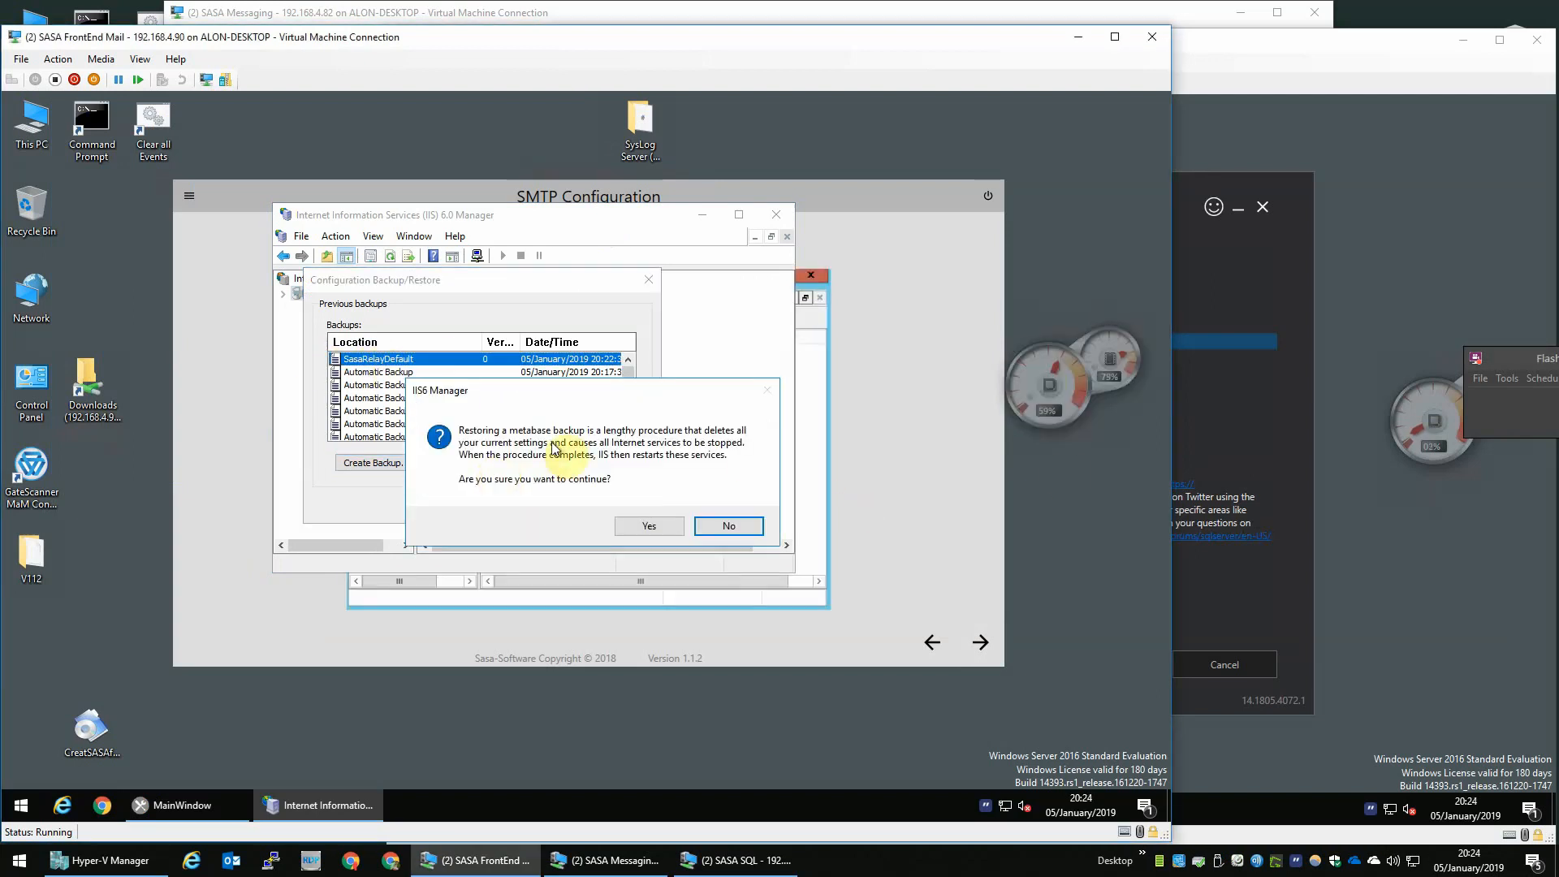
pyautogui.click(645, 524)
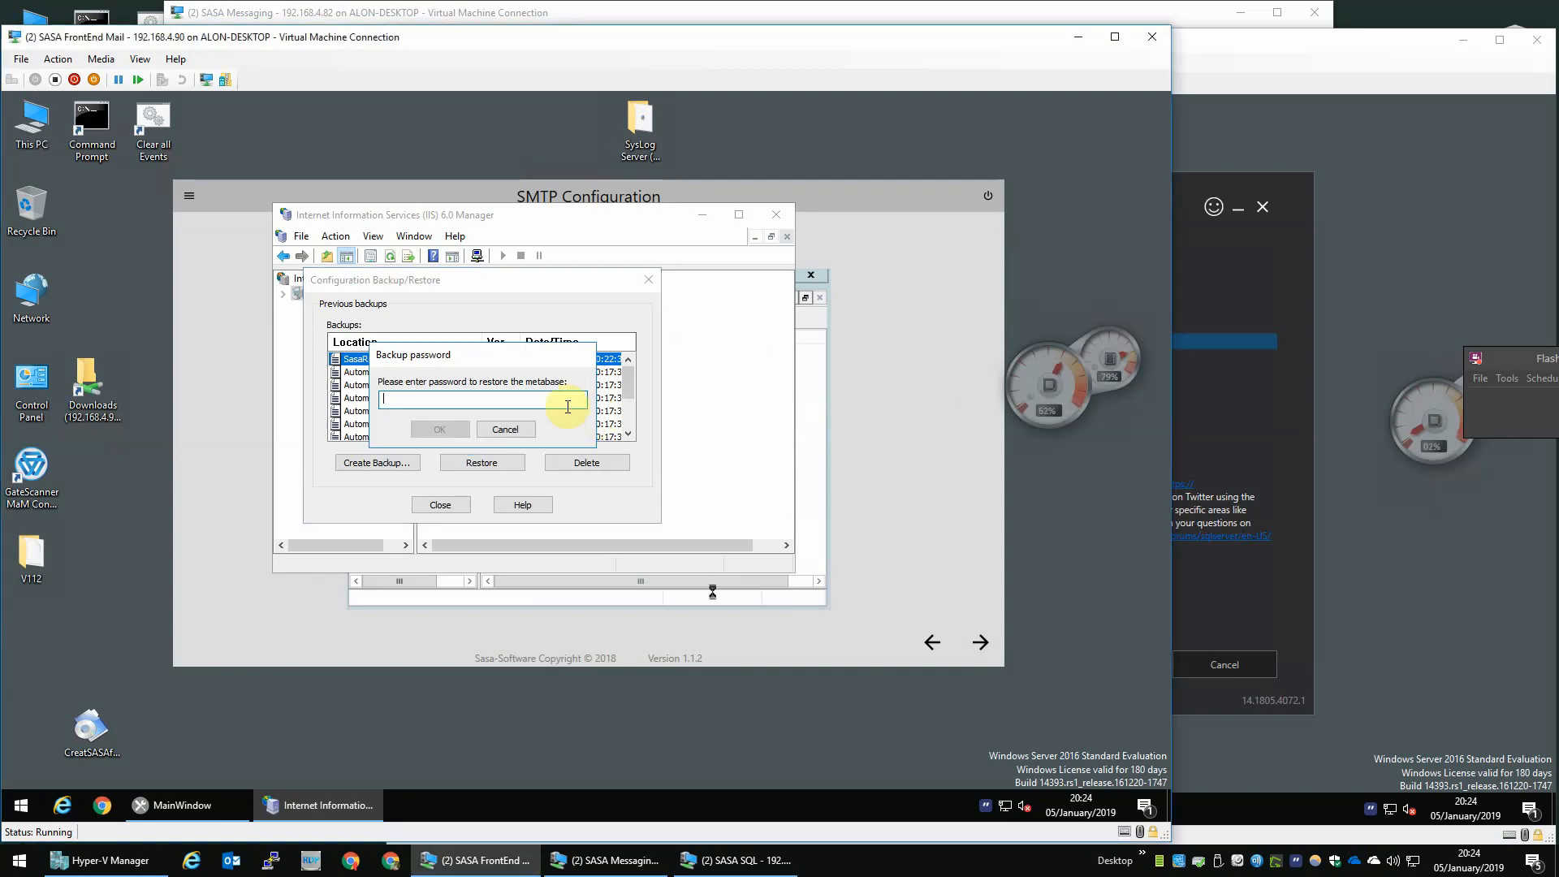
pyautogui.write('••')
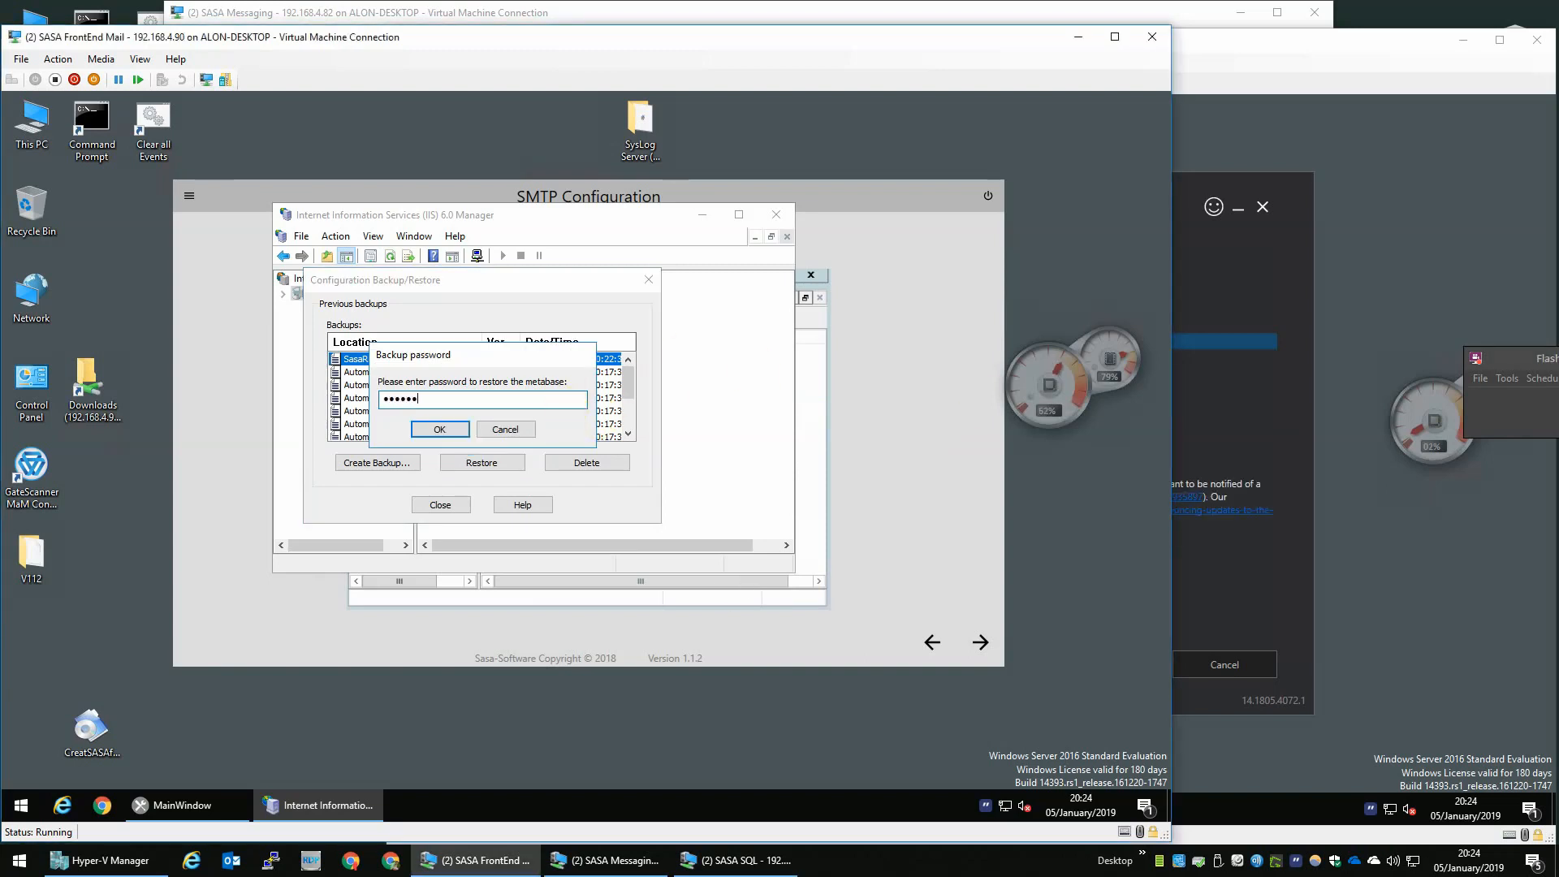
pyautogui.write('••••')
pyautogui.click(451, 430)
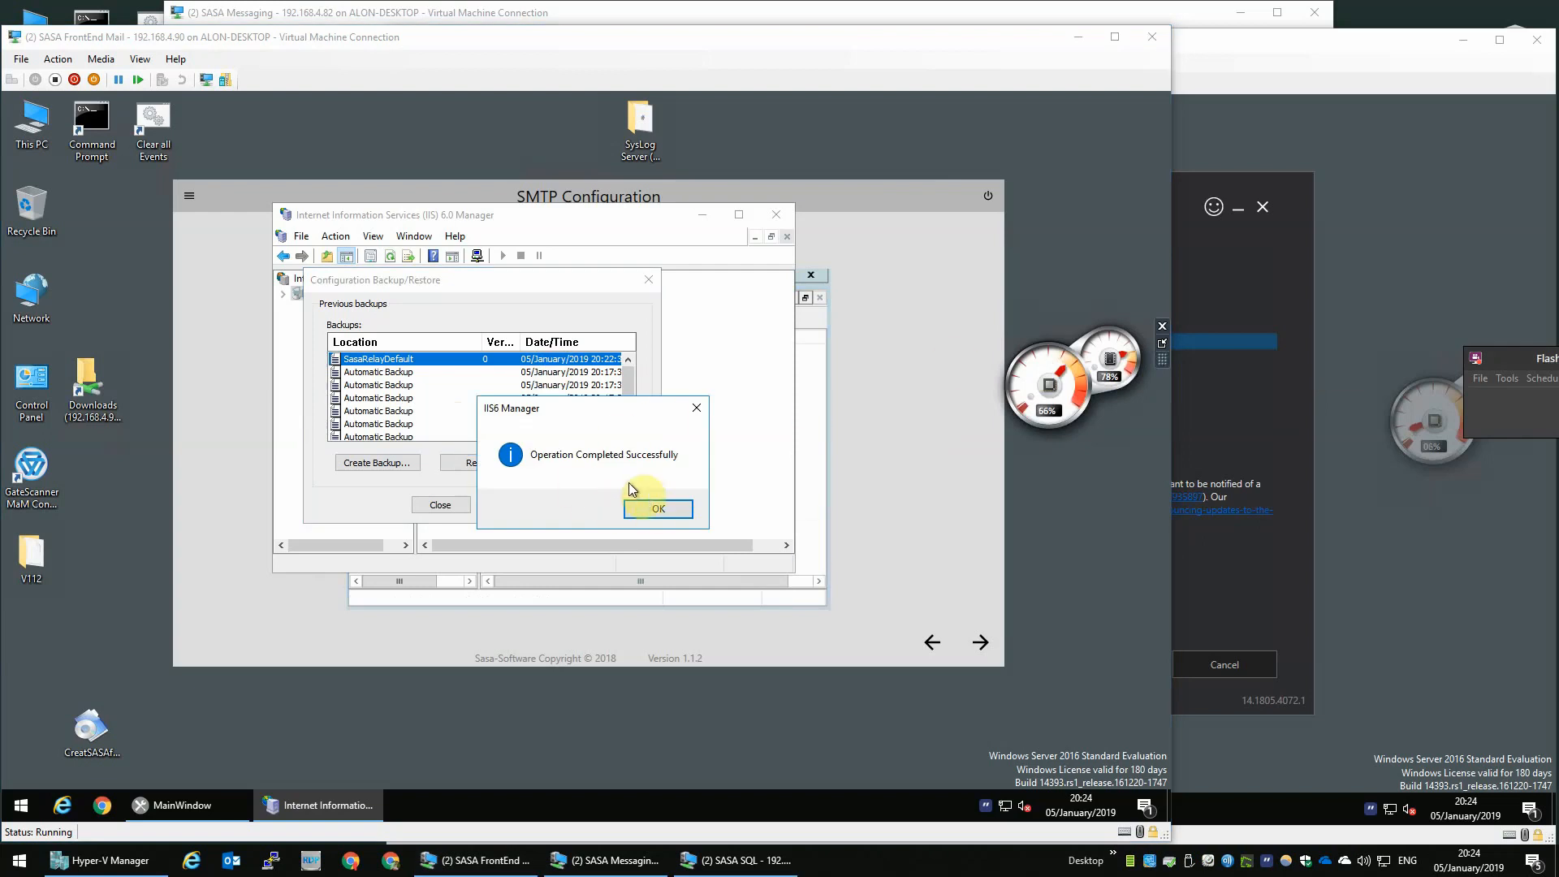
pyautogui.click(646, 508)
pyautogui.click(431, 506)
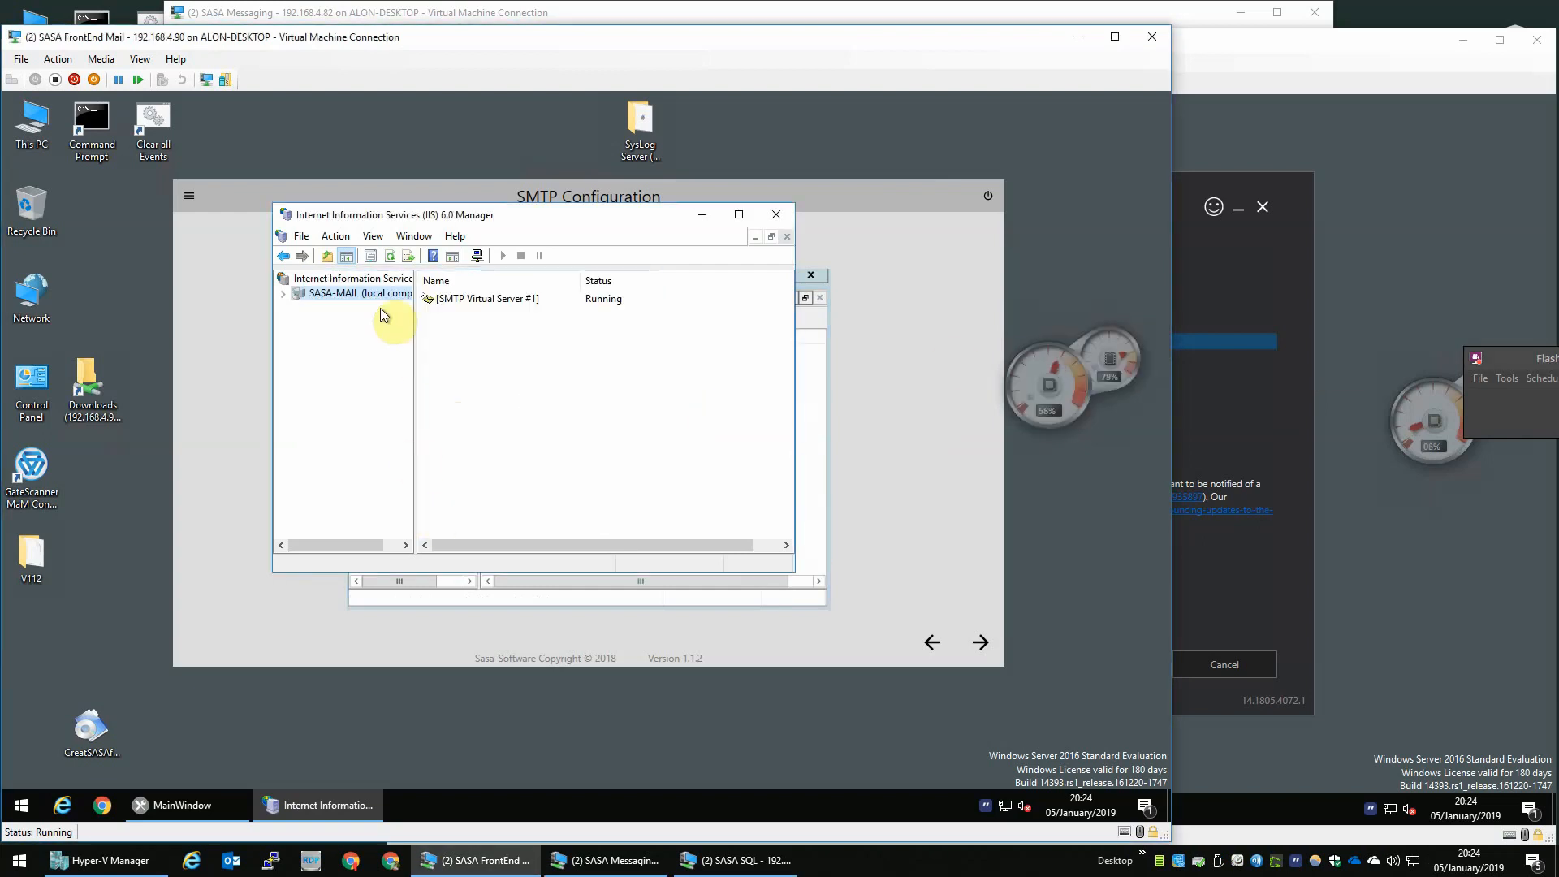
# - Close IIS 6.0 Manager and advance the preparation tool to the SMTP Alias Domains page
pyautogui.click(776, 214)
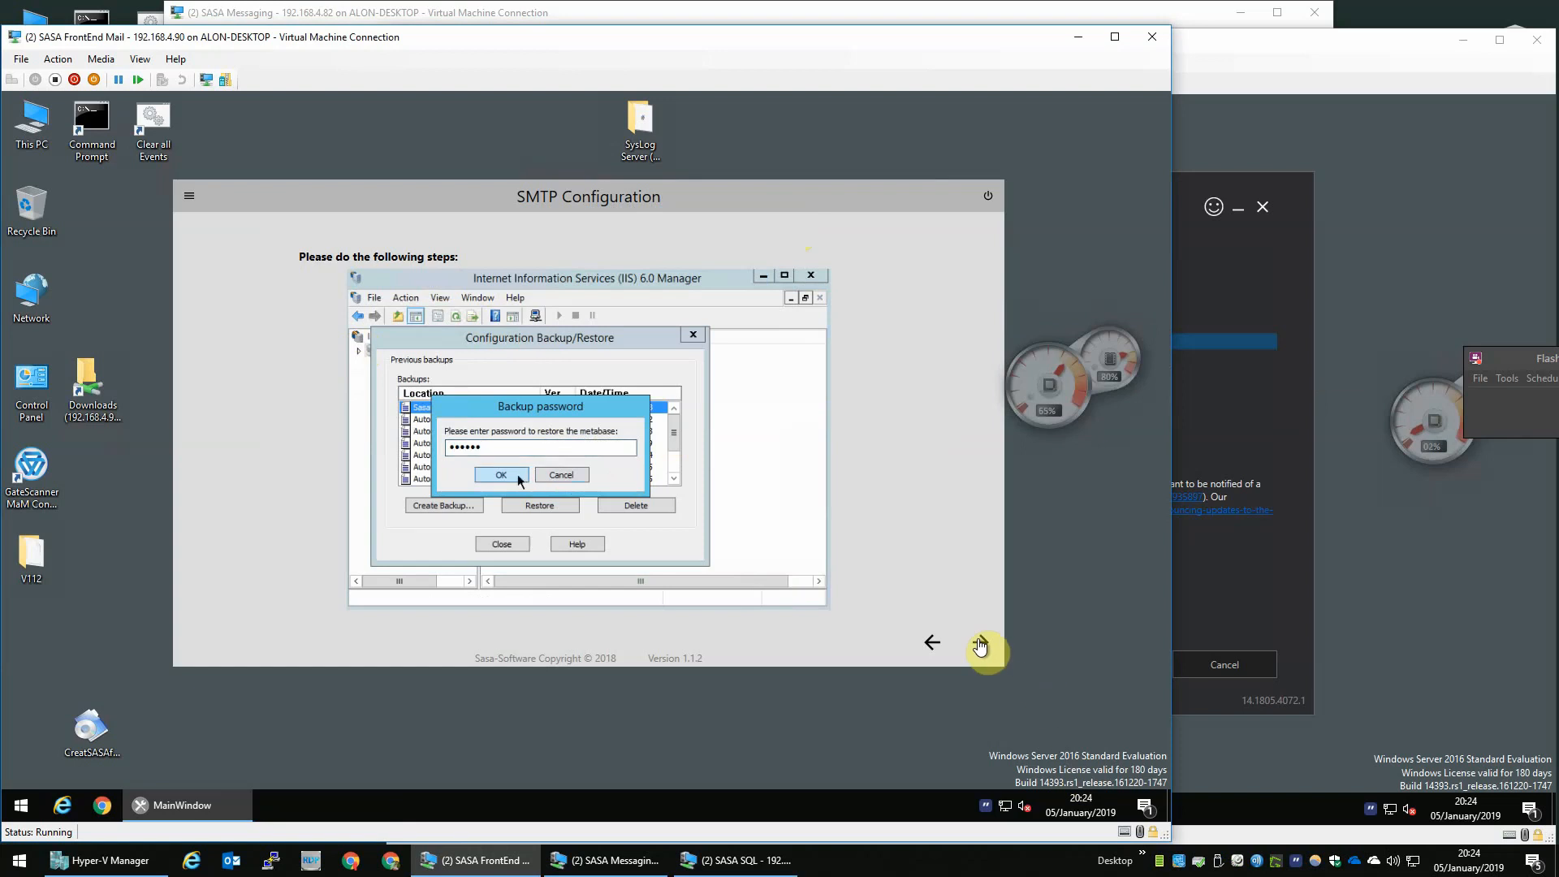
pyautogui.click(980, 641)
# - Add the alias domain Table-Tennis-Reviews.com to the list and save and apply it
pyautogui.click(590, 253)
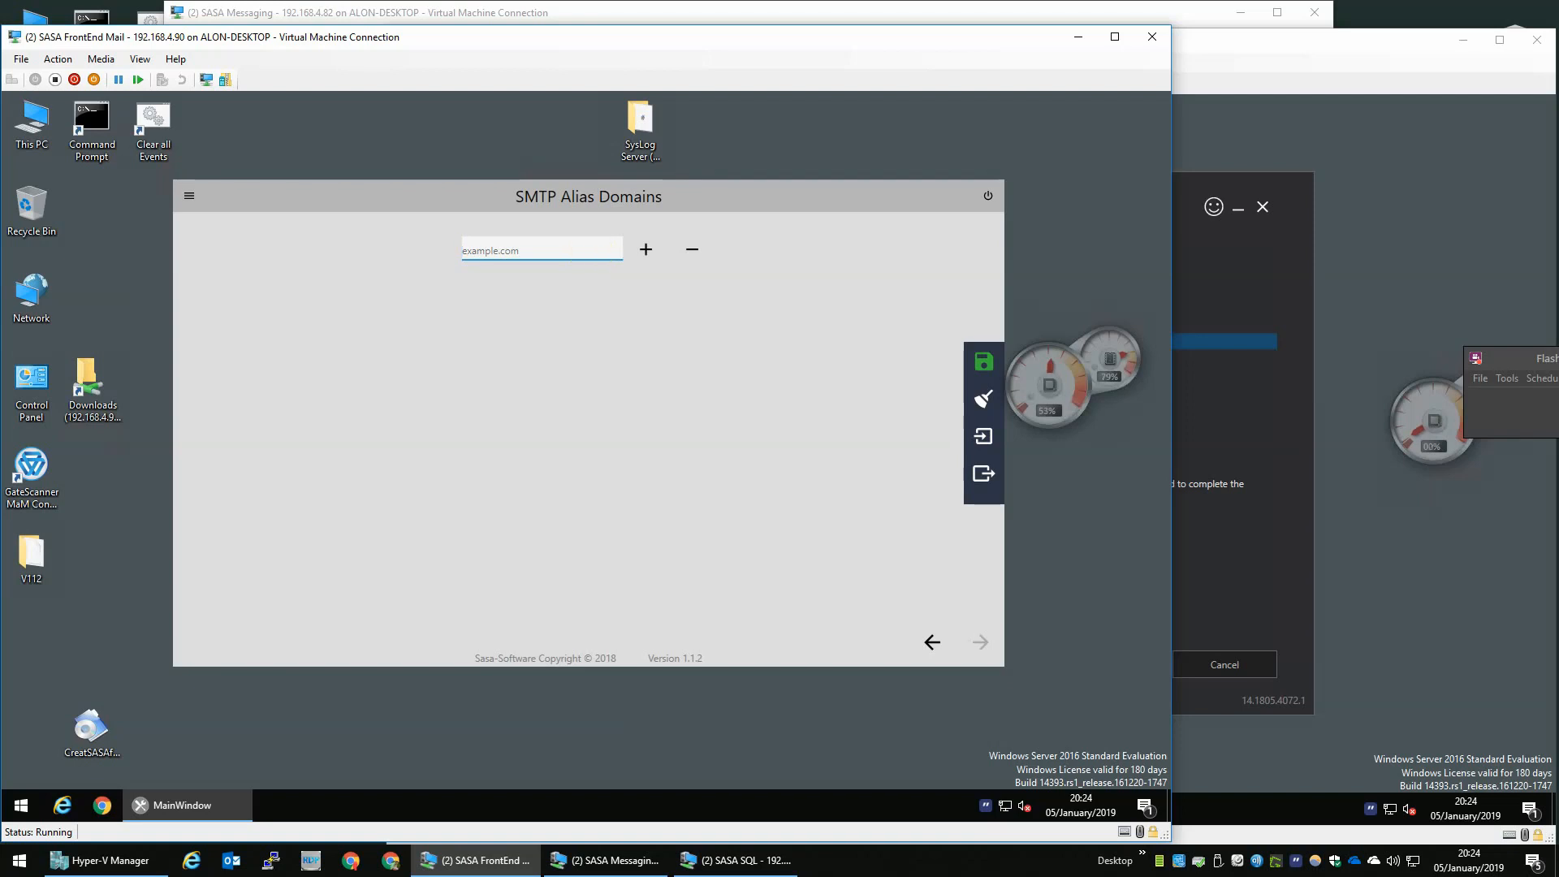
pyautogui.write('Table-Tennis-Reviews.com')
pyautogui.click(647, 251)
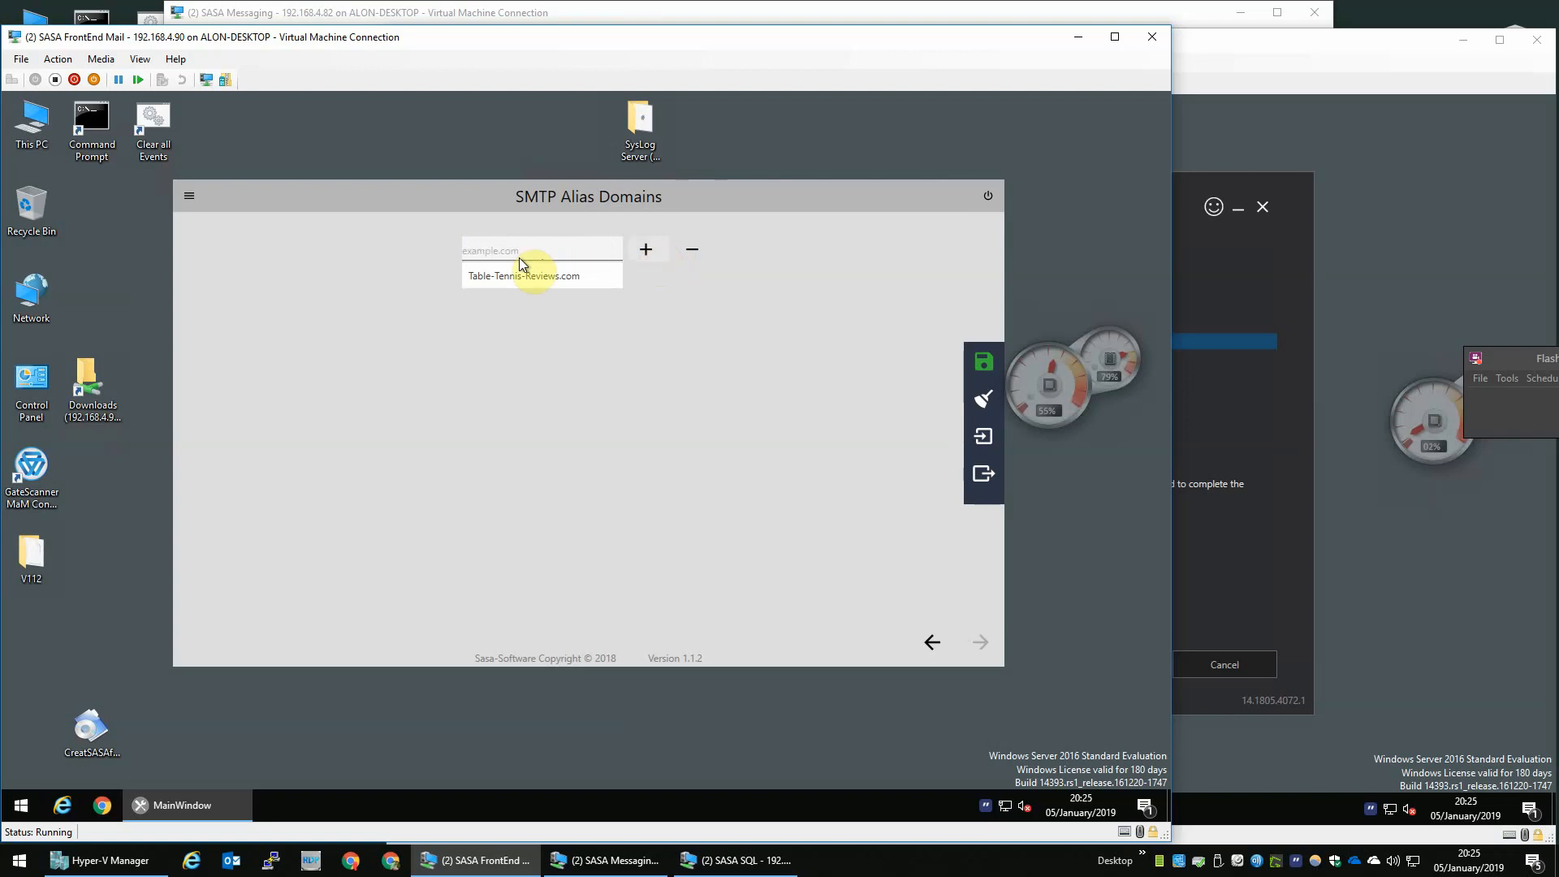
pyautogui.moveTo(989, 414)
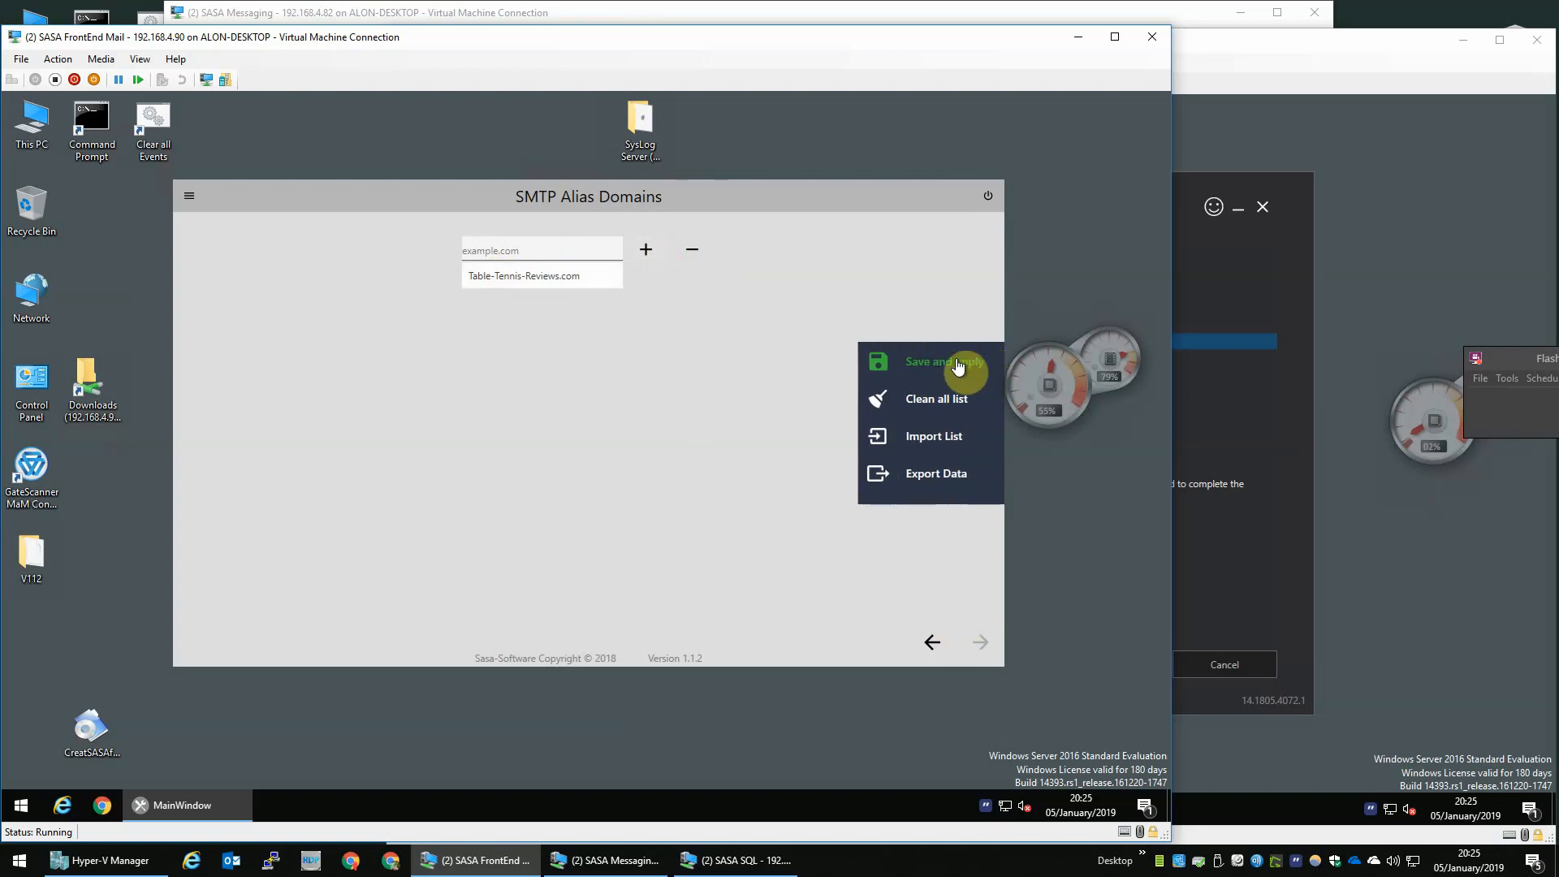
pyautogui.click(939, 368)
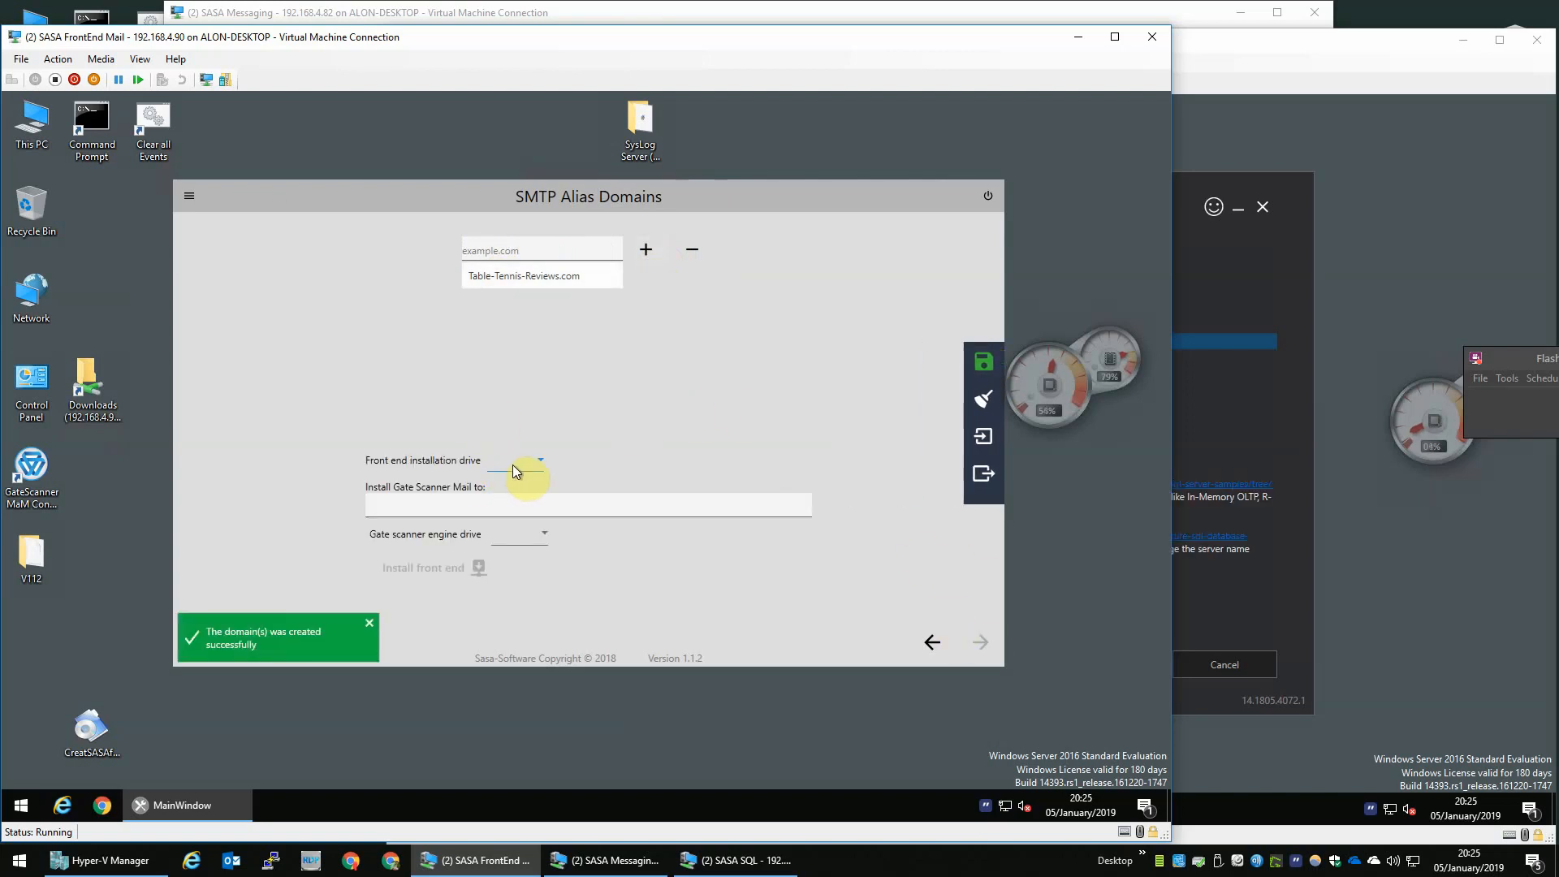
# - Set the front end installation drive and Gate scanner engine drive to D:\ and install the front end
pyautogui.click(523, 464)
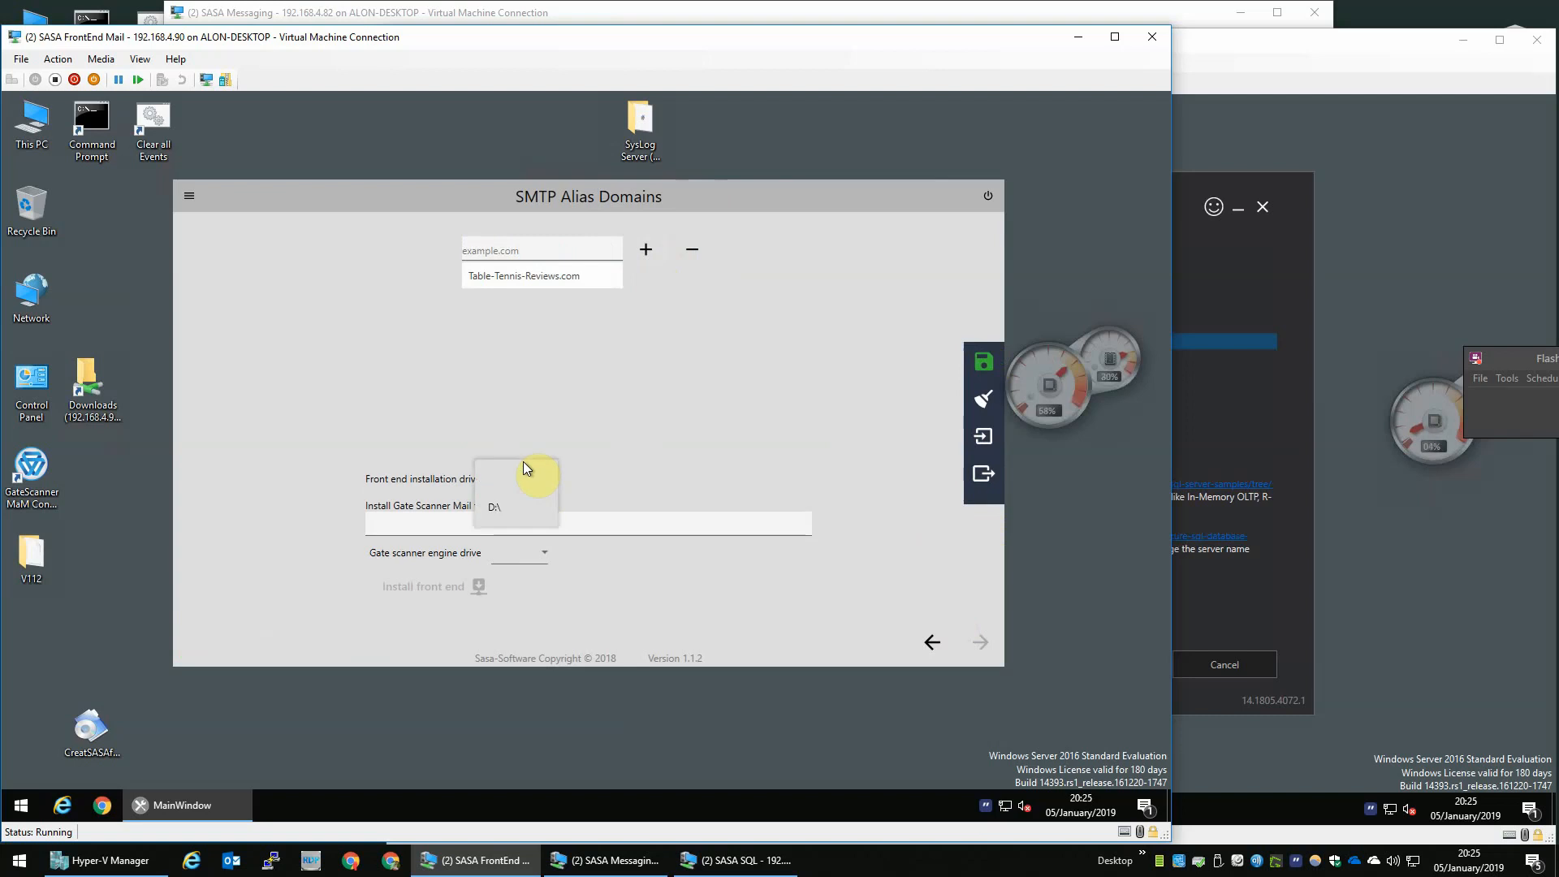
pyautogui.click(495, 513)
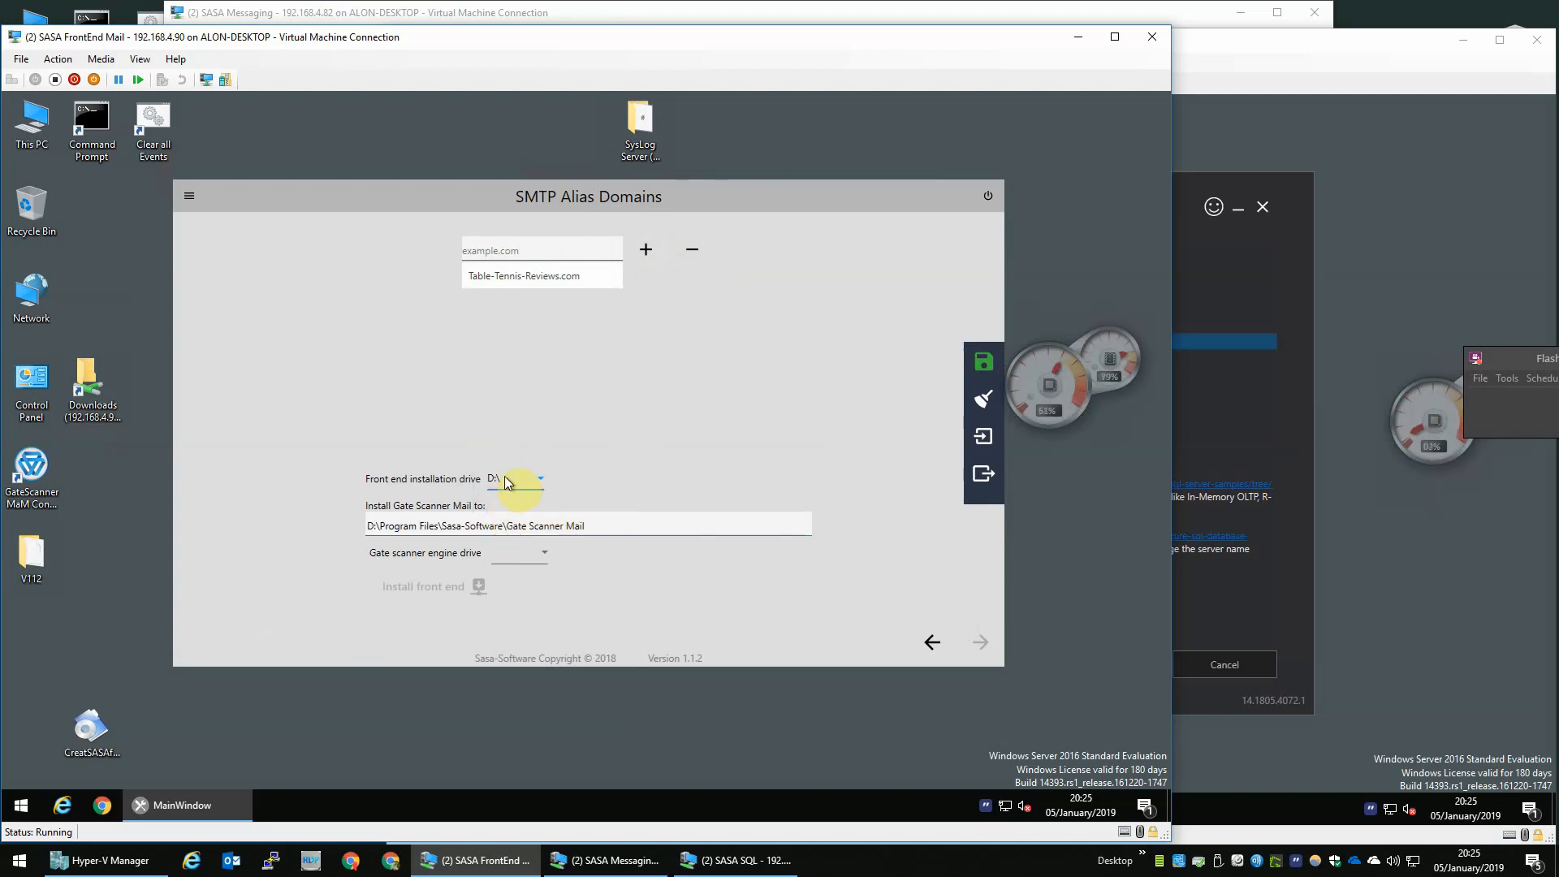
pyautogui.click(540, 553)
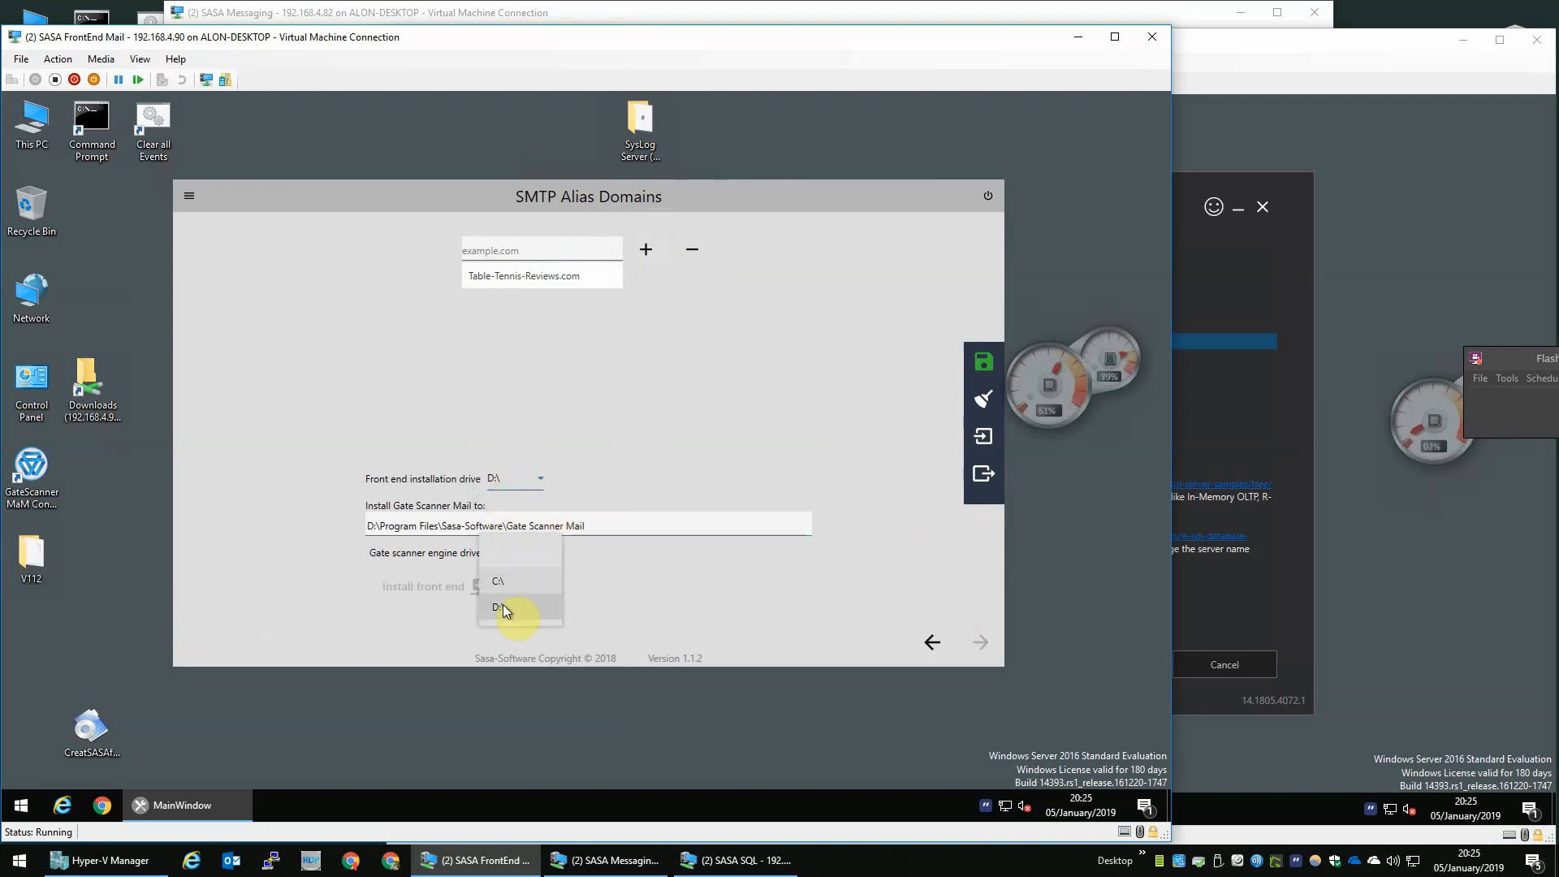
pyautogui.click(504, 604)
pyautogui.click(427, 585)
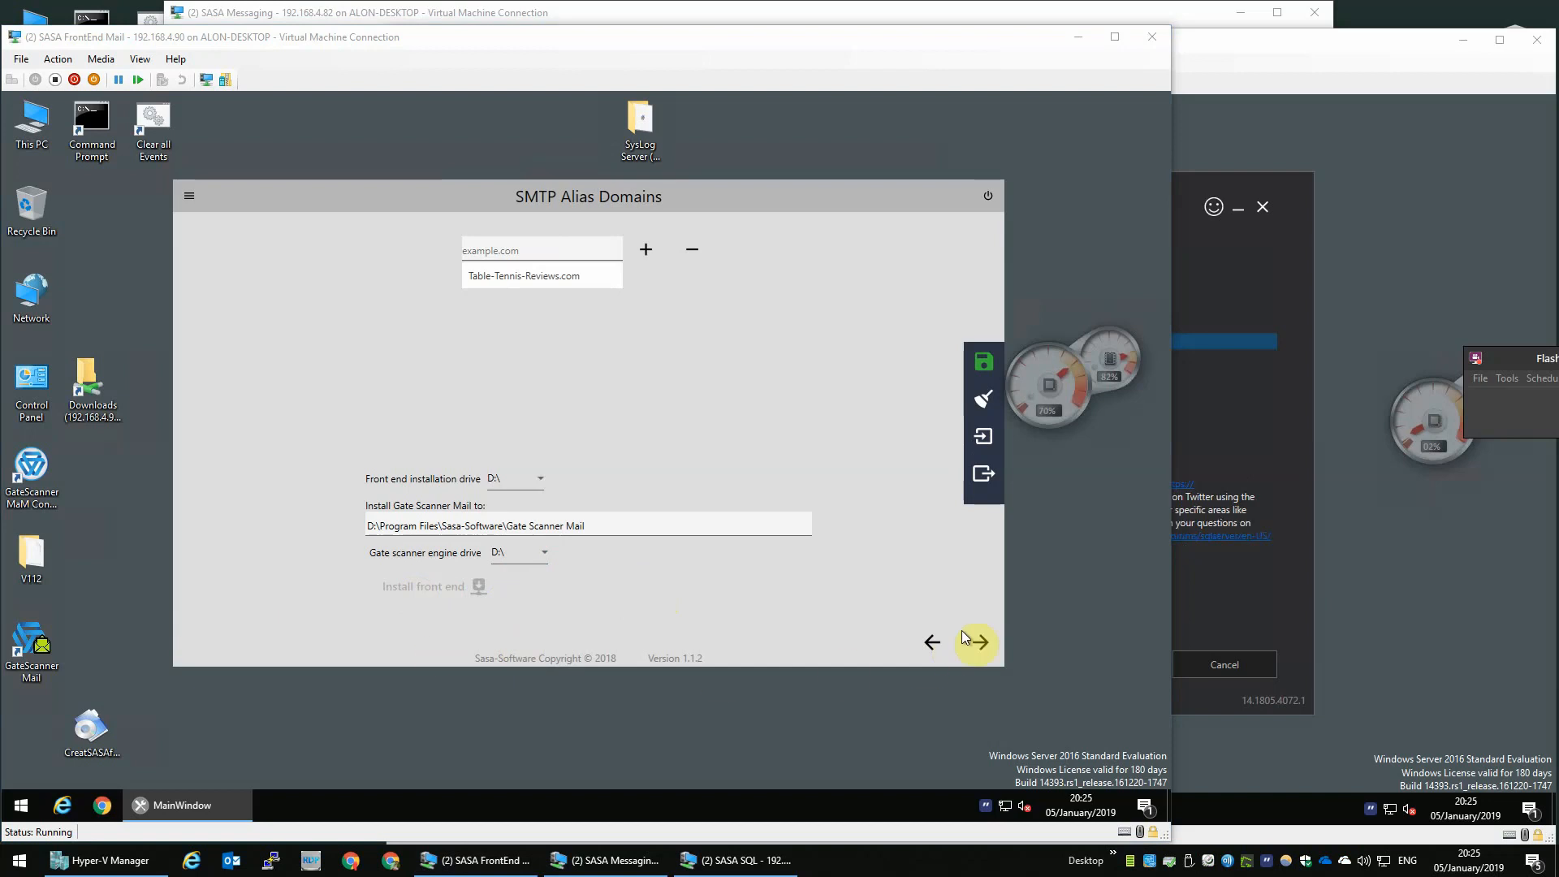
# - Advance to User(s) And Shares and tick Management console, FE shares and Gsshares
pyautogui.click(981, 643)
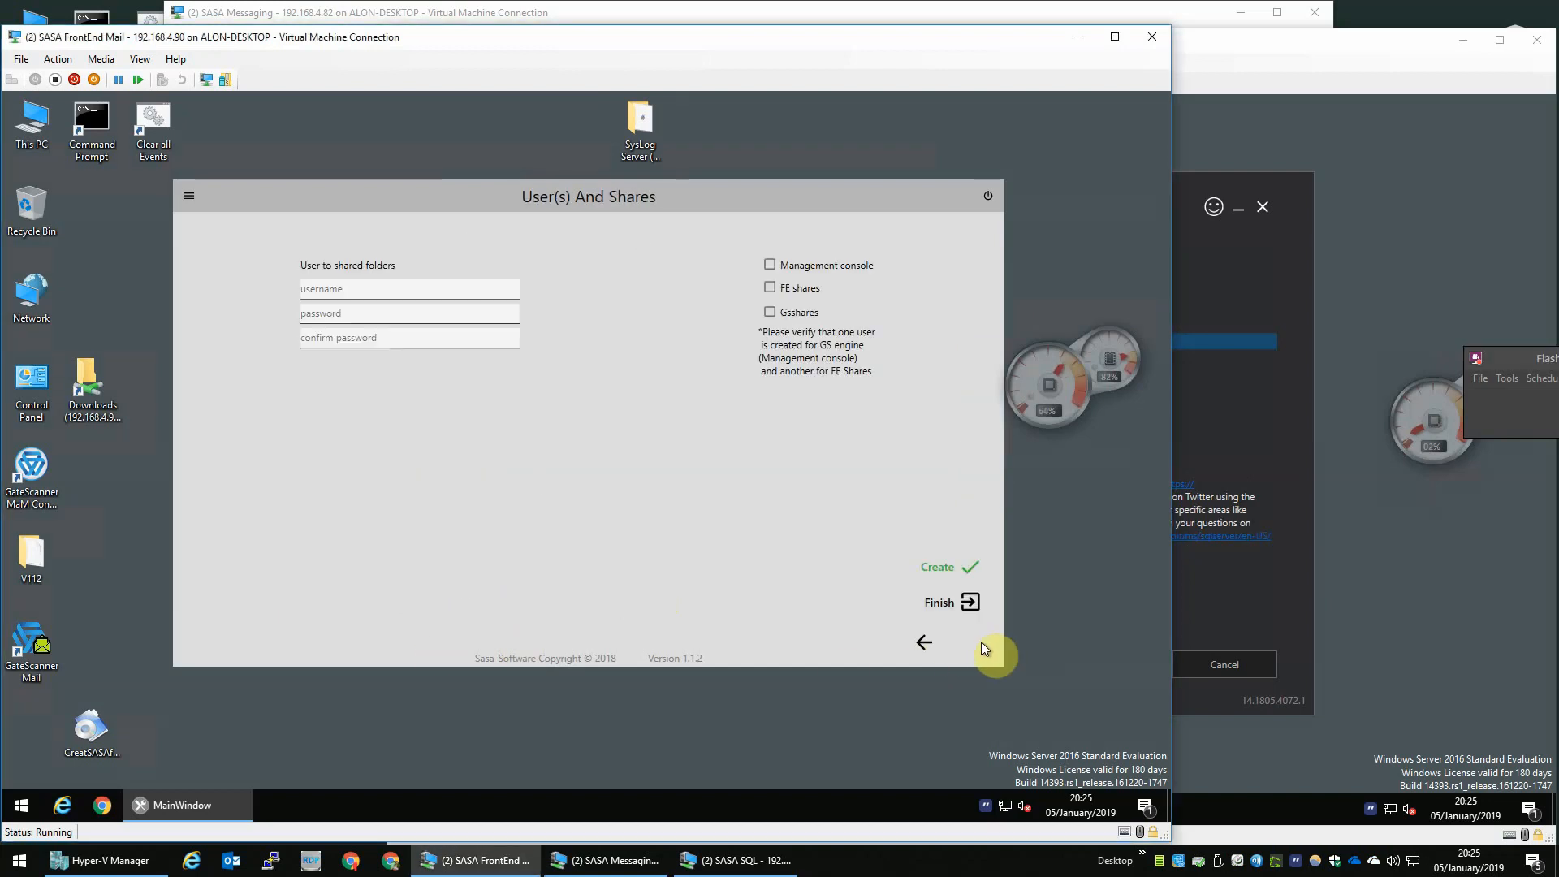
pyautogui.click(383, 284)
pyautogui.moveTo(816, 258)
pyautogui.click(772, 287)
pyautogui.click(771, 312)
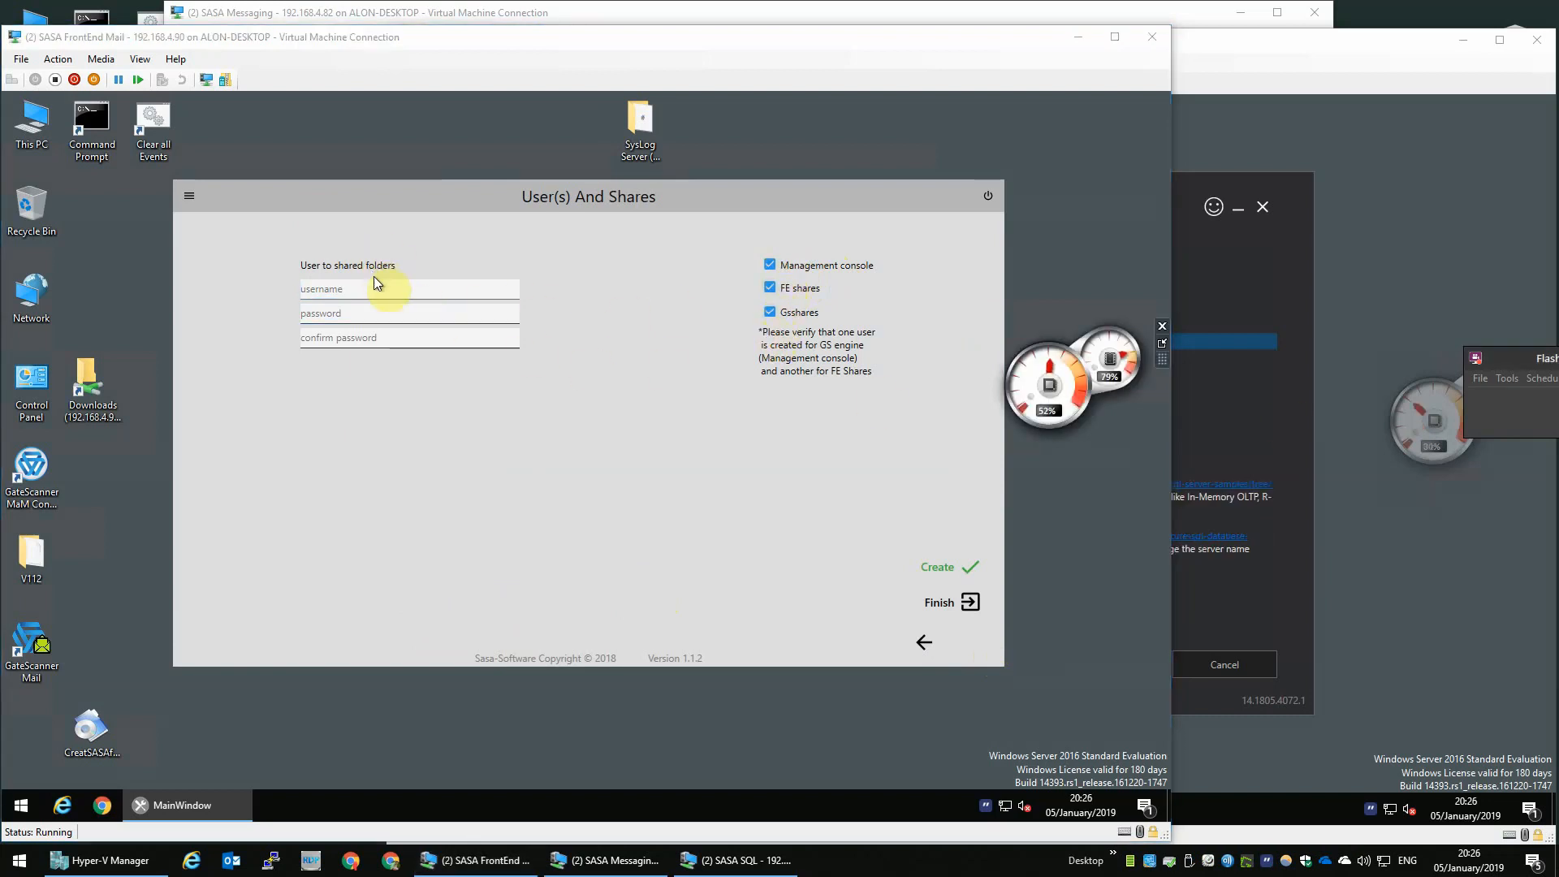
# - Create the shared-folders user sasa, entering and confirming its password
pyautogui.click(362, 294)
pyautogui.write('sasa')
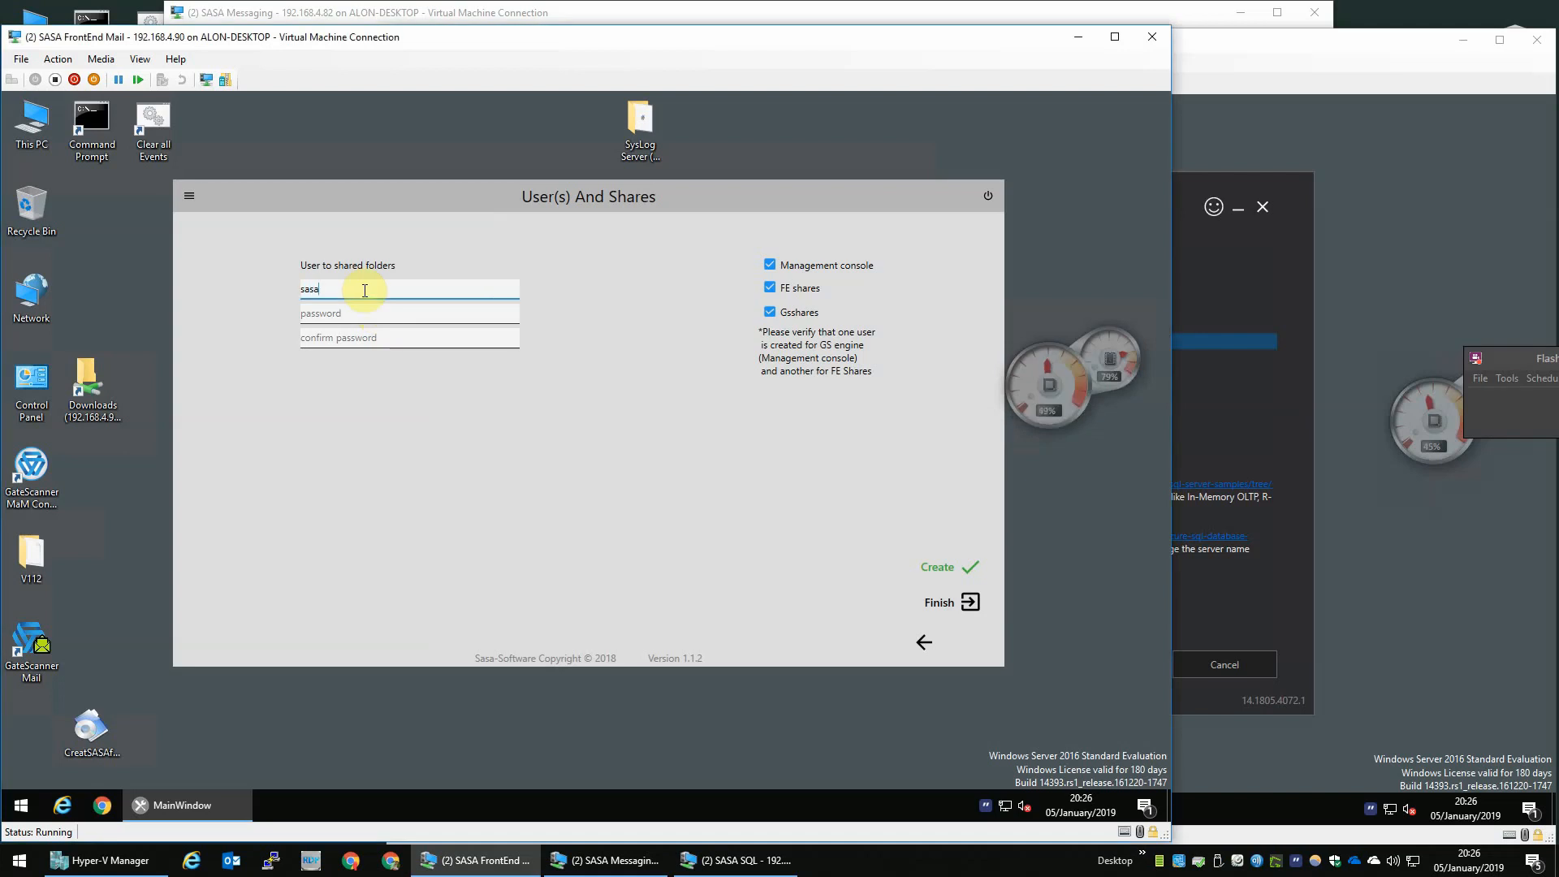
pyautogui.press('Tab')
pyautogui.write('s')
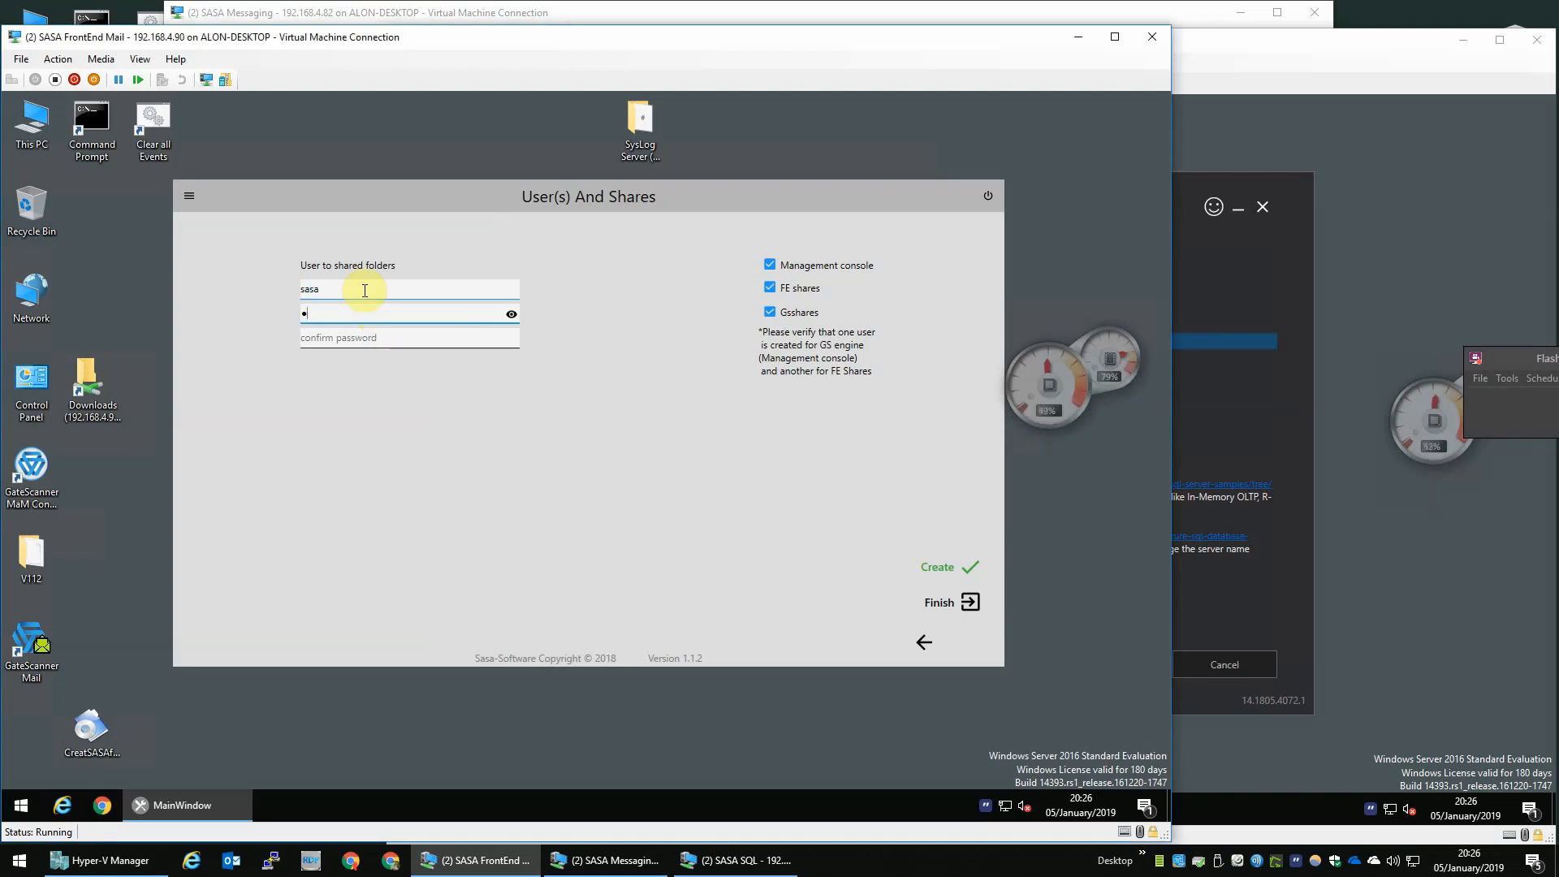
pyautogui.write('•••••••••')
pyautogui.press('Tab')
pyautogui.click(367, 333)
pyautogui.write('•••')
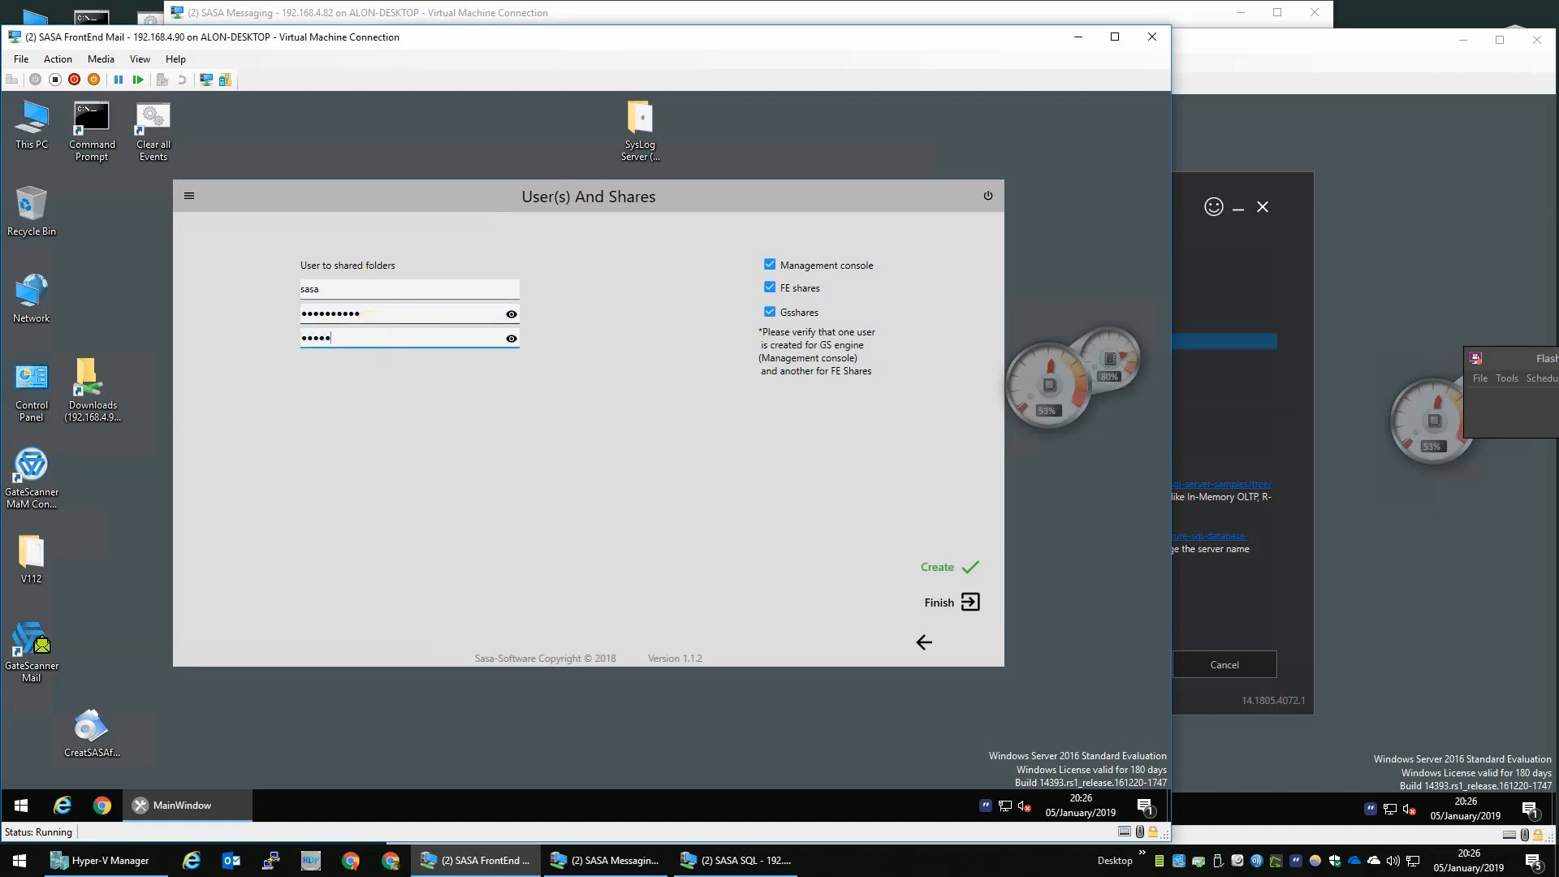
pyautogui.write('•••••••')
pyautogui.click(933, 572)
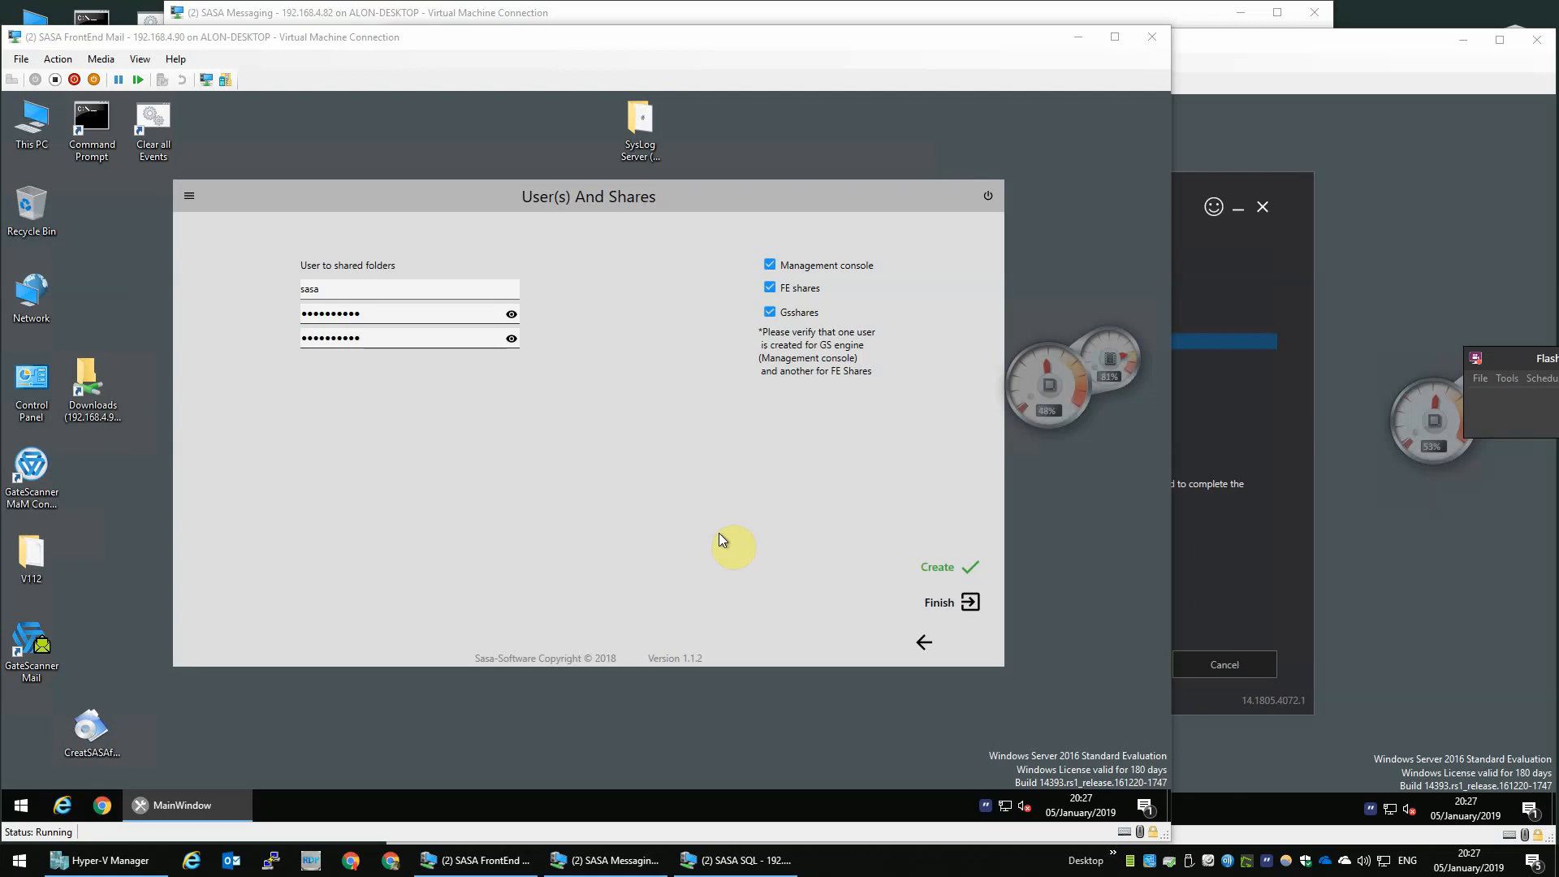
# - Finish the FrontEnd Mail preparation tool and bring the SQL VM's download progress into view
pyautogui.click(951, 605)
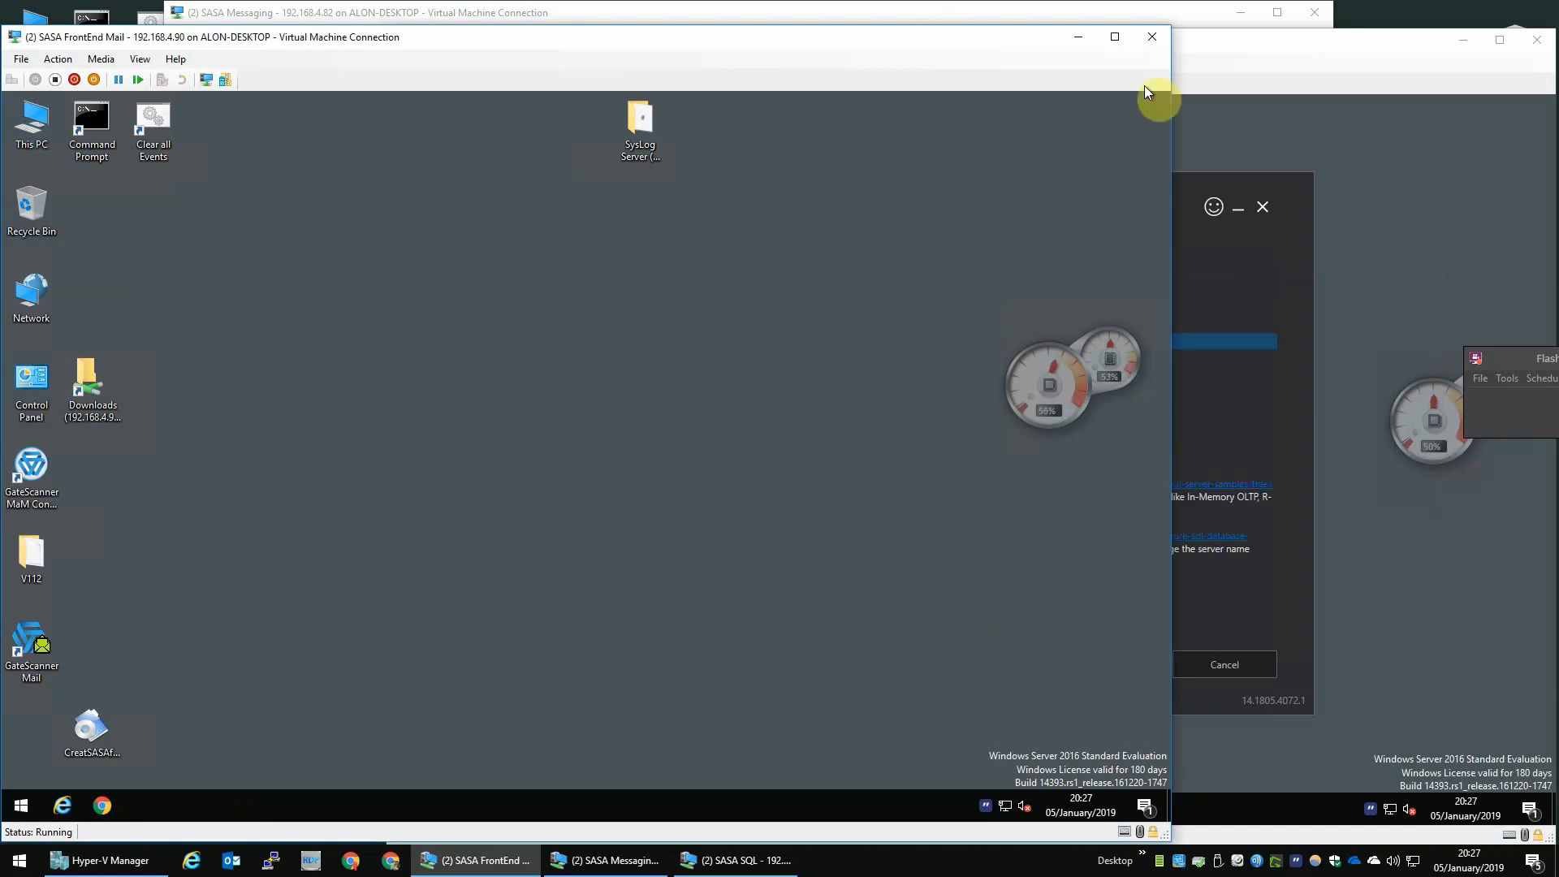
pyautogui.click(1229, 57)
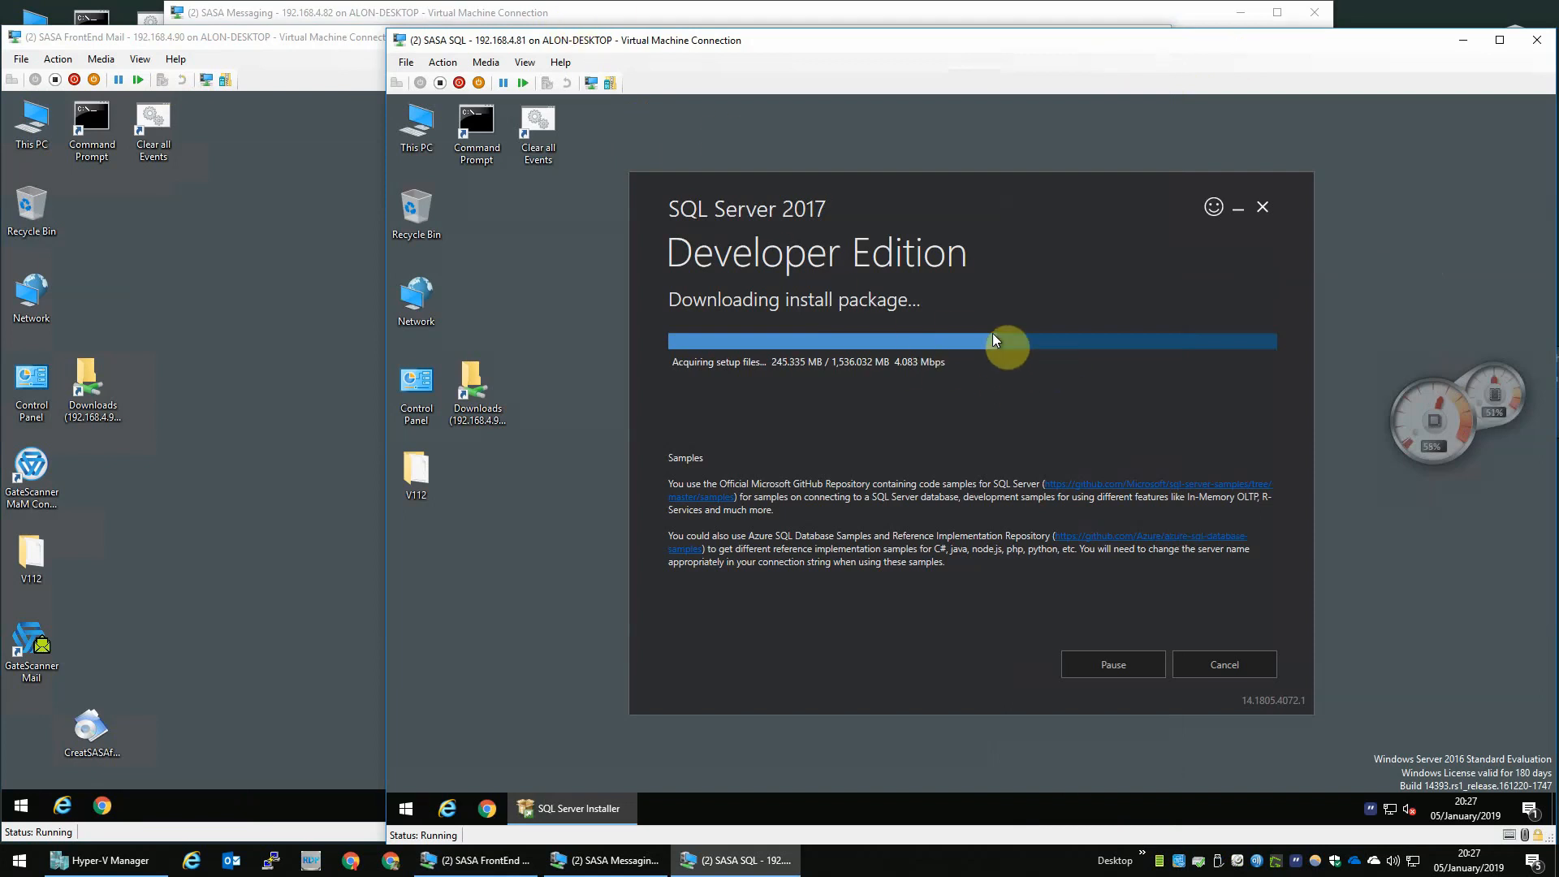
# - On the Messaging VM, advance the preparation tool to Setups and create the log service user sasa, entering and confirming its password
pyautogui.click(751, 13)
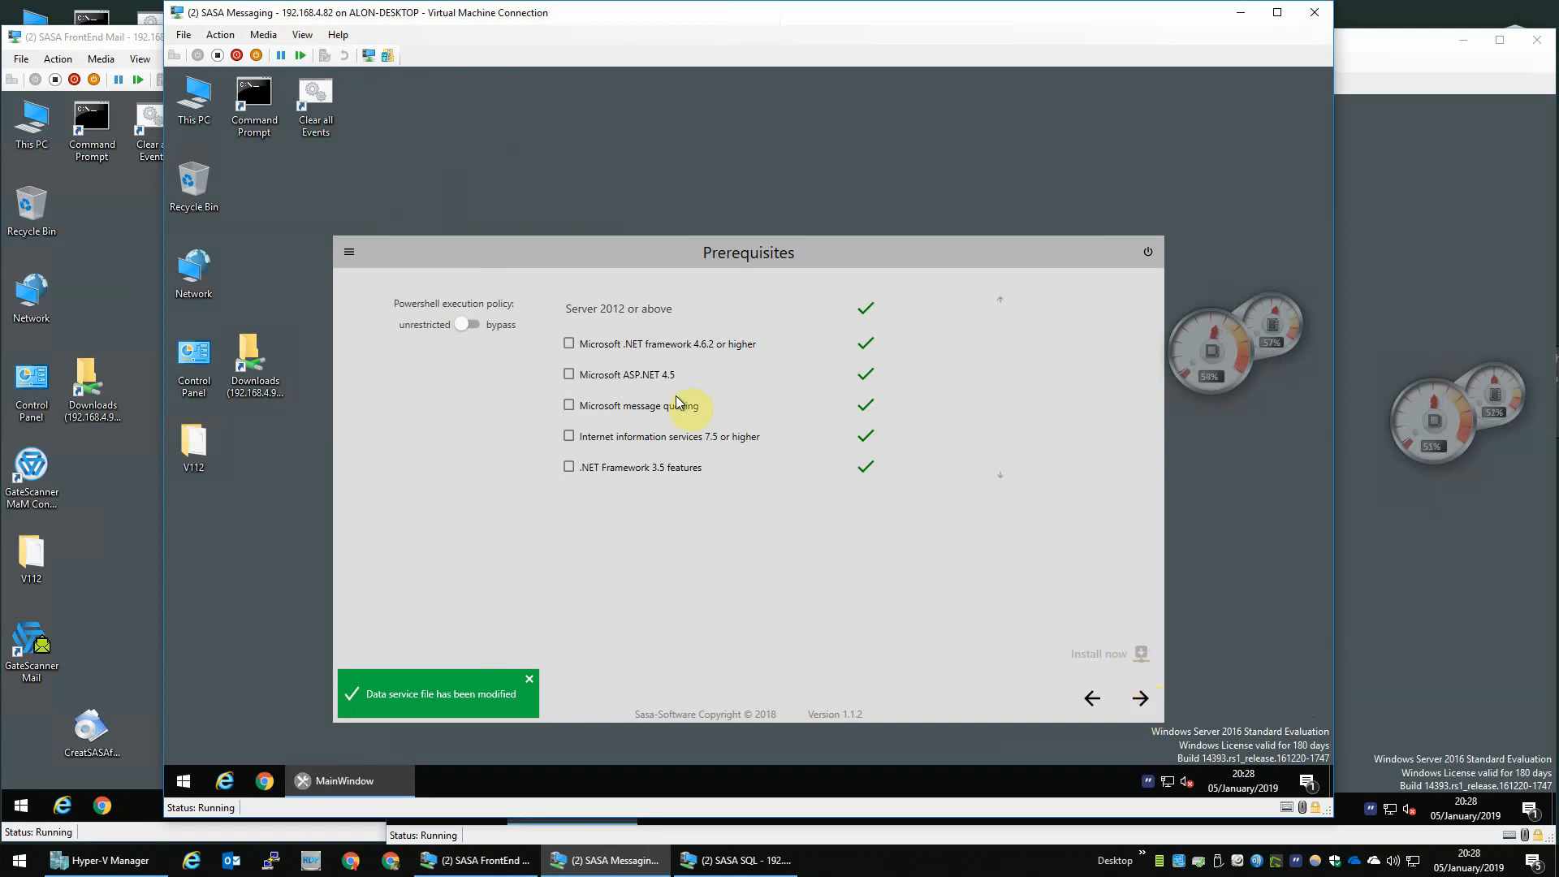
pyautogui.click(1141, 699)
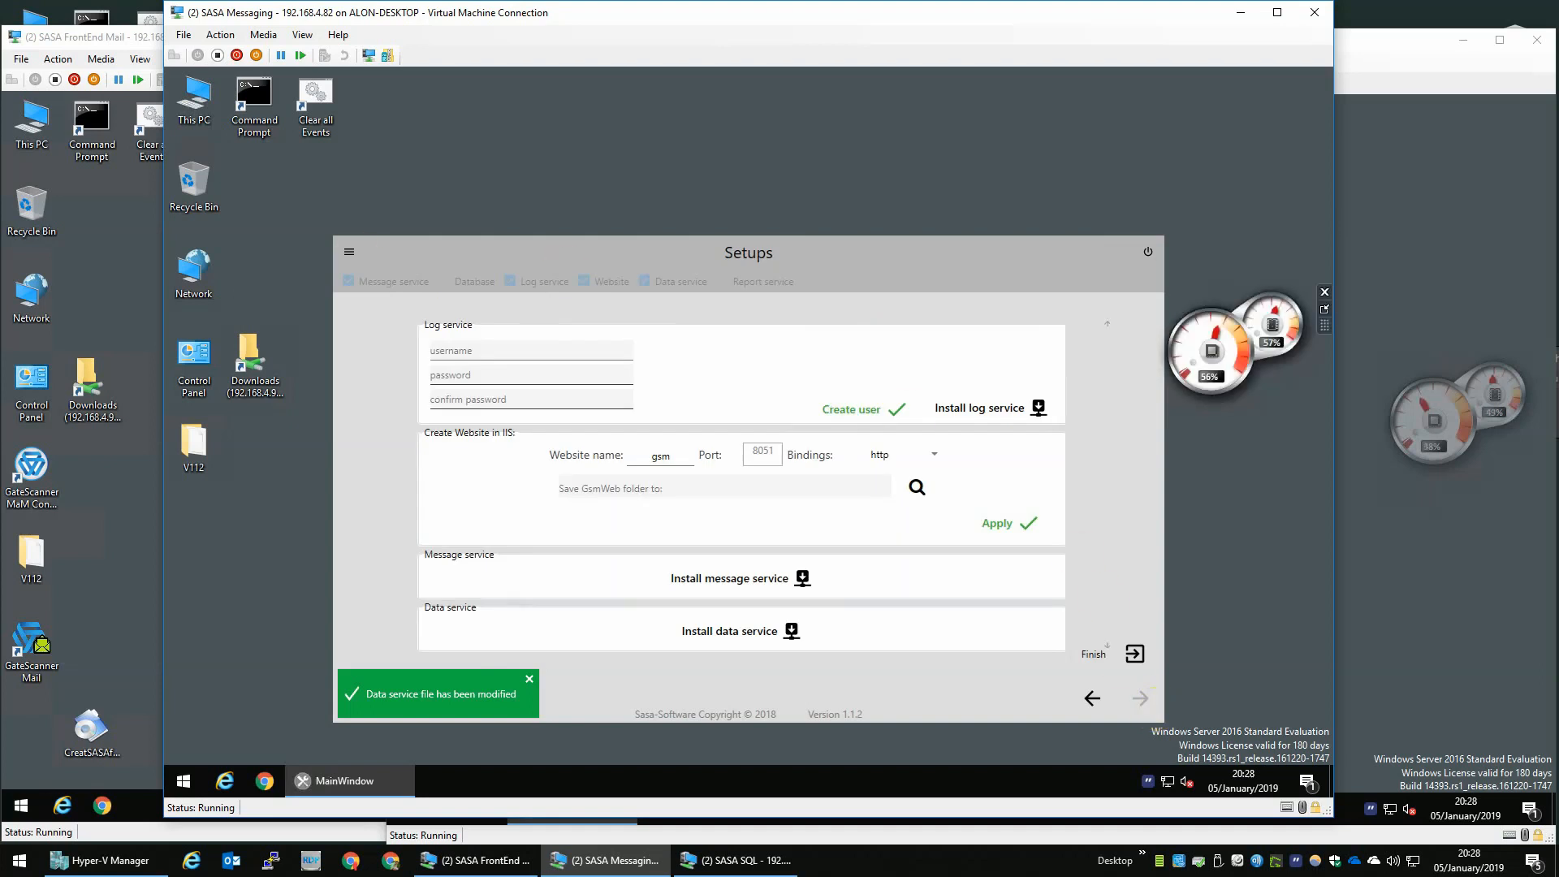
pyautogui.click(599, 354)
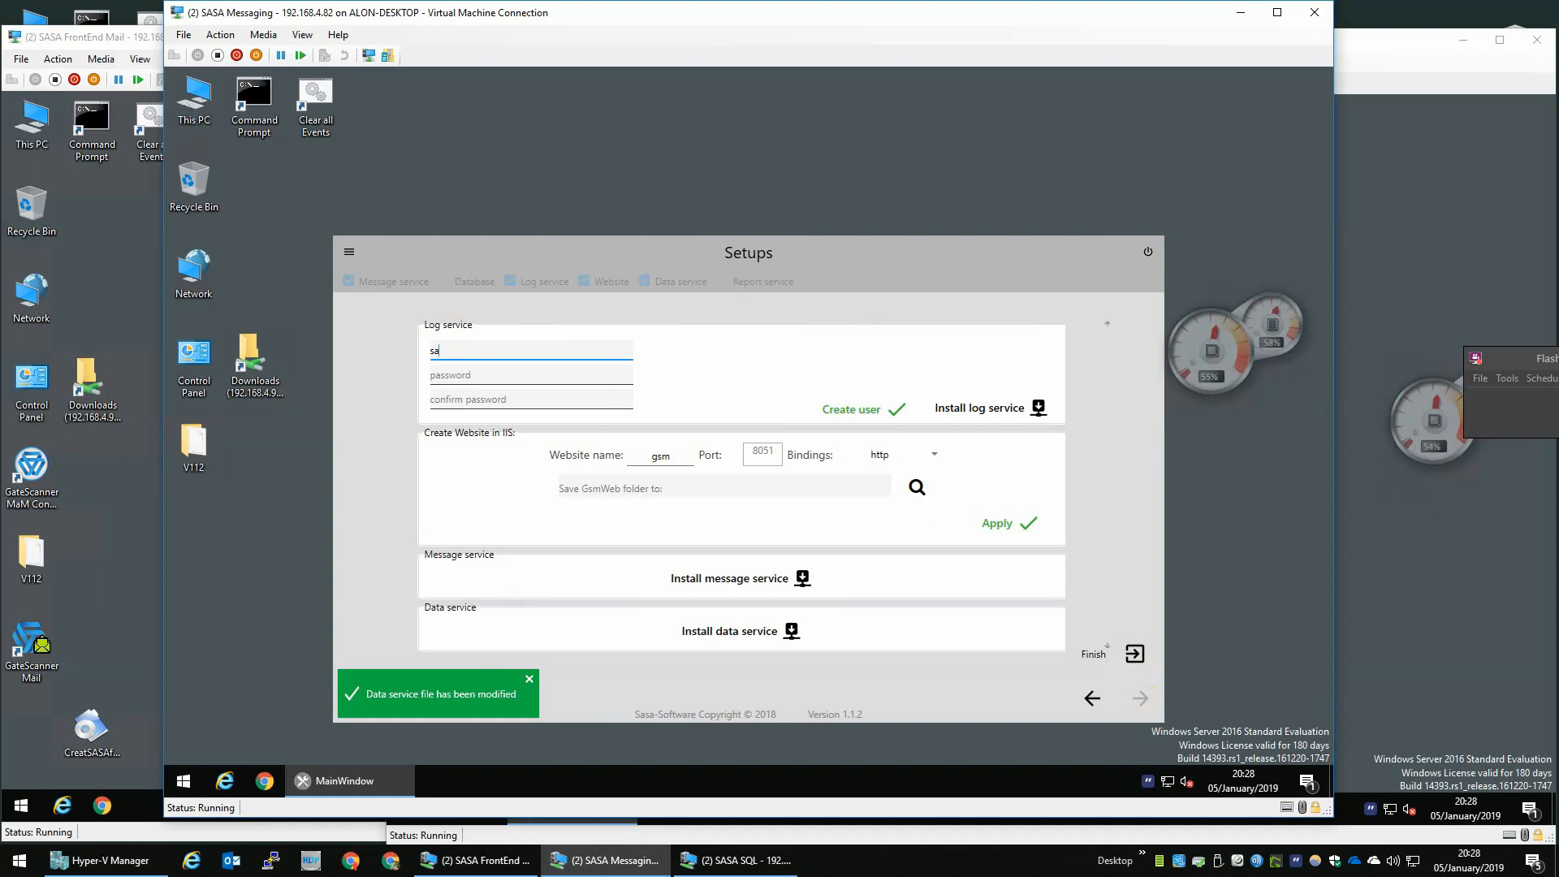
pyautogui.write('sasa')
pyautogui.click(599, 354)
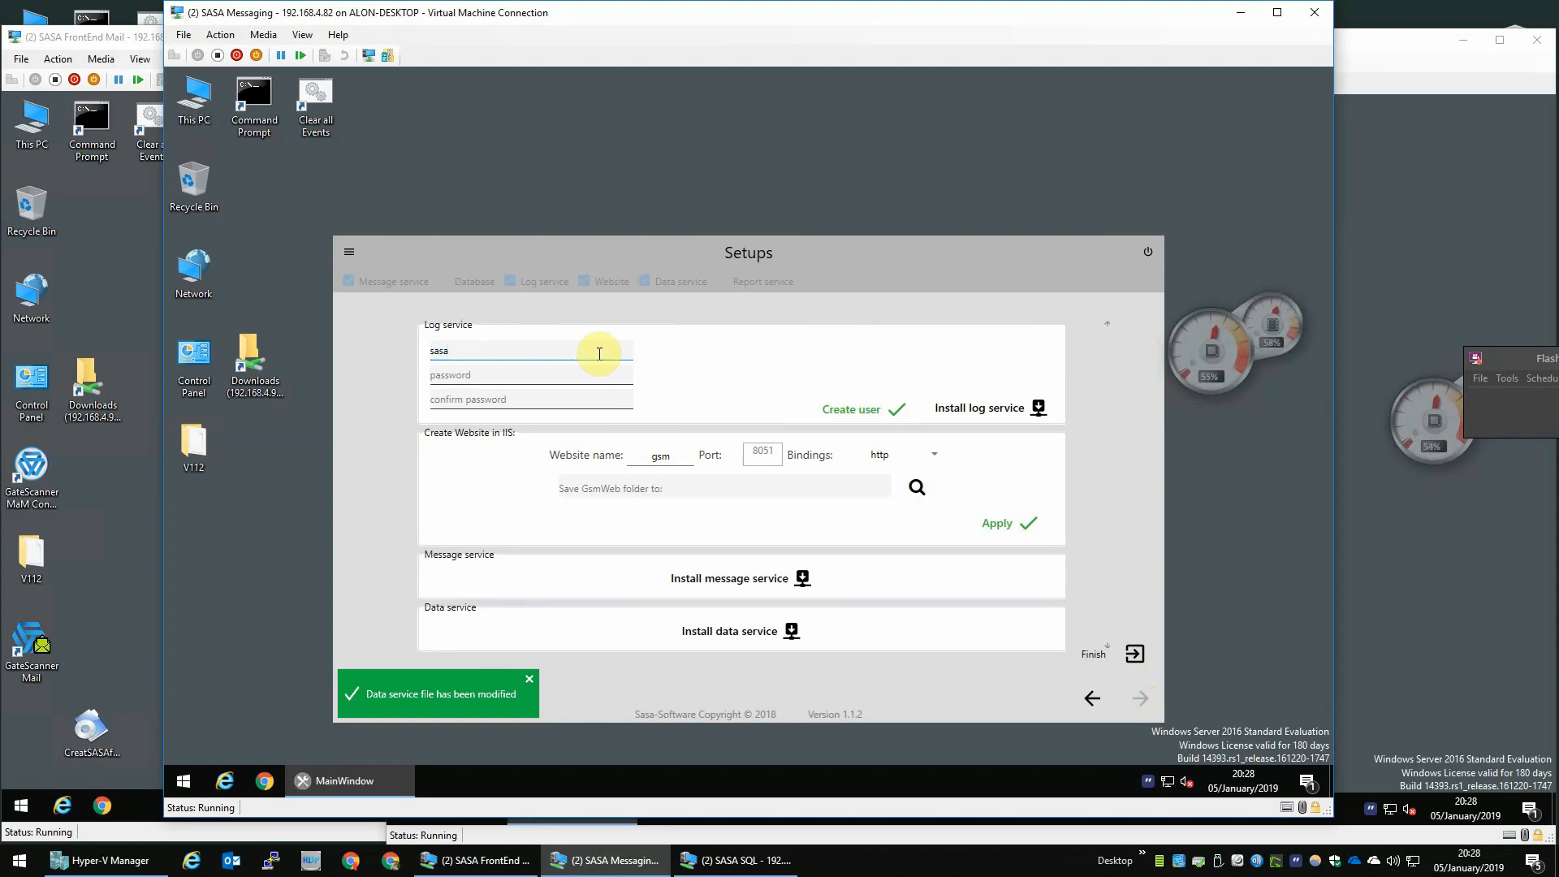
pyautogui.click(571, 379)
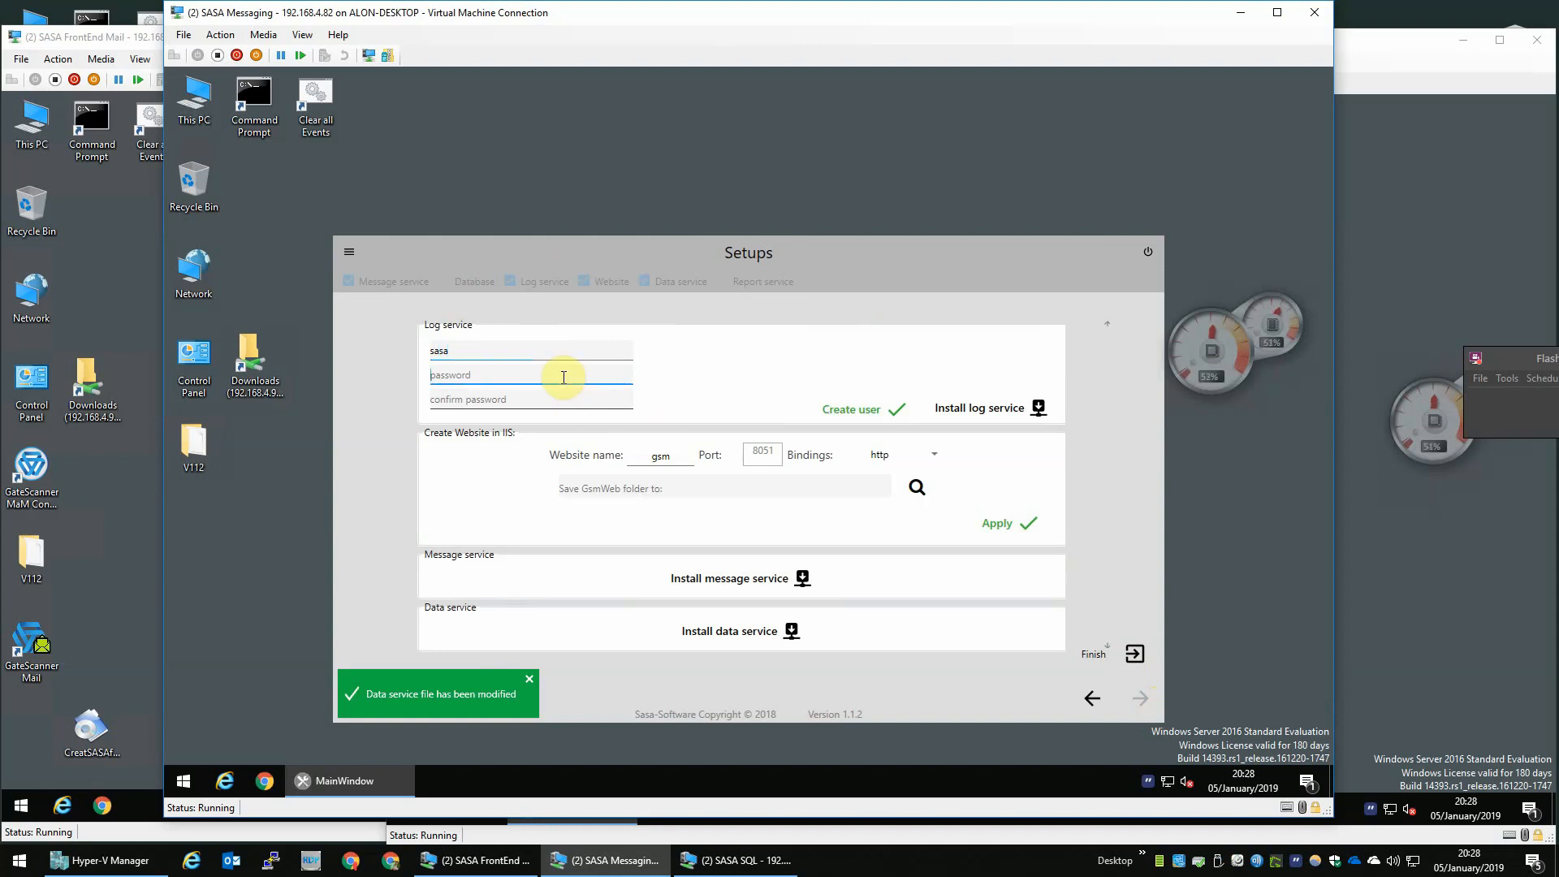
pyautogui.write('s')
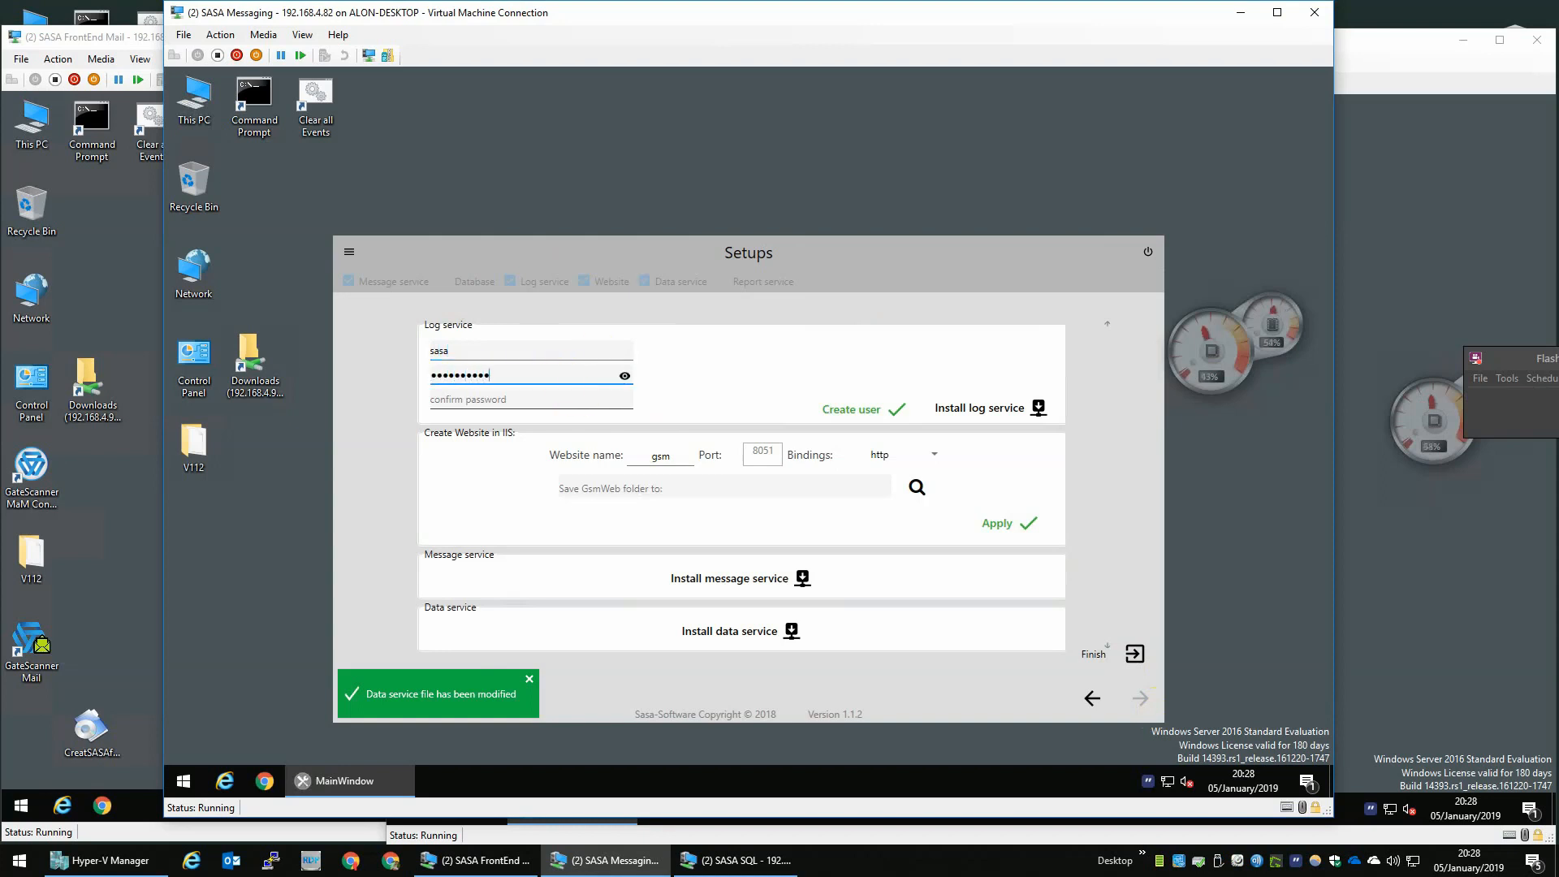
pyautogui.click(564, 377)
pyautogui.click(560, 401)
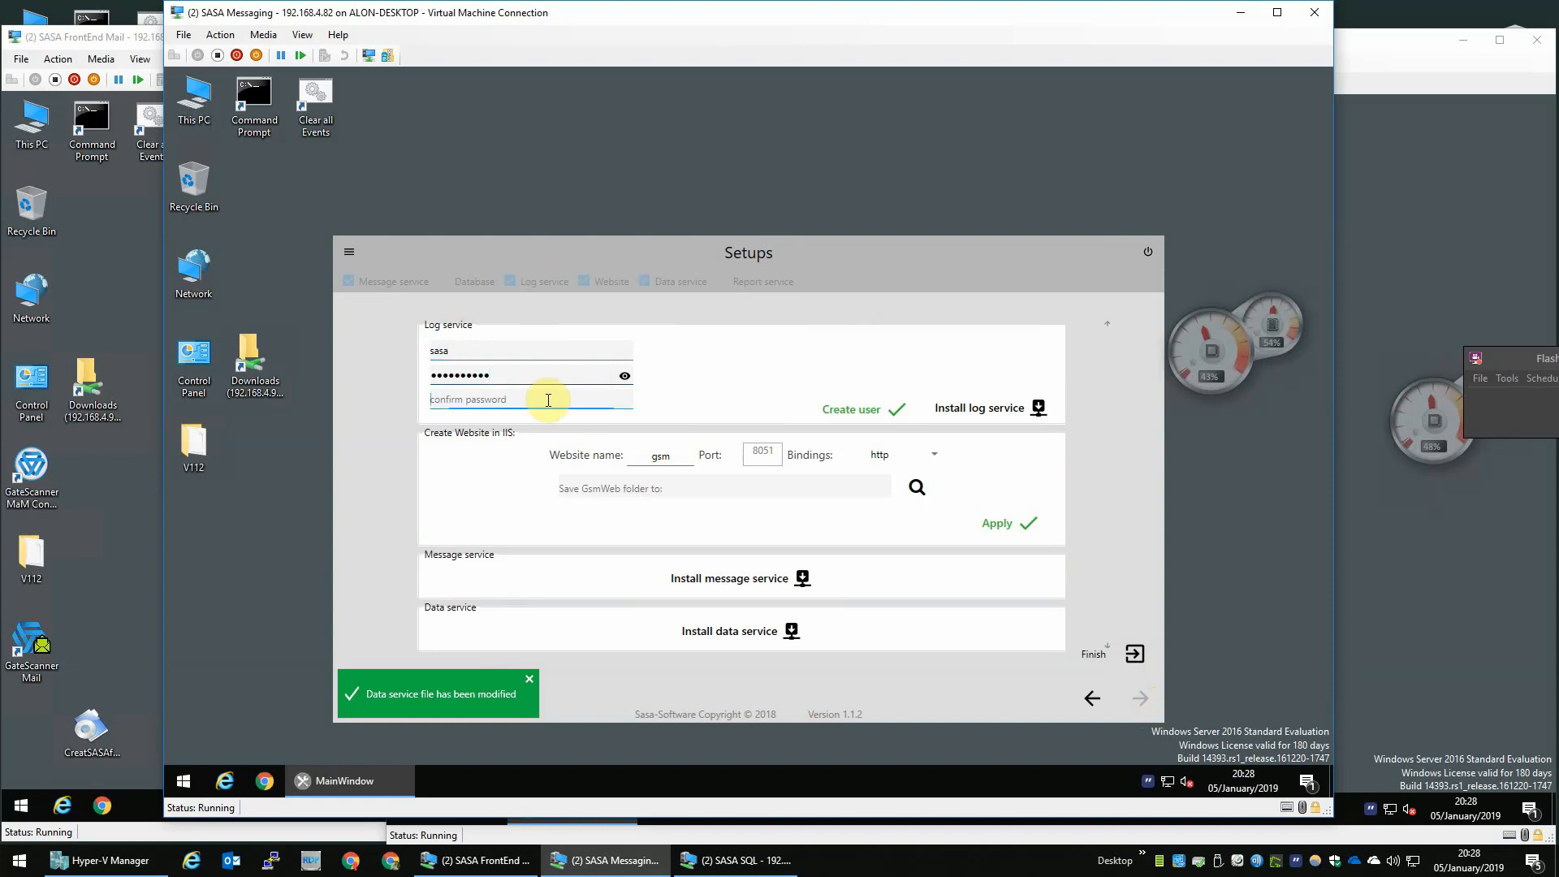
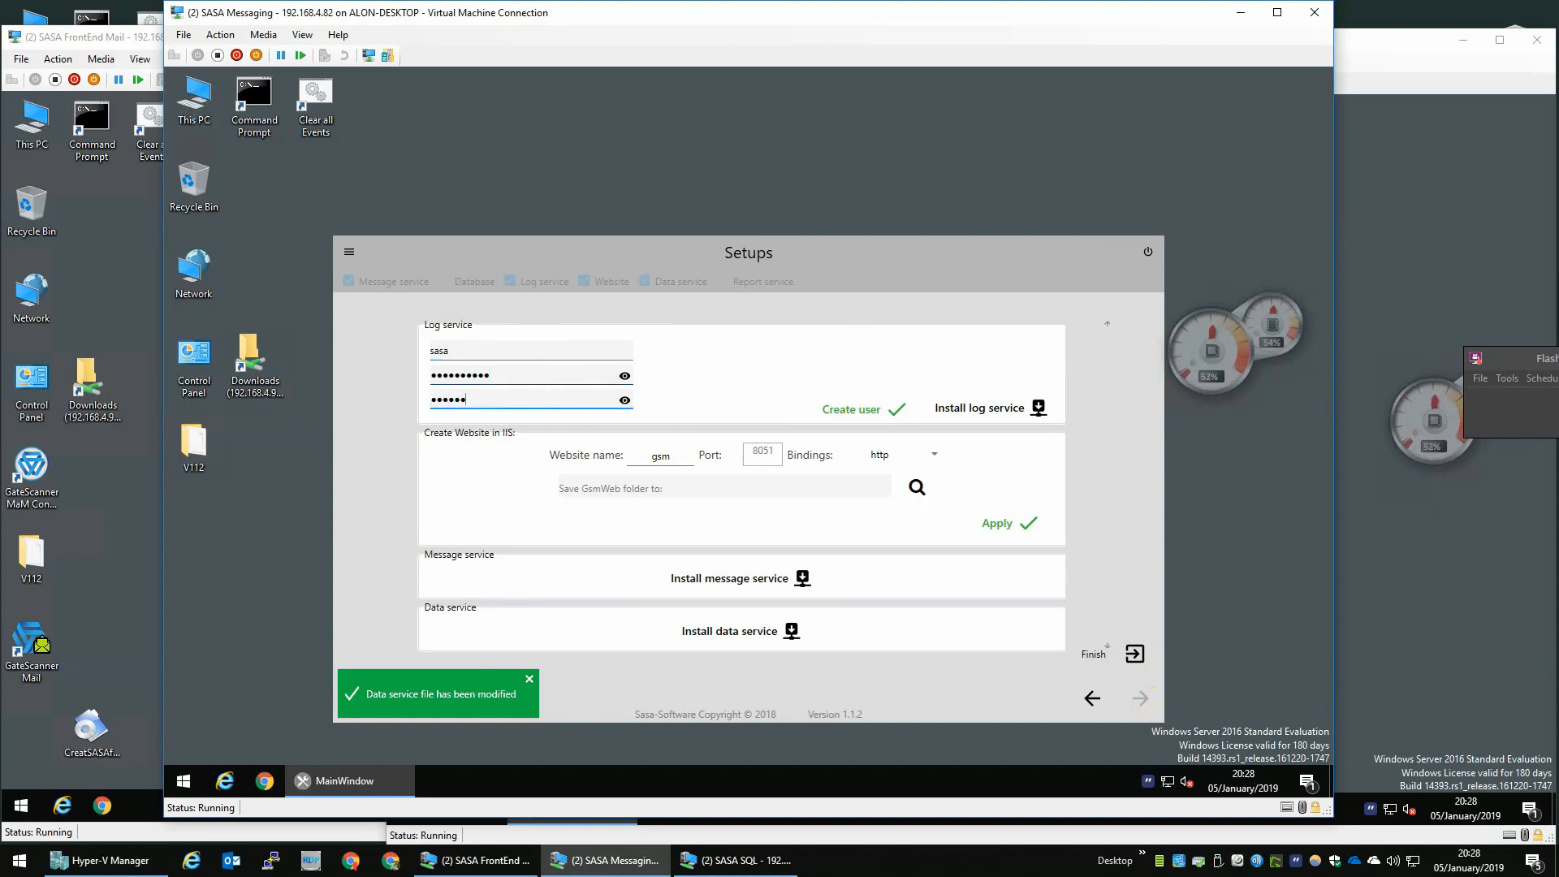
pyautogui.click(868, 409)
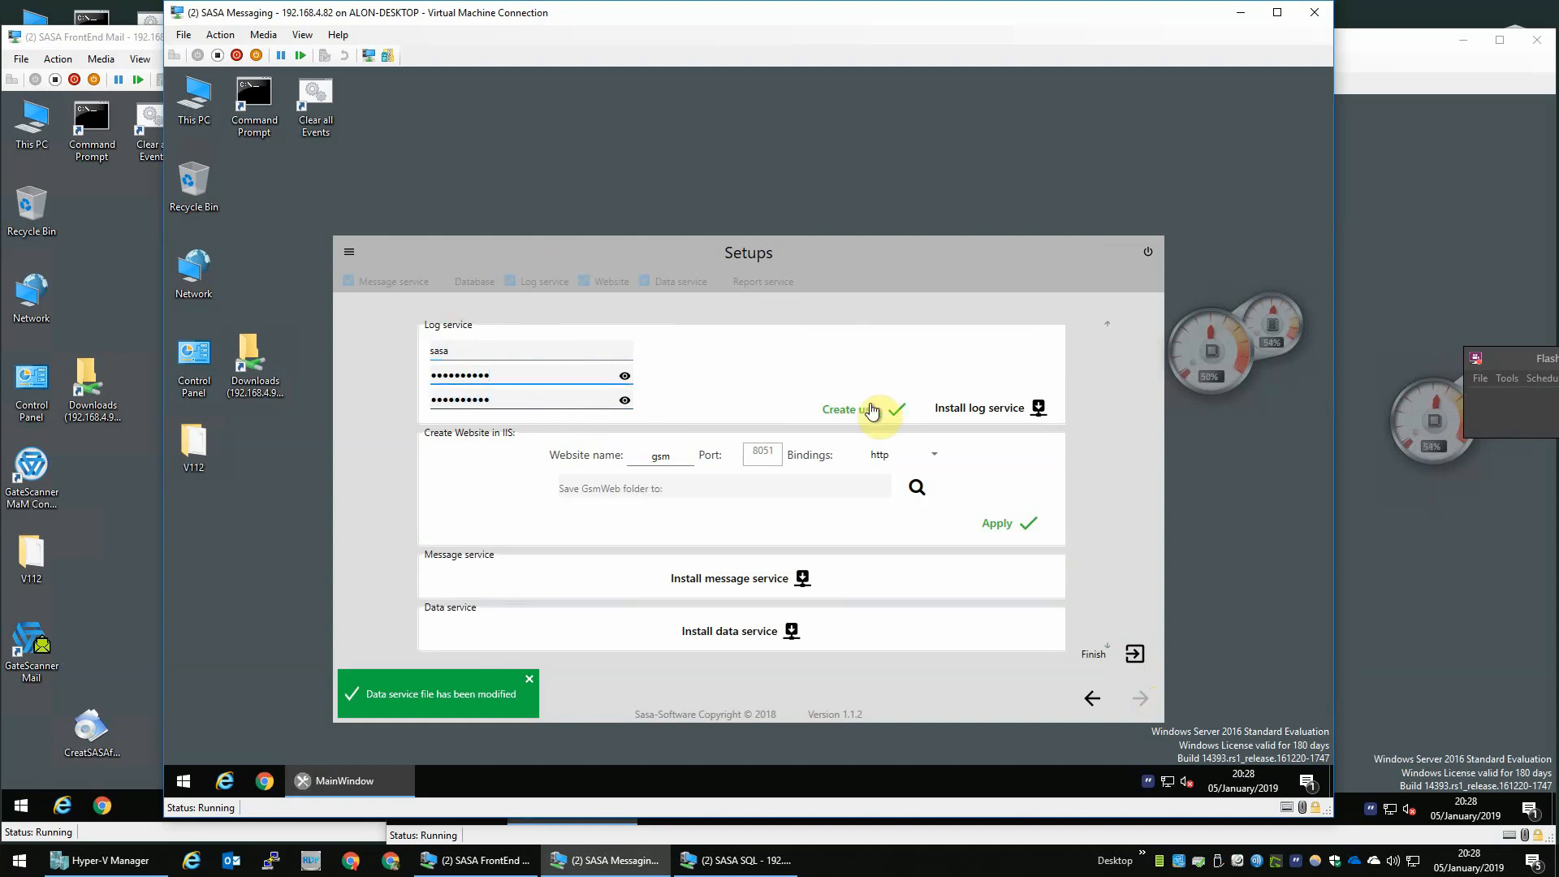
# - Install the log service and set the GsmWeb save folder to D:\
pyautogui.click(995, 412)
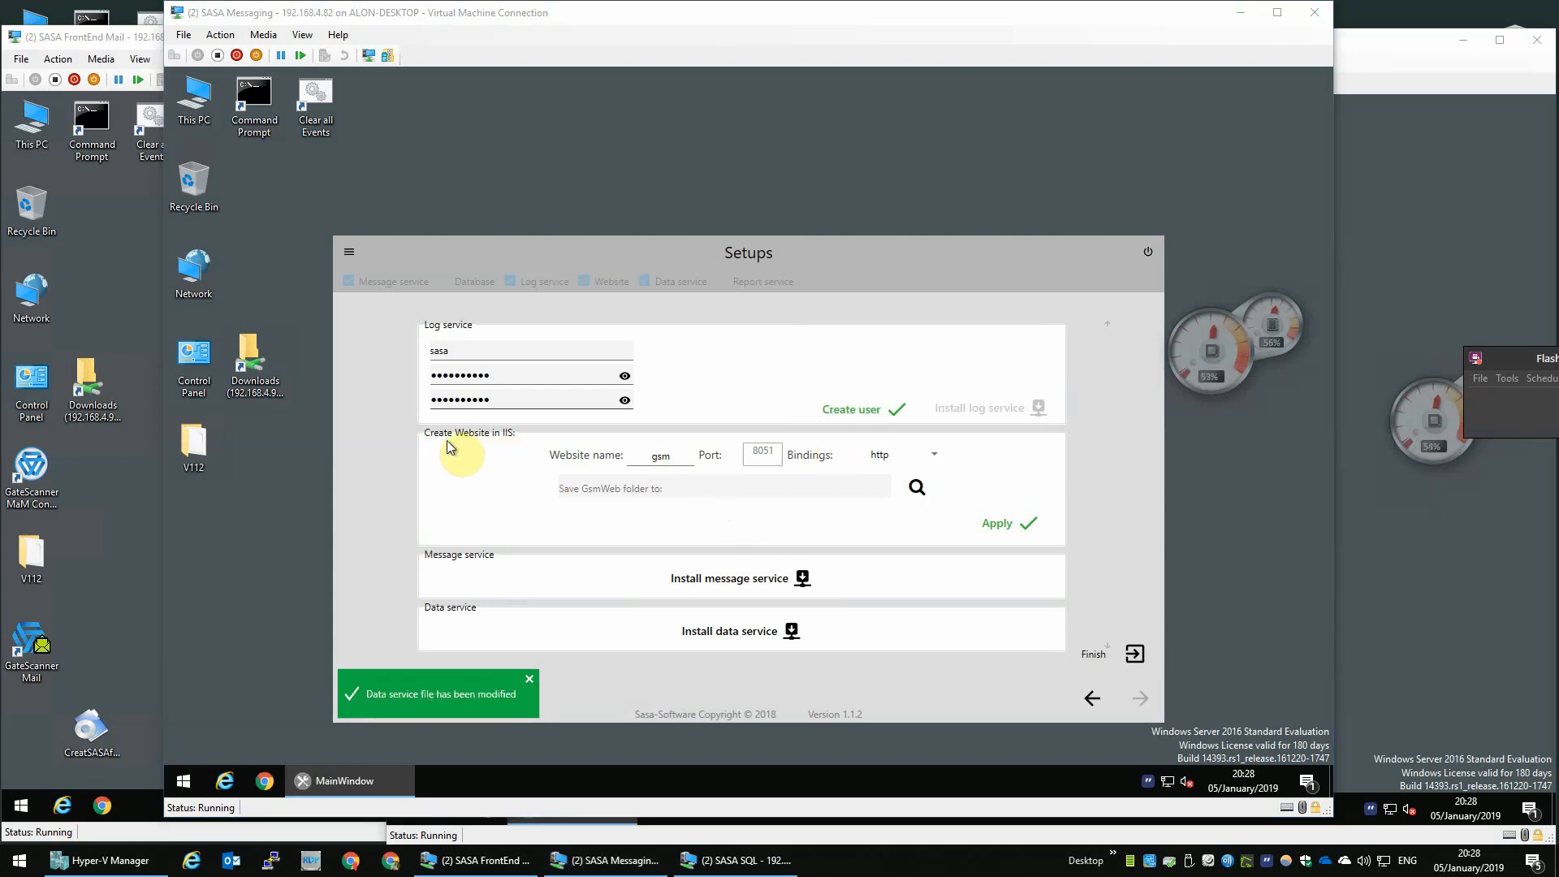
pyautogui.click(746, 492)
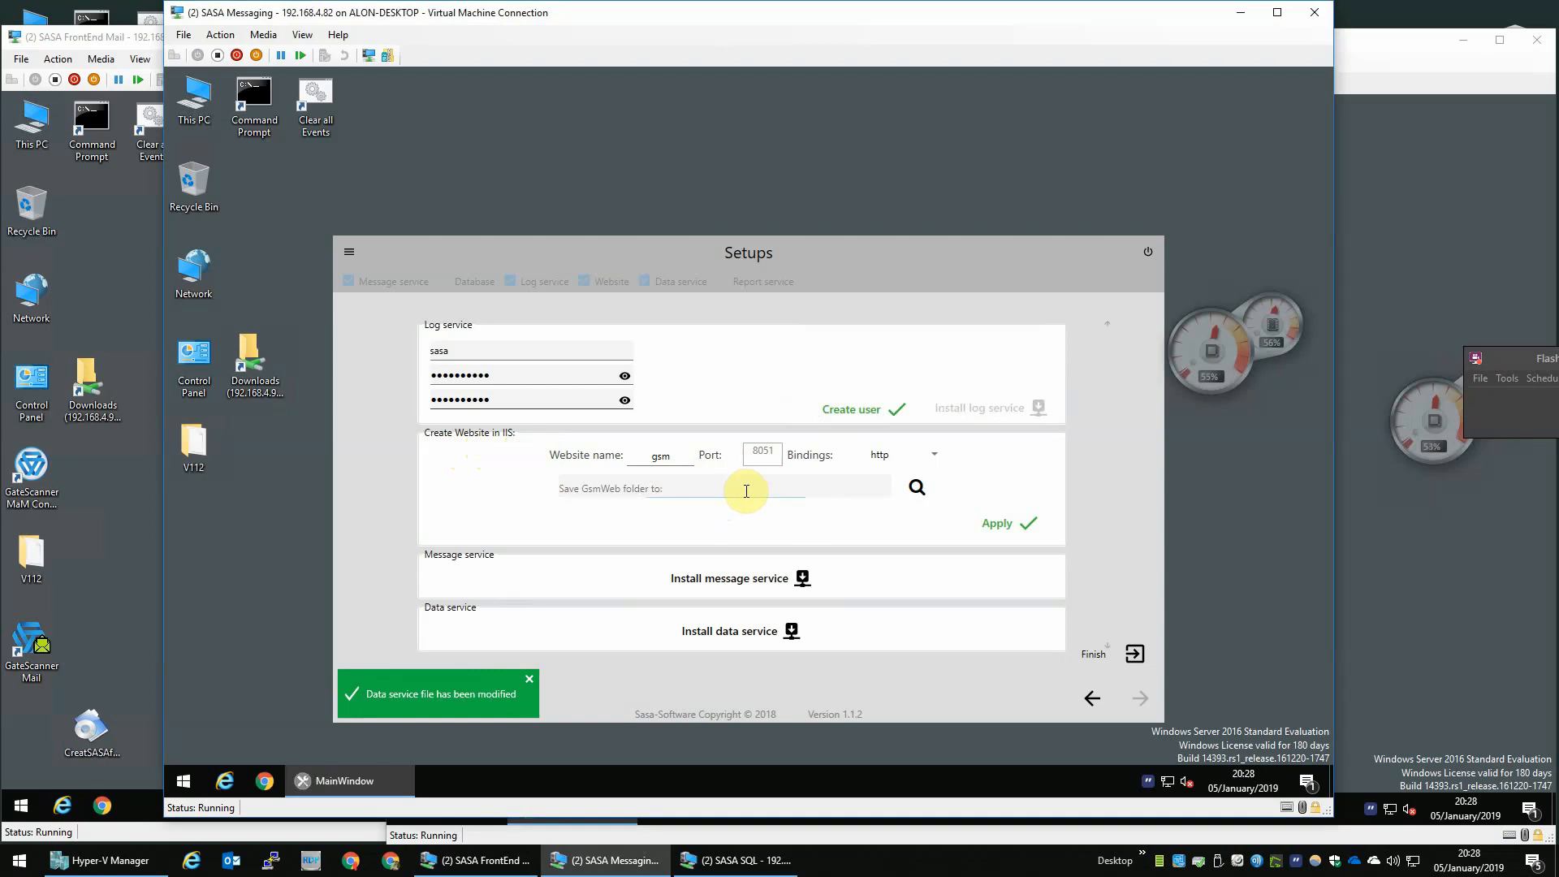
pyautogui.click(918, 492)
pyautogui.click(639, 394)
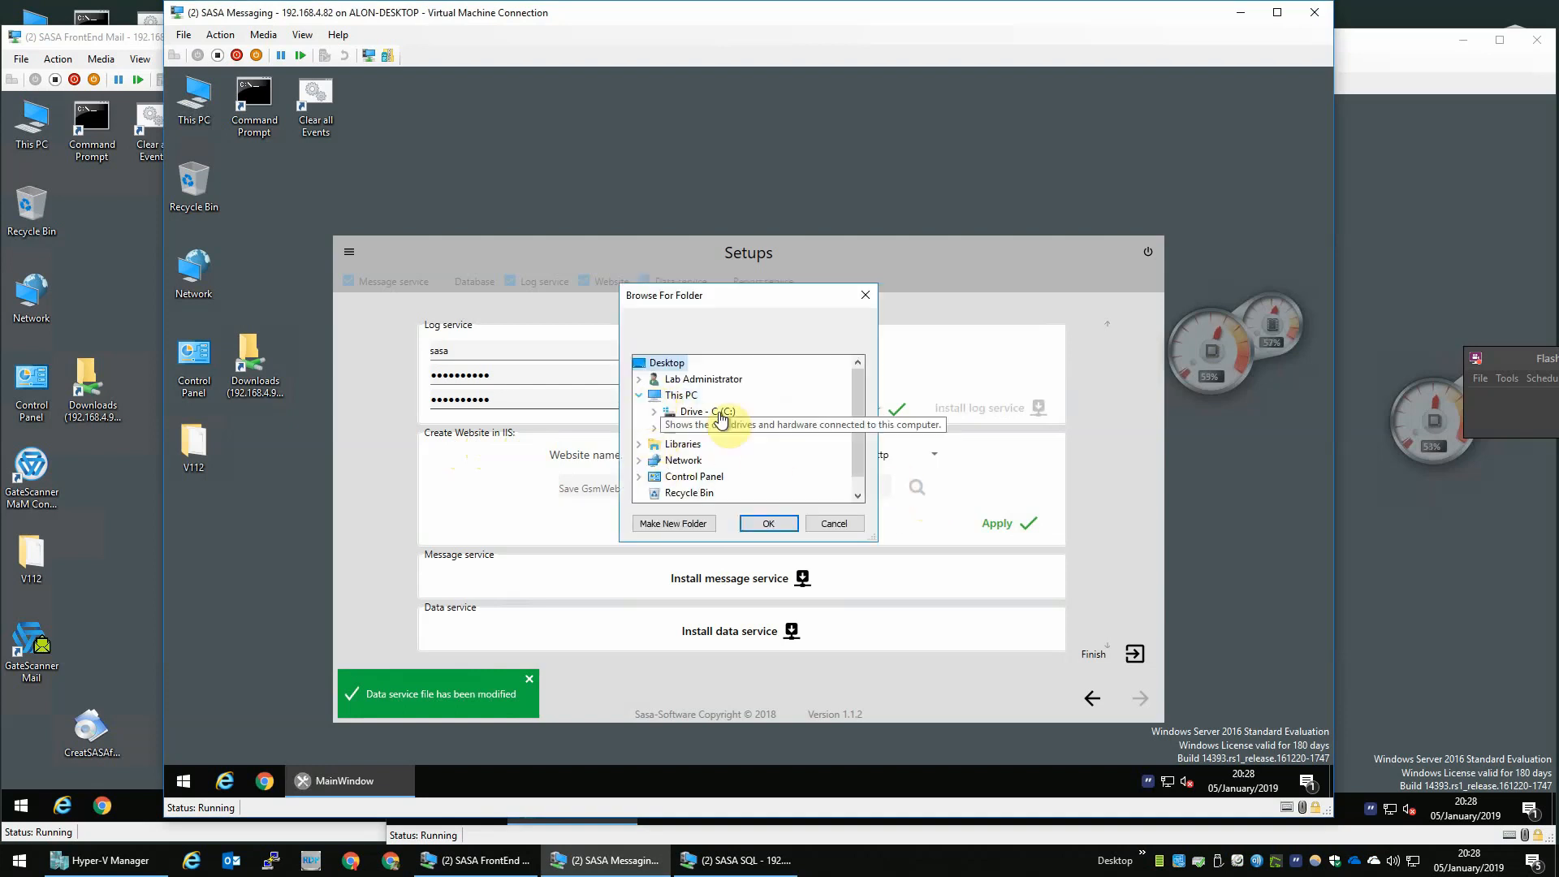
pyautogui.click(705, 427)
pyautogui.click(768, 523)
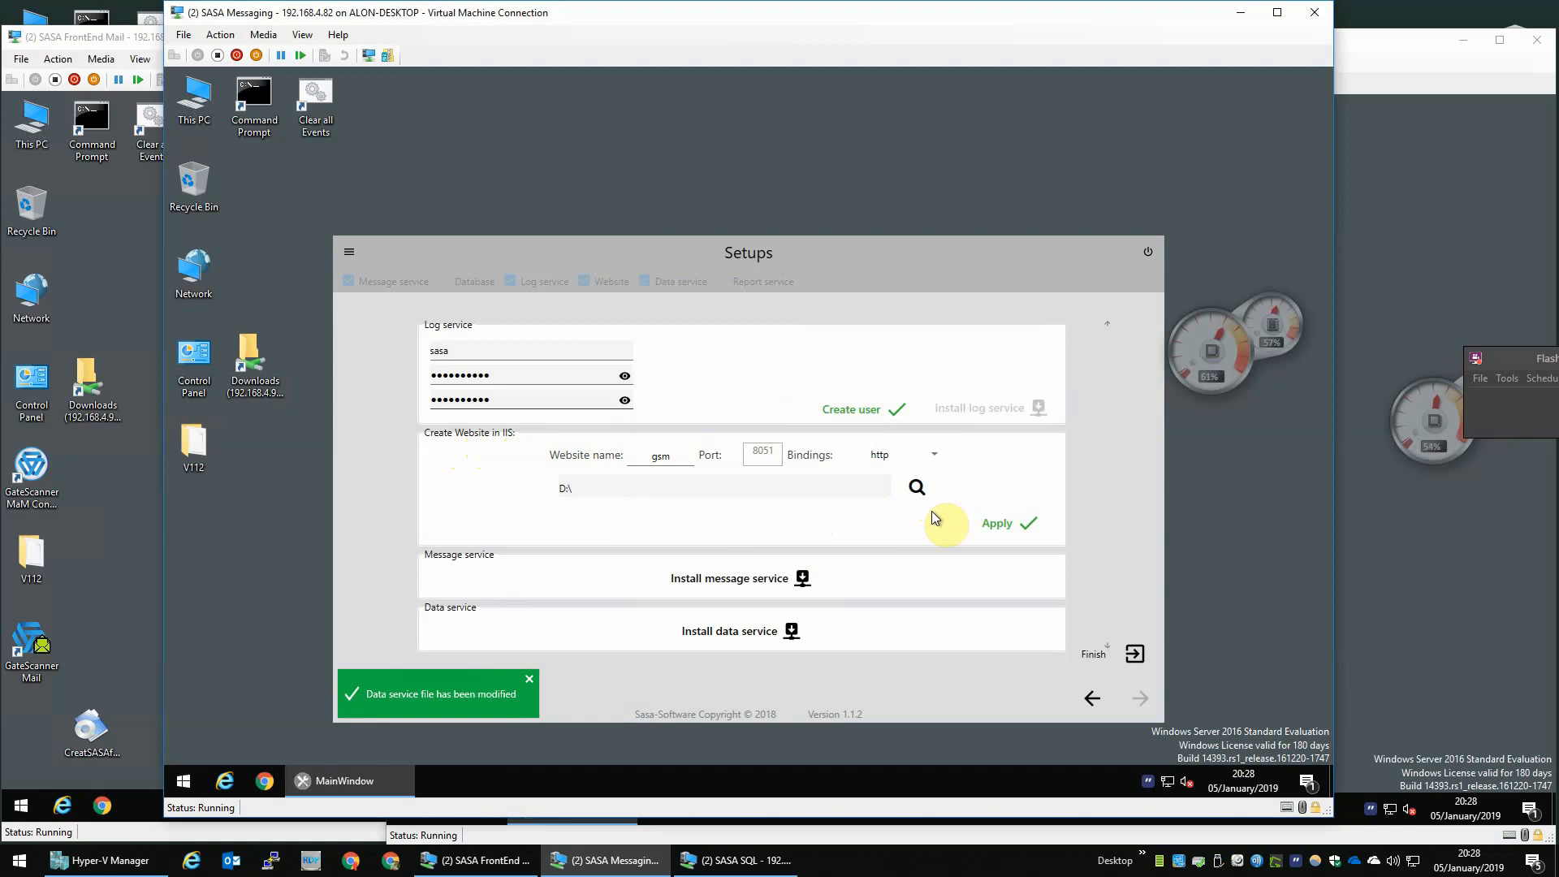
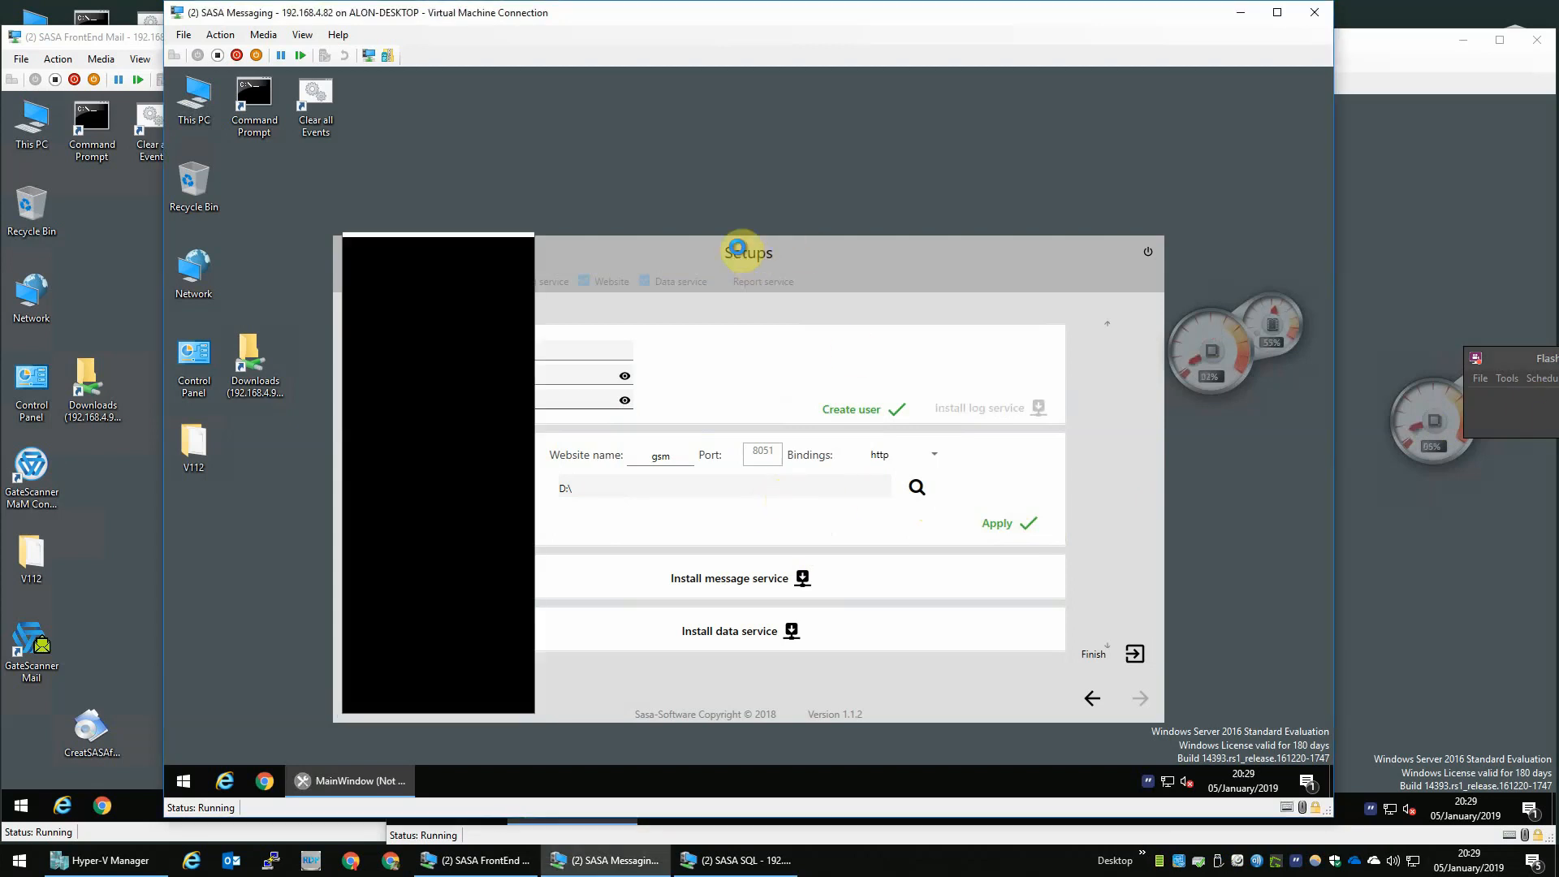
# - Apply the GsmWeb IIS website settings, waiting for the unresponsive preparation tool to recover
pyautogui.click(806, 489)
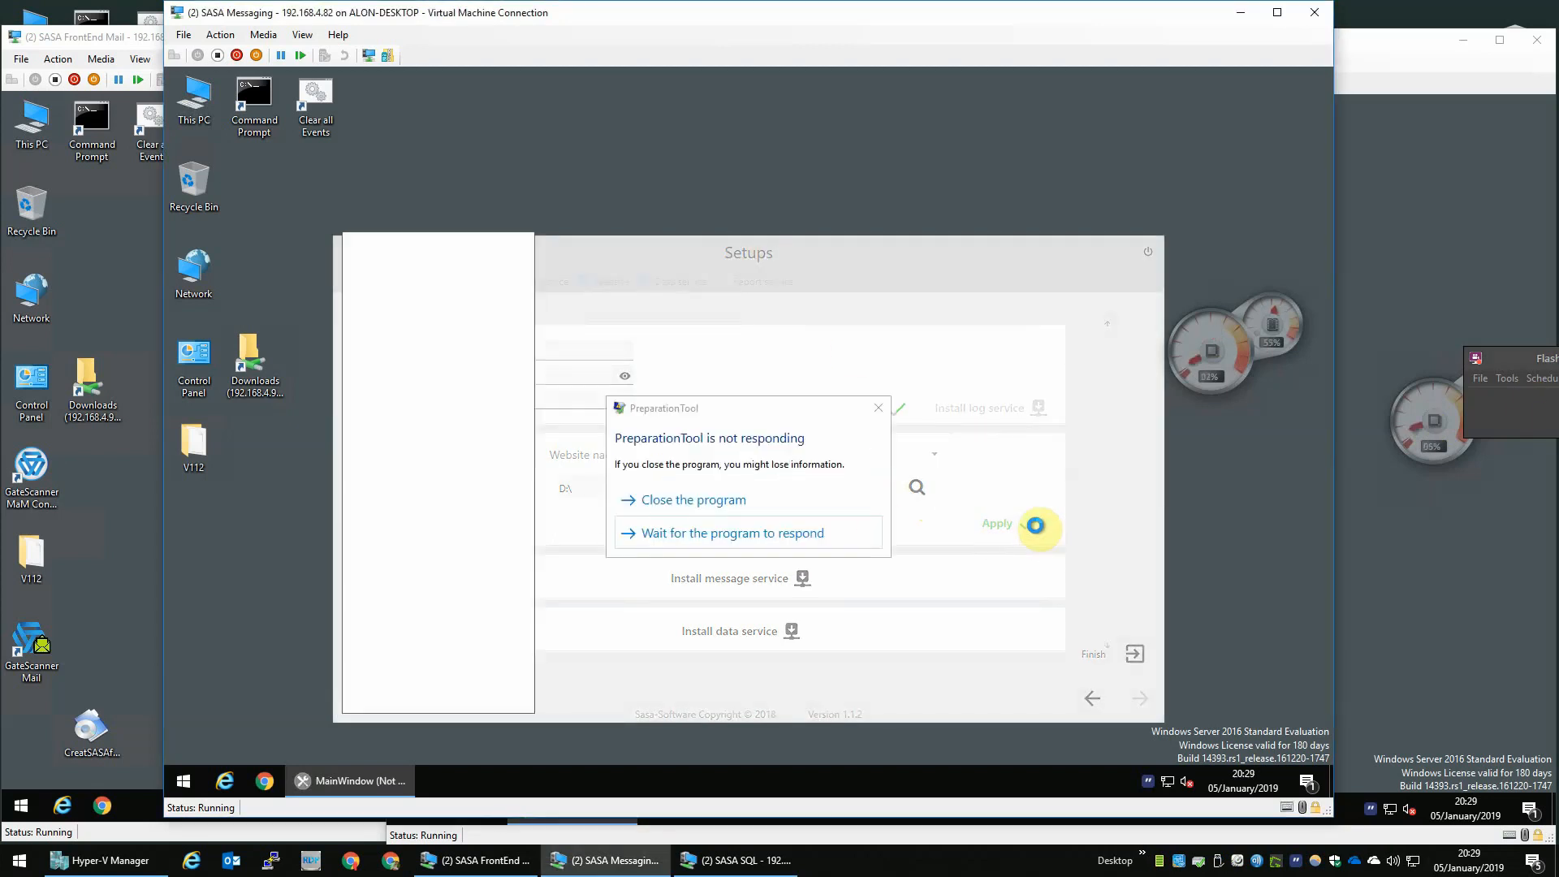
pyautogui.click(680, 537)
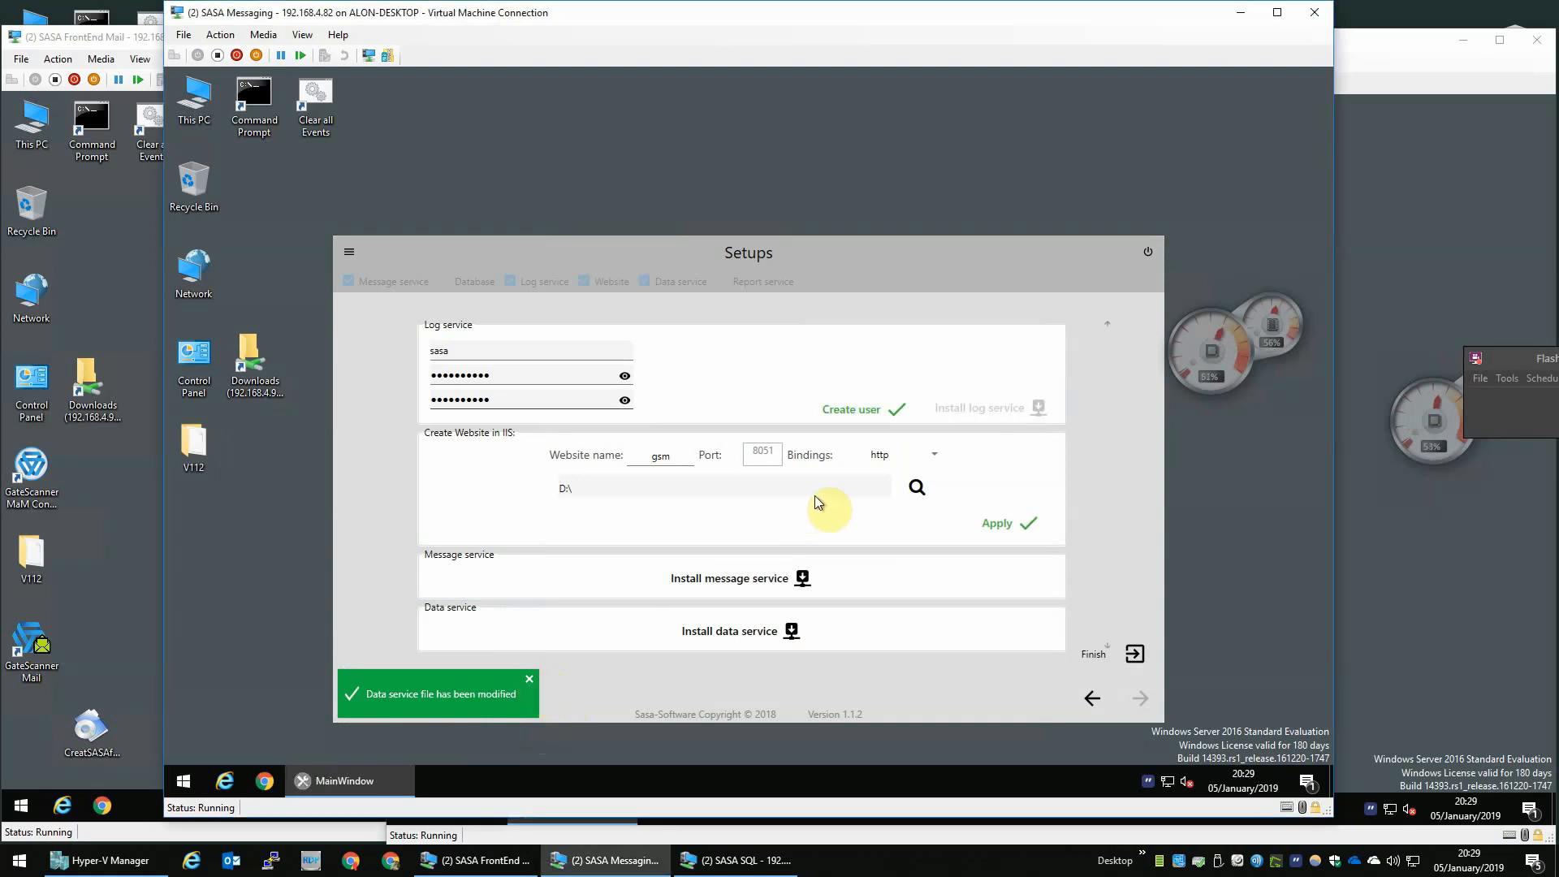
pyautogui.click(530, 678)
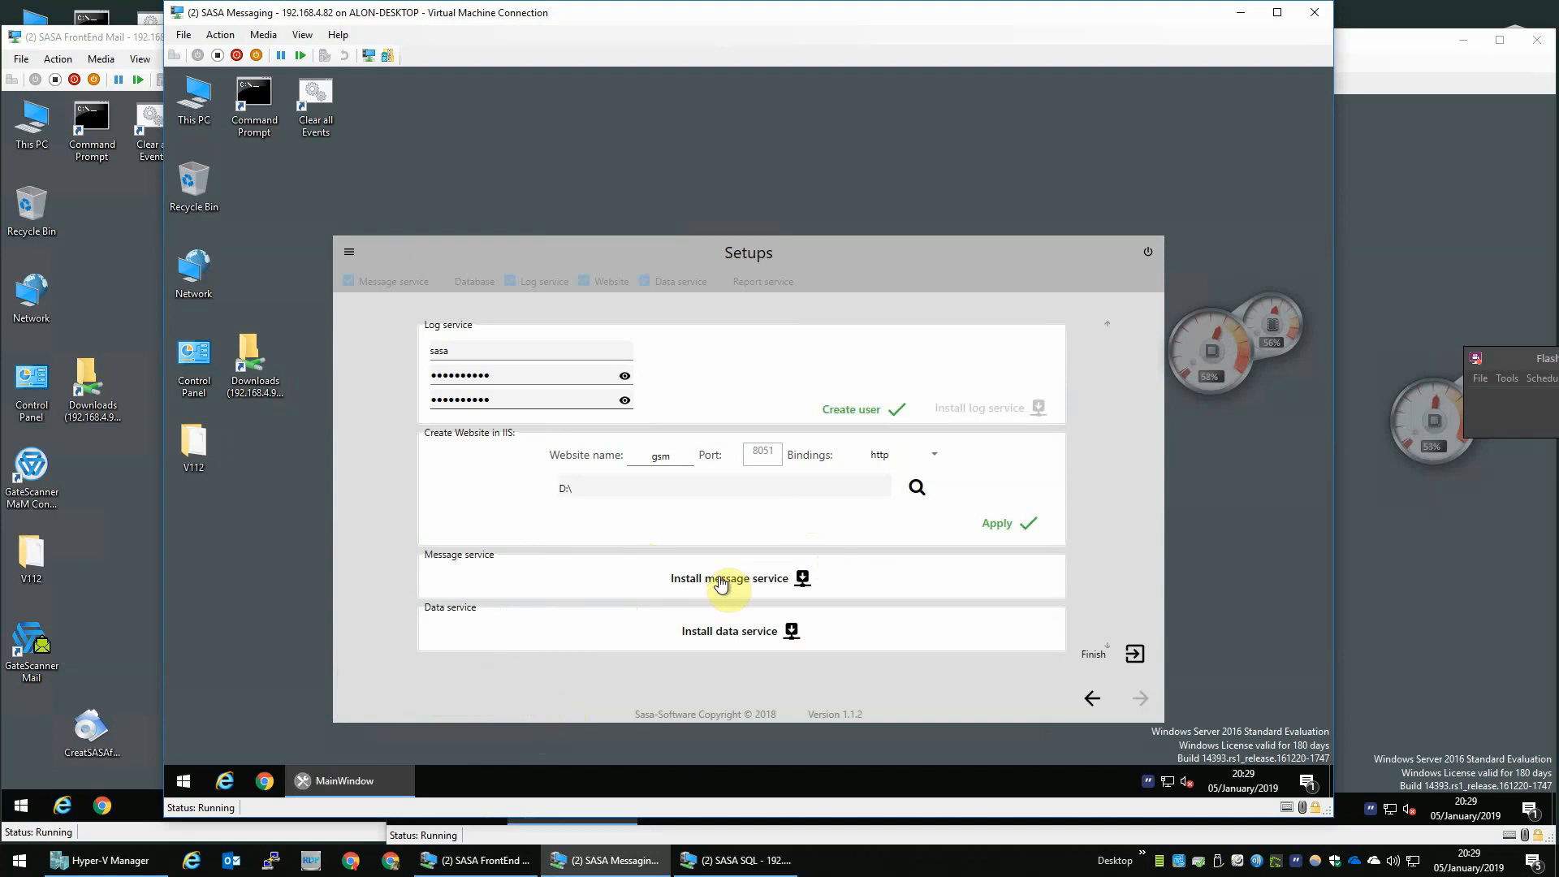
pyautogui.click(1014, 522)
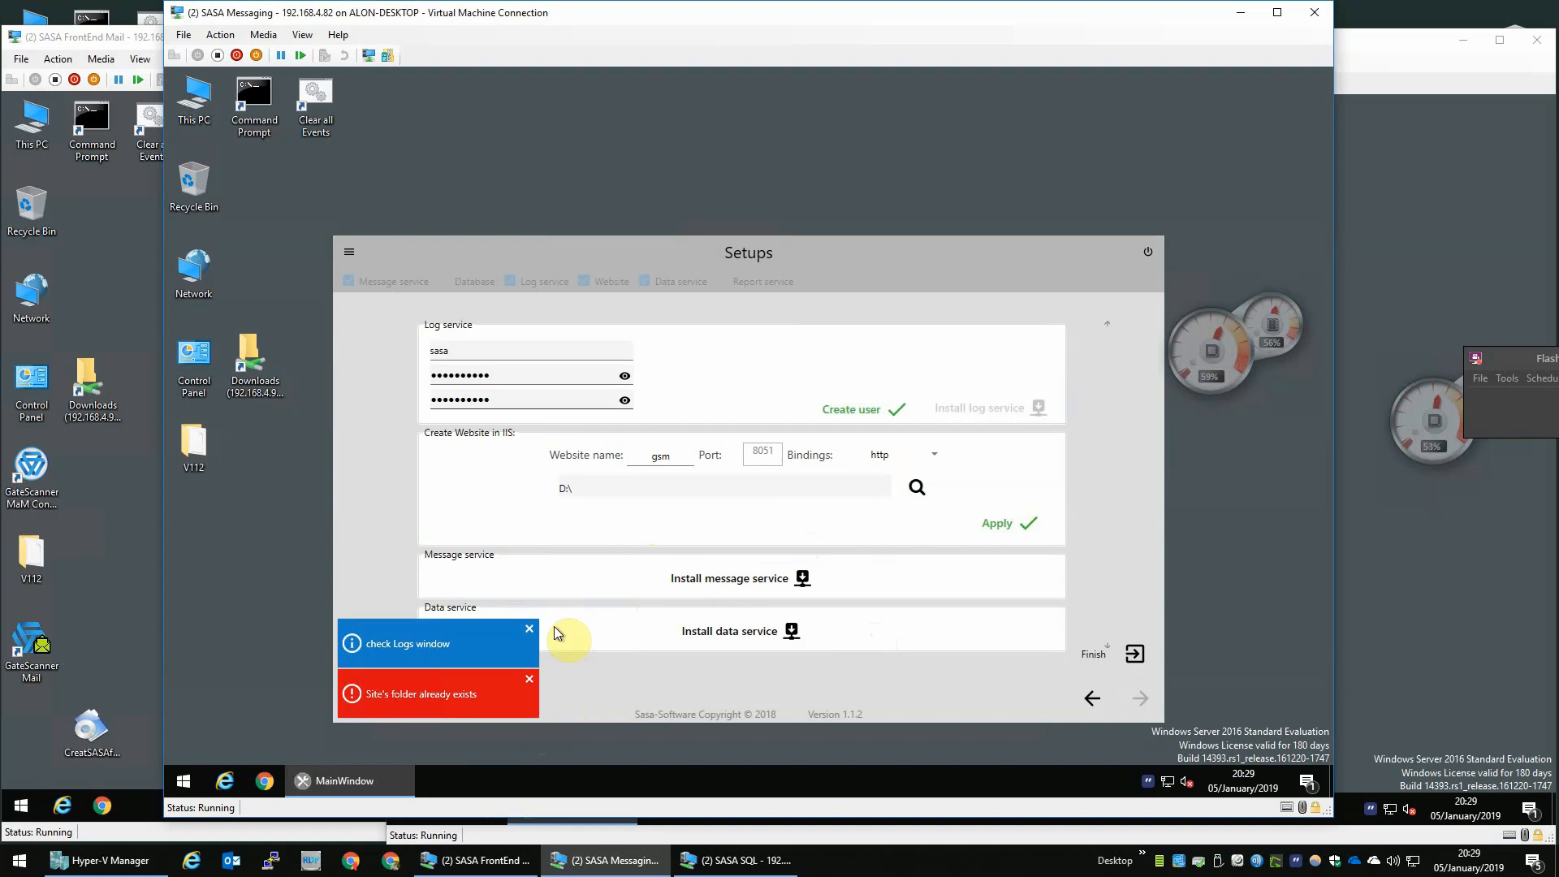
# - Install the message service and the data service from the Setups page
pyautogui.click(767, 584)
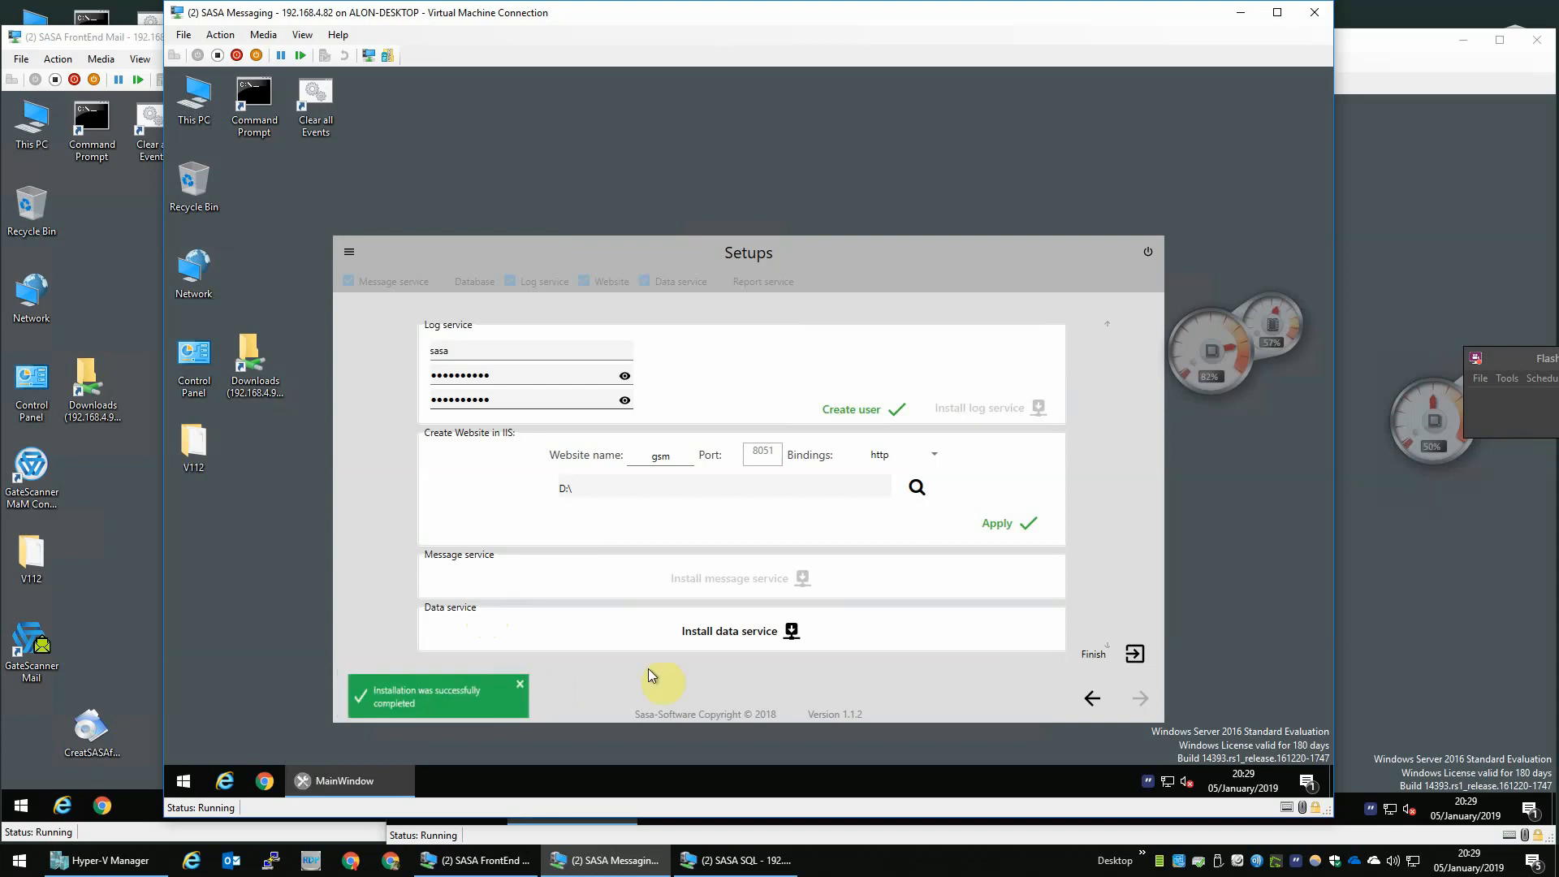
pyautogui.click(755, 640)
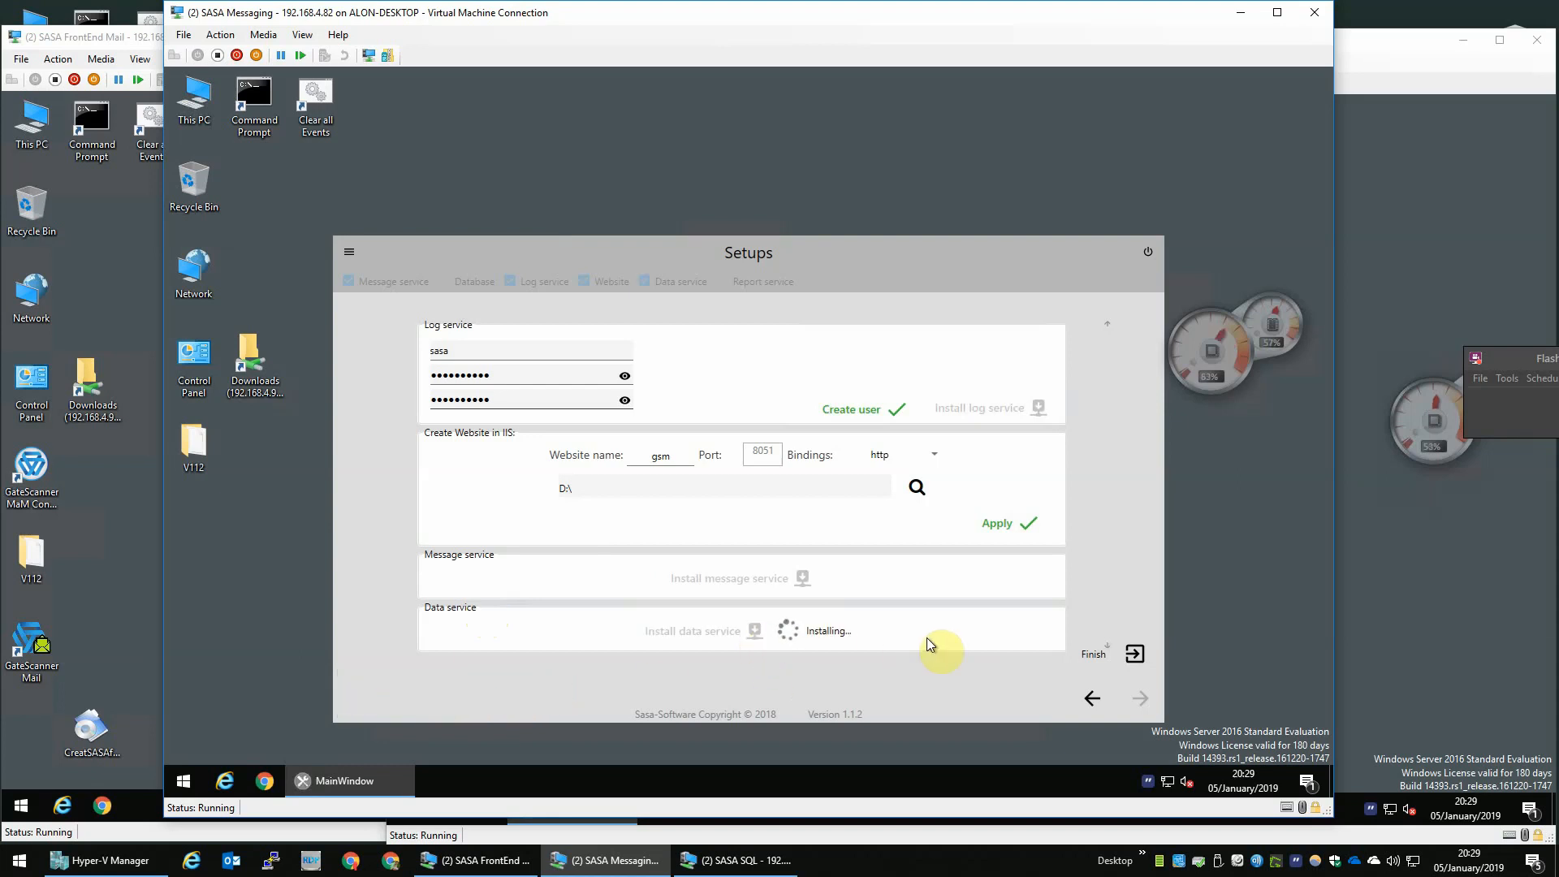
# - Open Windows Firewall with Advanced Security and start a new inbound rule
pyautogui.click(182, 782)
pyautogui.write('windows')
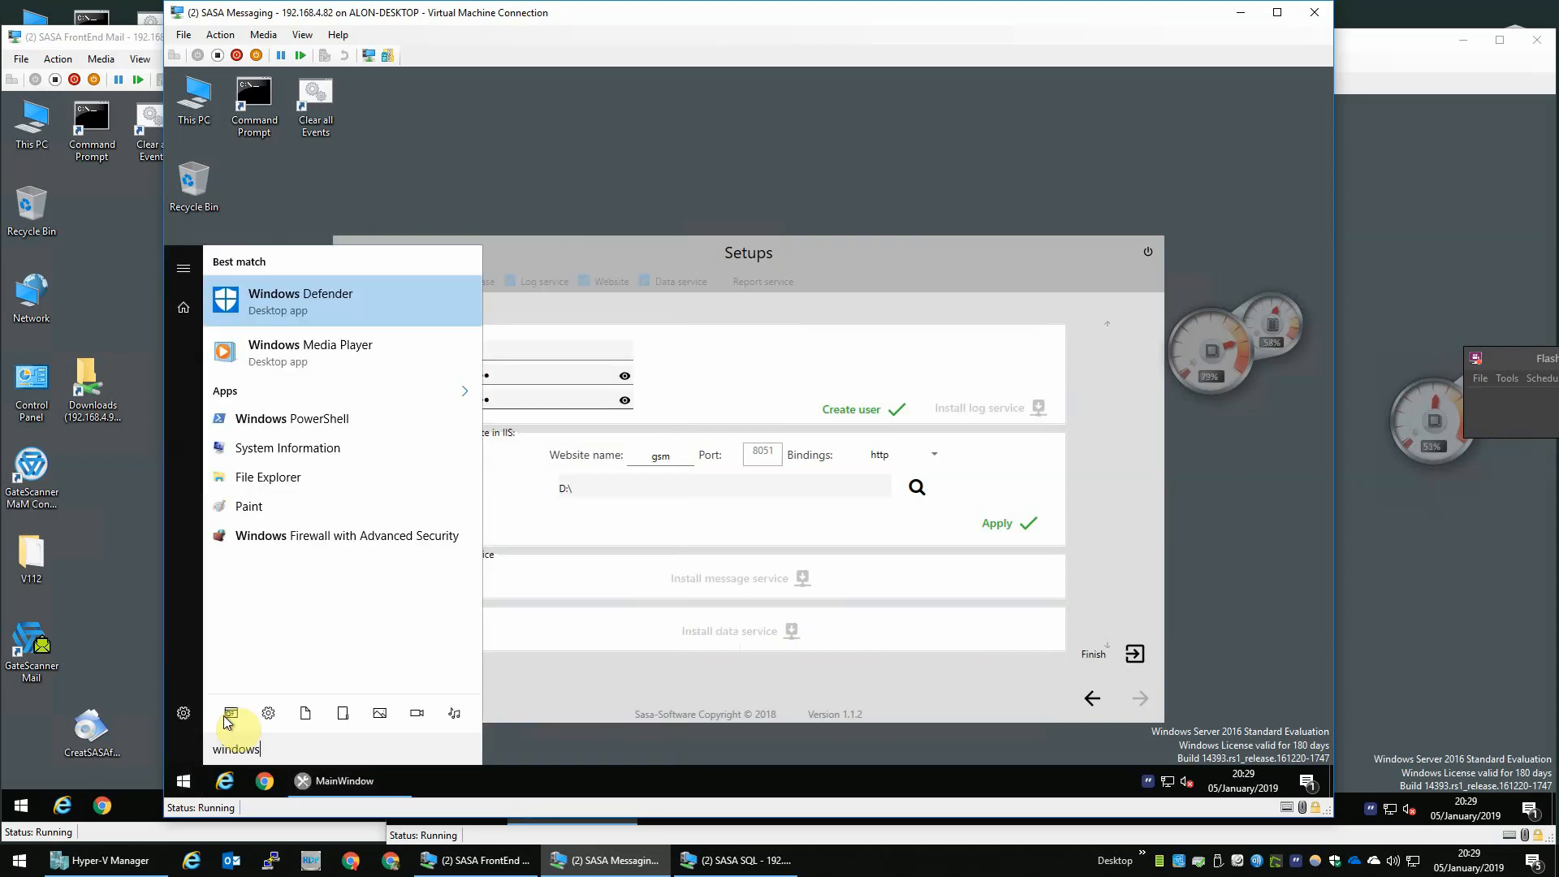
pyautogui.write(' firewall')
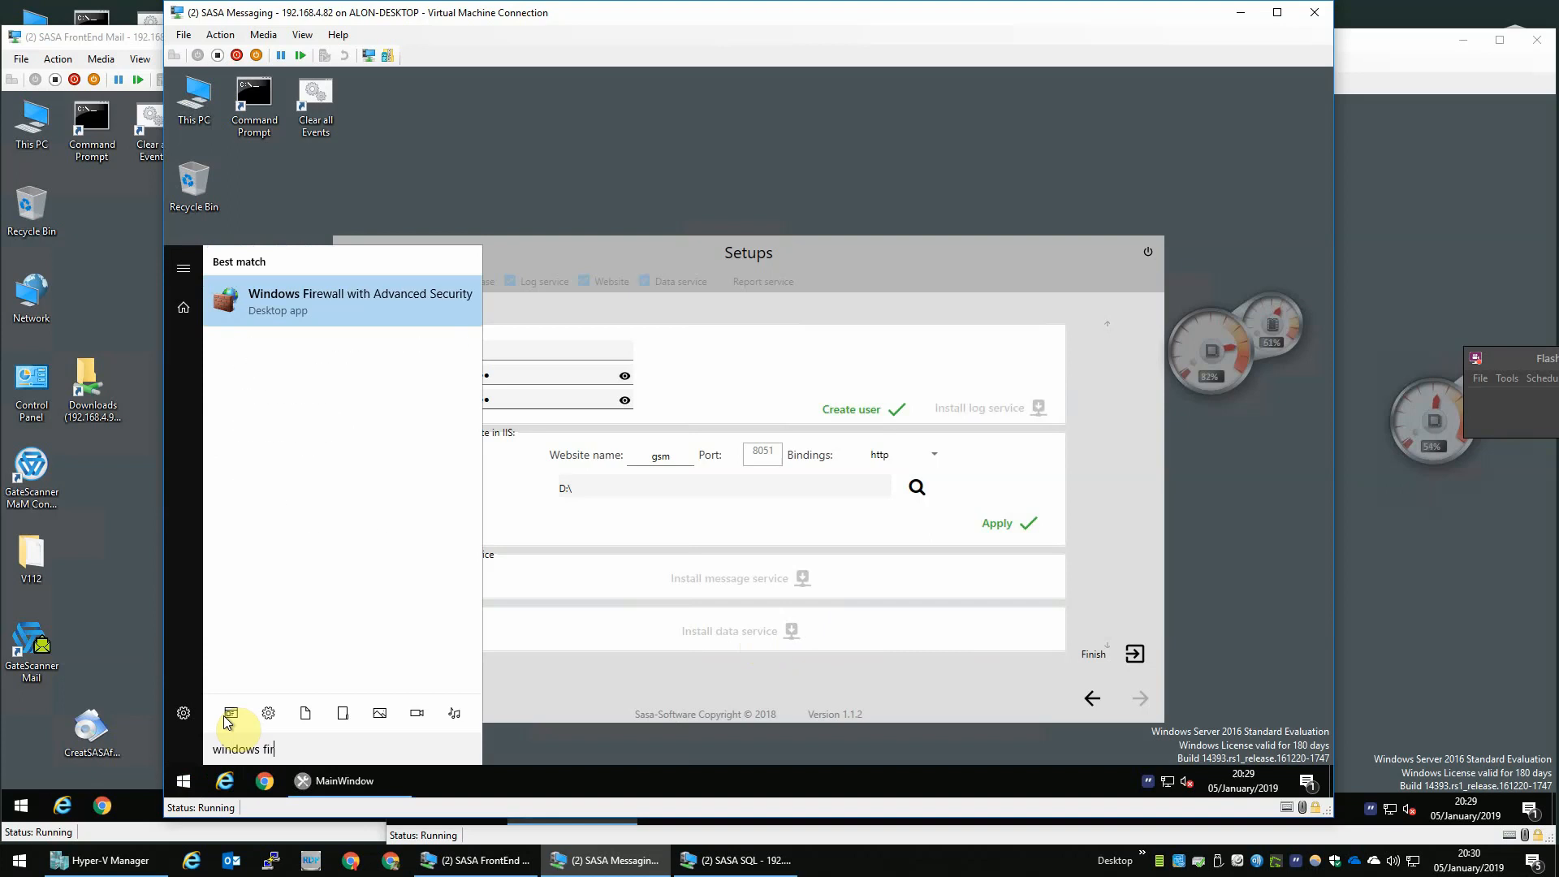
pyautogui.press('Return')
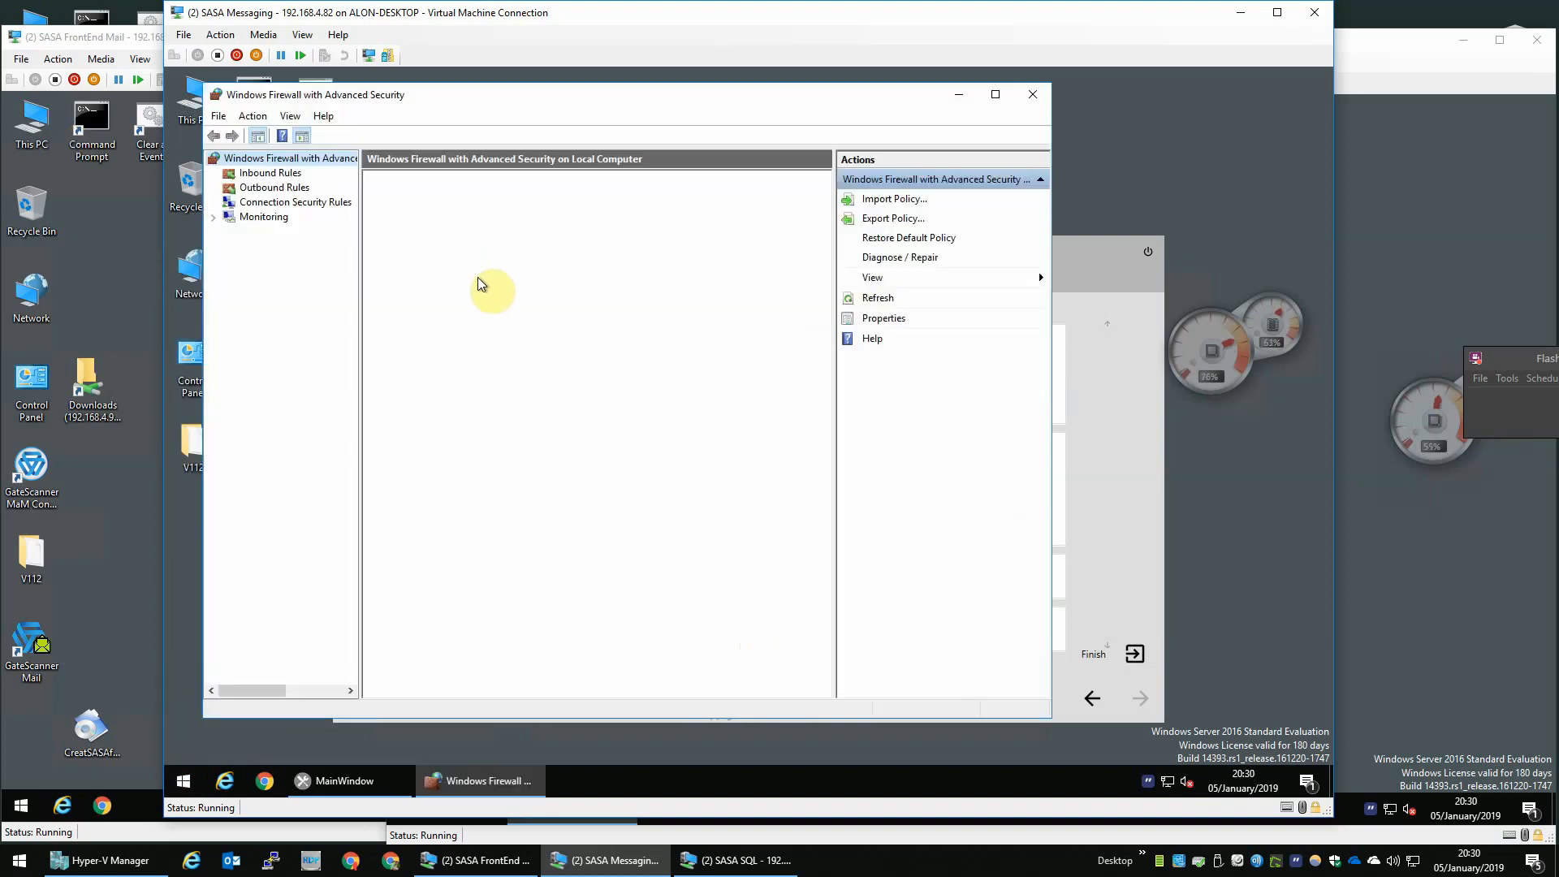
pyautogui.click(262, 175)
pyautogui.rightClick(274, 172)
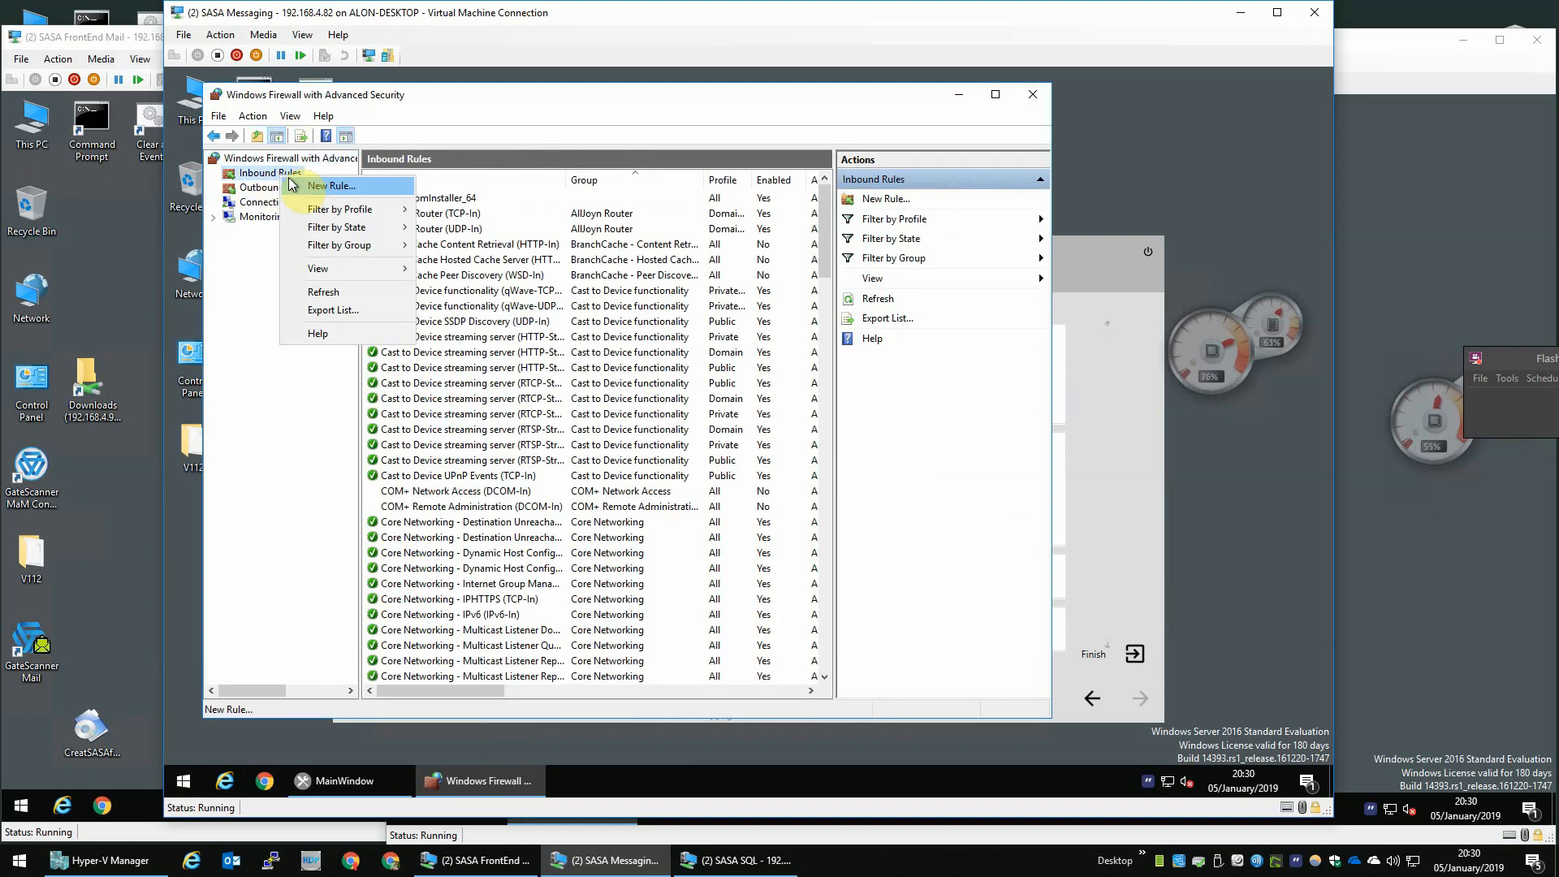
pyautogui.press('Escape')
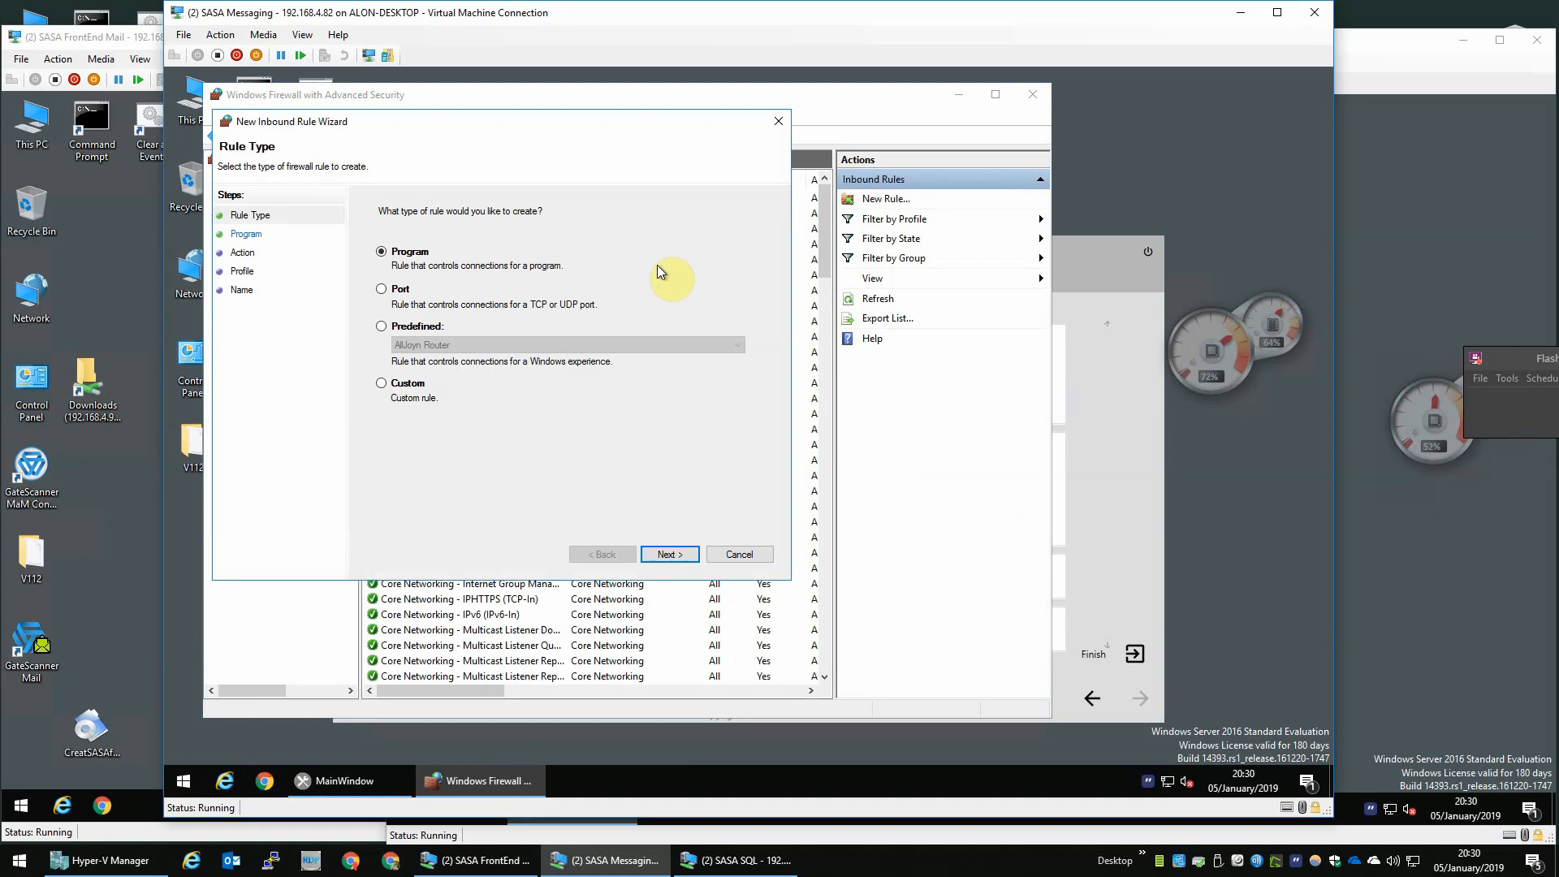
# - Define the inbound rule as a TCP port rule for local port 8787 applying to all profiles
pyautogui.click(418, 302)
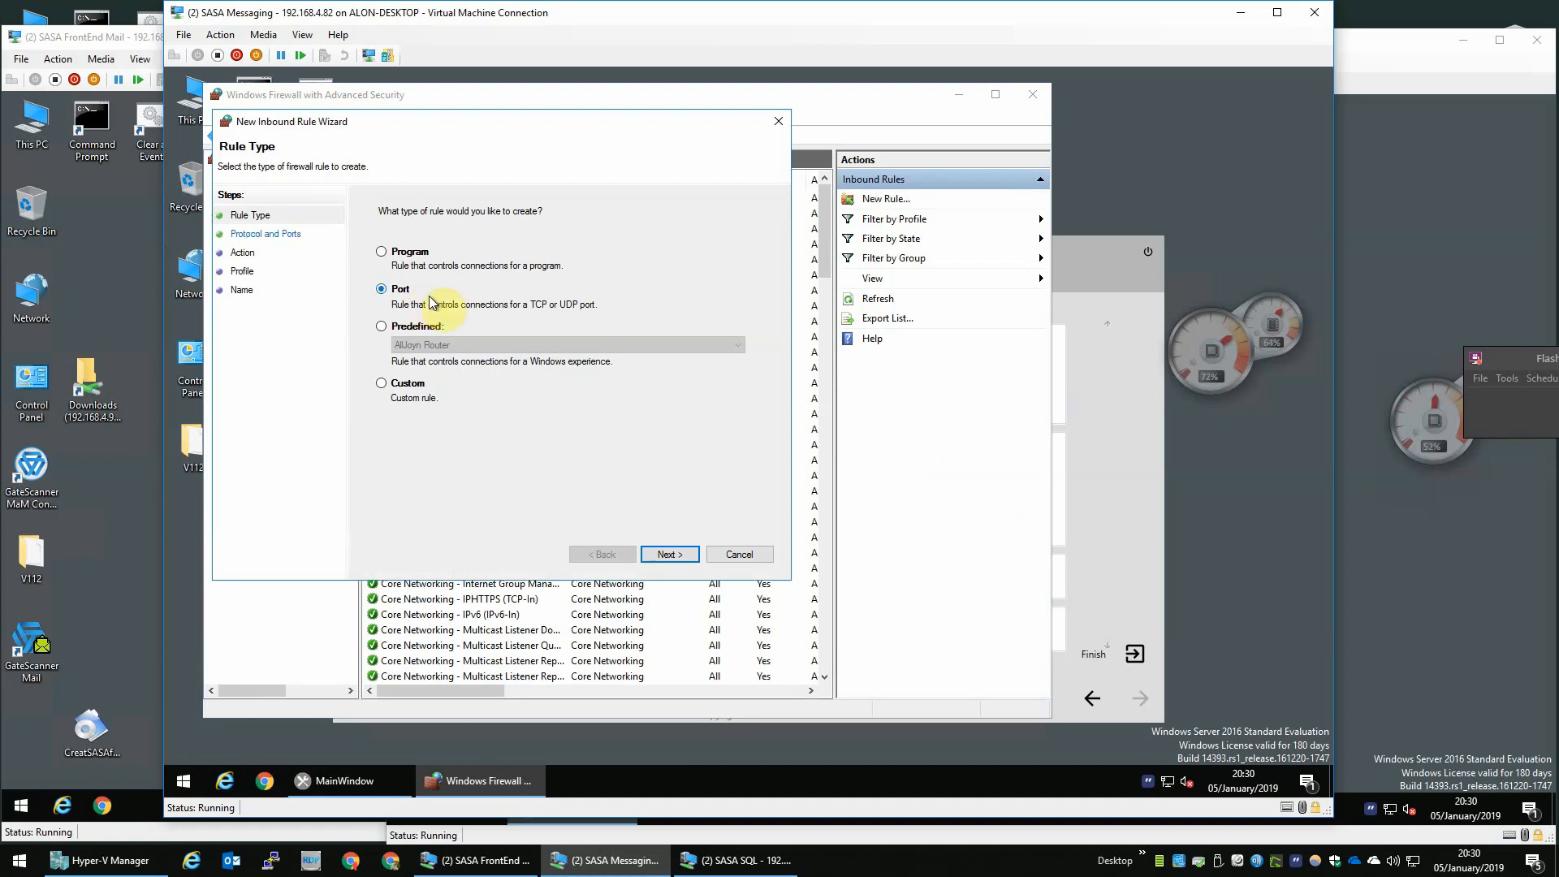
pyautogui.click(669, 553)
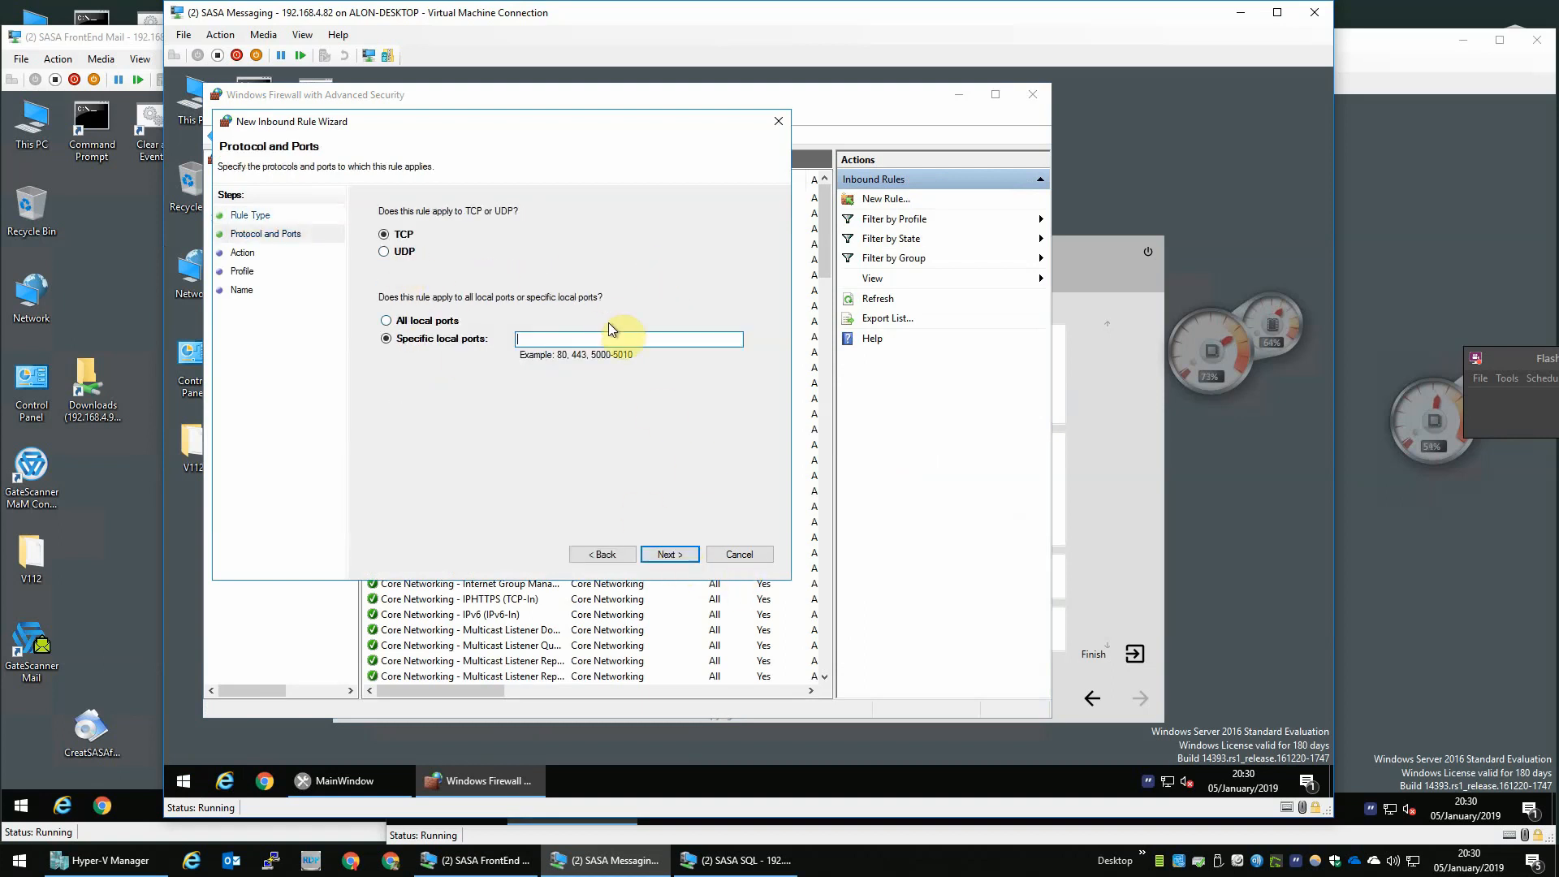
pyautogui.write('8787')
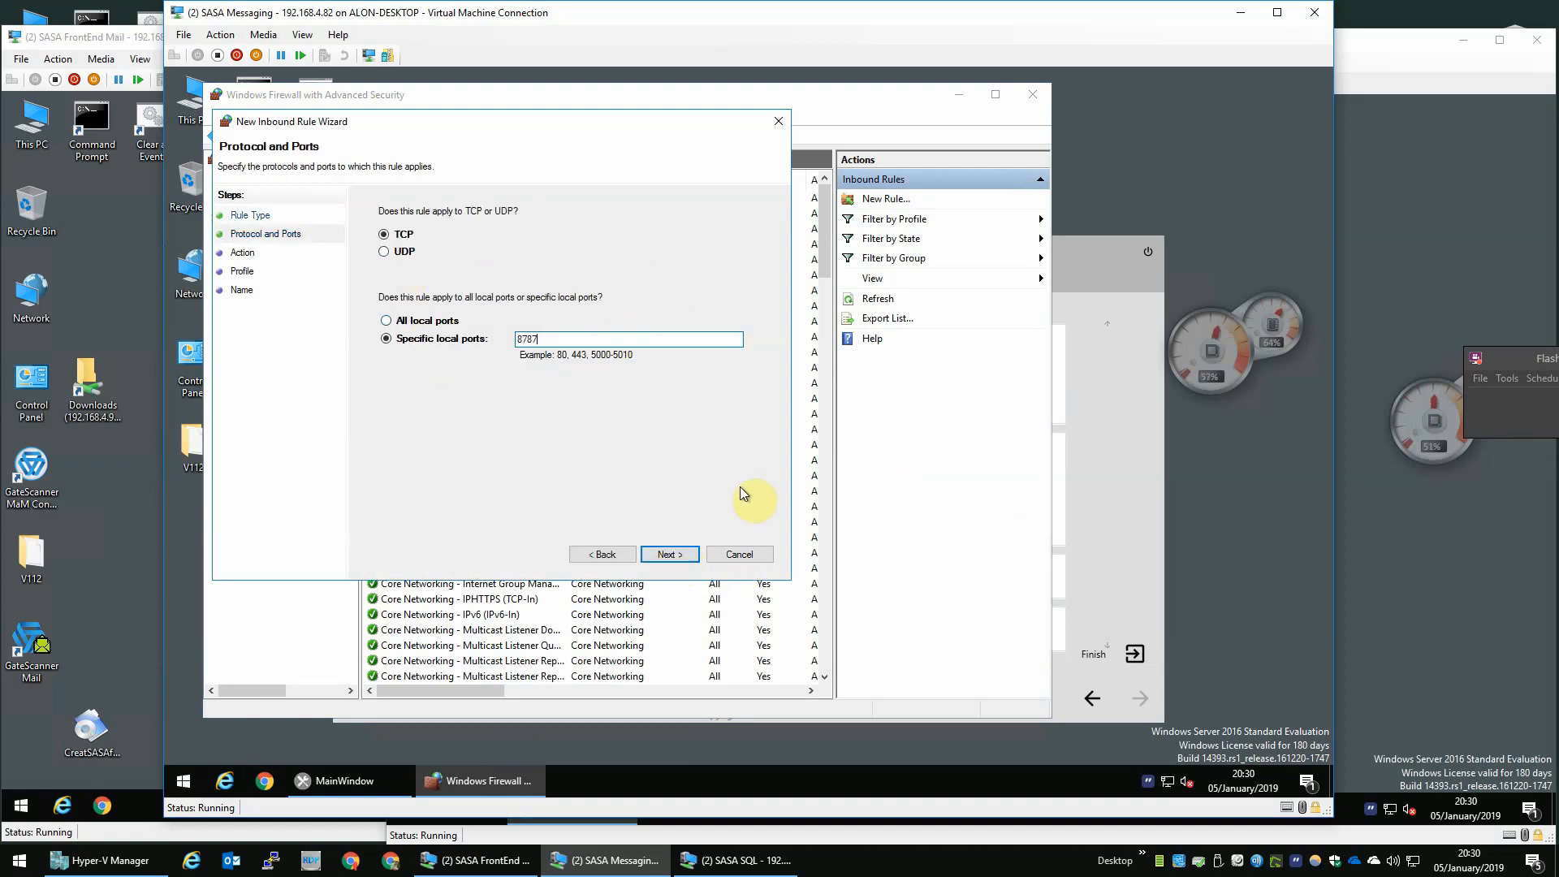
pyautogui.click(665, 554)
pyautogui.click(665, 555)
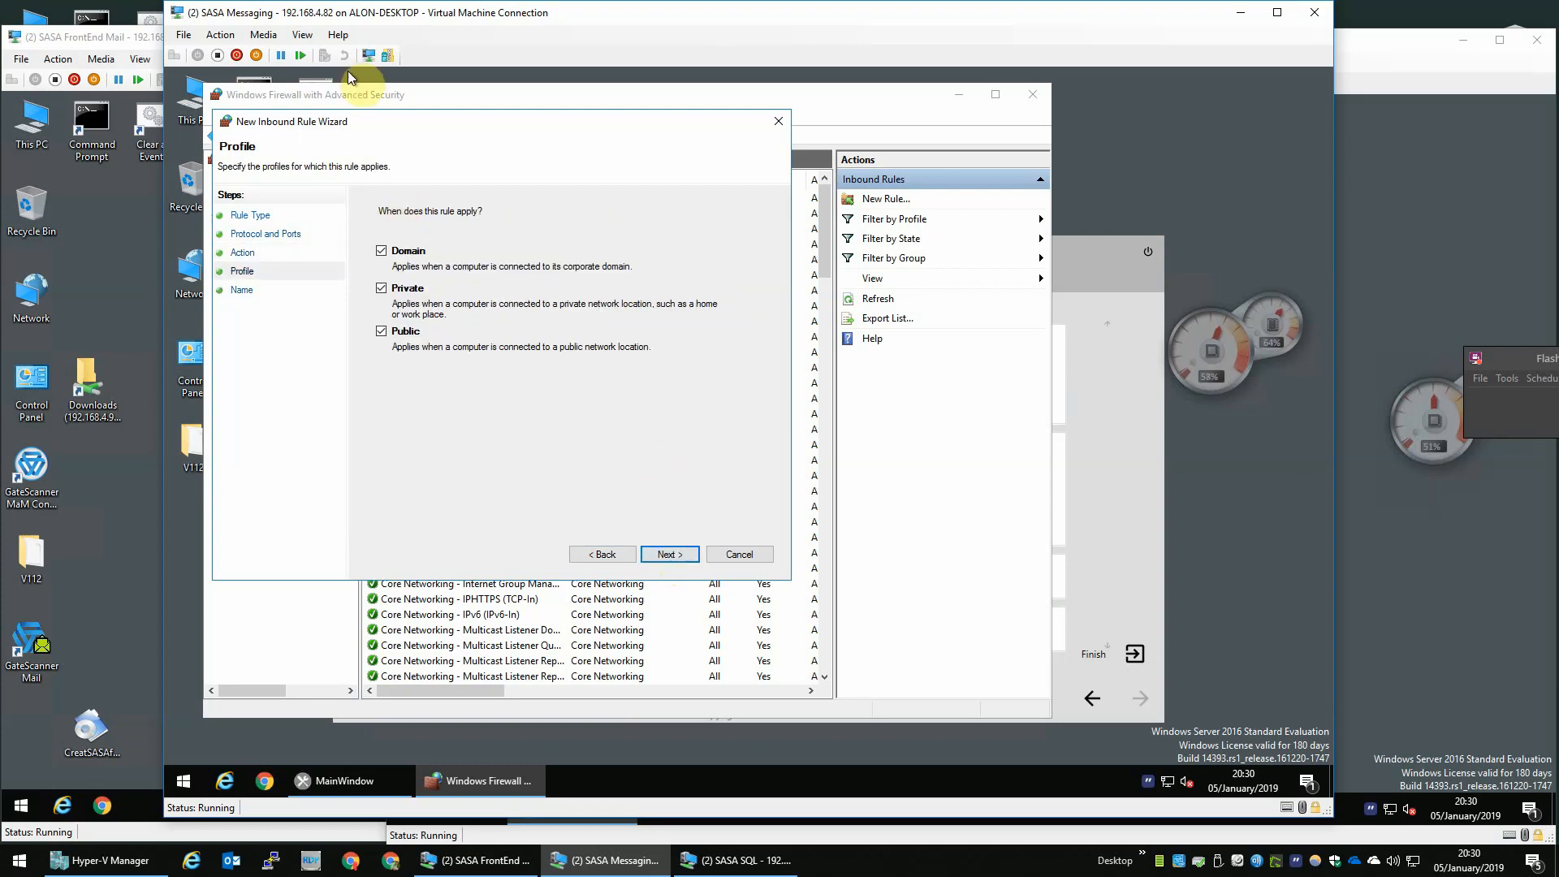
pyautogui.click(680, 554)
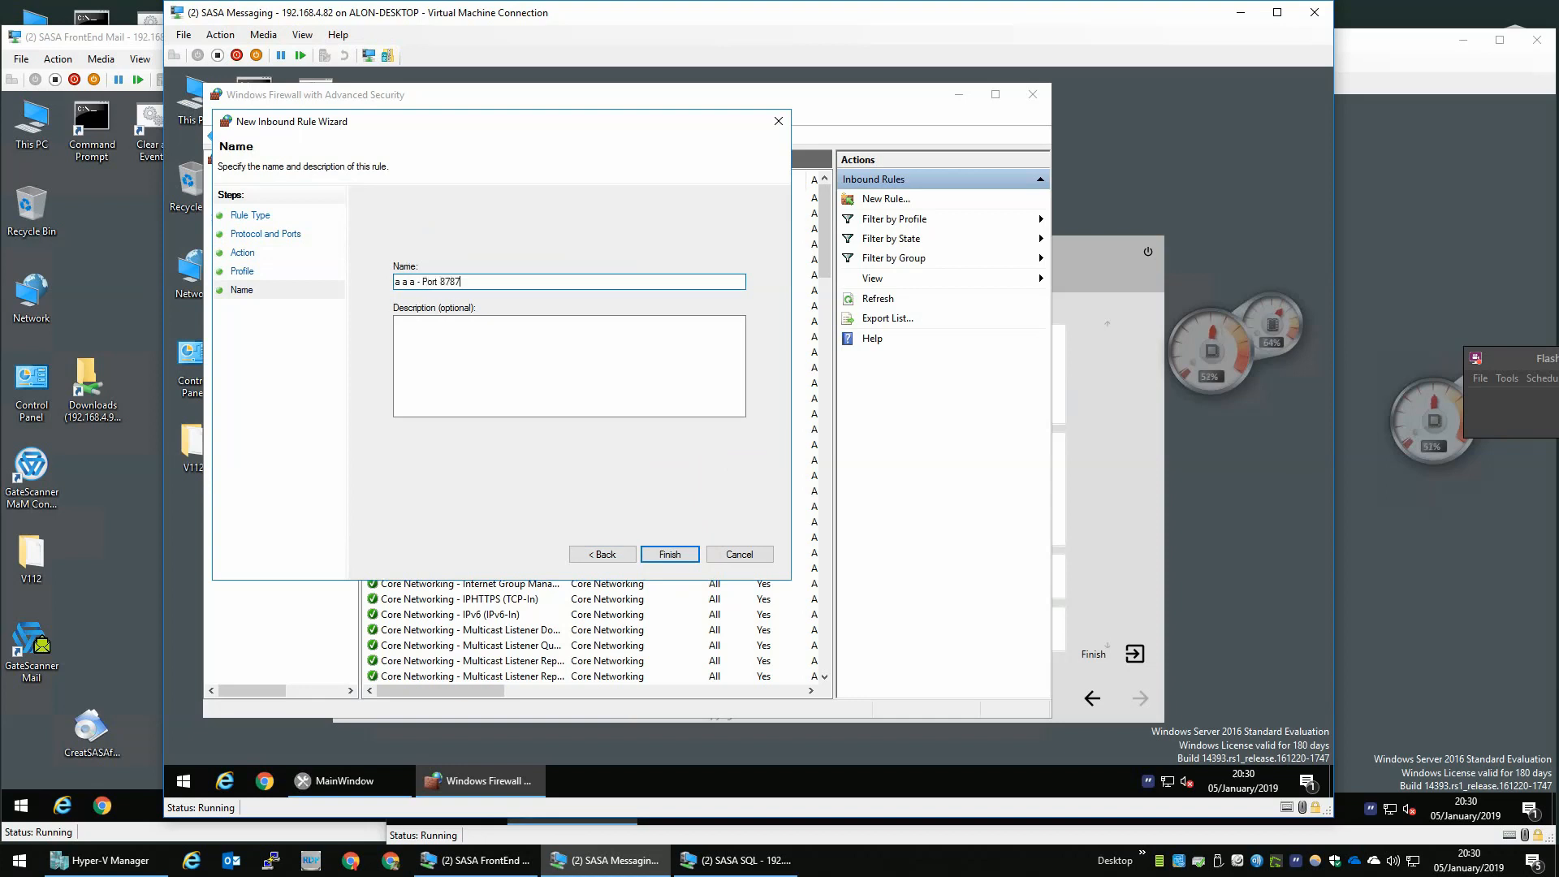
# - Name the rule and its description 'a a a - Port 8787', finish the wizard, and select it in the inbound list
pyautogui.hotkey('ctrl', 'a')
pyautogui.press('Tab')
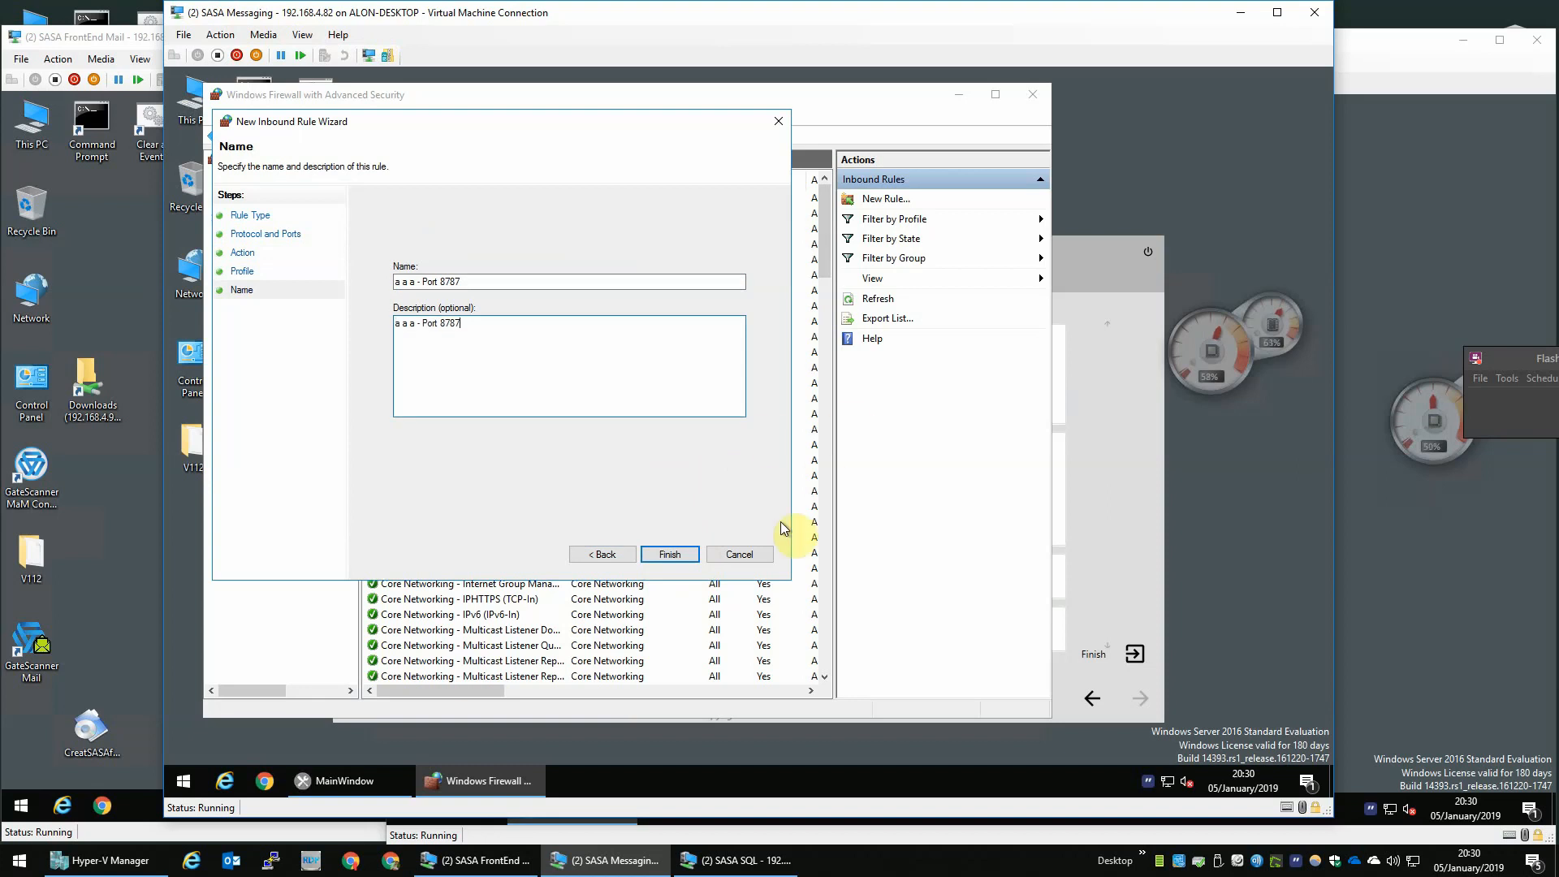
pyautogui.click(670, 554)
pyautogui.click(464, 260)
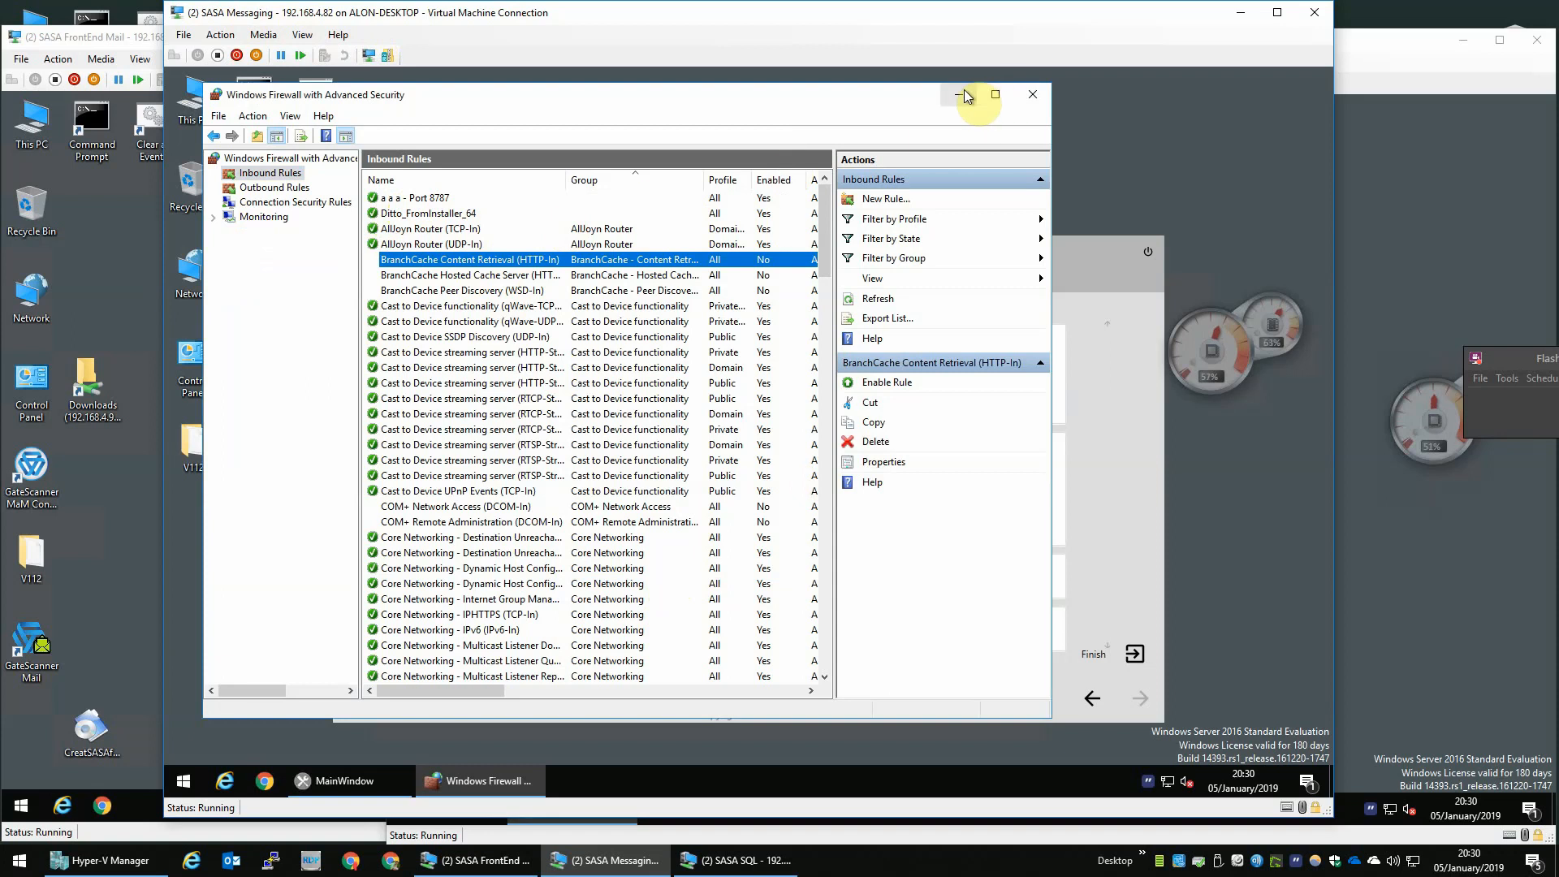
pyautogui.click(468, 214)
pyautogui.click(454, 198)
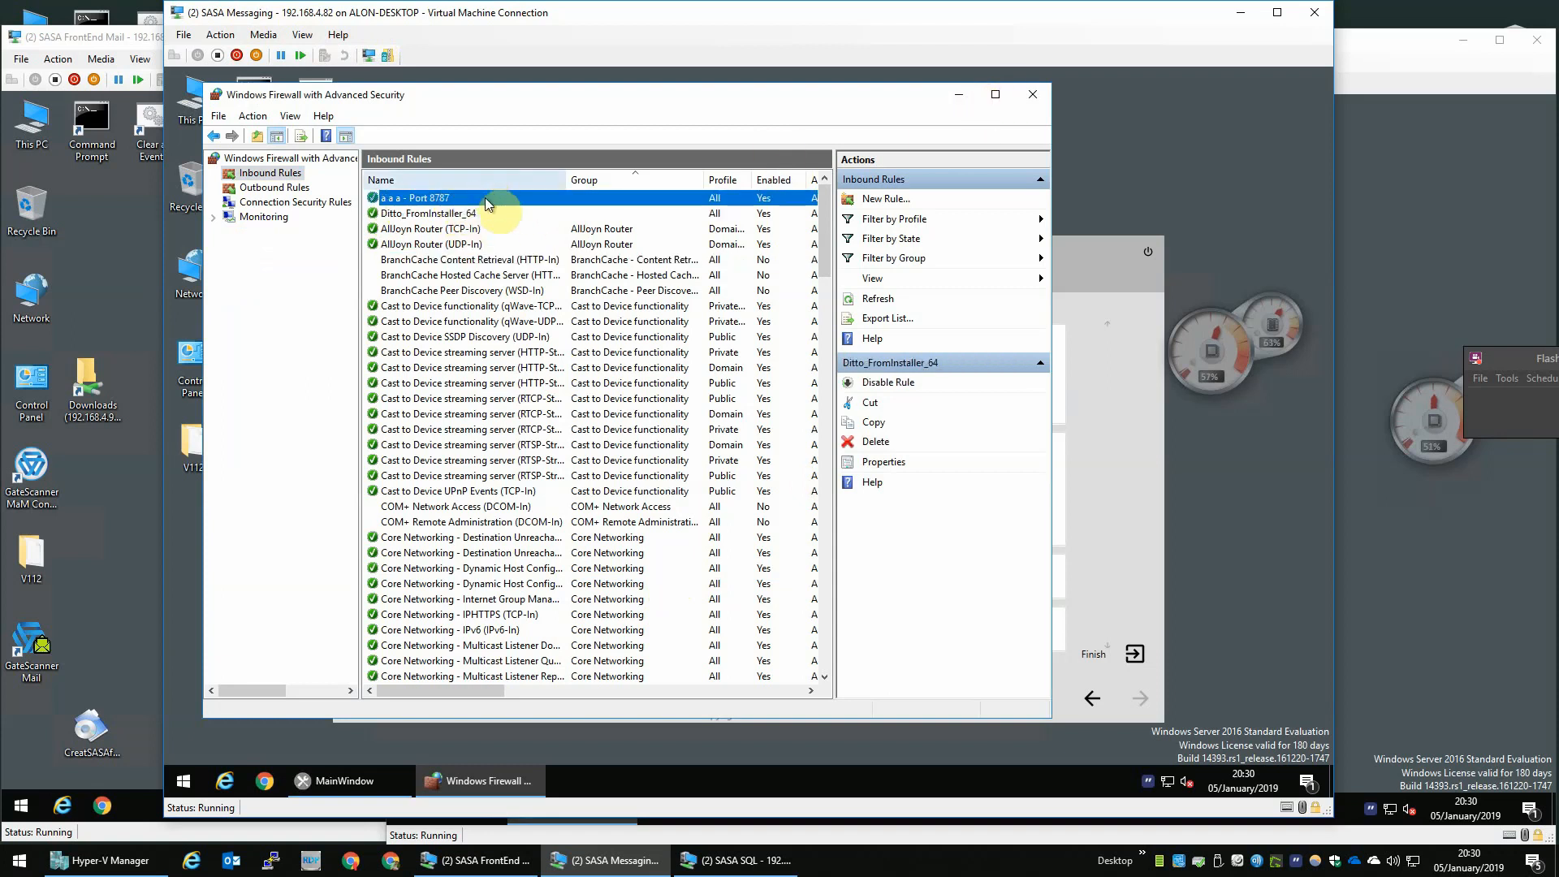
# - Close the firewall console and finish the Messaging VM's preparation tool
pyautogui.click(1041, 85)
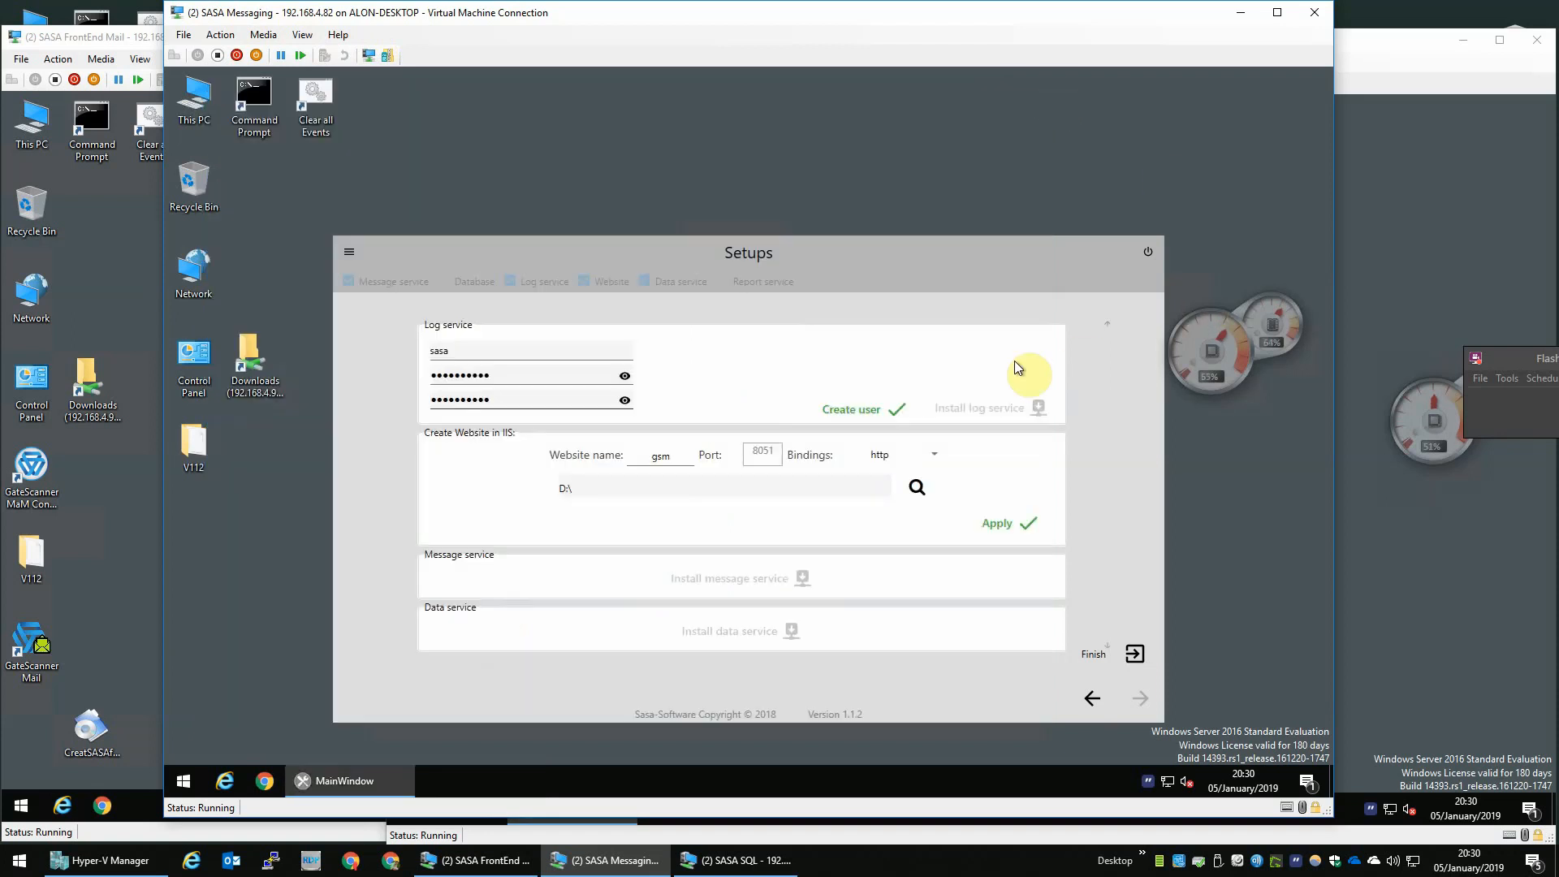
pyautogui.click(1115, 656)
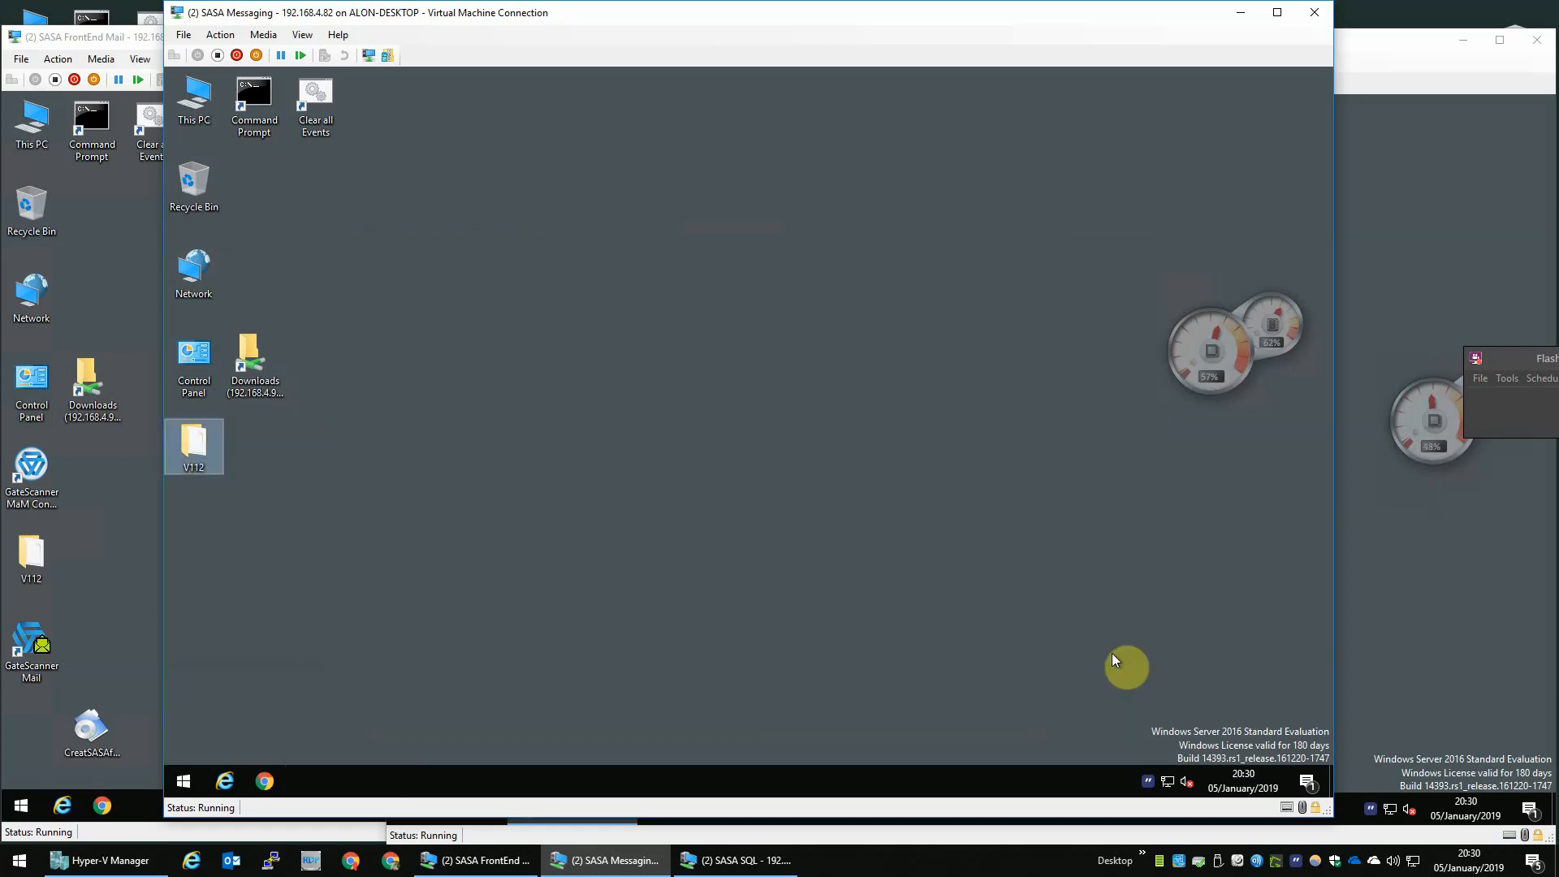
# - Permanently delete CreatSASAfolders.exe from the FrontEnd Mail desktop
pyautogui.click(448, 468)
pyautogui.click(124, 589)
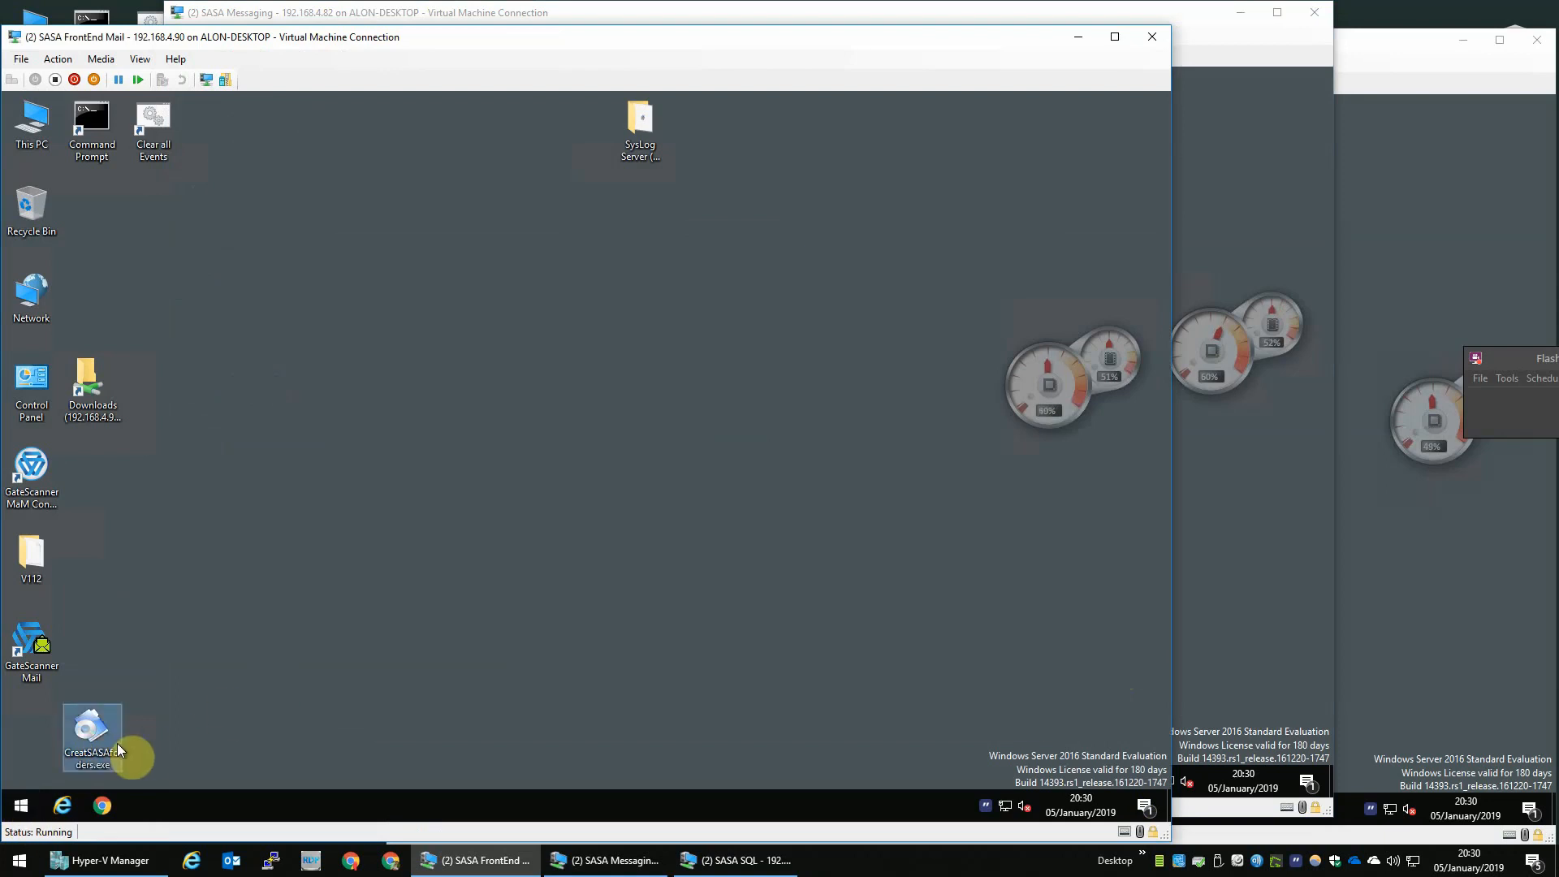
pyautogui.hotkey('shift', 'Delete')
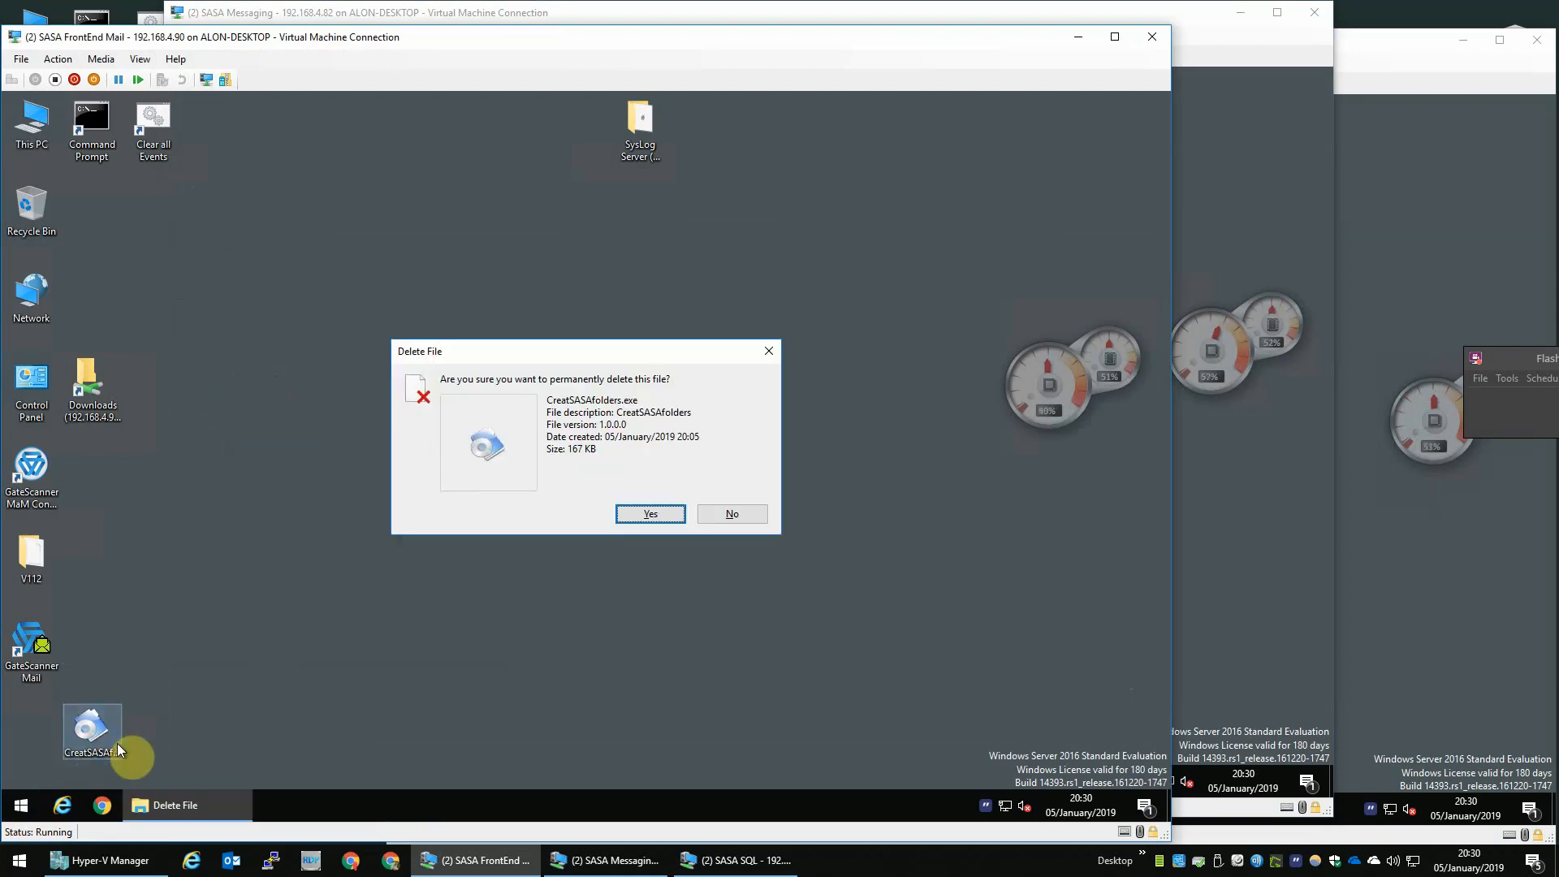
pyautogui.press('Return')
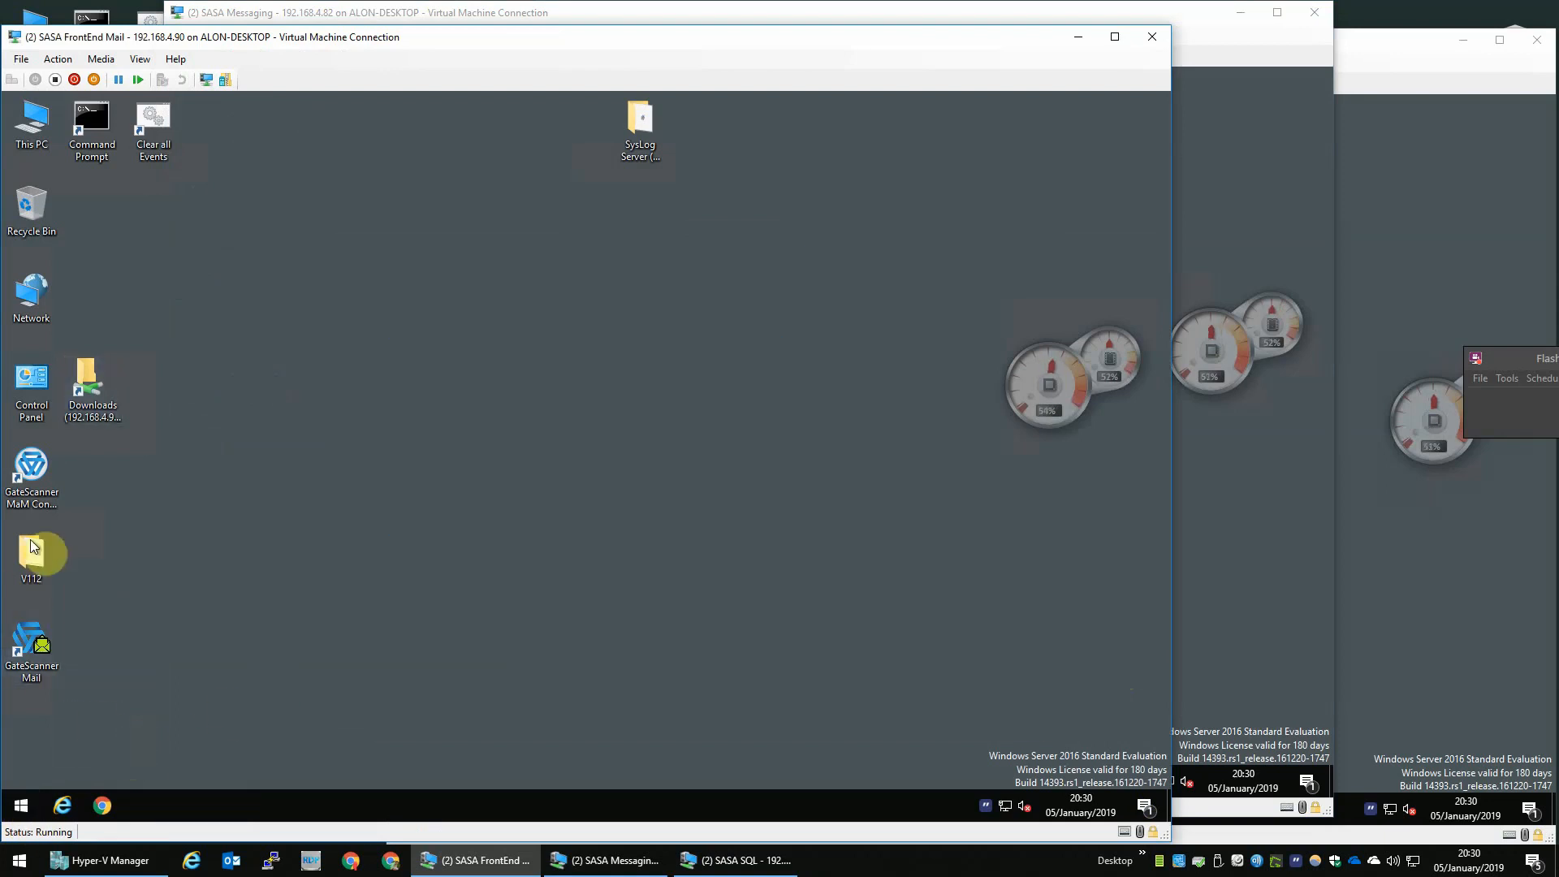
# - Permanently delete the V112 folder from the FrontEnd Mail and Messaging desktops
pyautogui.hotkey('shift', 'Delete')
pyautogui.press('Return')
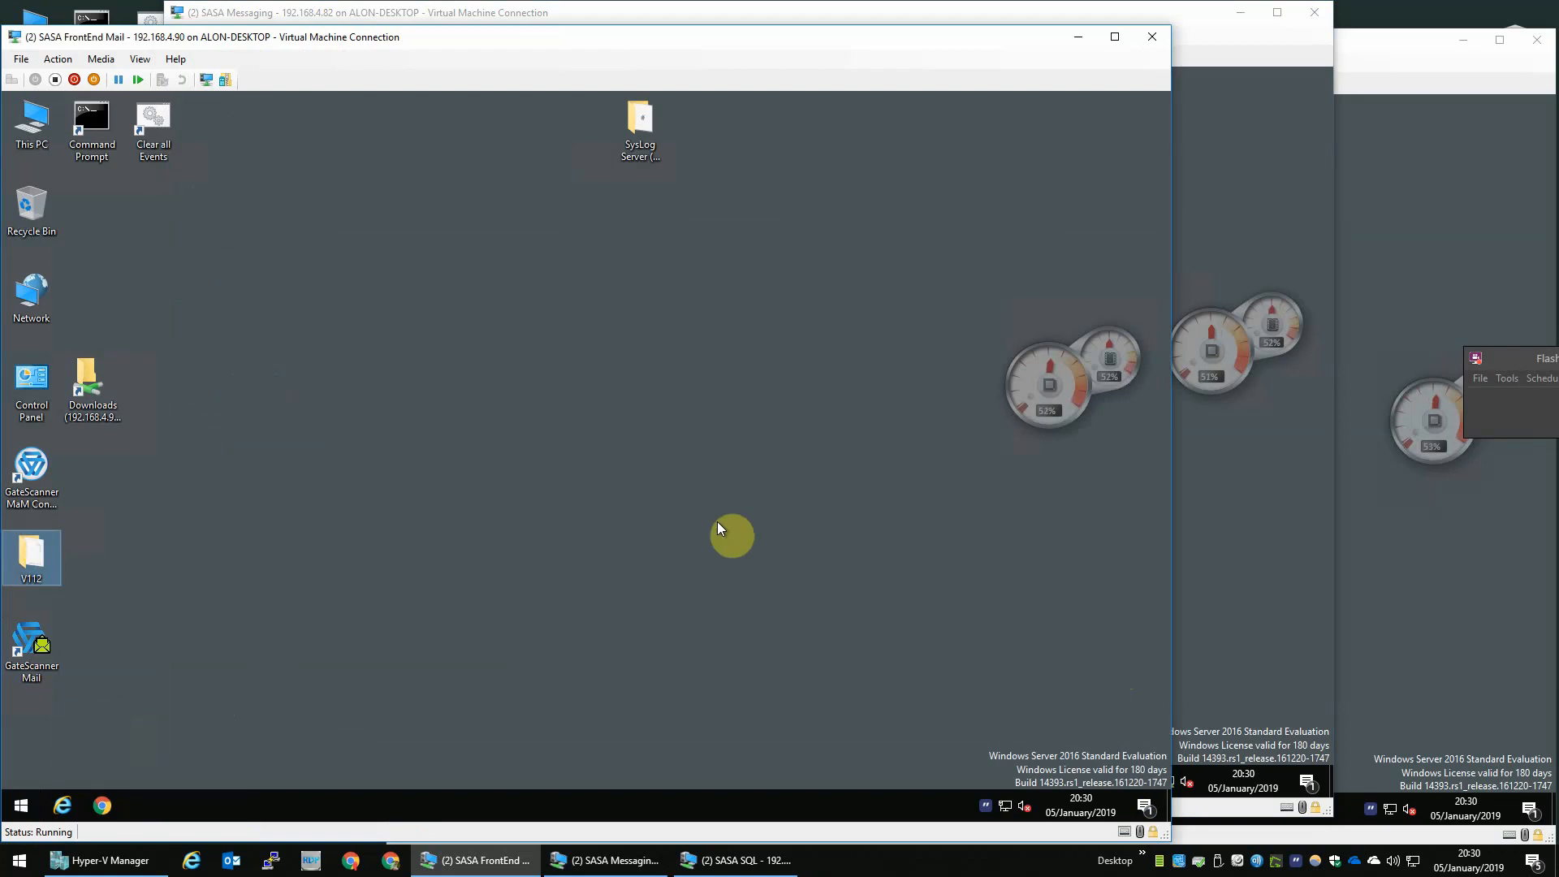
pyautogui.click(1273, 523)
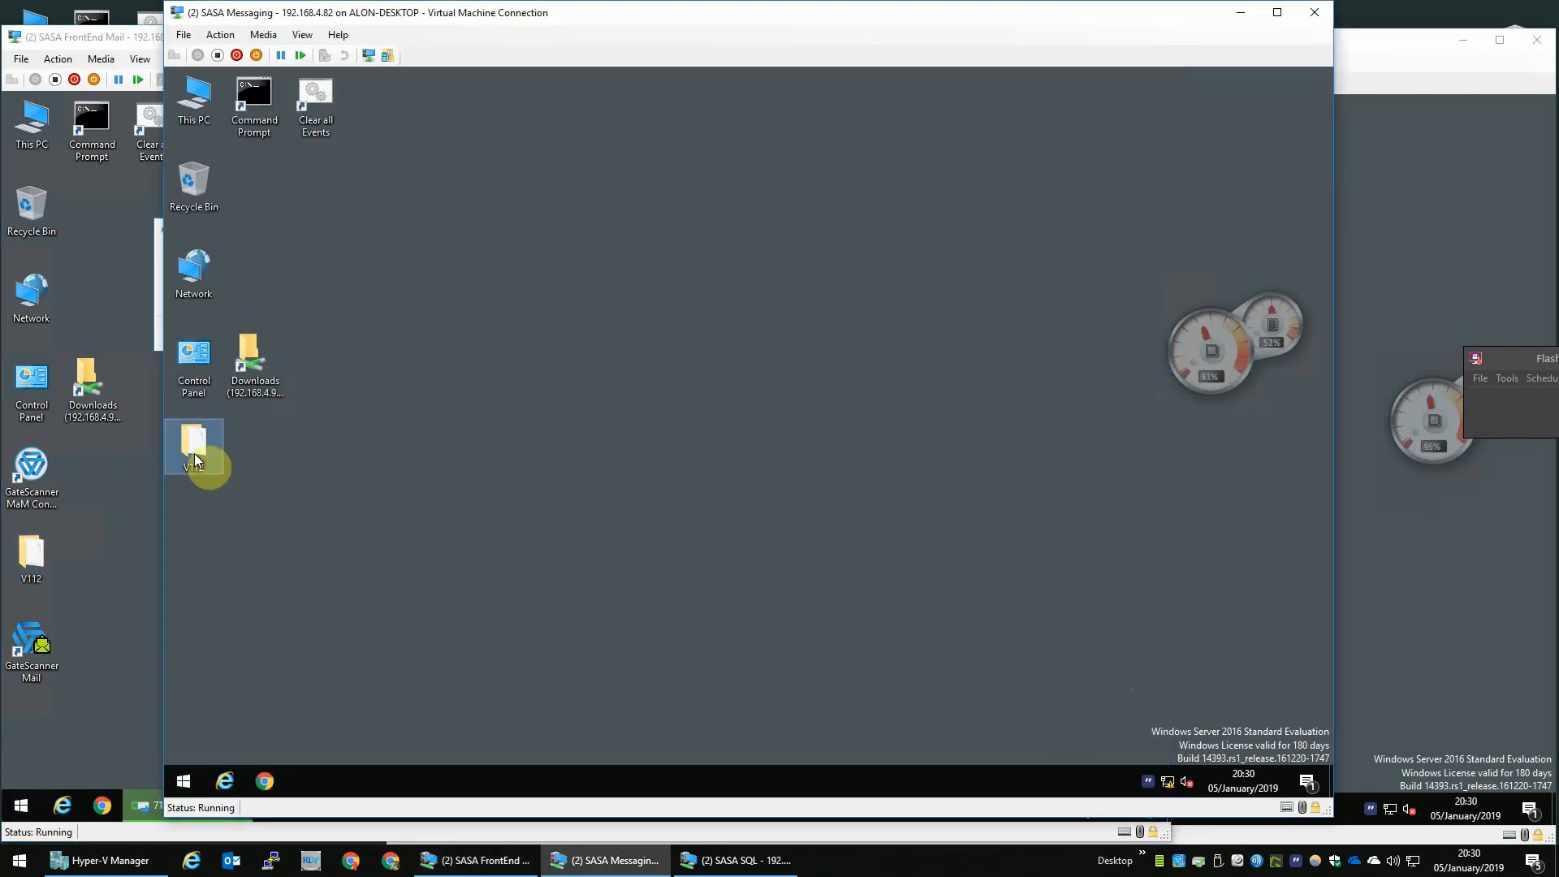
pyautogui.hotkey('shift', 'Delete')
pyautogui.press('Return')
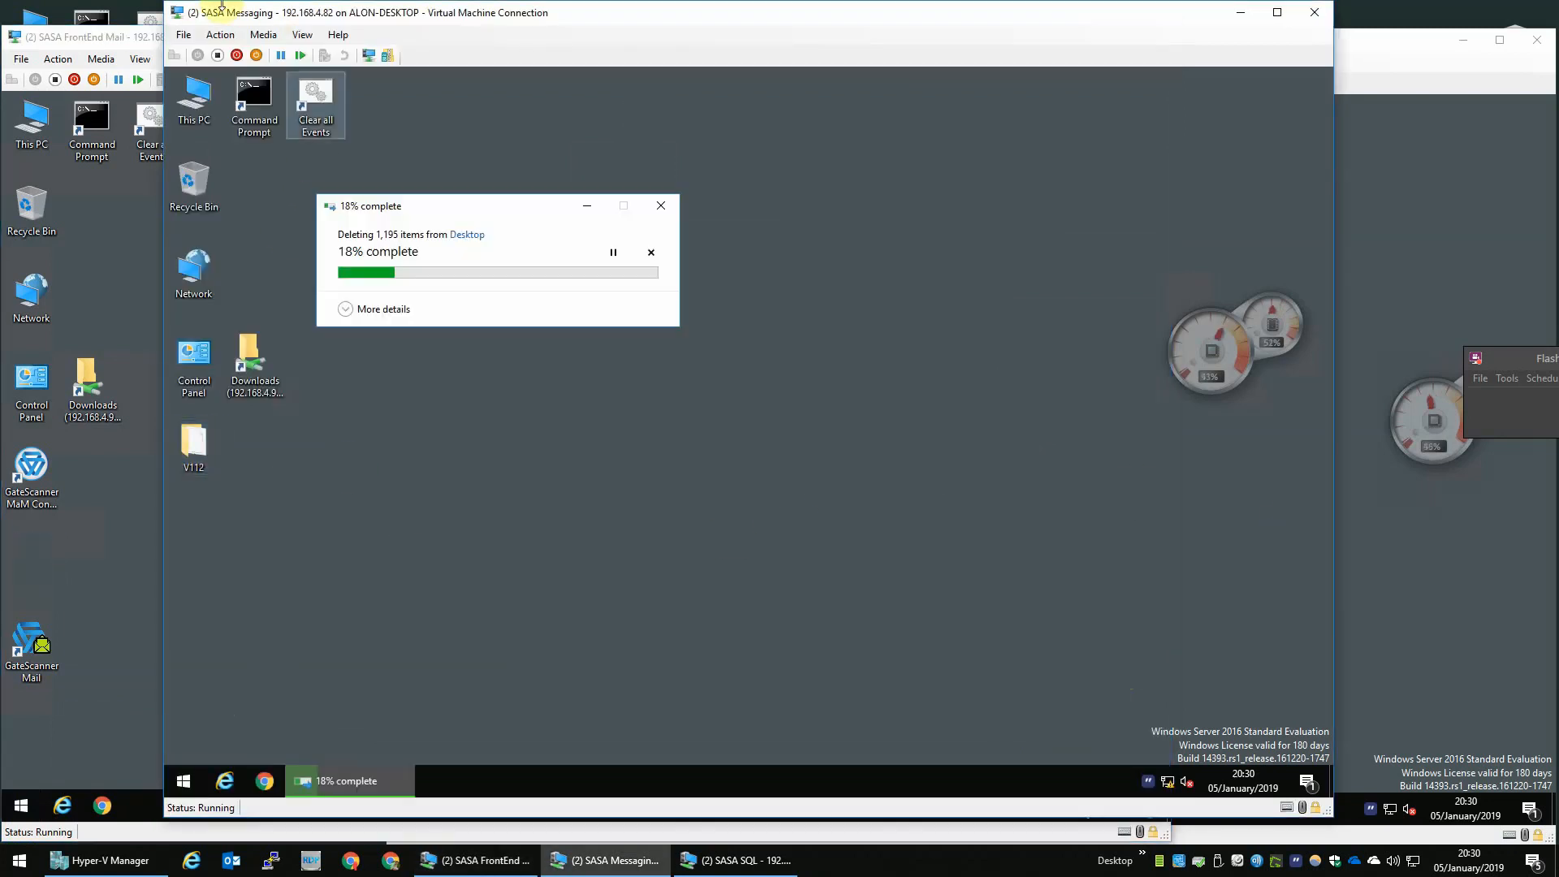
# - Restart the FrontEnd Mail VM
pyautogui.click(140, 40)
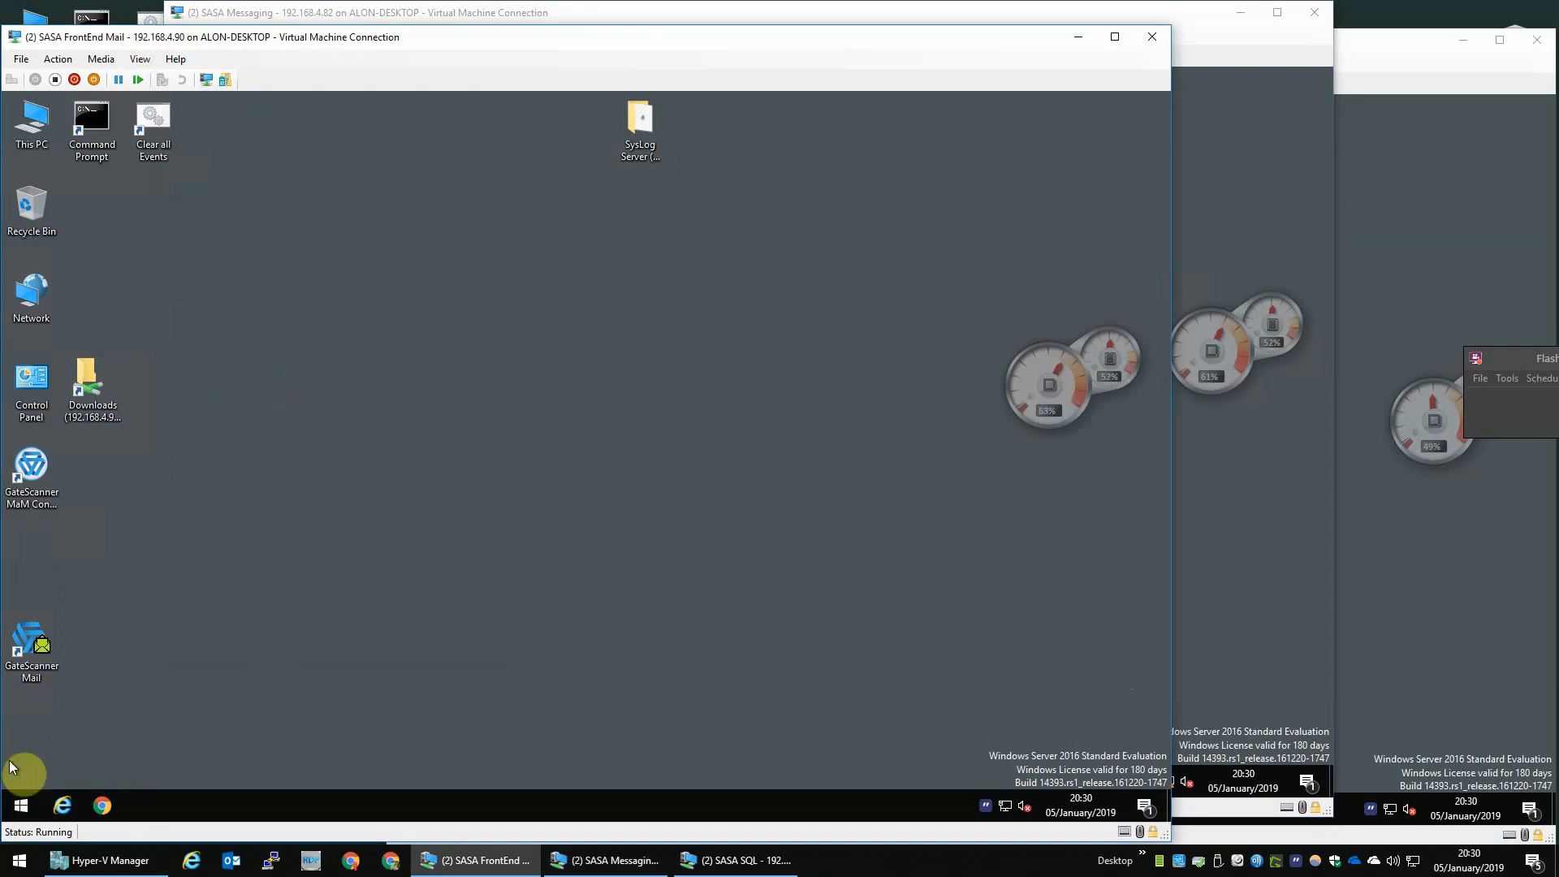
pyautogui.click(21, 804)
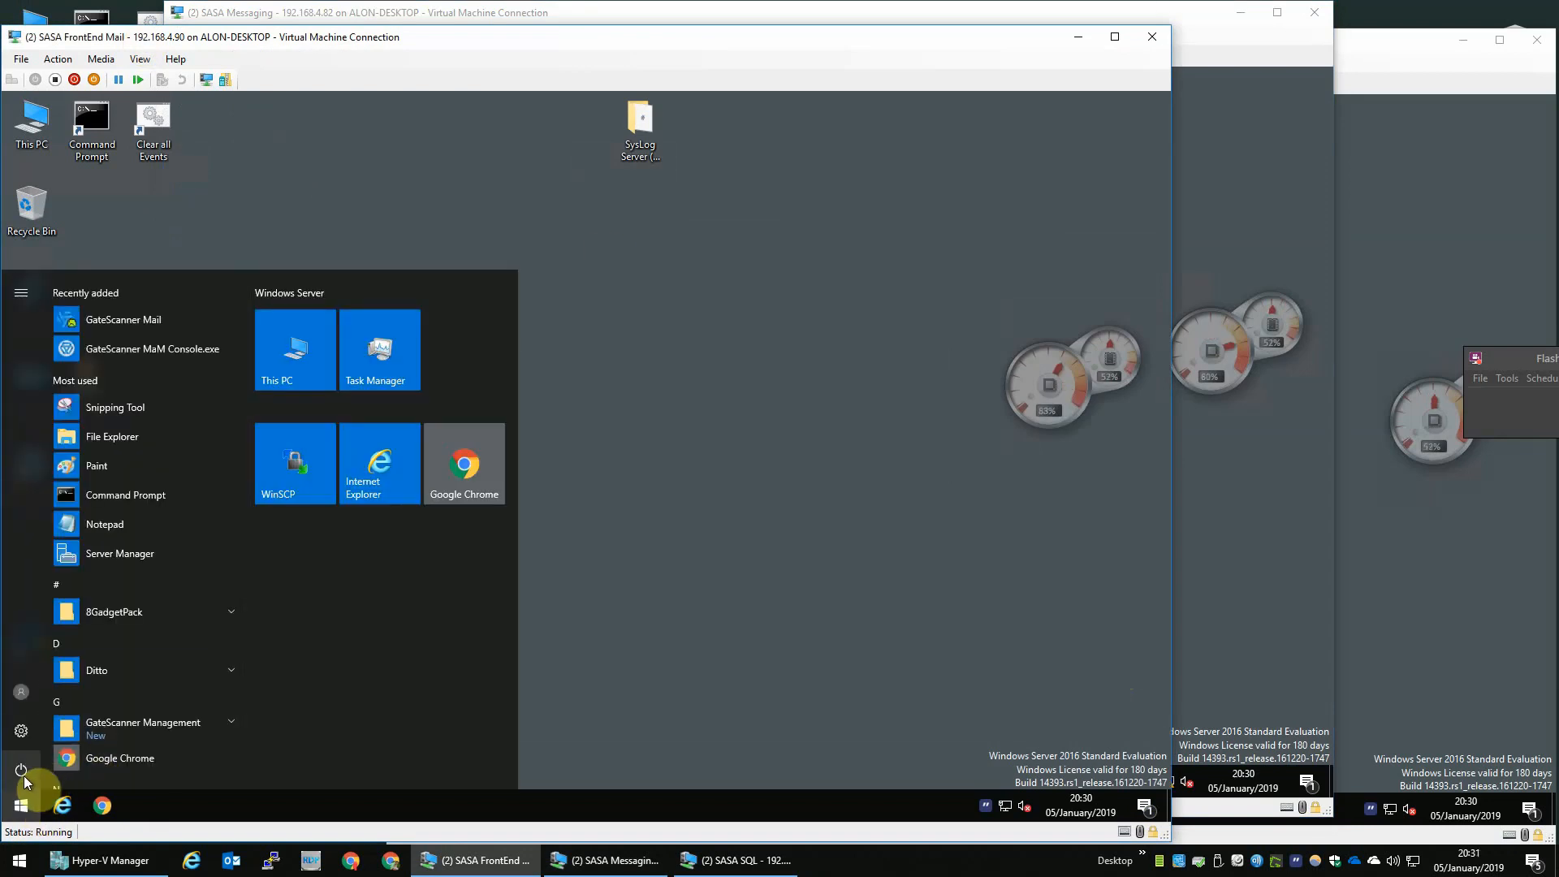
pyautogui.click(21, 770)
pyautogui.click(49, 726)
pyautogui.click(244, 723)
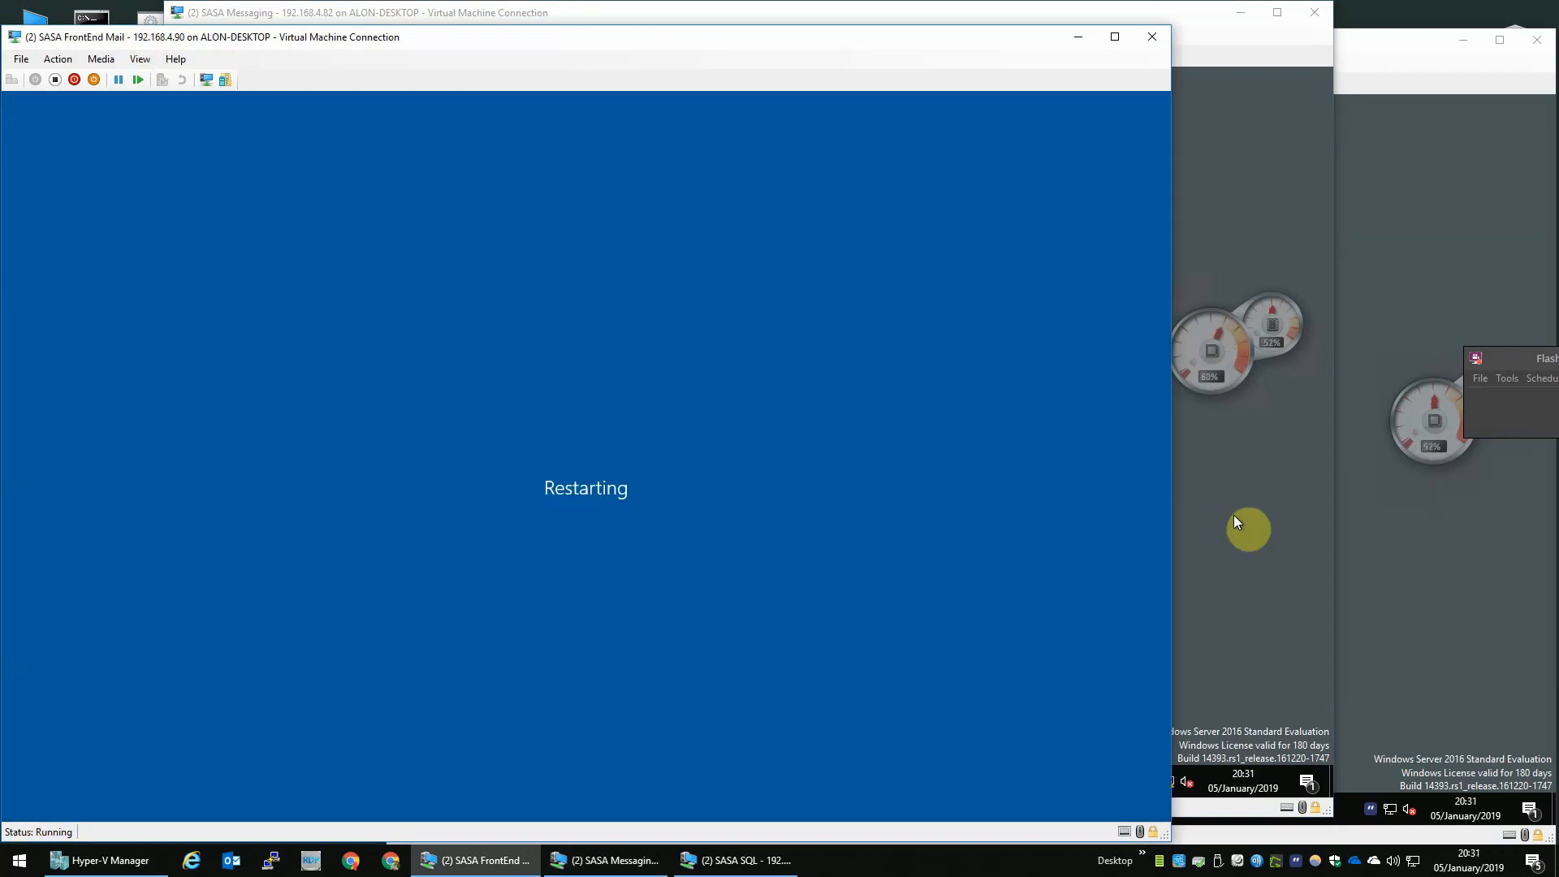
# - Restart the Messaging VM and bring the SQL VM's download progress into view
pyautogui.click(1236, 522)
pyautogui.click(183, 781)
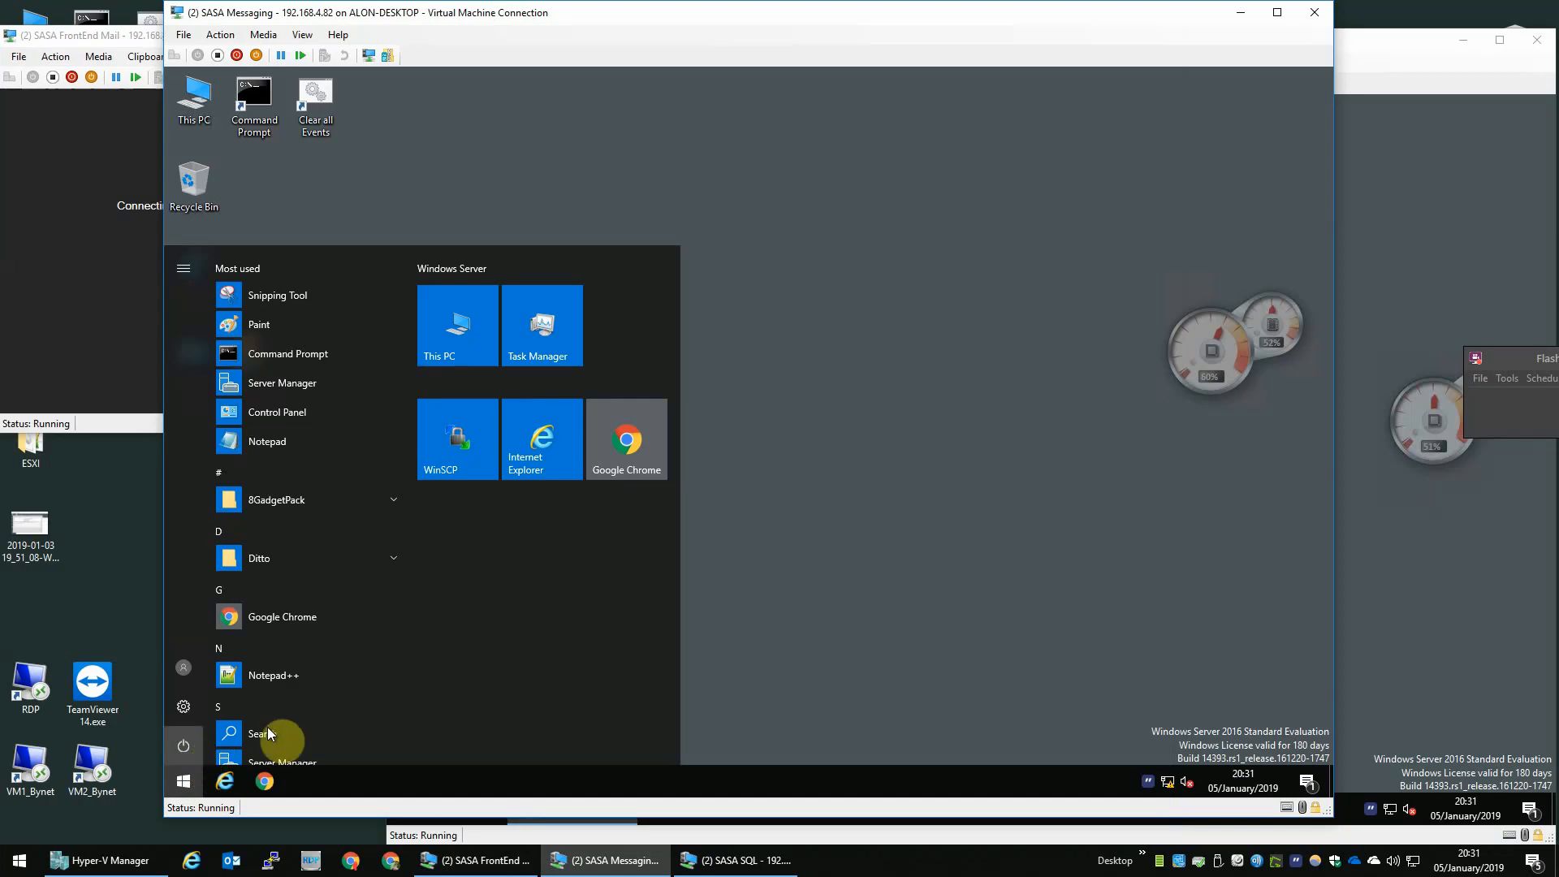
pyautogui.click(183, 745)
pyautogui.click(244, 703)
pyautogui.click(400, 696)
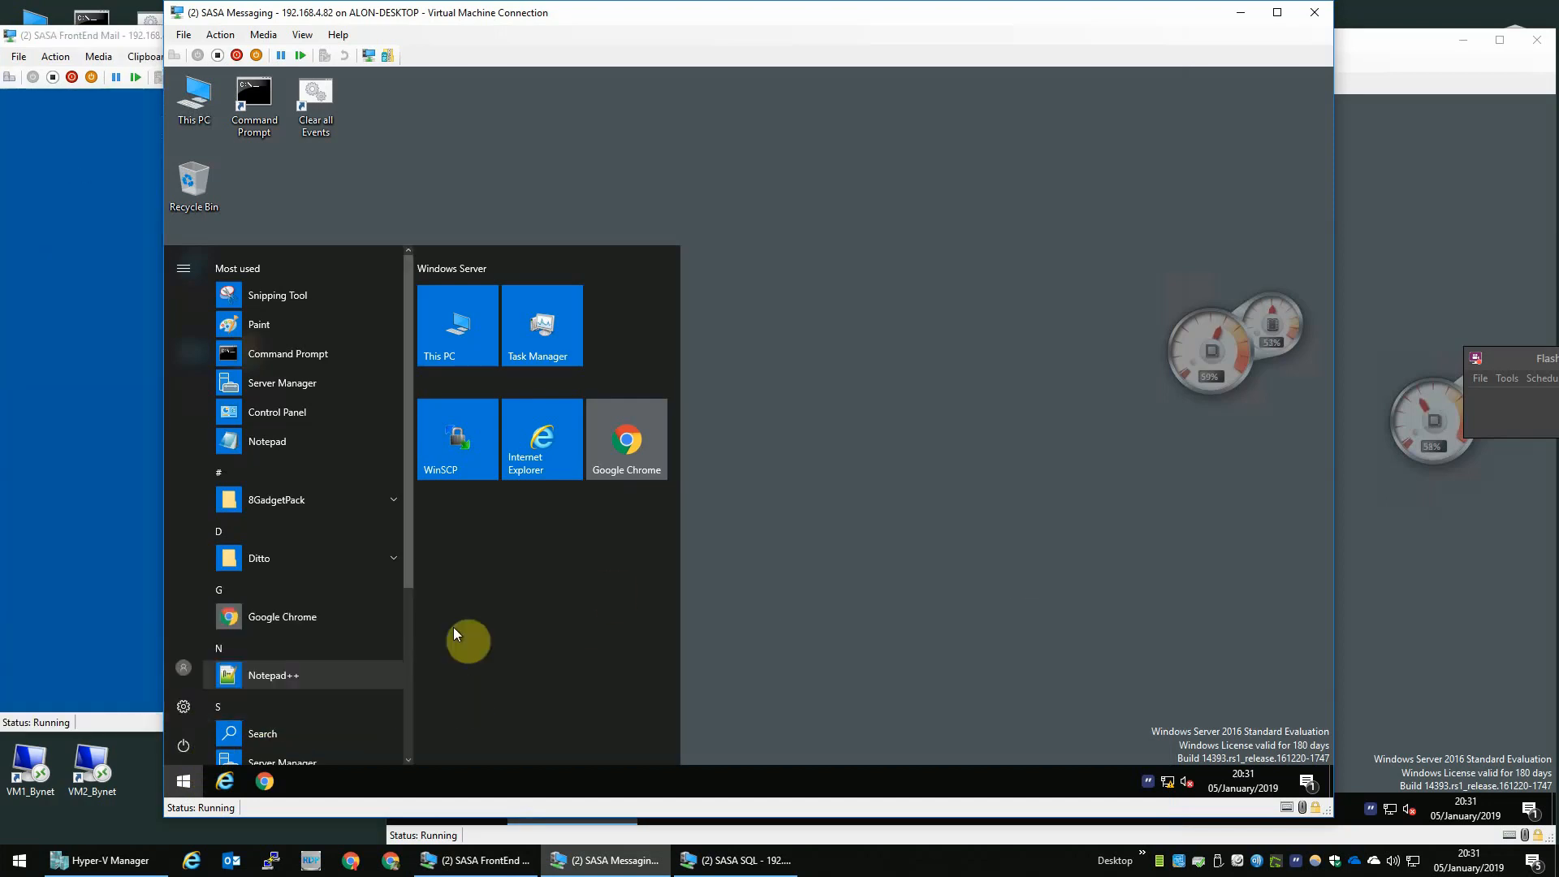
pyautogui.click(1507, 177)
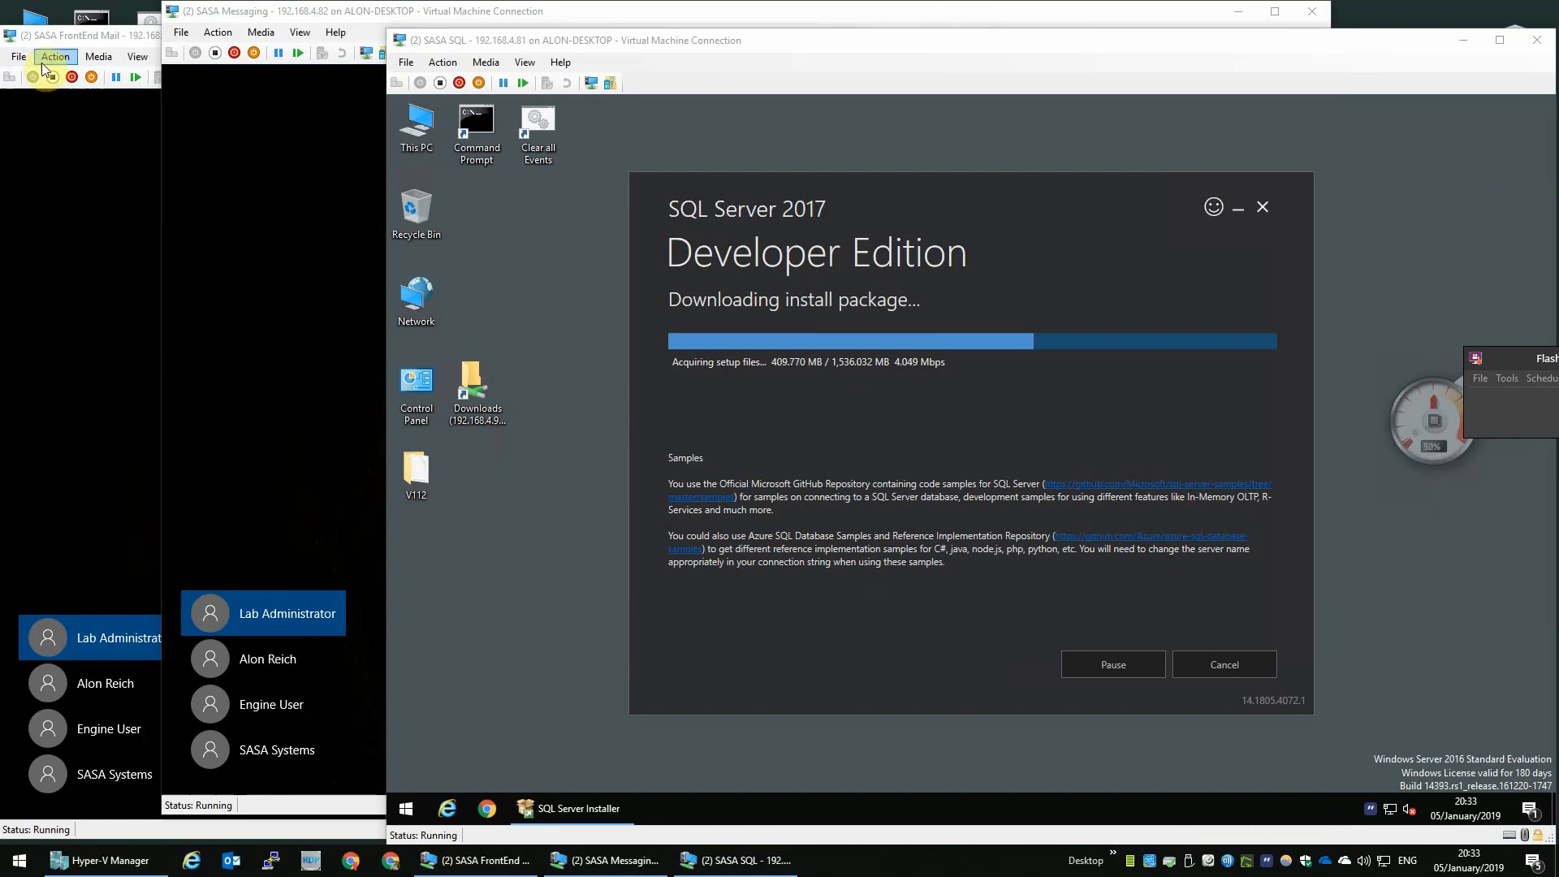
# - Sign in to the FrontEnd Mail VM as Lab Administrator with the account password
pyautogui.click(99, 40)
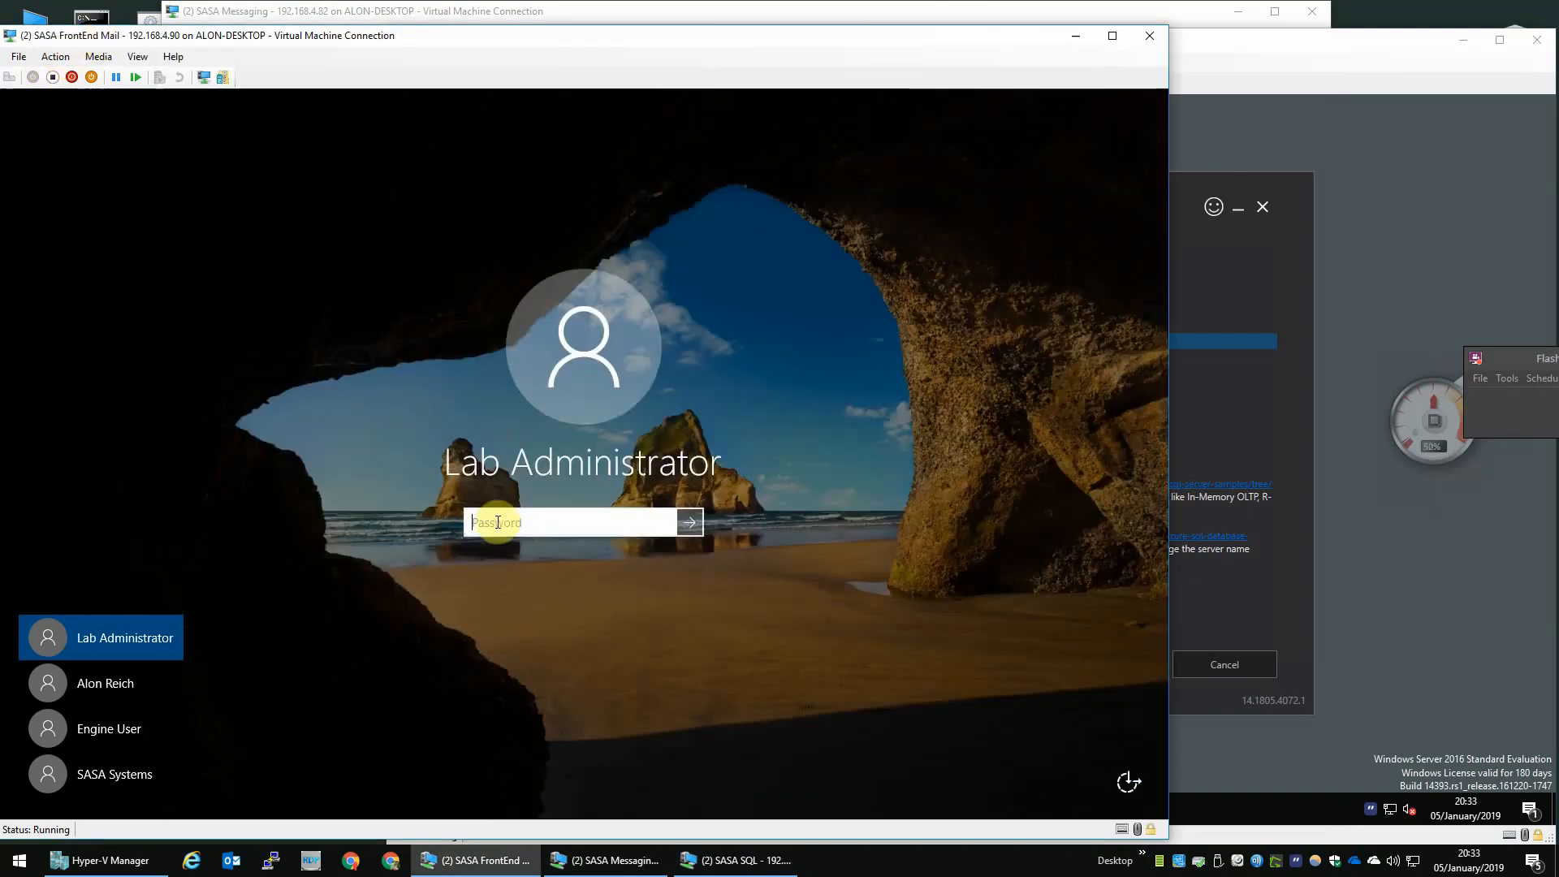
pyautogui.write('••••')
pyautogui.press('Return')
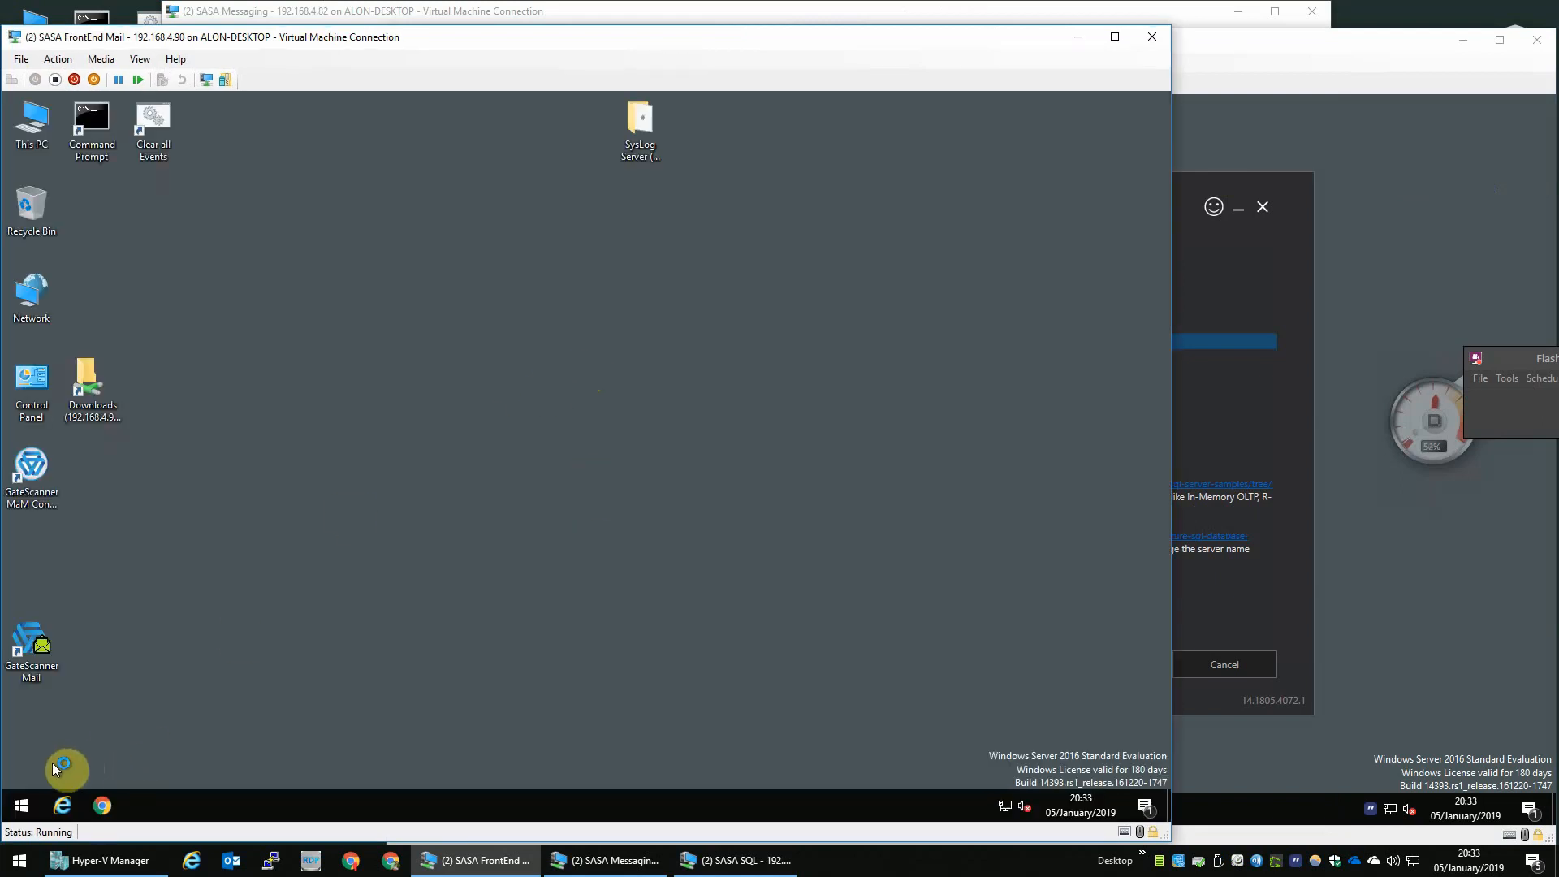
# - Open Windows Firewall with Advanced Security on the FrontEnd Mail VM by searching for it
pyautogui.click(21, 804)
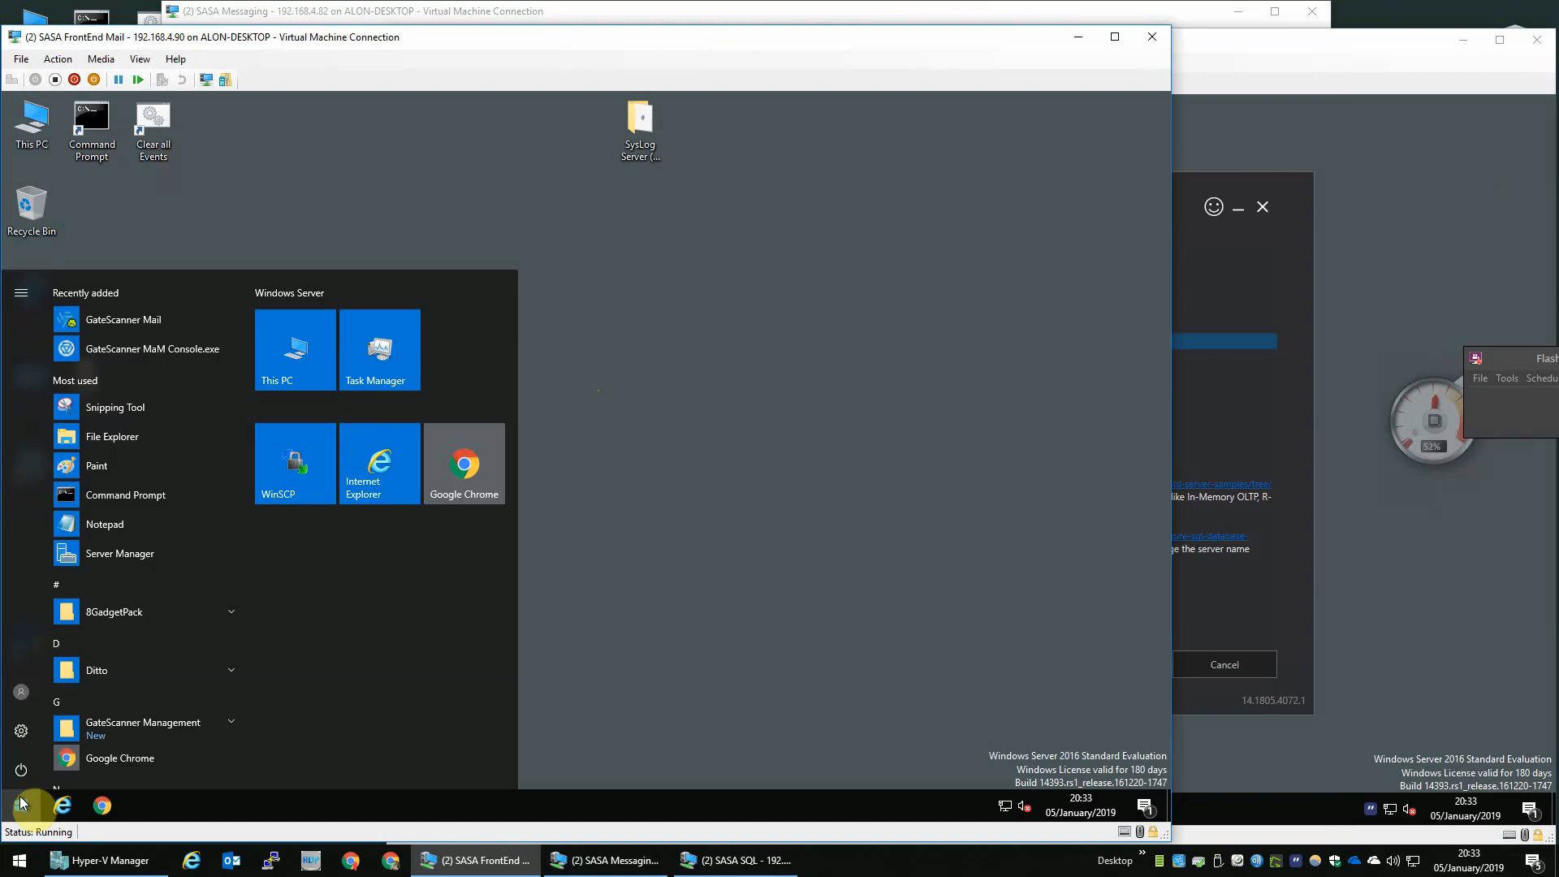
pyautogui.write('windows fire')
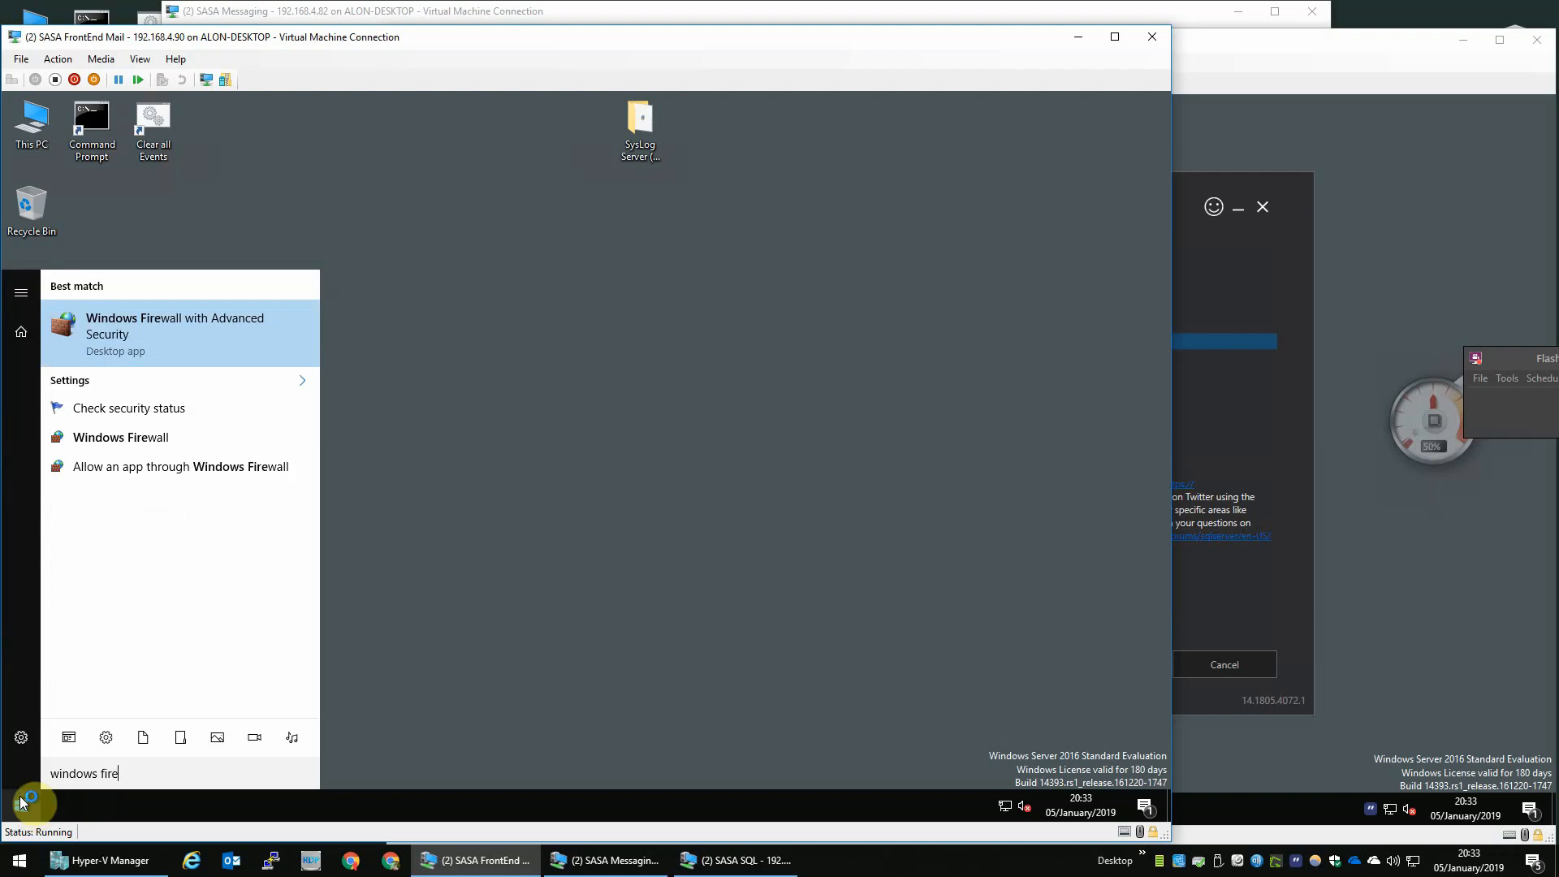
pyautogui.press('Return')
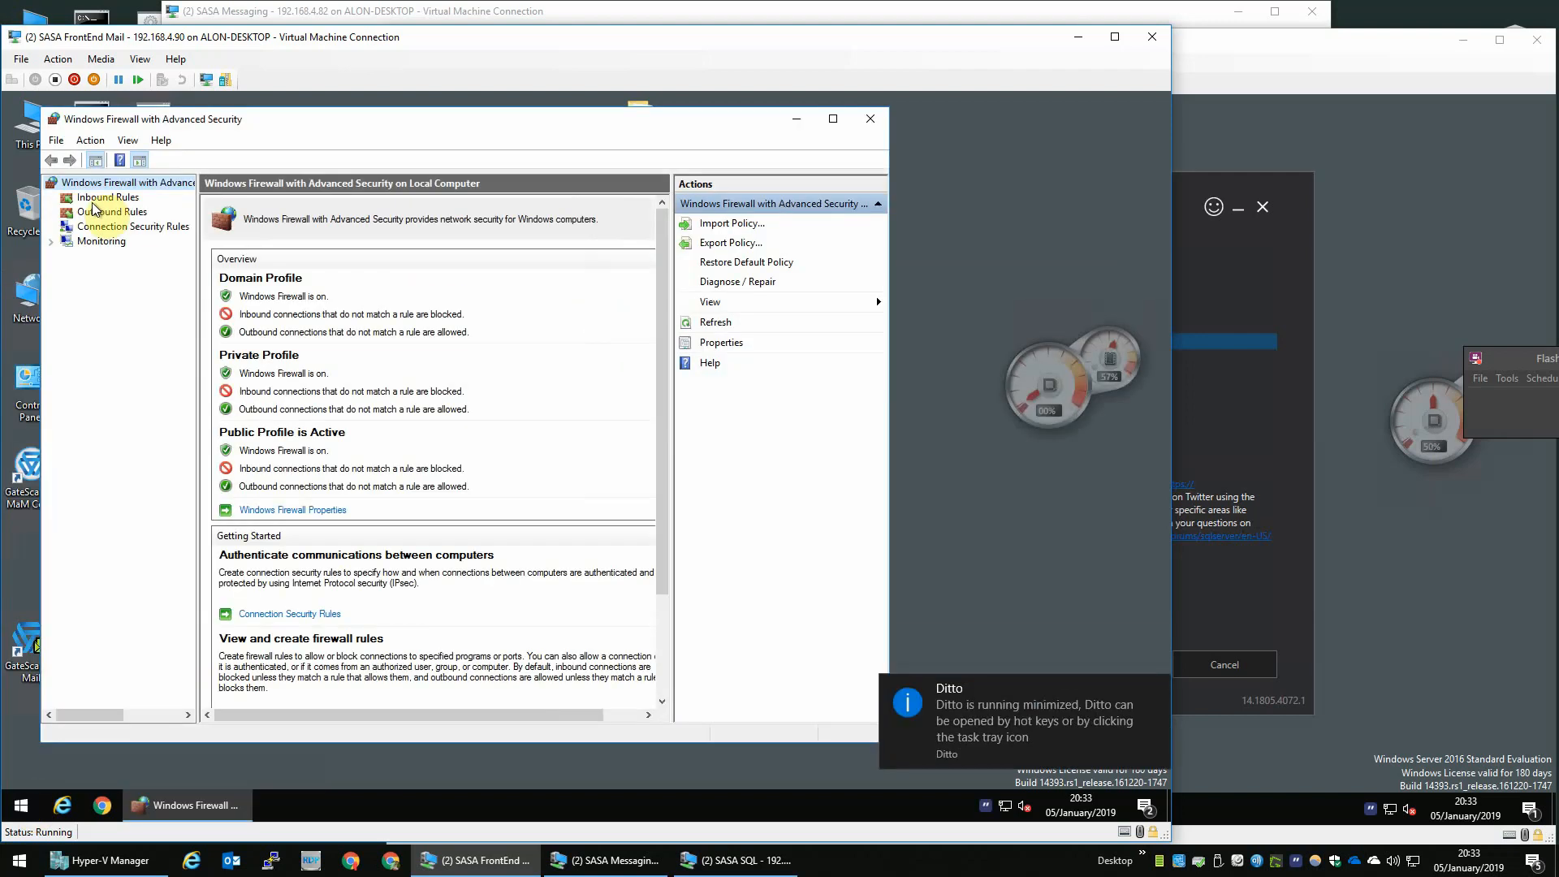
# - Create a new inbound Port rule for TCP local port 25, allowing the connection on Domain, Private and Public profiles
pyautogui.click(108, 197)
pyautogui.rightClick(108, 197)
pyautogui.click(323, 240)
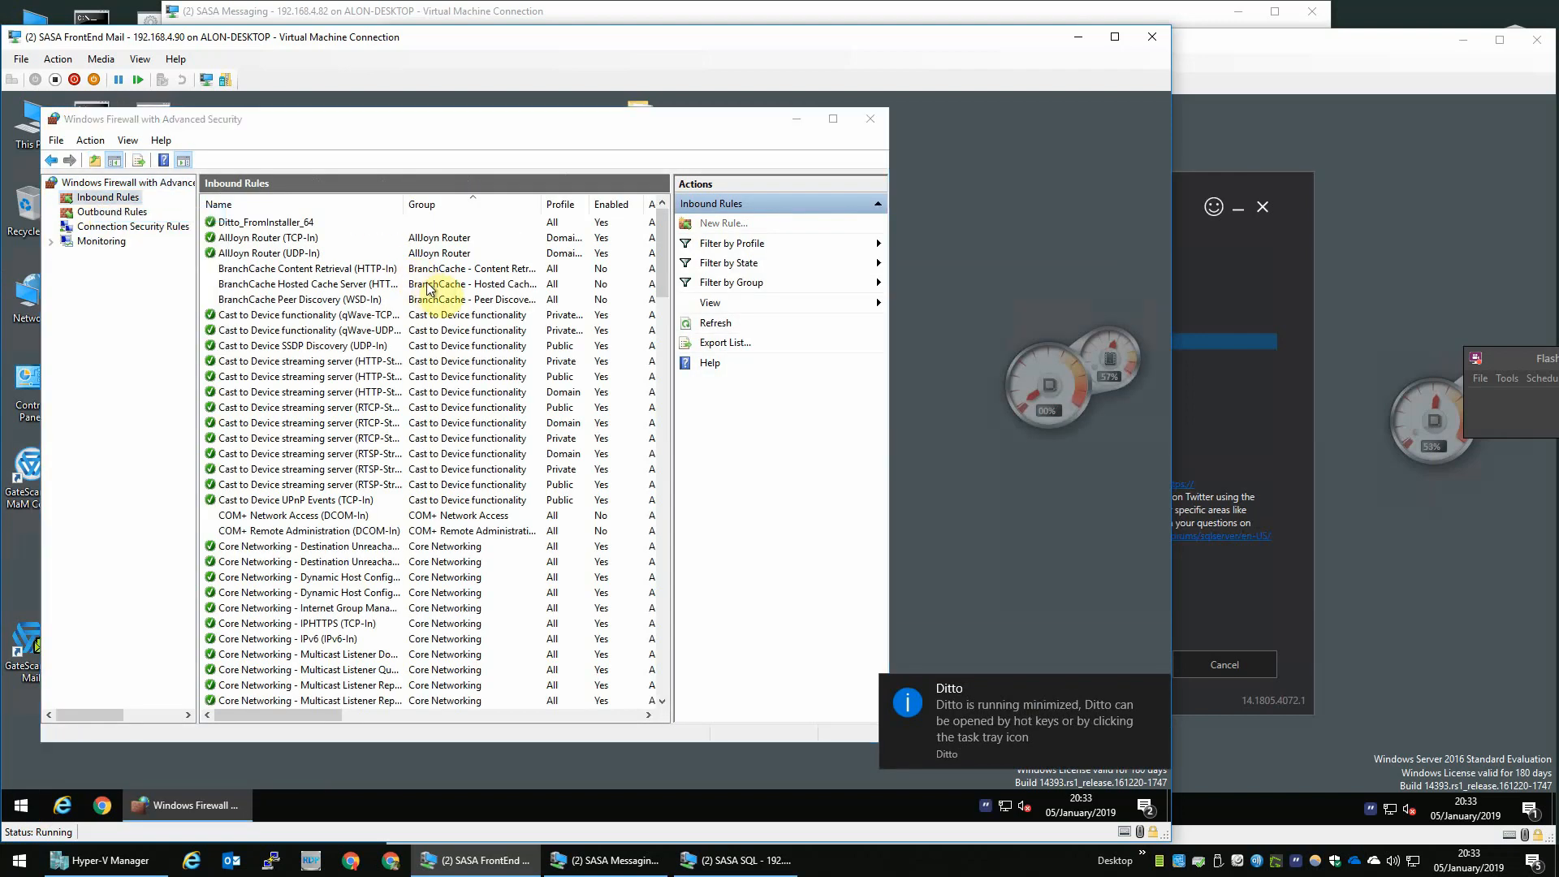
pyautogui.click(362, 440)
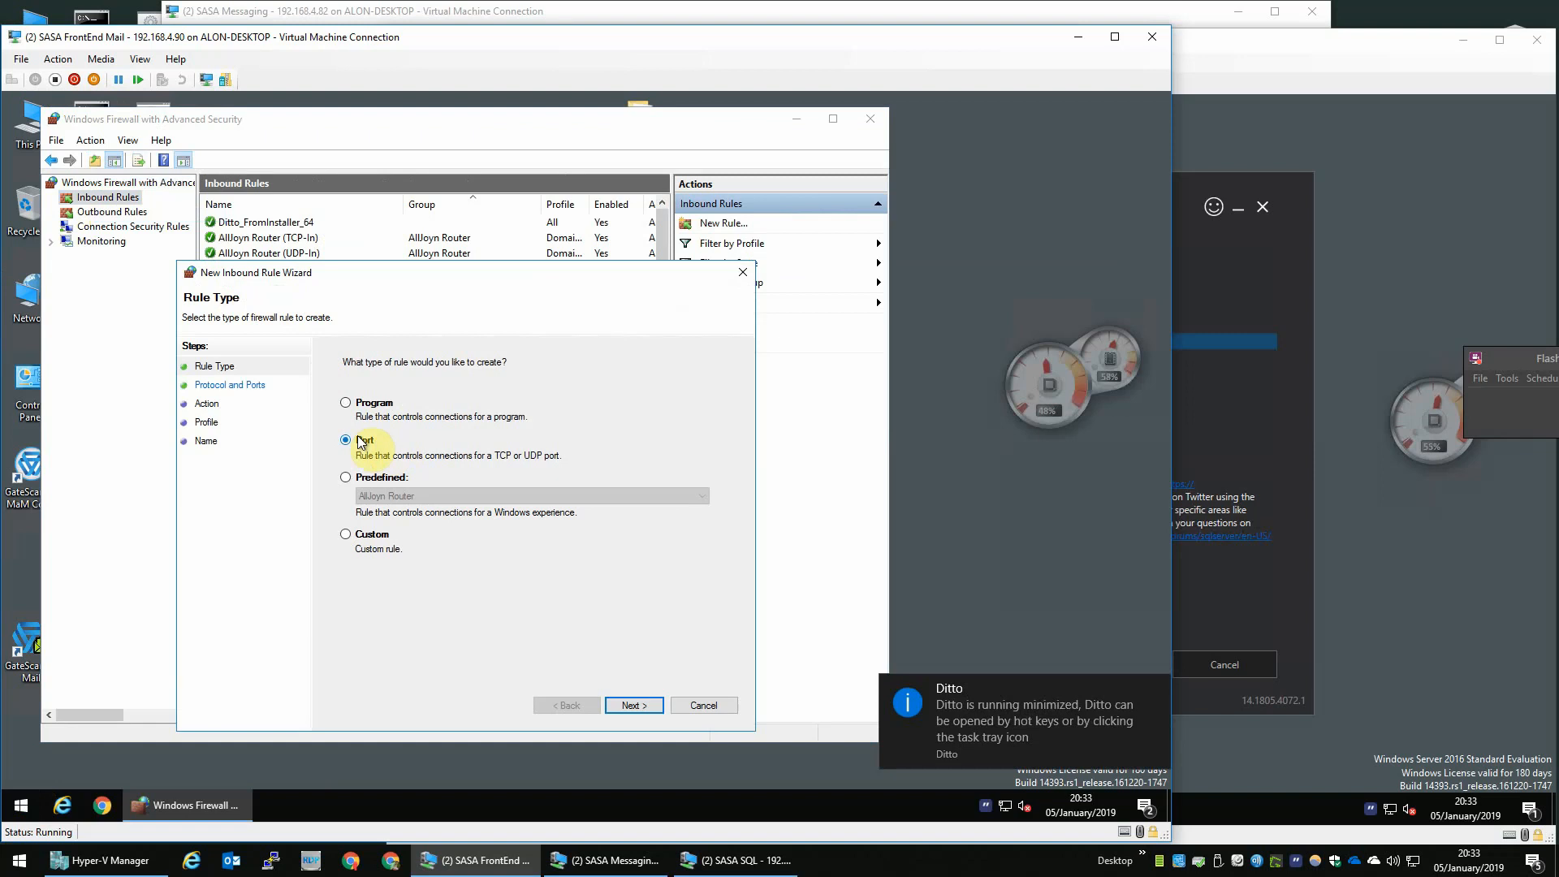
pyautogui.click(635, 704)
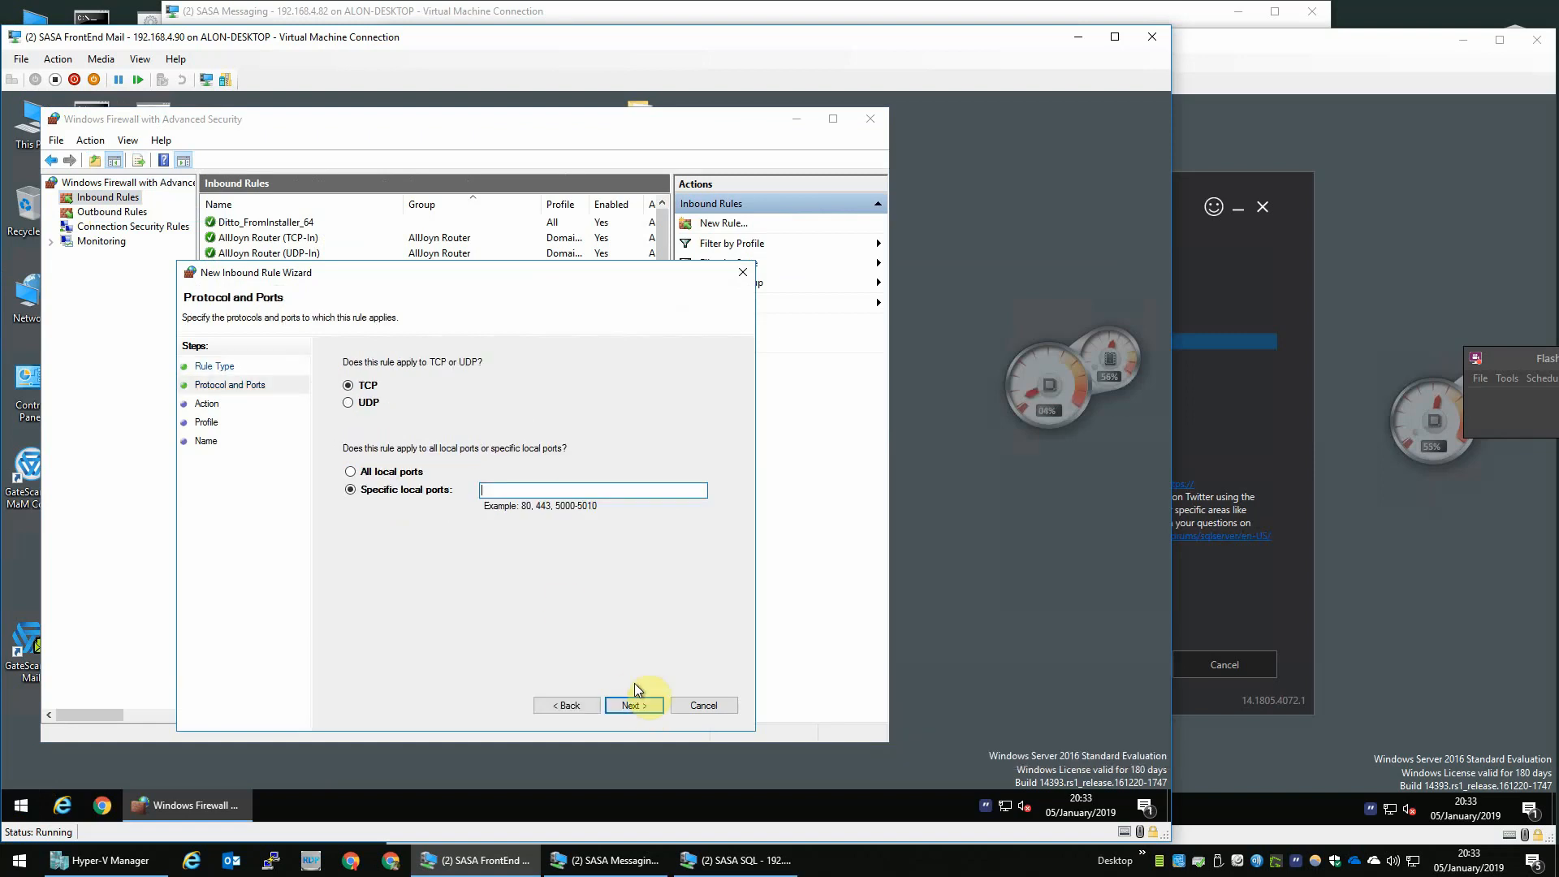
pyautogui.write('25')
pyautogui.press('Return')
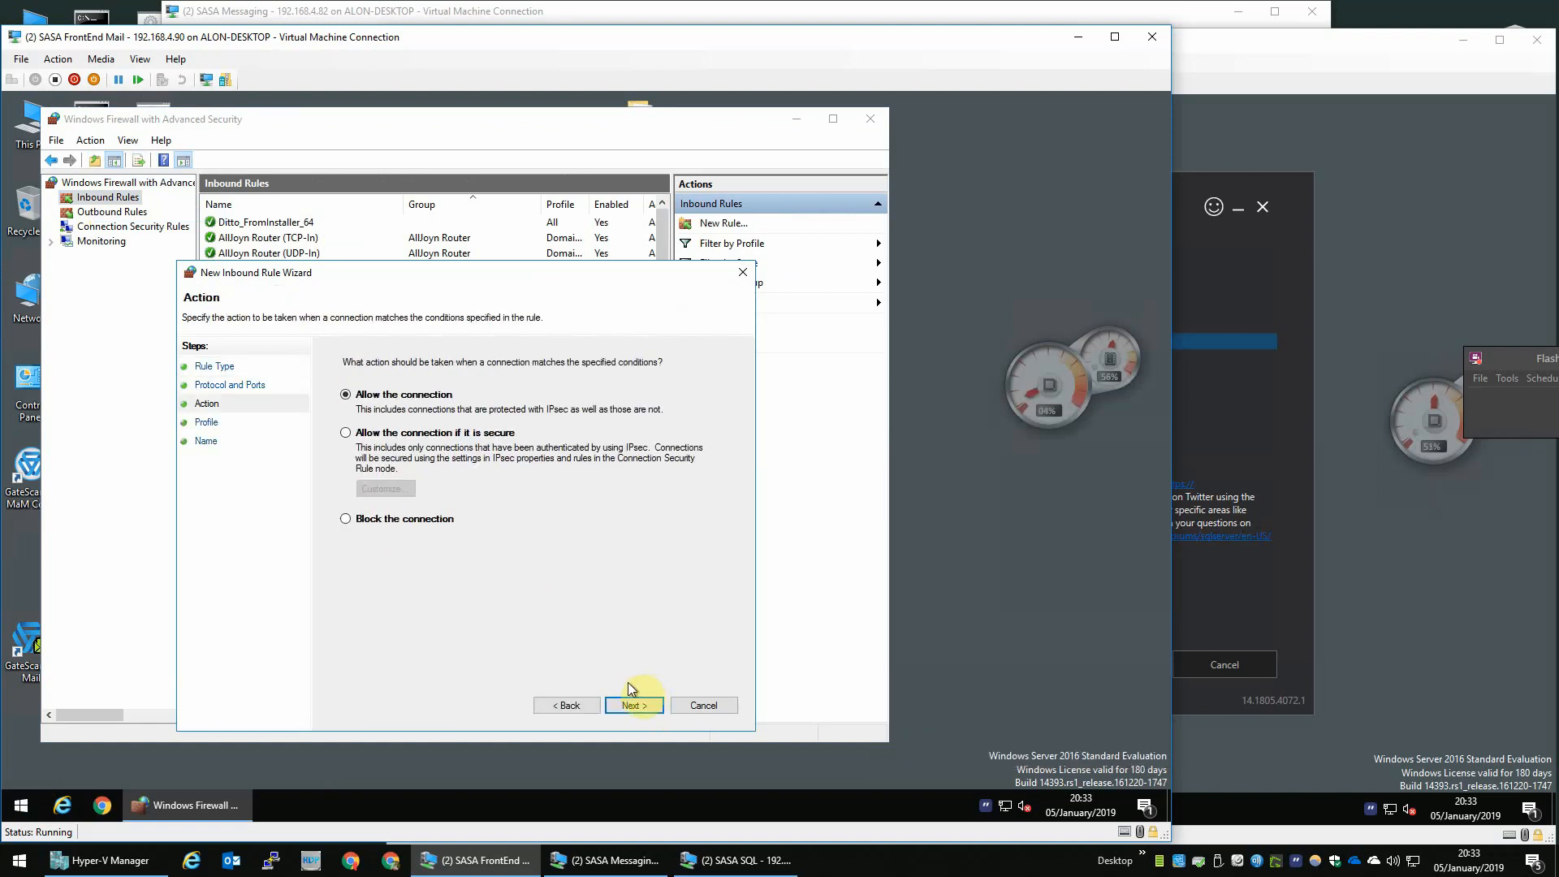
pyautogui.click(638, 705)
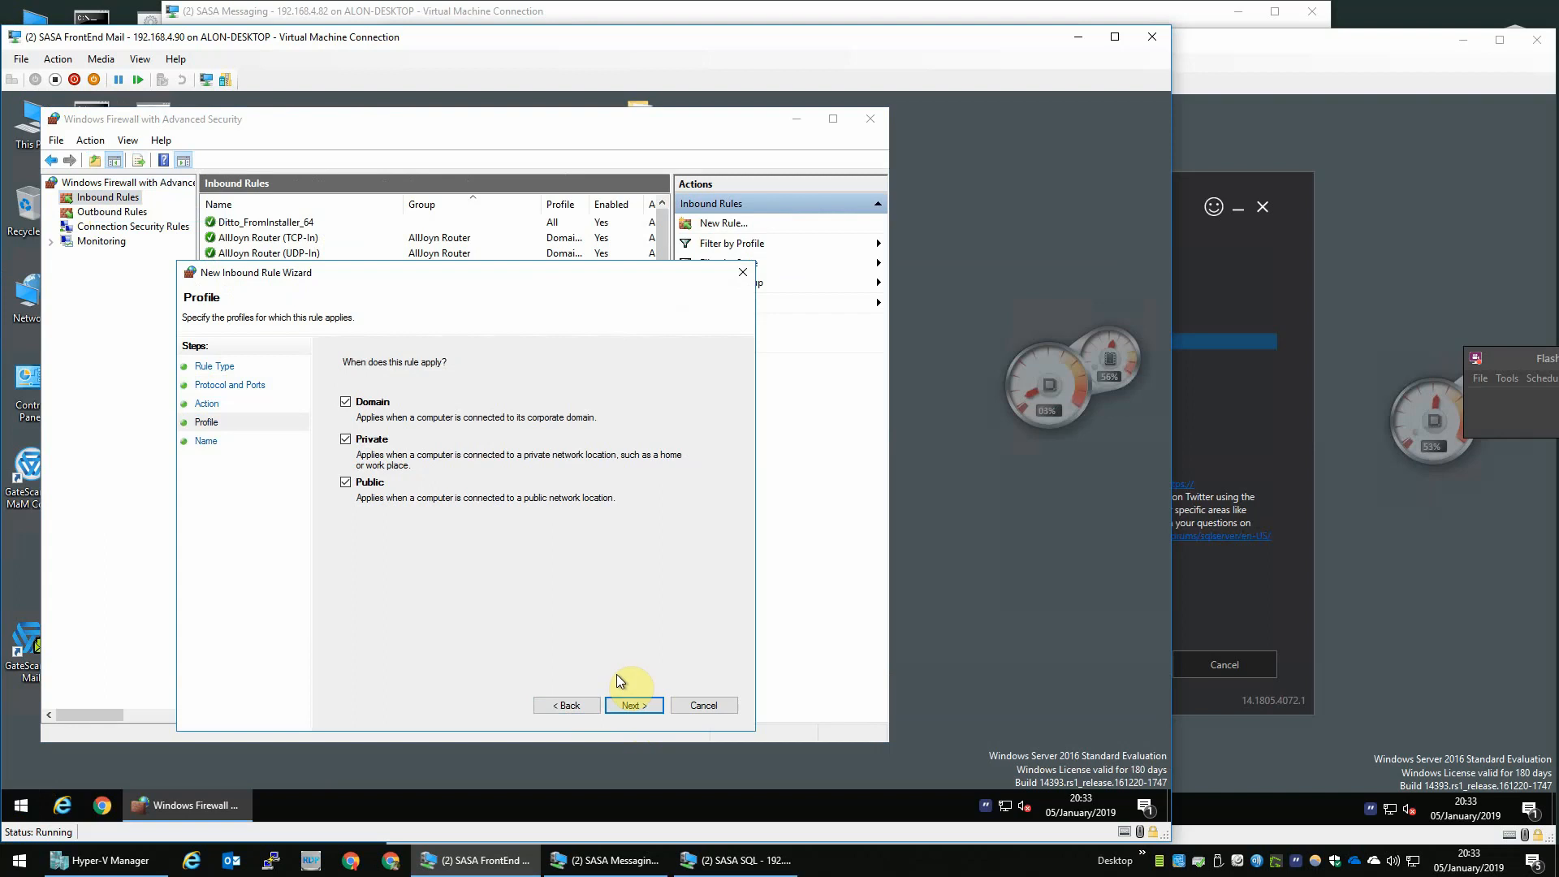
pyautogui.click(646, 704)
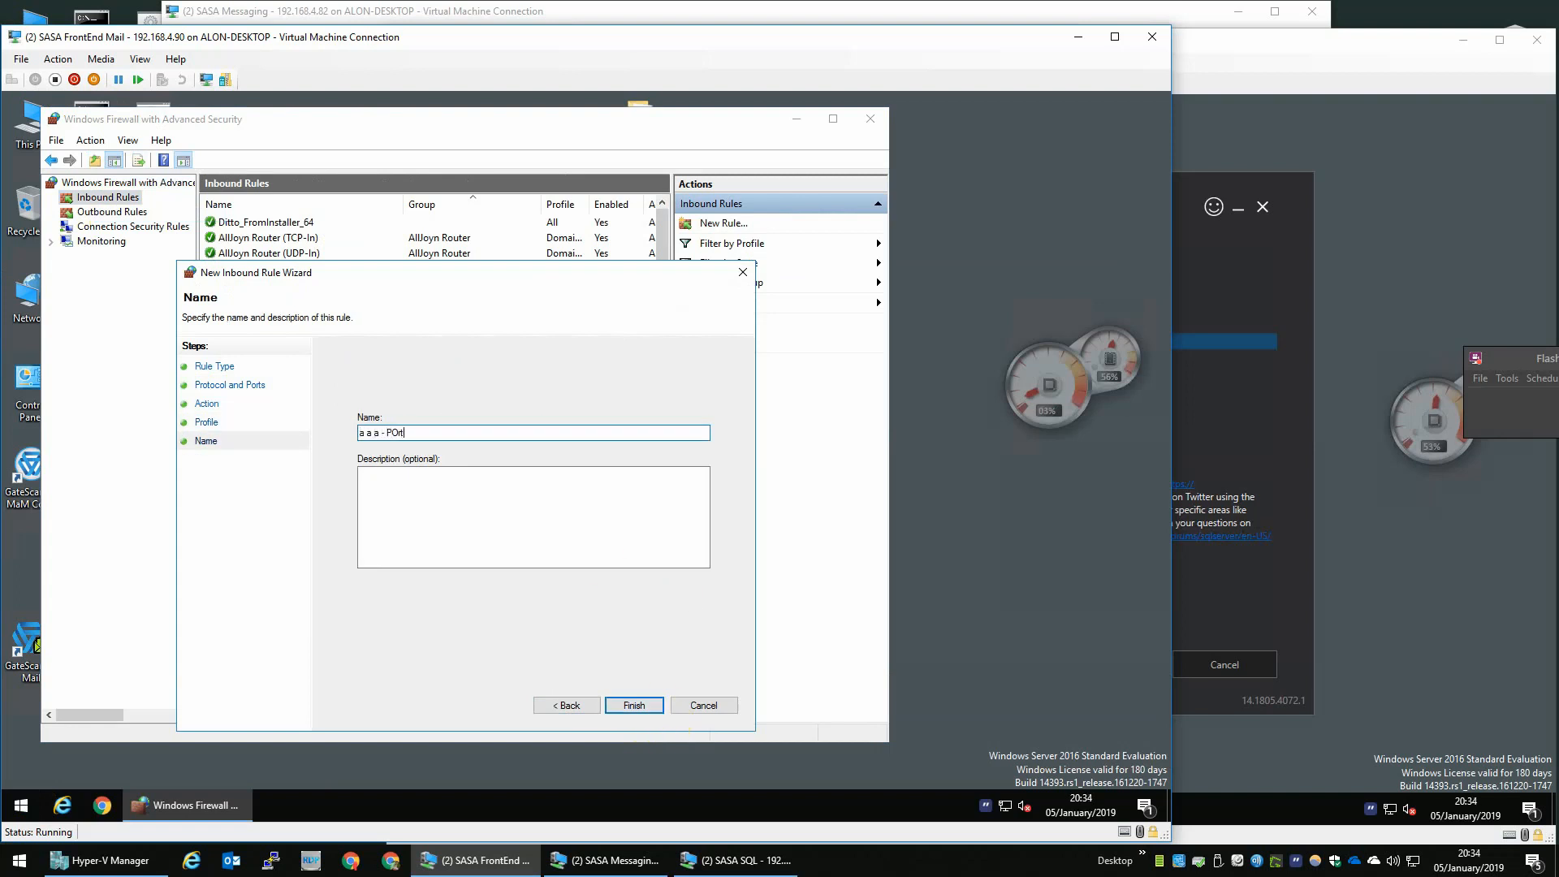
# - Name the rule "a a a - Port 25", copy the name into the description, finish the wizard and close the firewall console
pyautogui.press('BackSpace')
pyautogui.press('BackSpace')
pyautogui.press('BackSpace')
pyautogui.hotkey('ctrl', 'a')
pyautogui.hotkey('ctrl', 'c')
pyautogui.press('Tab')
pyautogui.hotkey('ctrl', 'v')
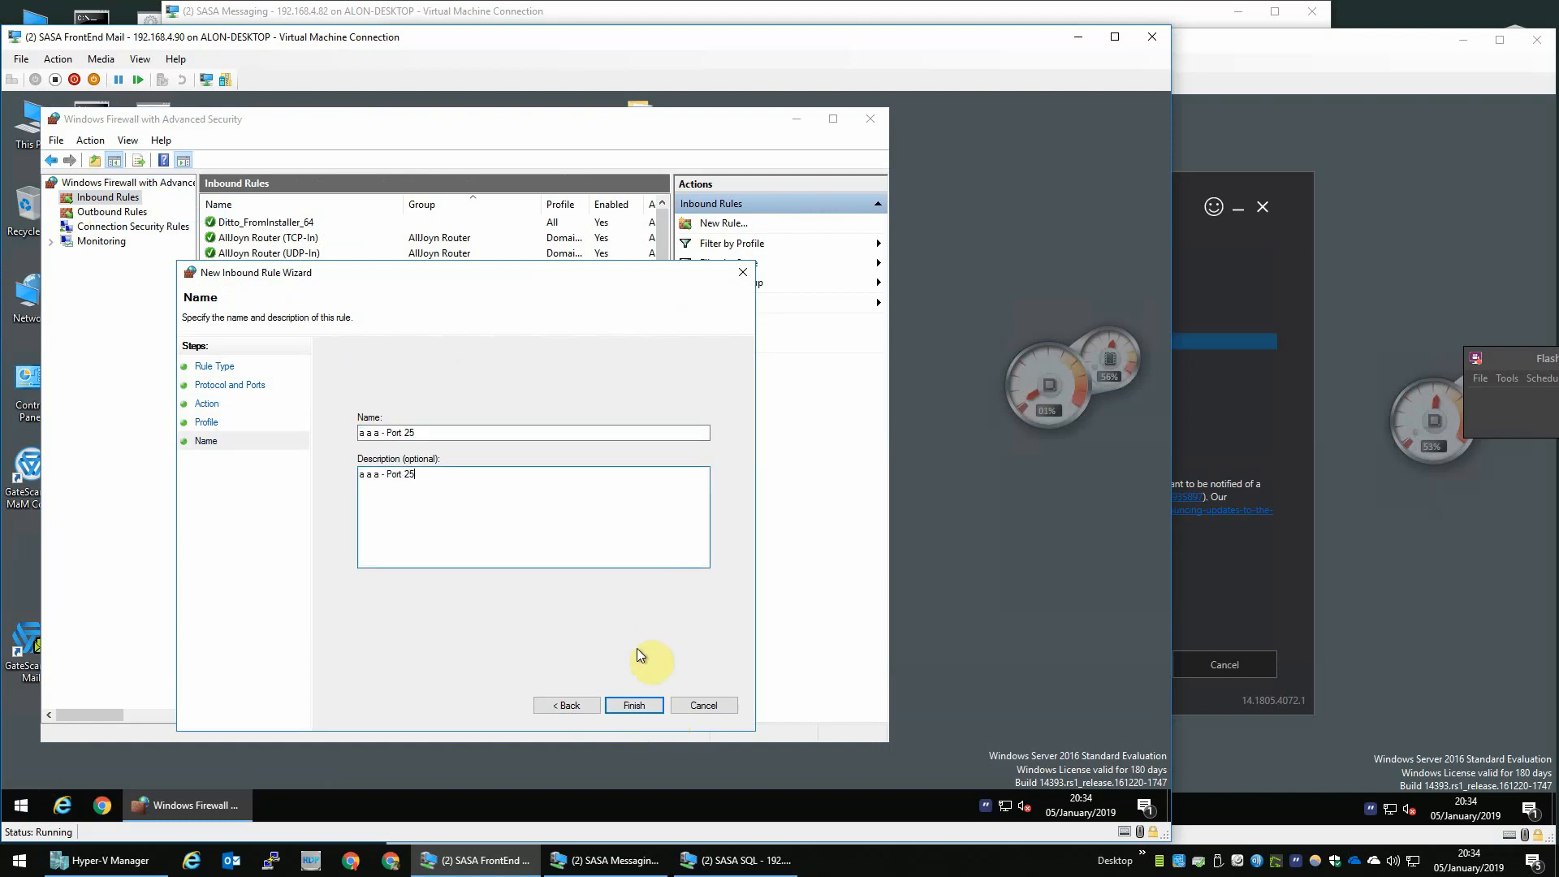
pyautogui.click(645, 703)
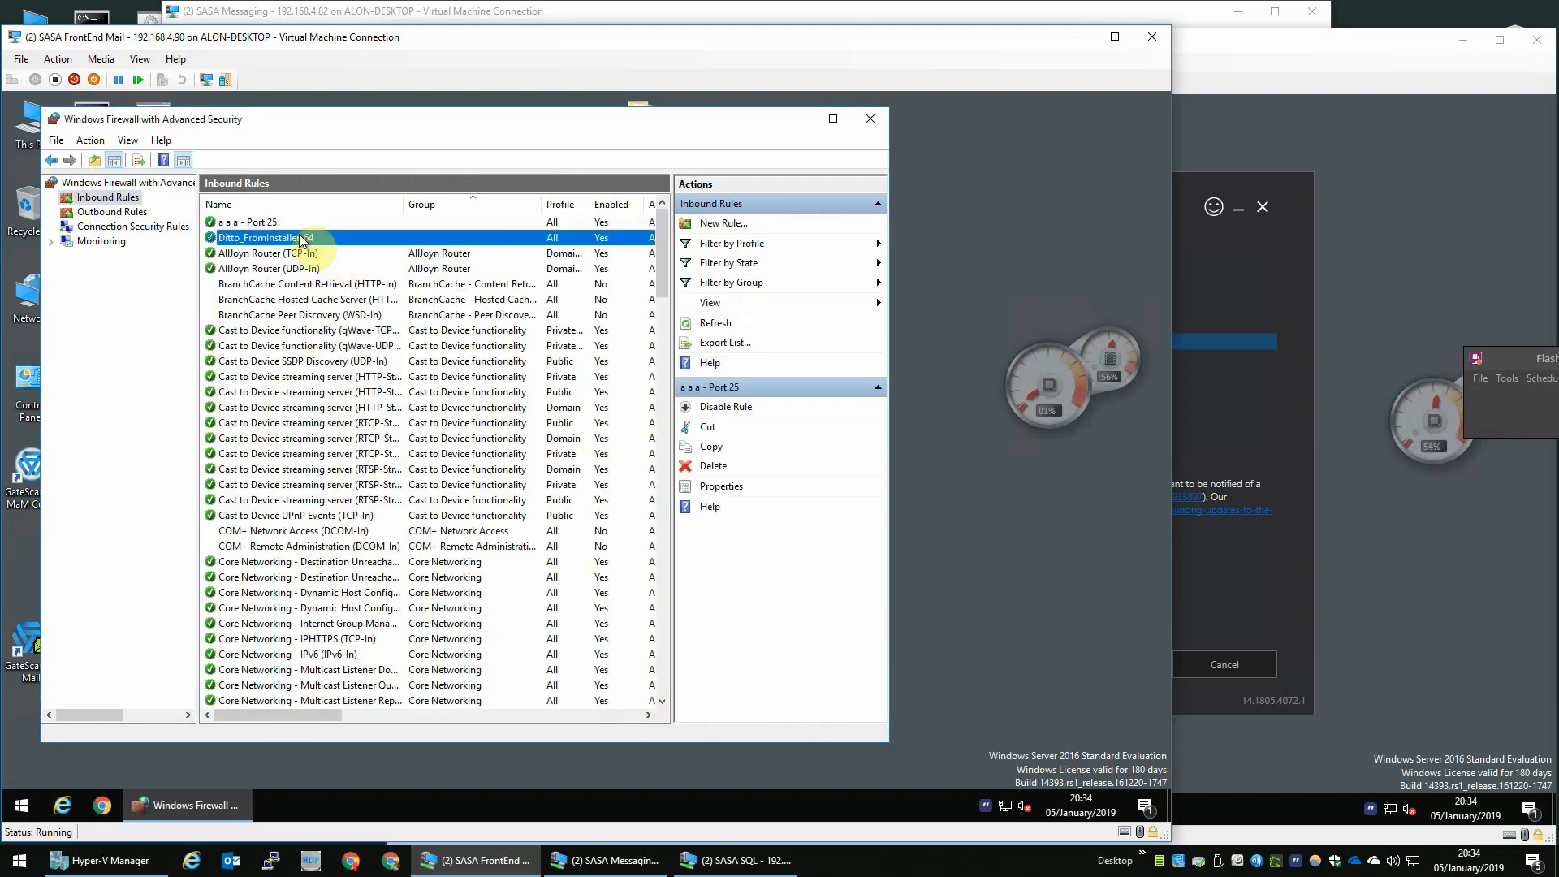
pyautogui.click(870, 120)
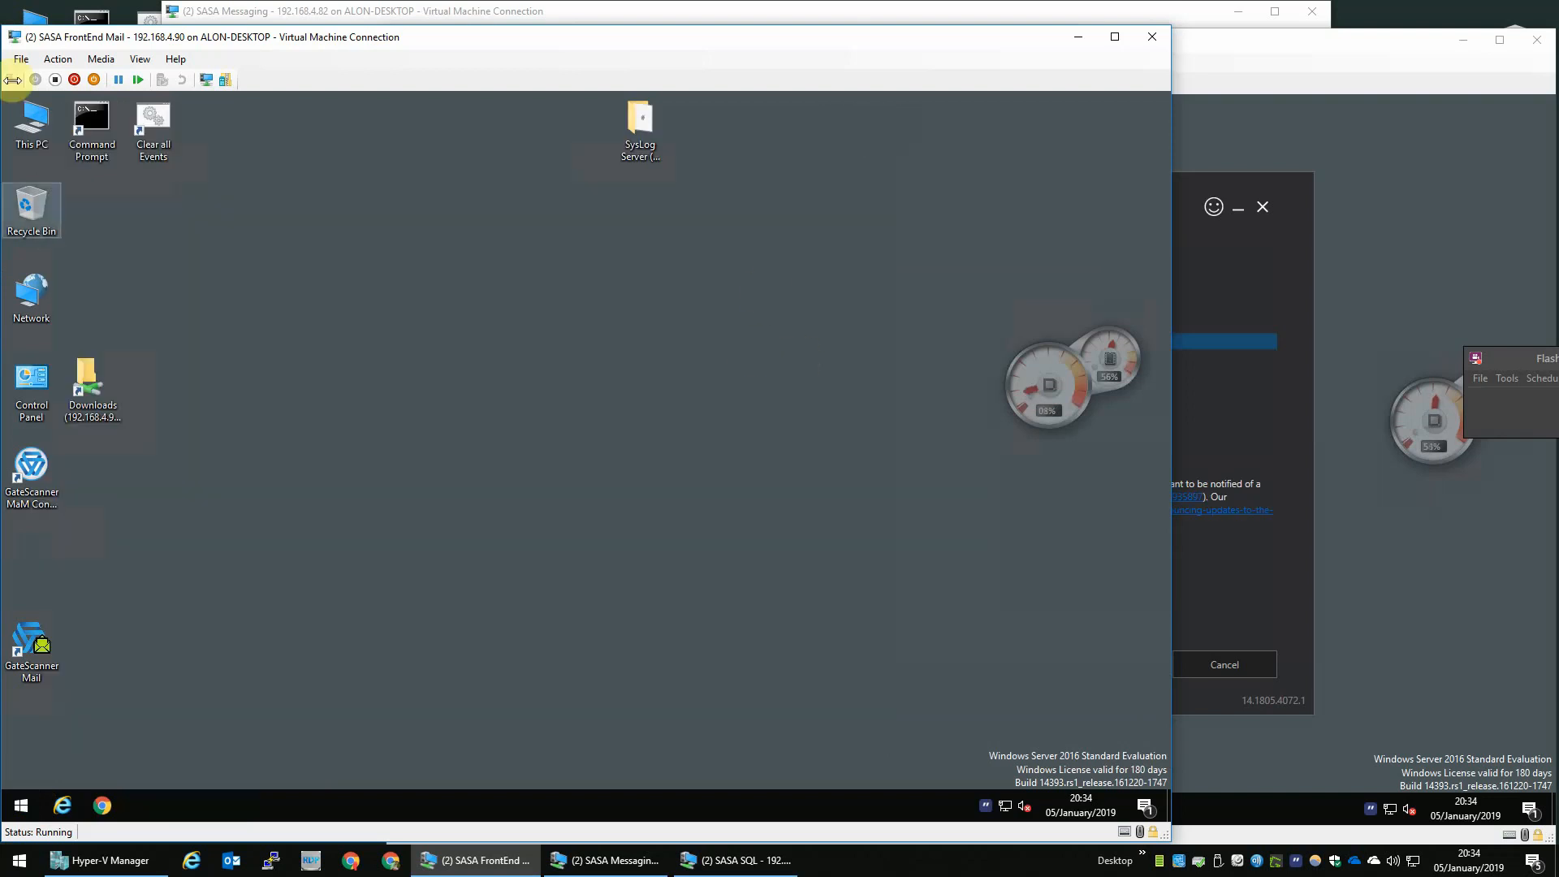
# - Open Command Prompt and run netstat -aon |findstr :25 to find which process listens on port 25
pyautogui.doubleClick(101, 126)
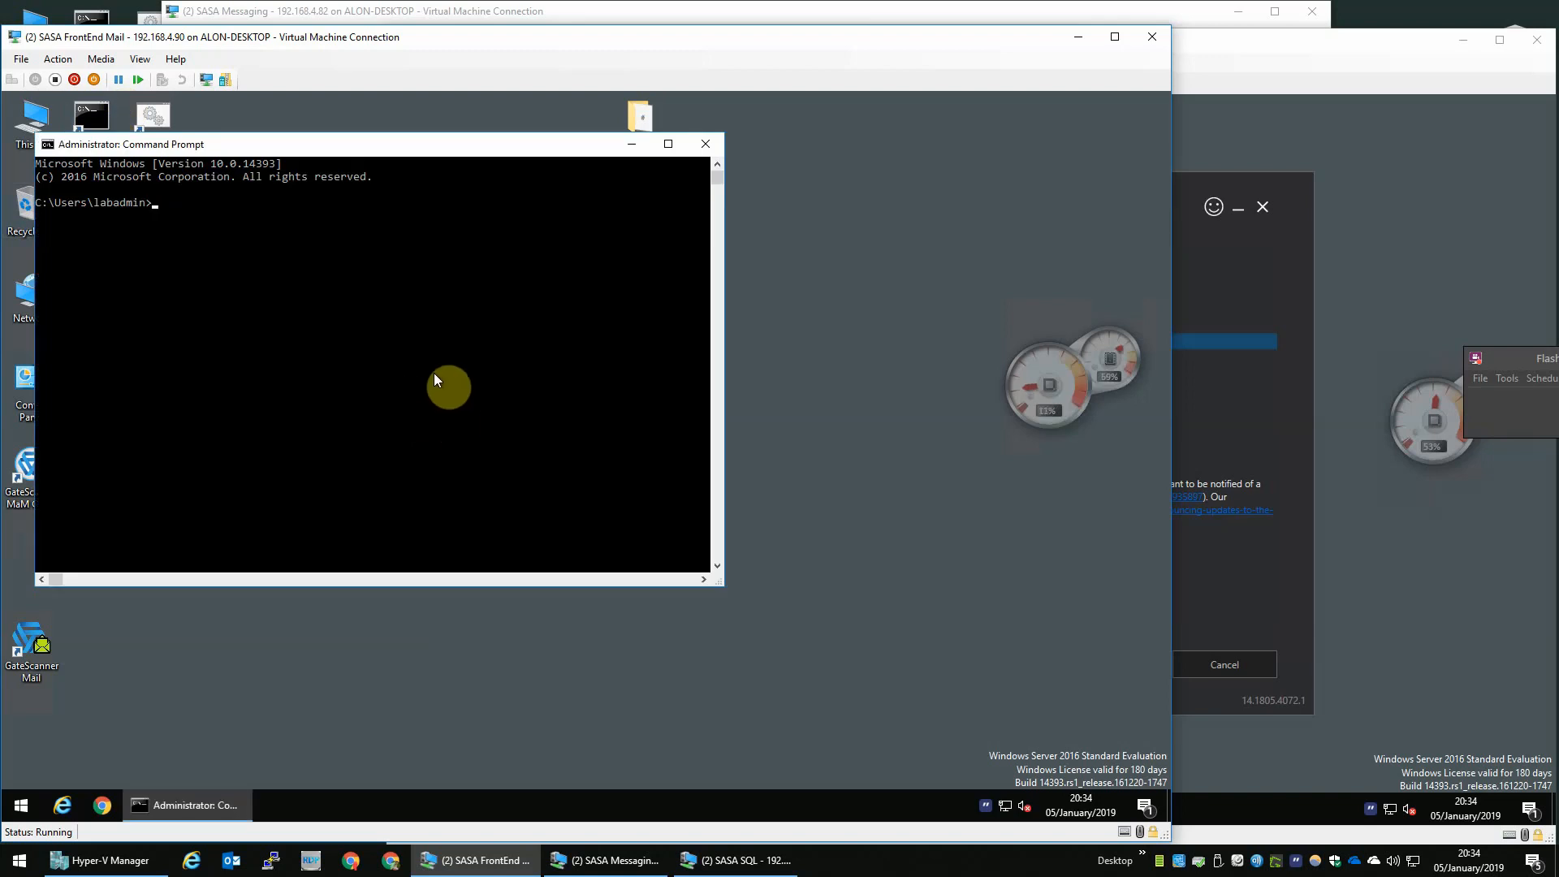
pyautogui.write('netstat -aon |fin')
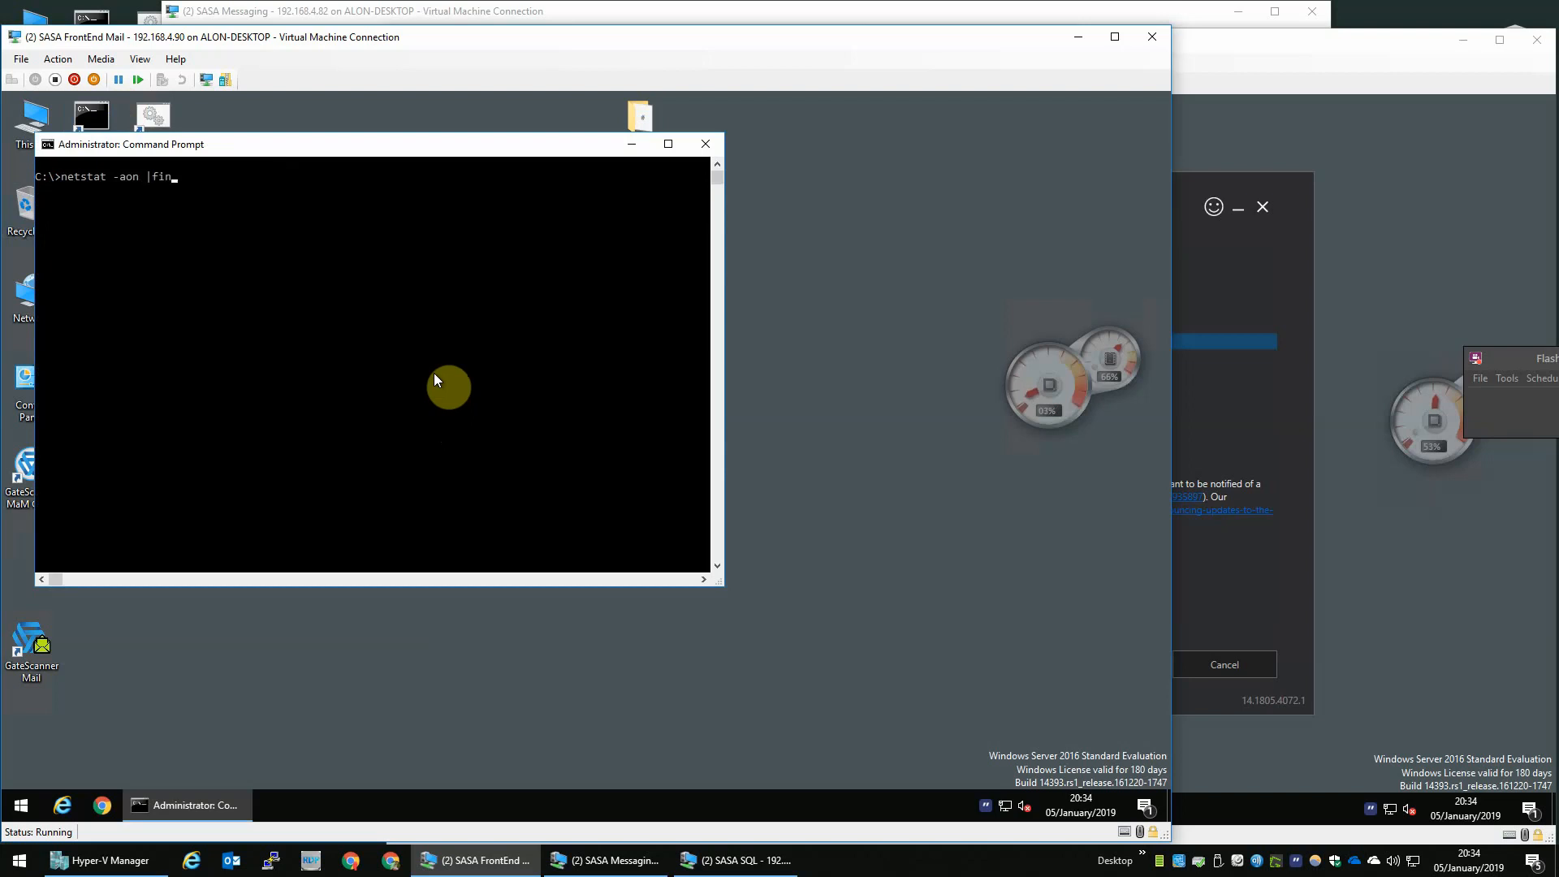
pyautogui.write('dstr :25')
pyautogui.press('Return')
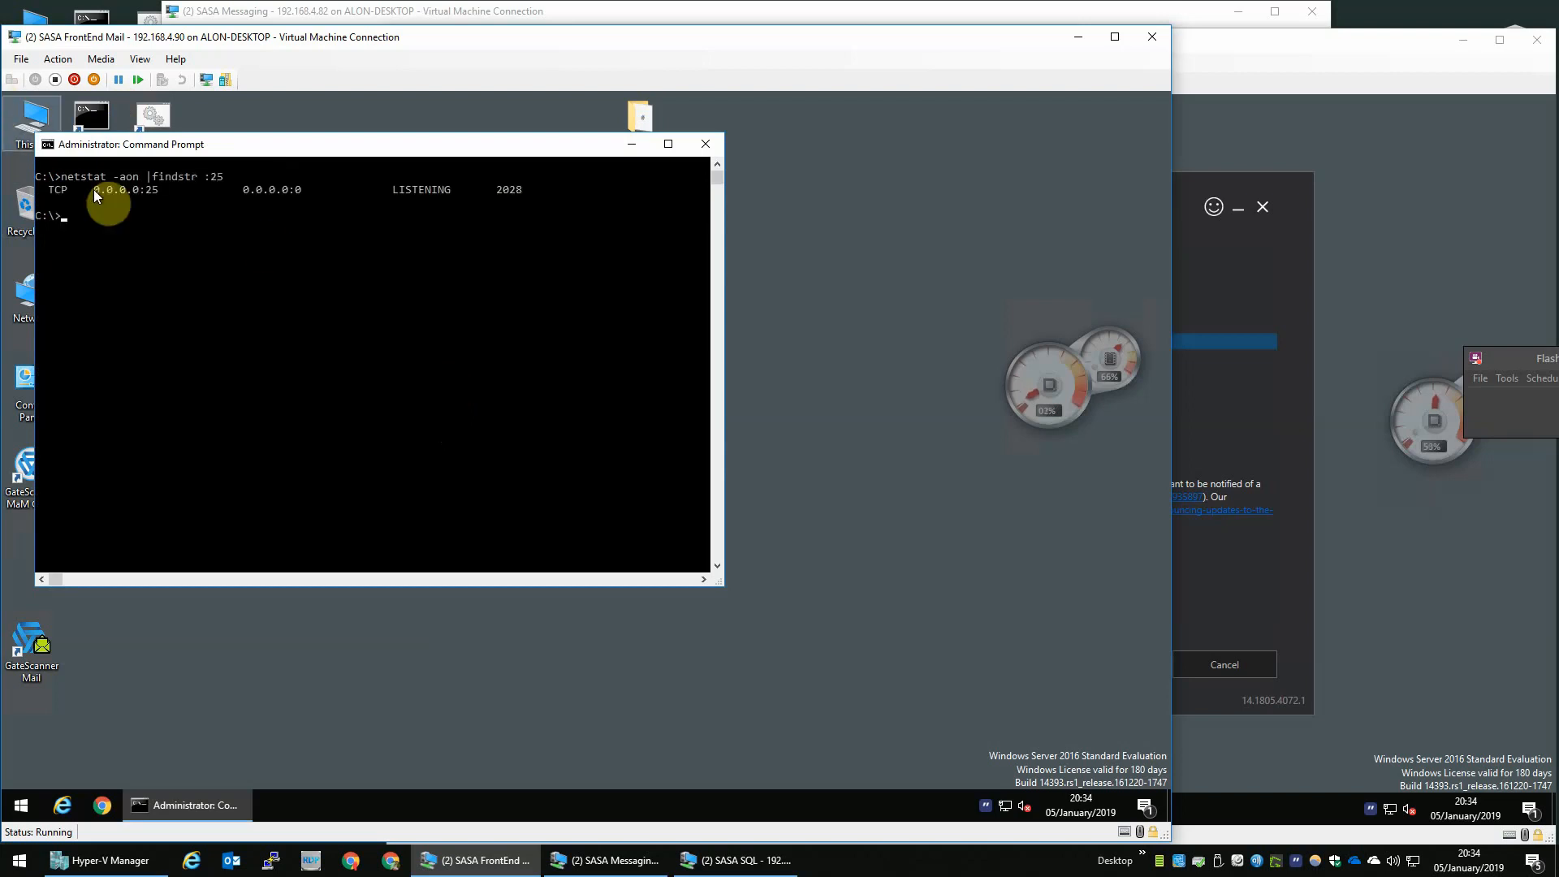
pyautogui.moveTo(50, 188); pyautogui.dragTo(156, 193)
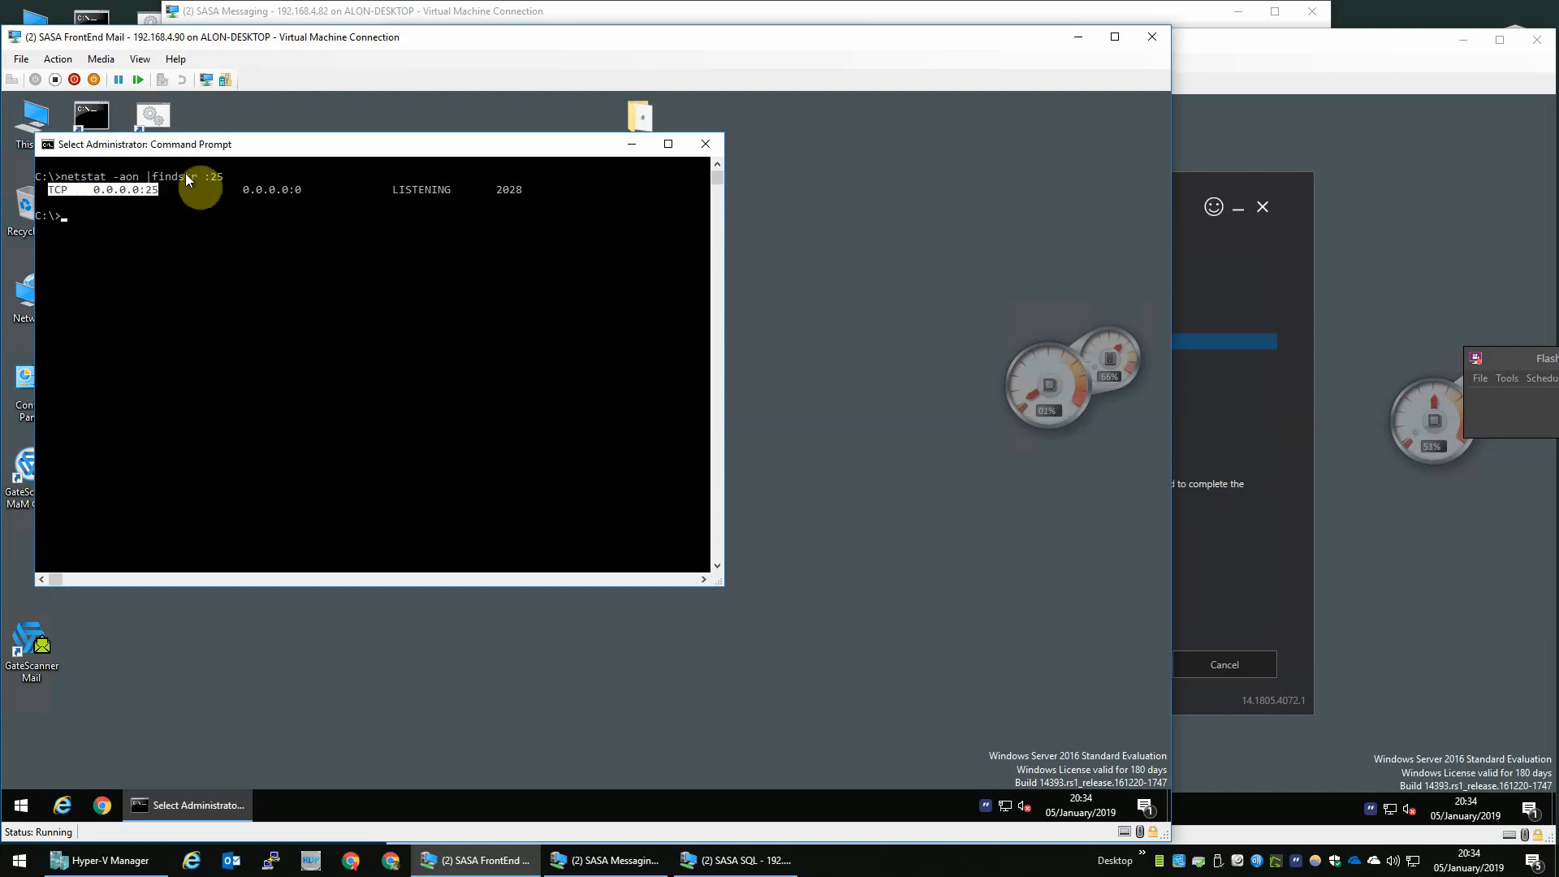
pyautogui.moveTo(408, 192); pyautogui.dragTo(517, 194)
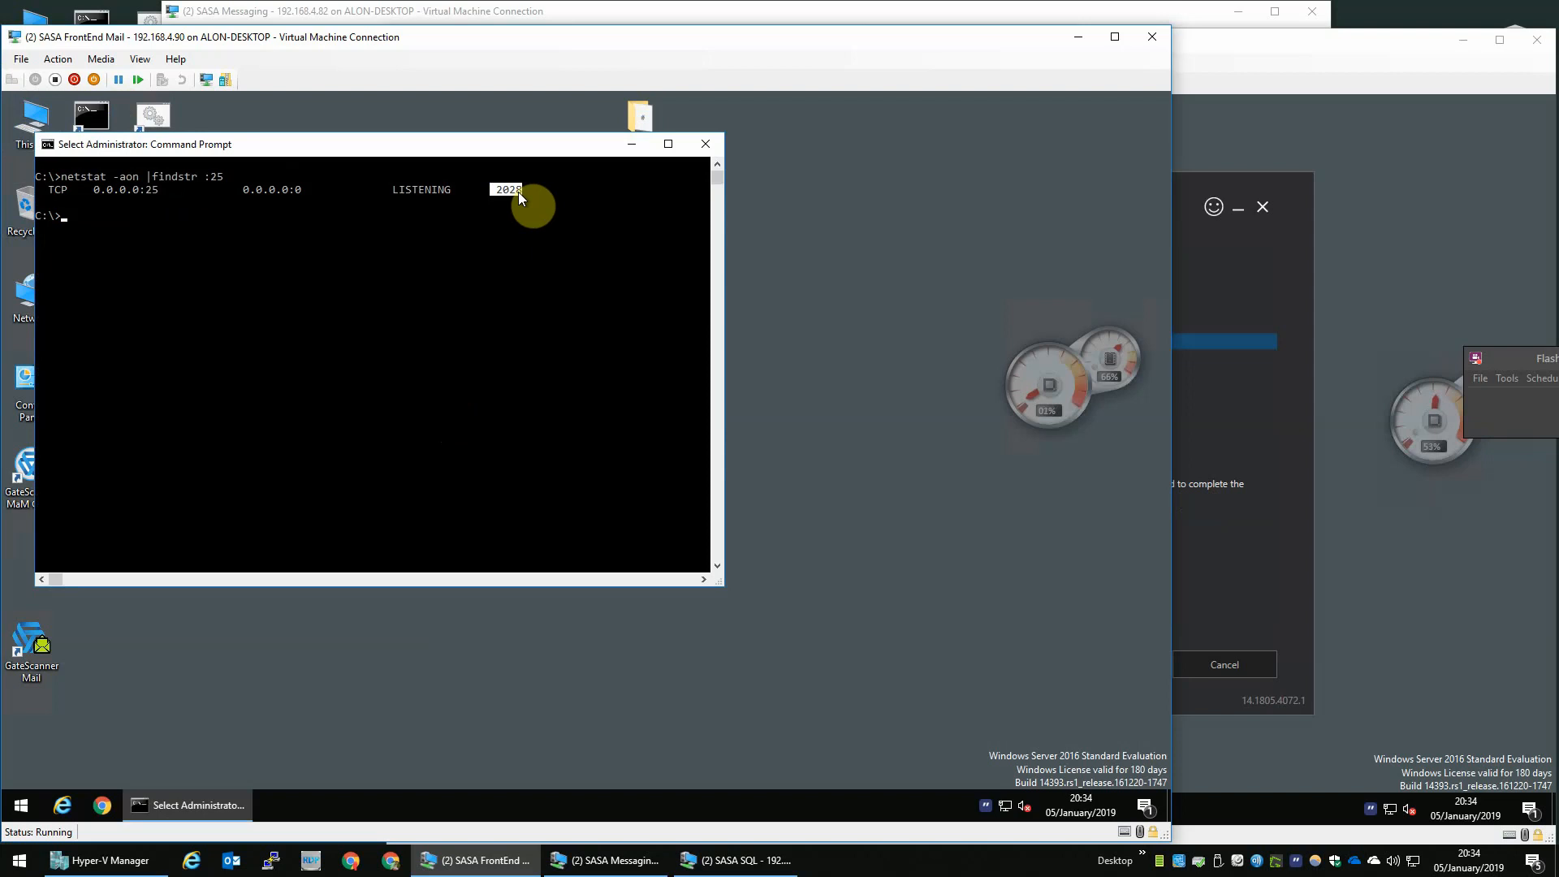
# - Run tasklist and search the process list for the PID listening on port 25, then close Command Prompt
pyautogui.write('tasklist')
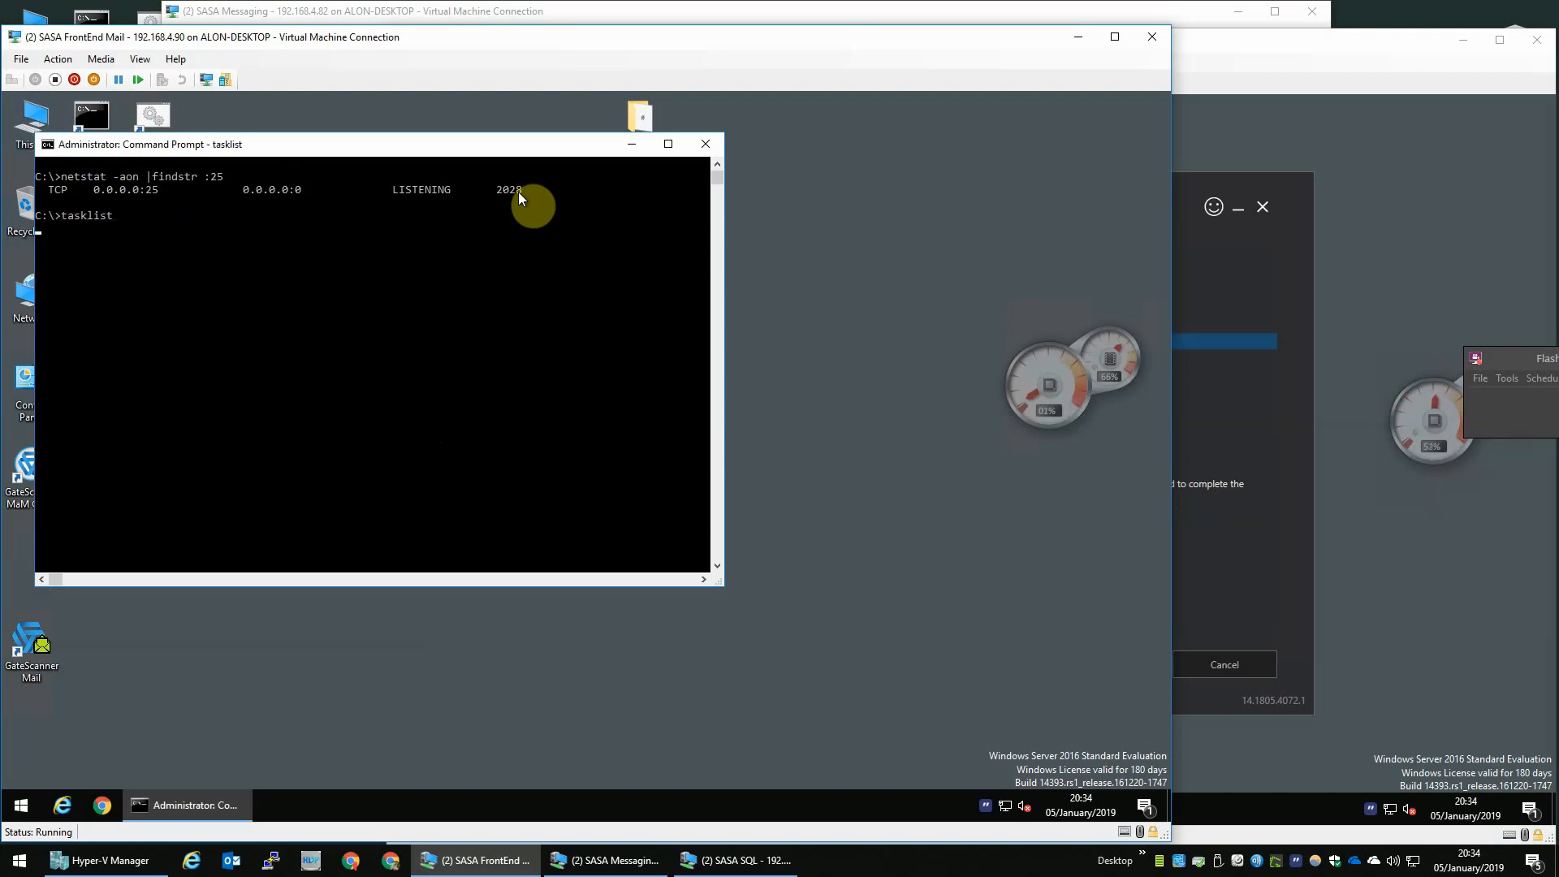
pyautogui.press('Return')
pyautogui.press('Up')
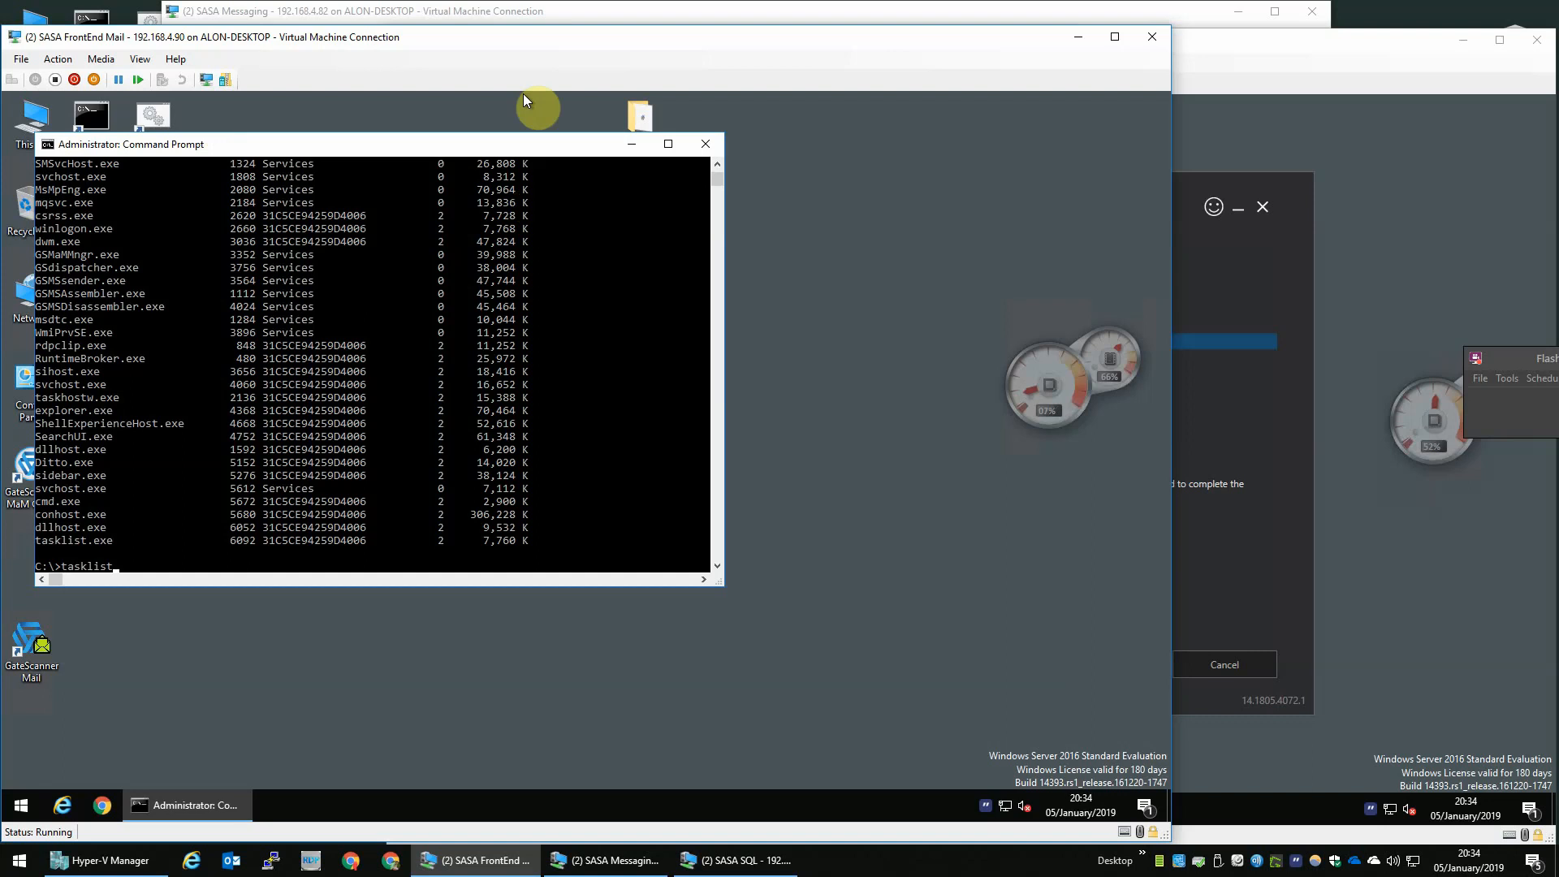
pyautogui.scroll(15, 312, 491)
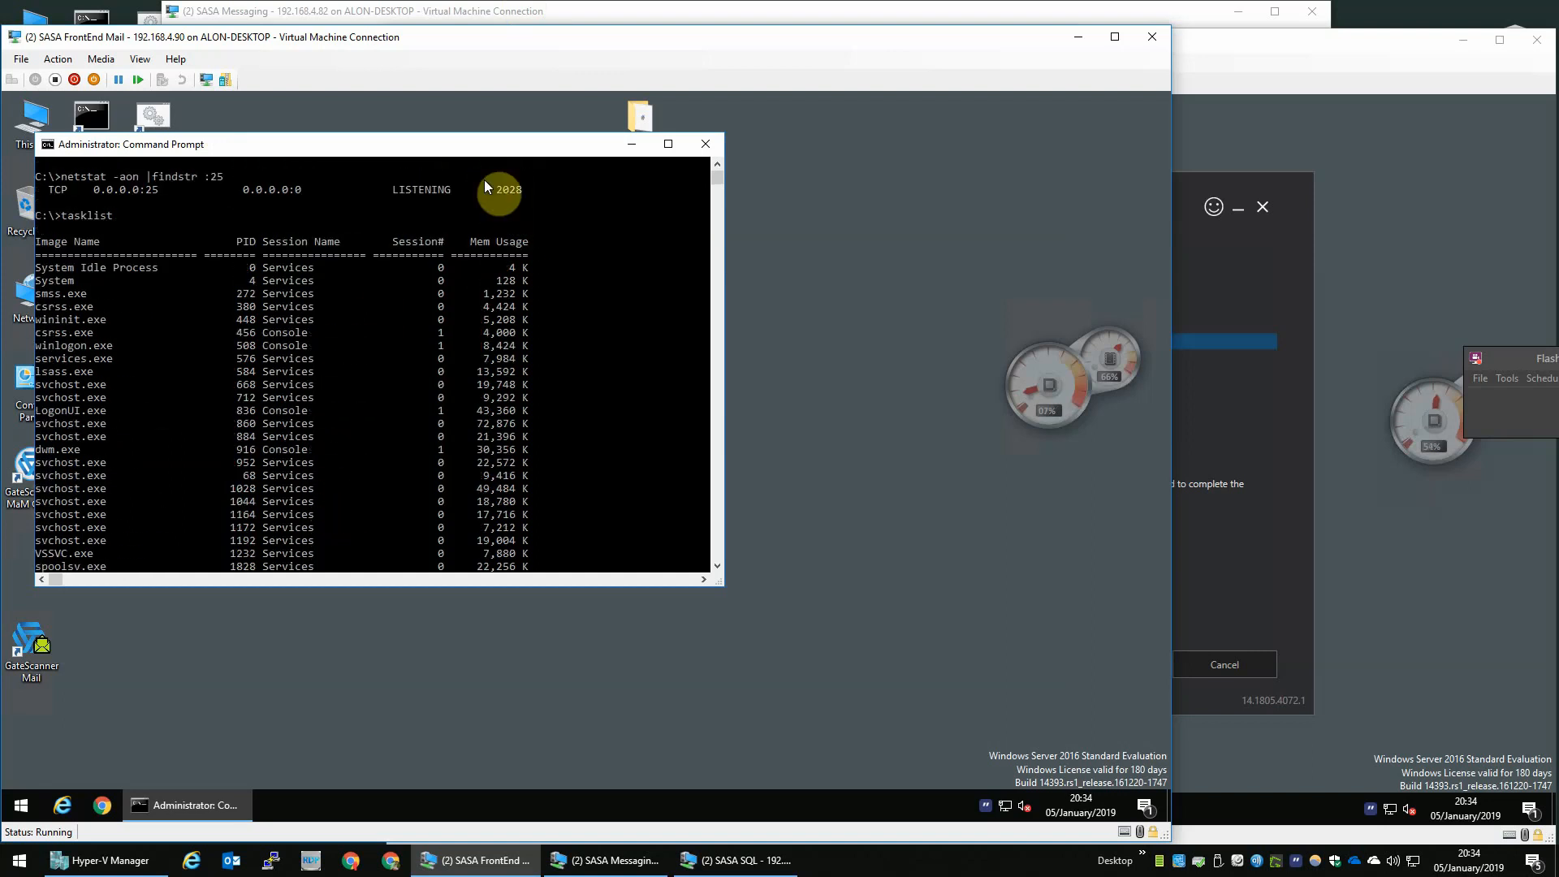
pyautogui.moveTo(496, 188); pyautogui.dragTo(518, 192)
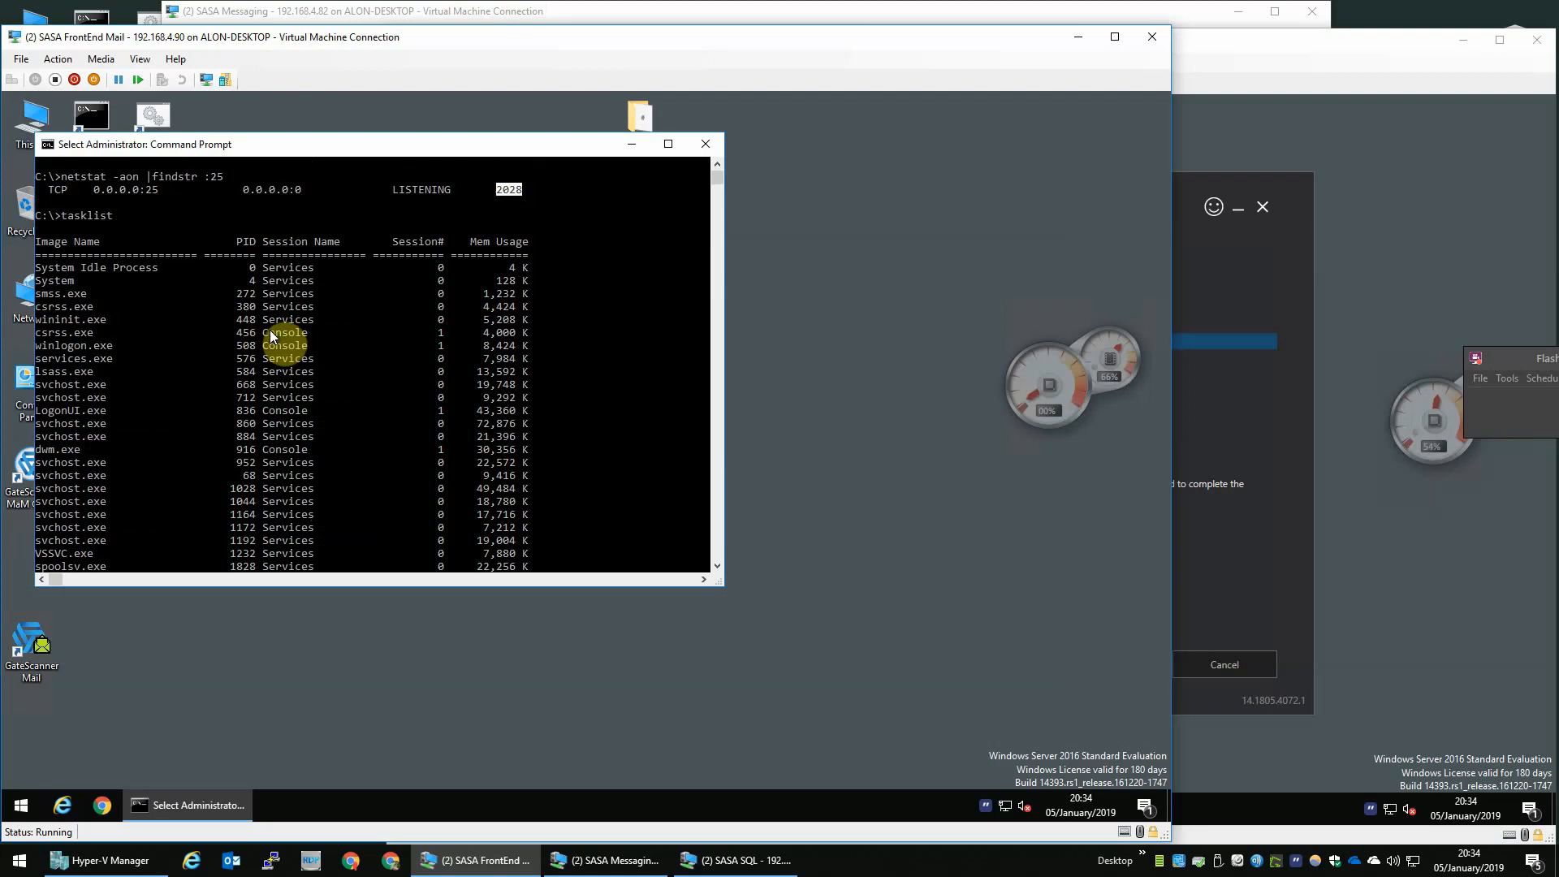
pyautogui.scroll(-7, 269, 330)
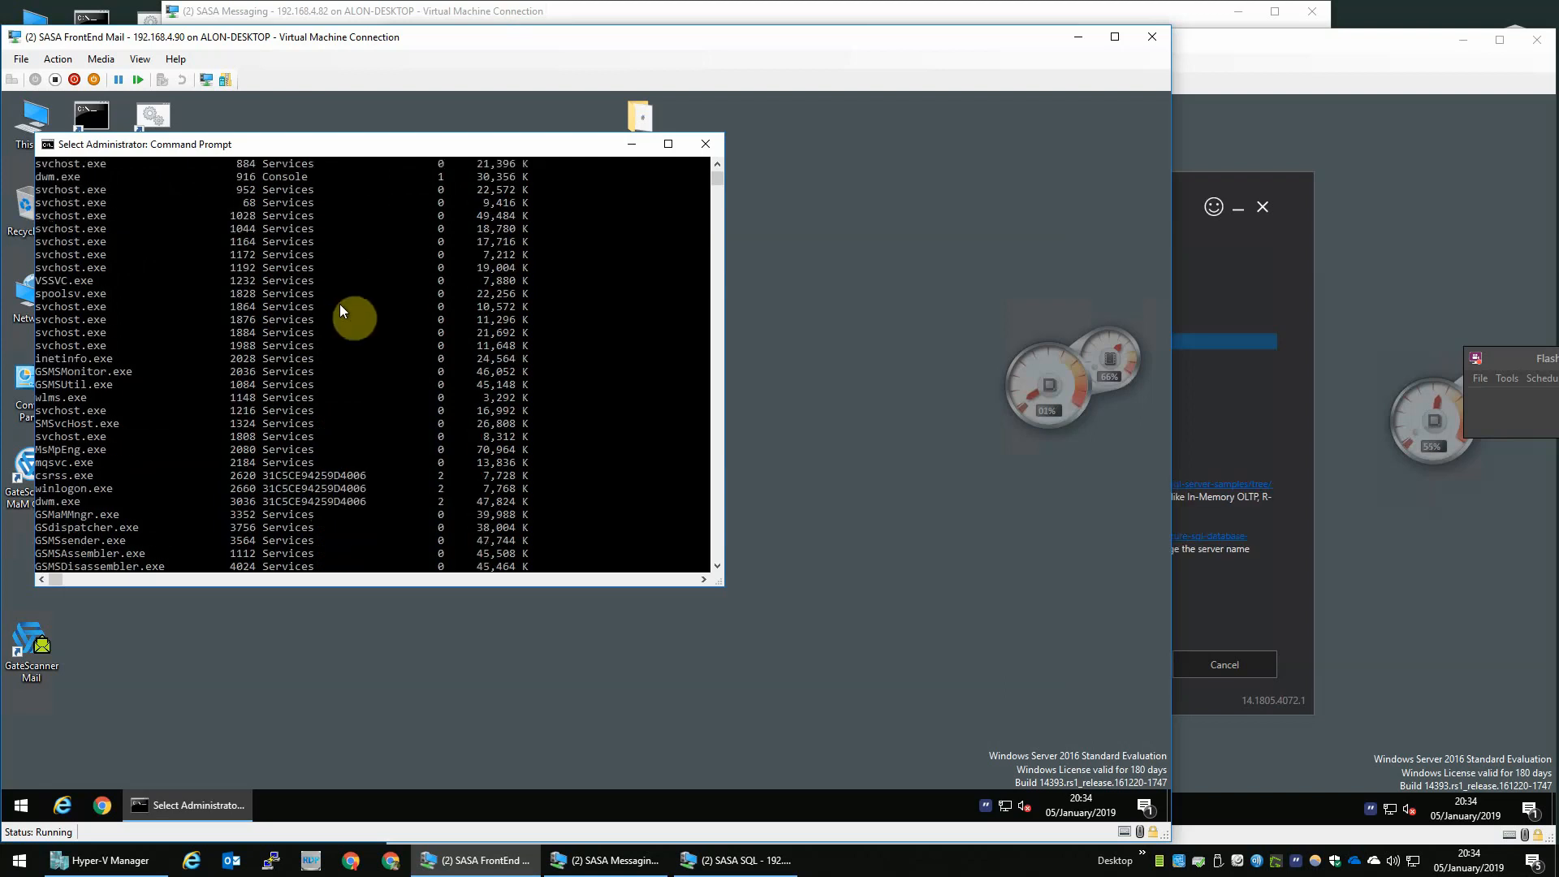
pyautogui.scroll(-2, 344, 329)
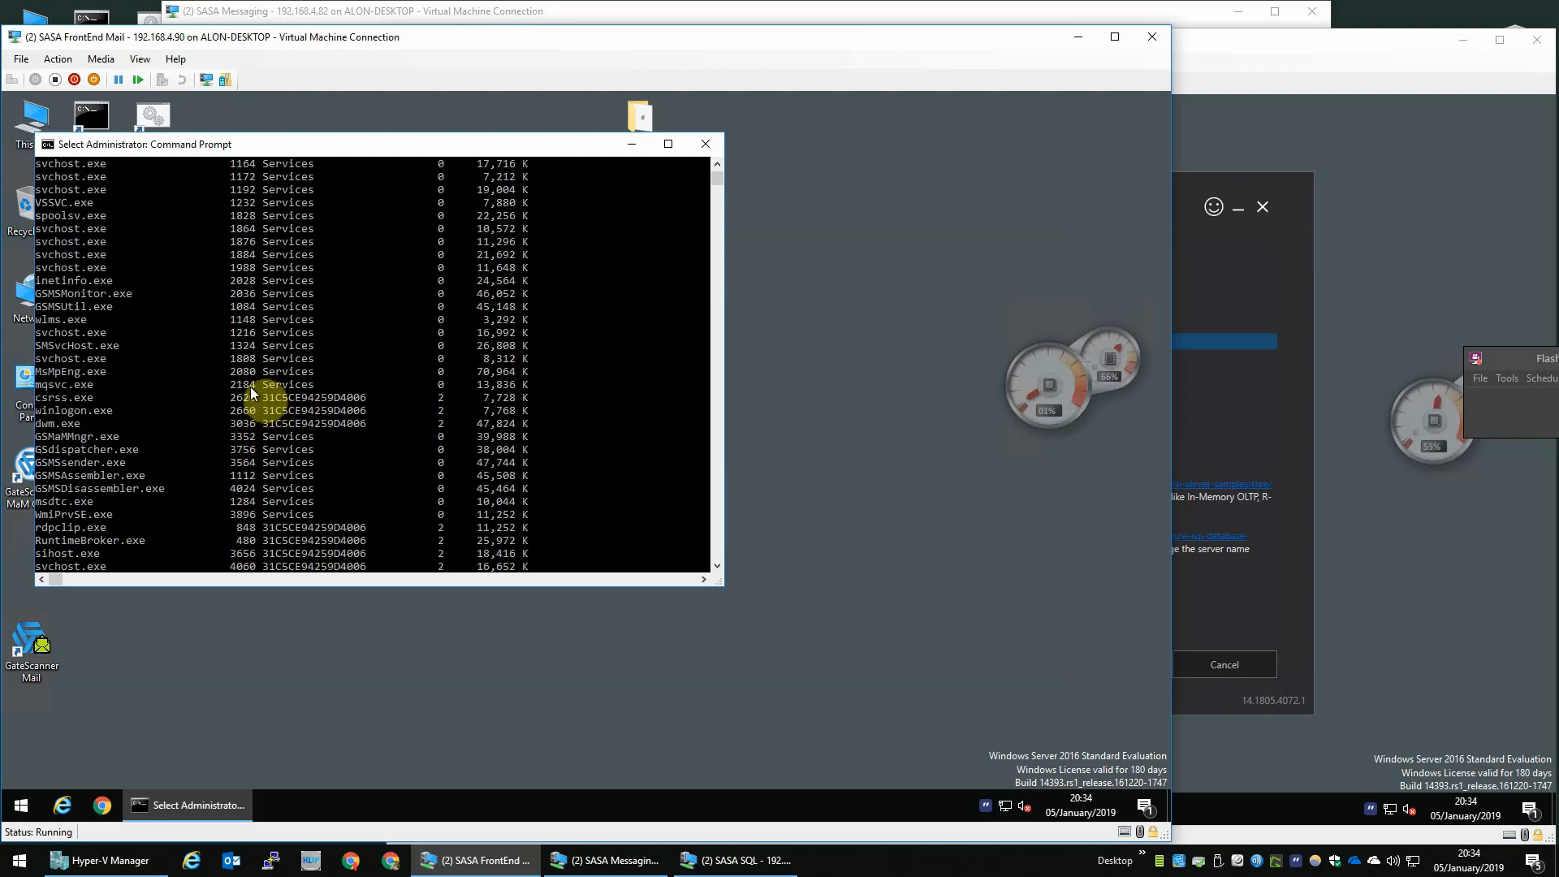
pyautogui.moveTo(233, 372); pyautogui.dragTo(45, 375)
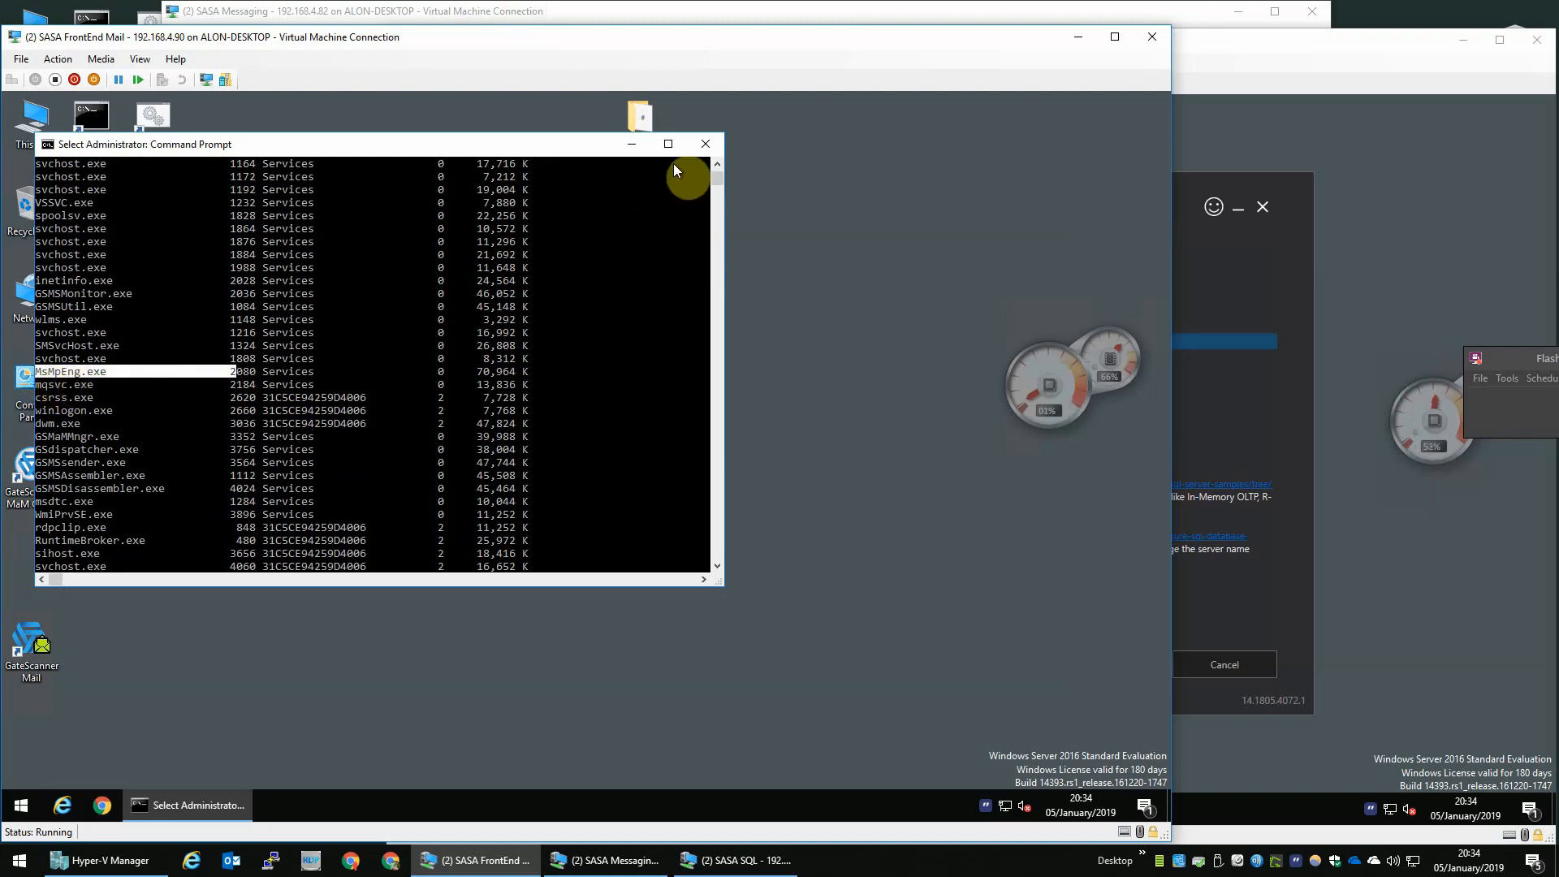
pyautogui.click(714, 140)
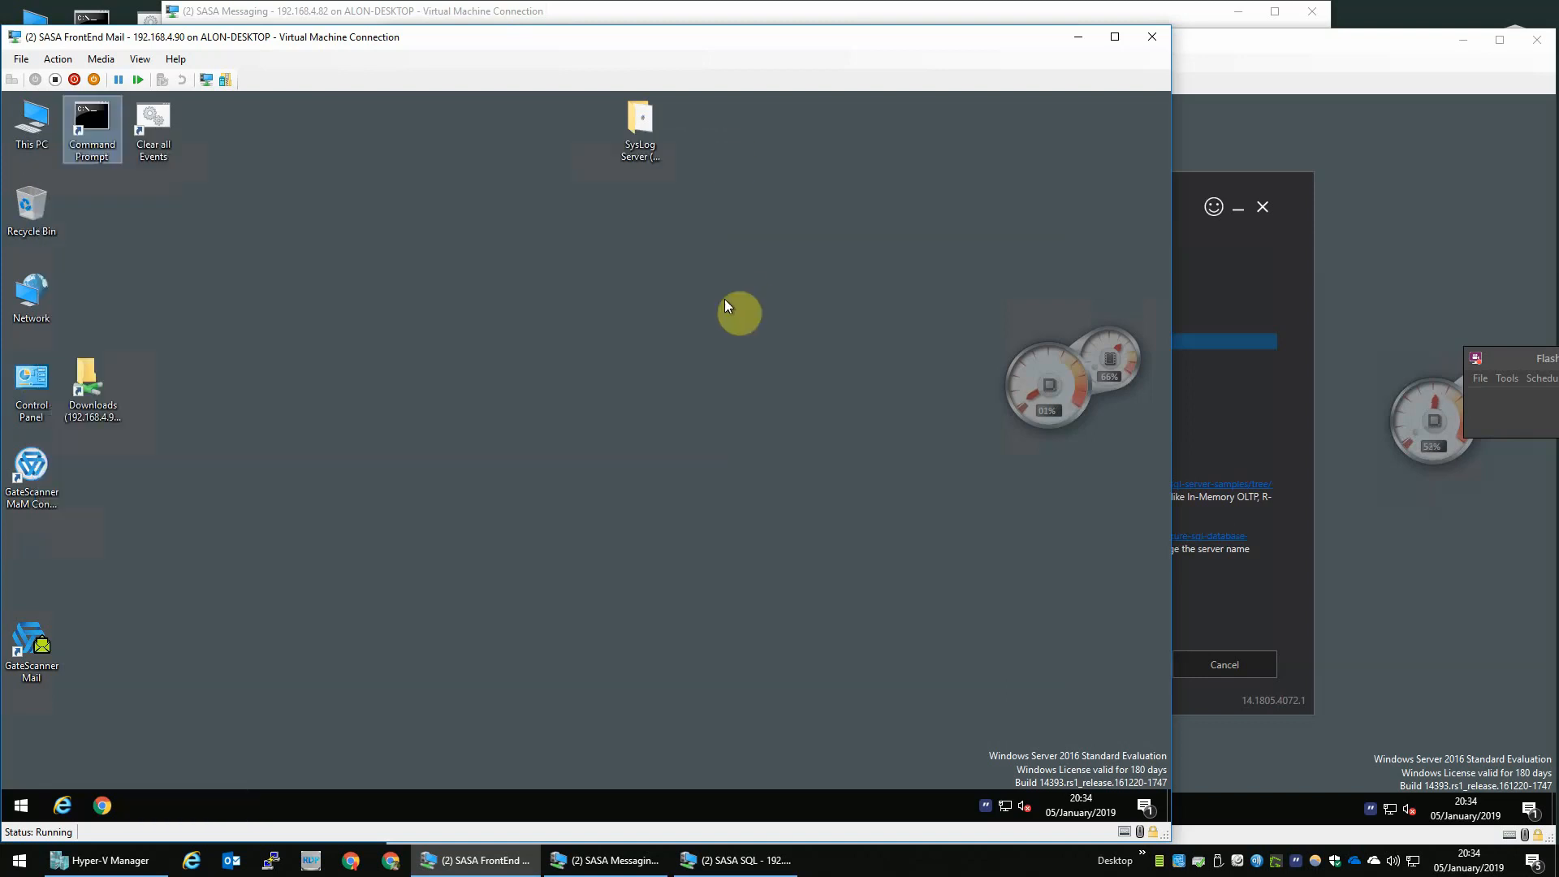
# - Sign in to the Messaging VM as Lab Administrator with the account password
pyautogui.click(1216, 57)
pyautogui.click(690, 11)
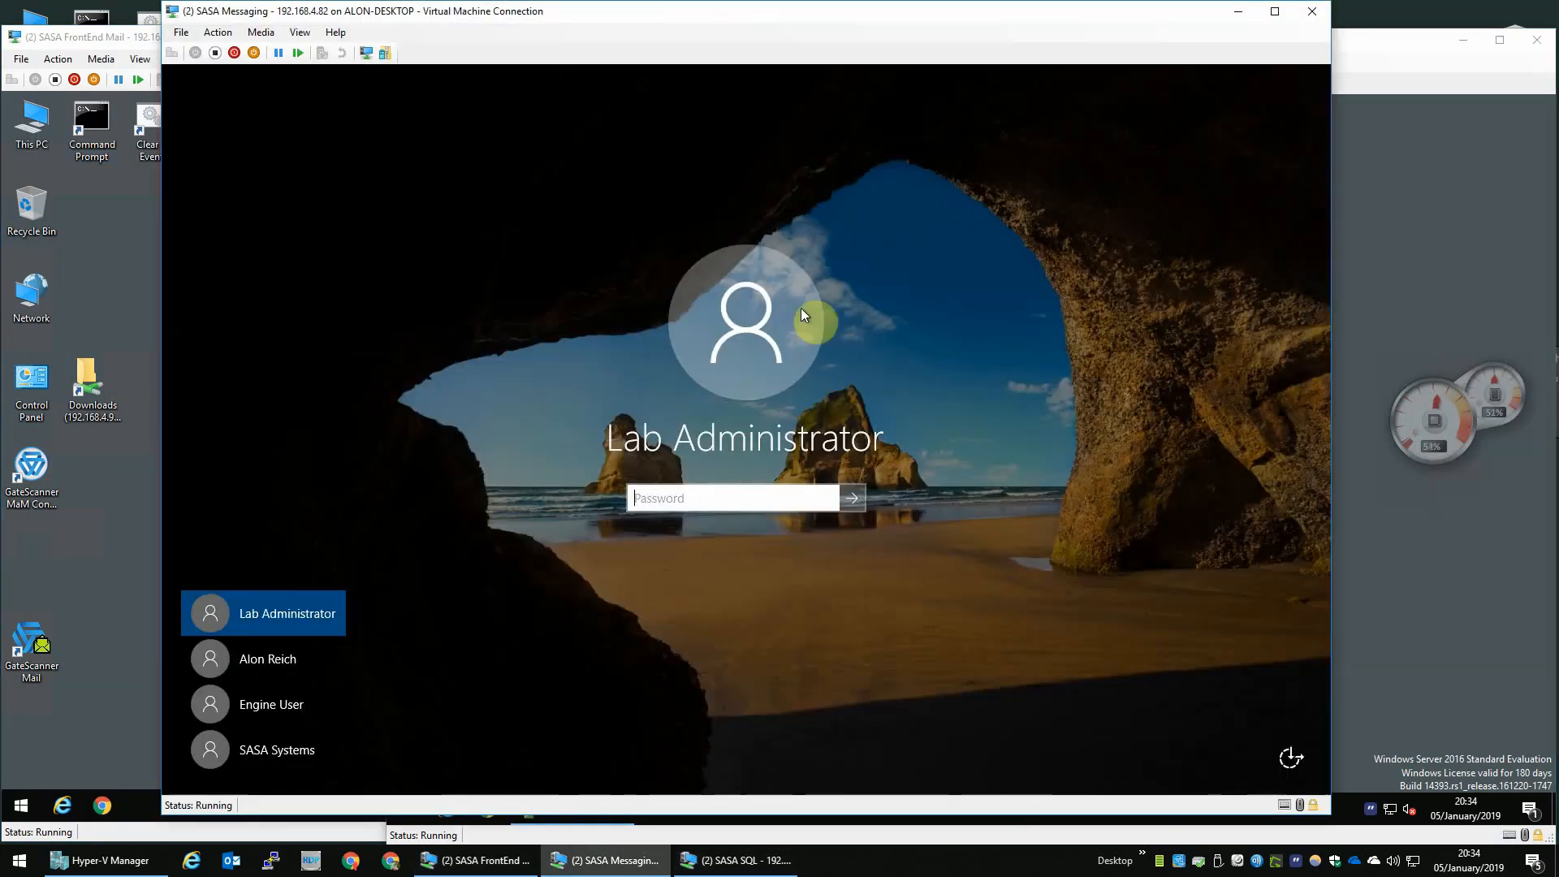
pyautogui.write('**********')
pyautogui.press('Return')
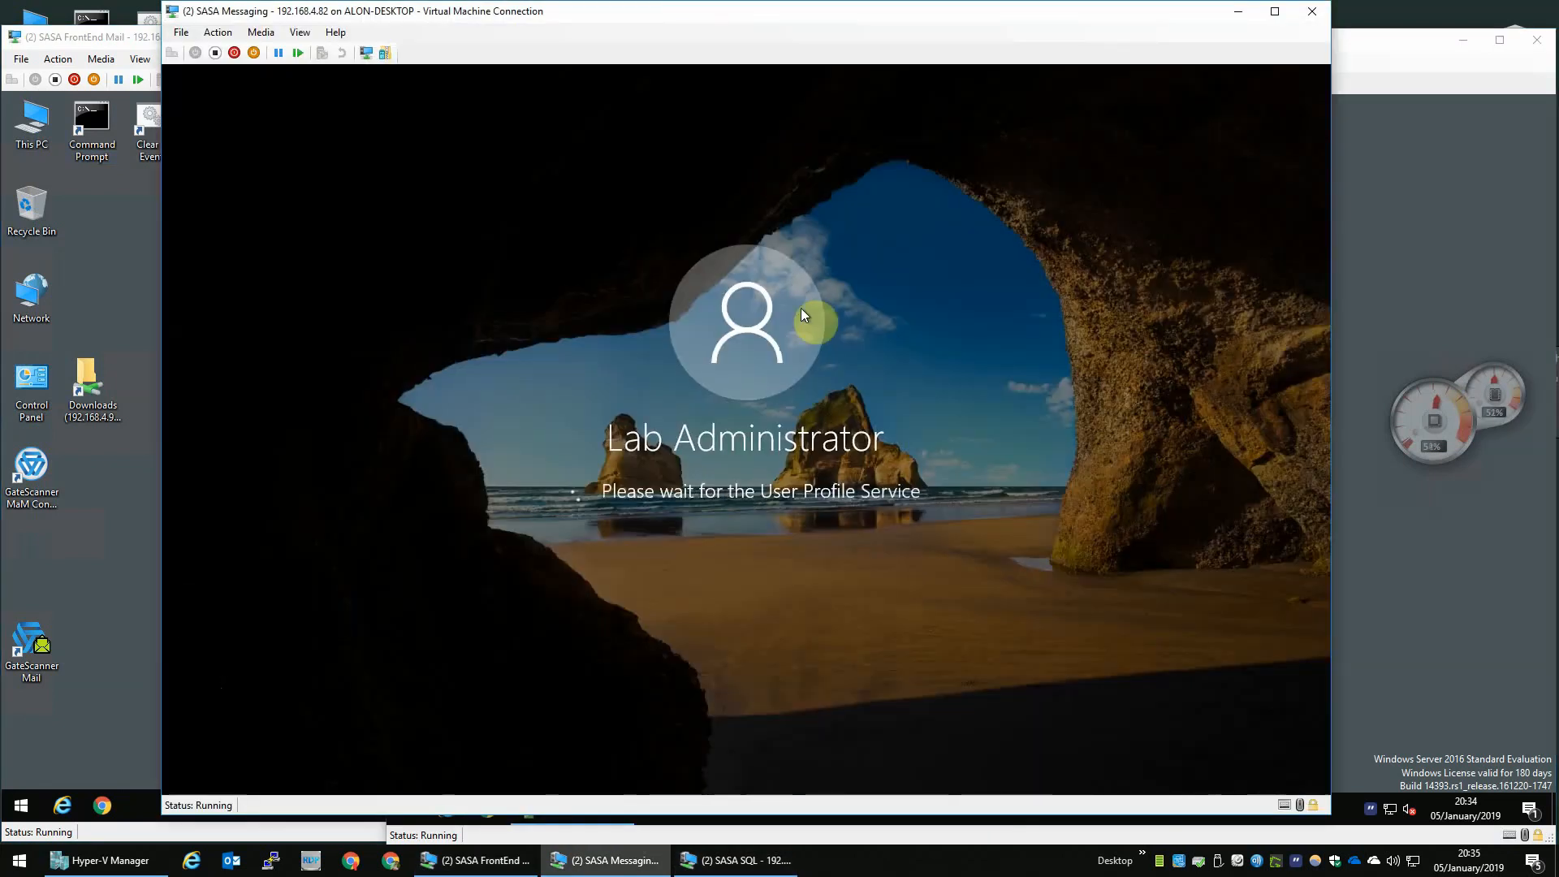
# - Switch to the SQL VM, open Chrome and enlarge its window
pyautogui.click(1424, 242)
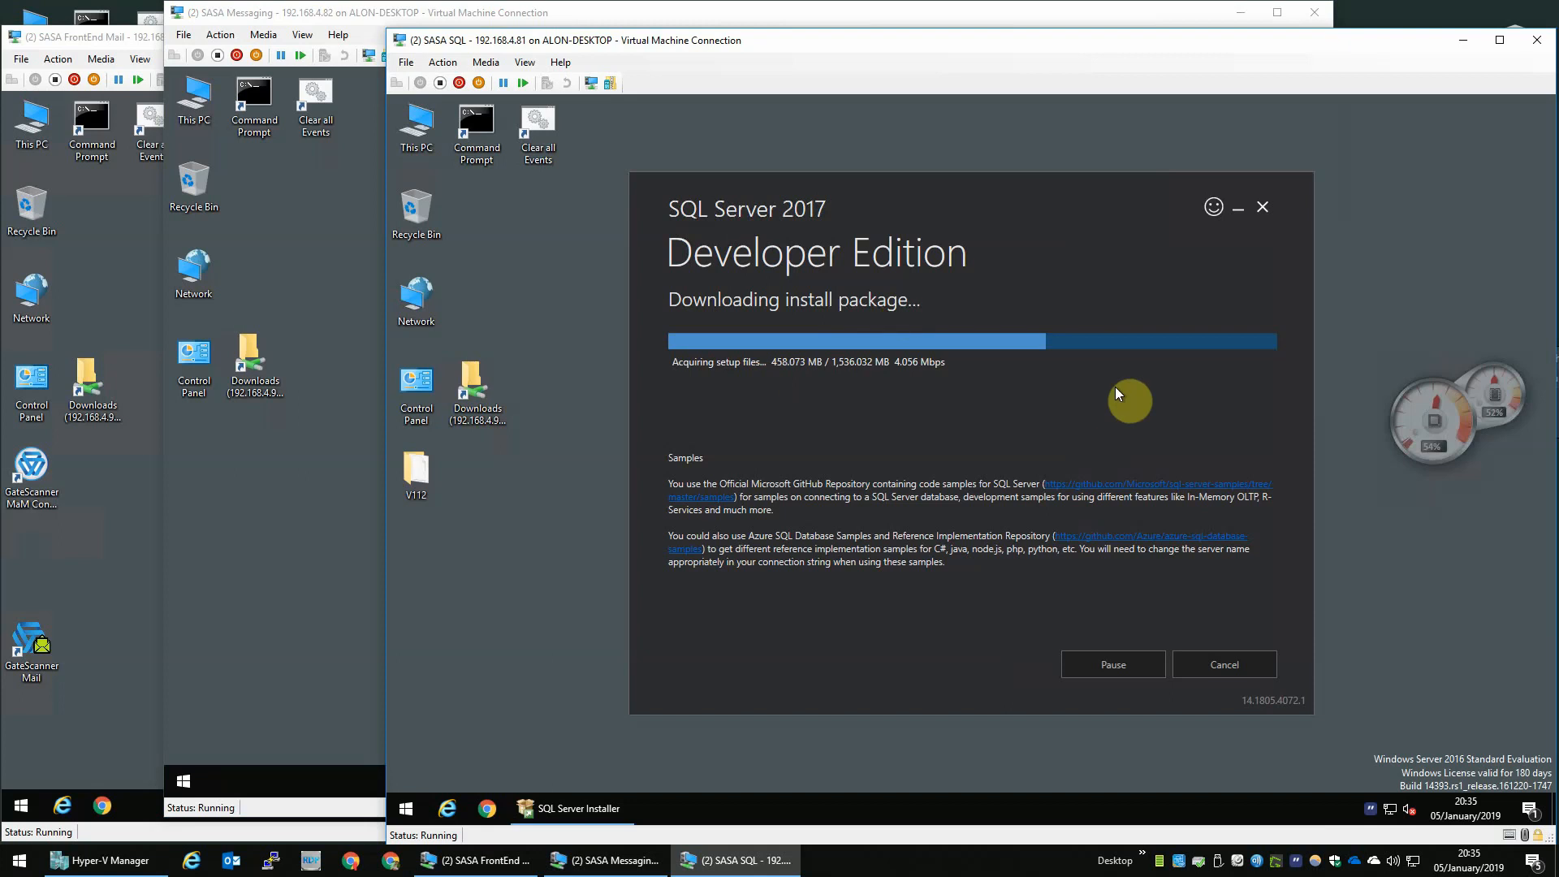
pyautogui.moveTo(1535, 436)
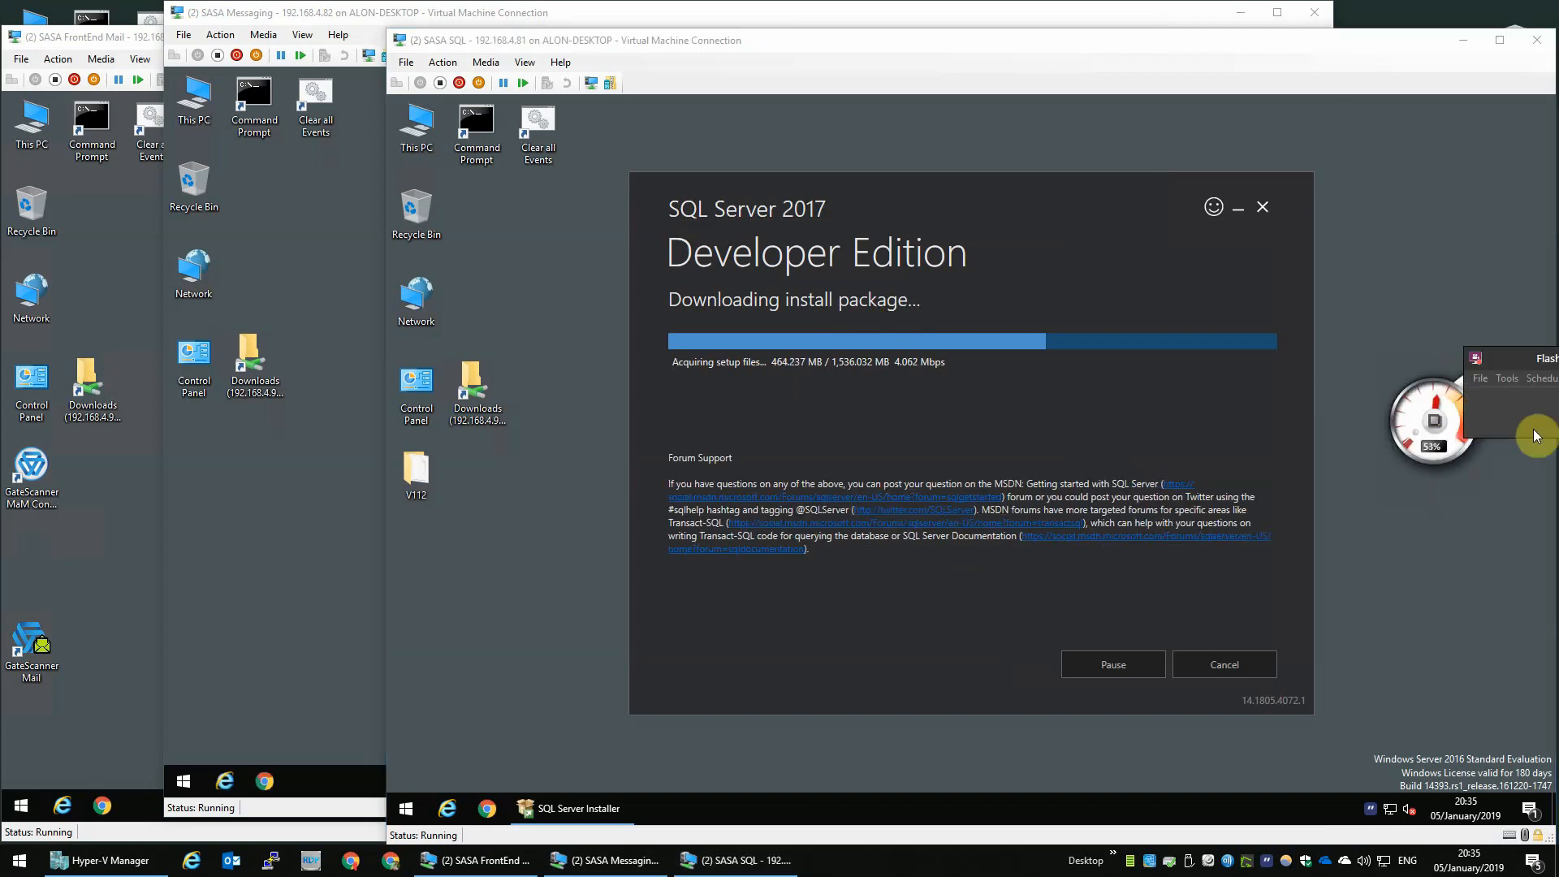
pyautogui.click(486, 808)
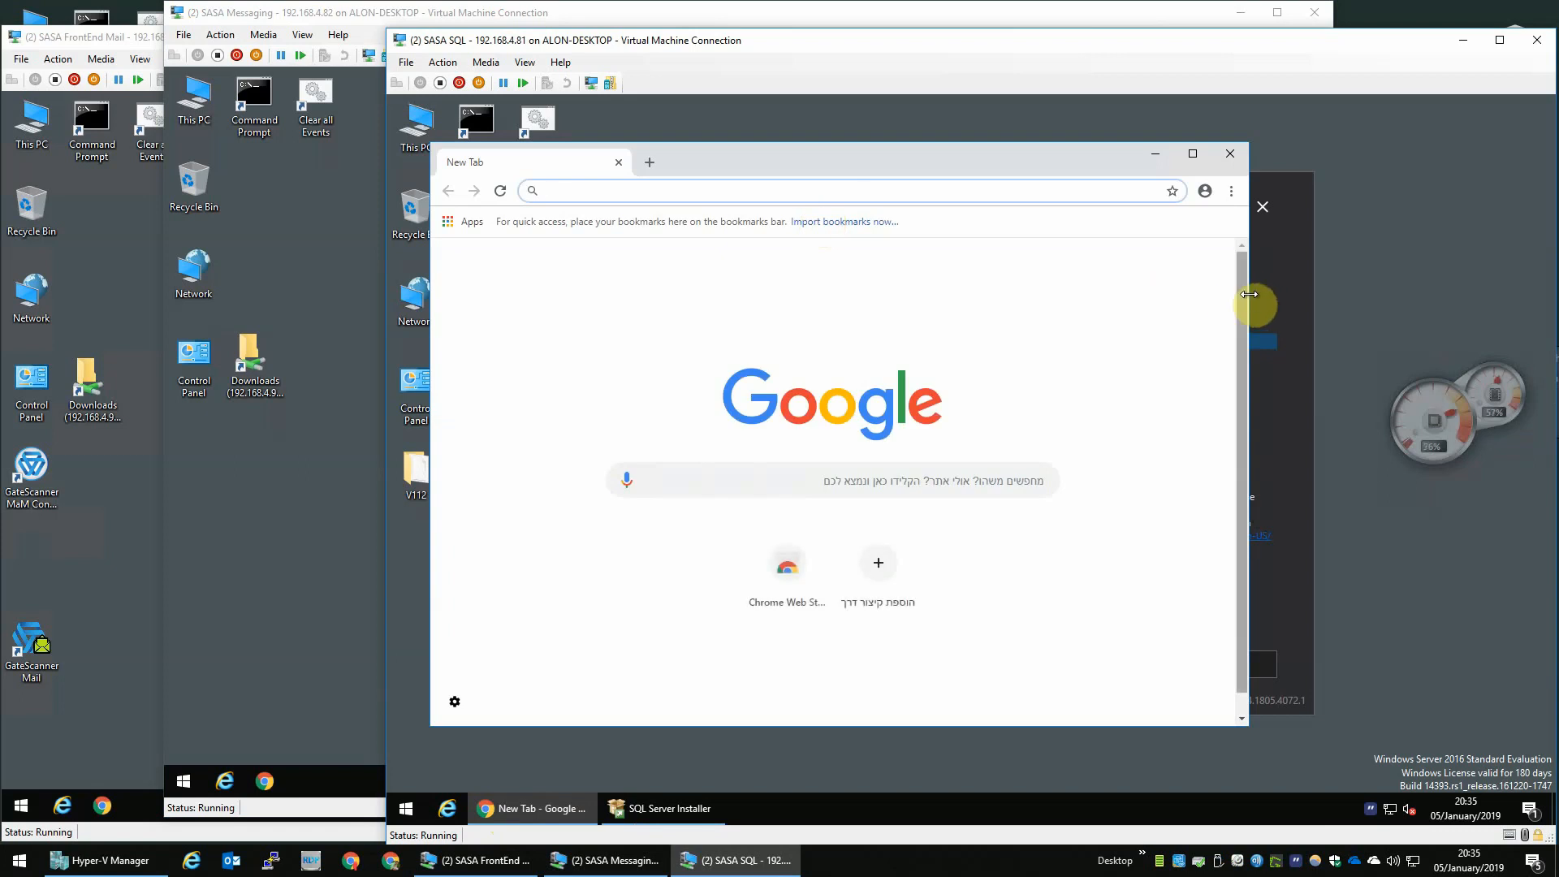
pyautogui.moveTo(1106, 149); pyautogui.dragTo(1099, 129)
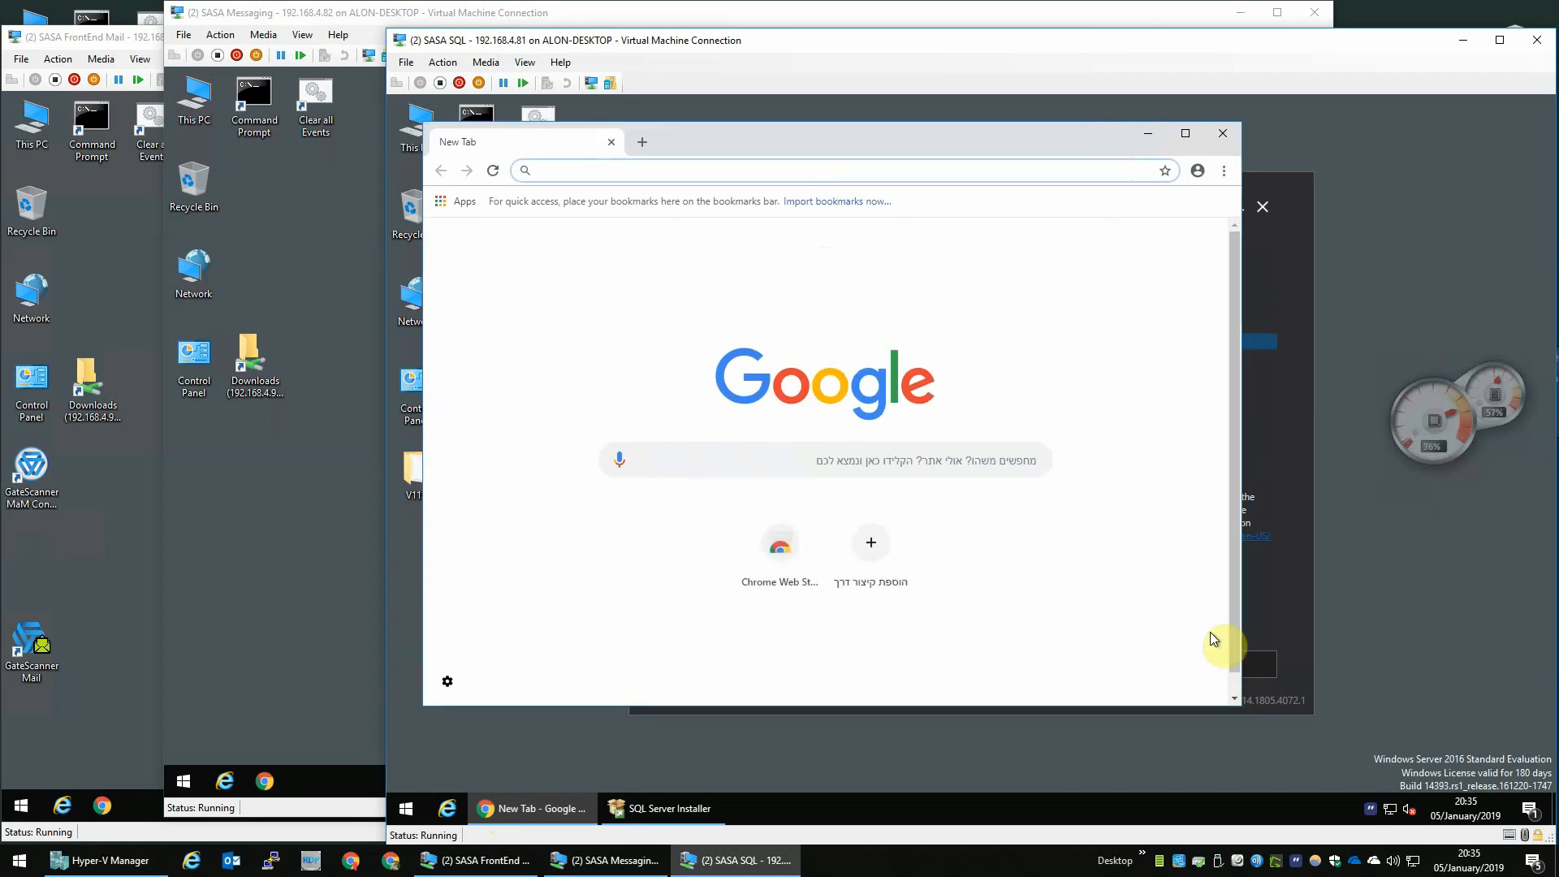
pyautogui.moveTo(1234, 703); pyautogui.dragTo(1498, 756)
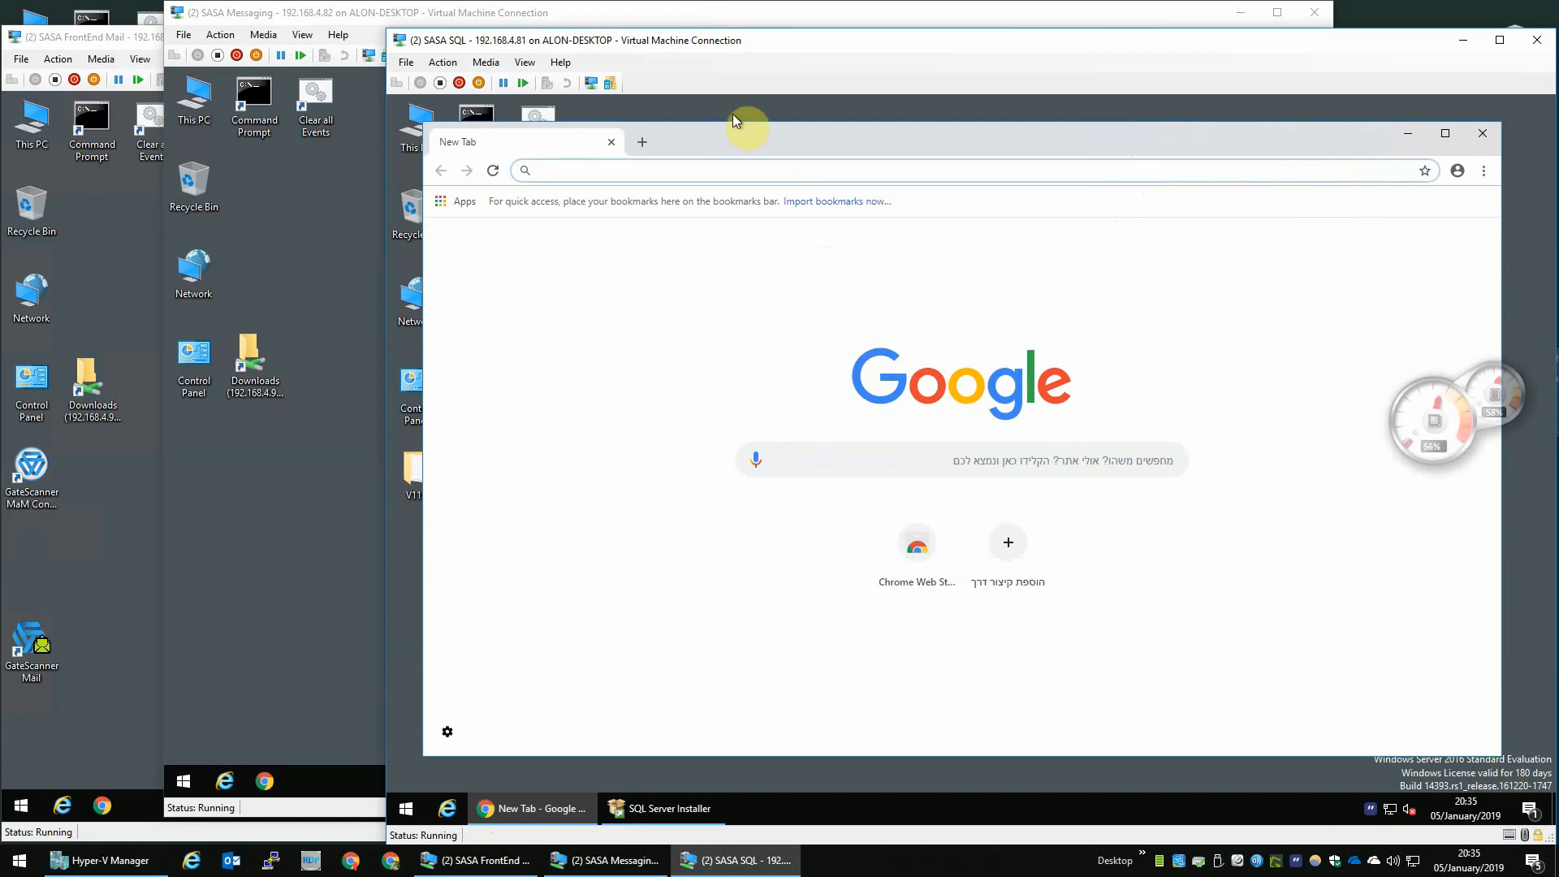
# - Search for heidisql, download the HeidiSQL 9.5 64-bit portable zip and open it
pyautogui.write('heidisql')
pyautogui.press('Return')
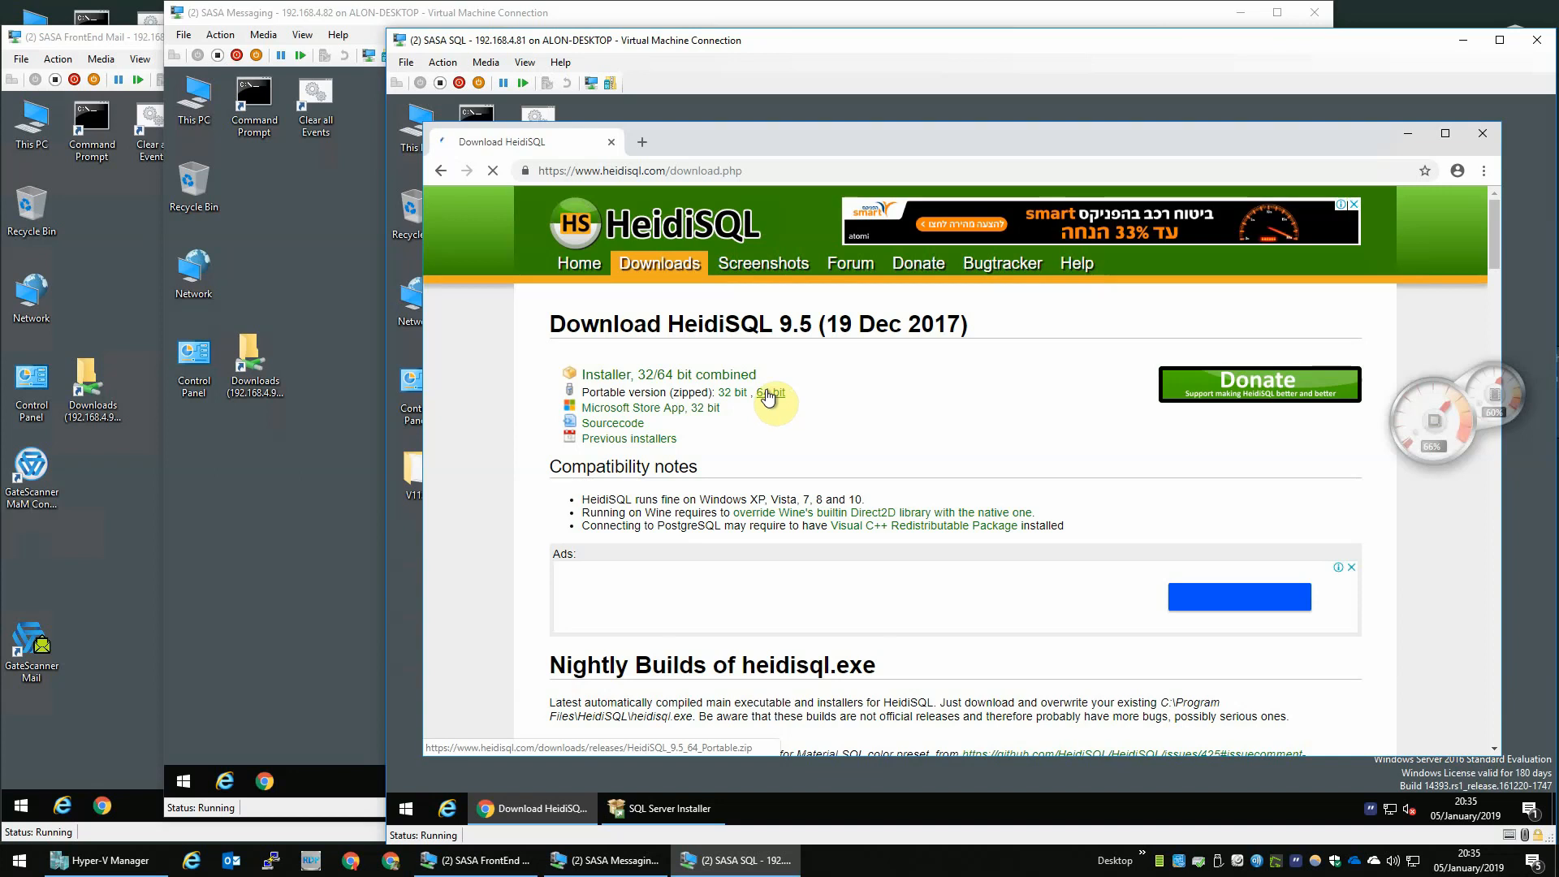
pyautogui.click(768, 396)
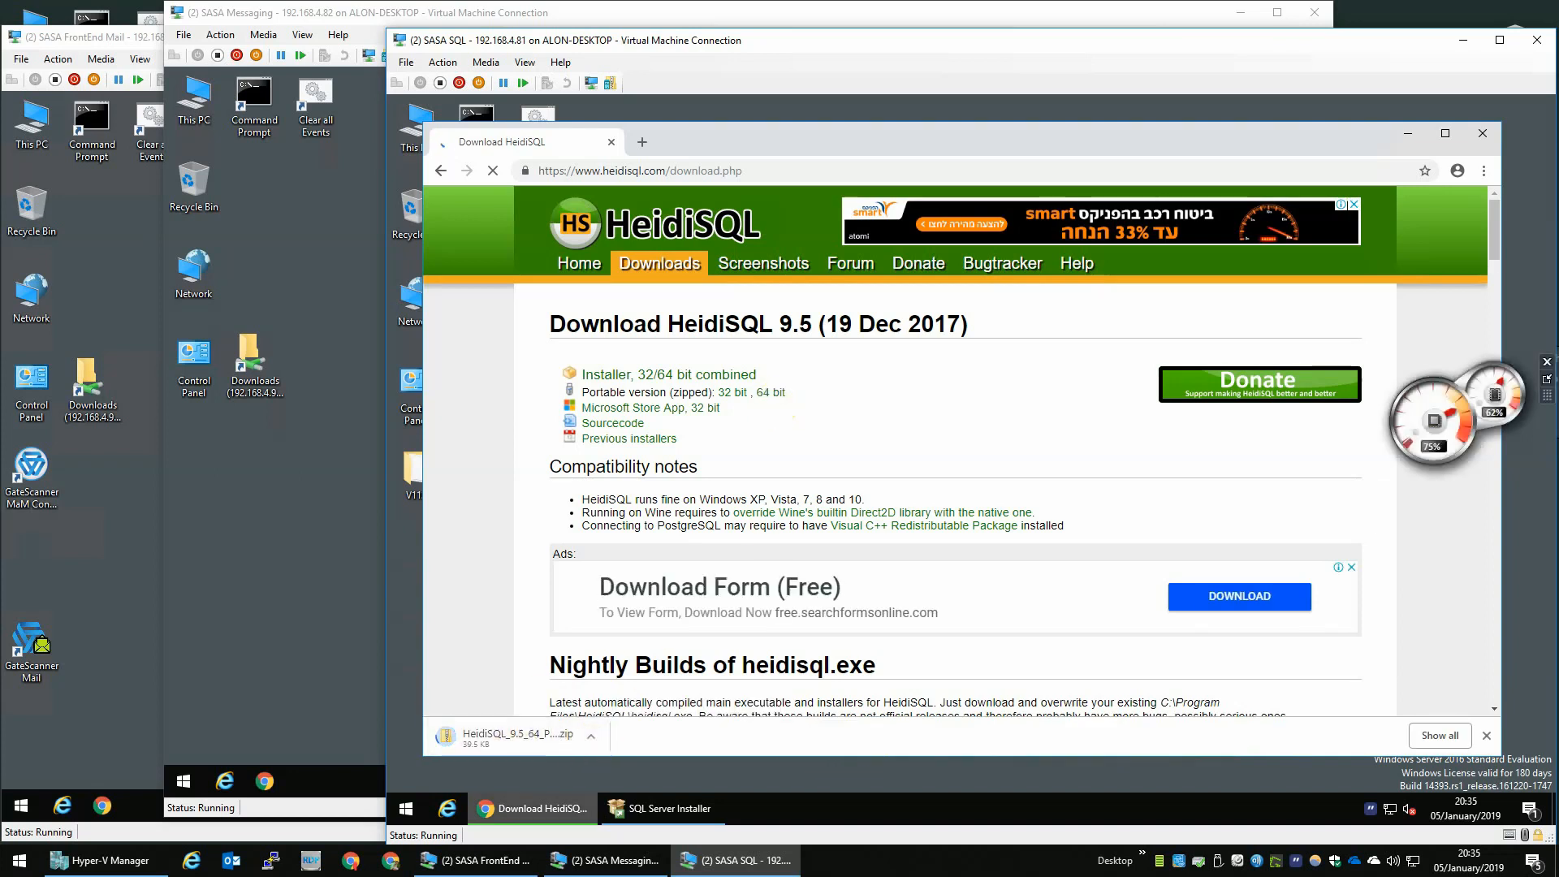
pyautogui.click(469, 737)
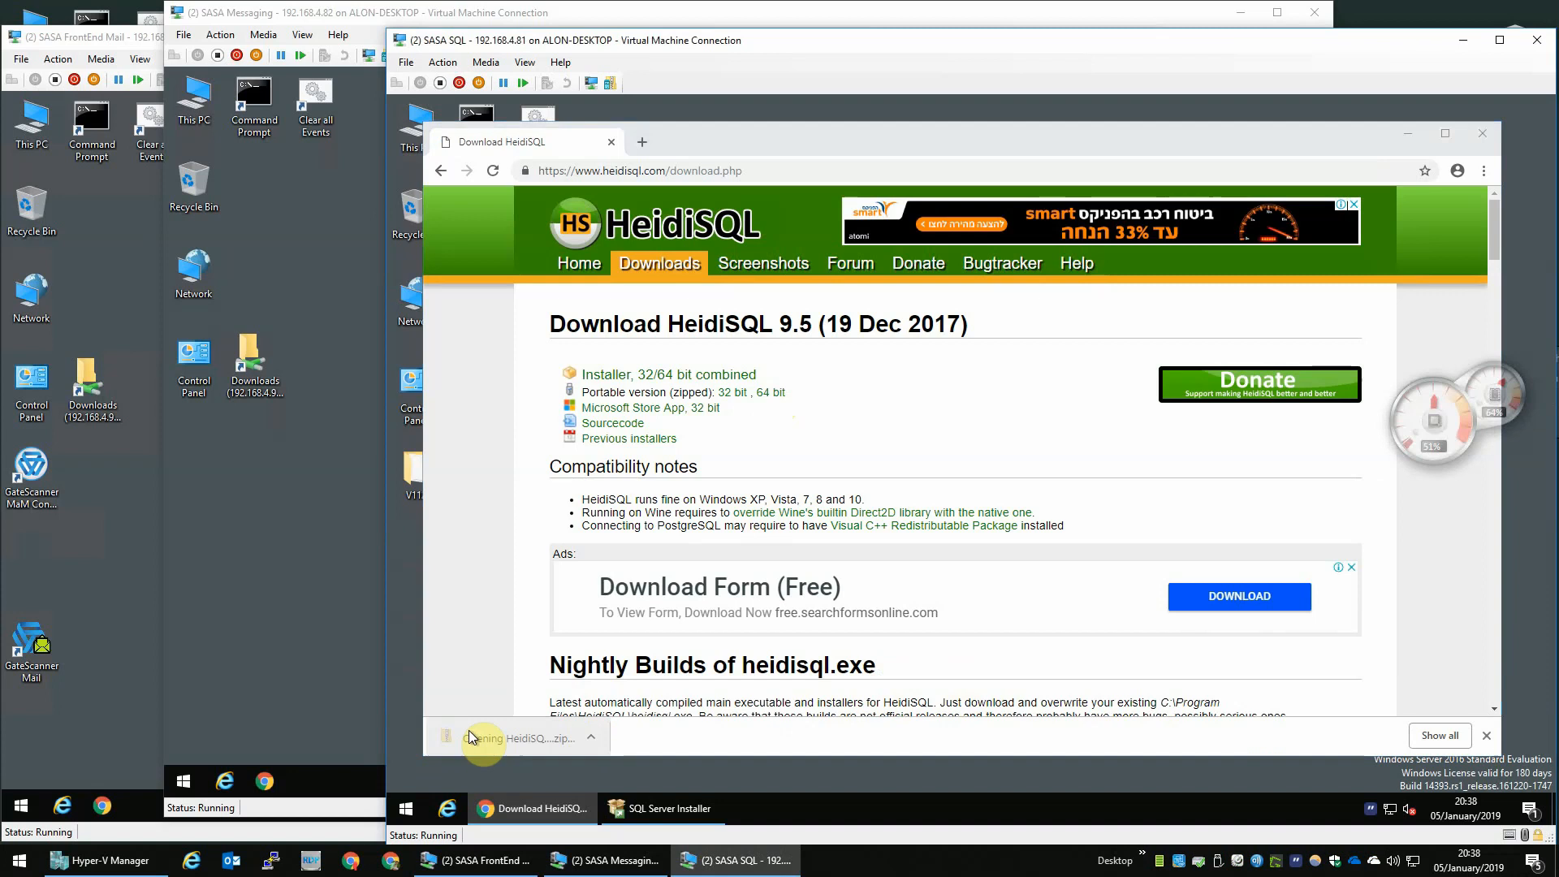
# - Close the HeidiSQL download page and create a new desktop folder named HeidiSQL
pyautogui.click(612, 144)
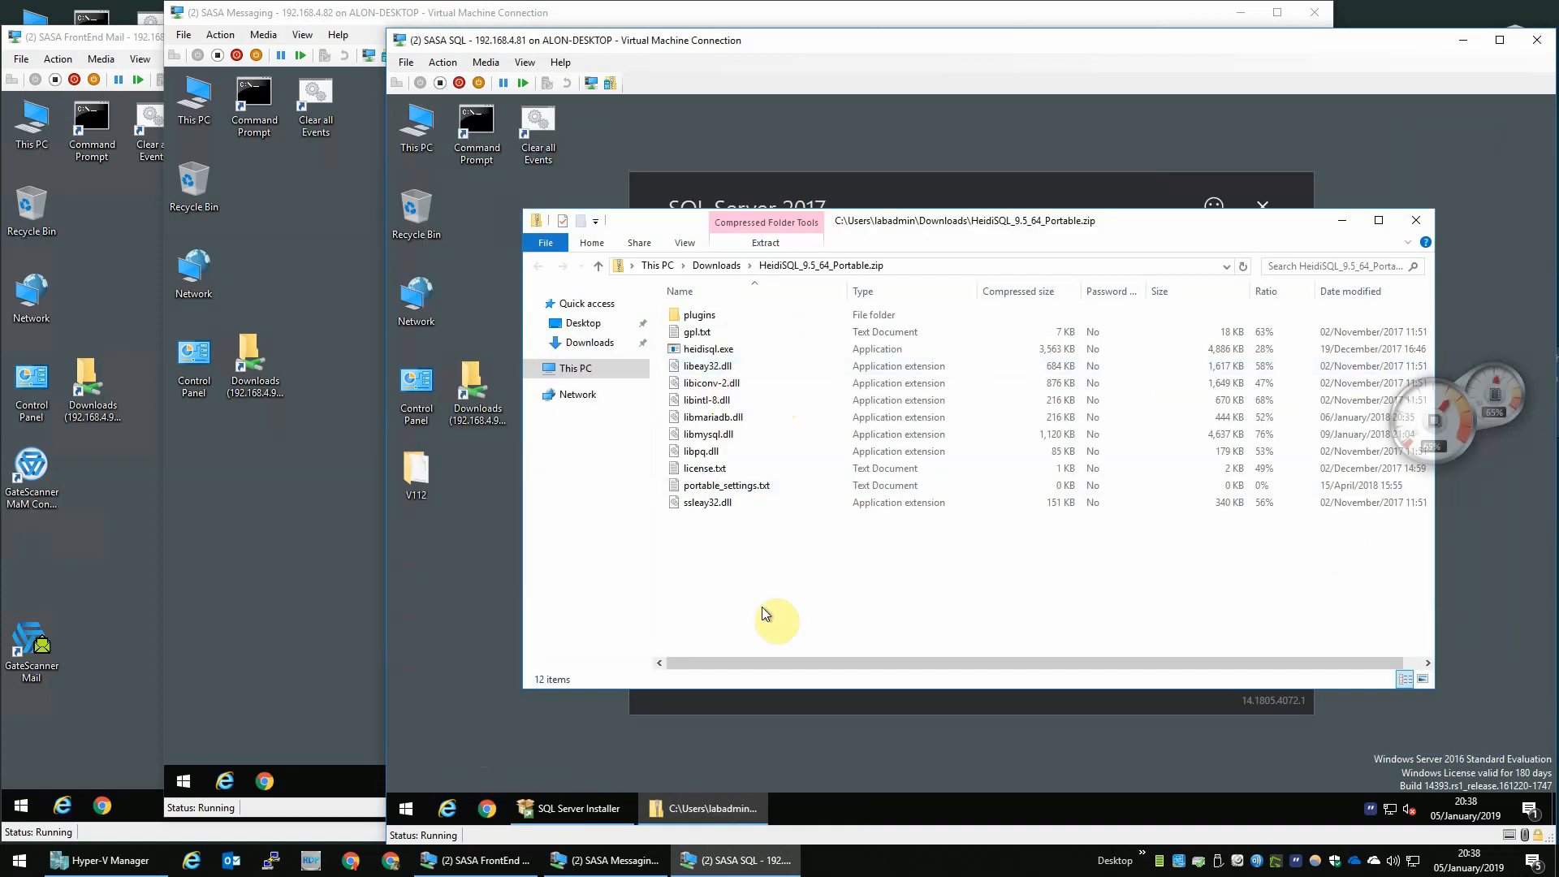
pyautogui.click(466, 607)
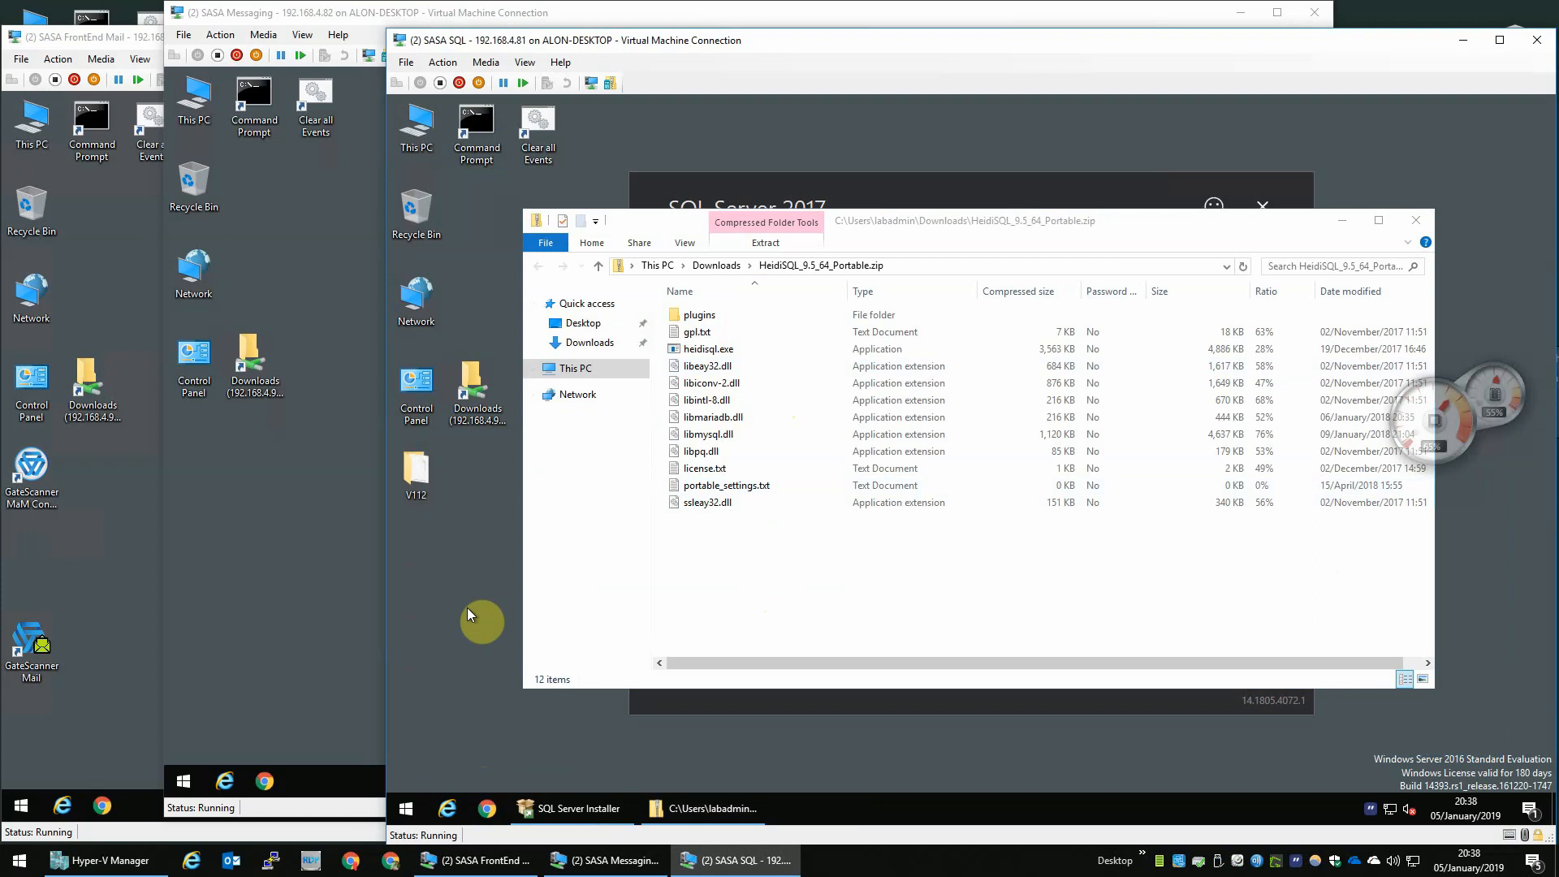
pyautogui.rightClick(466, 607)
pyautogui.moveTo(539, 534)
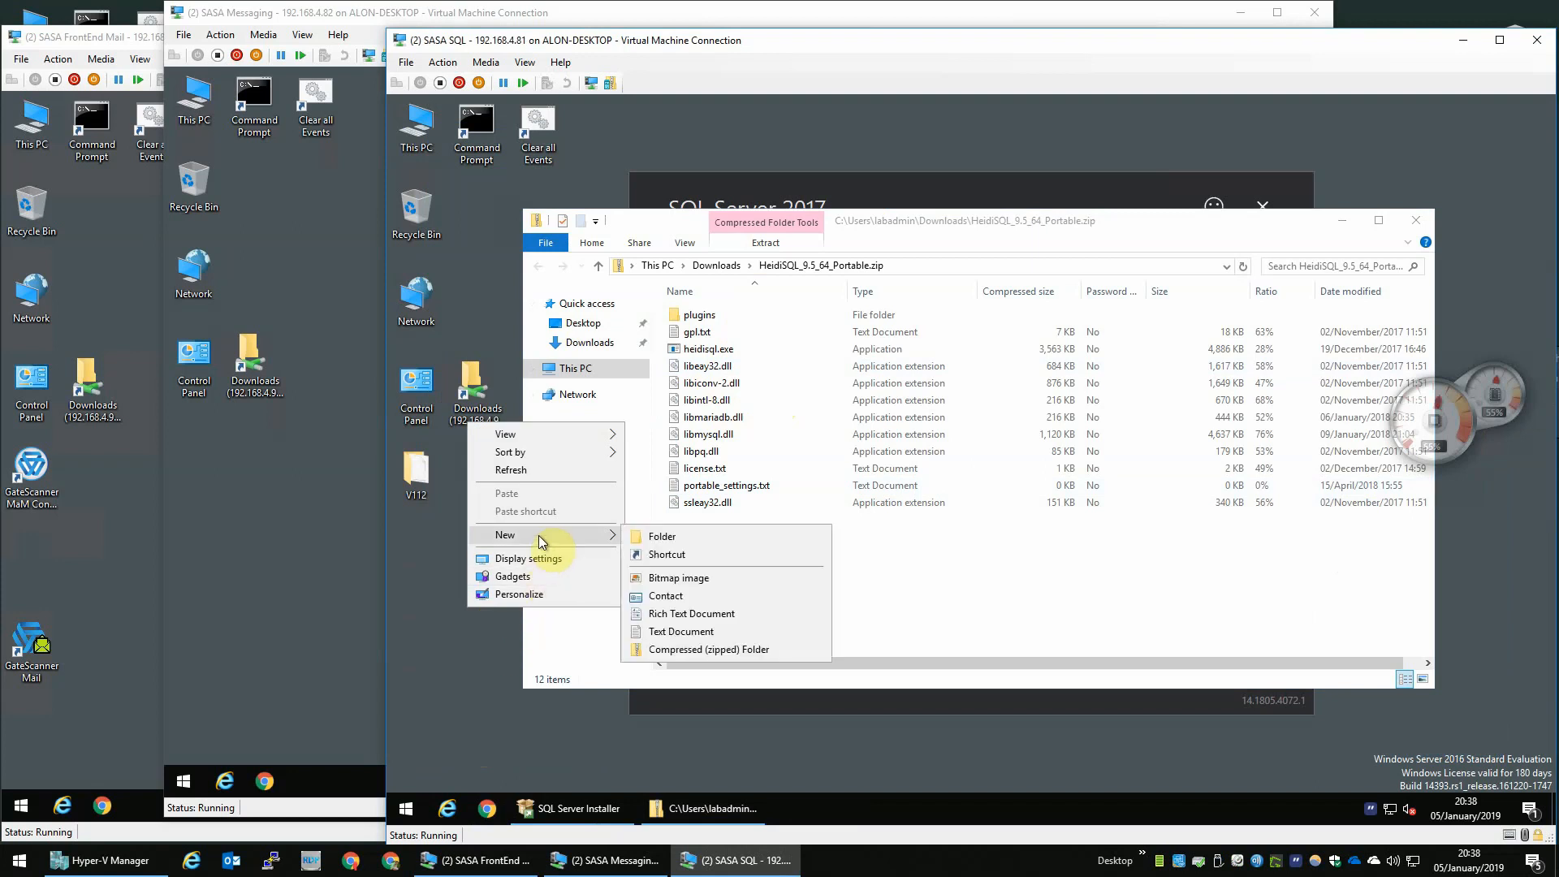
pyautogui.click(643, 535)
pyautogui.write('HeidiSQL')
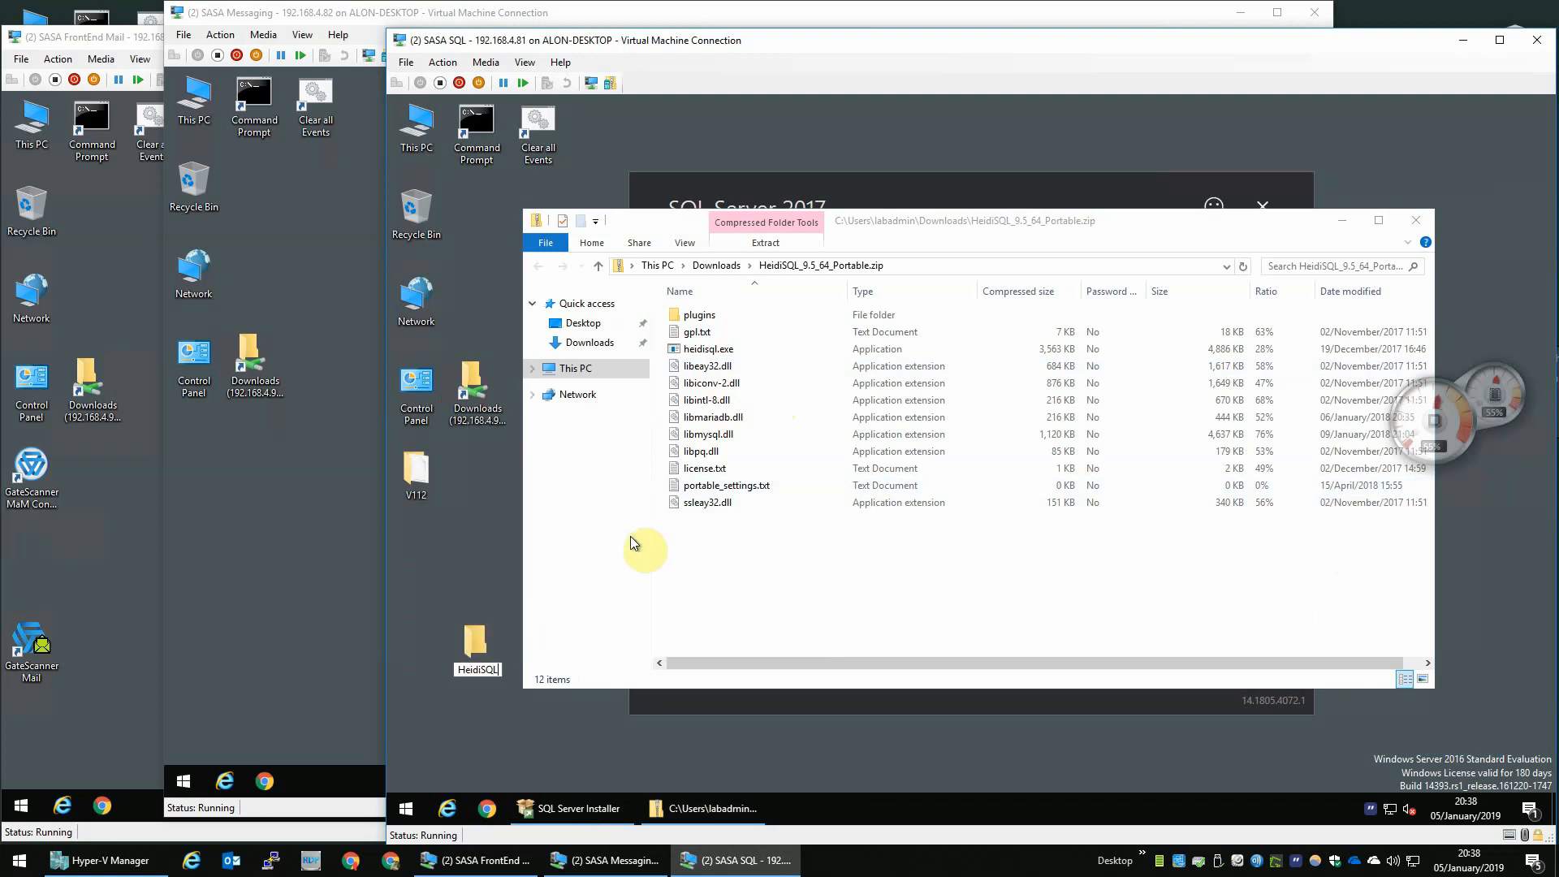
pyautogui.press('Return')
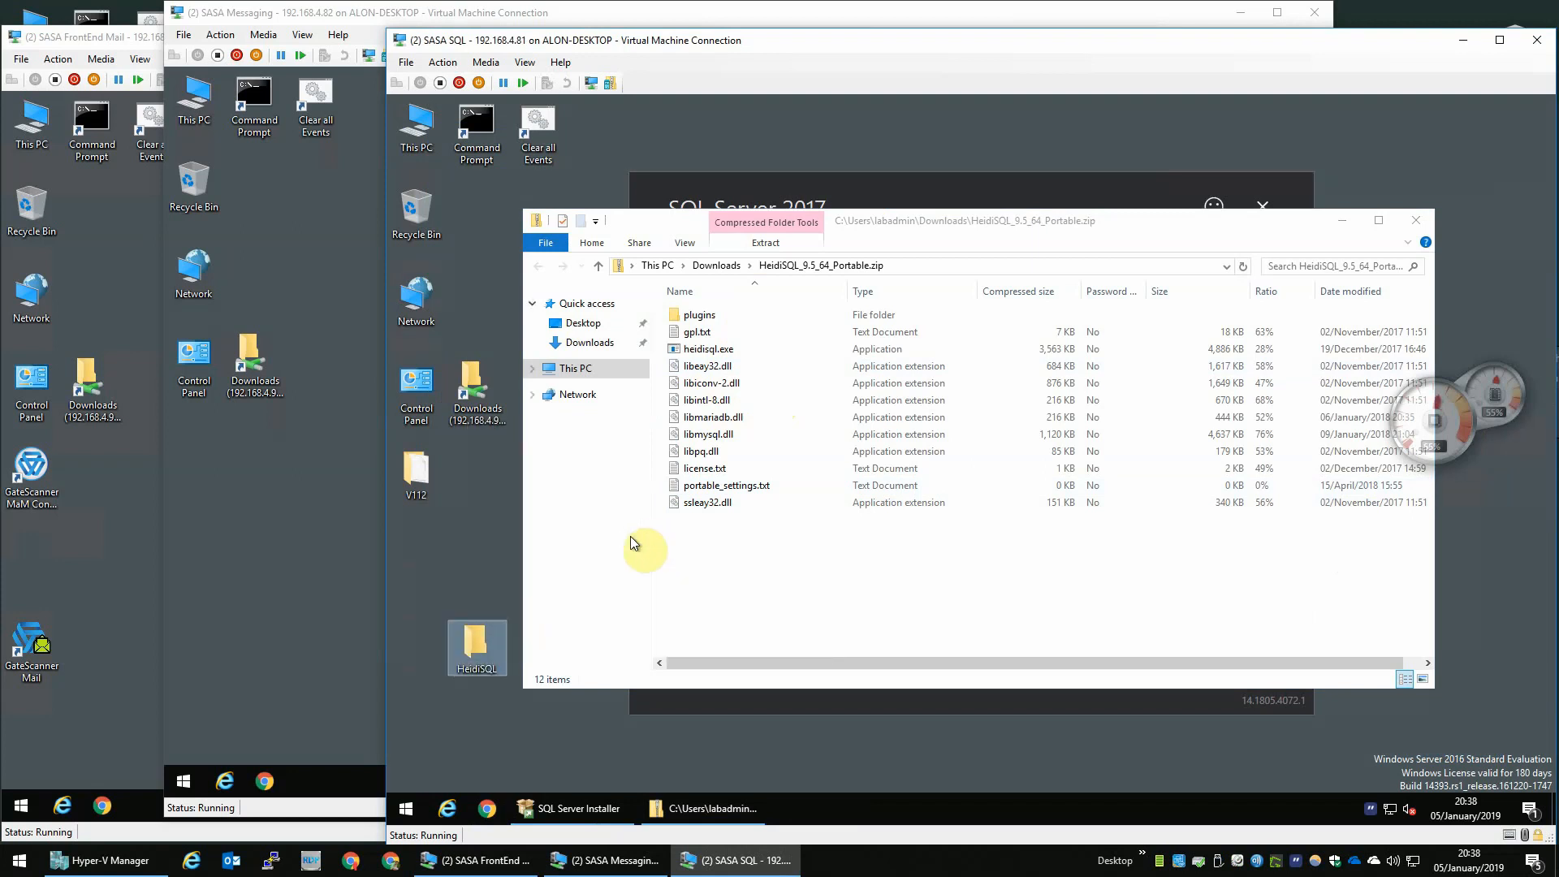
# - Open the HeidiSQL folder, move all files from the HeidiSQL_9.5_64_Portable.zip into it, and close the zip window
pyautogui.press('Return')
pyautogui.click(872, 216)
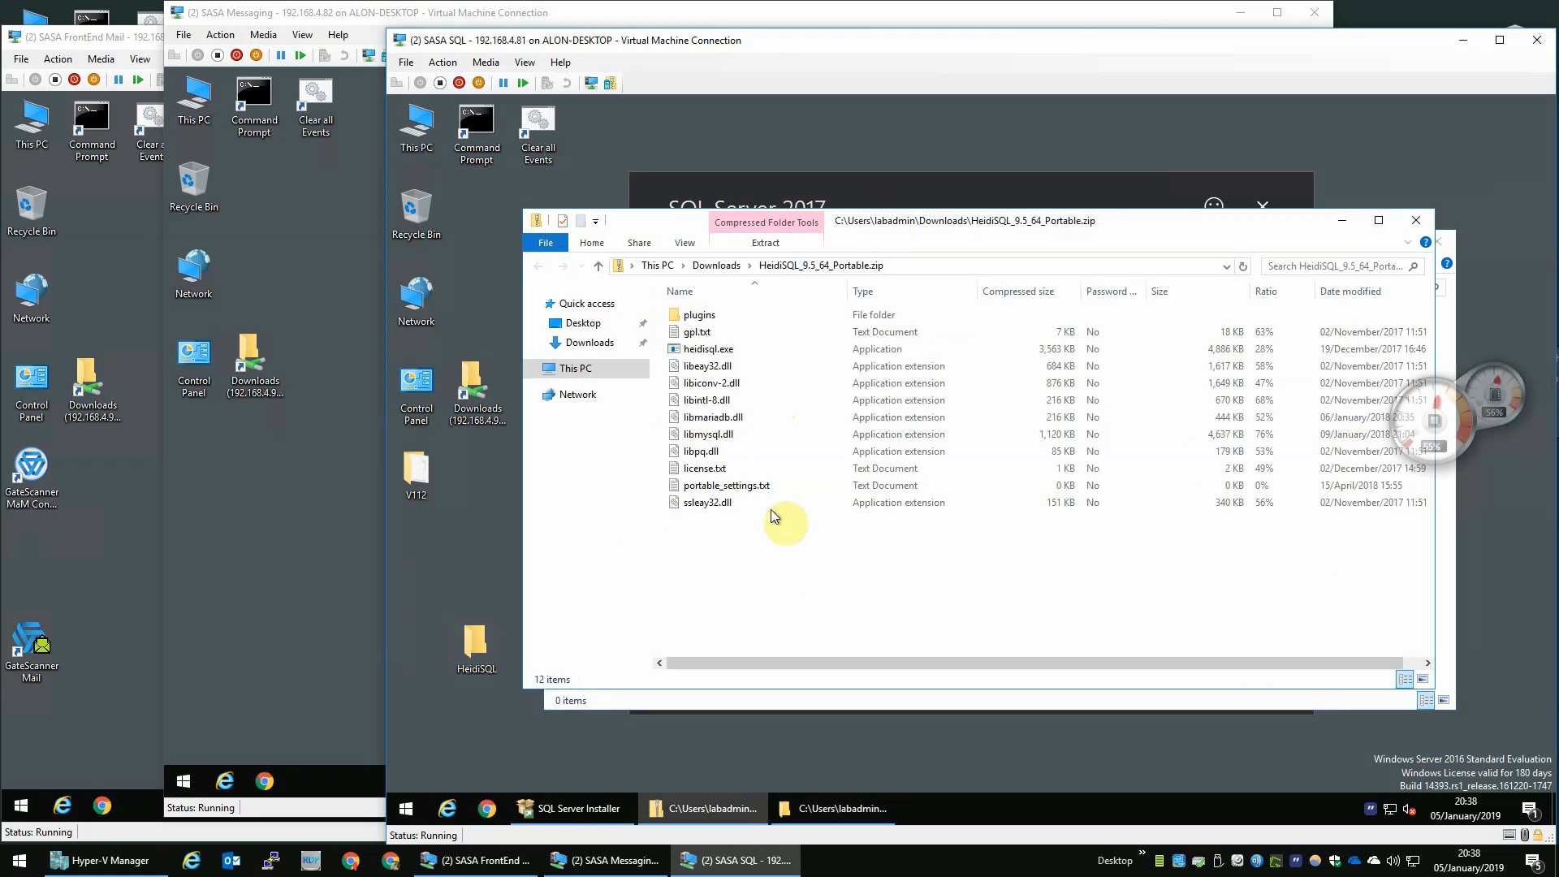
pyautogui.moveTo(772, 565); pyautogui.dragTo(716, 276)
pyautogui.moveTo(924, 235); pyautogui.dragTo(827, 157)
pyautogui.moveTo(696, 240); pyautogui.dragTo(890, 678)
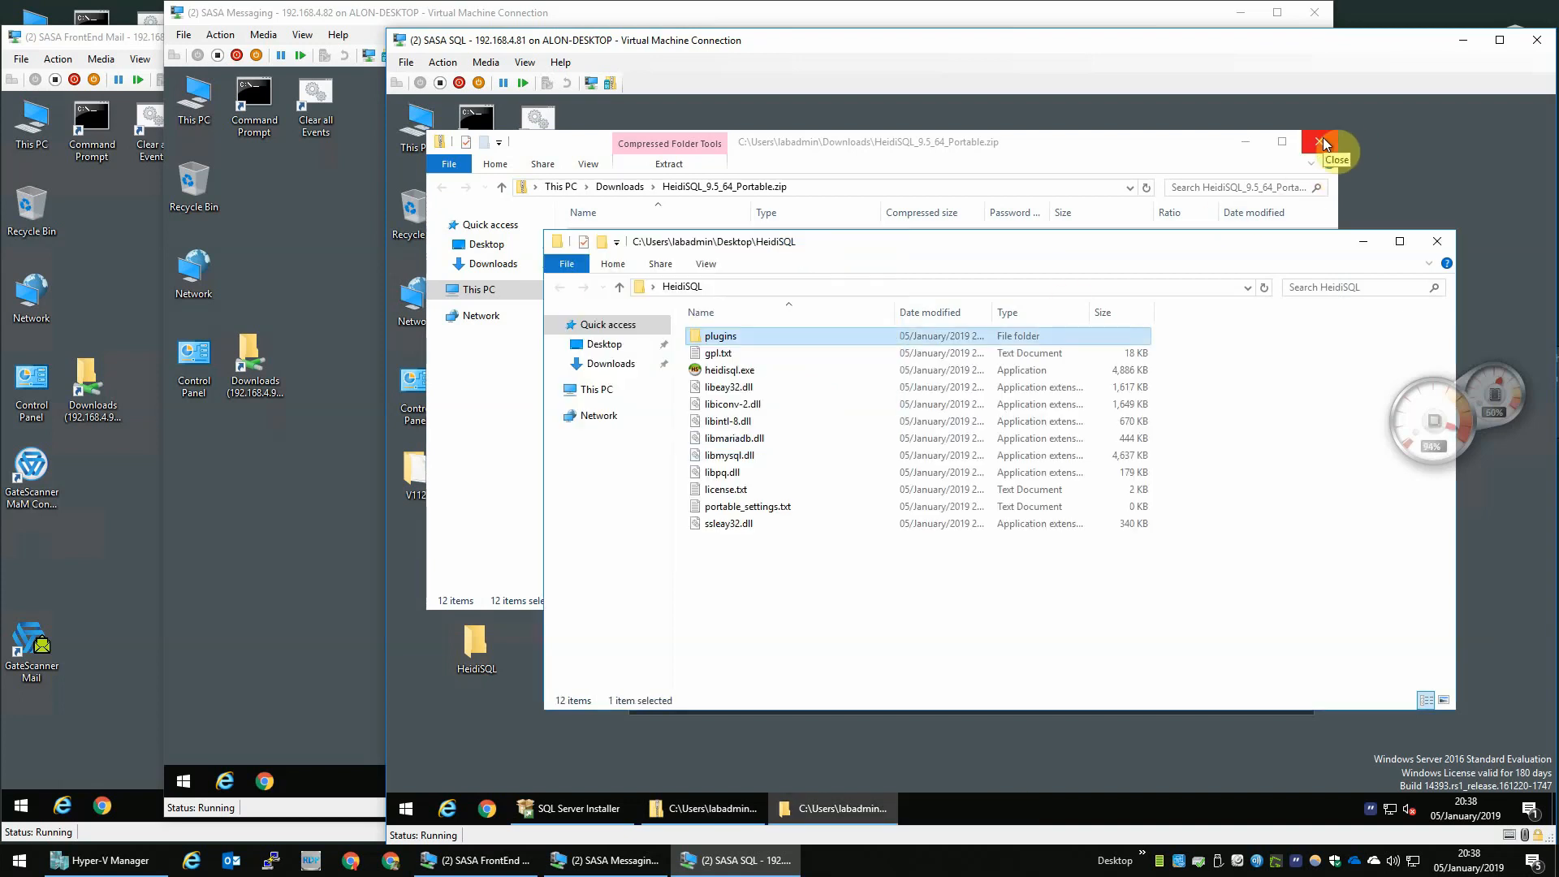
pyautogui.click(1322, 138)
# - Copy the HeidiSQL folder from the desktop onto drive C:
pyautogui.moveTo(762, 370); pyautogui.dragTo(974, 604)
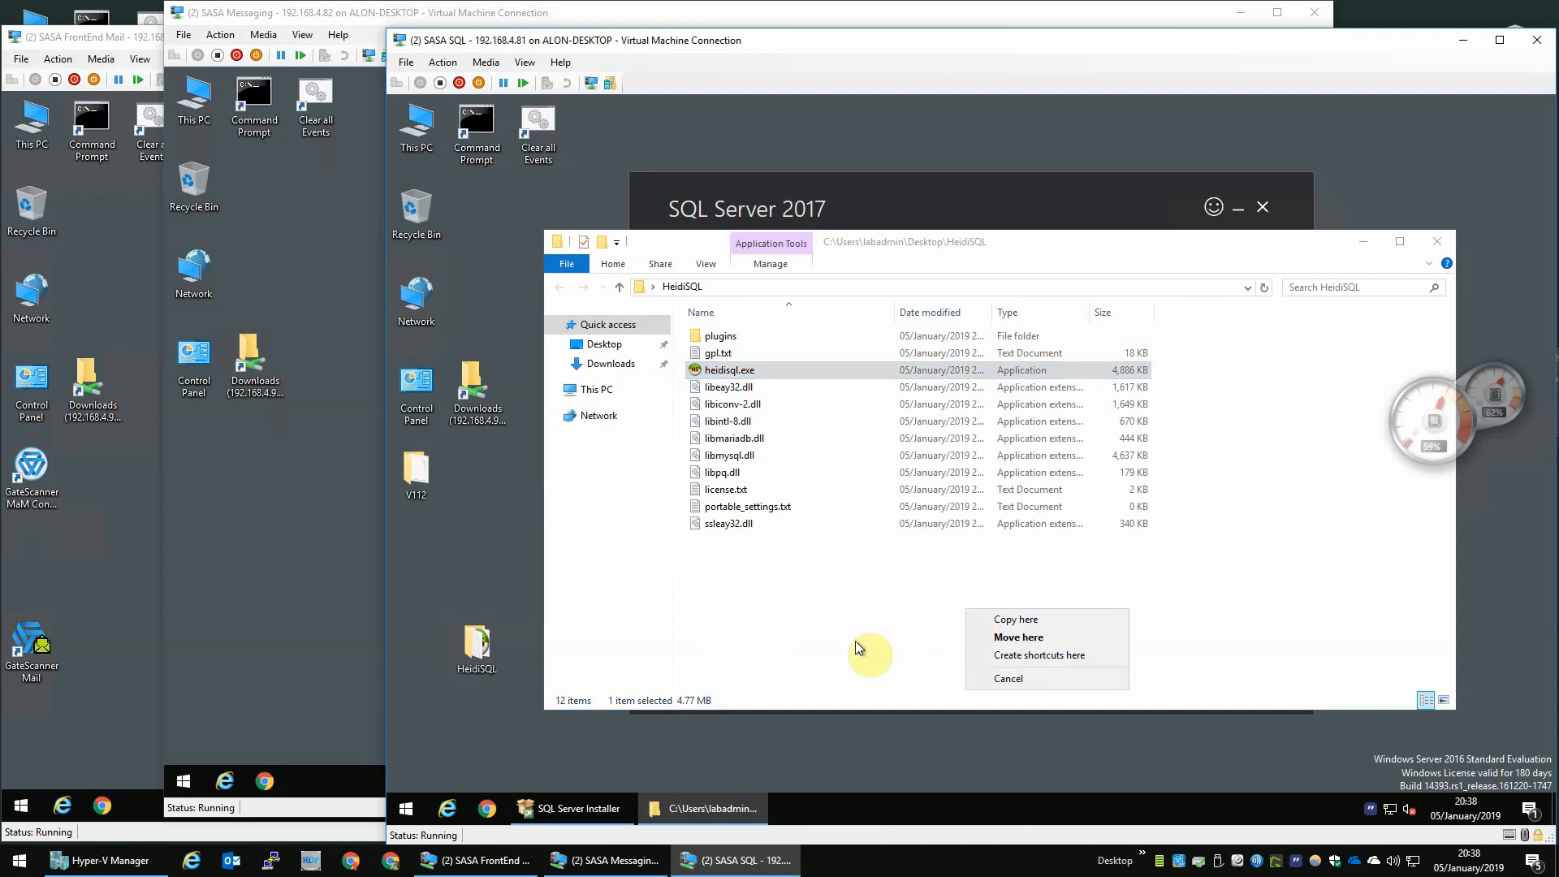
pyautogui.click(855, 640)
pyautogui.click(478, 646)
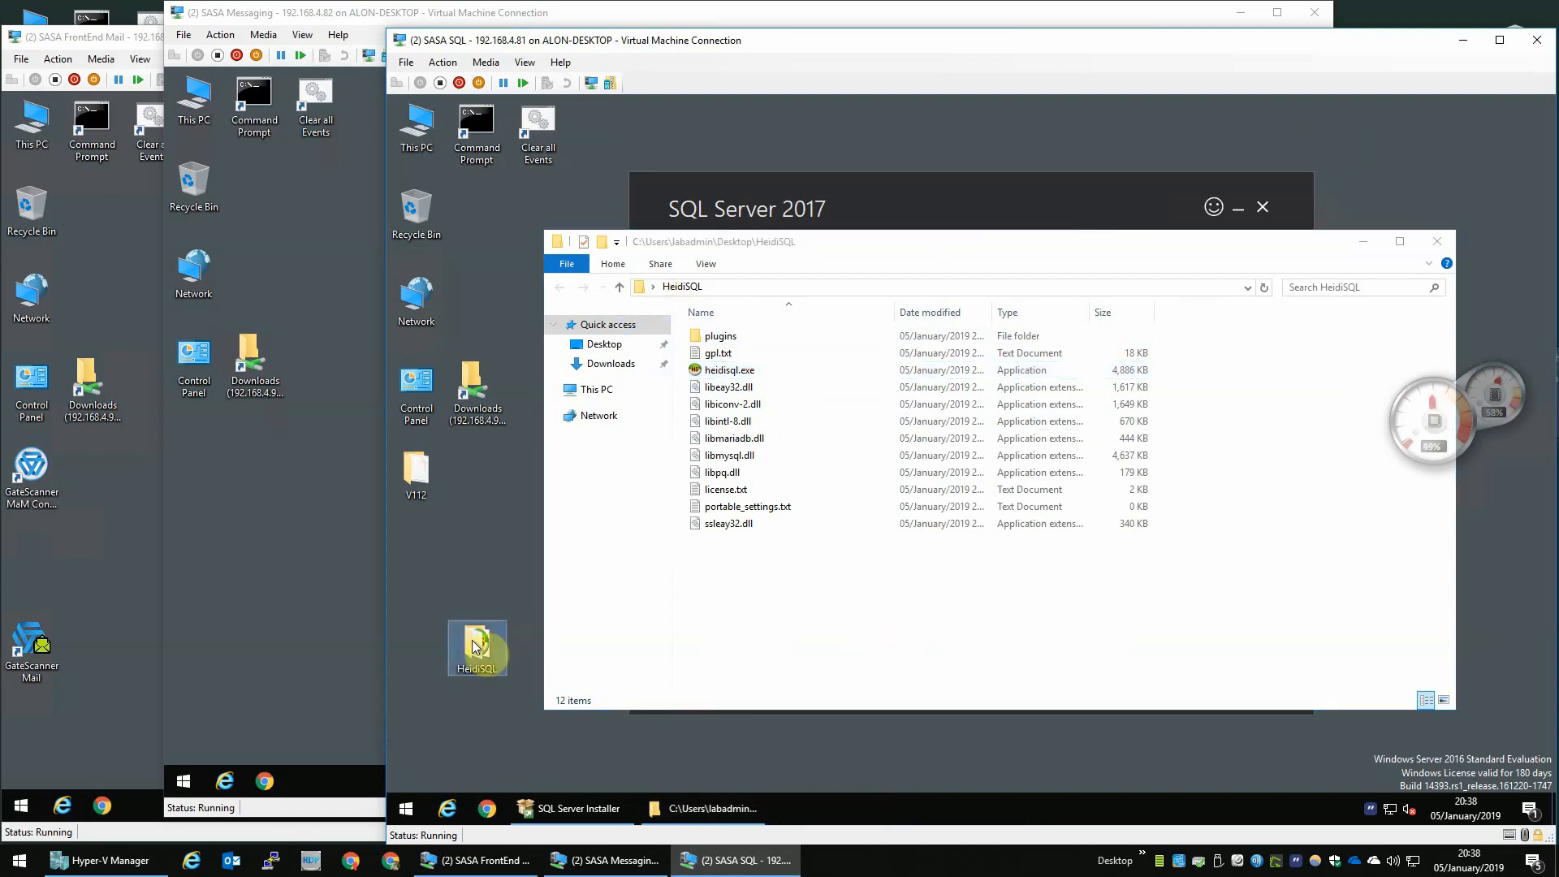
pyautogui.doubleClick(431, 148)
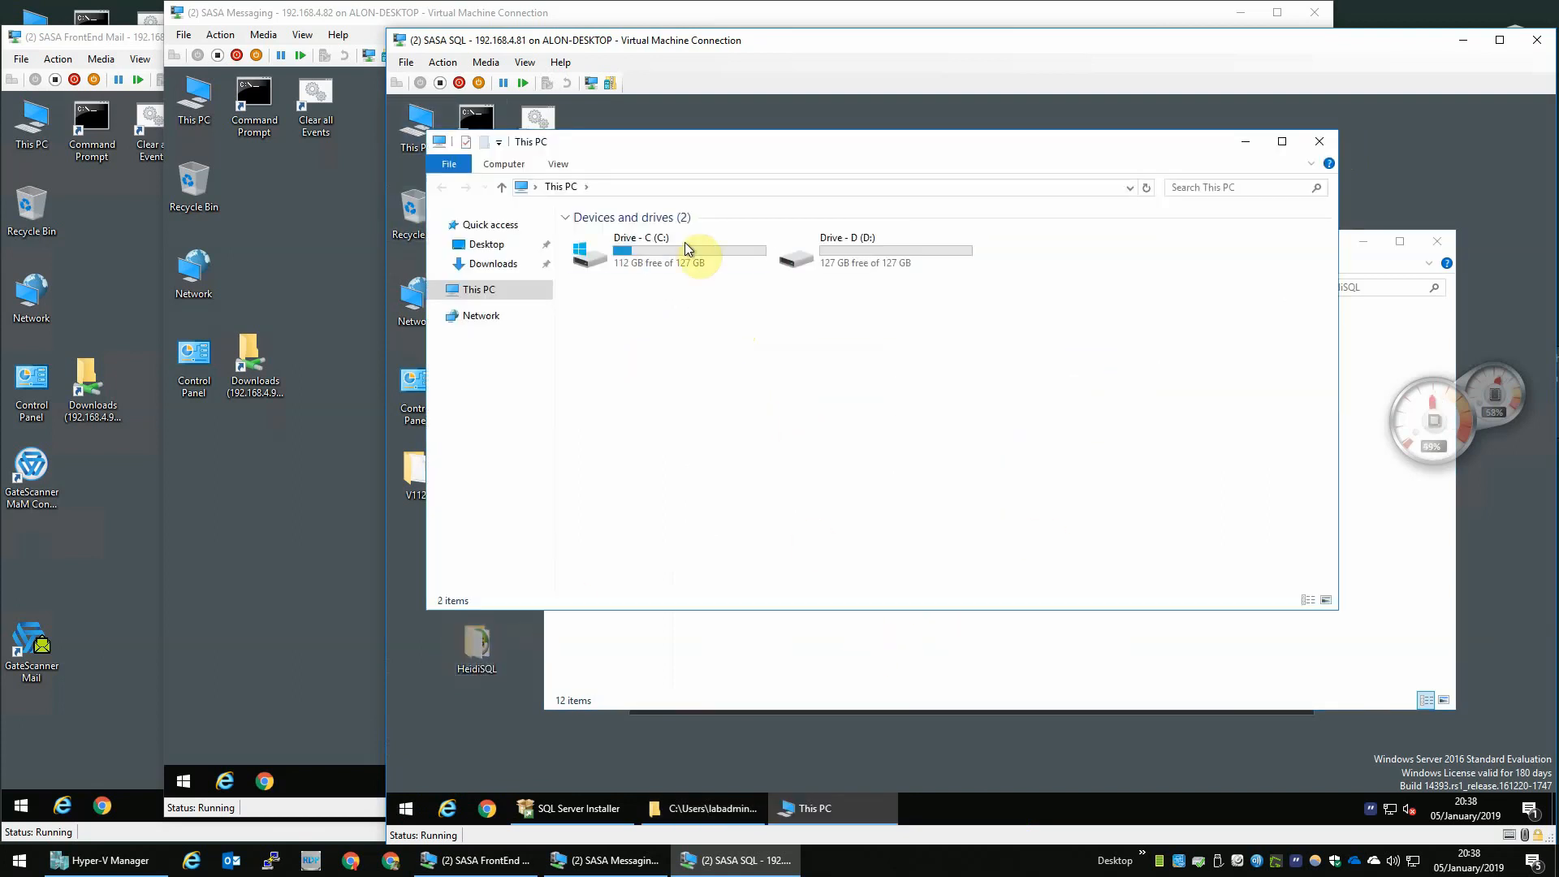
pyautogui.doubleClick(684, 244)
pyautogui.hotkey('ctrl', 'v')
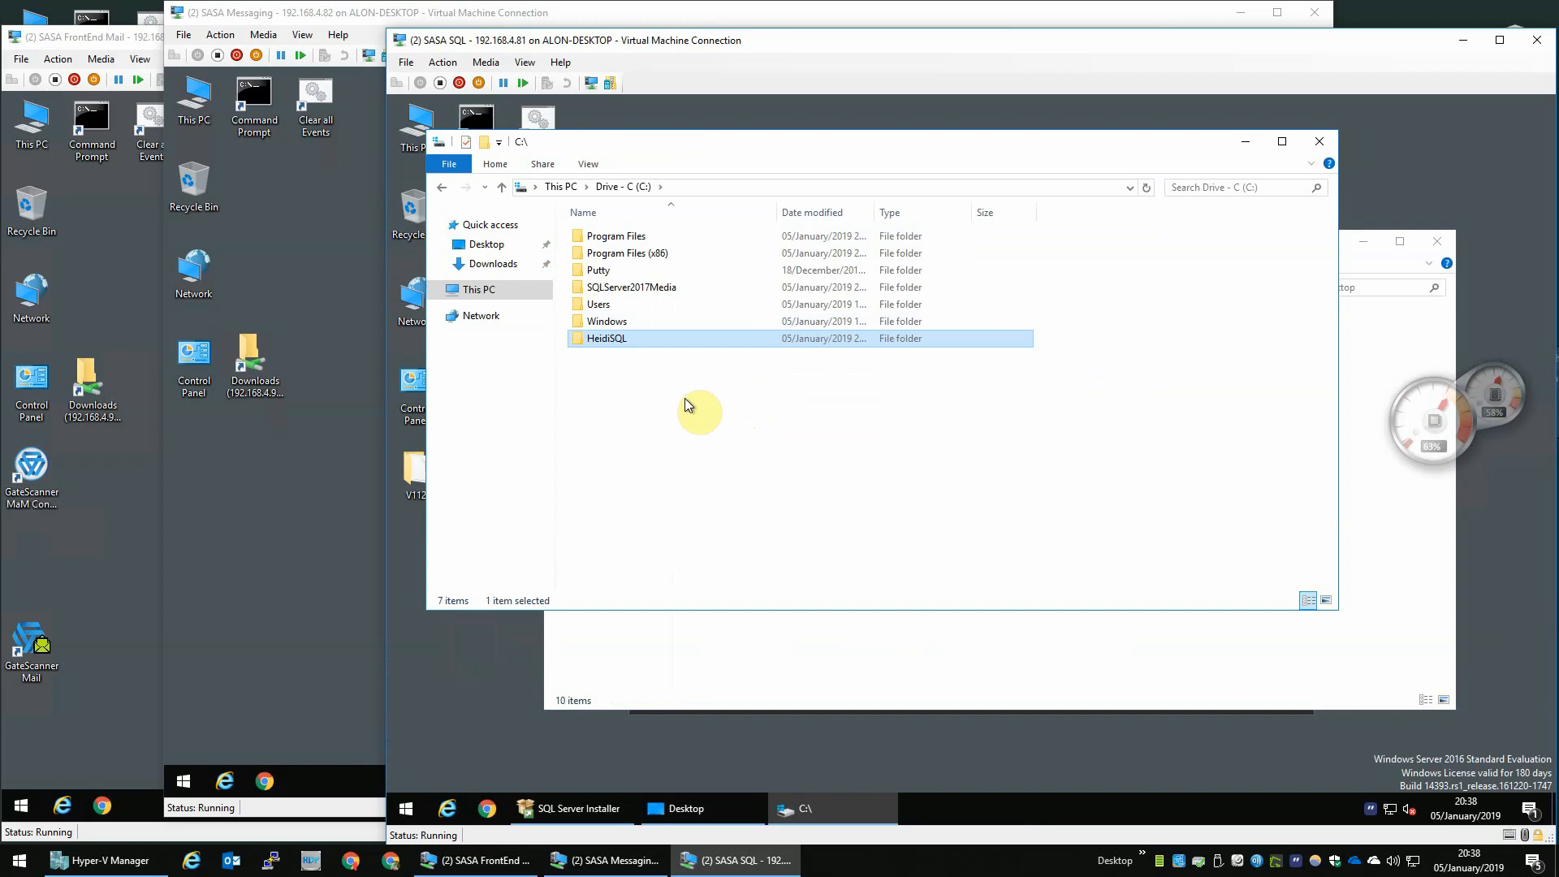
# - Create a desktop shortcut to heidisql.exe in C:\HeidiSQL and close the Explorer windows
pyautogui.doubleClick(669, 339)
pyautogui.click(649, 270)
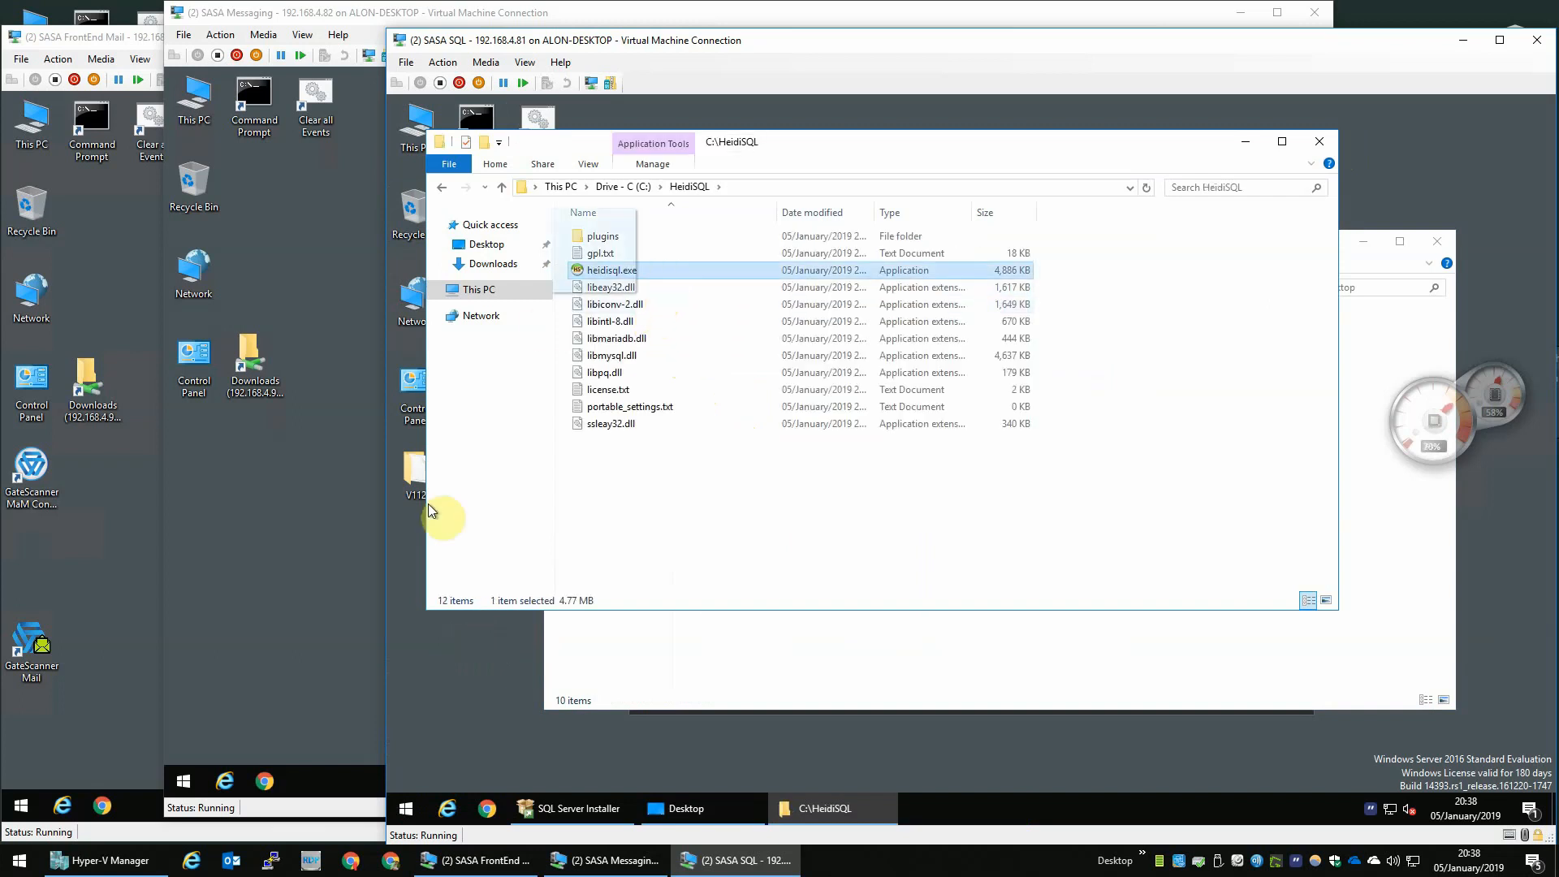
pyautogui.moveTo(427, 504); pyautogui.dragTo(444, 678)
pyautogui.click(502, 722)
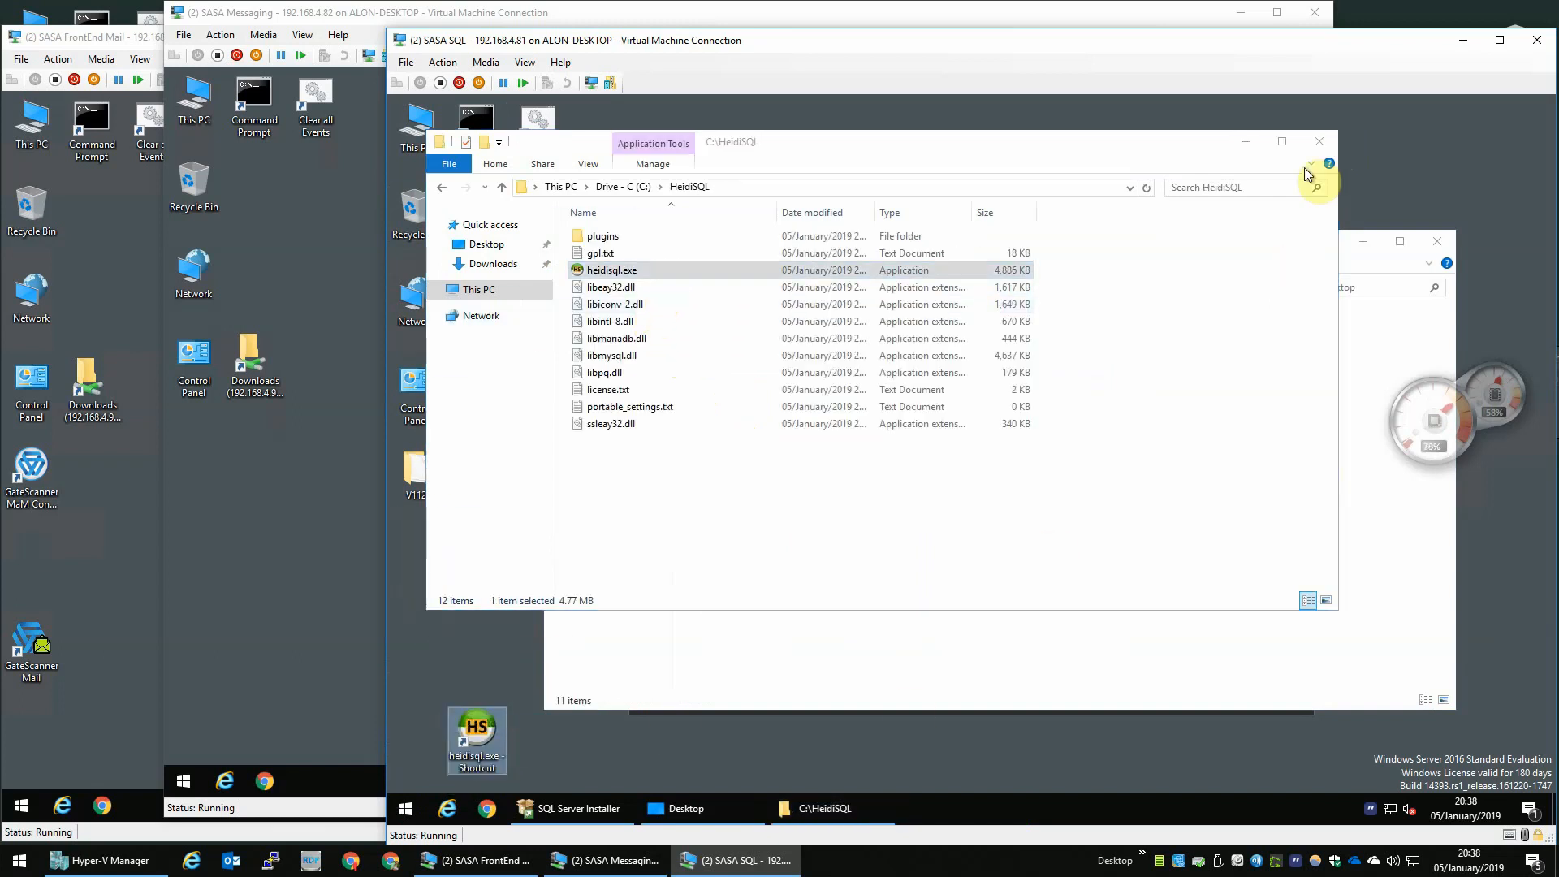
pyautogui.click(1319, 141)
pyautogui.click(1436, 241)
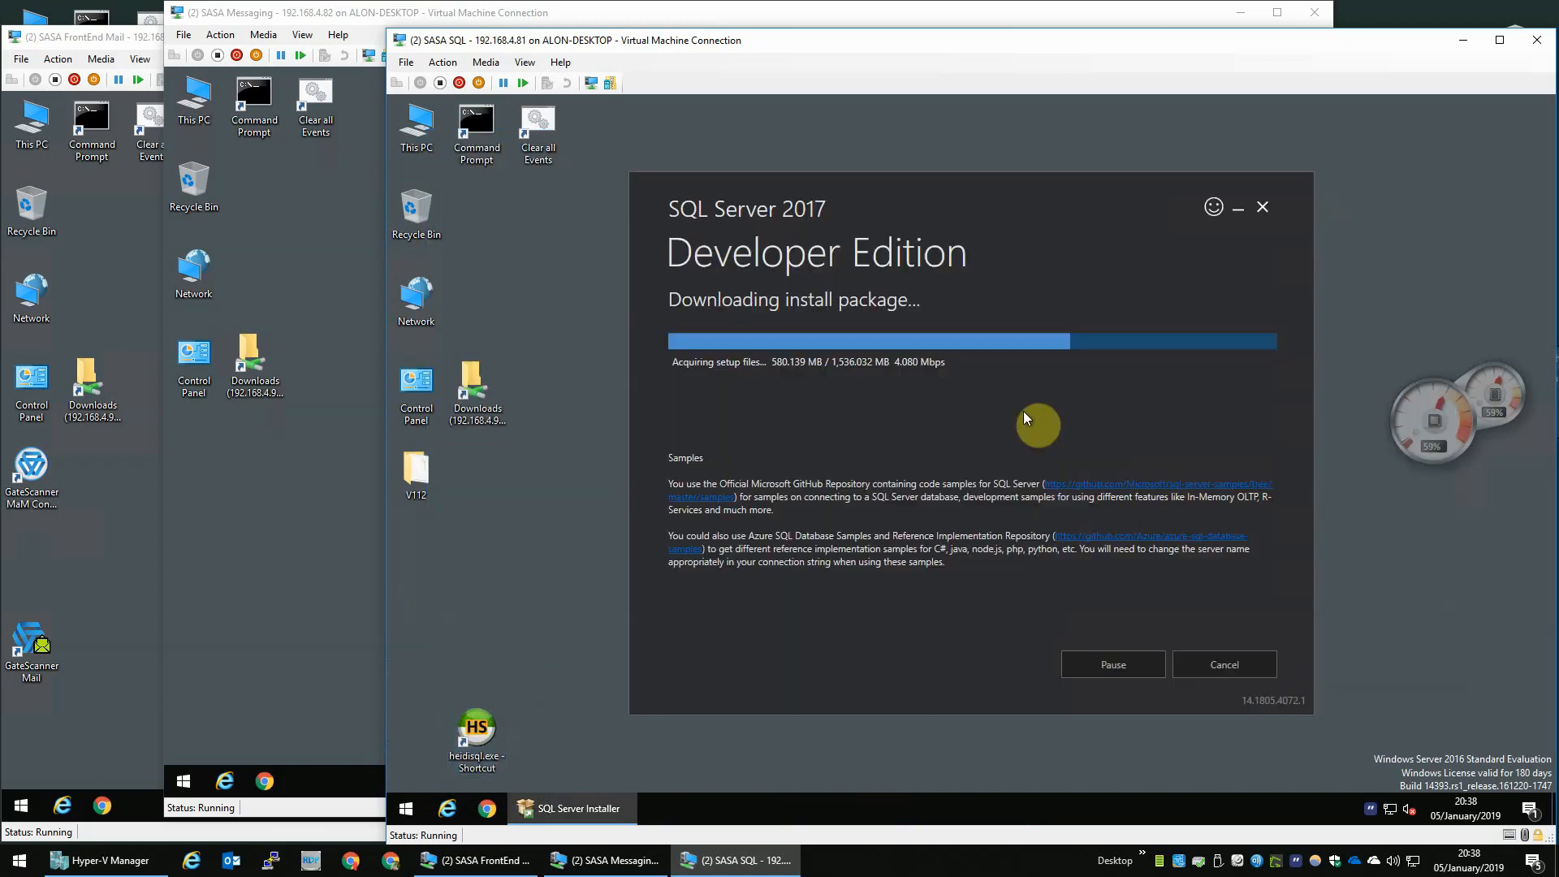
# - Rename the desktop shortcut as heidisql and reposition it on the desktop
pyautogui.click(486, 758)
pyautogui.press('F2')
pyautogui.press('End')
pyautogui.press('BackSpace')
pyautogui.press('BackSpace')
pyautogui.press('BackSpace')
pyautogui.press('BackSpace')
pyautogui.press('BackSpace')
pyautogui.press('BackSpace')
pyautogui.press('BackSpace')
pyautogui.press('BackSpace')
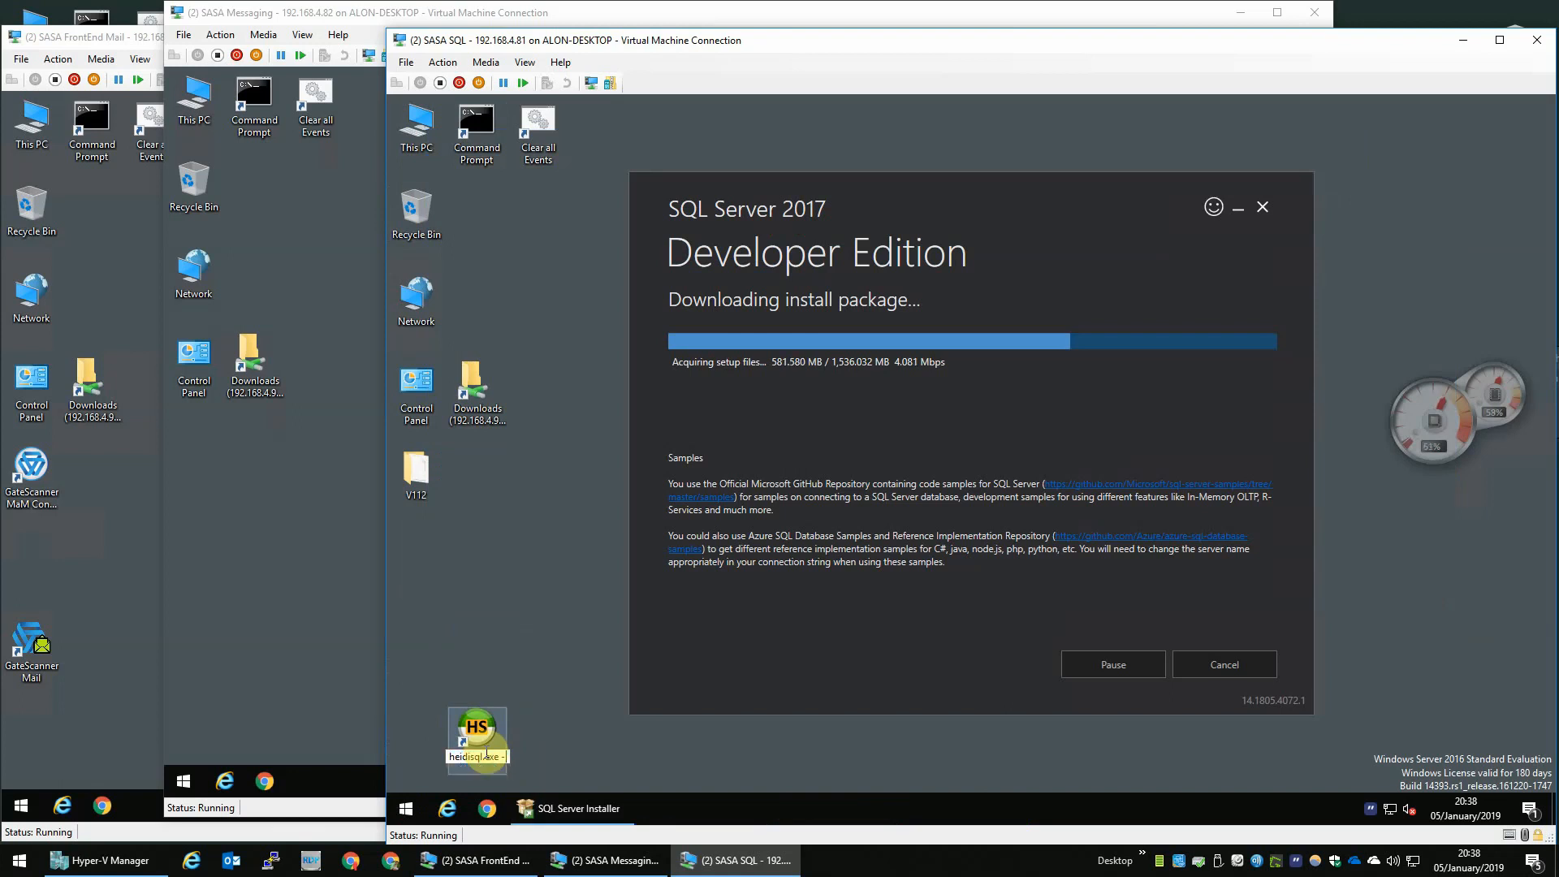
pyautogui.press('BackSpace')
pyautogui.press('BackSpace')
pyautogui.press('BackSpace')
pyautogui.press('BackSpace')
pyautogui.press('BackSpace')
pyautogui.press('BackSpace')
pyautogui.press('BackSpace')
pyautogui.press('Return')
pyautogui.moveTo(455, 755); pyautogui.dragTo(427, 762)
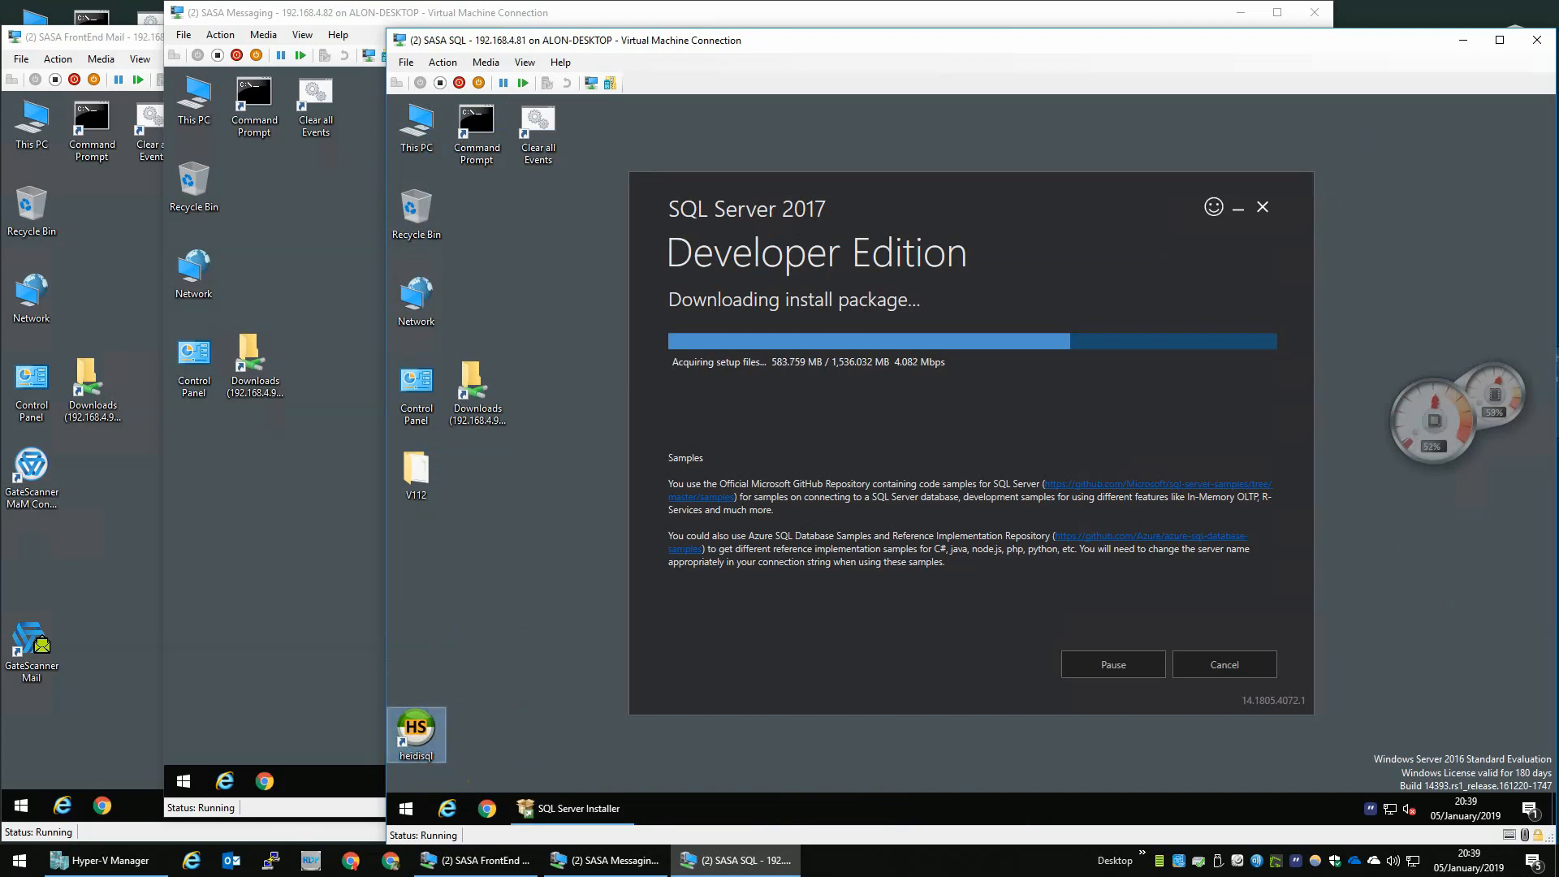
# - Launch HeidiSQL from the desktop shortcut, allowing the unverified publisher to run
pyautogui.click(451, 694)
pyautogui.doubleClick(415, 728)
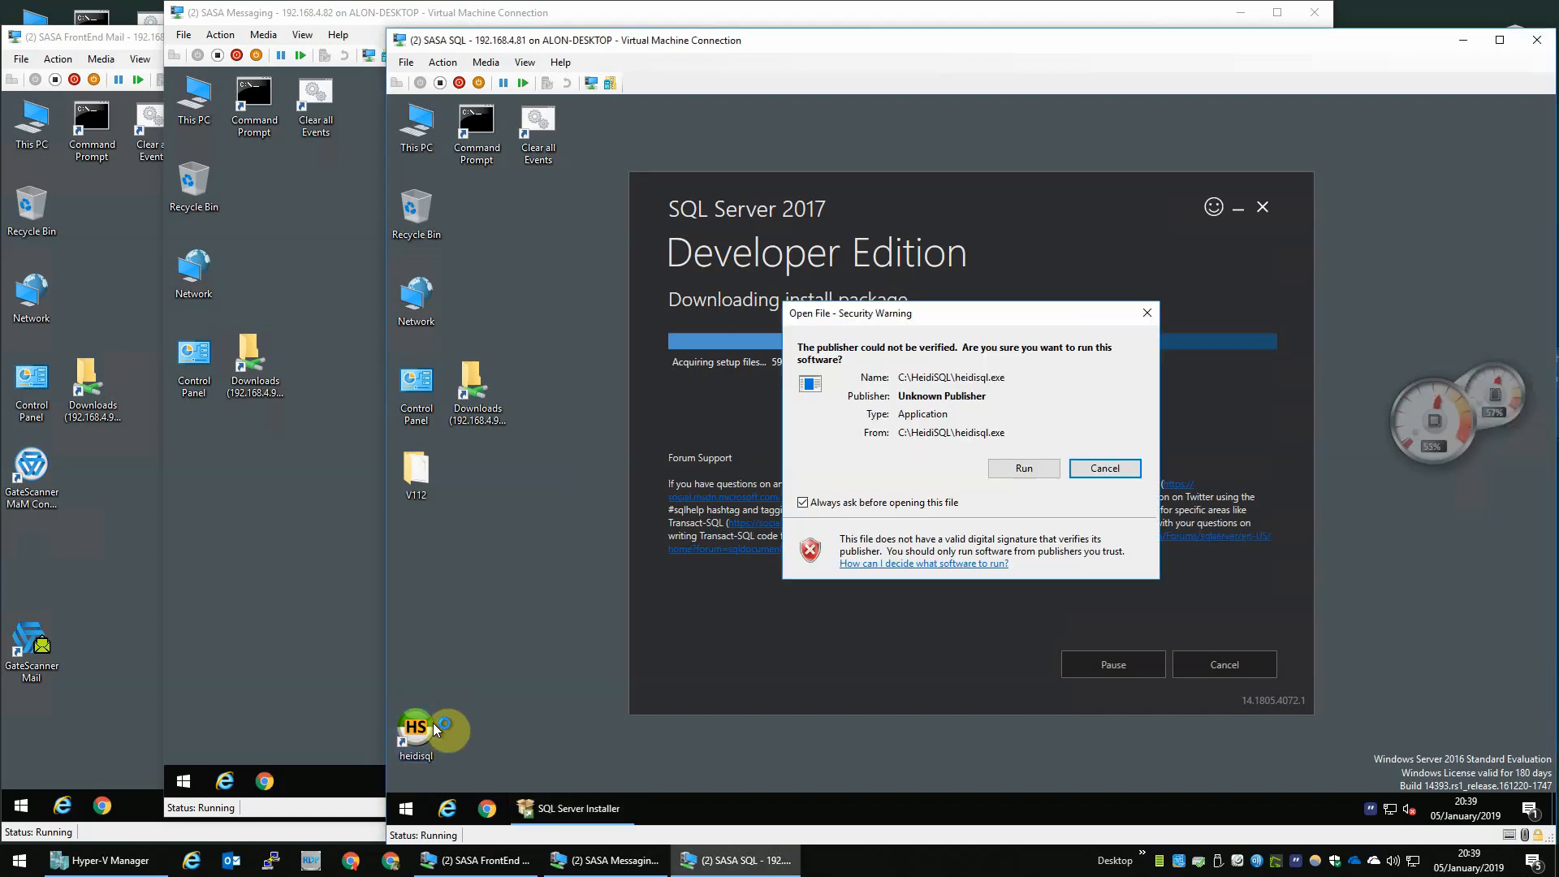
pyautogui.click(1024, 468)
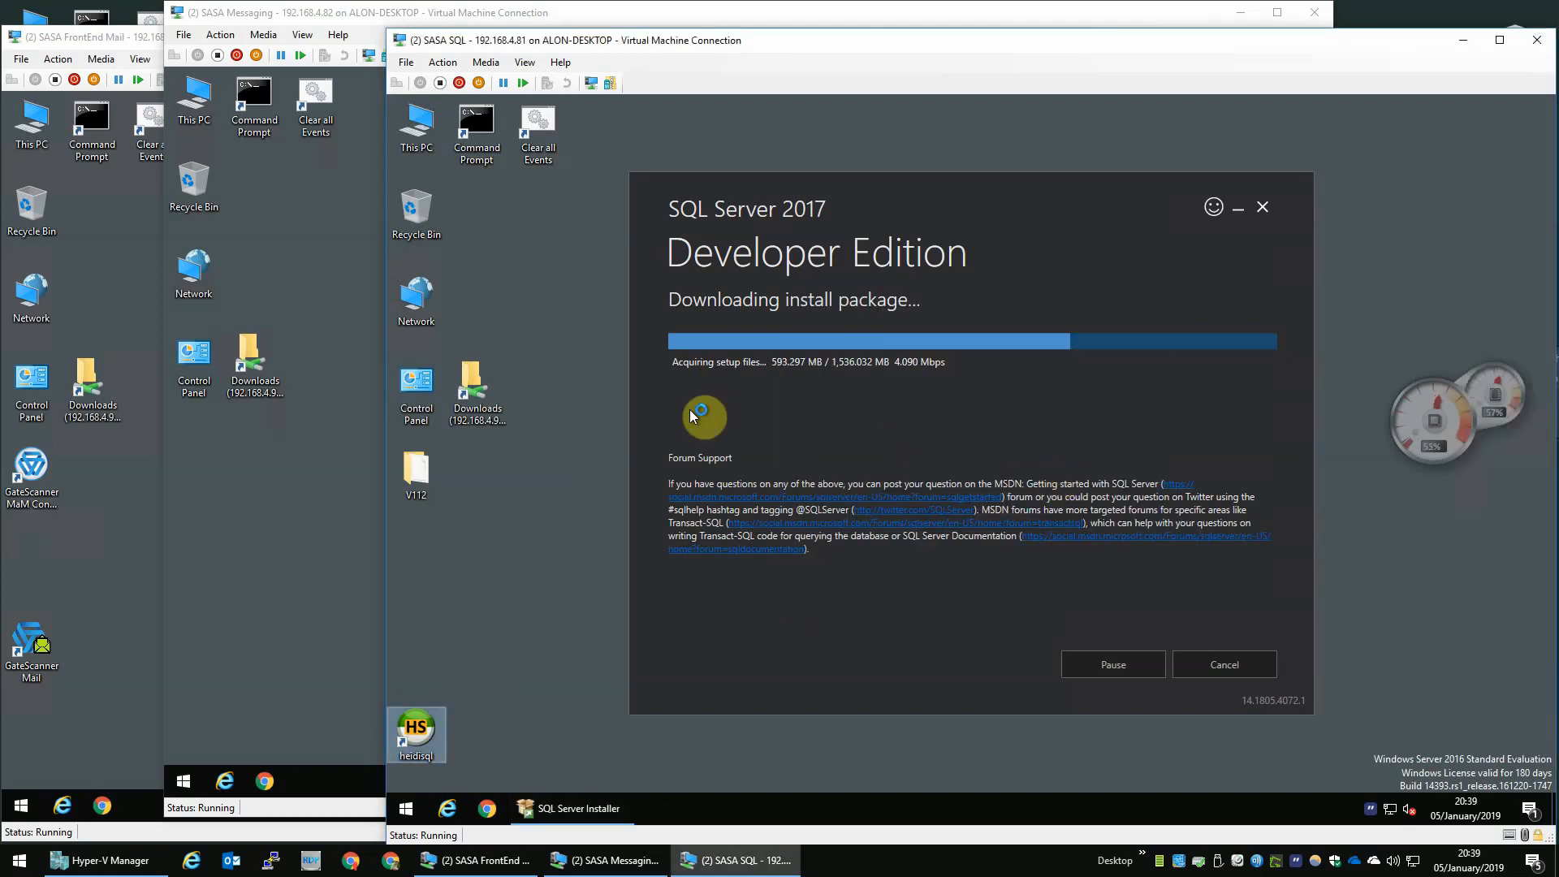
# - Rename the unnamed session as LocalHost
pyautogui.click(635, 309)
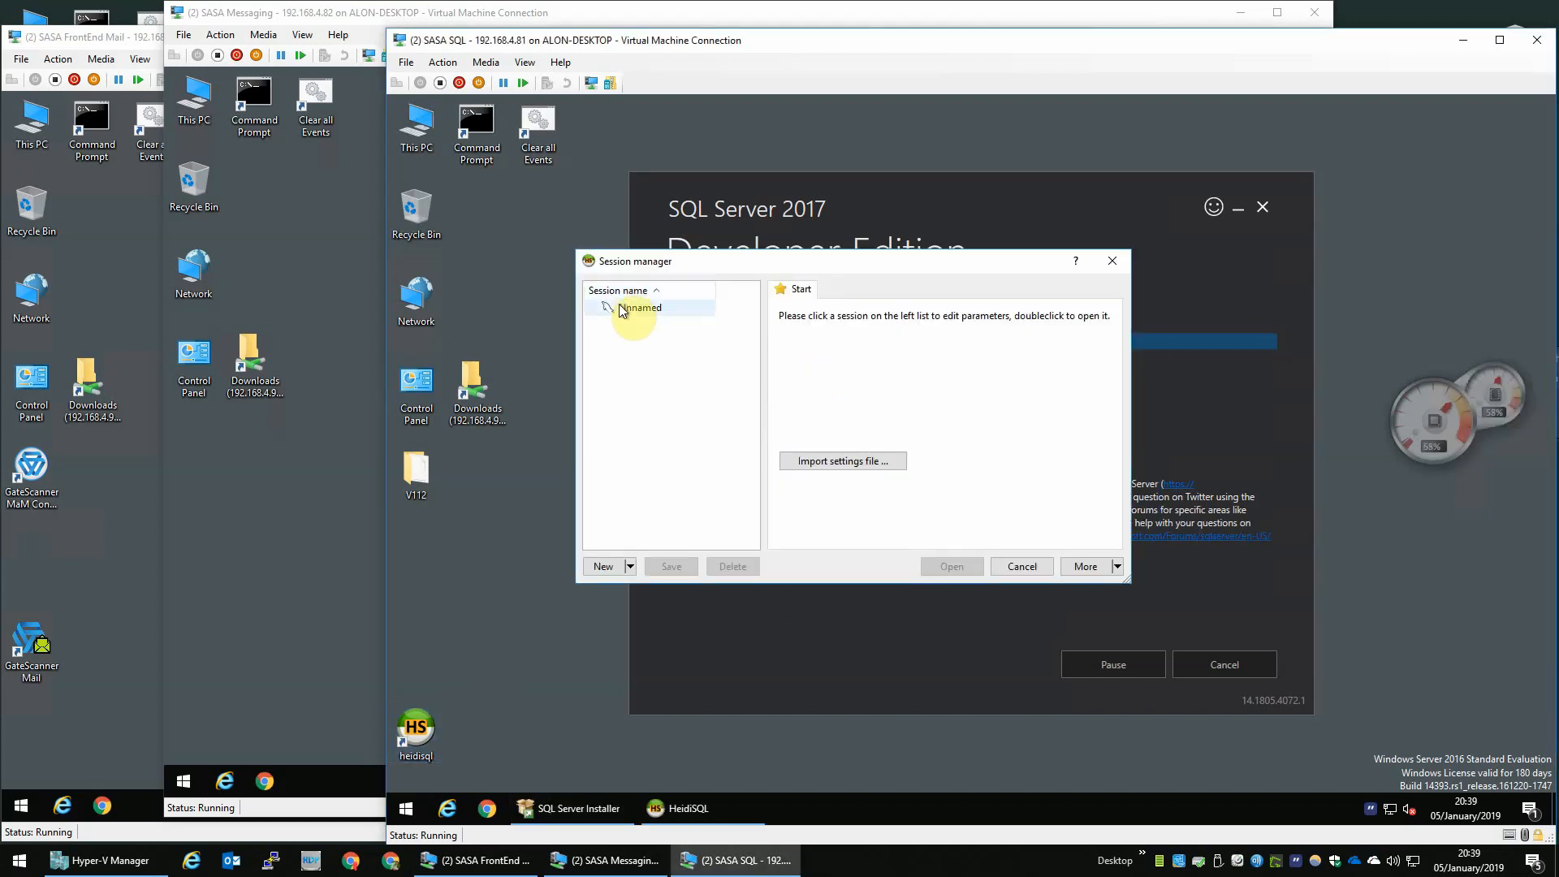
pyautogui.click(638, 309)
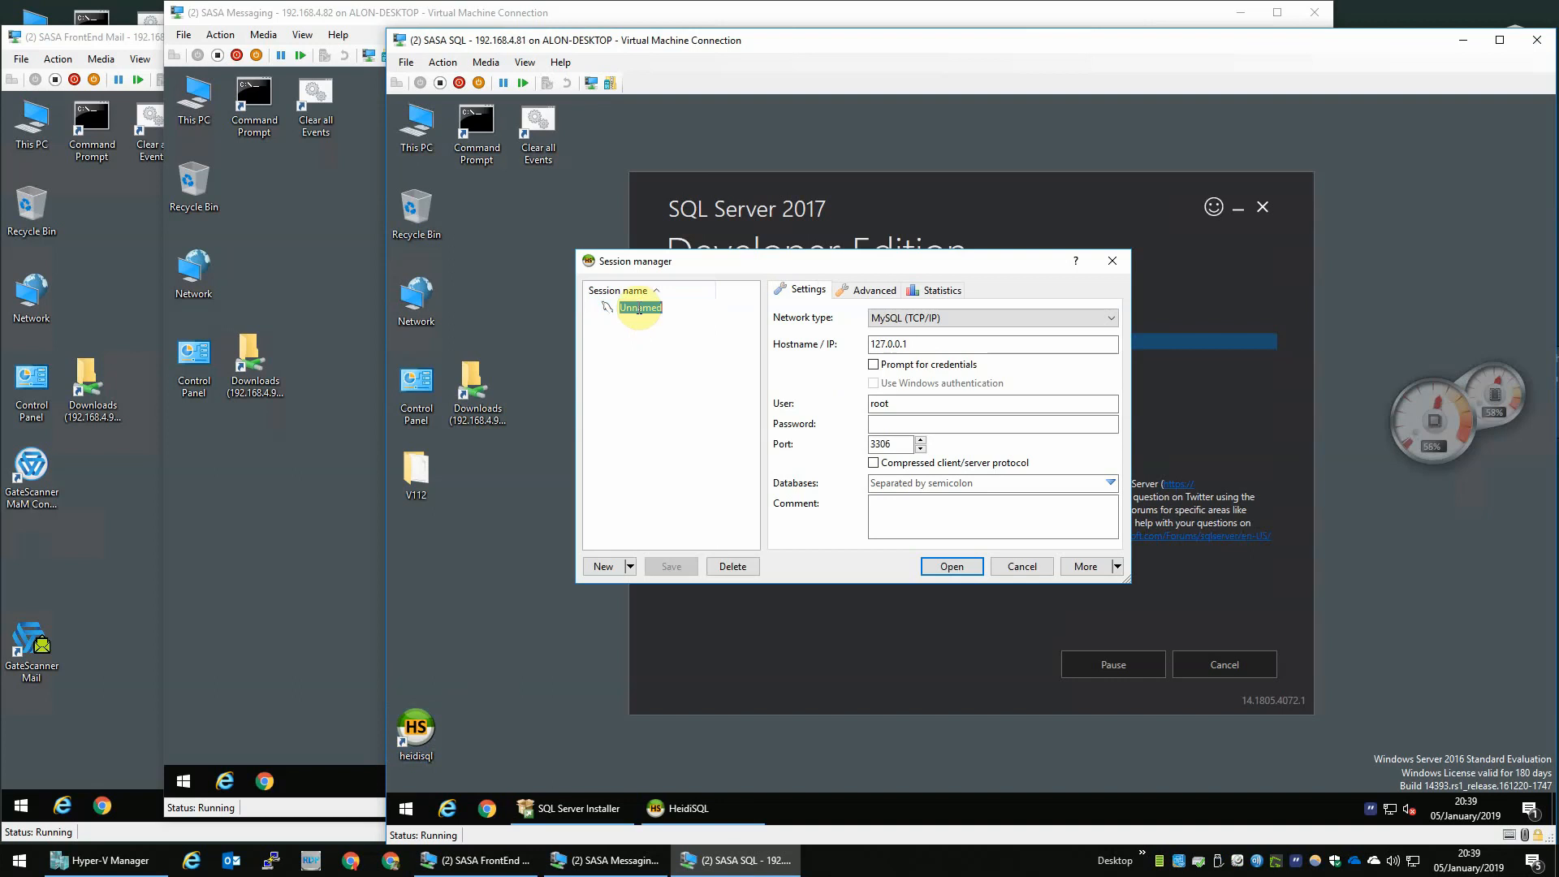
pyautogui.write('LocalHost')
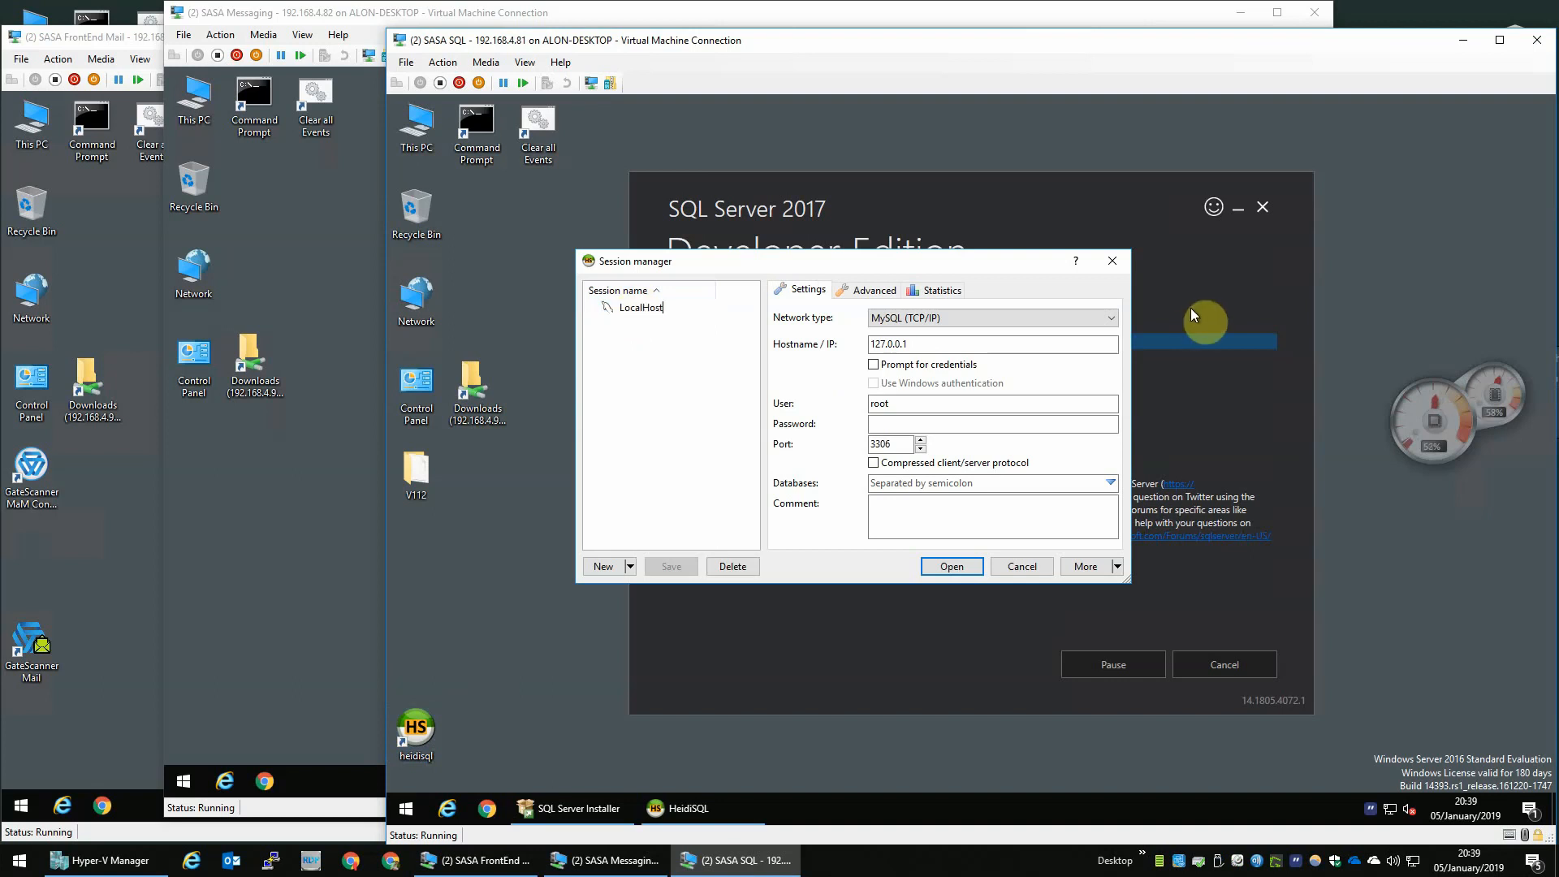
# - Set the LocalHost session's network type to Microsoft SQL Server (TCP/IP)
pyautogui.click(943, 344)
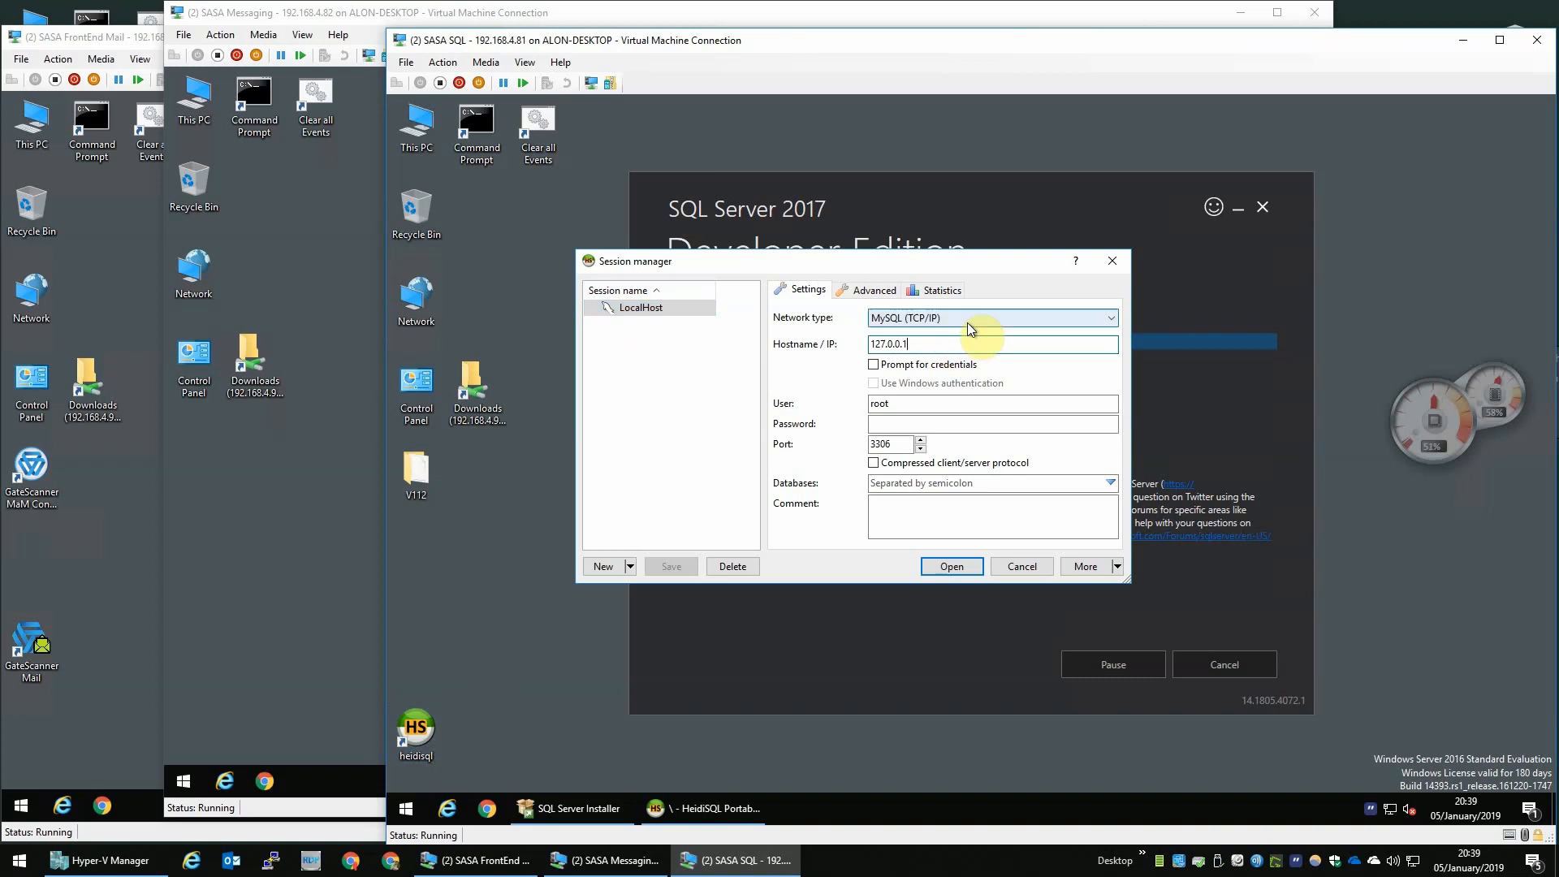
pyautogui.click(917, 317)
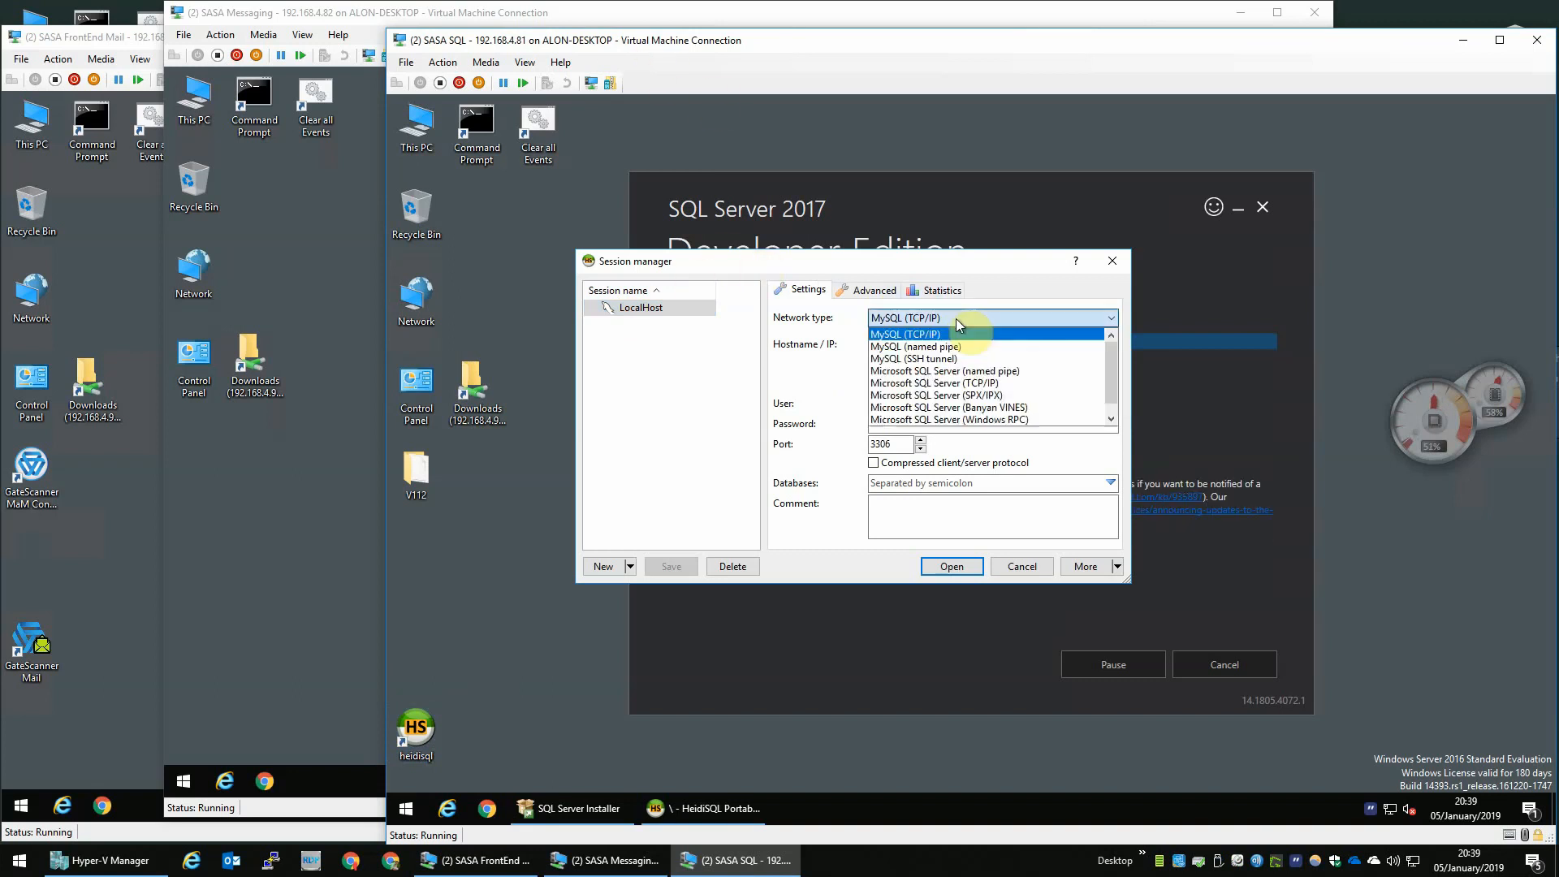
pyautogui.click(955, 388)
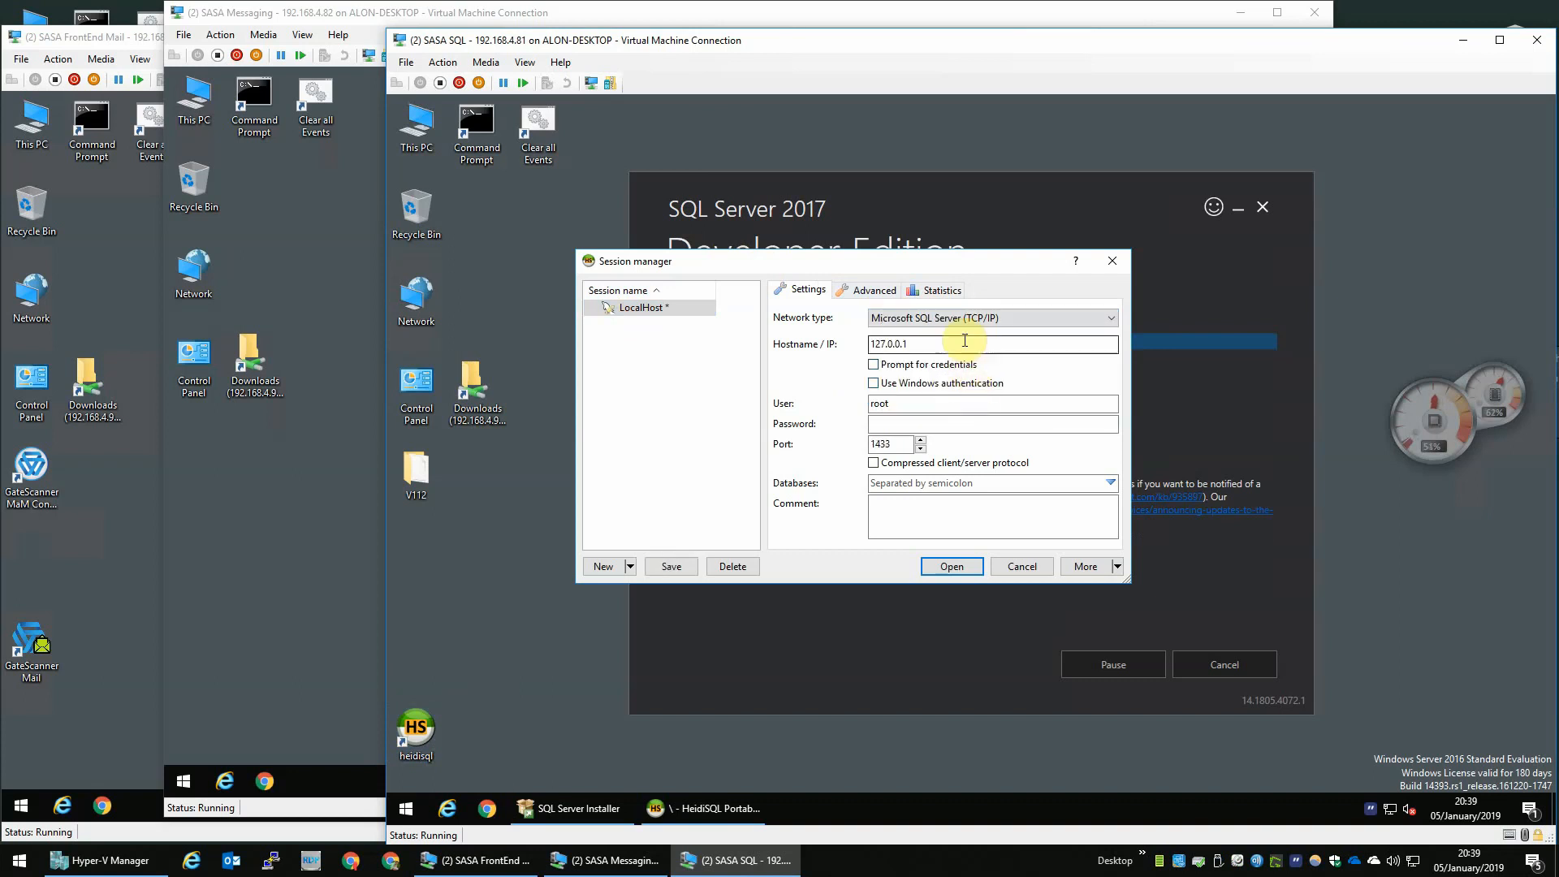
# - Enter user sasa and the account password for the session, save it, and move the dialog aside
pyautogui.click(964, 344)
pyautogui.doubleClick(923, 403)
pyautogui.write('sasa')
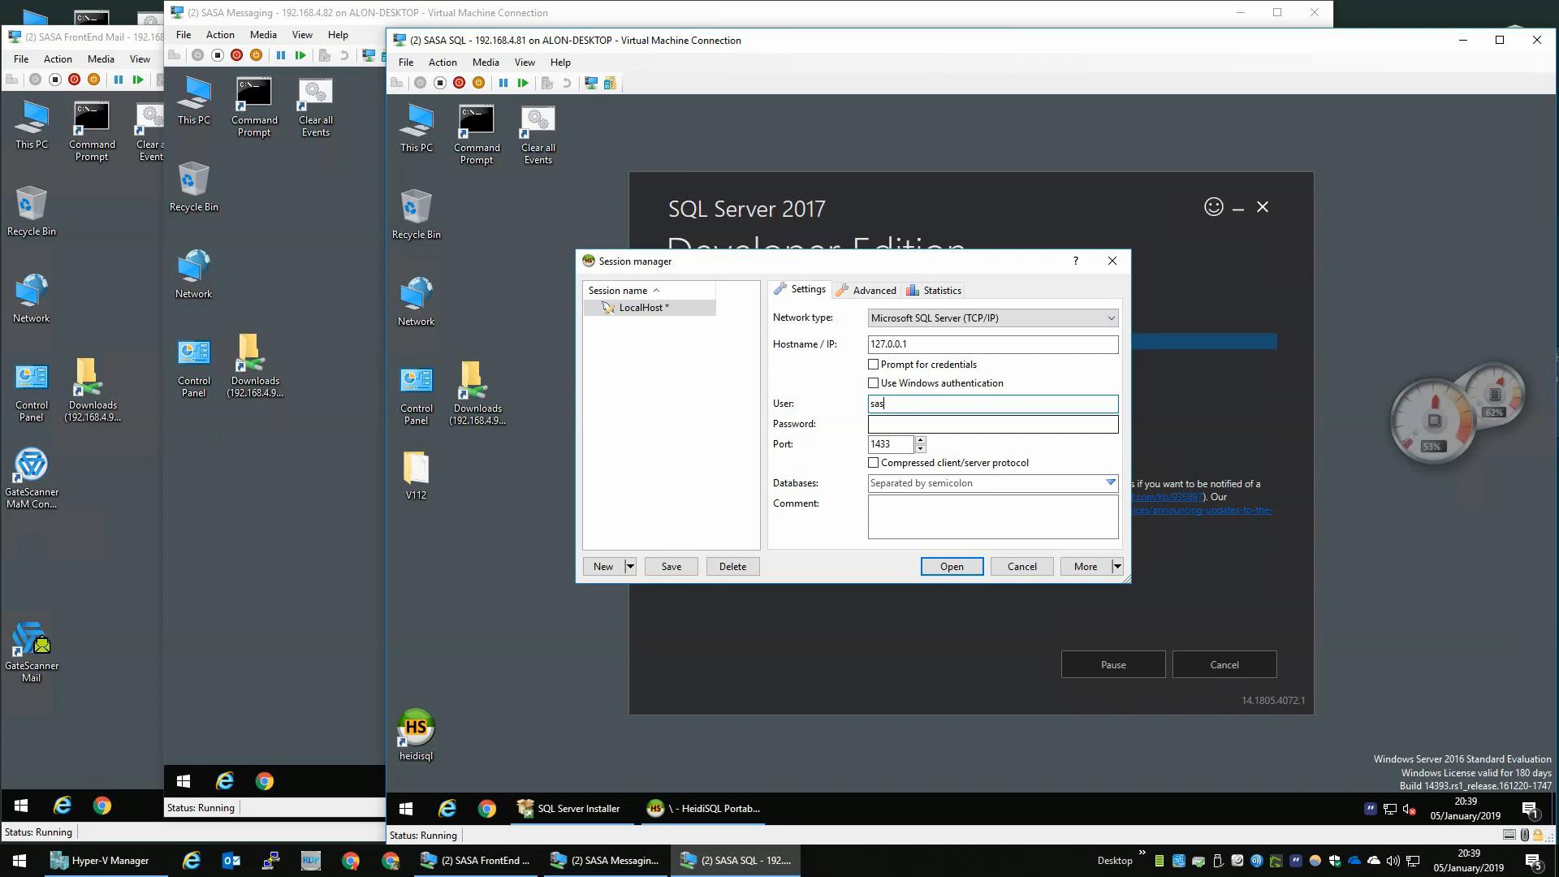
pyautogui.click(908, 423)
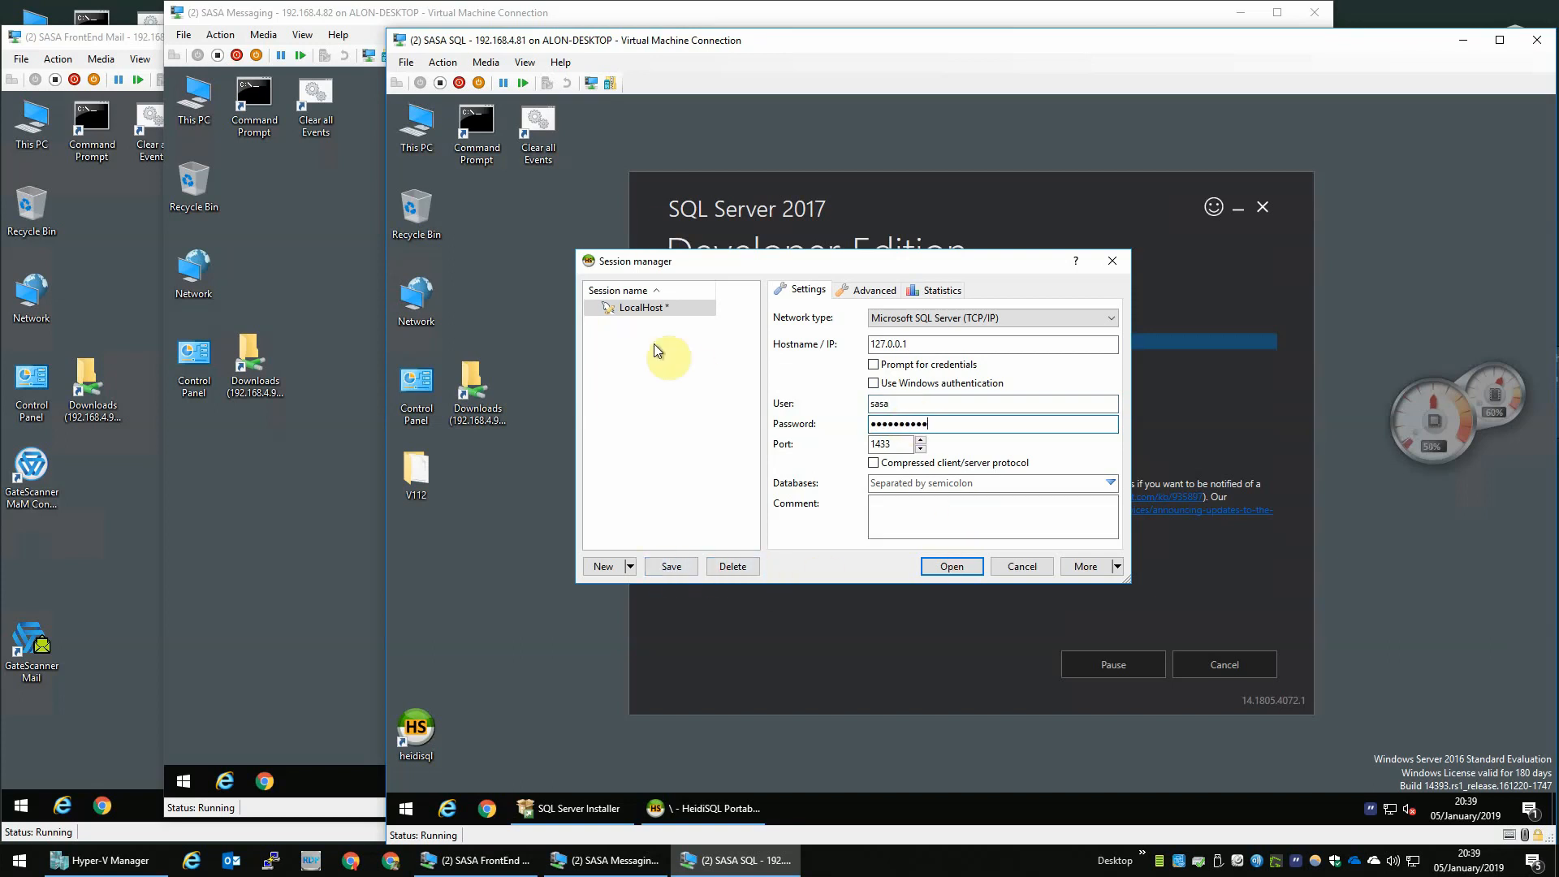
pyautogui.click(671, 566)
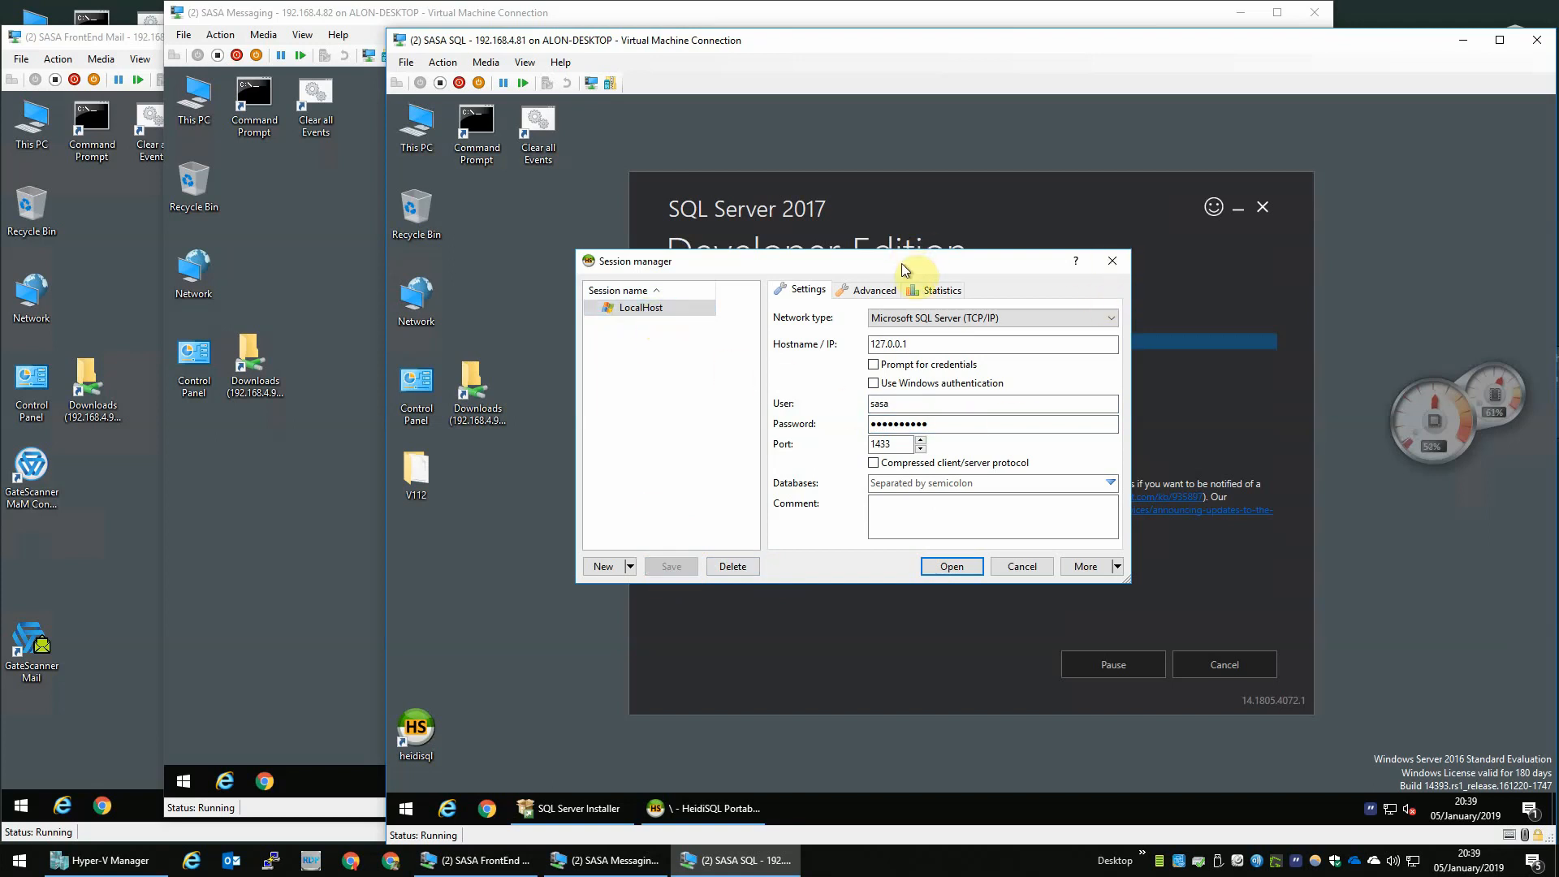
pyautogui.moveTo(901, 255); pyautogui.dragTo(792, 138)
pyautogui.moveTo(1015, 468); pyautogui.dragTo(1401, 709)
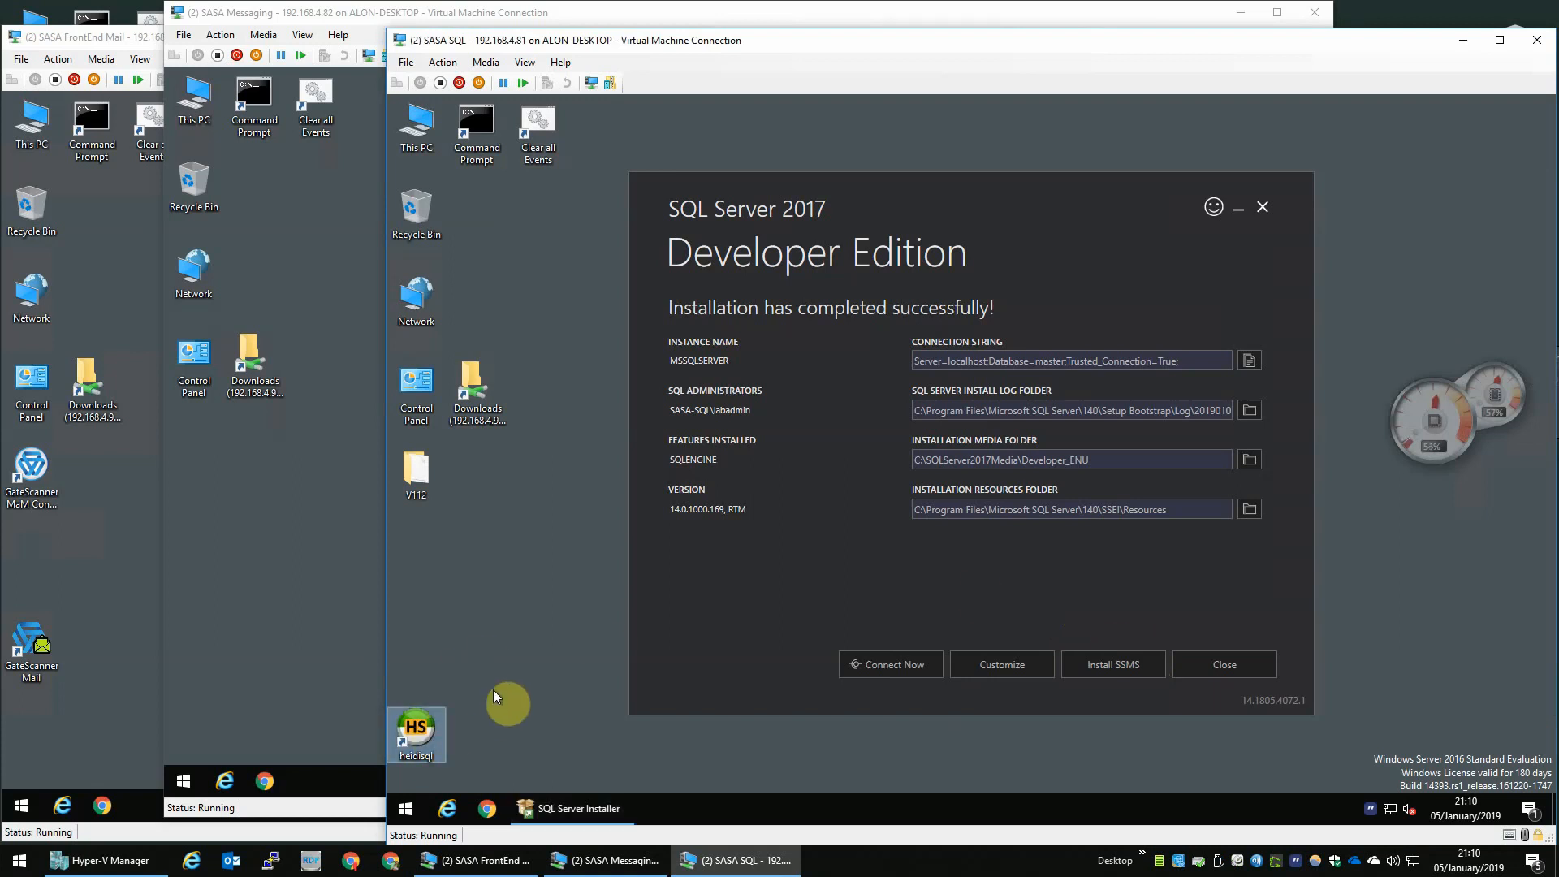
# - Open a SQLCMD connection to the newly installed instance, close it, and exit the SQL Server installer
pyautogui.click(910, 664)
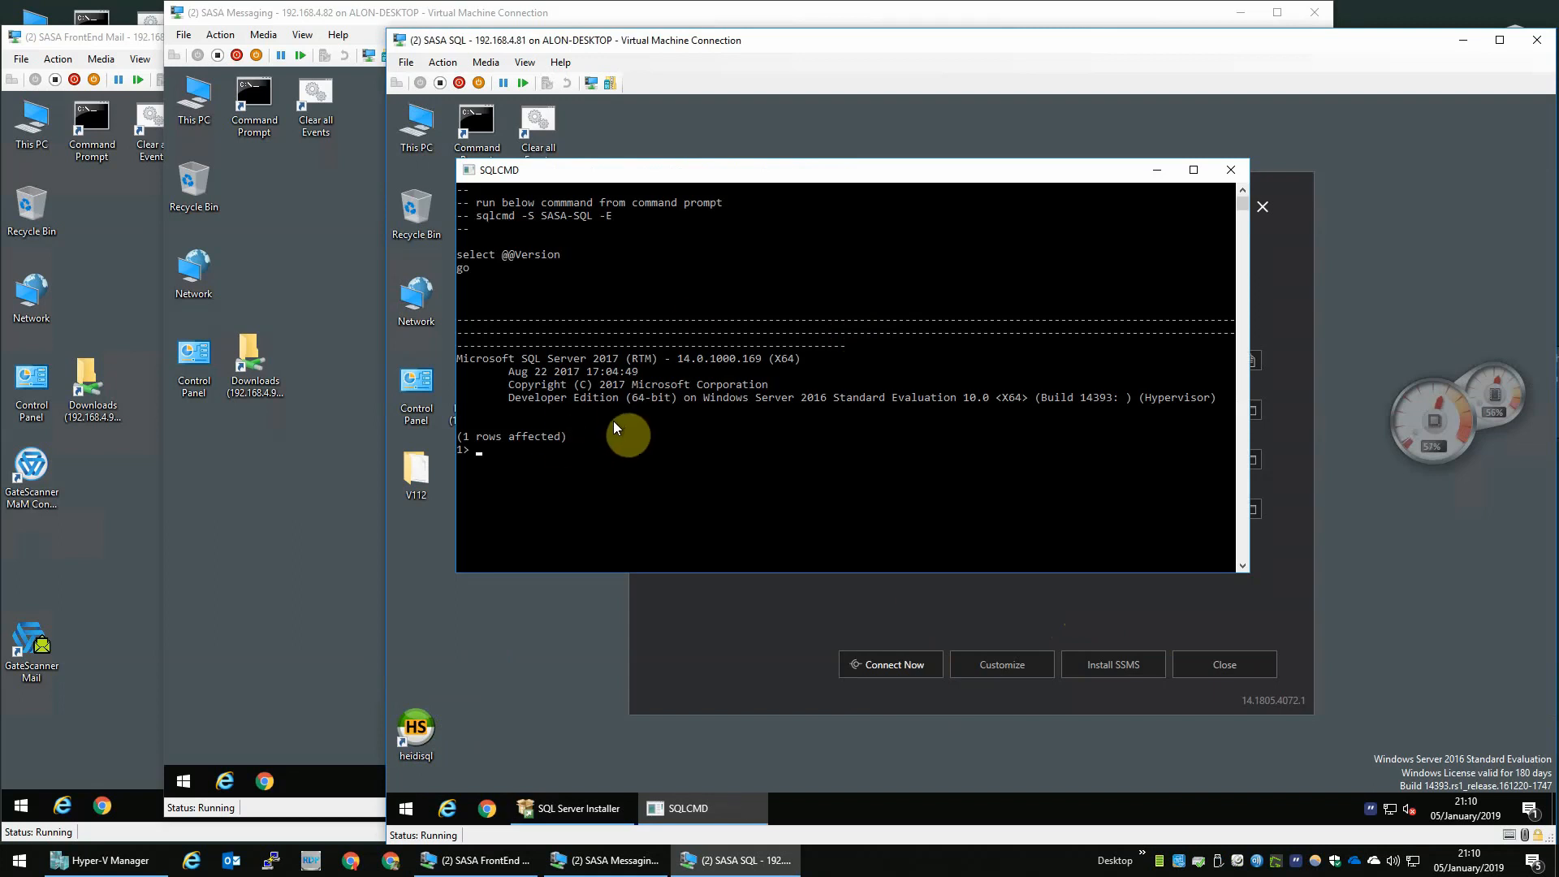
pyautogui.click(1231, 169)
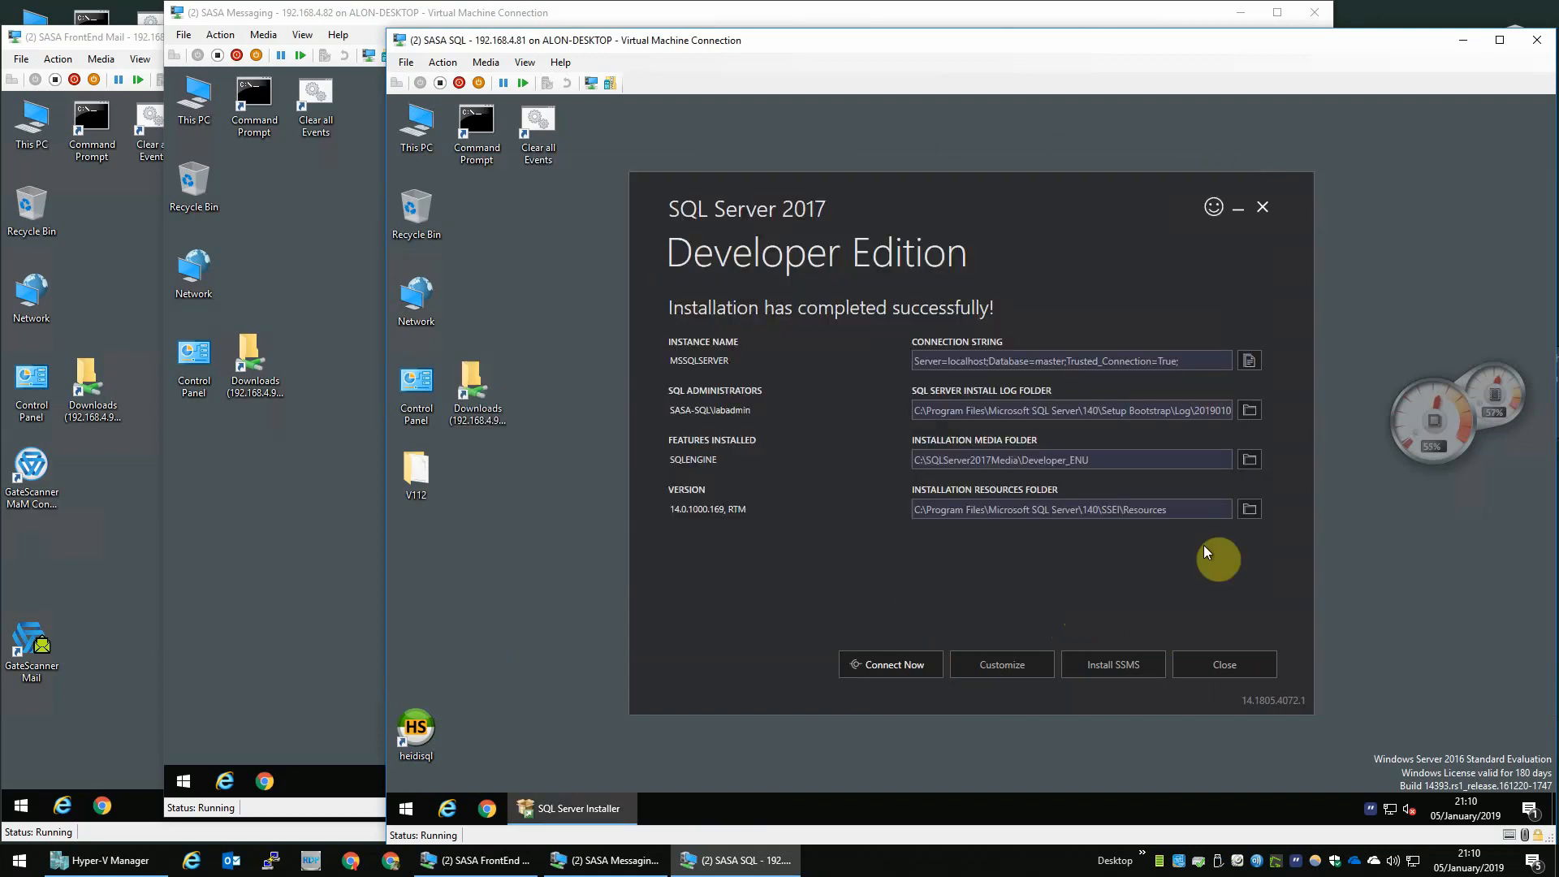
pyautogui.click(1205, 666)
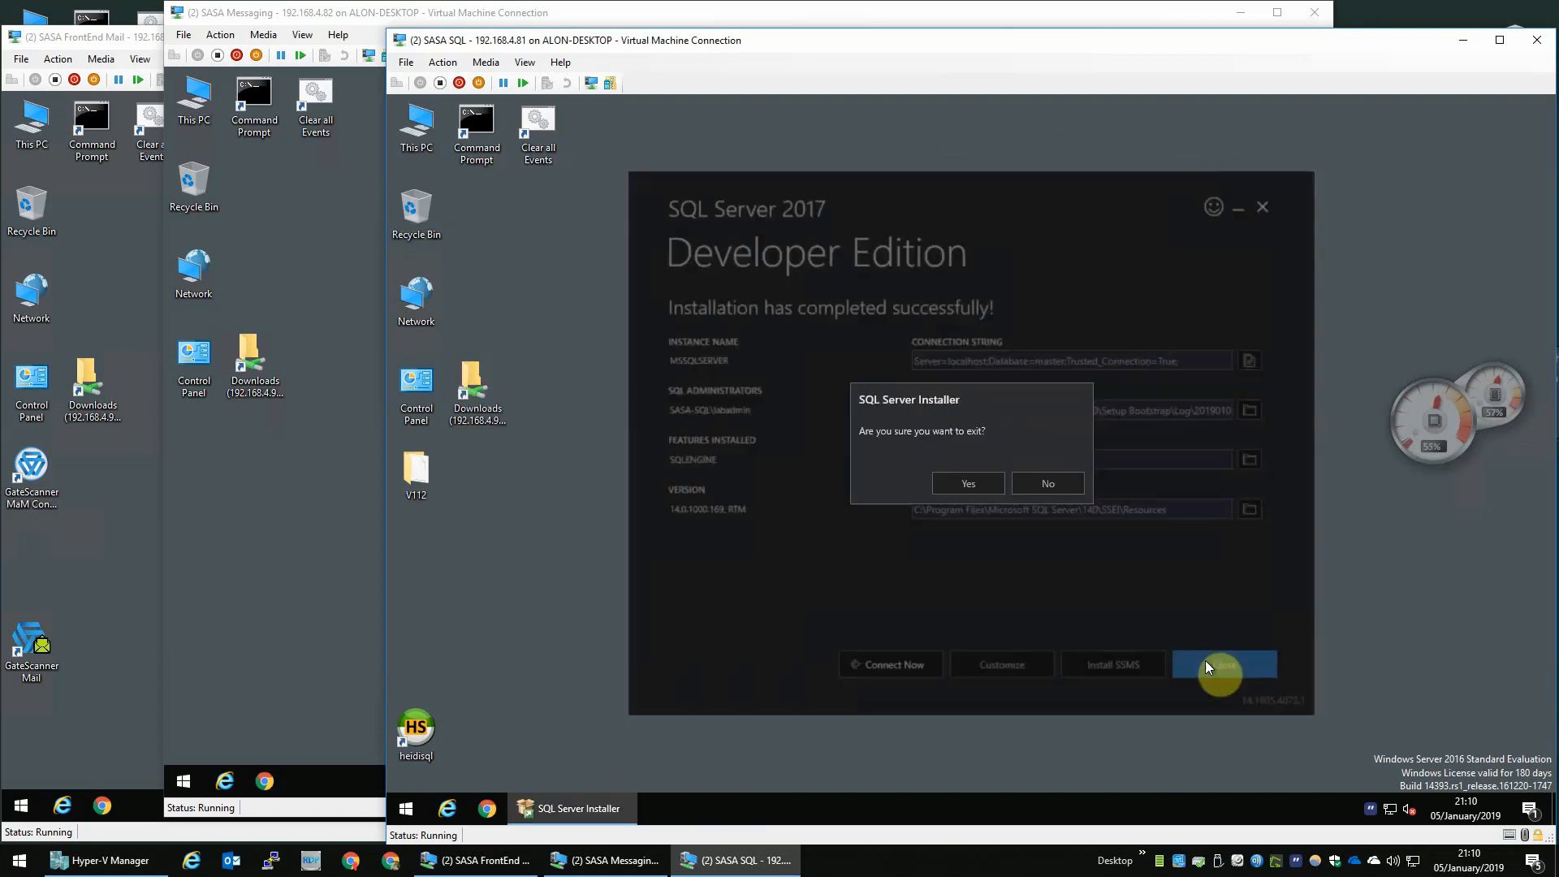
pyautogui.click(974, 483)
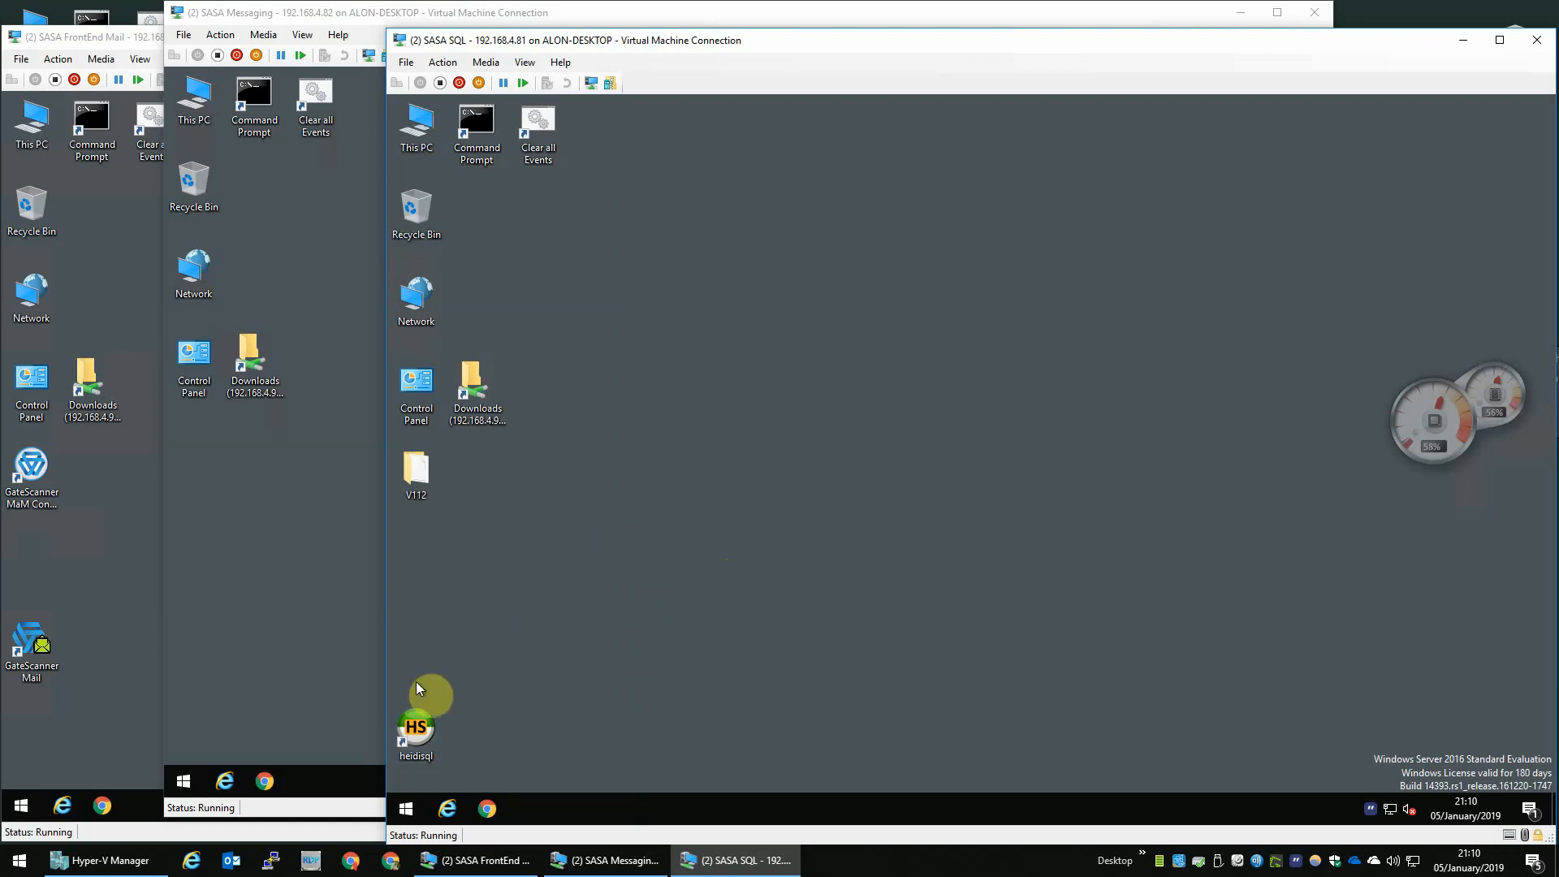
# - Launch HeidiSQL and open the LocalHost session to review its network type setting
pyautogui.doubleClick(416, 725)
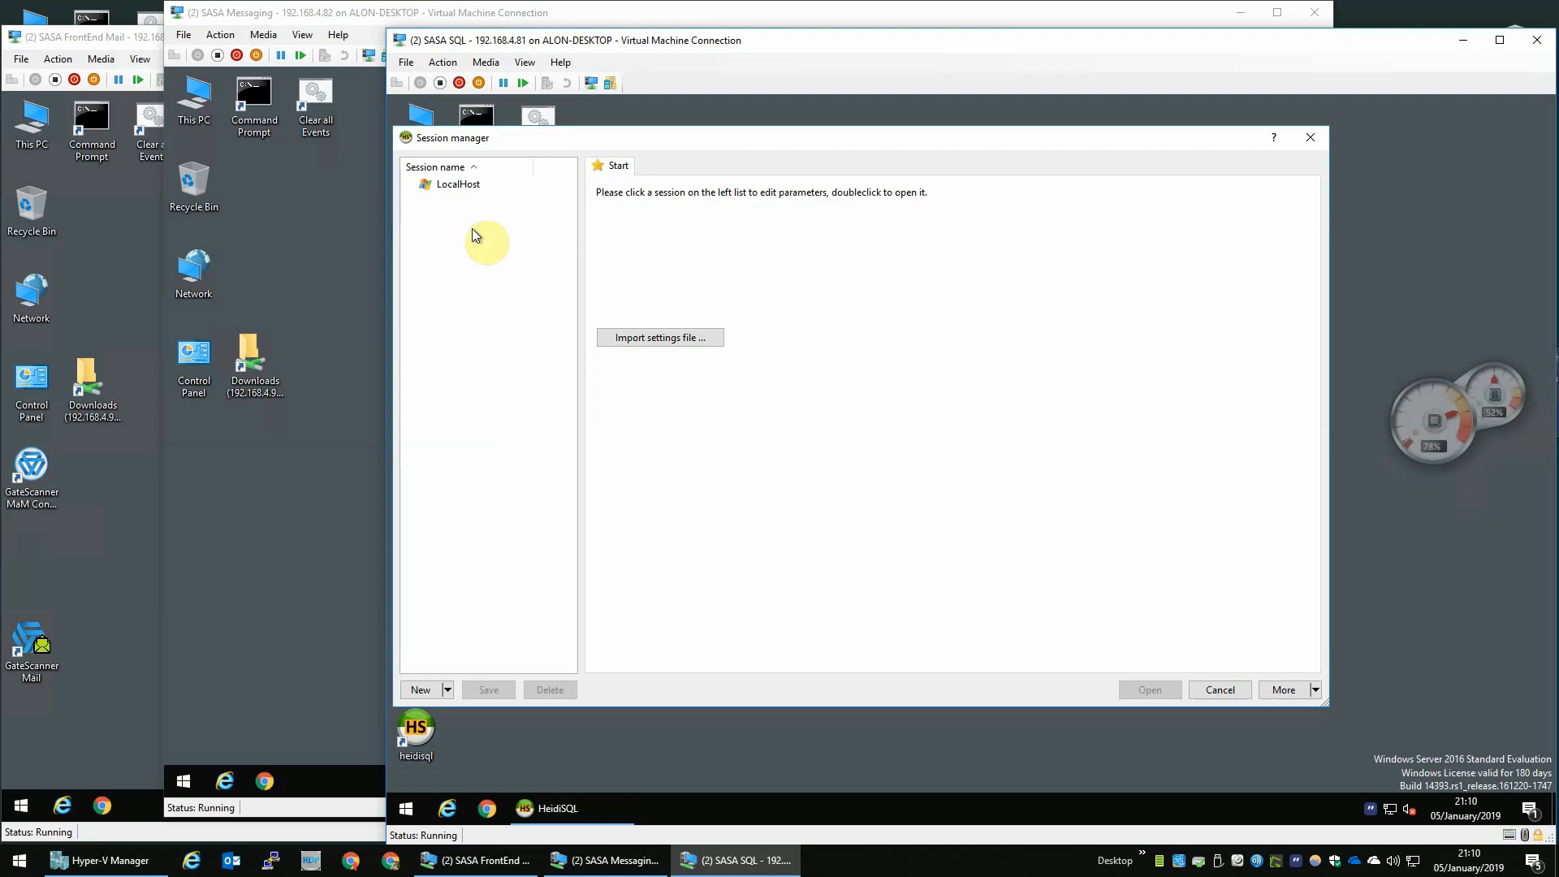
pyautogui.click(455, 184)
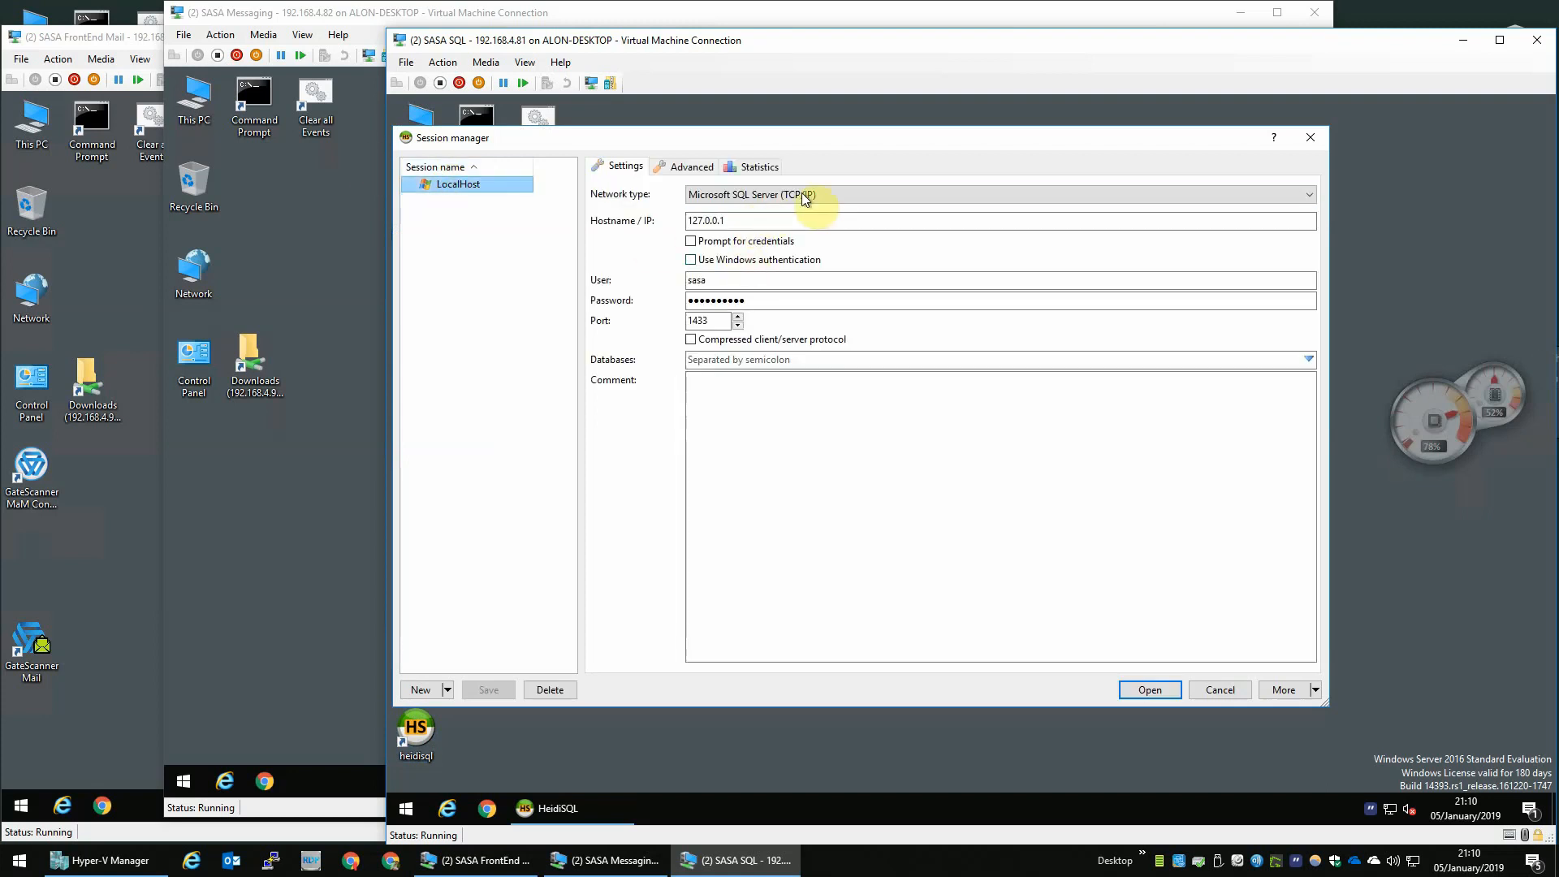
pyautogui.click(804, 196)
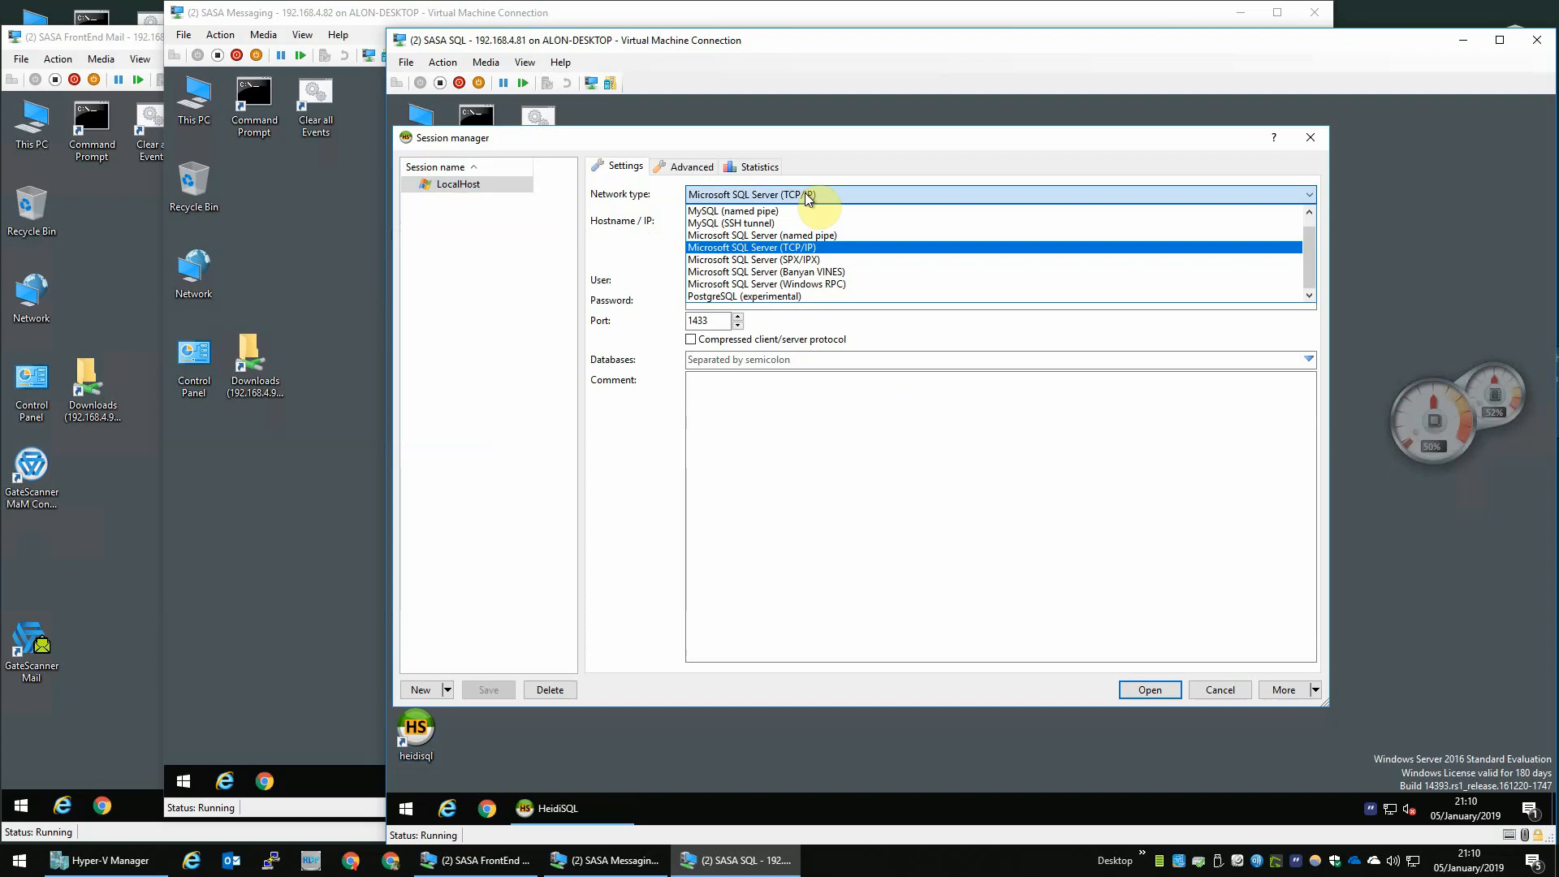
pyautogui.click(808, 197)
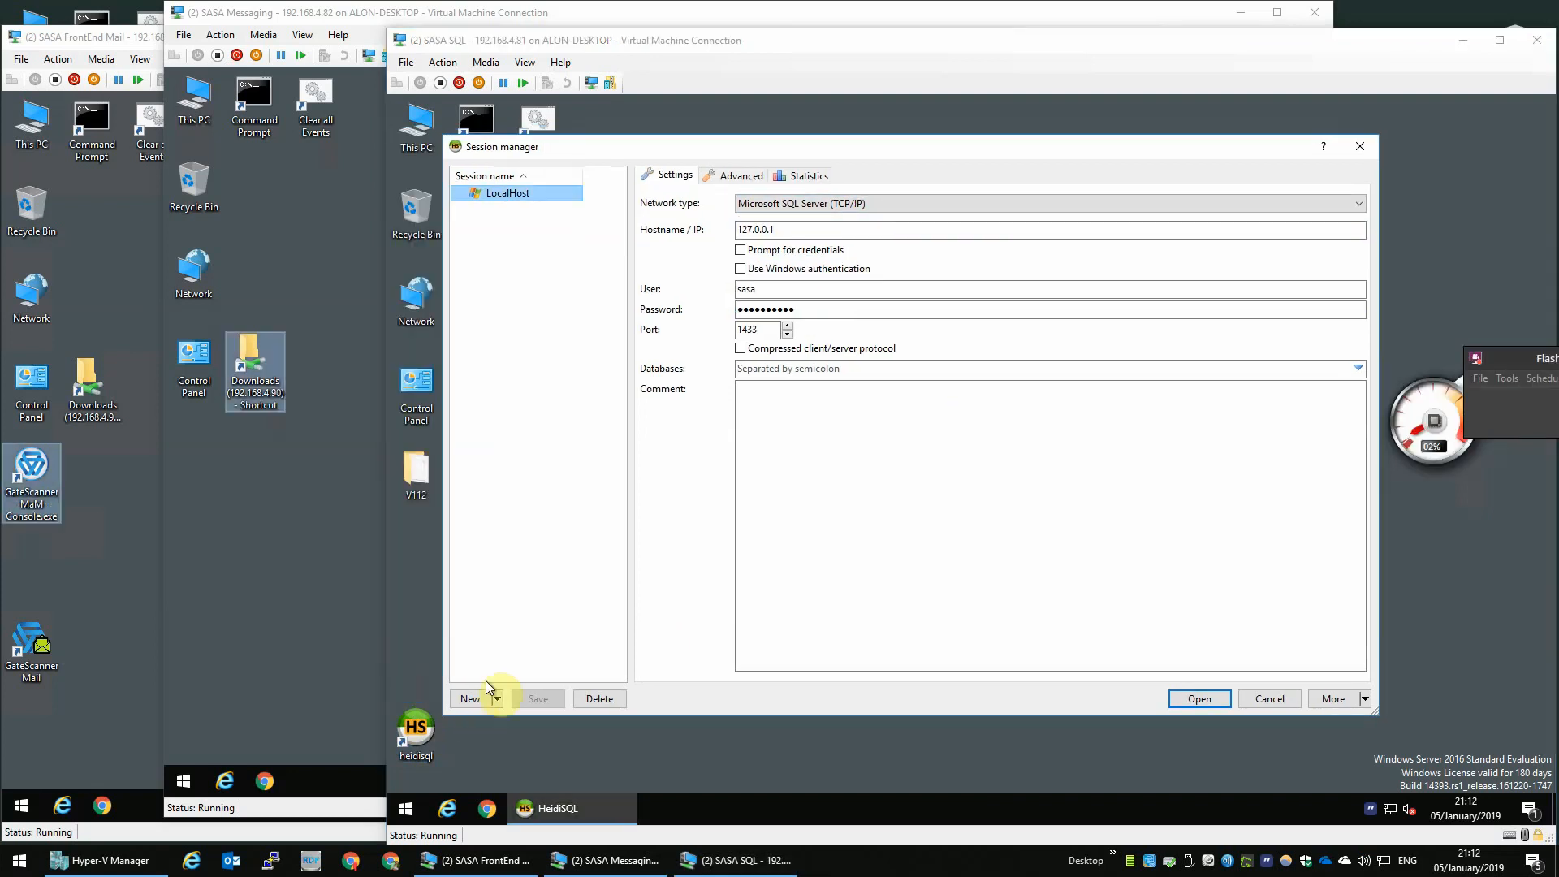
# - Open SQL Server 2017 Configuration Manager and display the SQL Server Services list
pyautogui.click(405, 812)
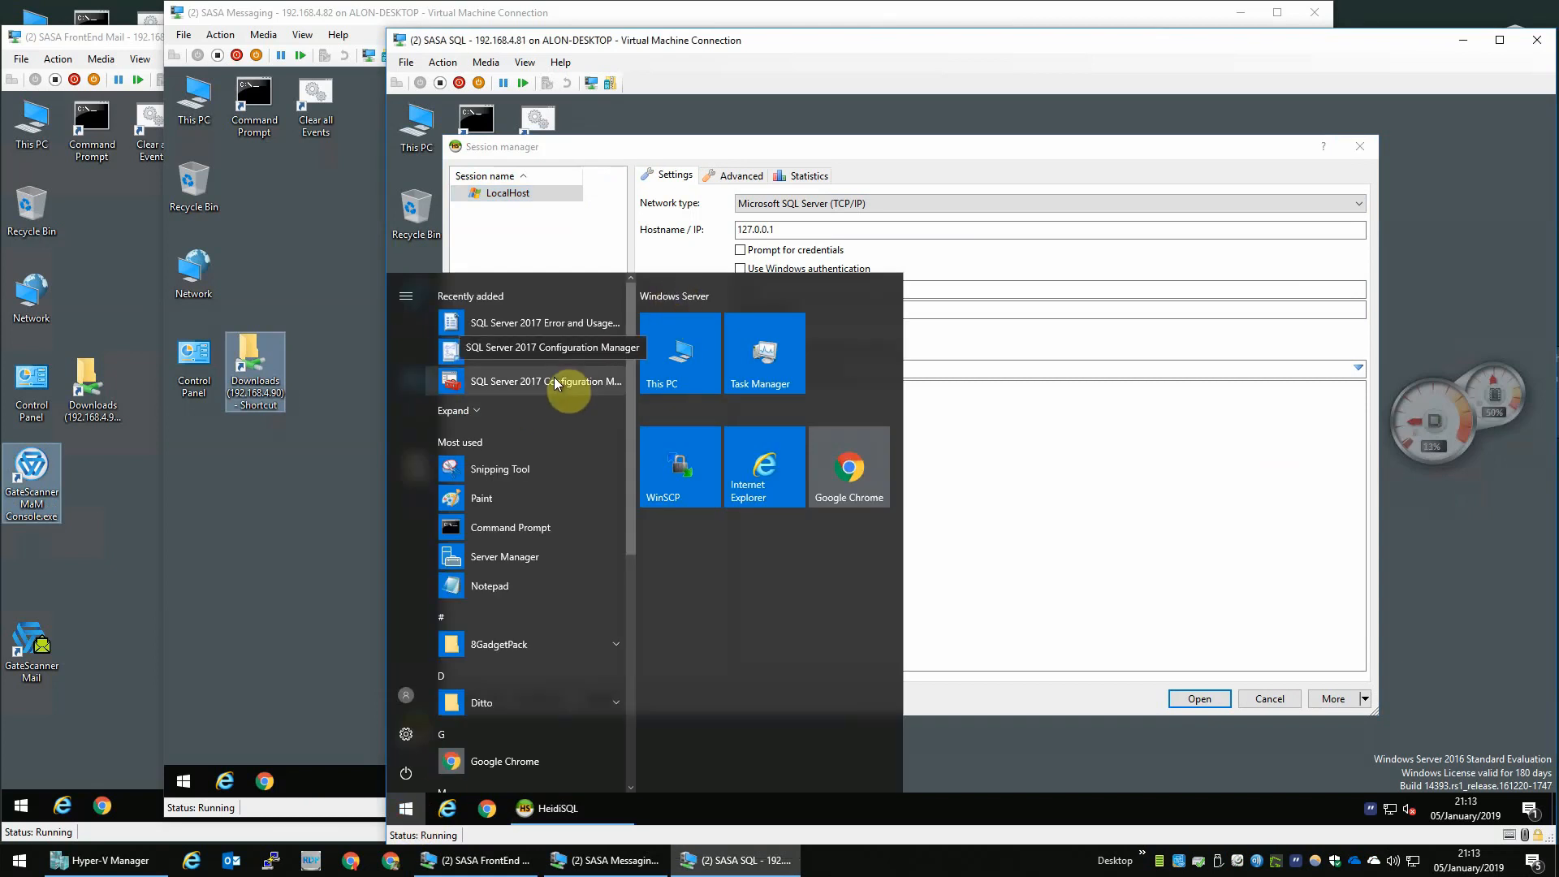
pyautogui.click(554, 381)
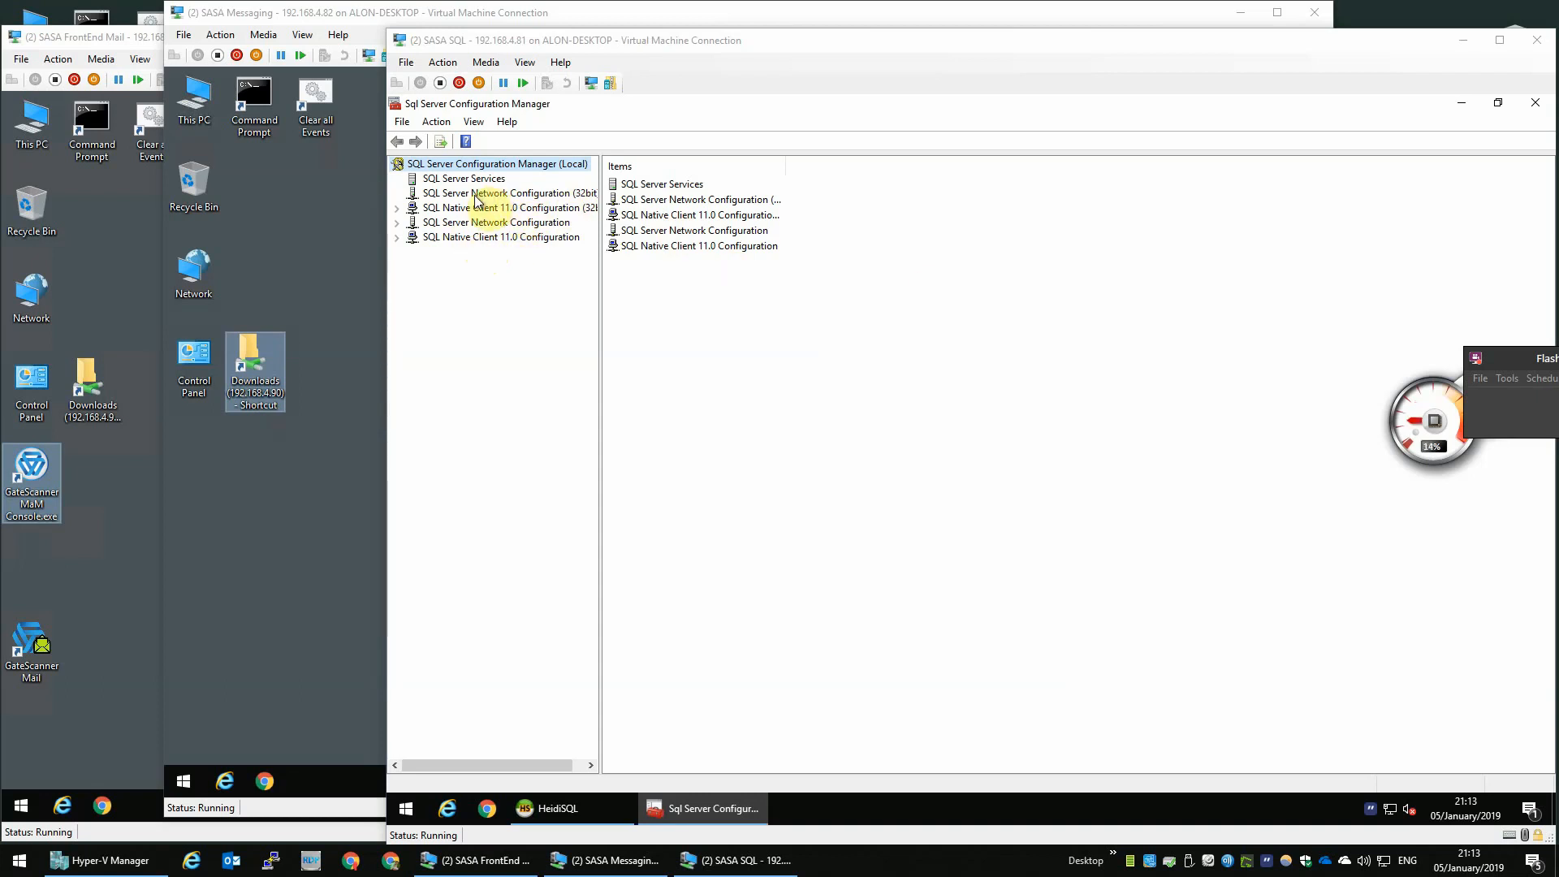
pyautogui.click(477, 198)
pyautogui.click(480, 182)
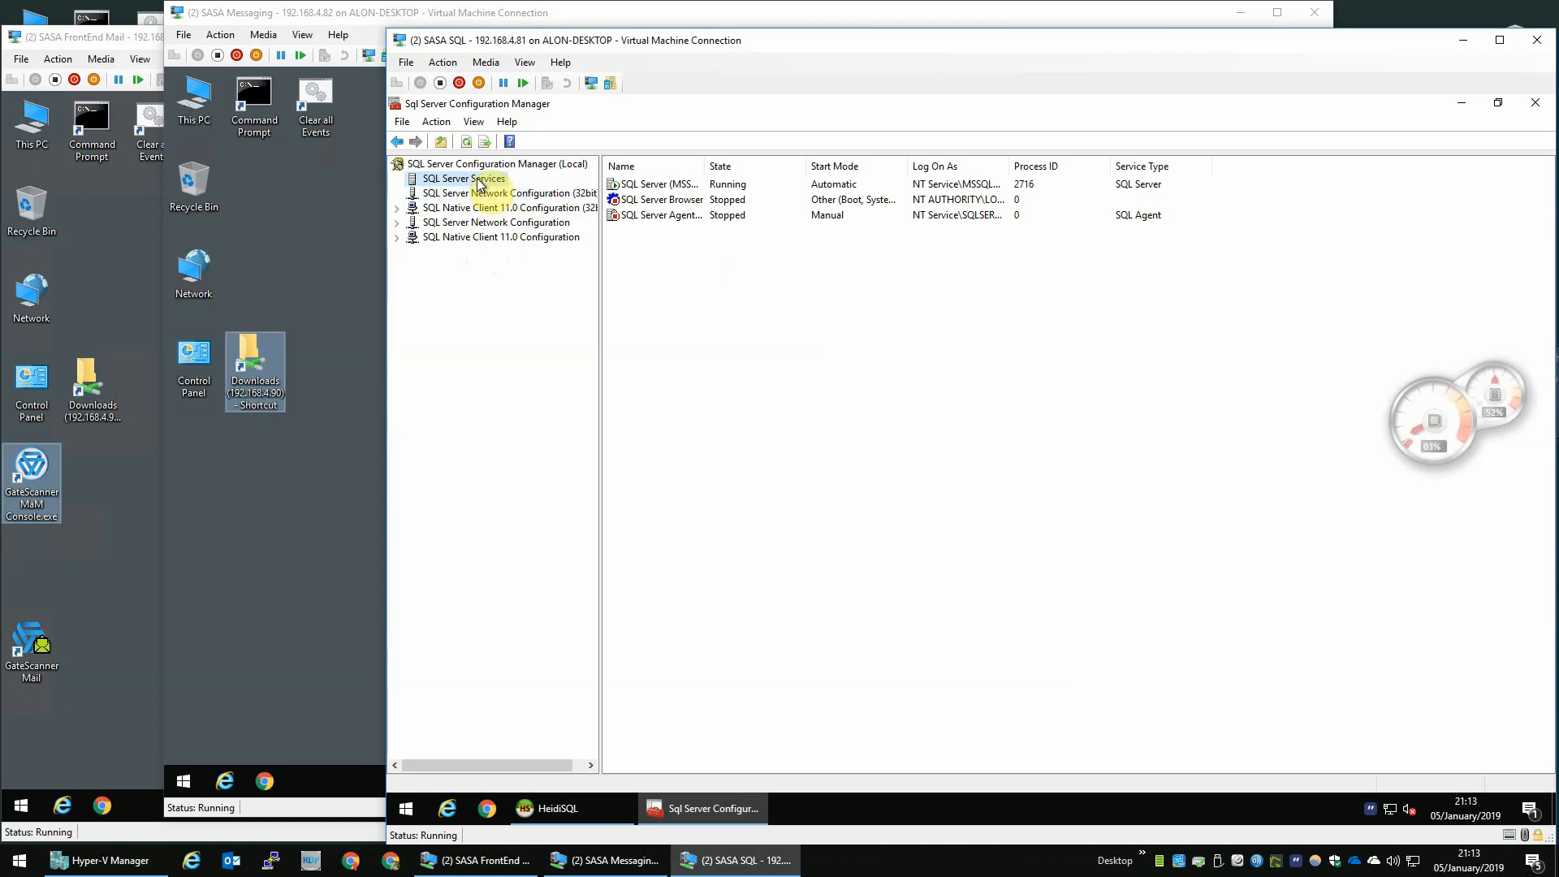
# - Set the SQL Server Agent service's start mode to Automatic and start the service
pyautogui.doubleClick(691, 216)
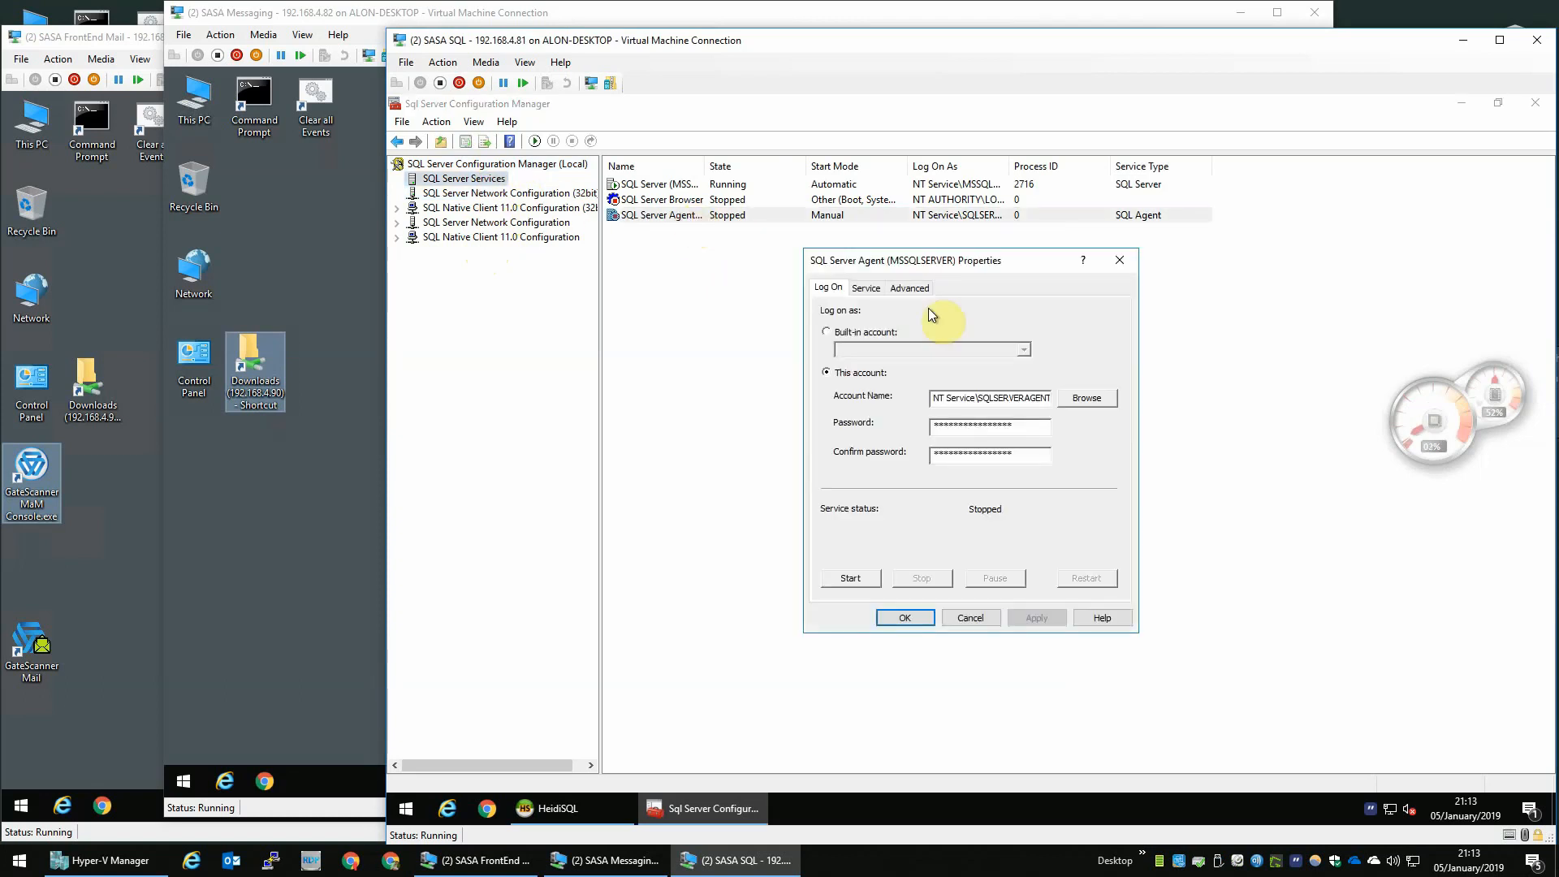
pyautogui.click(865, 287)
pyautogui.click(1015, 420)
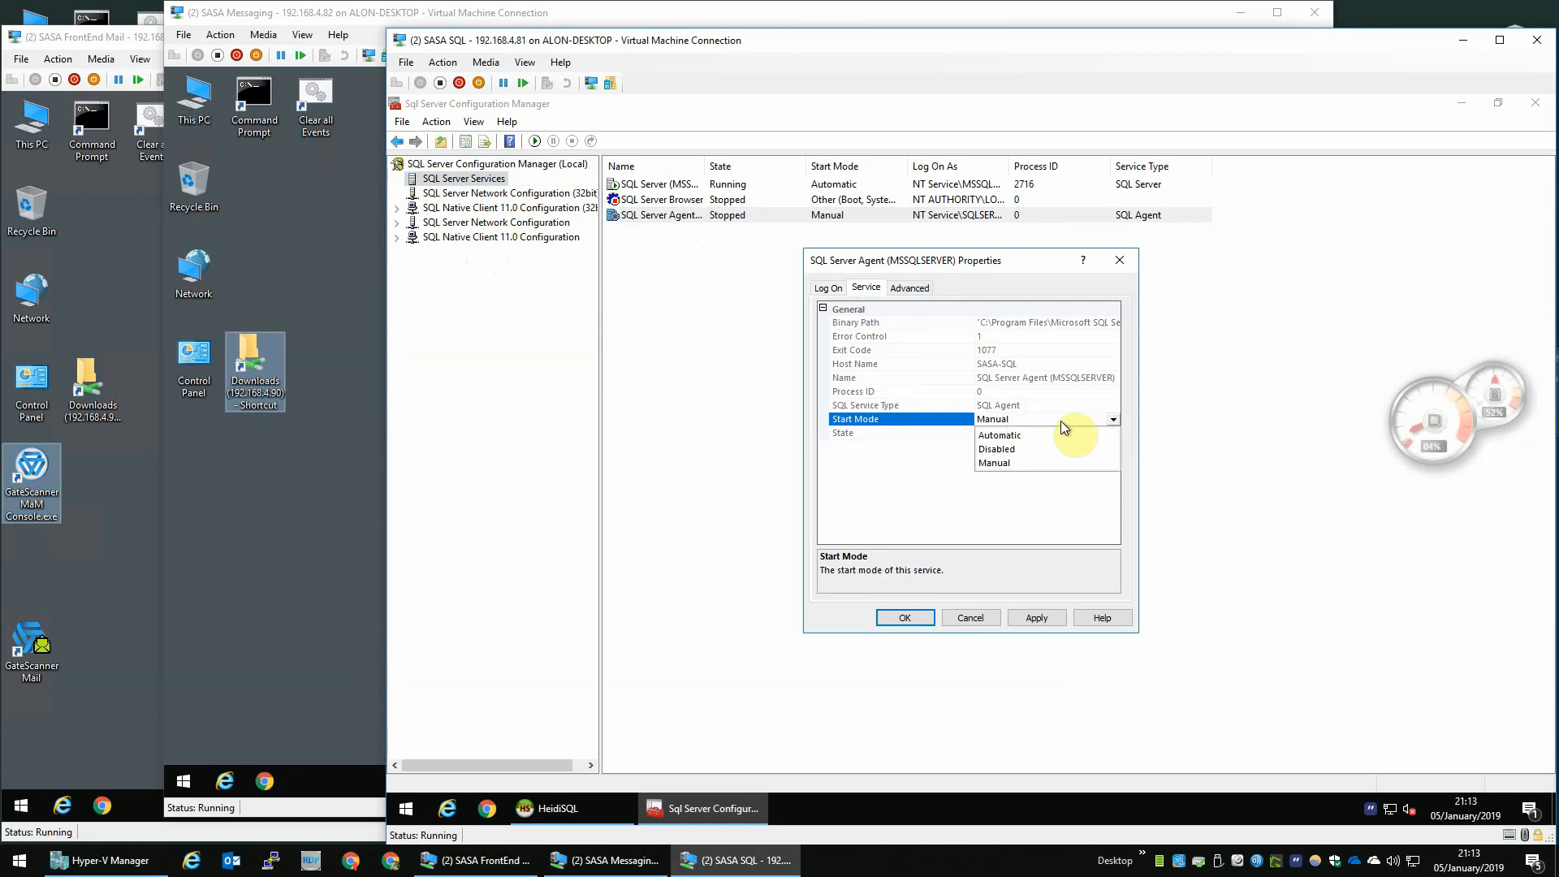
pyautogui.click(1004, 435)
pyautogui.click(1003, 434)
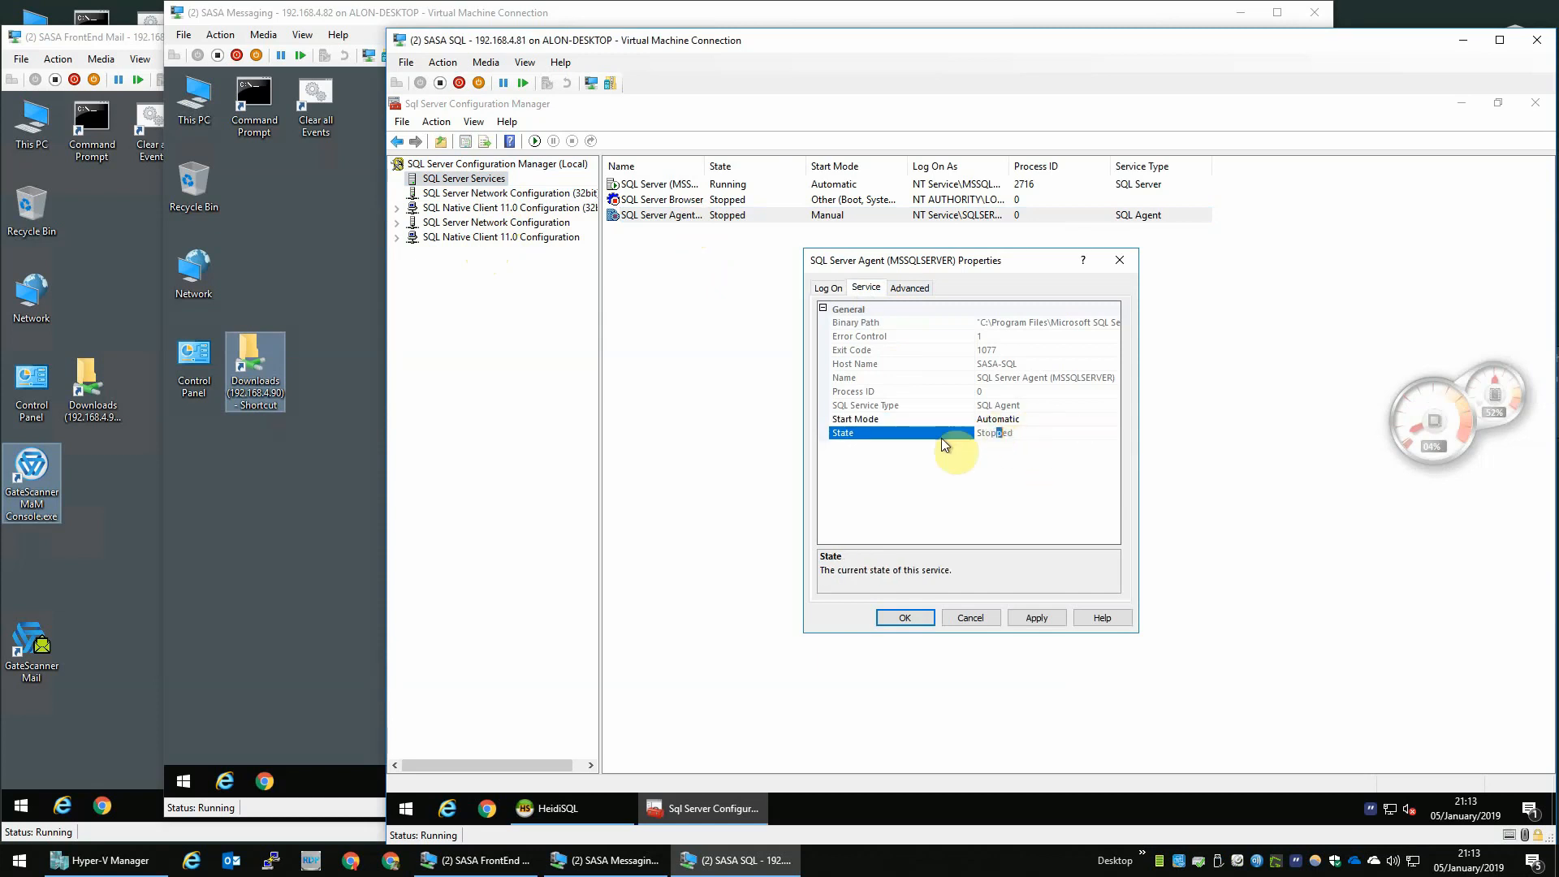
pyautogui.click(1026, 615)
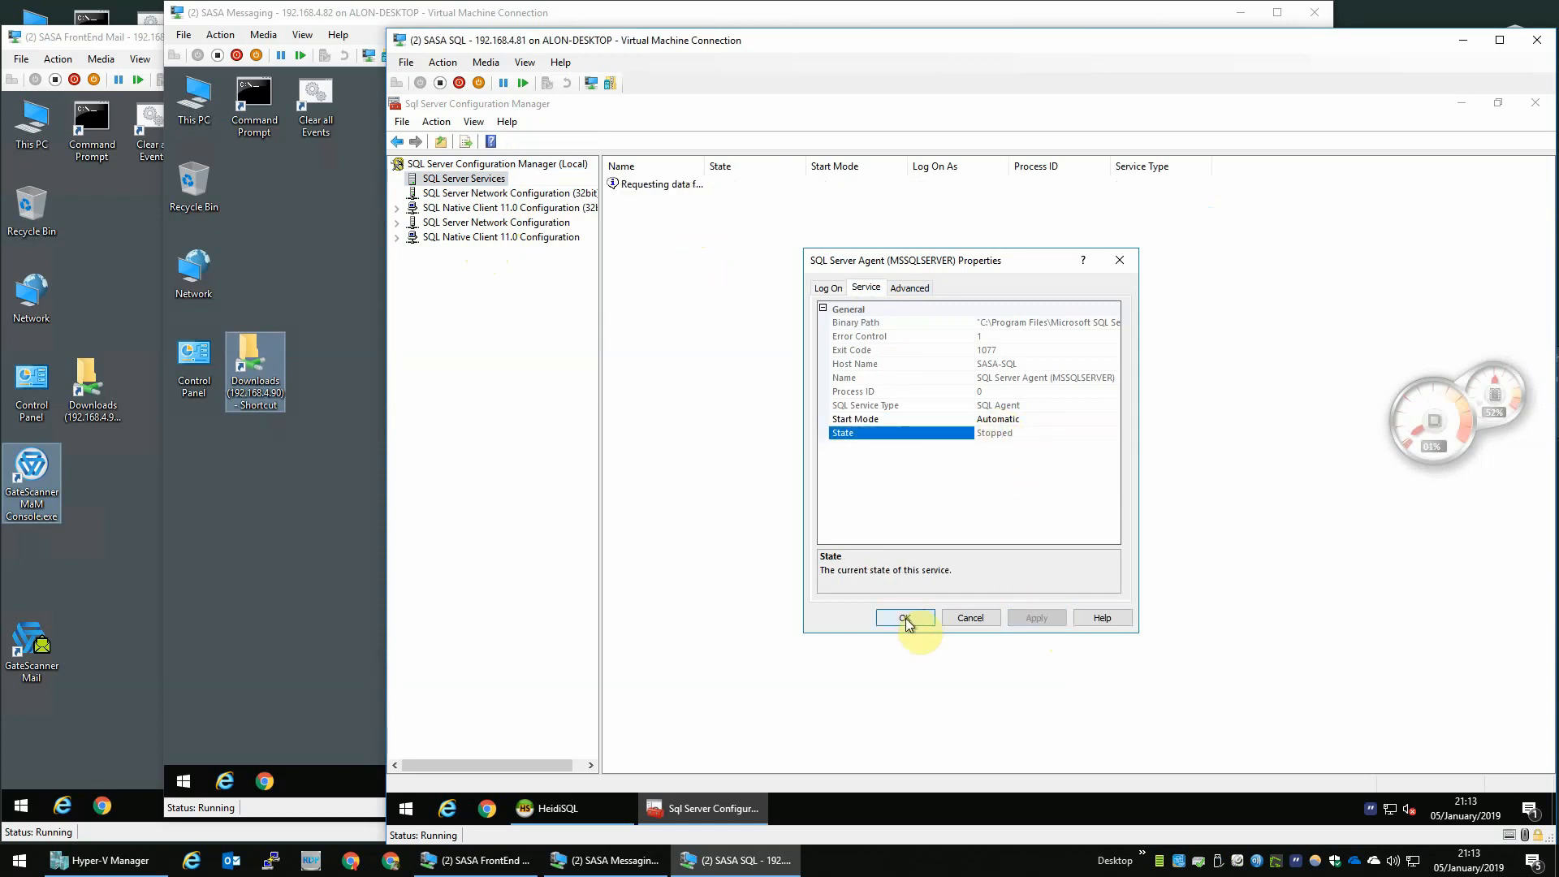
pyautogui.click(904, 617)
pyautogui.rightClick(655, 216)
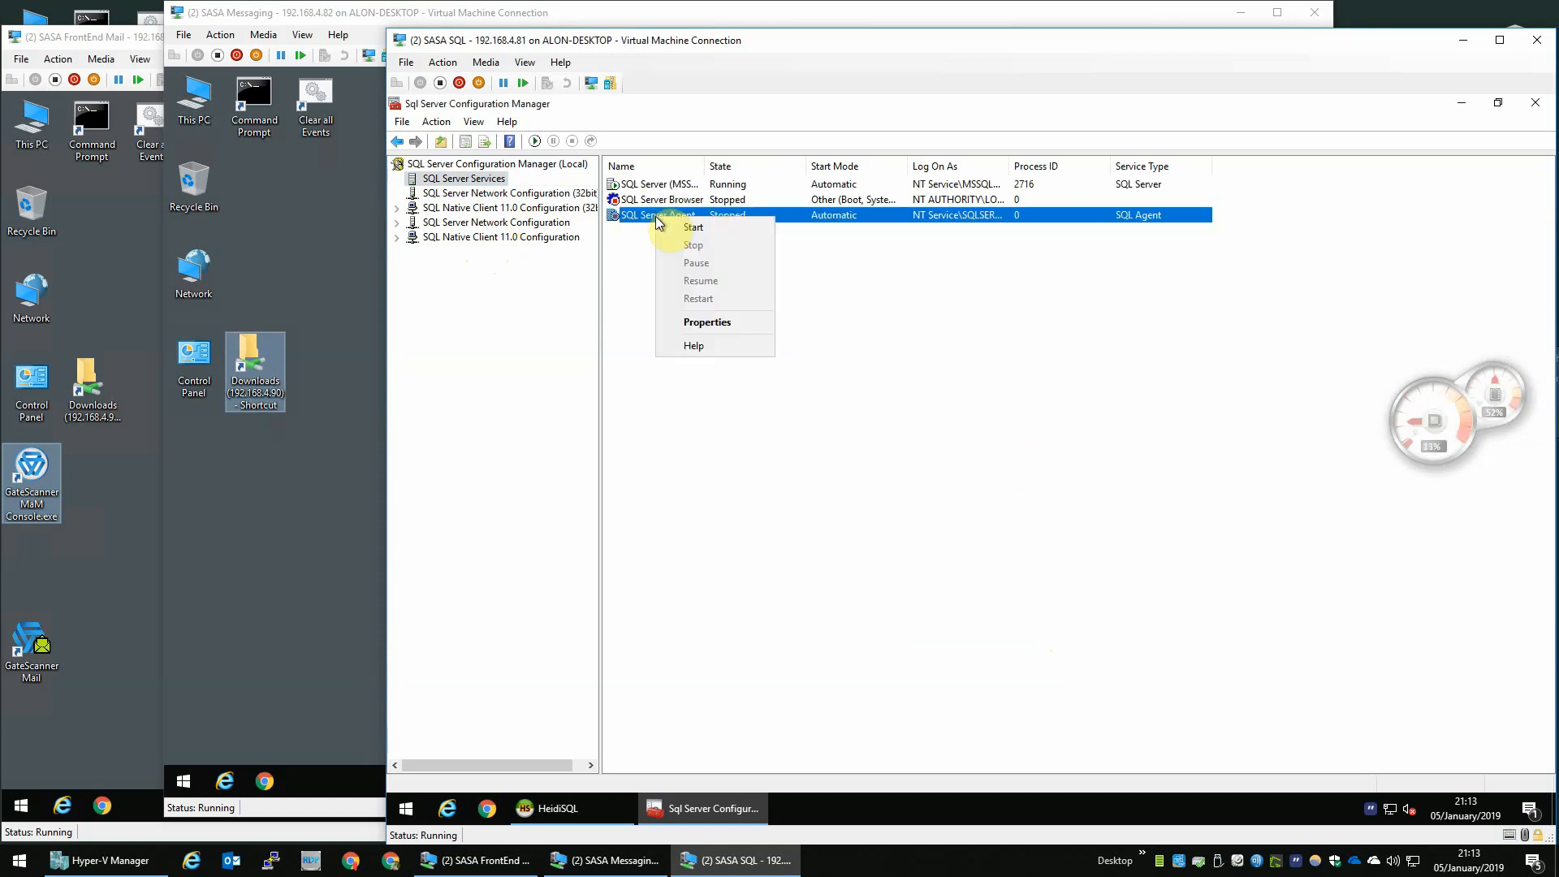
pyautogui.click(694, 231)
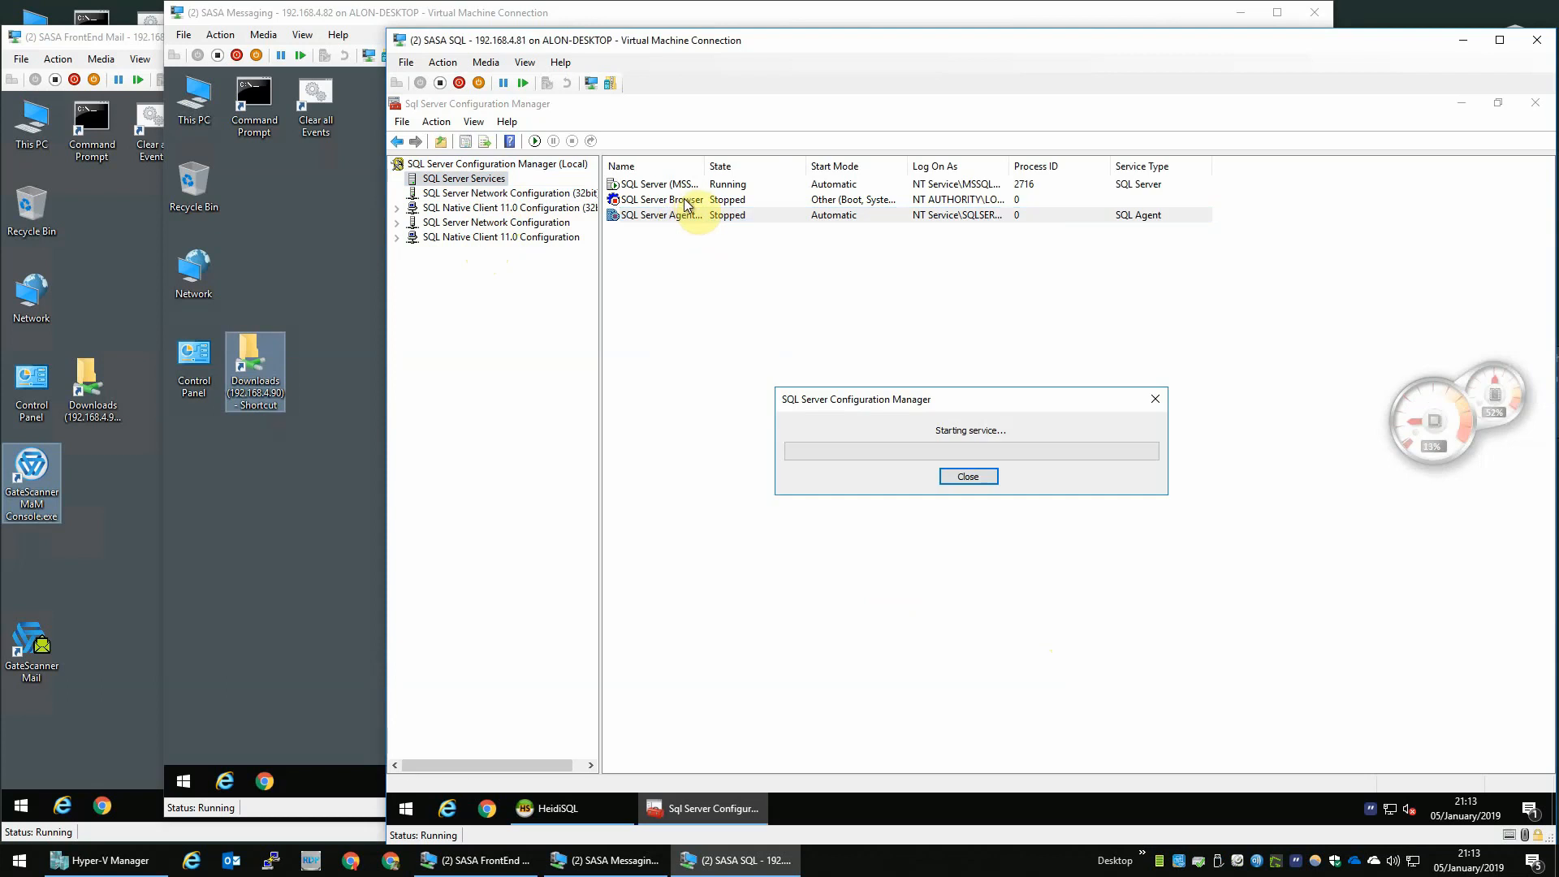
pyautogui.moveTo(1426, 417)
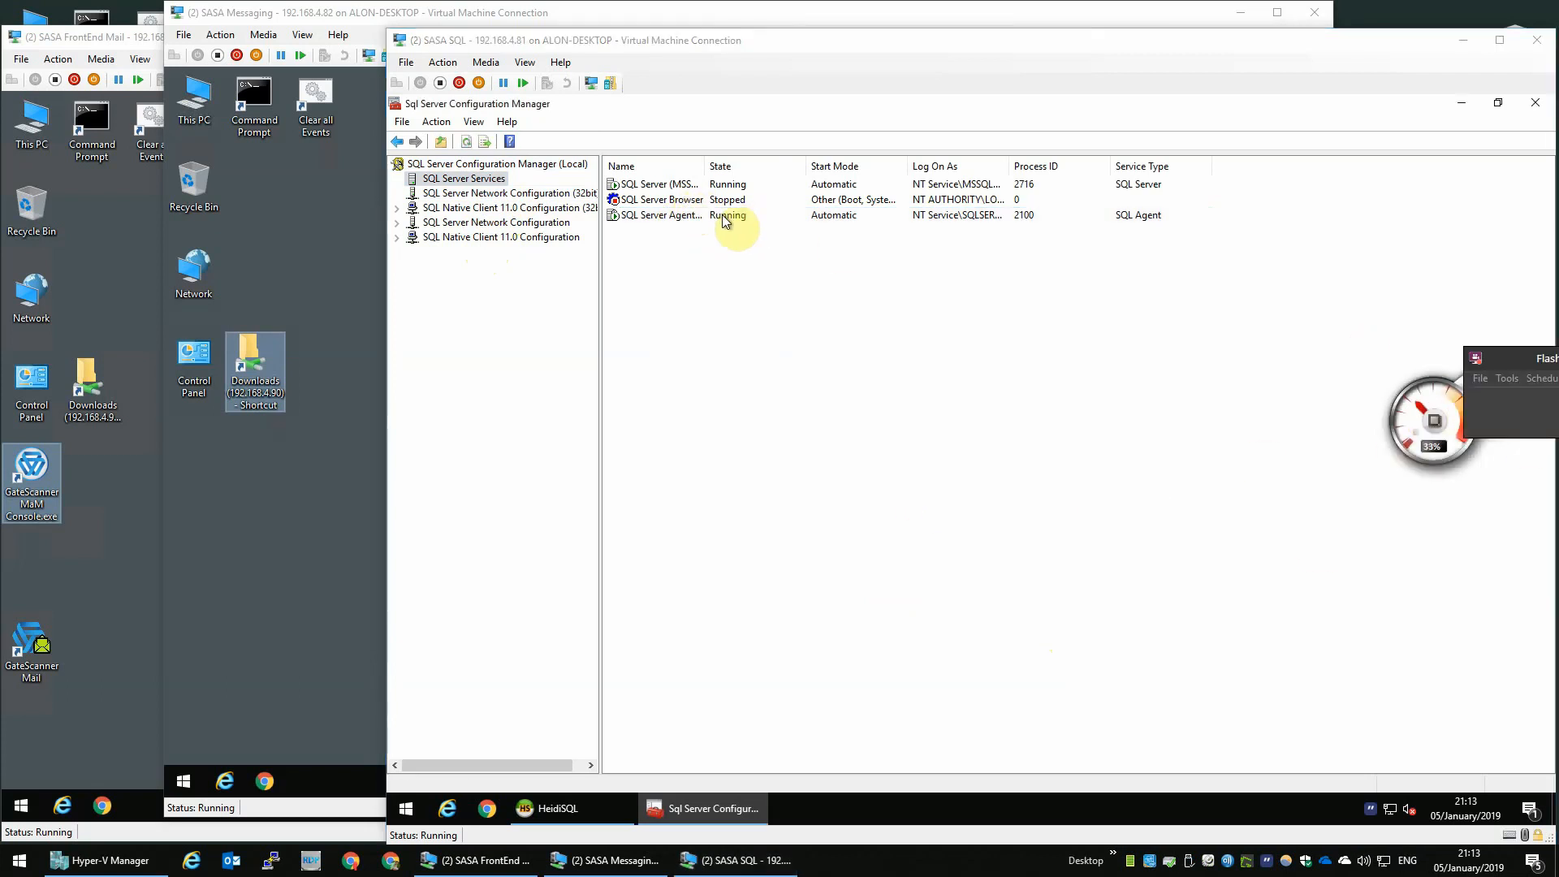
# - Set the SQL Server Browser service's start mode to Automatic and start the service
pyautogui.doubleClick(706, 198)
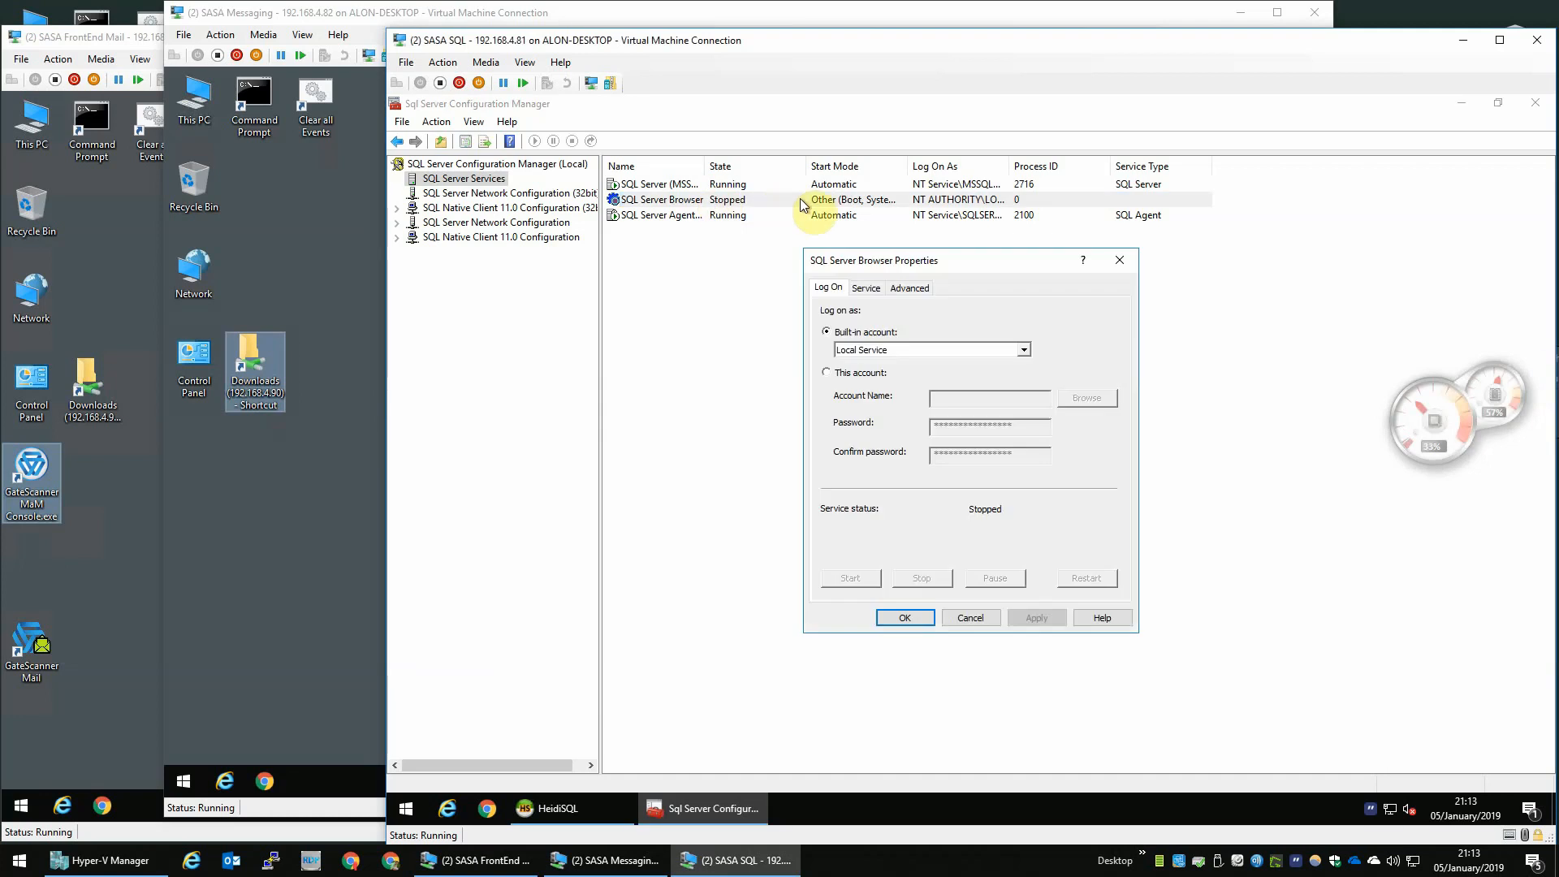
pyautogui.click(867, 288)
pyautogui.click(1025, 419)
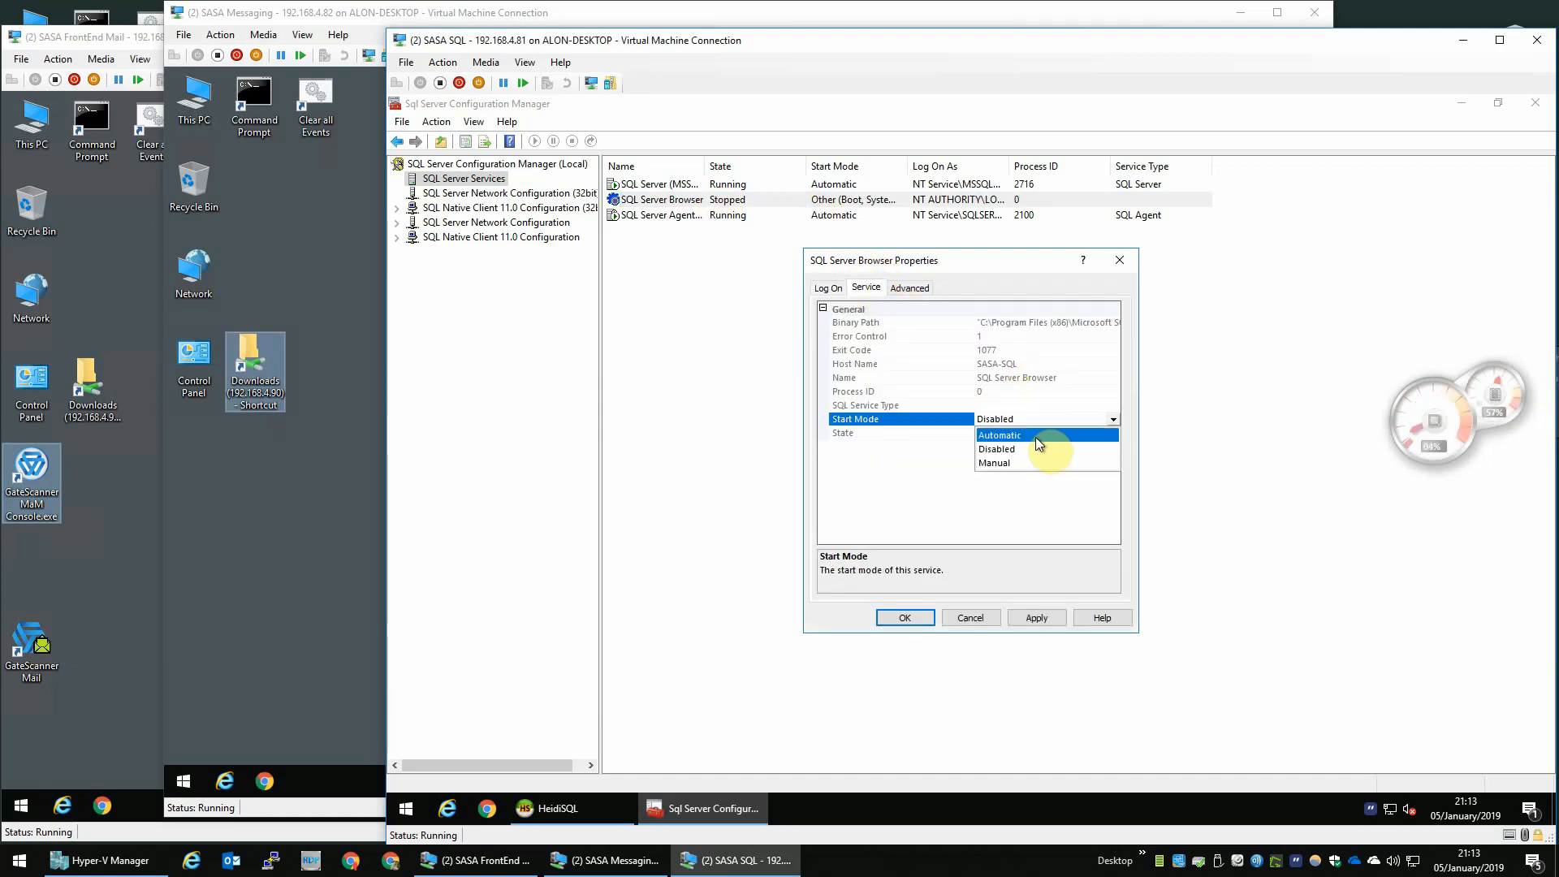
pyautogui.click(1035, 437)
pyautogui.click(904, 617)
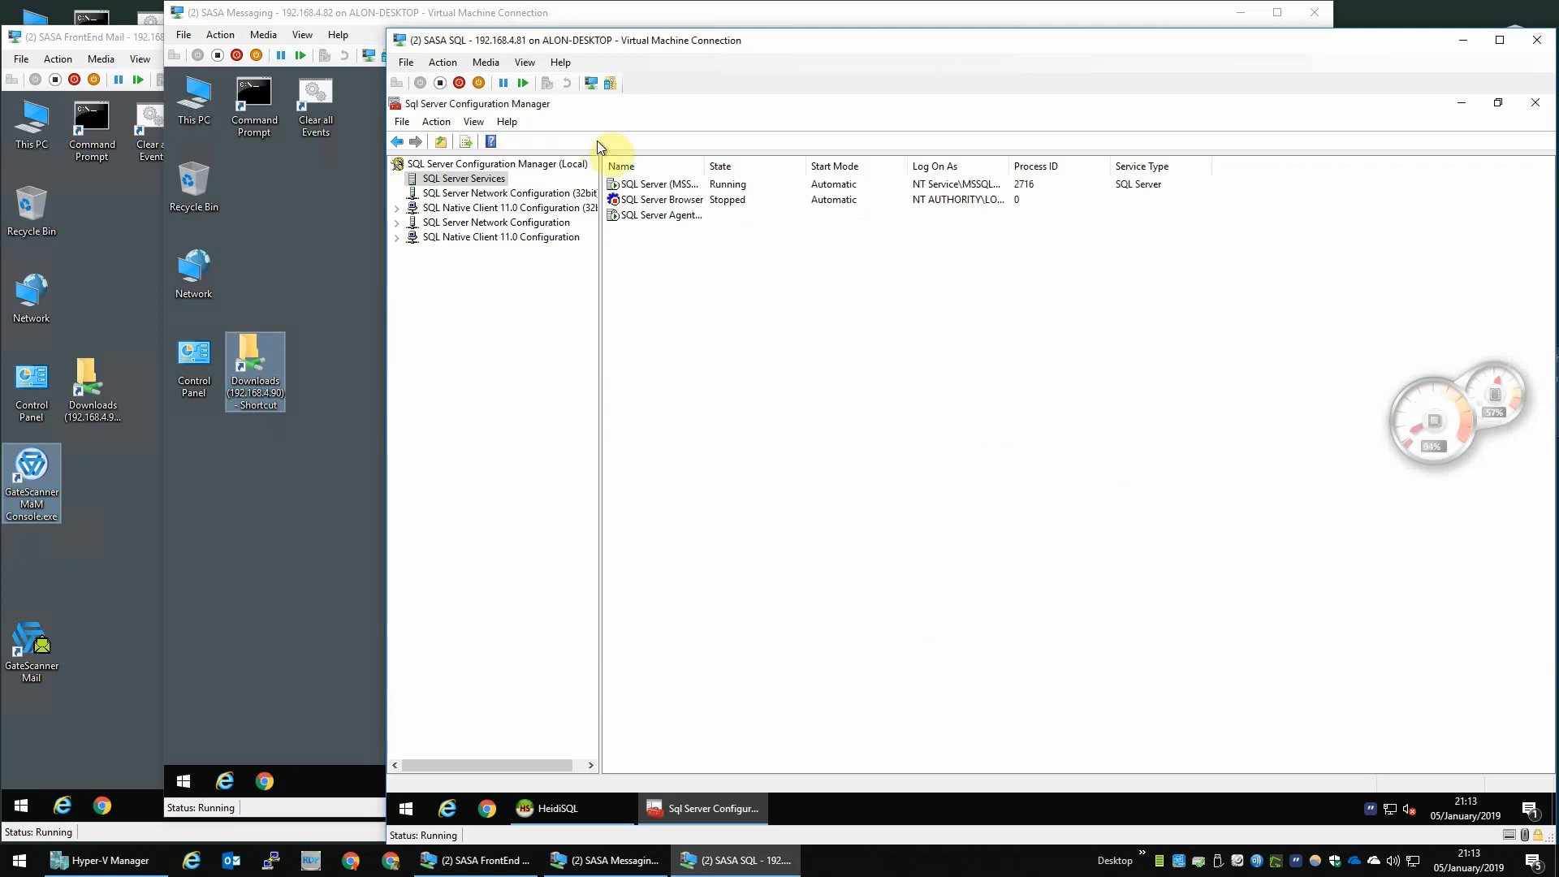
pyautogui.rightClick(658, 203)
pyautogui.click(706, 208)
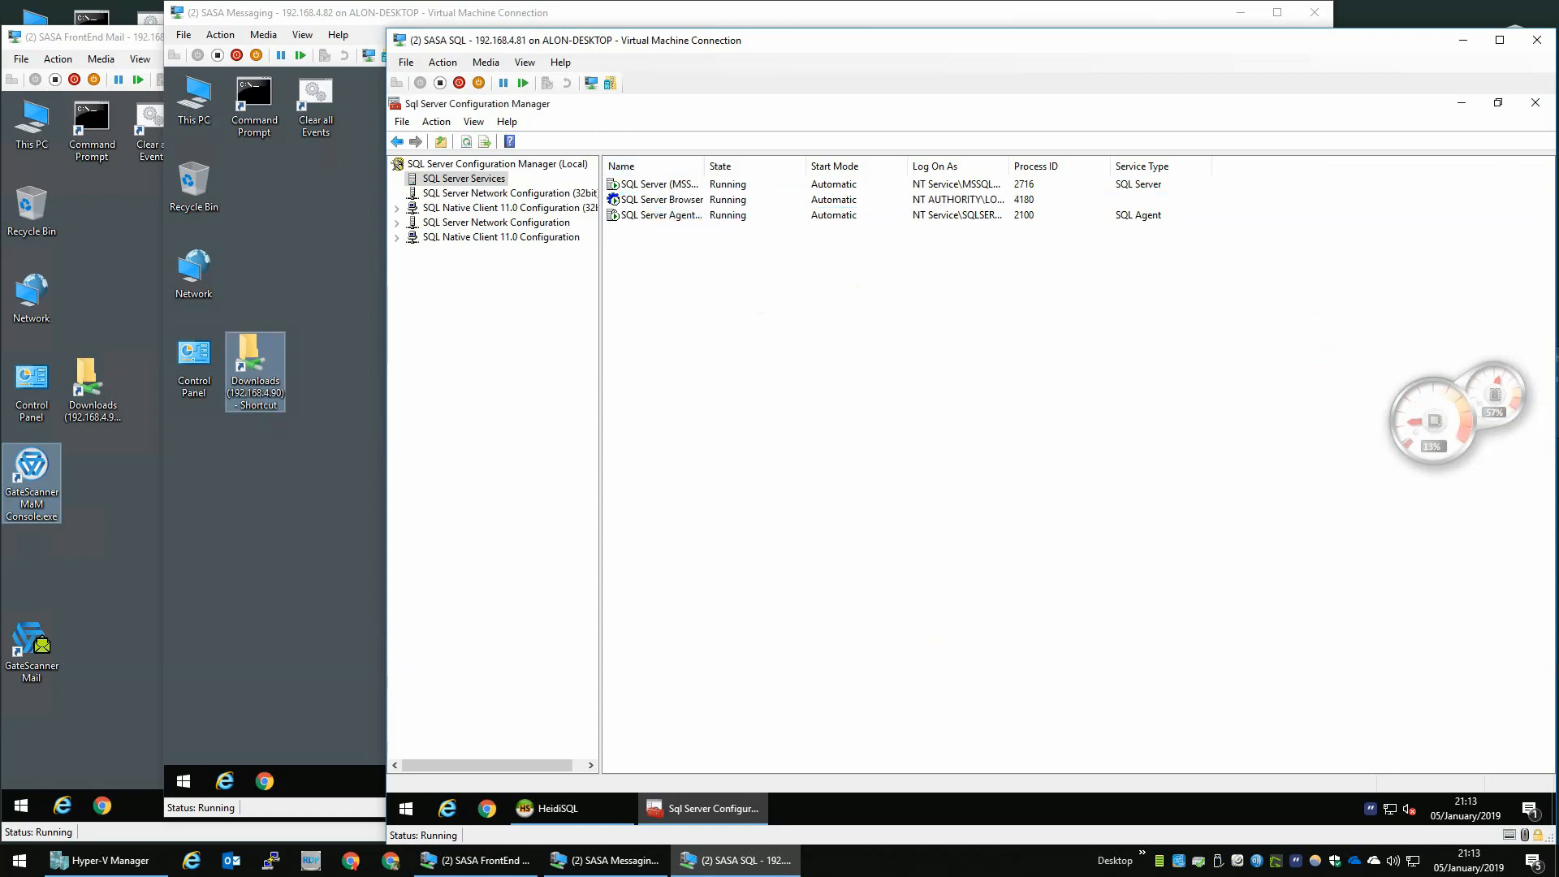
# - Enable the TCP/IP protocol under Protocols for MSSQLSERVER in SQL Server Network Configuration, then close Configuration Manager
pyautogui.click(500, 236)
pyautogui.click(492, 223)
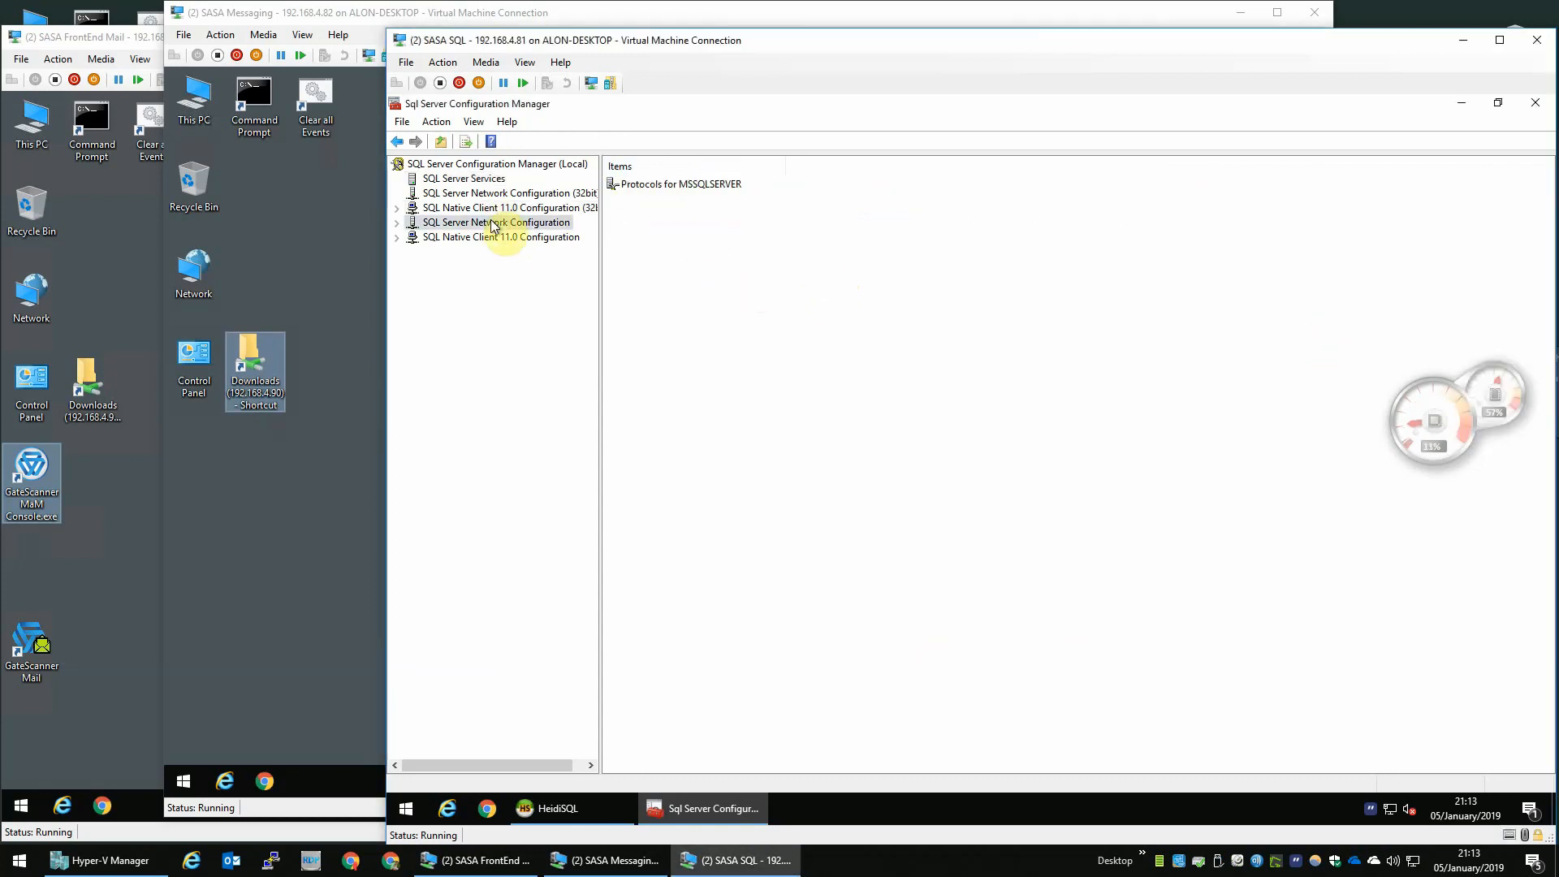
pyautogui.doubleClick(493, 223)
pyautogui.click(500, 237)
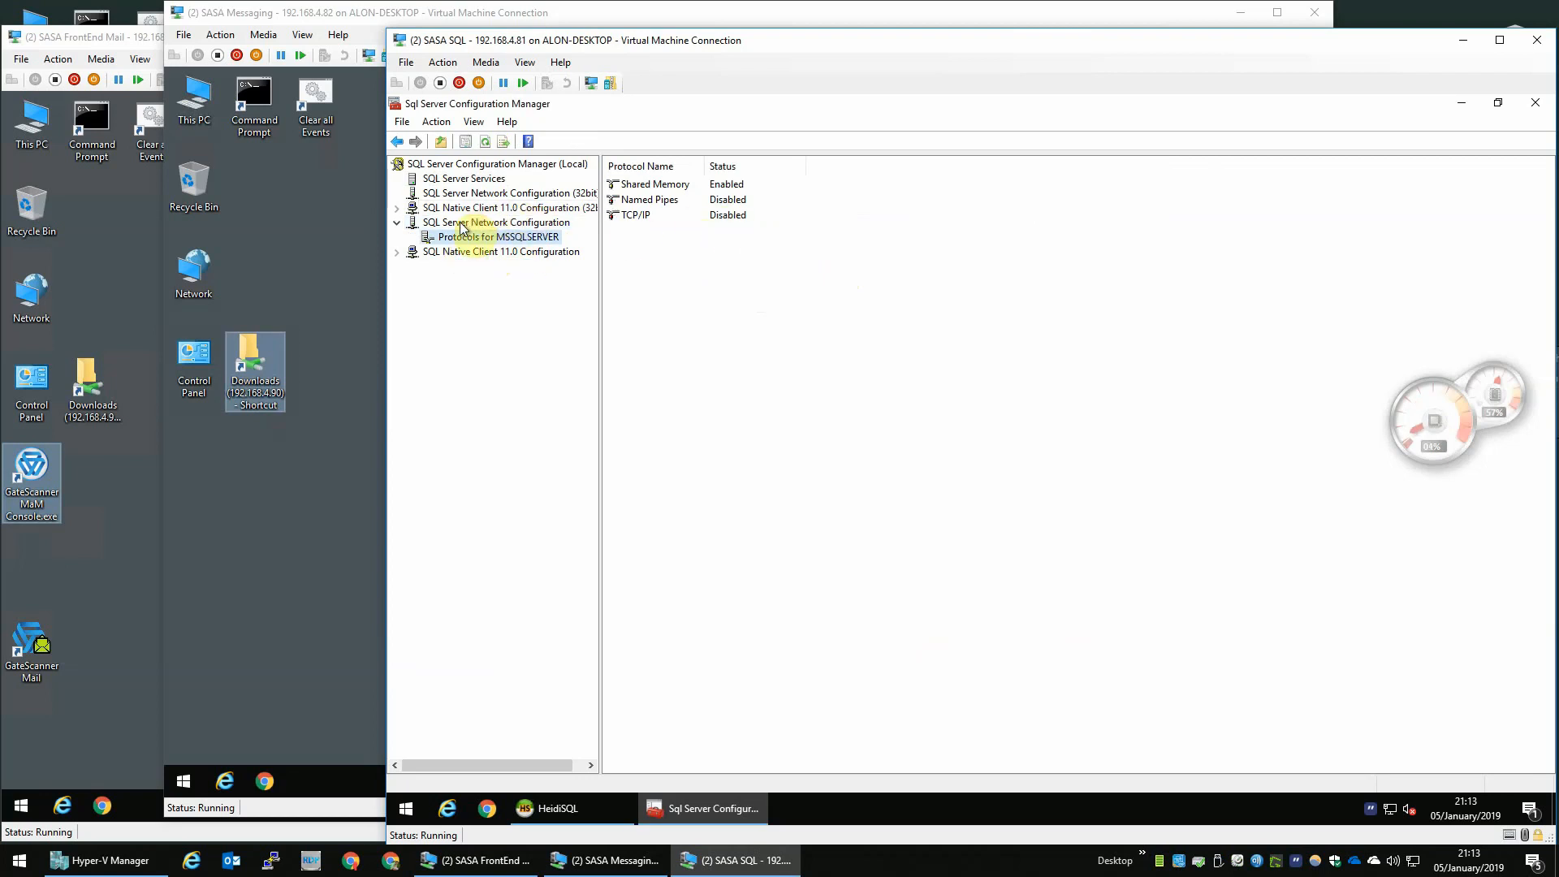
pyautogui.click(635, 218)
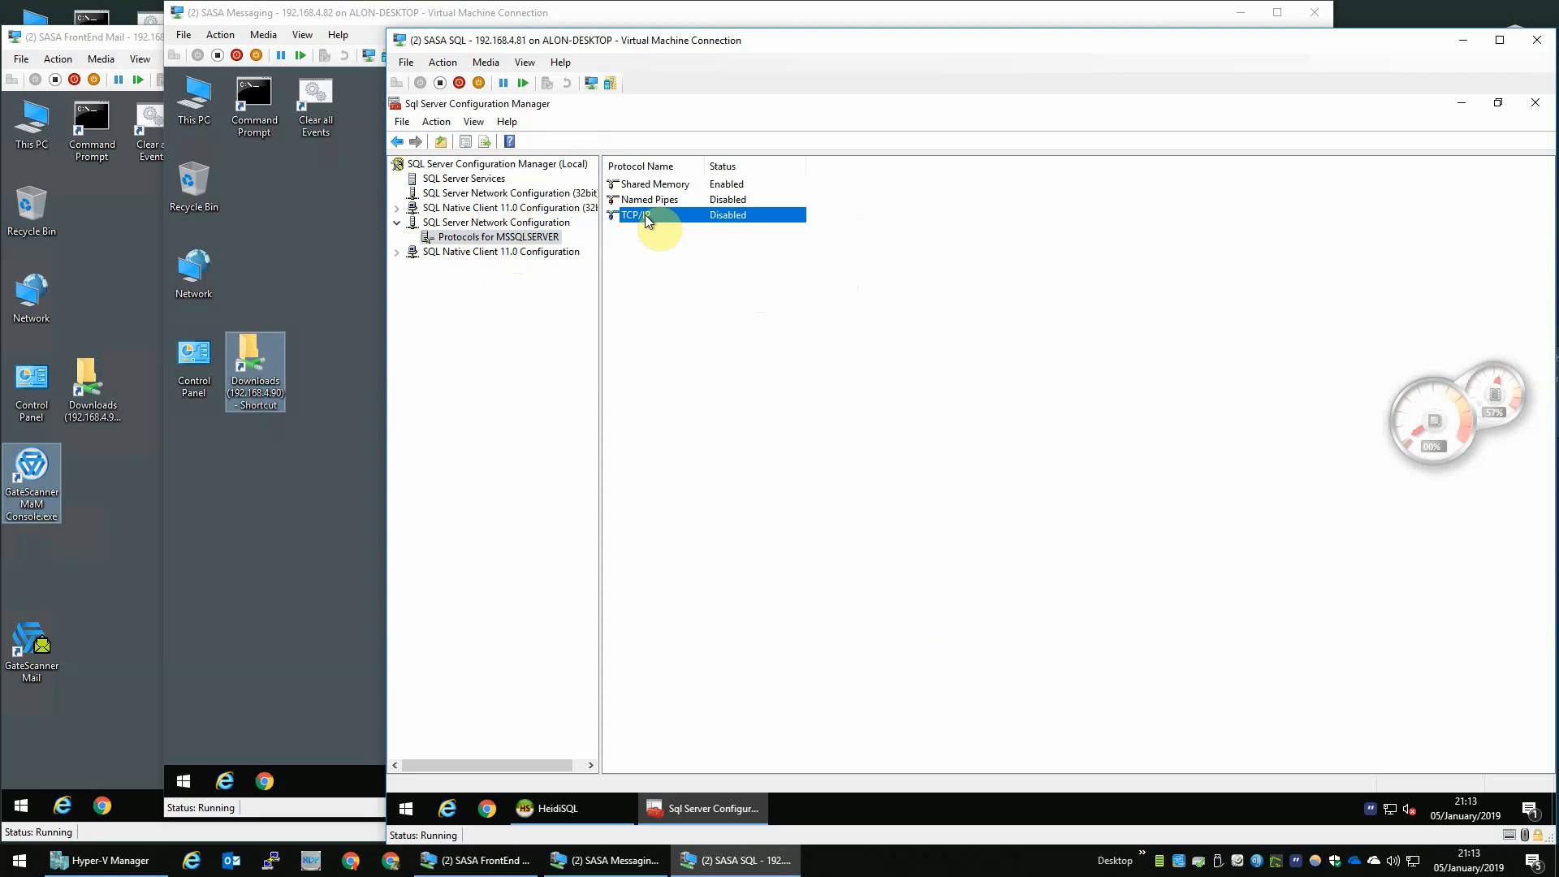
pyautogui.rightClick(644, 215)
pyautogui.click(670, 229)
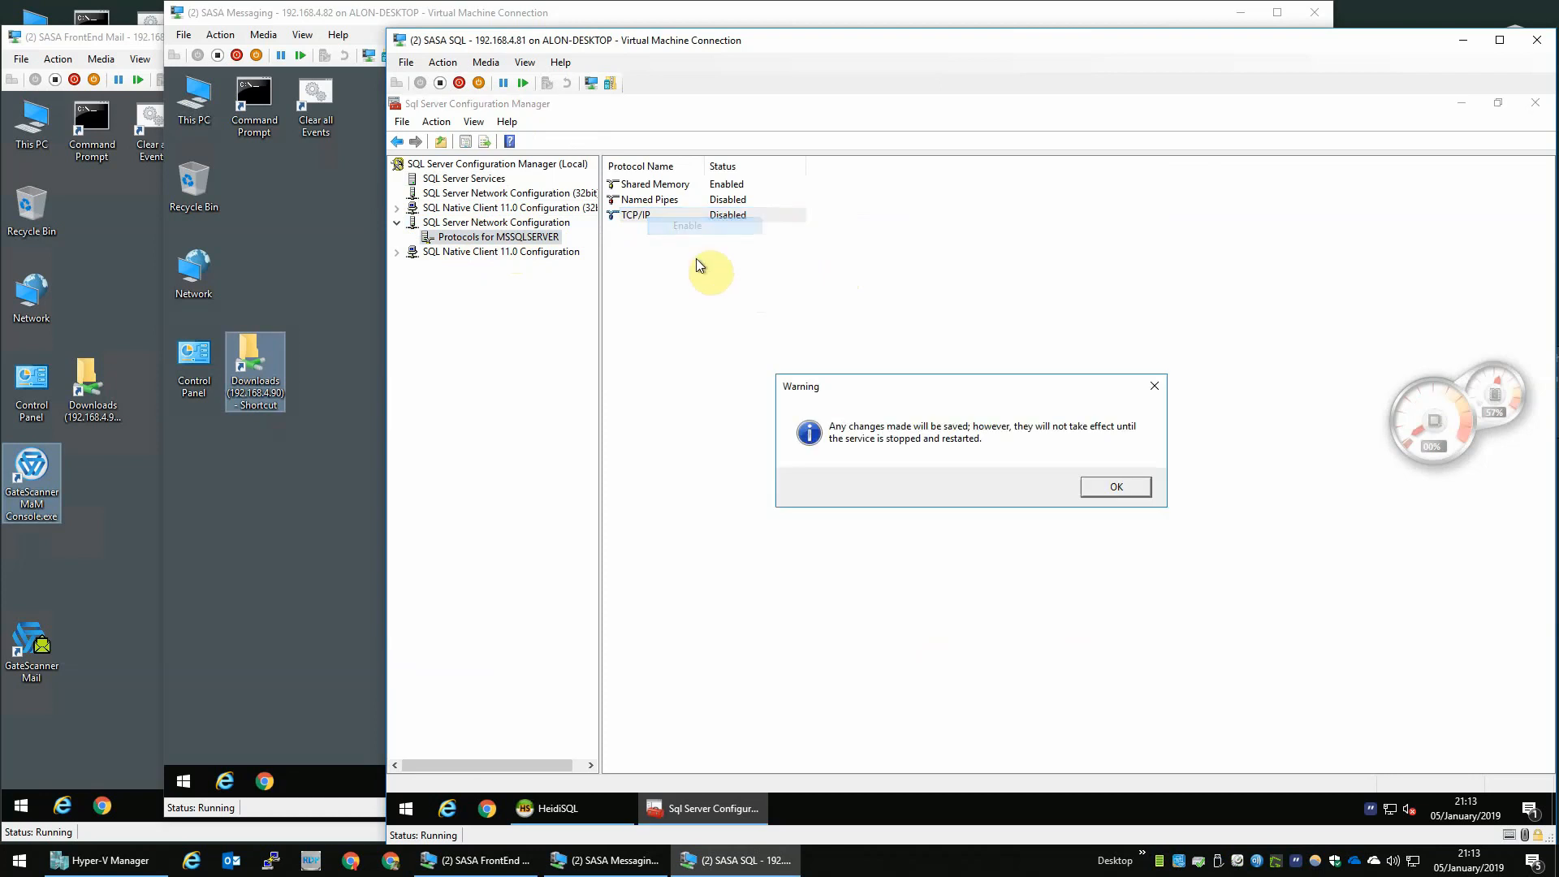
pyautogui.click(1104, 487)
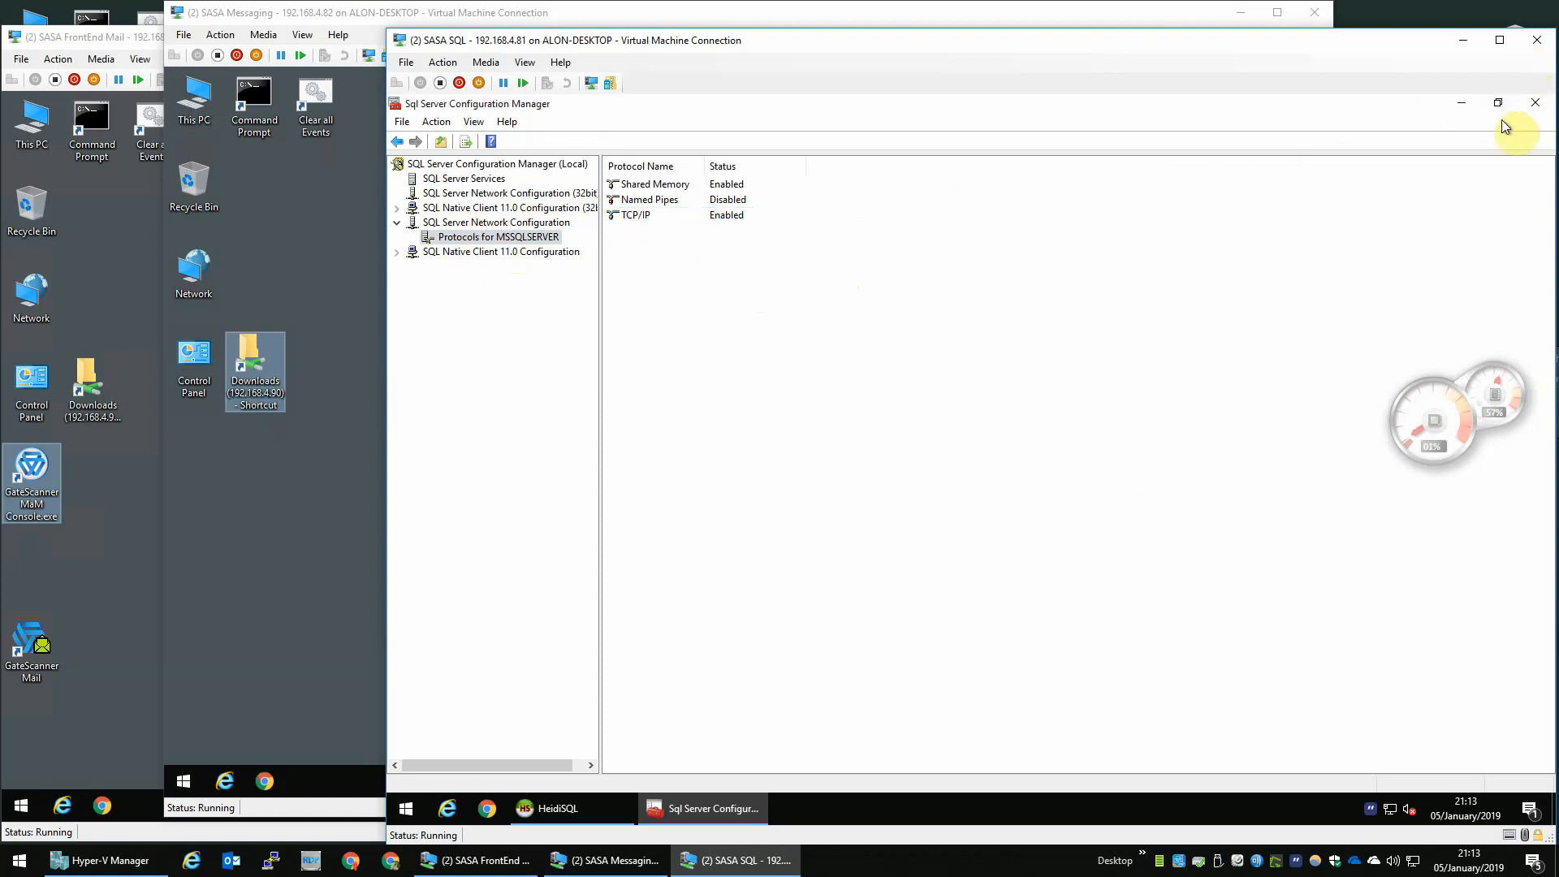
pyautogui.click(1534, 103)
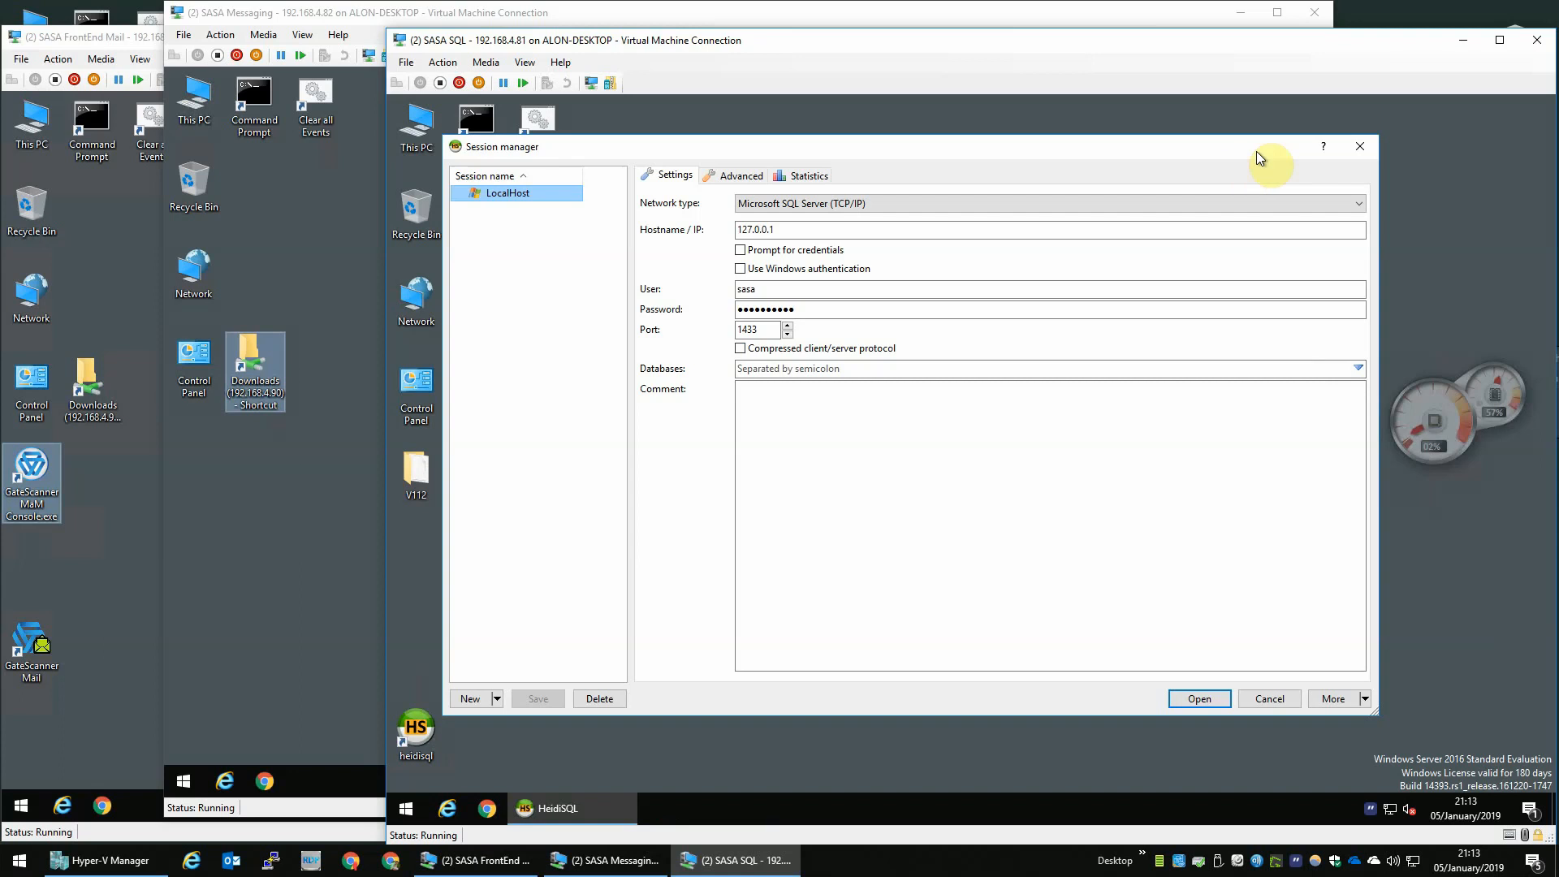
# - Close the HeidiSQL session manager and restart the SQL virtual machine with an Other (Unplanned) reason
pyautogui.click(1360, 147)
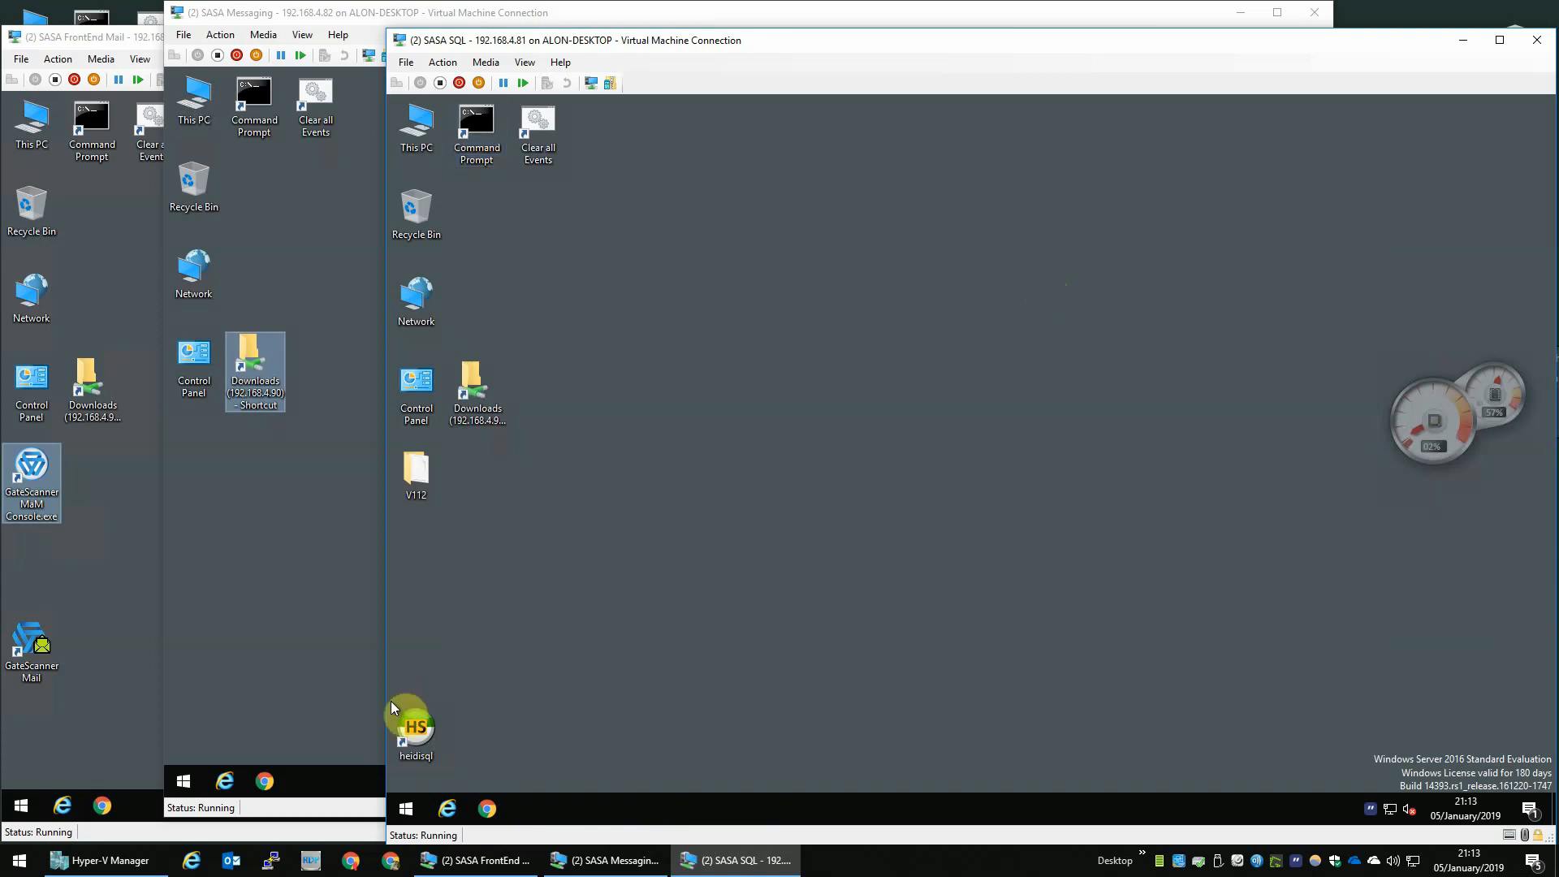
pyautogui.click(406, 808)
pyautogui.click(406, 773)
pyautogui.click(426, 729)
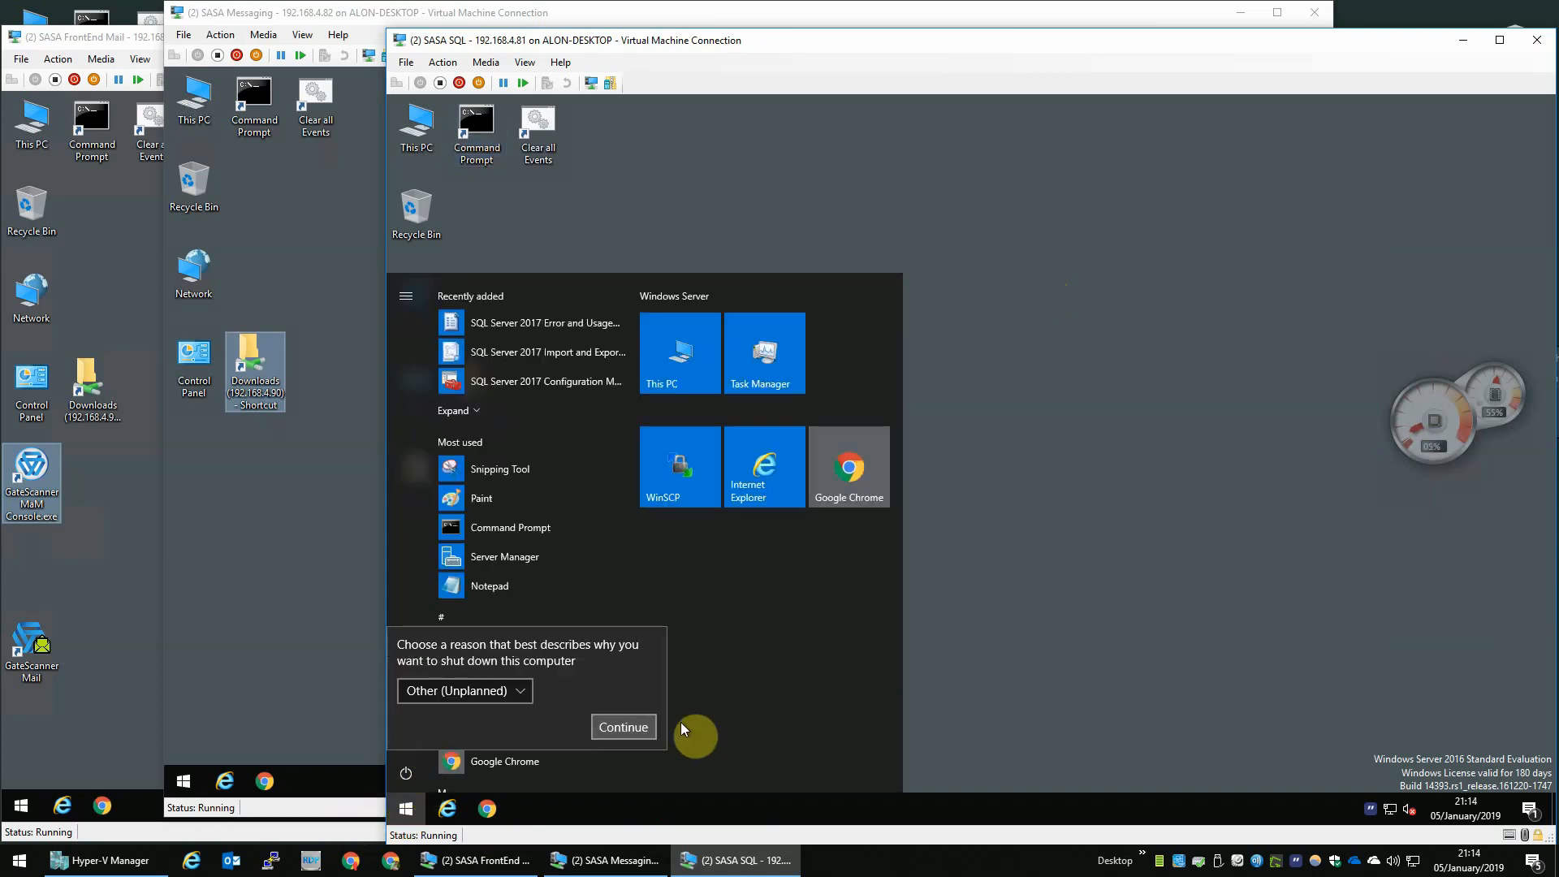
pyautogui.click(623, 725)
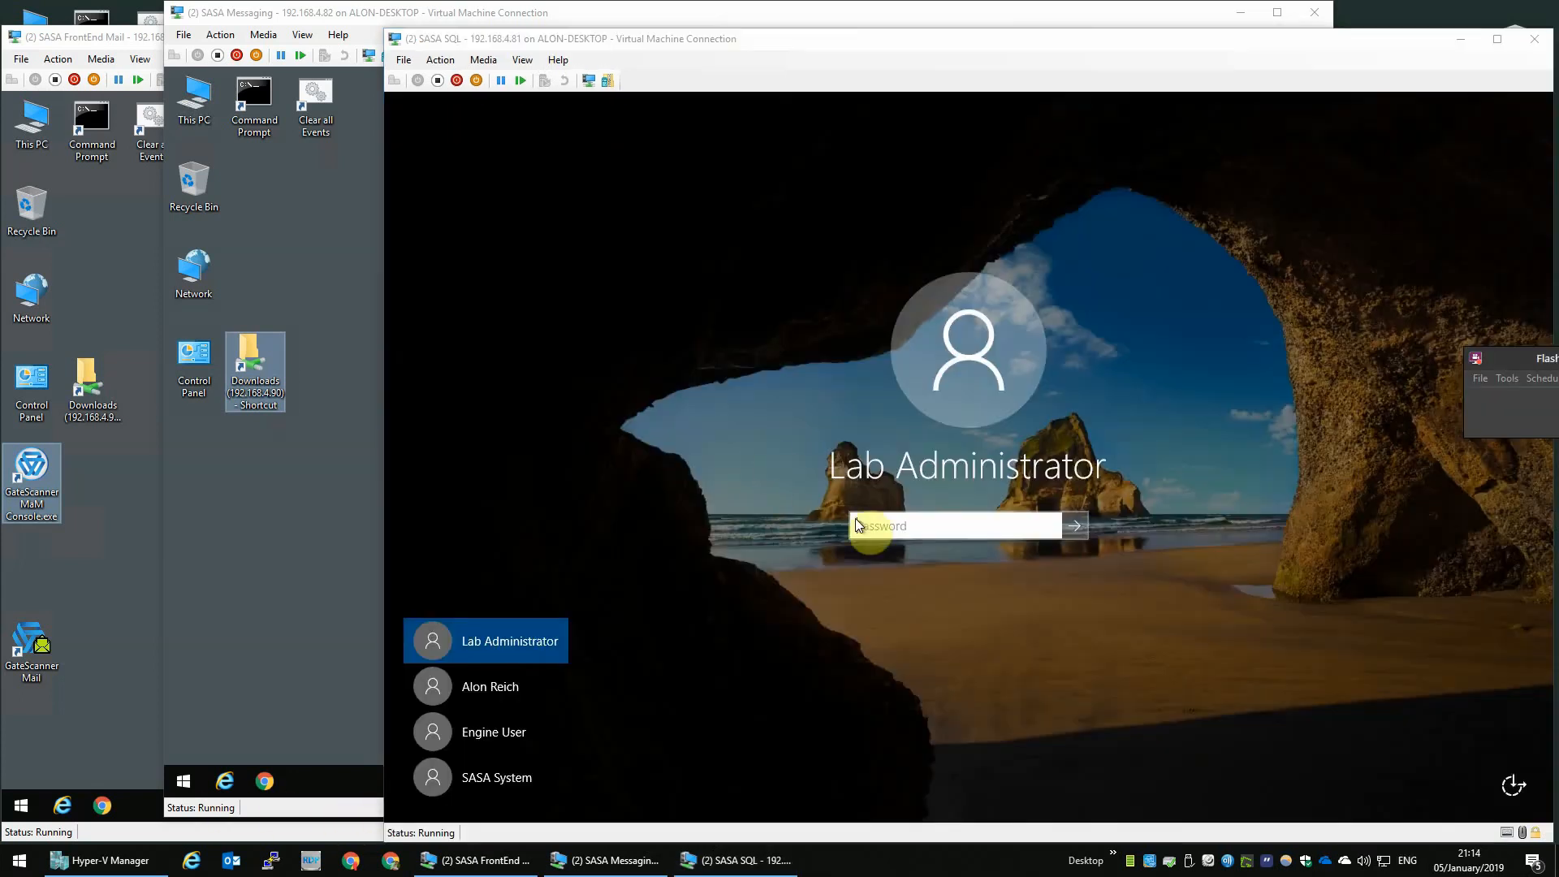
# - Sign back in as Lab Administrator by entering the account password
pyautogui.click(856, 525)
pyautogui.write('P')
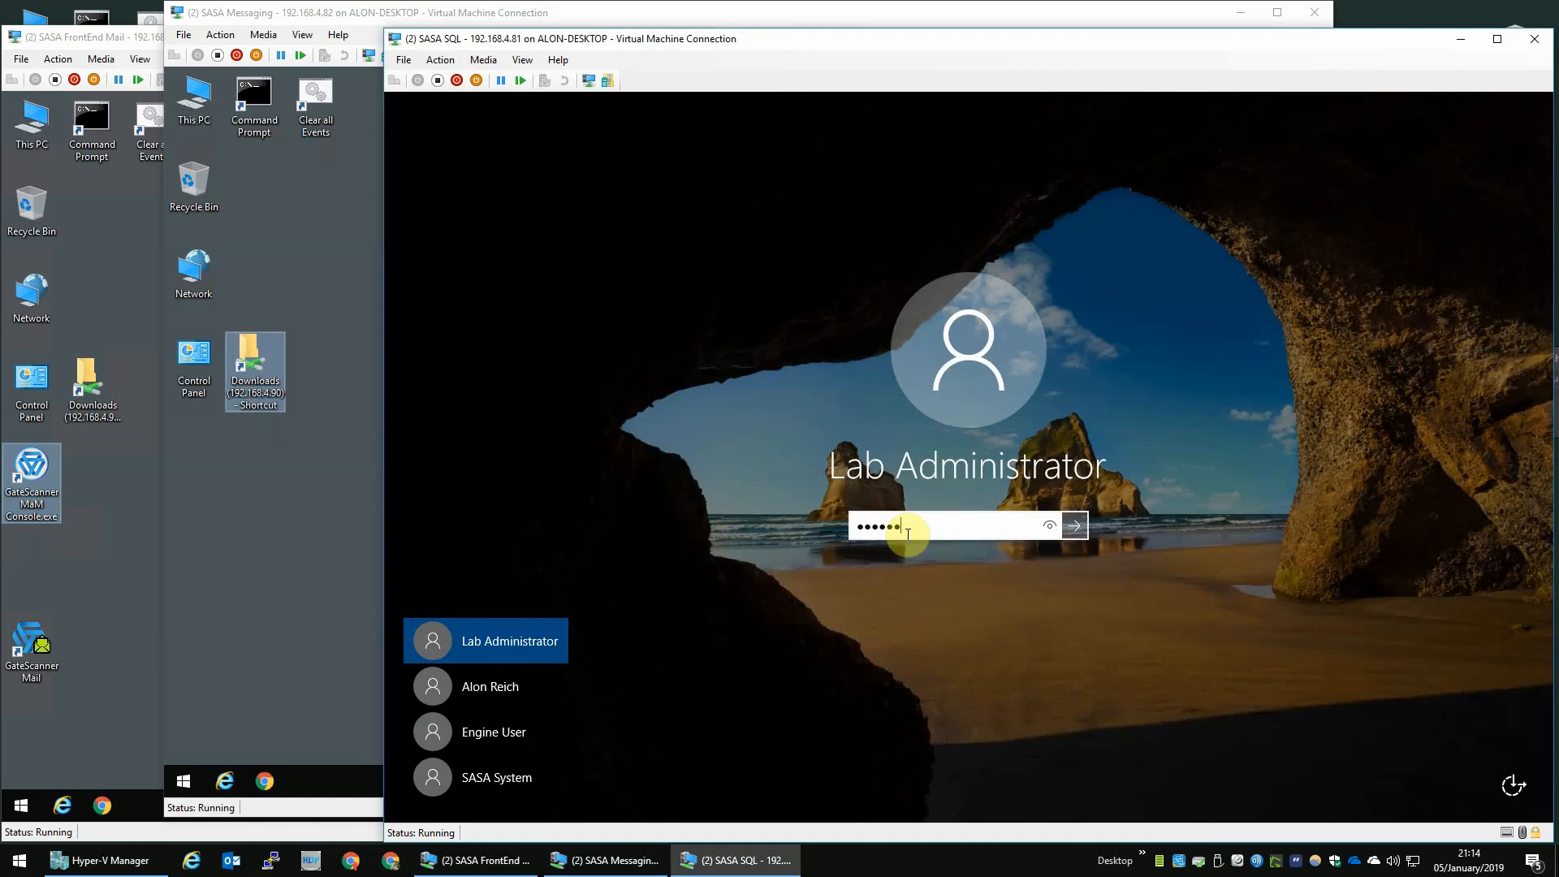
pyautogui.press('Return')
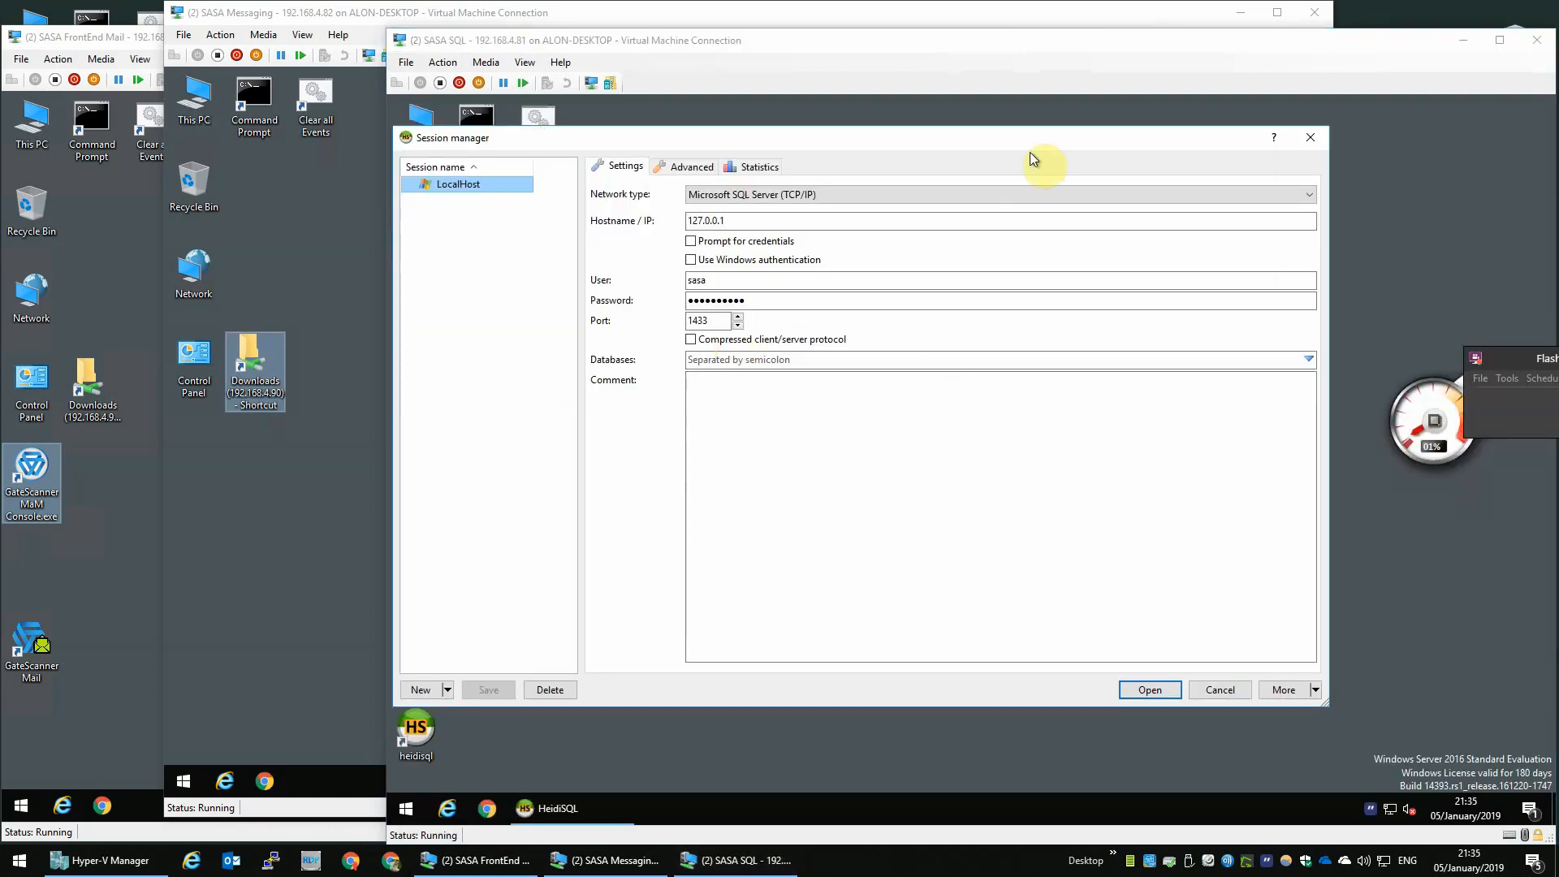
# - Close the session manager, open SQL Server 2017 Installation Center, and go to its Installation page
pyautogui.click(1312, 138)
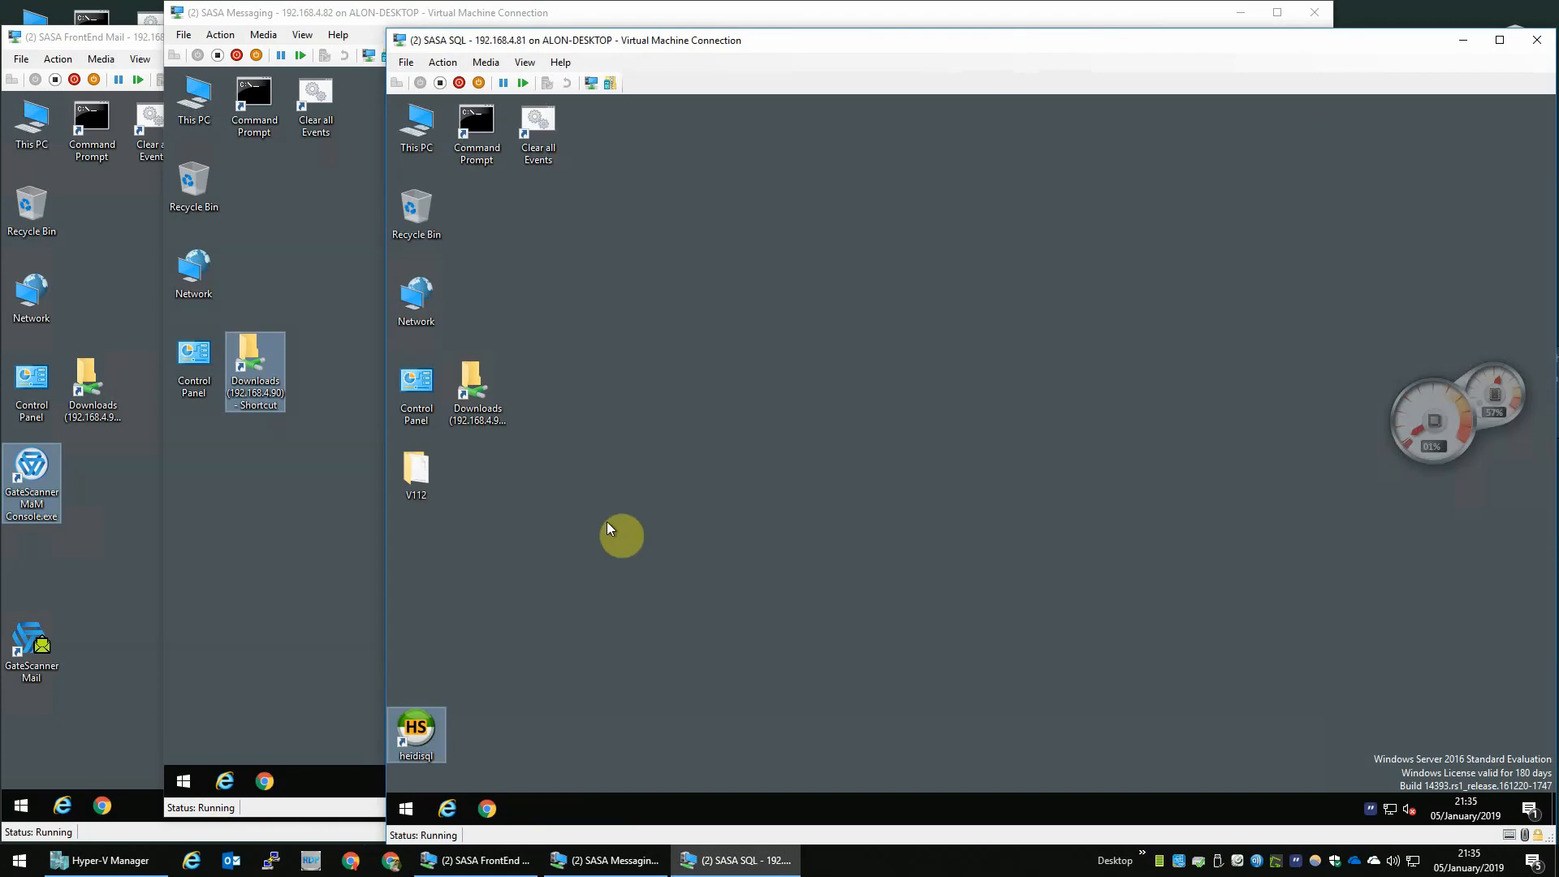
pyautogui.click(406, 809)
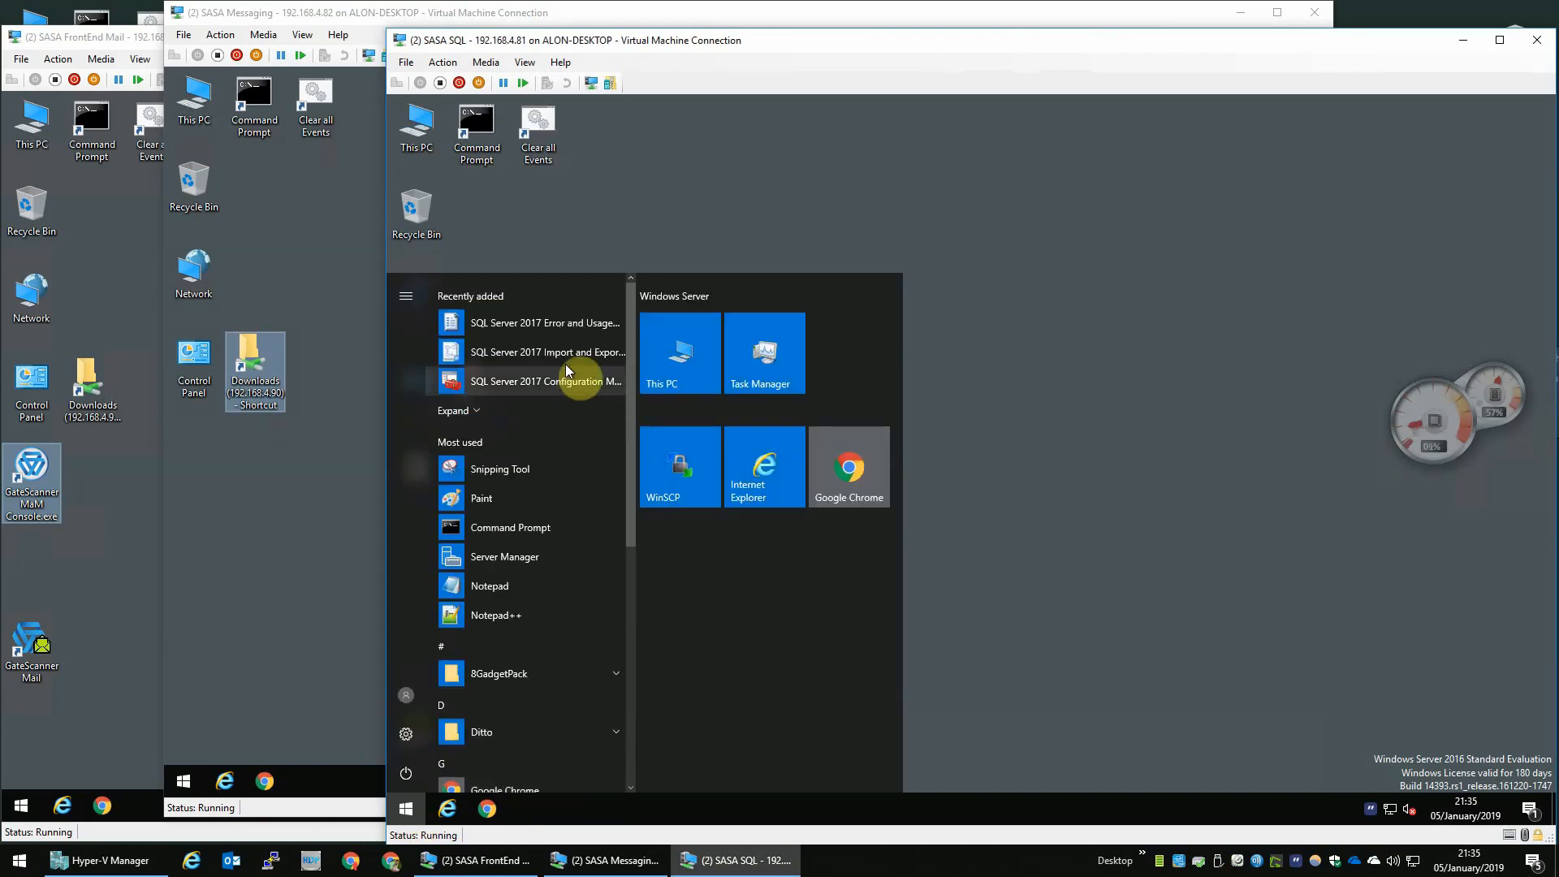
pyautogui.scroll(-4, 557, 495)
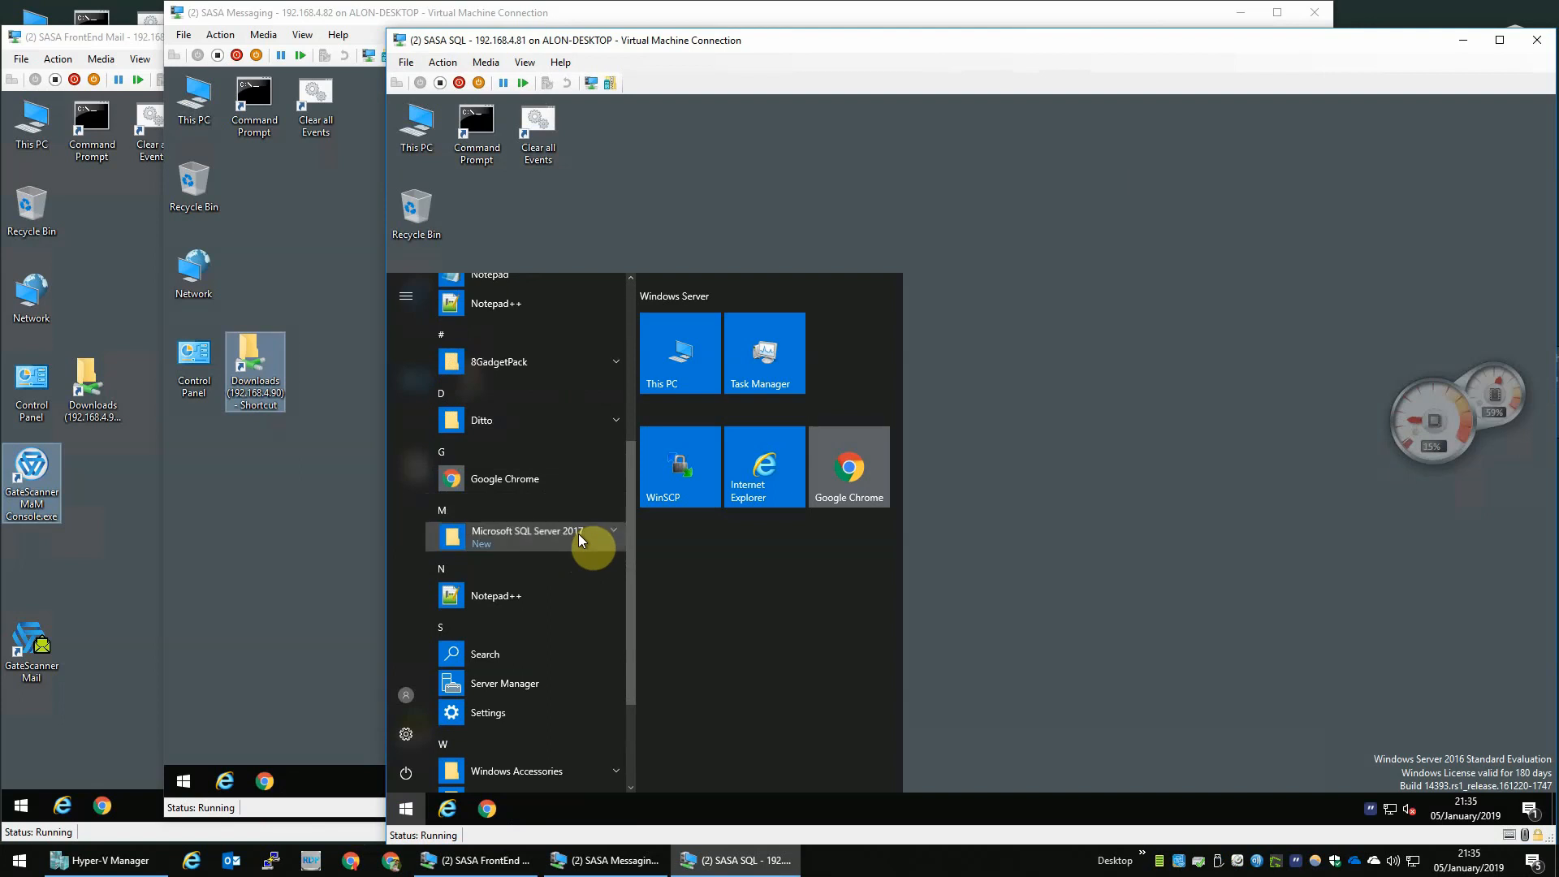
pyautogui.click(578, 533)
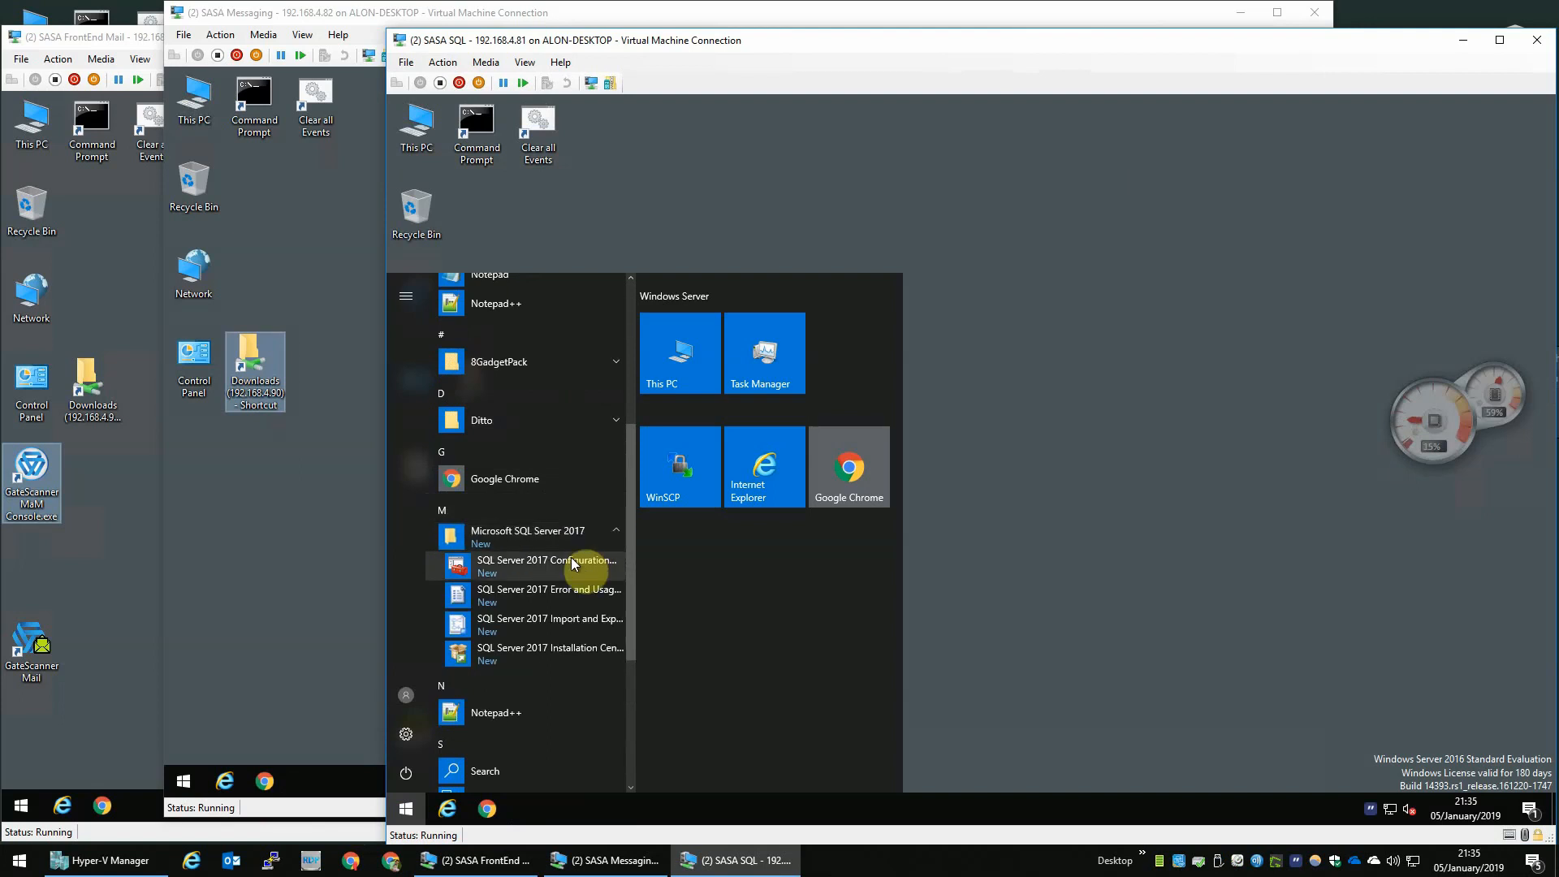
pyautogui.click(562, 644)
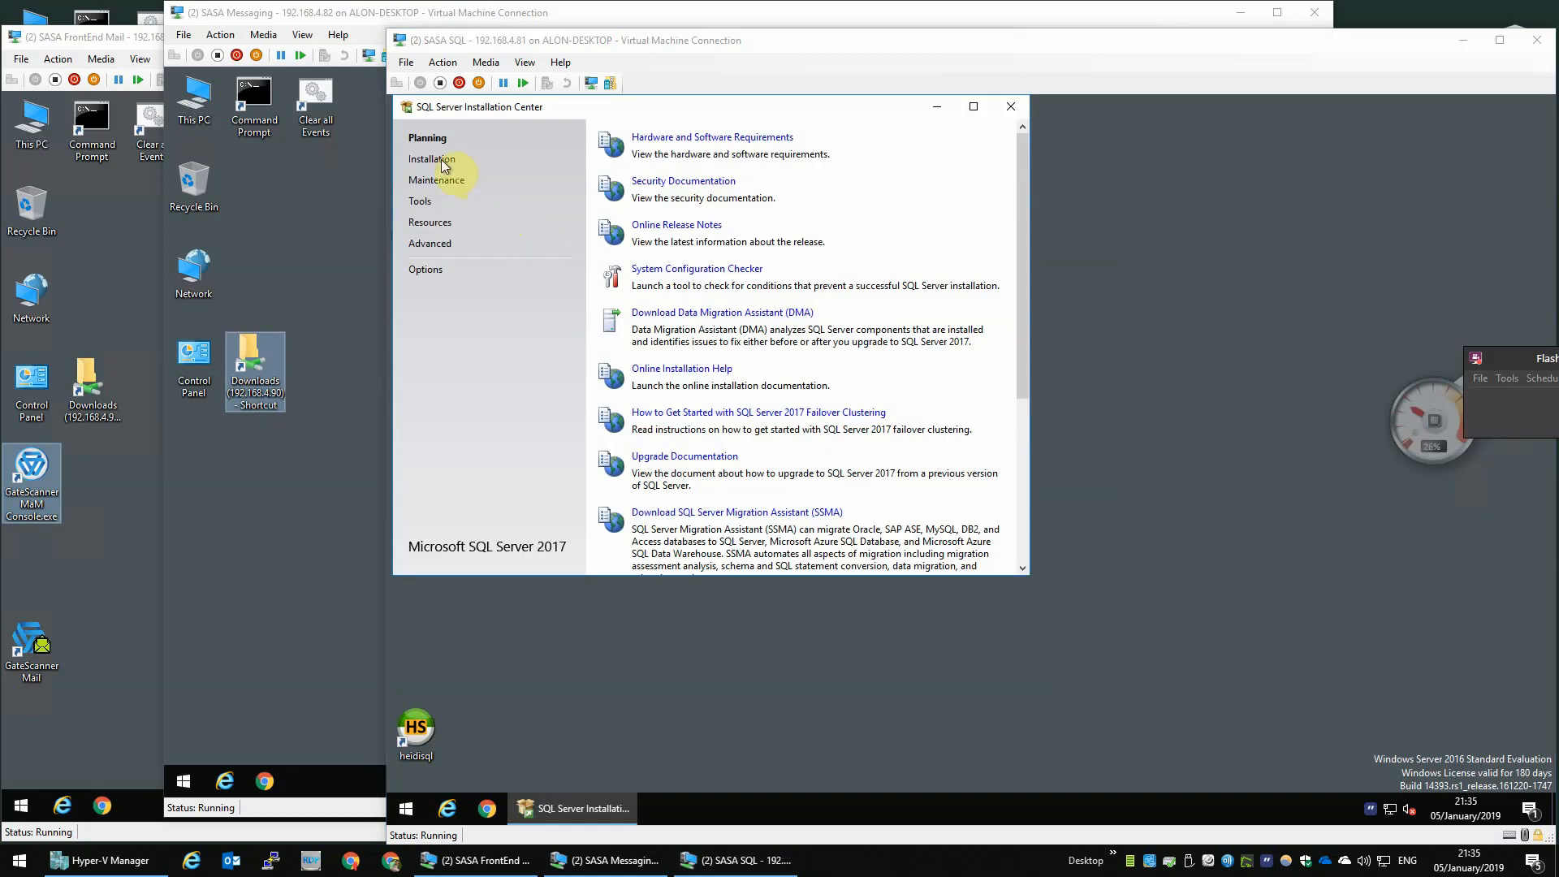
pyautogui.click(441, 159)
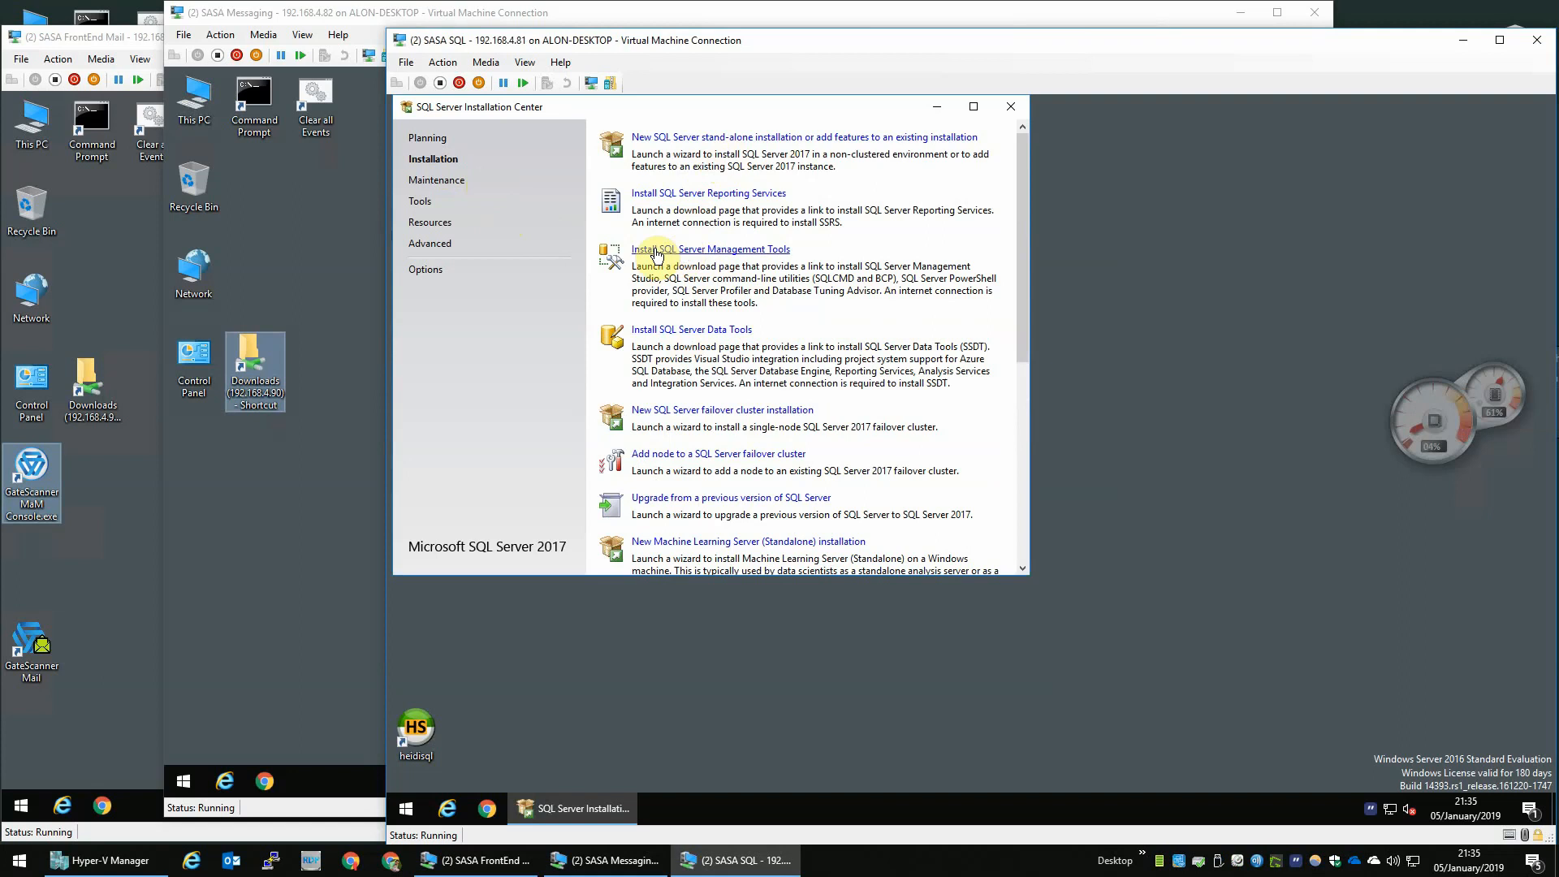
# - Open the Install SQL Server Management Tools link, download SQL Server Management Studio 17.9.1, and run the setup file
pyautogui.click(758, 251)
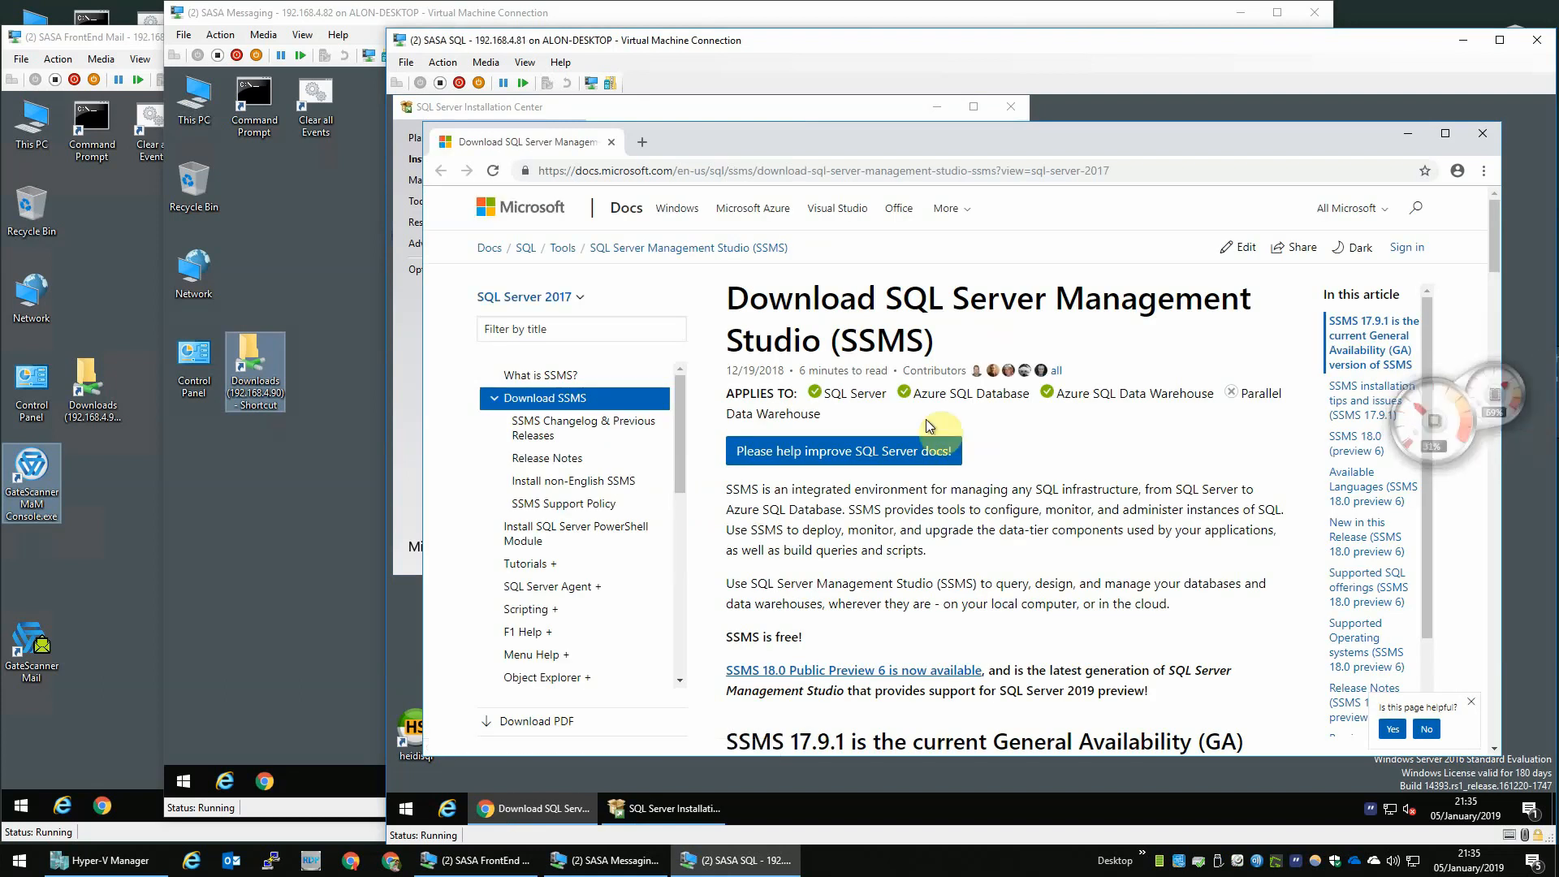
pyautogui.scroll(-5, 917, 483)
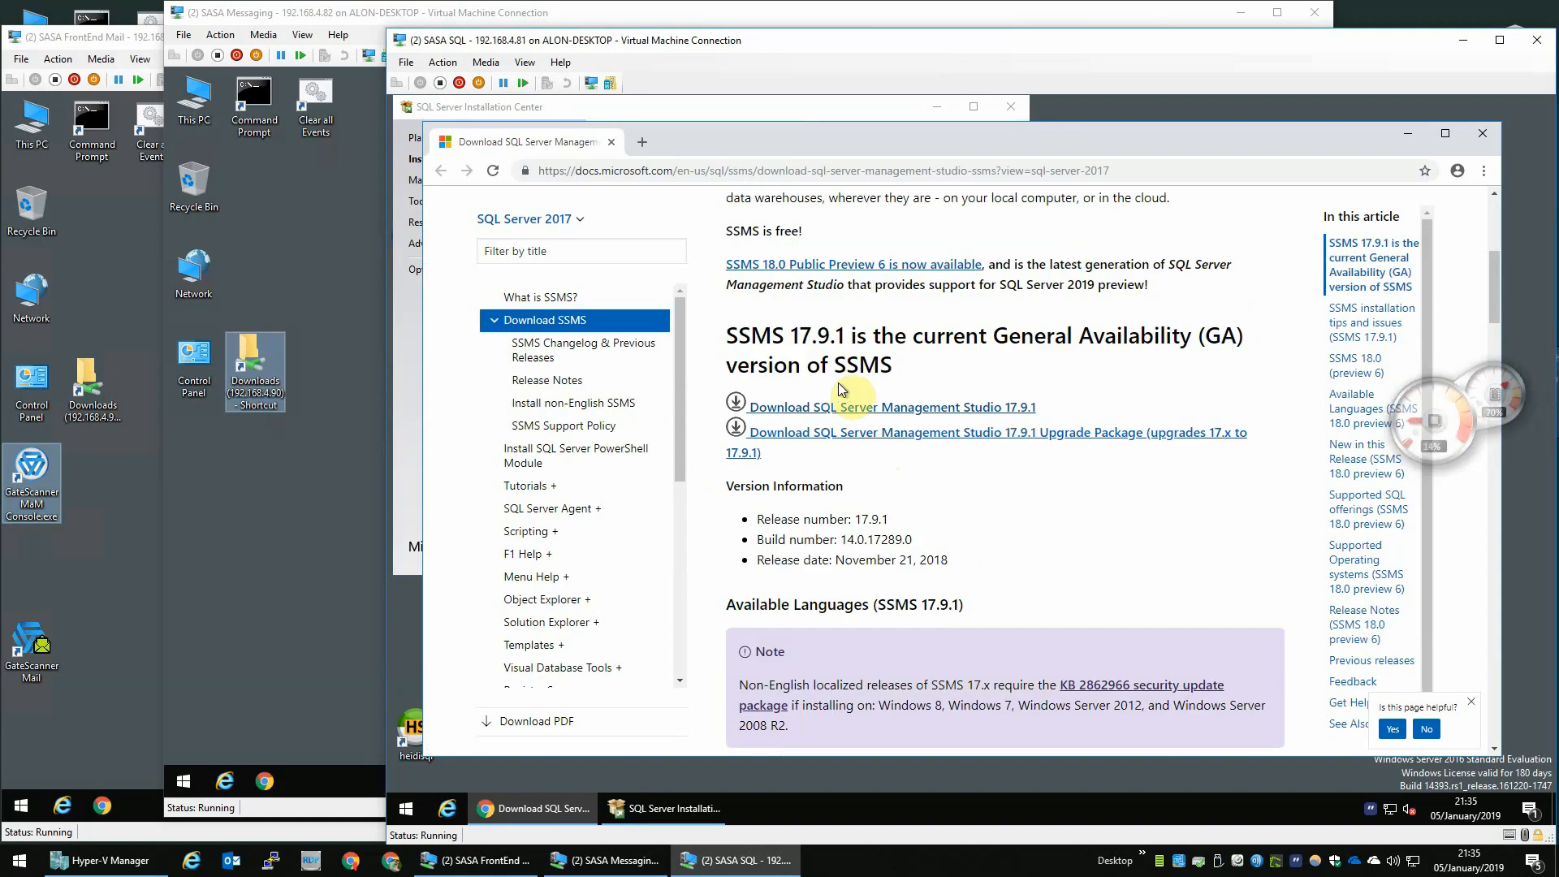
pyautogui.click(842, 413)
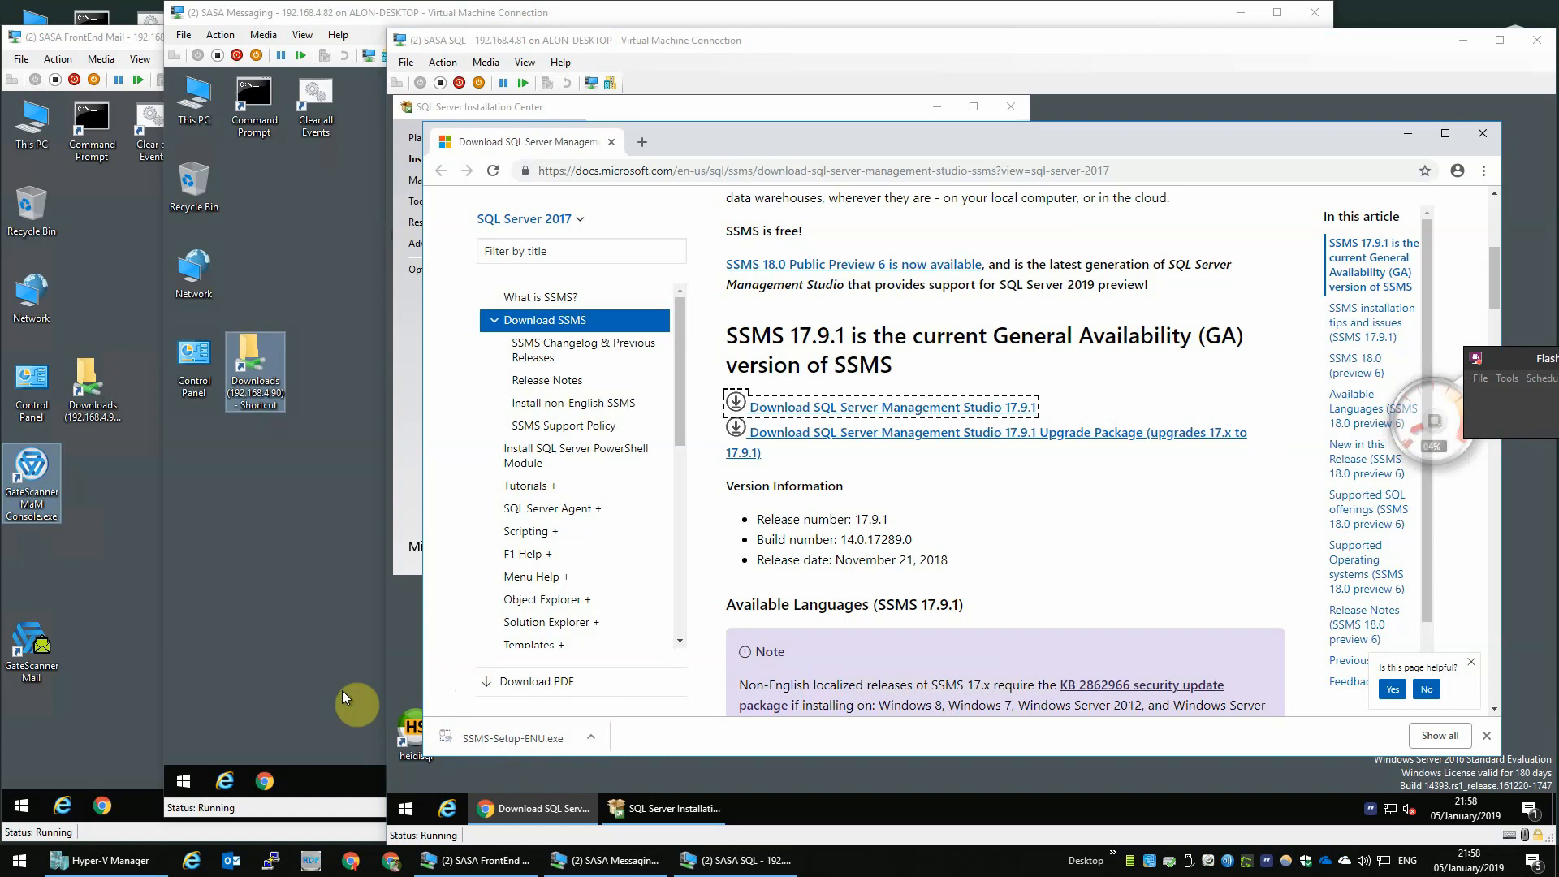
pyautogui.click(542, 746)
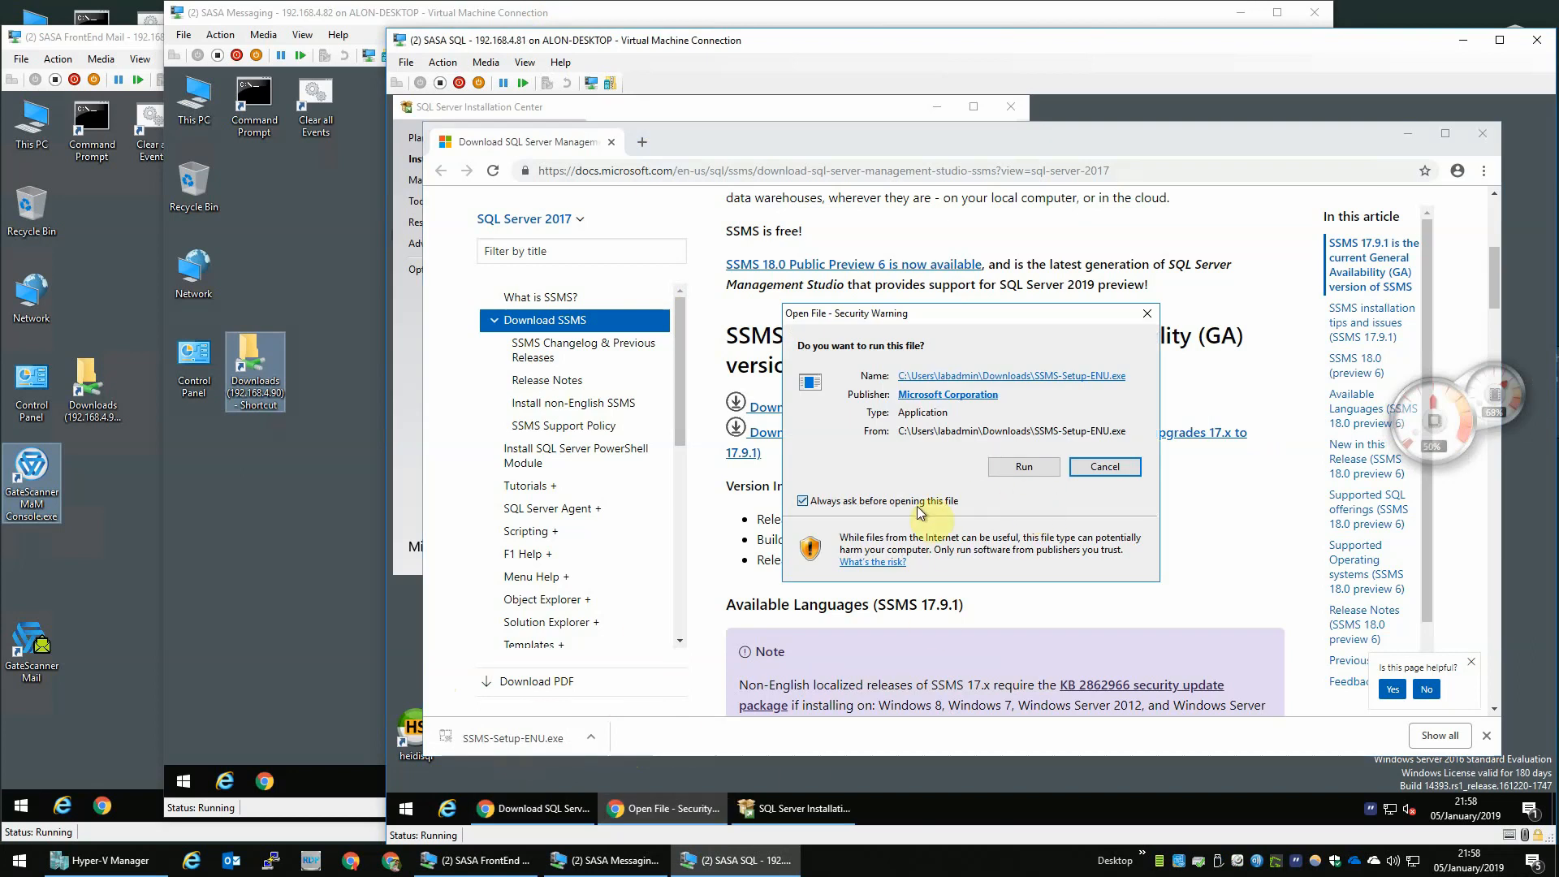
pyautogui.click(1025, 467)
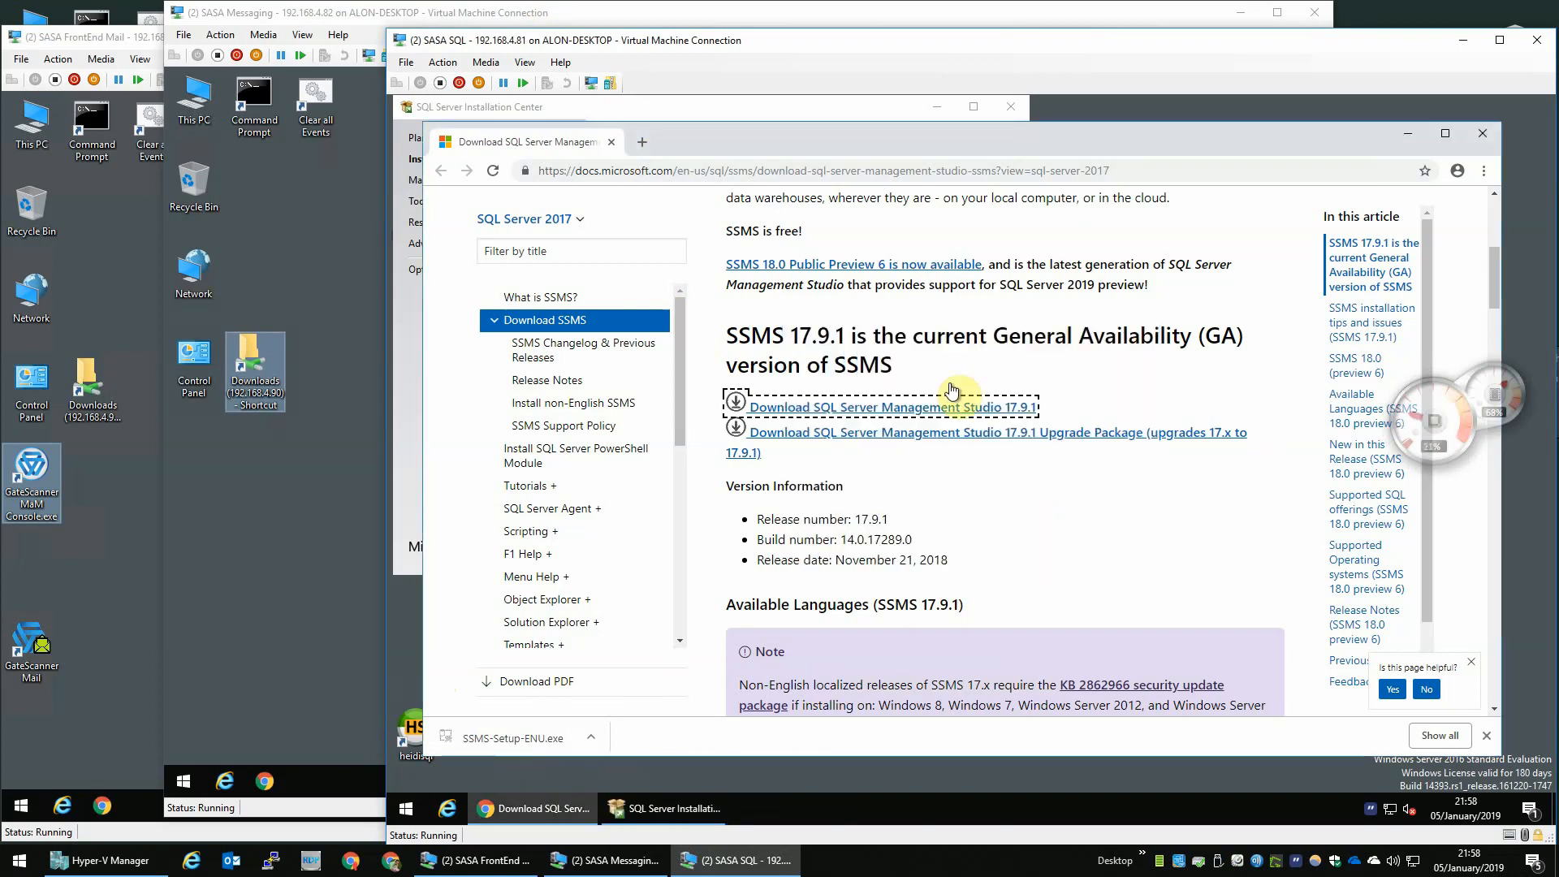
# - Open the Install SQL Server Reporting Services link, close the Installation Center, and download SQL Server 2017 Reporting Services
pyautogui.click(1481, 134)
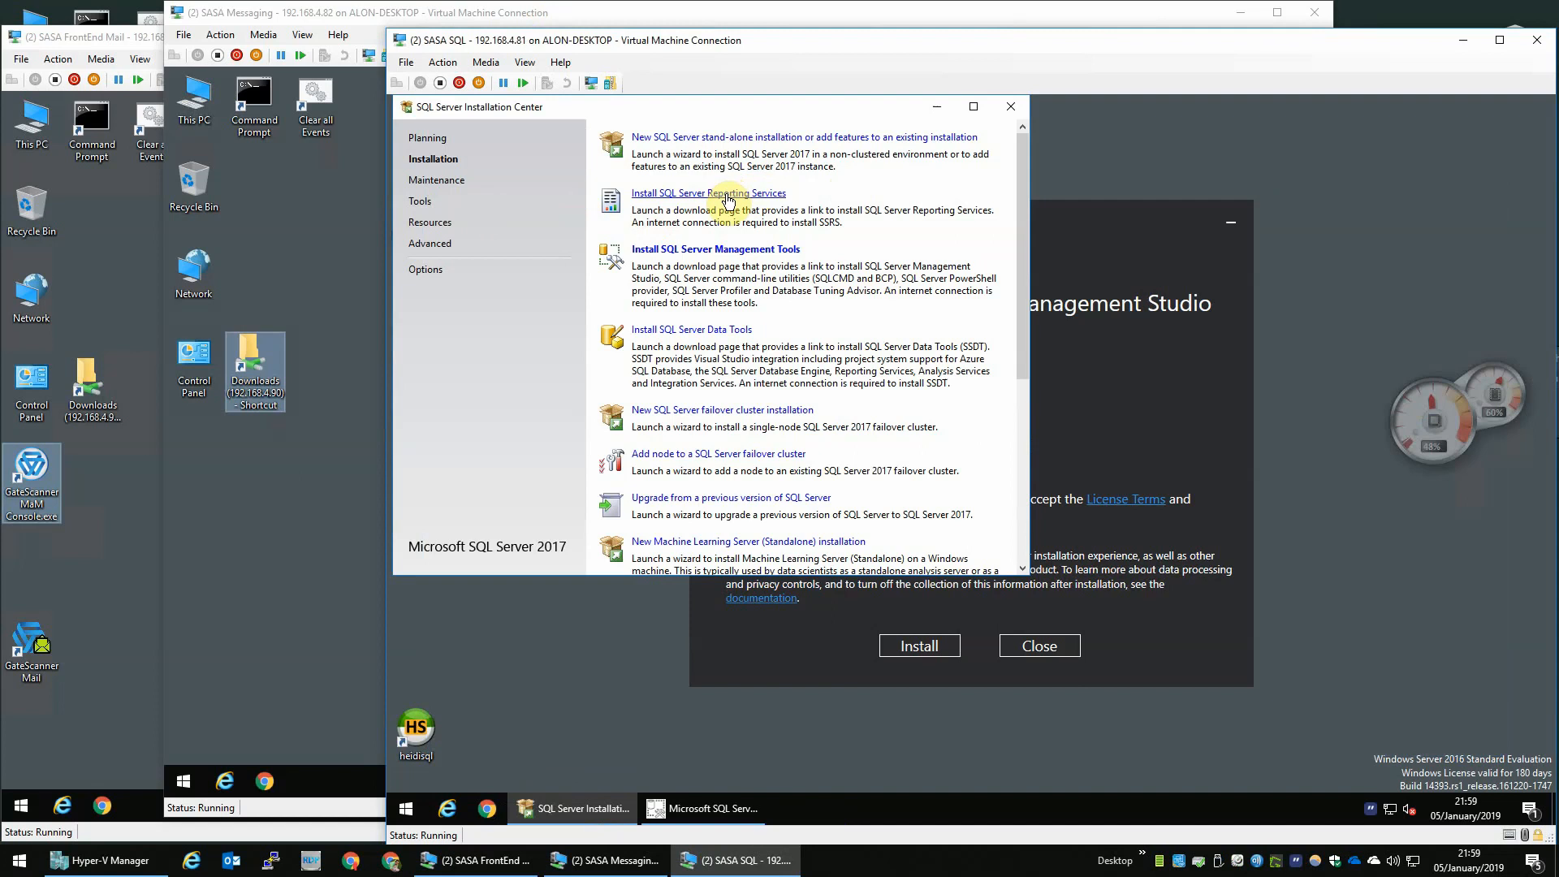
pyautogui.click(727, 195)
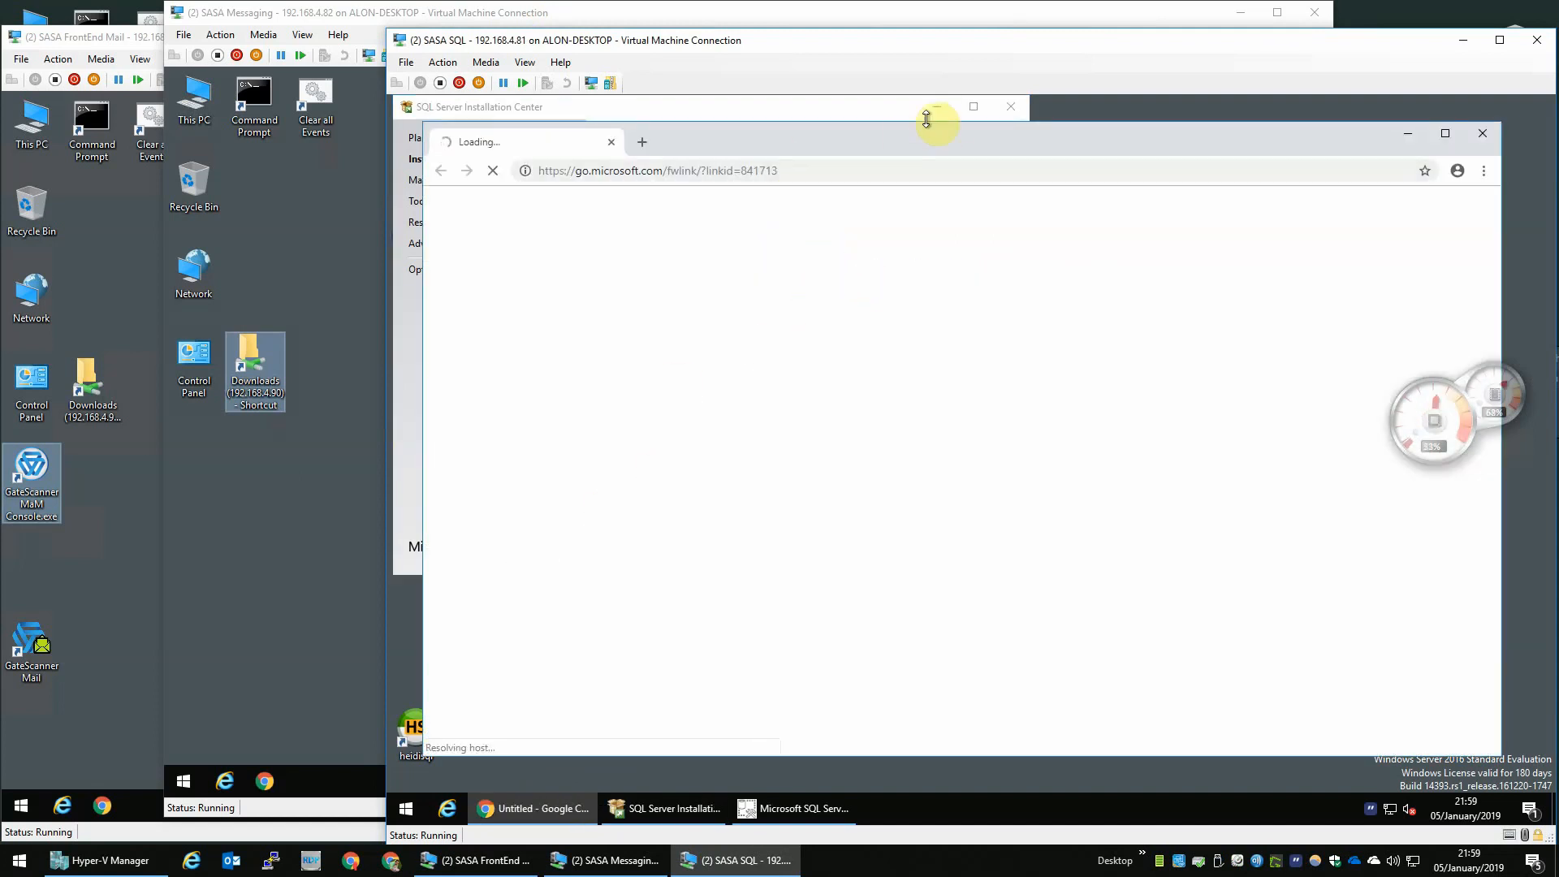
pyautogui.click(1026, 114)
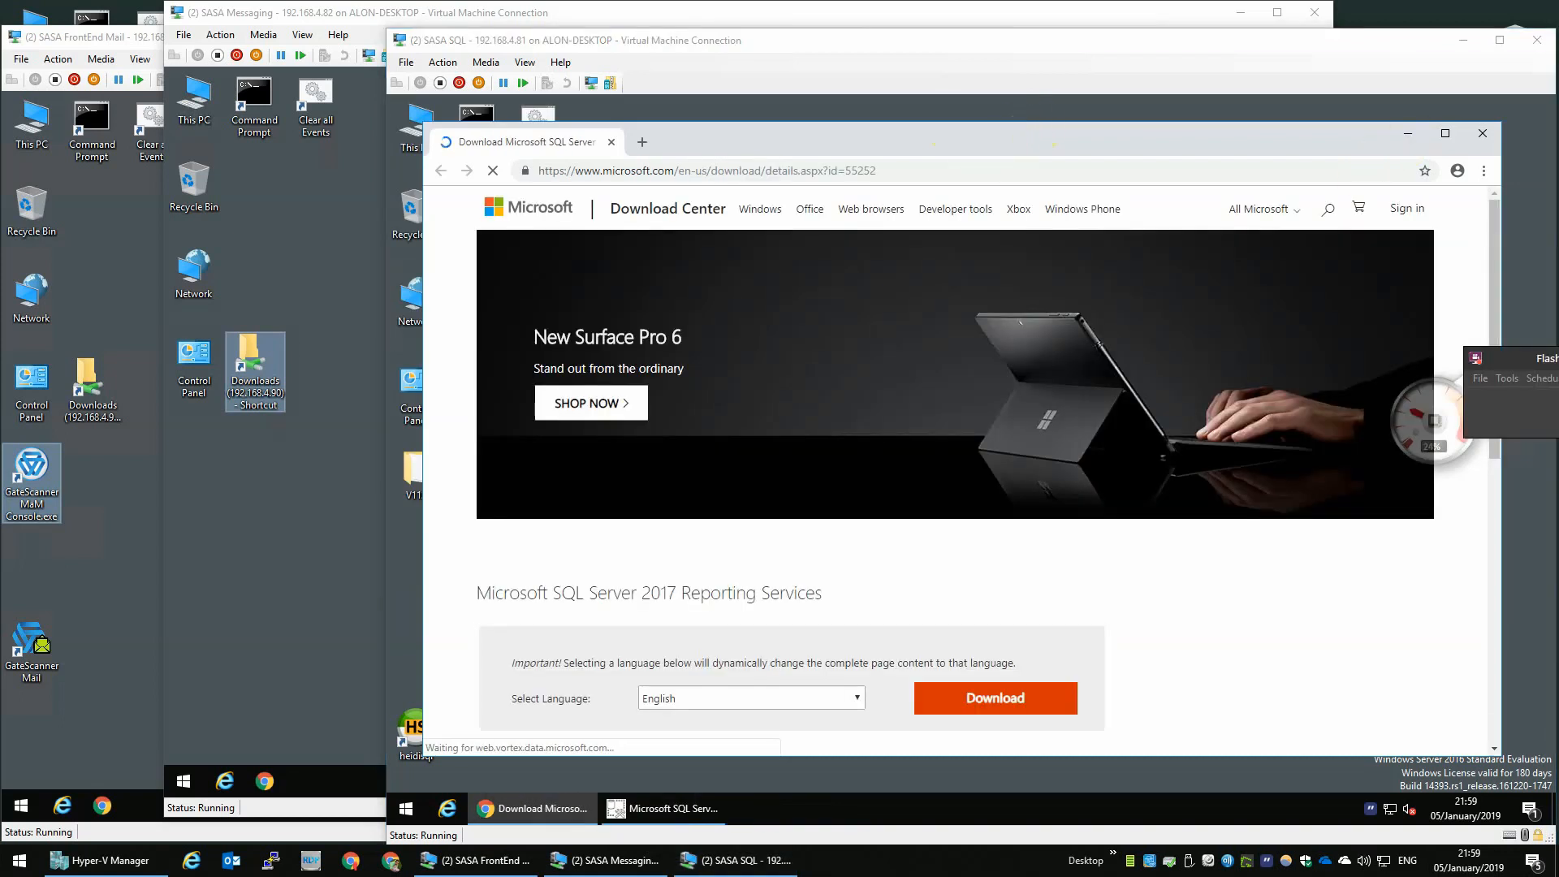
pyautogui.click(964, 695)
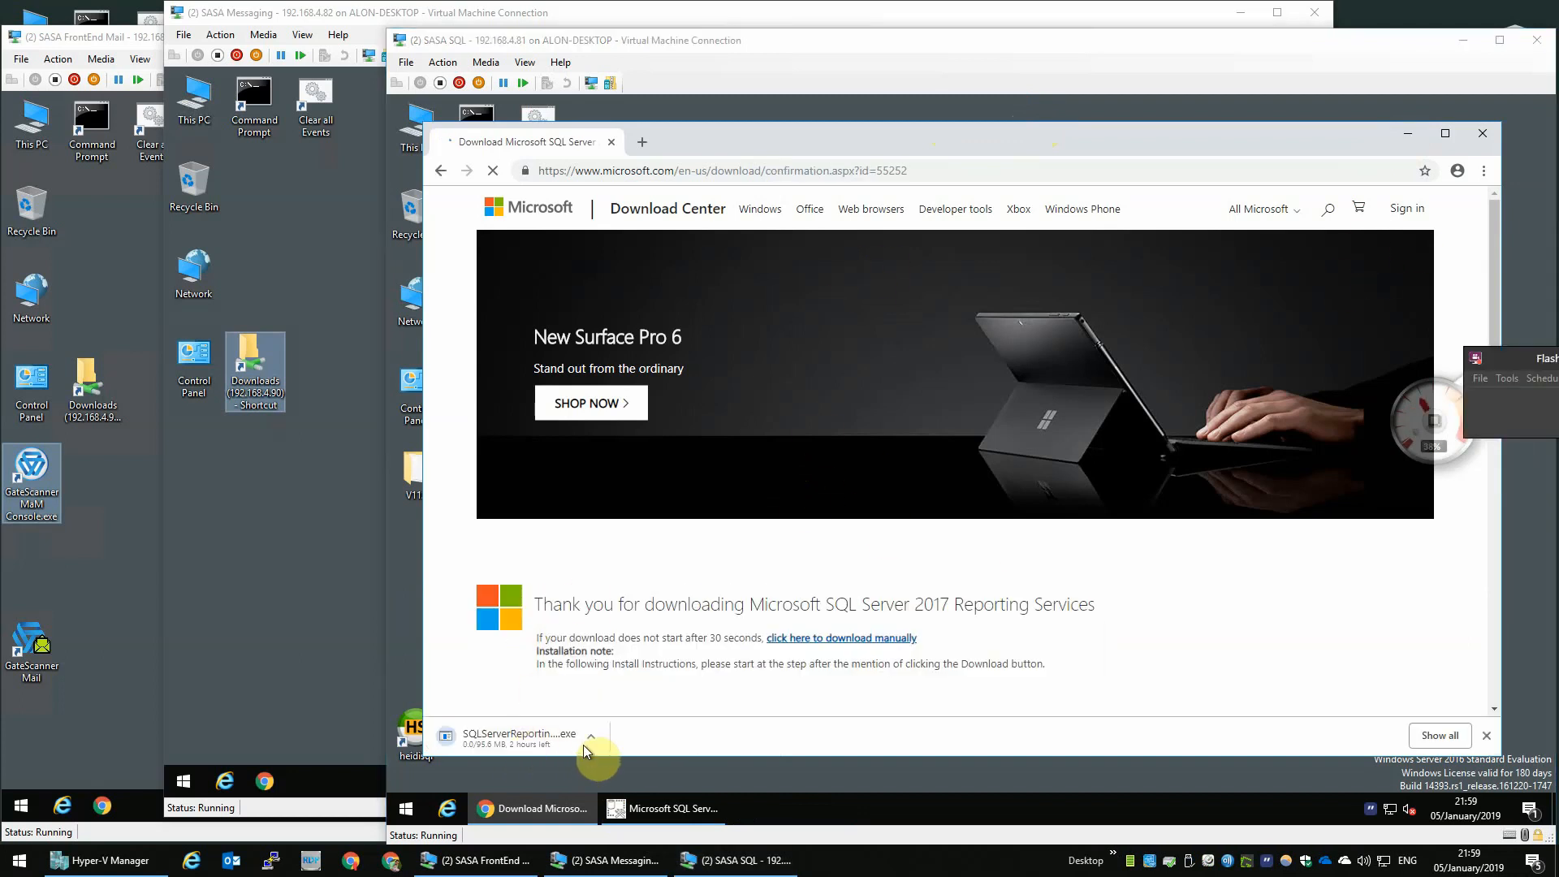
# - Install SQL Server Management Studio 17.9.1 and close the setup once it completes
pyautogui.click(1408, 142)
pyautogui.click(907, 645)
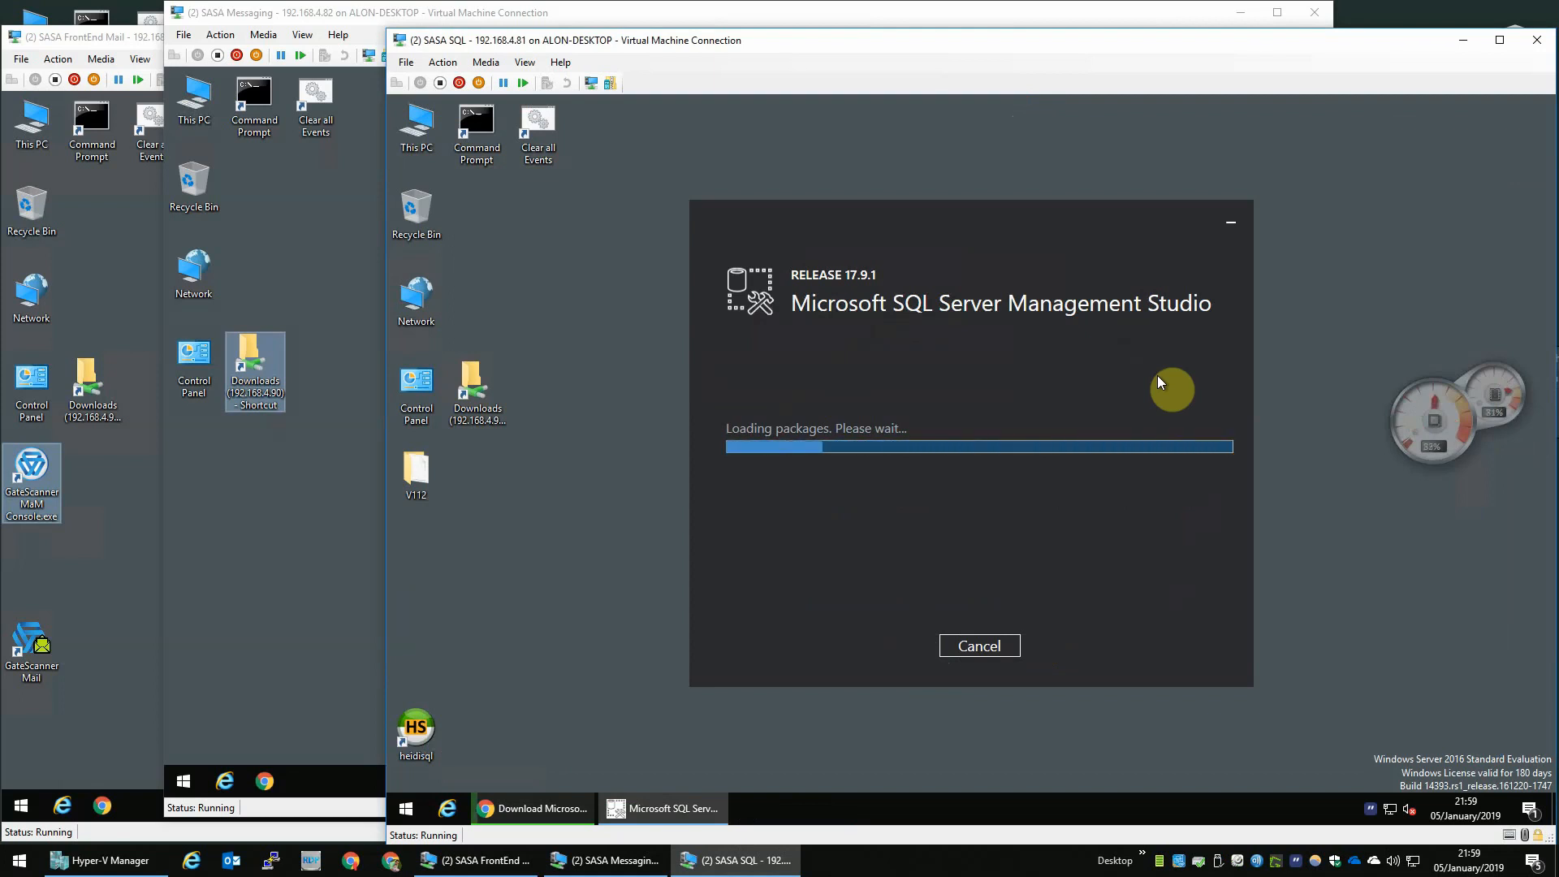
pyautogui.click(417, 728)
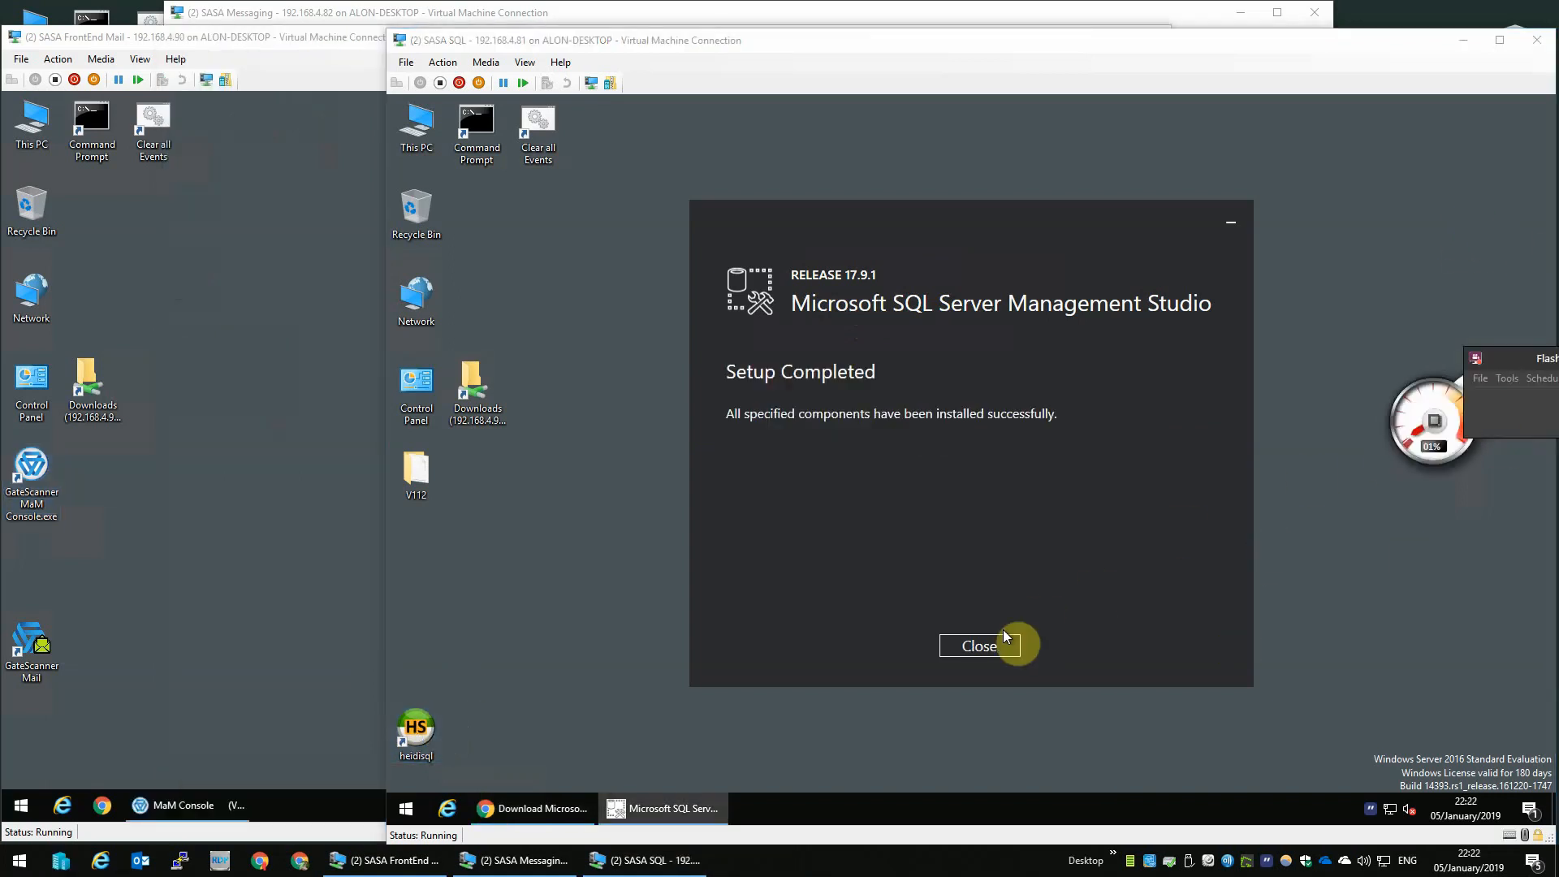
pyautogui.click(991, 645)
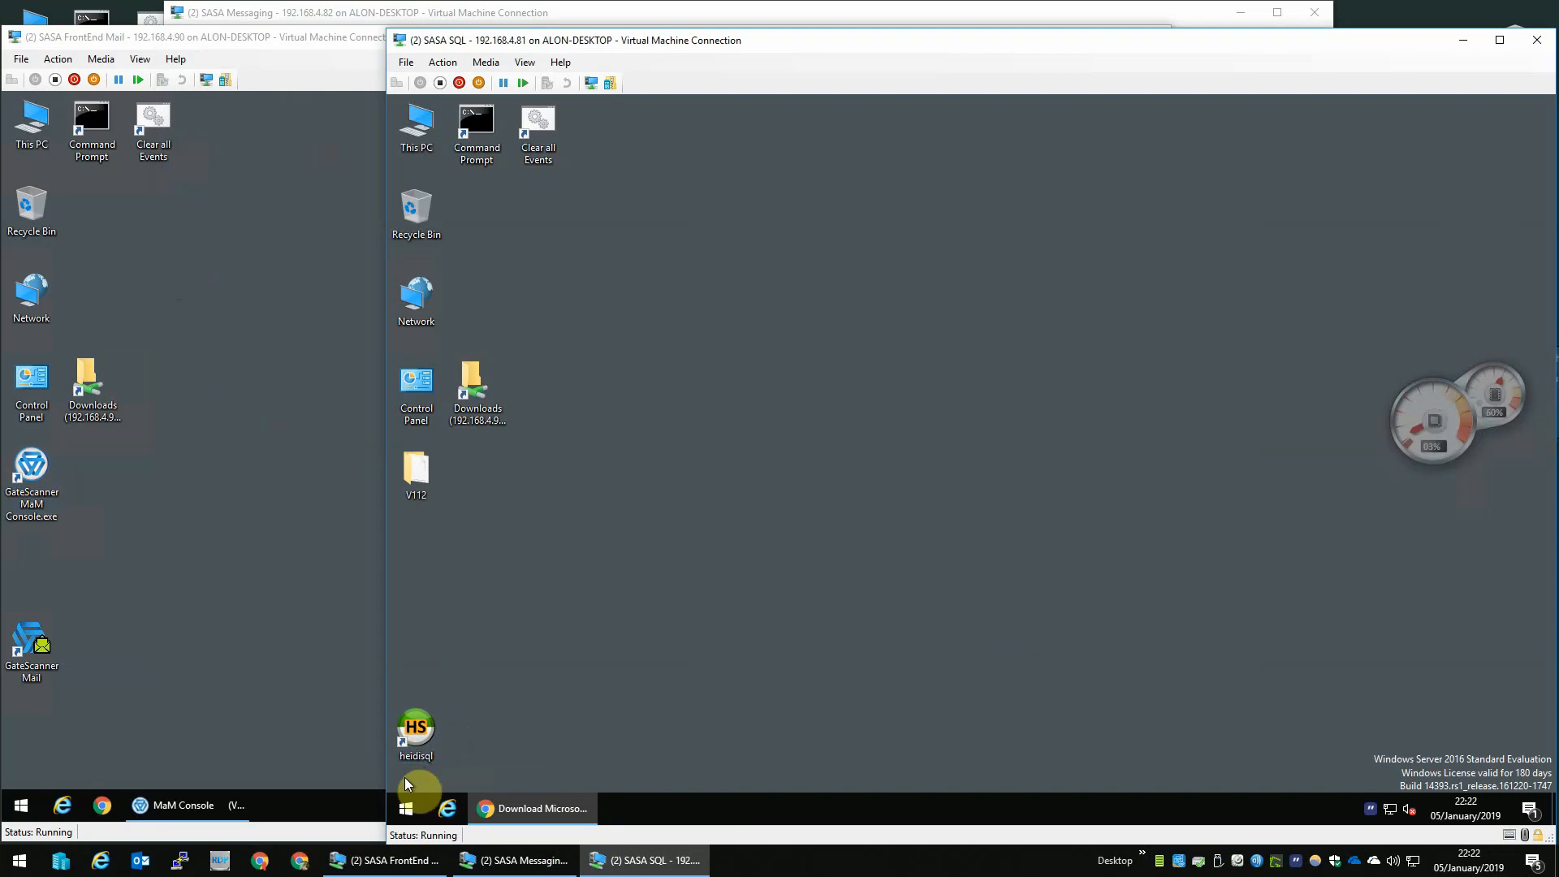
# - Launch SQL Server Management Studio from the Start menu and connect to SASA-SQL with Windows Authentication
pyautogui.click(406, 807)
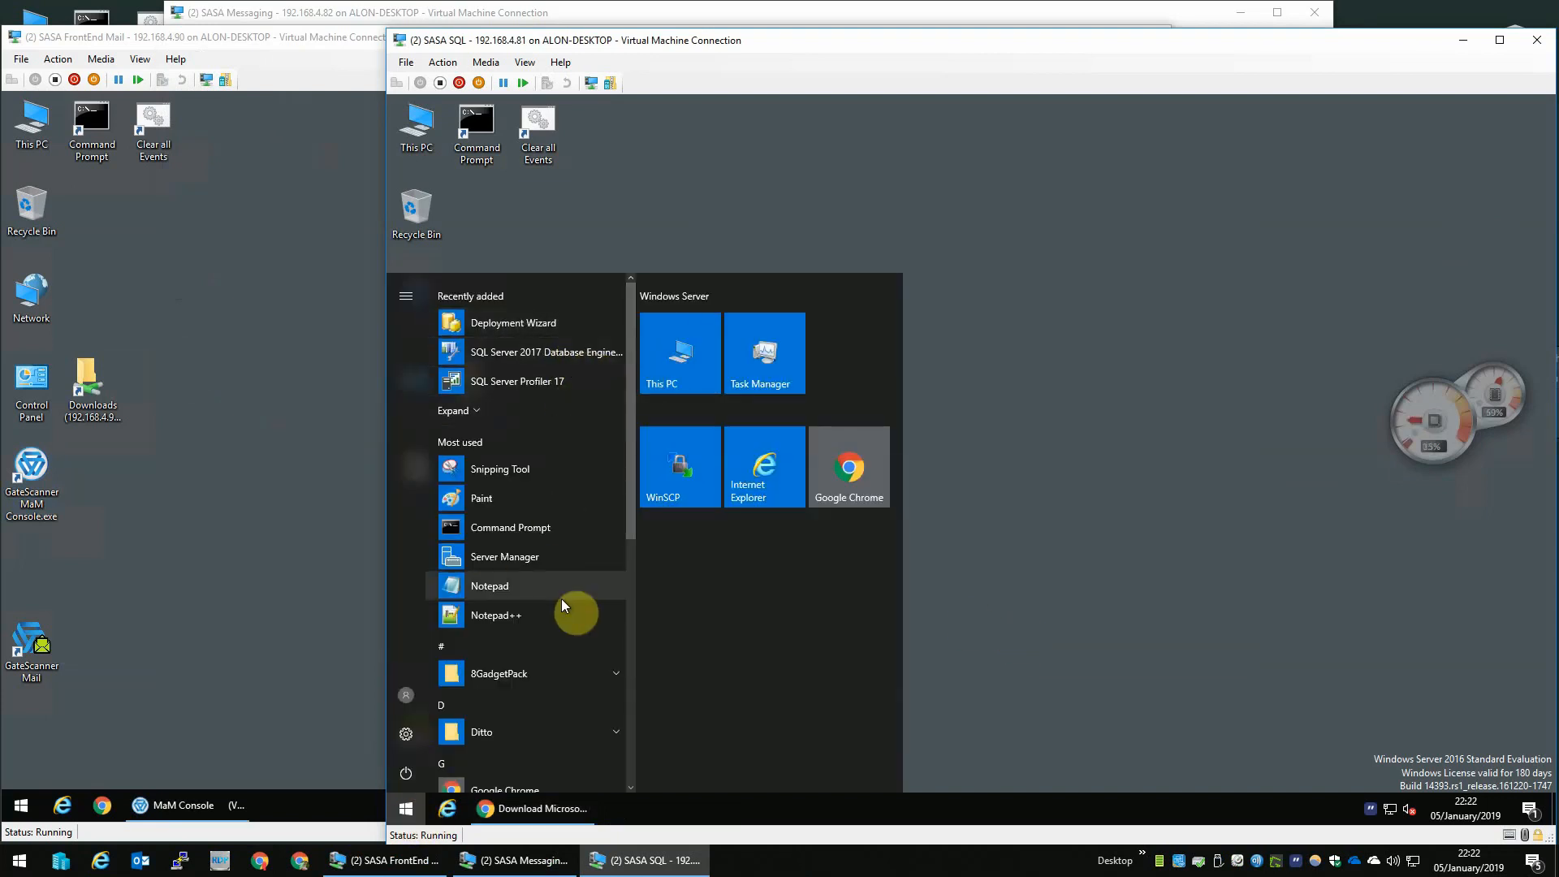
pyautogui.scroll(-3, 568, 595)
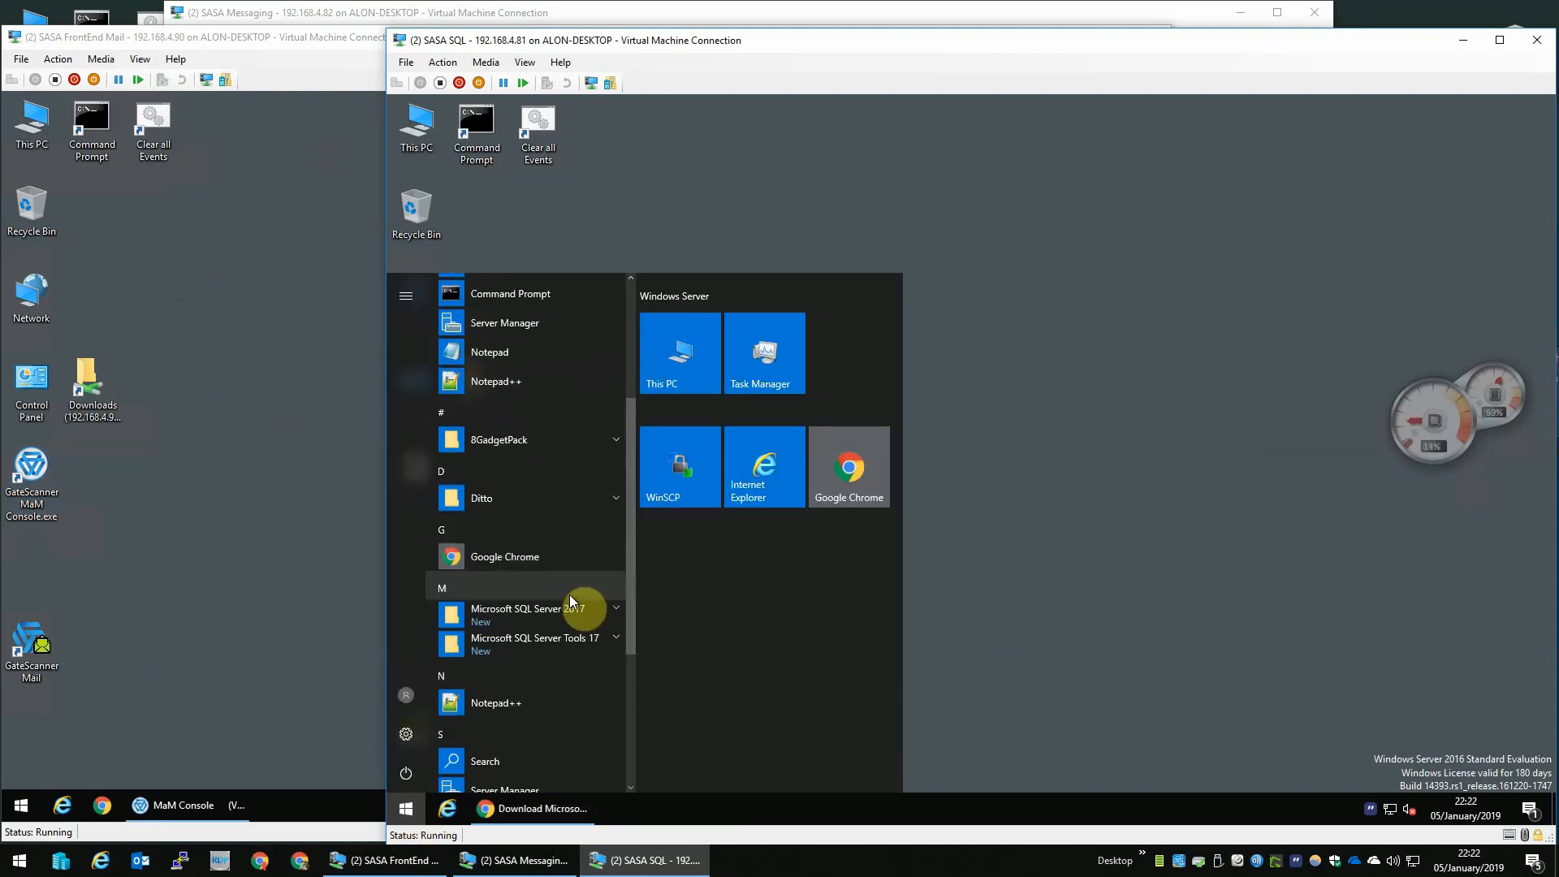
pyautogui.click(559, 645)
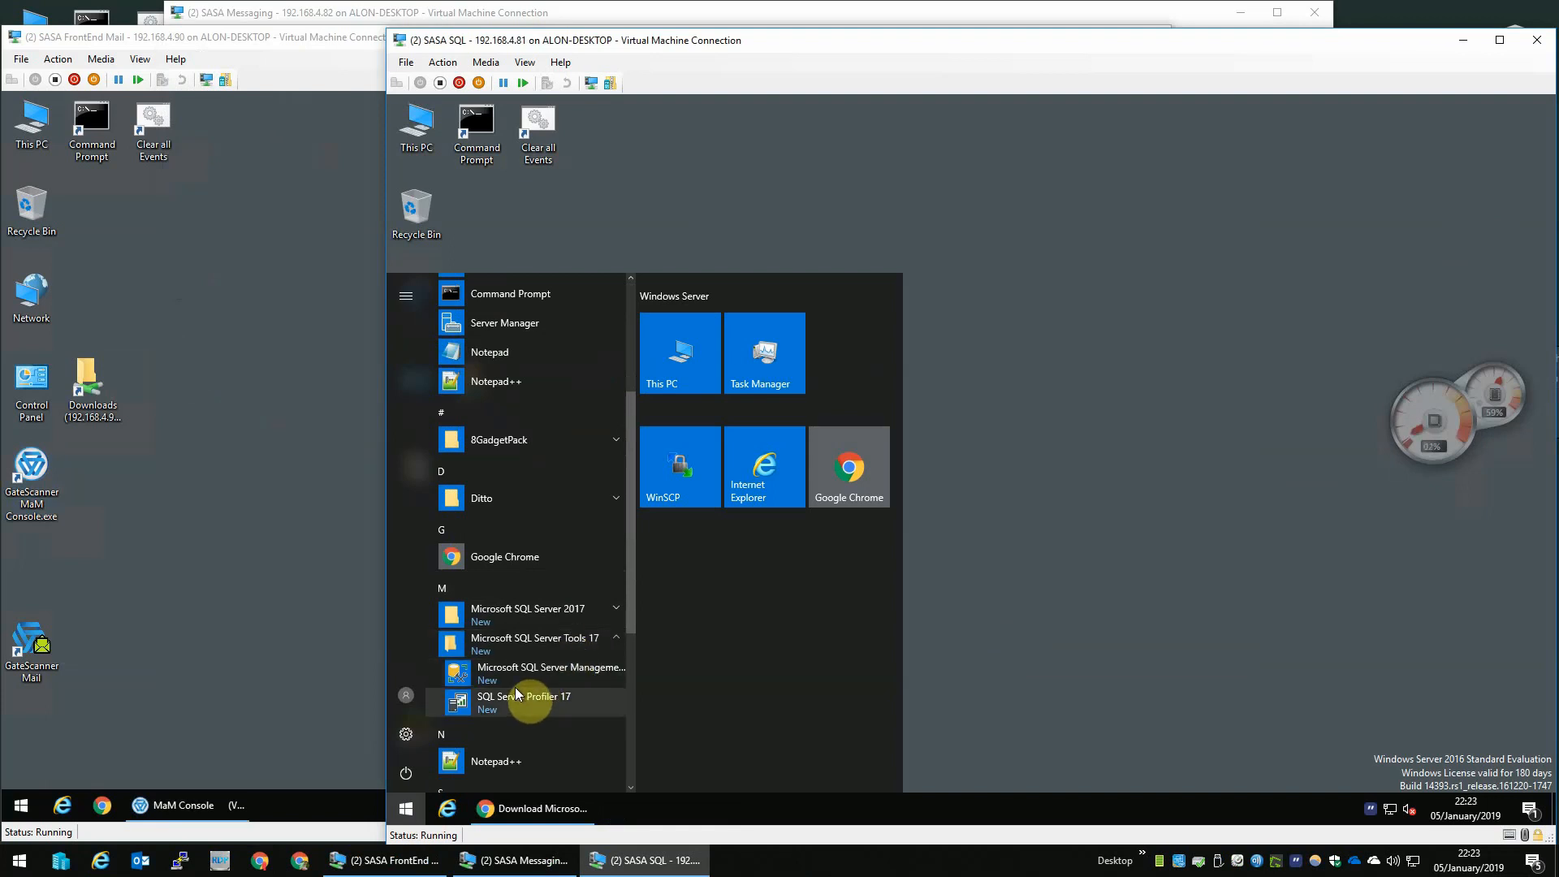
pyautogui.click(529, 673)
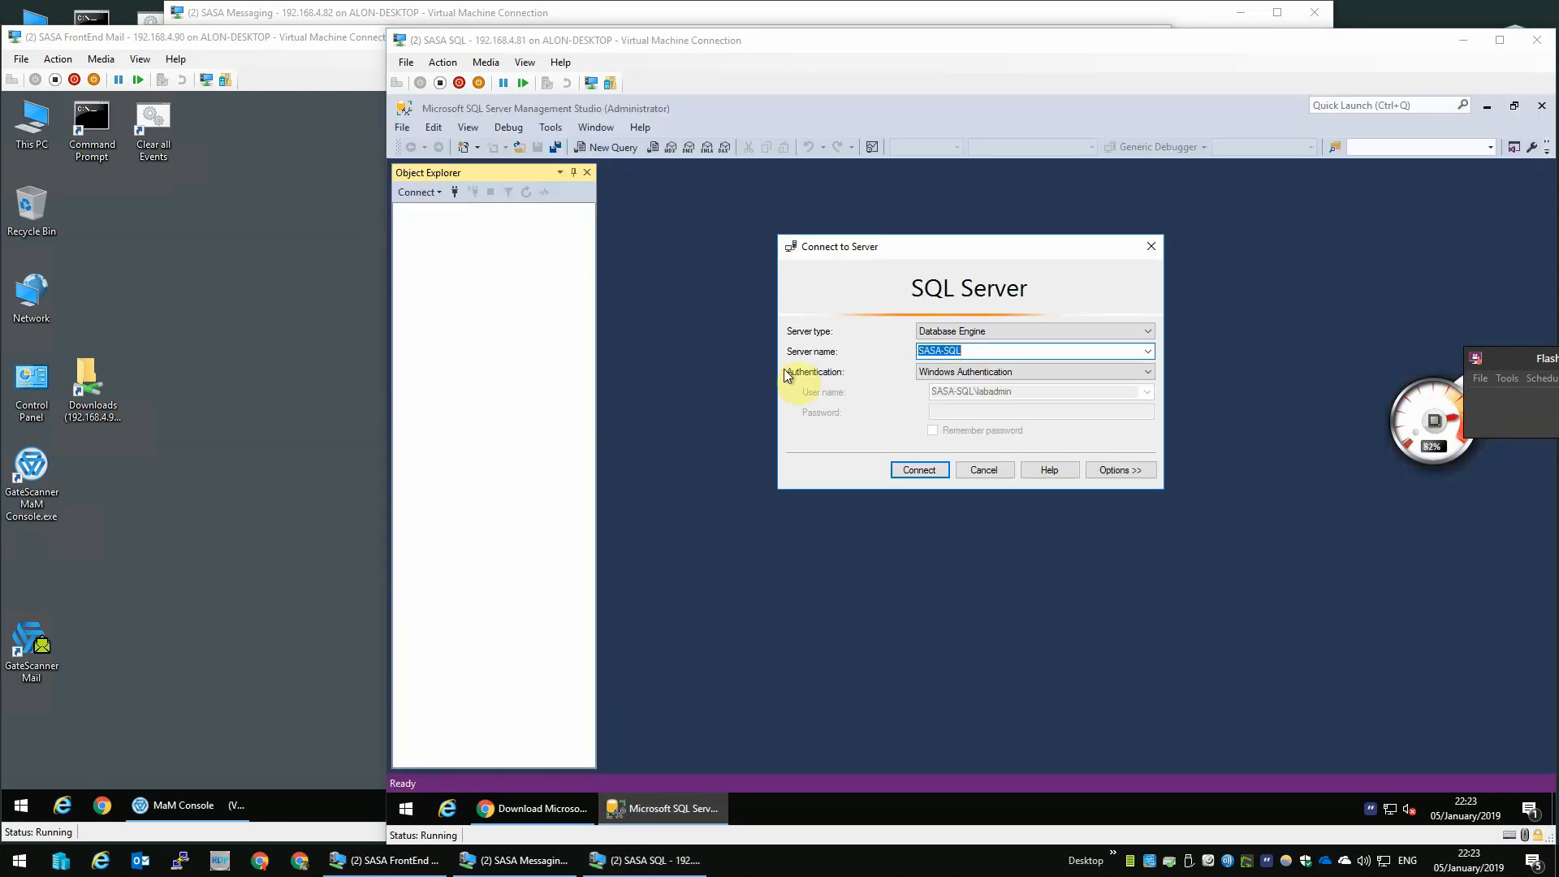
pyautogui.click(913, 475)
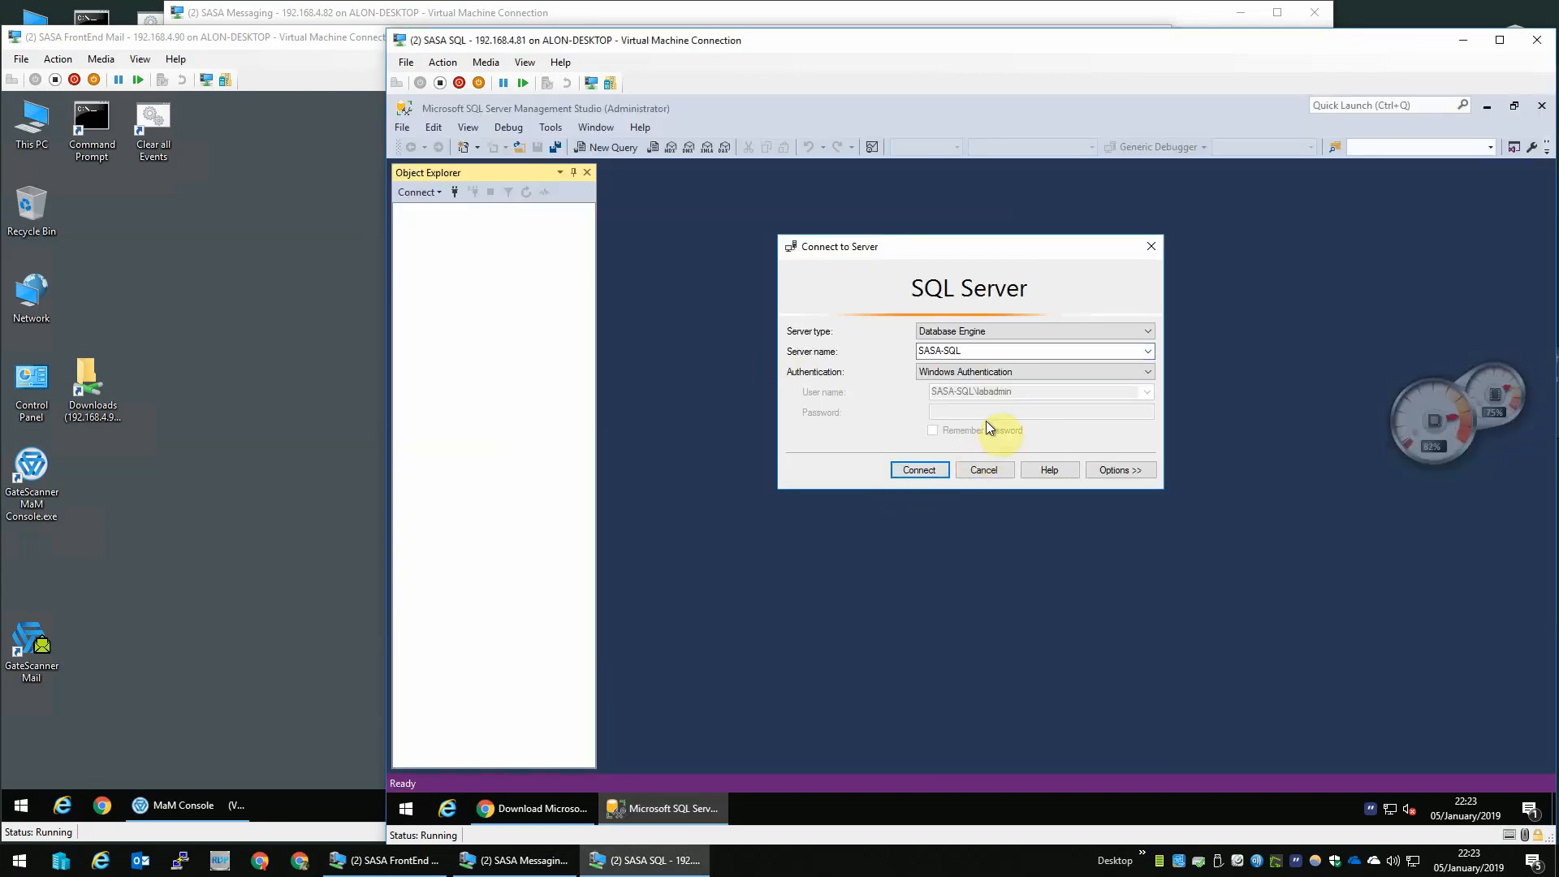
pyautogui.click(912, 473)
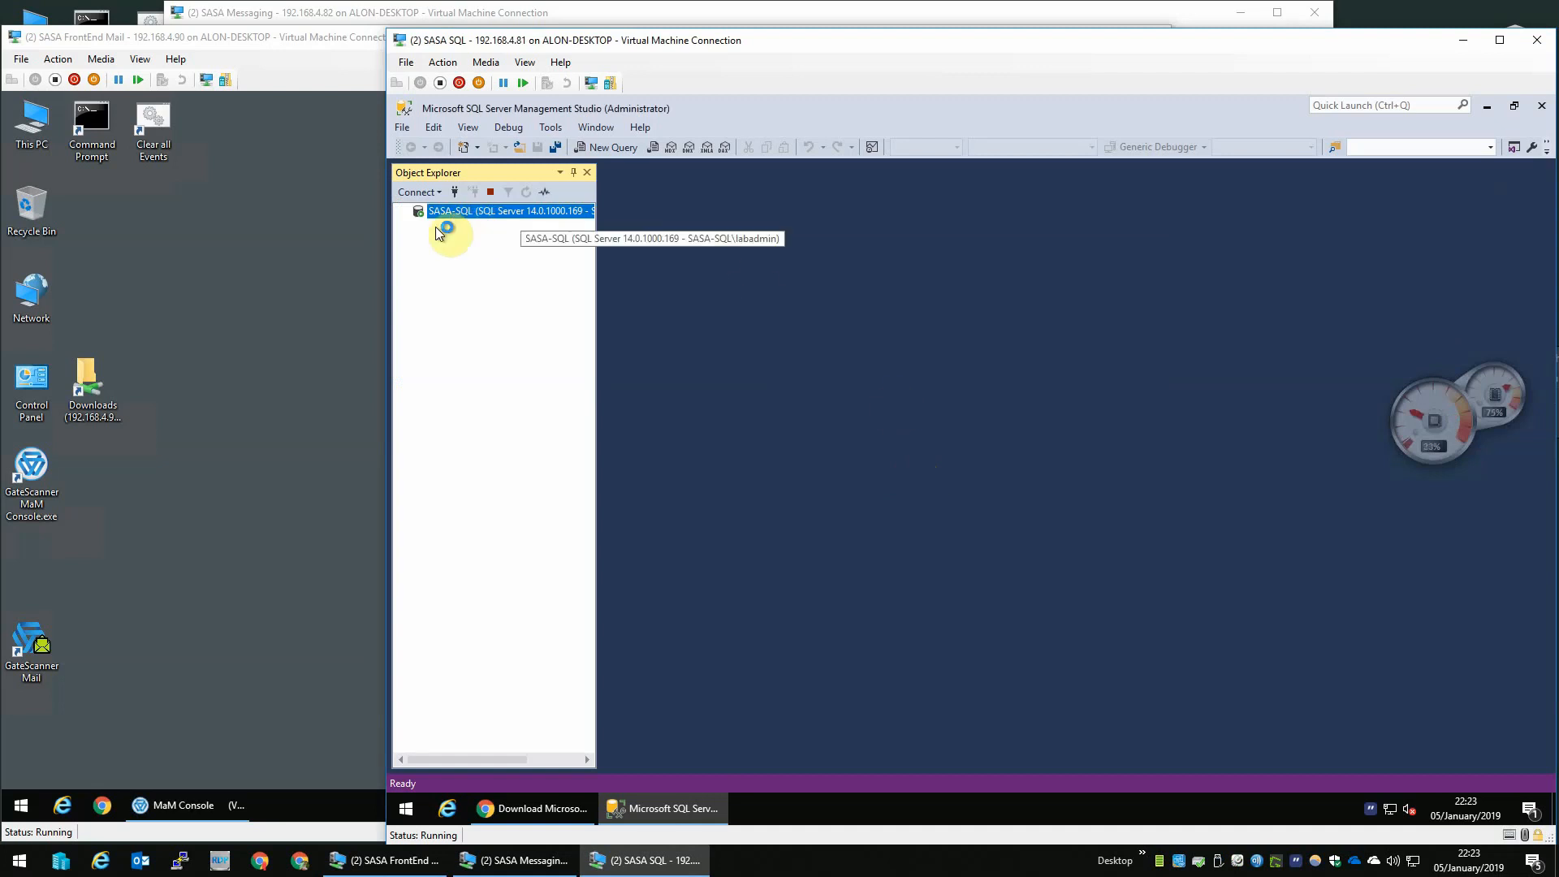
# - Set the server's authentication to SQL Server and Windows Authentication mode in its properties, then close Management Studio
pyautogui.rightClick(487, 216)
pyautogui.click(552, 522)
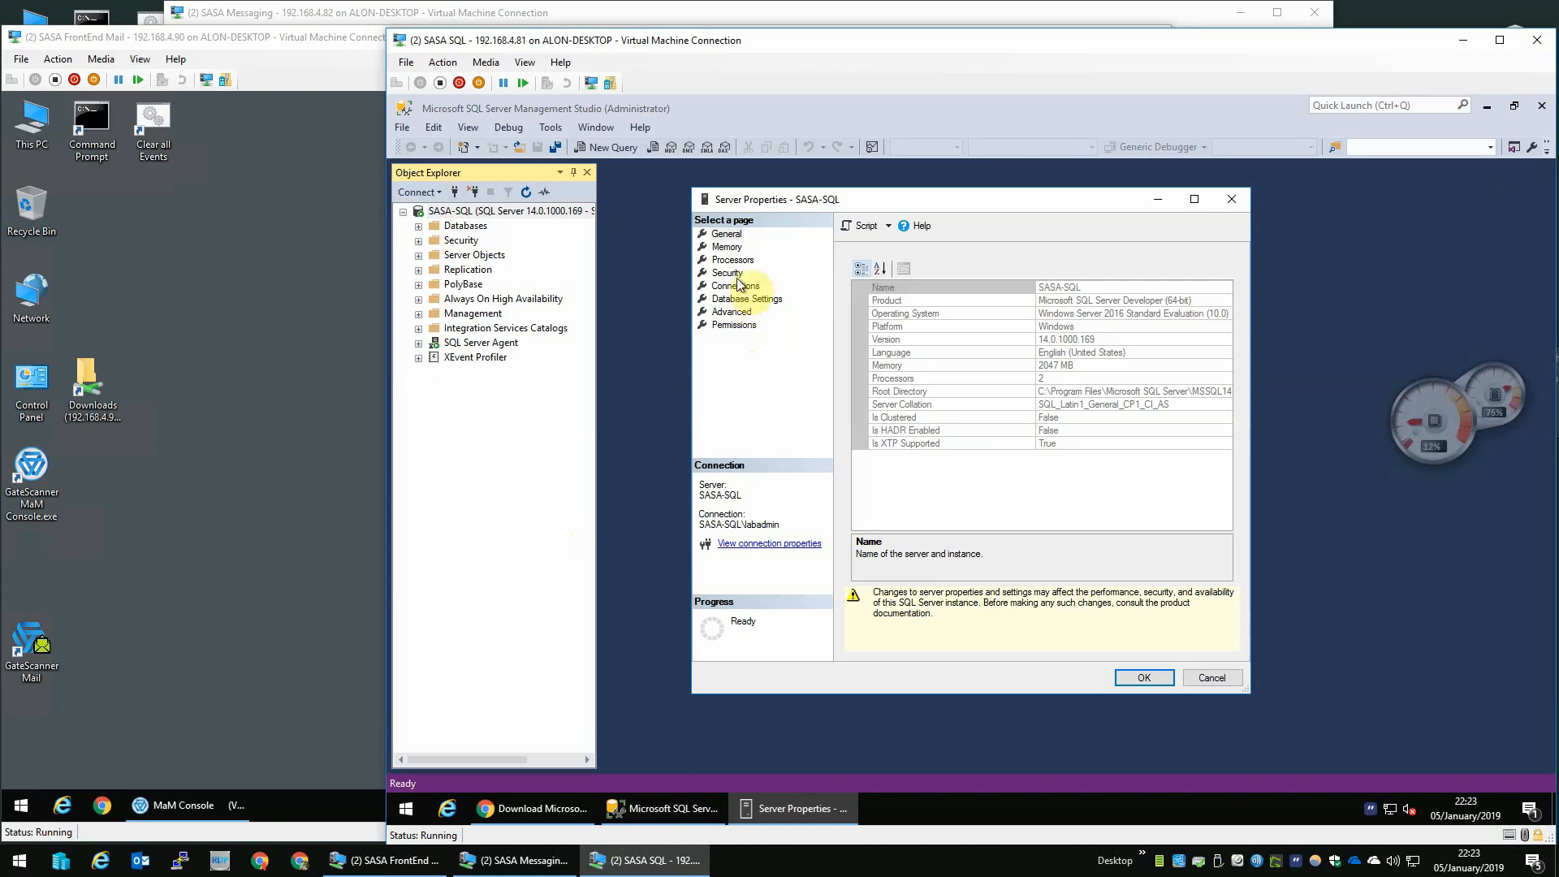
pyautogui.click(727, 273)
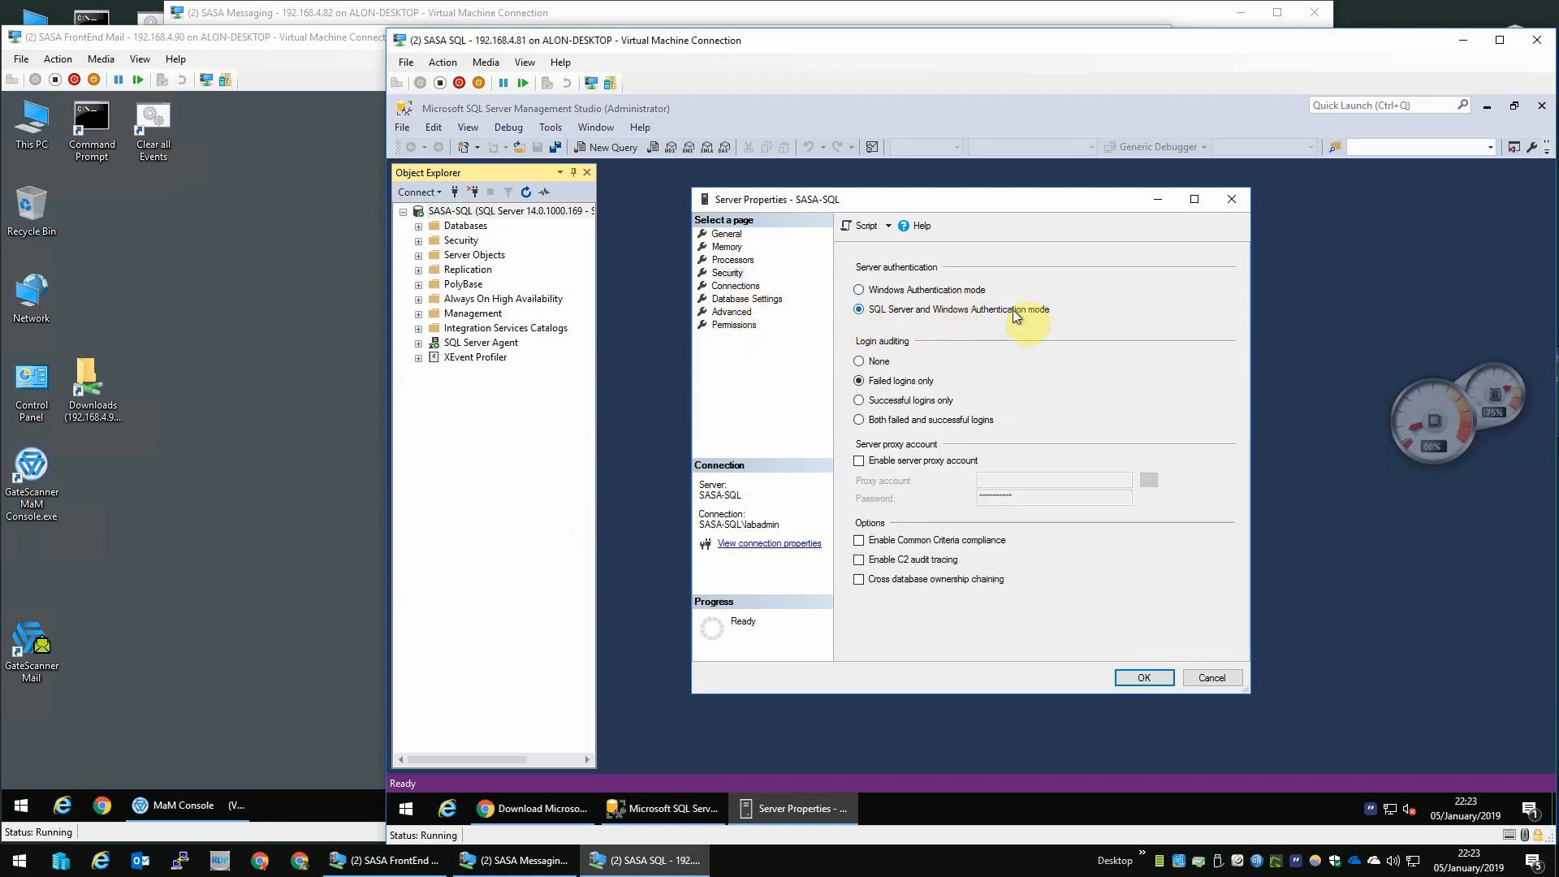
pyautogui.click(1141, 676)
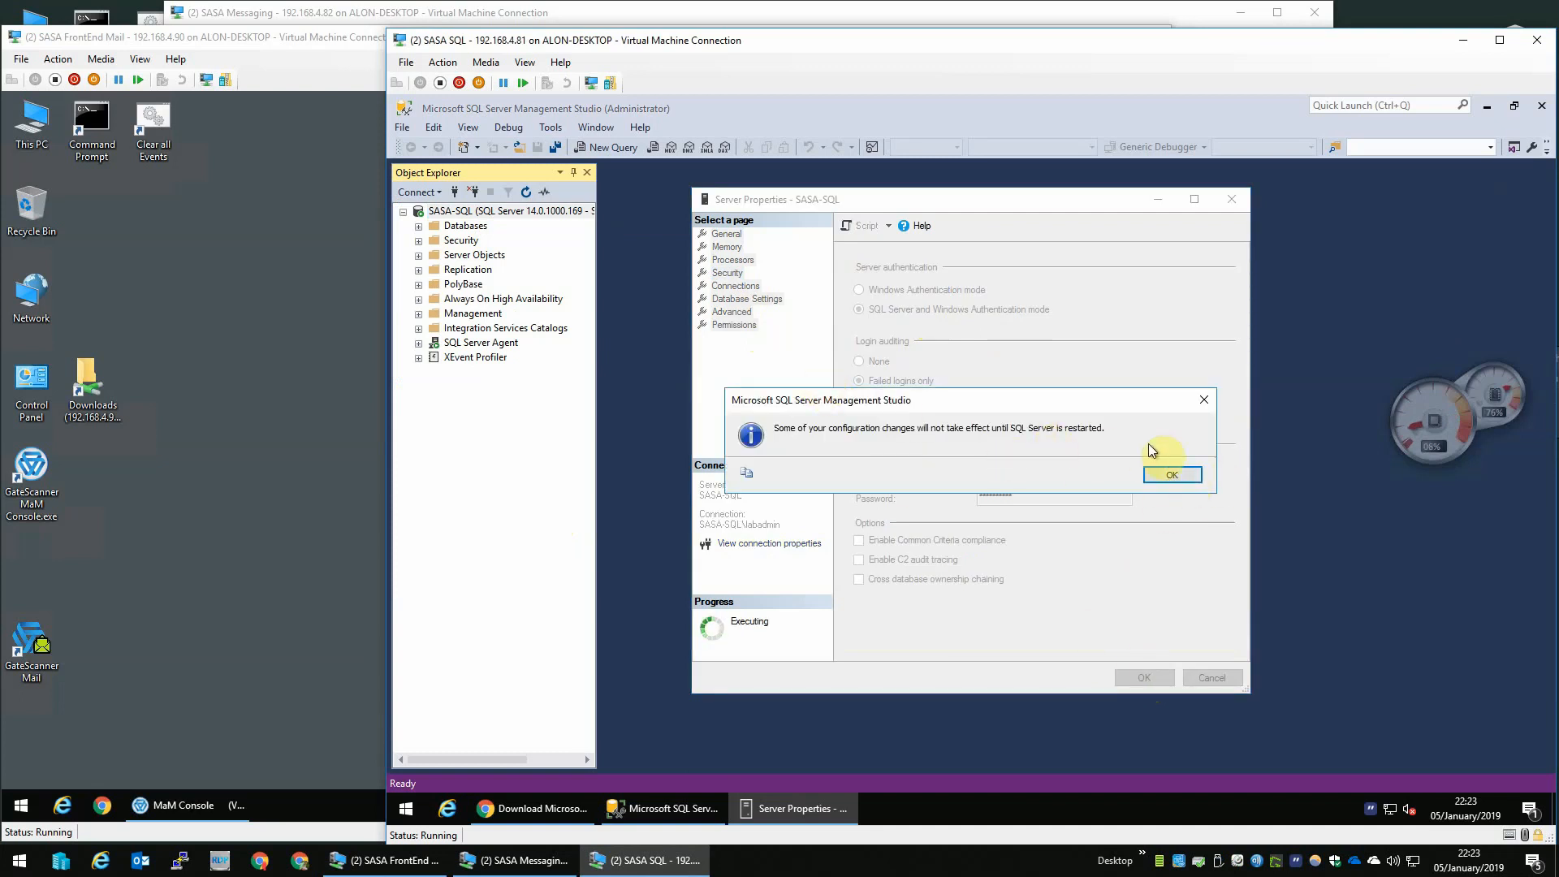
pyautogui.click(1169, 477)
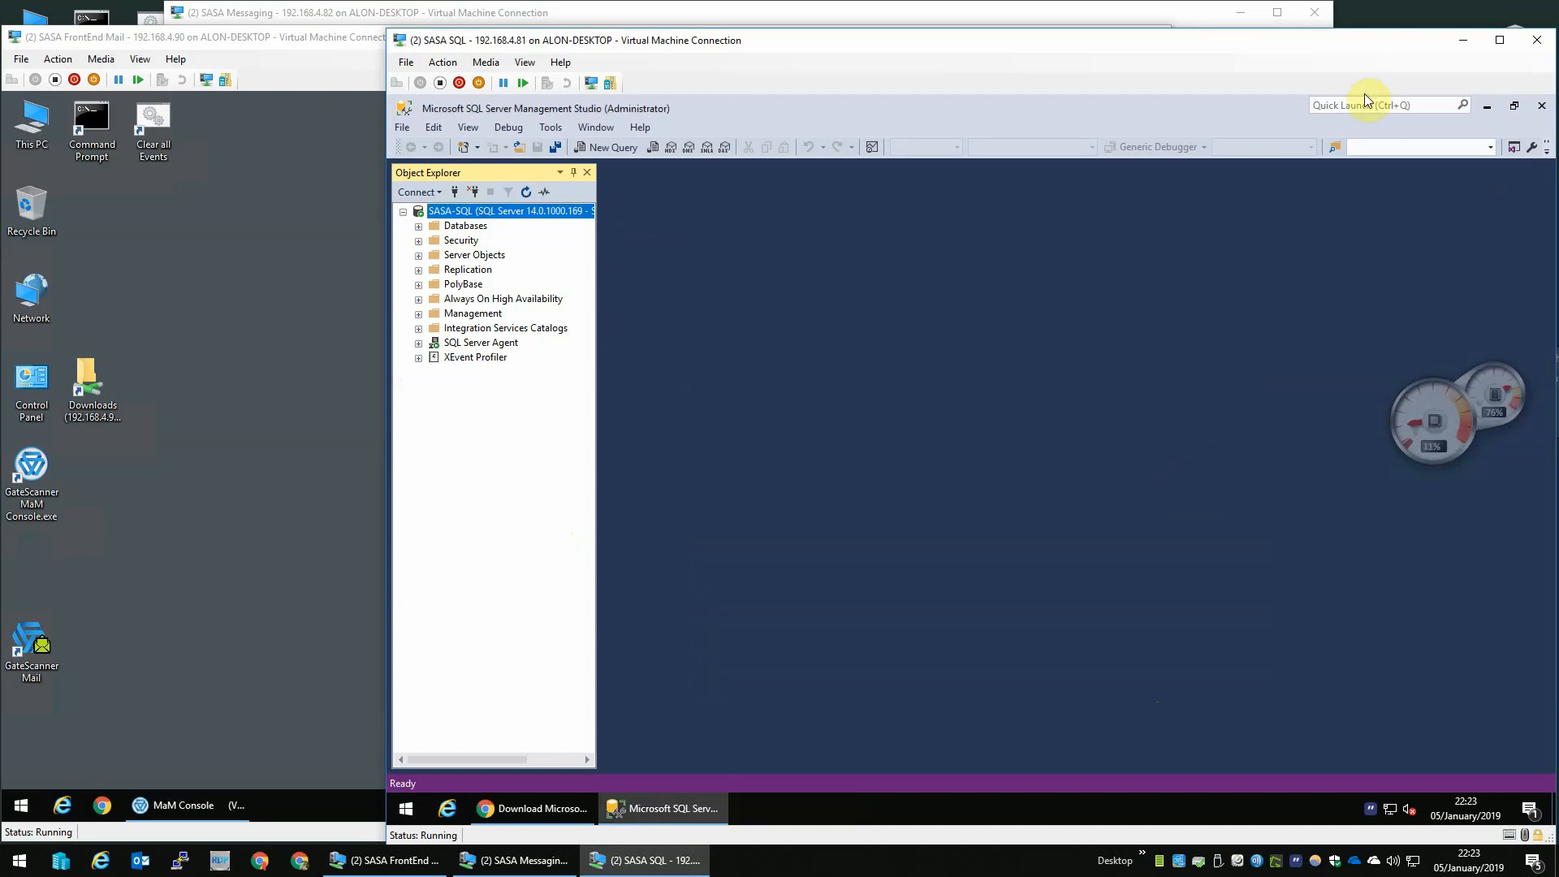
pyautogui.click(1536, 108)
# - Search for services.msc and pin Services to the taskbar
pyautogui.click(406, 808)
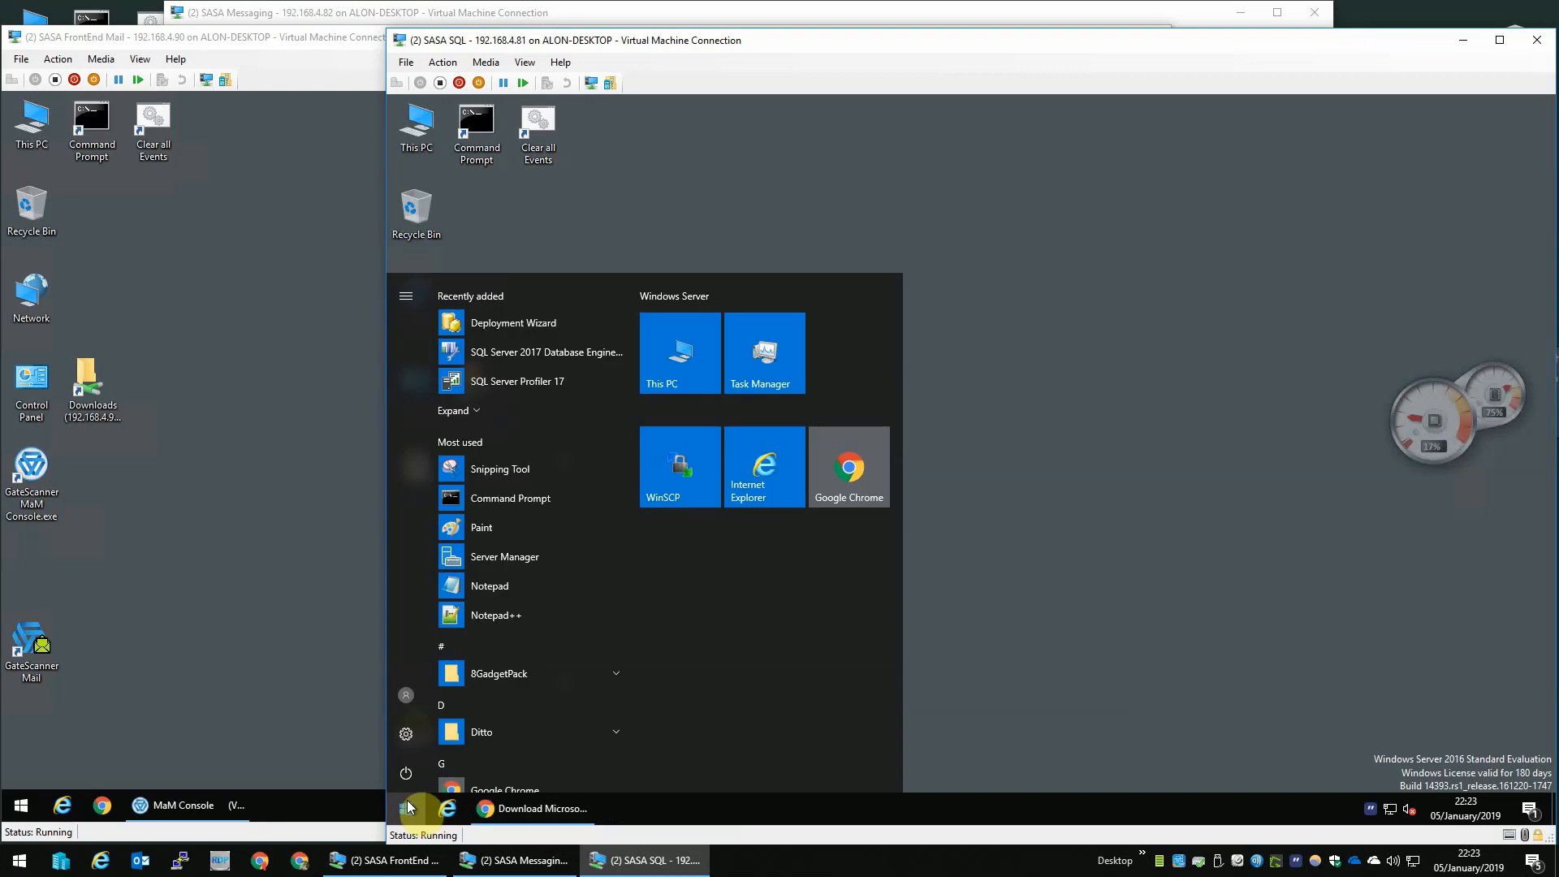
pyautogui.write('servic')
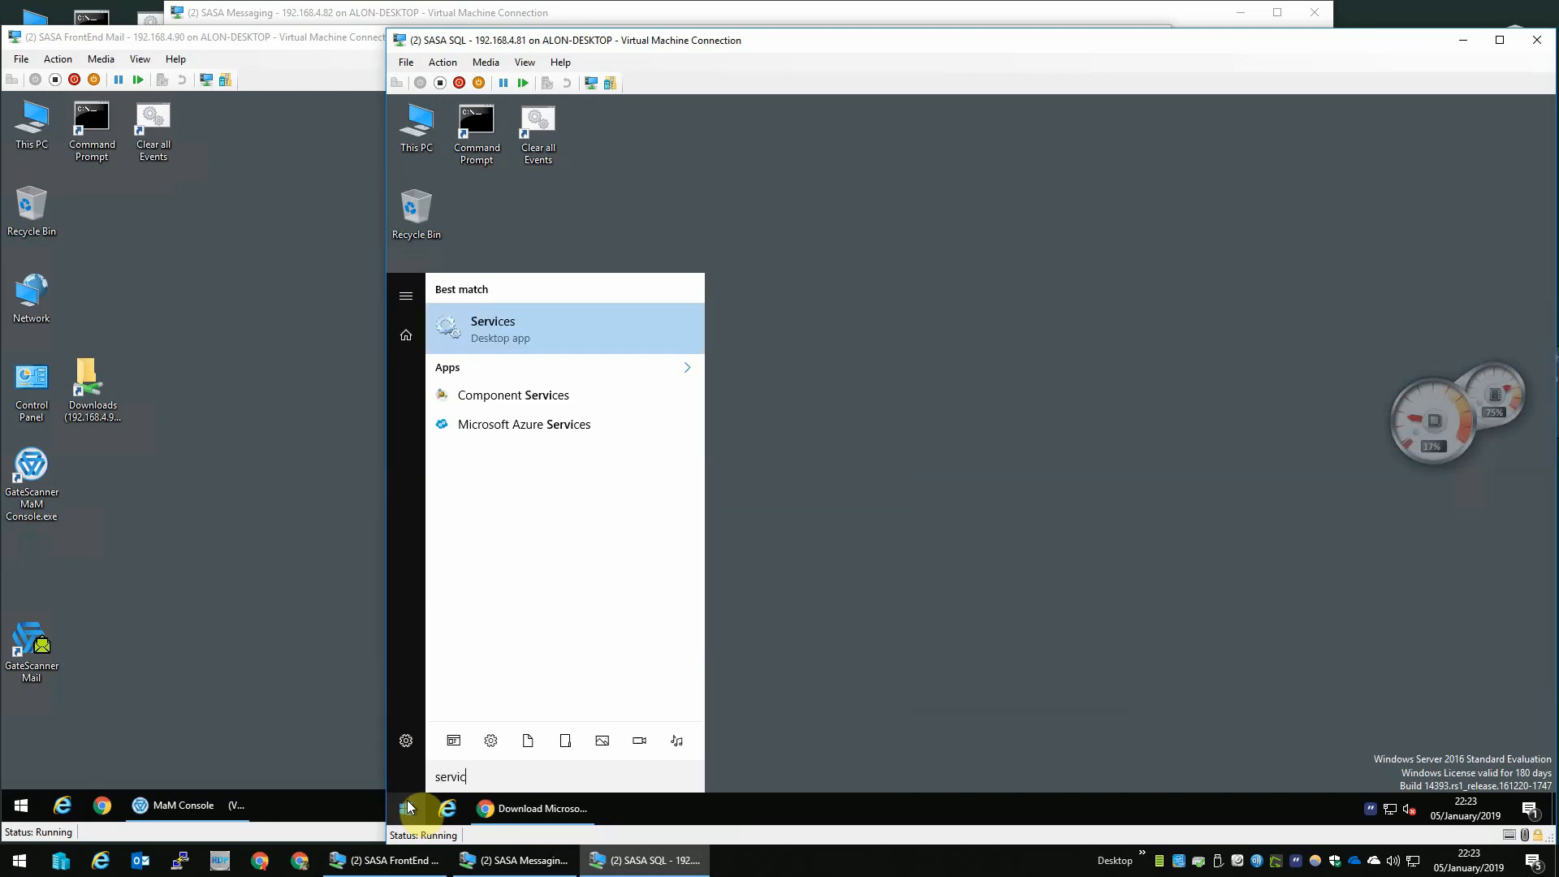
pyautogui.write('es.msc')
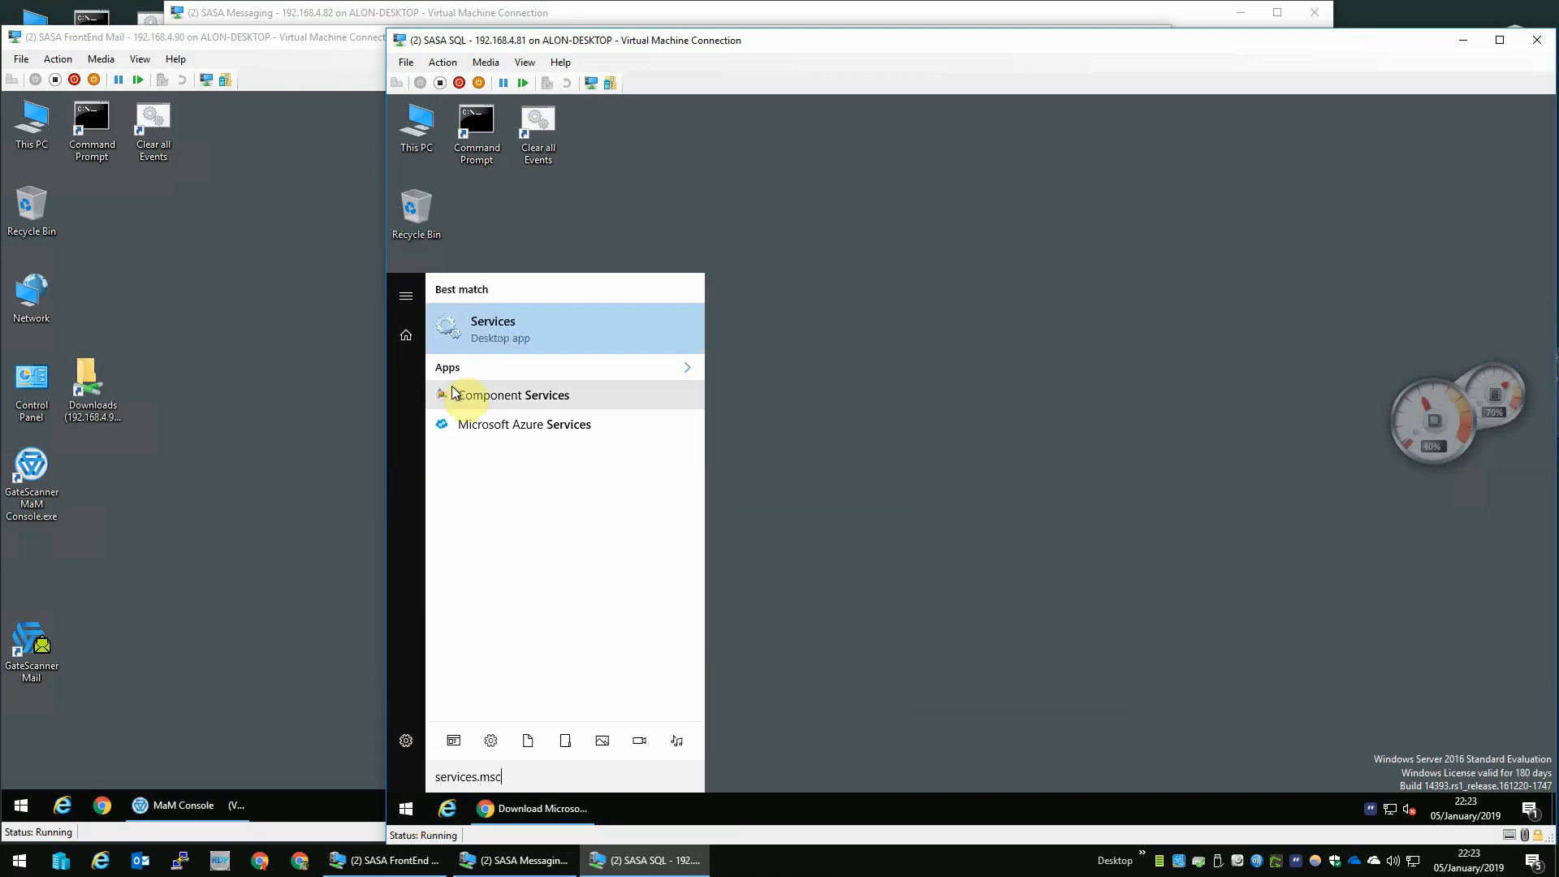
pyautogui.rightClick(538, 343)
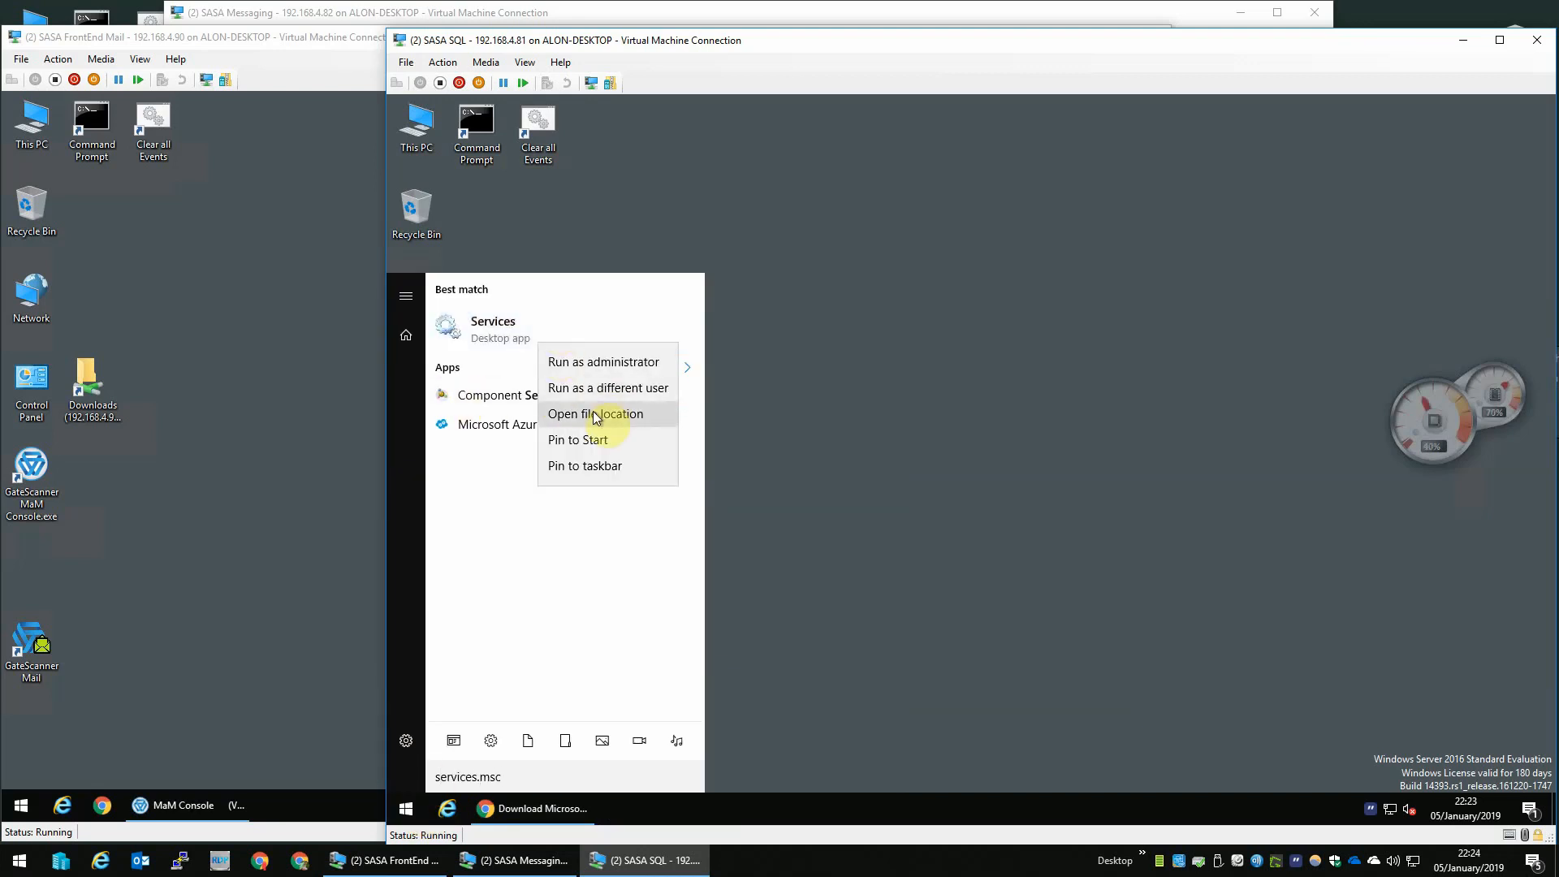
pyautogui.click(591, 466)
# - Open Services and restart the SQL Server (MSSQLSERVER) service together with SQL Server Agent
pyautogui.click(584, 816)
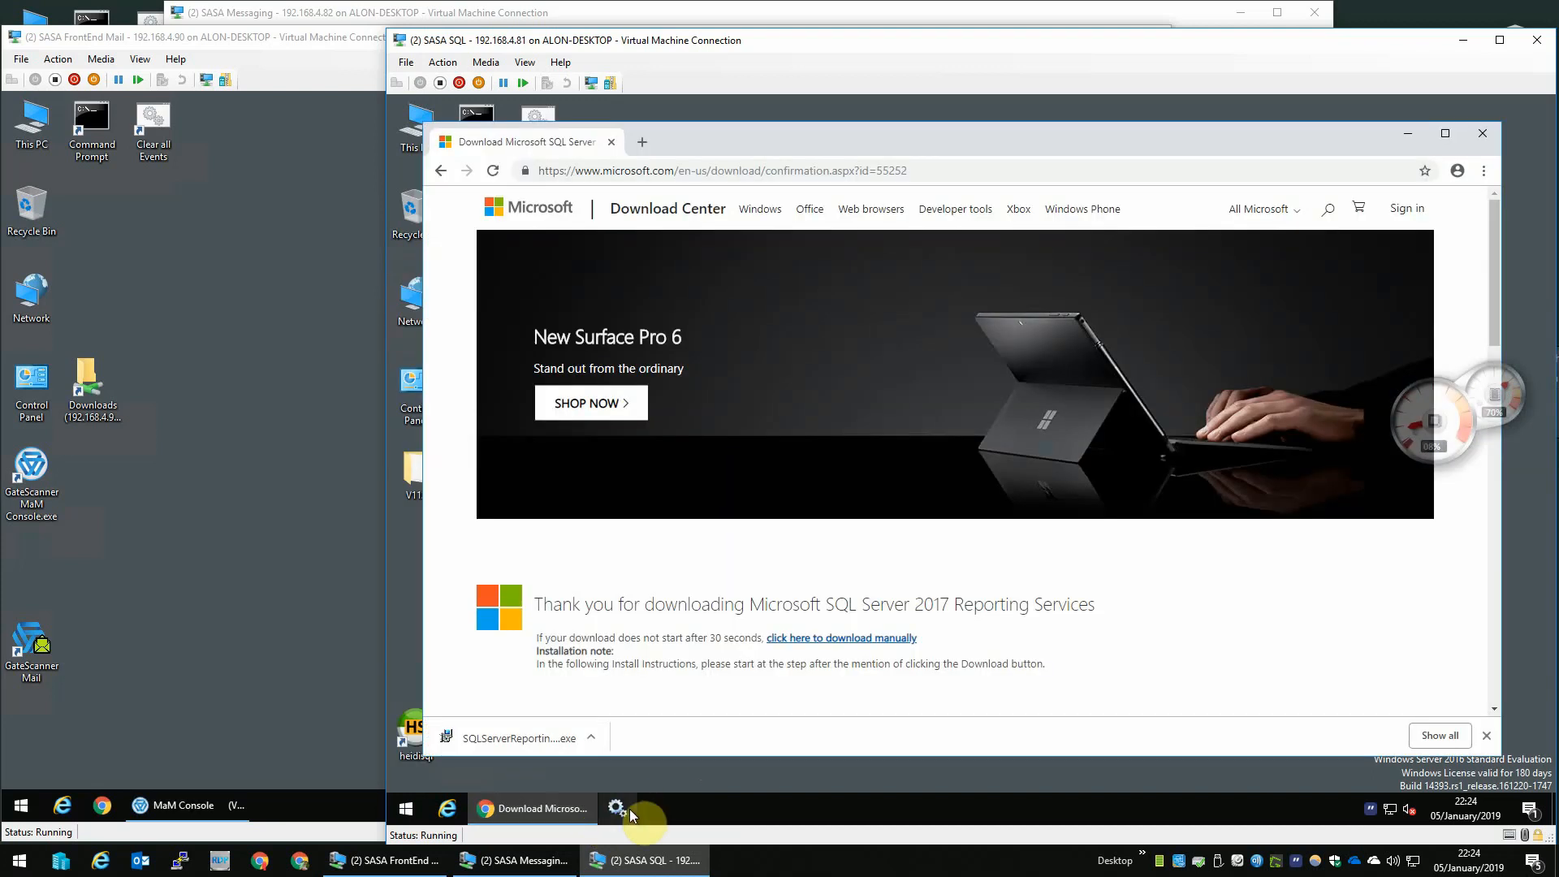
pyautogui.click(536, 816)
pyautogui.click(731, 336)
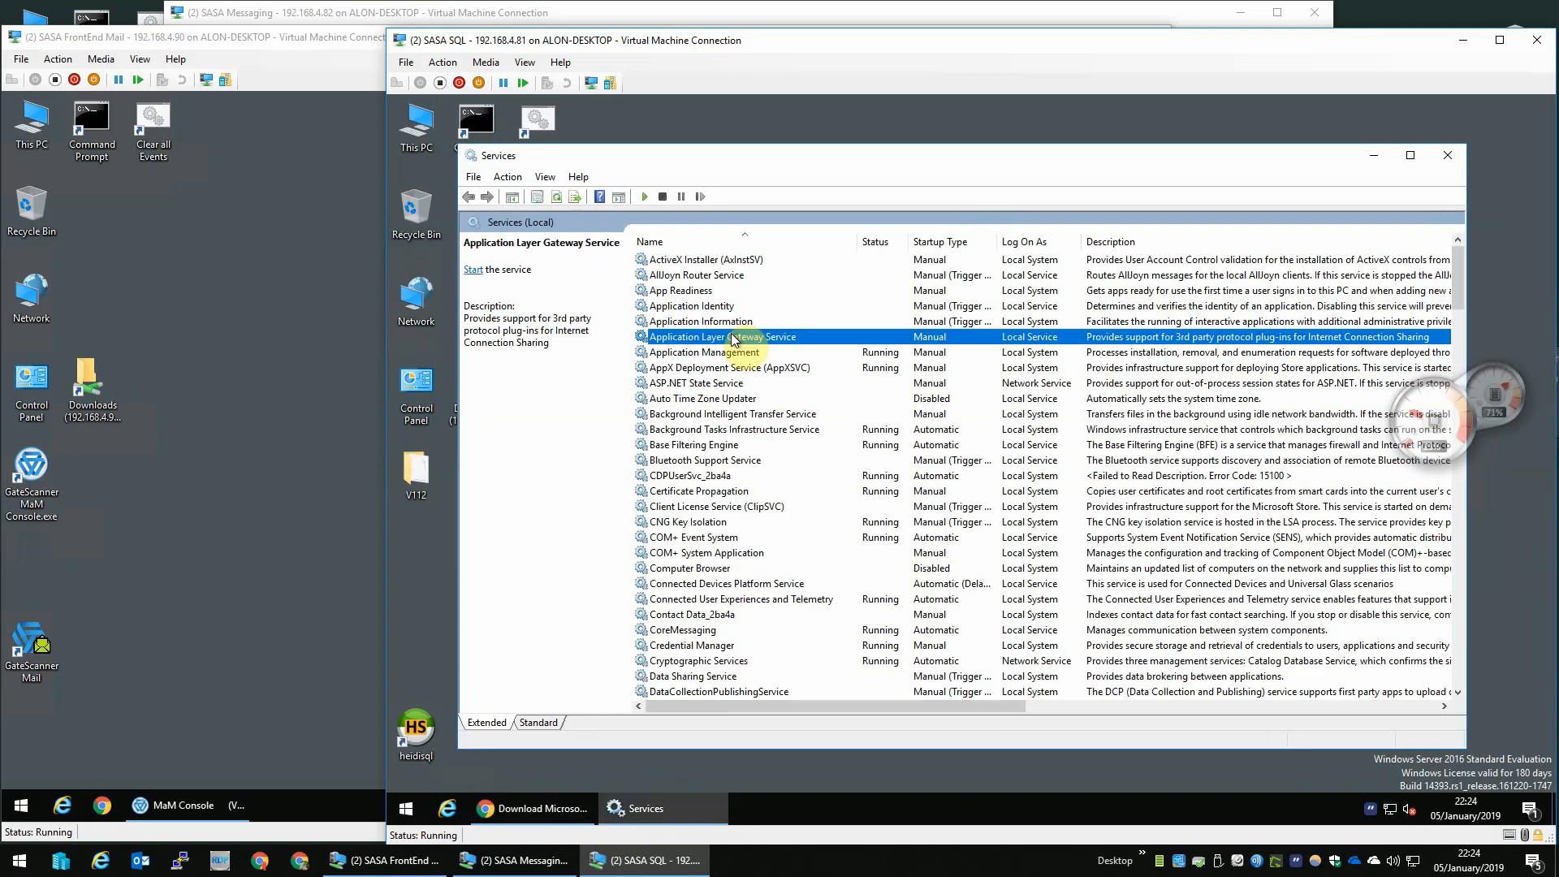
pyautogui.write('sql')
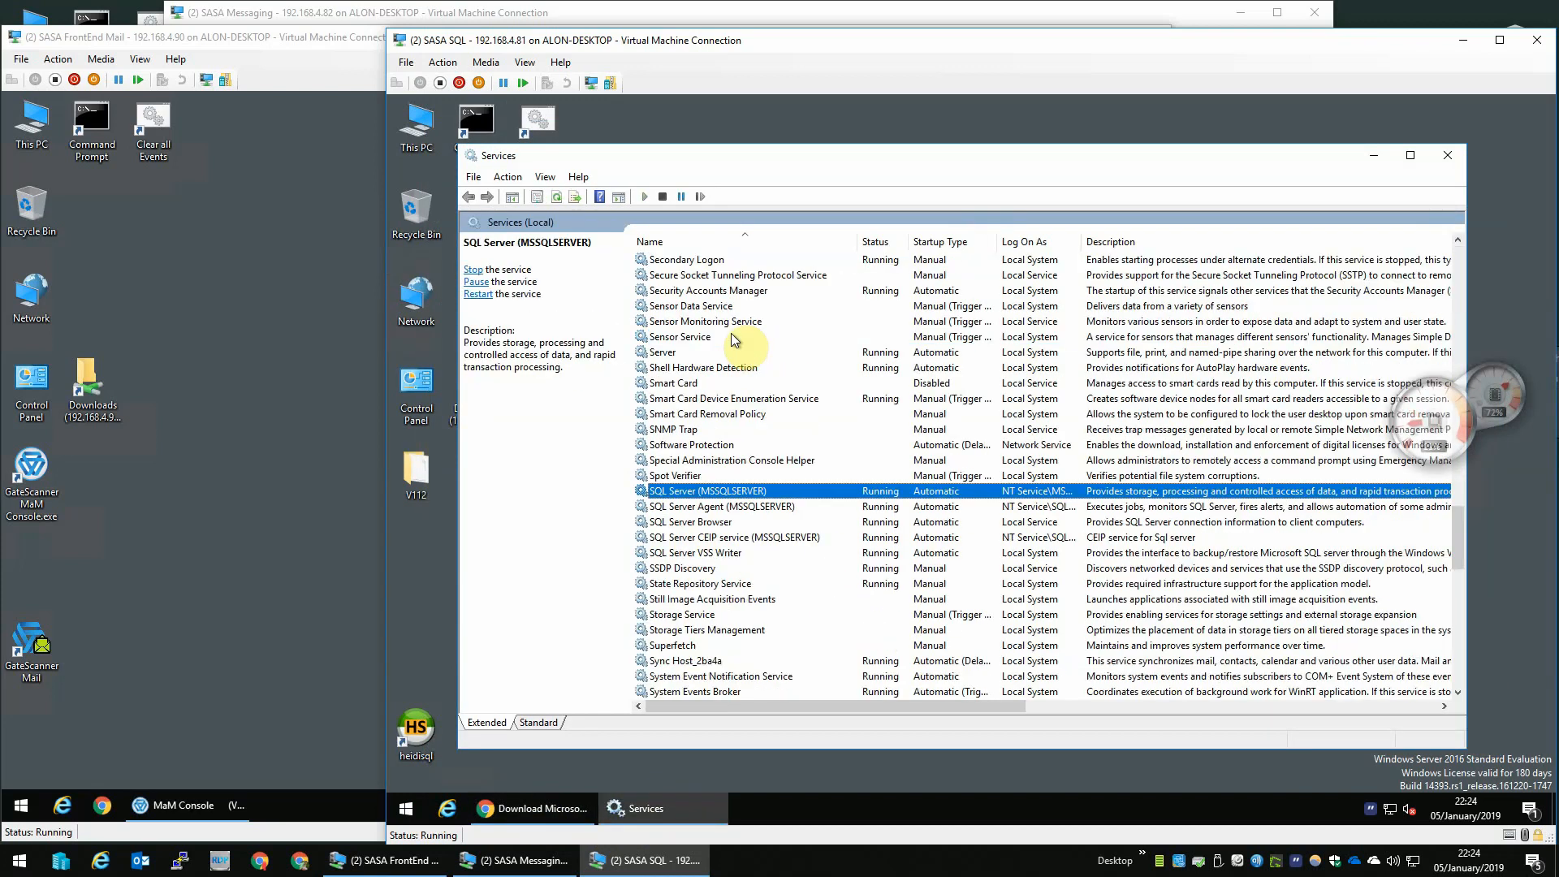
pyautogui.rightClick(699, 492)
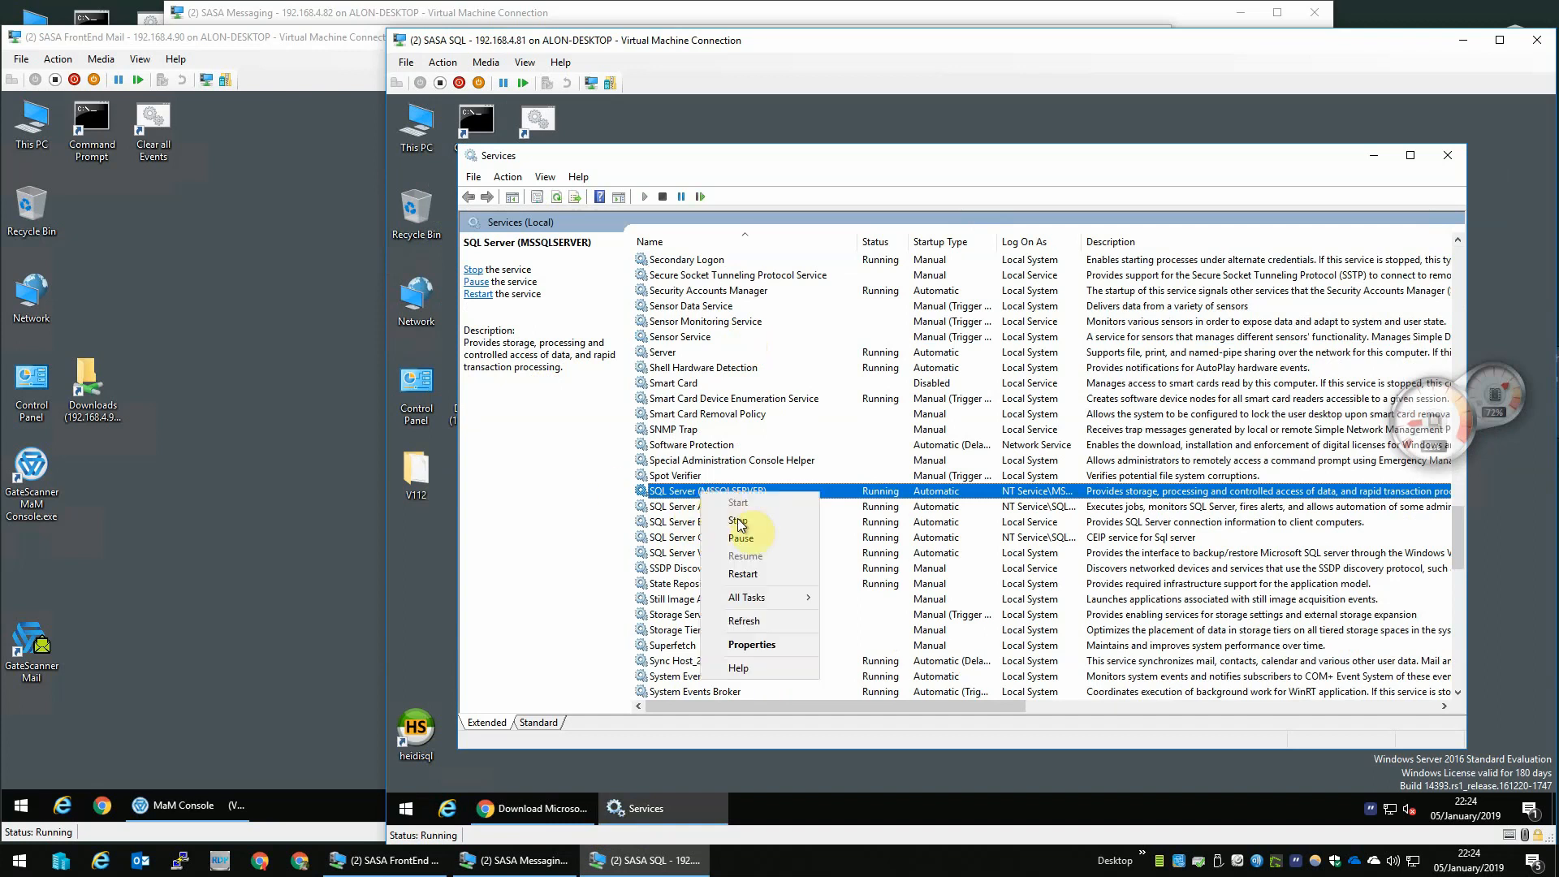
pyautogui.click(743, 574)
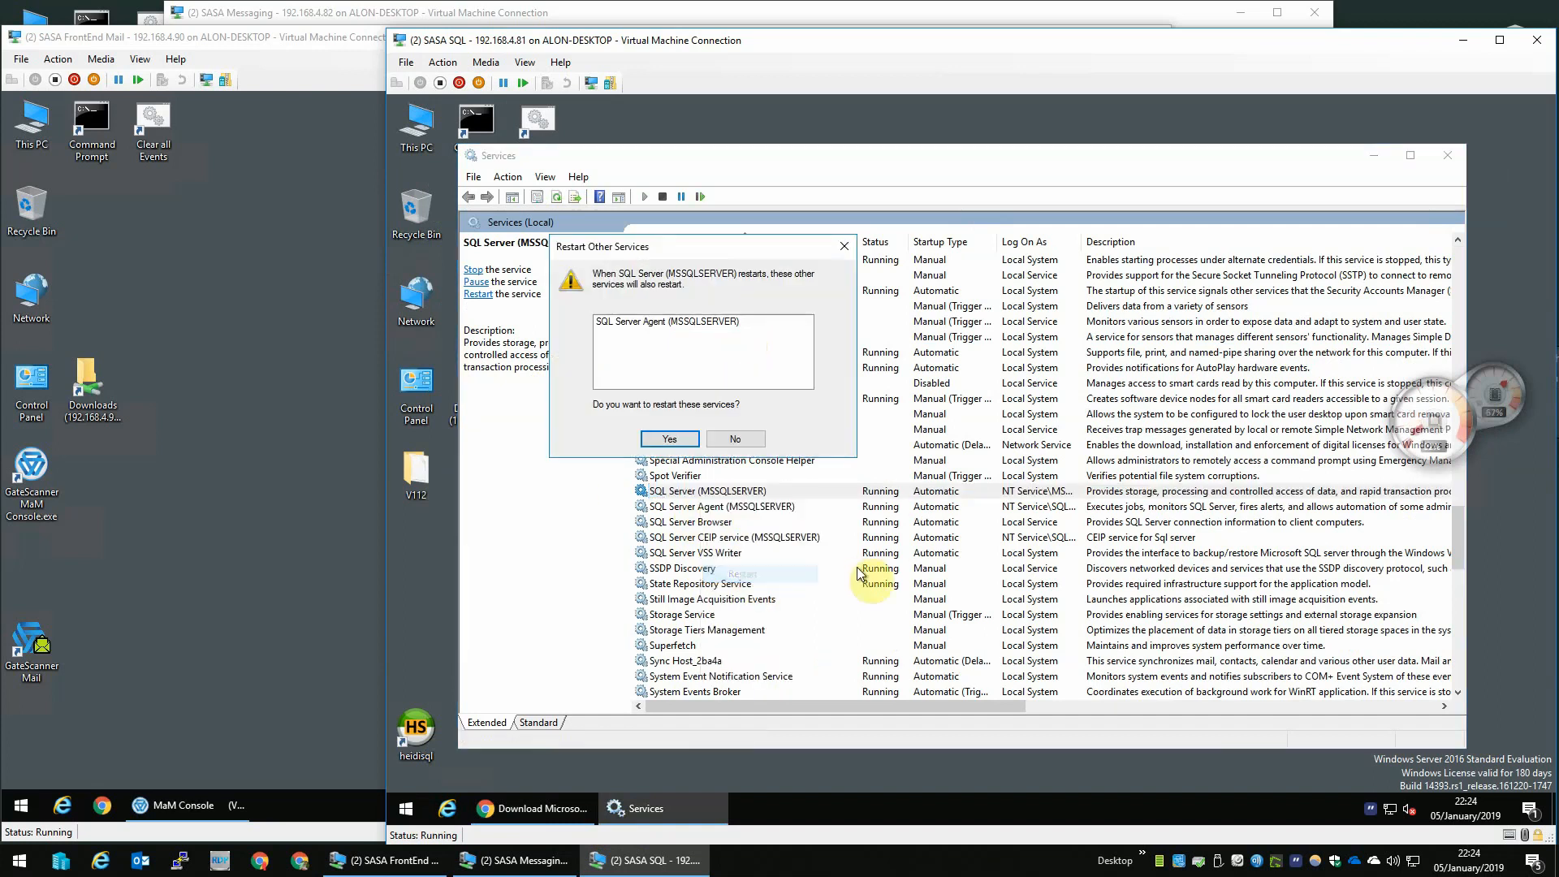
pyautogui.click(647, 439)
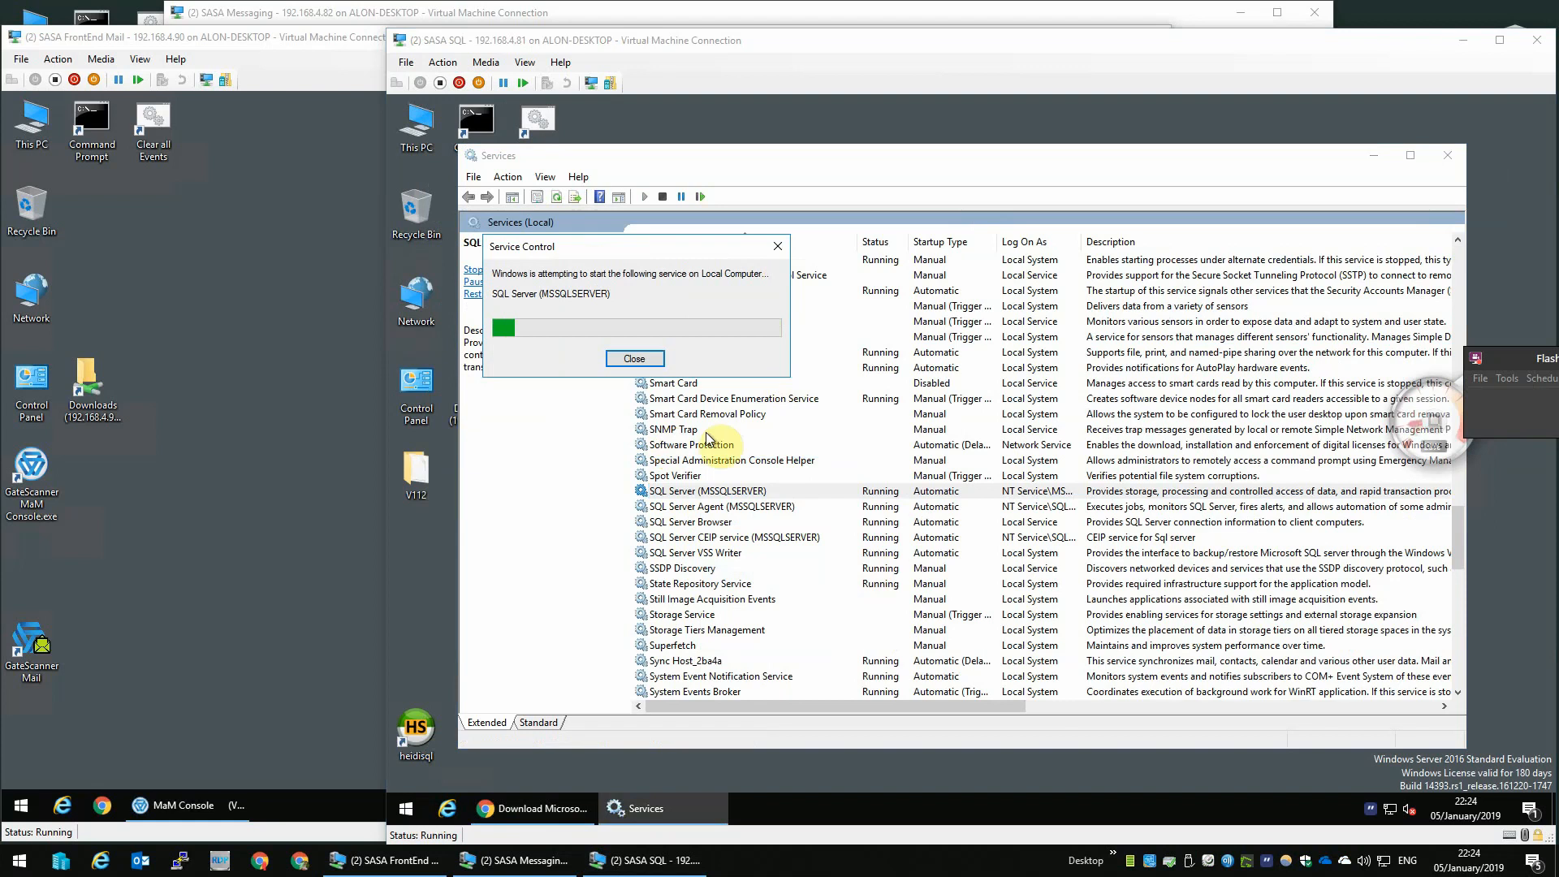
# - Minimize Services and launch HeidiSQL from the desktop
pyautogui.click(768, 508)
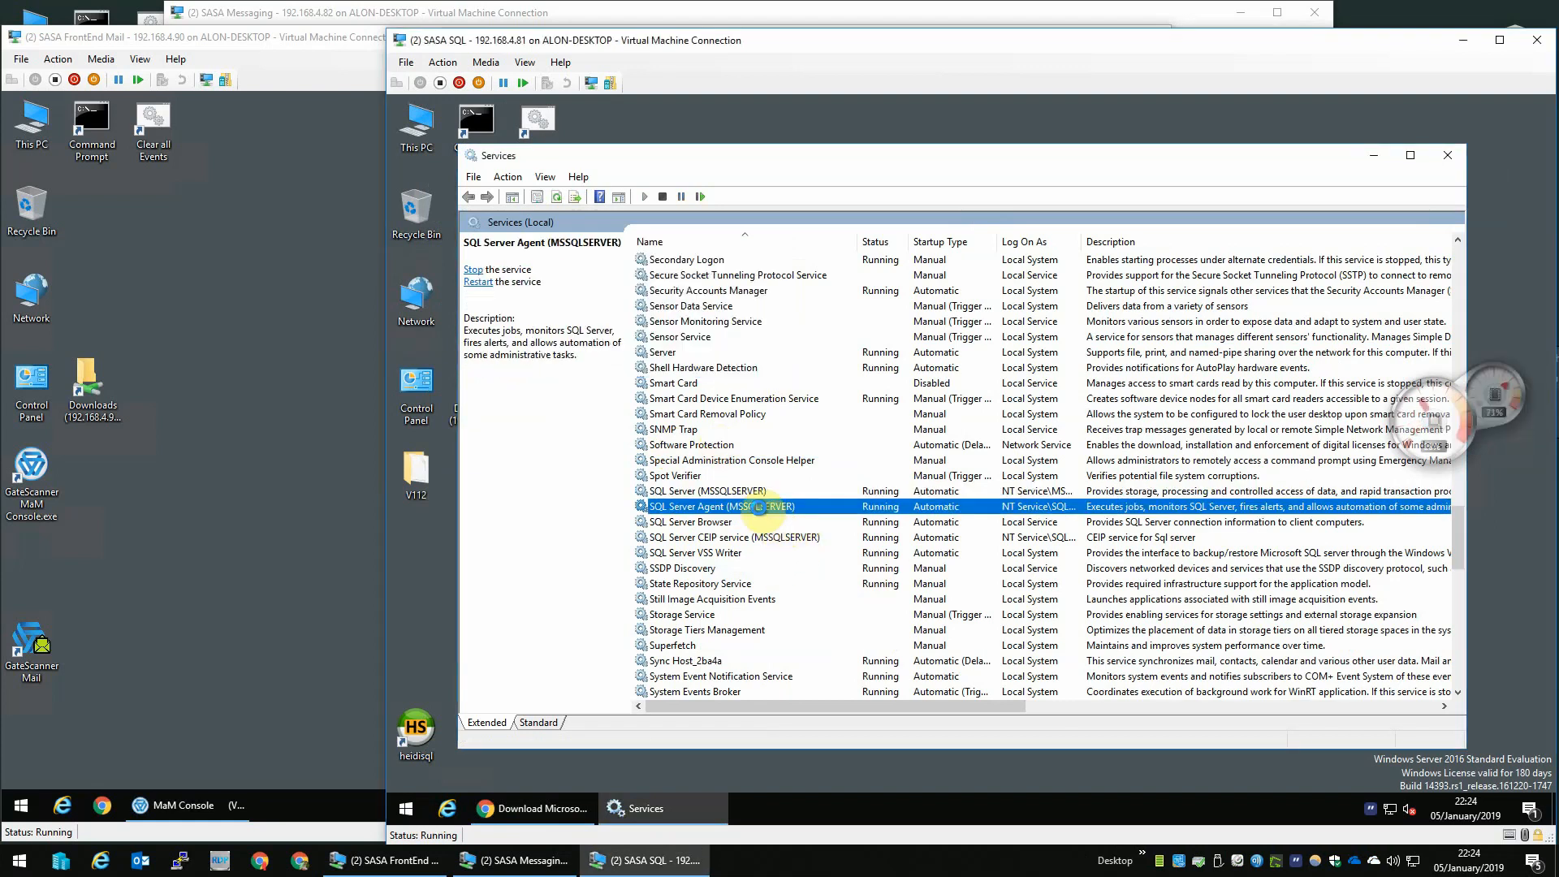
pyautogui.click(1375, 156)
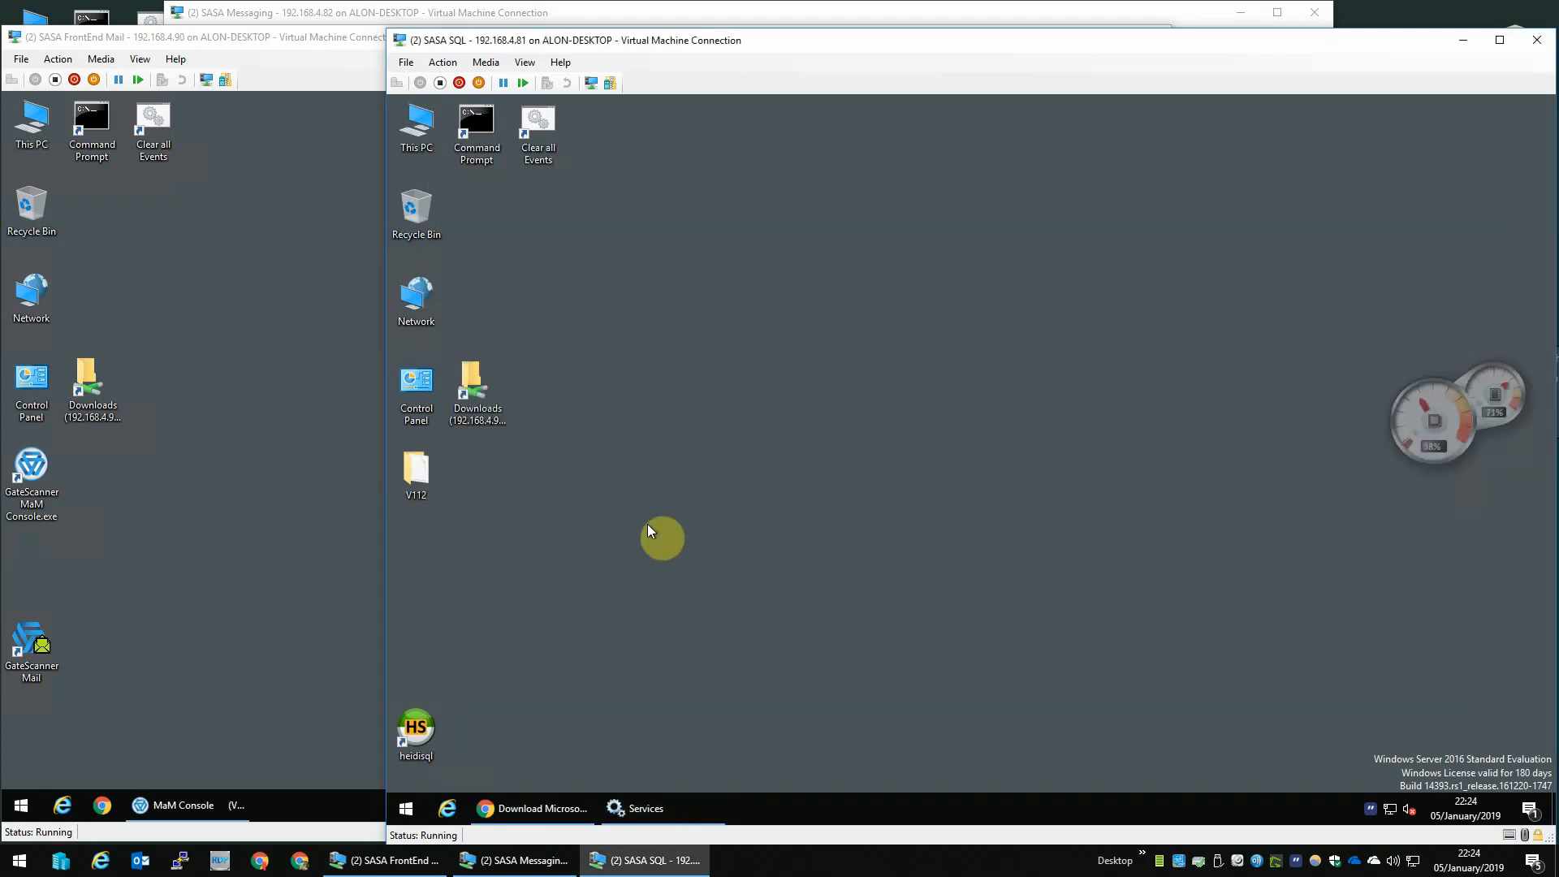
pyautogui.doubleClick(425, 711)
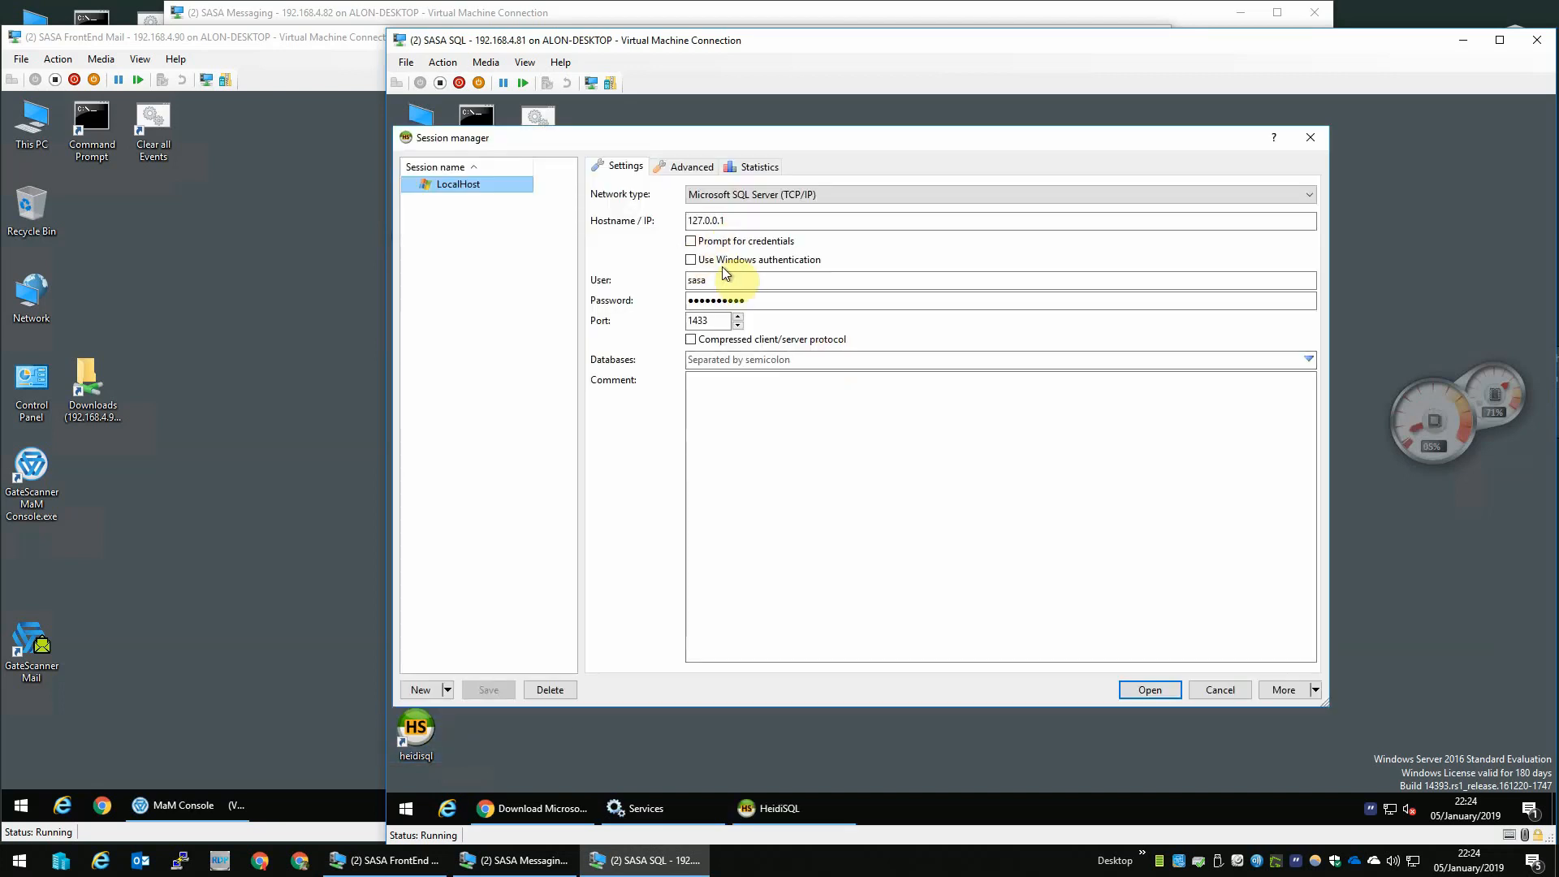
# - Connect to the LocalHost session in HeidiSQL using Windows authentication
pyautogui.click(725, 260)
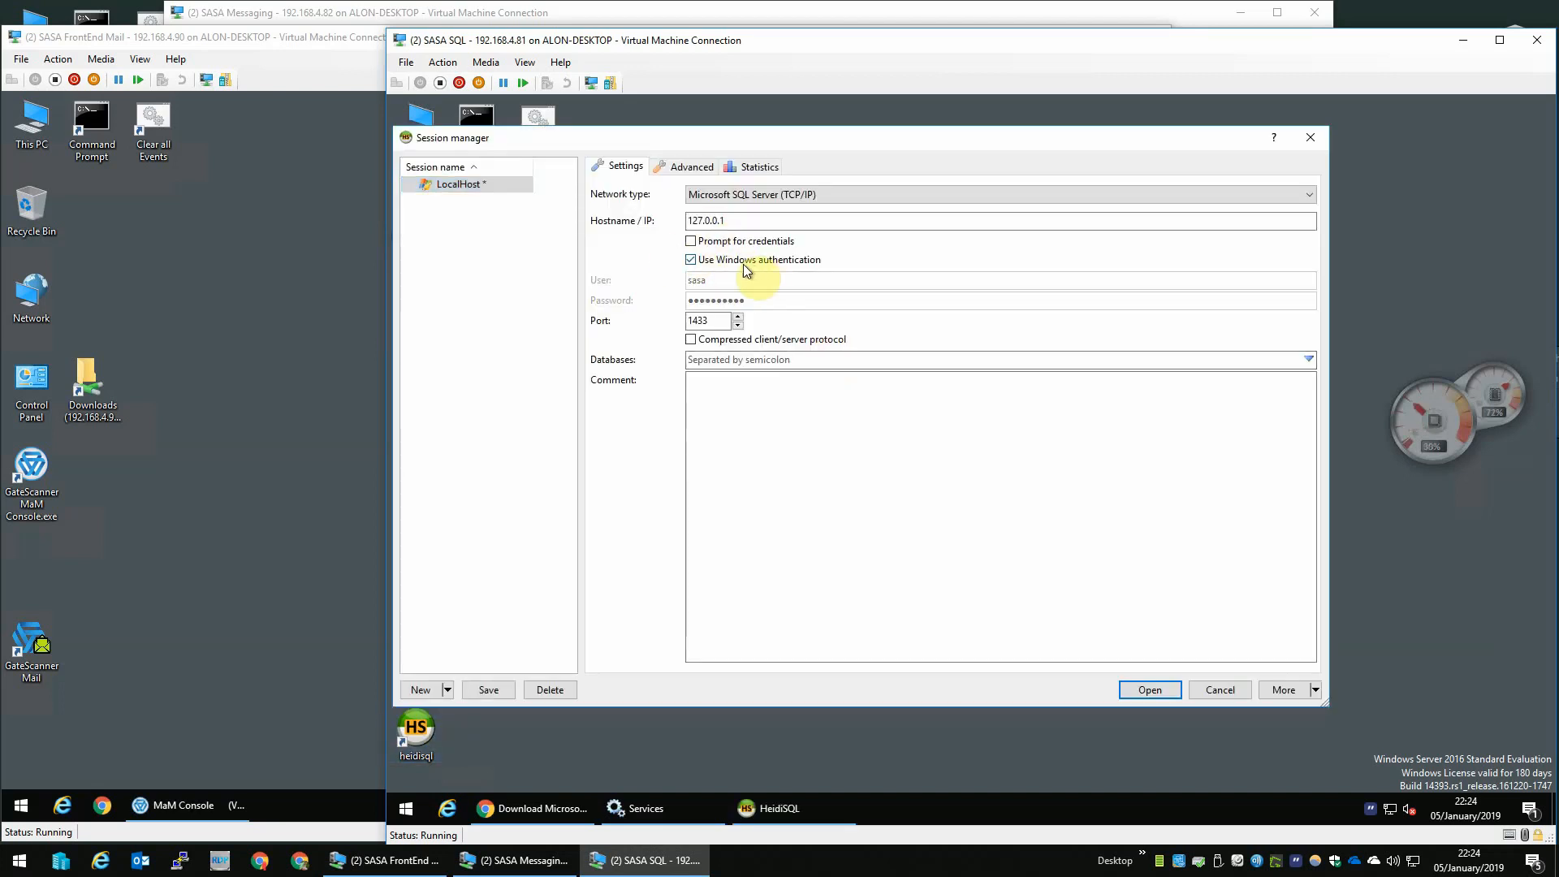
pyautogui.click(1151, 690)
pyautogui.click(1025, 464)
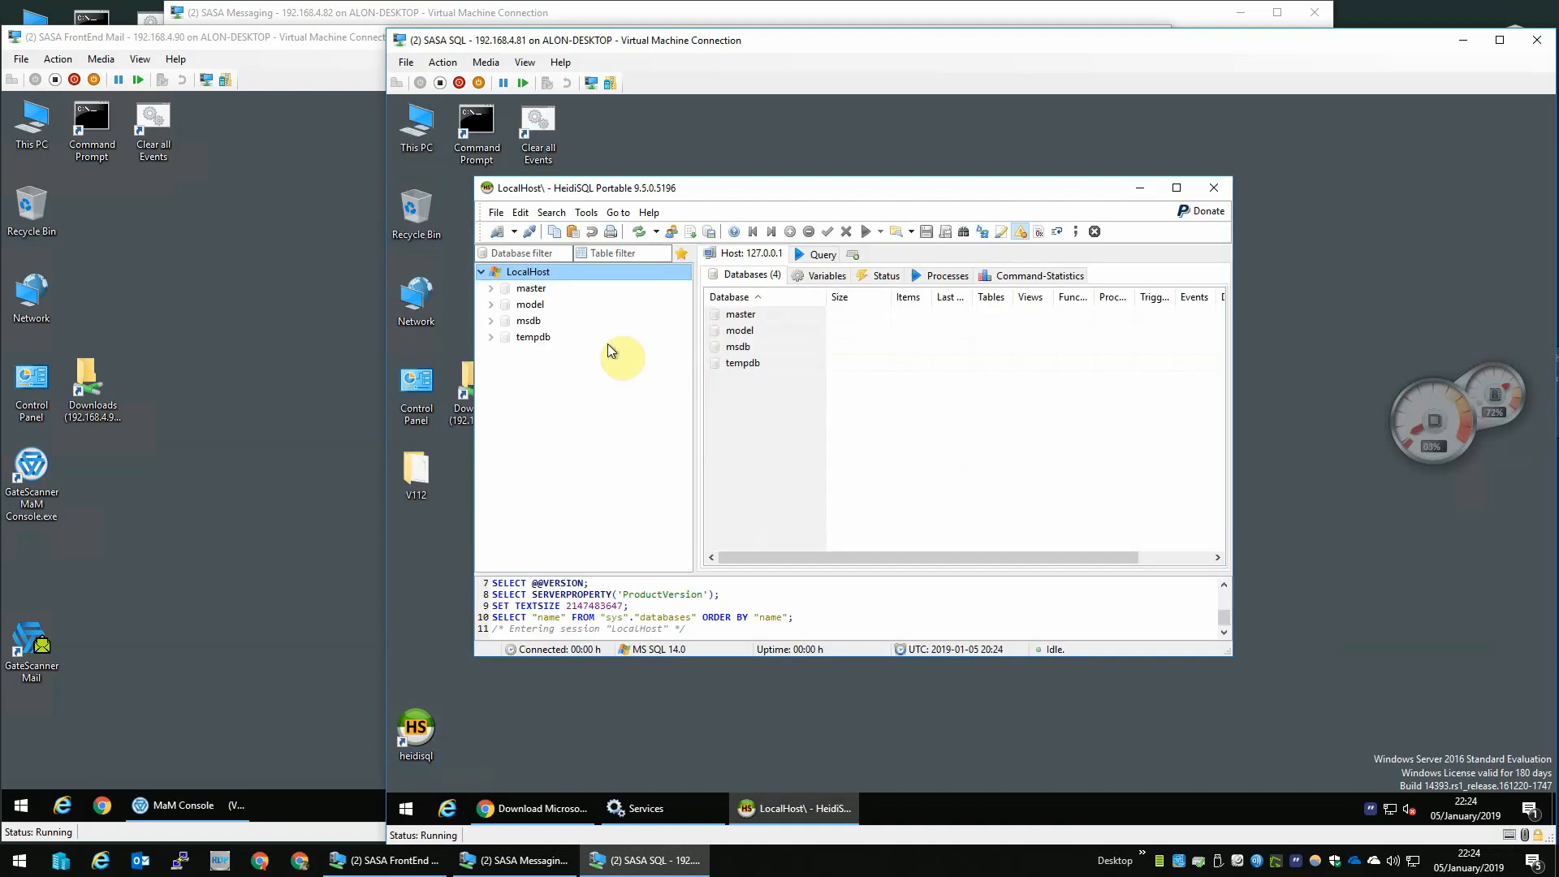
# - Try to create a new database on the LocalHost connection
pyautogui.rightClick(539, 279)
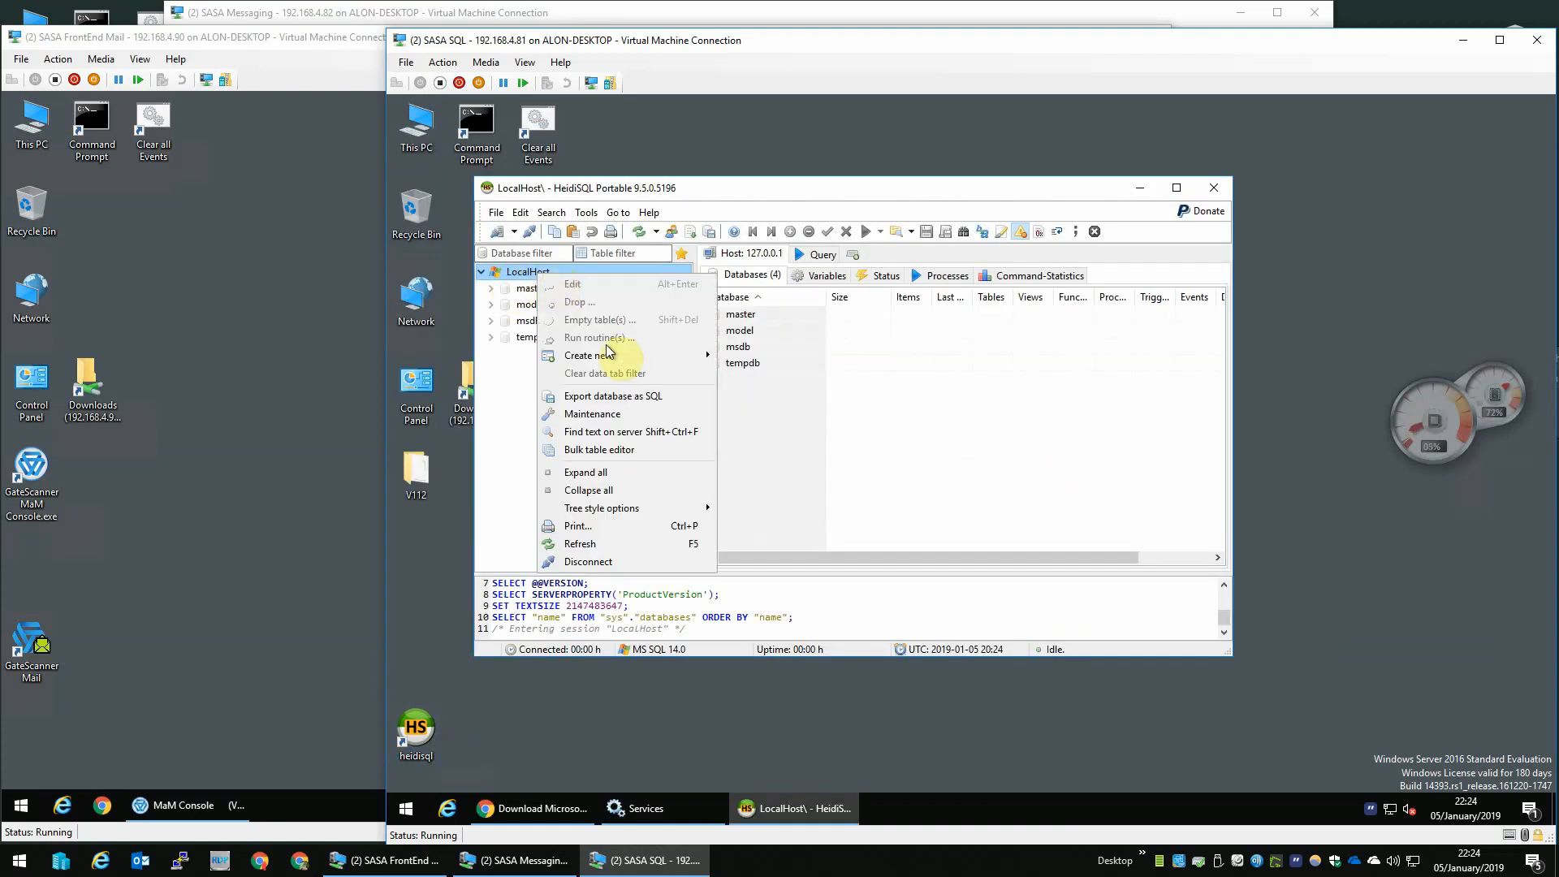
pyautogui.moveTo(613, 360)
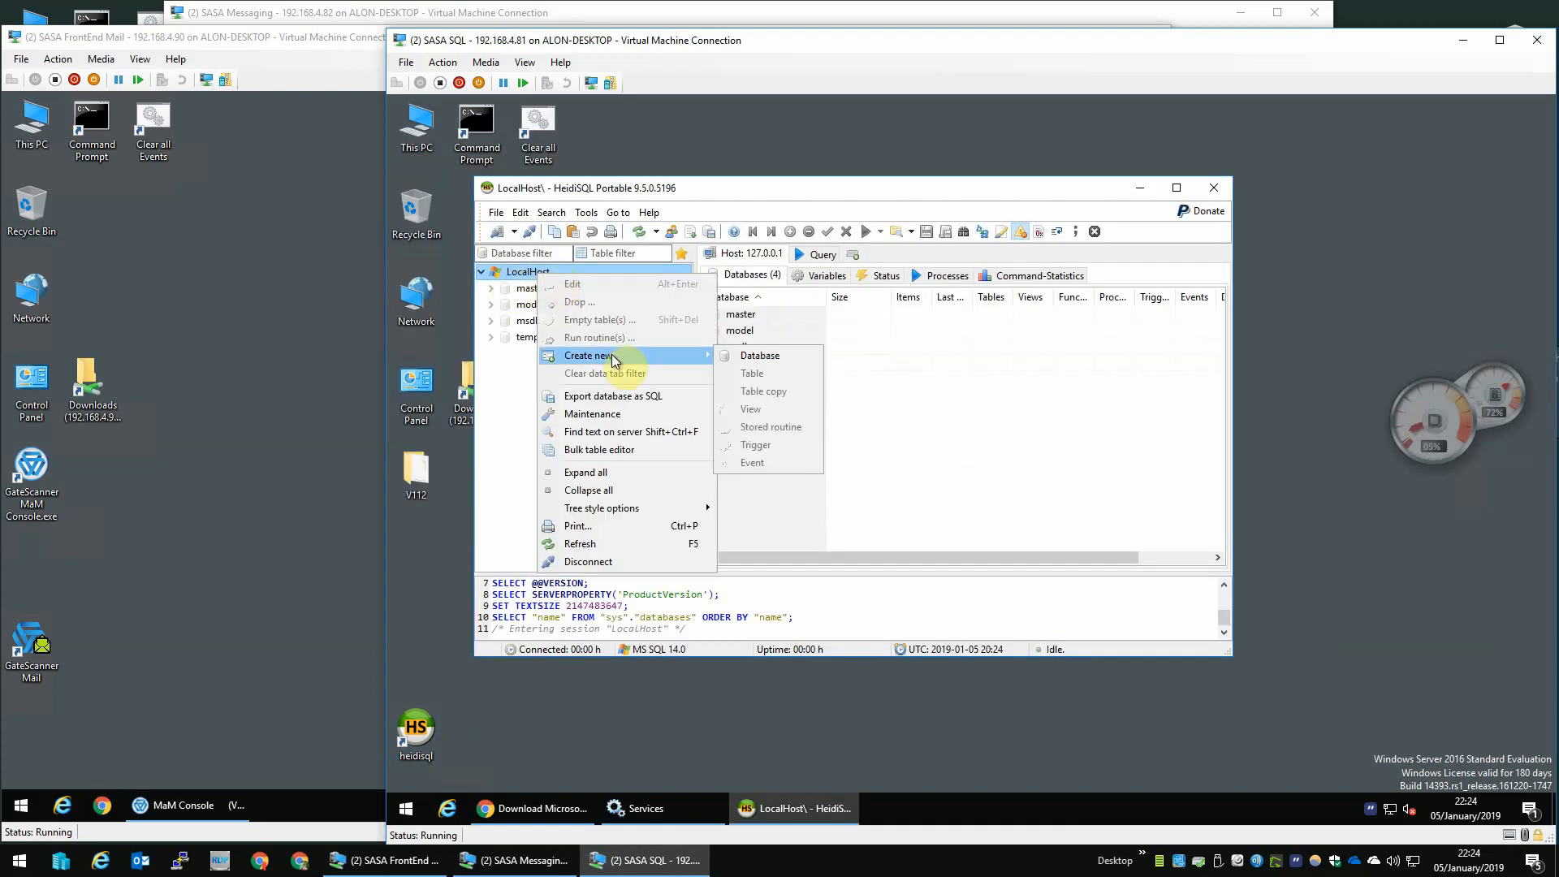
pyautogui.click(524, 276)
pyautogui.click(670, 232)
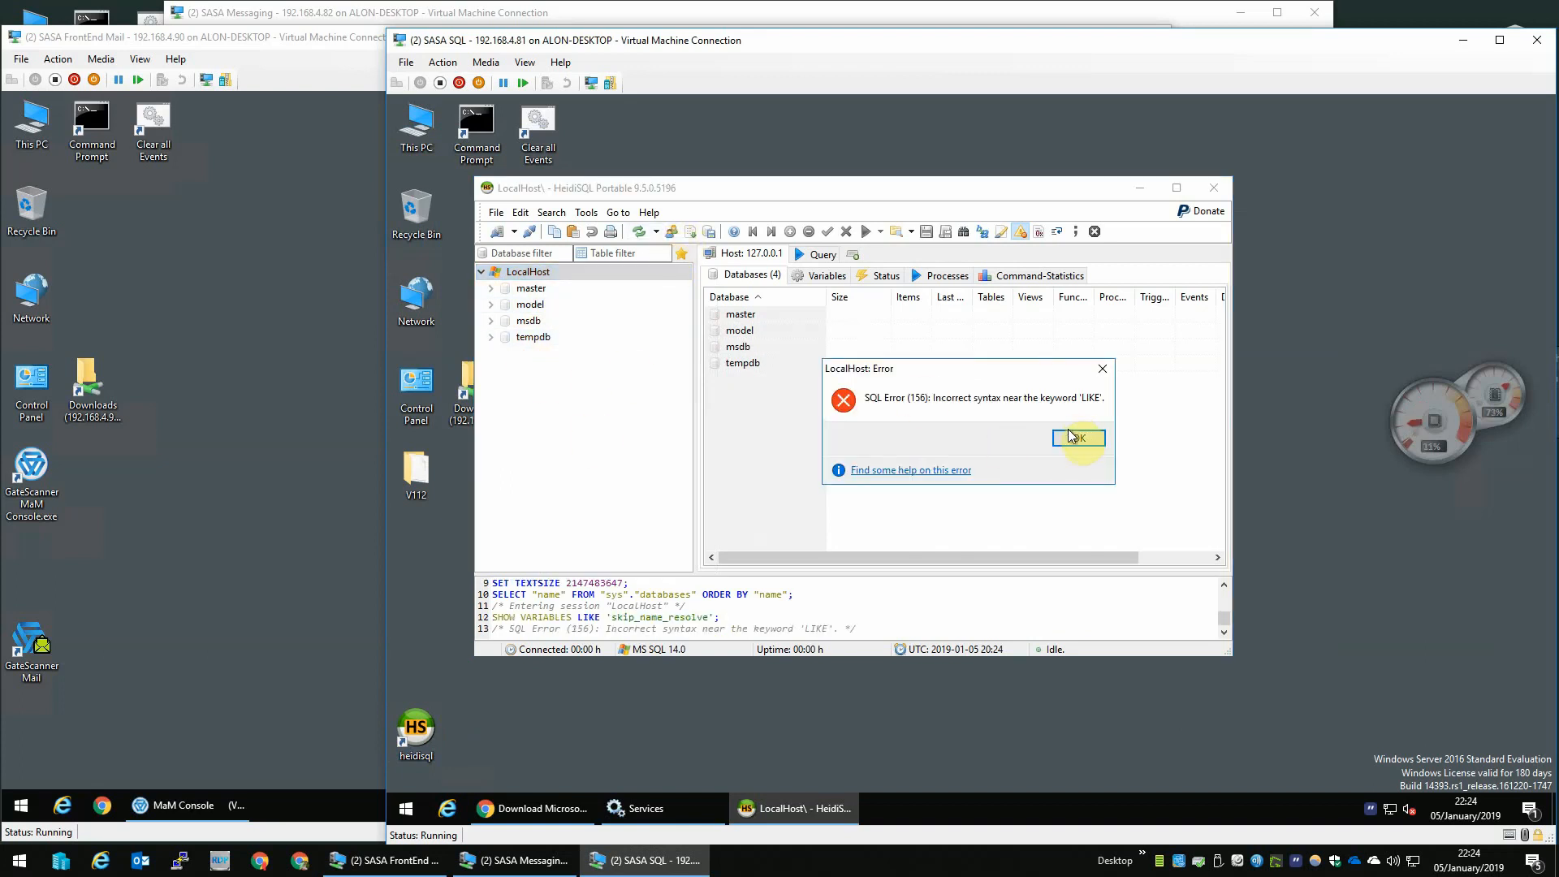
pyautogui.click(1068, 428)
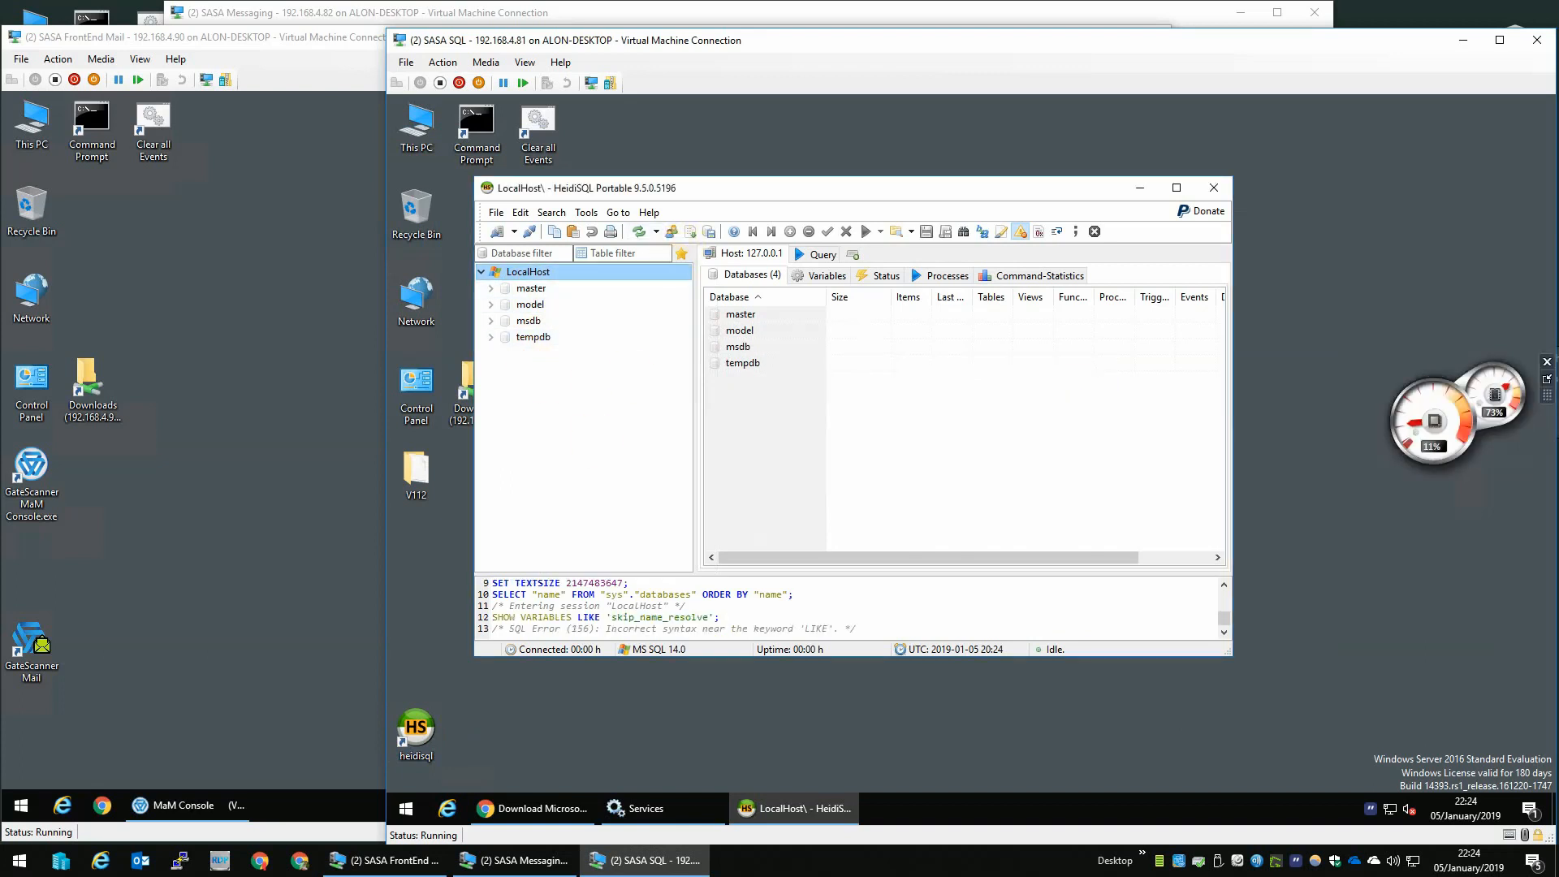
# - Close HeidiSQL and launch SQL Server Management Studio, connecting to SASA-SQL with Windows Authentication
pyautogui.click(1217, 186)
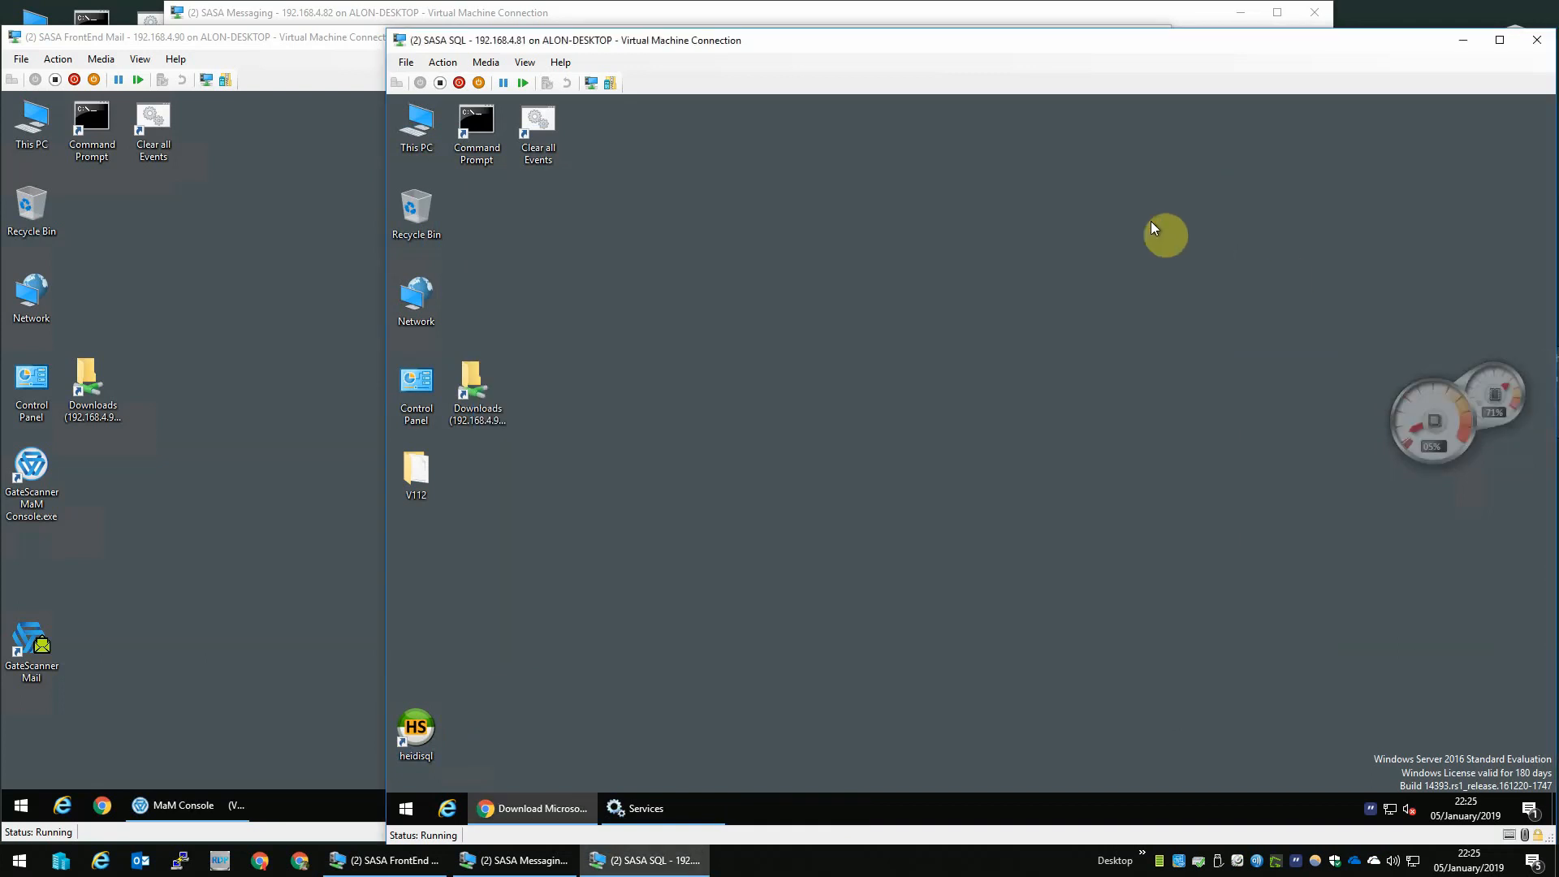
pyautogui.click(406, 808)
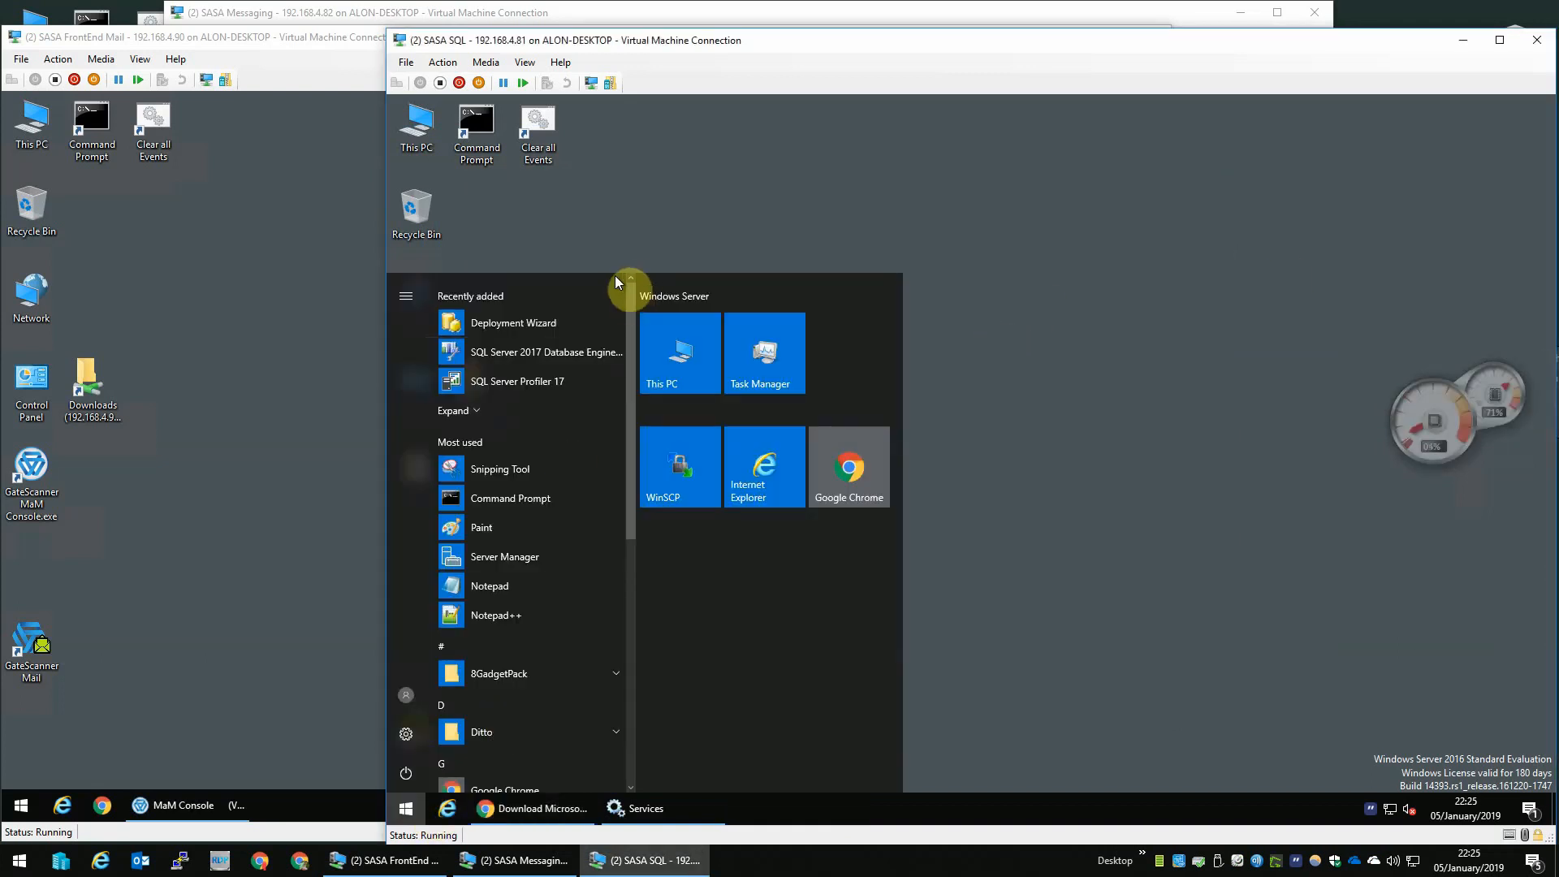
pyautogui.scroll(-5, 533, 382)
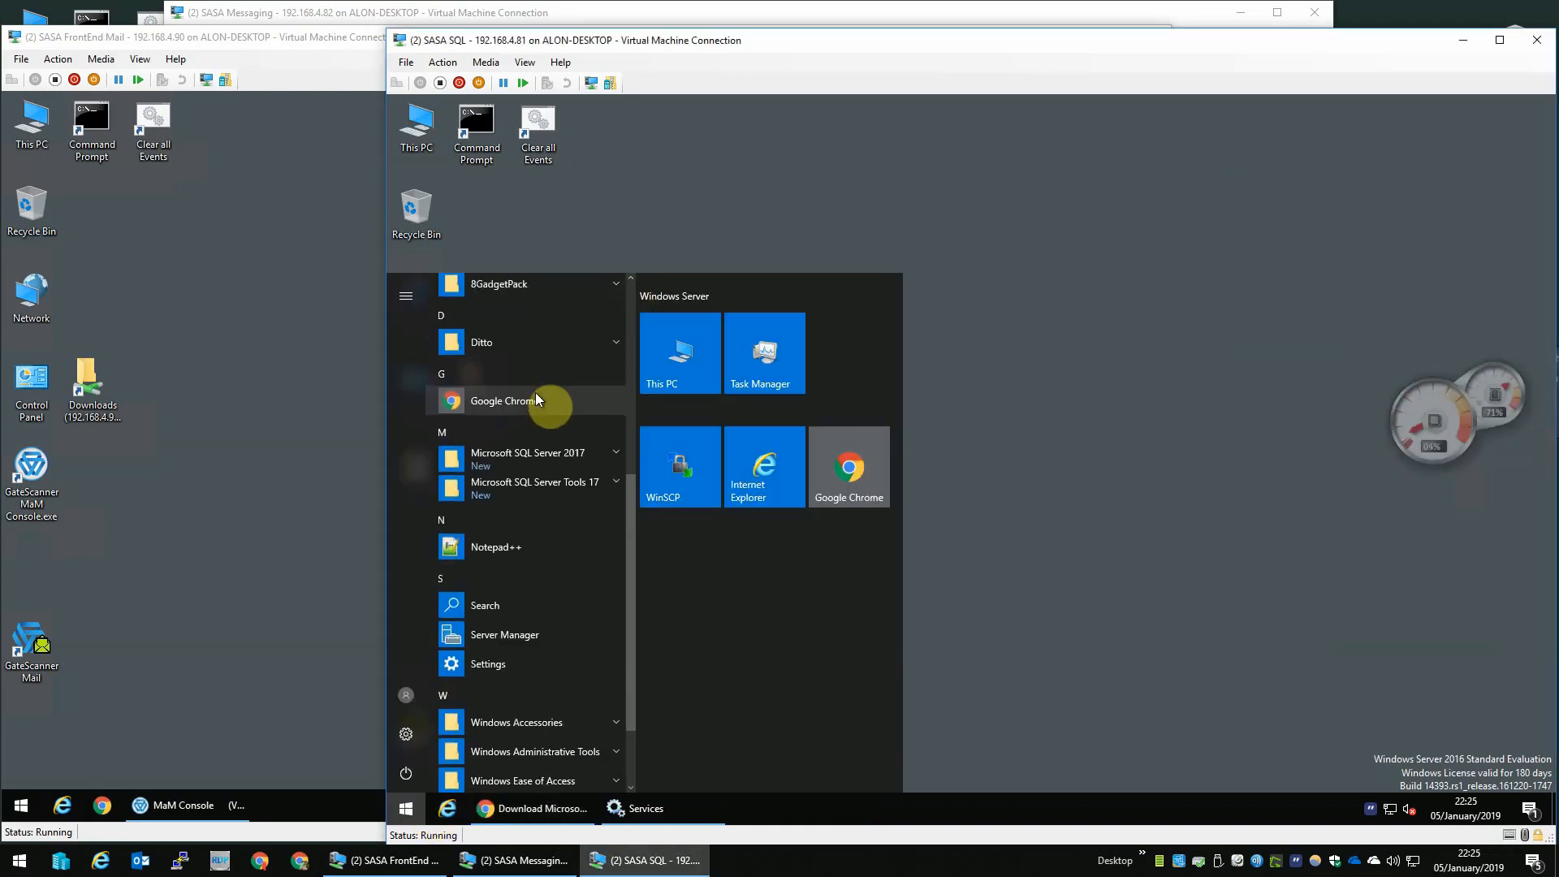
pyautogui.click(561, 487)
pyautogui.click(557, 518)
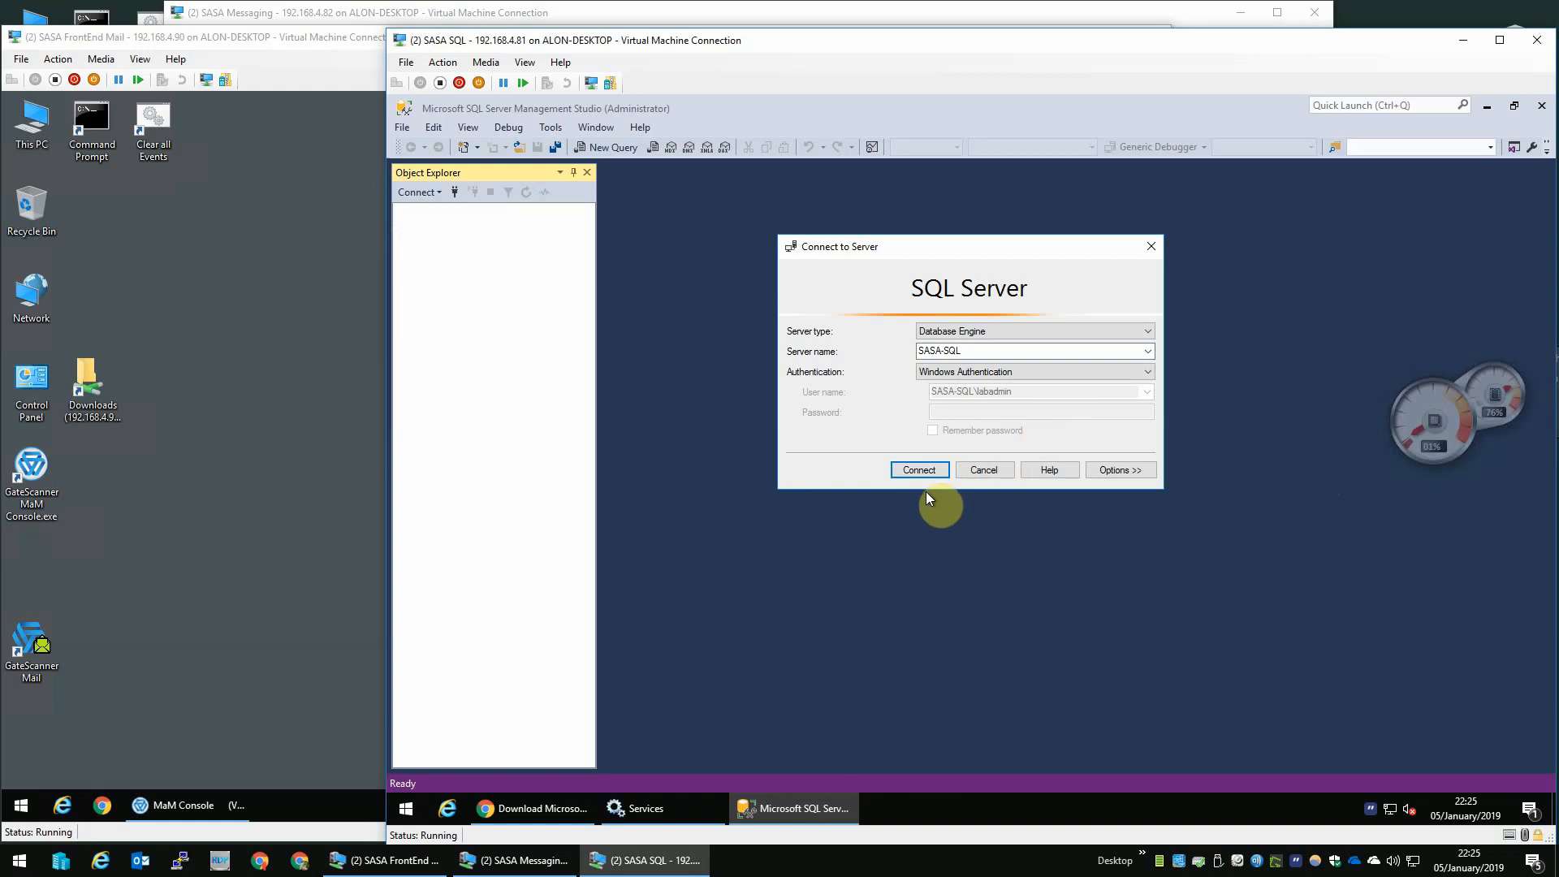
pyautogui.click(920, 469)
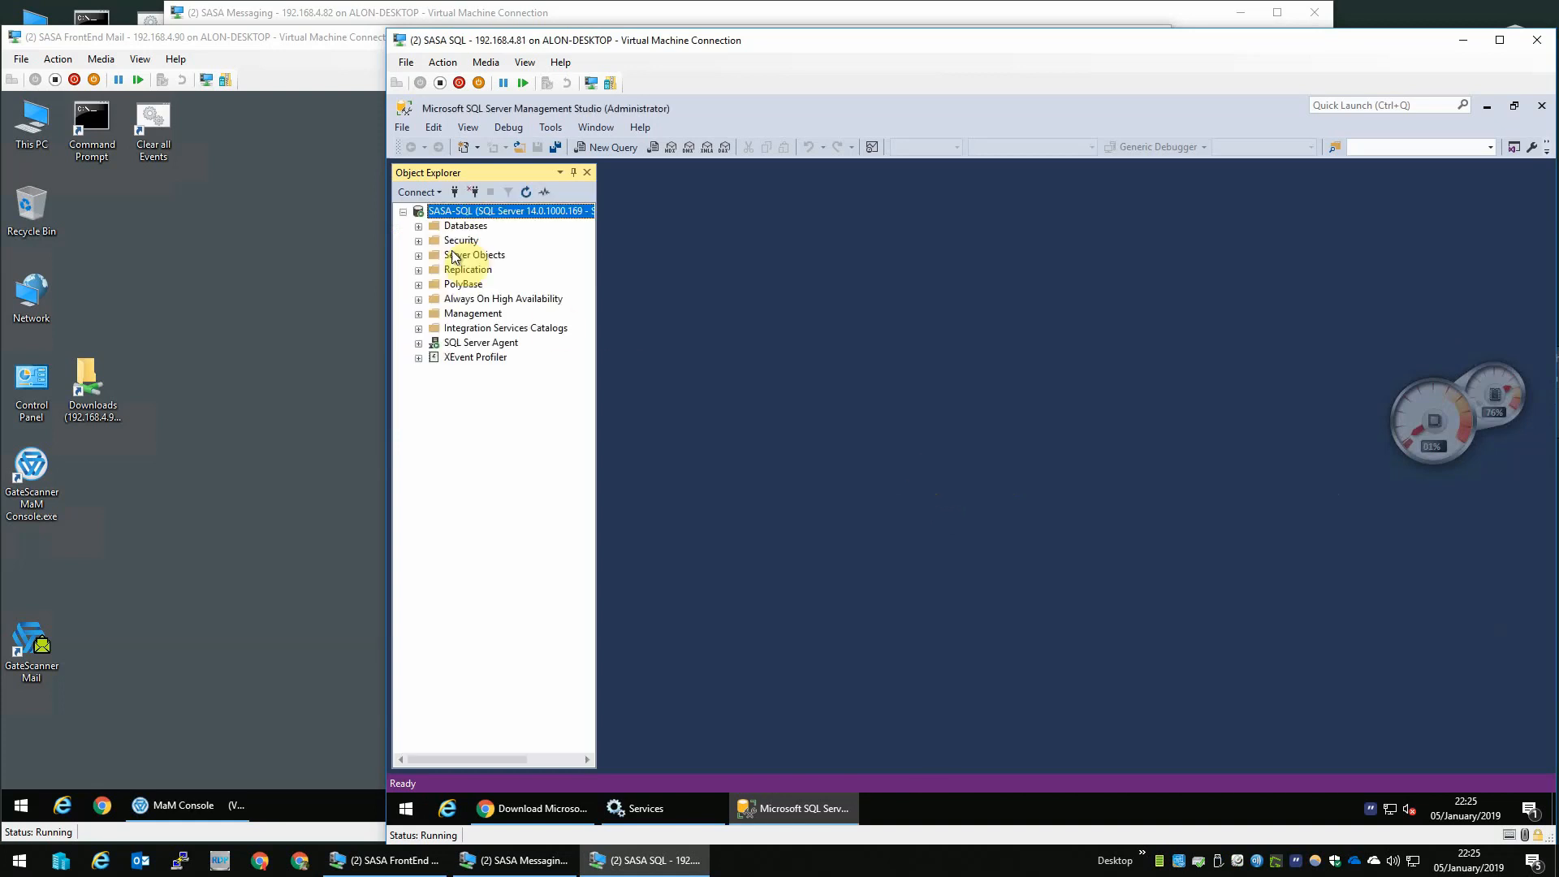
# - Create a new SQL Server authentication login named sasa with its password, unchecking Enforce password policy
pyautogui.doubleClick(464, 226)
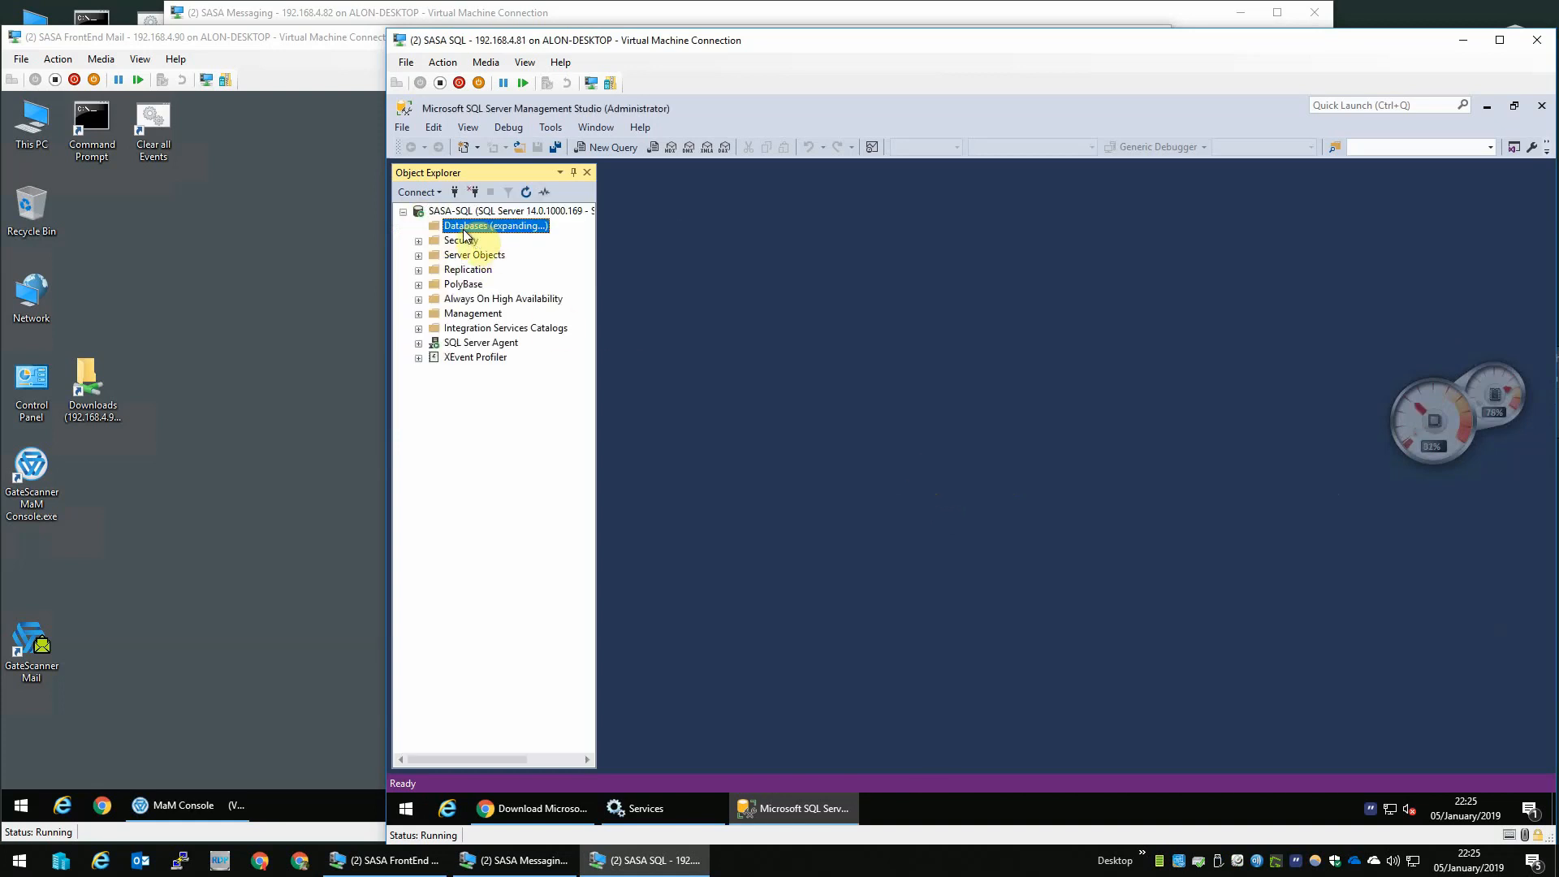
pyautogui.doubleClick(463, 241)
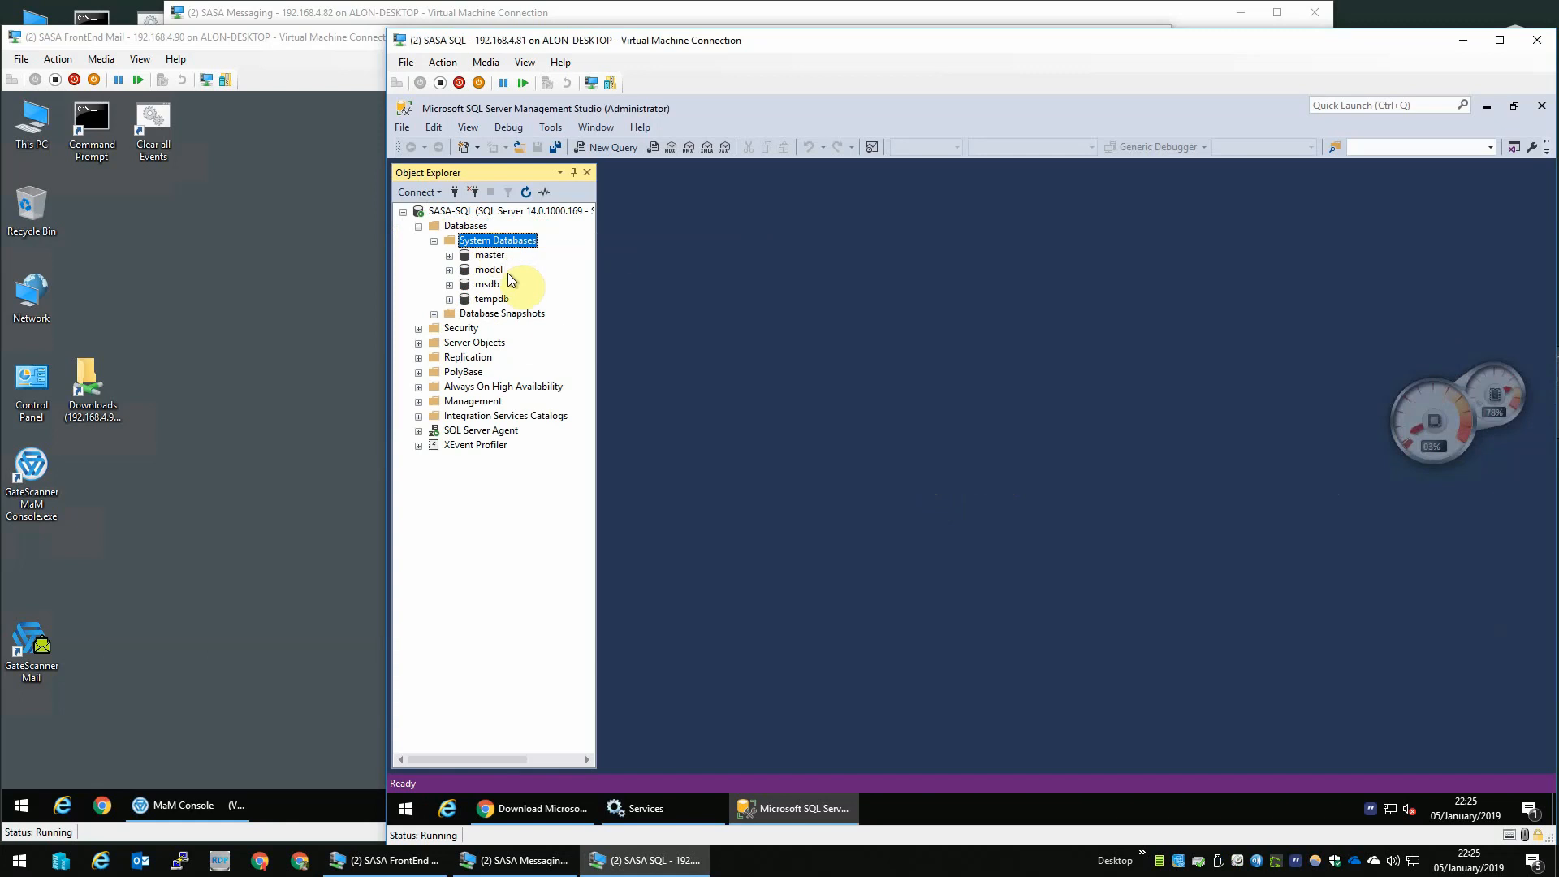
pyautogui.doubleClick(460, 328)
pyautogui.doubleClick(482, 343)
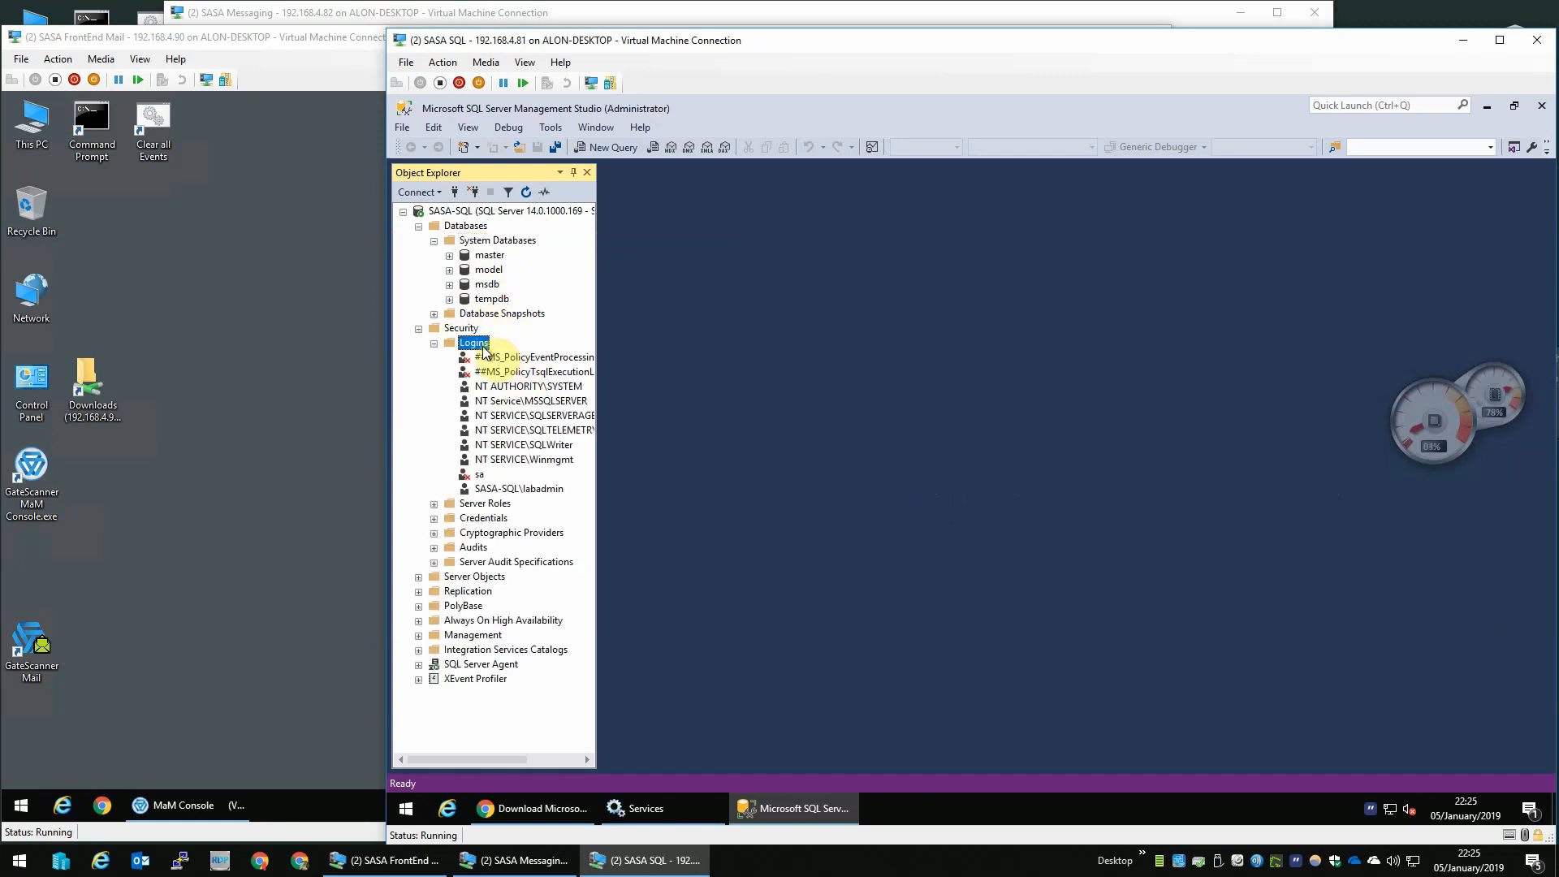
pyautogui.rightClick(484, 345)
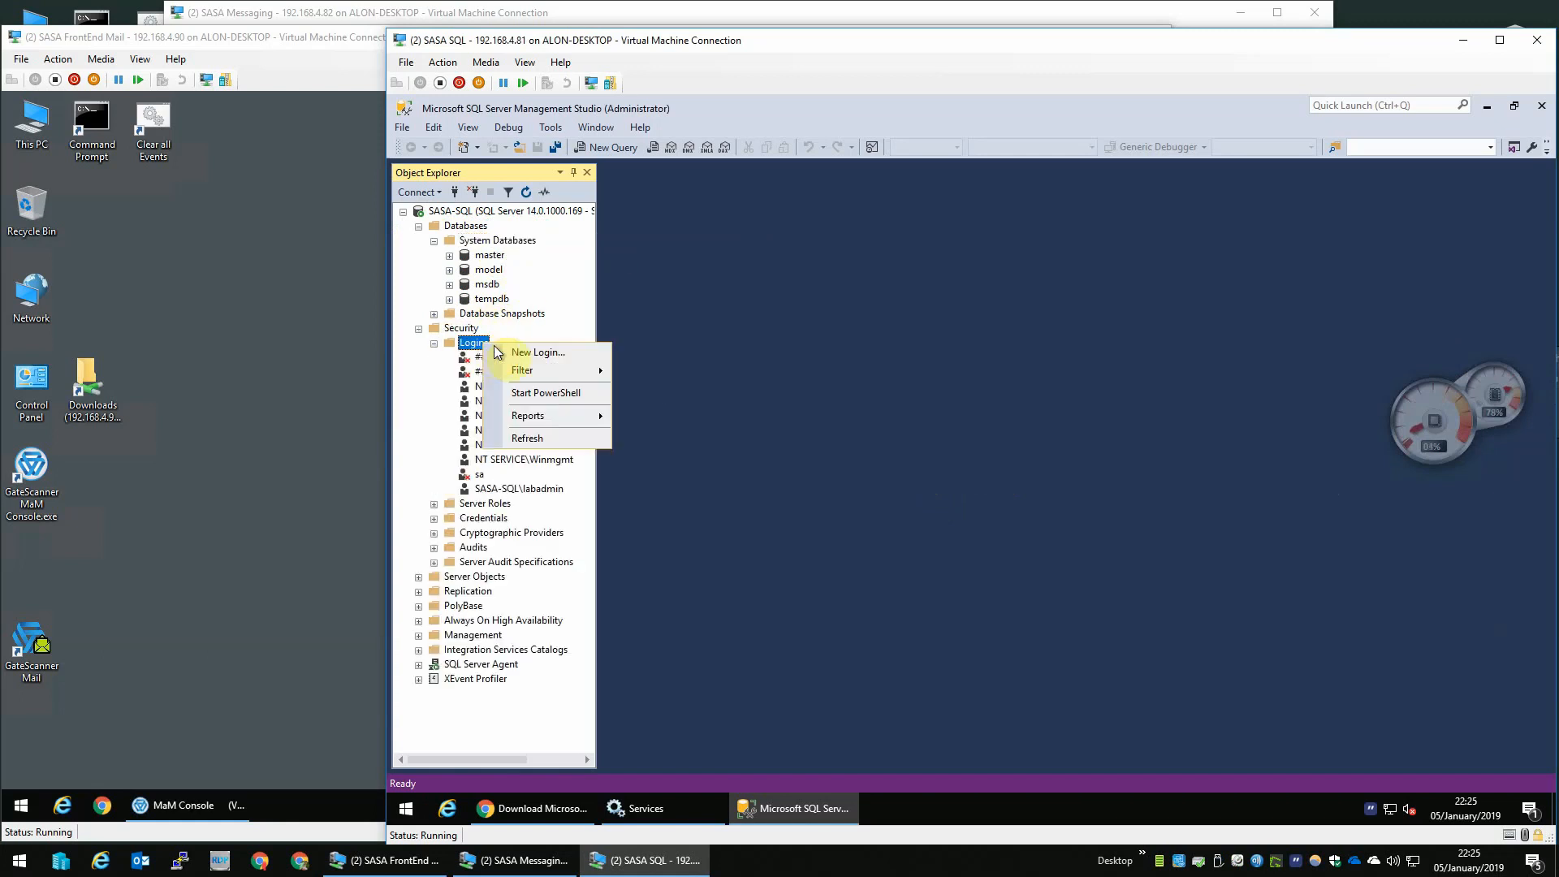
pyautogui.click(536, 354)
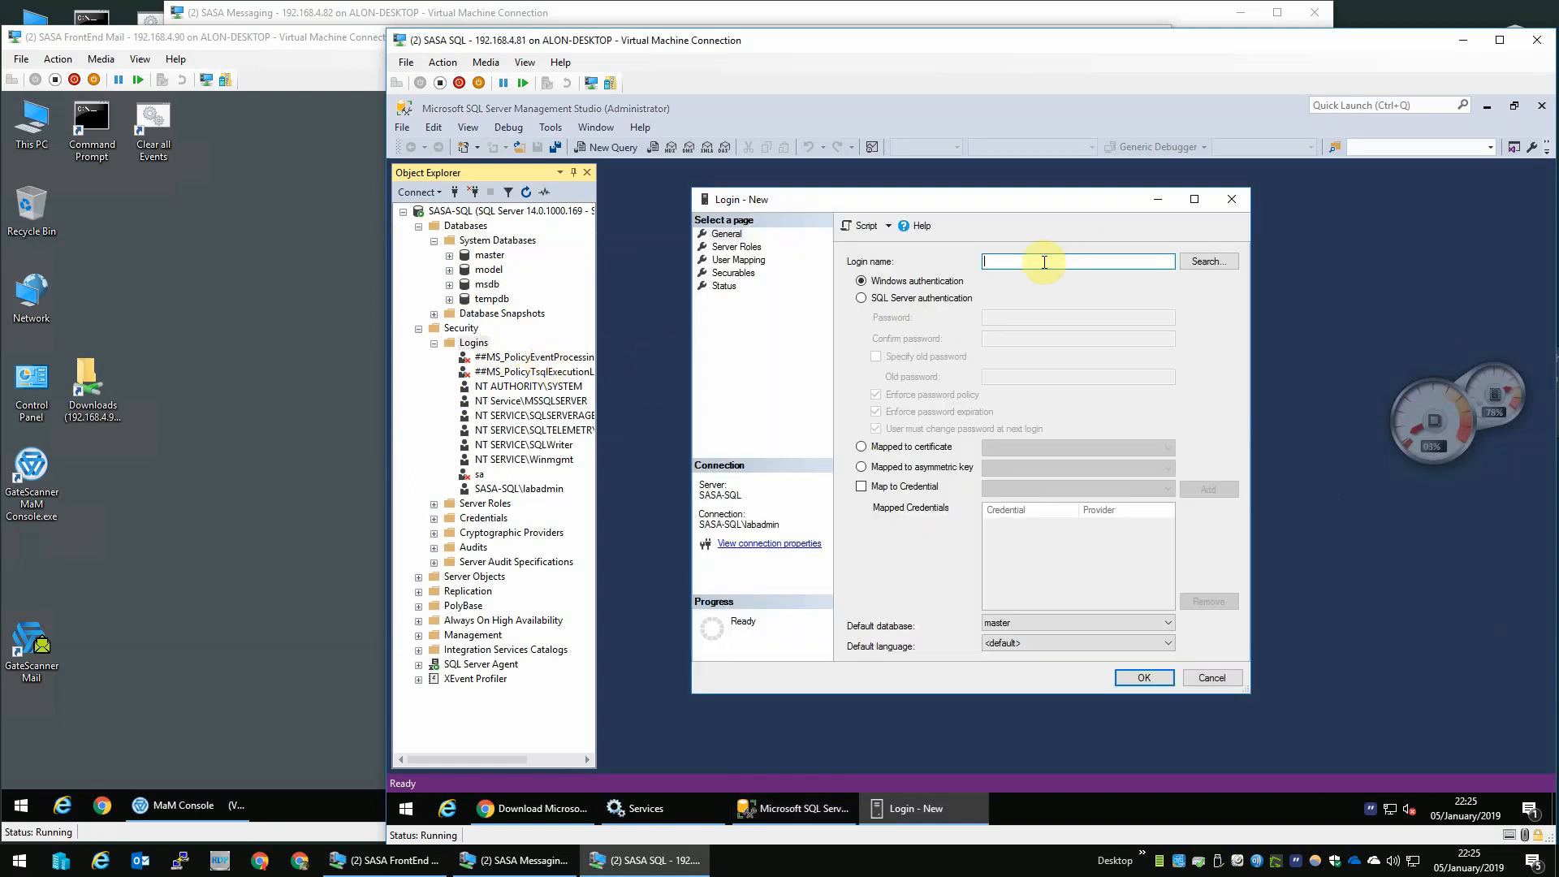
pyautogui.click(934, 297)
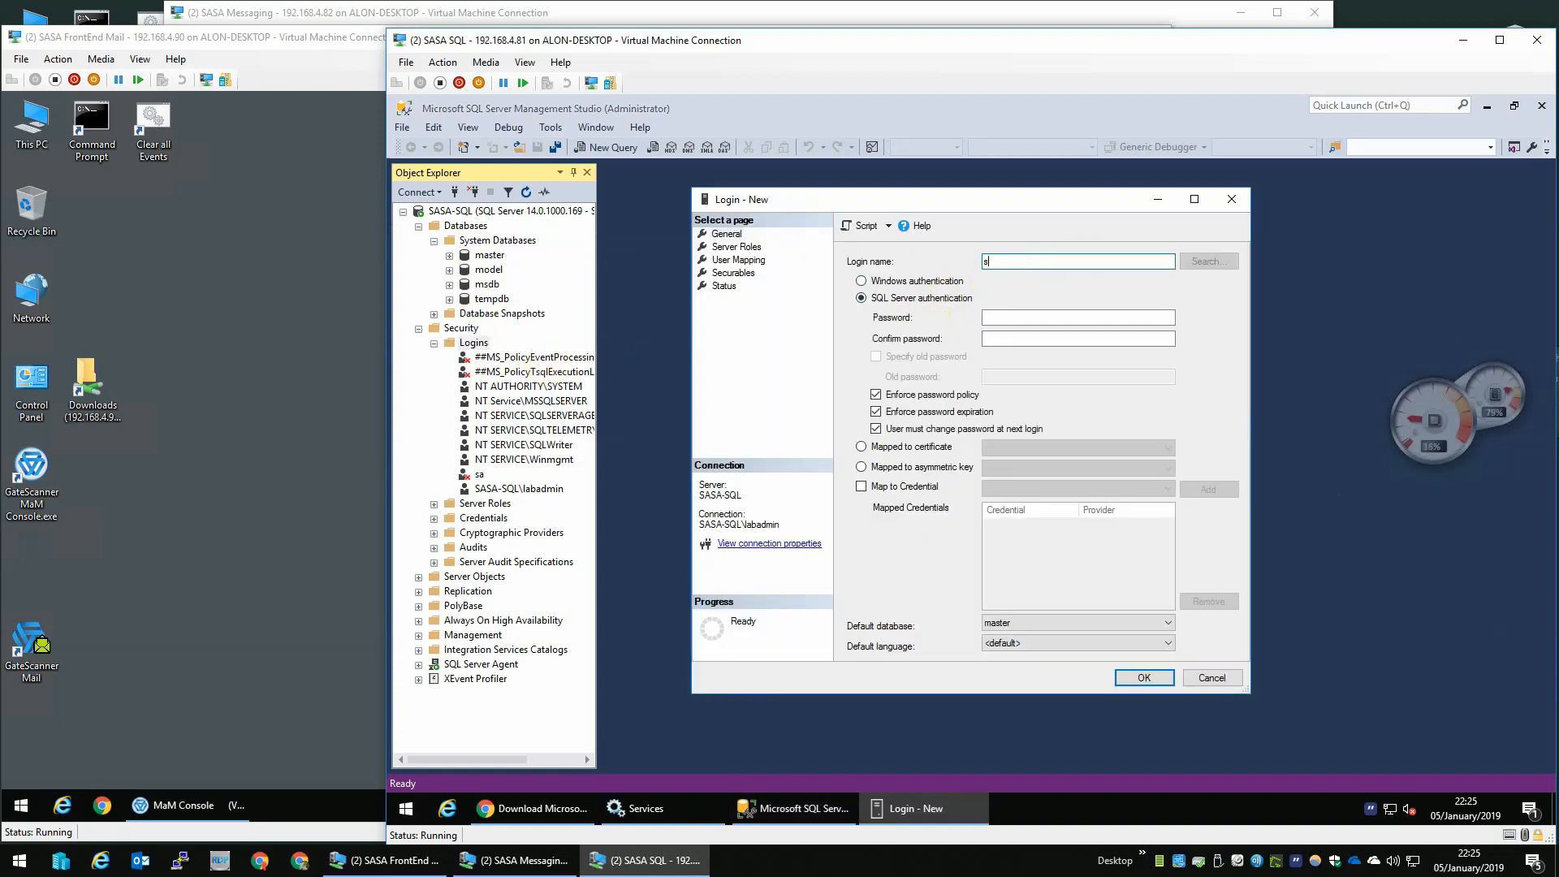
pyautogui.press('Tab')
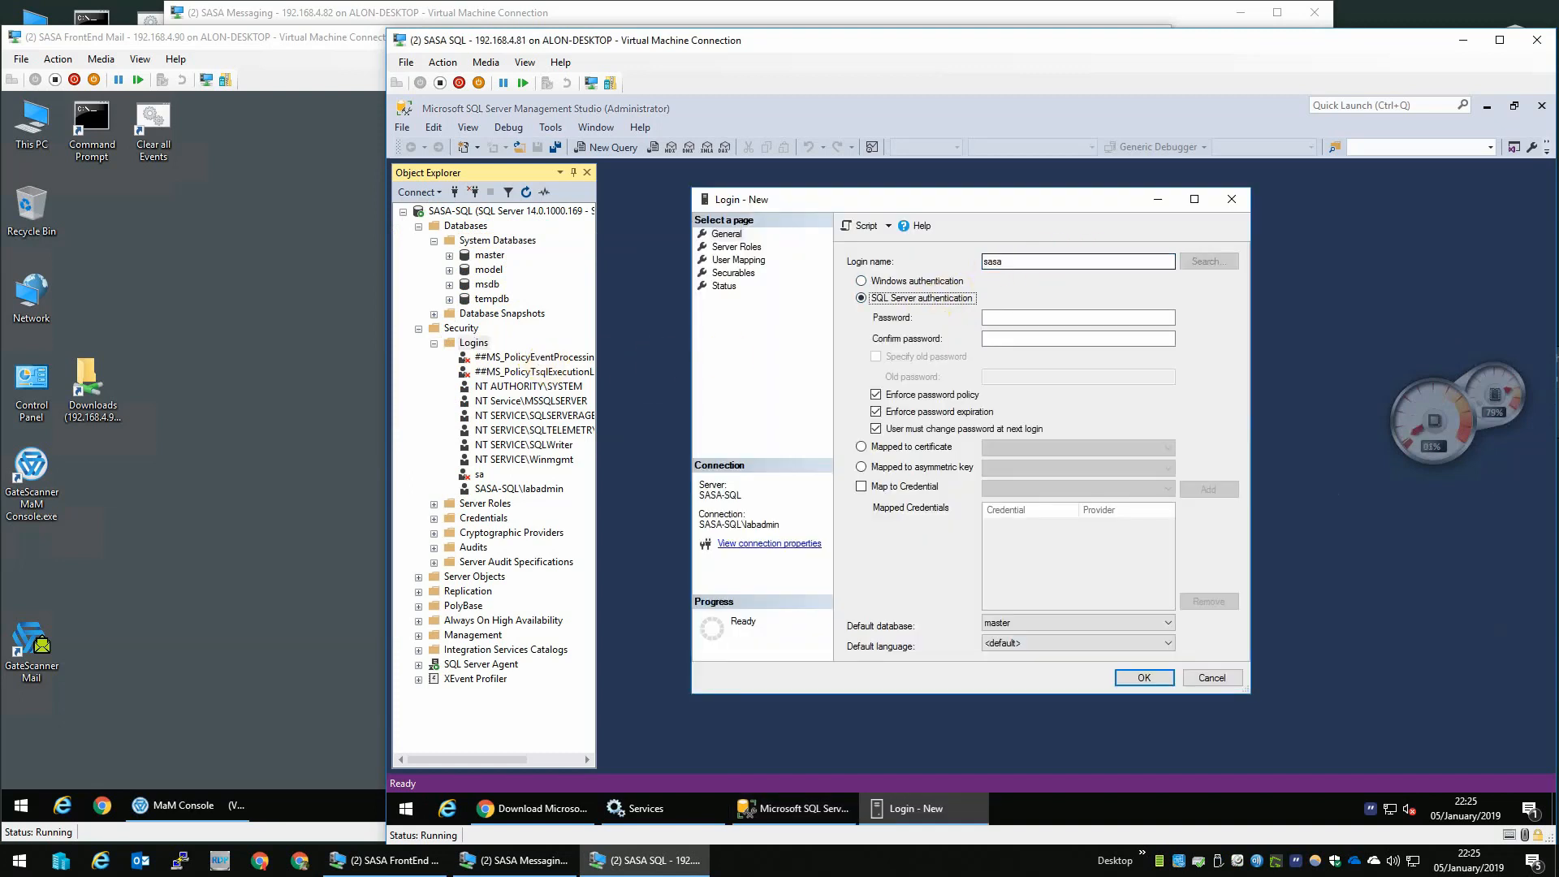
pyautogui.press('Tab')
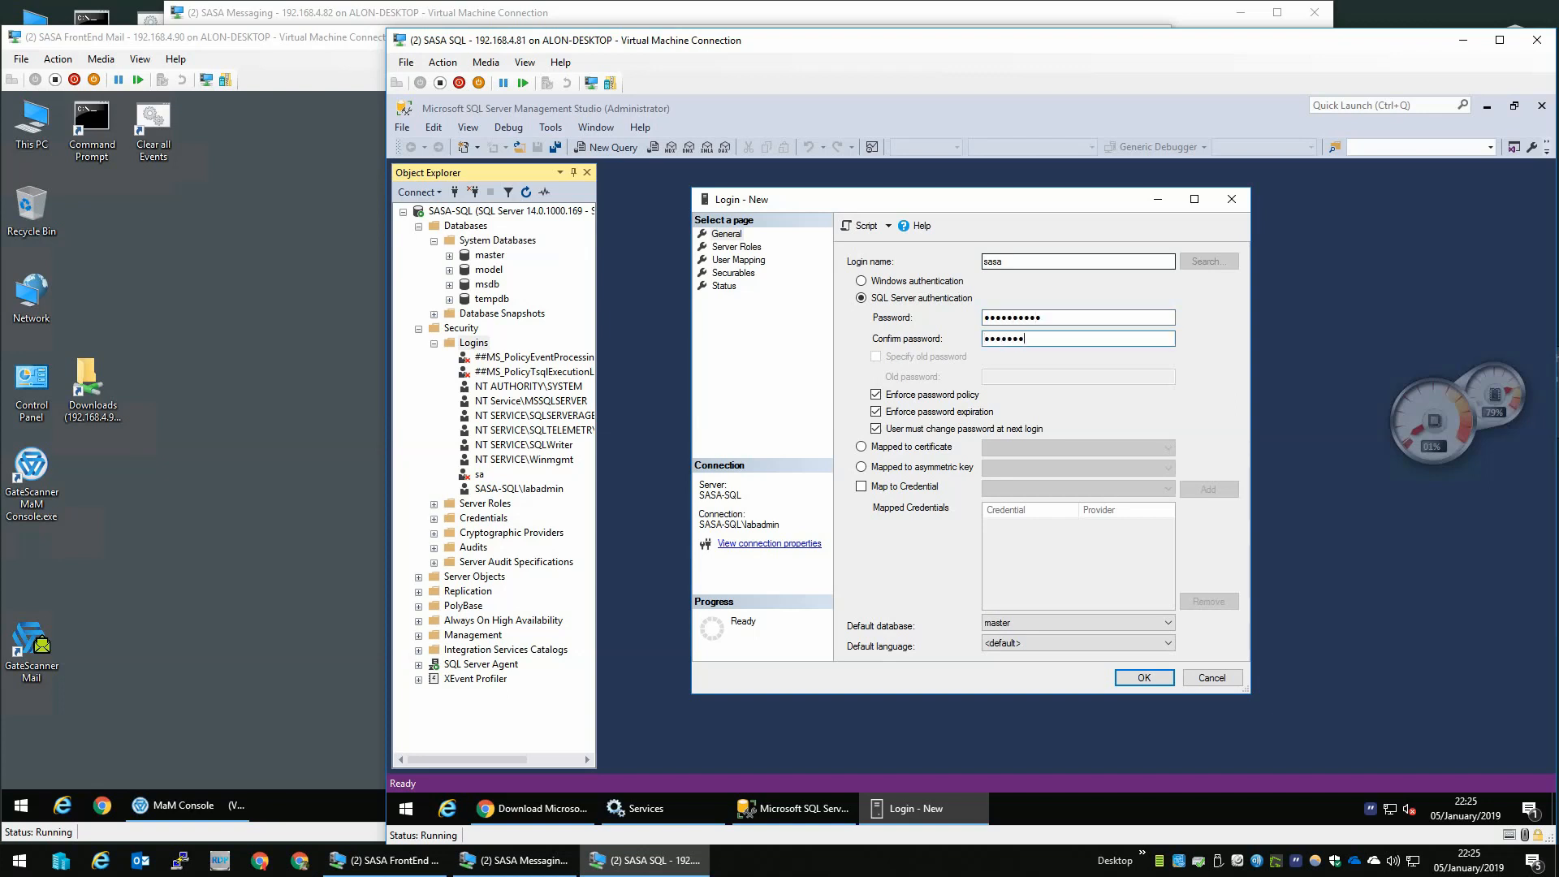
pyautogui.click(895, 395)
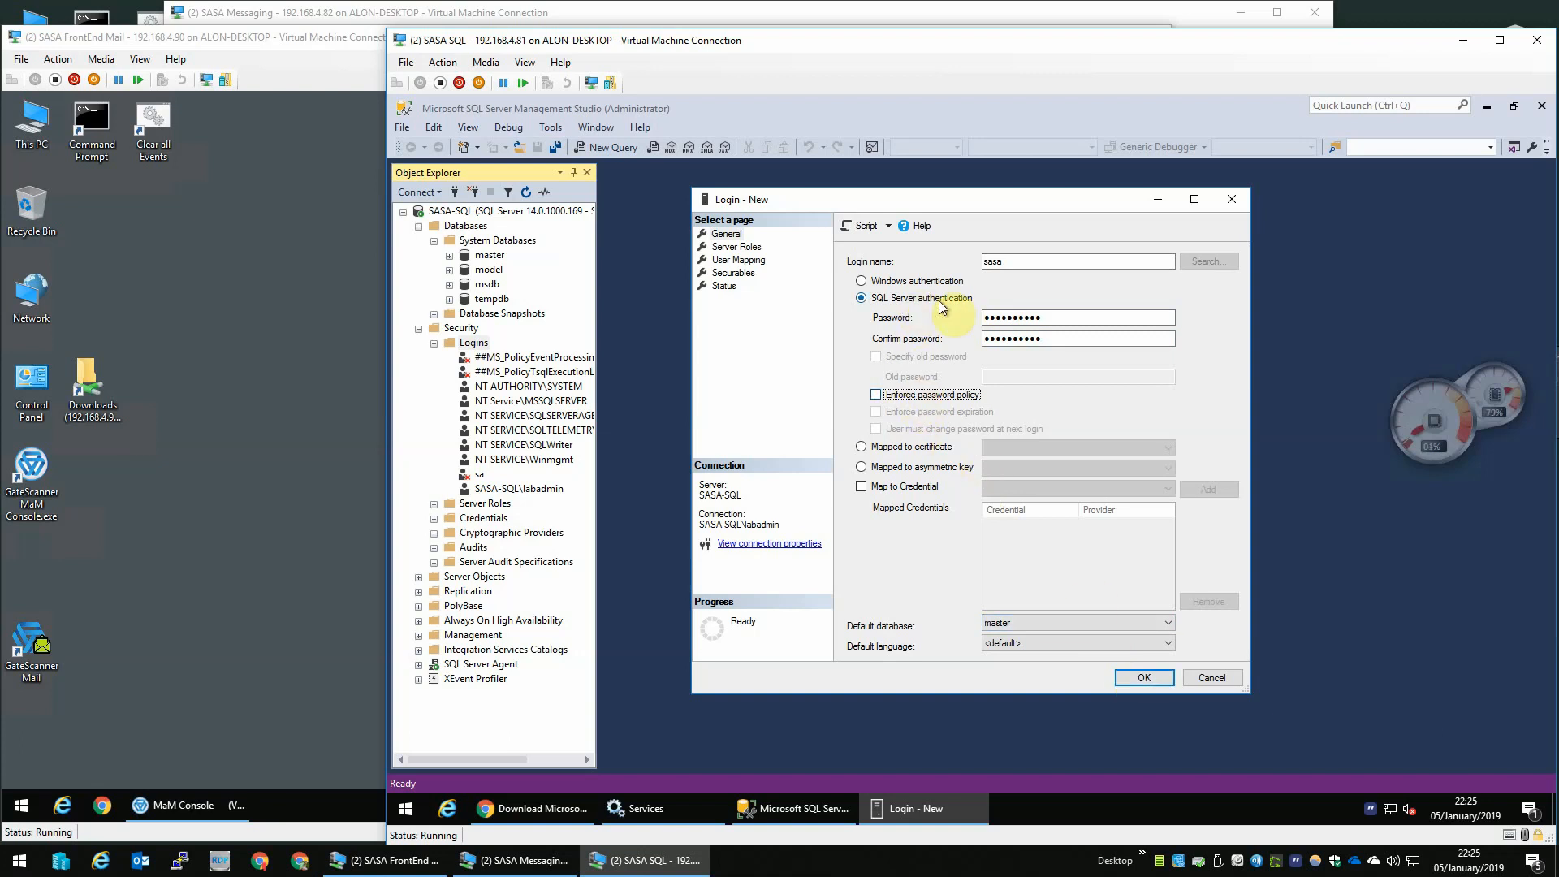
pyautogui.click(1144, 678)
# - Grant the sasa login every server role in its login properties
pyautogui.click(480, 504)
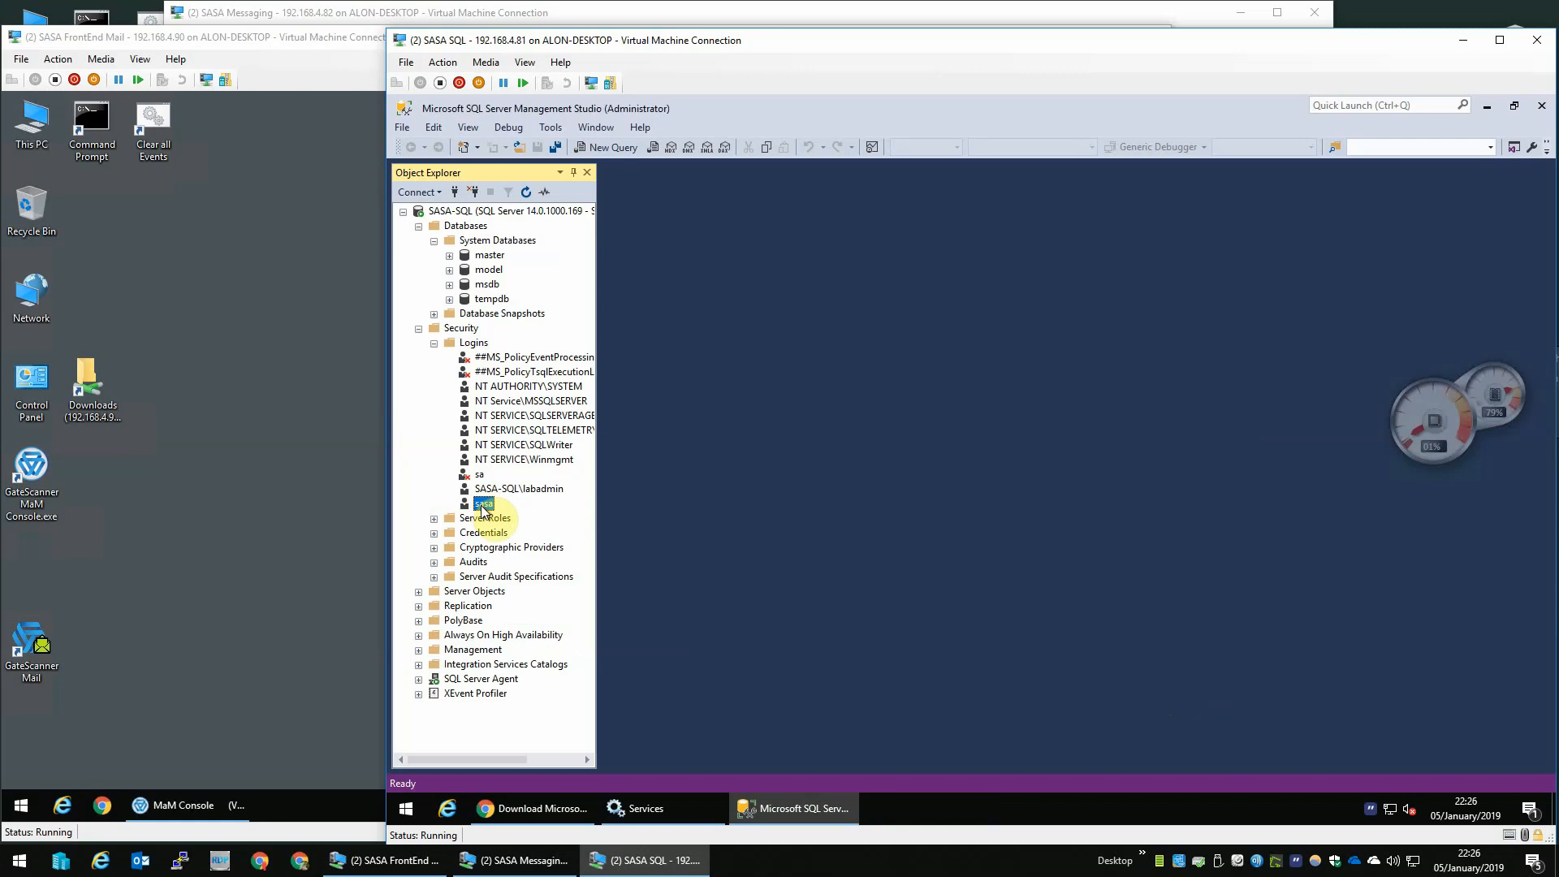
pyautogui.rightClick(482, 505)
pyautogui.click(530, 714)
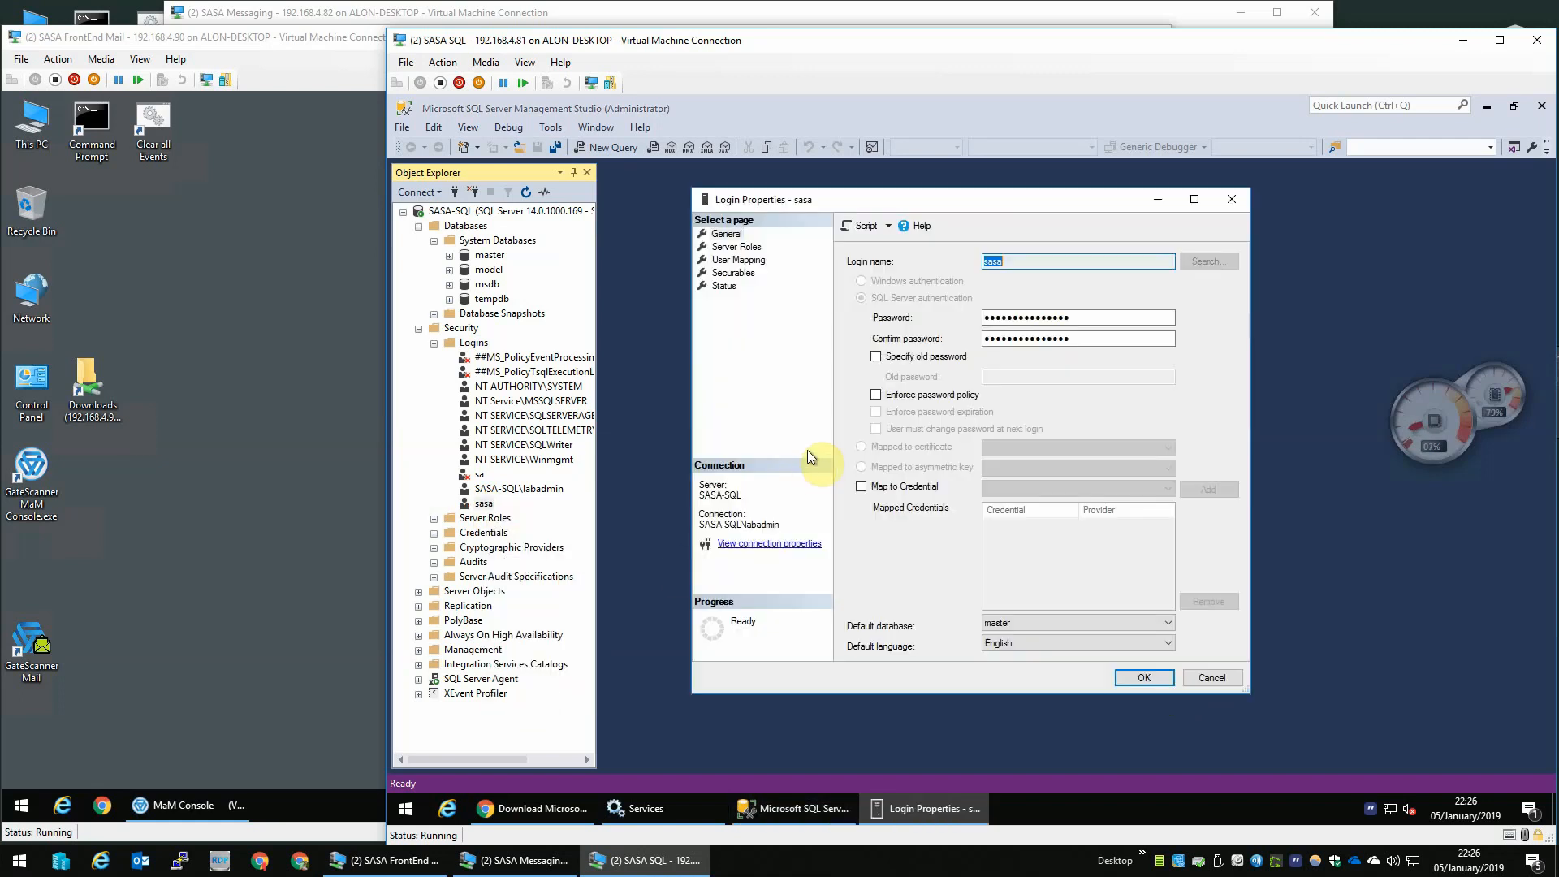
pyautogui.click(731, 248)
pyautogui.click(850, 312)
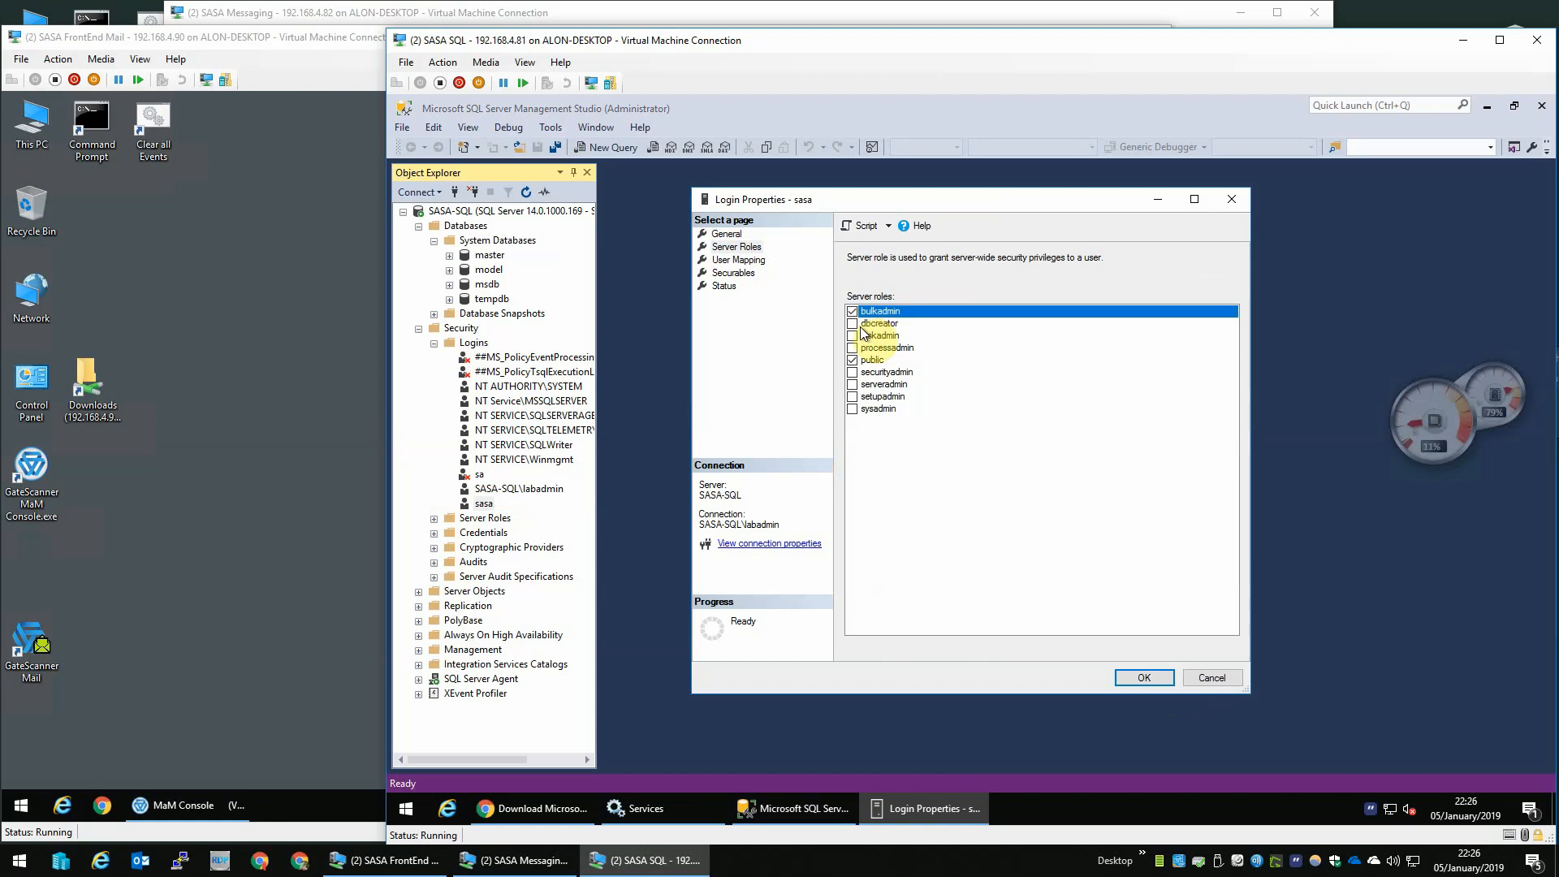
pyautogui.click(853, 324)
pyautogui.press('Down')
pyautogui.press('space')
pyautogui.press('Down')
pyautogui.press('space')
pyautogui.press('Down')
pyautogui.press('Down')
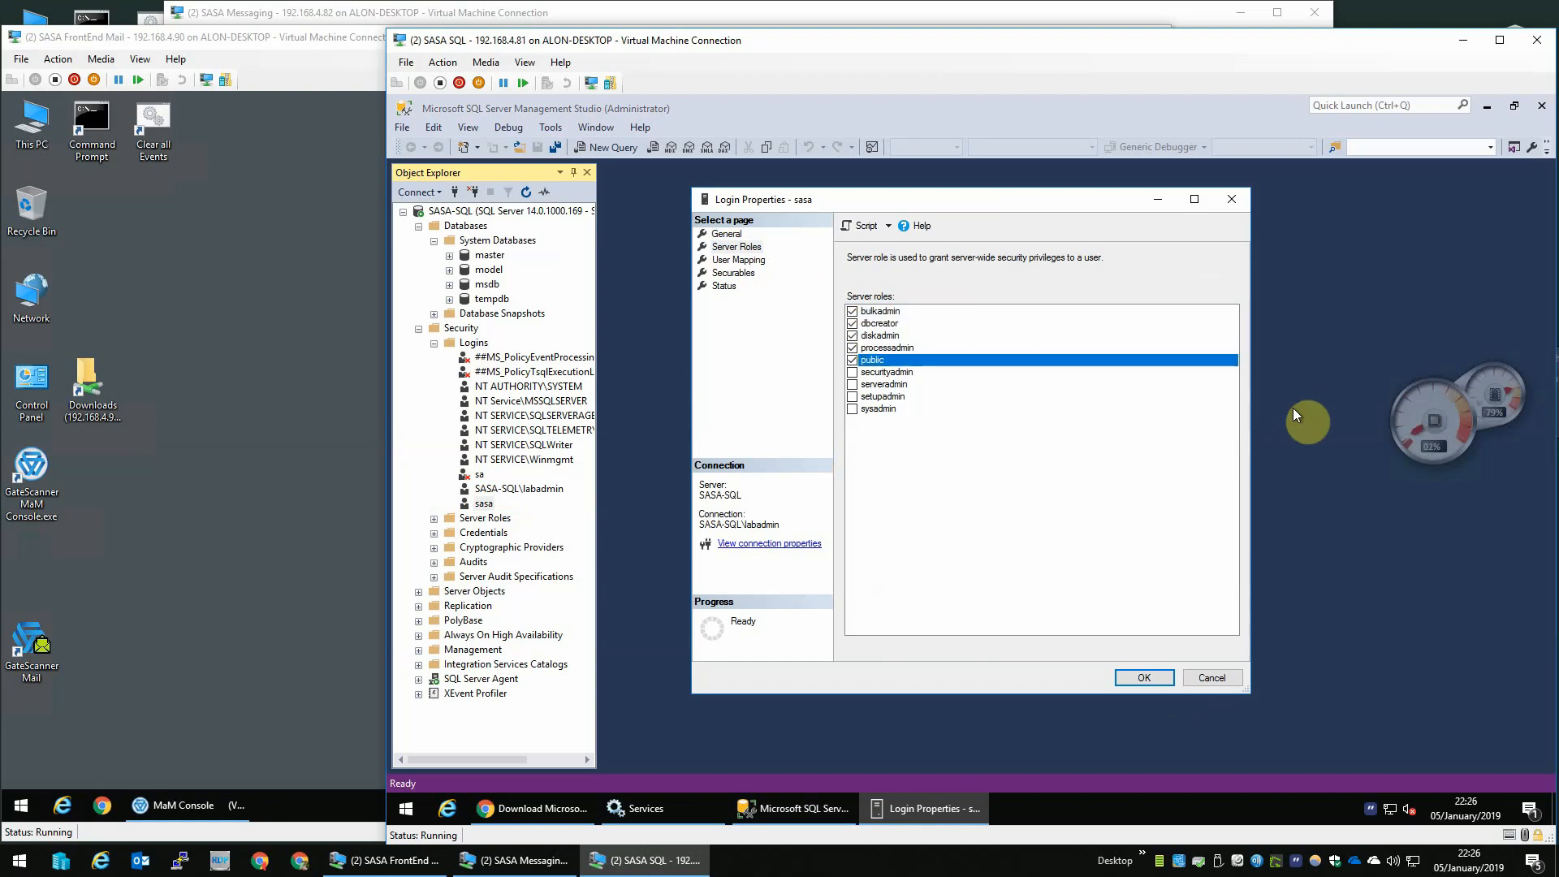
pyautogui.press('space')
pyautogui.press('Down')
pyautogui.press('space')
pyautogui.press('Down')
pyautogui.press('space')
pyautogui.press('Down')
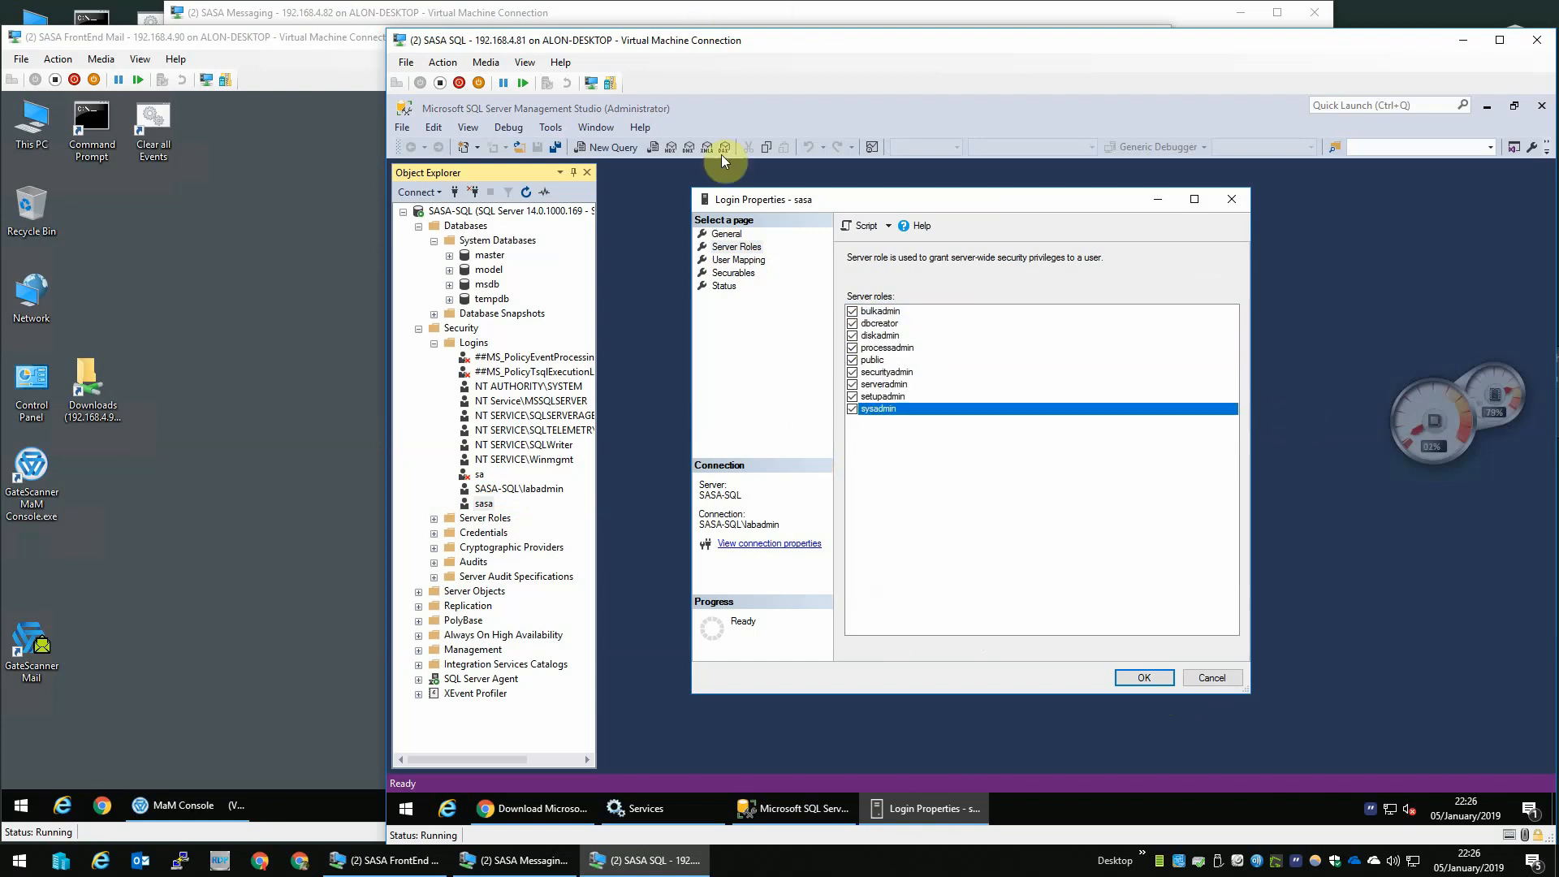
pyautogui.click(1142, 678)
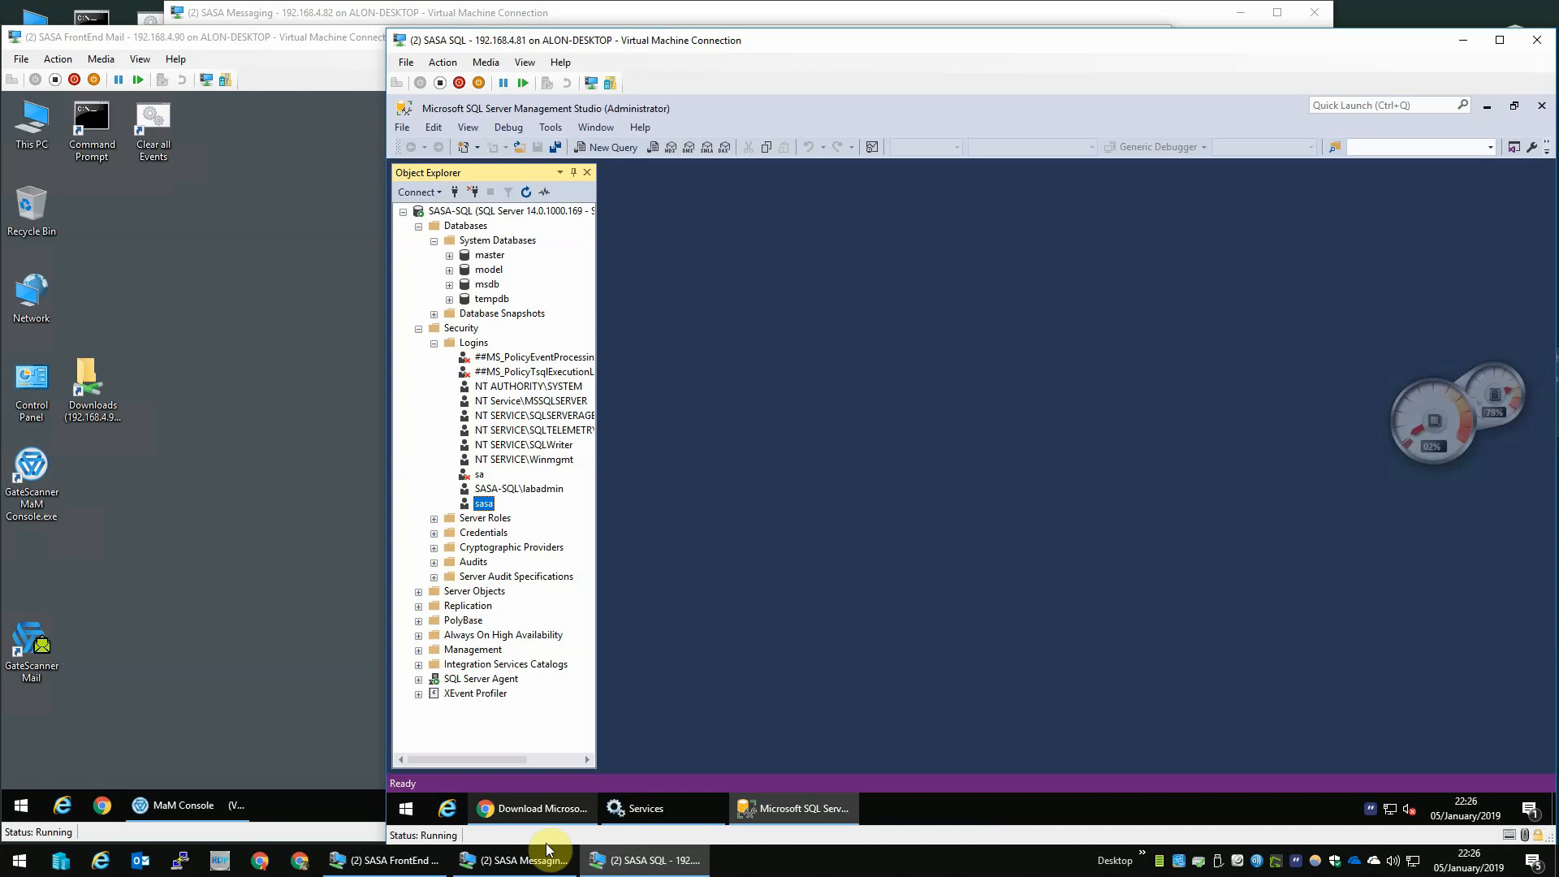
# - Restore the Management Studio window and reopen HeidiSQL, connecting to LocalHost as the sasa user
pyautogui.moveTo(514, 814)
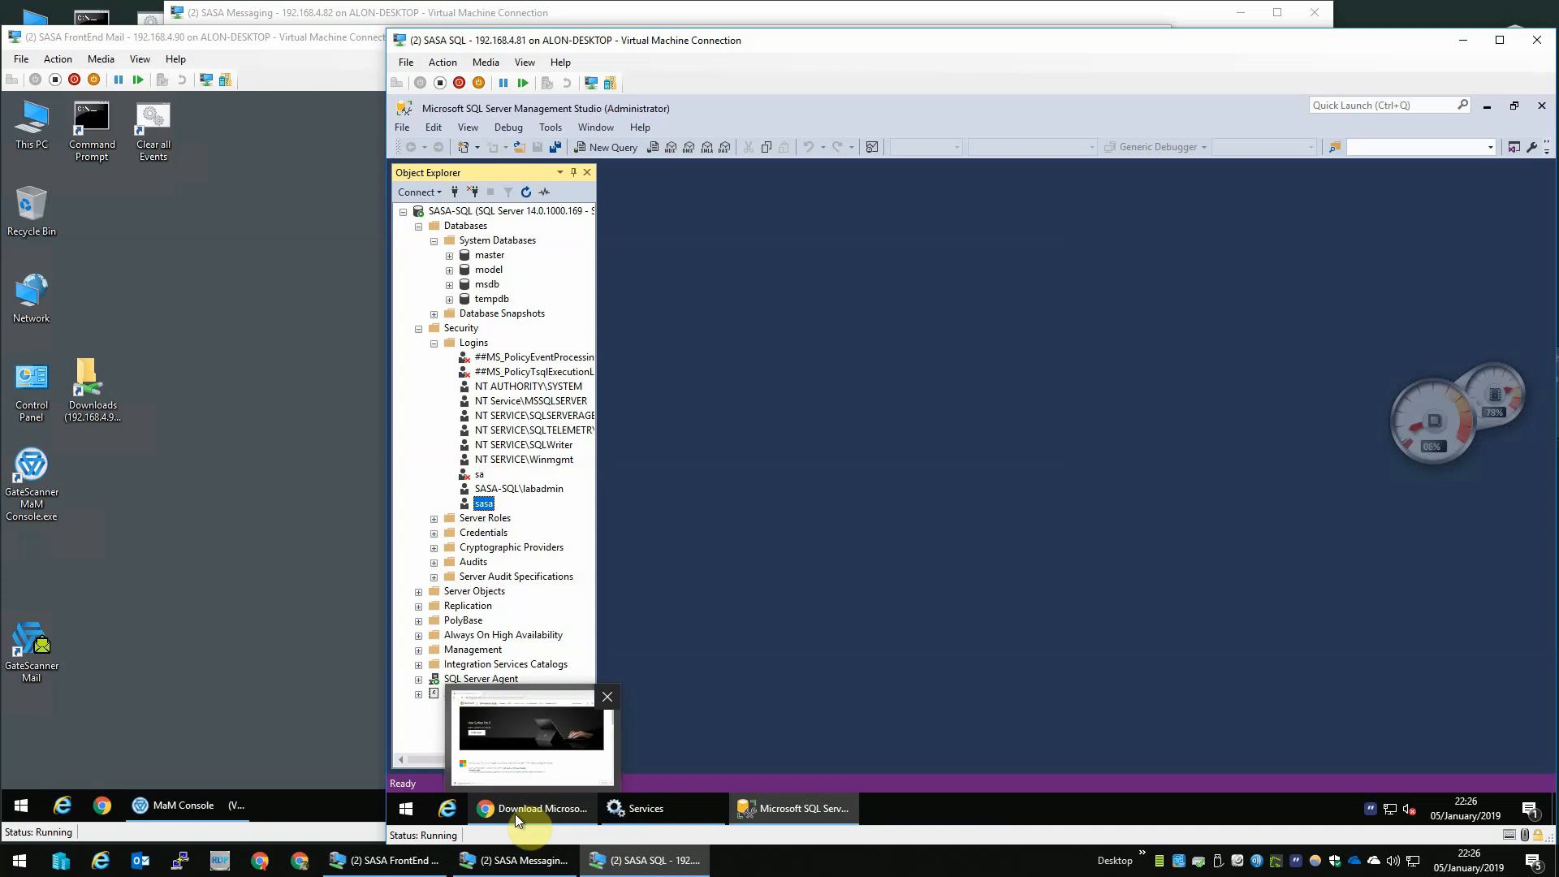
pyautogui.click(1514, 106)
pyautogui.doubleClick(416, 729)
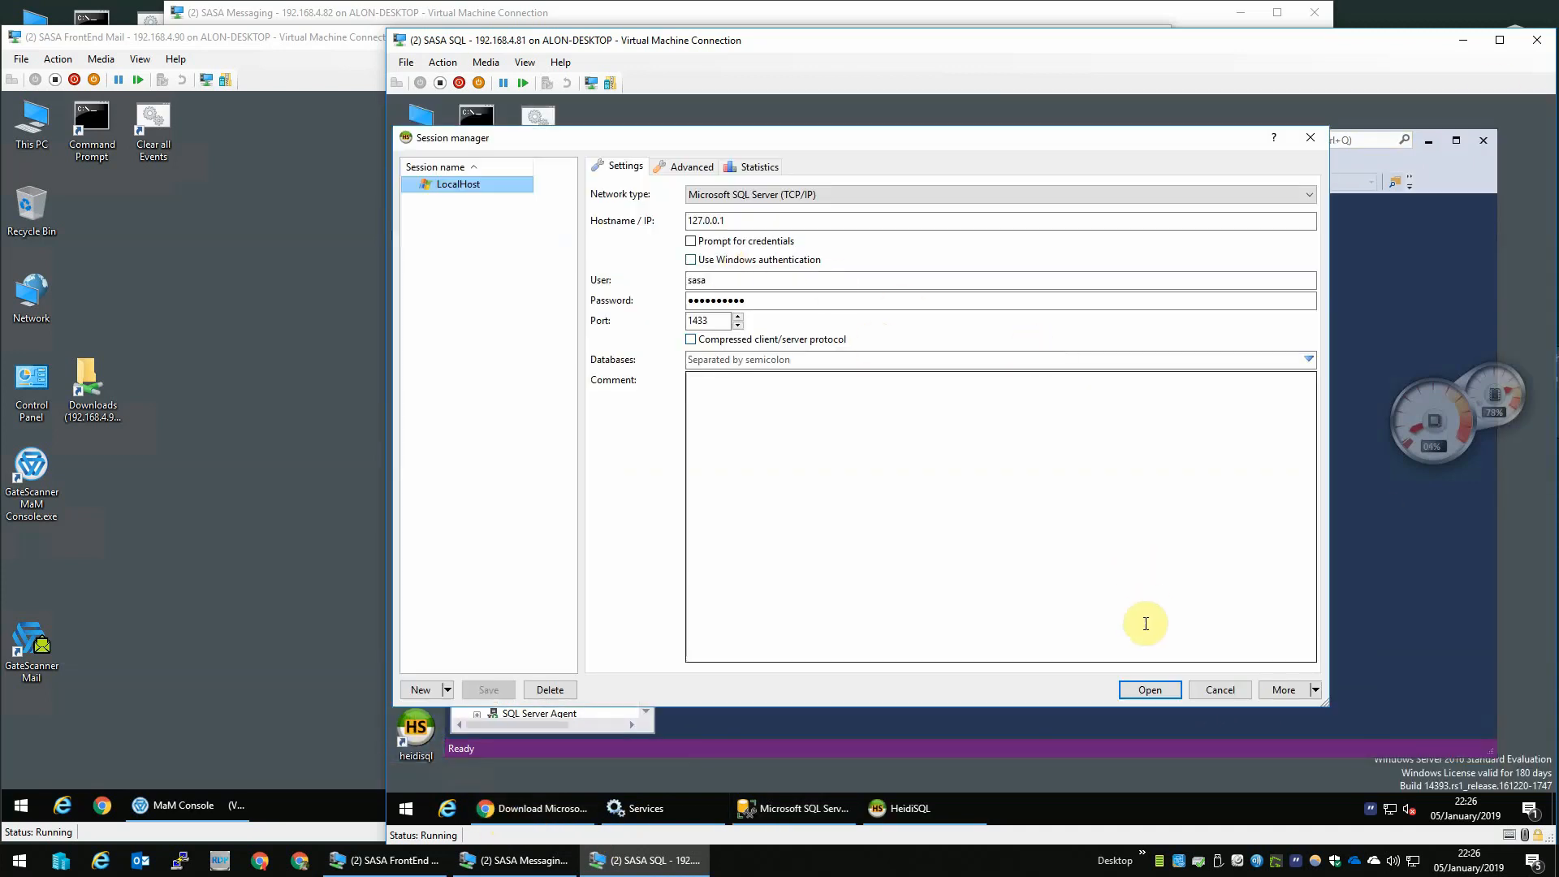
pyautogui.click(1150, 689)
# - Create a new database named test_db on the LocalHost server
pyautogui.doubleClick(528, 273)
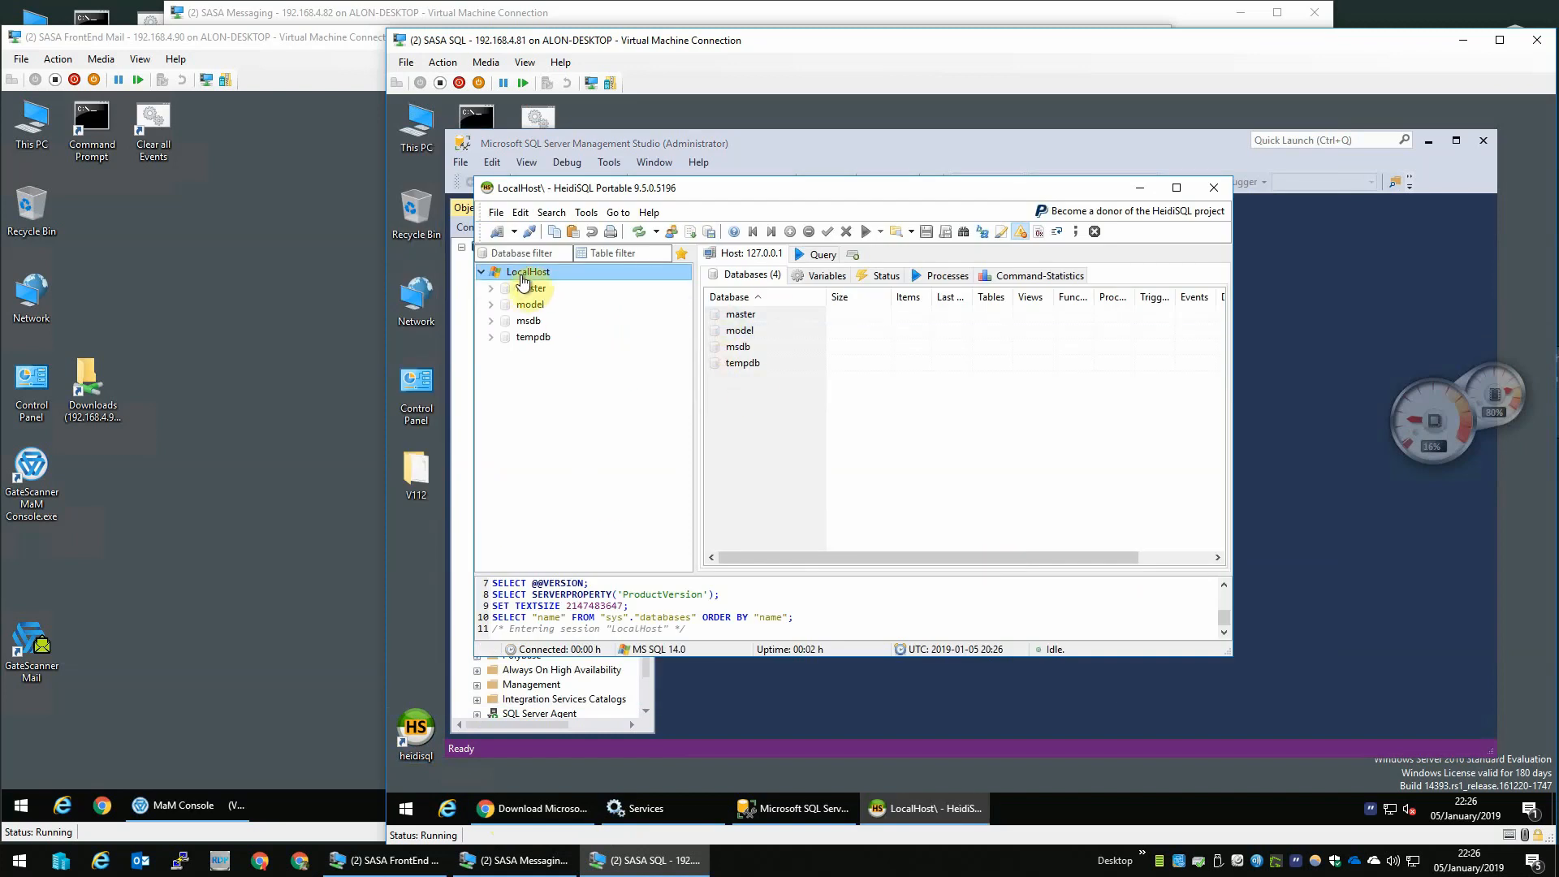
pyautogui.doubleClick(637, 276)
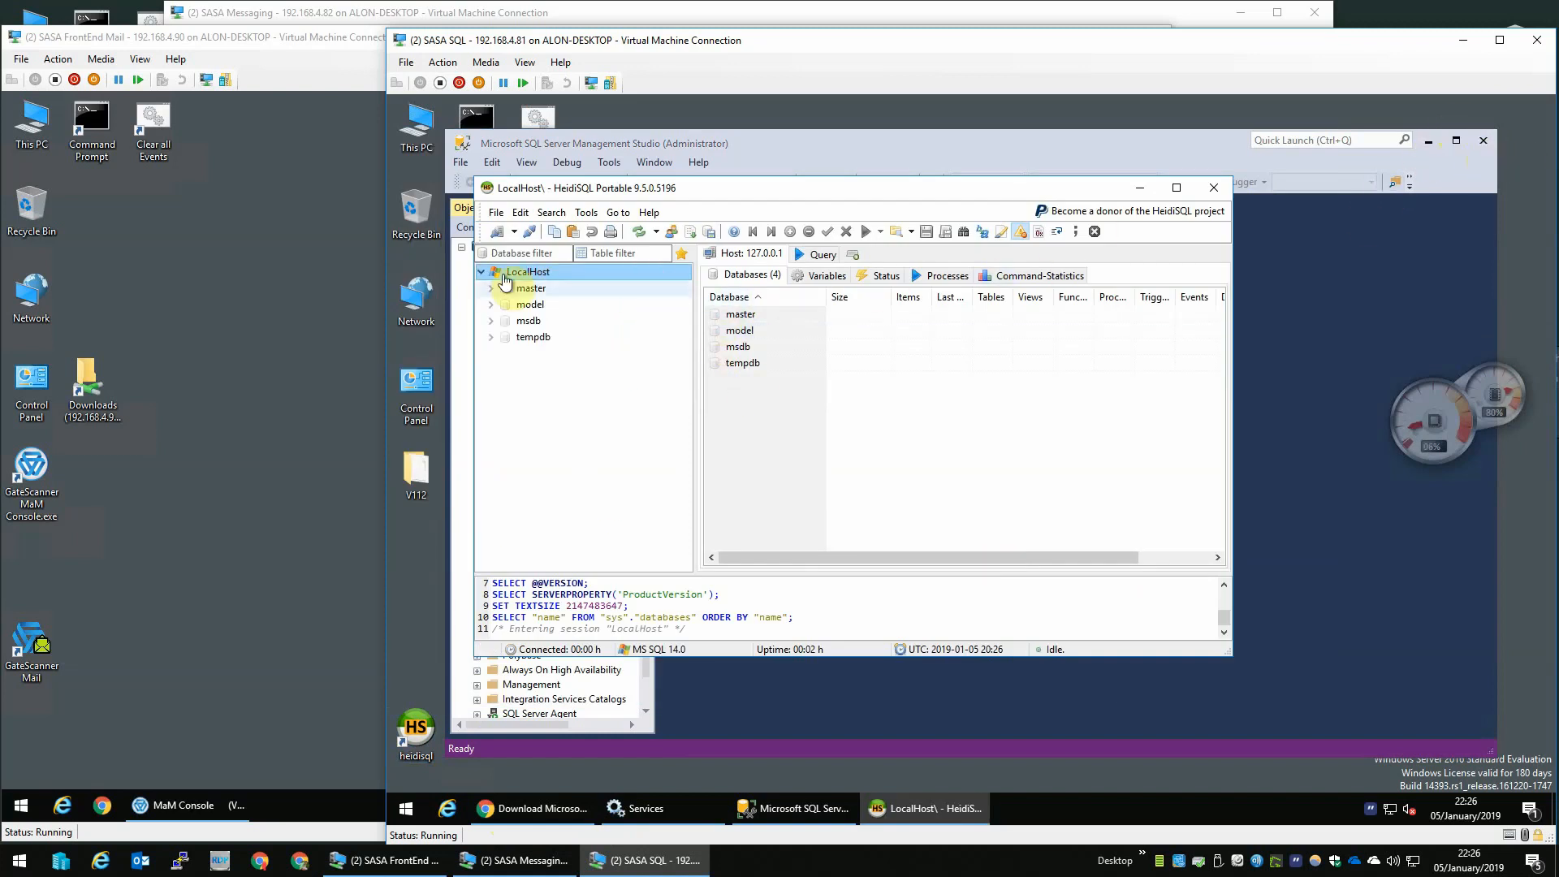
pyautogui.rightClick(533, 280)
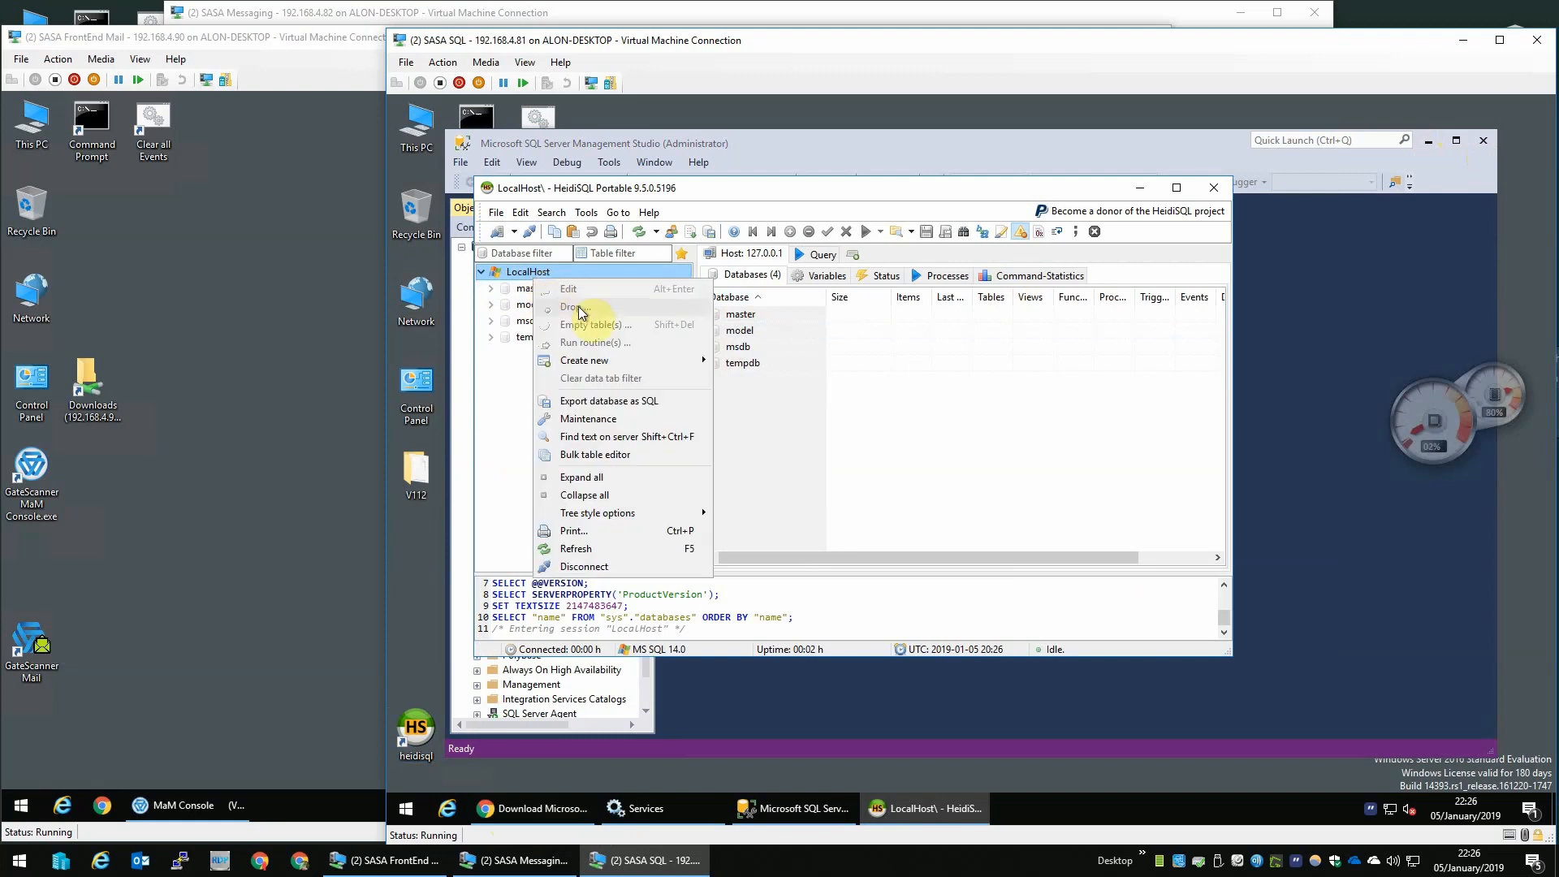
pyautogui.moveTo(615, 360)
pyautogui.click(739, 362)
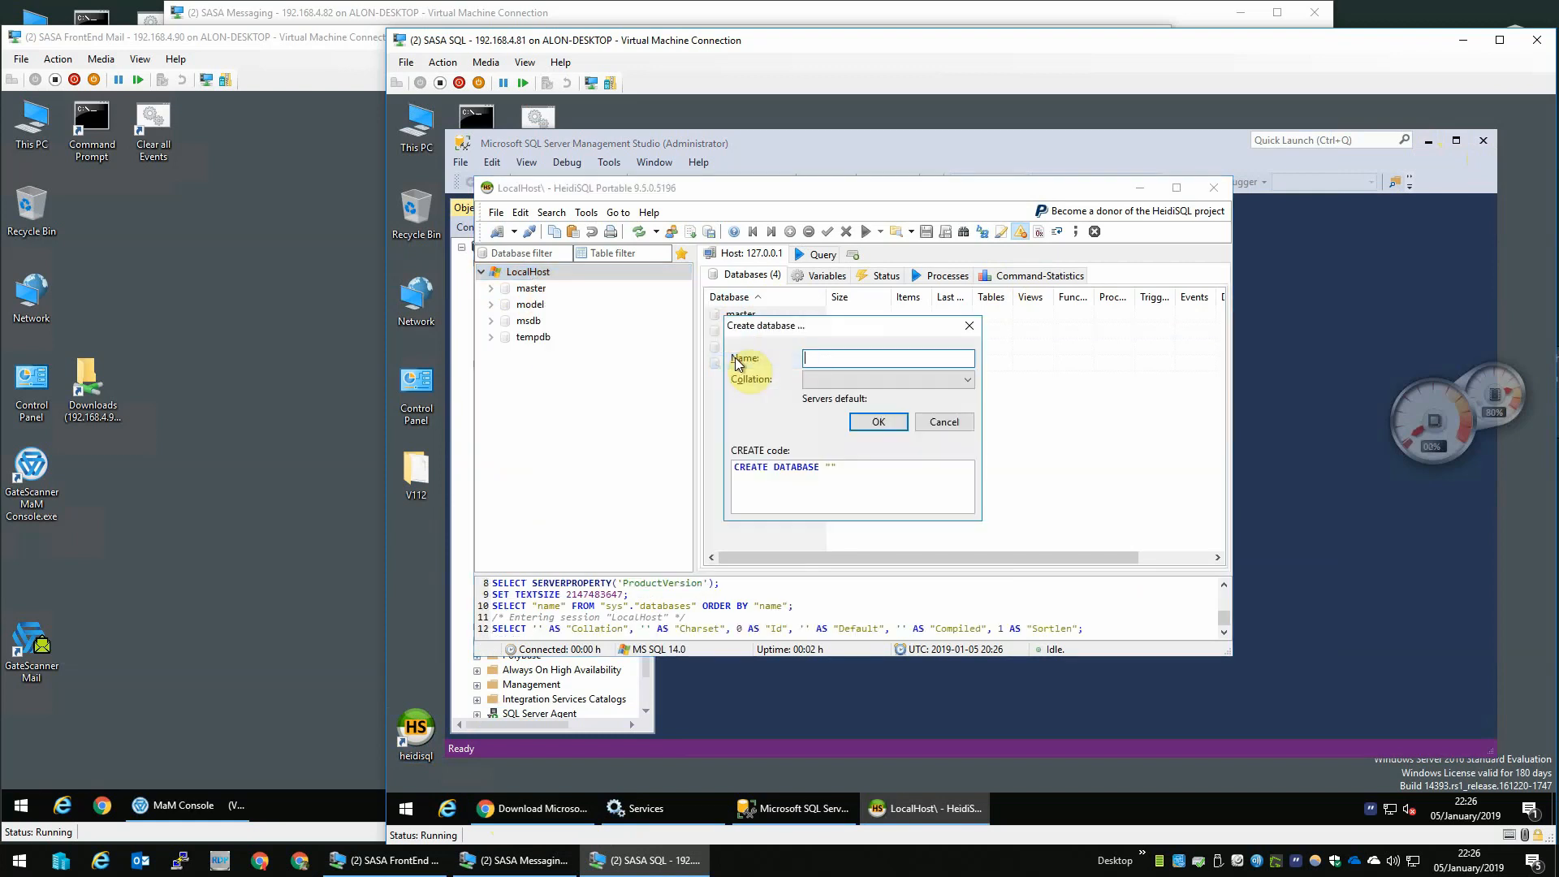
pyautogui.write('test_db')
pyautogui.press('Return')
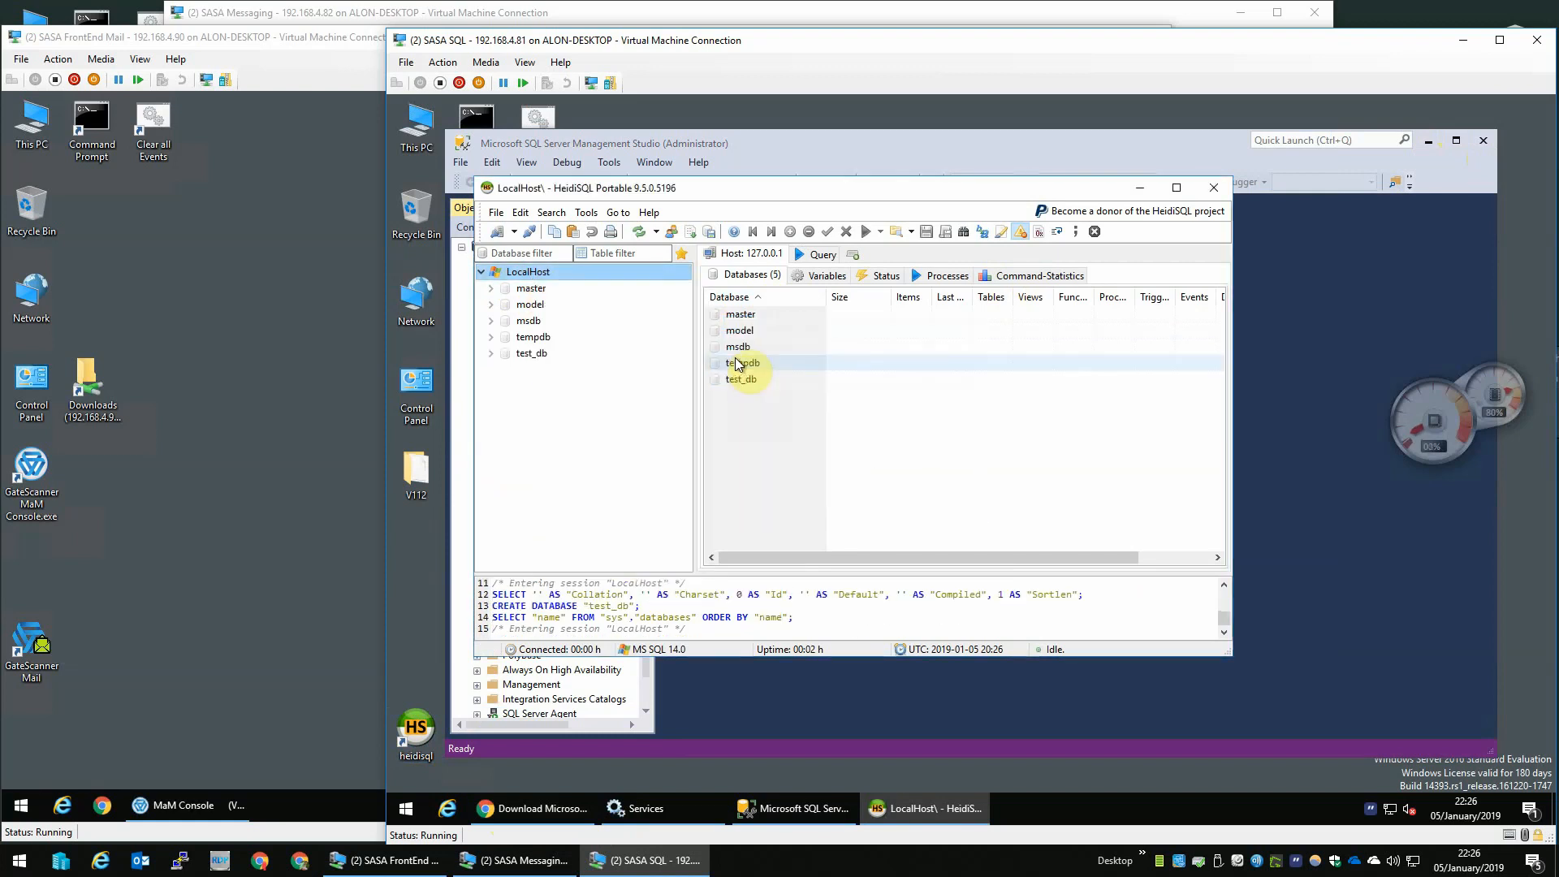
# - Try to drop the test_db database
pyautogui.click(542, 357)
pyautogui.rightClick(540, 358)
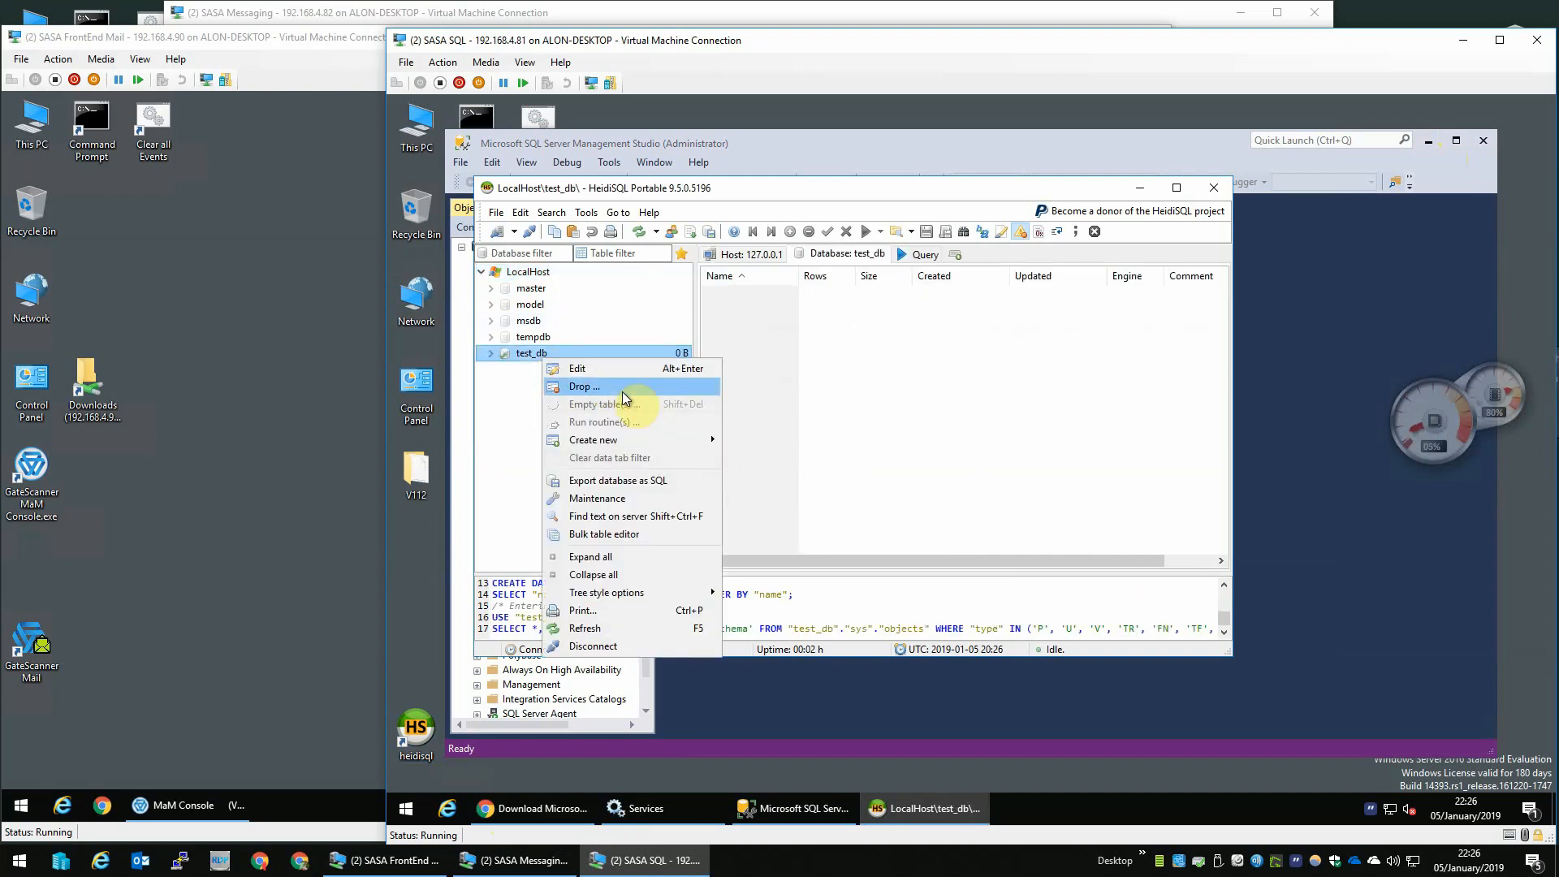
pyautogui.click(586, 387)
pyautogui.click(1013, 462)
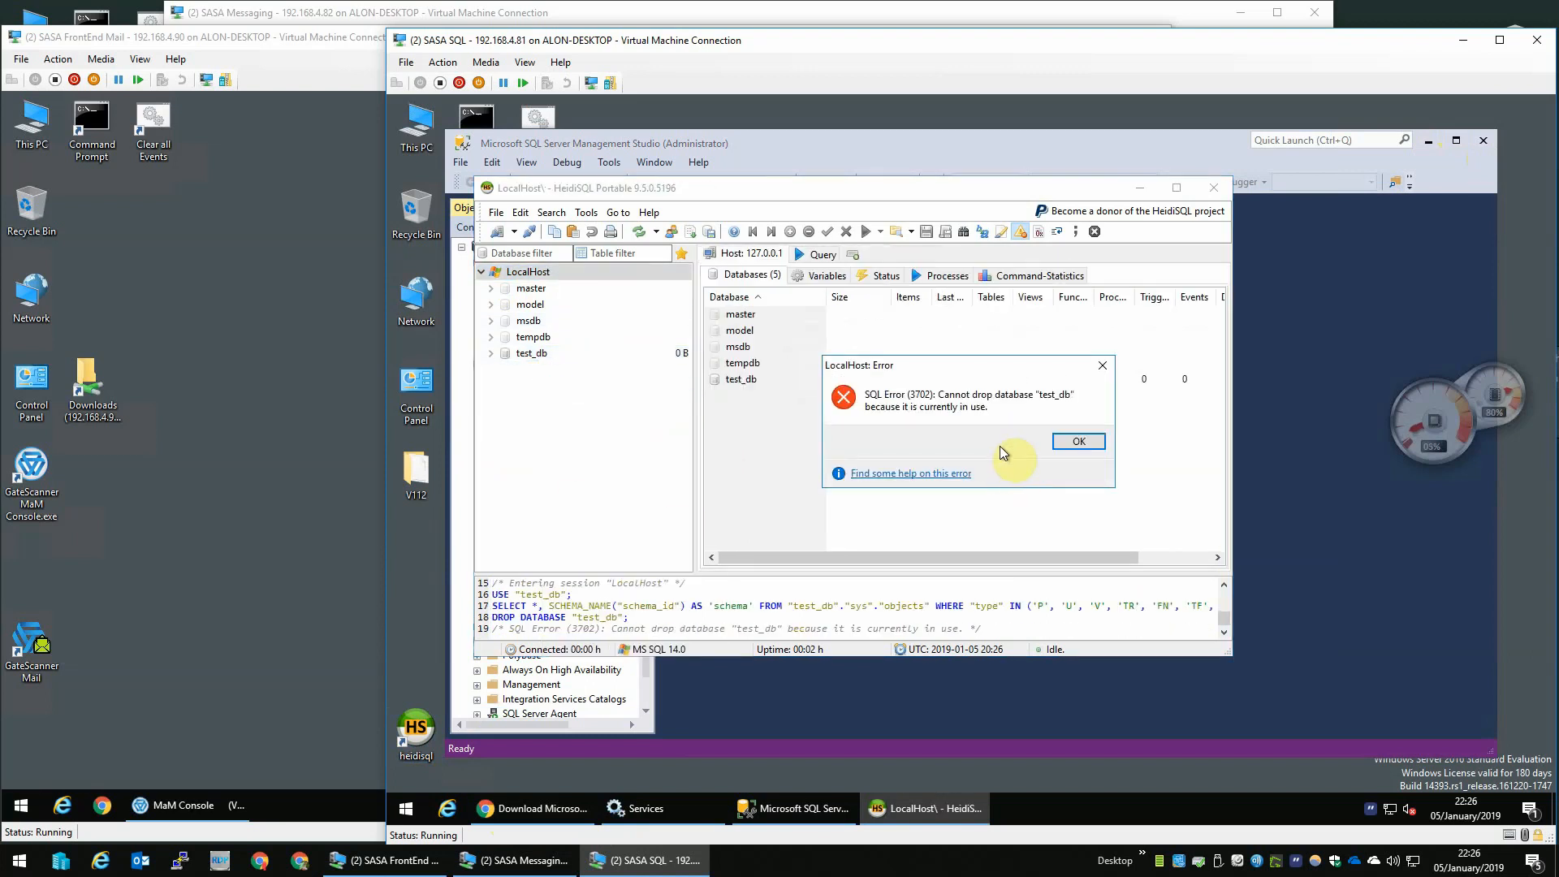
# - Dismiss the drop error and close Management Studio
pyautogui.click(1080, 441)
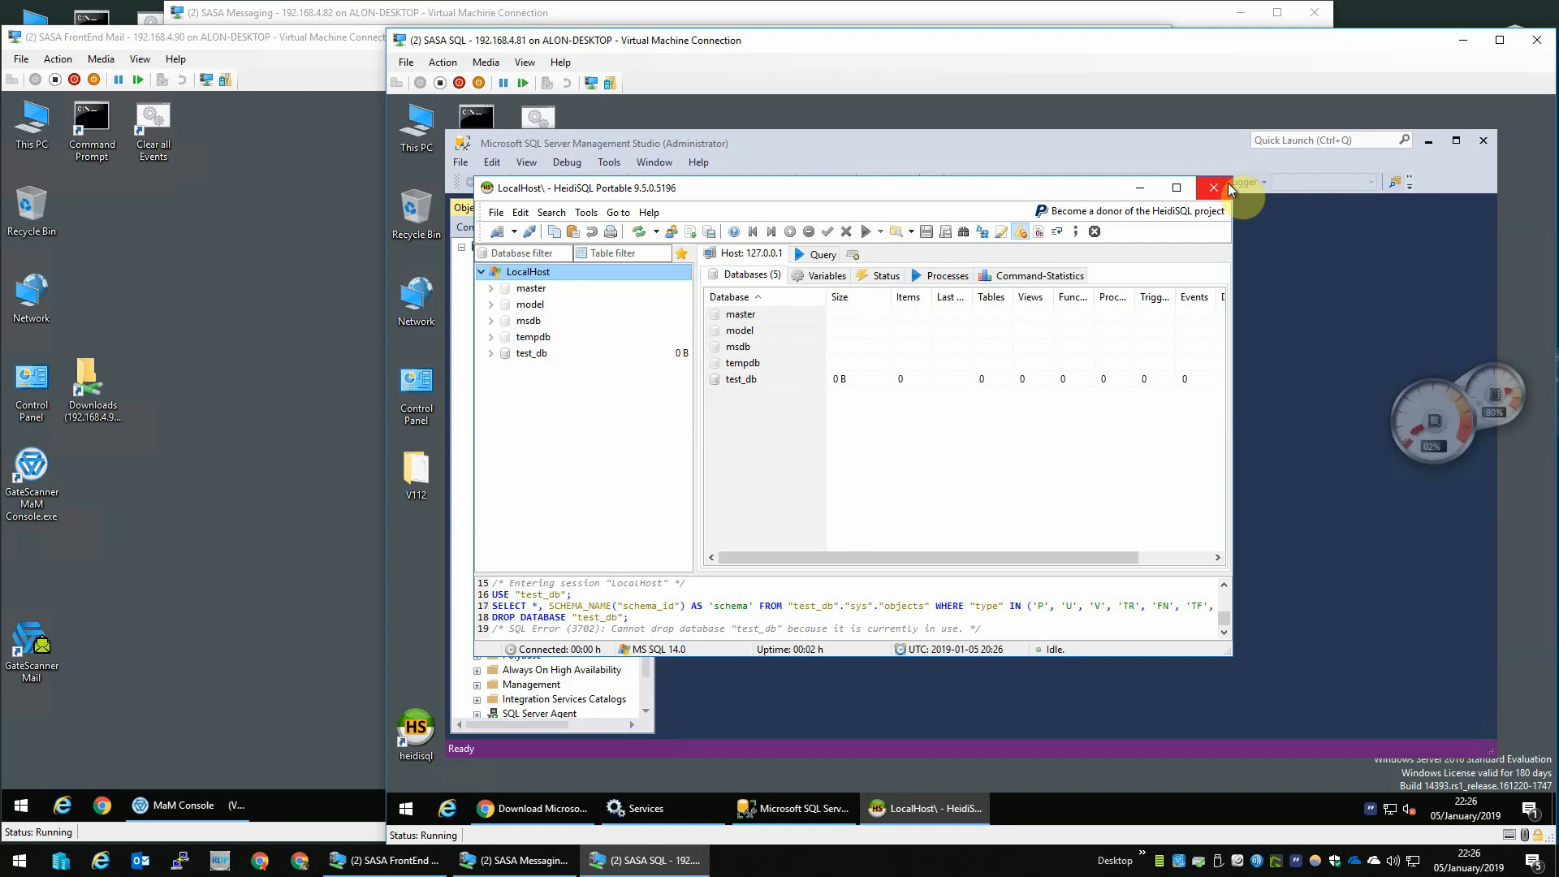
pyautogui.click(1228, 185)
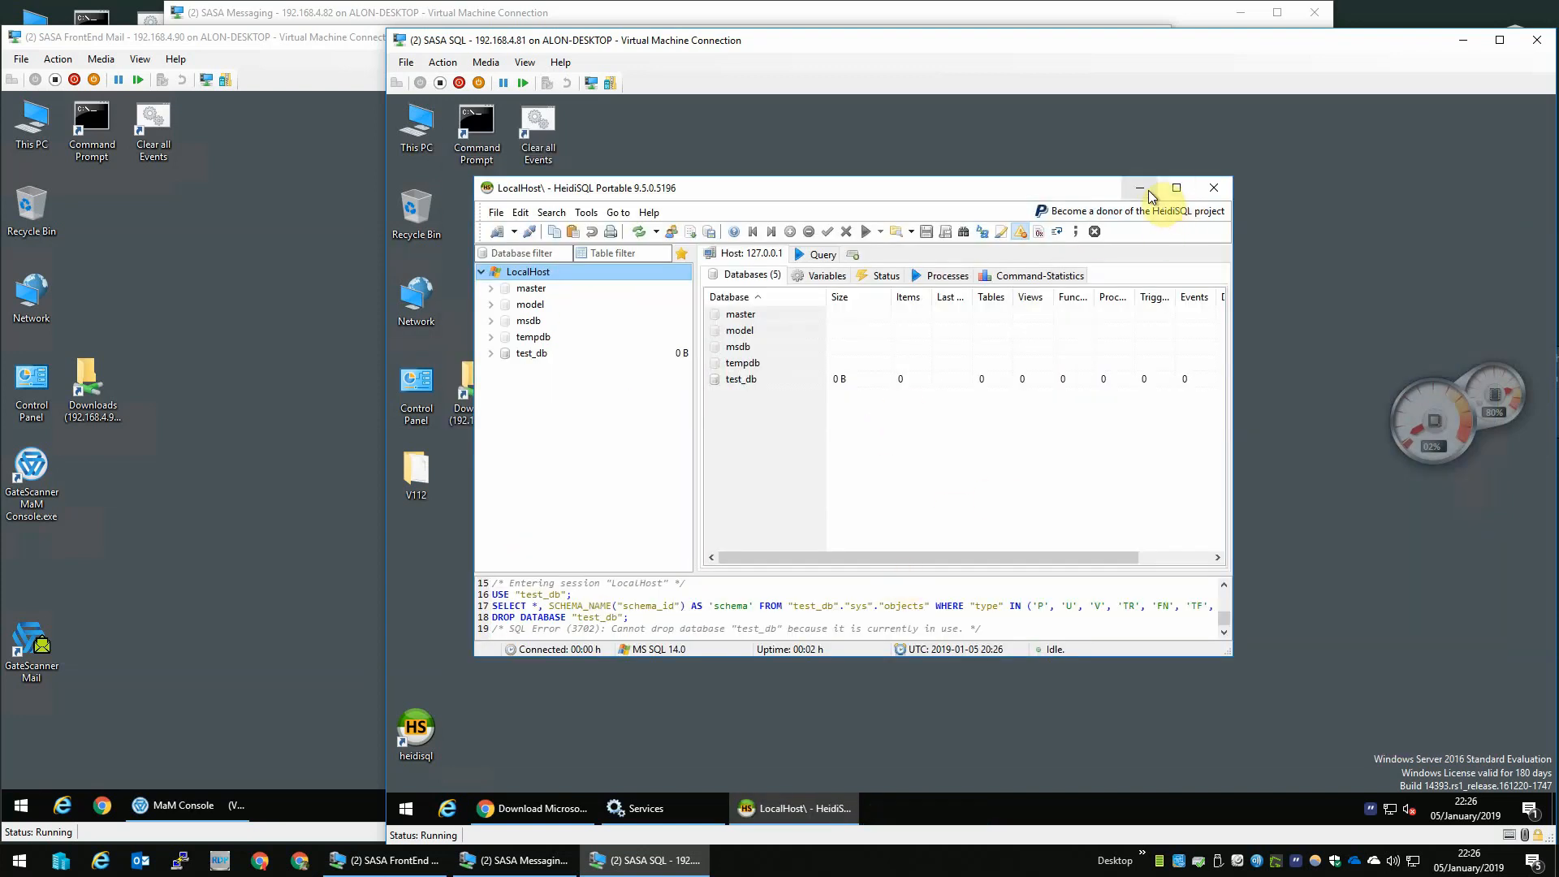
# - Minimize the HeidiSQL and Services windows to clear the desktop
pyautogui.click(1139, 190)
pyautogui.click(645, 806)
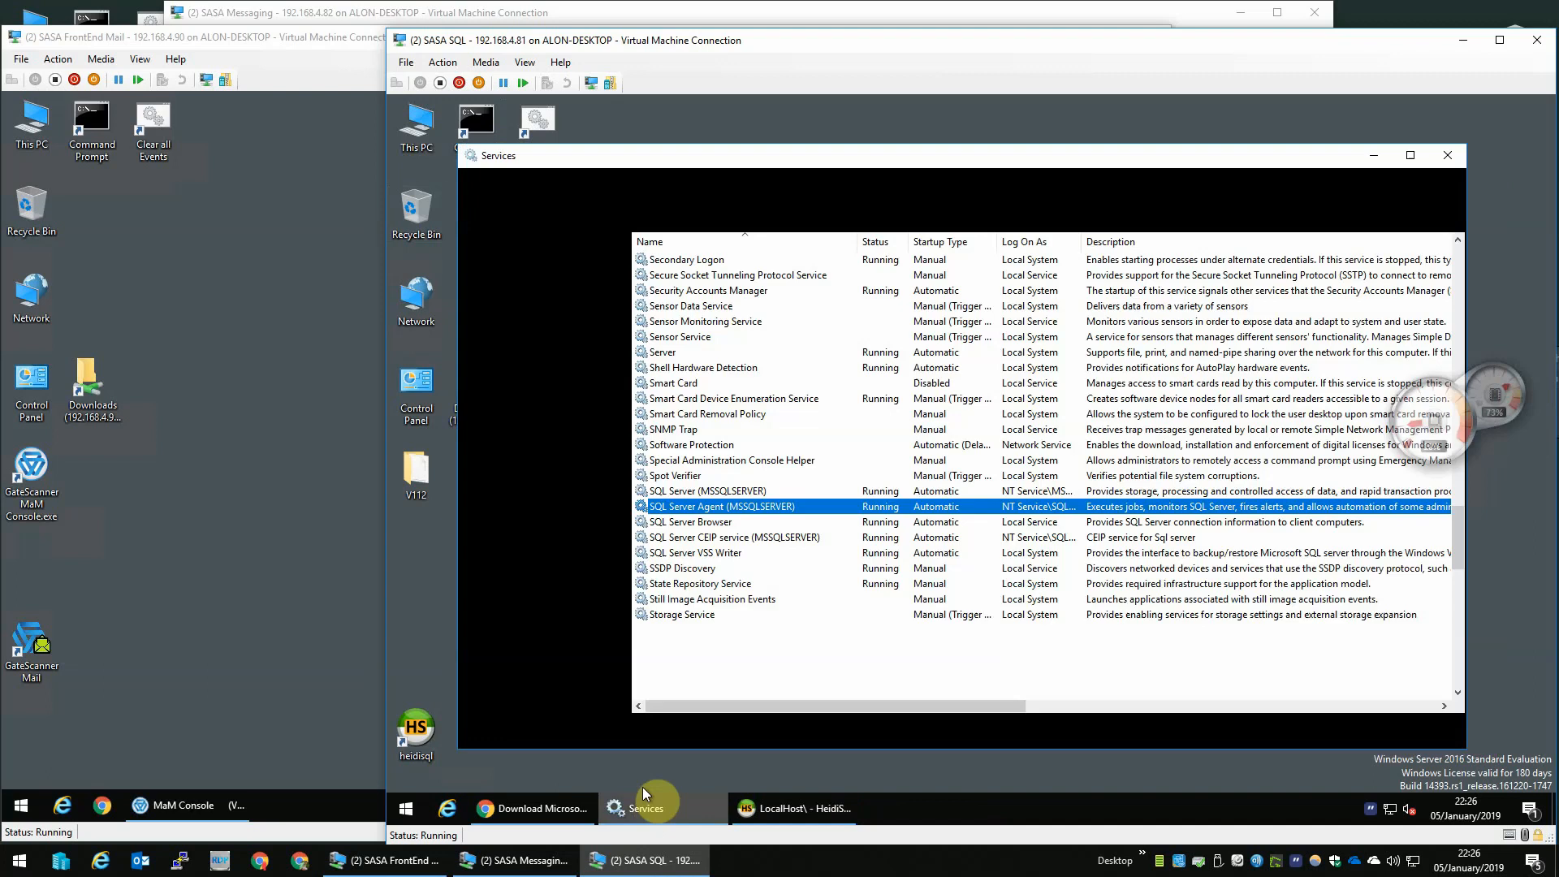
pyautogui.click(1458, 153)
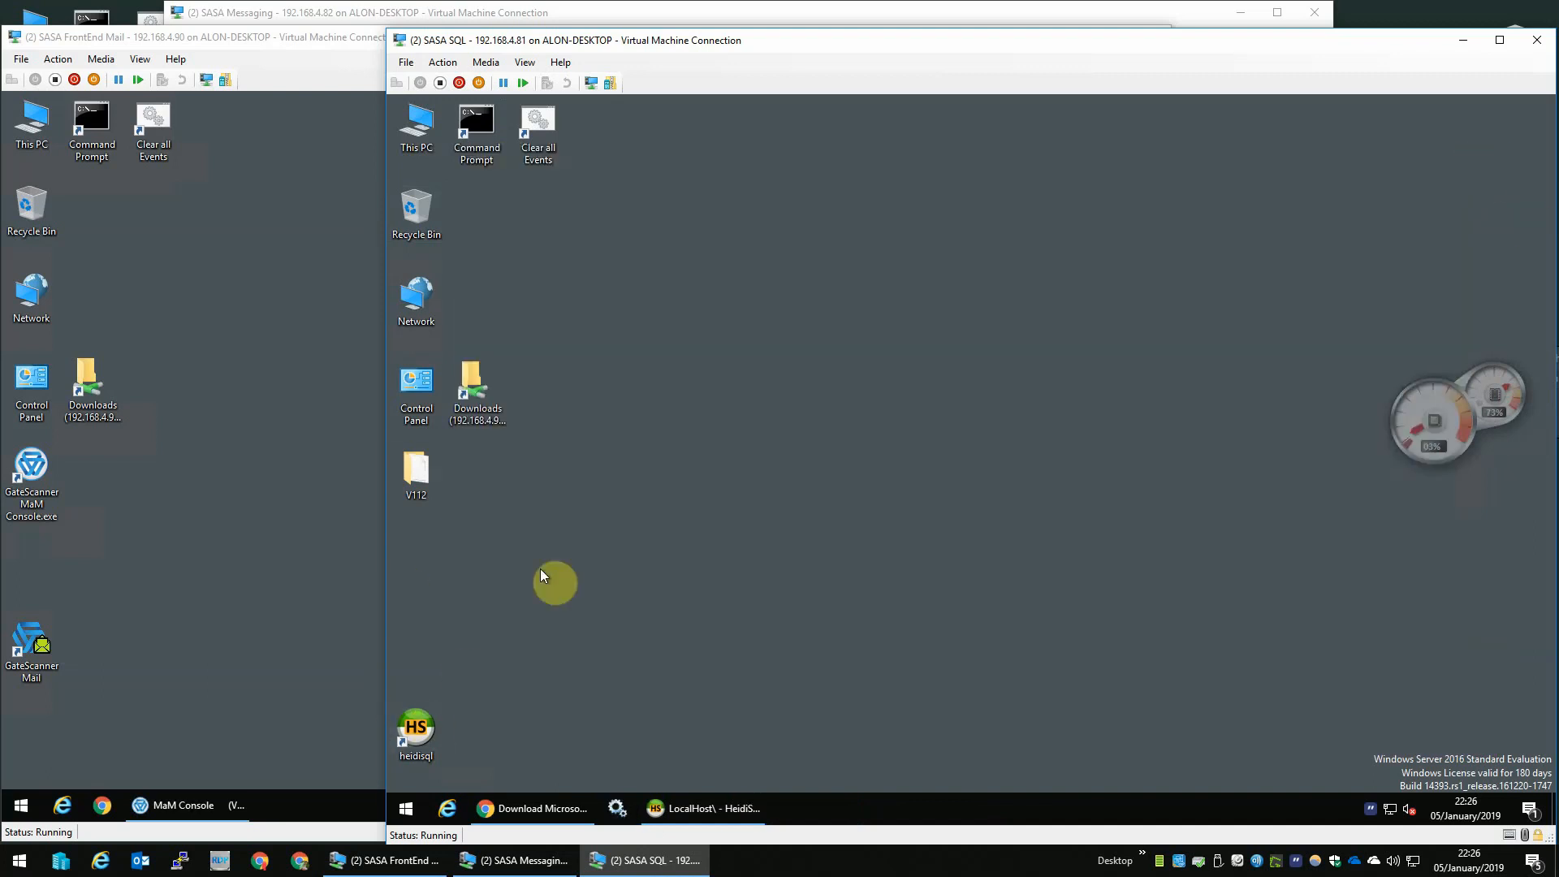
# - Run SQLServerReportingServices.exe from the Downloads folder, allowing it past the security warning
pyautogui.doubleClick(417, 122)
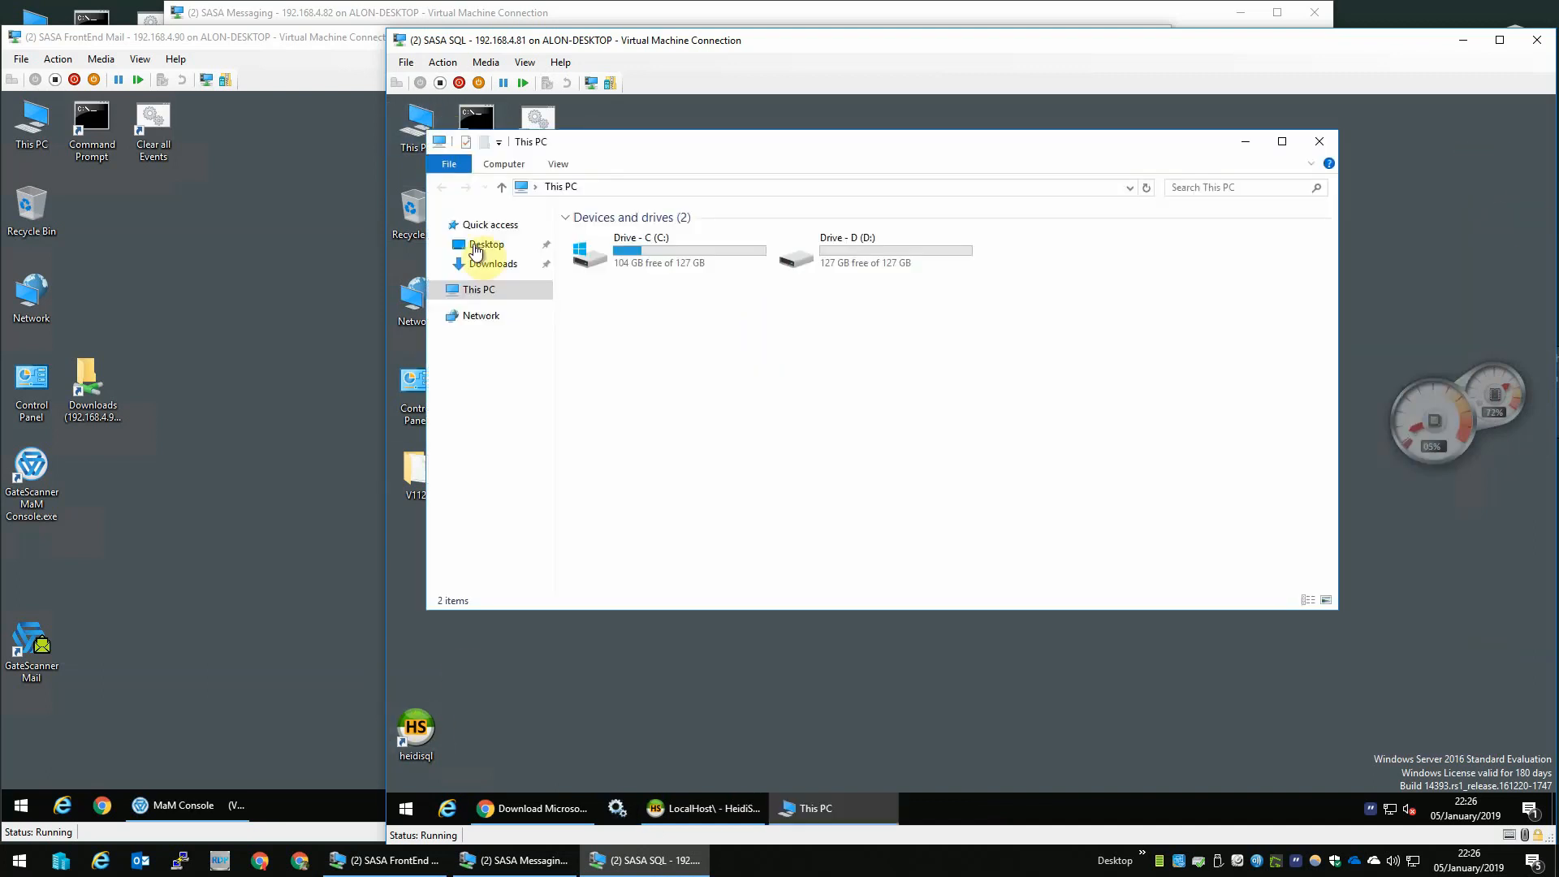
pyautogui.click(485, 266)
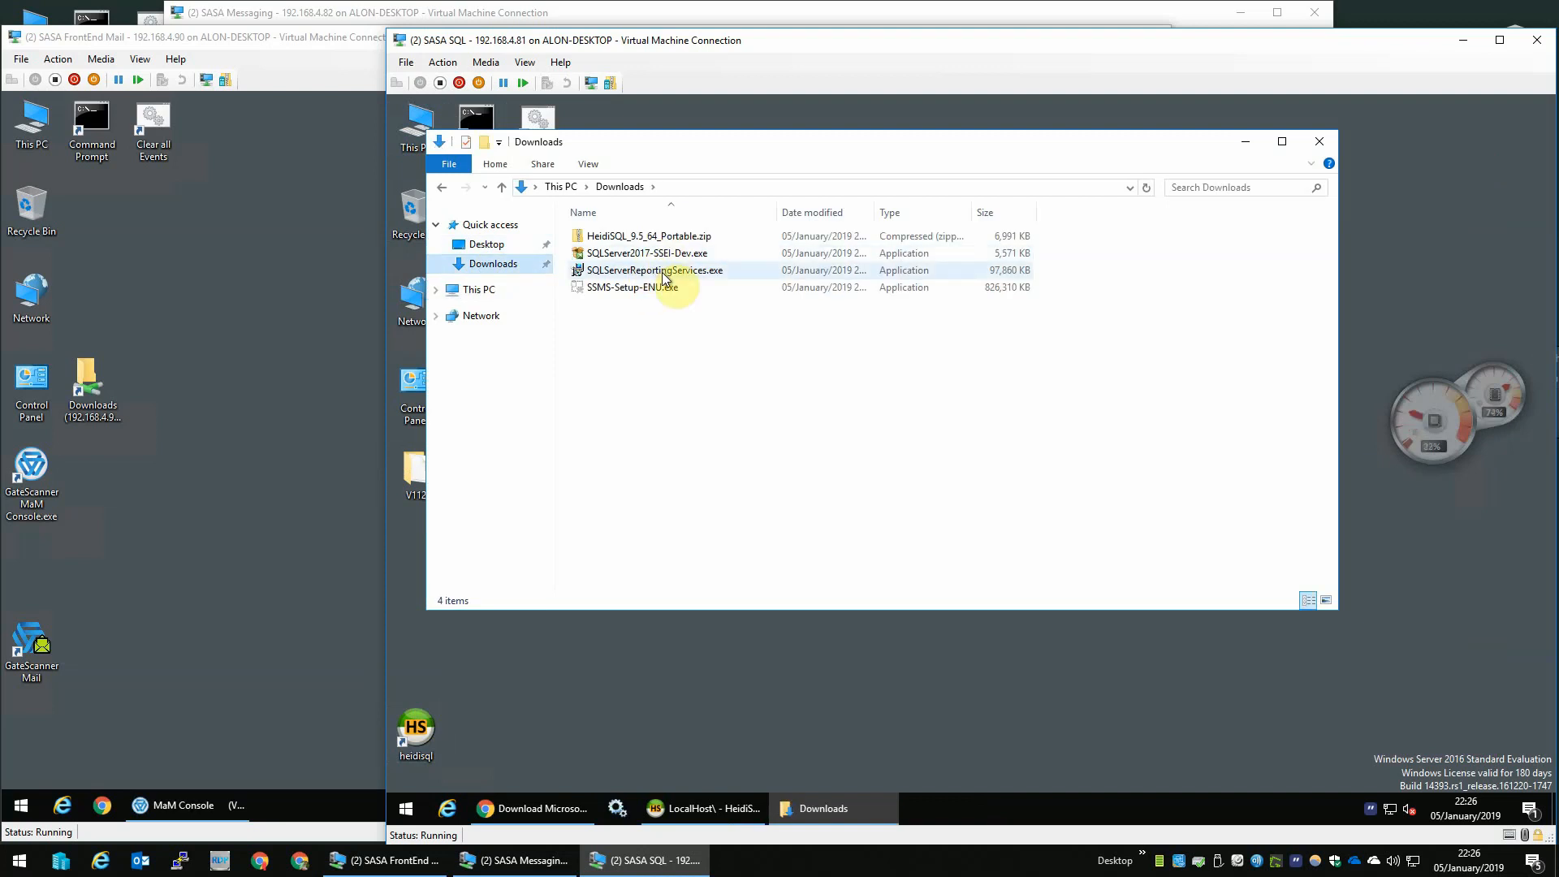
pyautogui.doubleClick(675, 271)
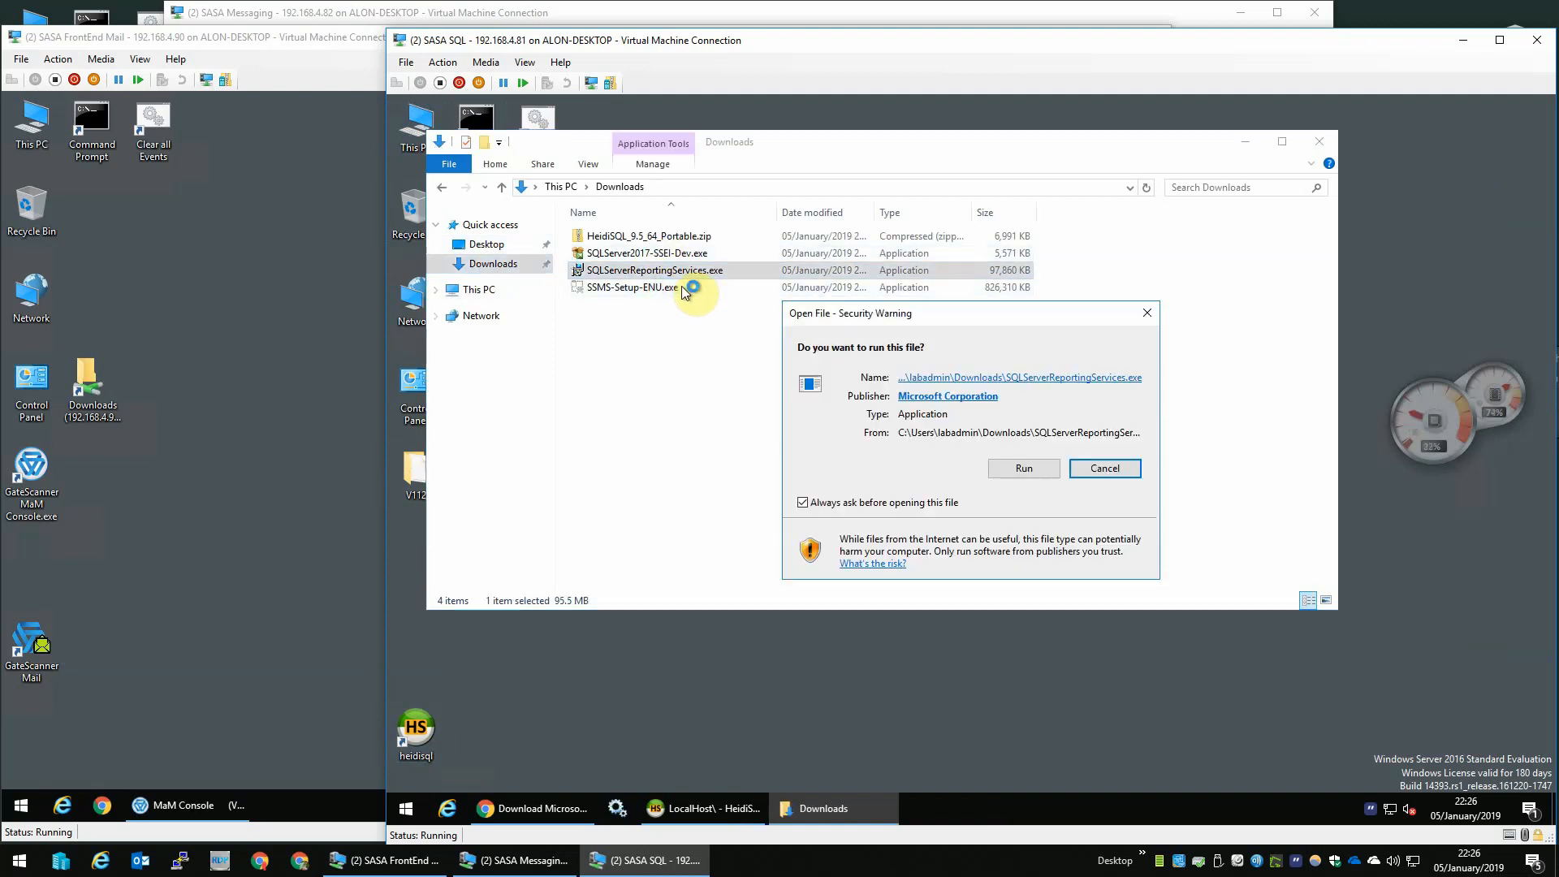
pyautogui.click(1024, 469)
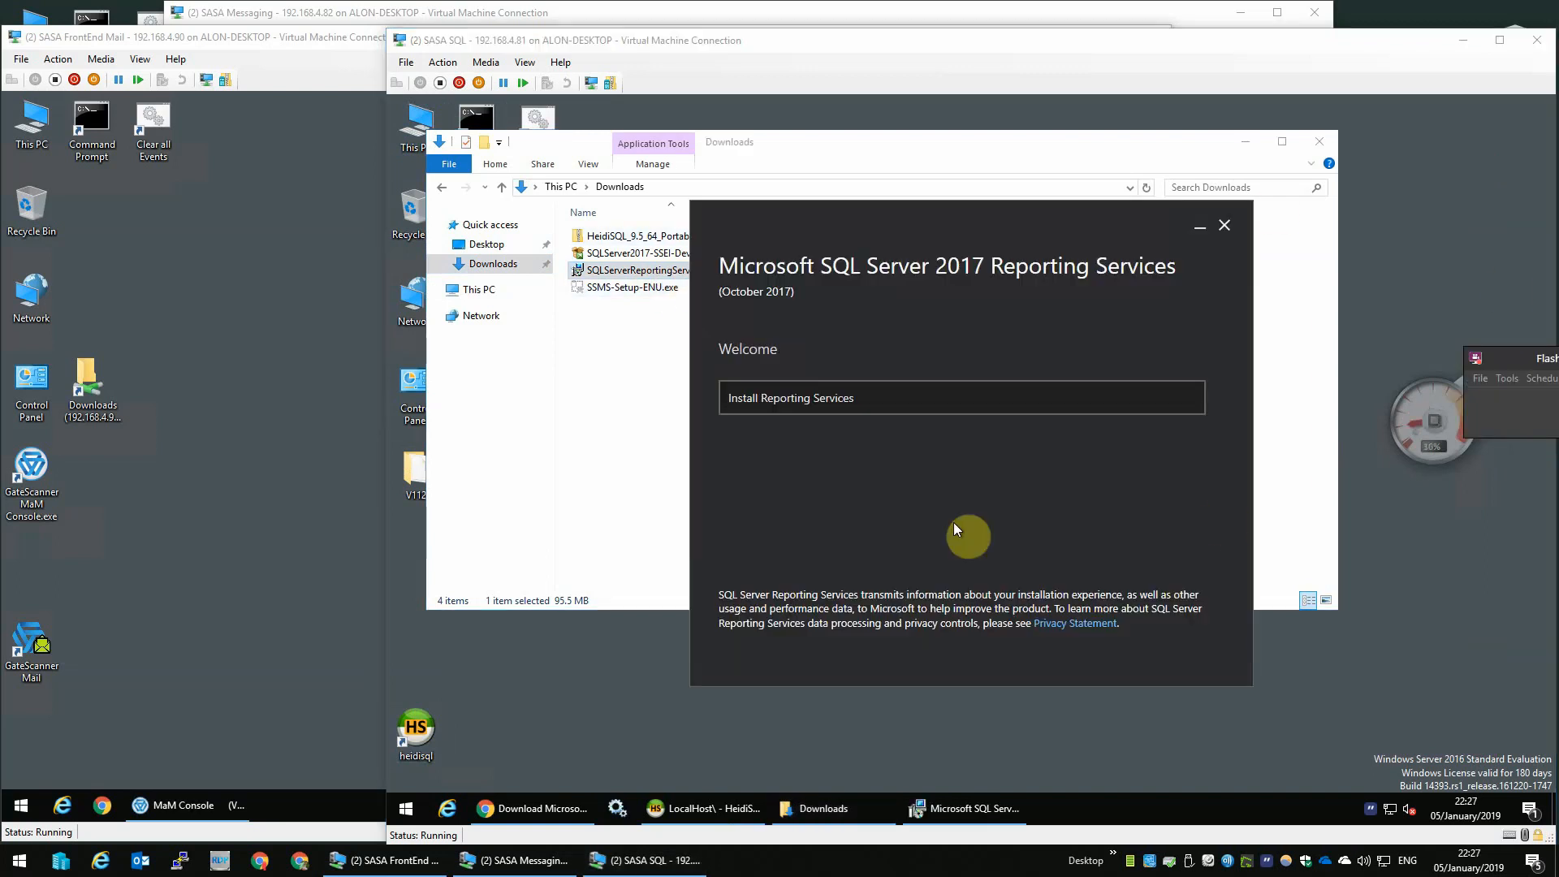
# - Install Reporting Services with the Evaluation edition, accepting the license terms and choosing Reporting Services only, then close the Downloads folder
pyautogui.click(952, 399)
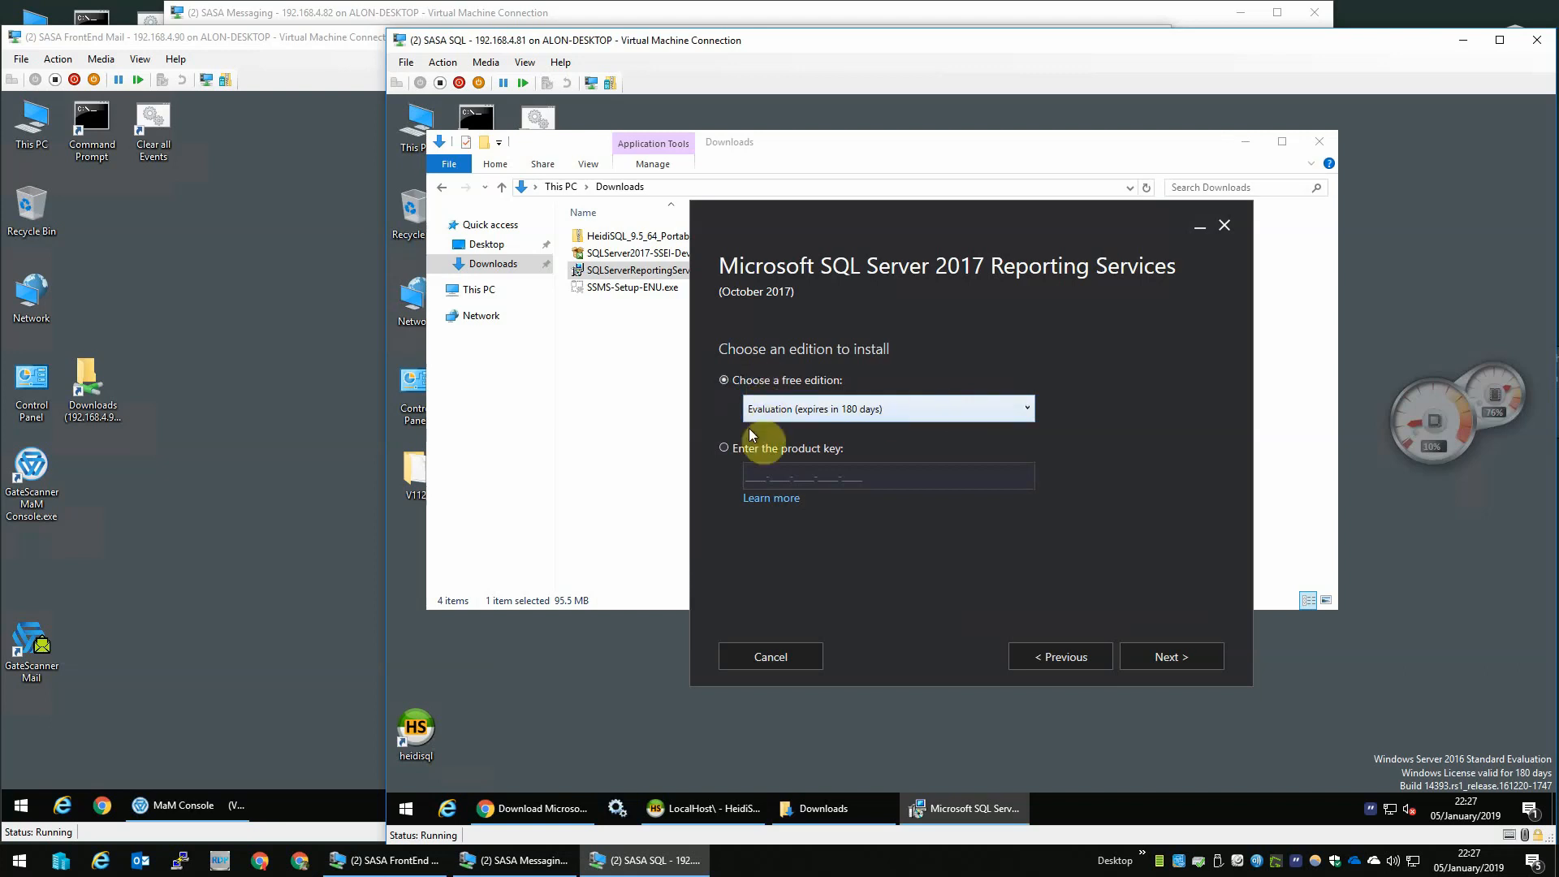
pyautogui.click(1156, 651)
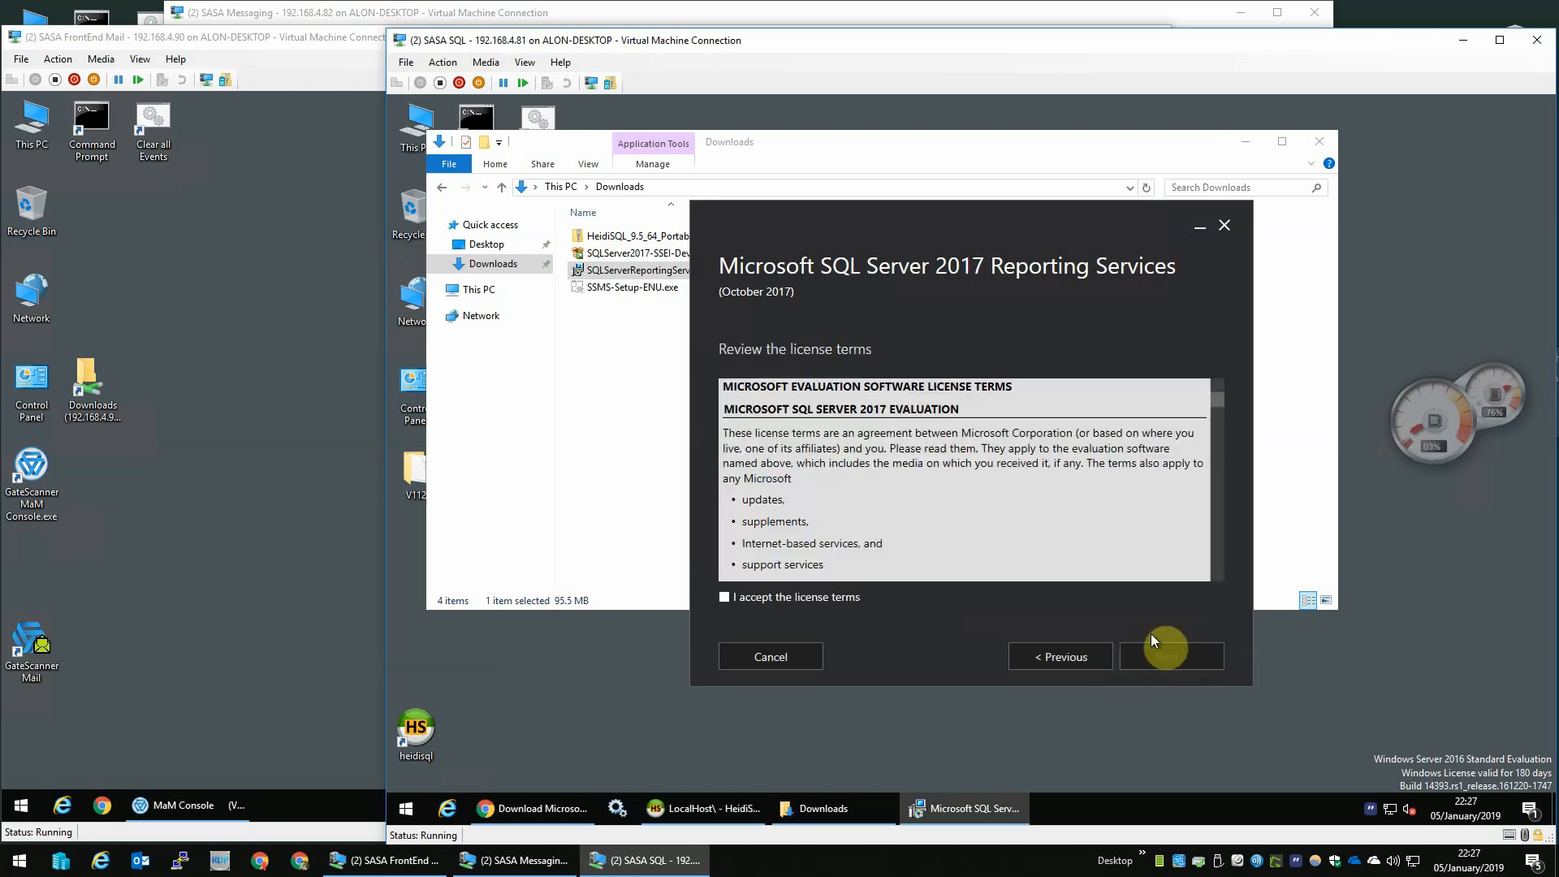
pyautogui.click(777, 597)
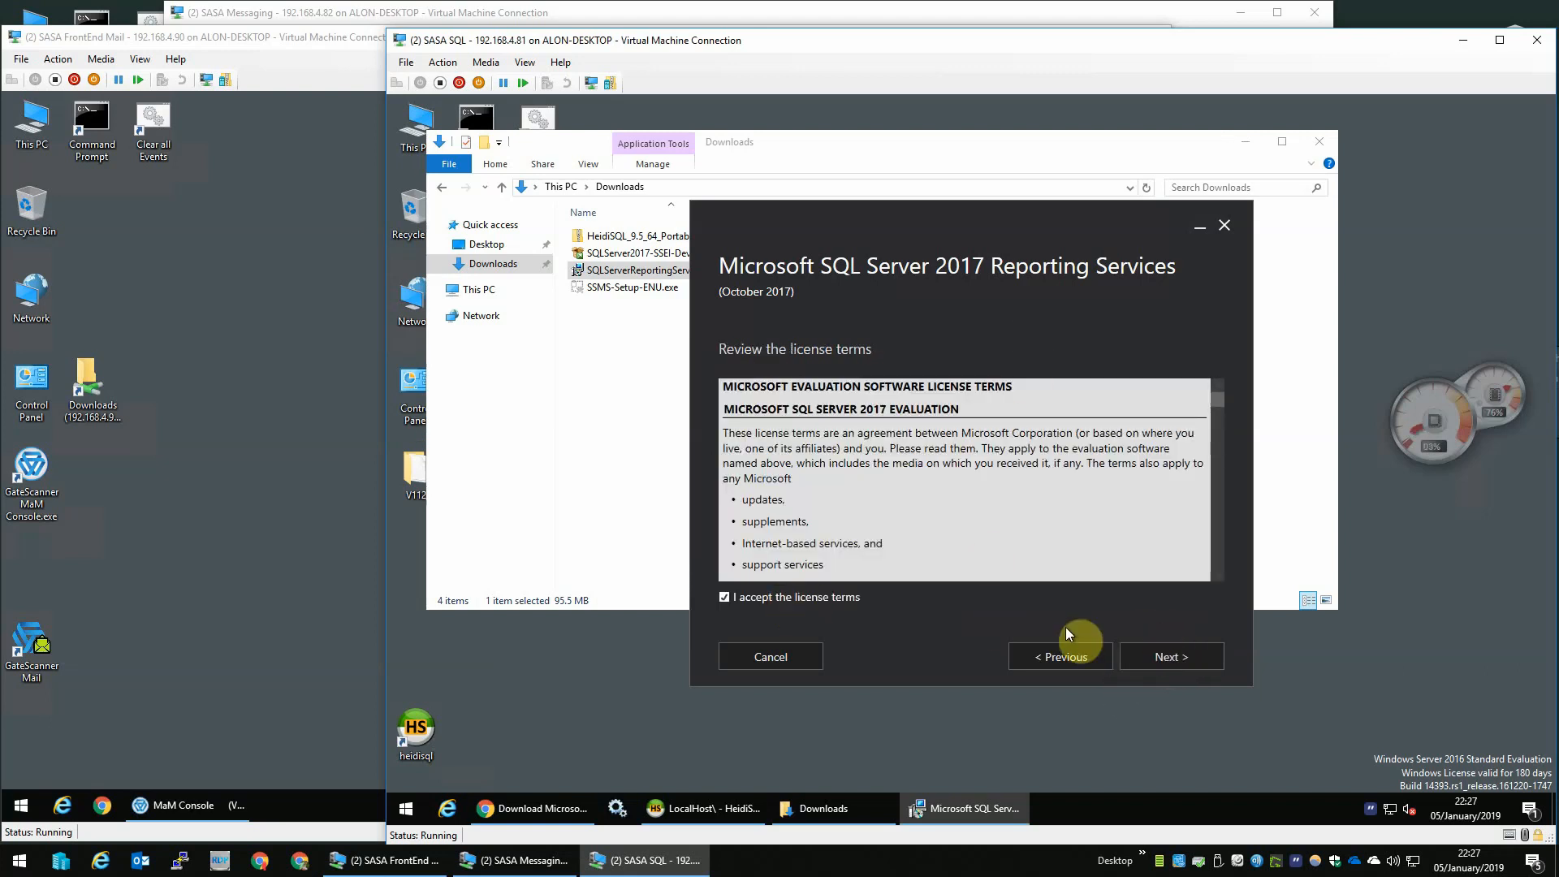
pyautogui.click(1171, 654)
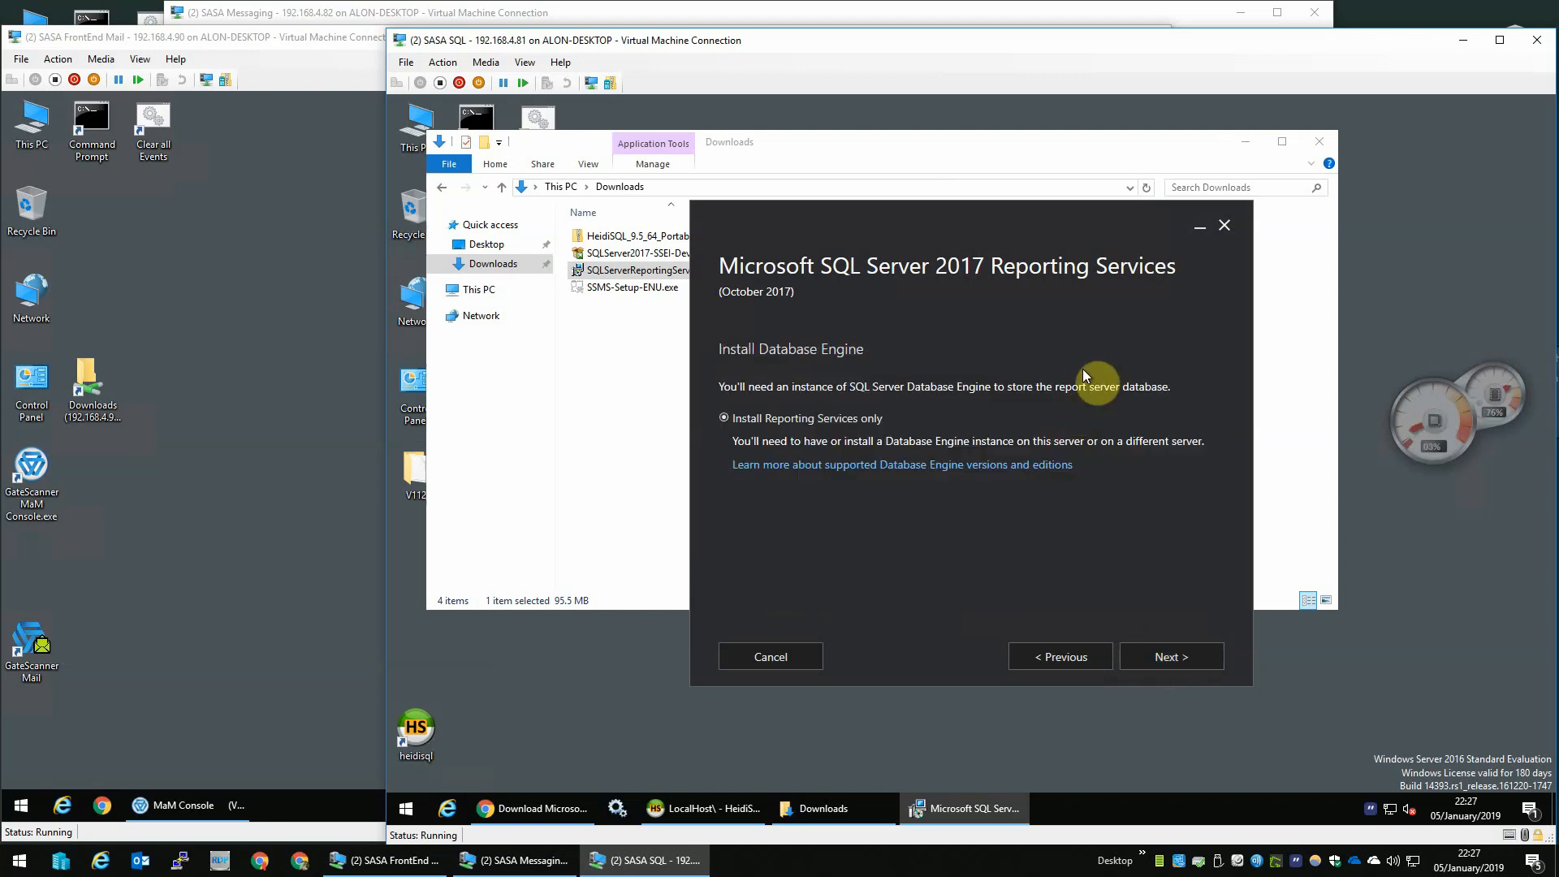
pyautogui.click(1186, 654)
pyautogui.click(1169, 650)
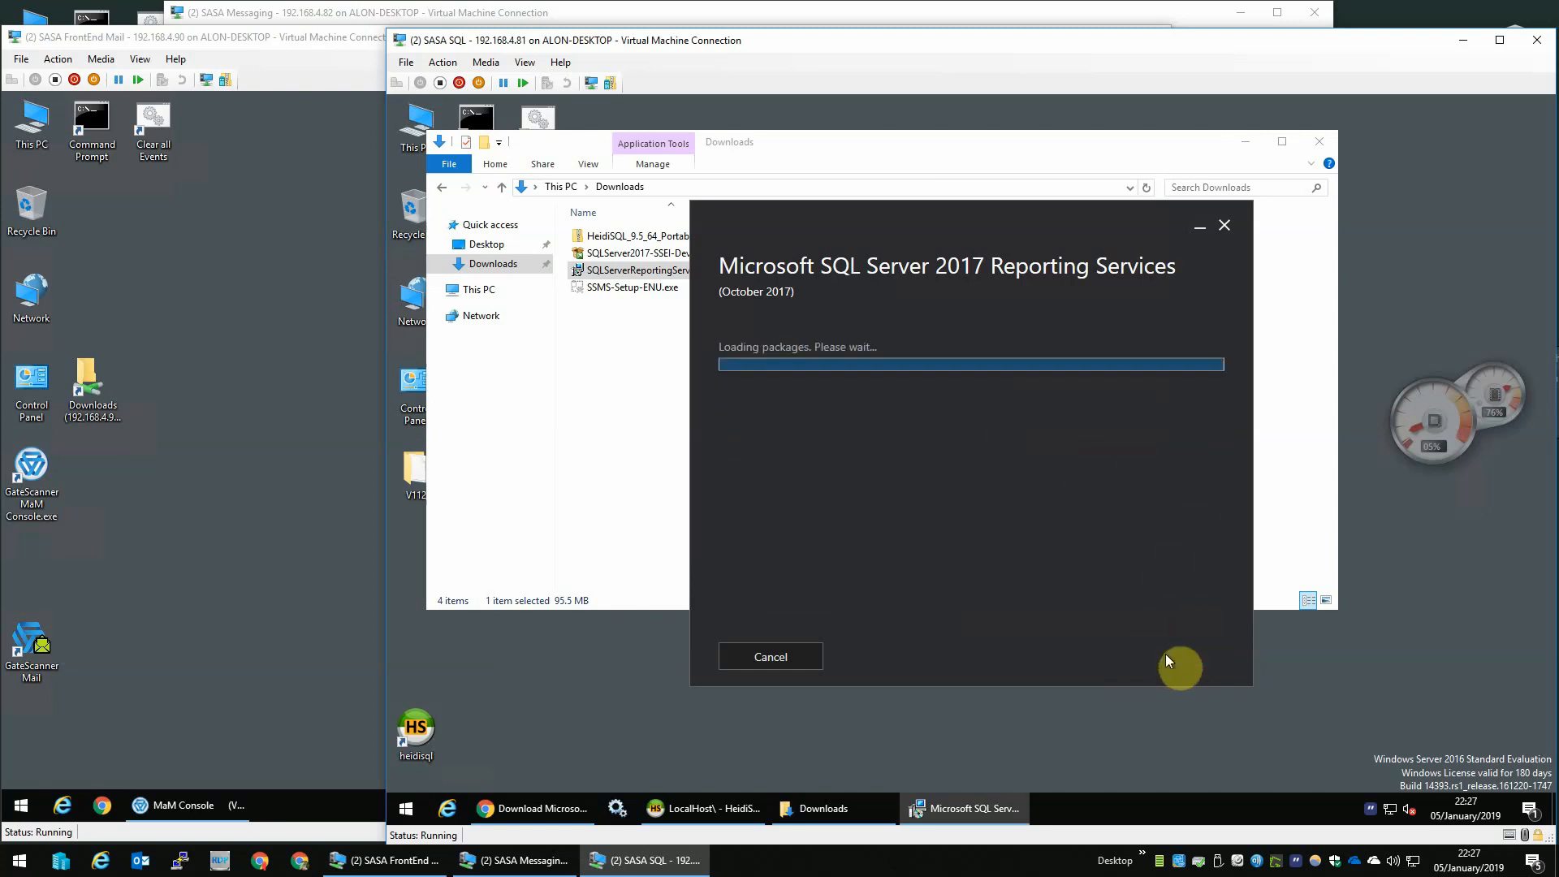
pyautogui.click(1318, 141)
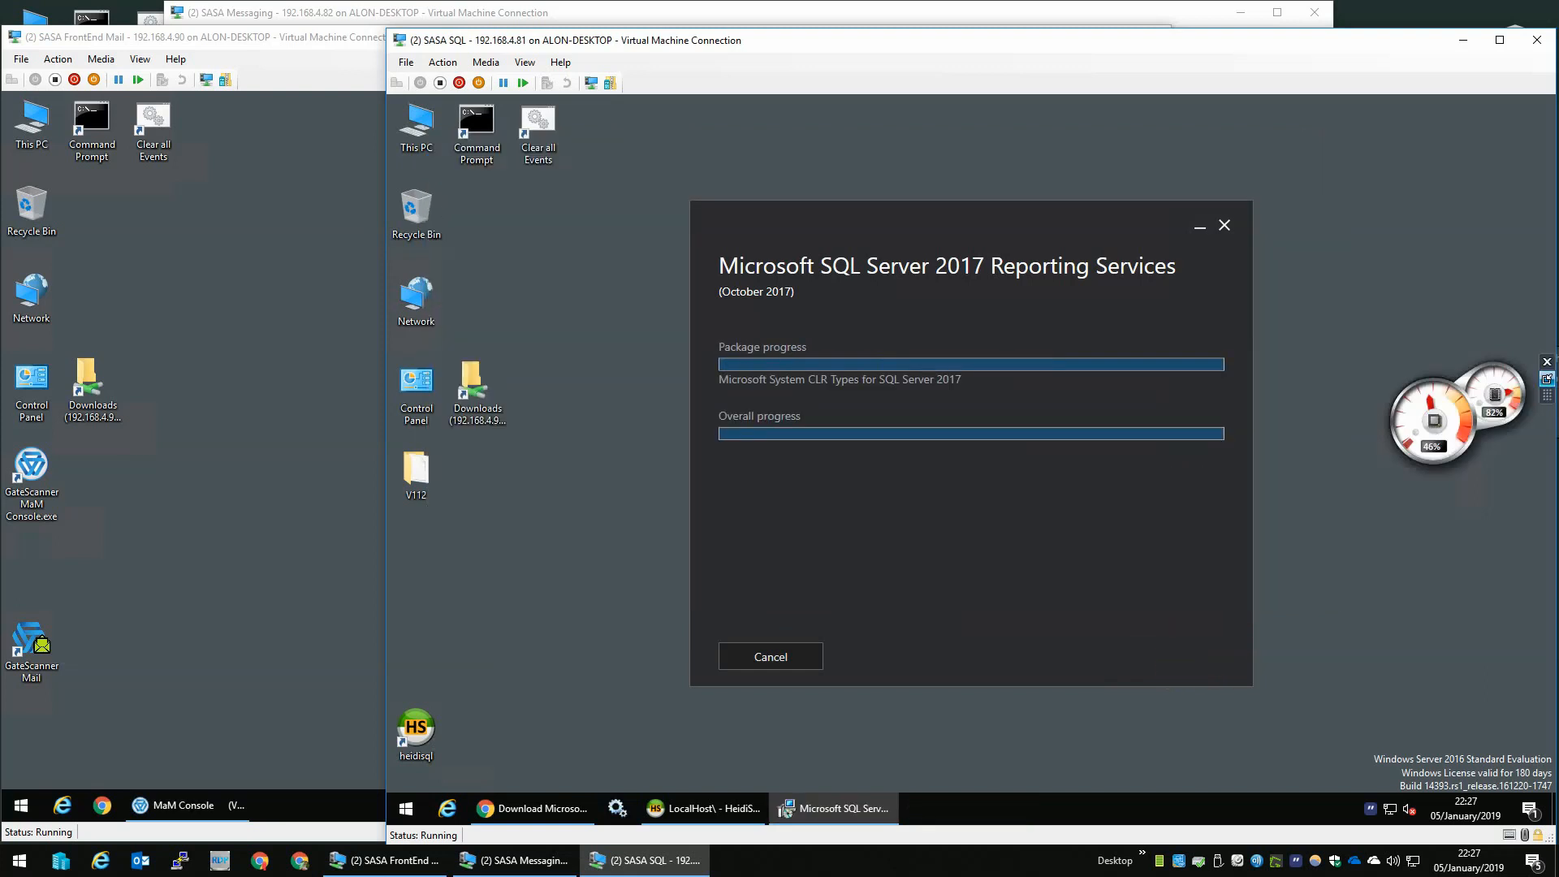
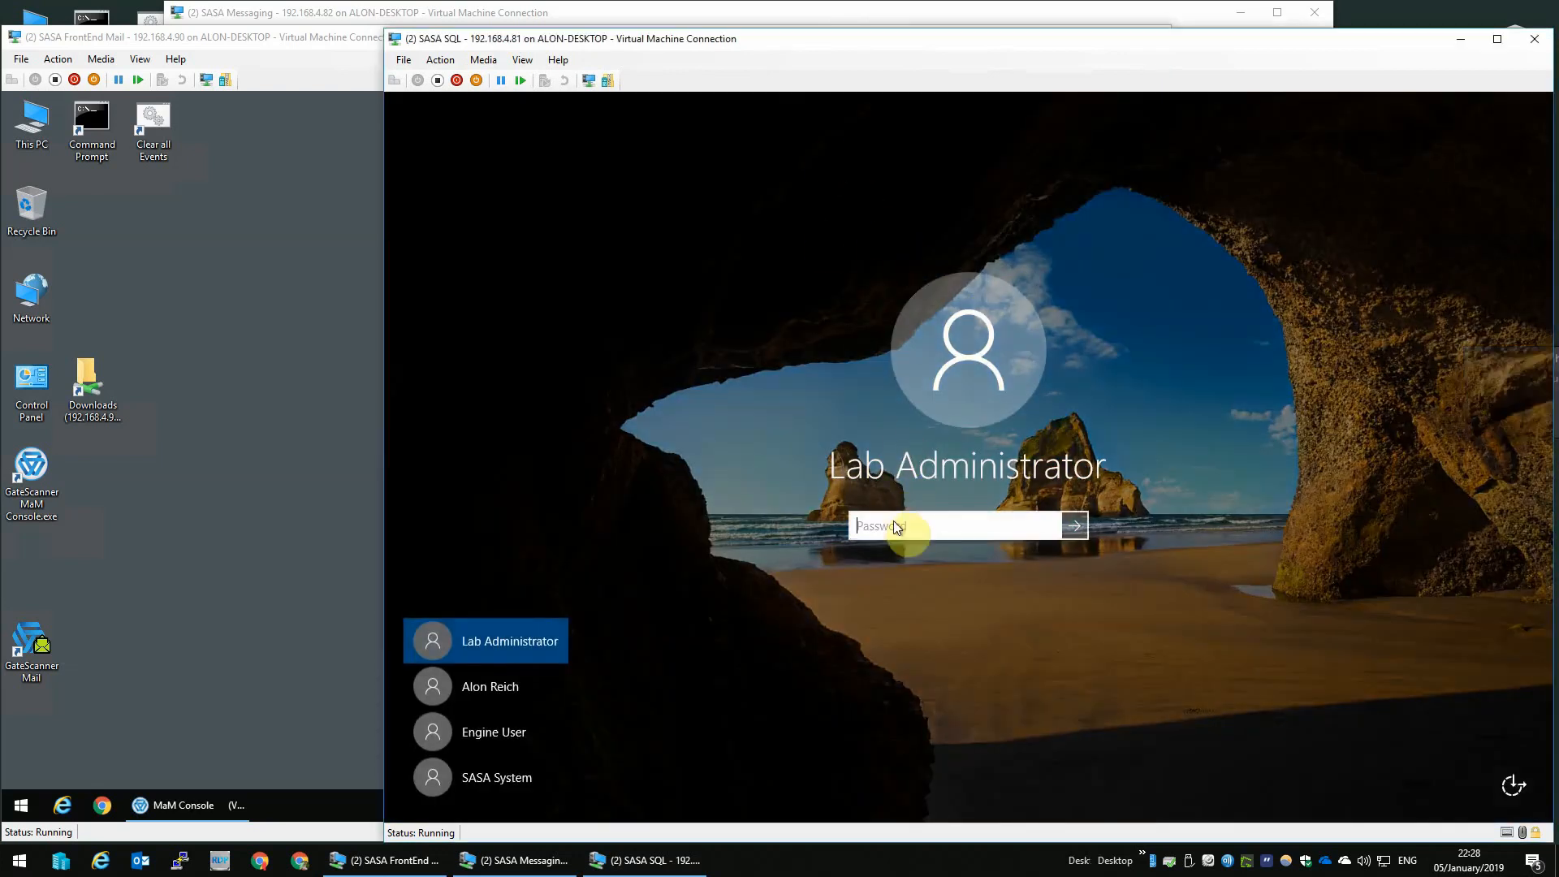
# - Sign in to the SASA SQL VM as Lab Administrator by entering the account password
pyautogui.write('••')
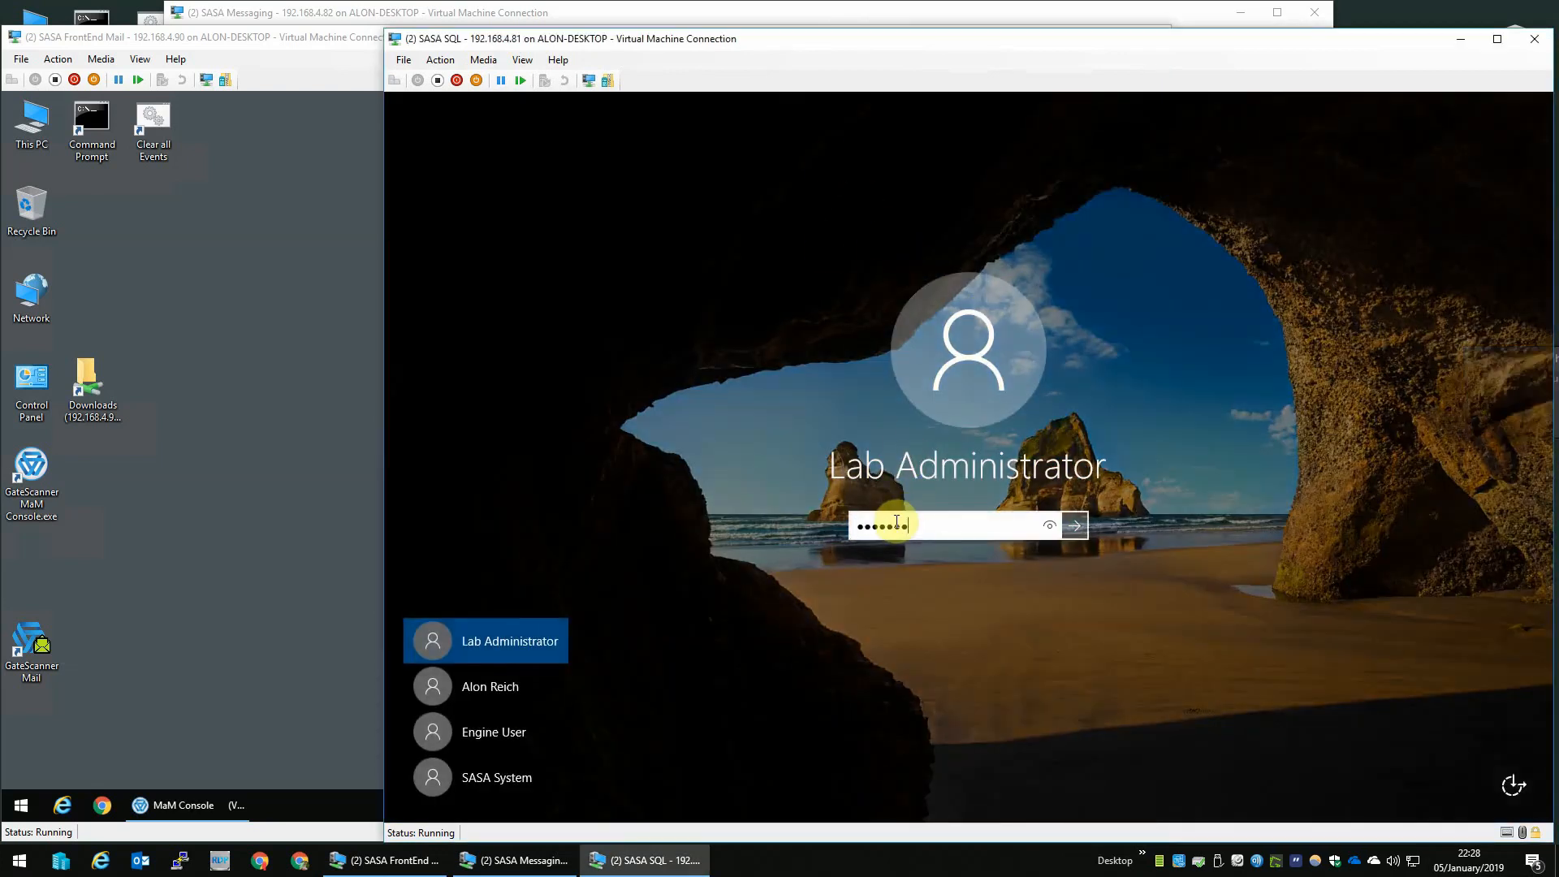
pyautogui.write('•••••')
pyautogui.press('Return')
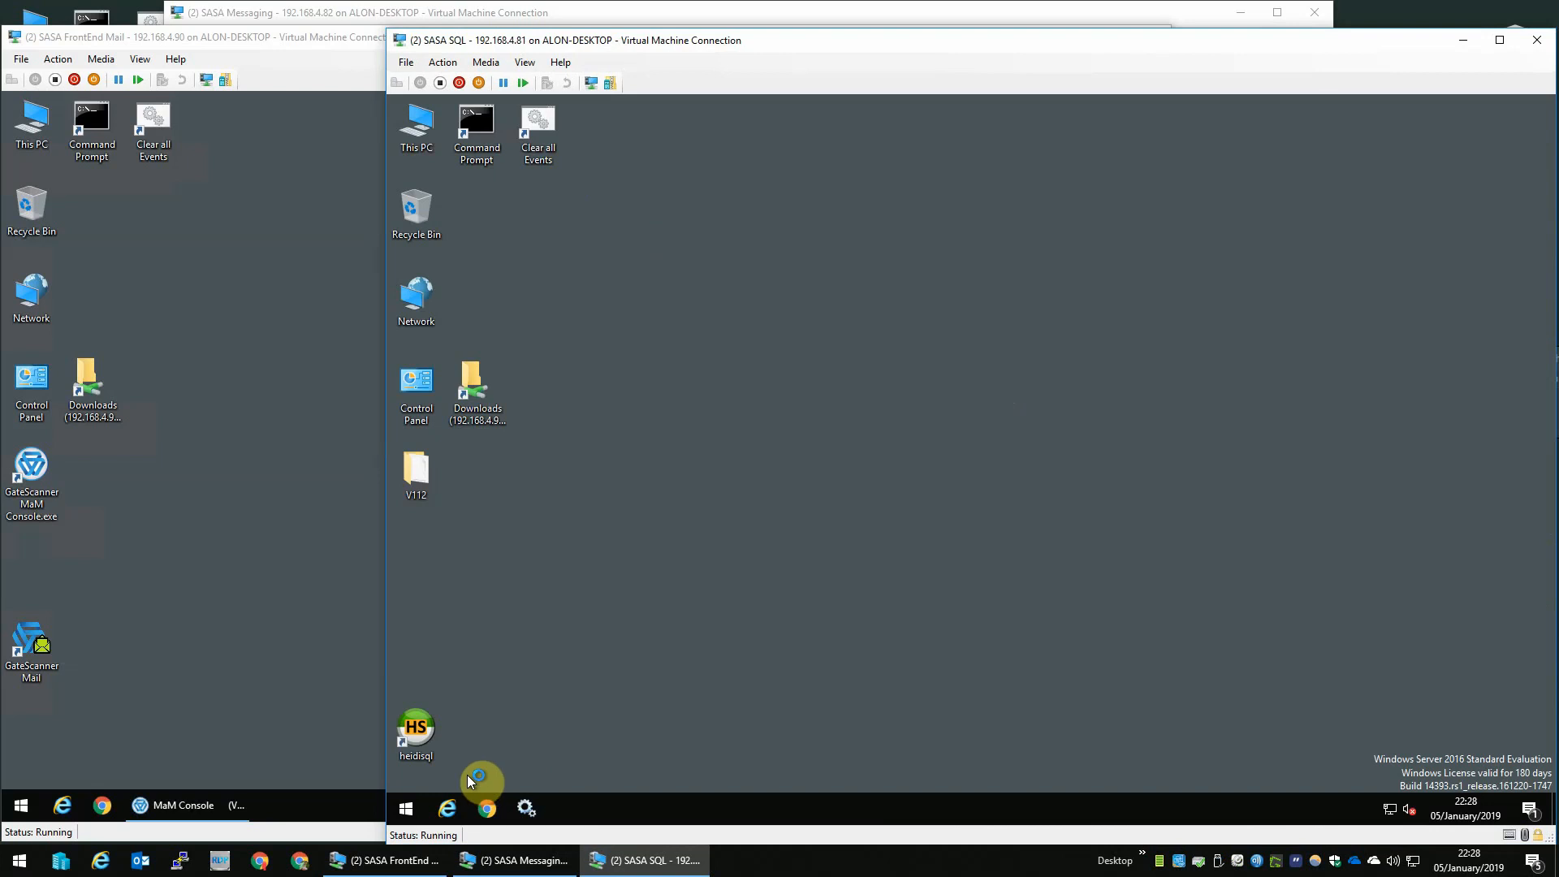
# - Launch Report Server Configuration Manager from the Microsoft SQL Server Reporting Services folder and connect to the SASA-SQL SSRS instance
pyautogui.click(415, 809)
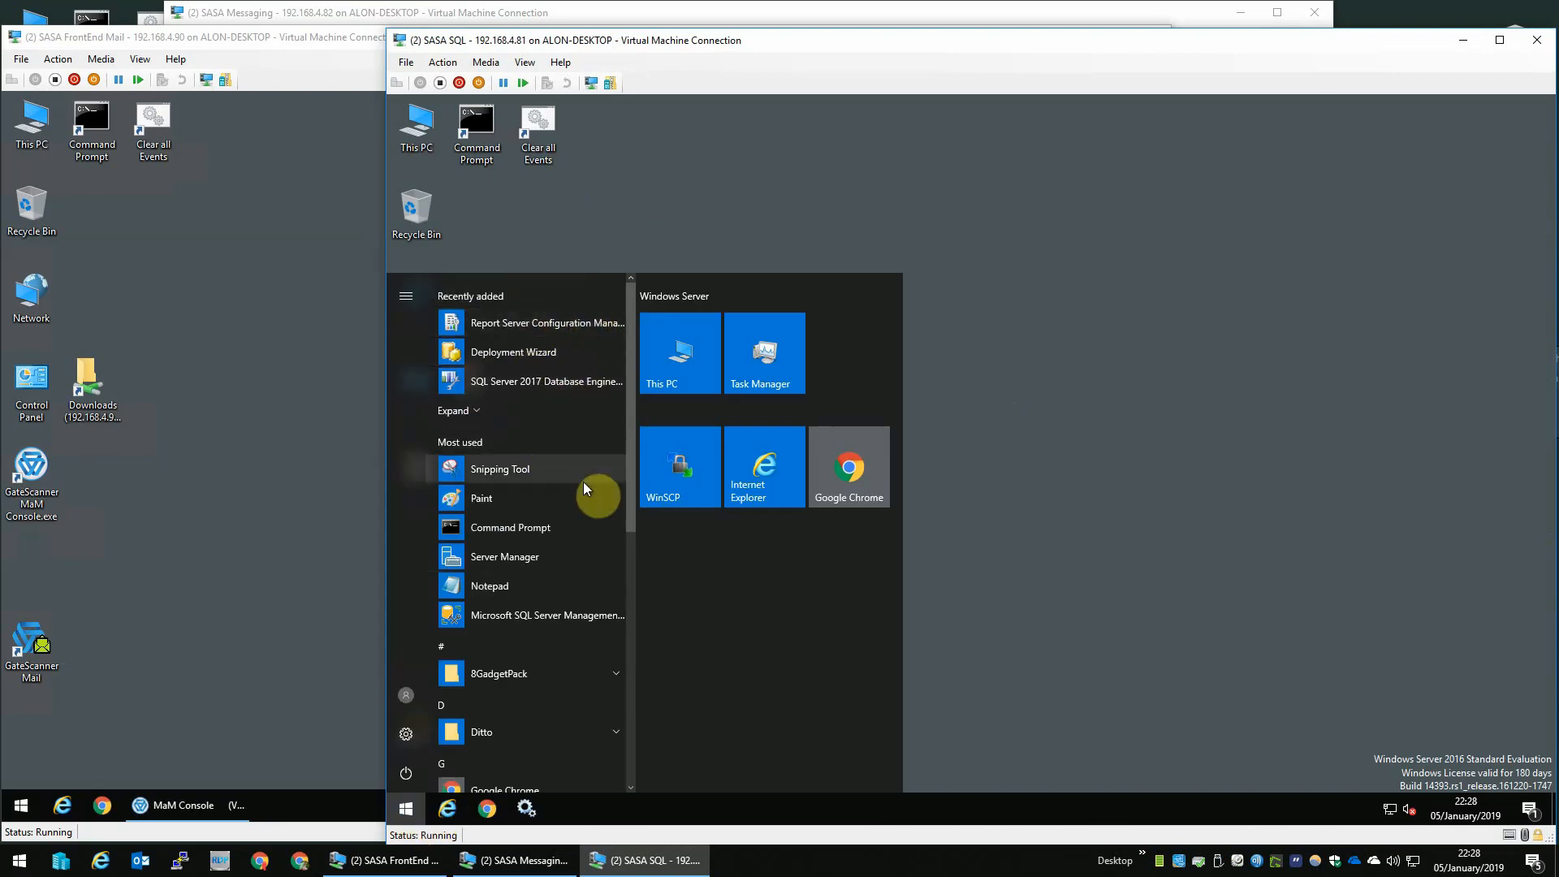
pyautogui.scroll(-5, 583, 481)
pyautogui.scroll(-1, 583, 480)
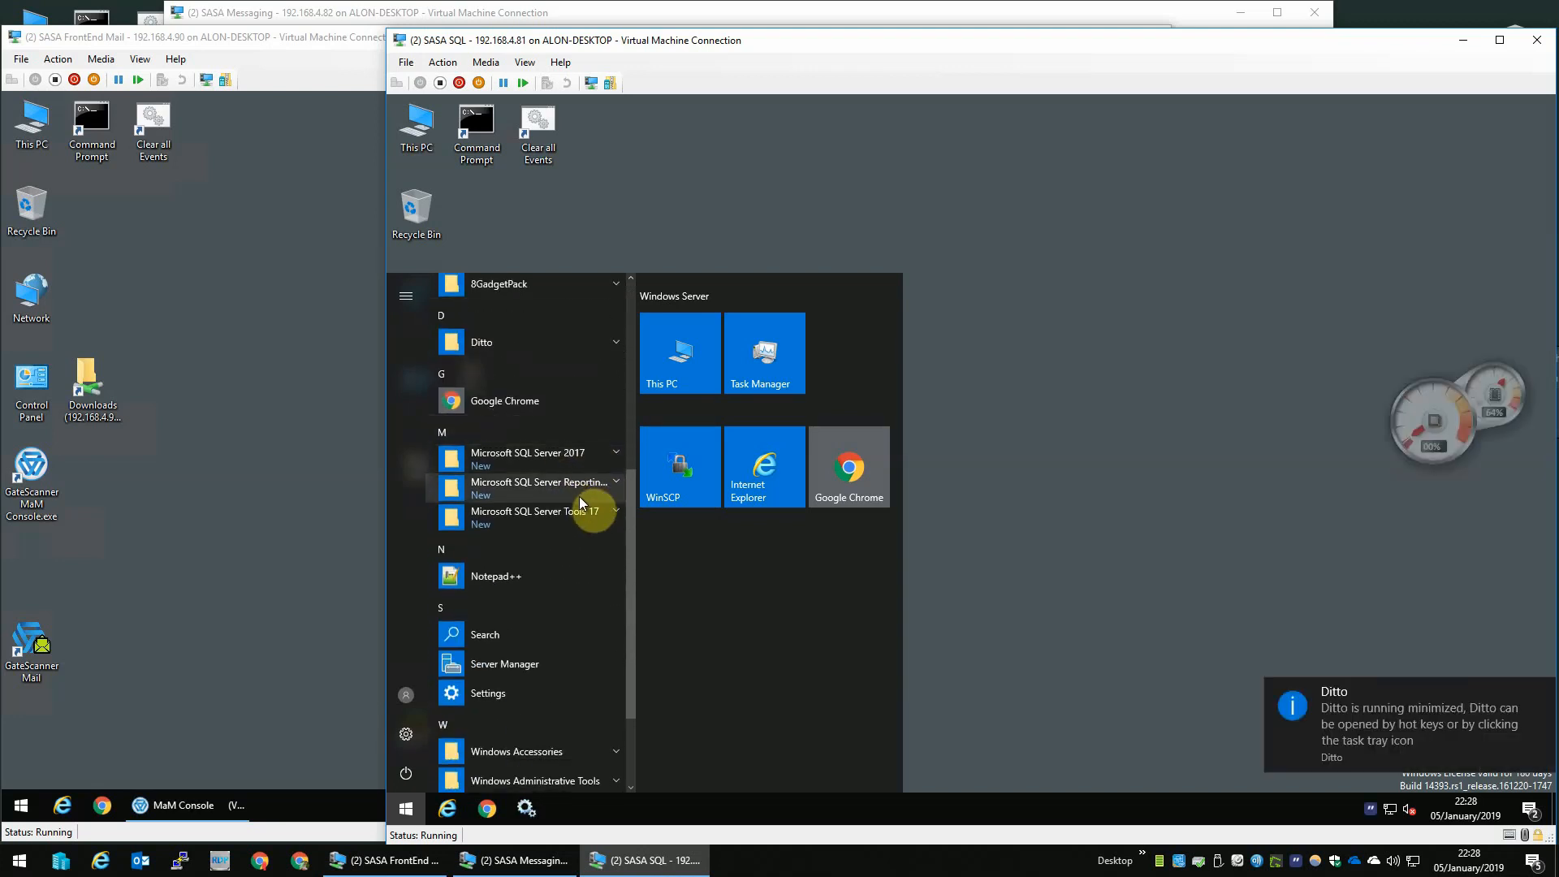
pyautogui.click(584, 492)
pyautogui.click(581, 523)
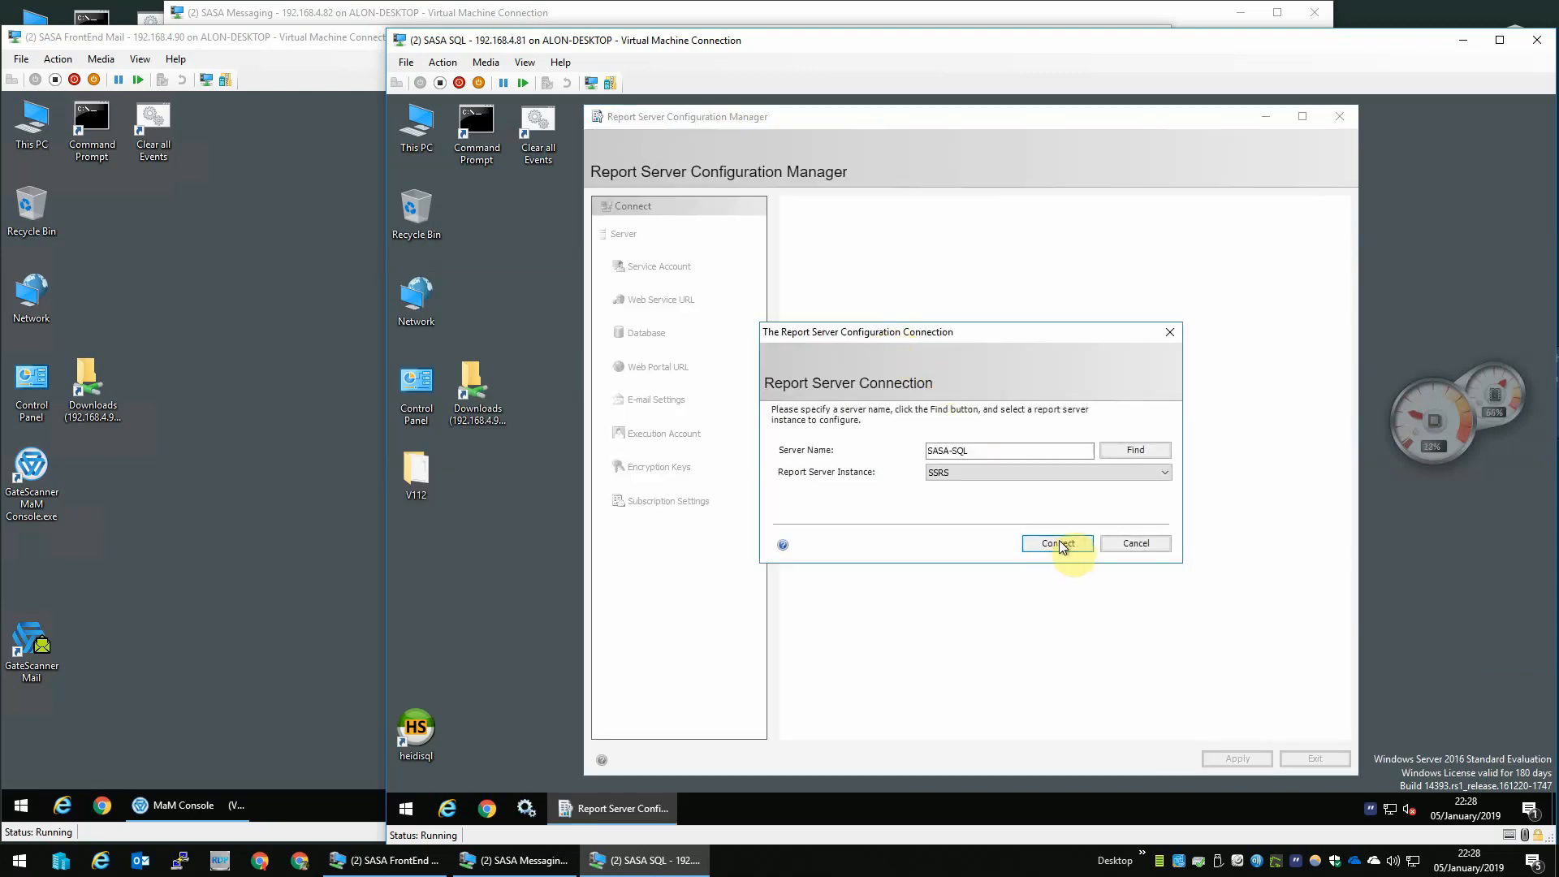
pyautogui.click(1057, 540)
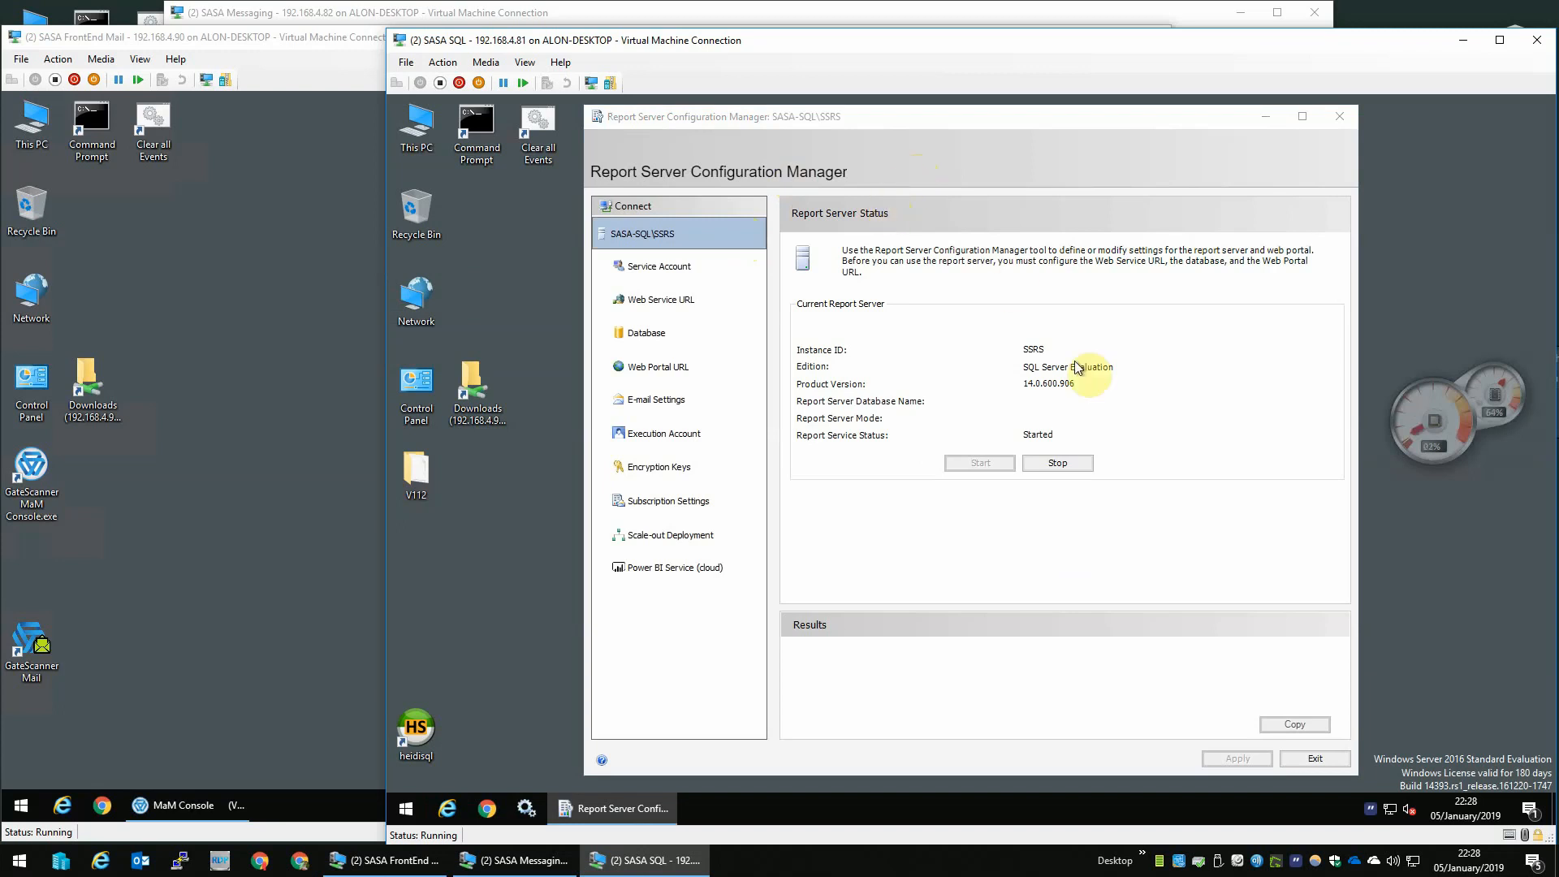
# - Apply Virtual Service Account as the built-in report server service account
pyautogui.click(677, 273)
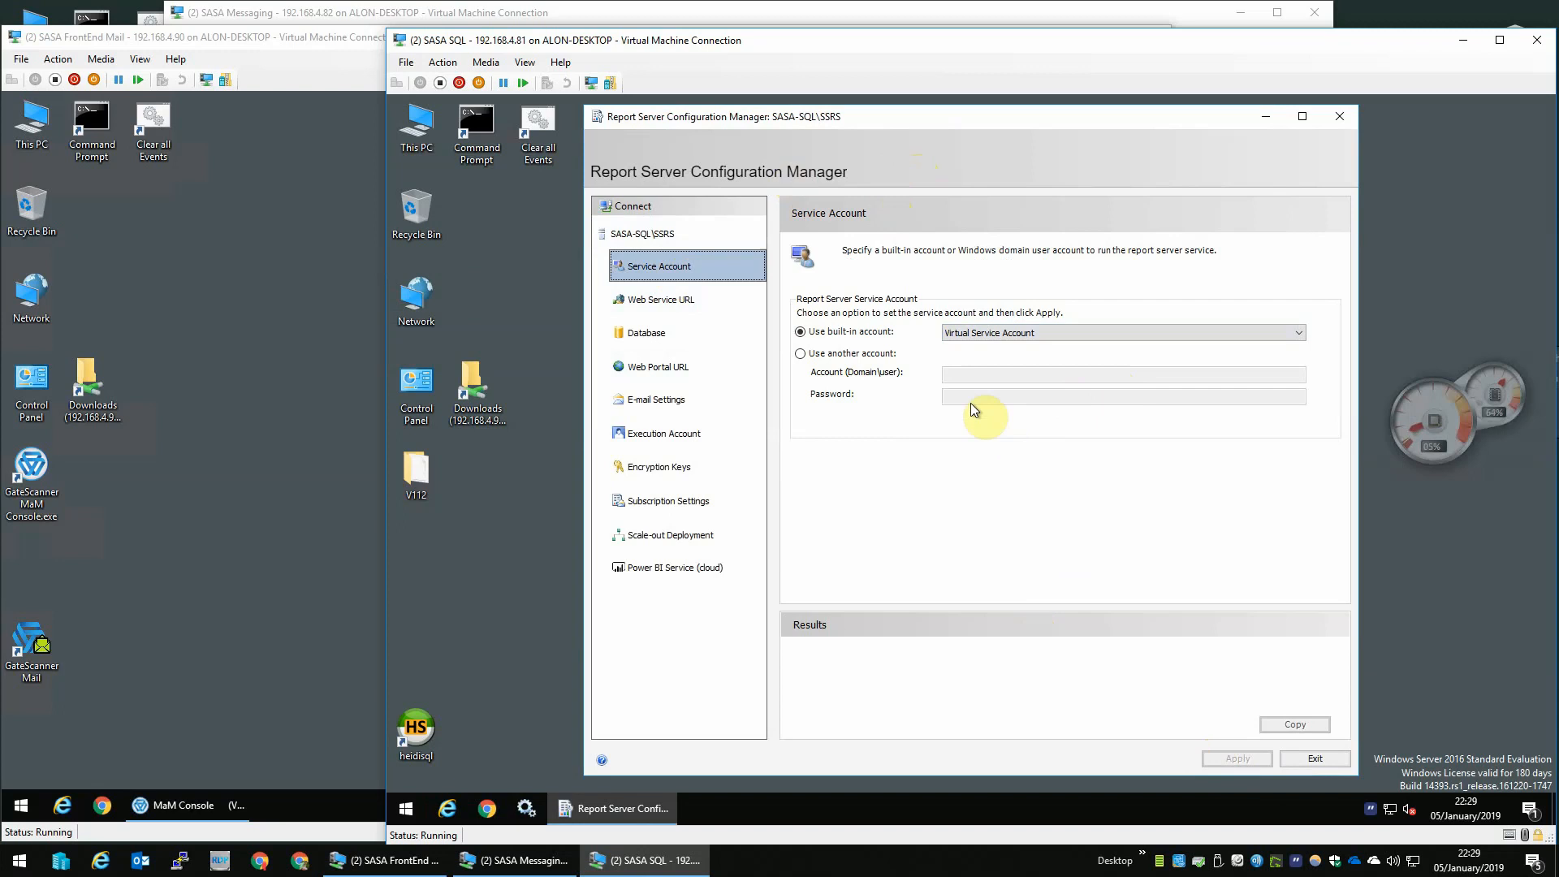
pyautogui.click(1038, 329)
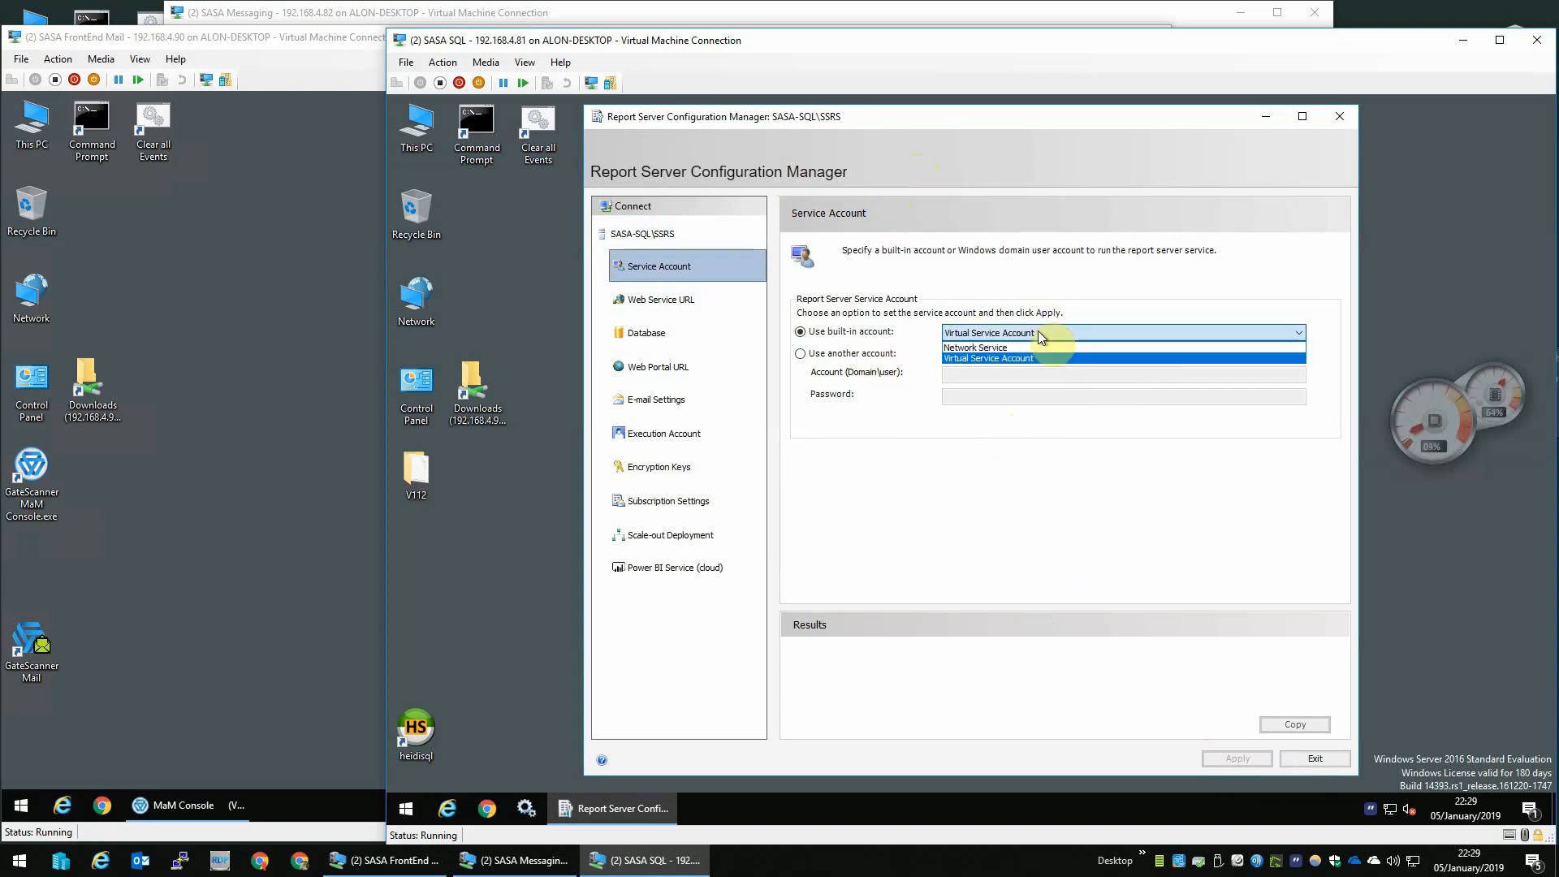
pyautogui.click(1039, 334)
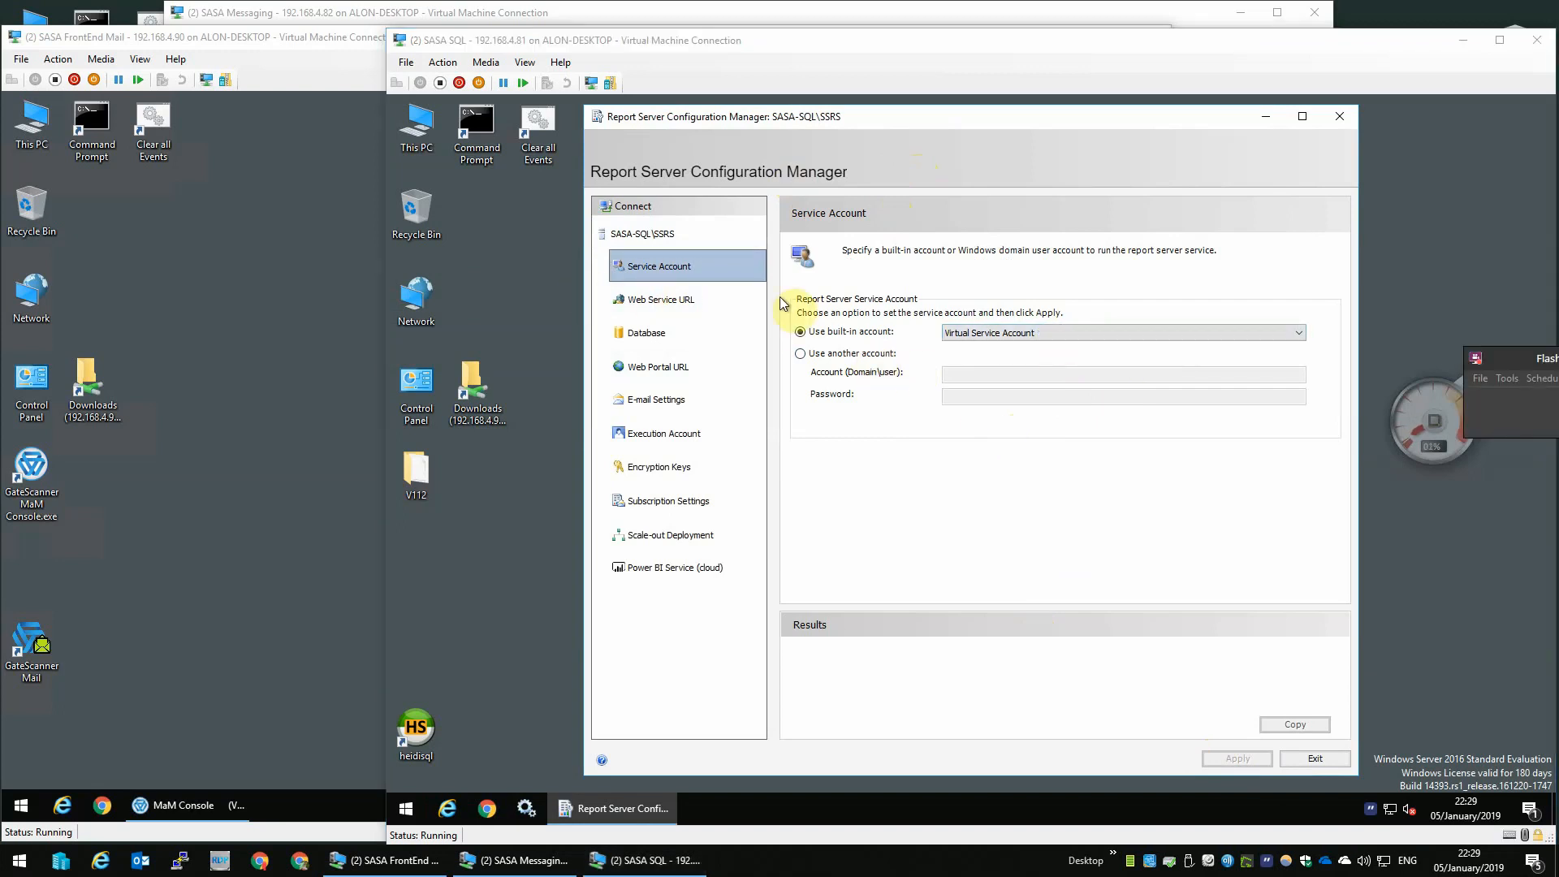
pyautogui.click(1014, 334)
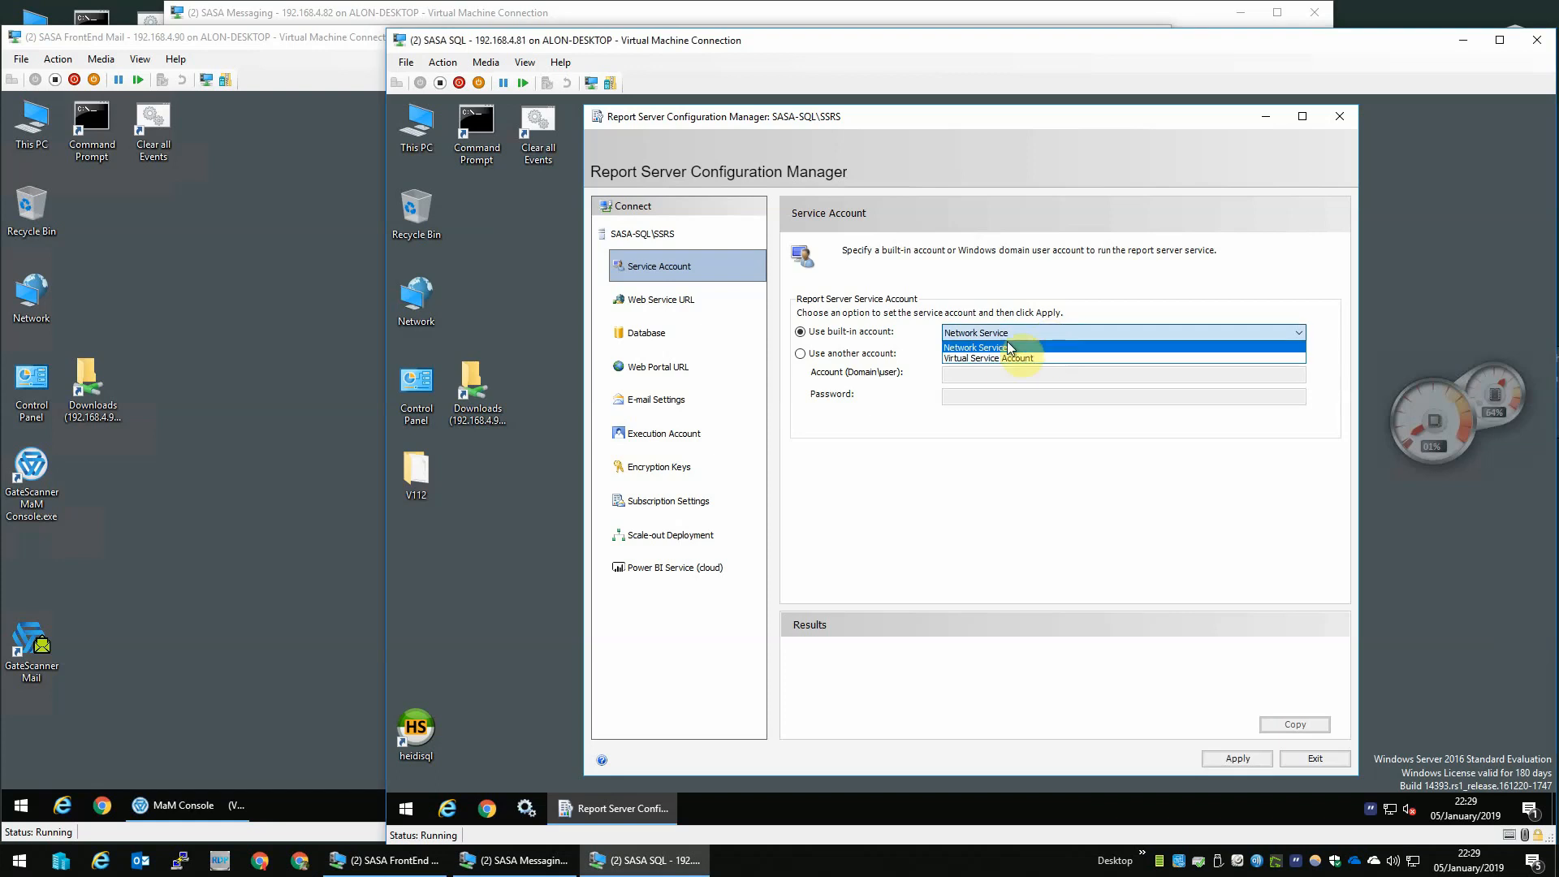
pyautogui.click(1011, 358)
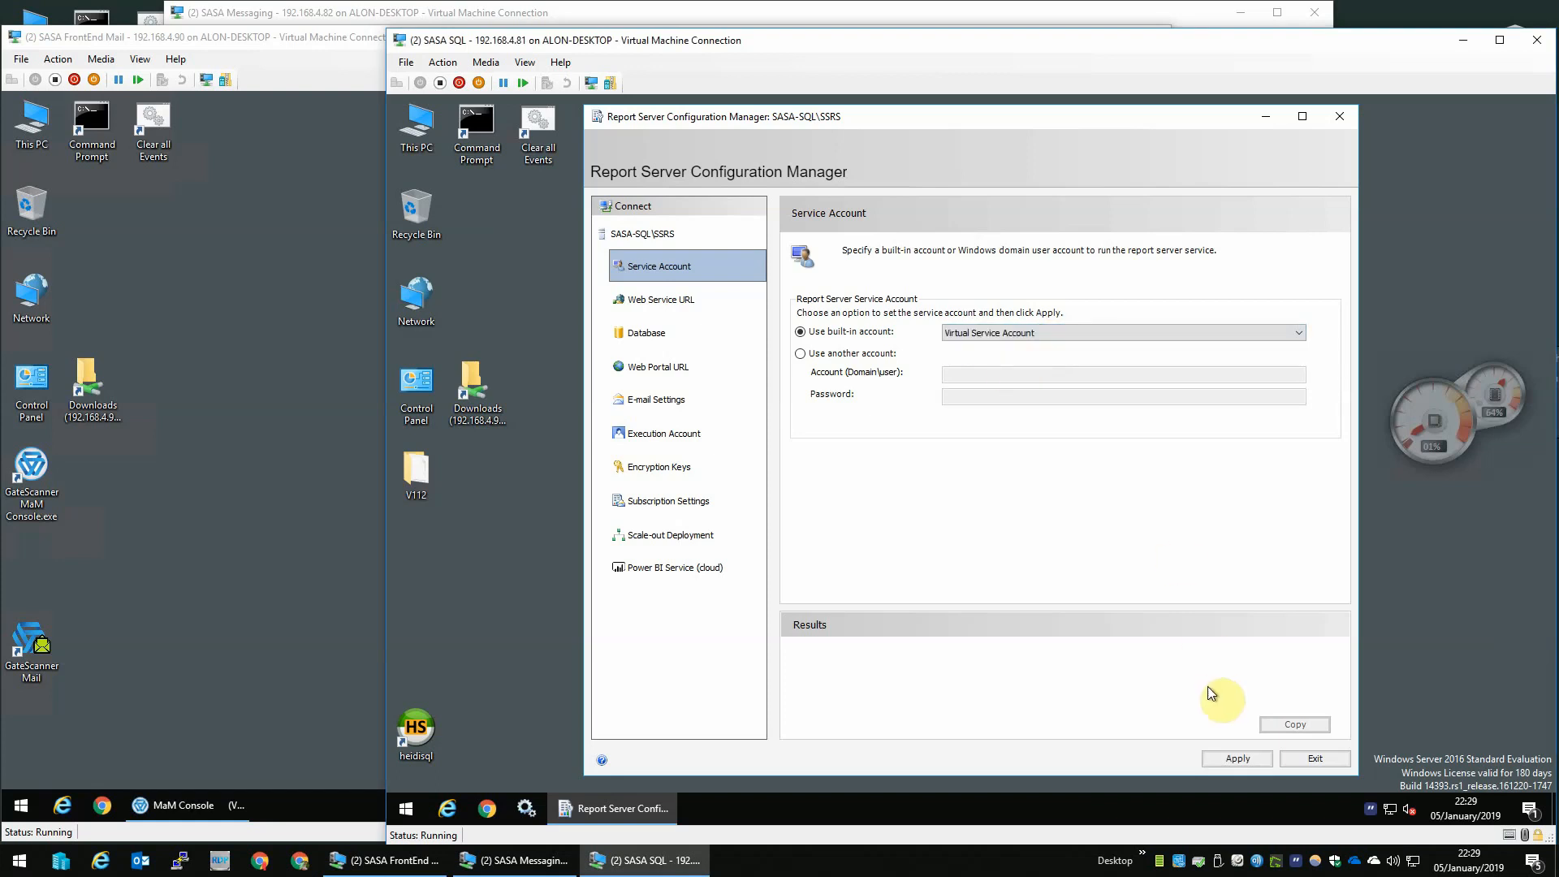
pyautogui.click(1229, 757)
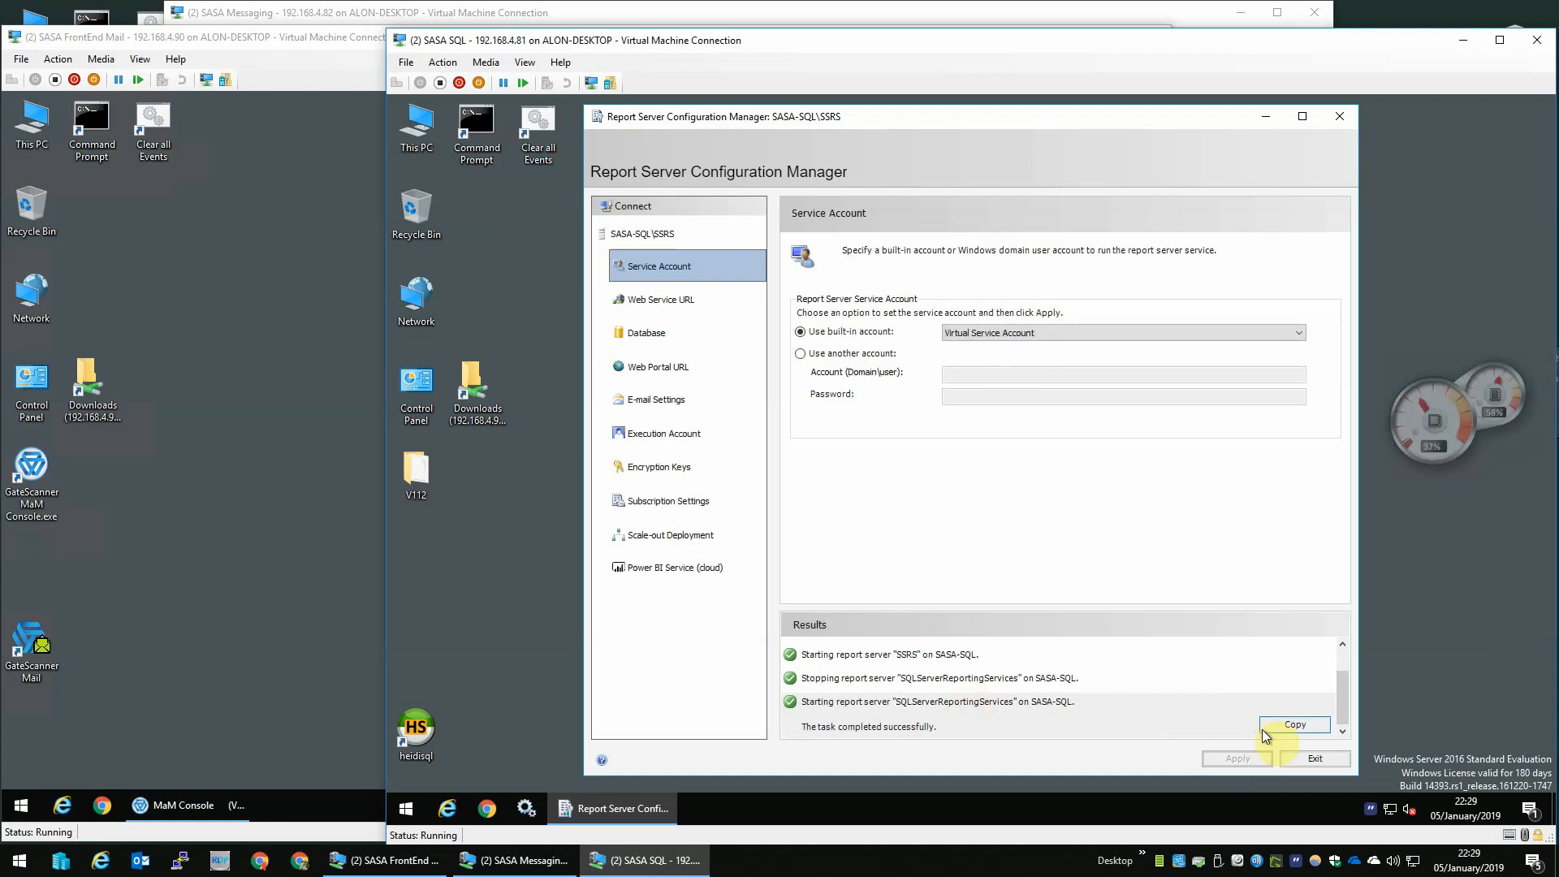
# - Apply the default Web Service URL with the ReportServer virtual directory on TCP port 80
pyautogui.click(663, 311)
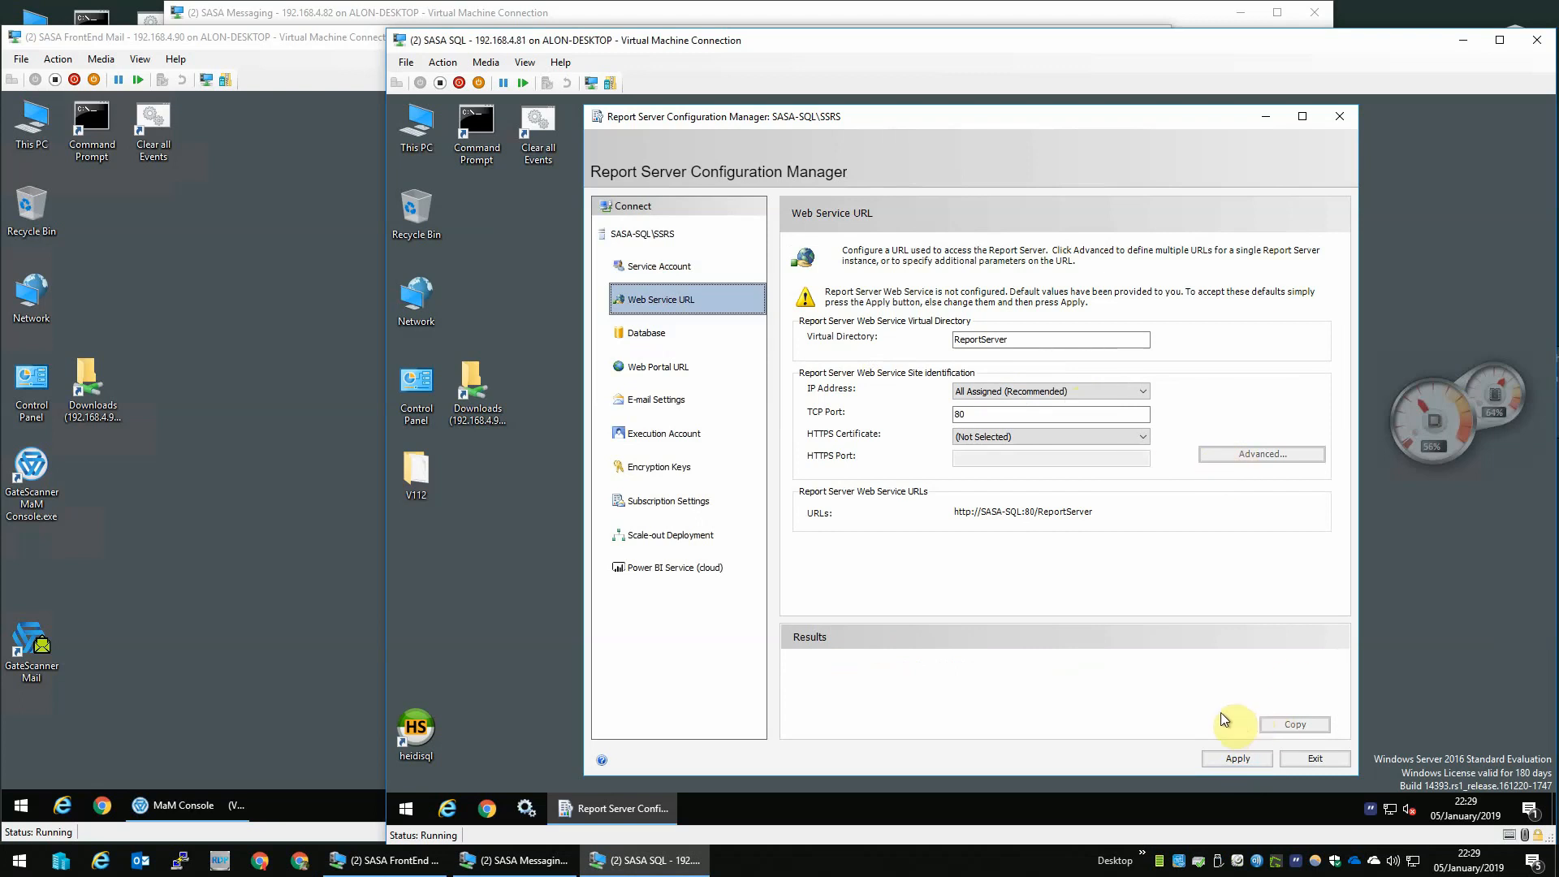
pyautogui.click(1234, 757)
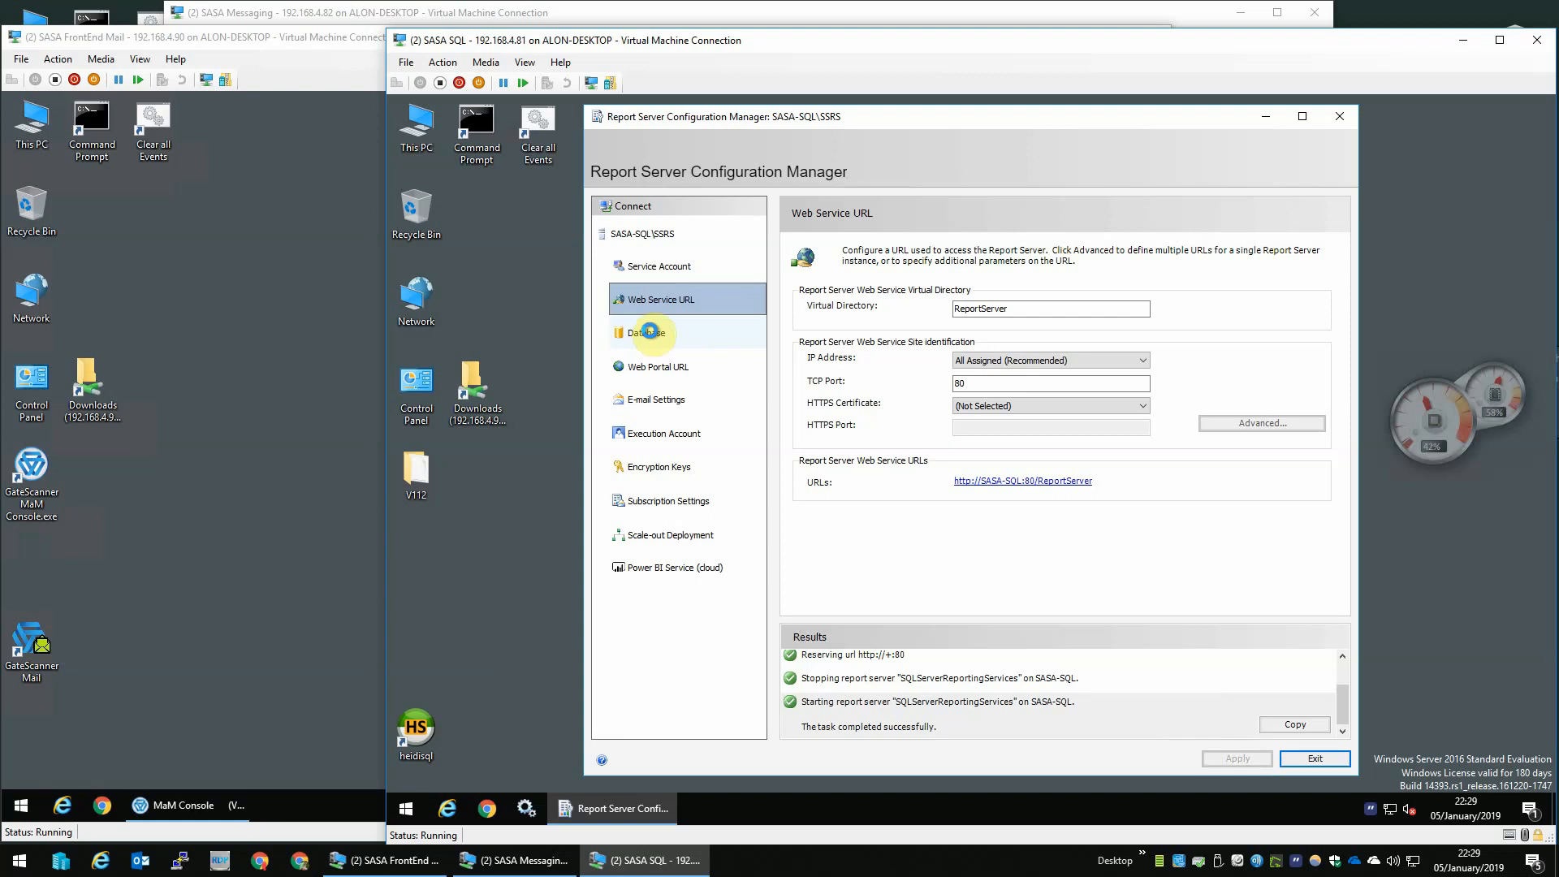
# - Create a new report server database on SASA-SQL through the Change Database wizard, accepting the default settings
pyautogui.click(690, 341)
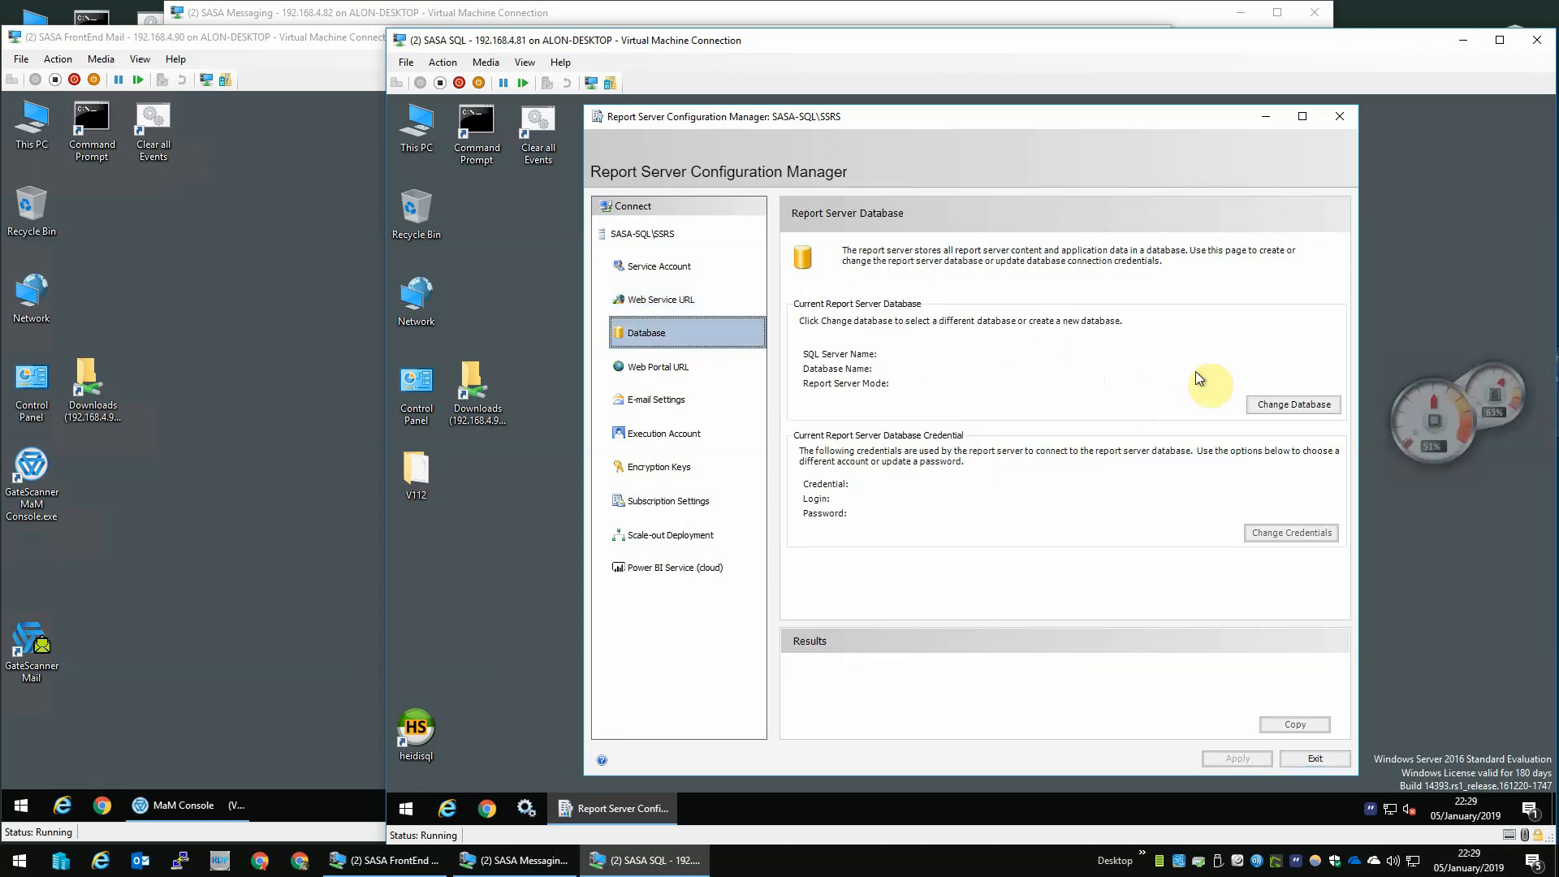
pyautogui.click(1289, 405)
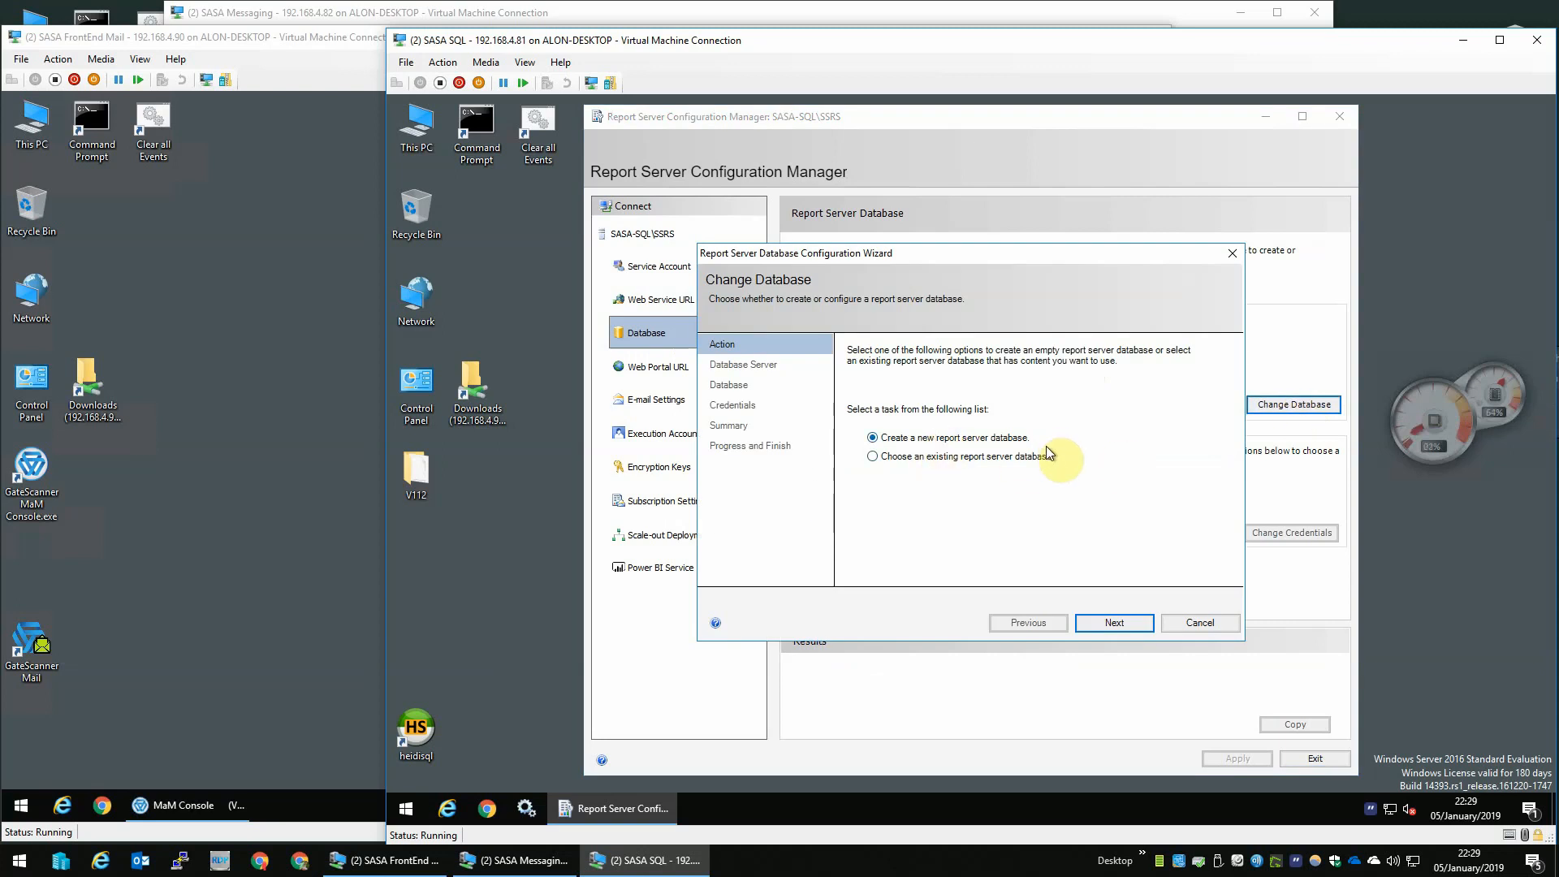
pyautogui.click(1113, 623)
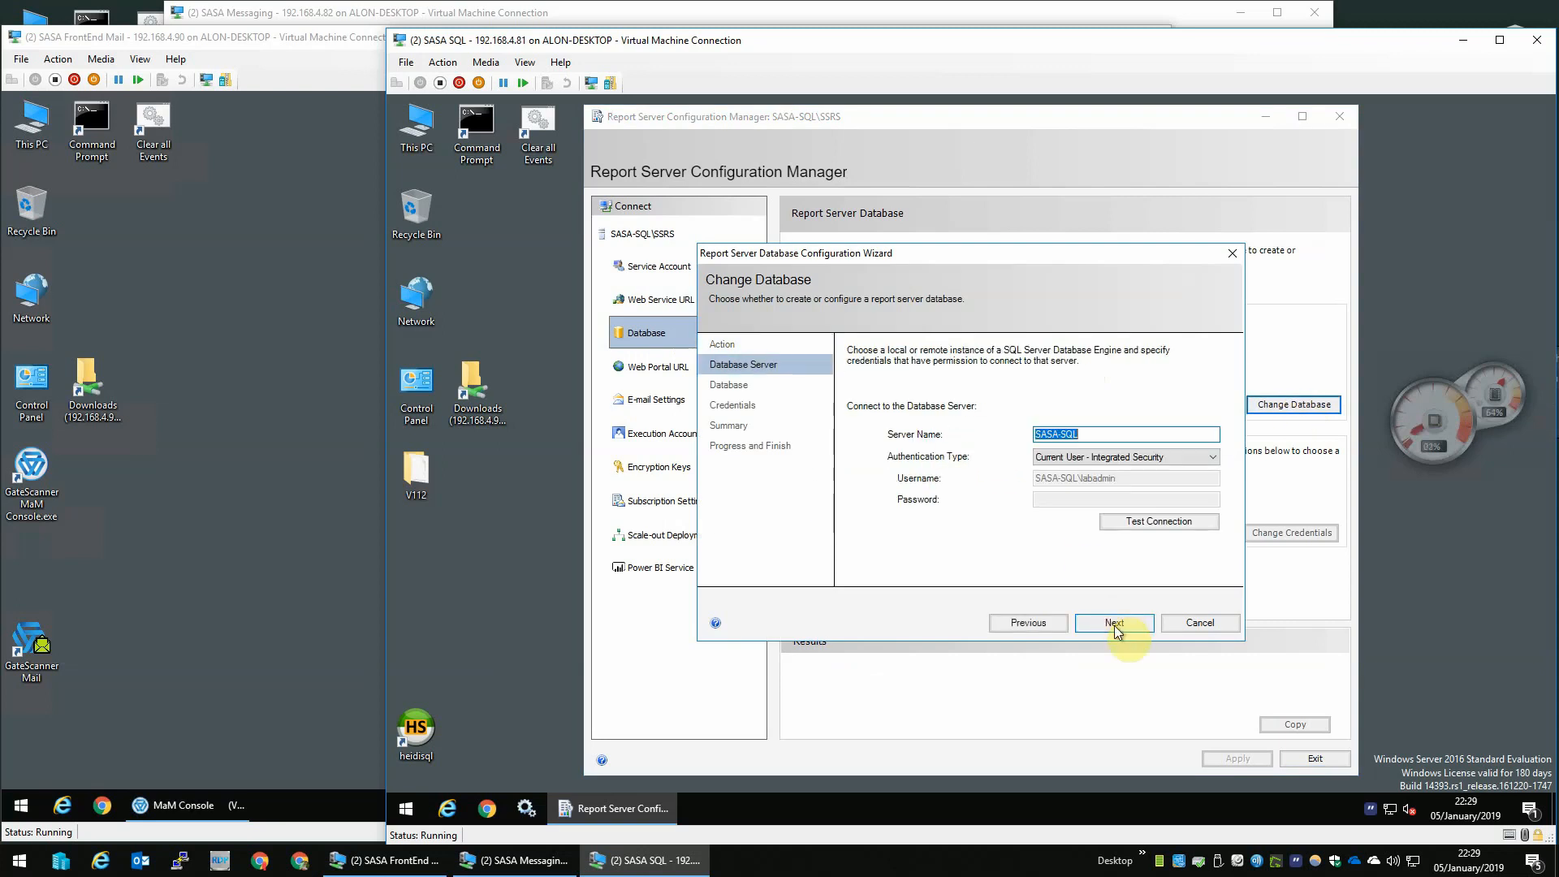
pyautogui.click(1114, 622)
pyautogui.click(1114, 622)
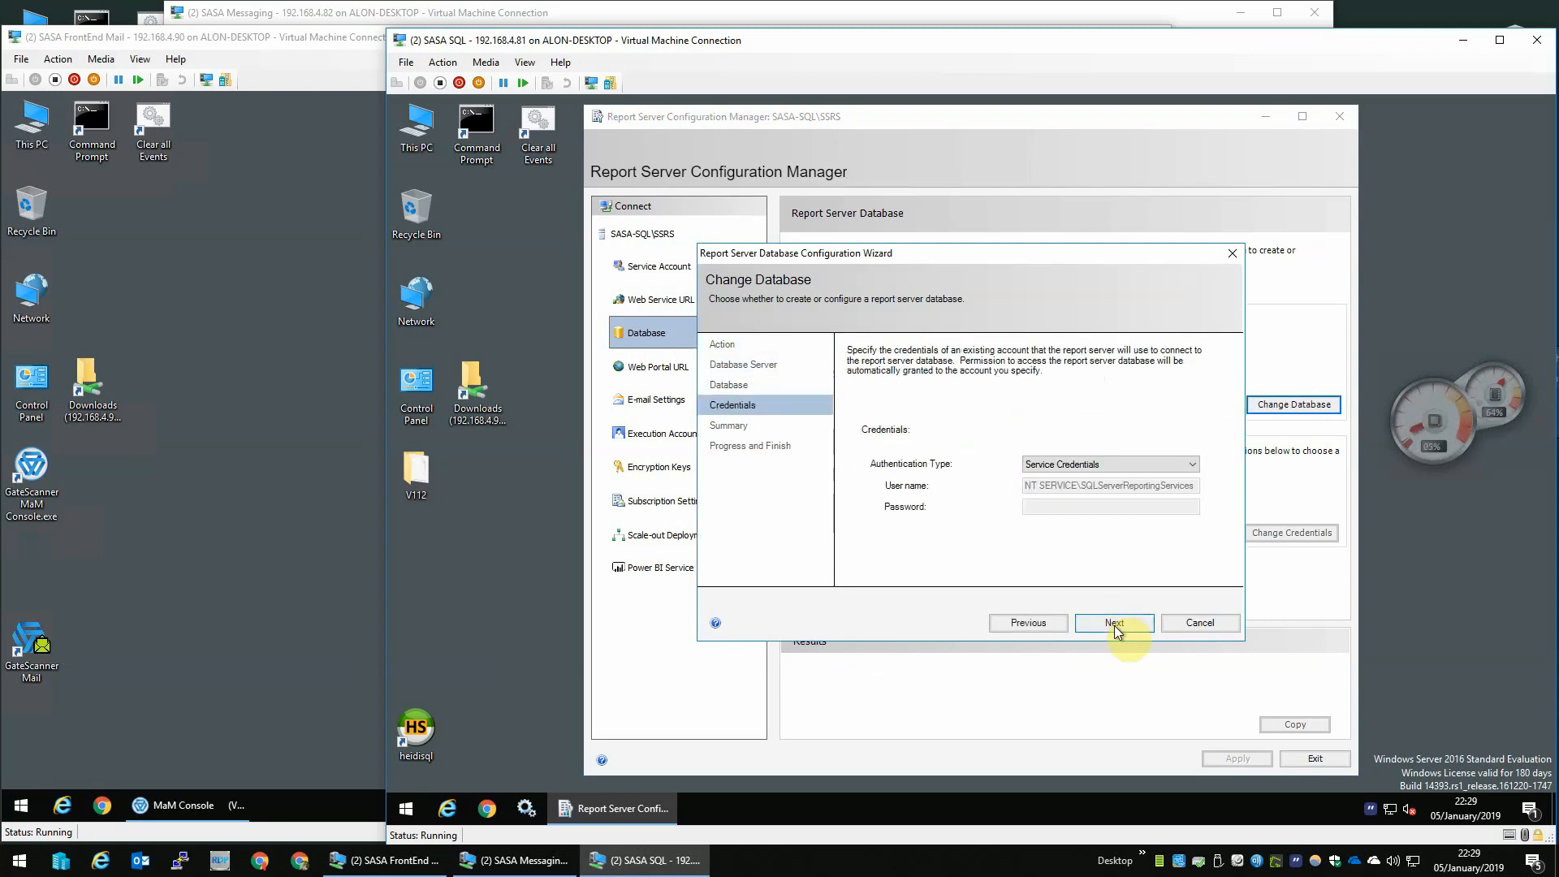
pyautogui.click(1114, 623)
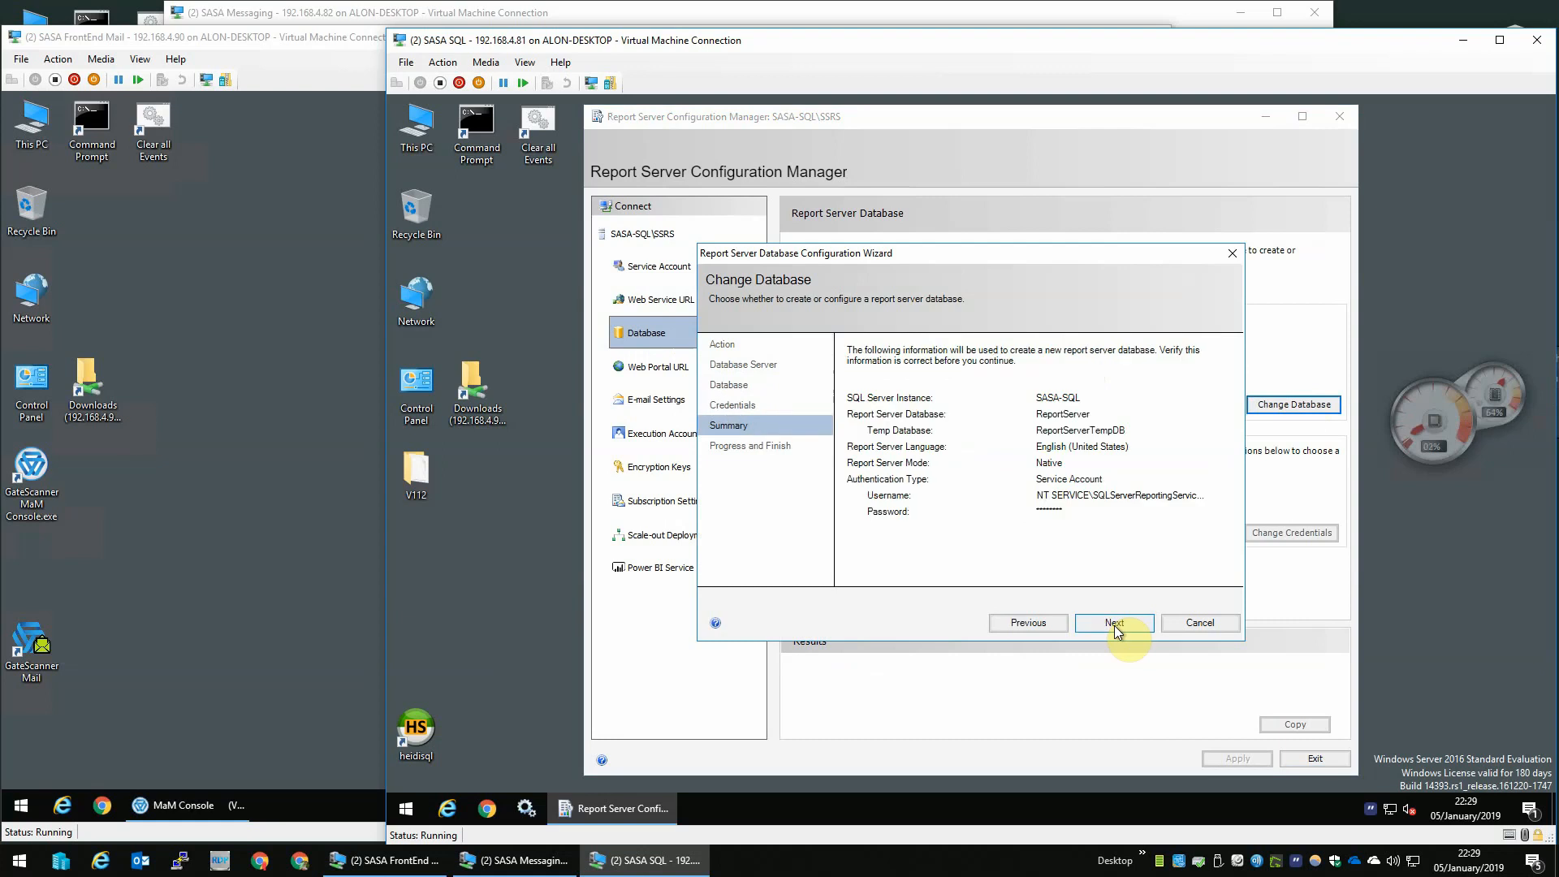
pyautogui.click(1114, 623)
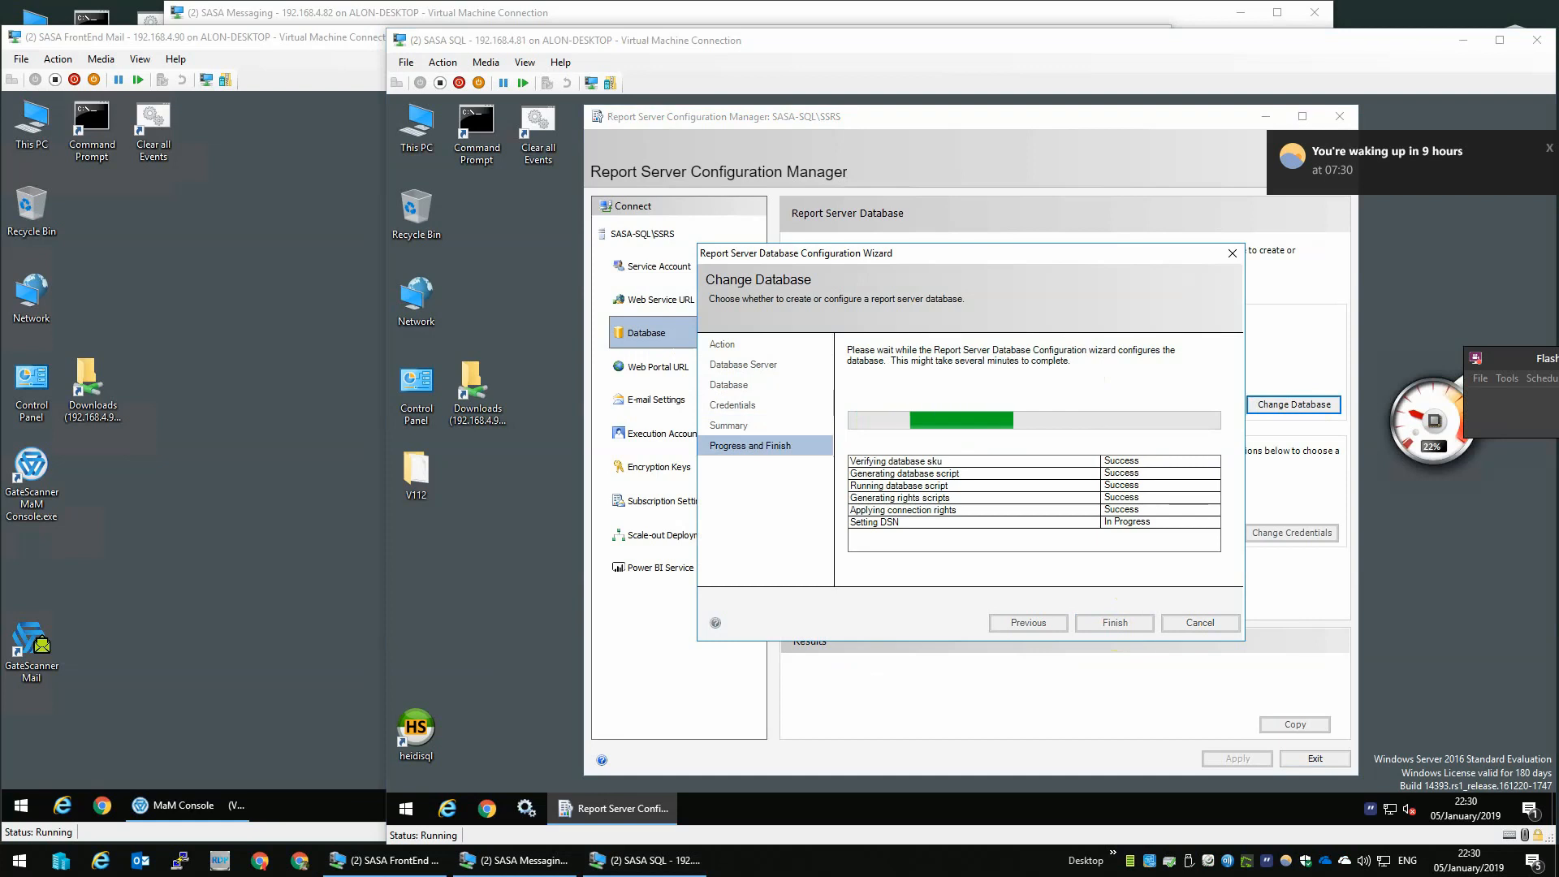
pyautogui.click(1127, 622)
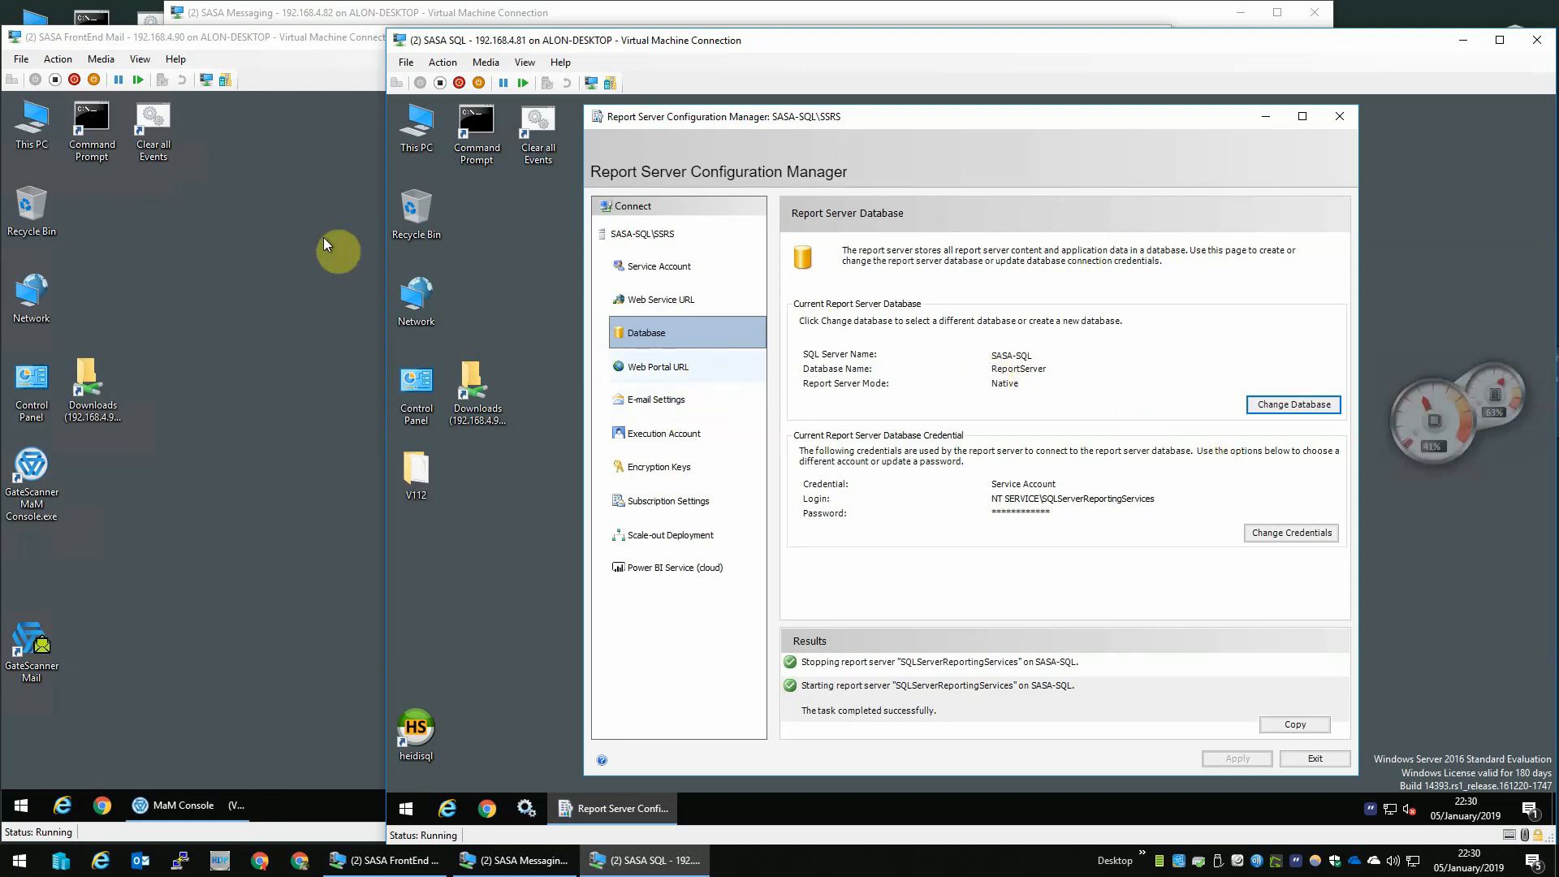
# - Apply the default Reports web portal URL and exit the configuration manager
pyautogui.click(690, 367)
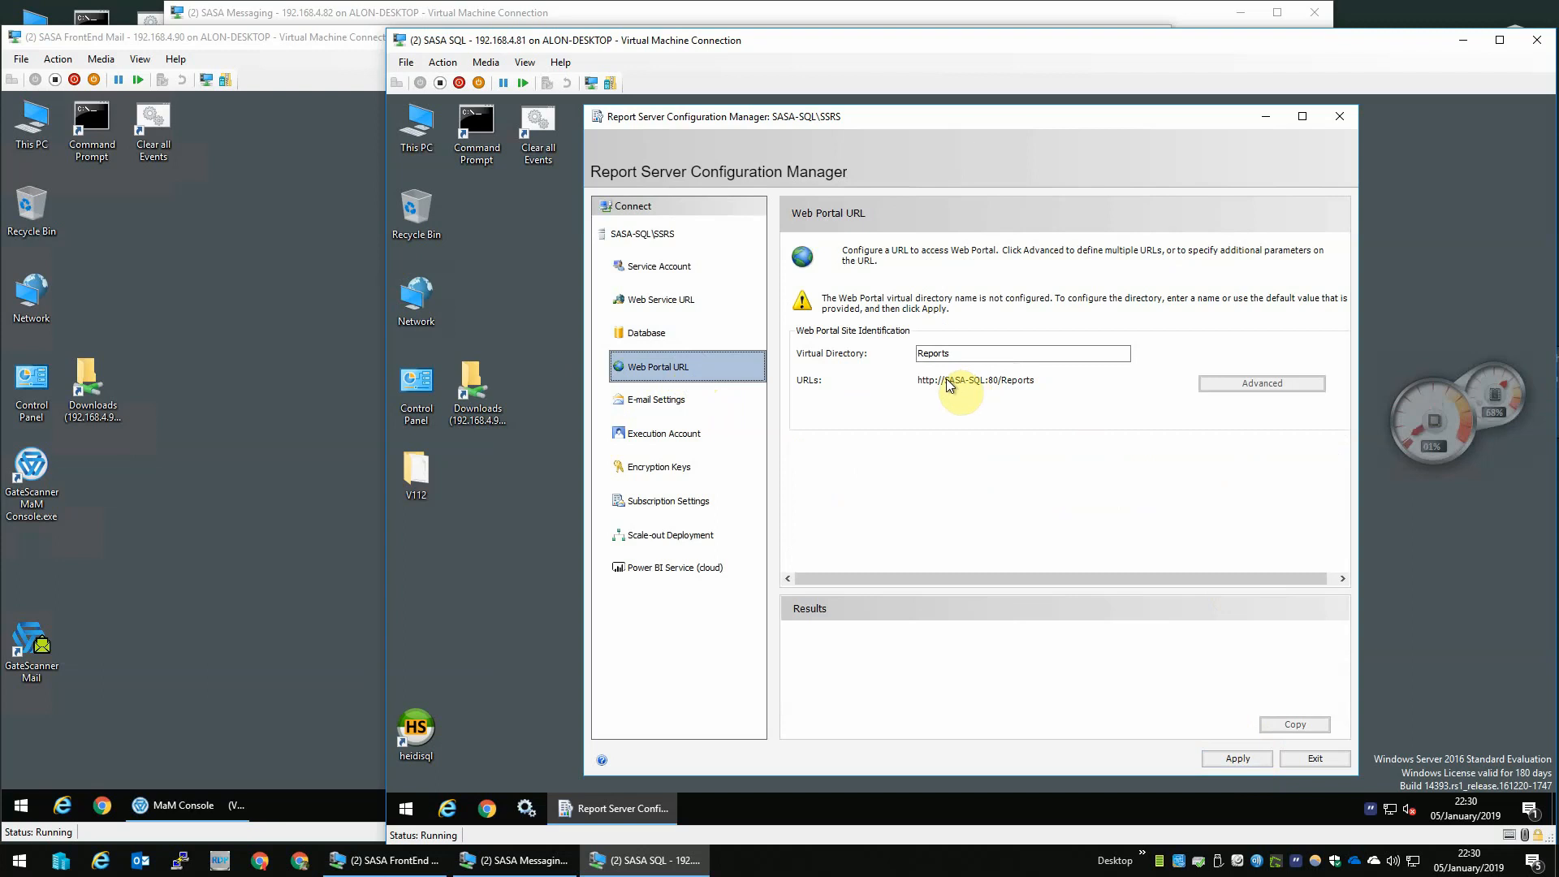
pyautogui.click(1237, 758)
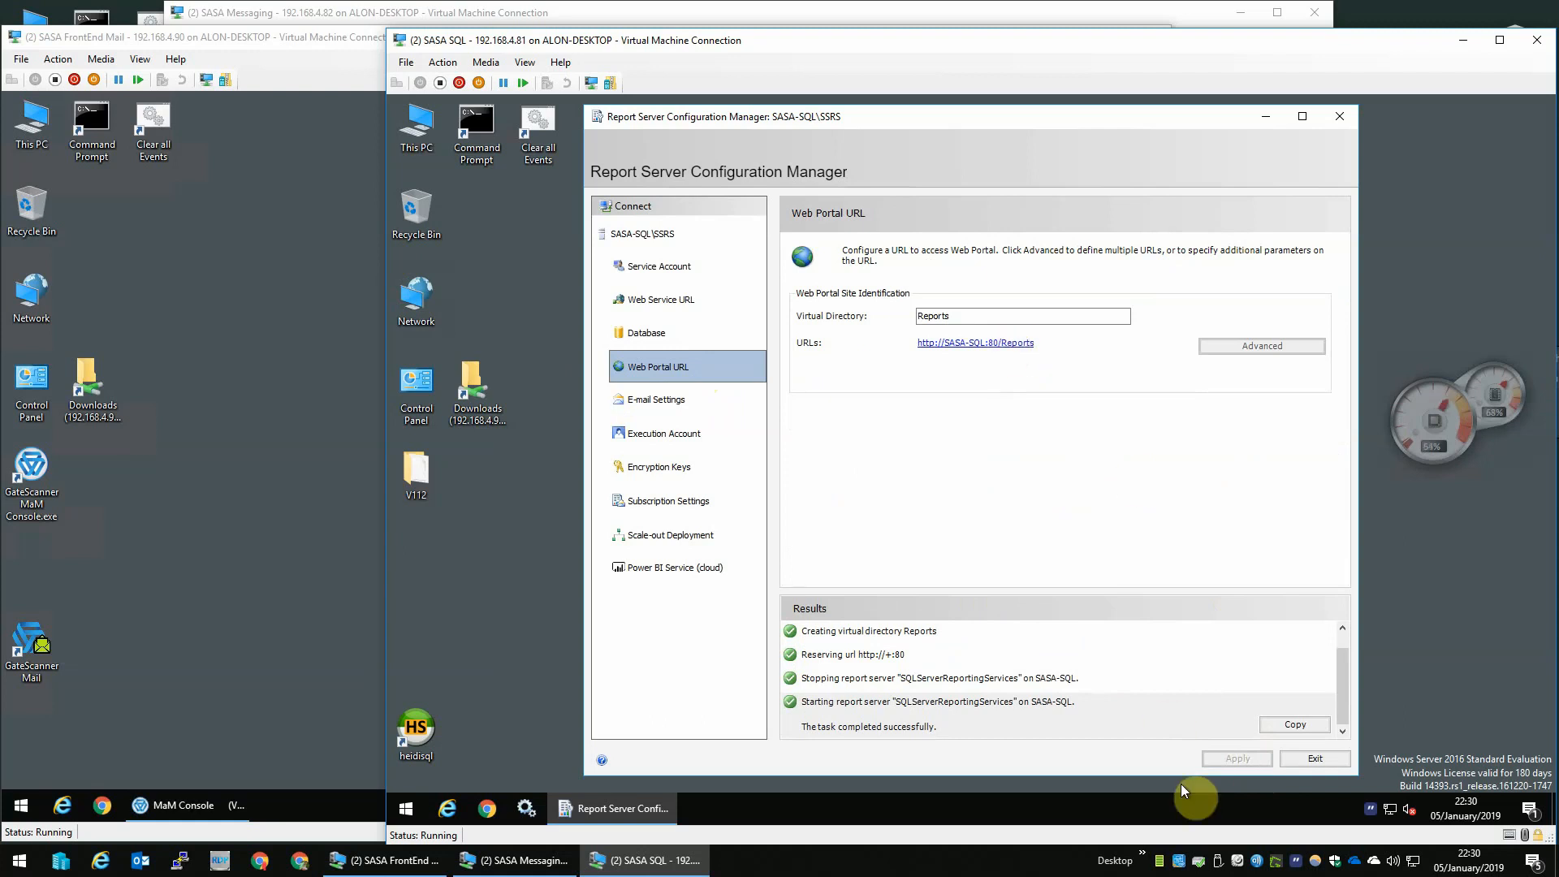
pyautogui.click(1314, 762)
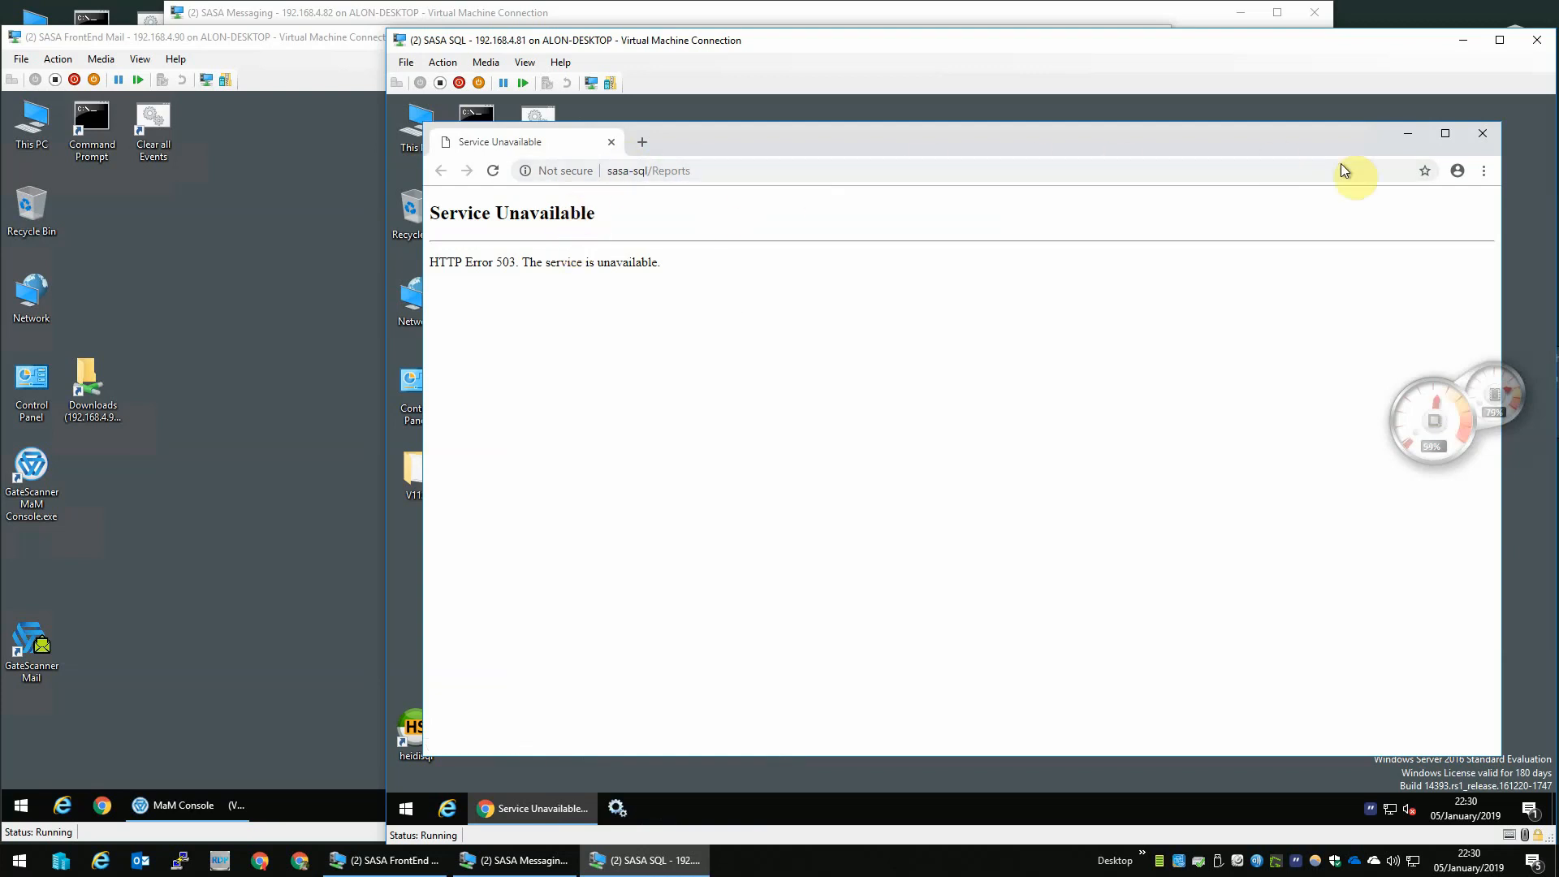
pyautogui.click(1481, 135)
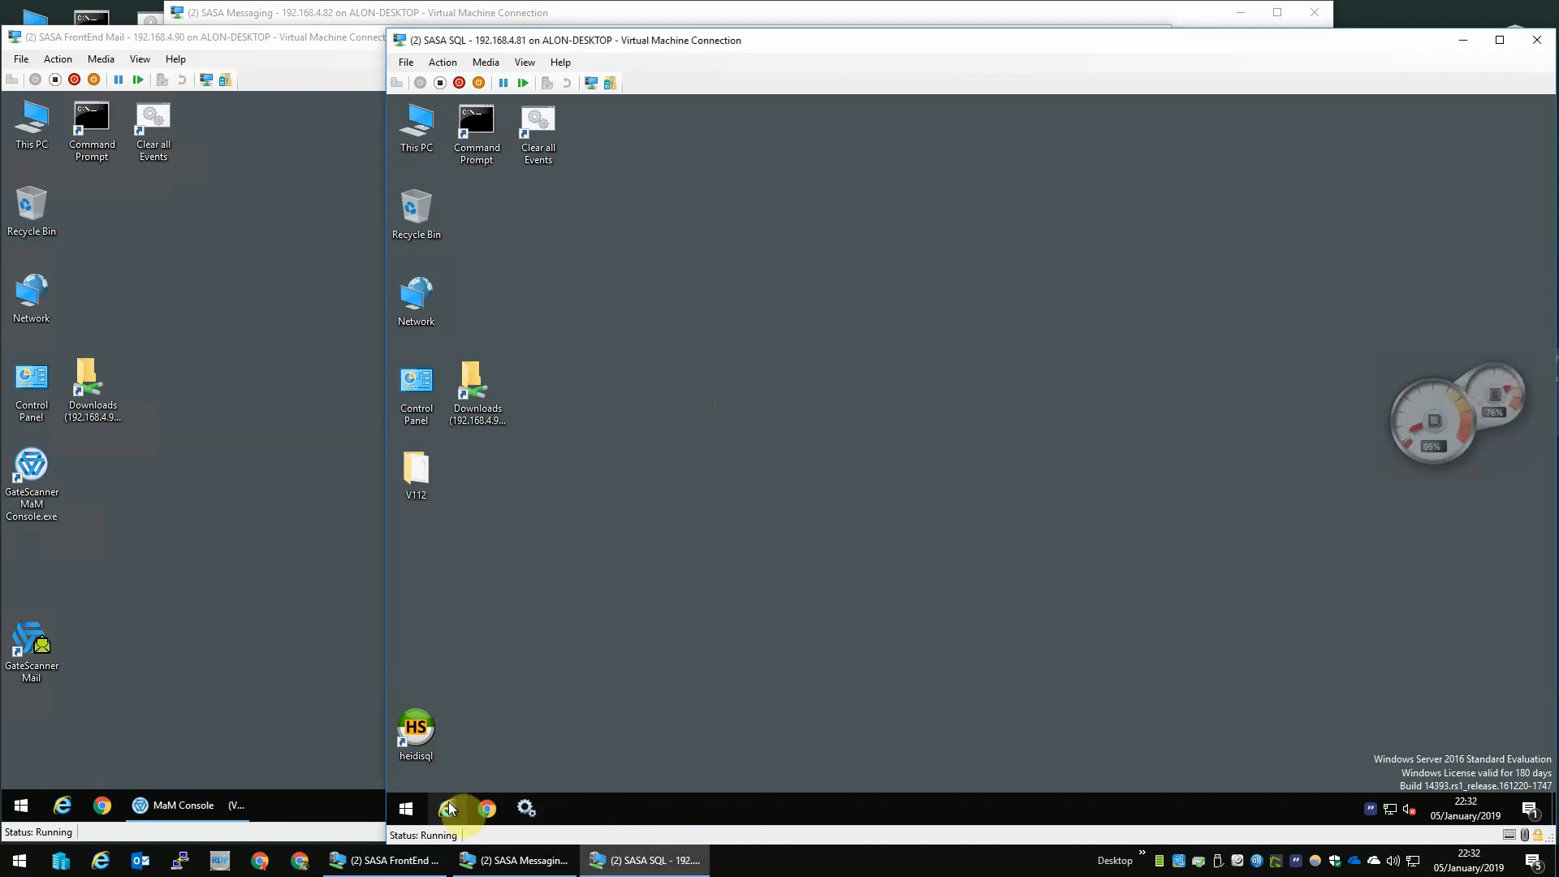
pyautogui.click(449, 808)
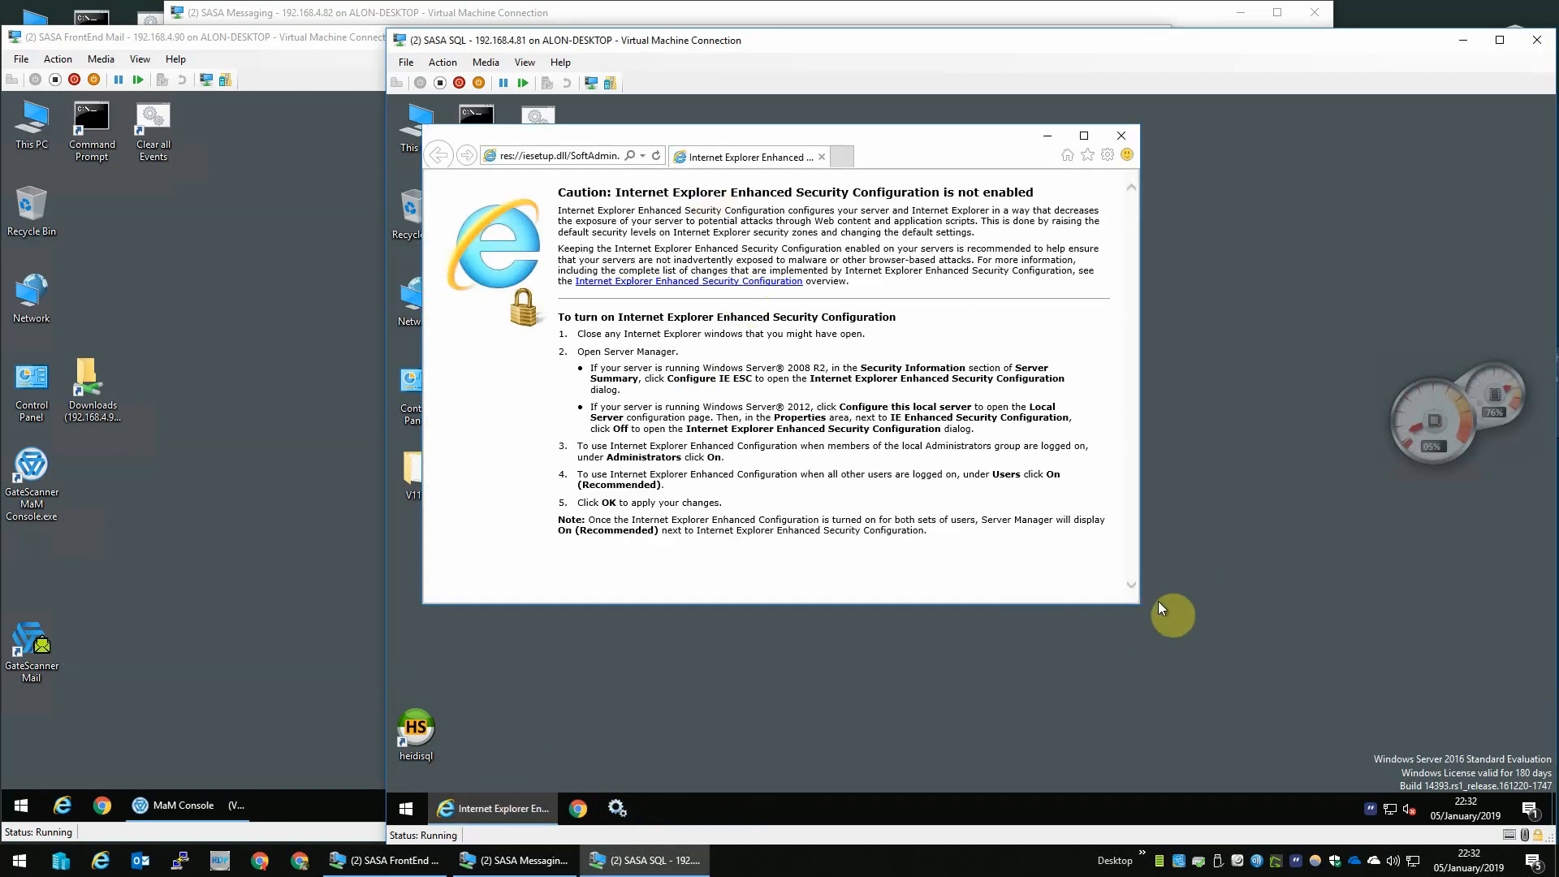
pyautogui.moveTo(1138, 604); pyautogui.dragTo(1446, 752)
pyautogui.click(591, 154)
pyautogui.write('http://192.168.4.81/Reports')
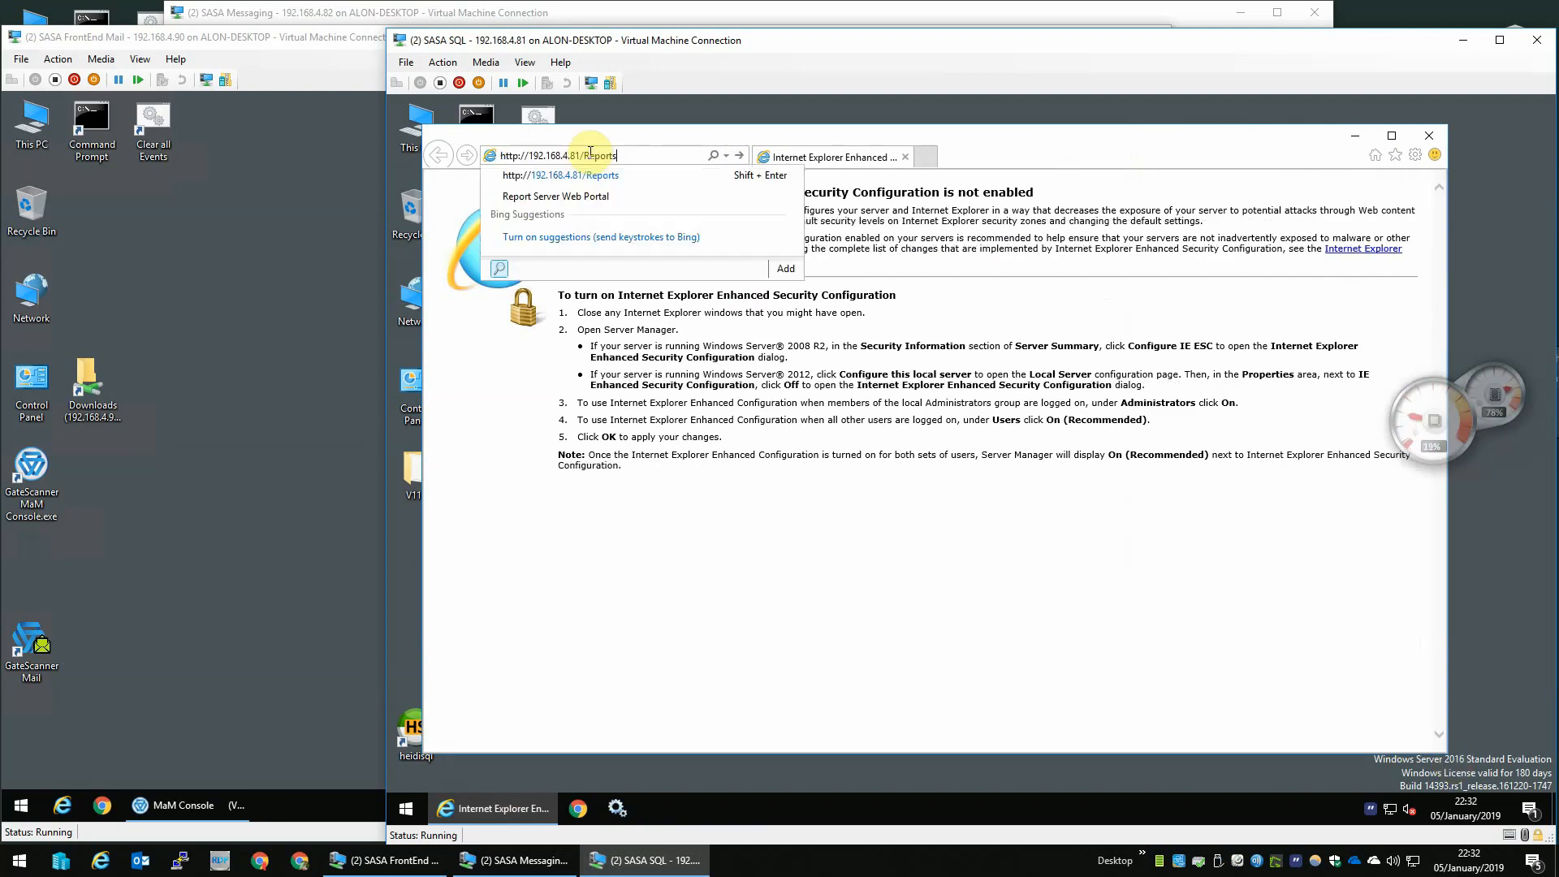
pyautogui.press('Return')
# - Sign in to the Reporting Services portal as sasa with the account password, then close the browser
pyautogui.write('sasa')
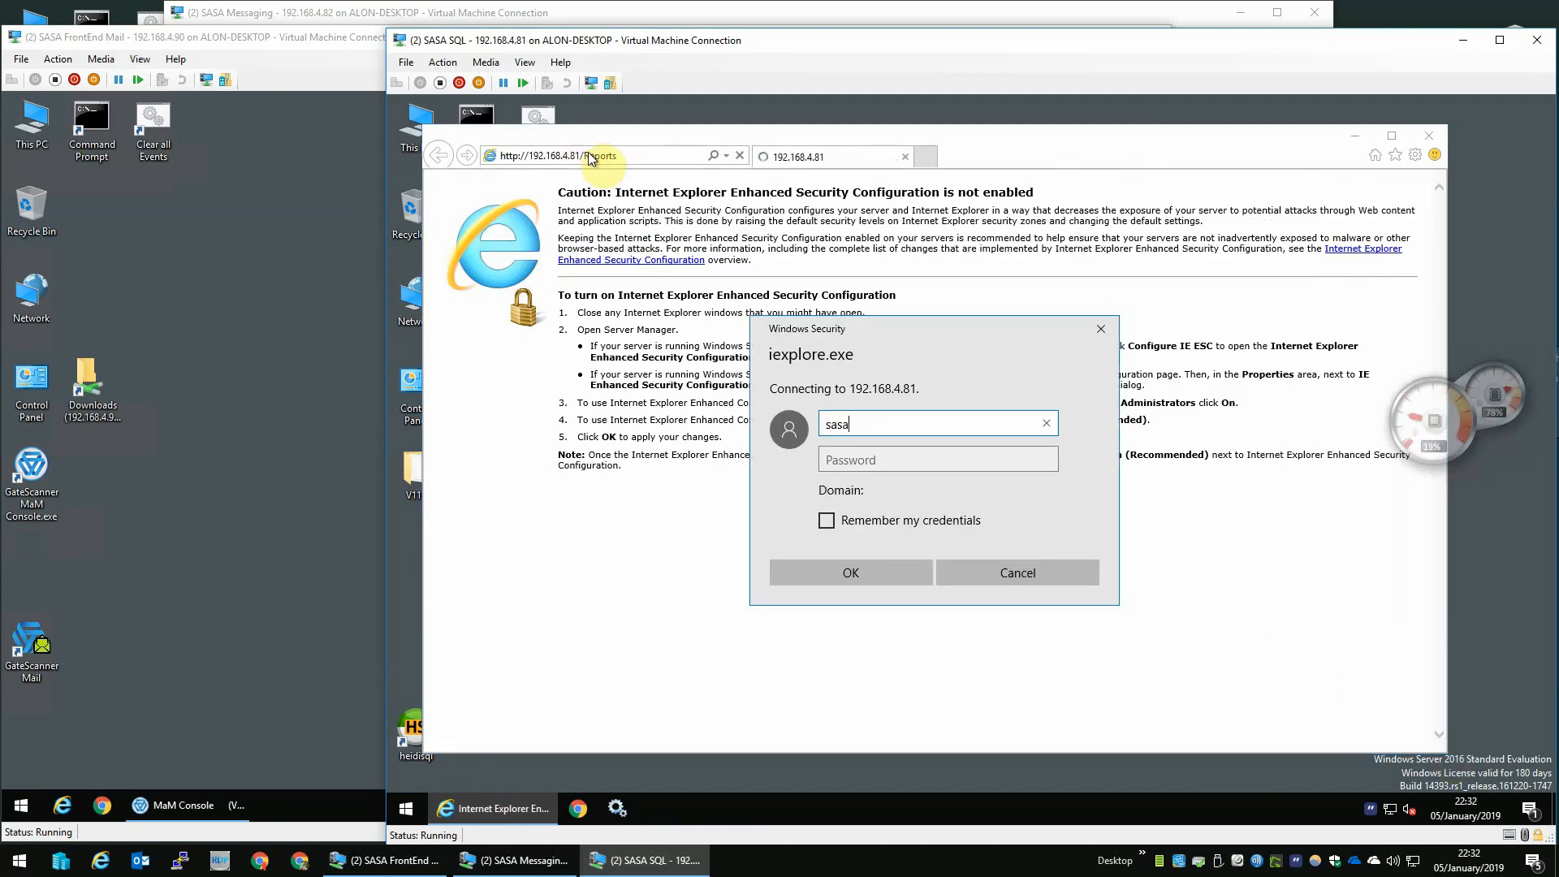
pyautogui.press('Tab')
pyautogui.write('s')
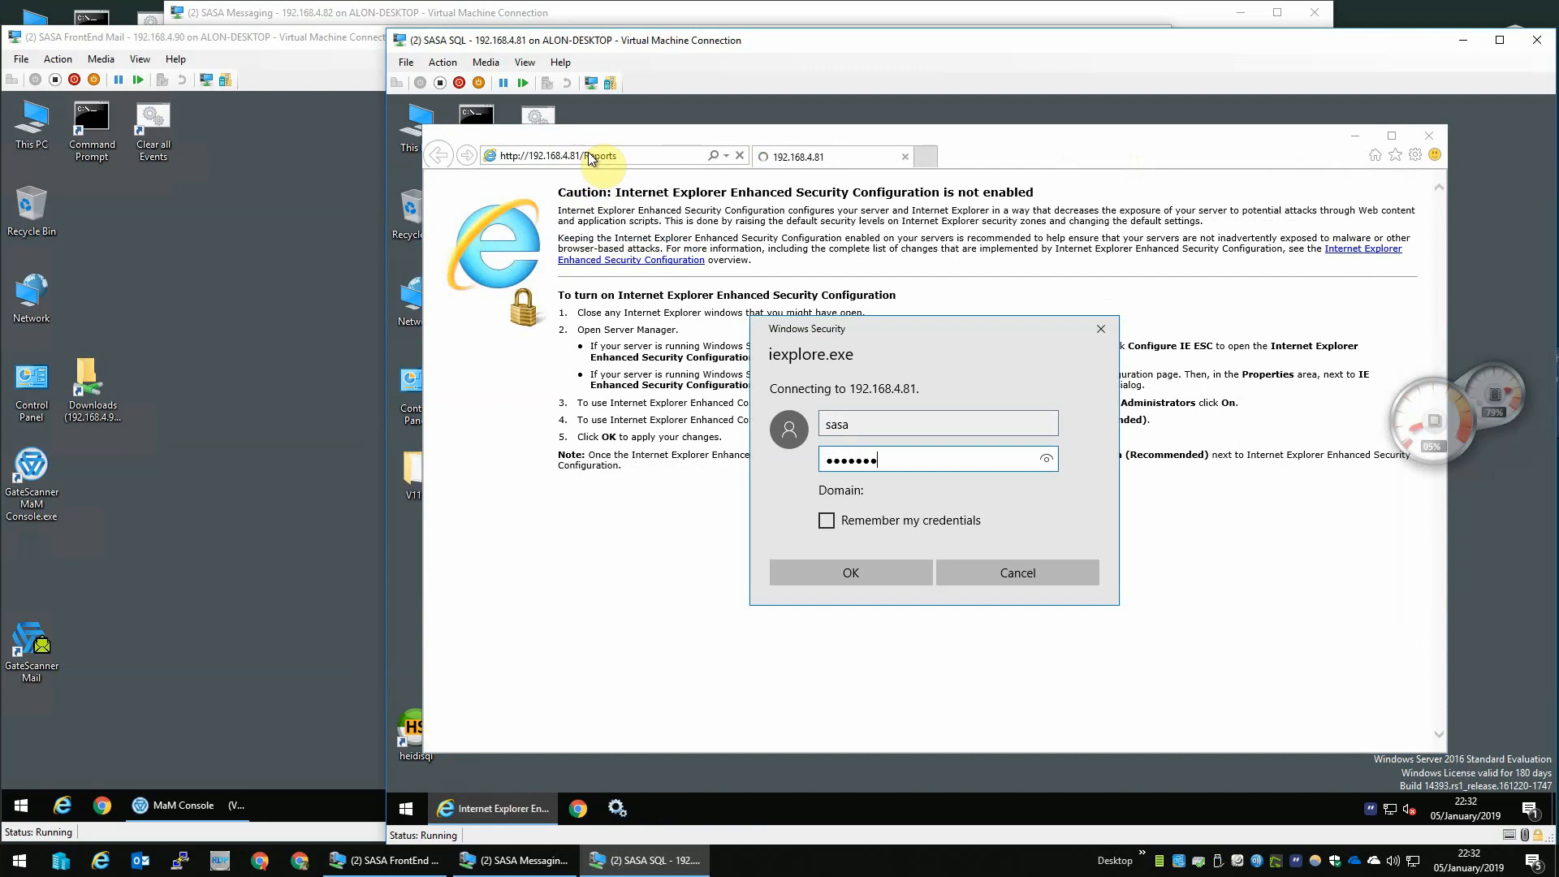
pyautogui.press('Tab')
pyautogui.press('space')
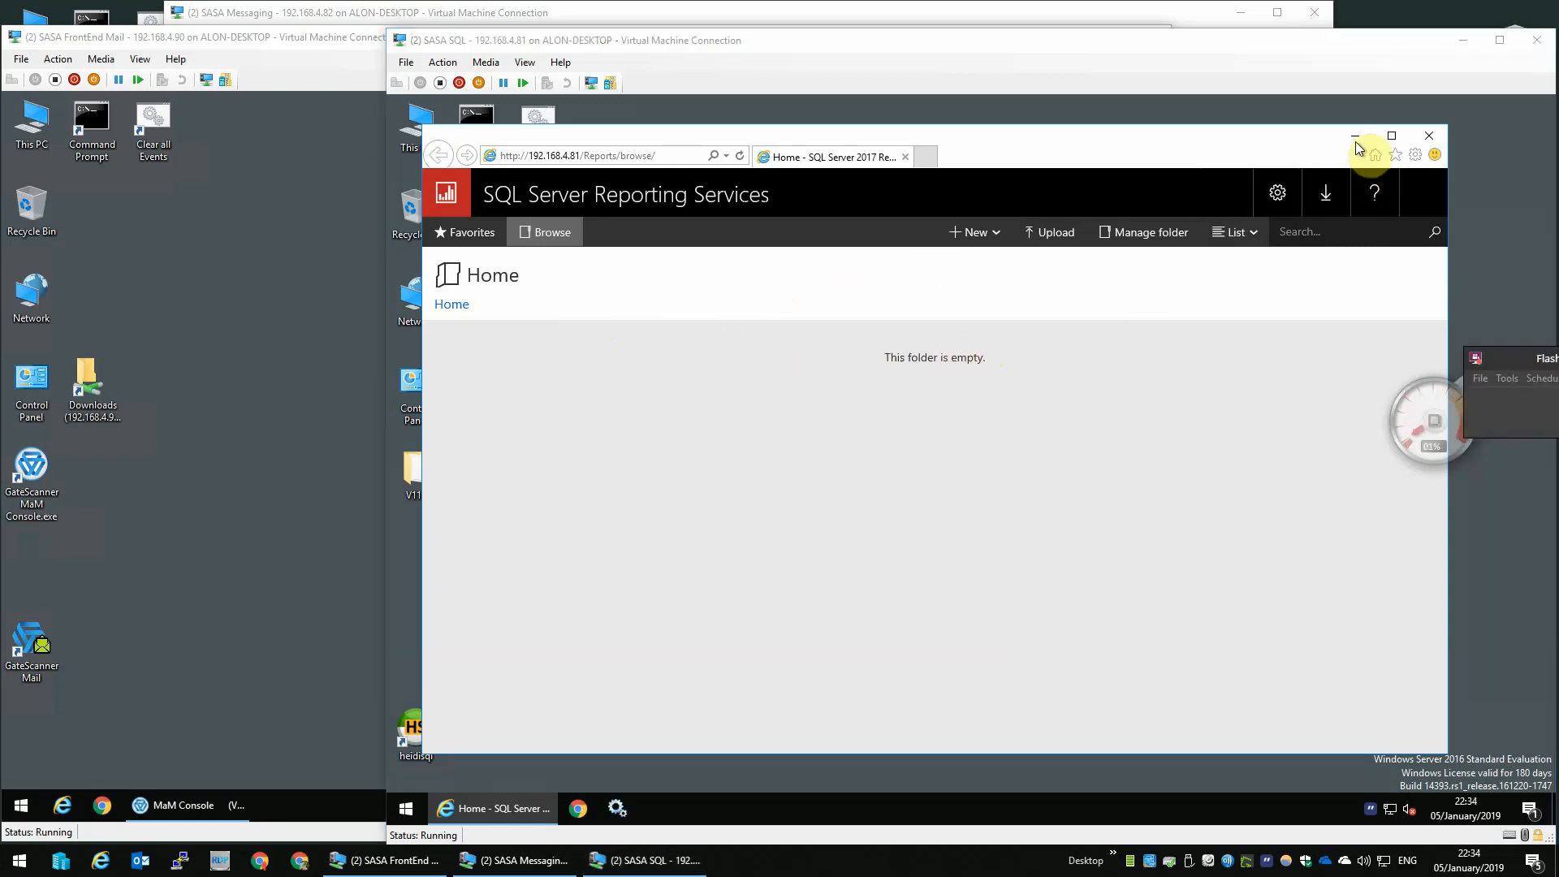
pyautogui.click(1428, 136)
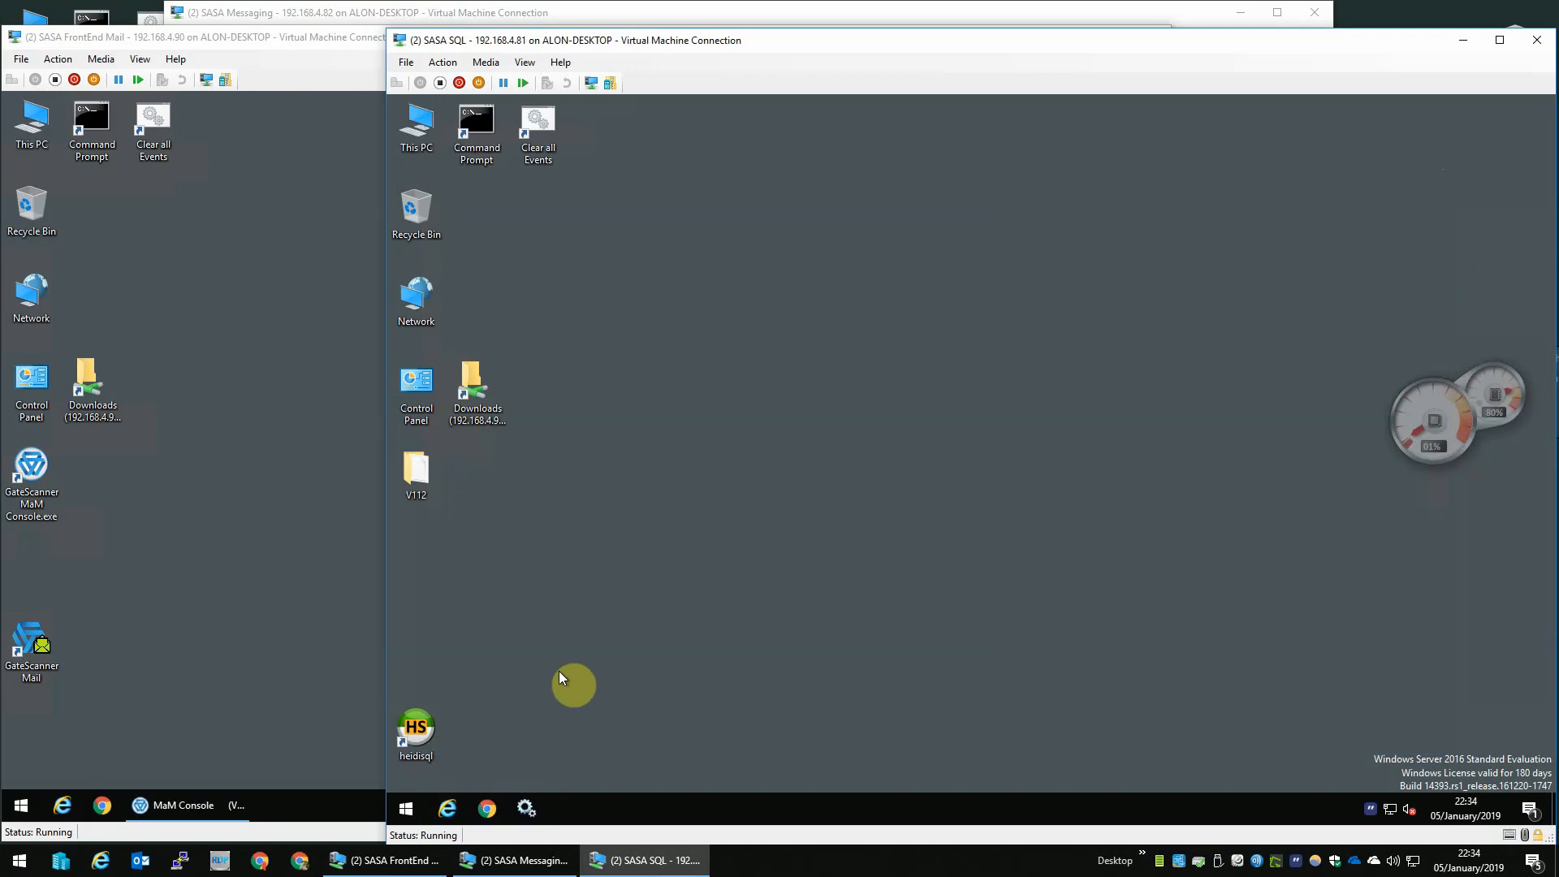
# - Open the V112 bin folder on the desktop and launch PreparationToolApp.exe
pyautogui.moveTo(1496, 435)
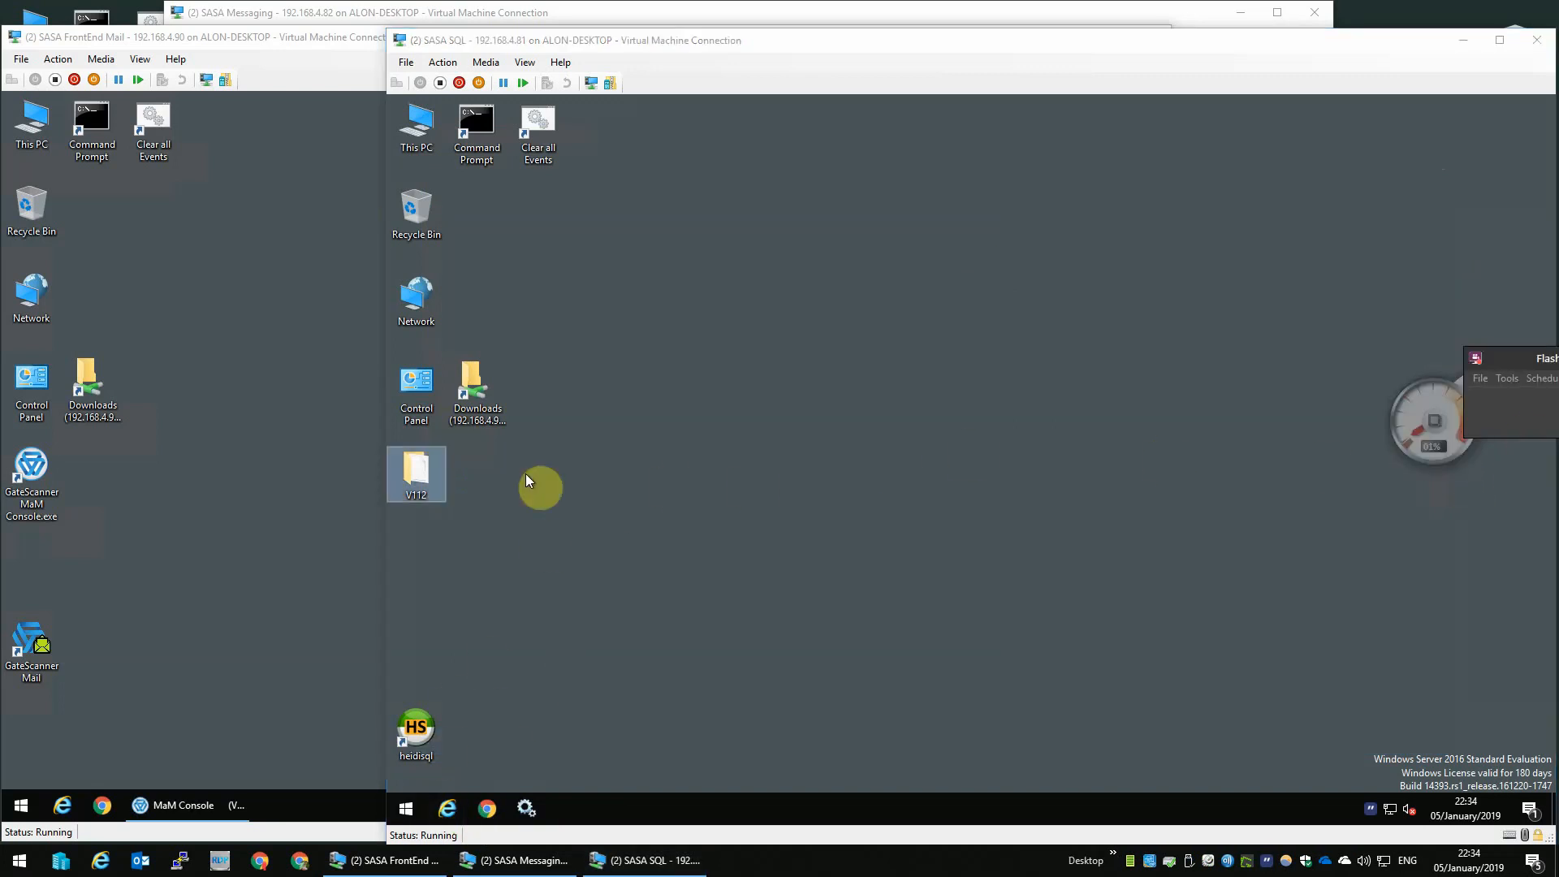
pyautogui.doubleClick(416, 471)
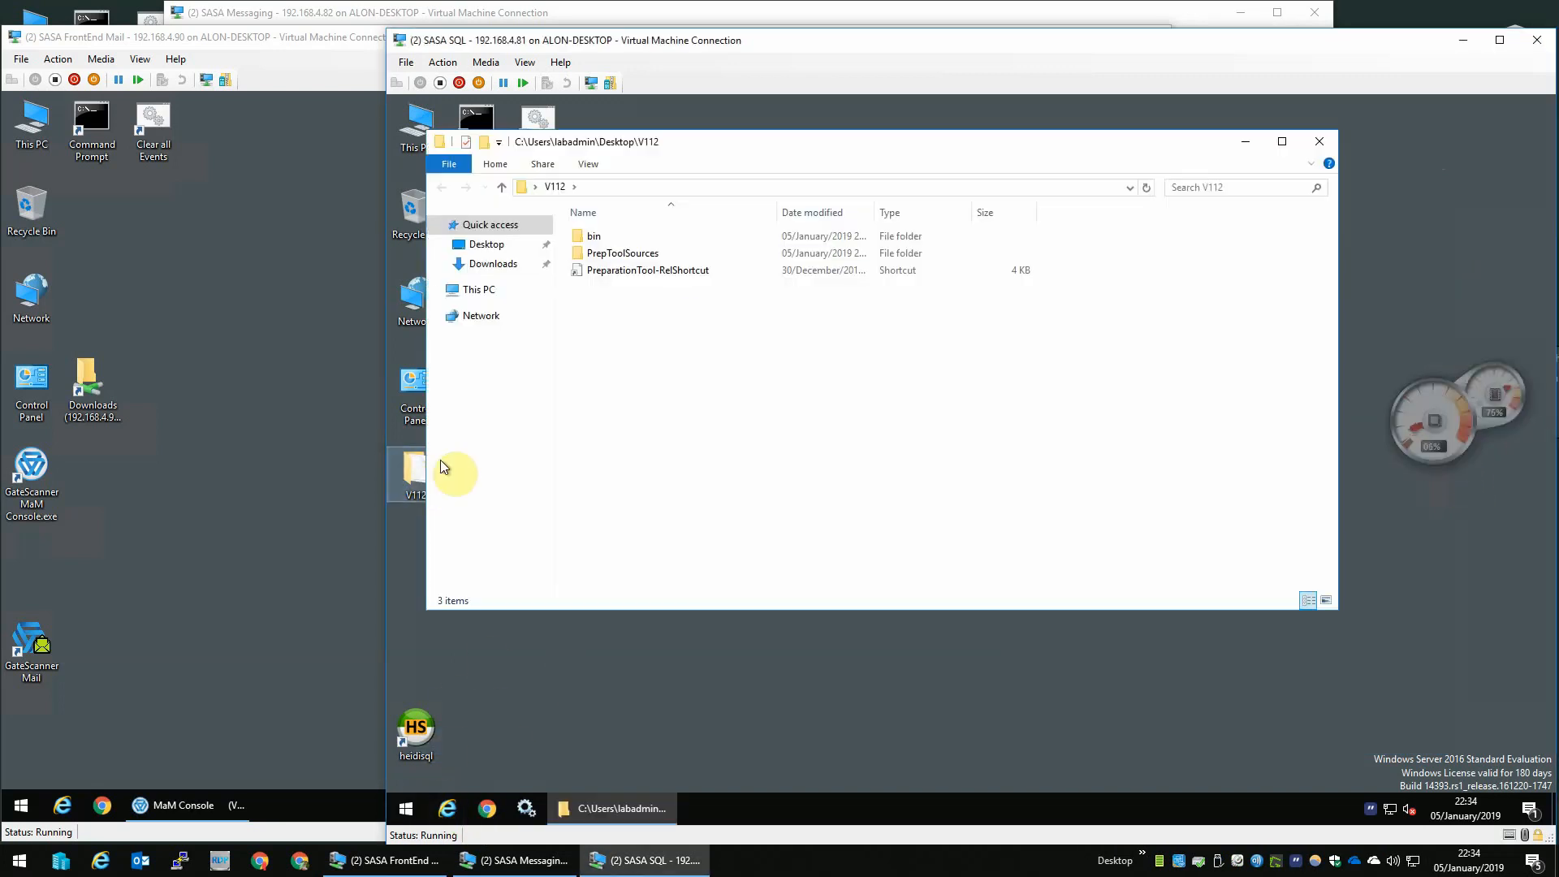
pyautogui.click(663, 238)
pyautogui.doubleClick(663, 237)
pyautogui.press('p')
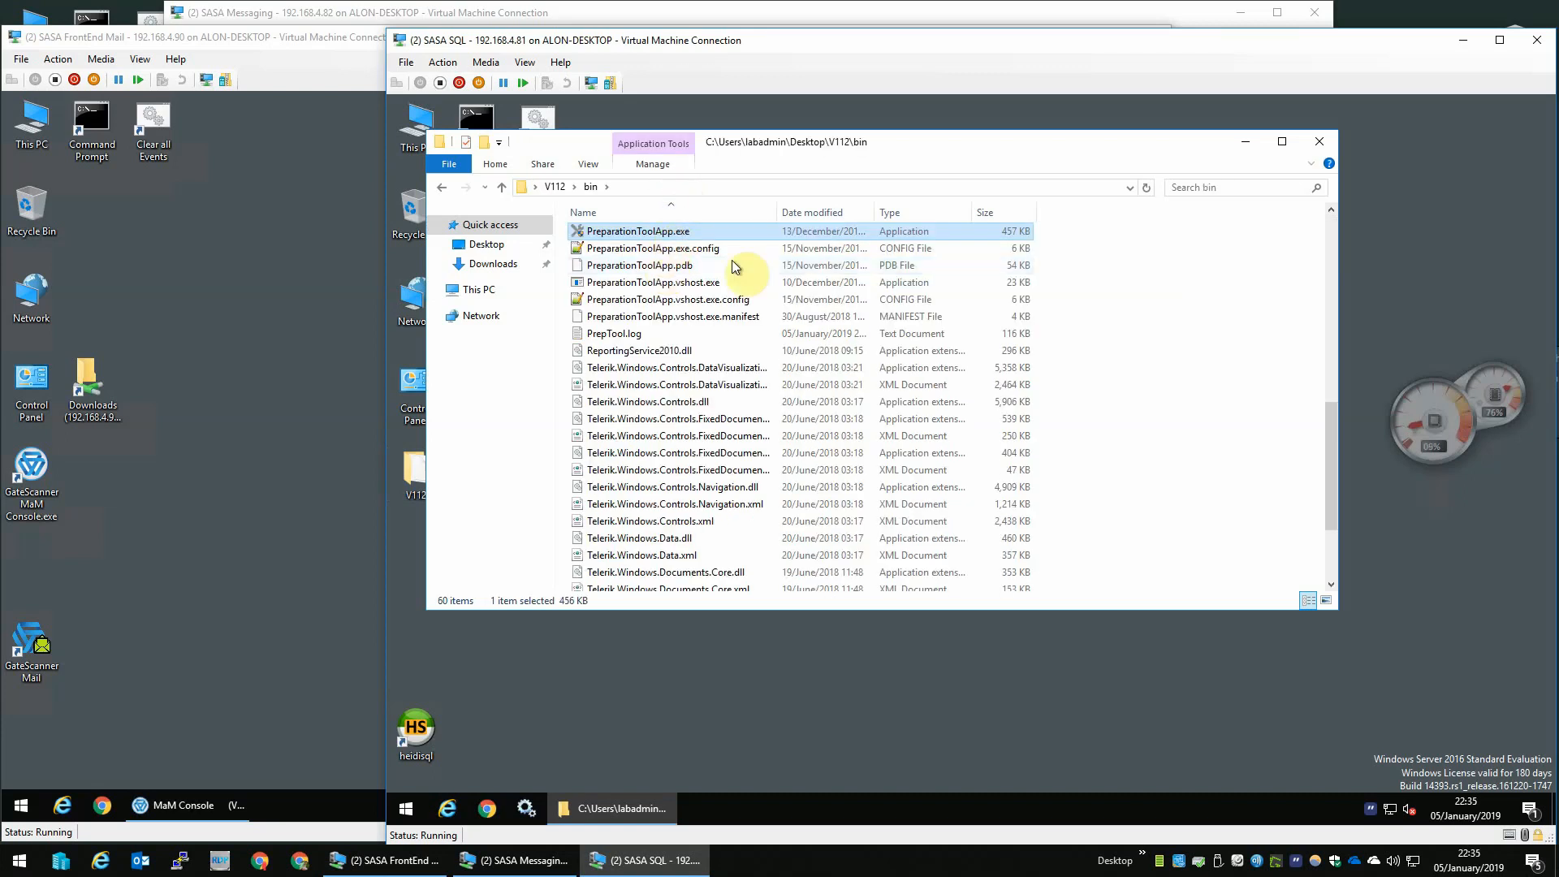
pyautogui.rightClick(659, 231)
pyautogui.click(747, 265)
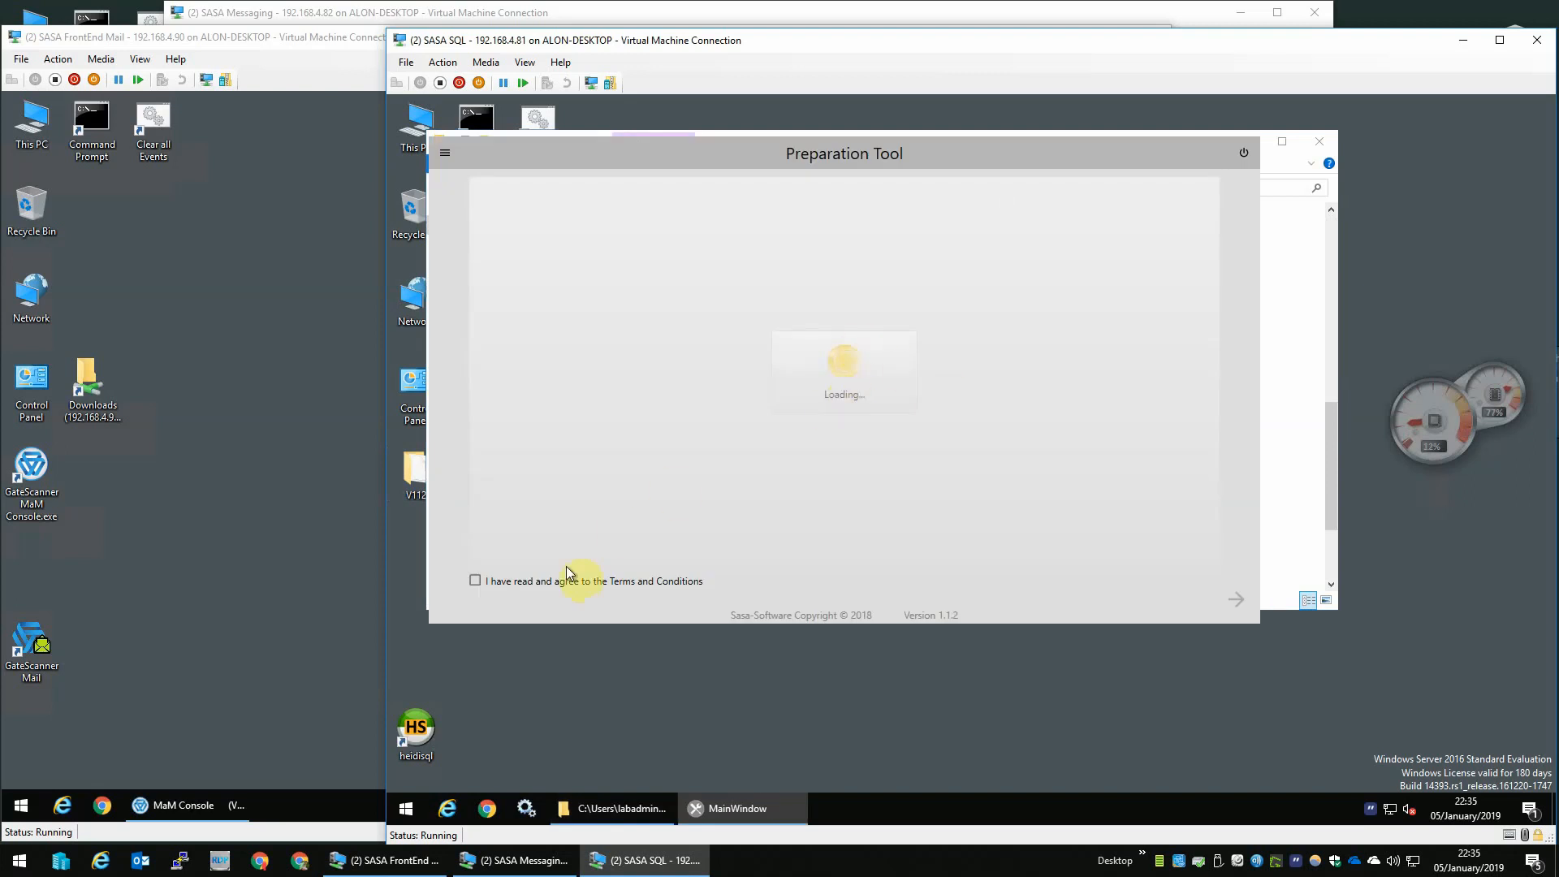
# - Accept the Terms and Conditions, continue, and select the product
pyautogui.click(568, 578)
pyautogui.click(1235, 599)
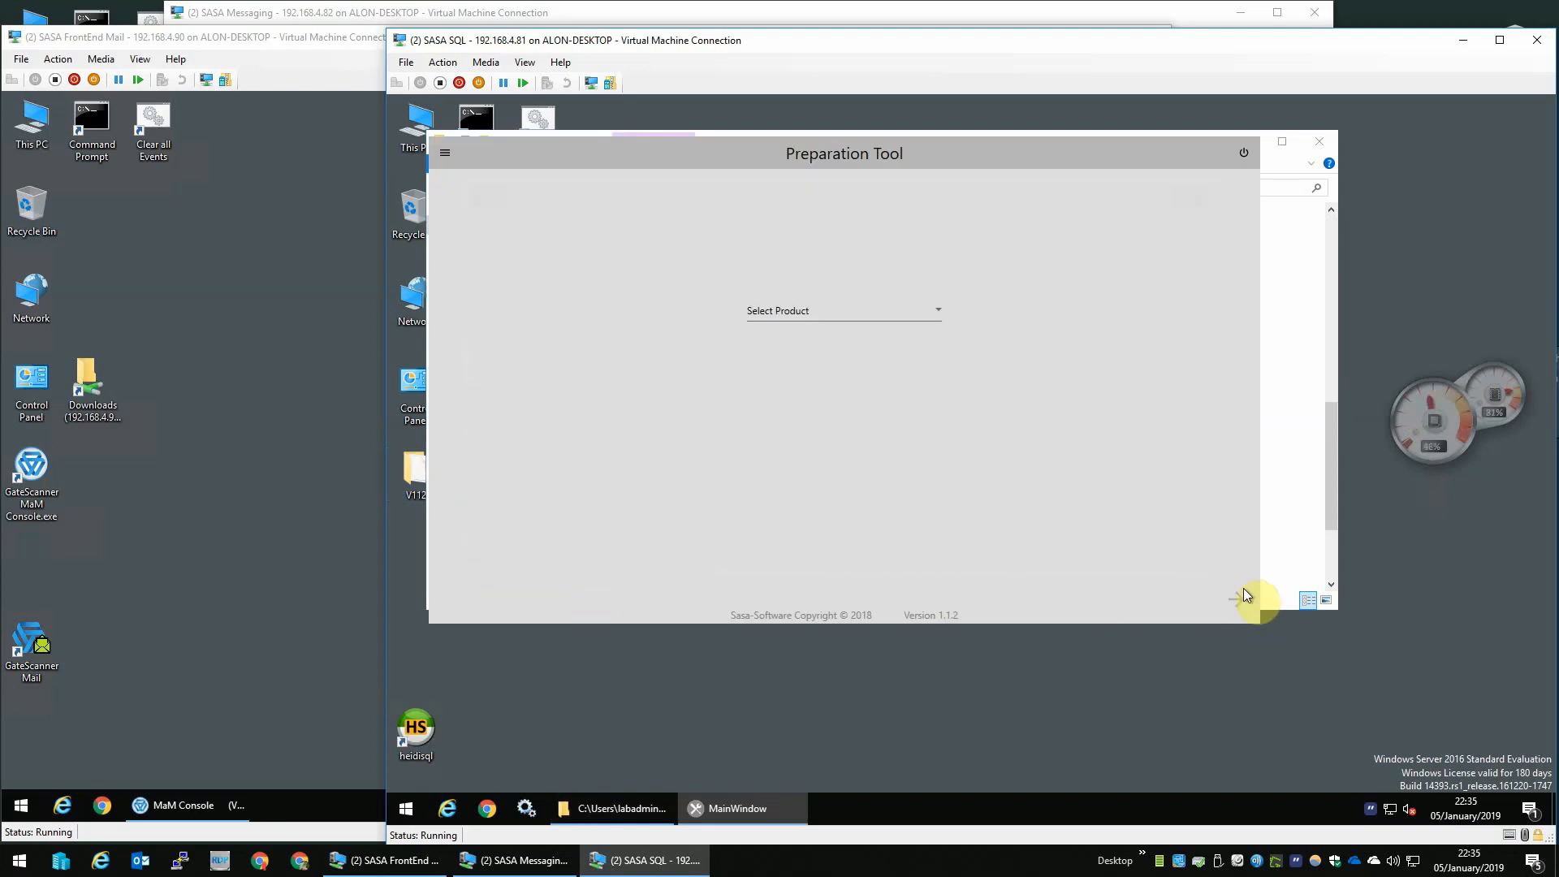
pyautogui.click(922, 312)
pyautogui.click(842, 340)
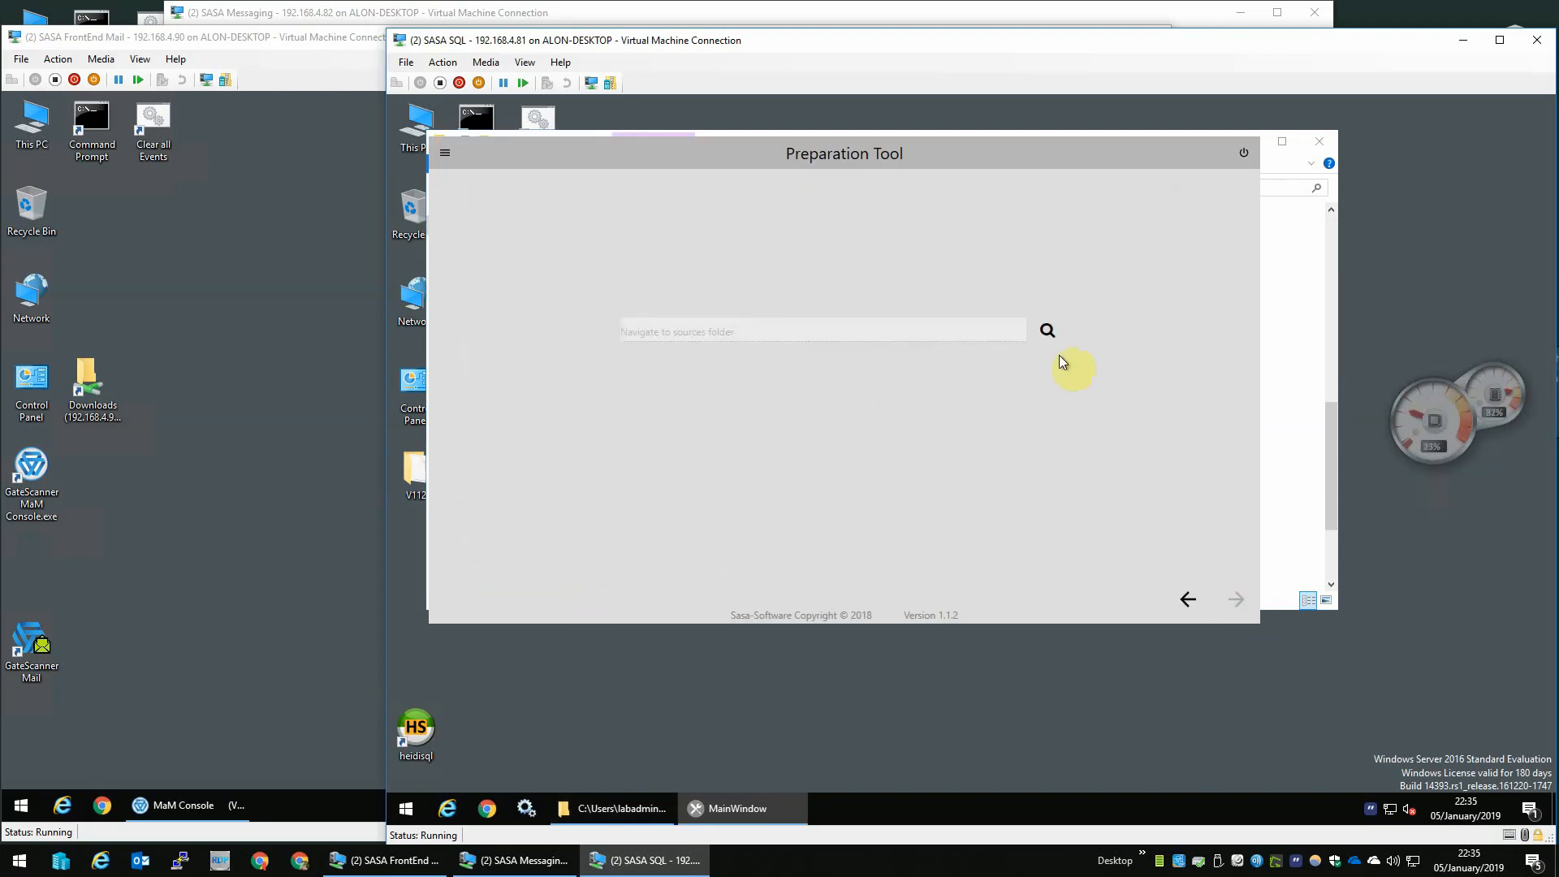
# - Set the Preparation Tool sources folder to the PrepToolSources folder inside V112 on the desktop
pyautogui.click(1043, 331)
pyautogui.doubleClick(877, 503)
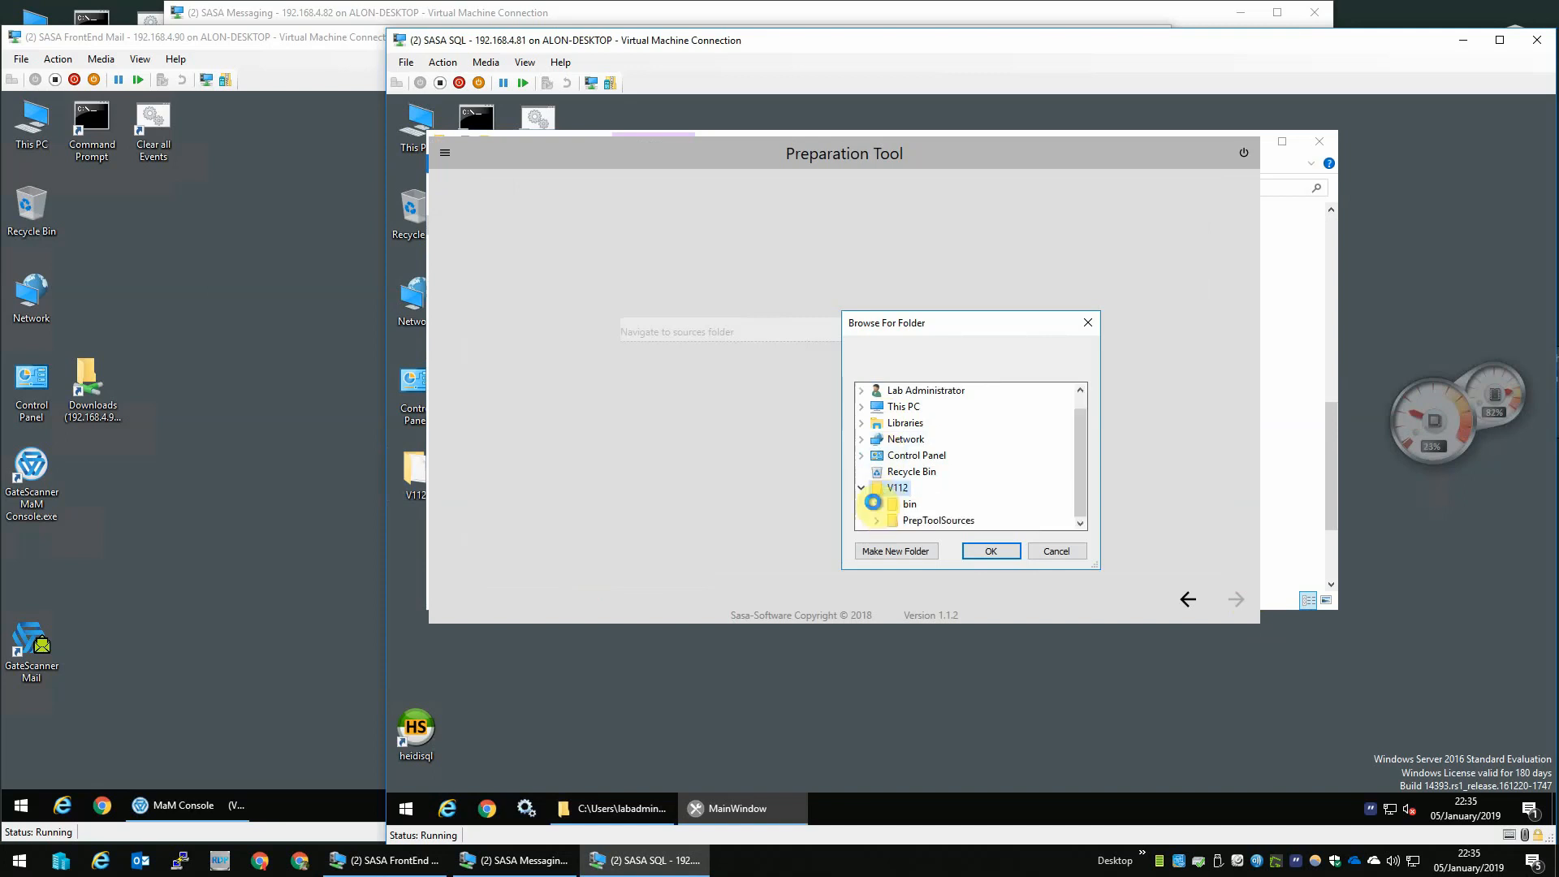
pyautogui.click(924, 526)
pyautogui.click(992, 550)
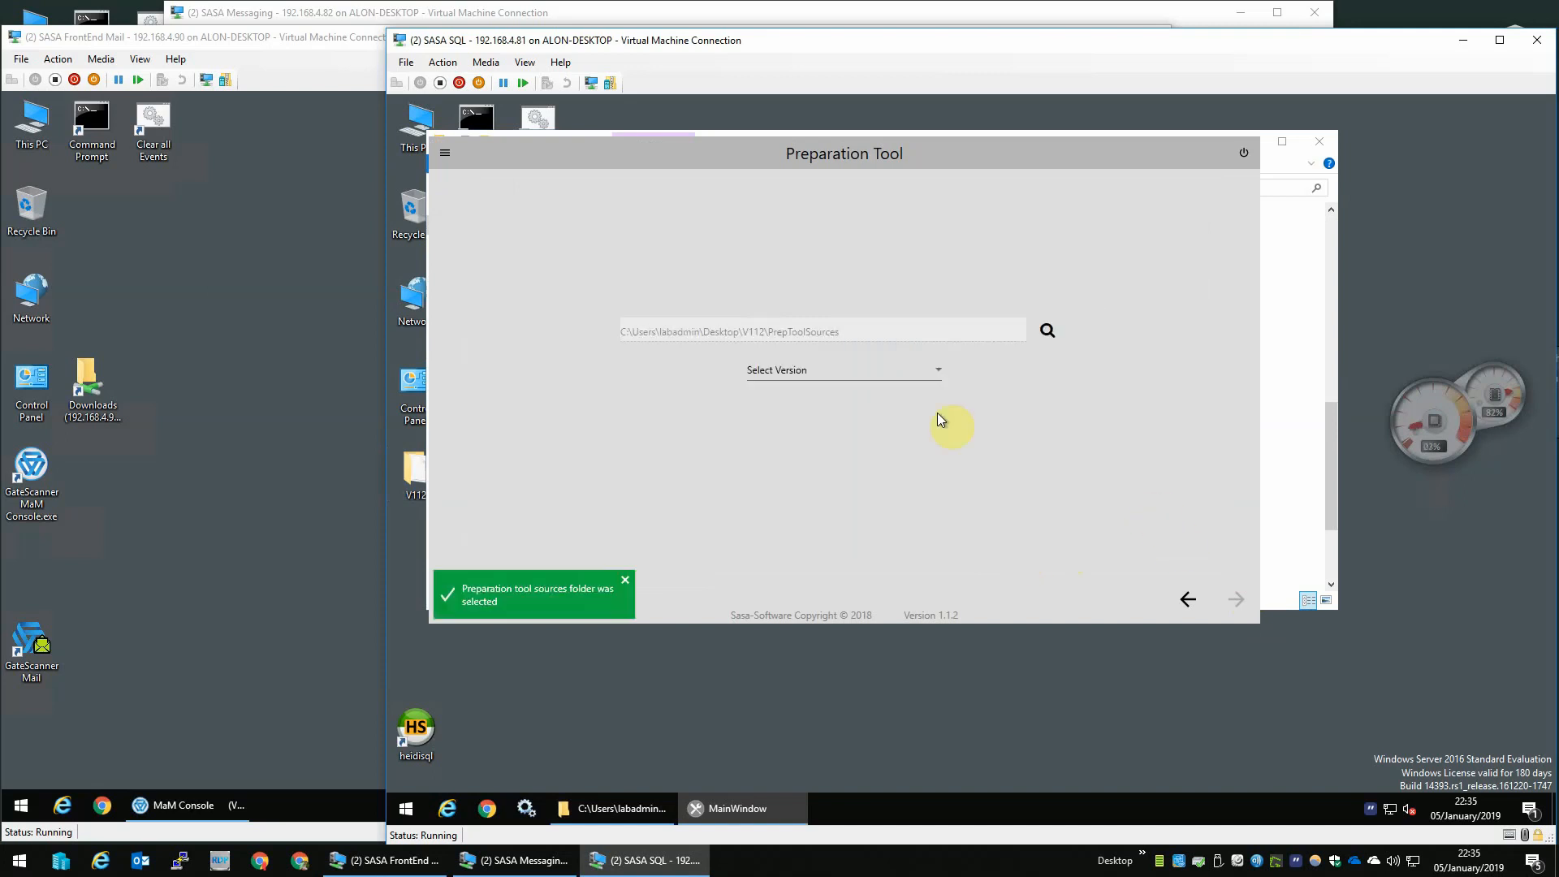
# - Select version 204.003 and choose the Consolidate-external DB topology
pyautogui.click(909, 375)
pyautogui.click(836, 404)
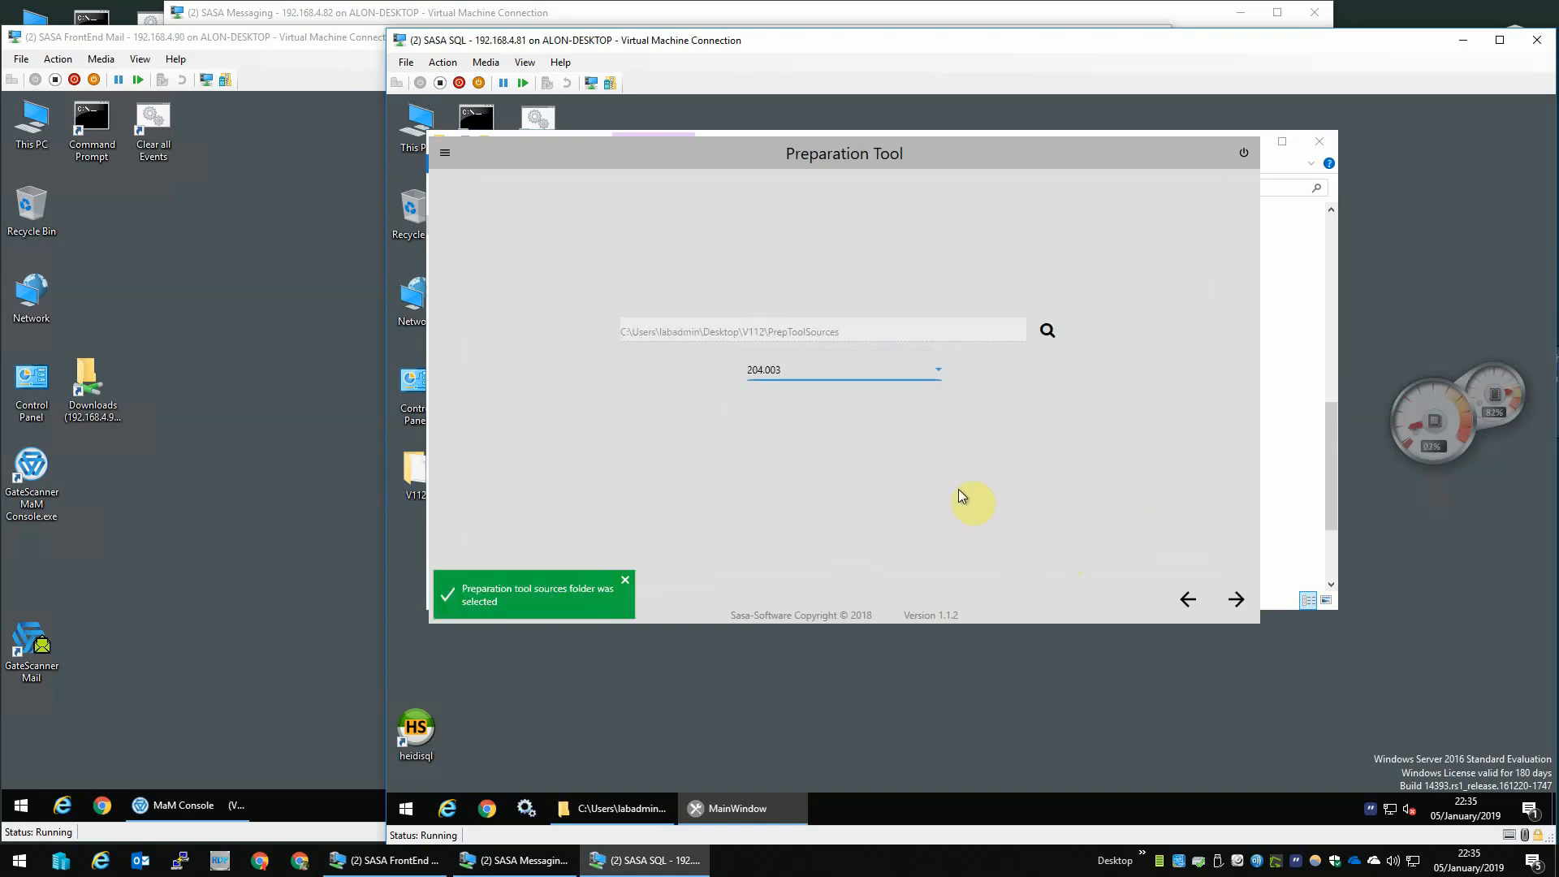
pyautogui.click(1234, 599)
pyautogui.click(554, 388)
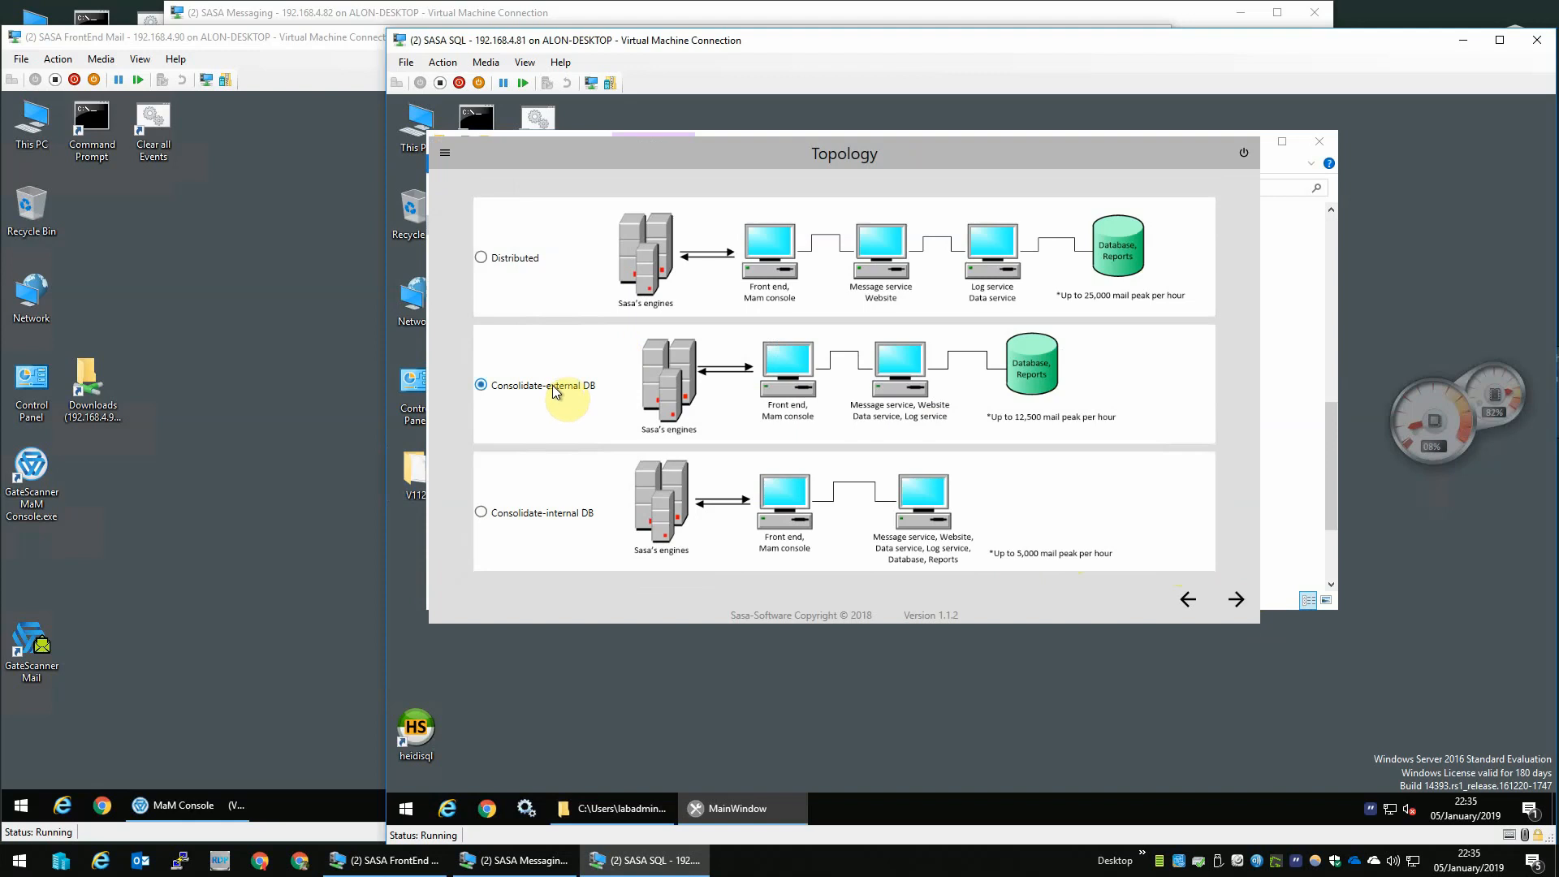
pyautogui.click(1236, 599)
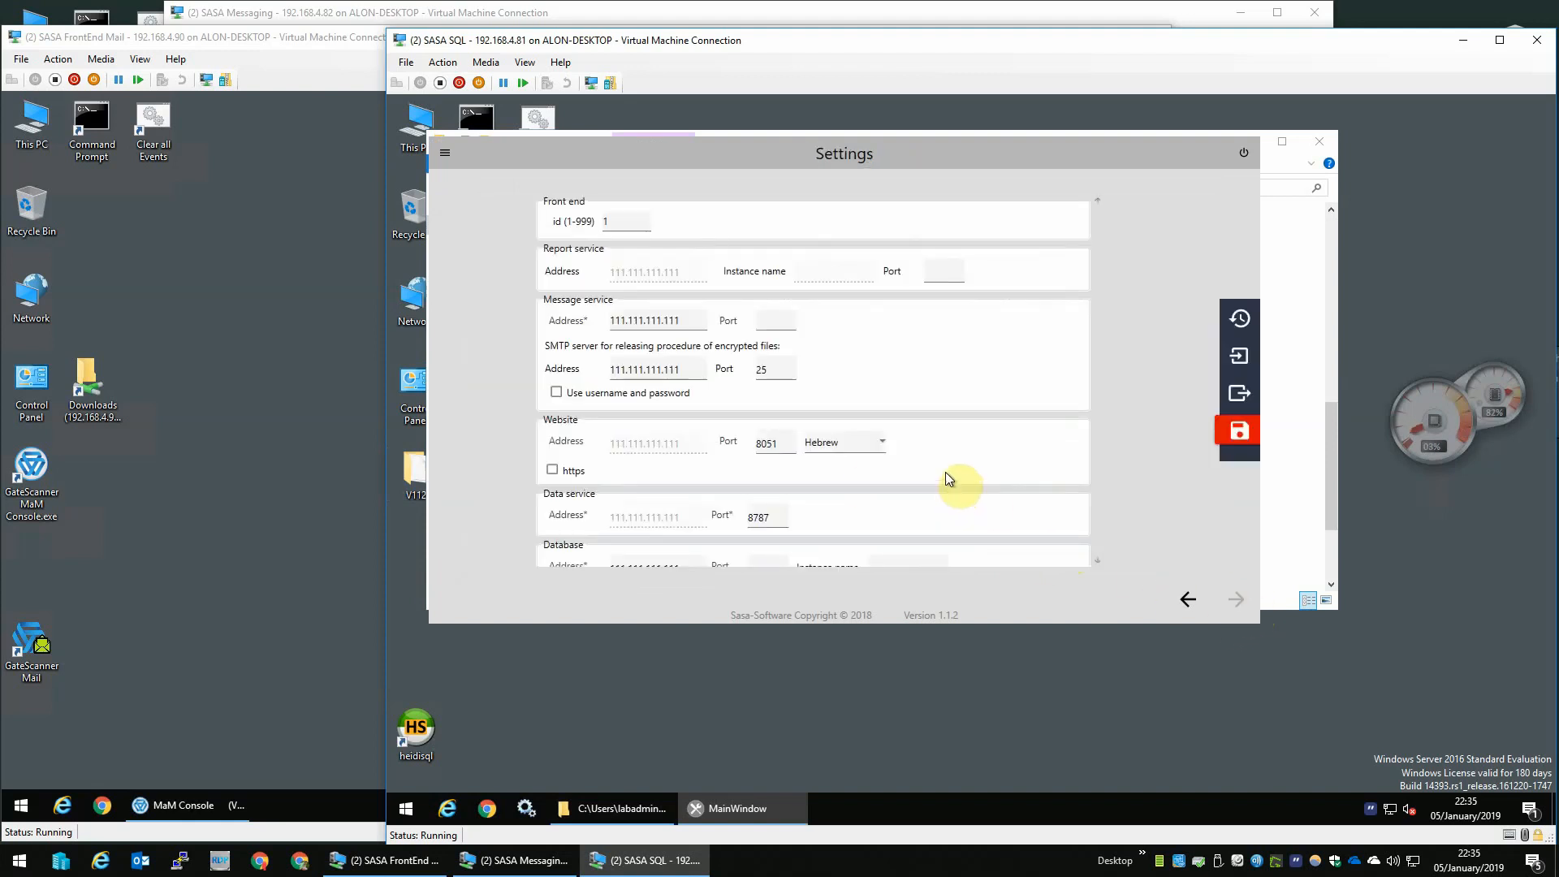
# - Import the settings from 1.json in the Downloads share on 192.168.4.90 and save the changes
pyautogui.moveTo(1242, 392)
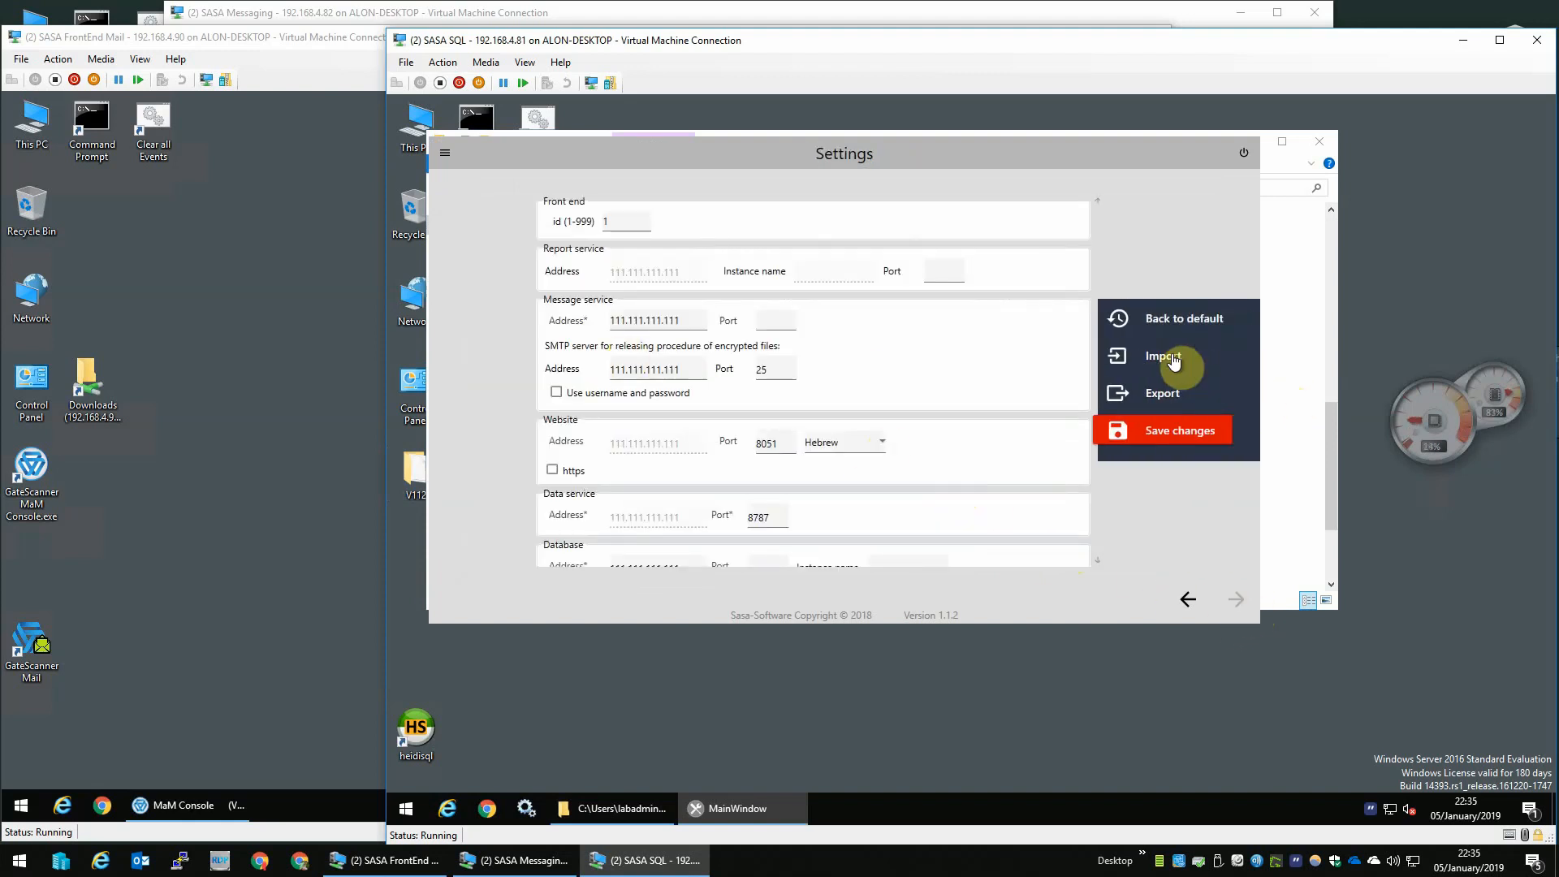
pyautogui.click(1193, 358)
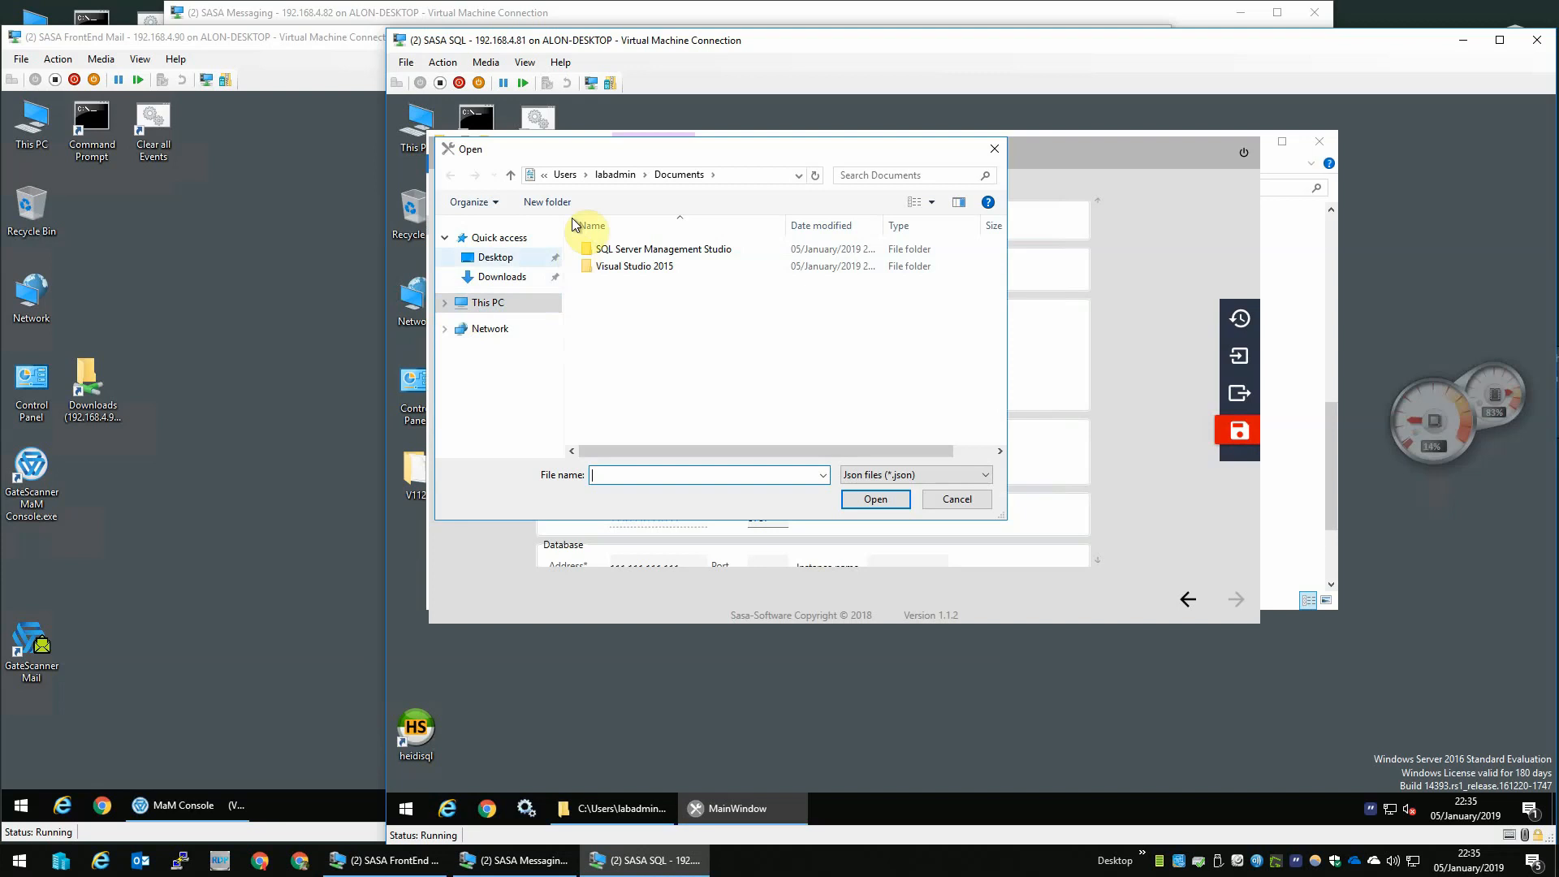
pyautogui.click(495, 257)
pyautogui.doubleClick(672, 265)
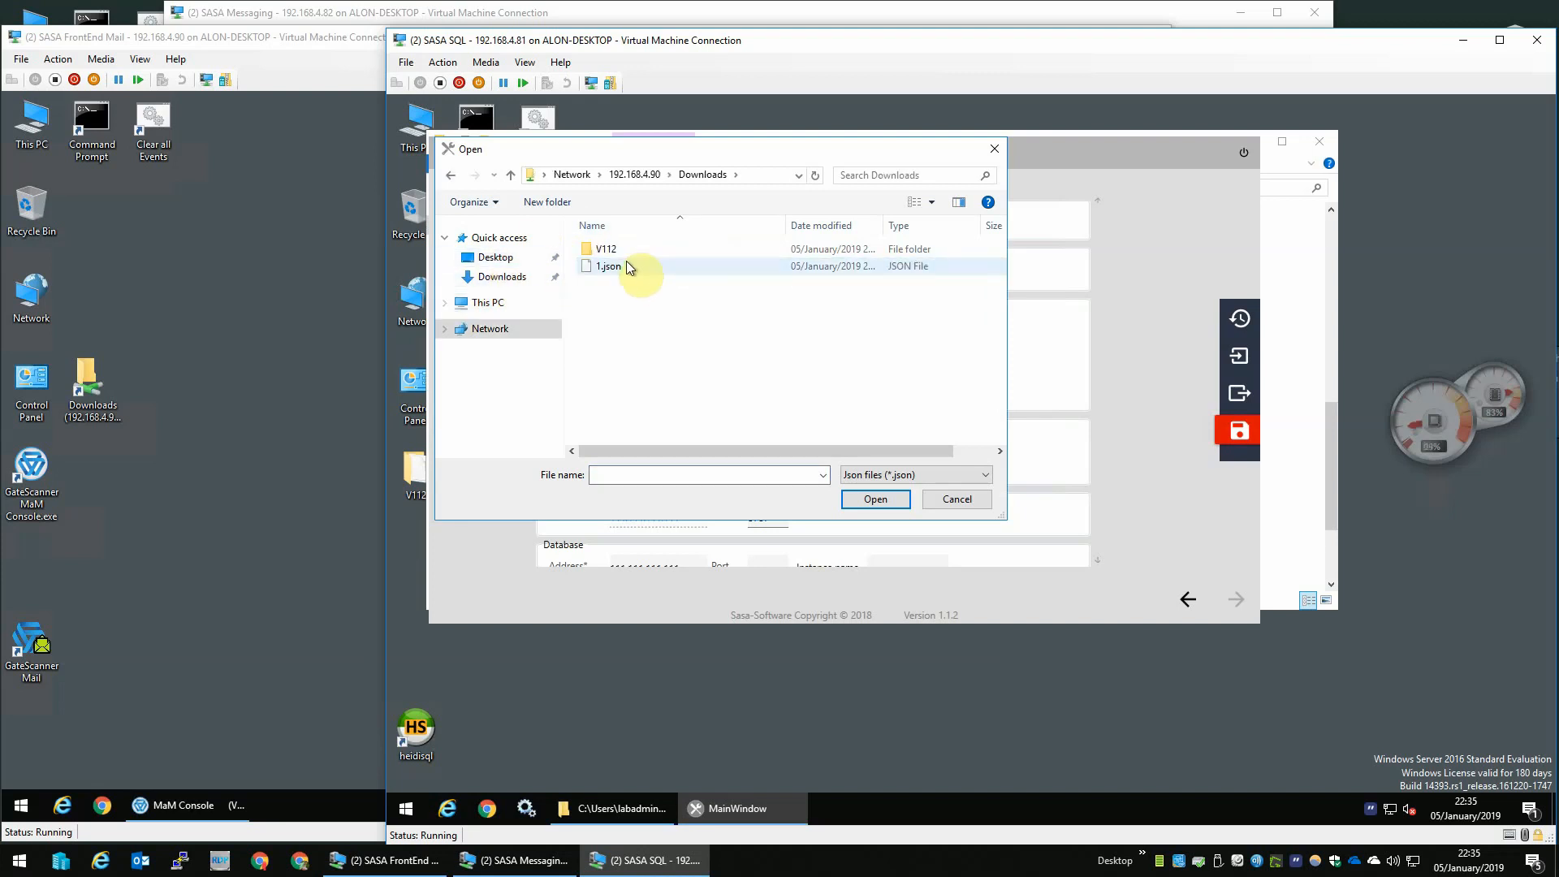
pyautogui.doubleClick(629, 266)
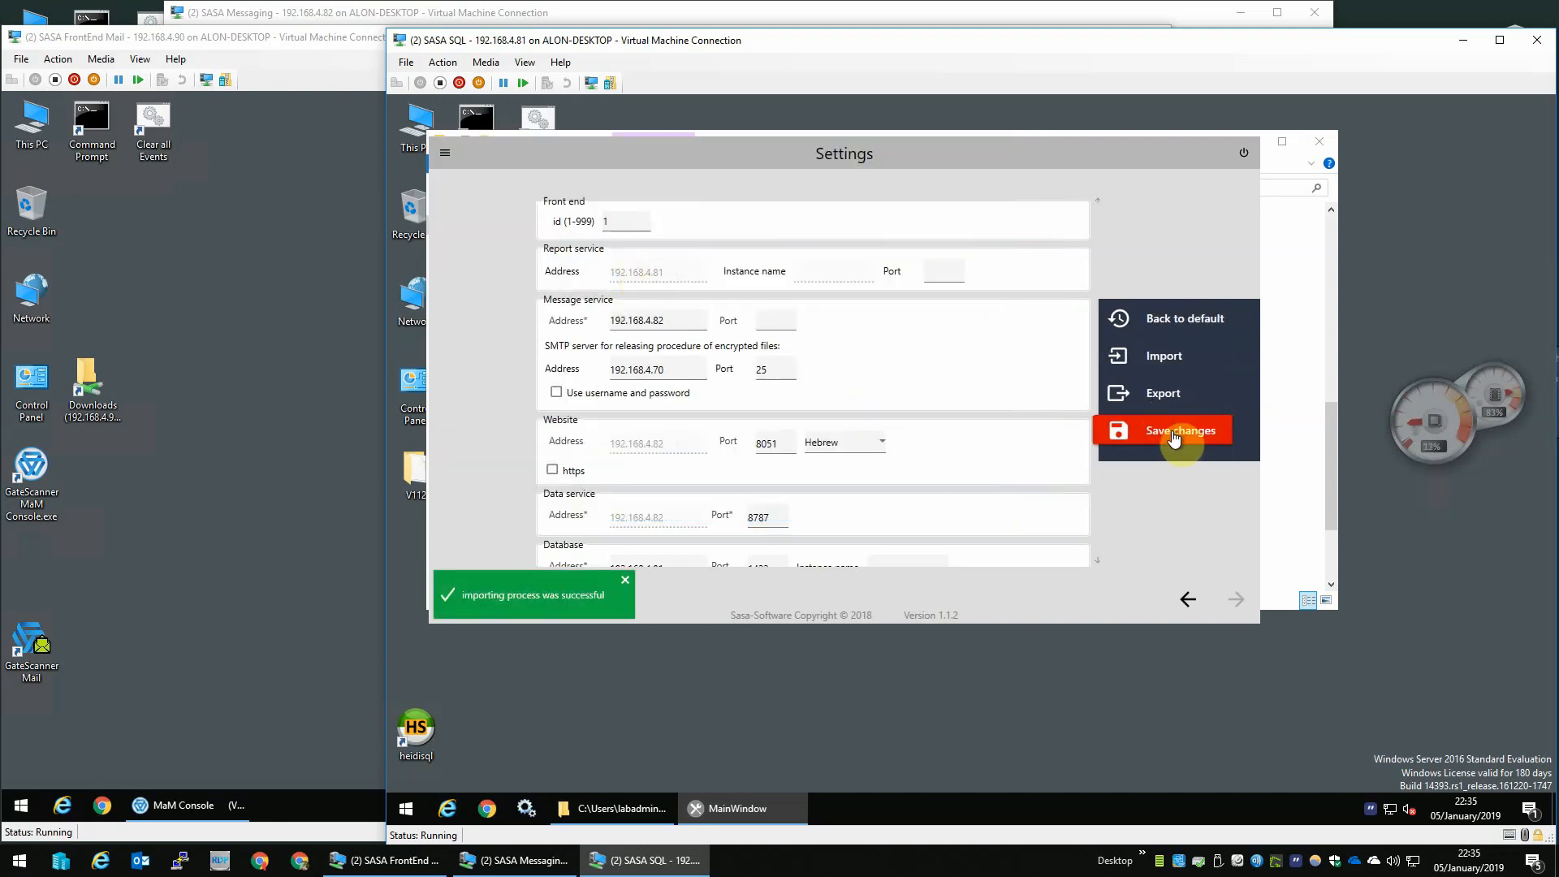
pyautogui.click(1174, 436)
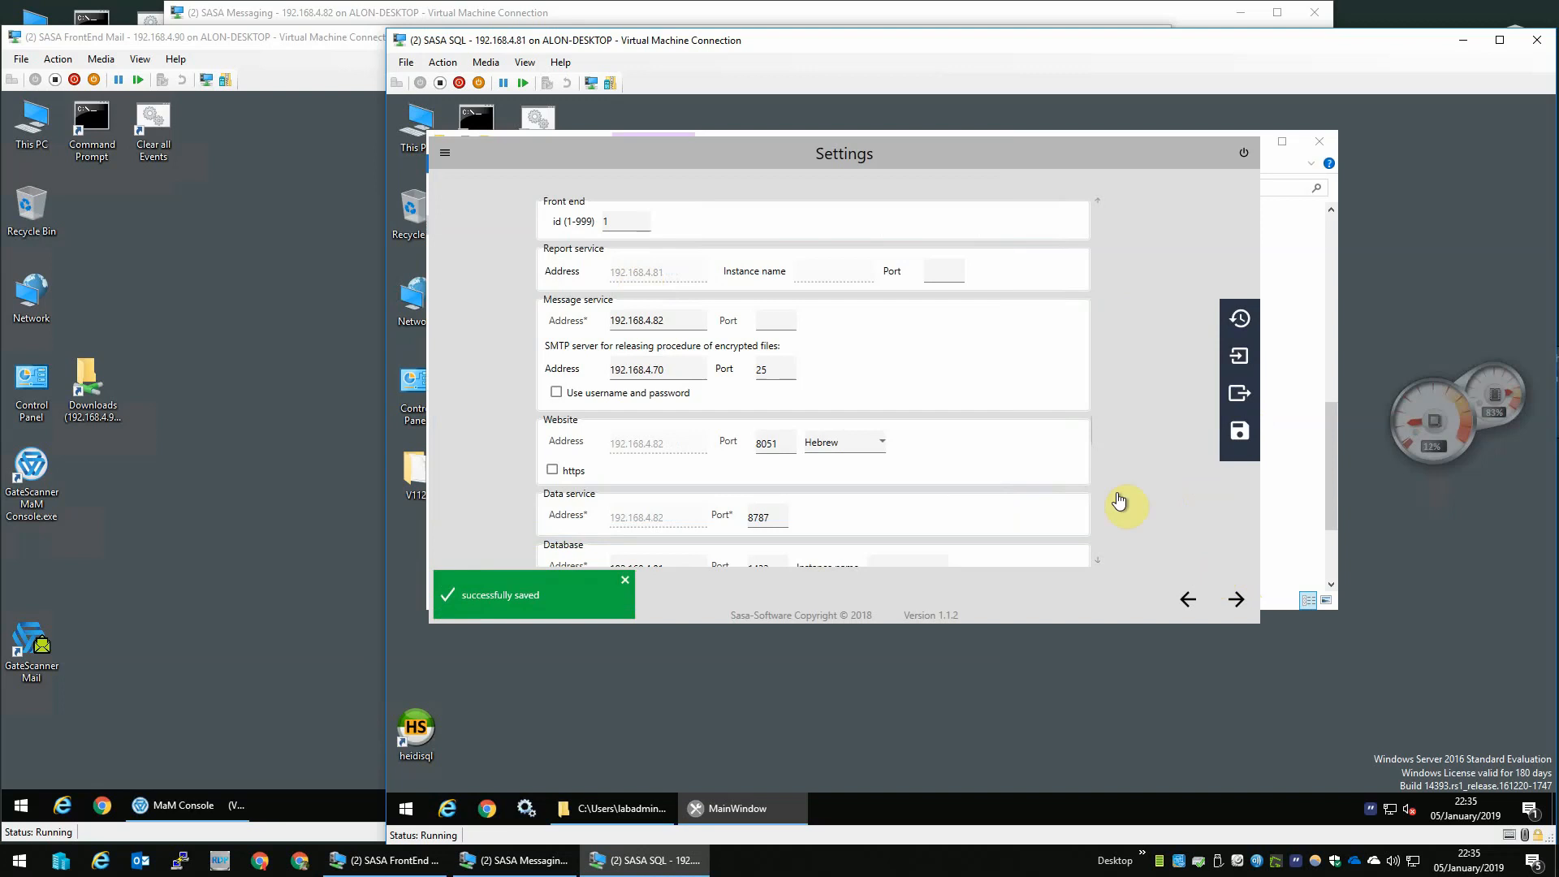
# - Continue past the installation instructions, select the Database component, and apply the changes
pyautogui.click(1236, 600)
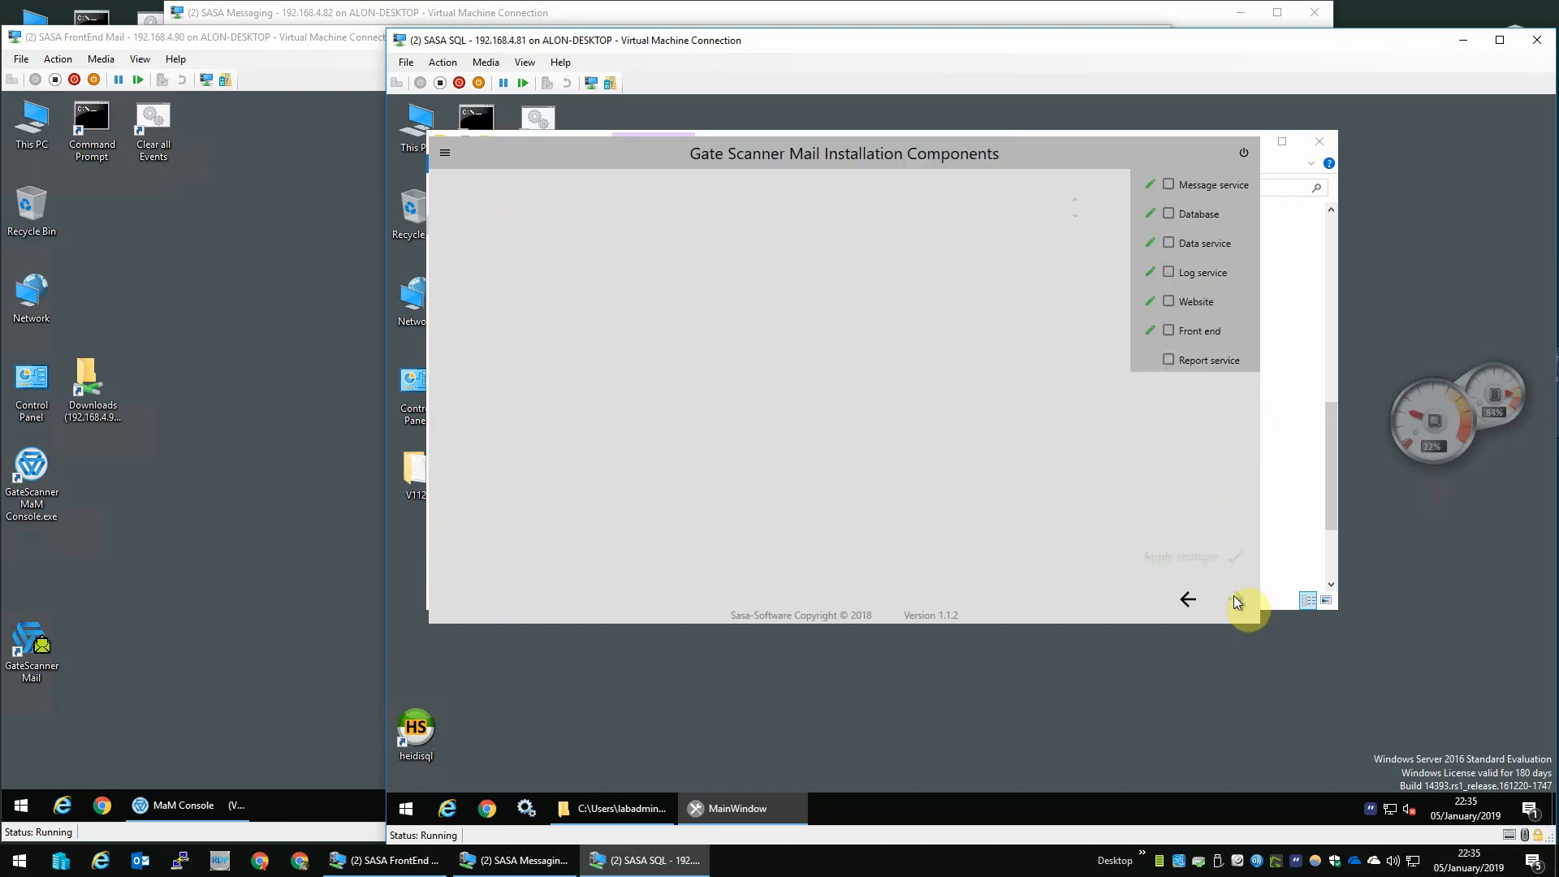
pyautogui.click(1169, 214)
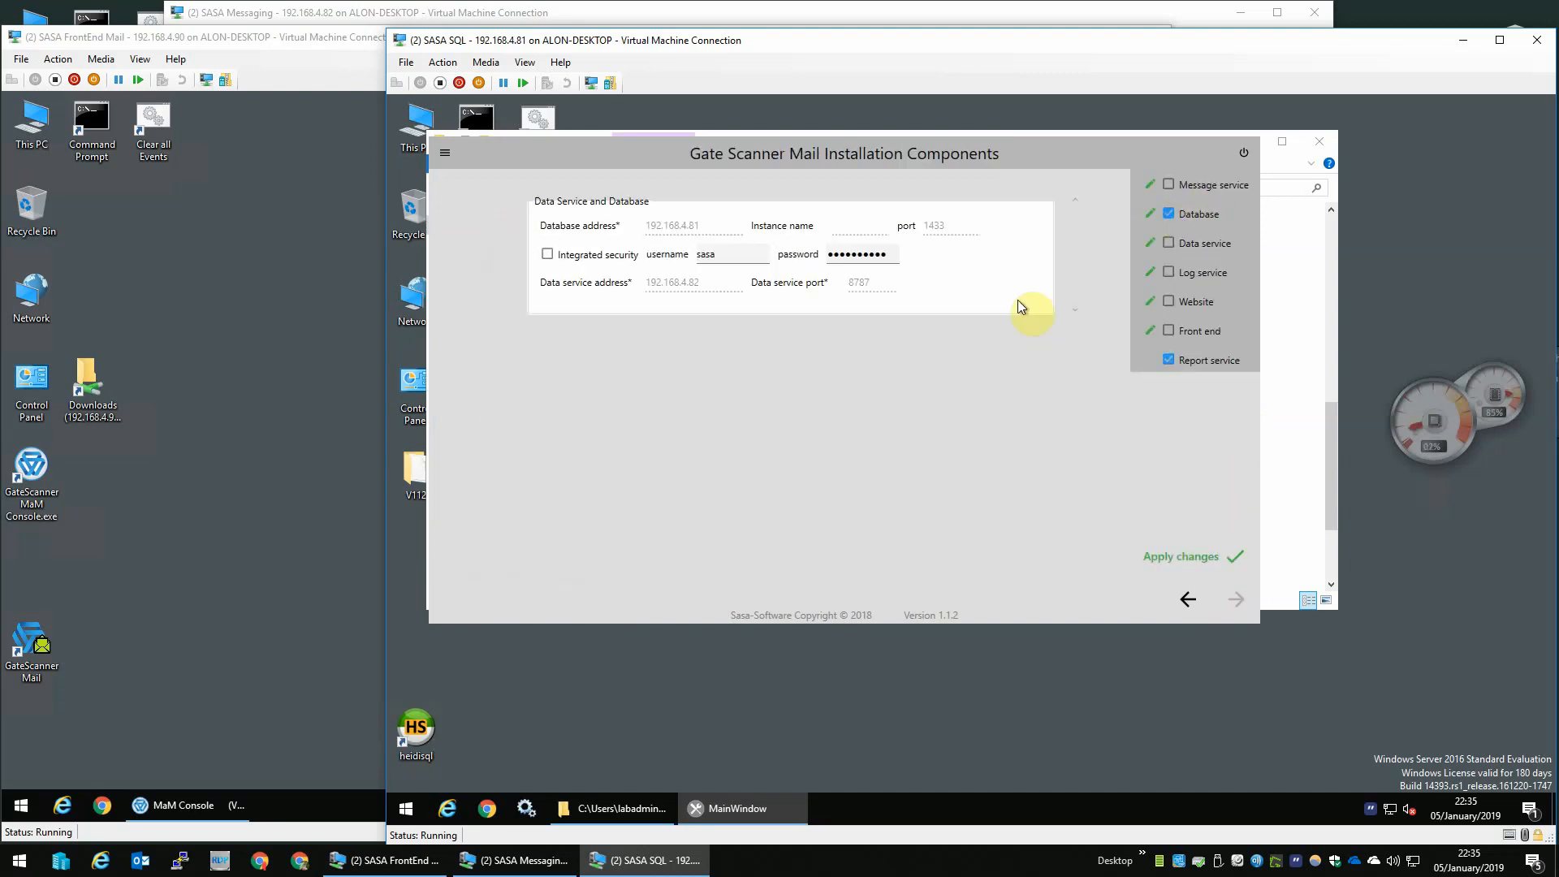
pyautogui.click(1218, 560)
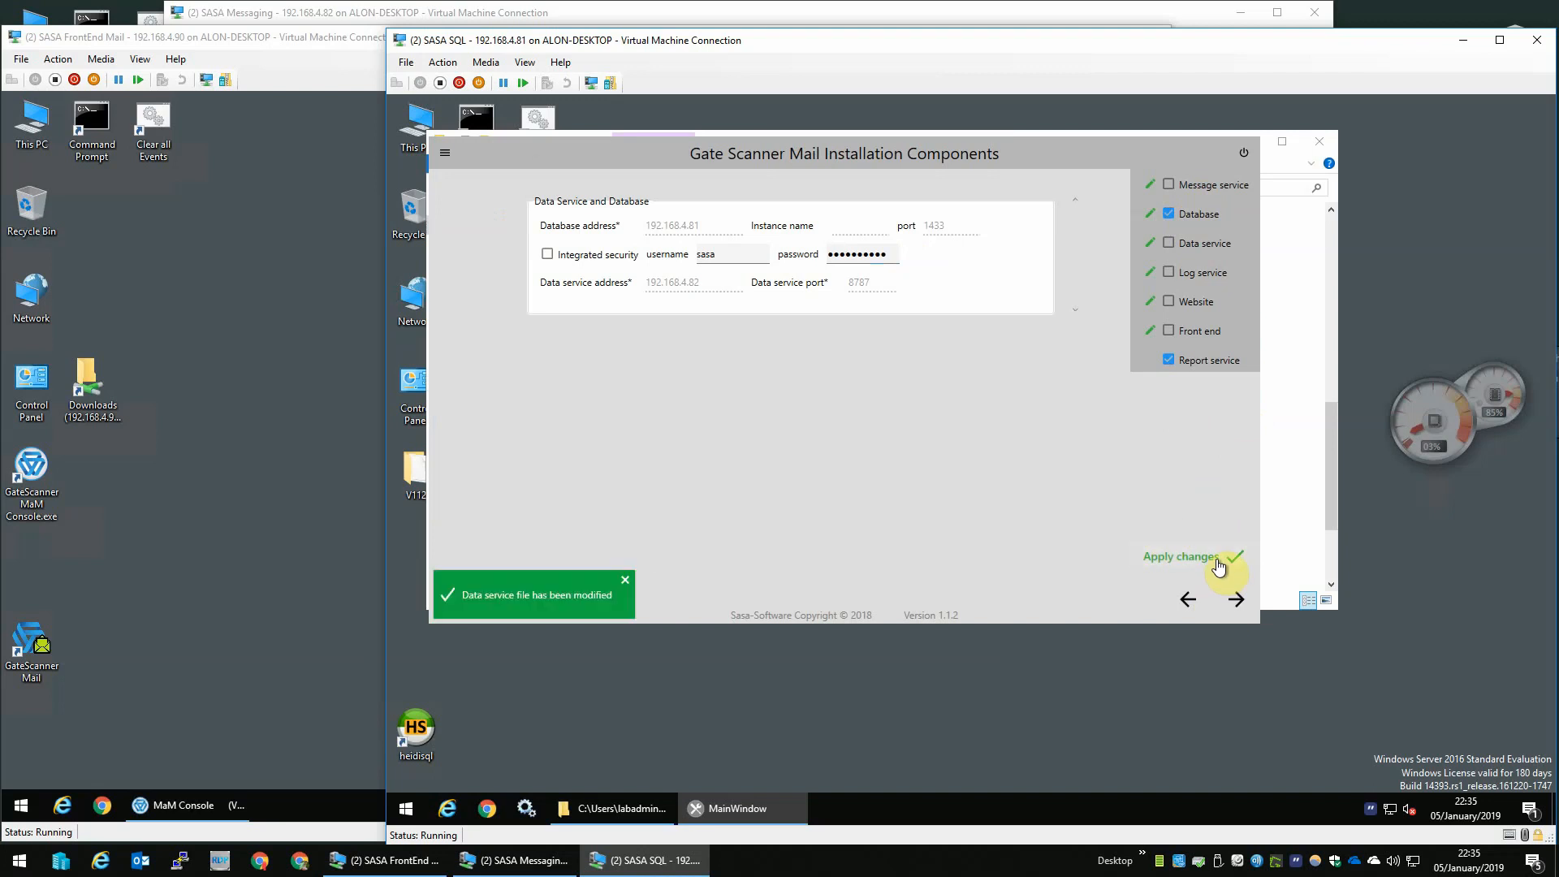
pyautogui.click(1236, 601)
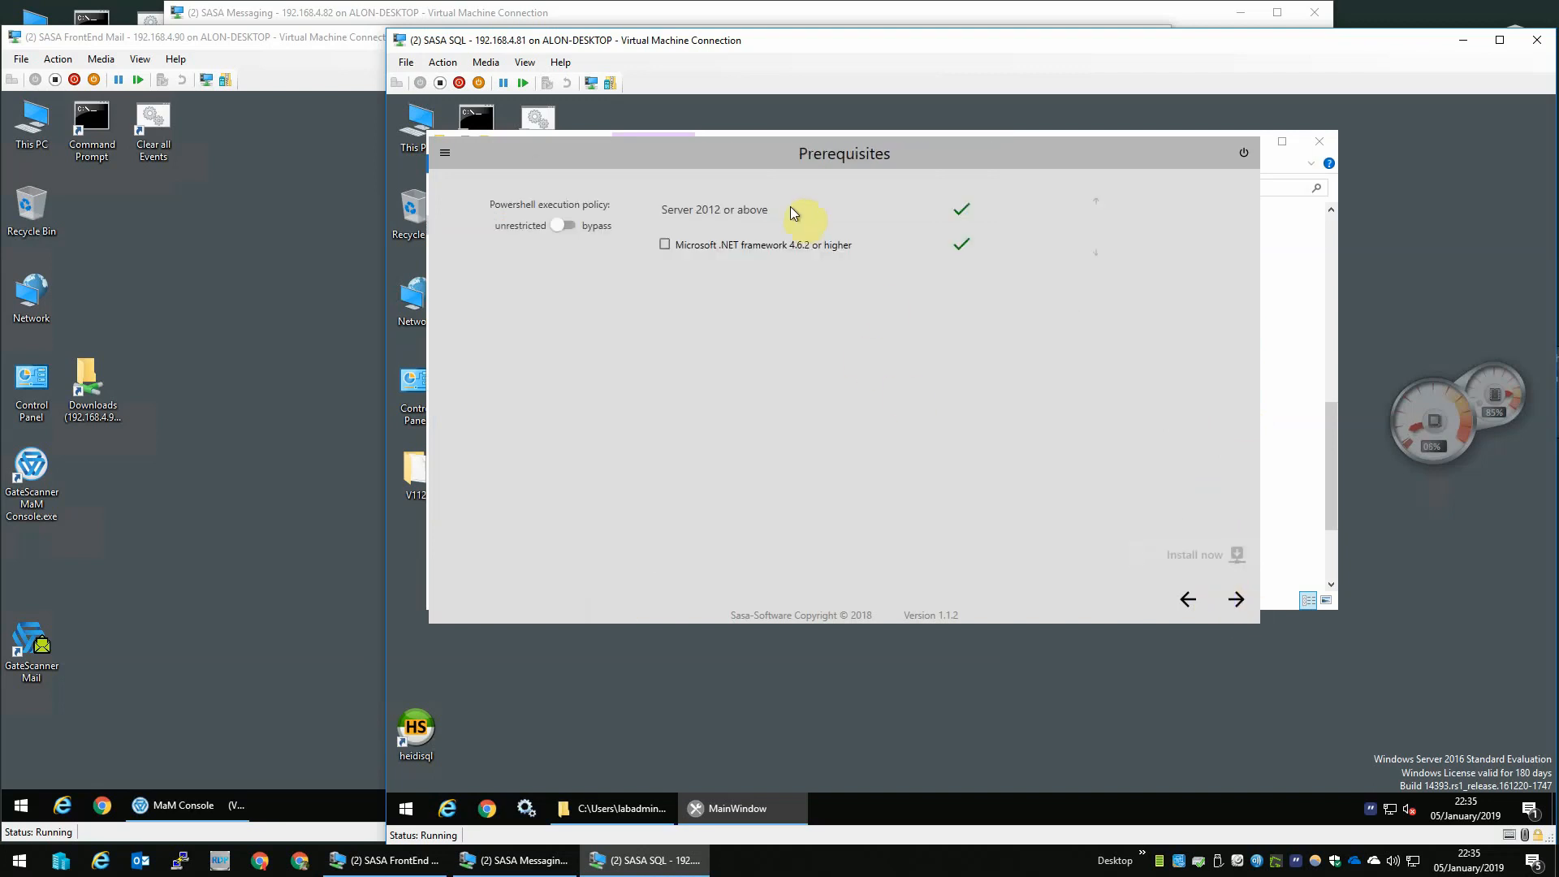
# - Continue past the prerequisites and enter the restore database username sasa and the account password
pyautogui.click(1229, 601)
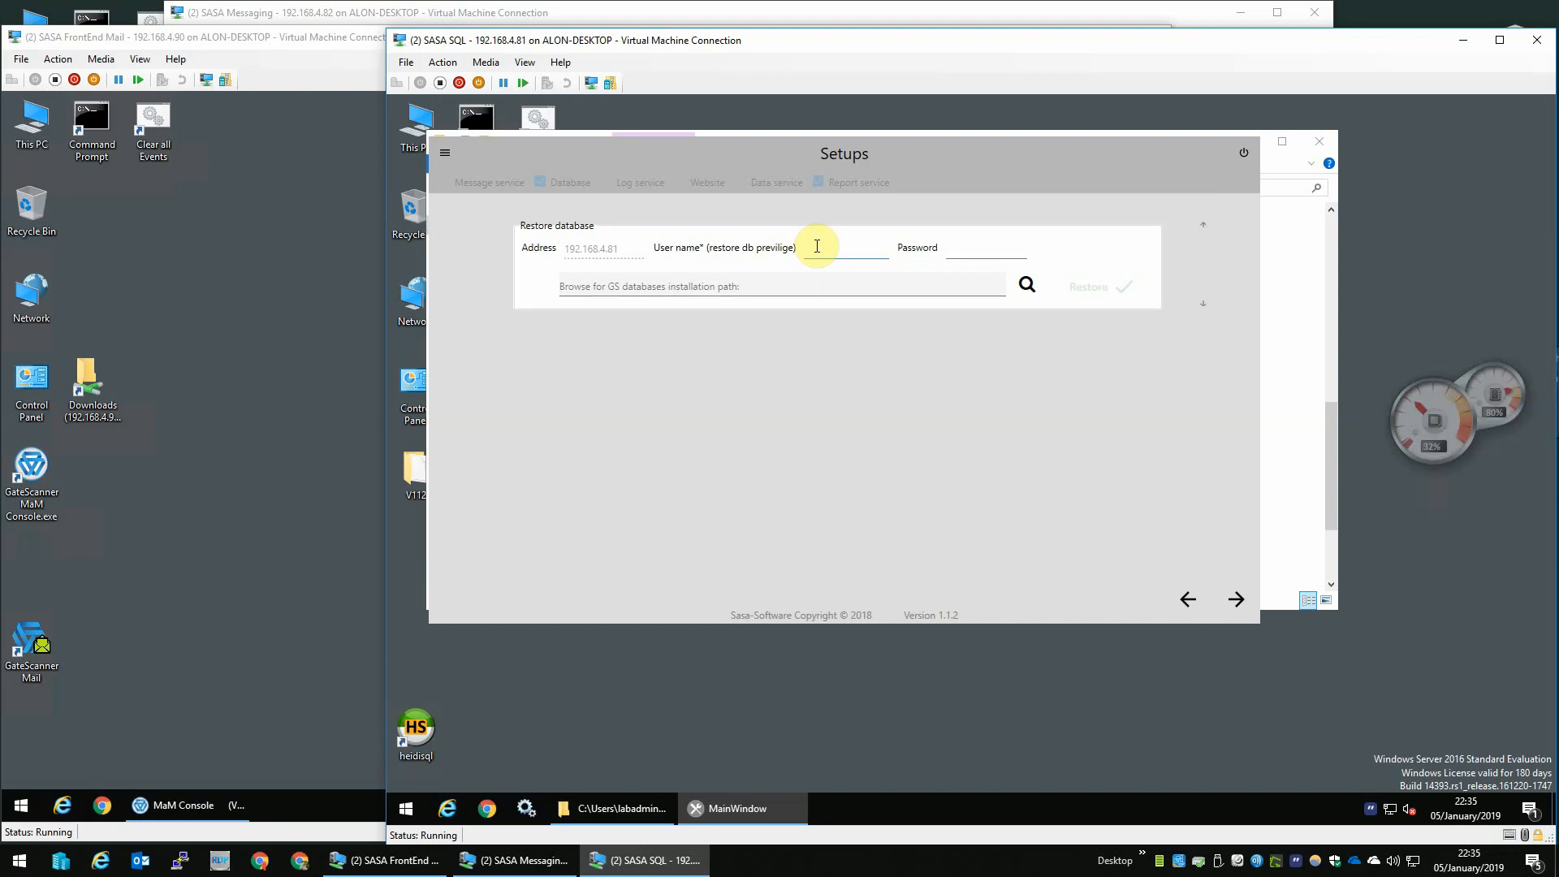
pyautogui.write('sasa')
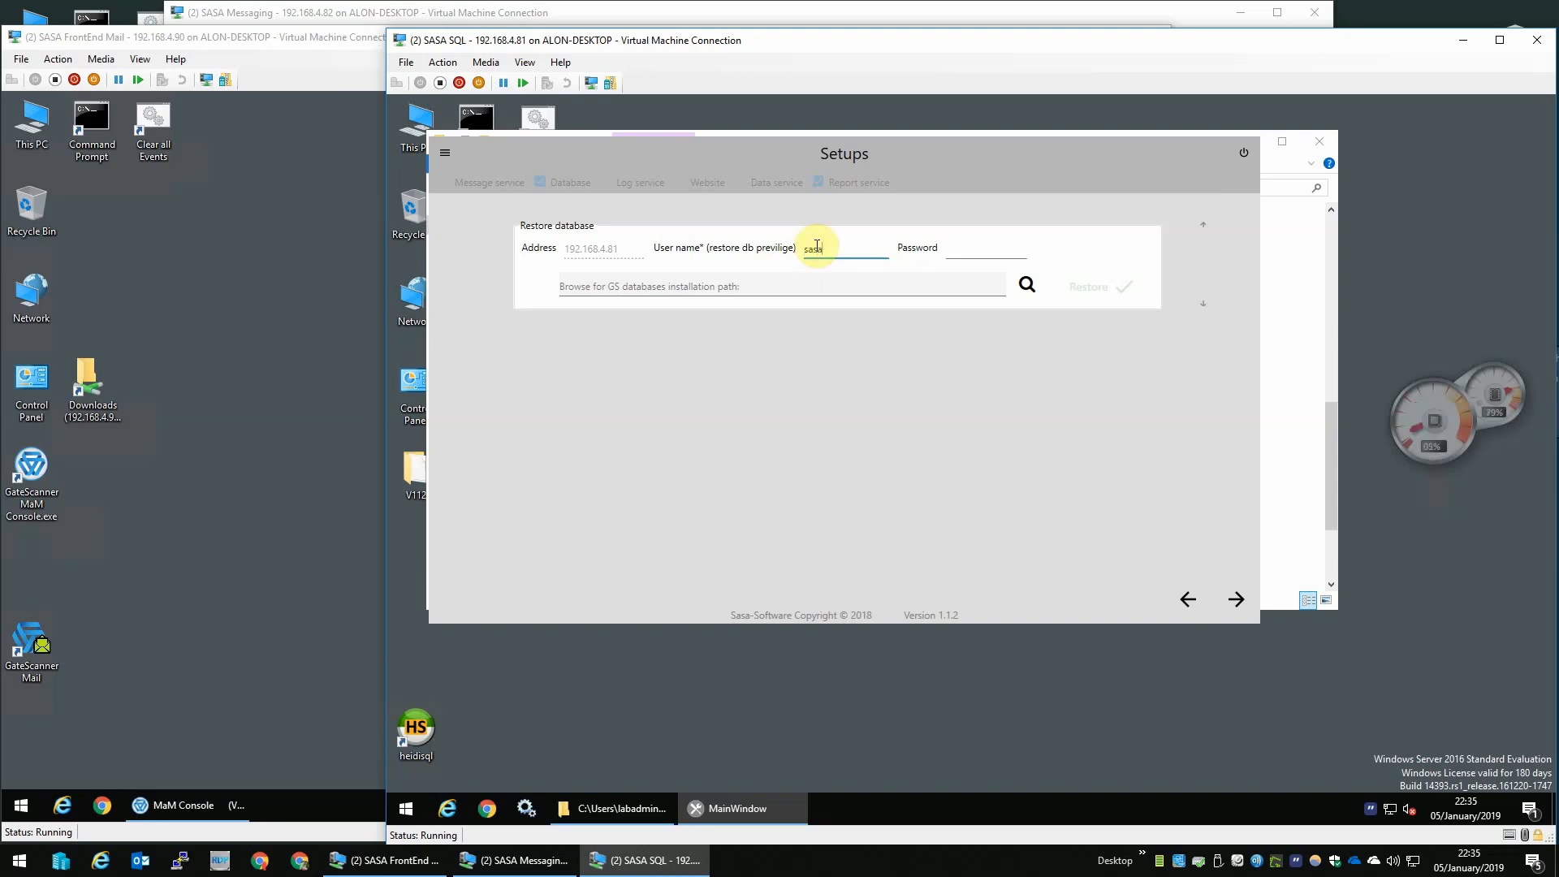
pyautogui.press('Tab')
pyautogui.write('s')
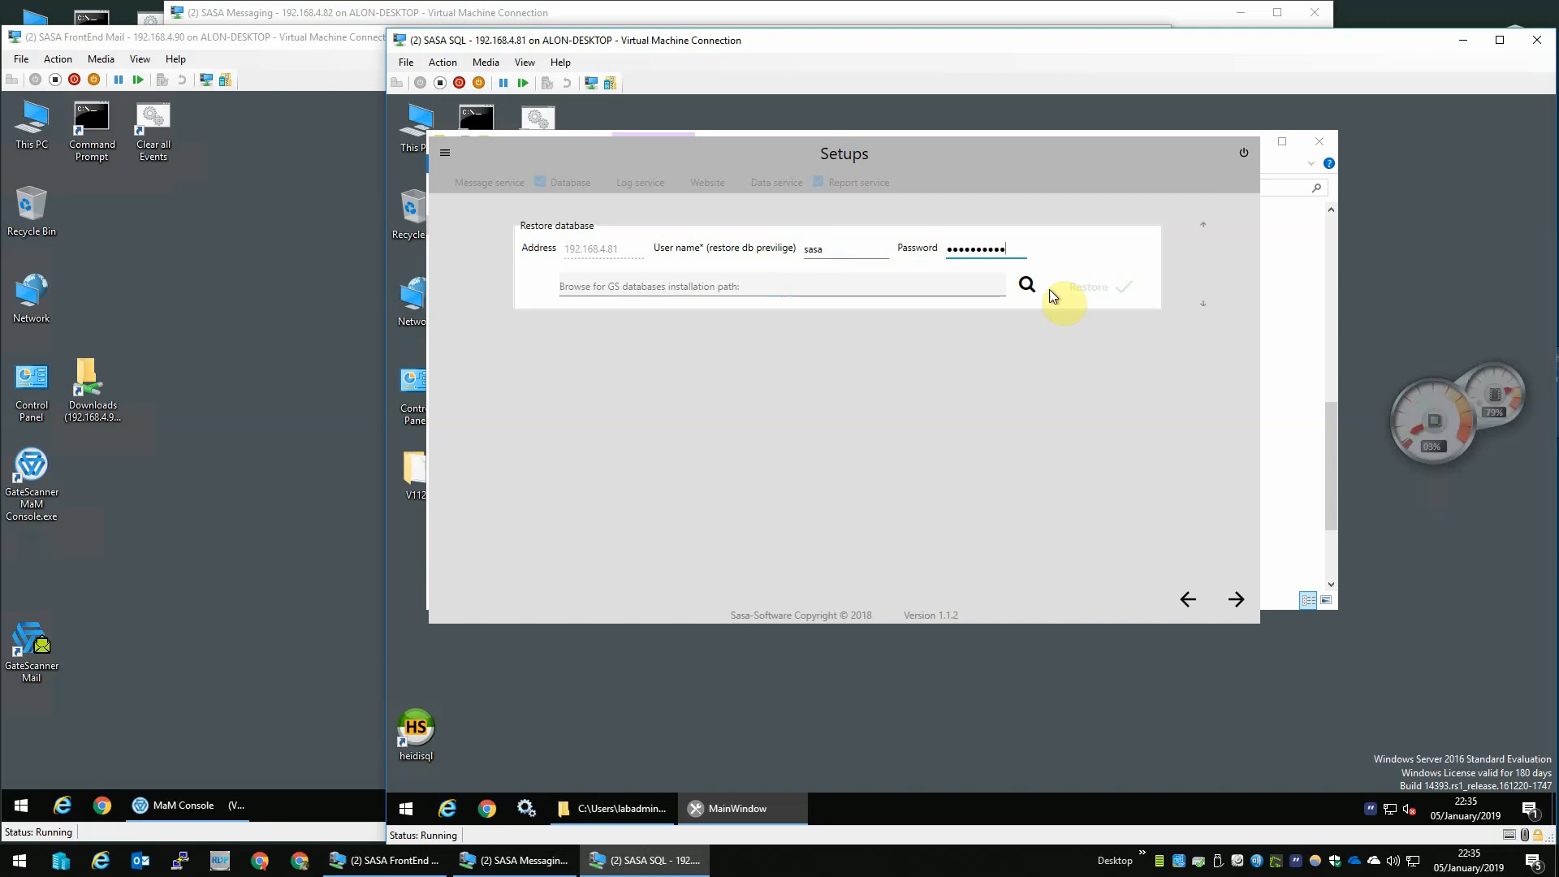
# - Set the databases installation path to D:\ and restore the database
pyautogui.click(1028, 285)
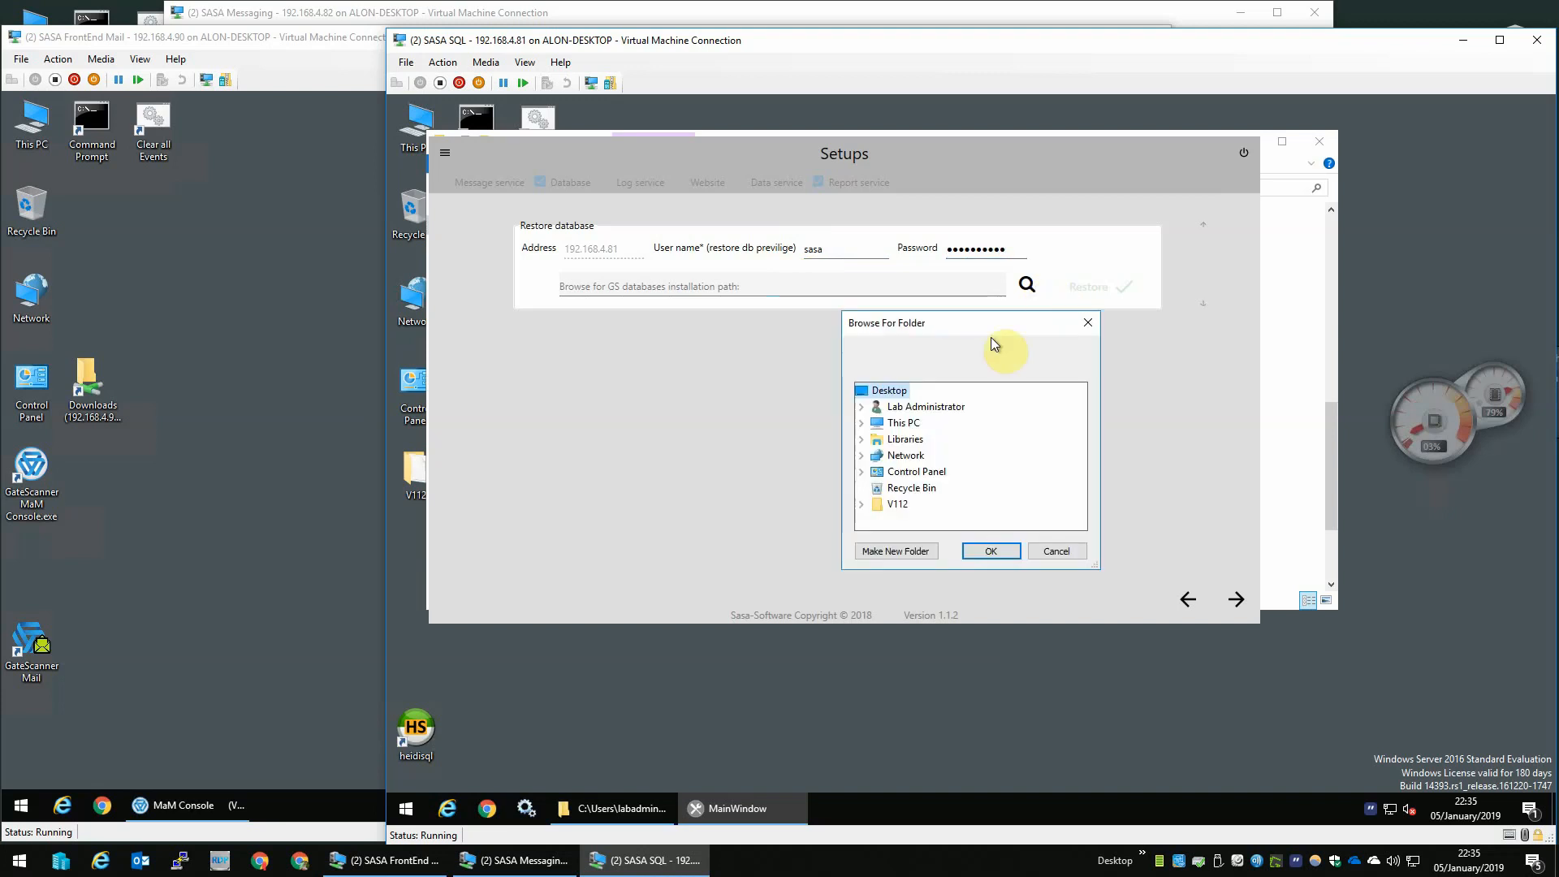
pyautogui.click(861, 422)
pyautogui.click(926, 455)
pyautogui.click(991, 550)
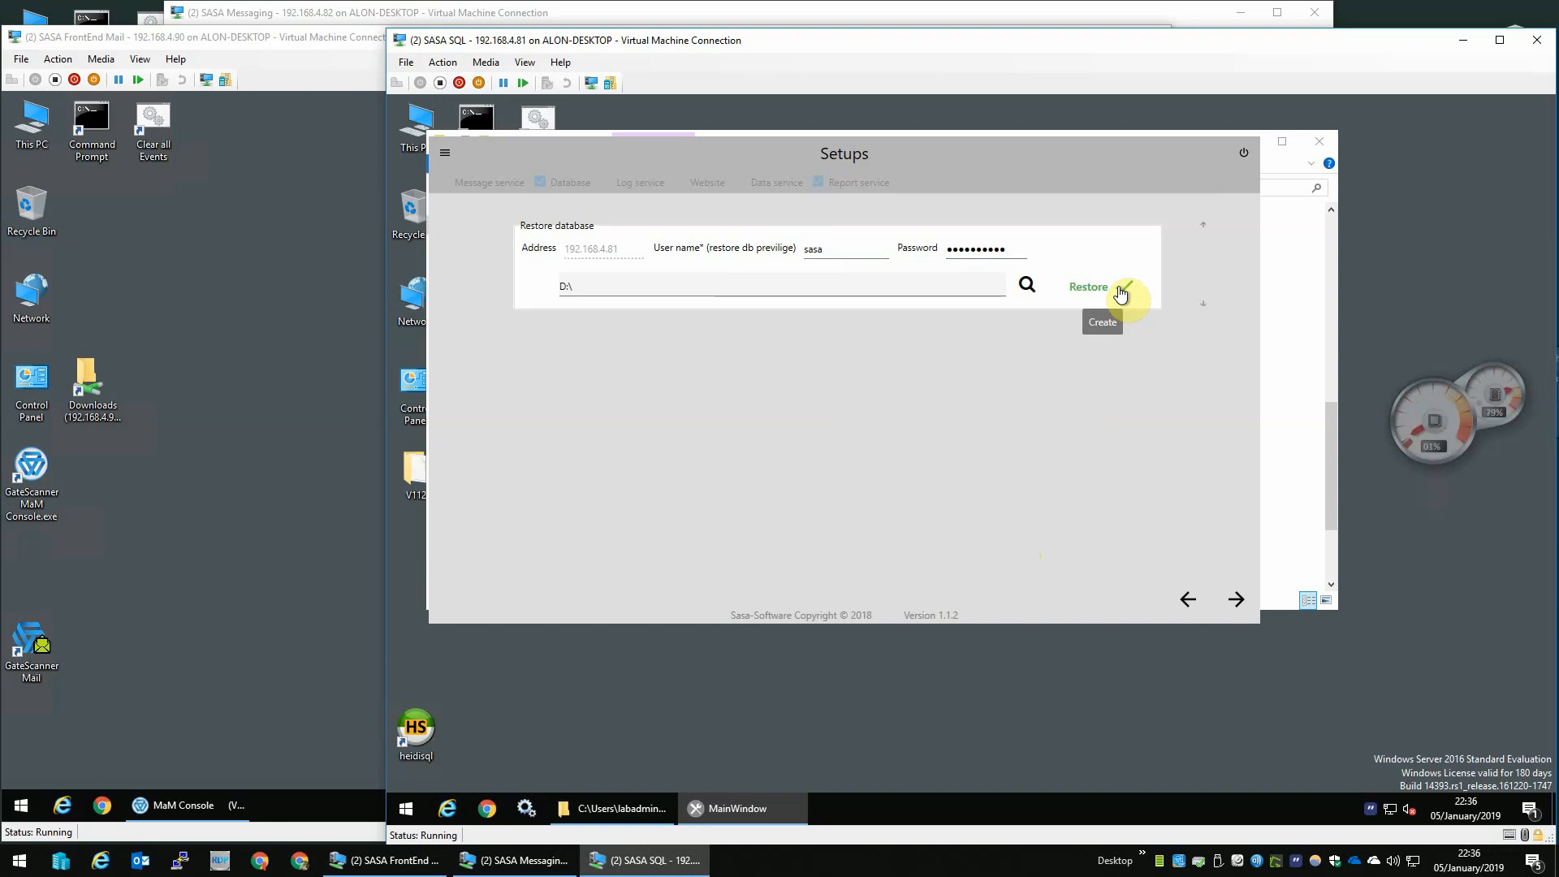
pyautogui.click(1121, 294)
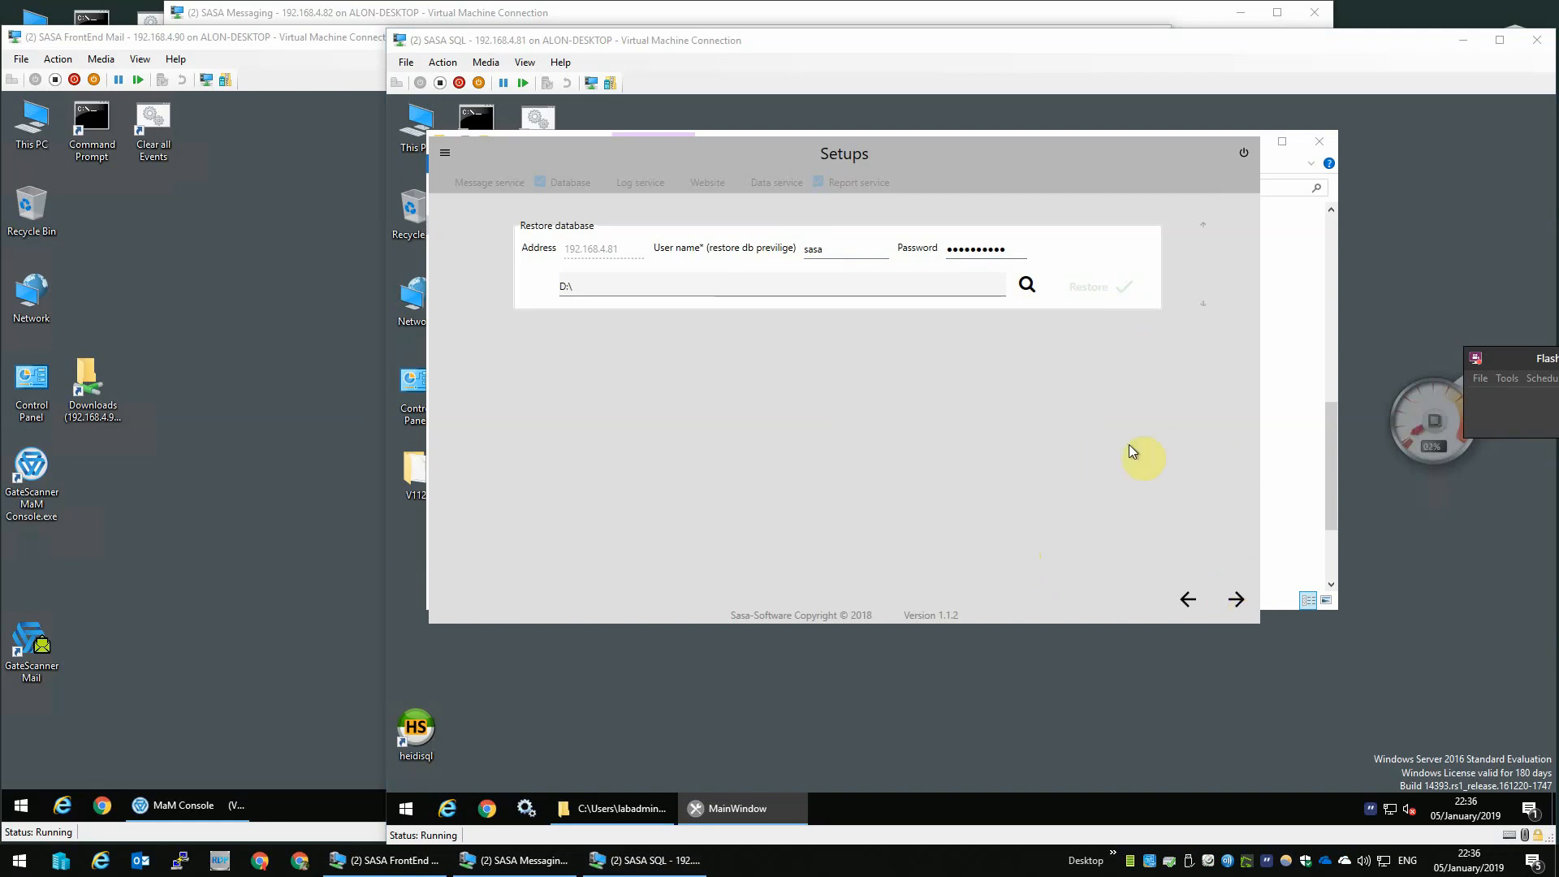
# - Publish all reports using report server user sasa, the account password, and database address 192.168.4.81
pyautogui.click(1233, 601)
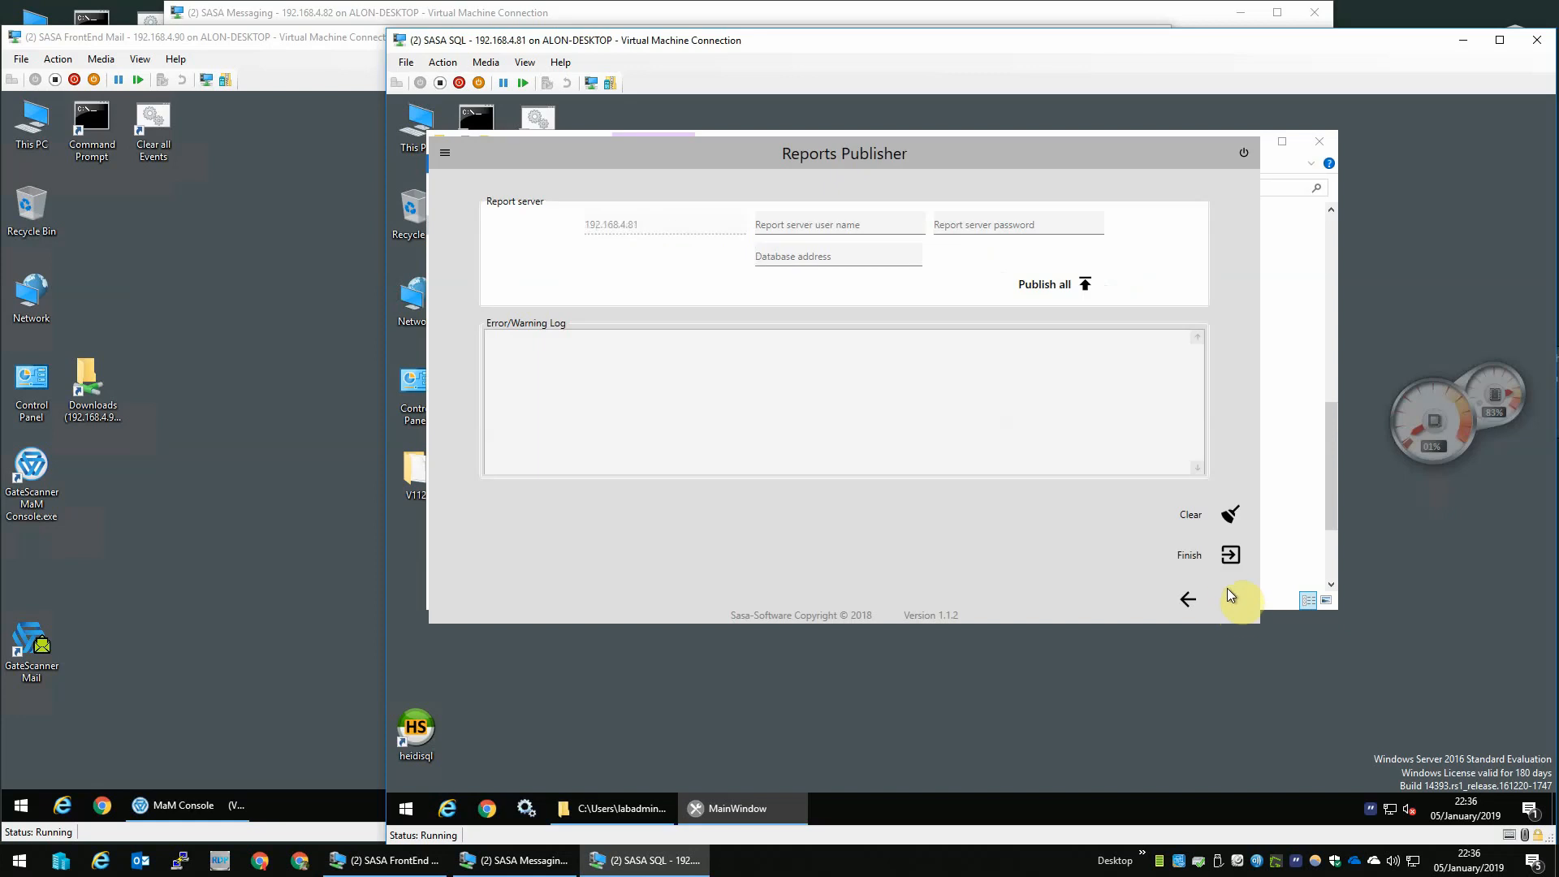
pyautogui.click(848, 224)
pyautogui.press('Tab')
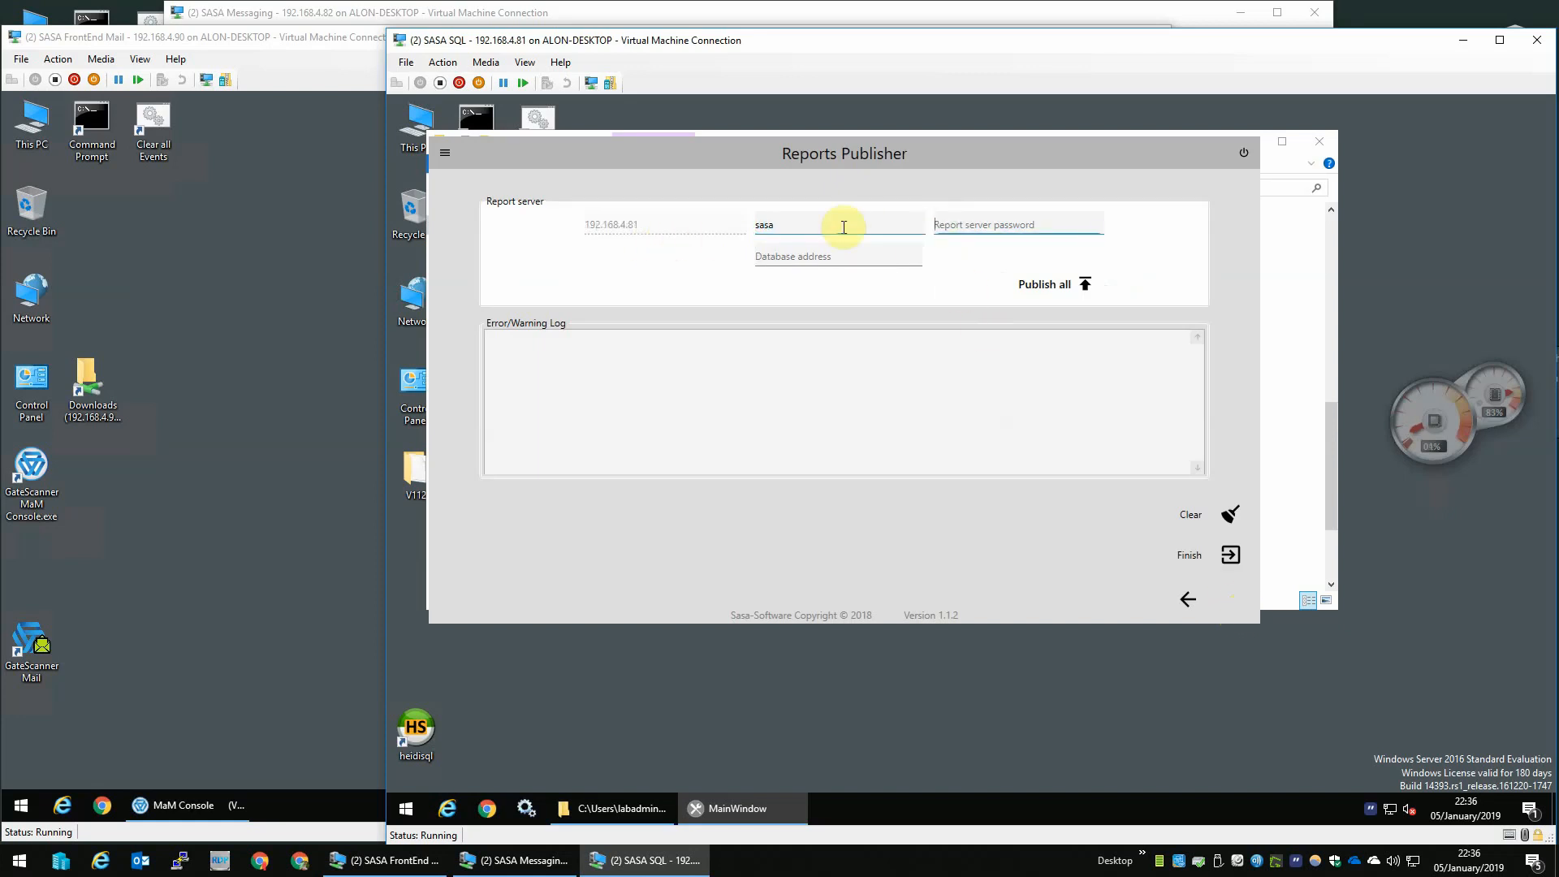
pyautogui.press('Tab')
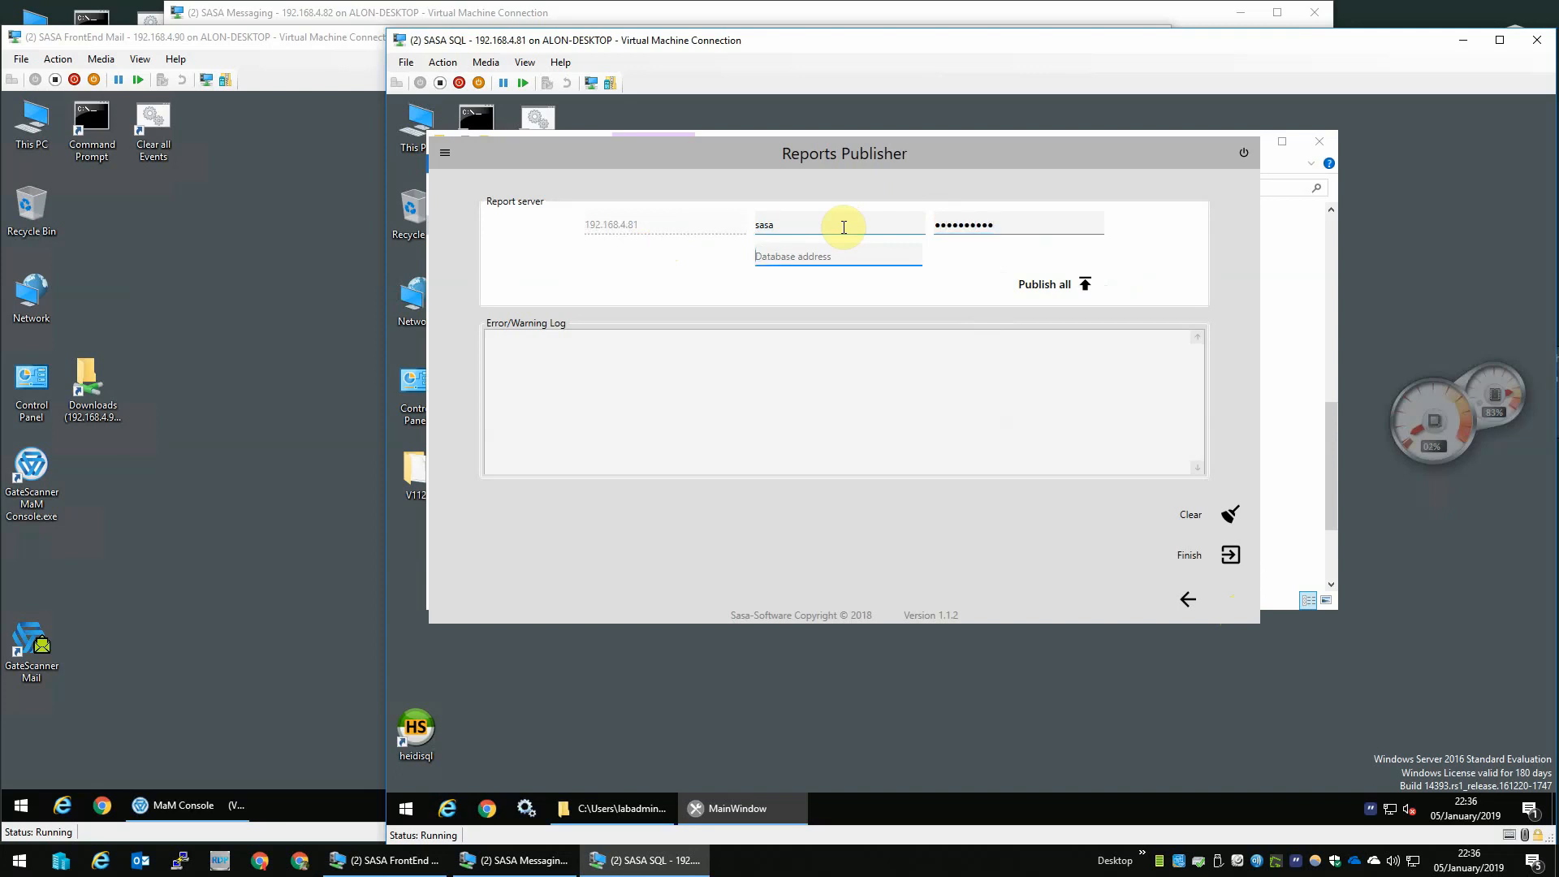
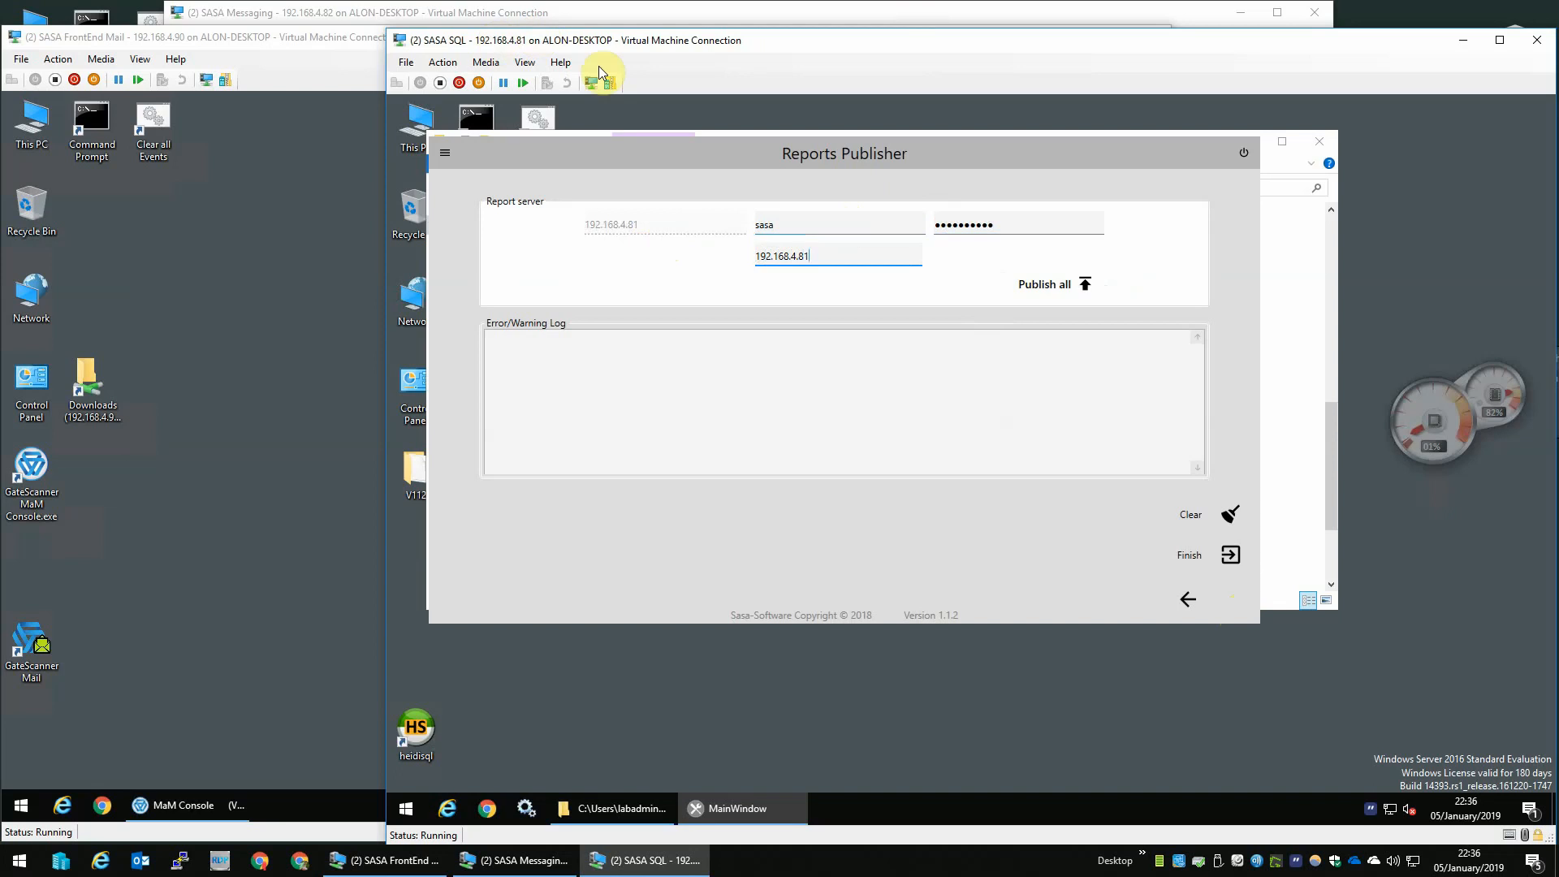
pyautogui.click(1055, 289)
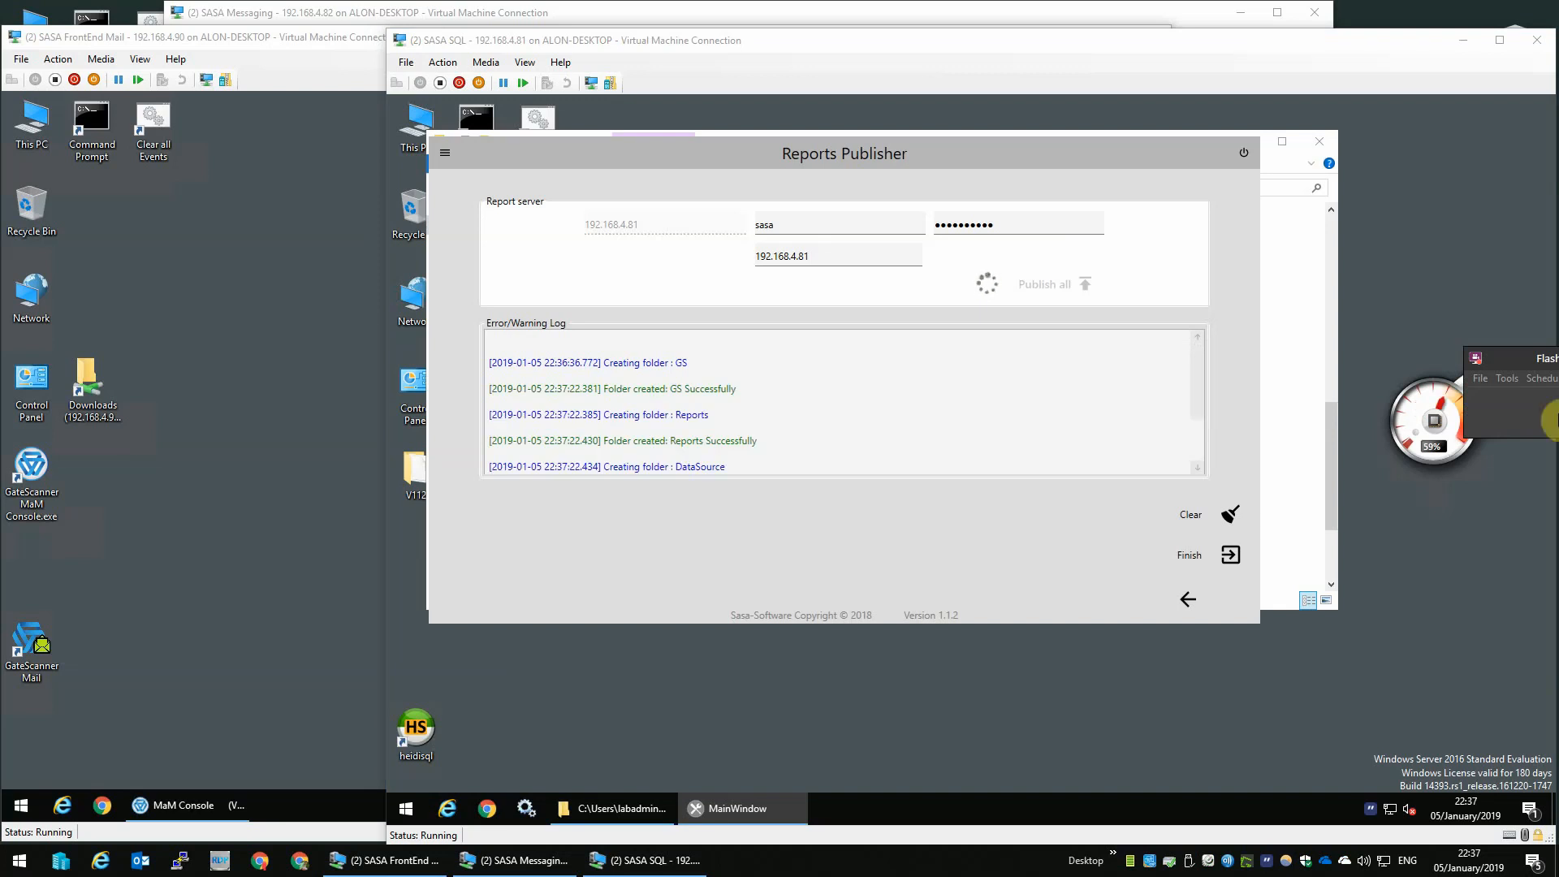
# - Review the publishing log and finish the Preparation Tool
pyautogui.click(1195, 383)
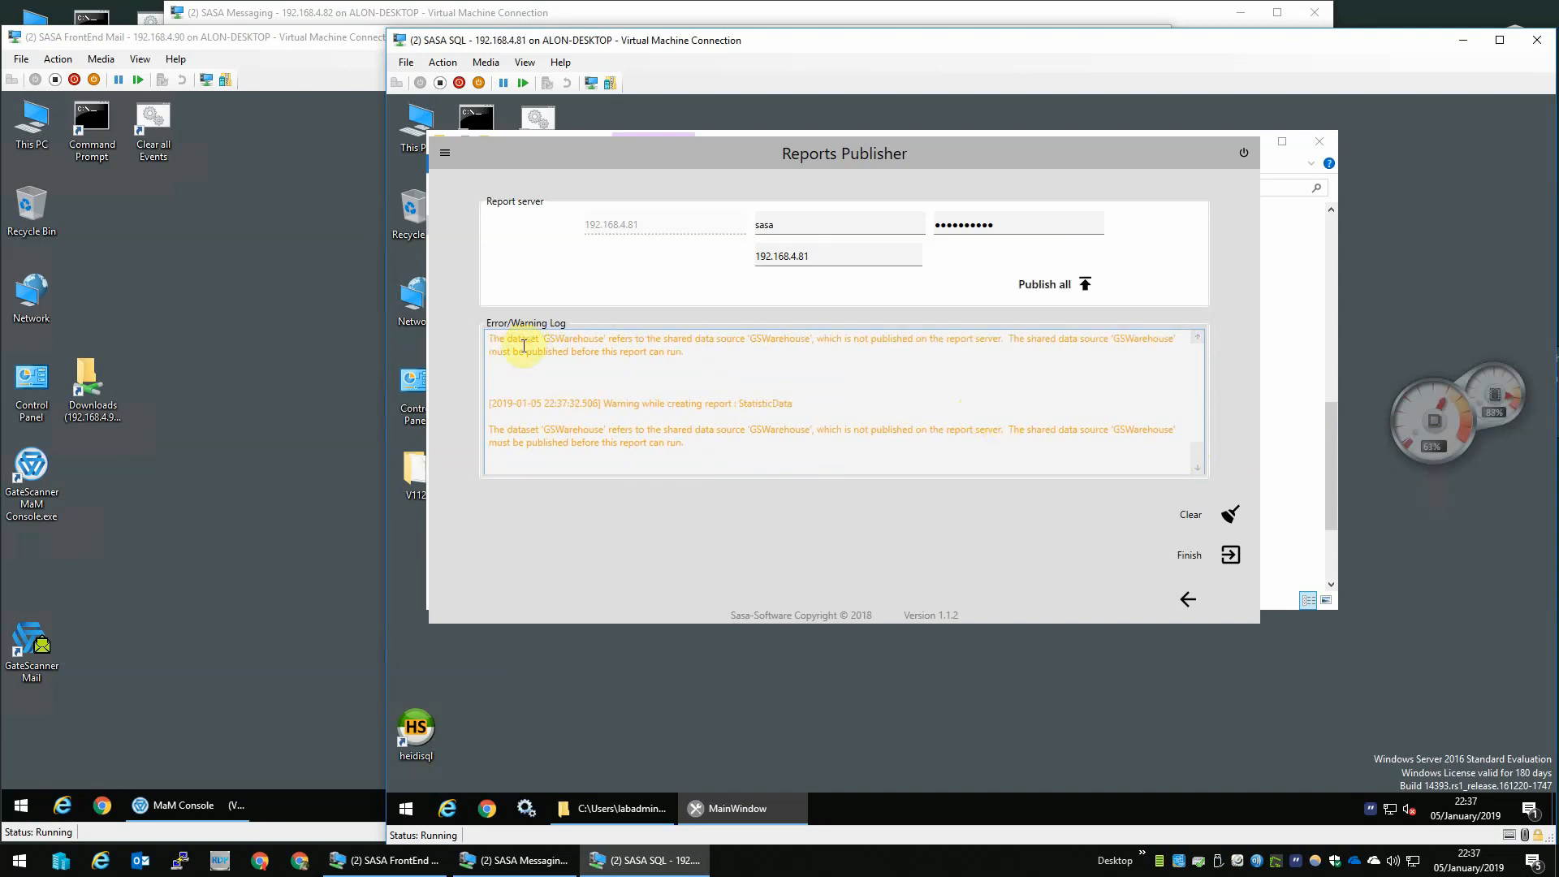
pyautogui.click(1227, 555)
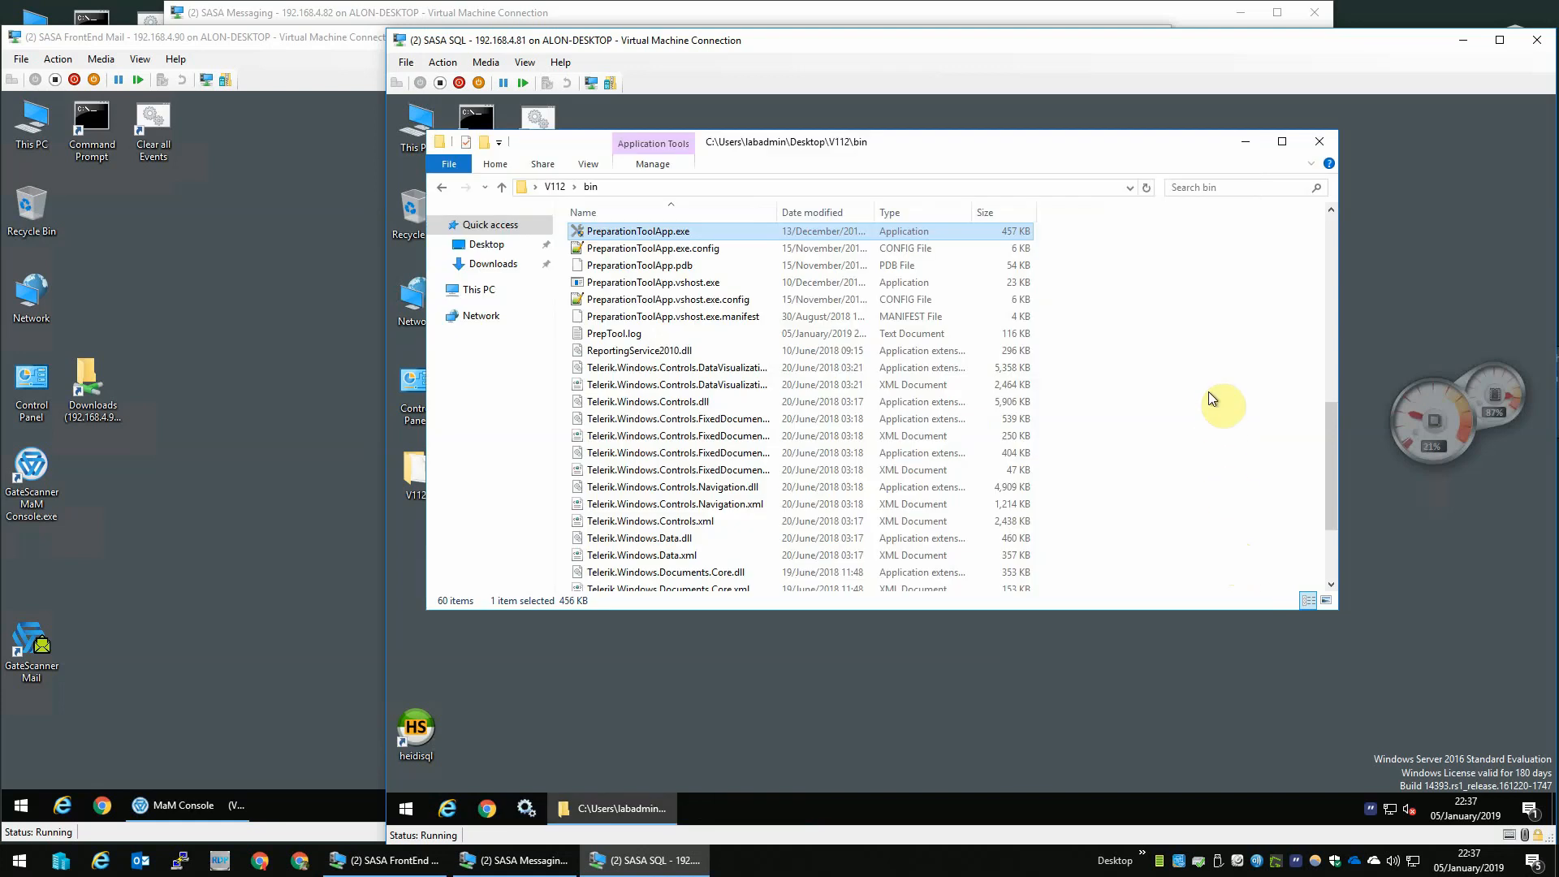
# - Close the bin folder window and permanently delete the V112 folder from the desktop
pyautogui.click(1319, 141)
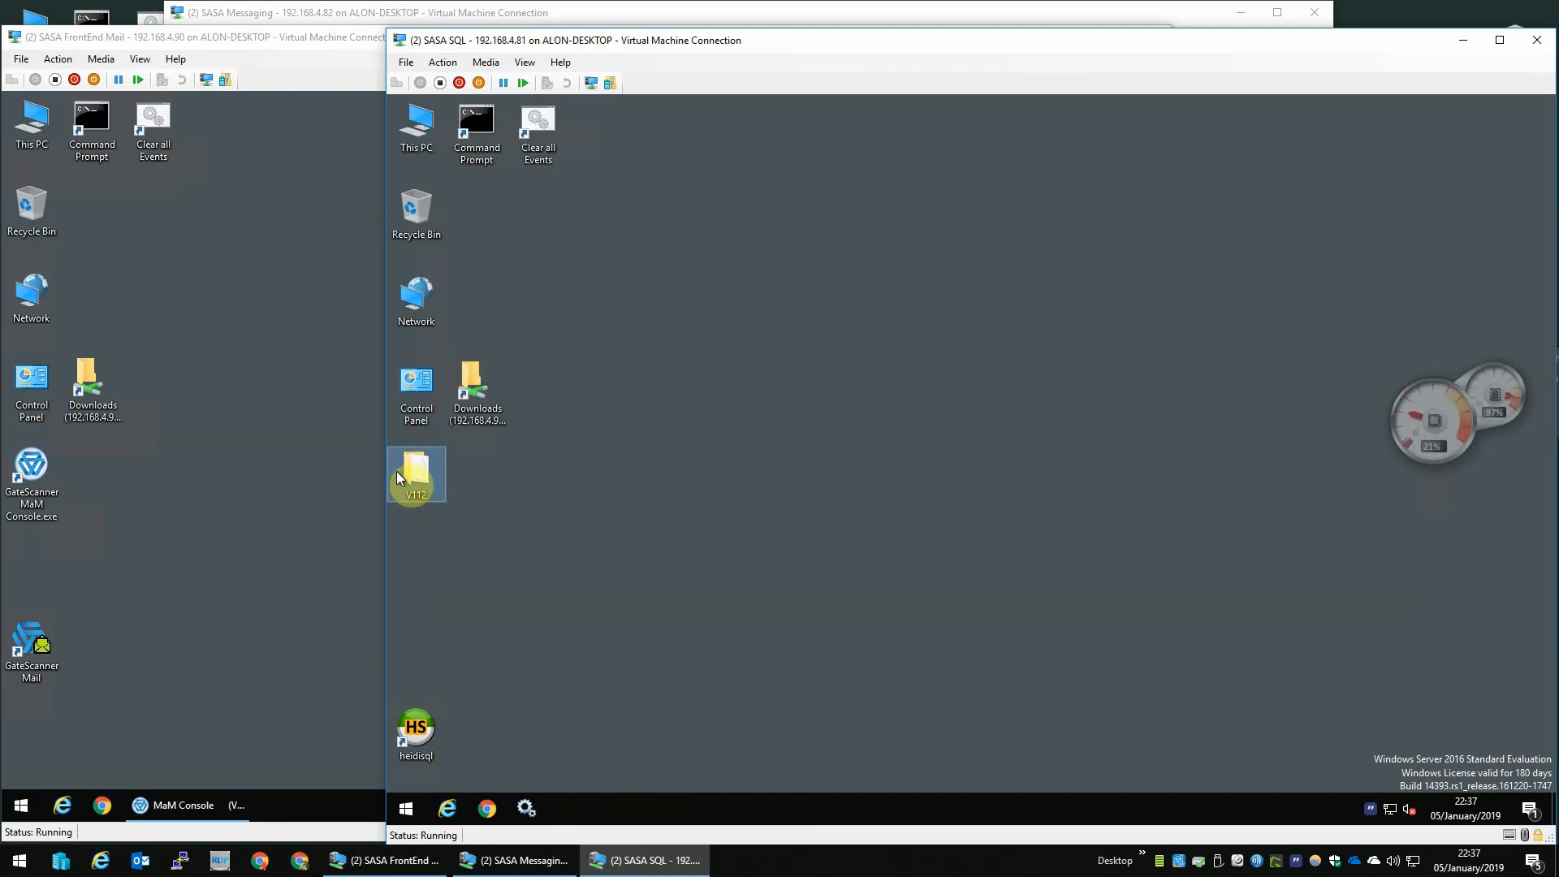
pyautogui.hotkey('shift', 'Delete')
pyautogui.press('Return')
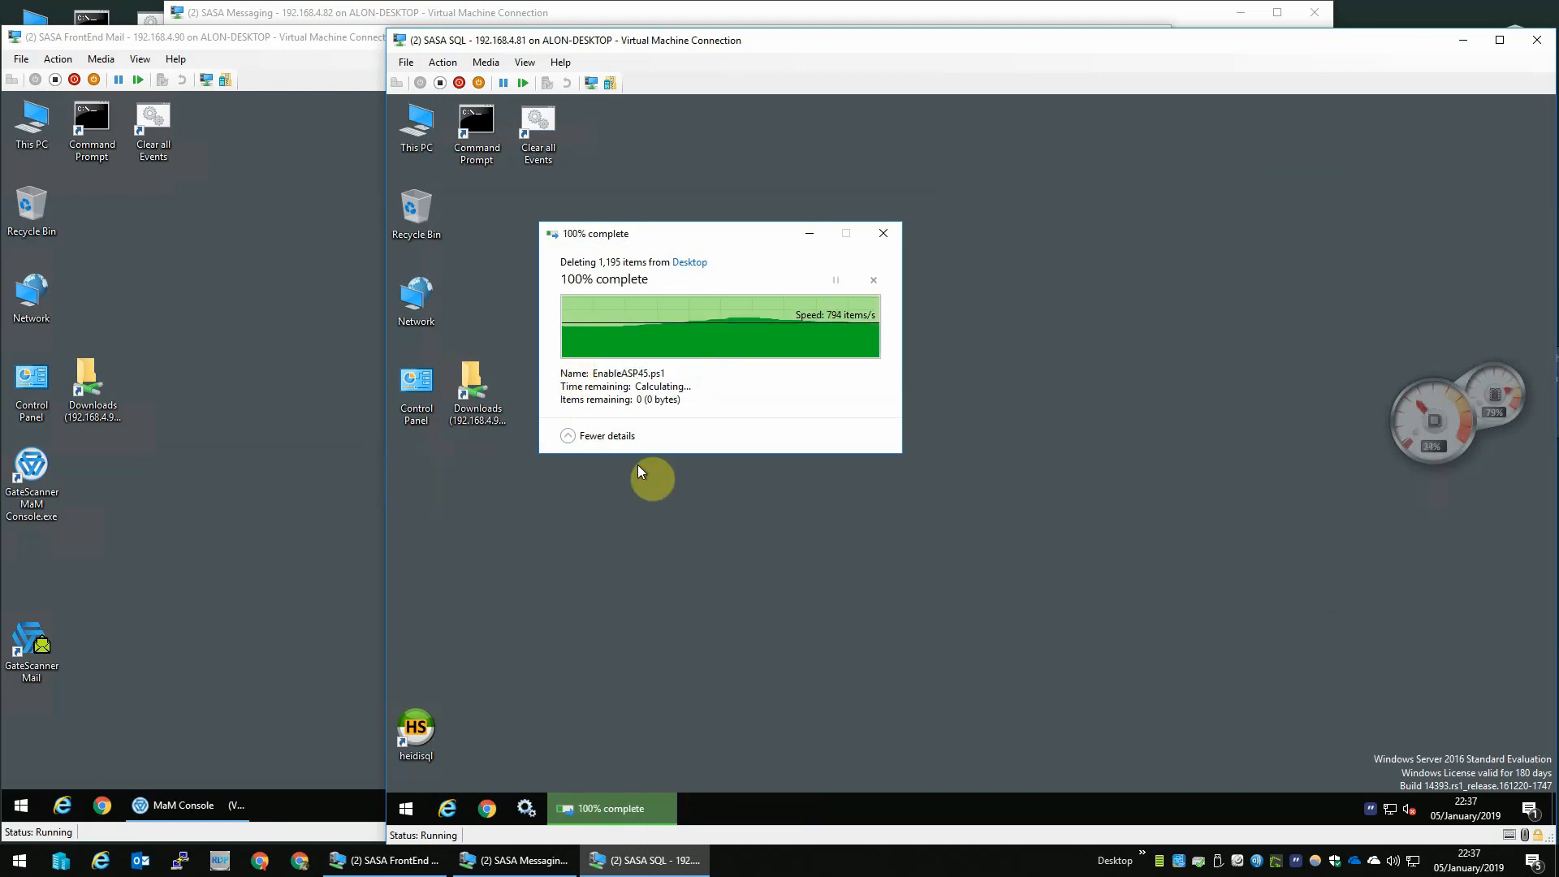
# - Open the Downloads share shortcut, permanently delete its V112 folder, and close the window
pyautogui.click(480, 413)
pyautogui.doubleClick(480, 407)
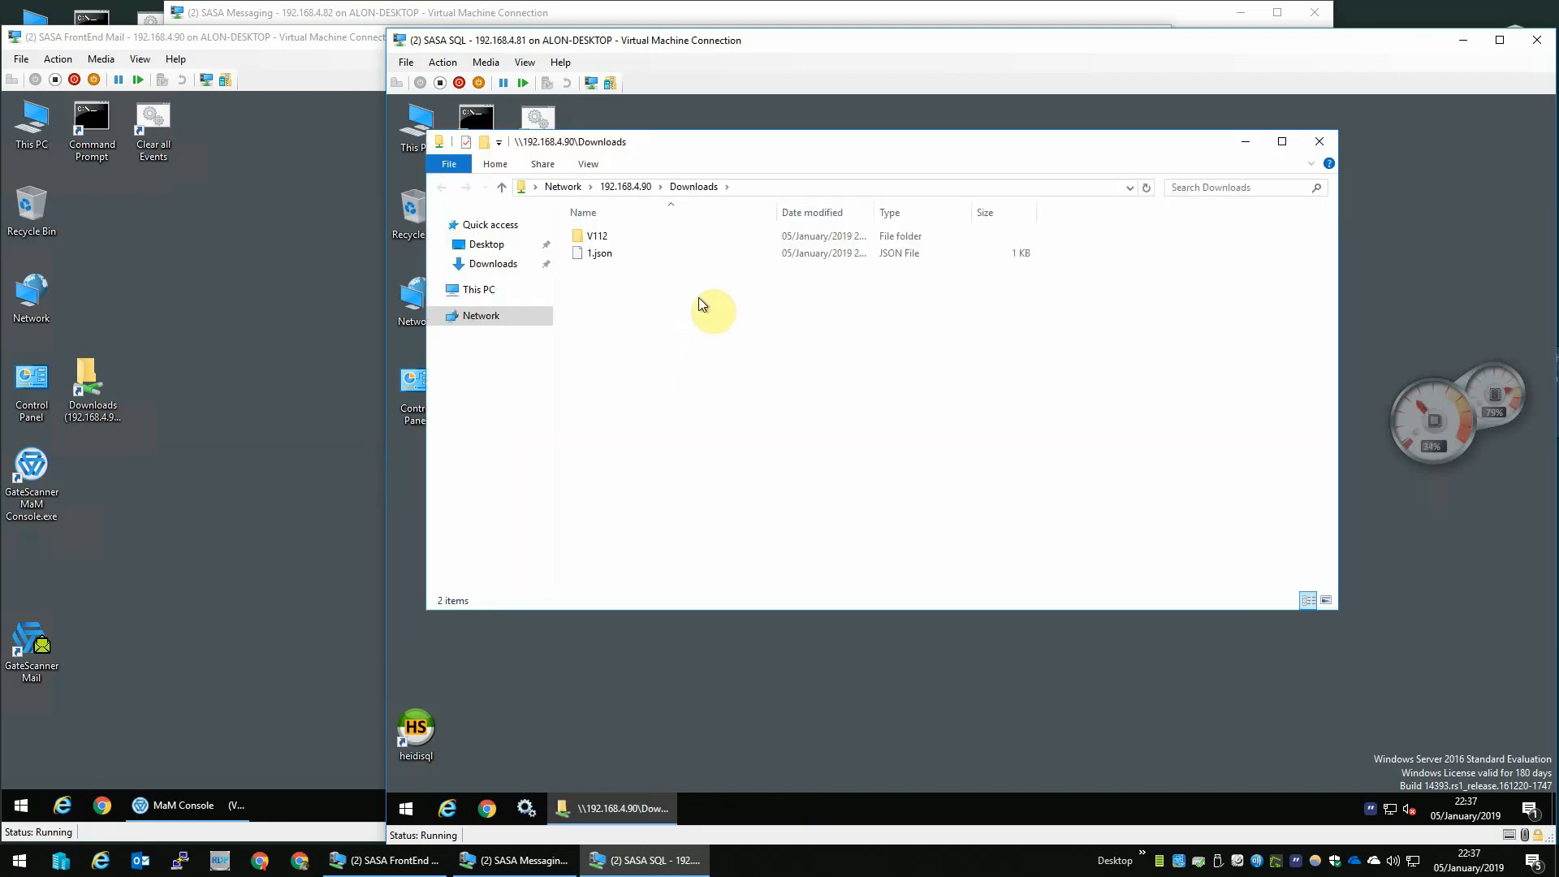
pyautogui.click(607, 236)
pyautogui.hotkey('shift', 'Delete')
pyautogui.press('Return')
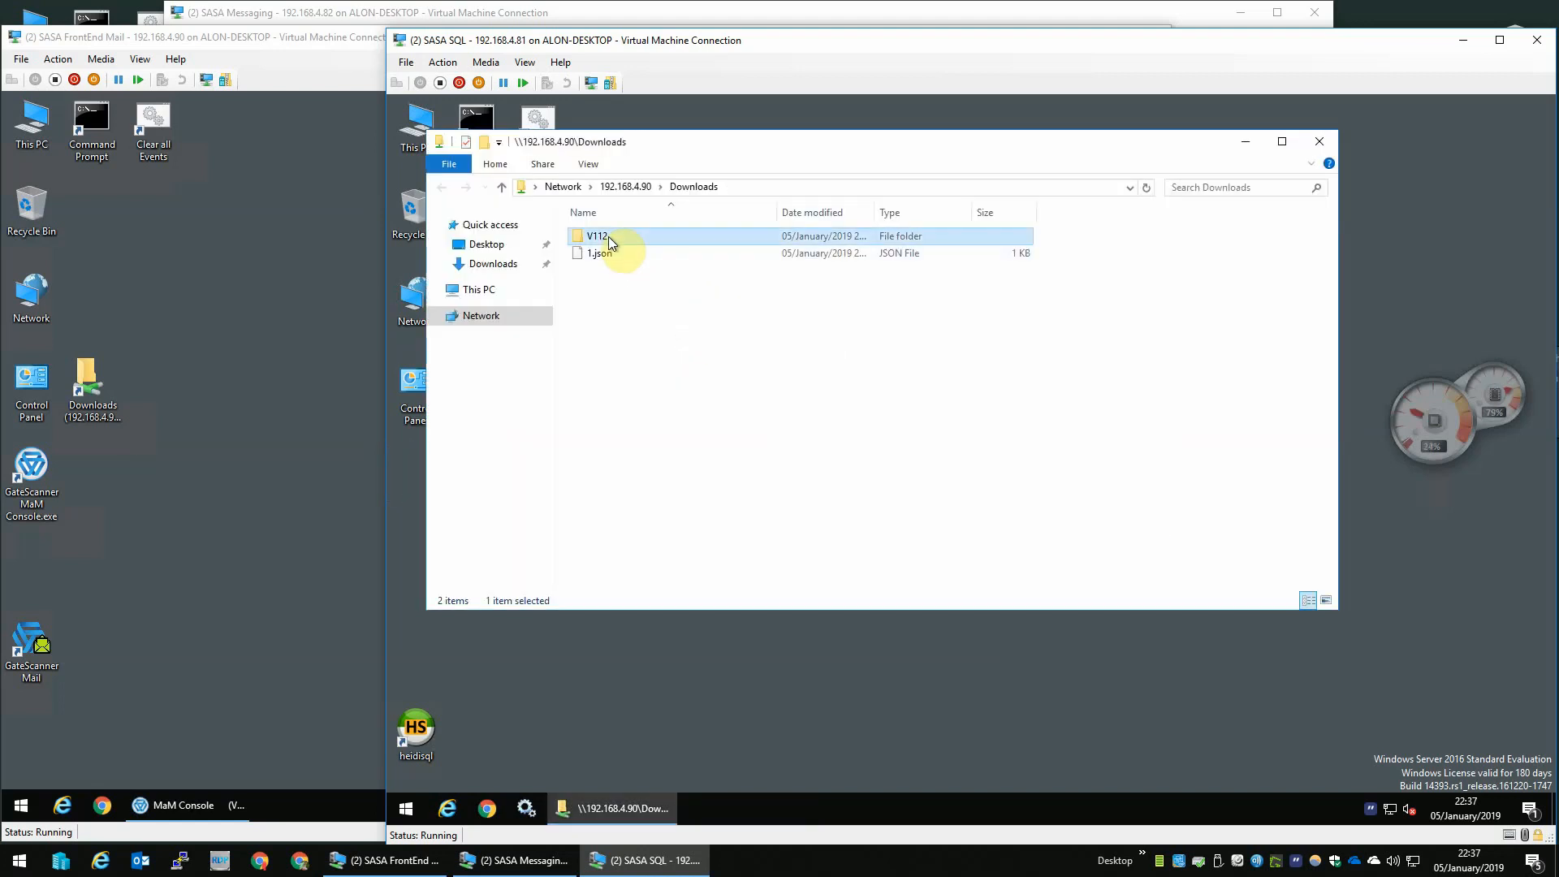
pyautogui.click(1321, 142)
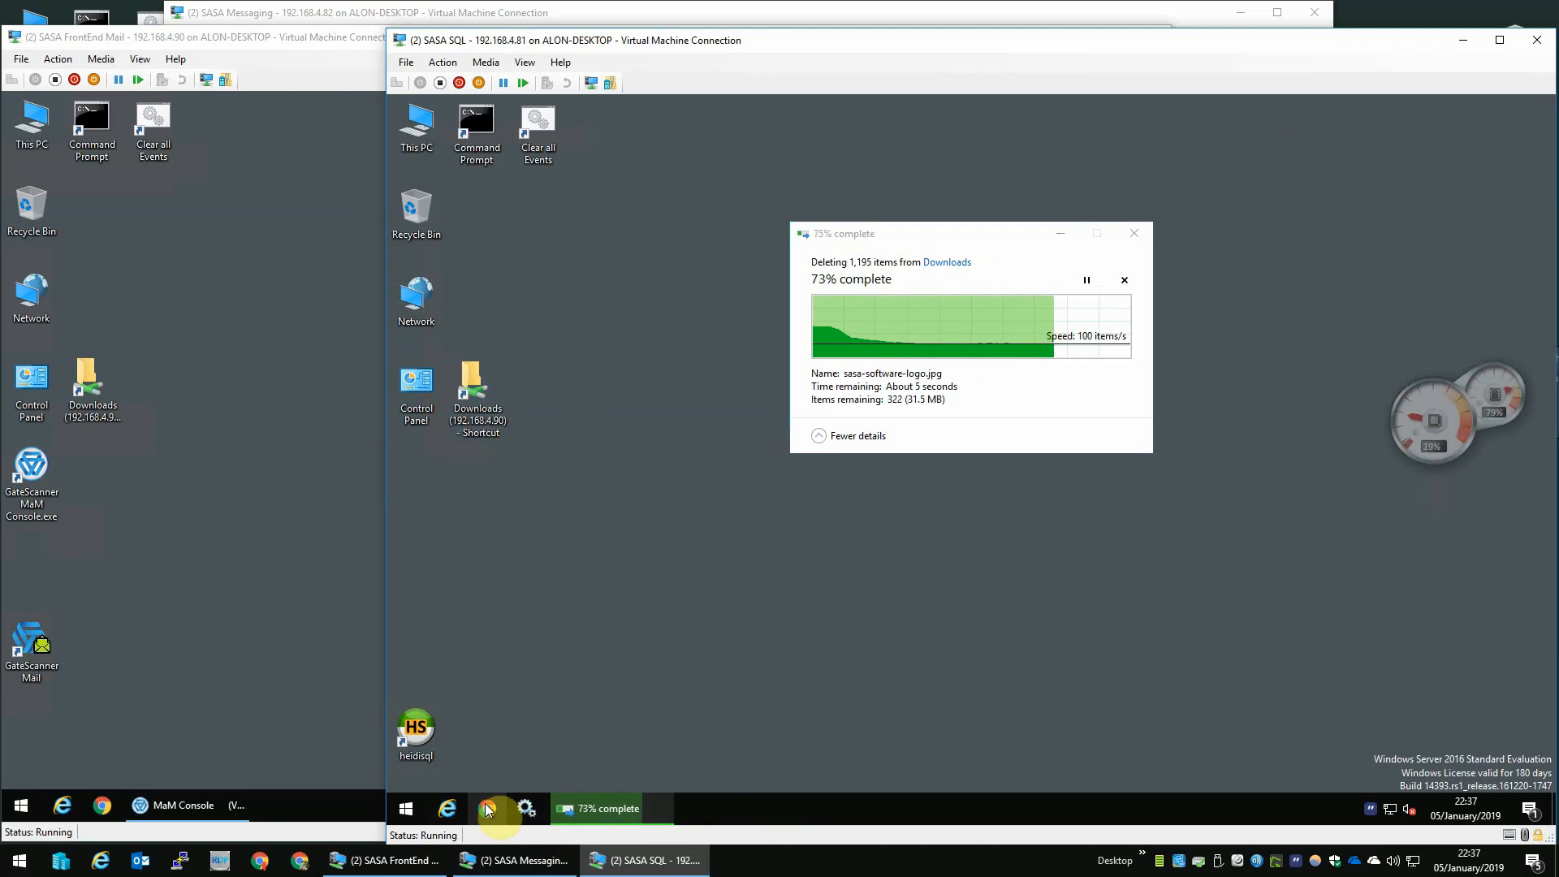
# - Open the Reports web portal and sign in with the account password, remembering the credentials
pyautogui.click(453, 811)
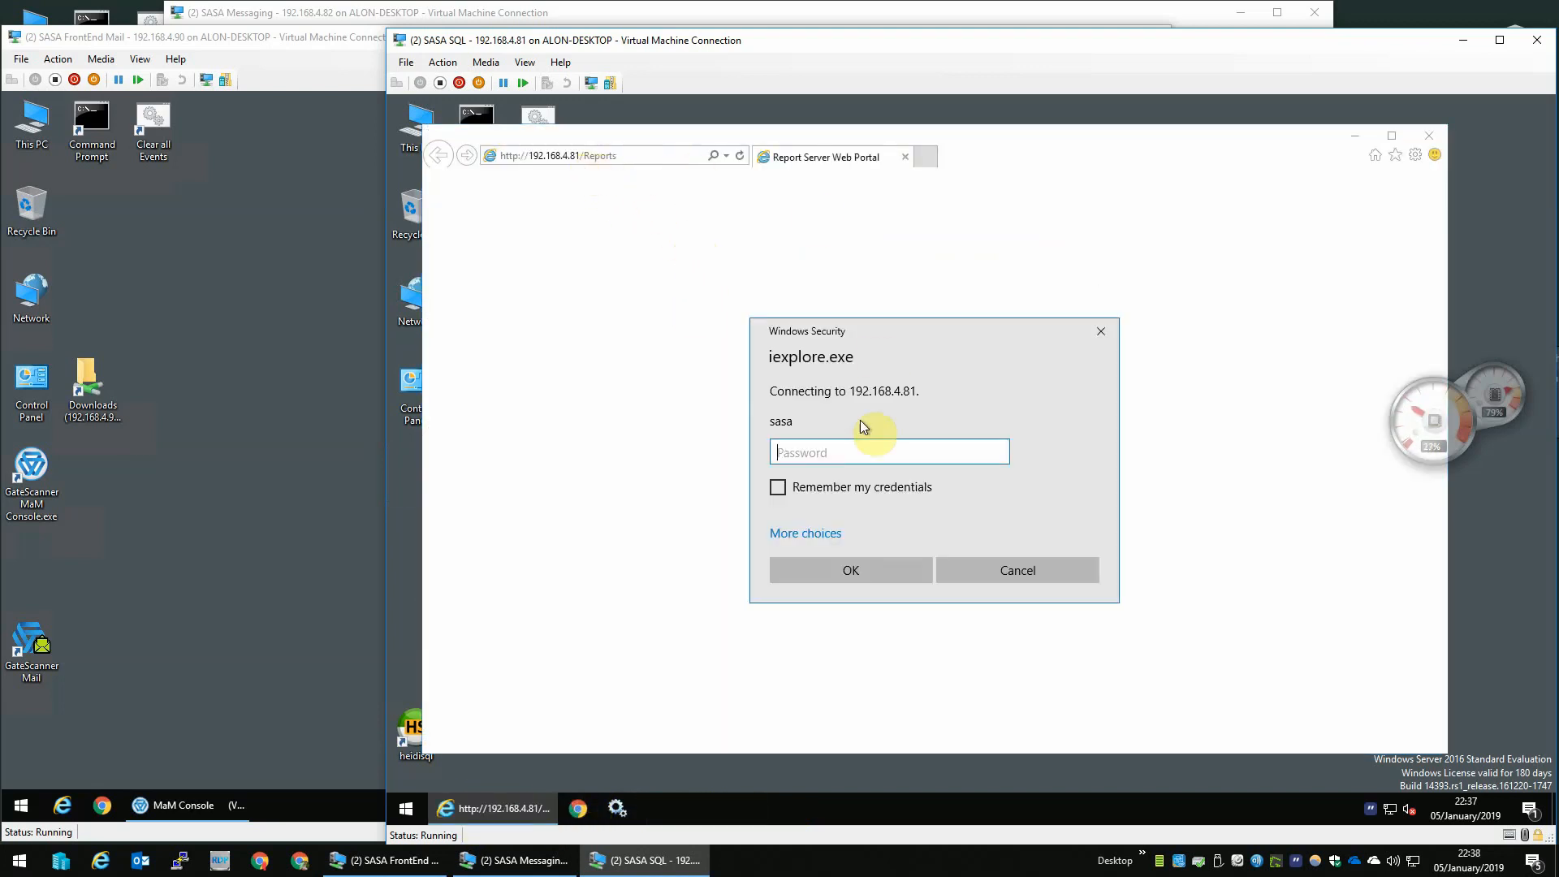
pyautogui.write('••••••••••')
pyautogui.press('Tab')
pyautogui.press('space')
pyautogui.press('Return')
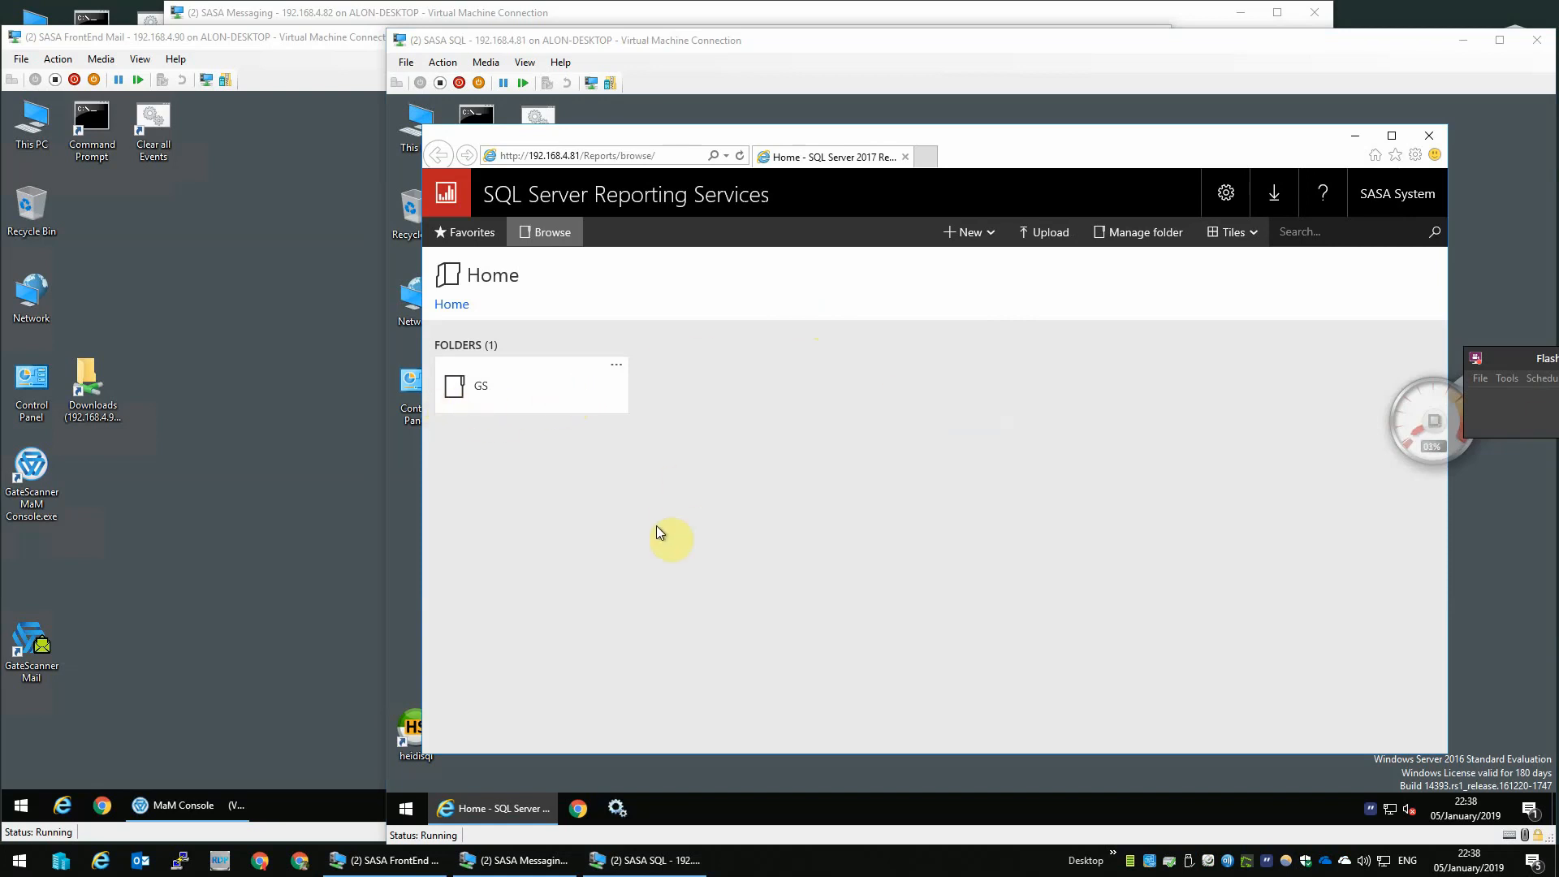
# - Browse to the GS Reports folder and open the management page of the DomainStatisticalReport report
pyautogui.click(484, 387)
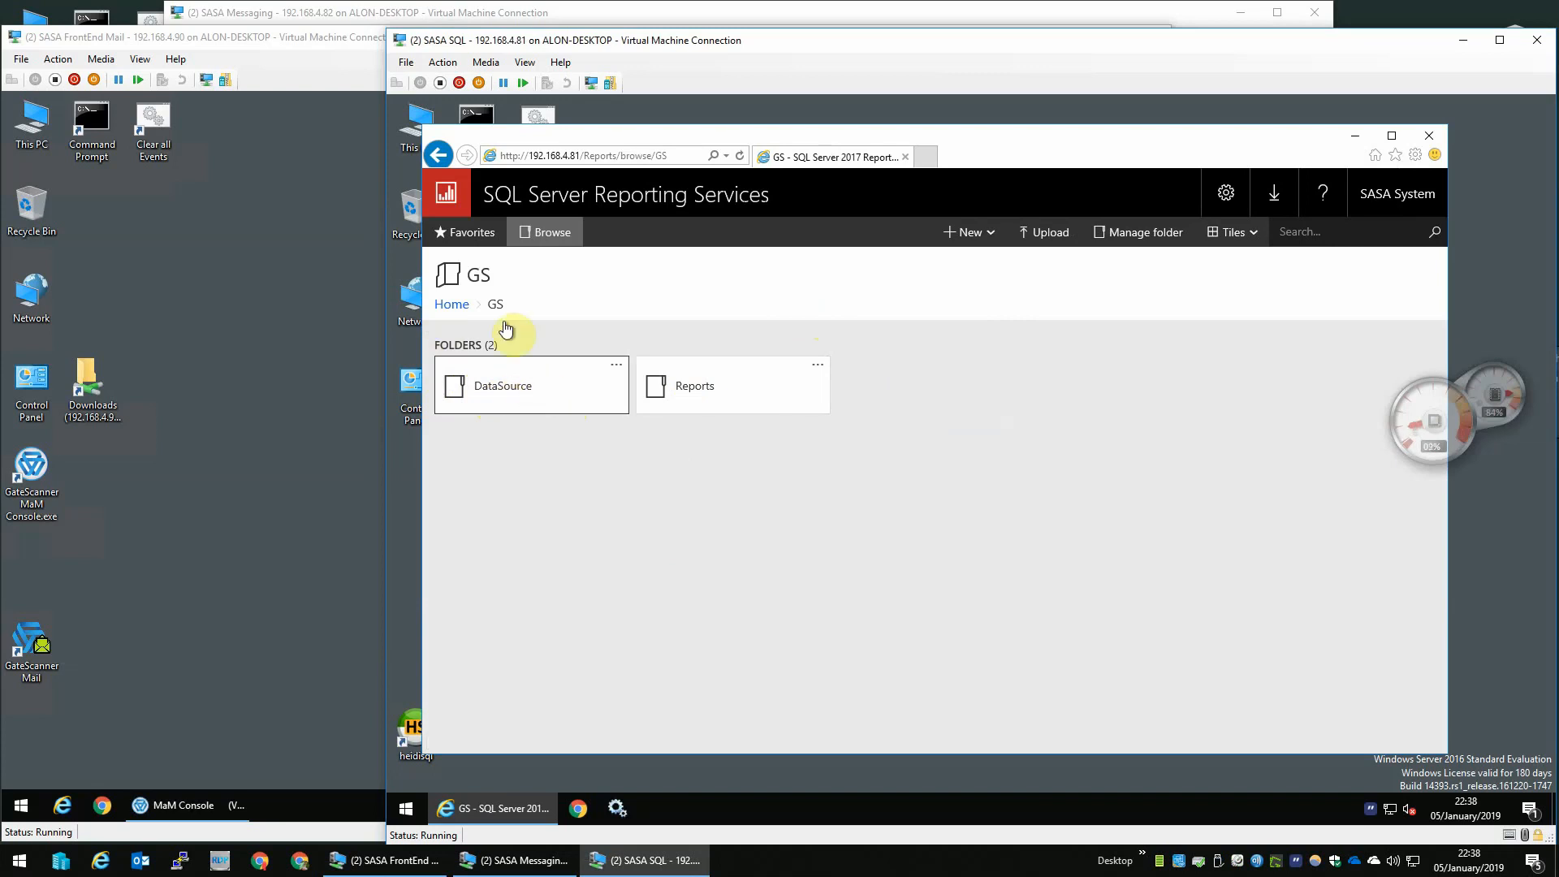
pyautogui.click(451, 306)
pyautogui.click(486, 396)
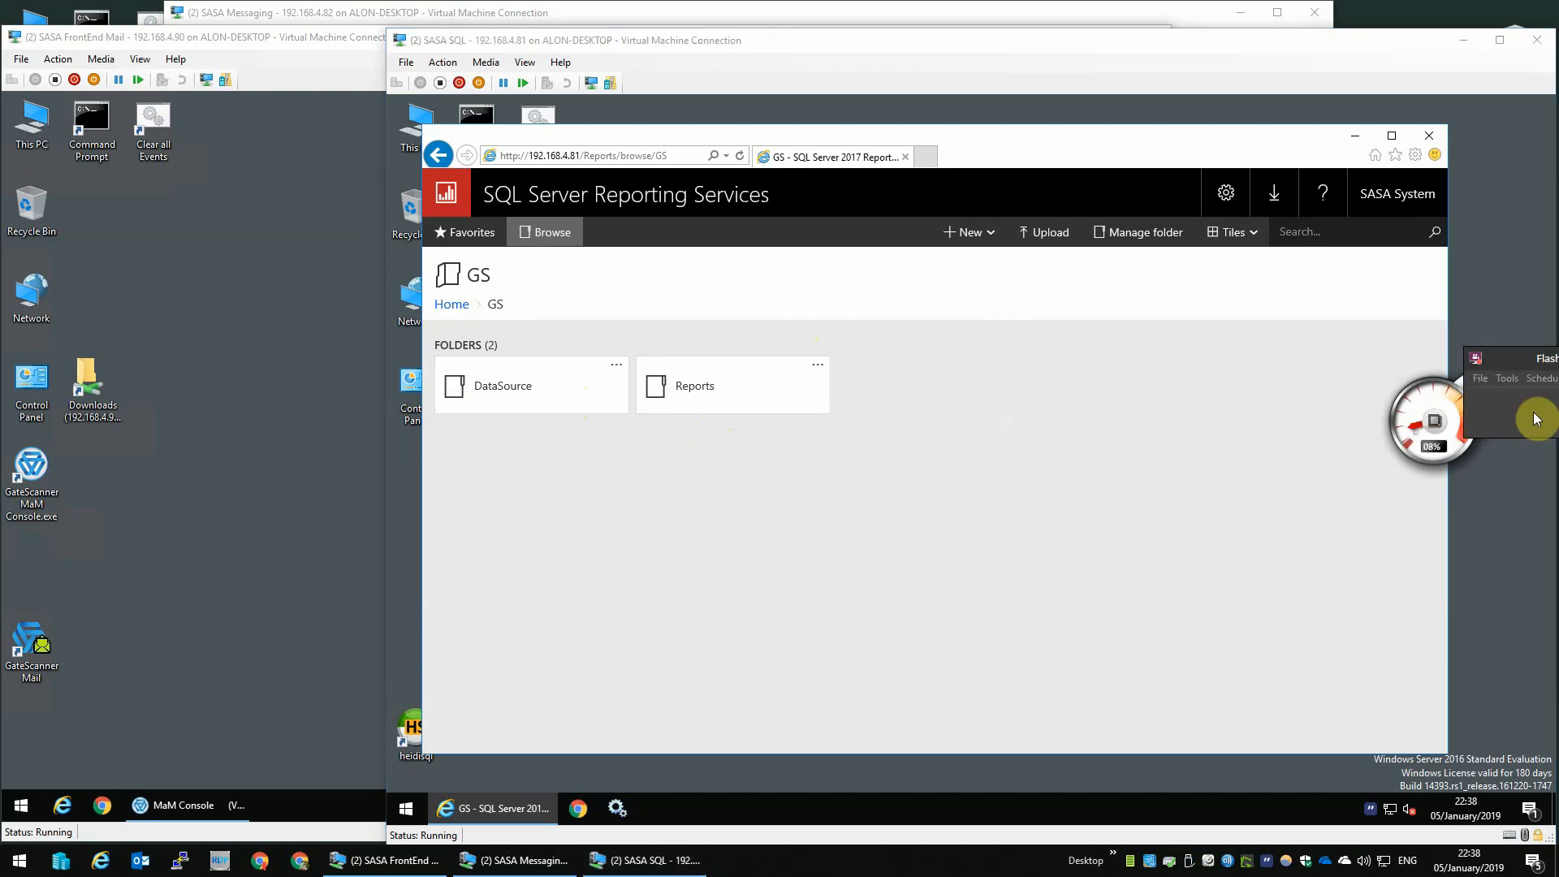
pyautogui.click(714, 390)
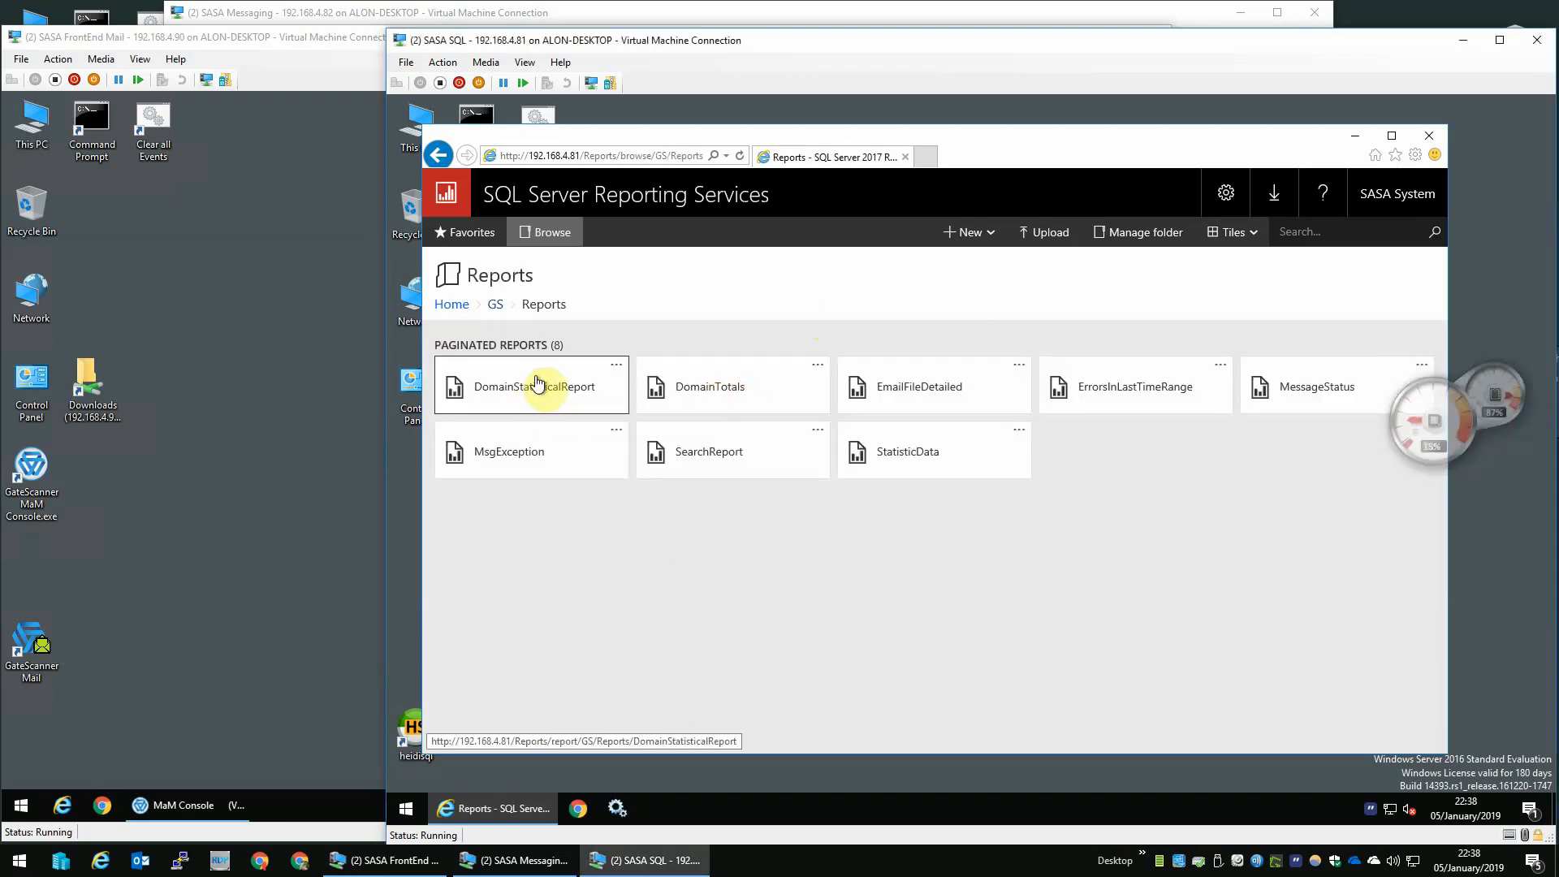
pyautogui.click(616, 366)
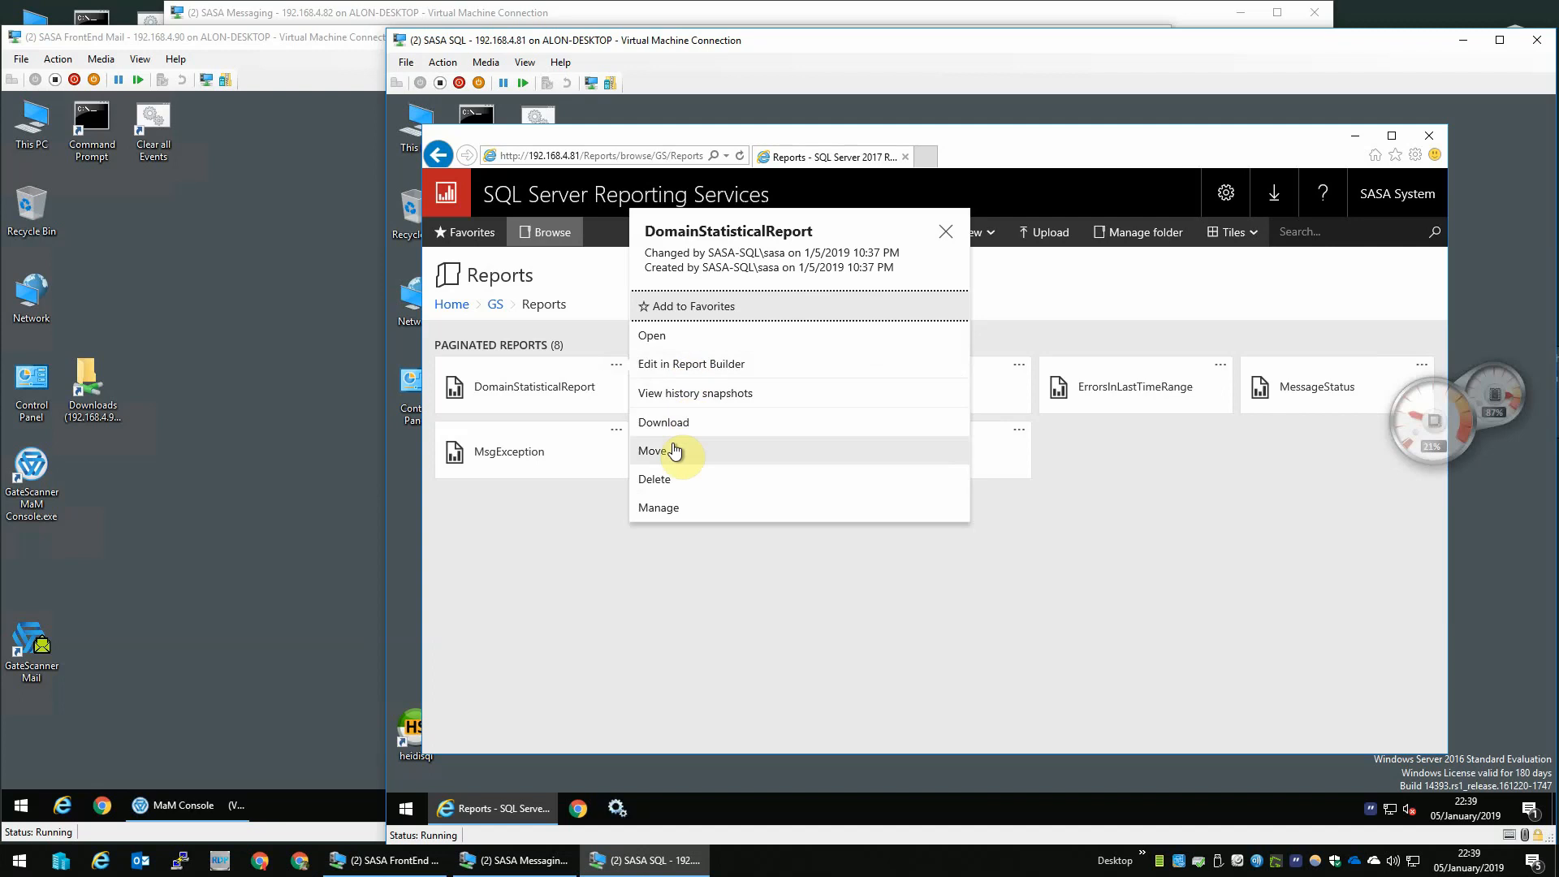
pyautogui.click(658, 507)
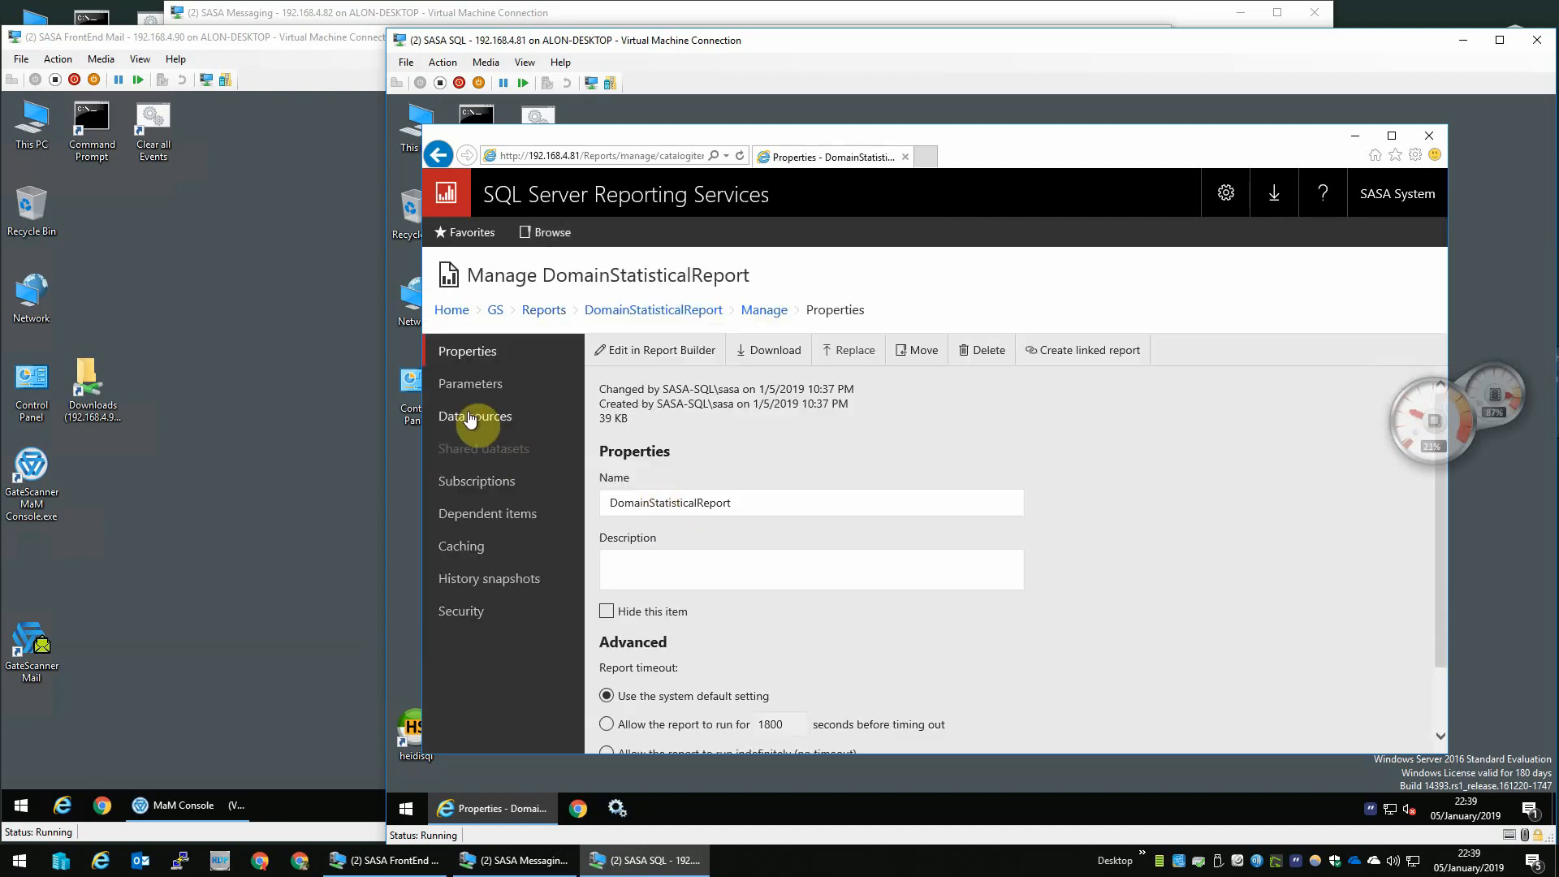
# - Point the report's data source to the shared /GS/DataSource/GSWarehouse data source and save
pyautogui.click(456, 415)
pyautogui.click(656, 485)
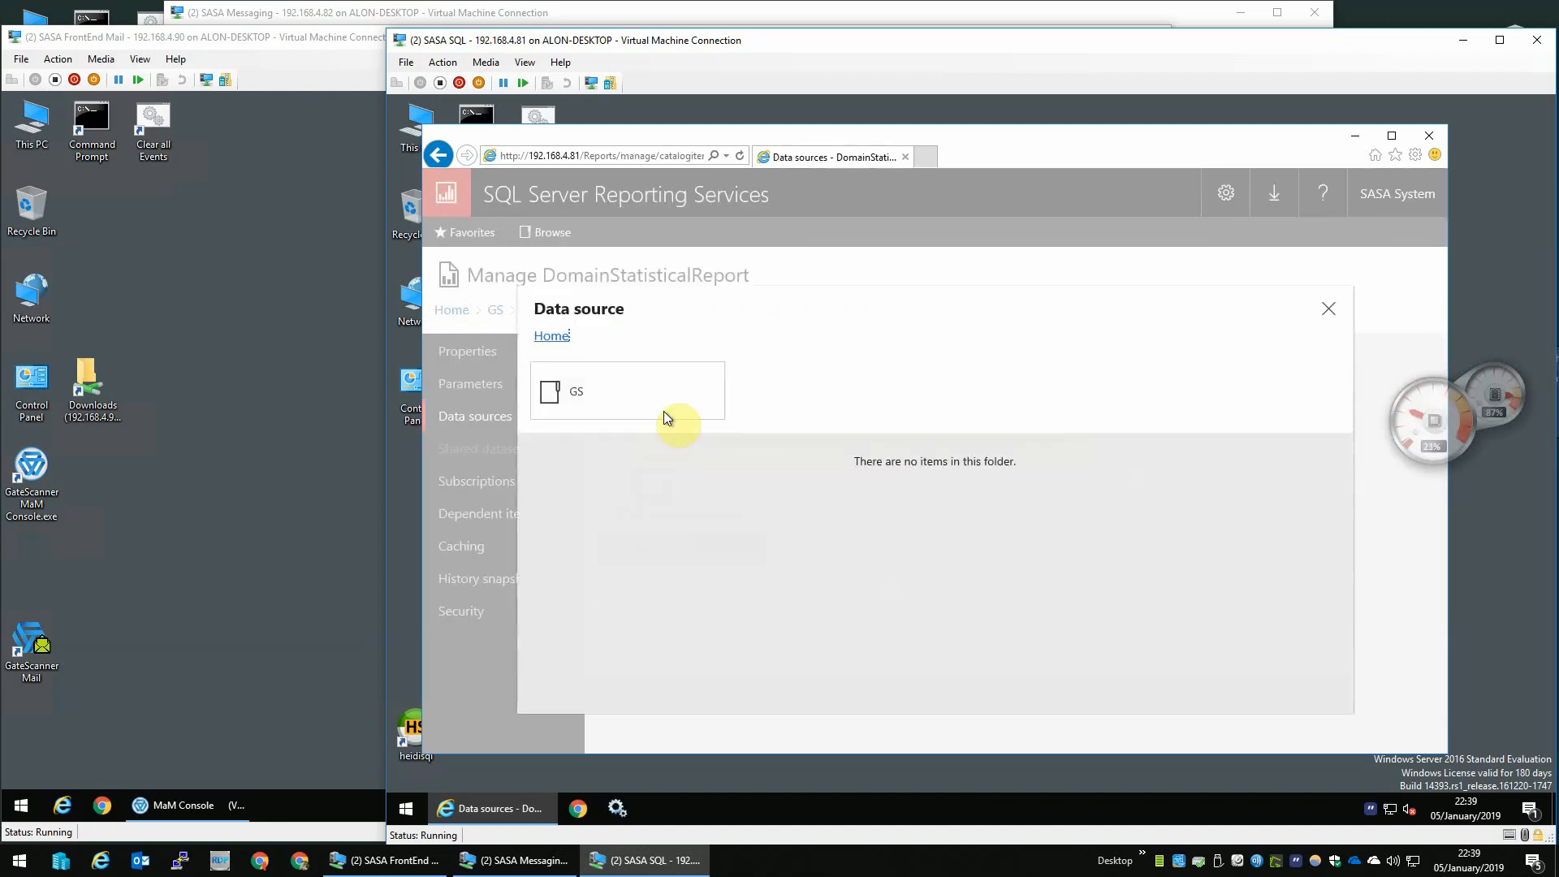
pyautogui.click(604, 388)
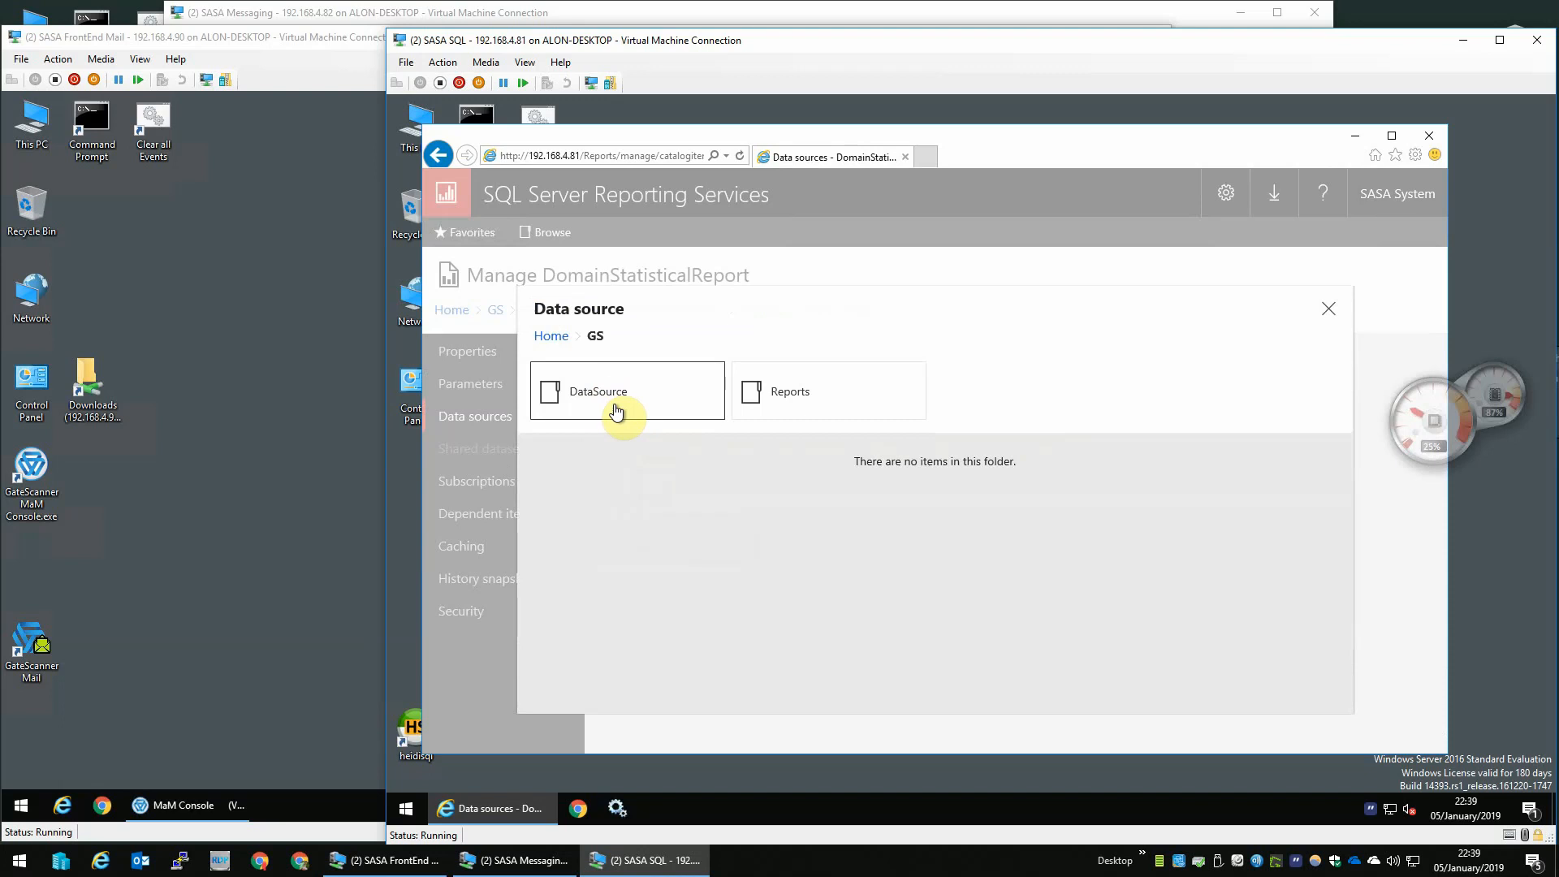
pyautogui.click(616, 412)
pyautogui.click(624, 411)
pyautogui.doubleClick(738, 438)
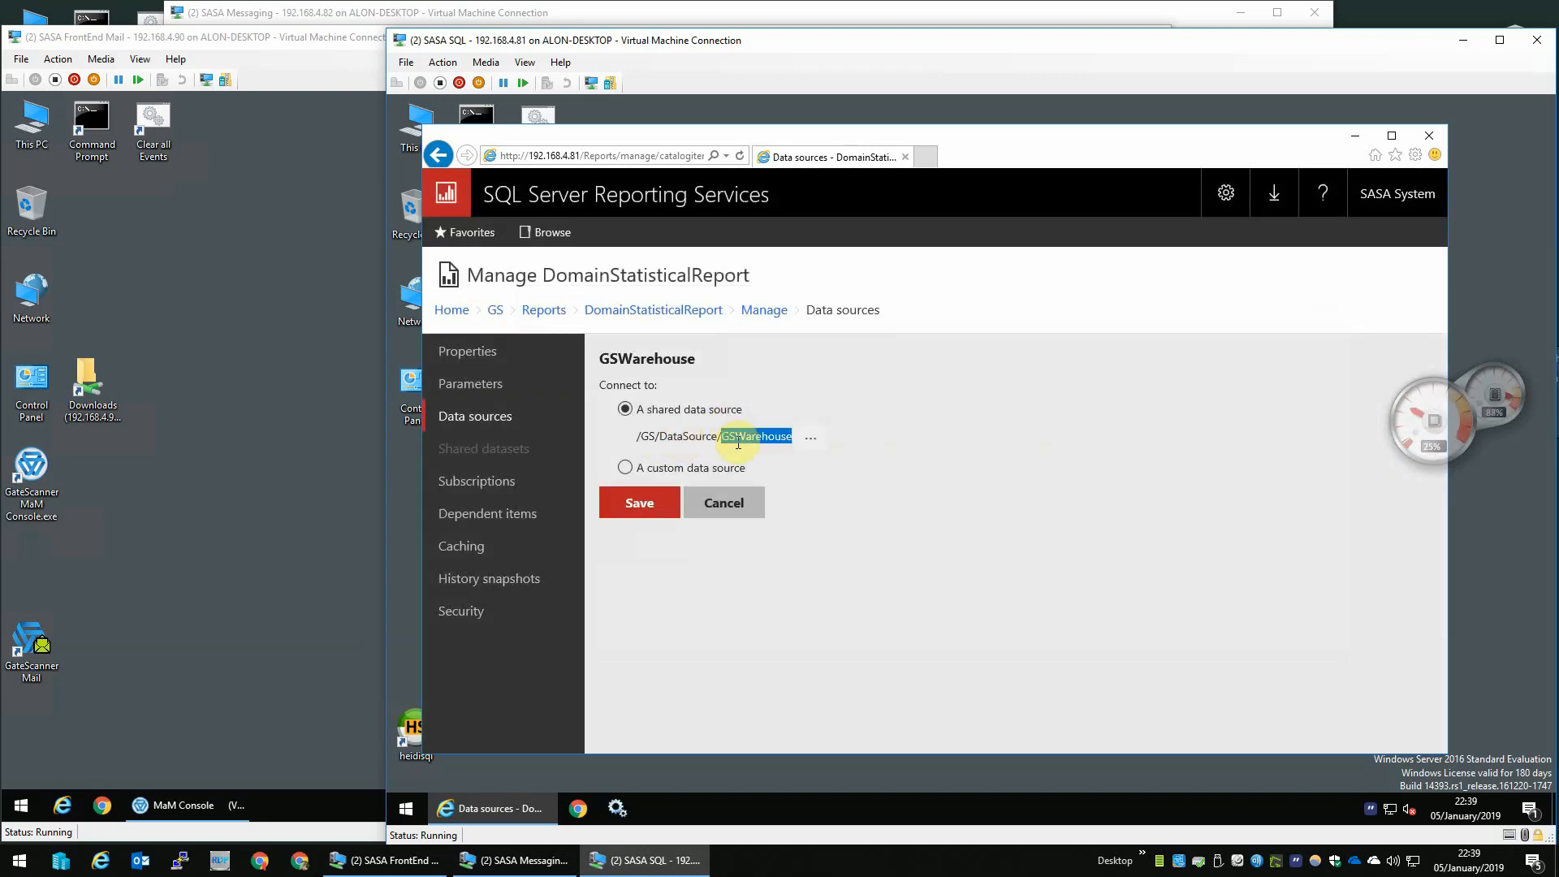
pyautogui.click(737, 442)
pyautogui.click(820, 443)
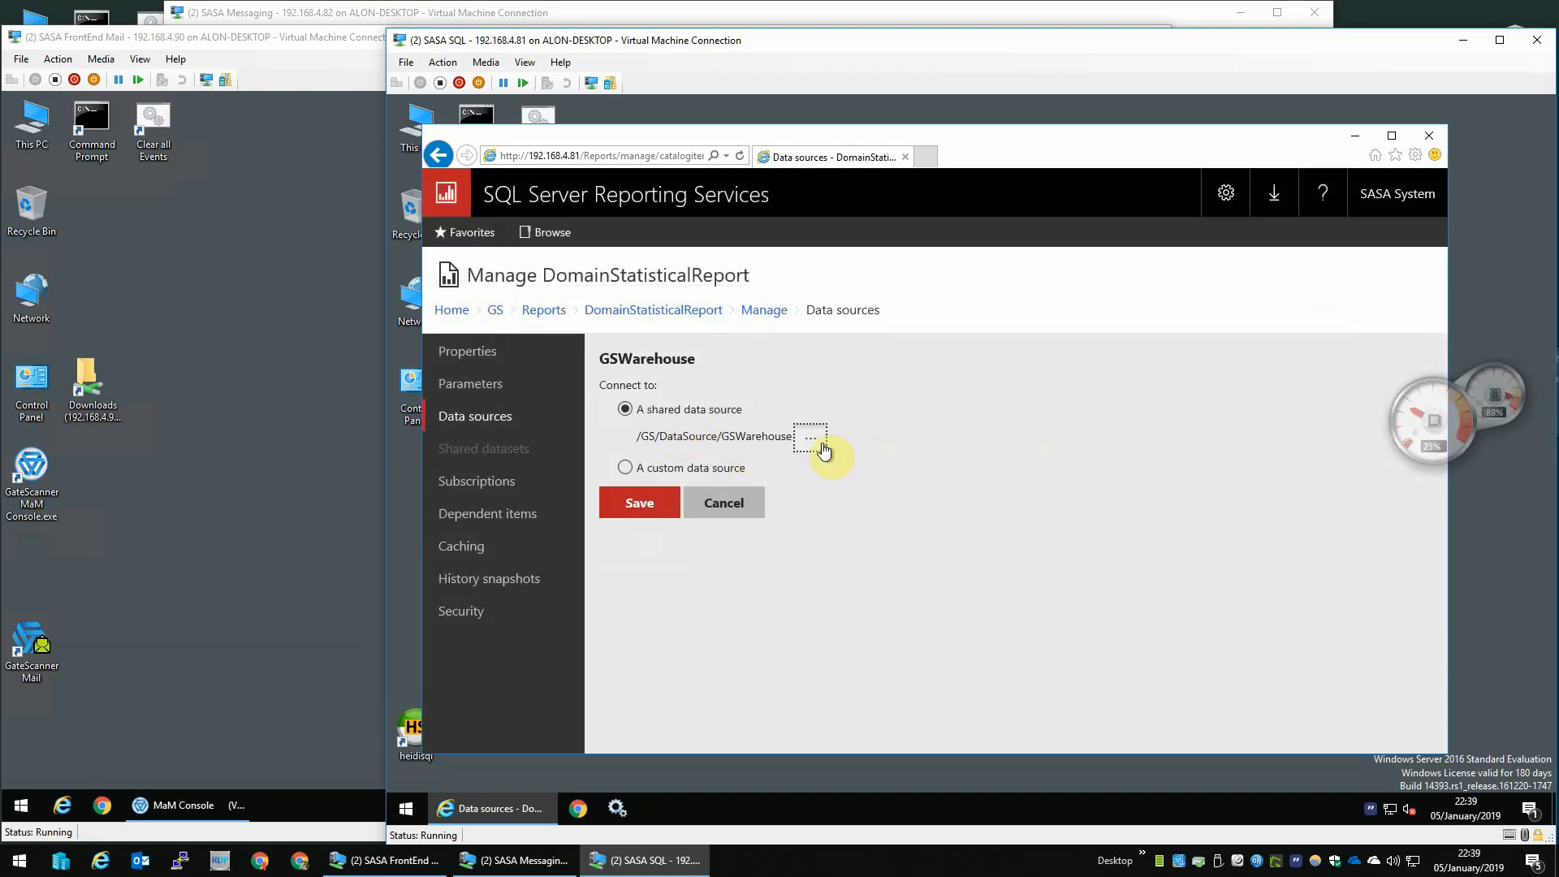
pyautogui.click(597, 399)
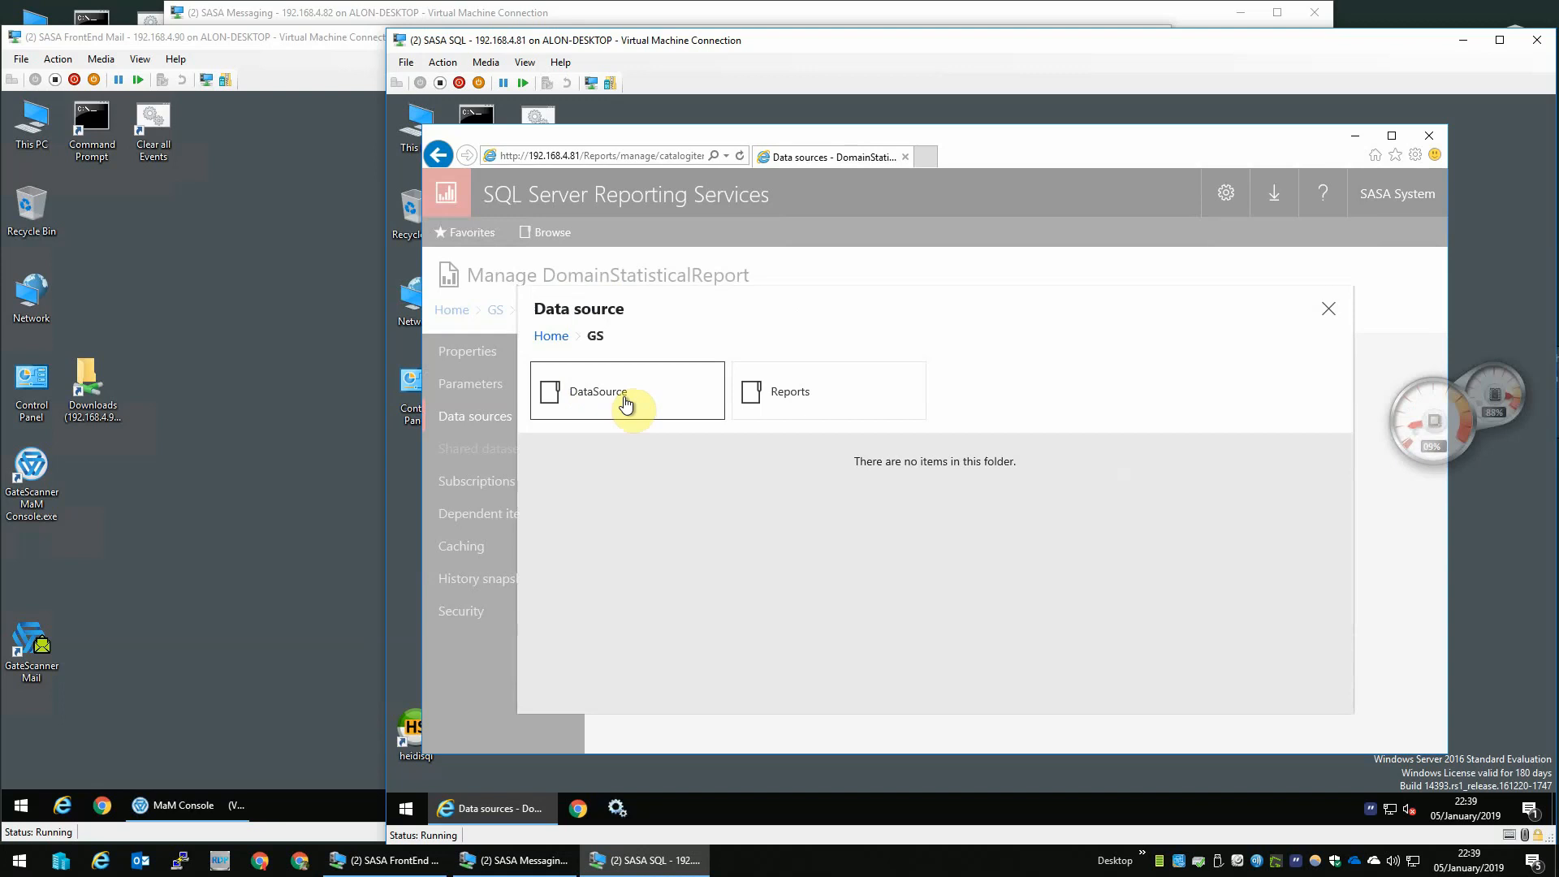
pyautogui.click(625, 403)
pyautogui.click(627, 408)
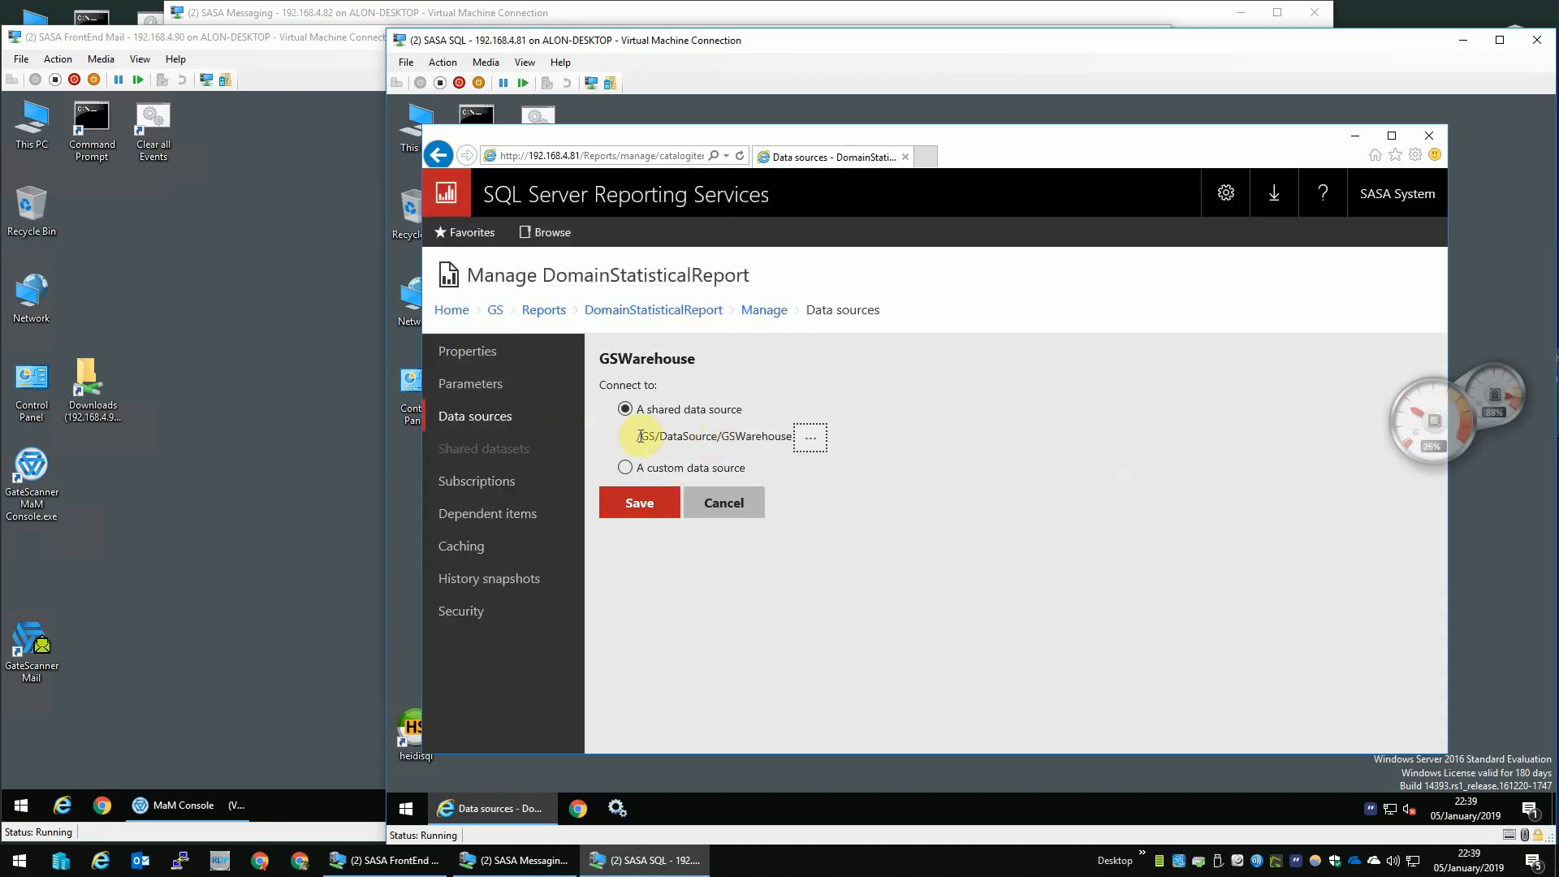
pyautogui.moveTo(637, 442); pyautogui.dragTo(787, 436)
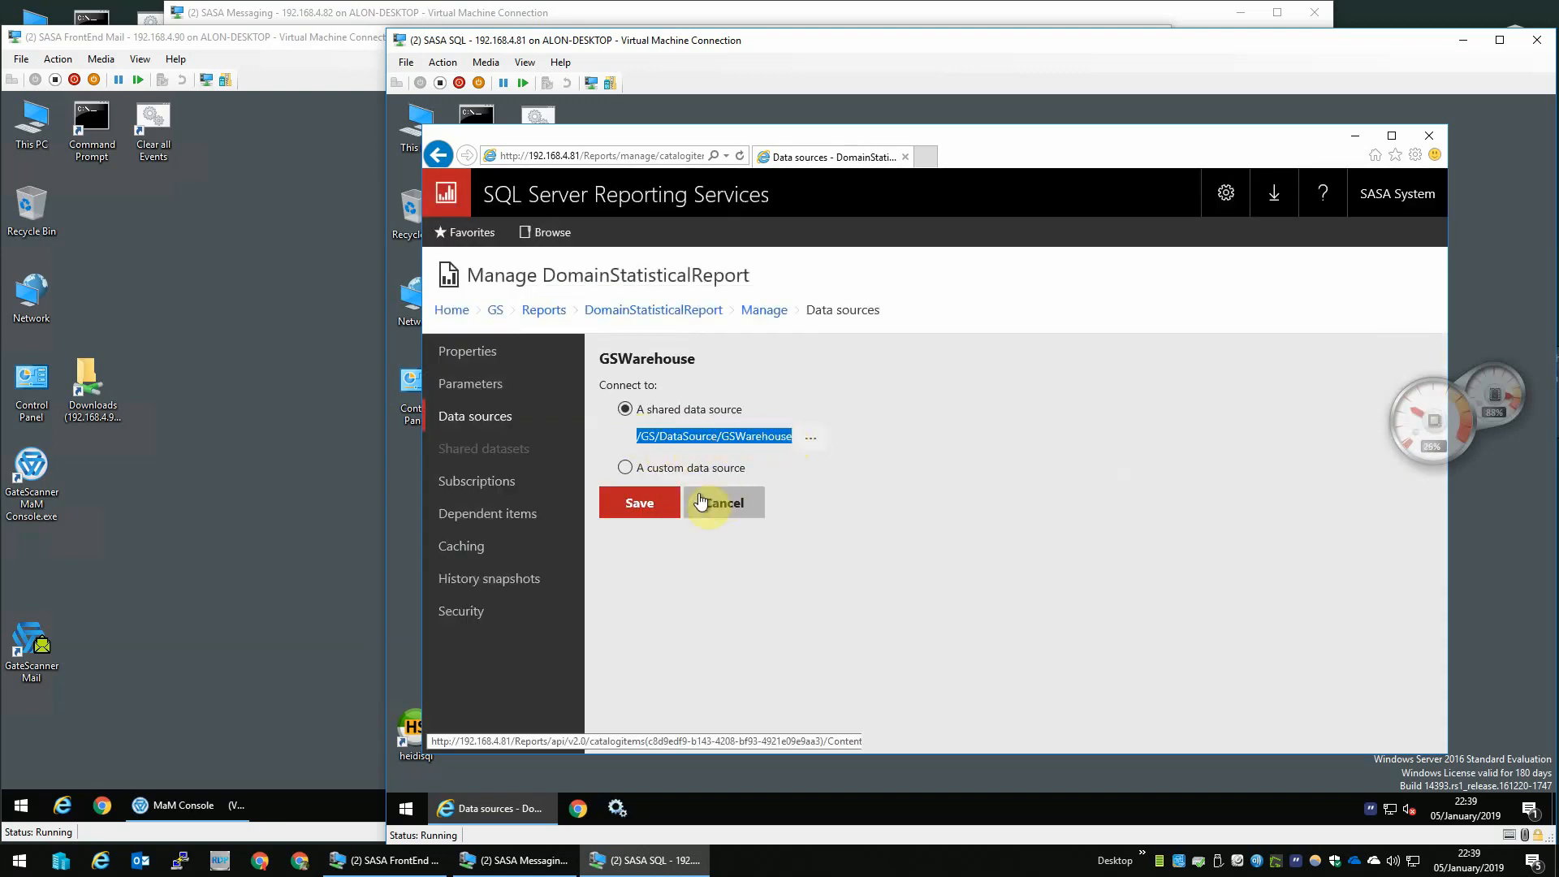
pyautogui.click(660, 503)
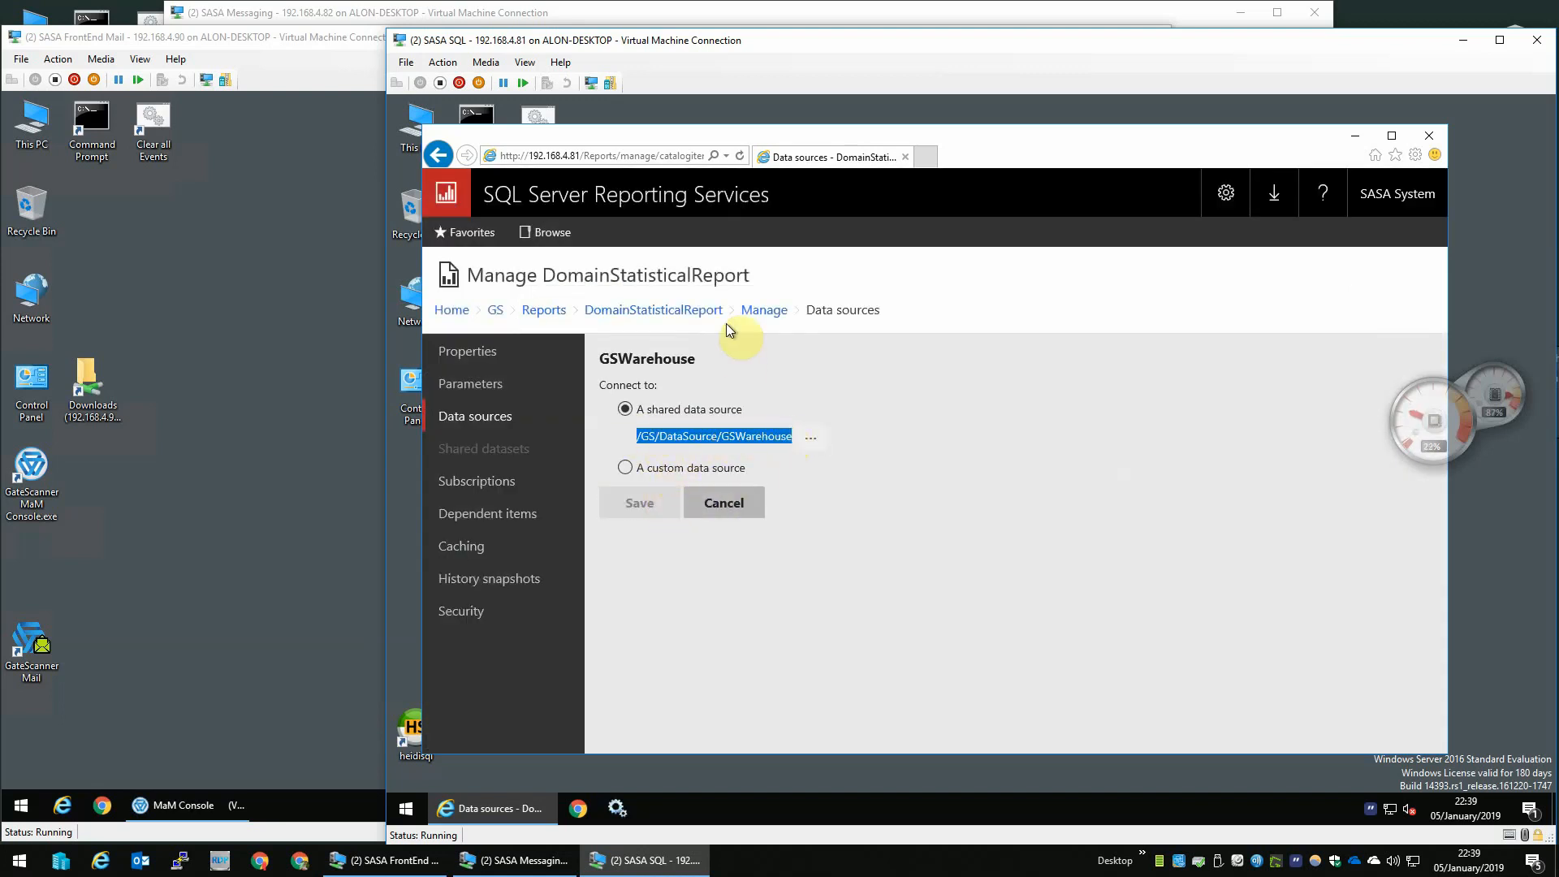
# - Return to the Reports folder and open the management page of the DomainTotals report
pyautogui.click(560, 311)
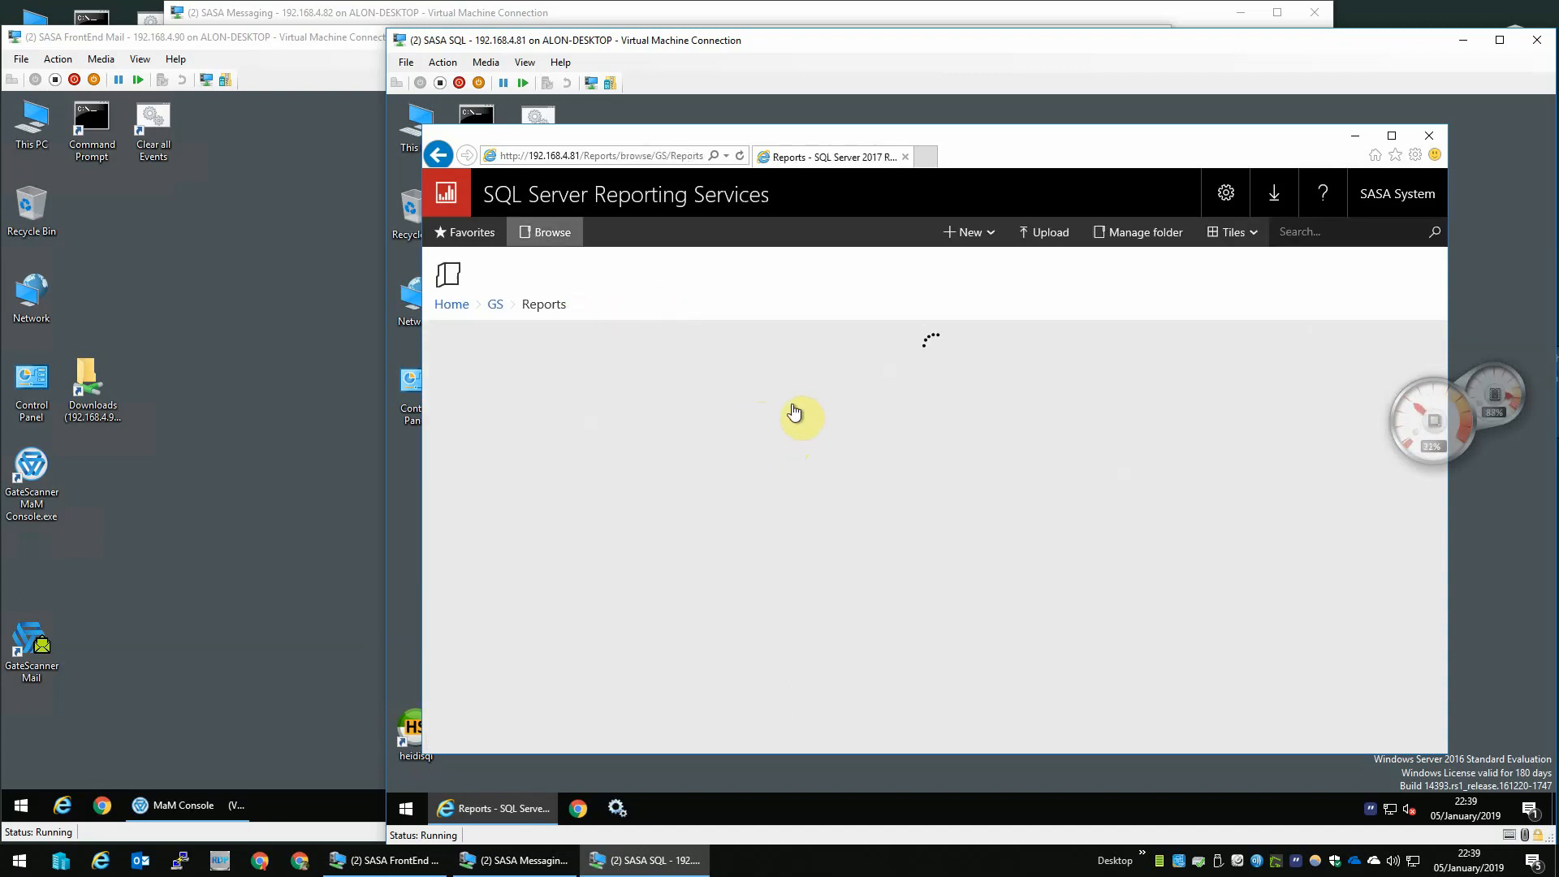
pyautogui.click(818, 364)
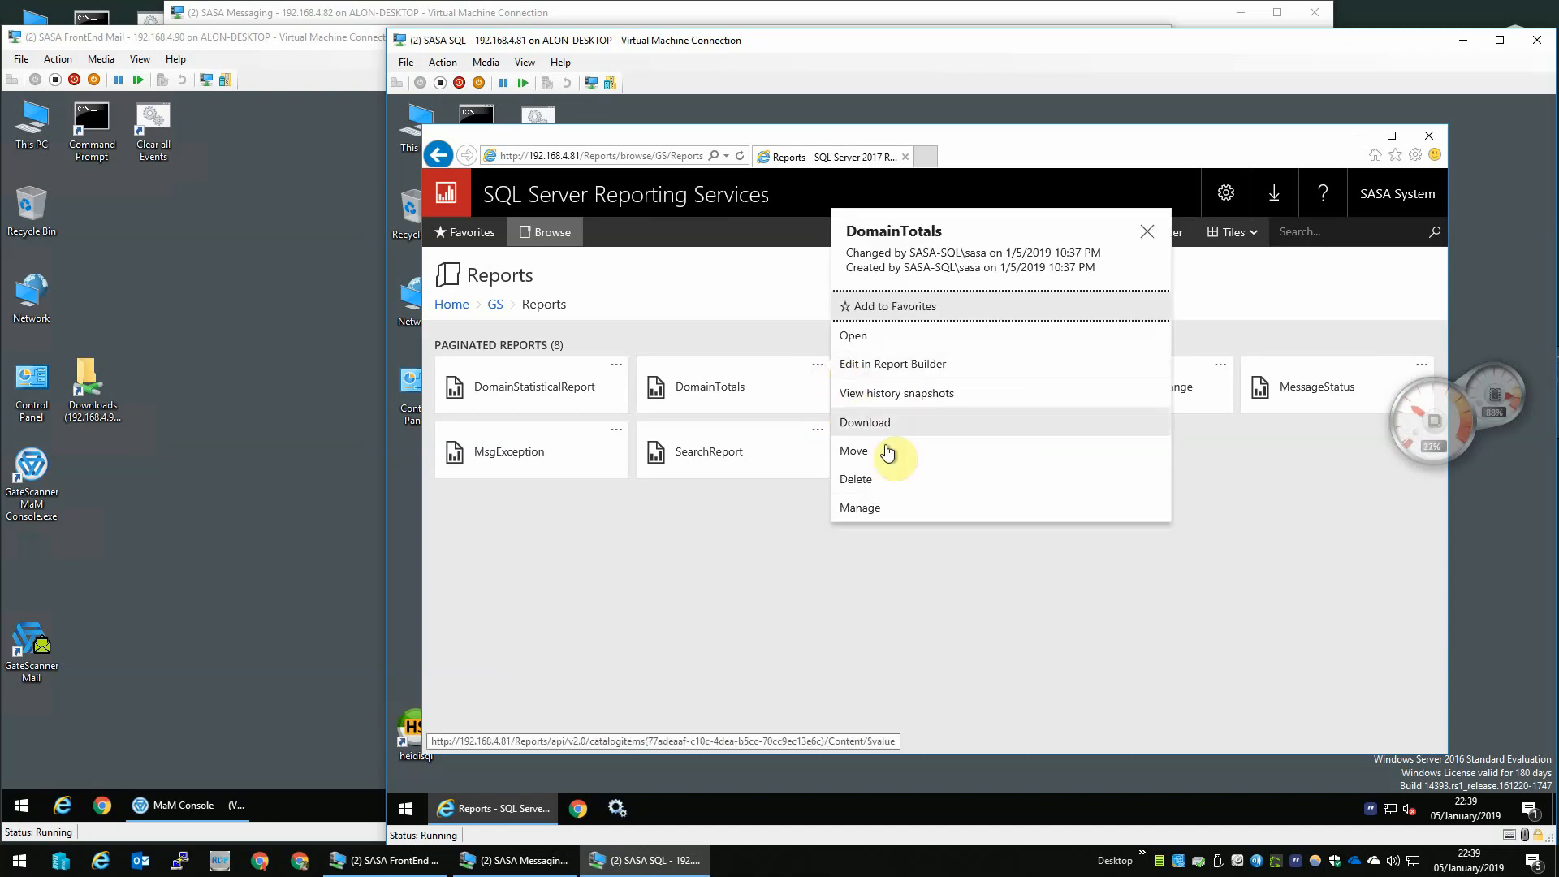
pyautogui.click(863, 508)
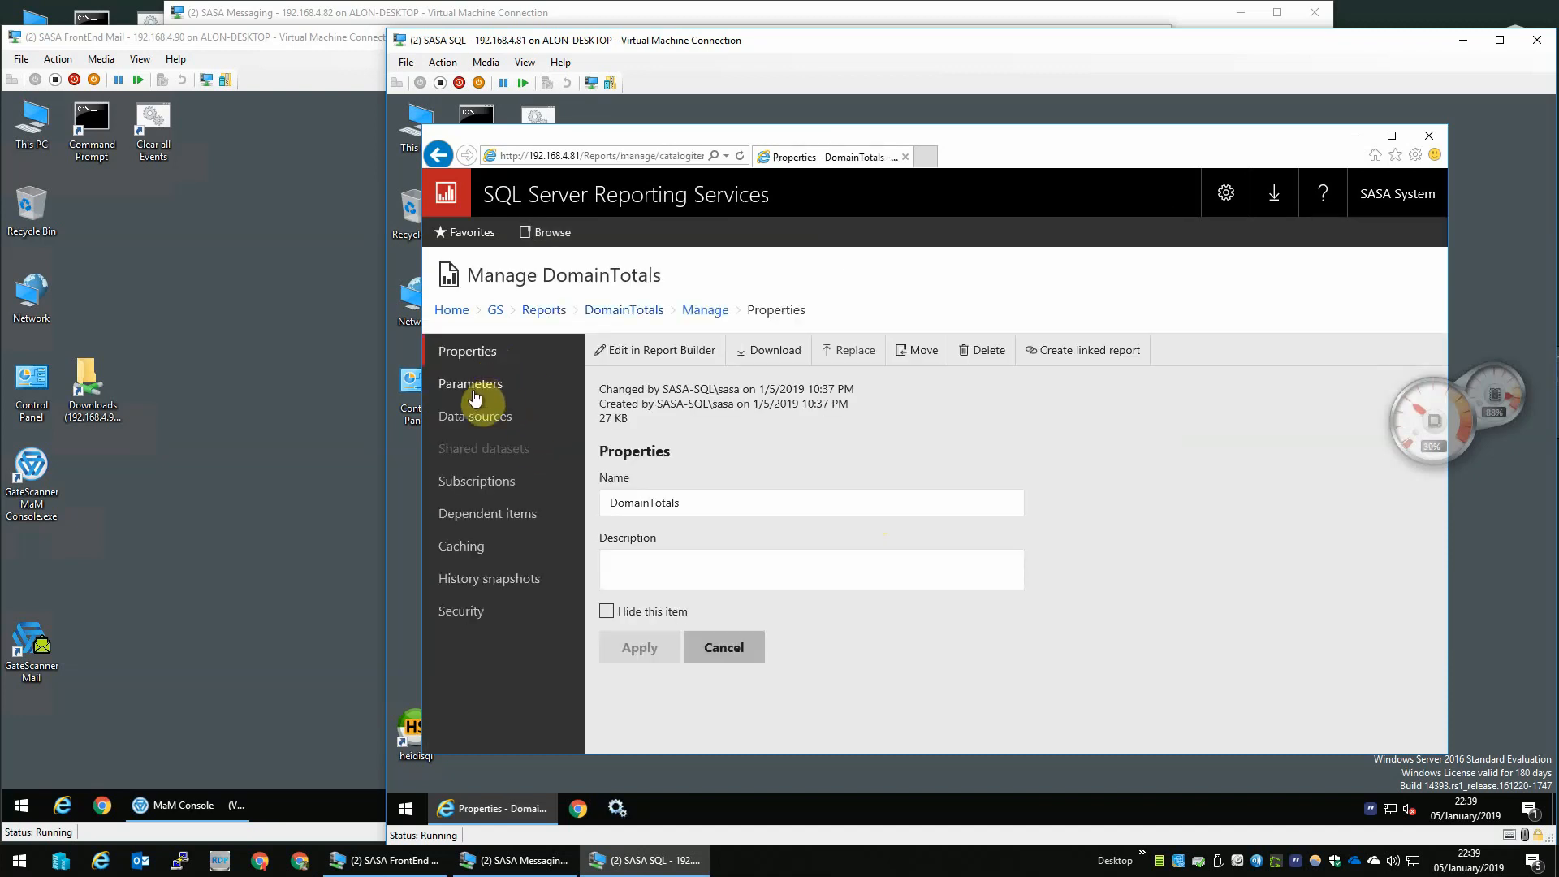
# - Set DomainTotals' data source to the shared /GS/DataSource/GSWarehouse, save, and return to the Reports folder
pyautogui.click(466, 416)
pyautogui.click(654, 485)
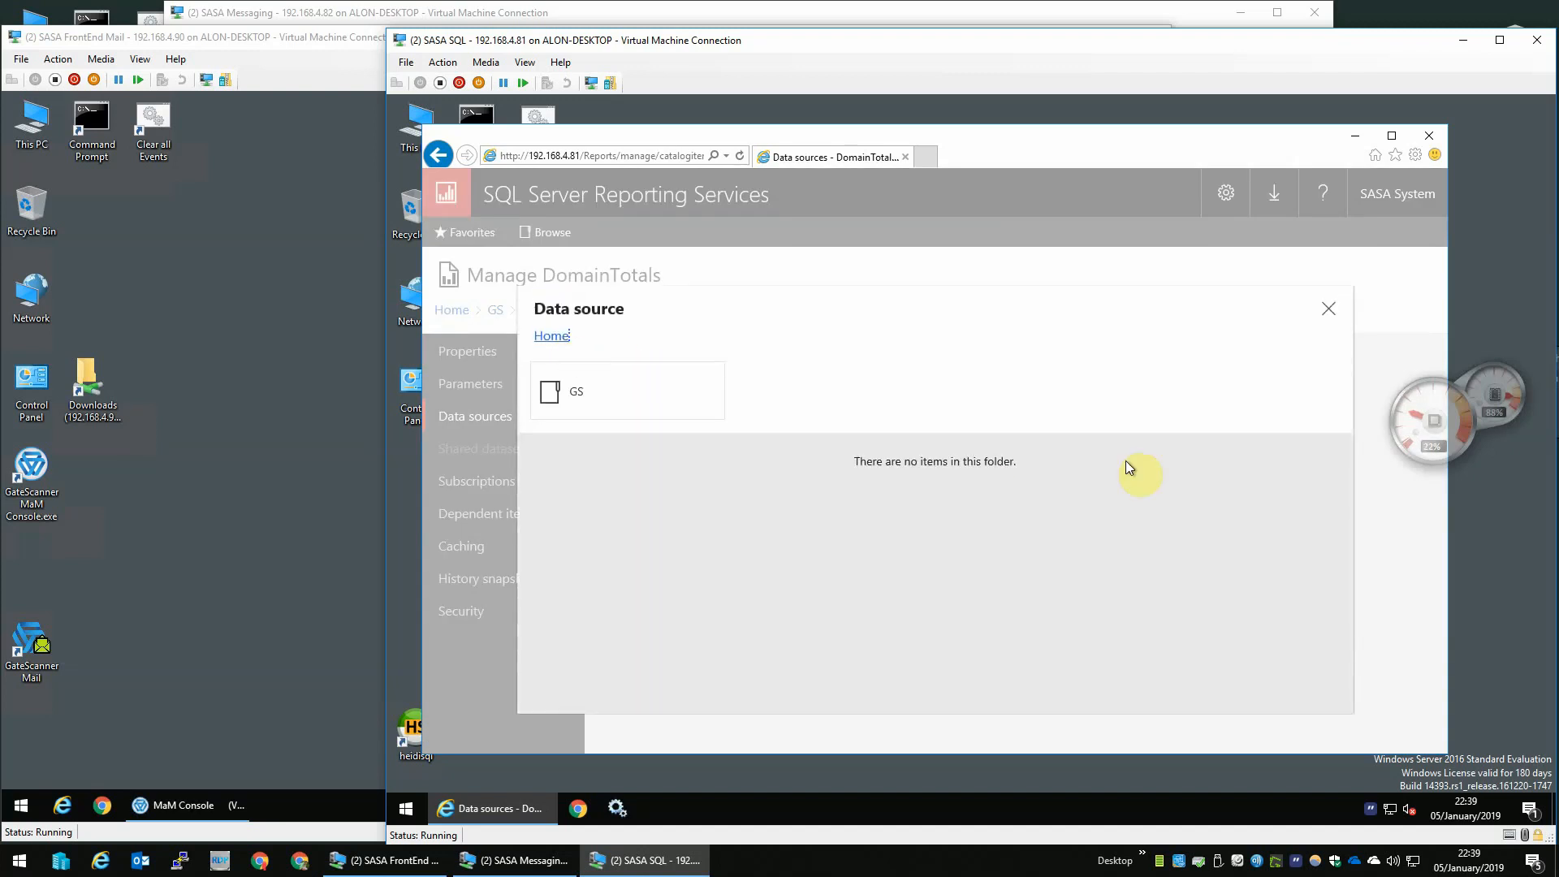
pyautogui.click(569, 398)
pyautogui.click(611, 416)
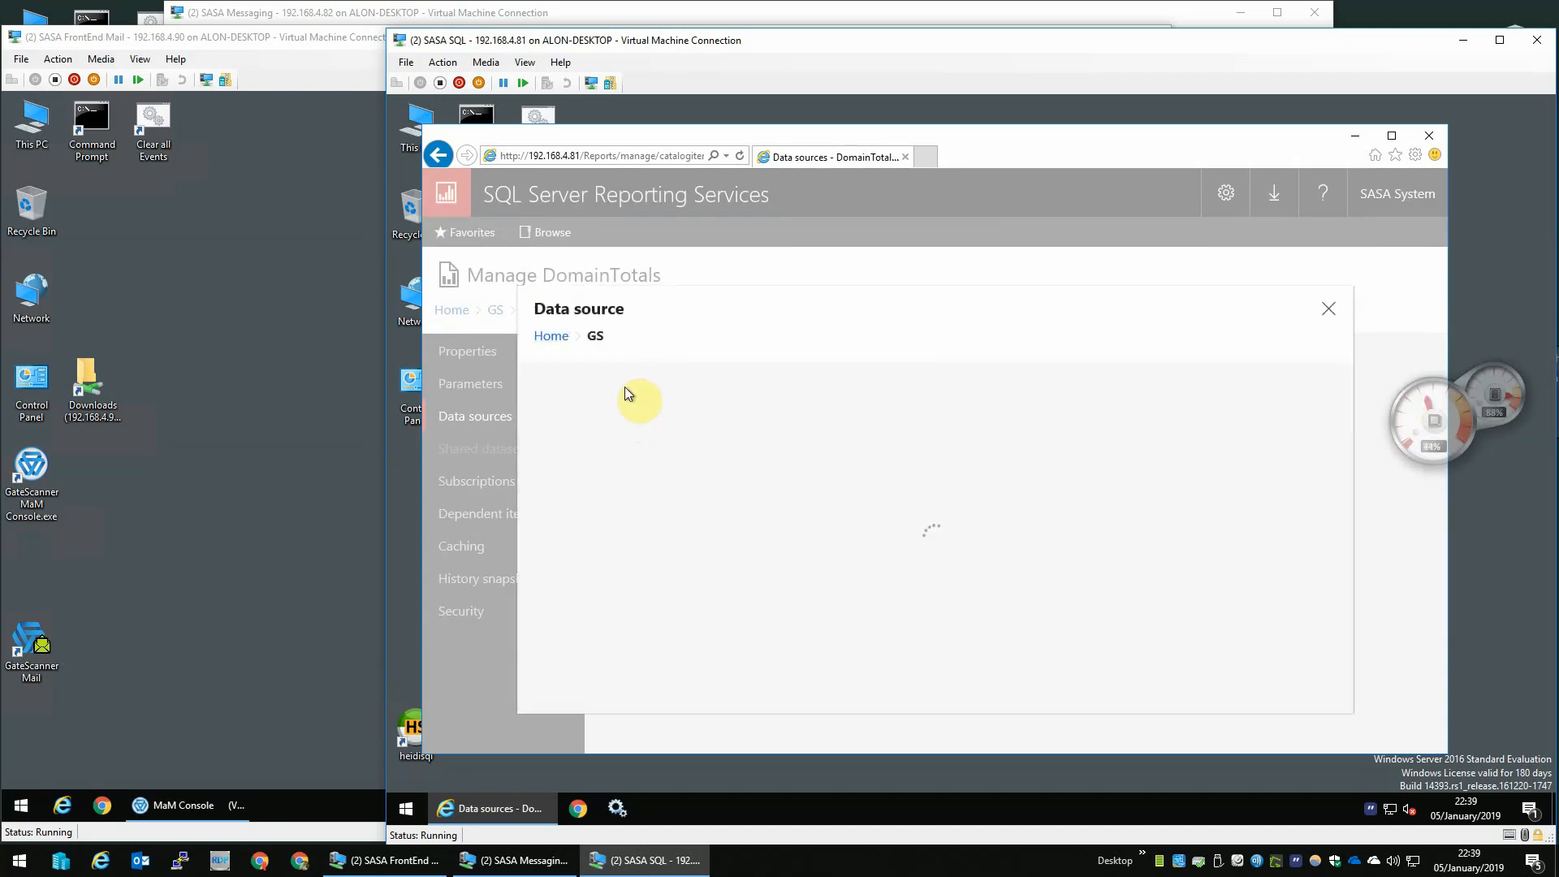
pyautogui.click(625, 409)
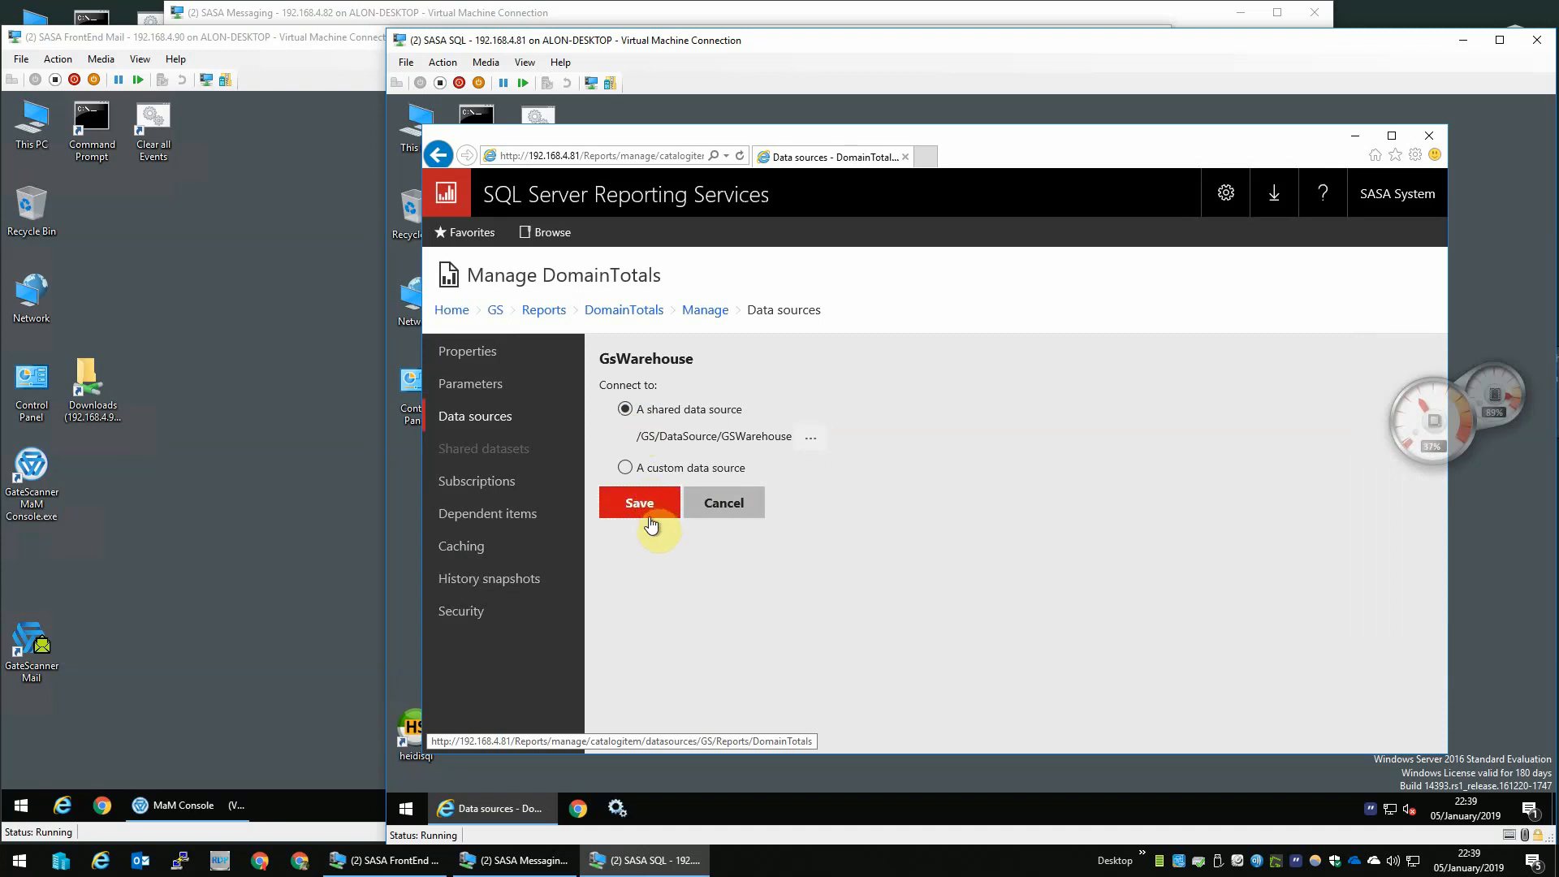
pyautogui.click(653, 505)
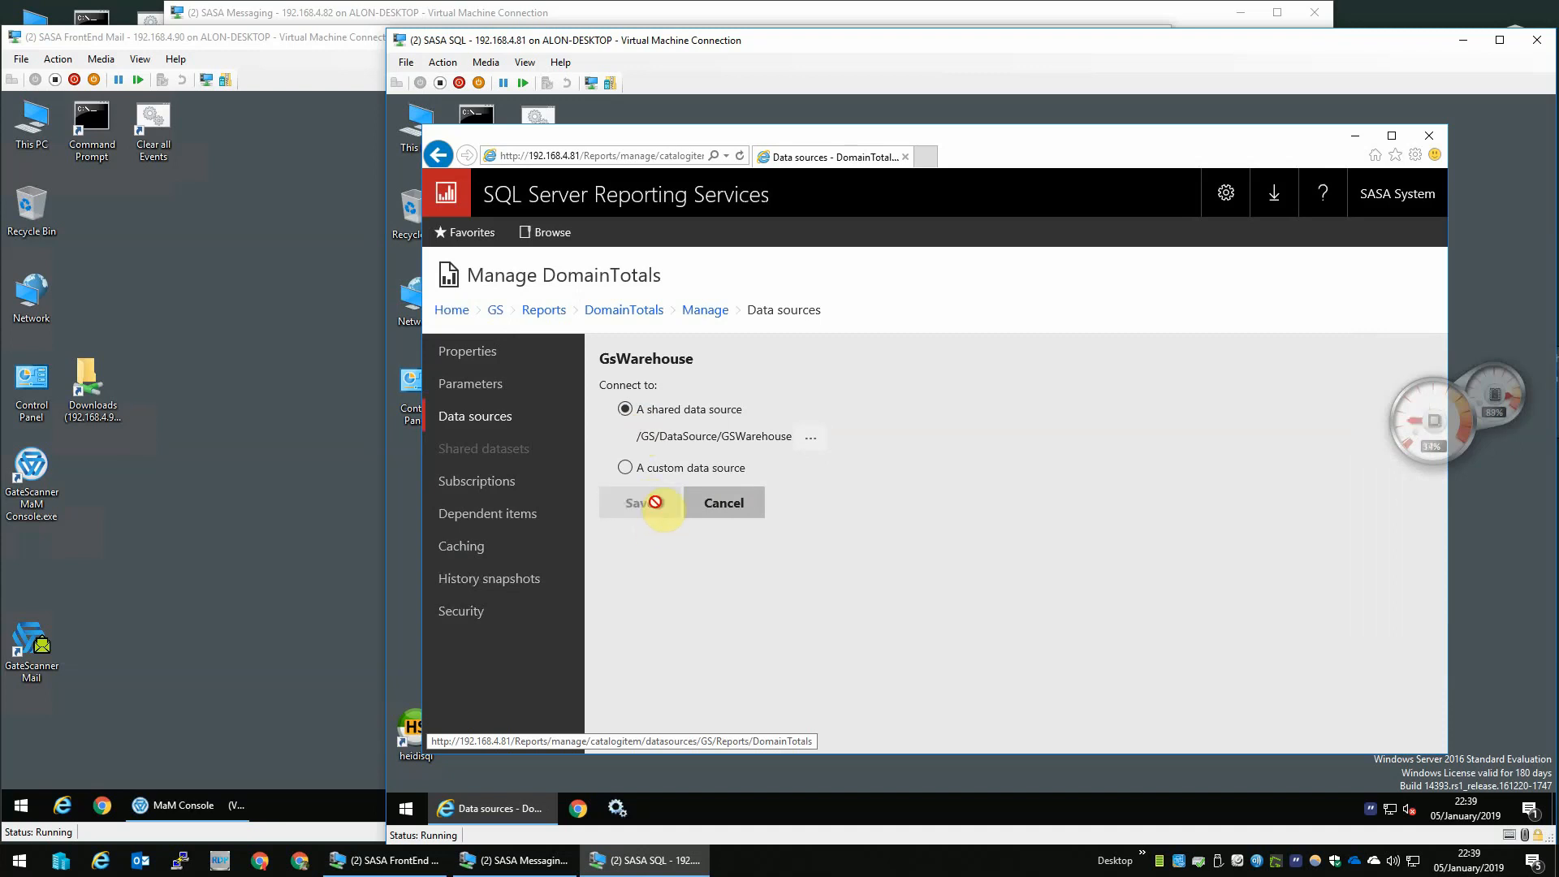
pyautogui.click(544, 311)
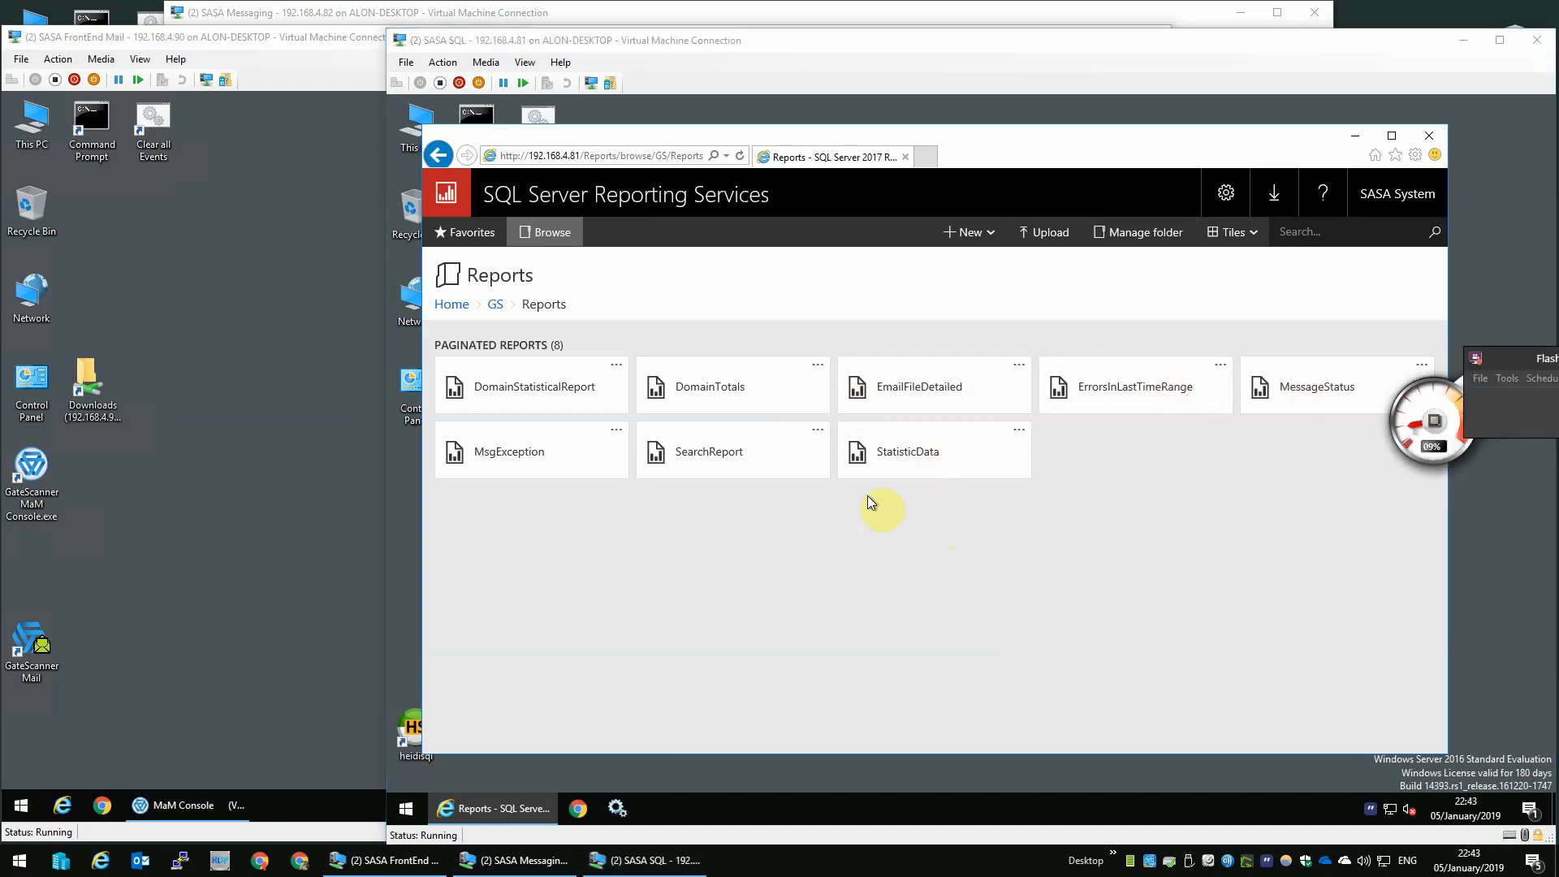
# - Close the browser, switch to the FrontEnd Mail machine, and sign in to GateScanner Mail with the admin password
pyautogui.click(1429, 136)
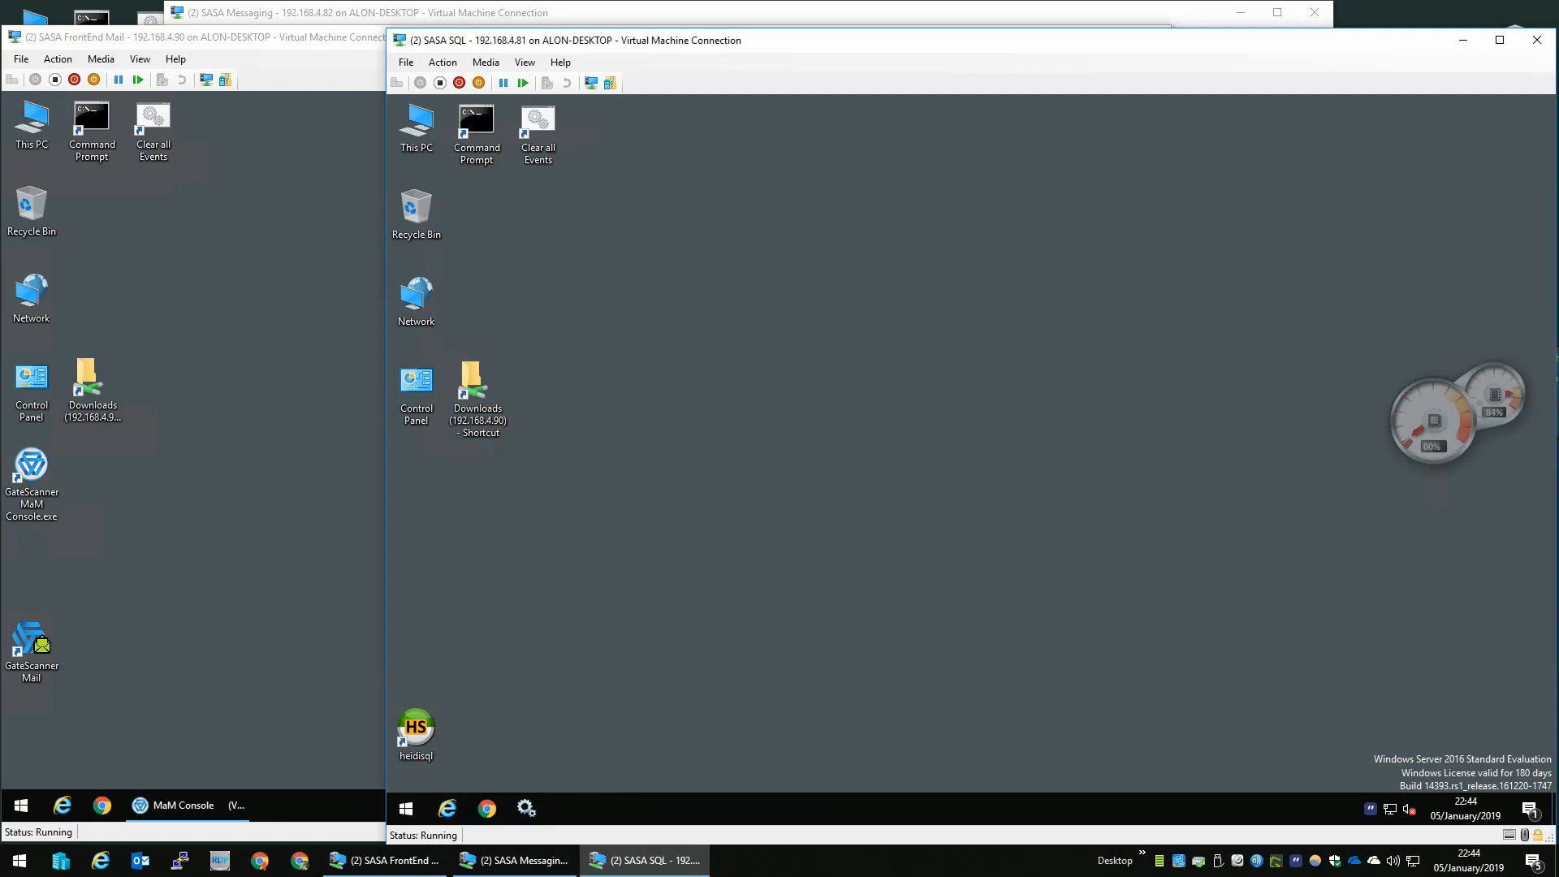
pyautogui.click(149, 511)
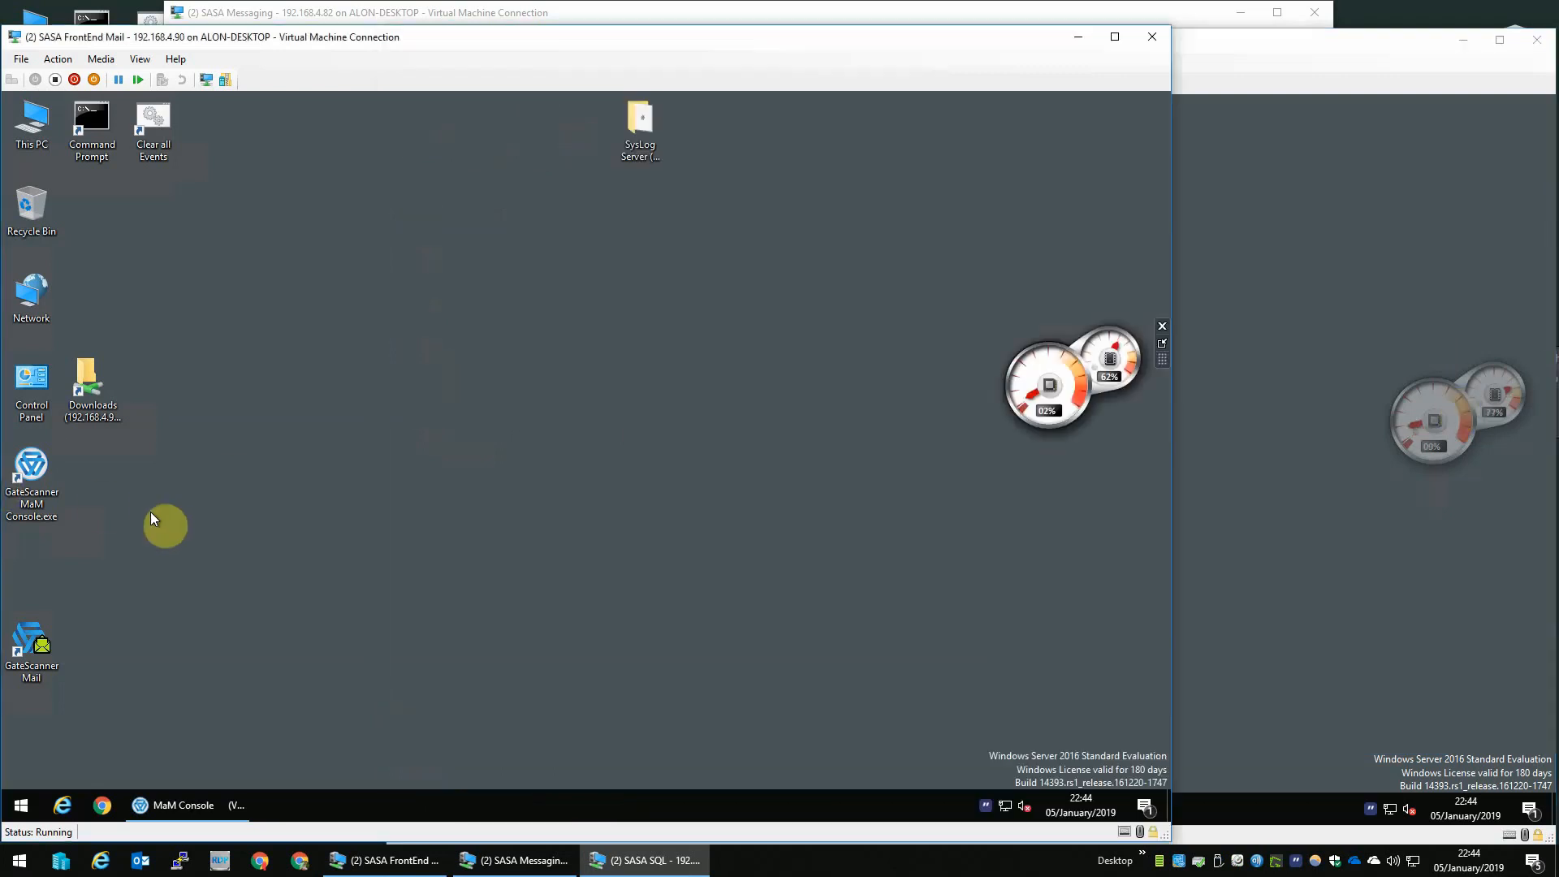
pyautogui.click(52, 646)
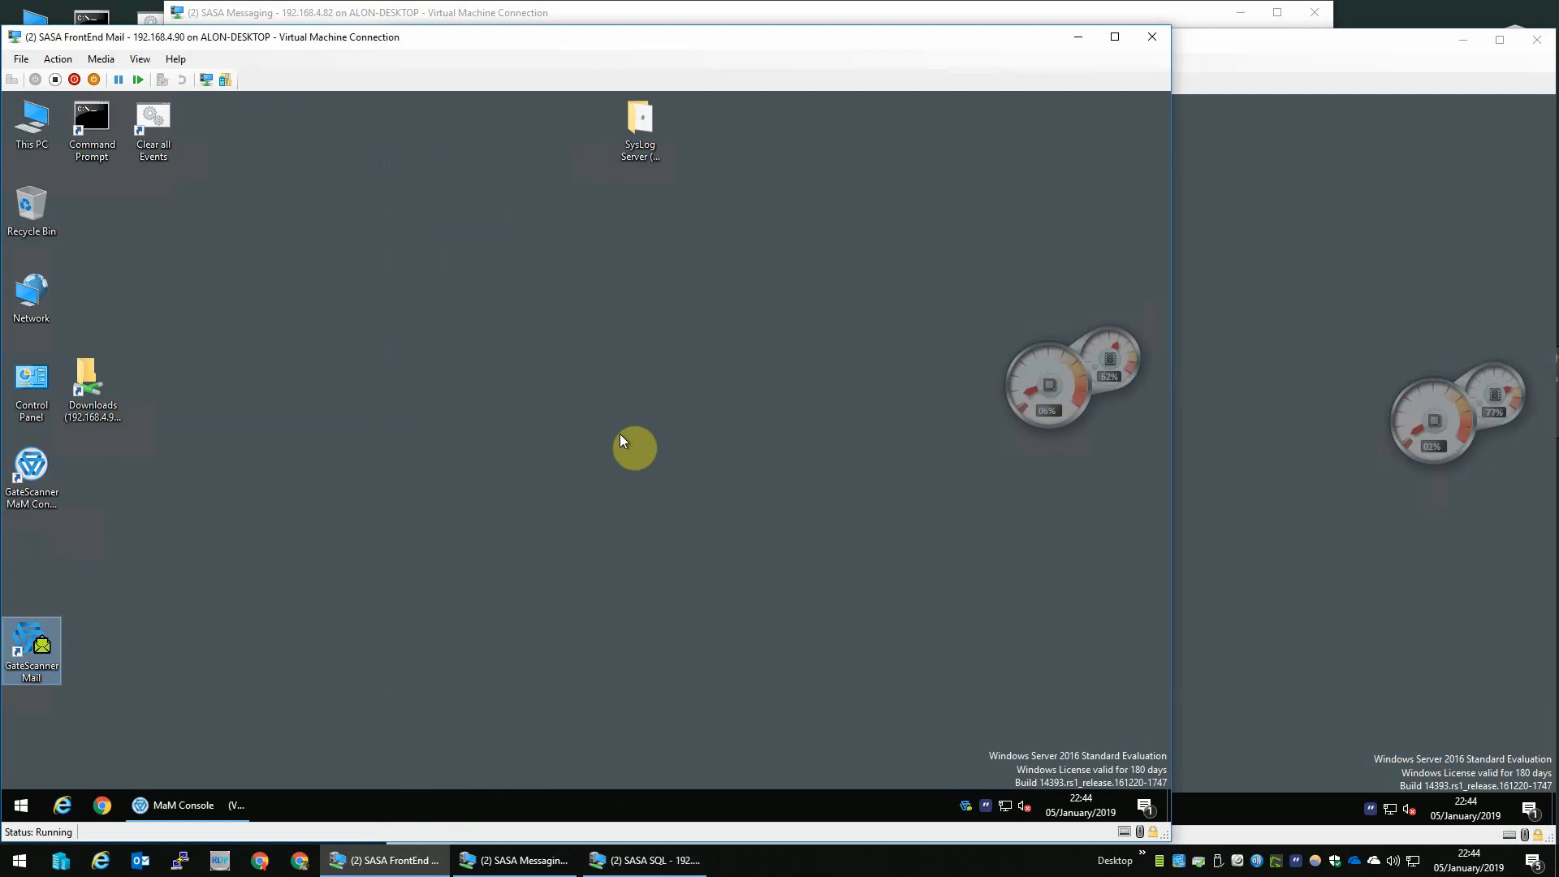
pyautogui.click(621, 433)
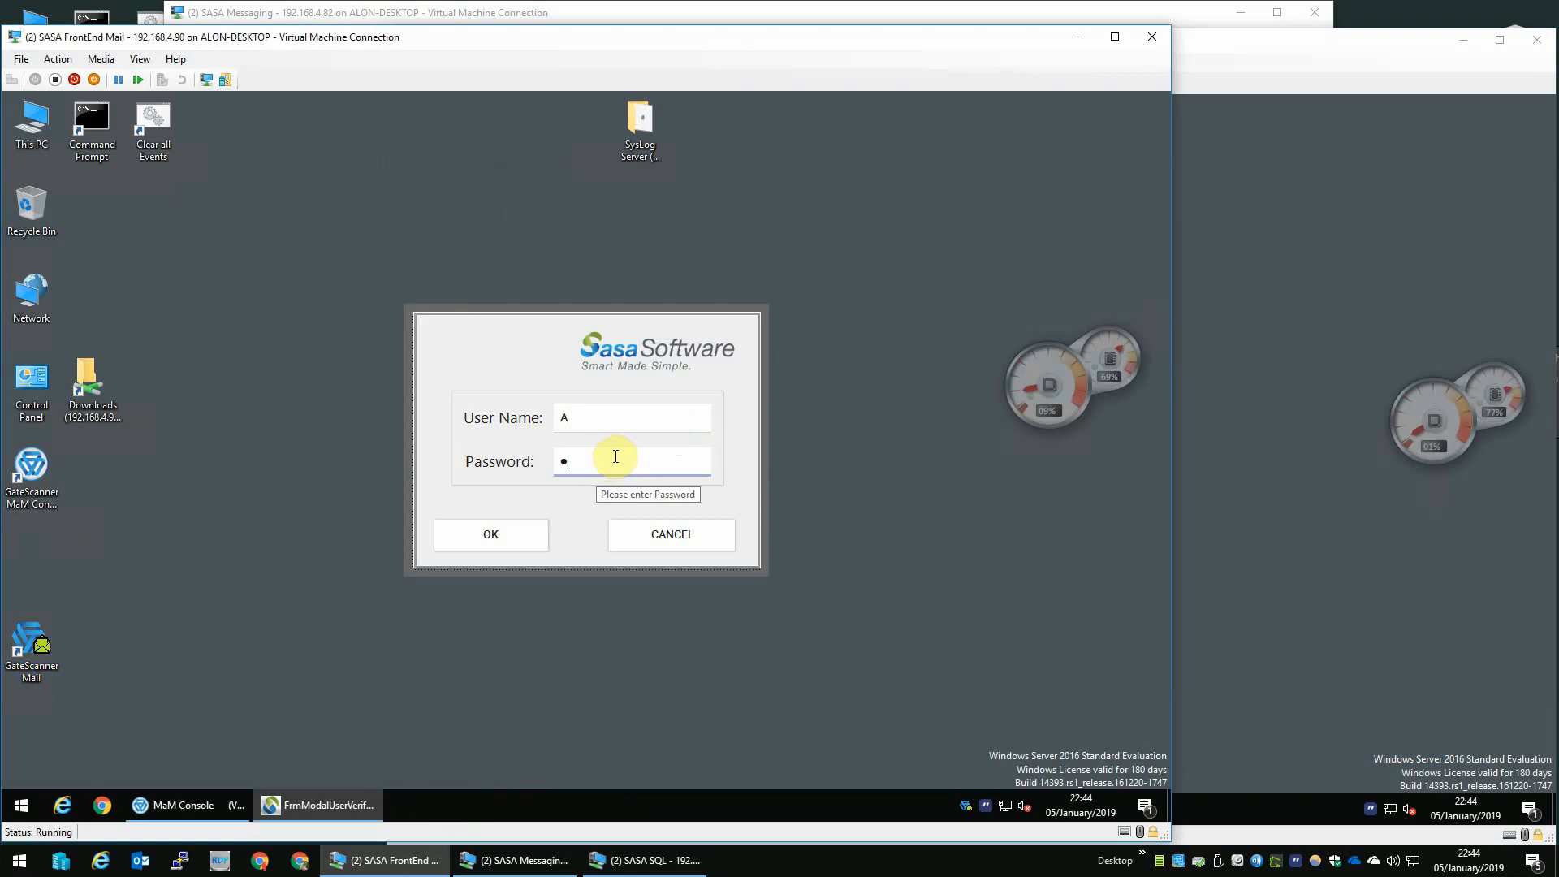
pyautogui.click(456, 539)
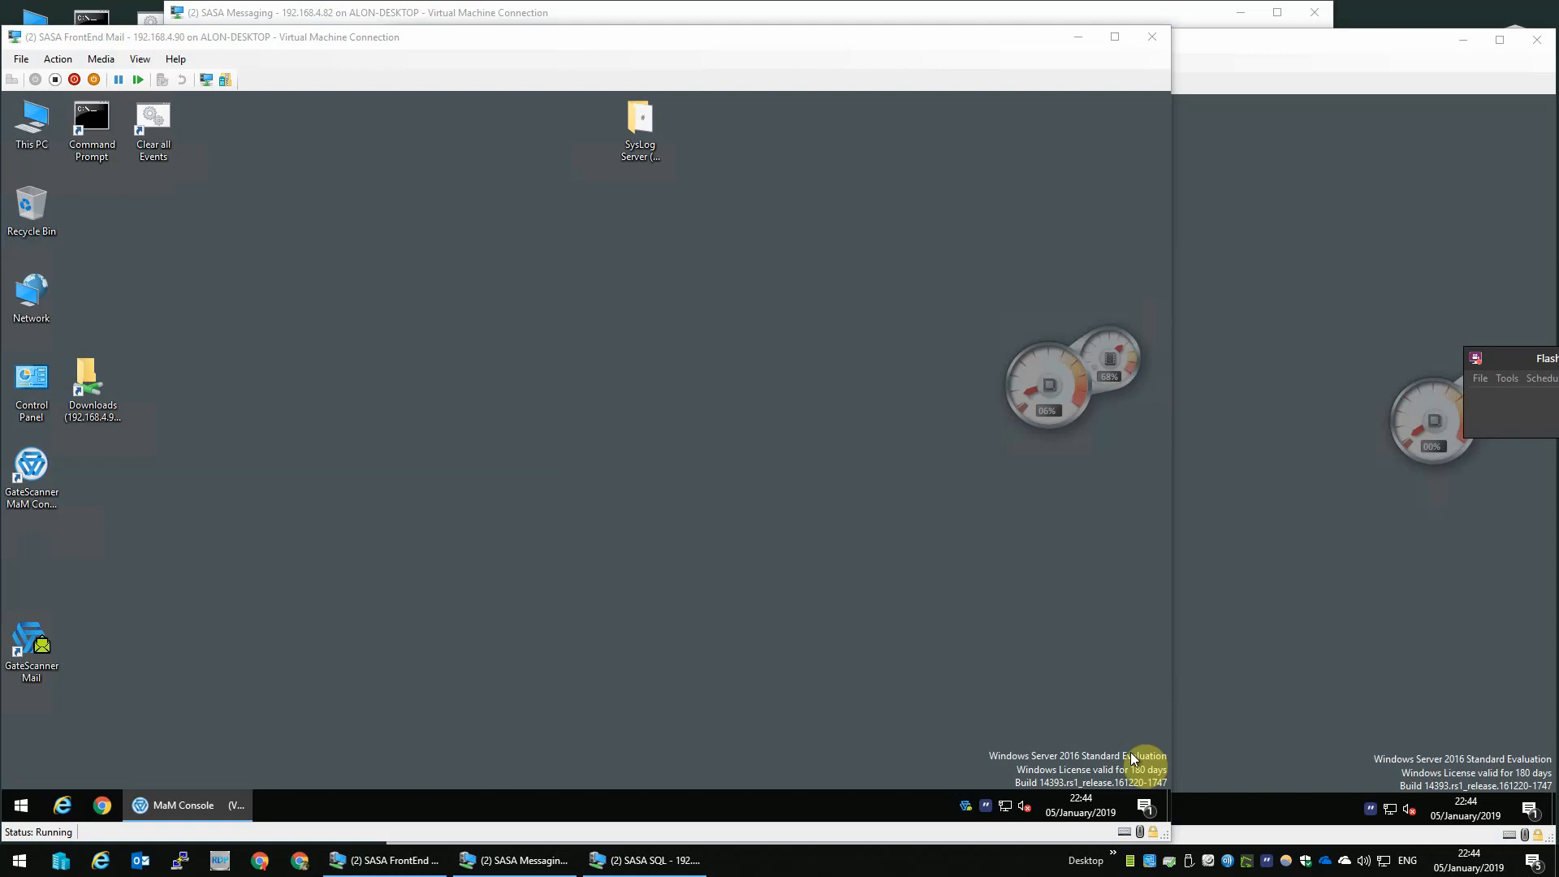
# - Open the GateScanner Mail console and expand the Default MailScanner node under Mail Scanner
pyautogui.click(967, 812)
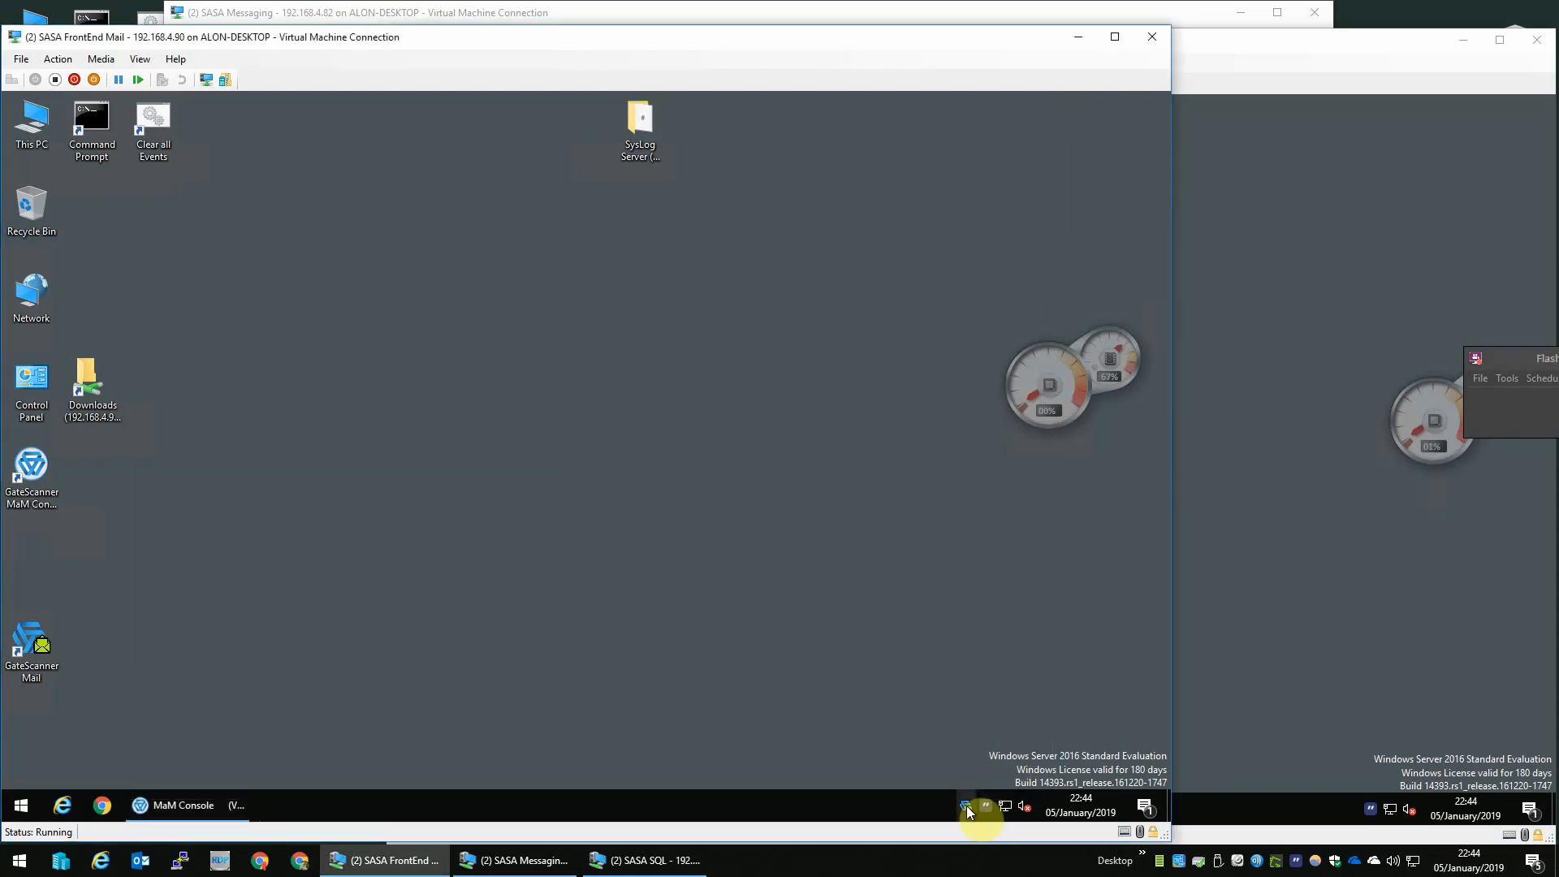
pyautogui.doubleClick(967, 812)
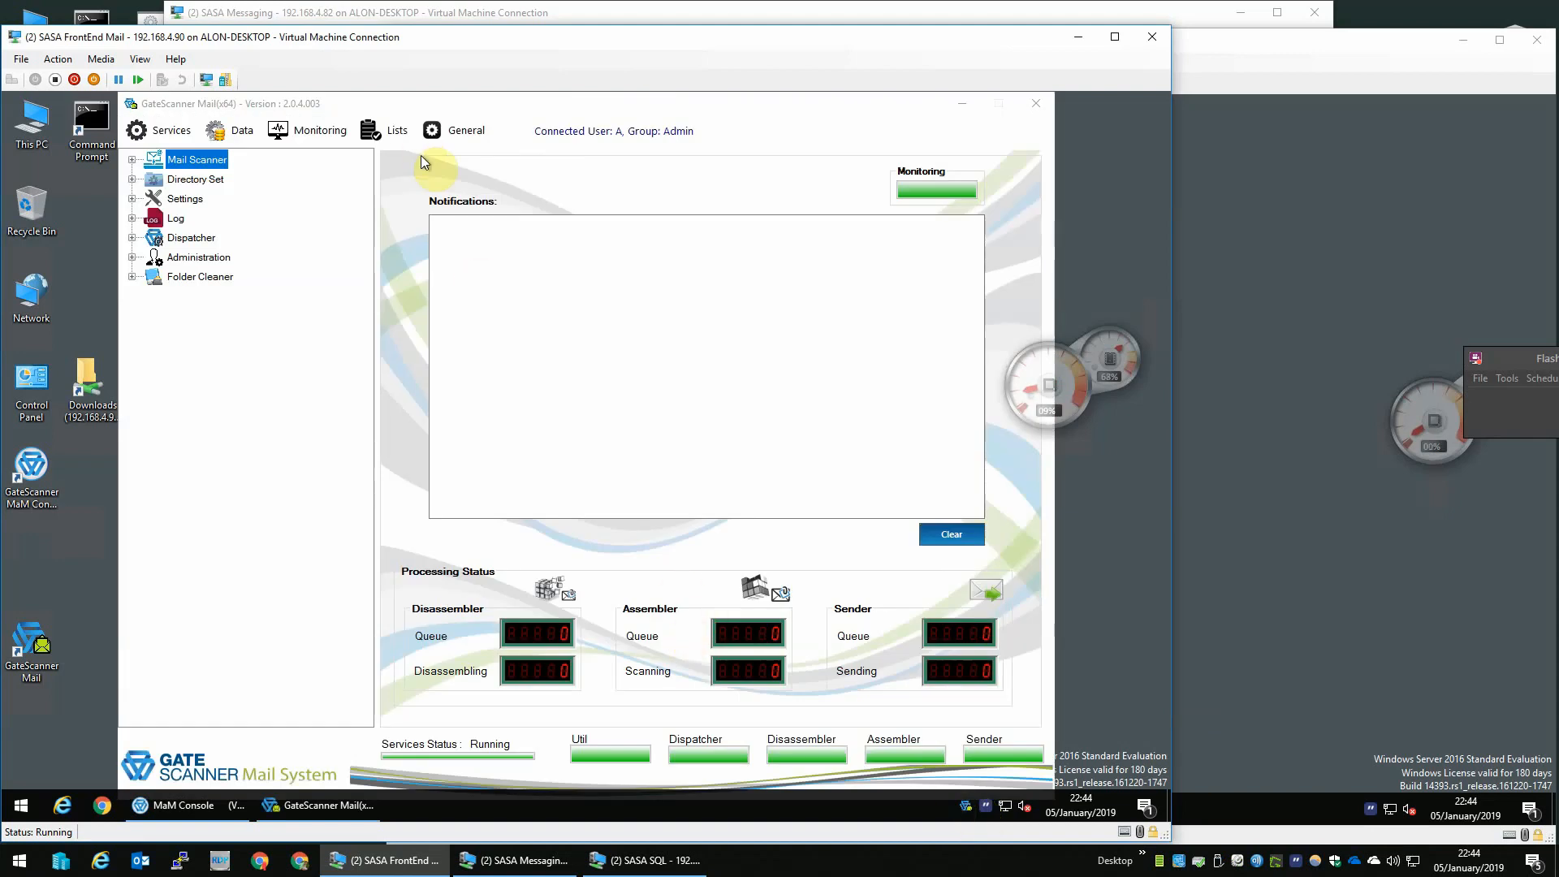
pyautogui.doubleClick(195, 163)
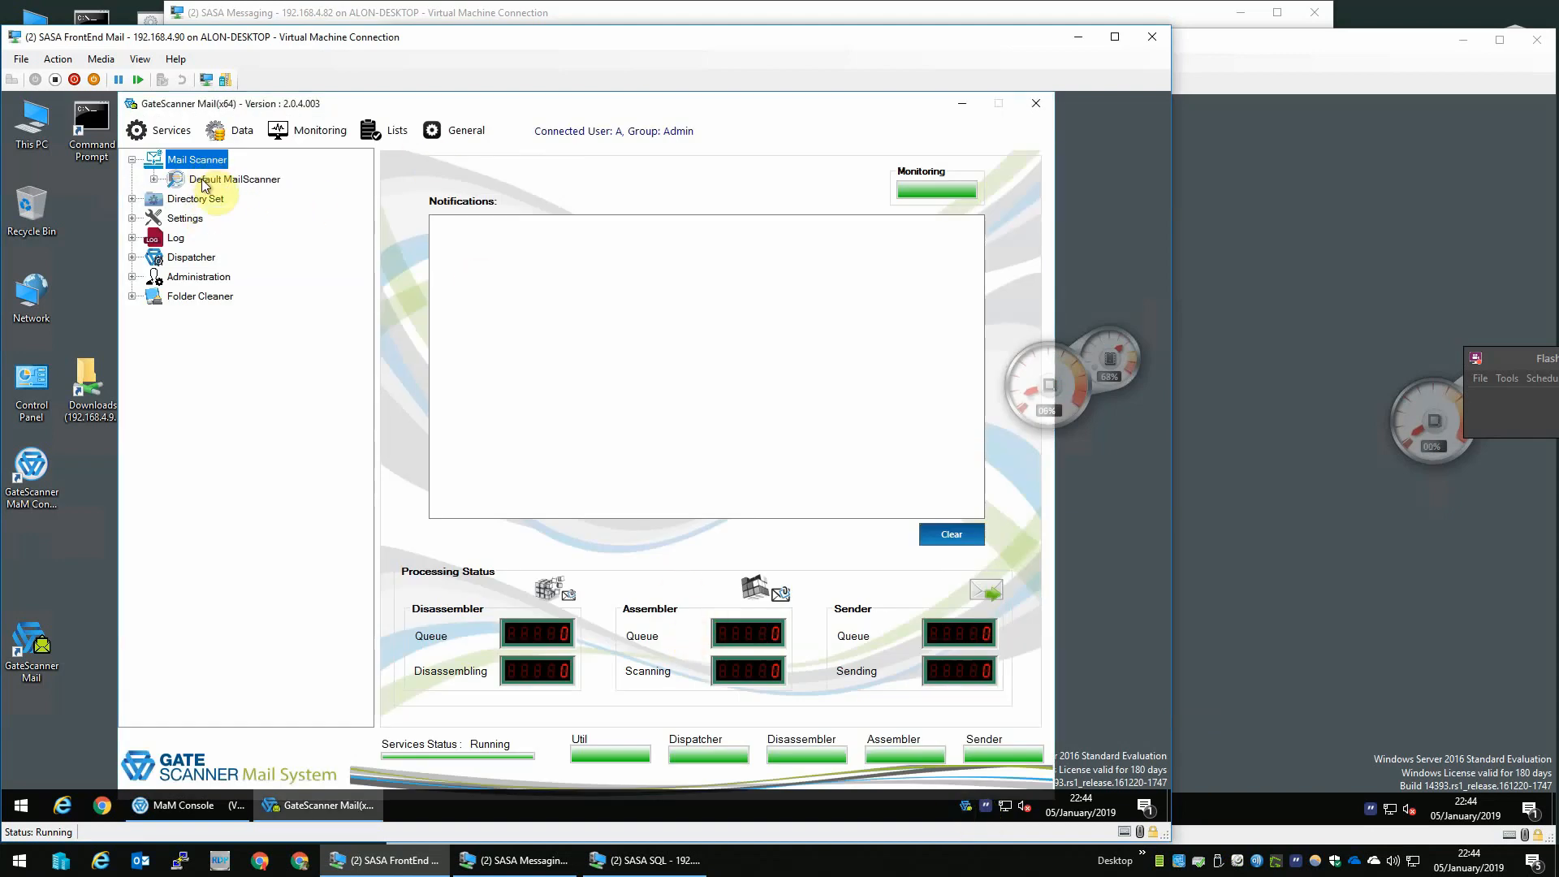
pyautogui.click(206, 182)
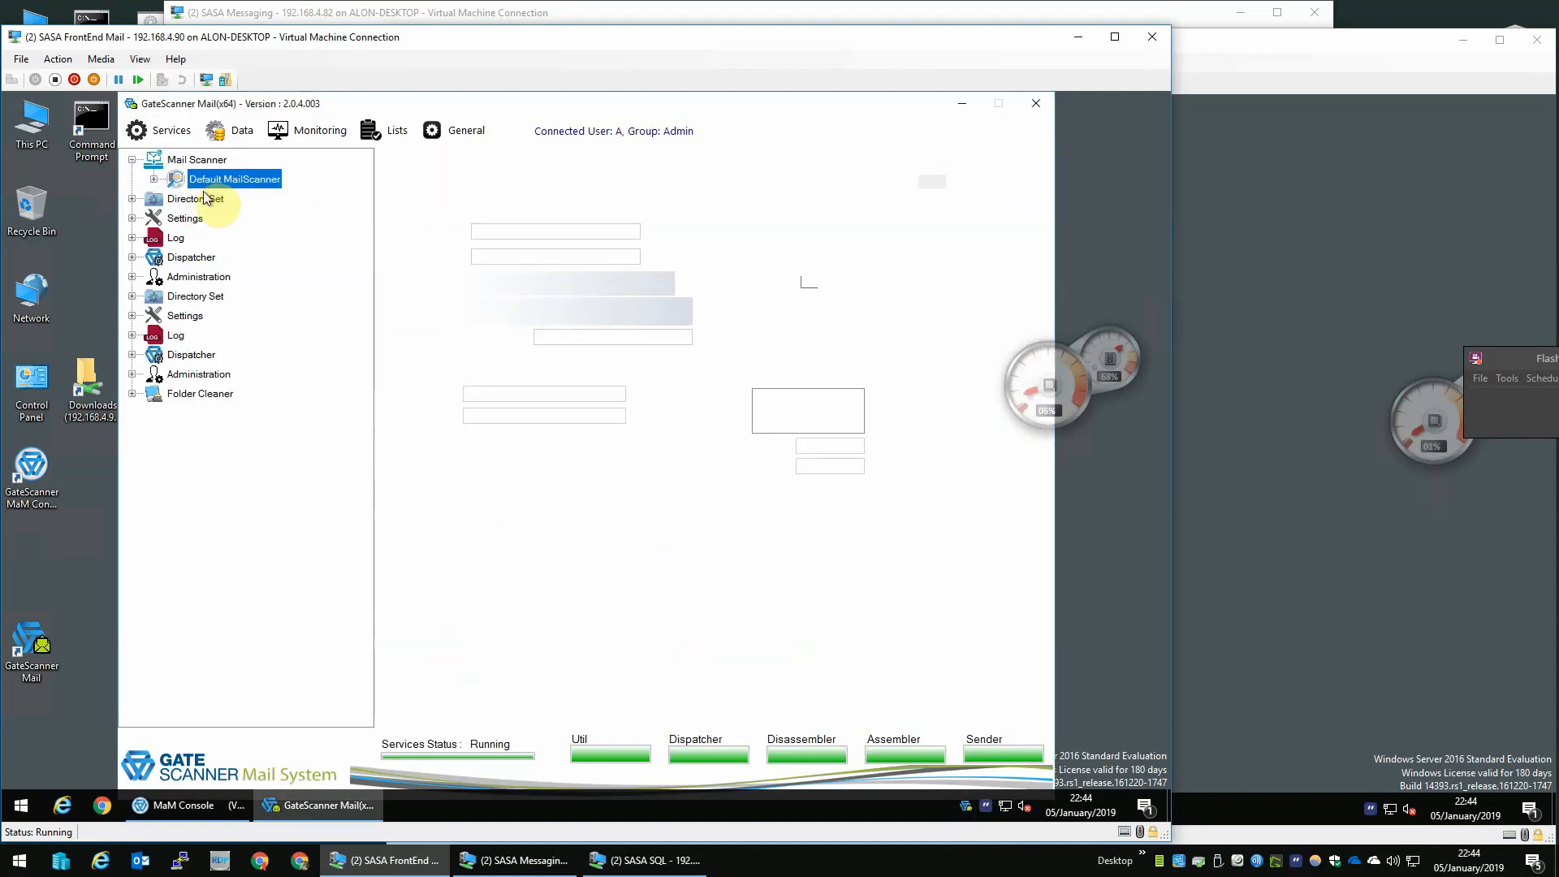
pyautogui.click(155, 181)
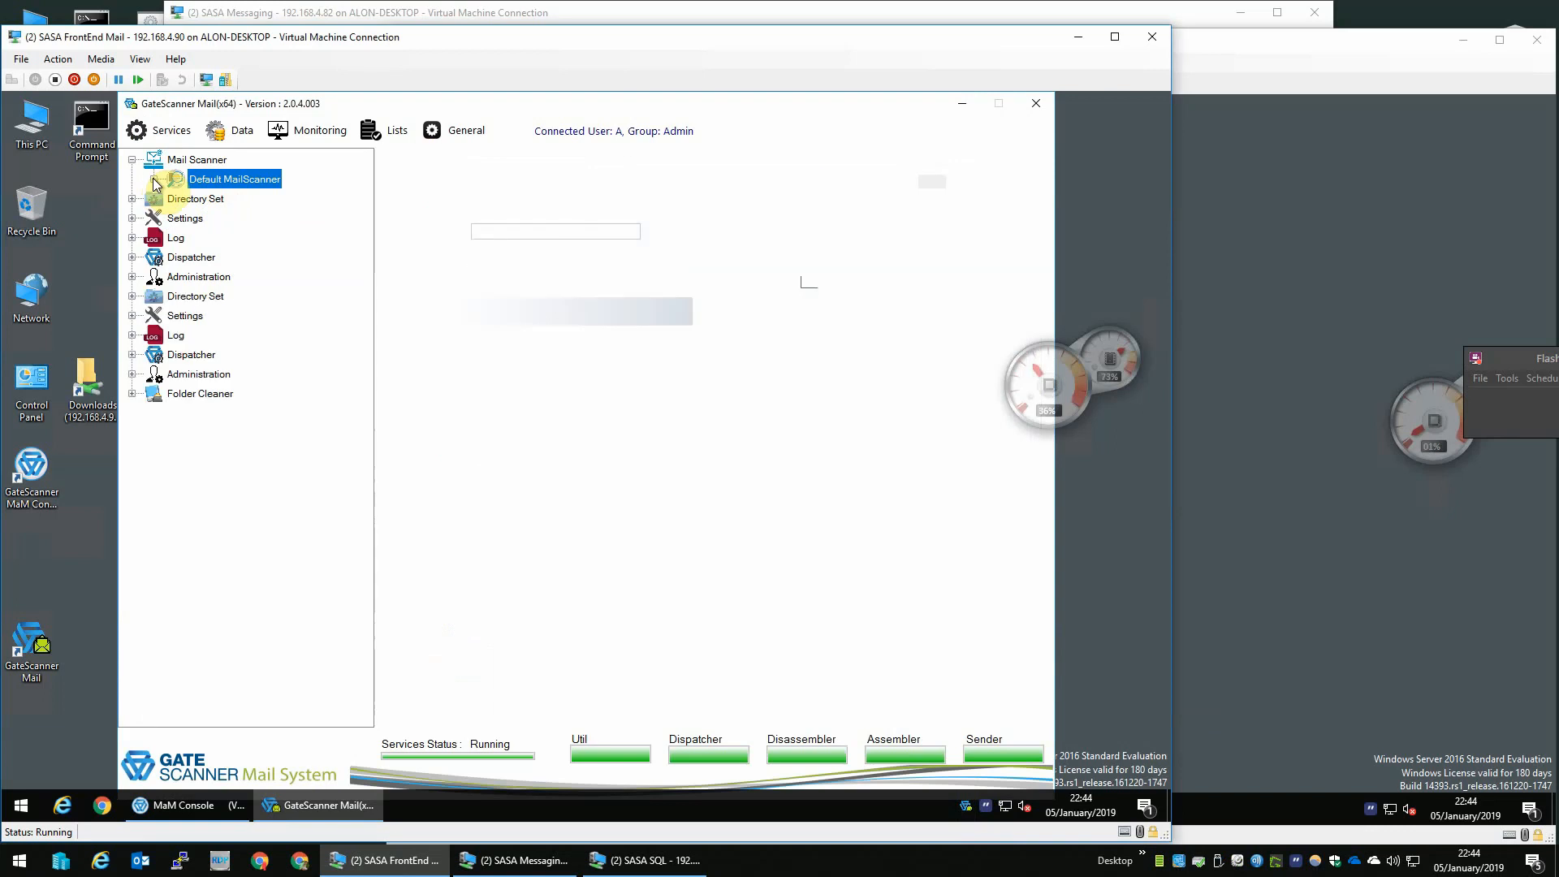
# - Add a new domain group host named 192.168.4.70 with host address 192.168.4.70 under the Default MailScanner
pyautogui.click(274, 203)
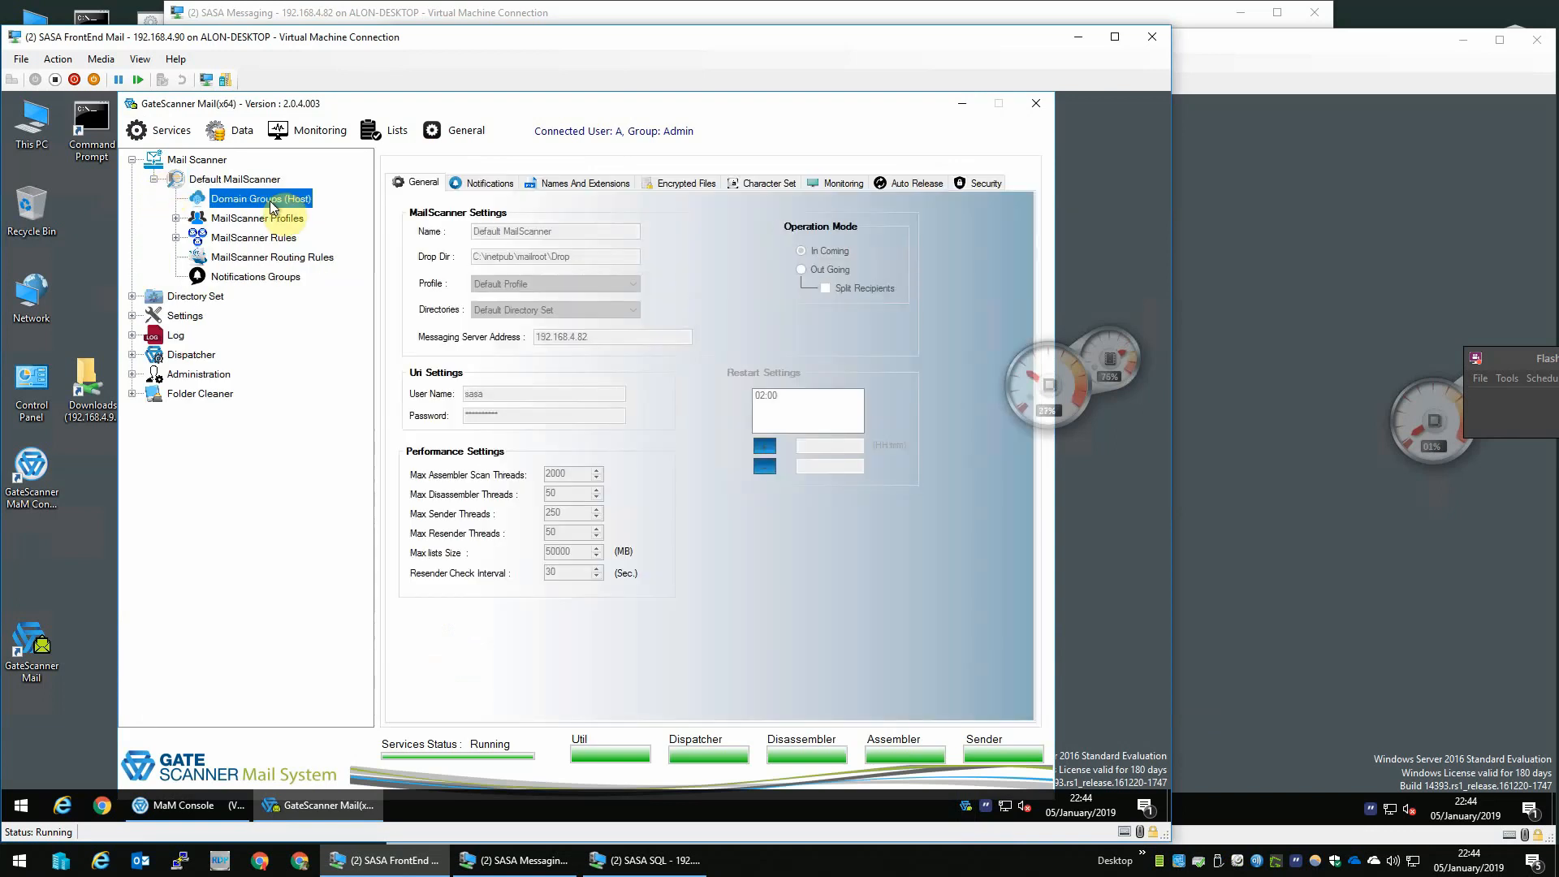
pyautogui.rightClick(274, 205)
pyautogui.click(308, 229)
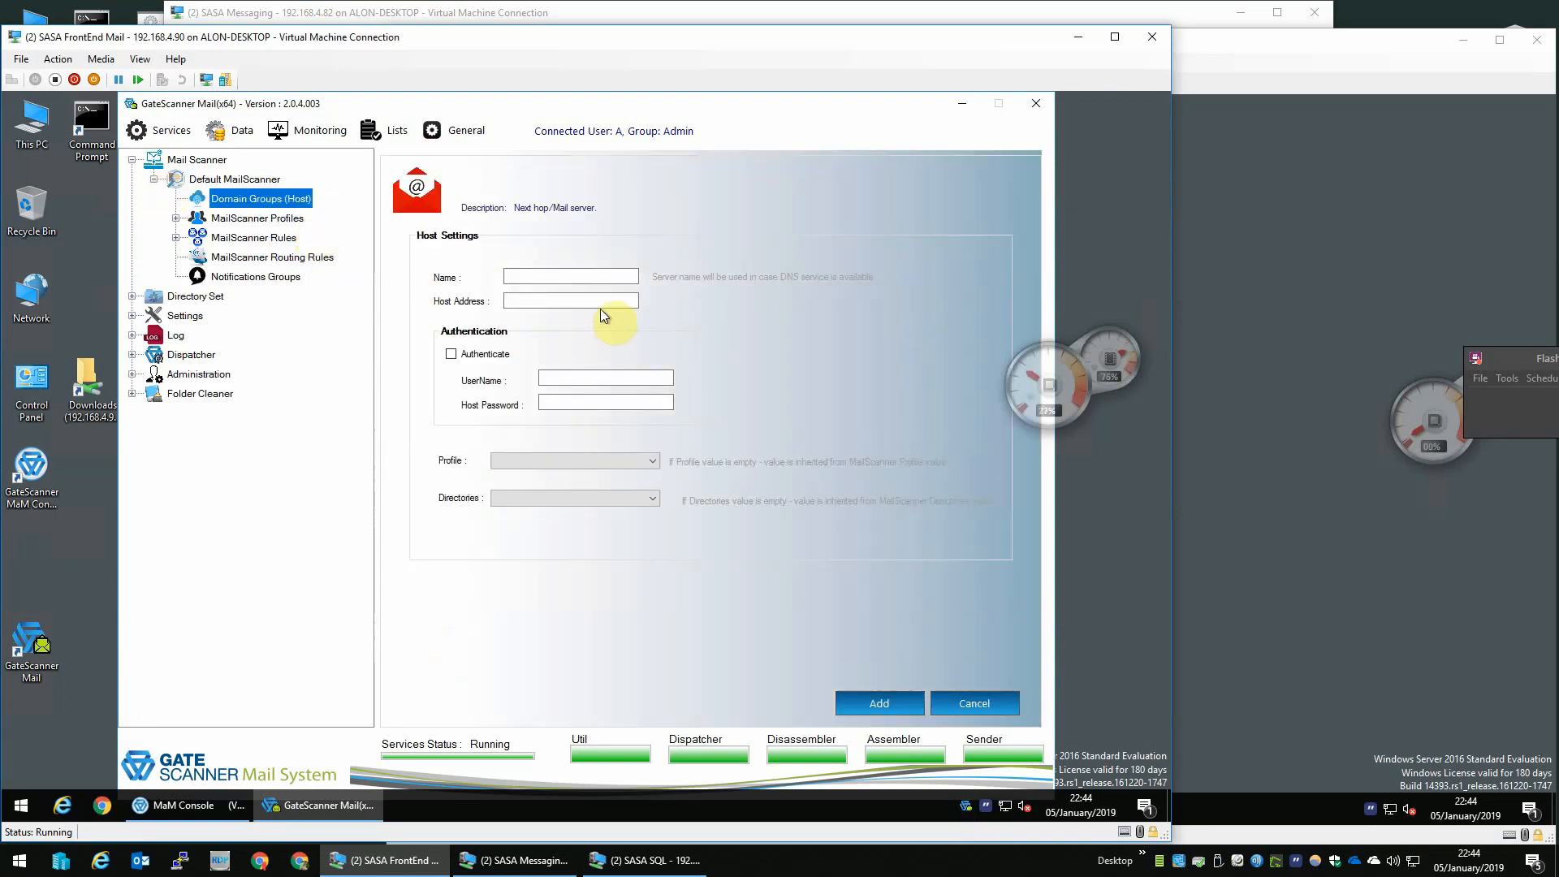
pyautogui.click(578, 278)
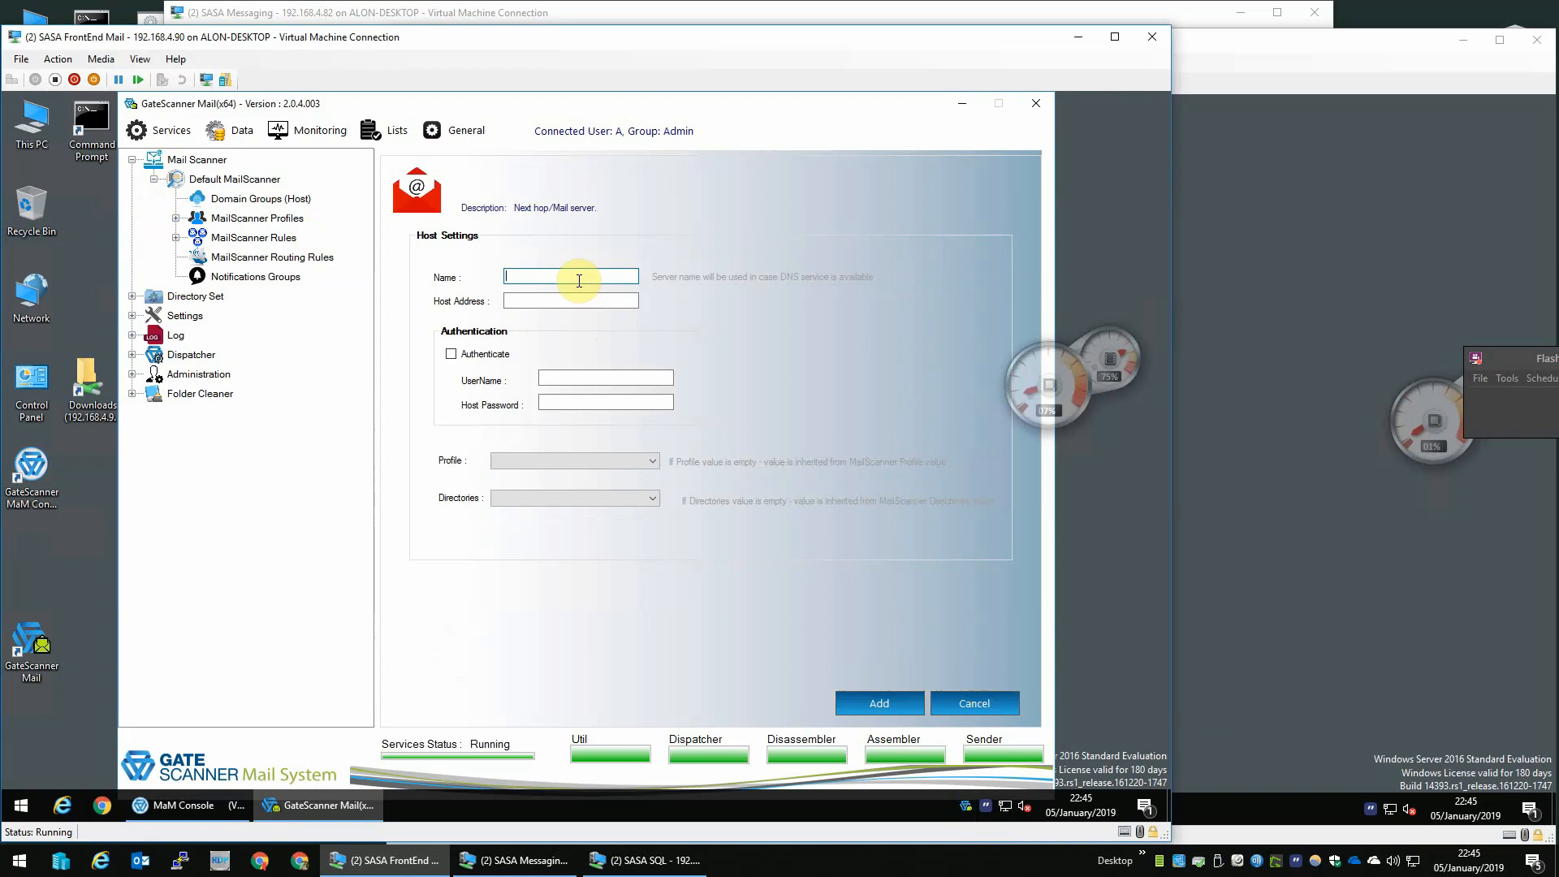
pyautogui.write('192.168.4.')
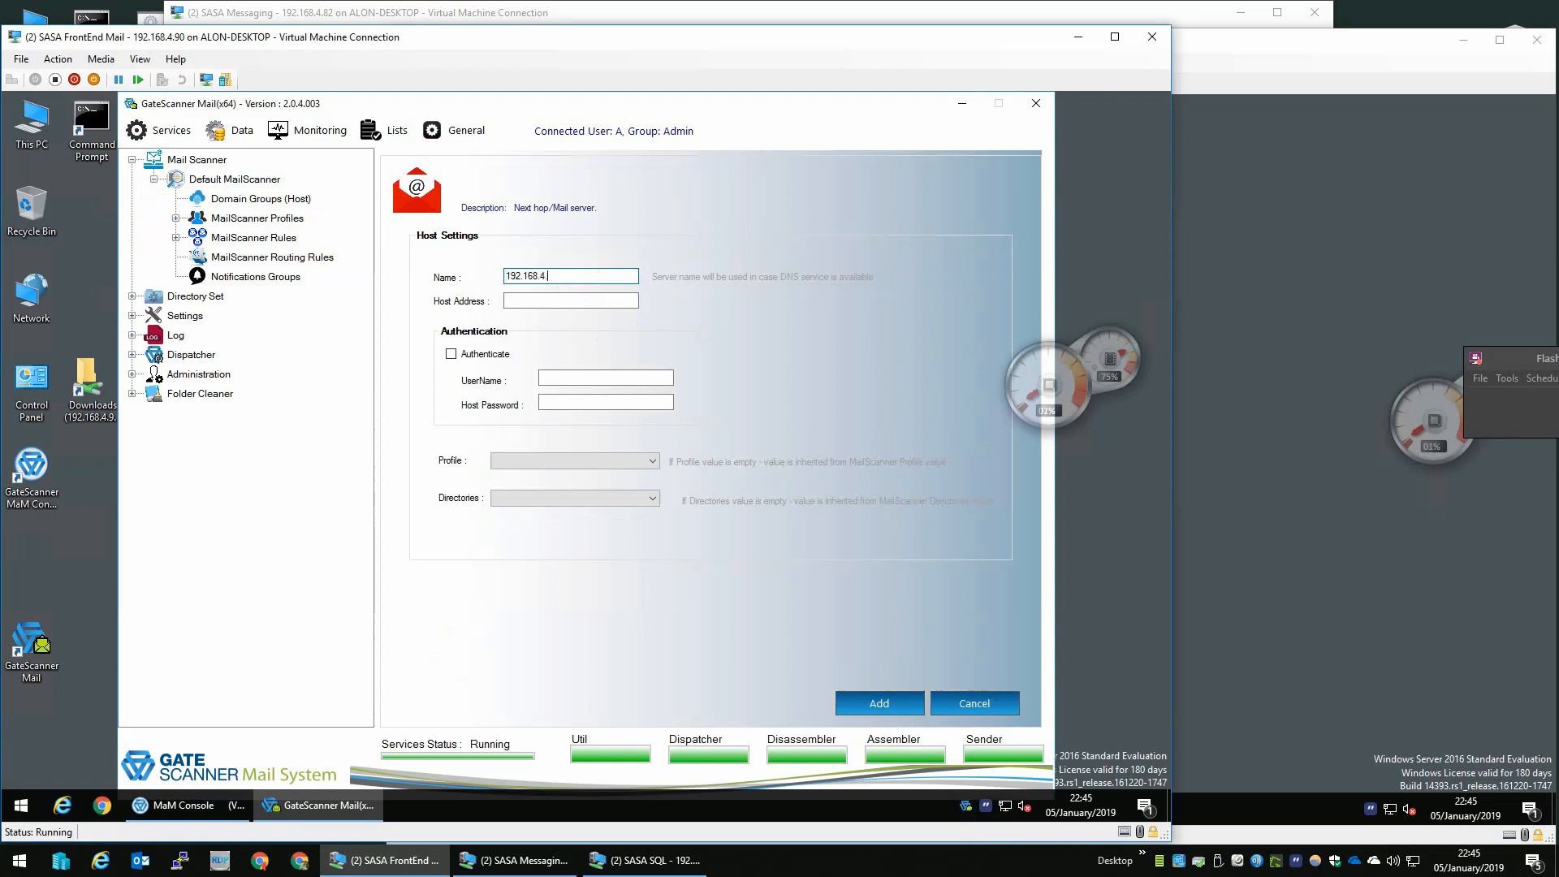
pyautogui.write('70')
pyautogui.press('Tab')
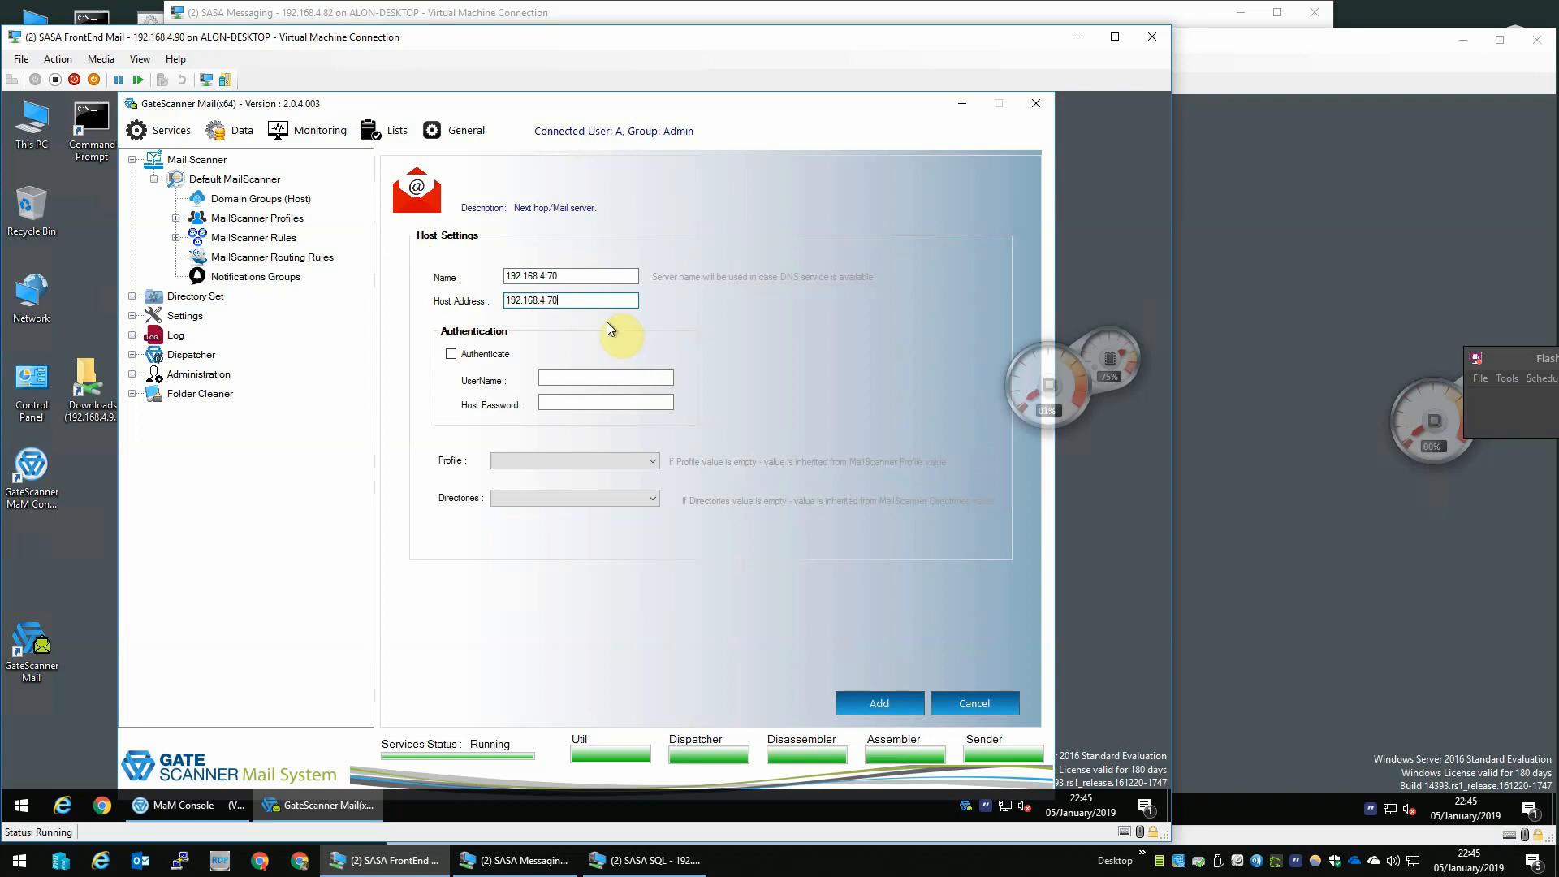
pyautogui.click(872, 703)
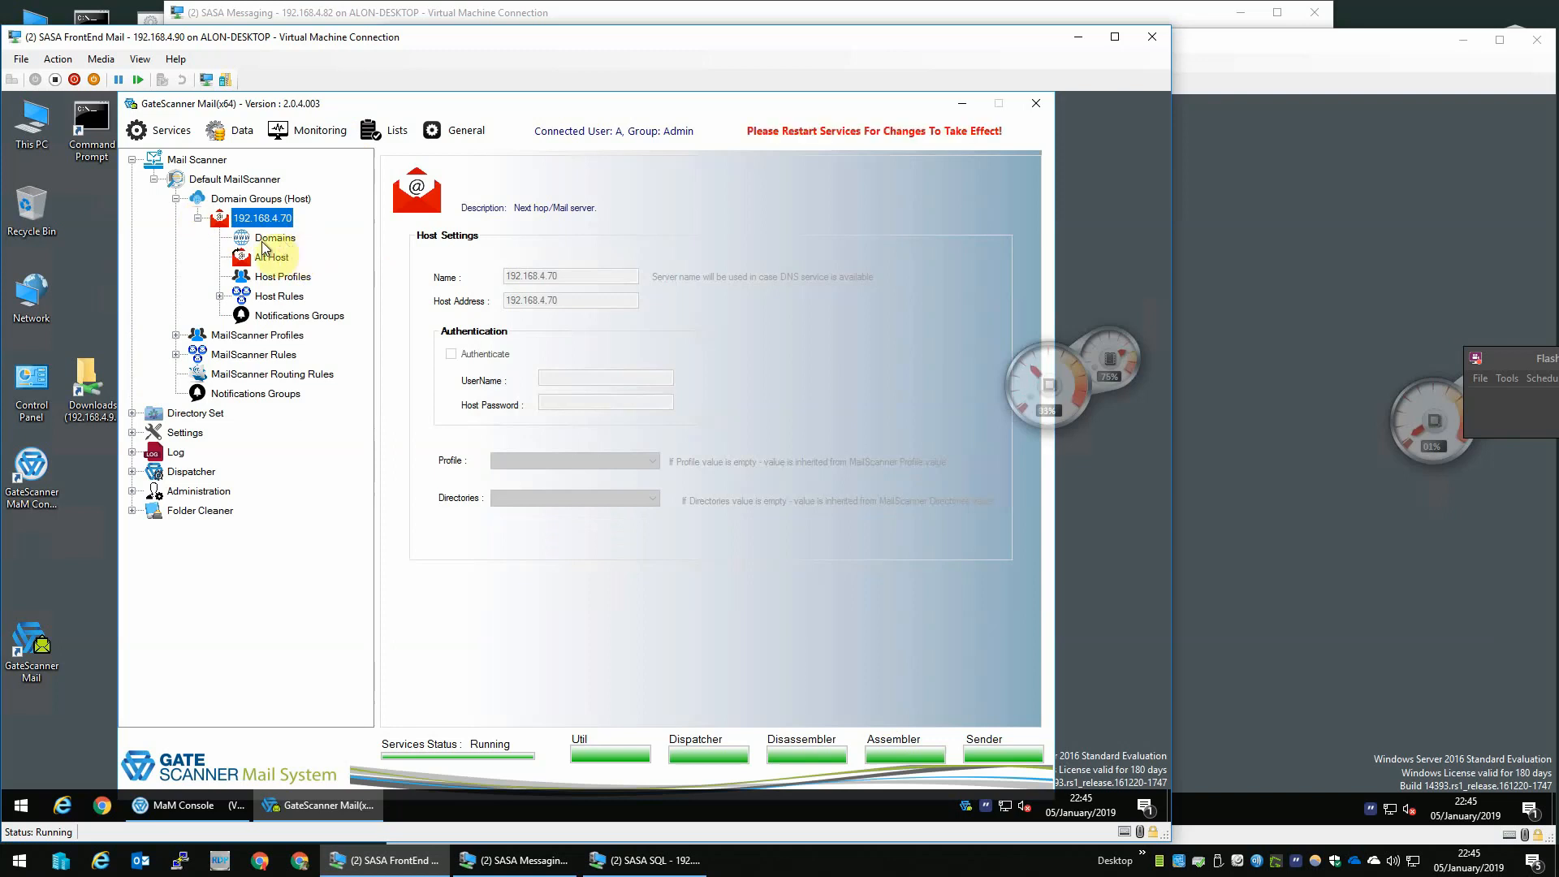
# - Add a new domain named Table-Tennis-Reviews.com under the 192.168.4.70 host
pyautogui.rightClick(275, 238)
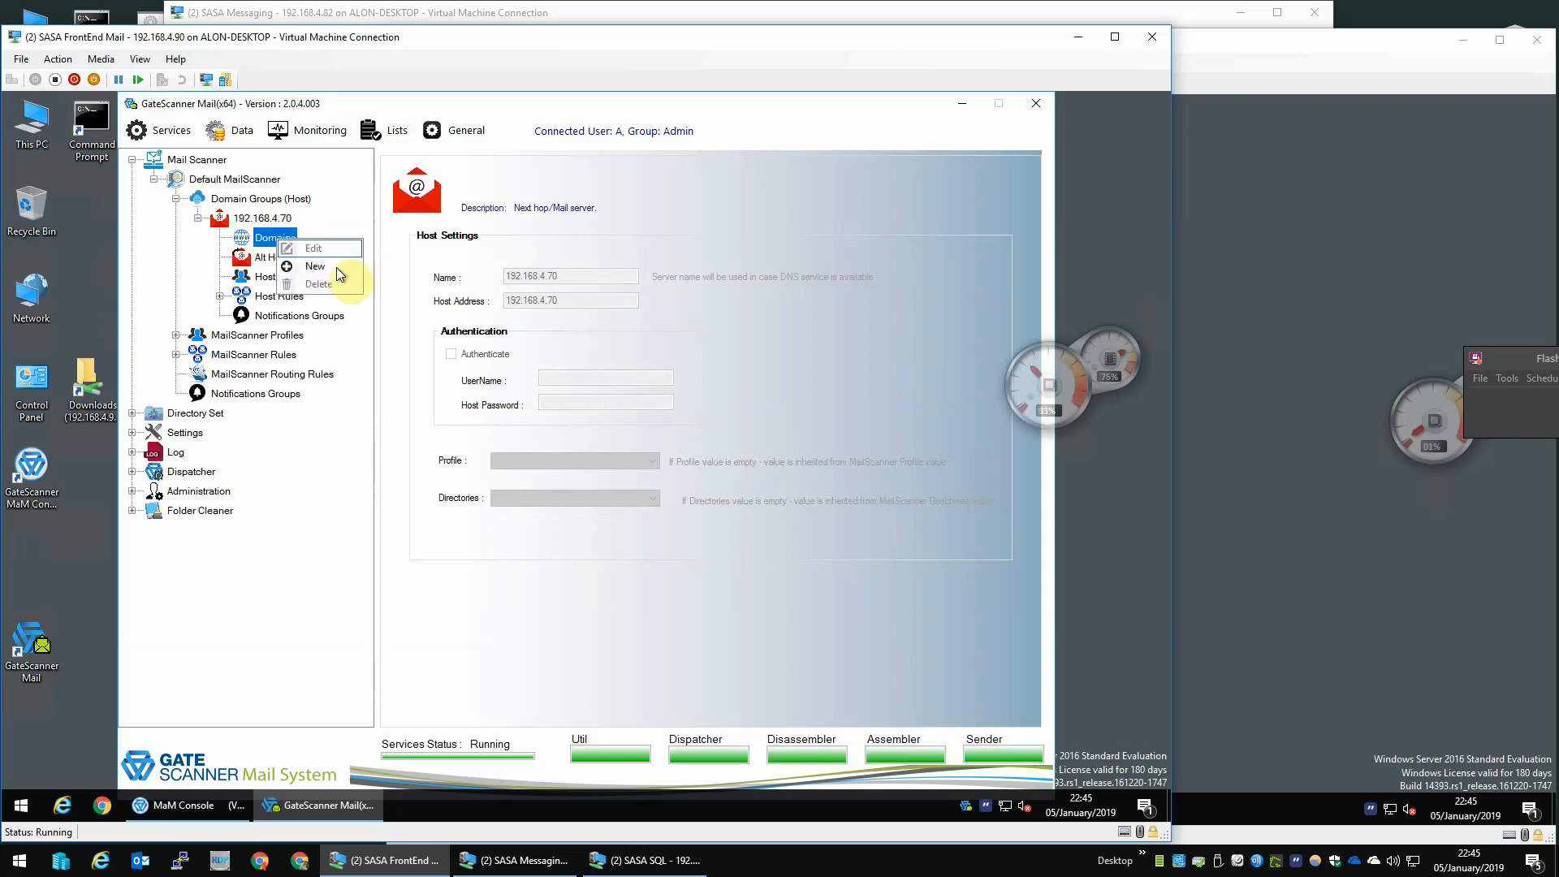
pyautogui.click(323, 267)
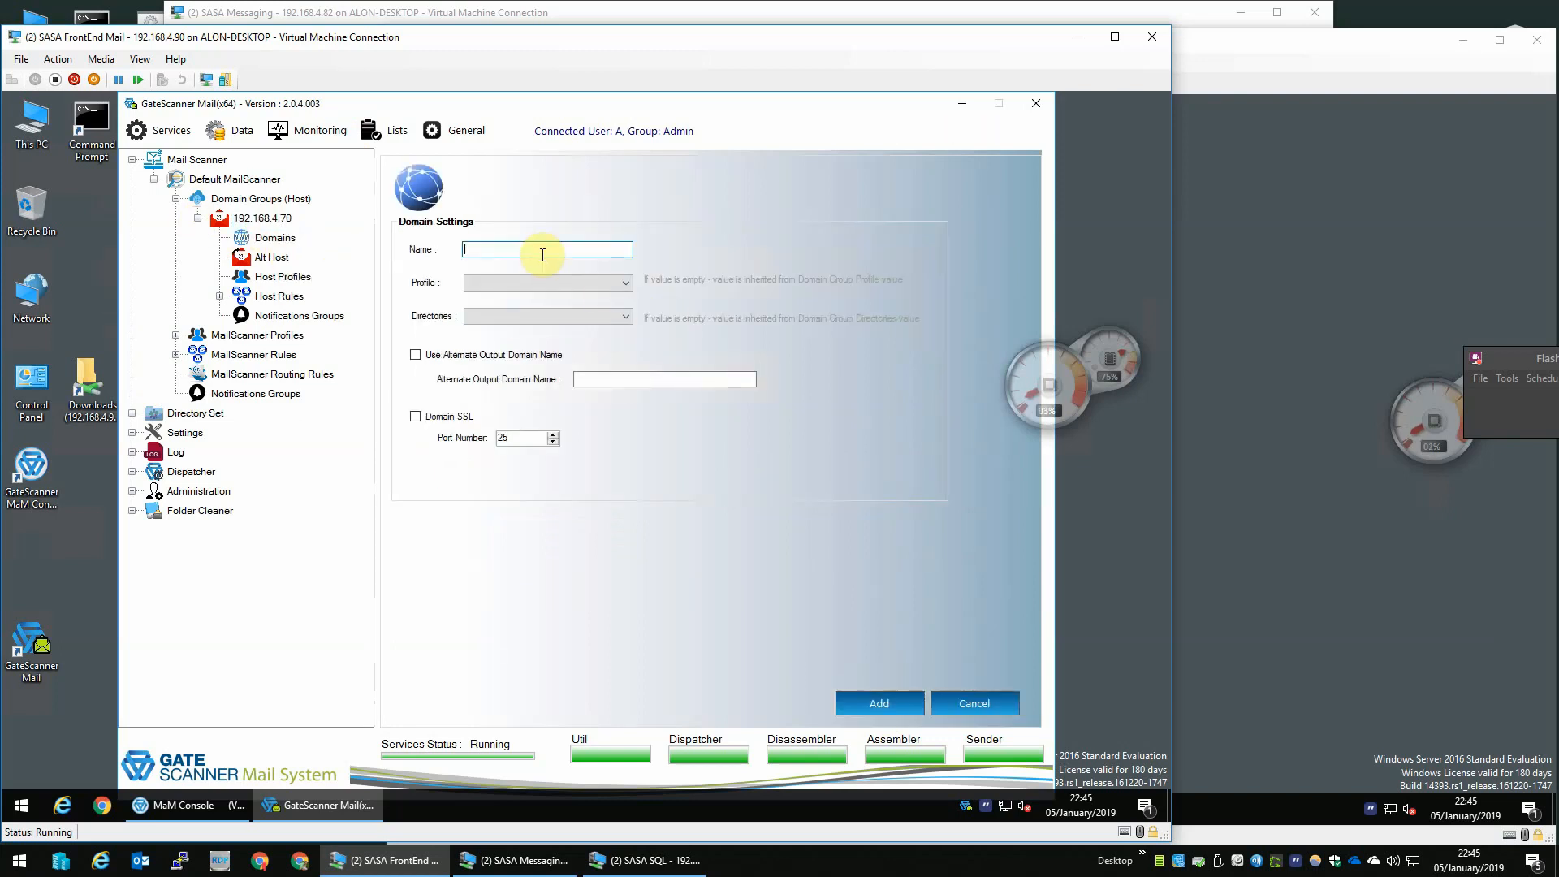
pyautogui.write('Table-T')
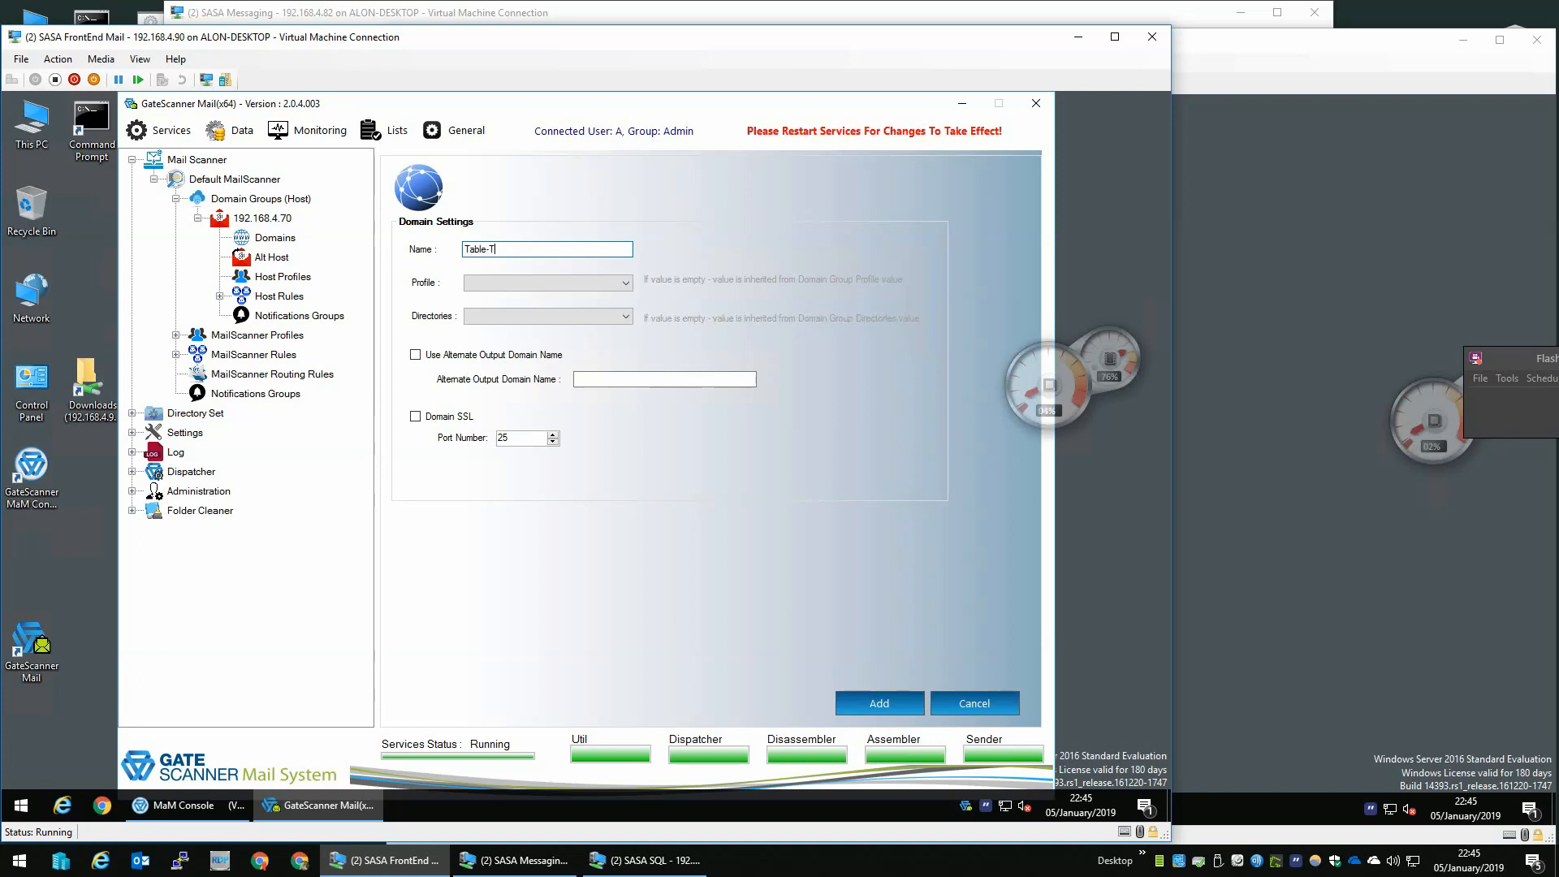
pyautogui.write('ennis-Re')
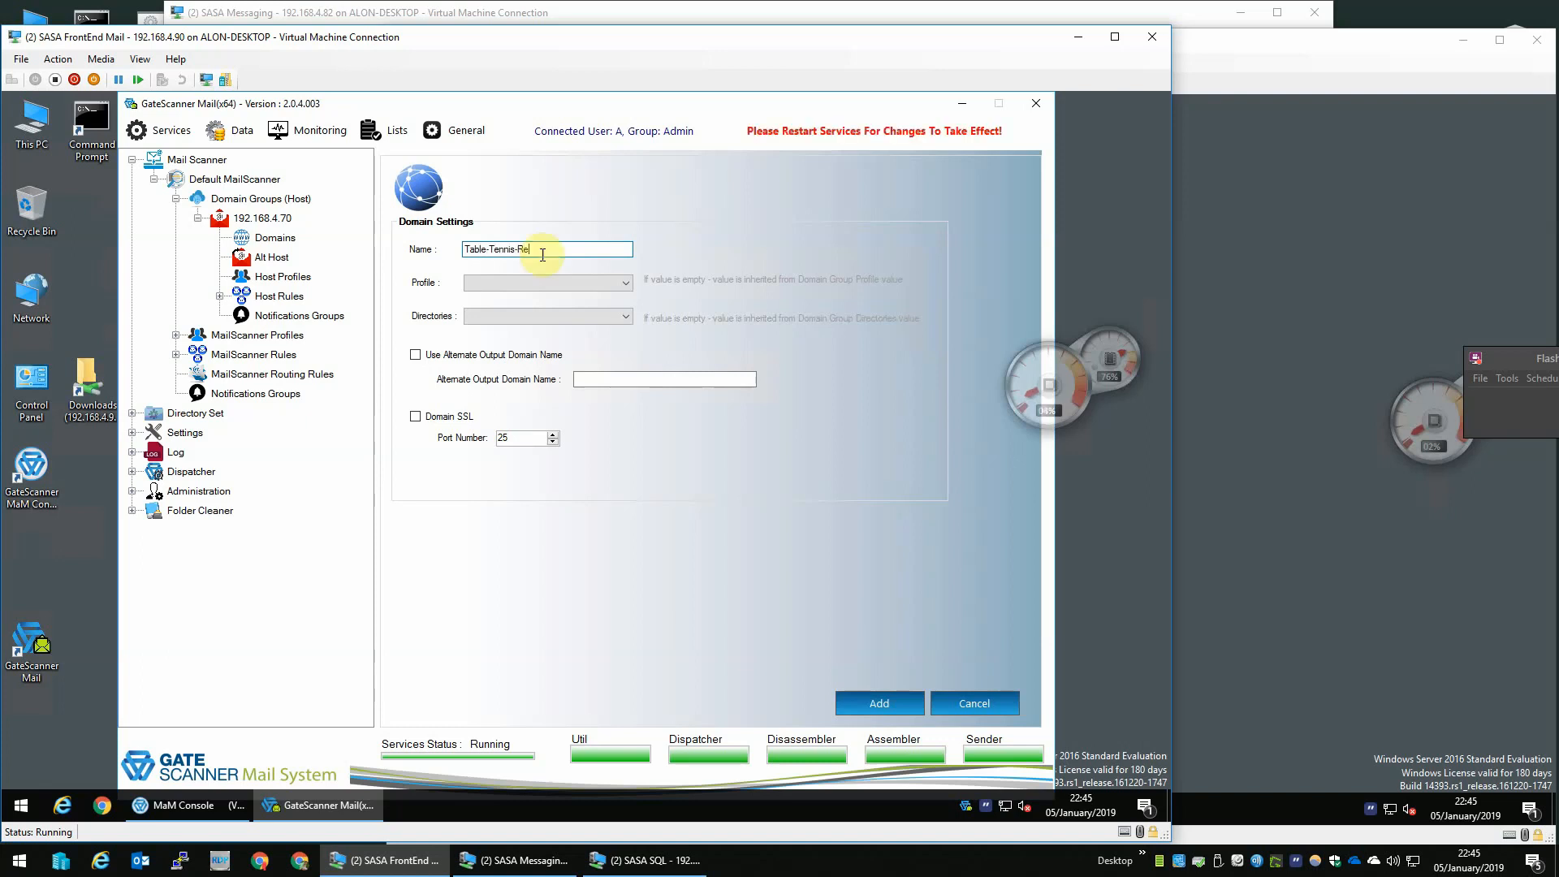
pyautogui.write('views.com')
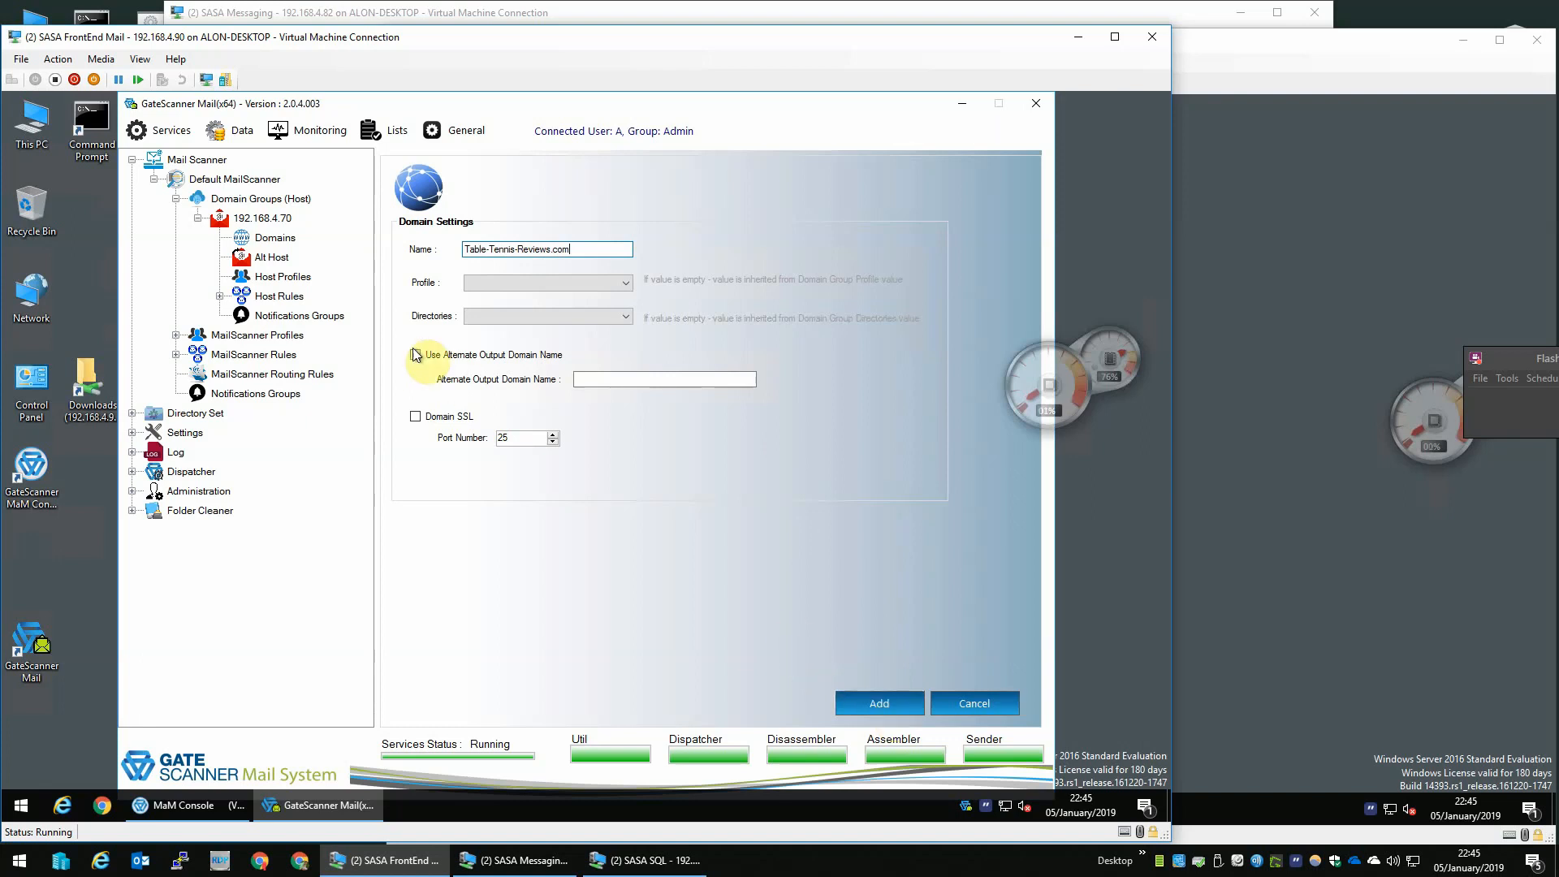
pyautogui.click(904, 715)
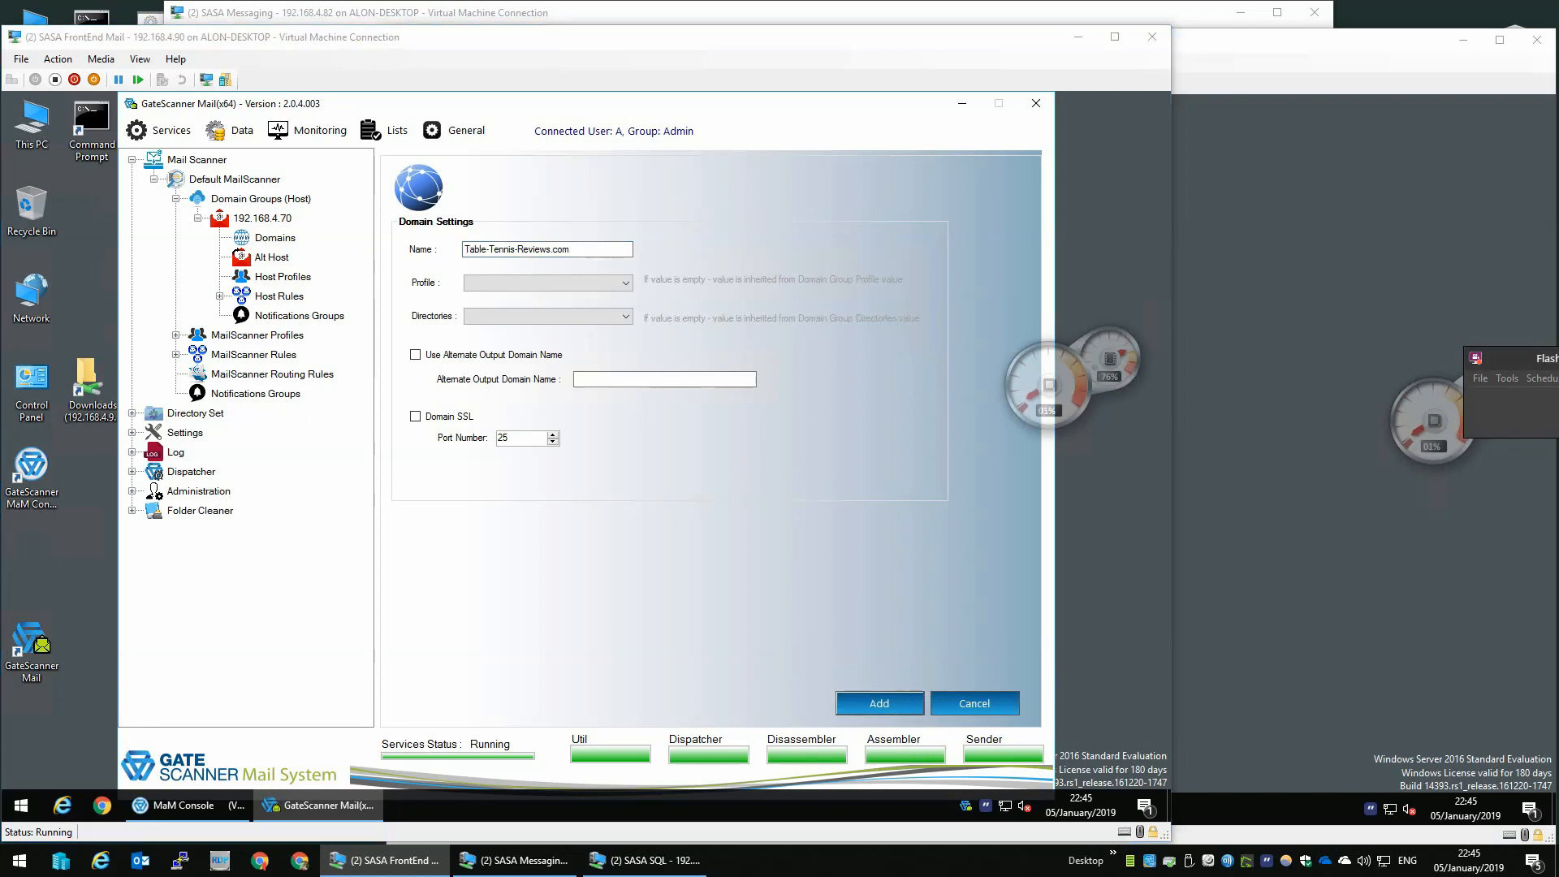
# - Edit the Default MailScanner settings, re-enter the UI account password, and update
pyautogui.click(244, 180)
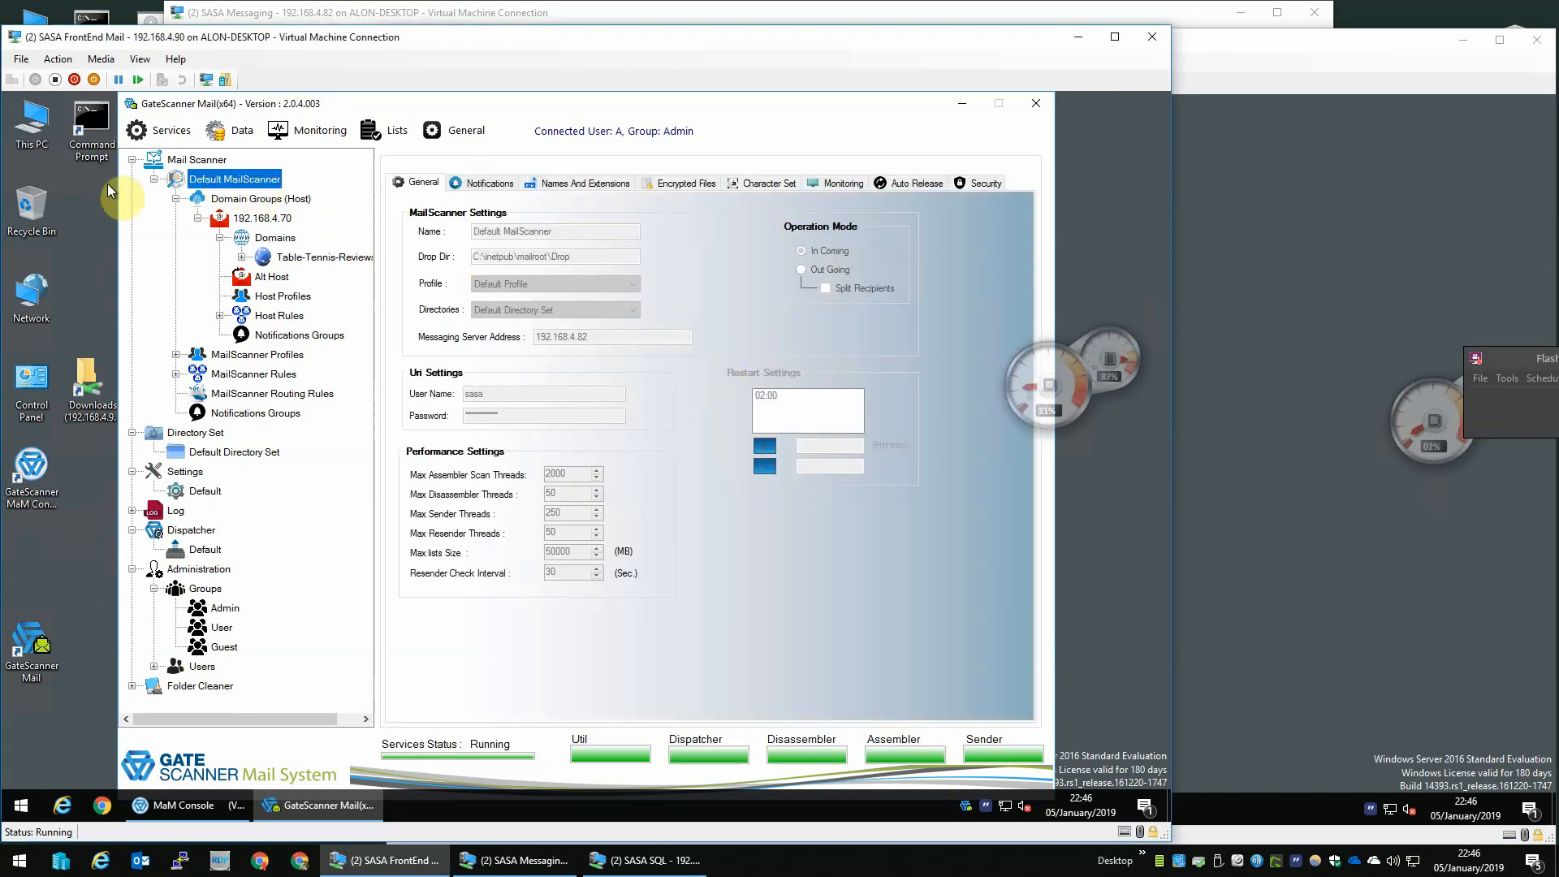
pyautogui.click(250, 180)
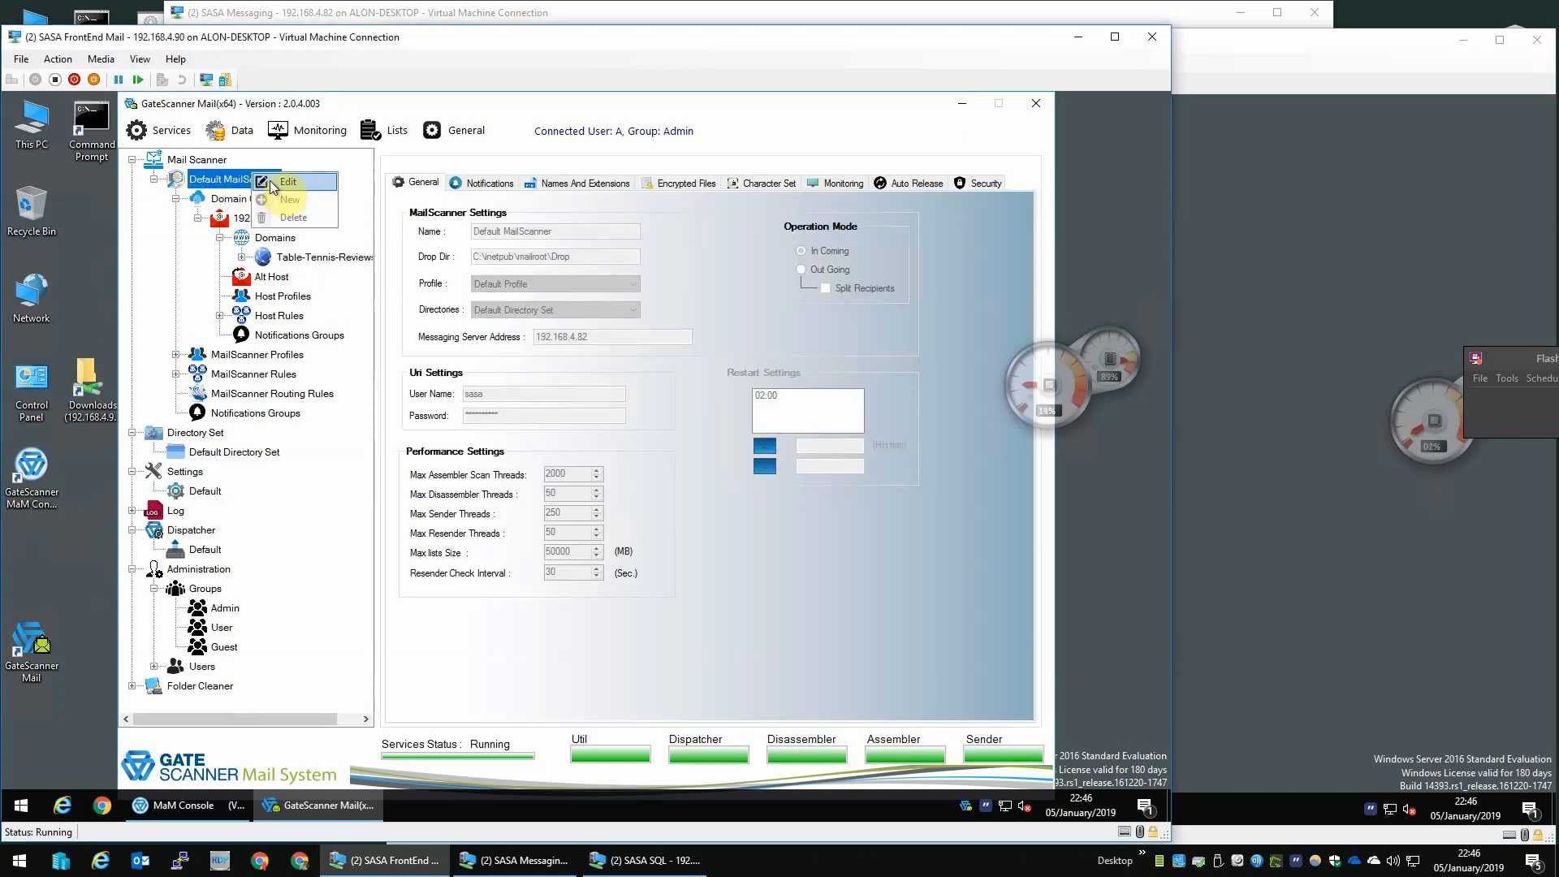
pyautogui.click(500, 396)
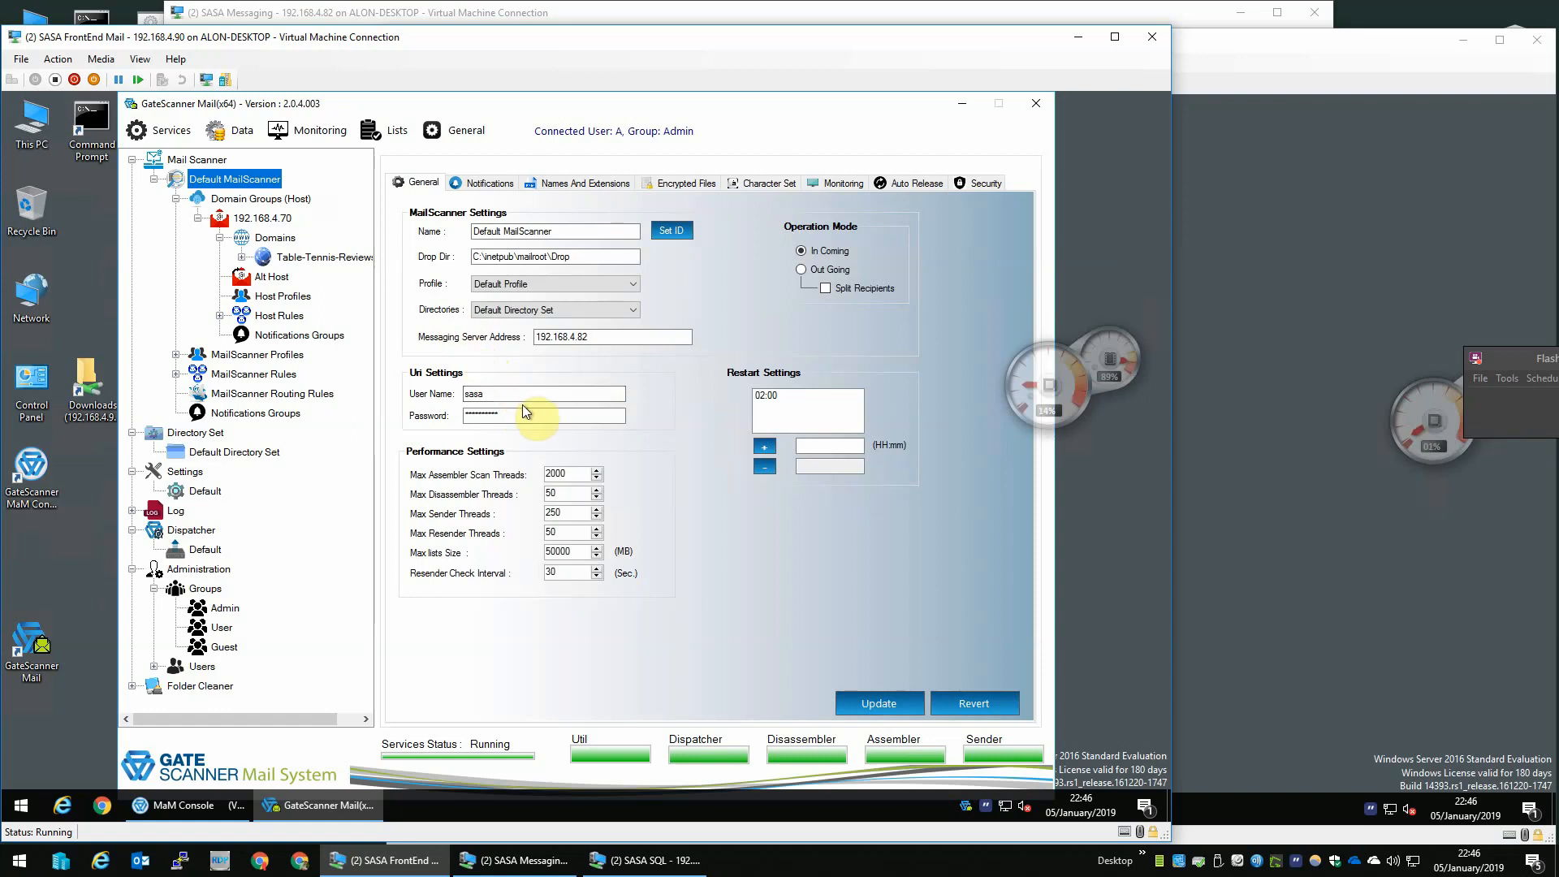
pyautogui.press('Tab')
pyautogui.write('**********')
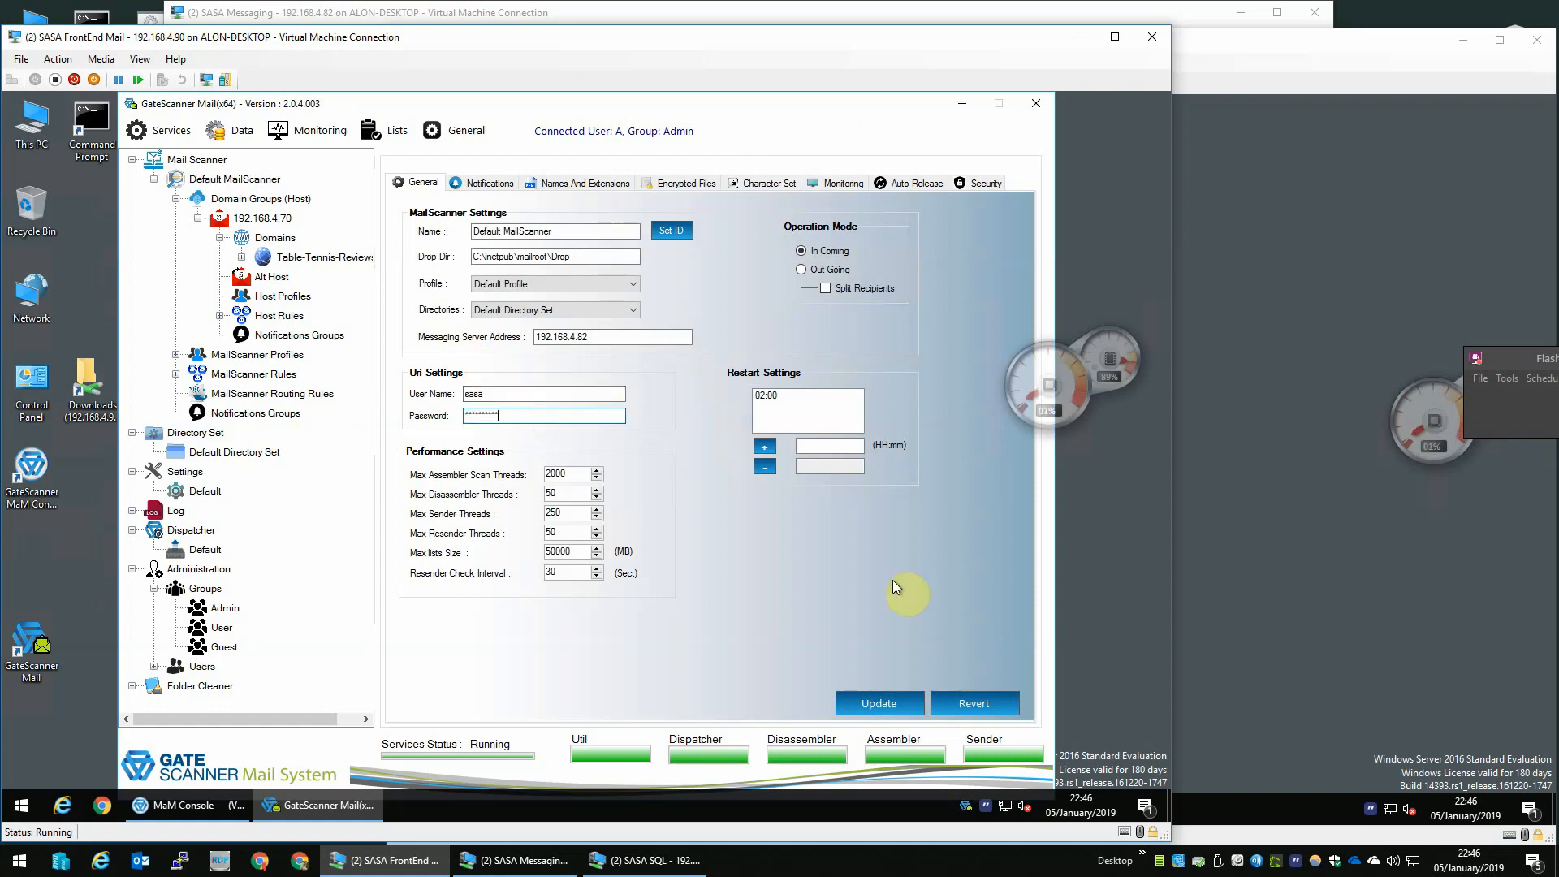
pyautogui.click(890, 703)
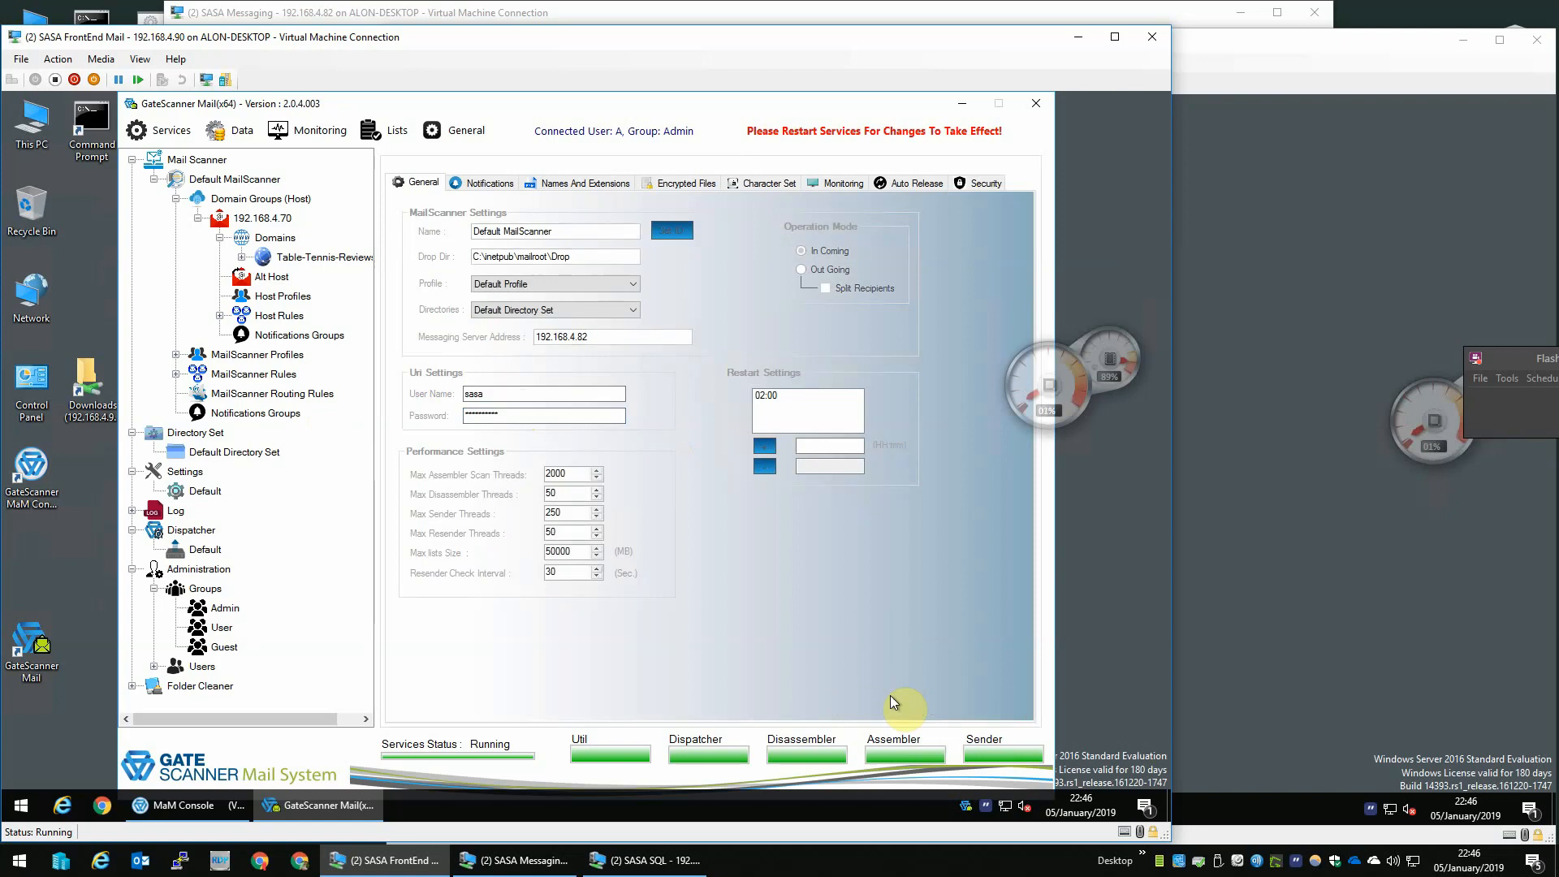
# - Close the GateScanner Mail console and the MaM Console
pyautogui.click(1035, 103)
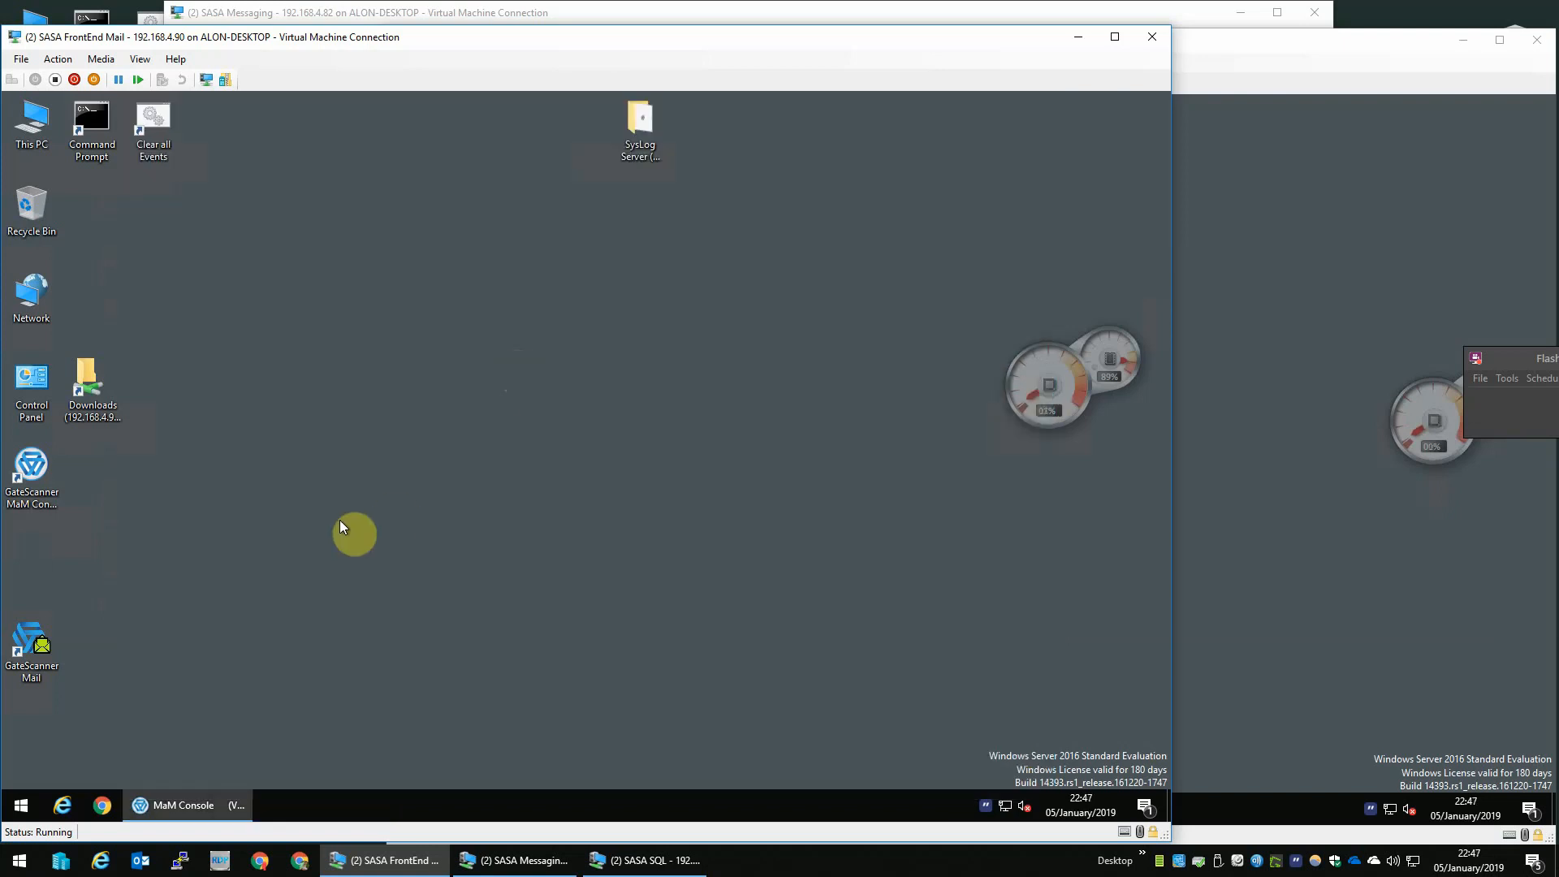
pyautogui.click(206, 796)
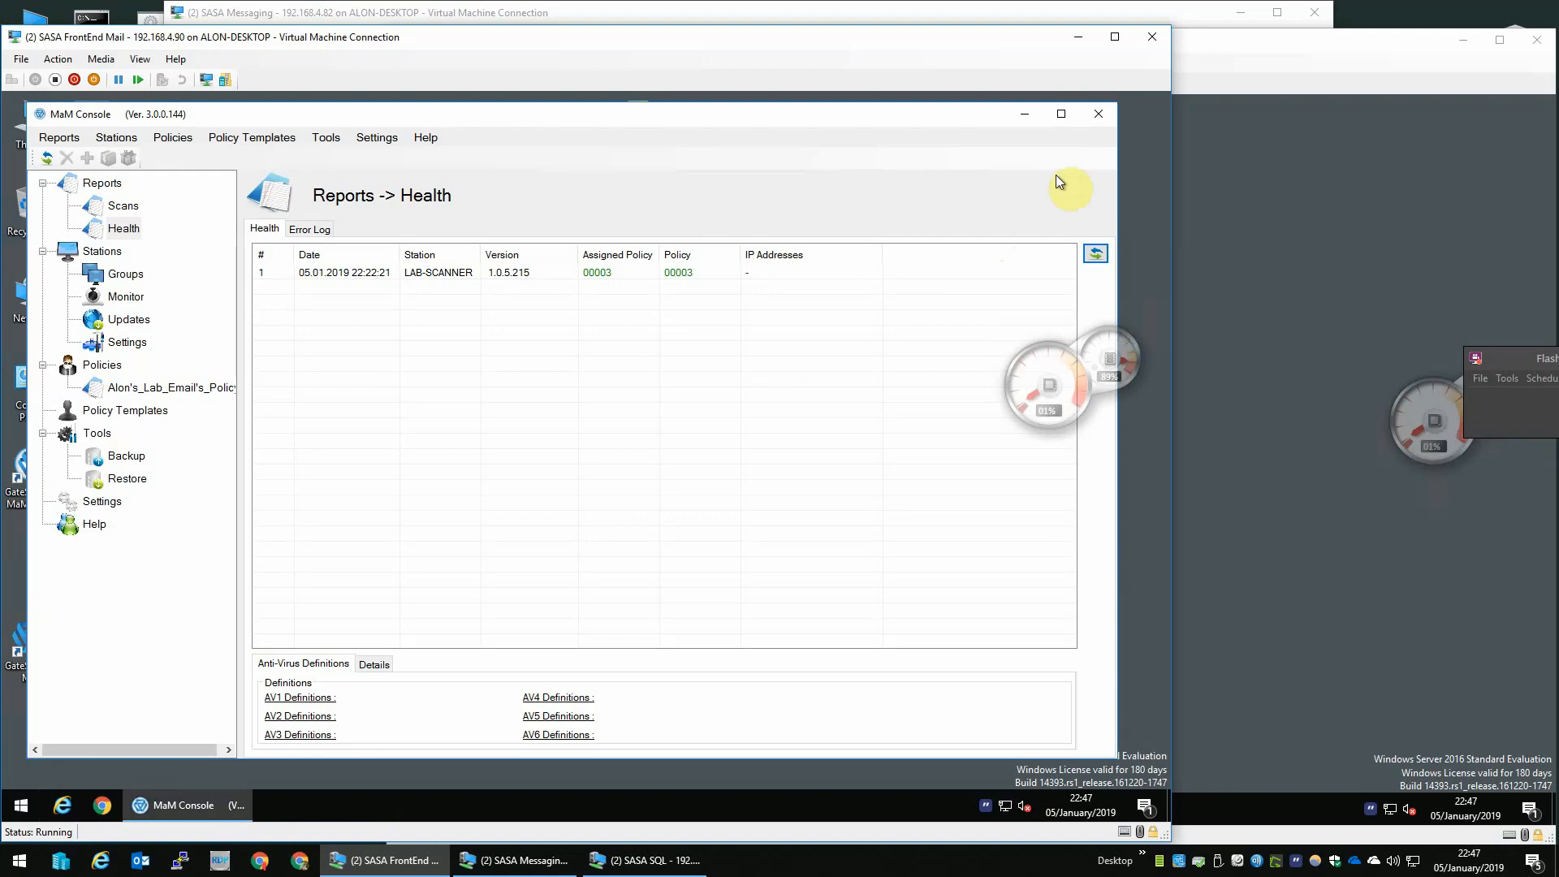
pyautogui.click(1098, 114)
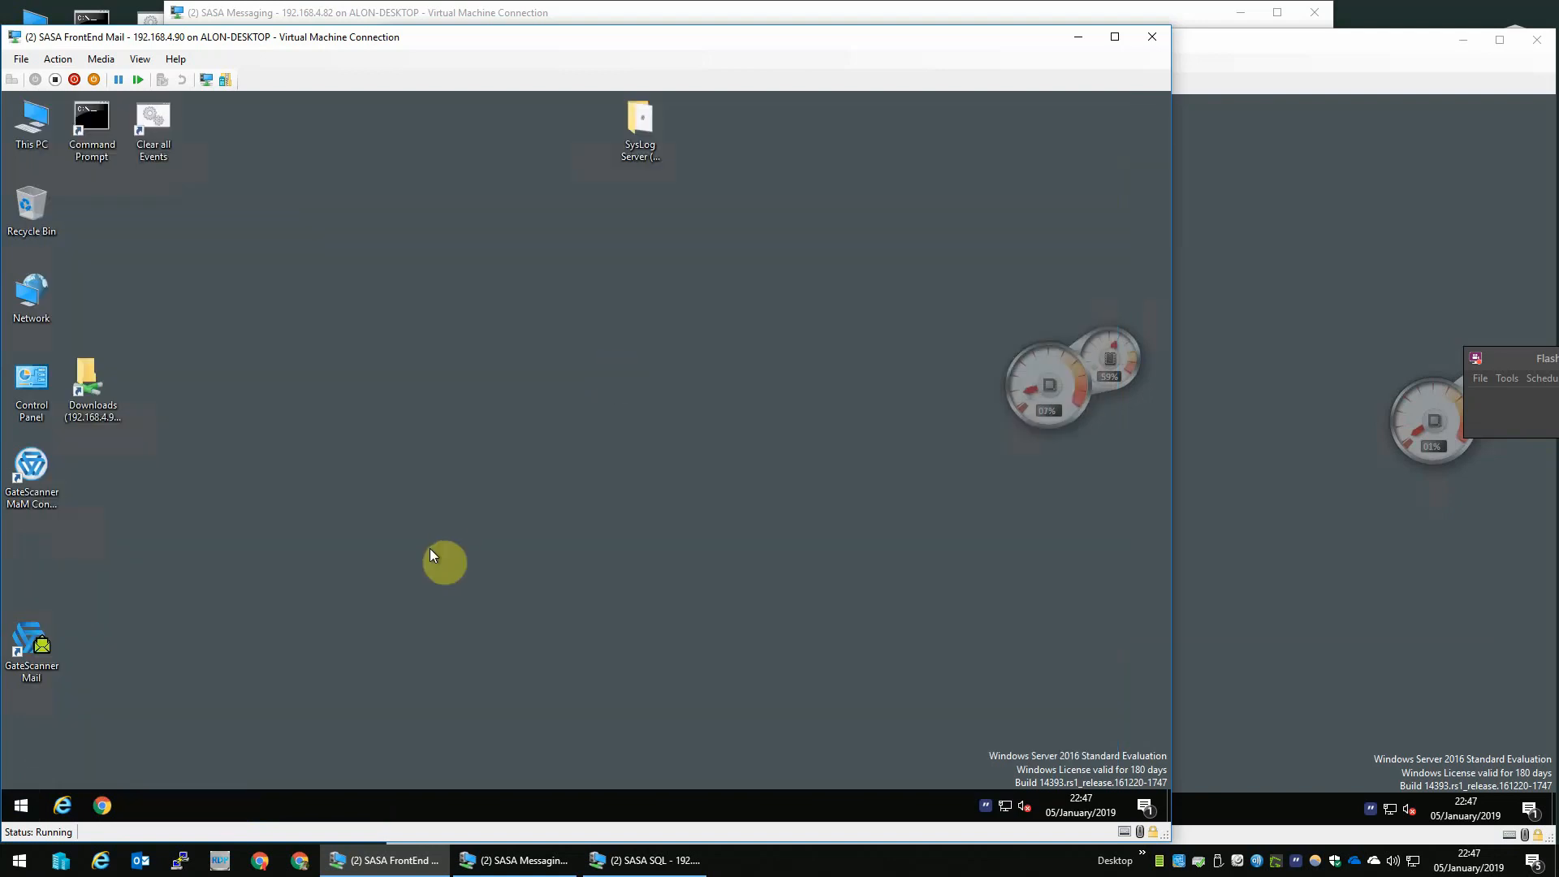
# - Restart the FrontEnd Mail machine, confirming the default shutdown reason
pyautogui.click(21, 804)
pyautogui.click(22, 770)
pyautogui.click(41, 731)
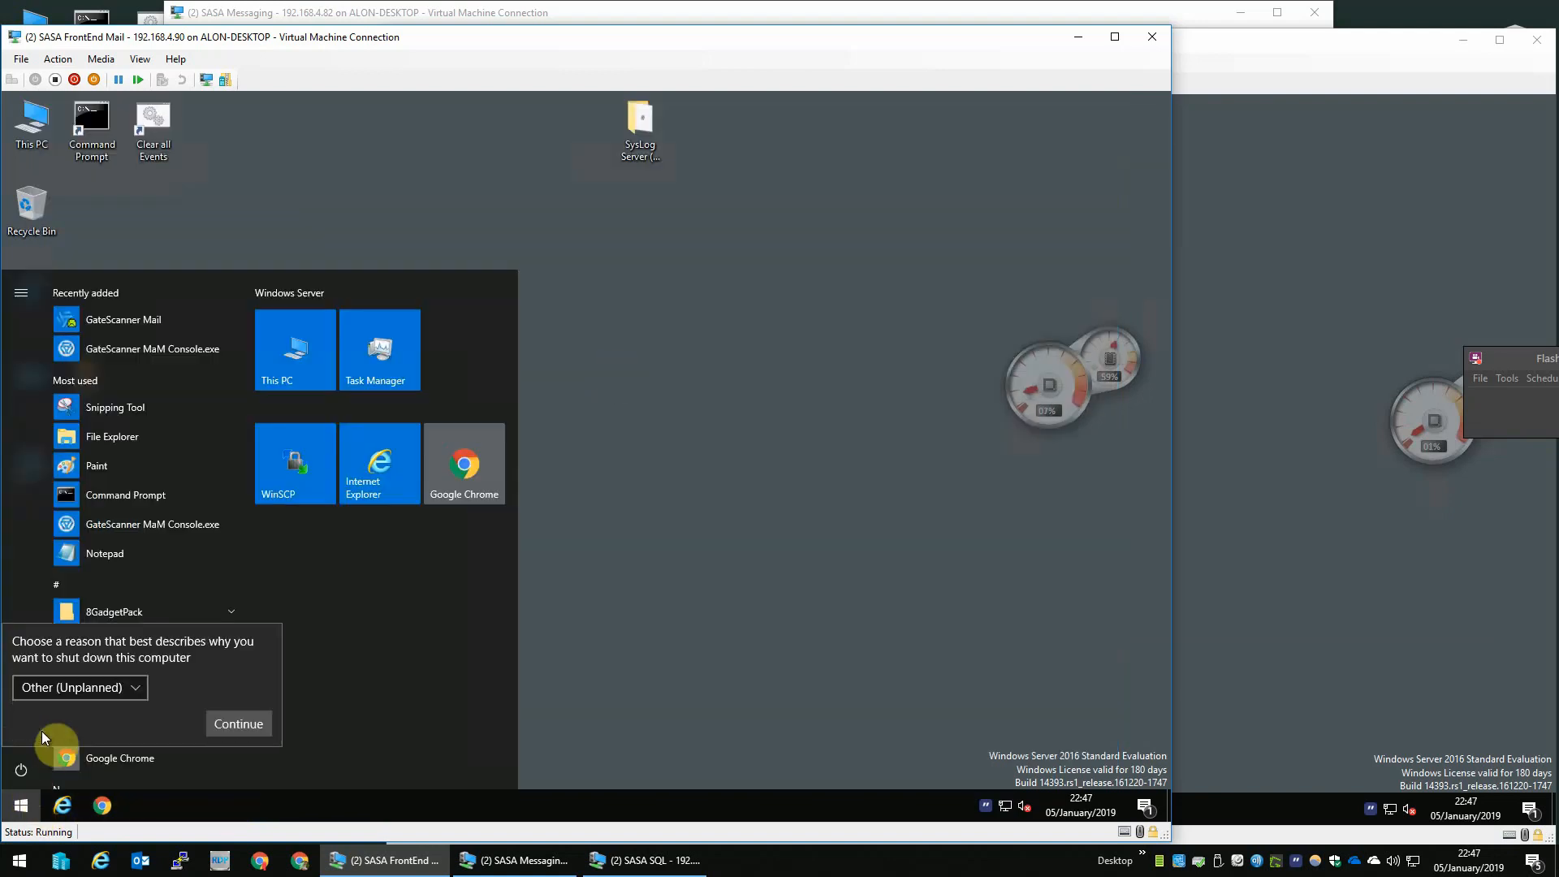
pyautogui.click(237, 722)
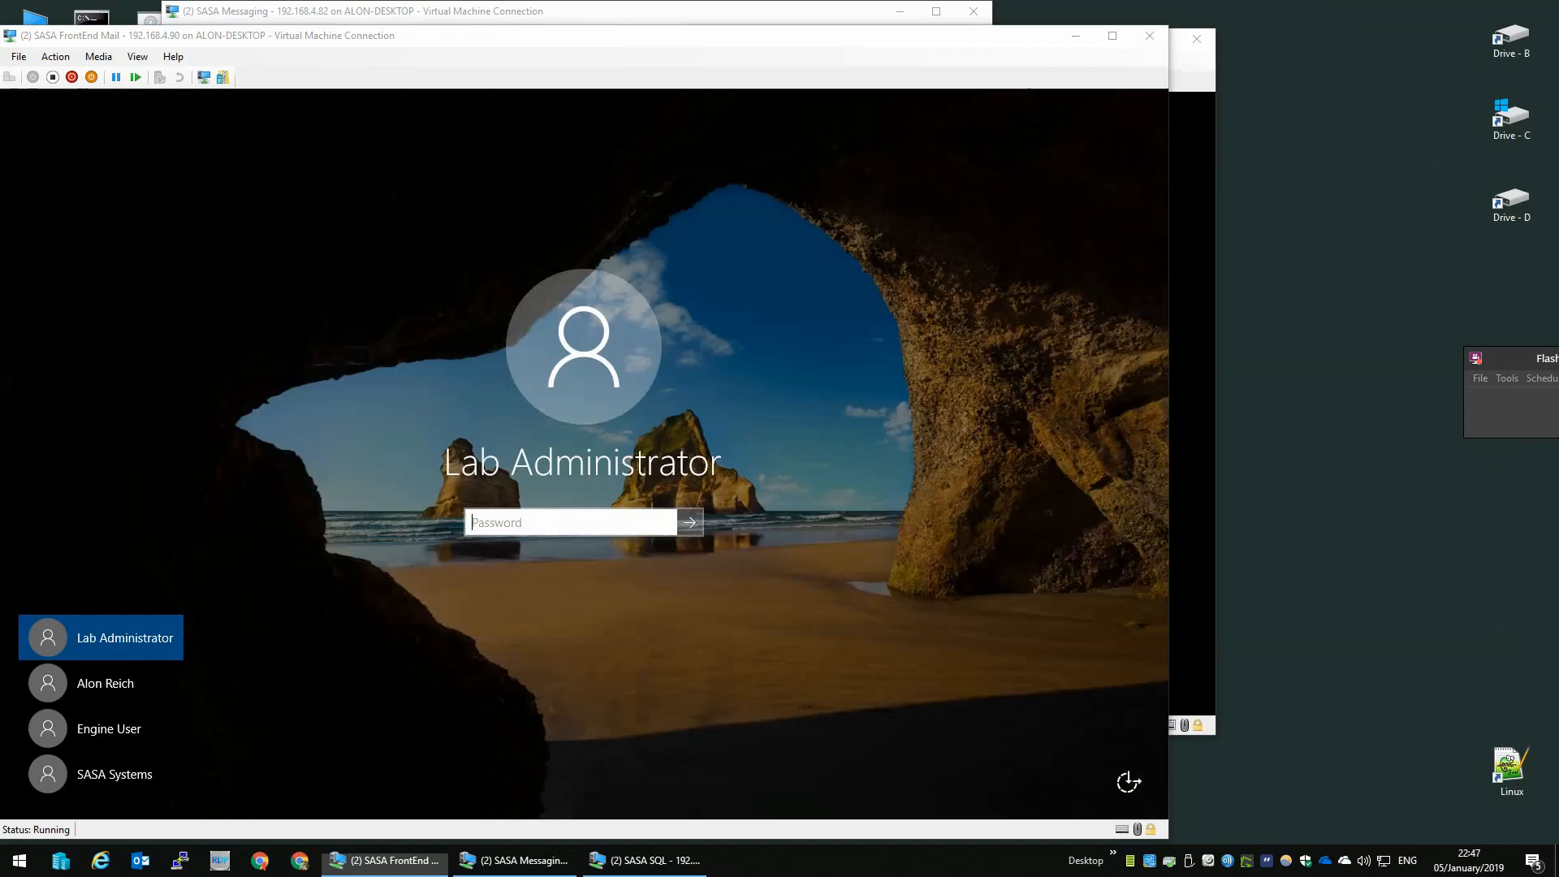
# - Sign back in as Lab Administrator with the account password
pyautogui.click(610, 508)
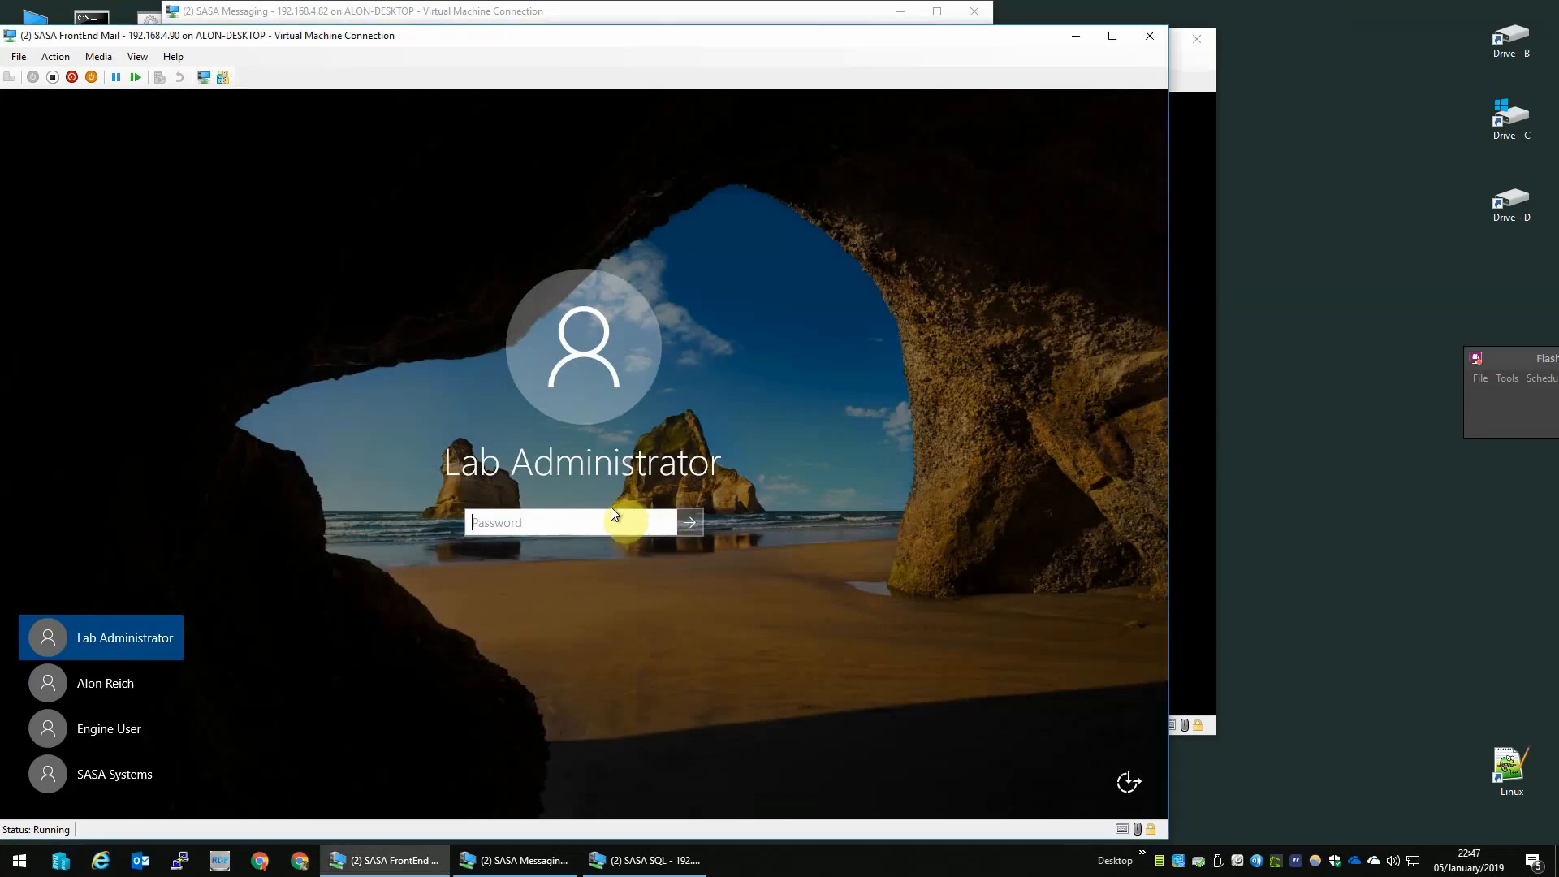
pyautogui.write('**********')
pyautogui.press('Return')
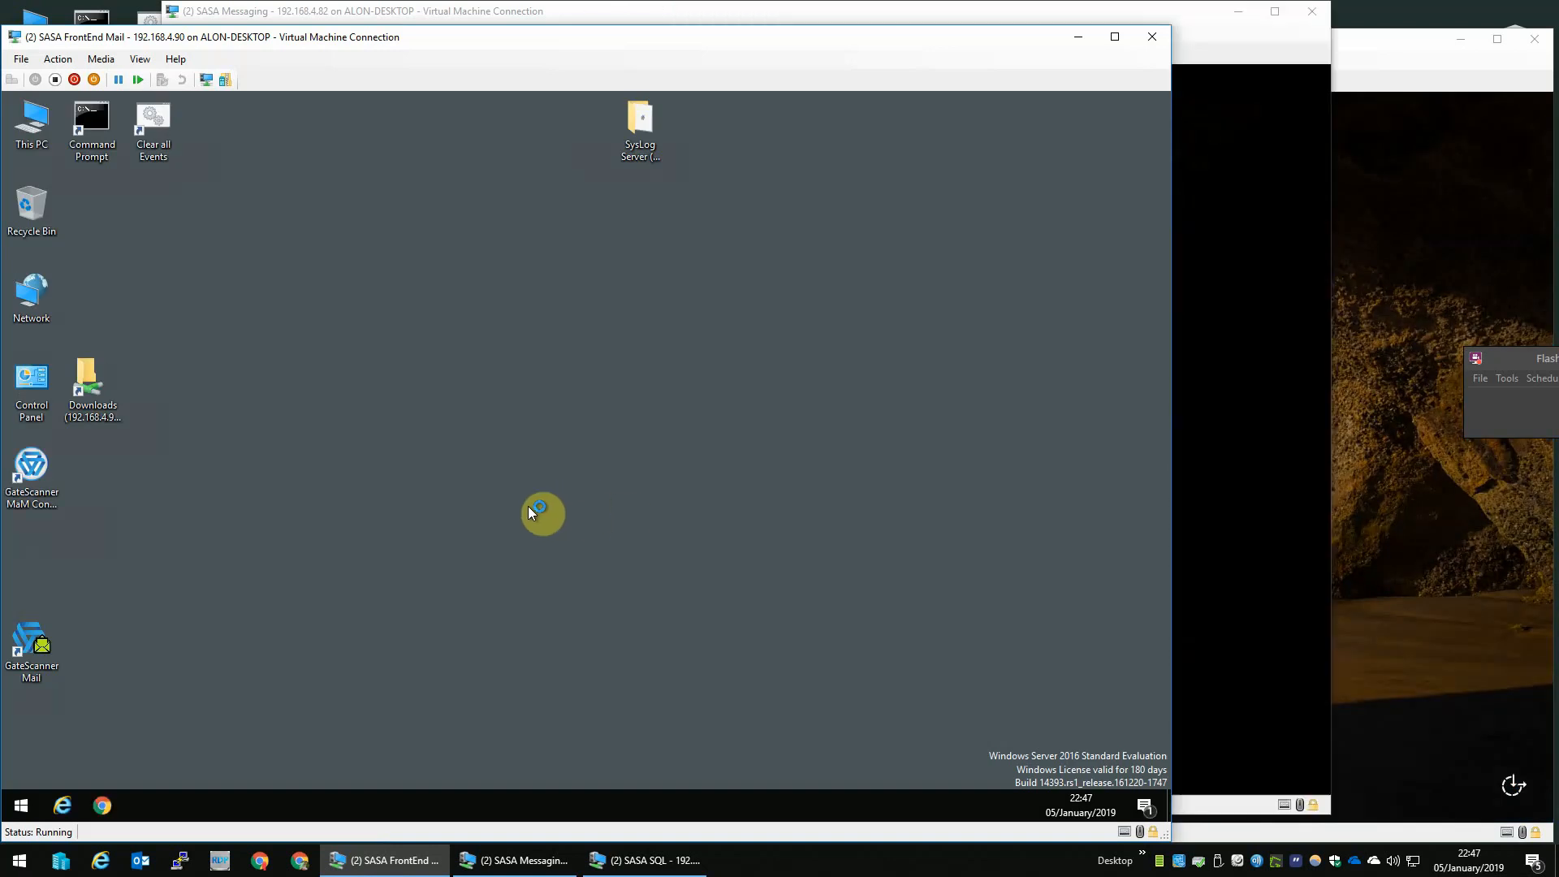
# - In Computer Management, set Message Queuing server security to enable secured remote receiving and allow un-authenticated RPC calls, restarting the service
pyautogui.rightClick(30, 798)
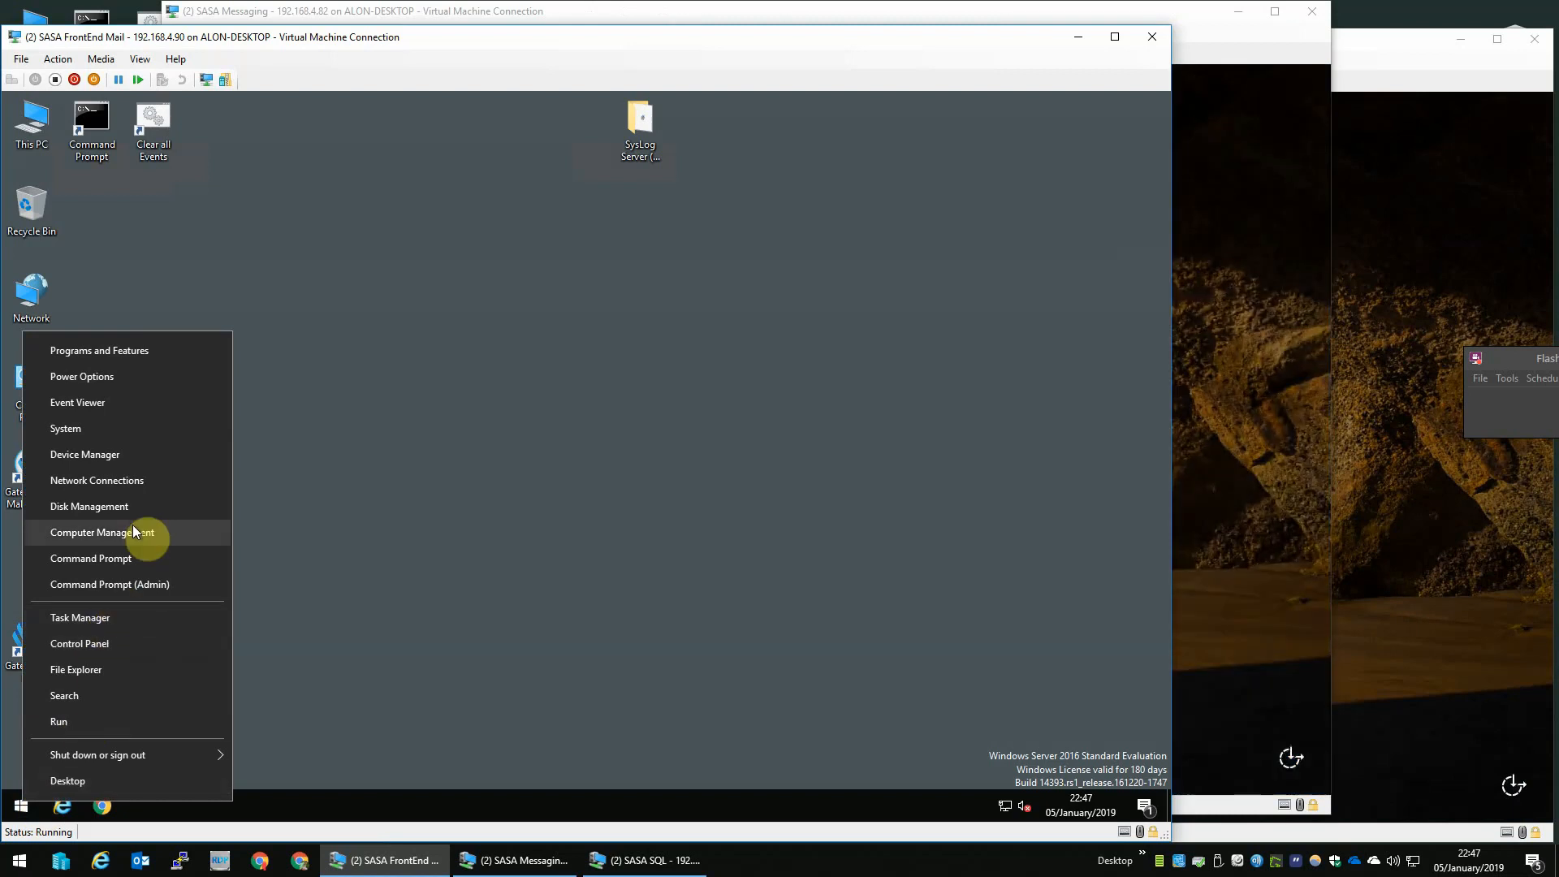
pyautogui.click(127, 530)
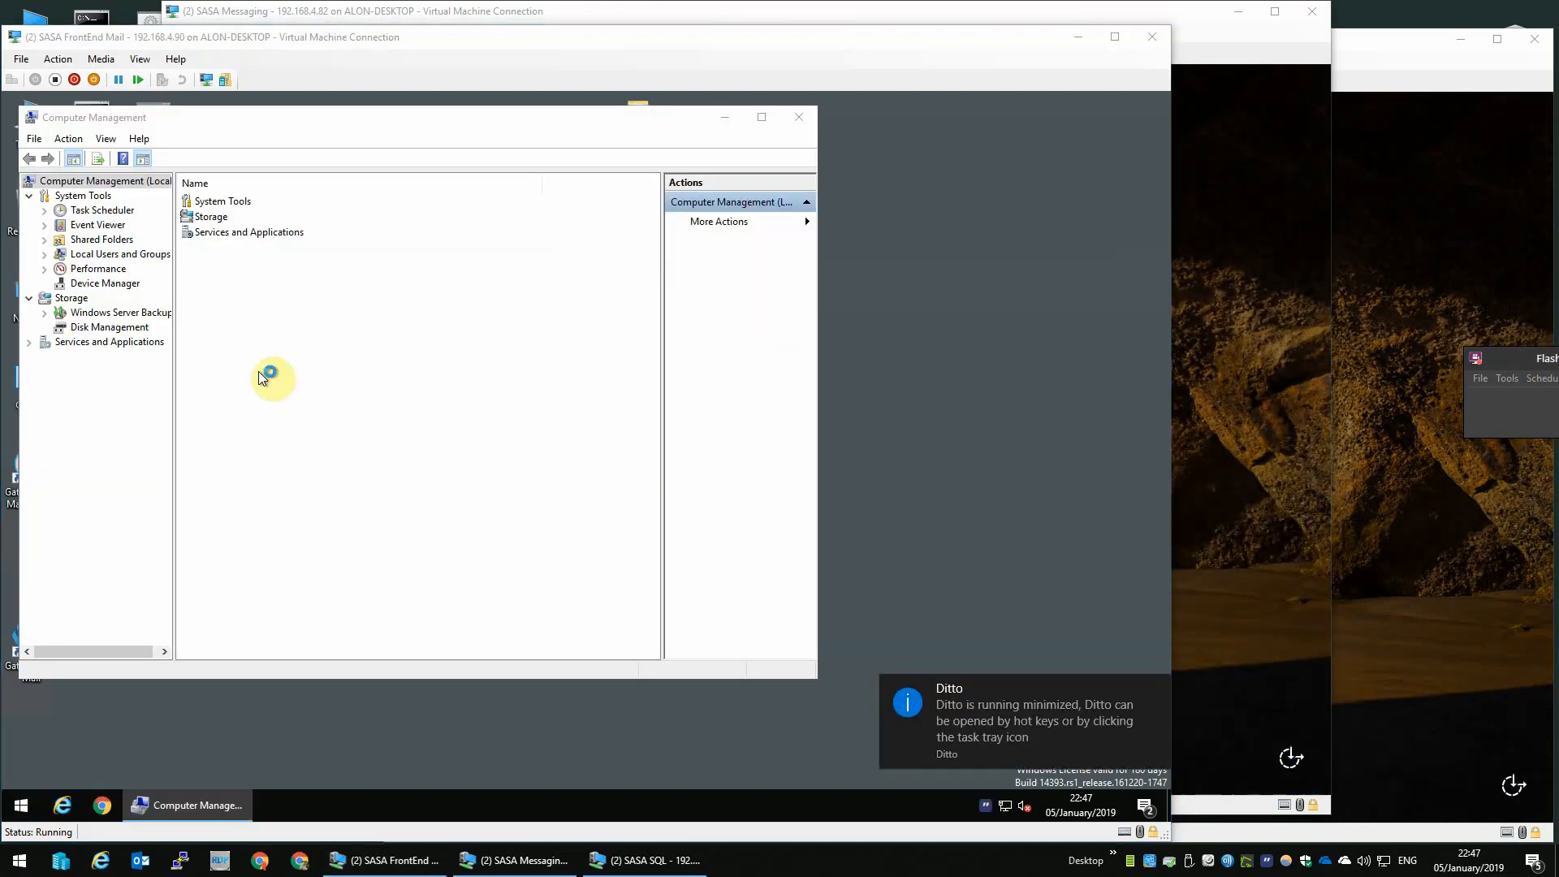
pyautogui.click(29, 342)
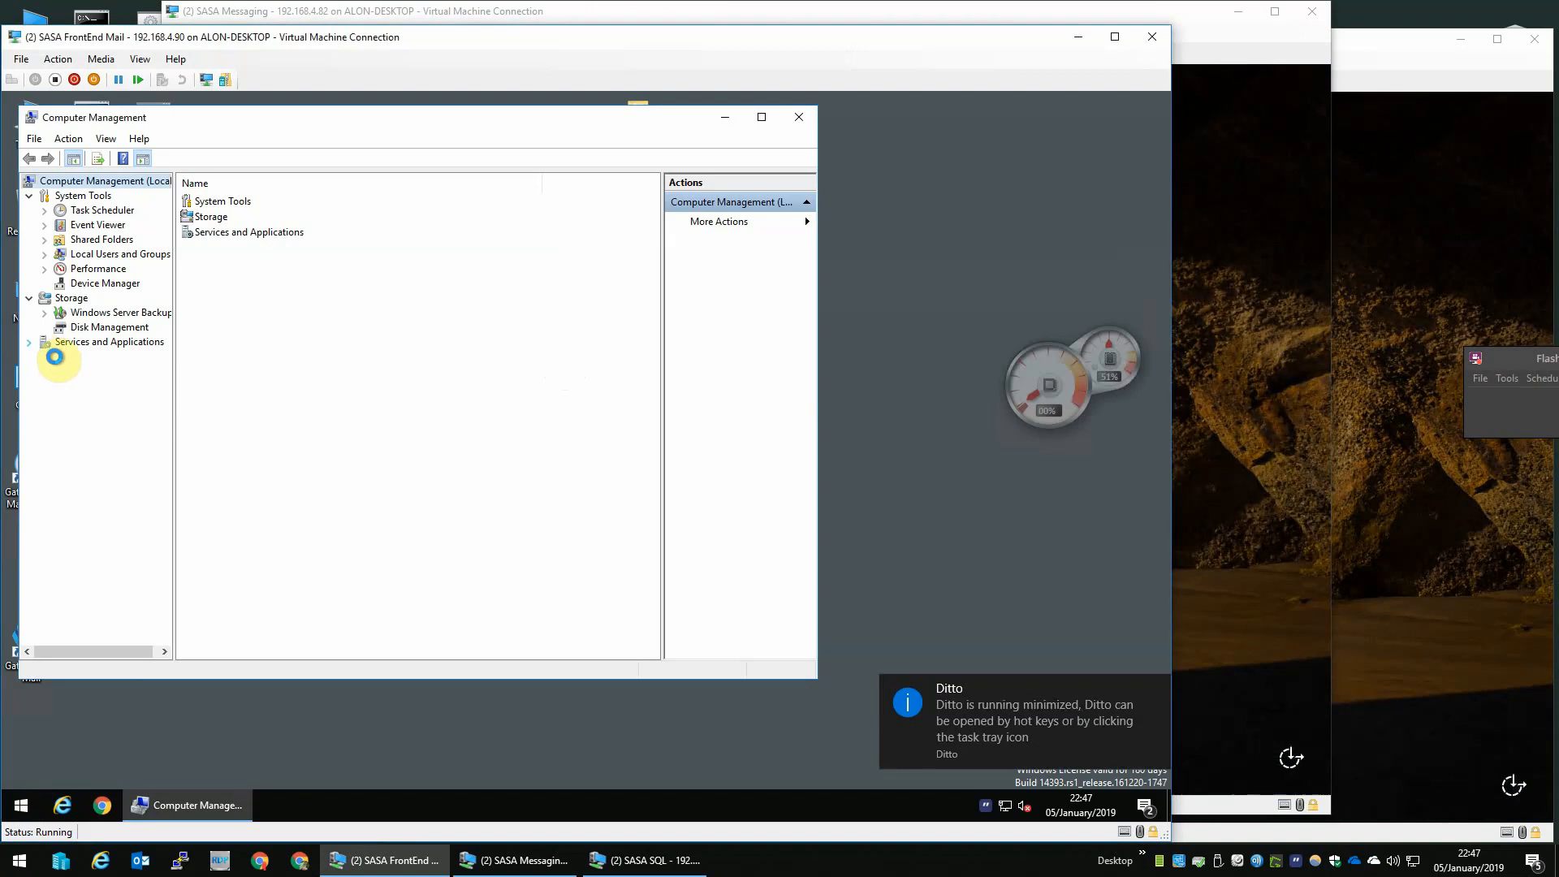
pyautogui.click(105, 415)
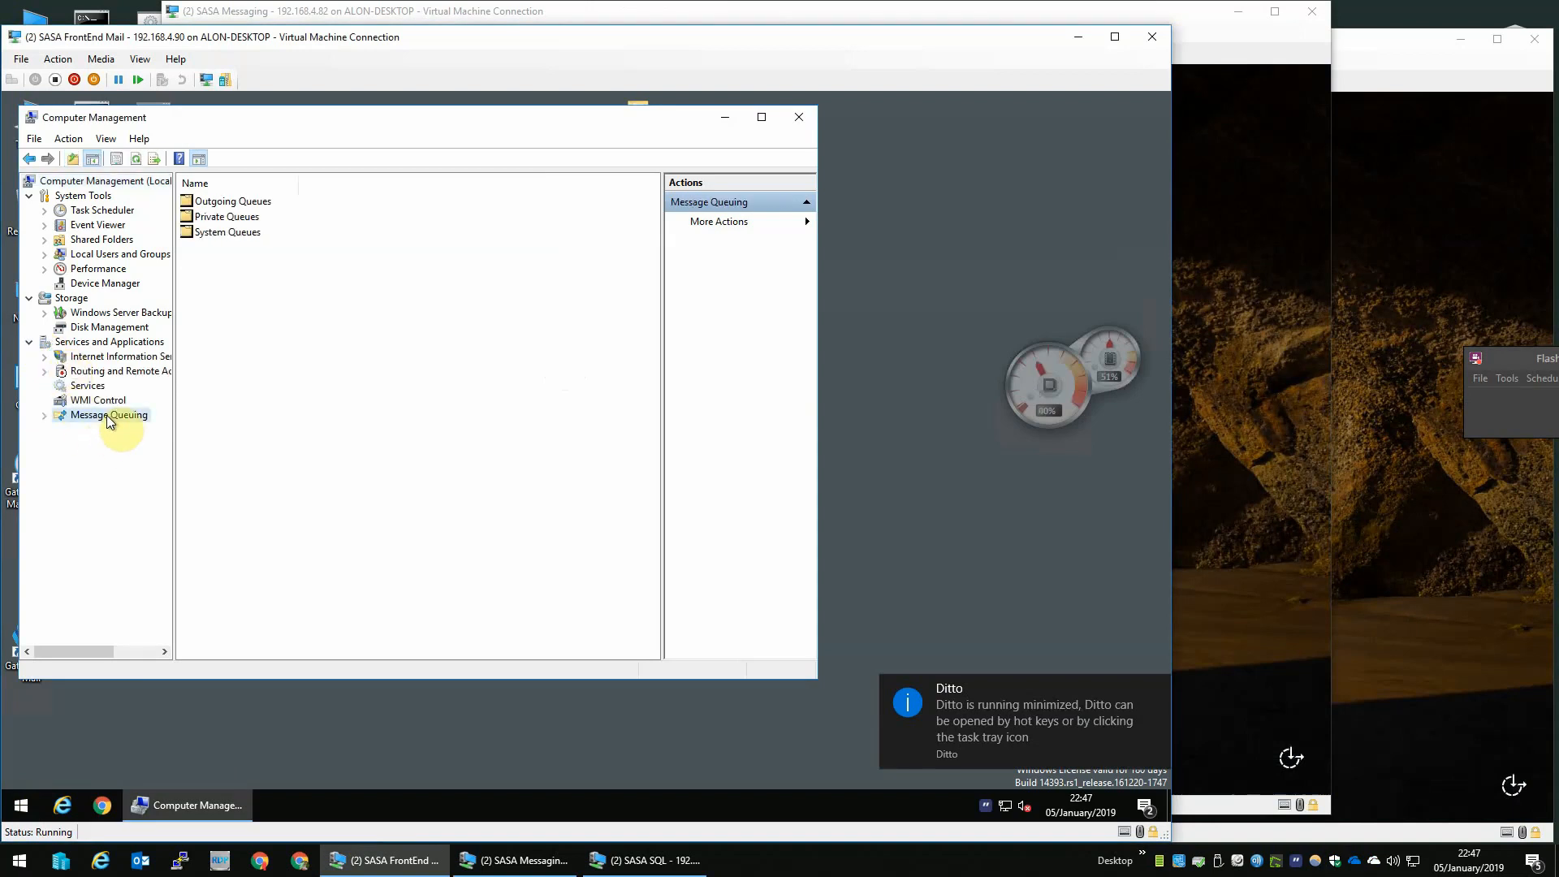
pyautogui.rightClick(106, 416)
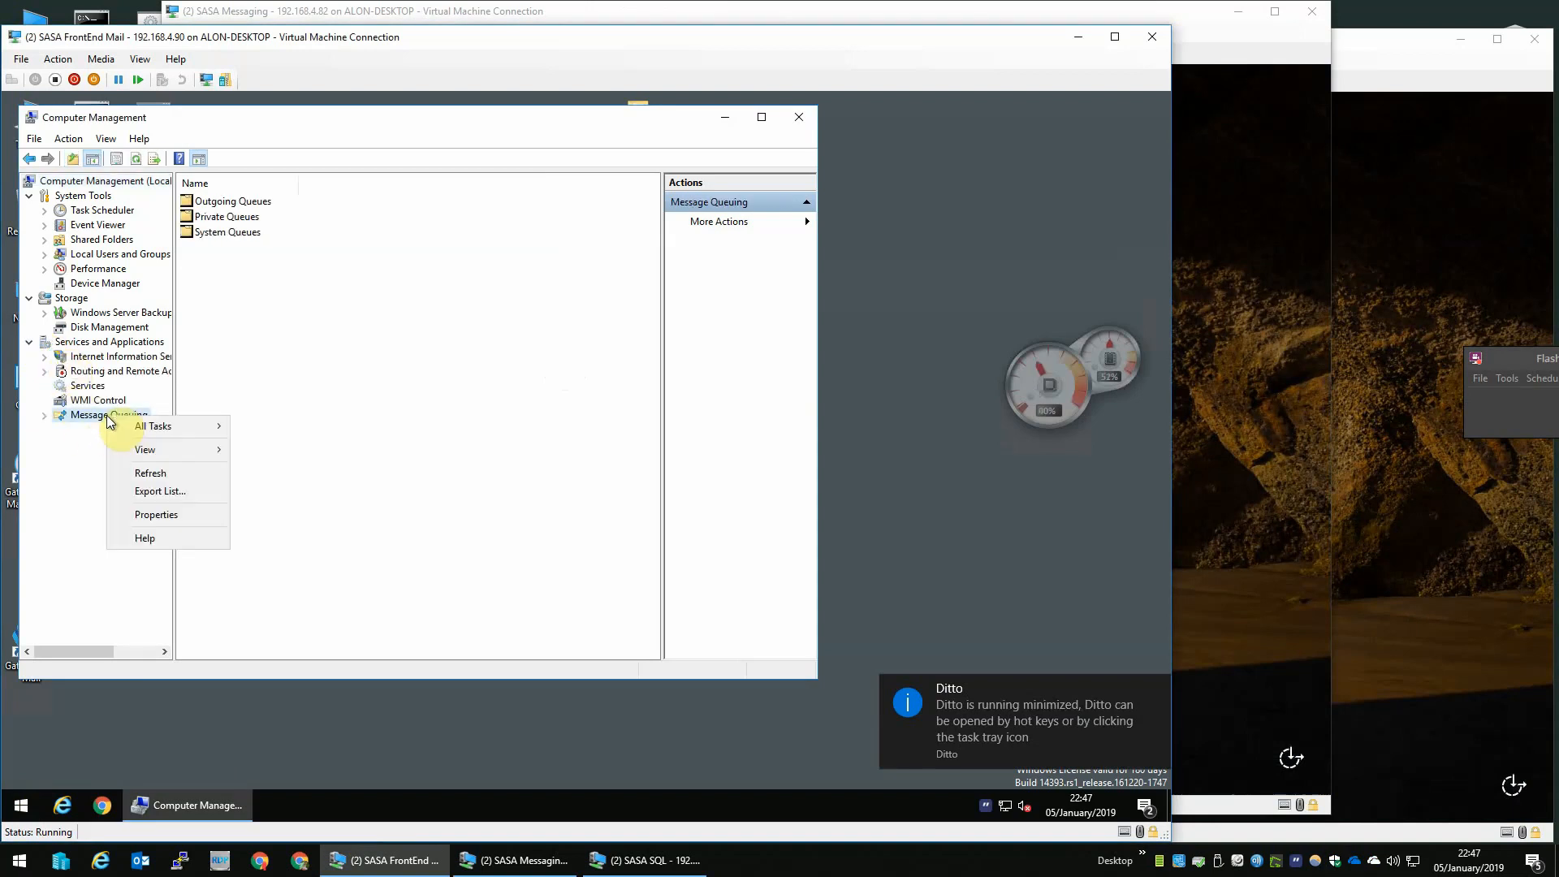
pyautogui.click(169, 513)
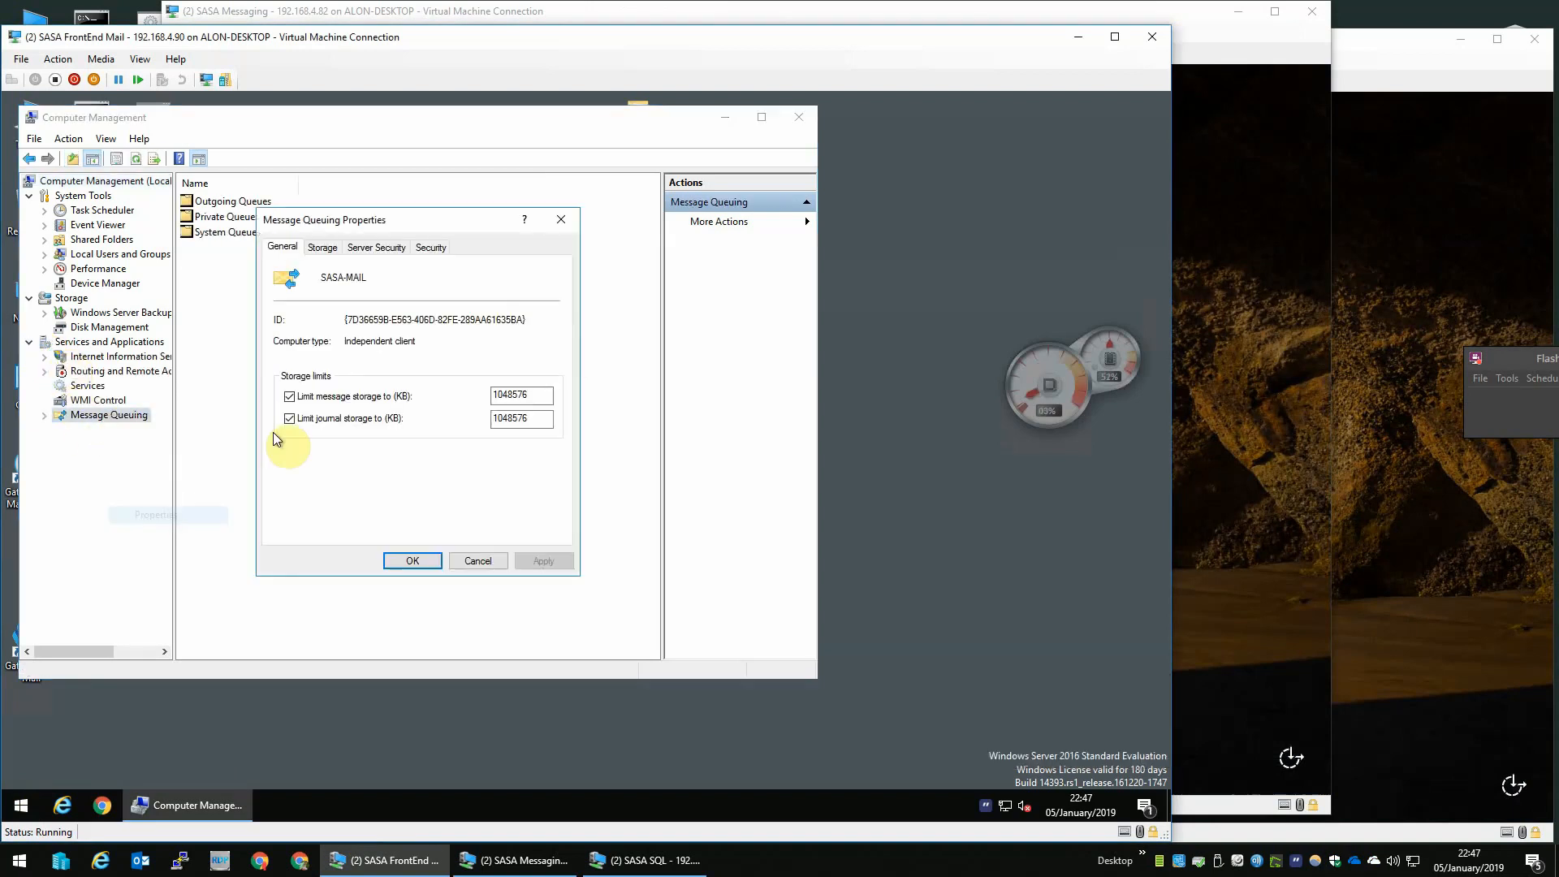
pyautogui.click(375, 248)
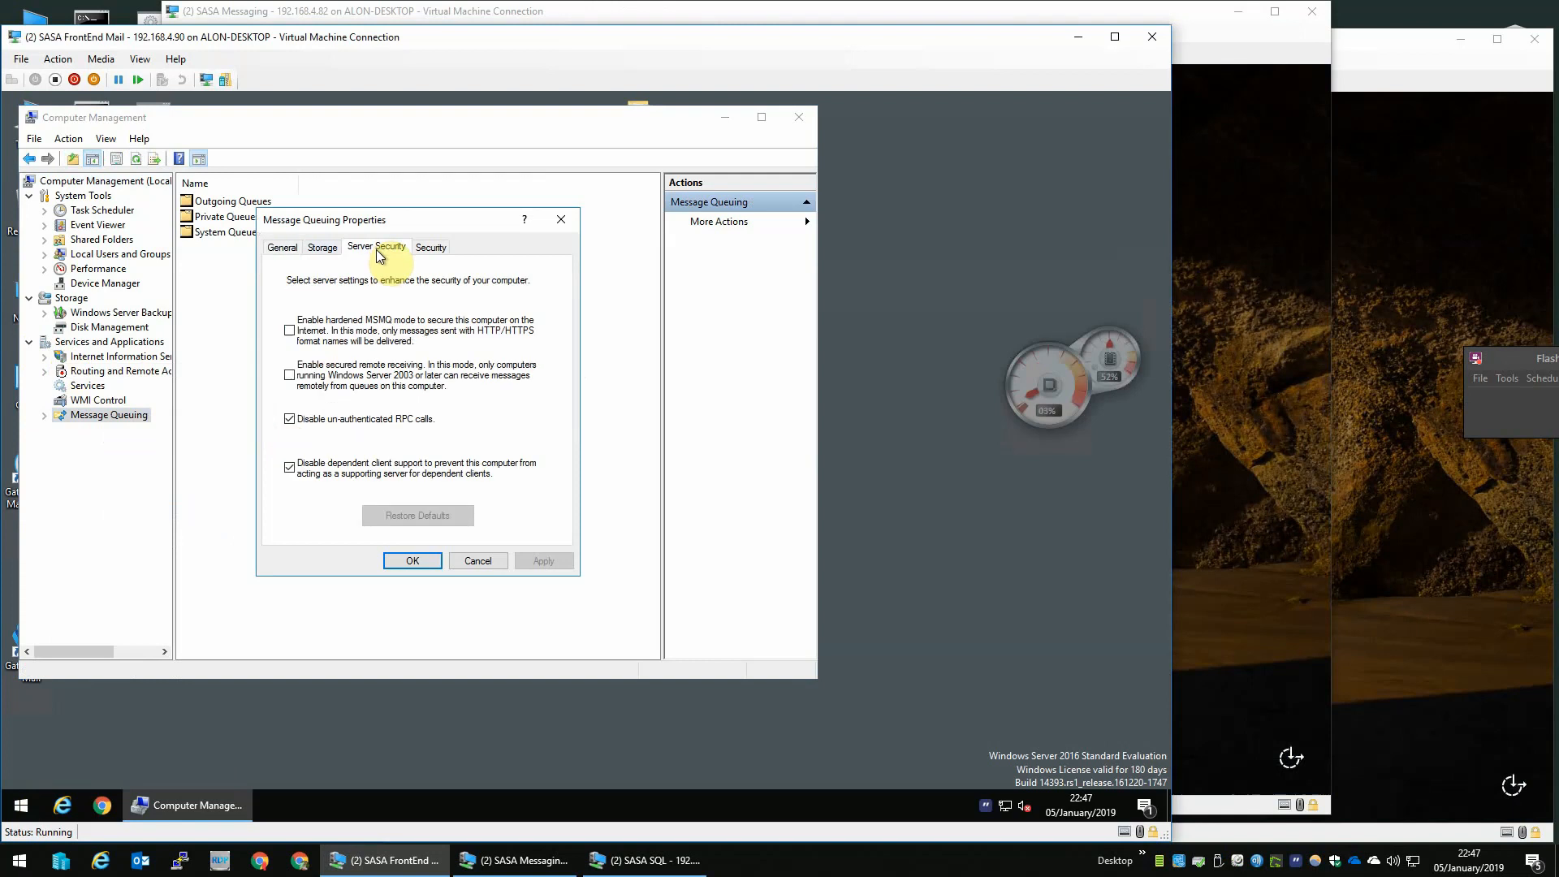
pyautogui.click(333, 424)
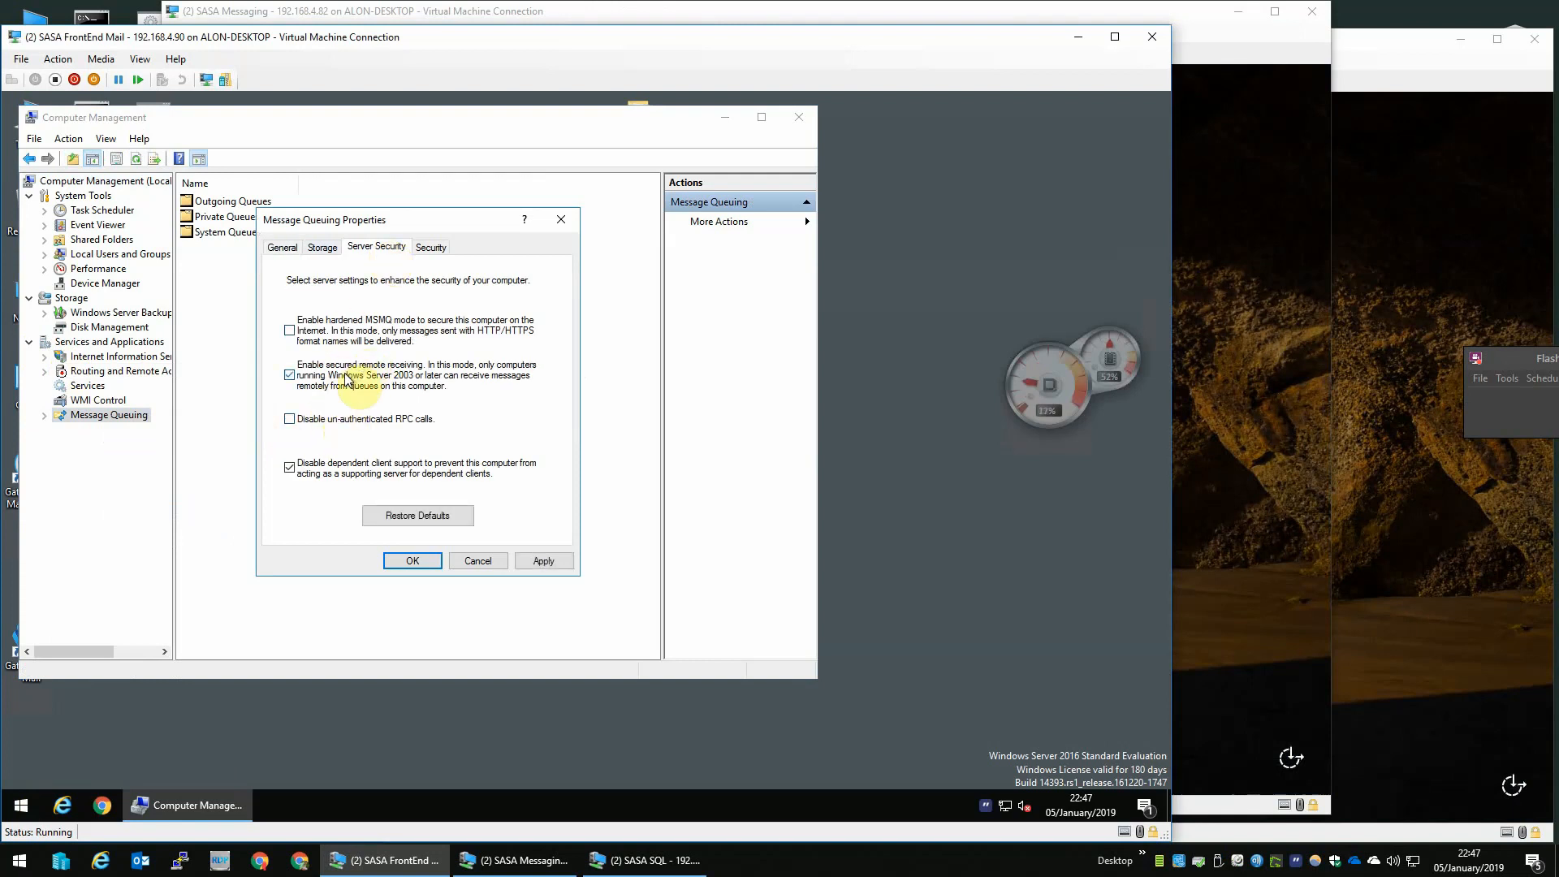
pyautogui.click(422, 563)
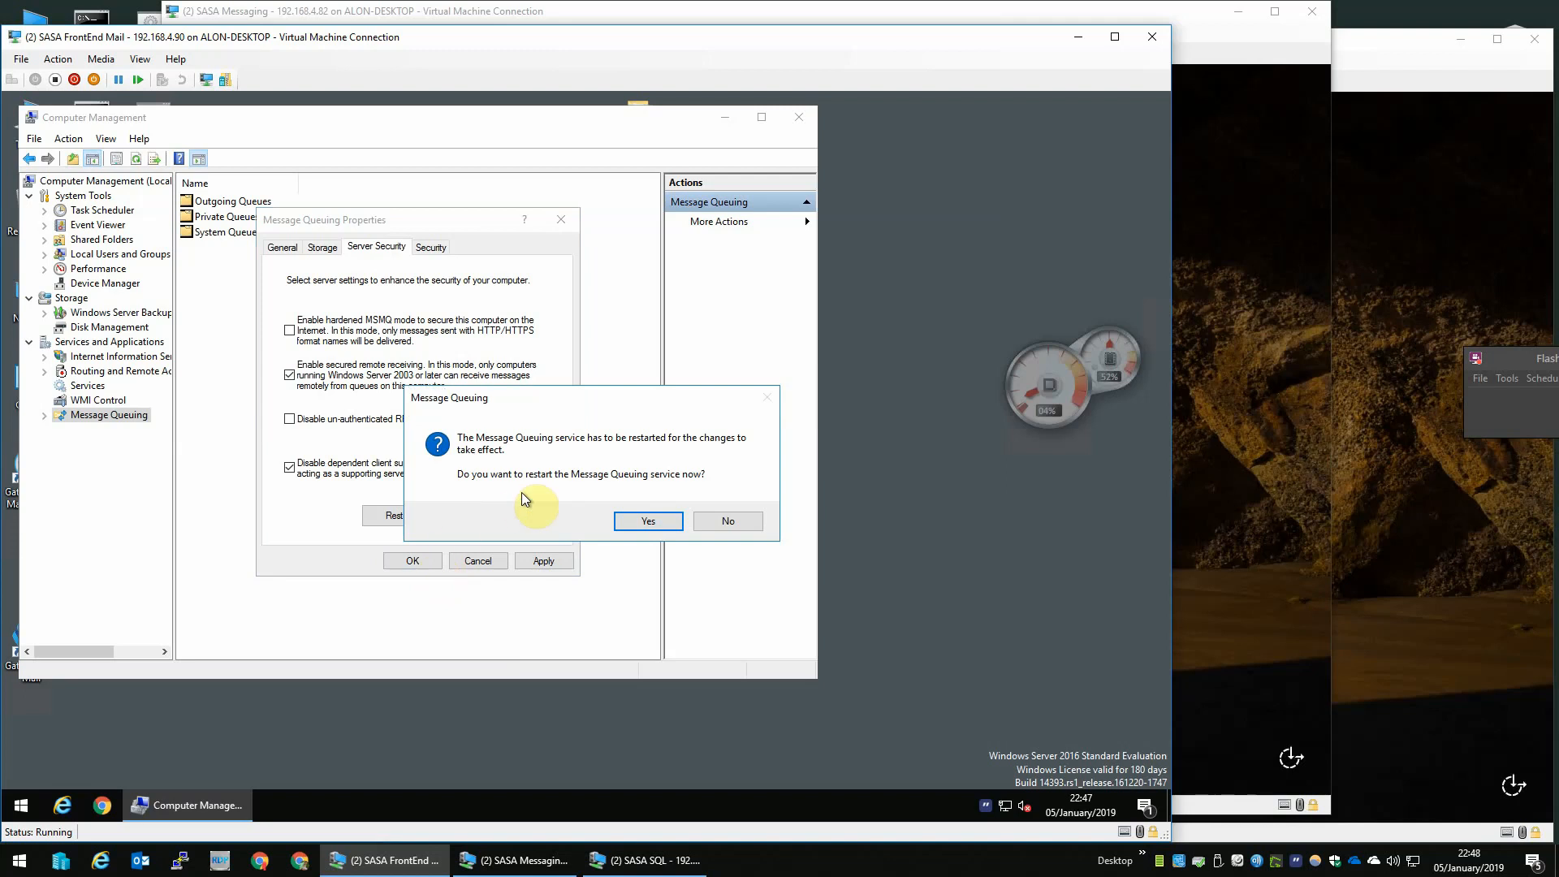
pyautogui.click(633, 524)
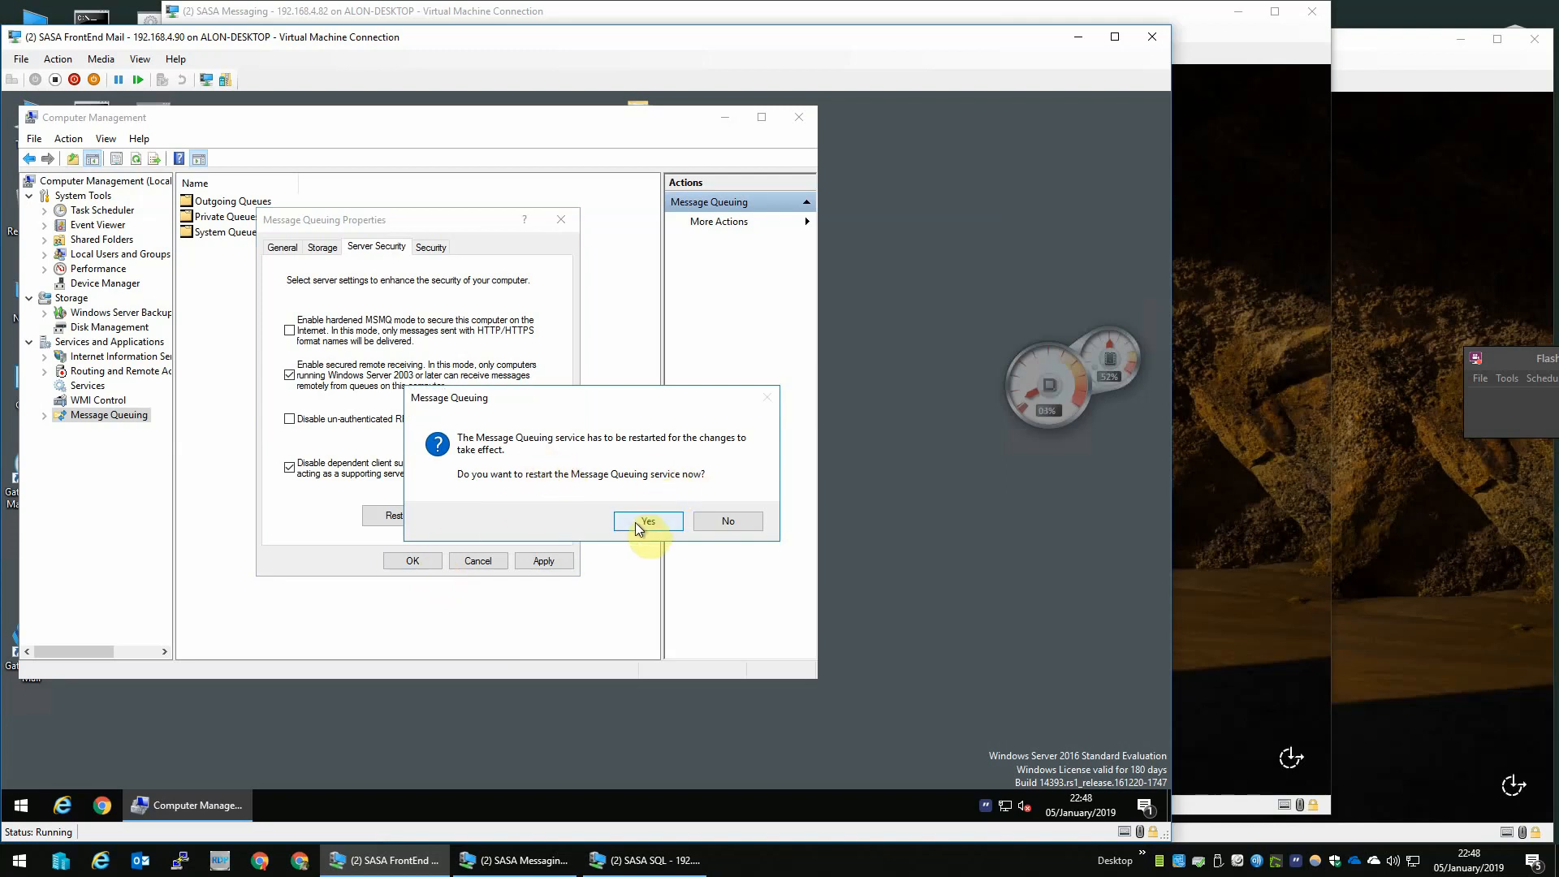
pyautogui.click(796, 122)
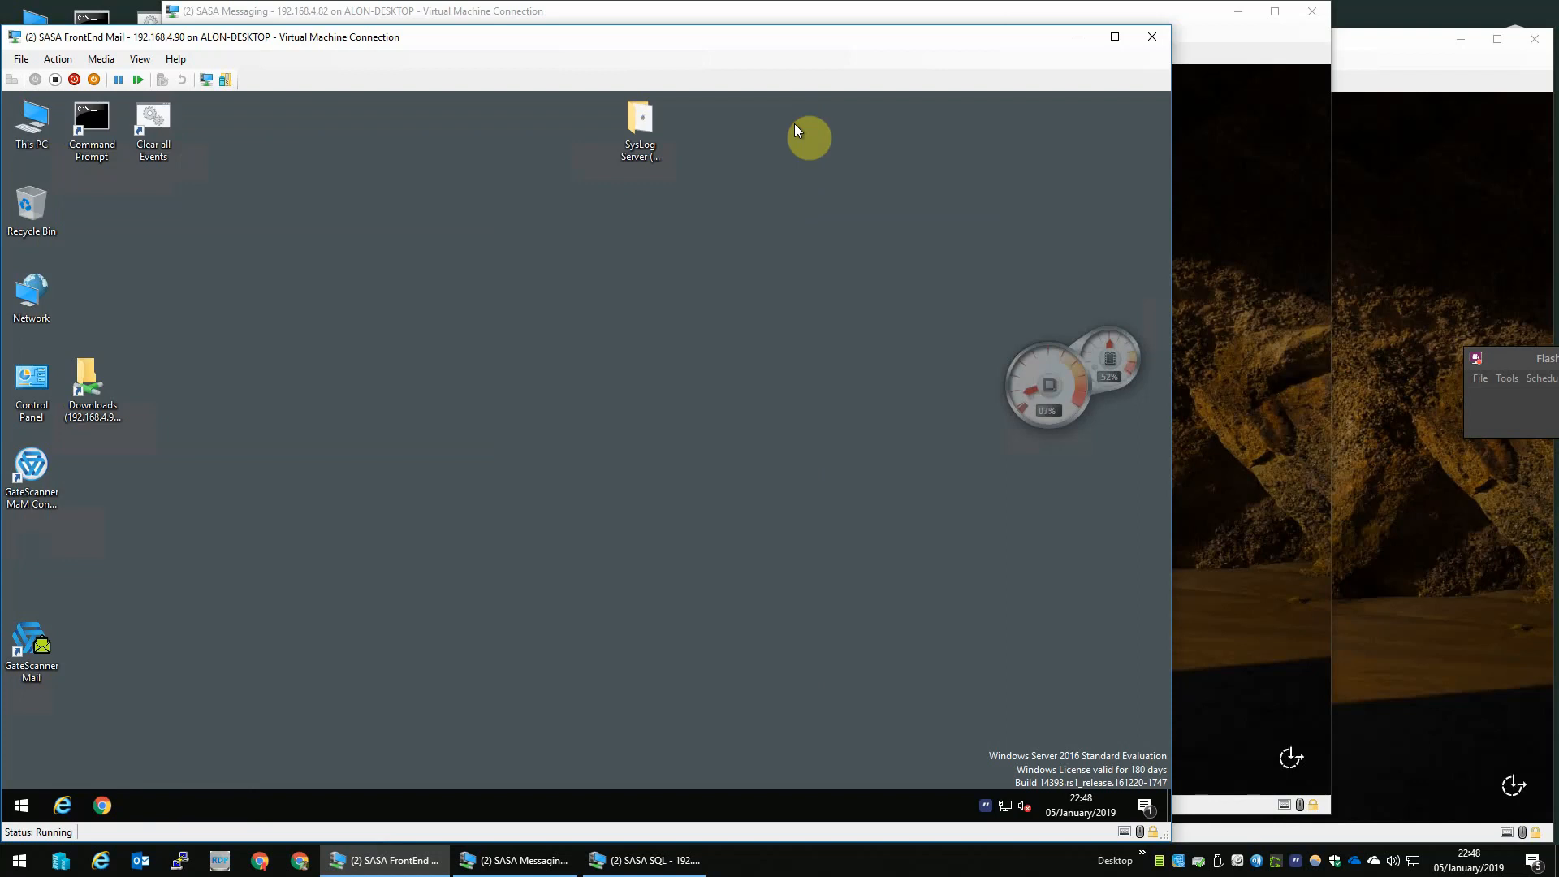
# - Sign in to the SASA Messaging machine as Lab Administrator with the account password
pyautogui.click(1236, 451)
pyautogui.write('**********')
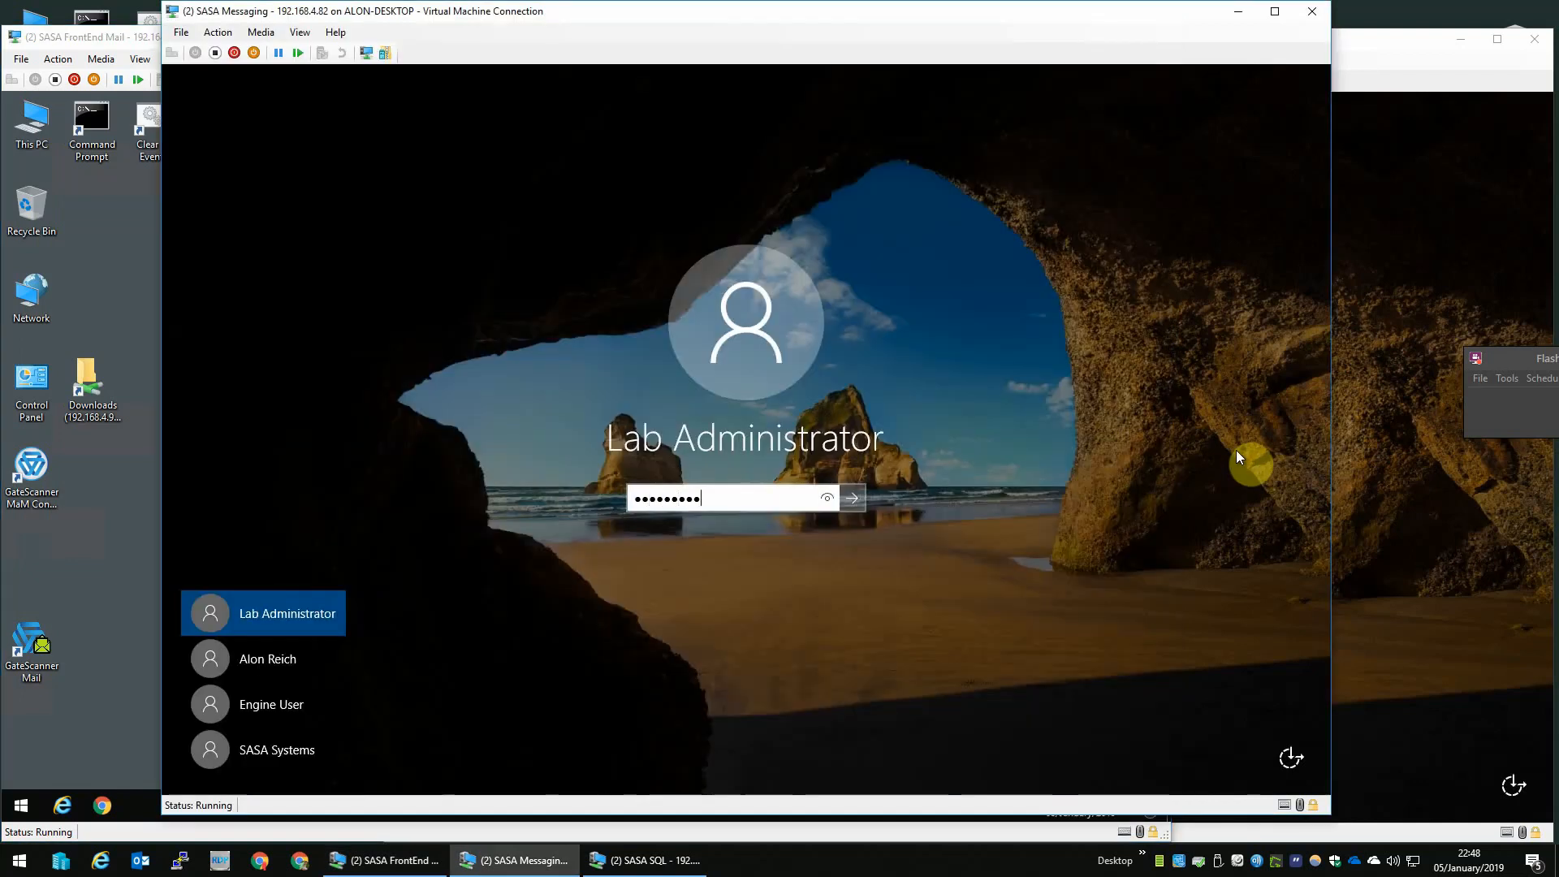
pyautogui.press('Return')
# - Sign in to the SASA SQL machine as Lab Administrator with the account password
pyautogui.click(1411, 338)
pyautogui.write('**********')
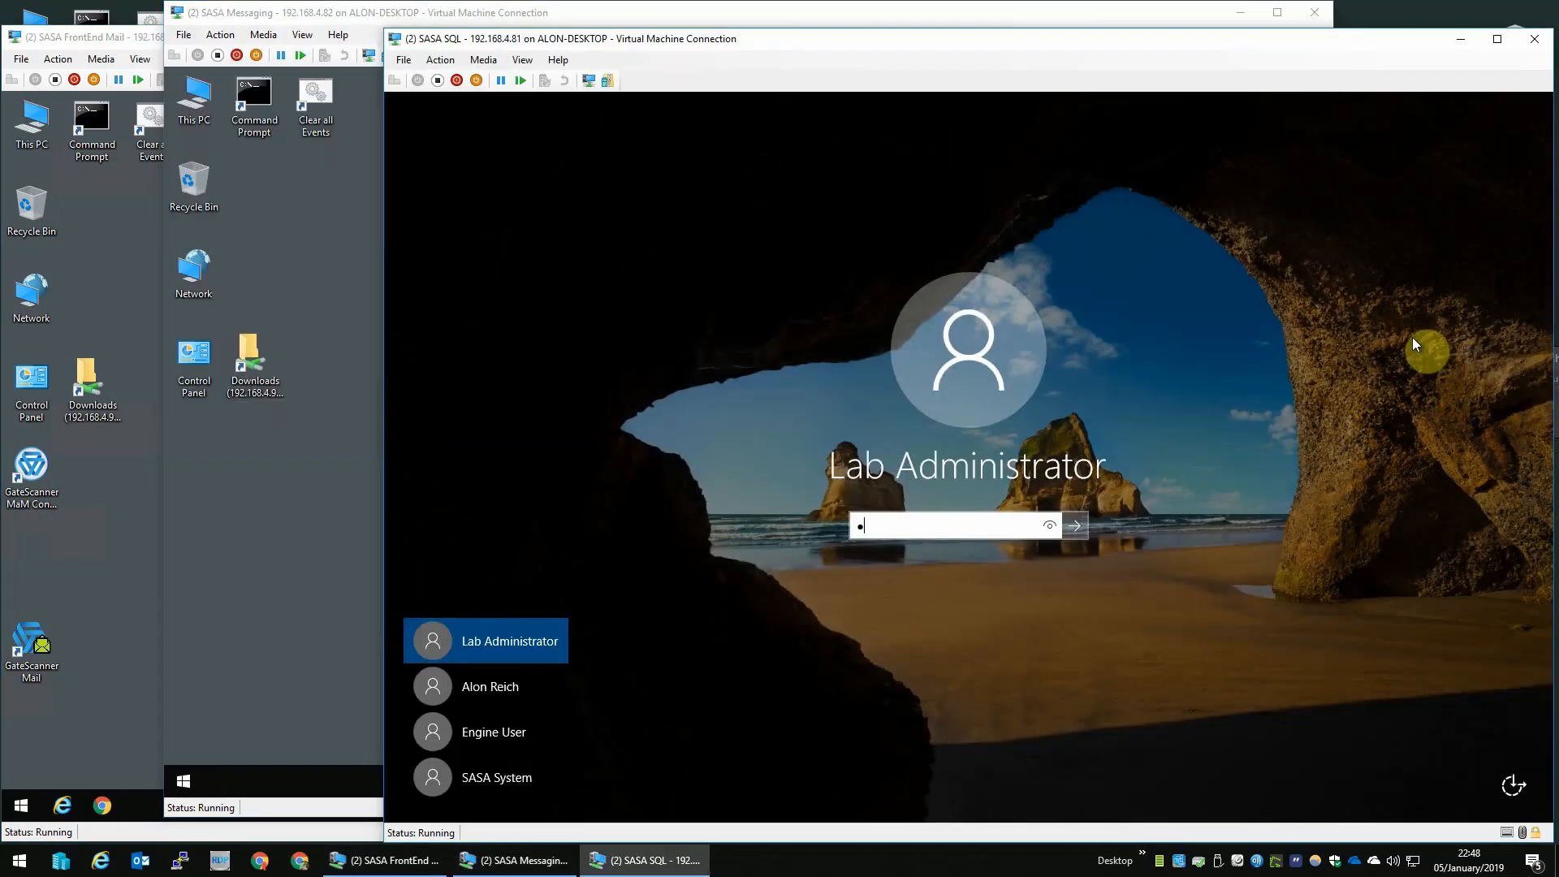
pyautogui.press('Return')
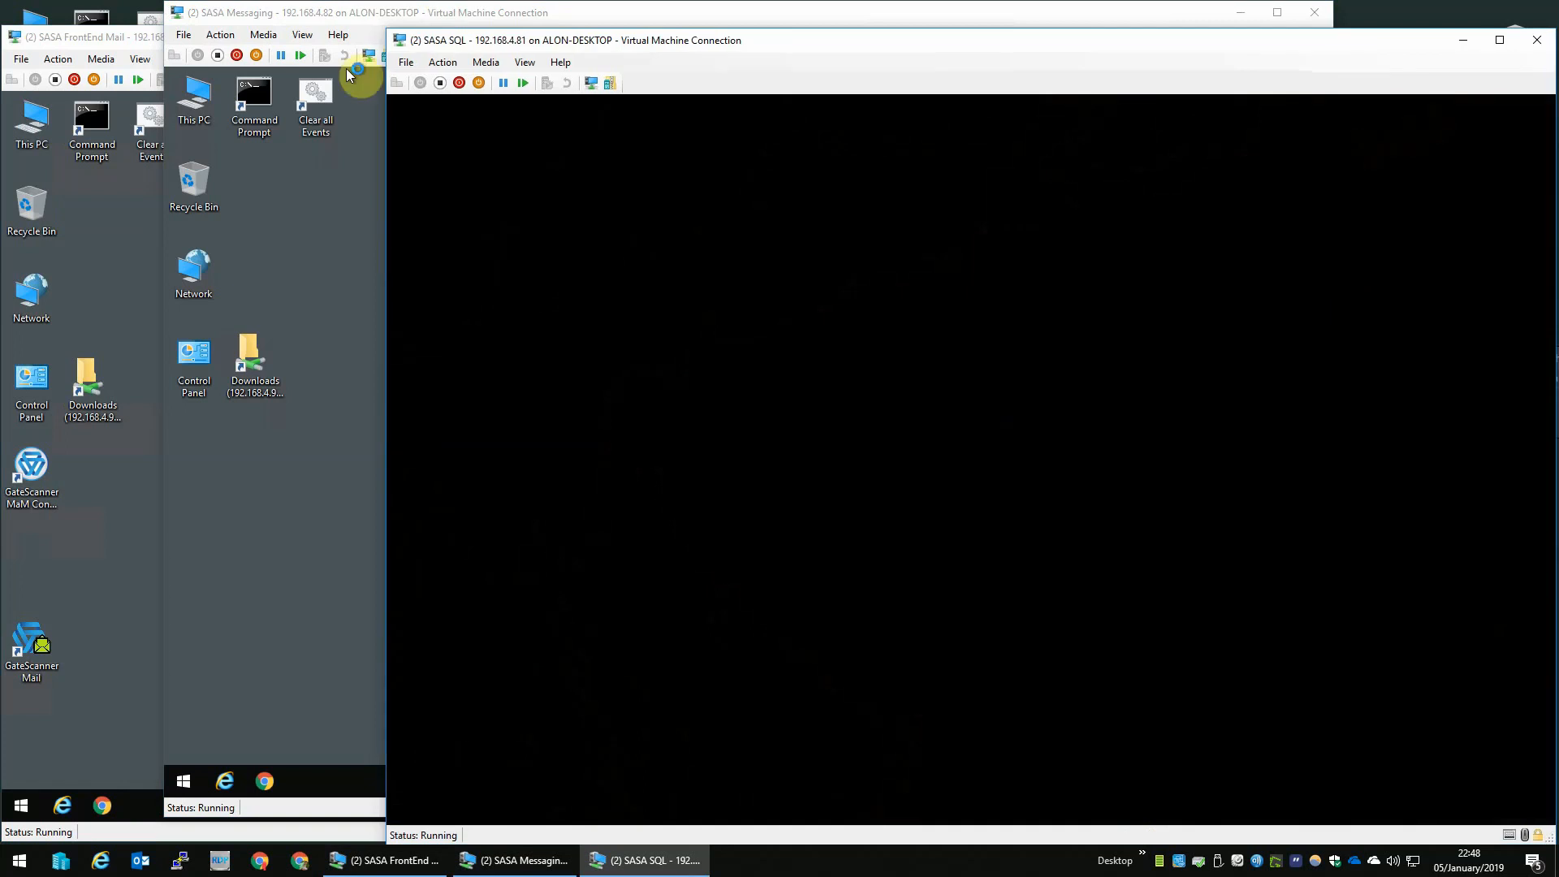
# - On SASA Messaging, set Message Queuing server security to enable secured remote receiving and allow un-authenticated RPC calls, restarting the service
pyautogui.click(243, 159)
pyautogui.rightClick(174, 786)
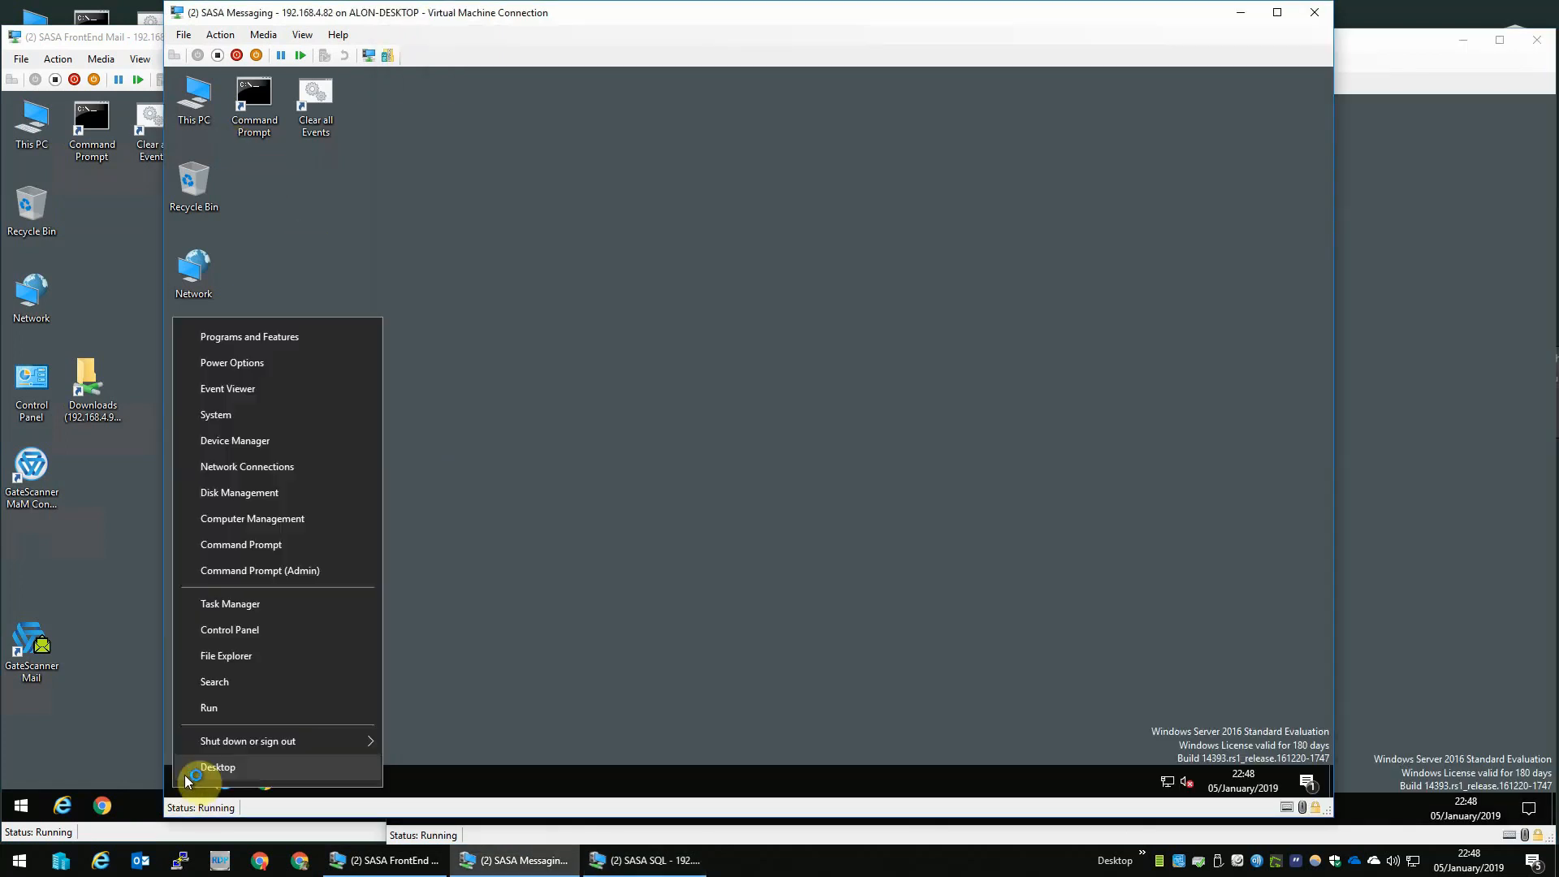
pyautogui.click(282, 518)
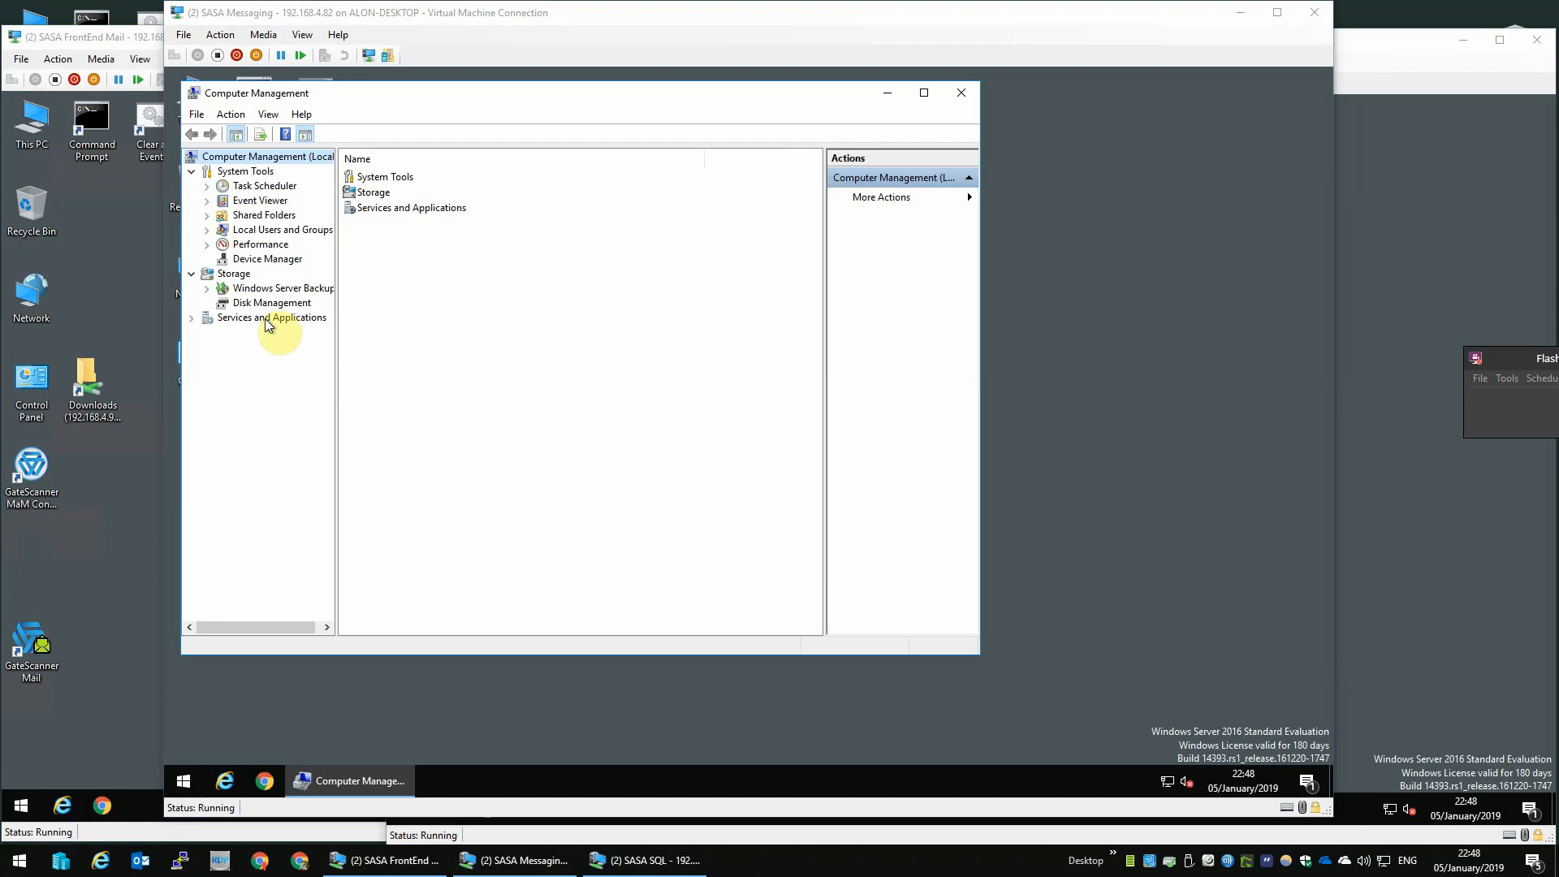
pyautogui.doubleClick(264, 318)
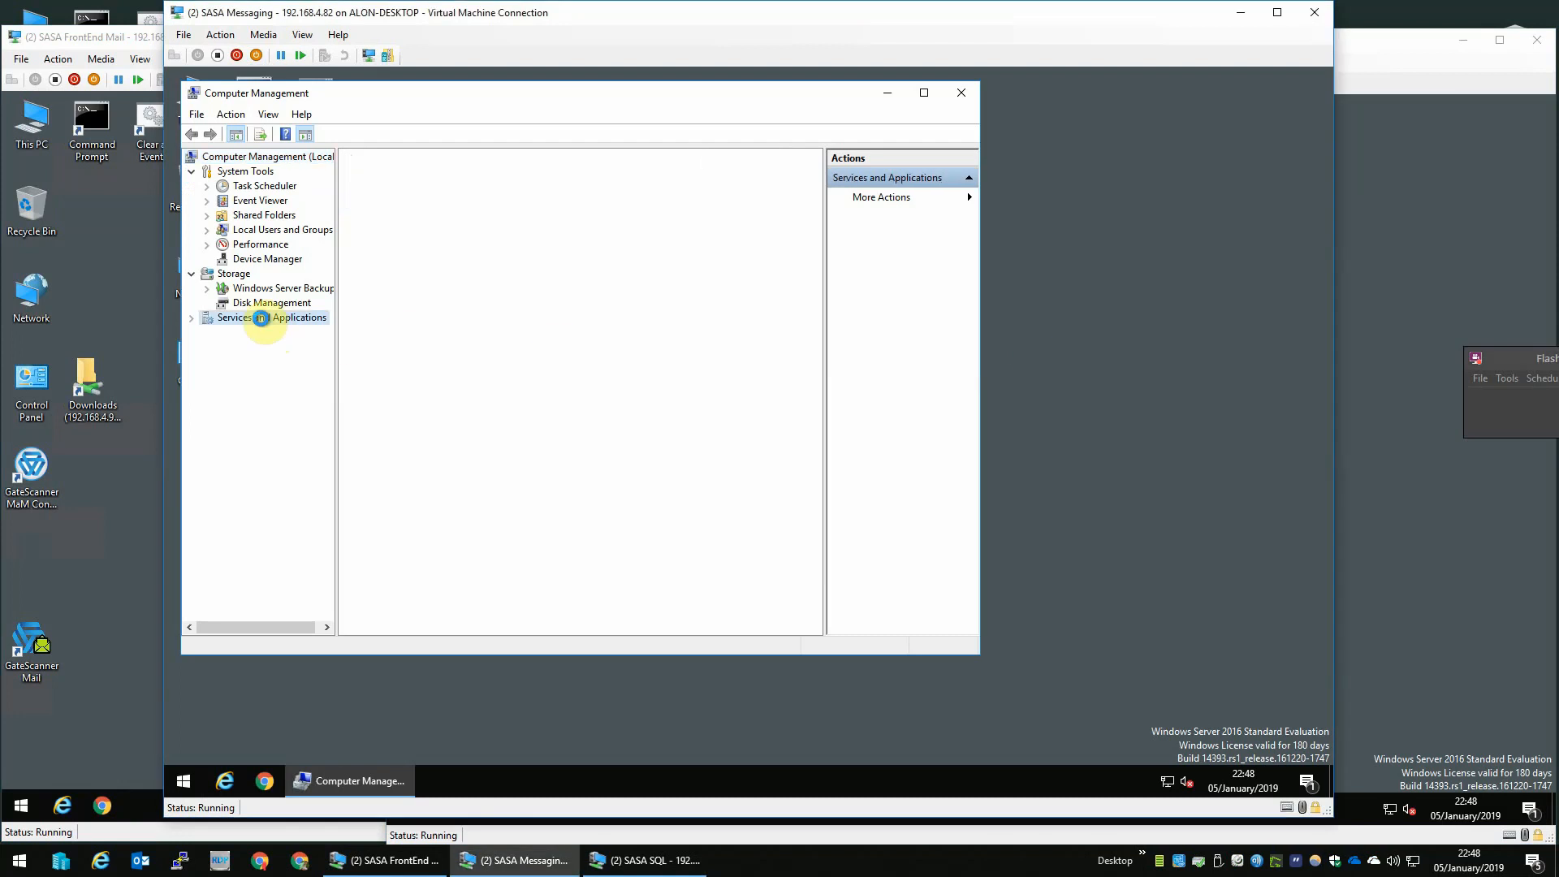
pyautogui.click(271, 390)
pyautogui.rightClick(271, 391)
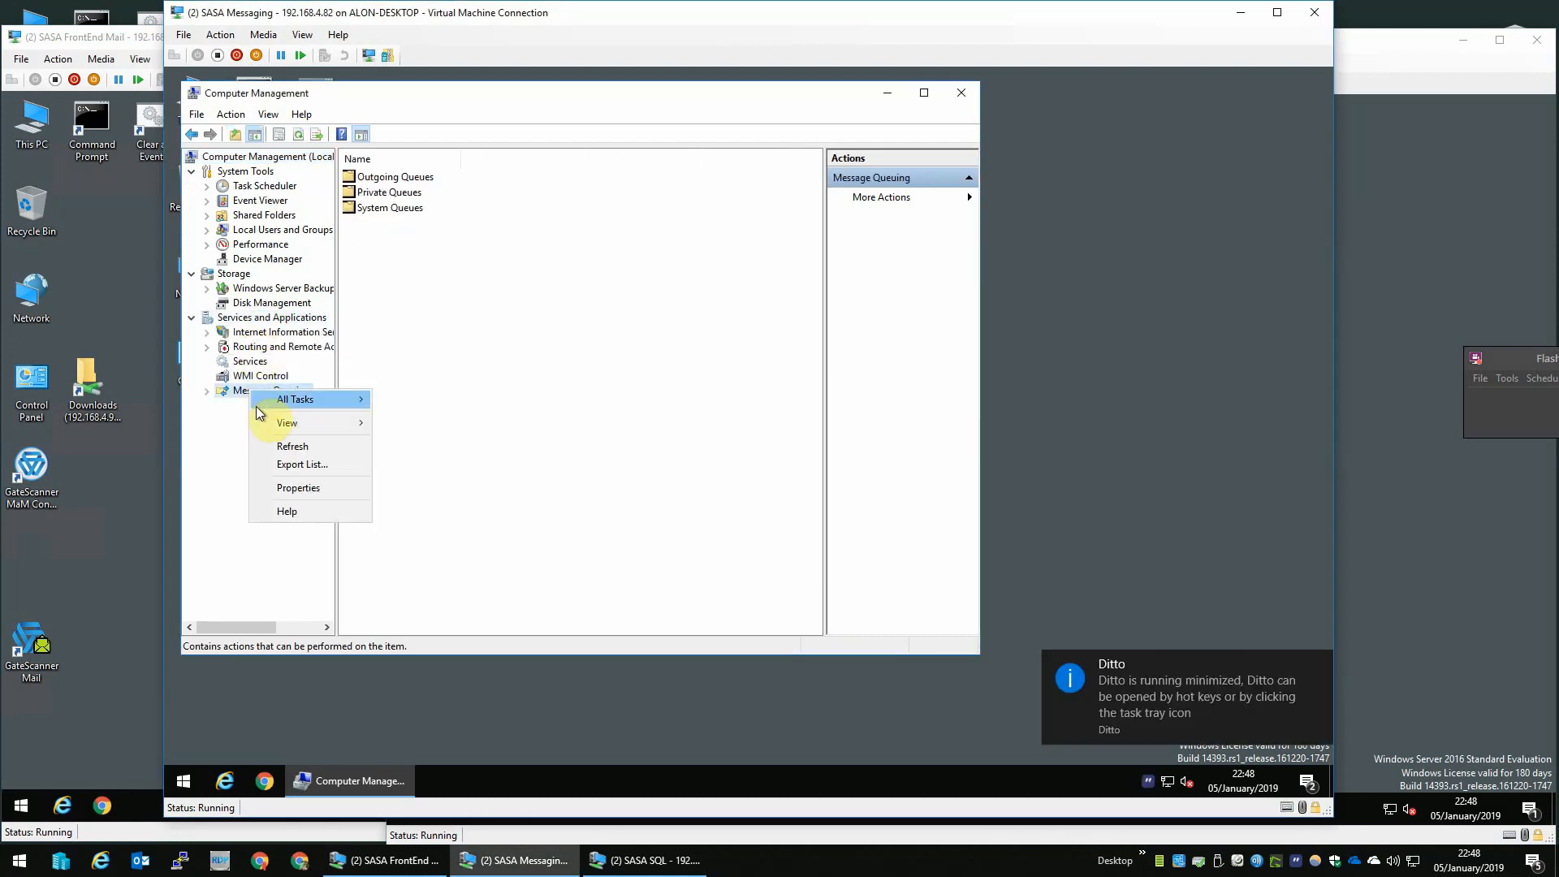
pyautogui.click(284, 487)
pyautogui.click(538, 223)
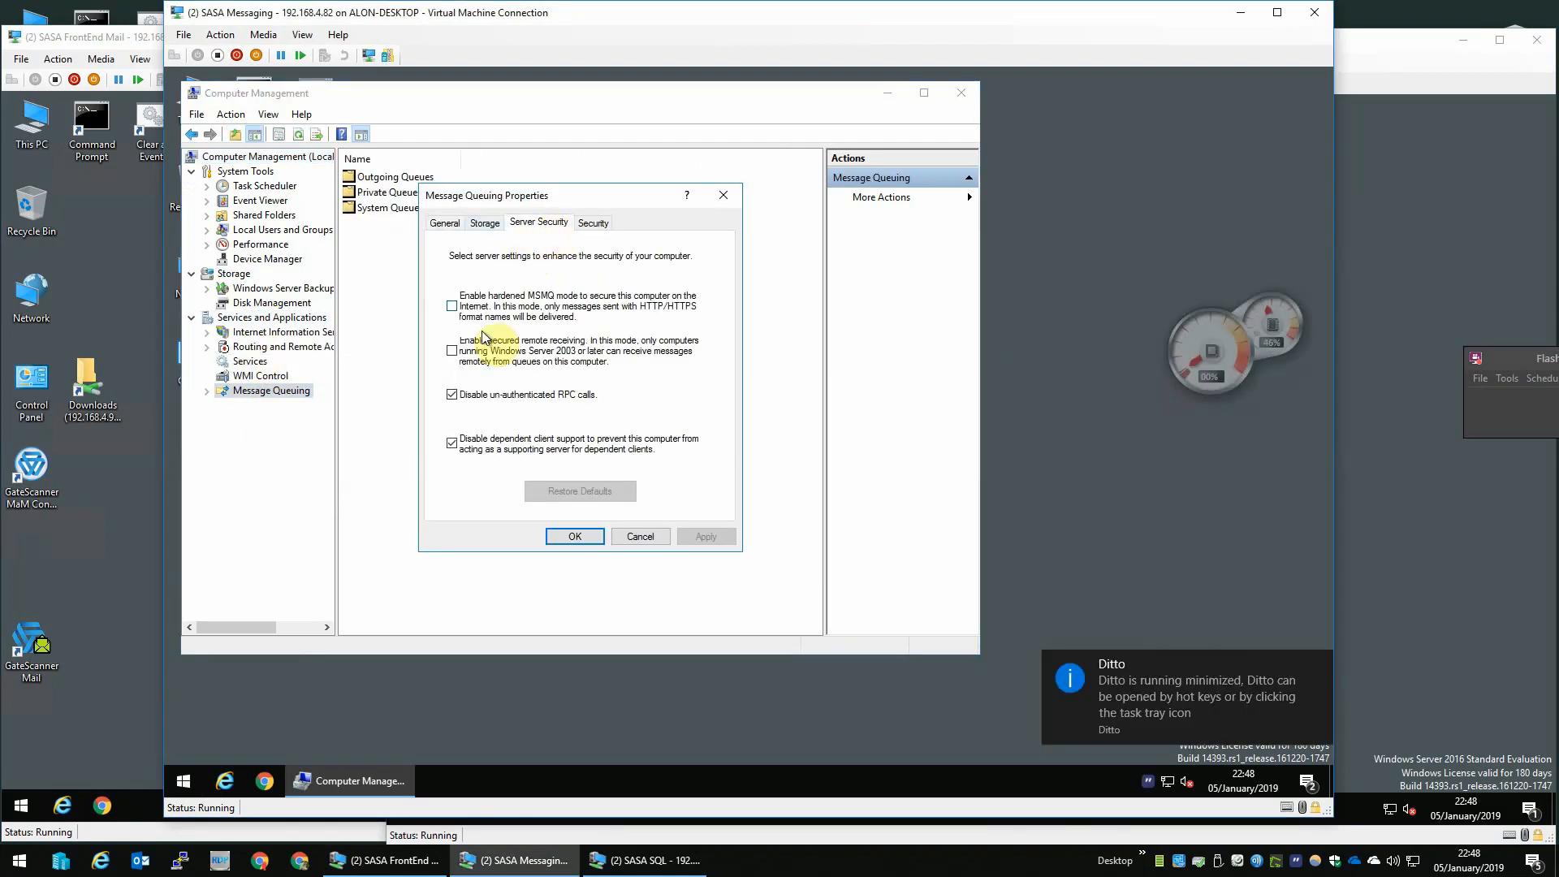
pyautogui.click(479, 403)
pyautogui.click(493, 353)
pyautogui.click(572, 538)
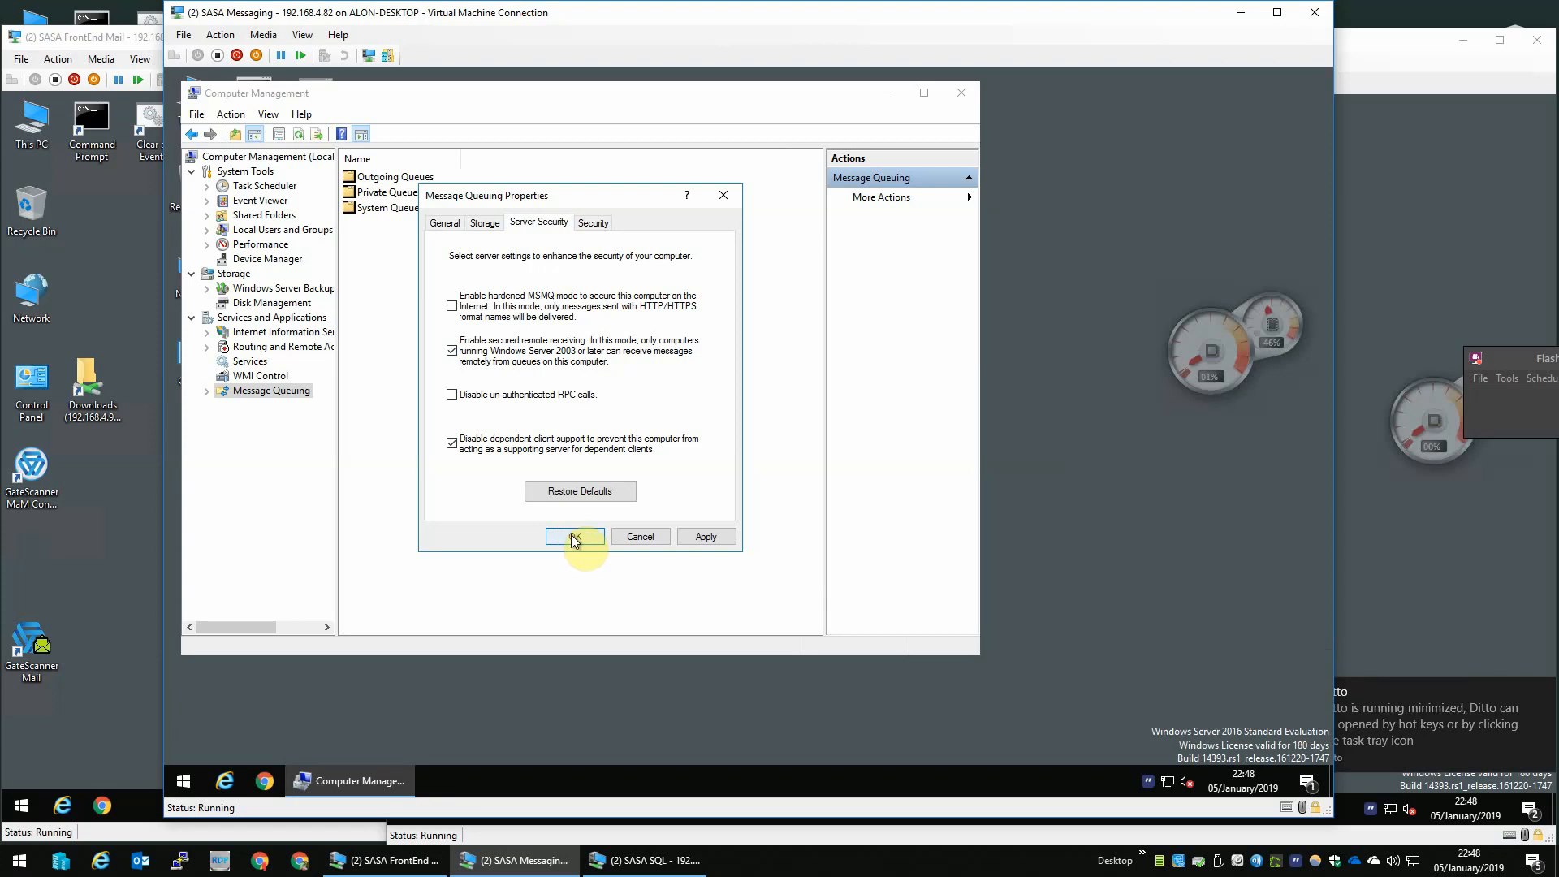
pyautogui.click(574, 536)
pyautogui.click(808, 493)
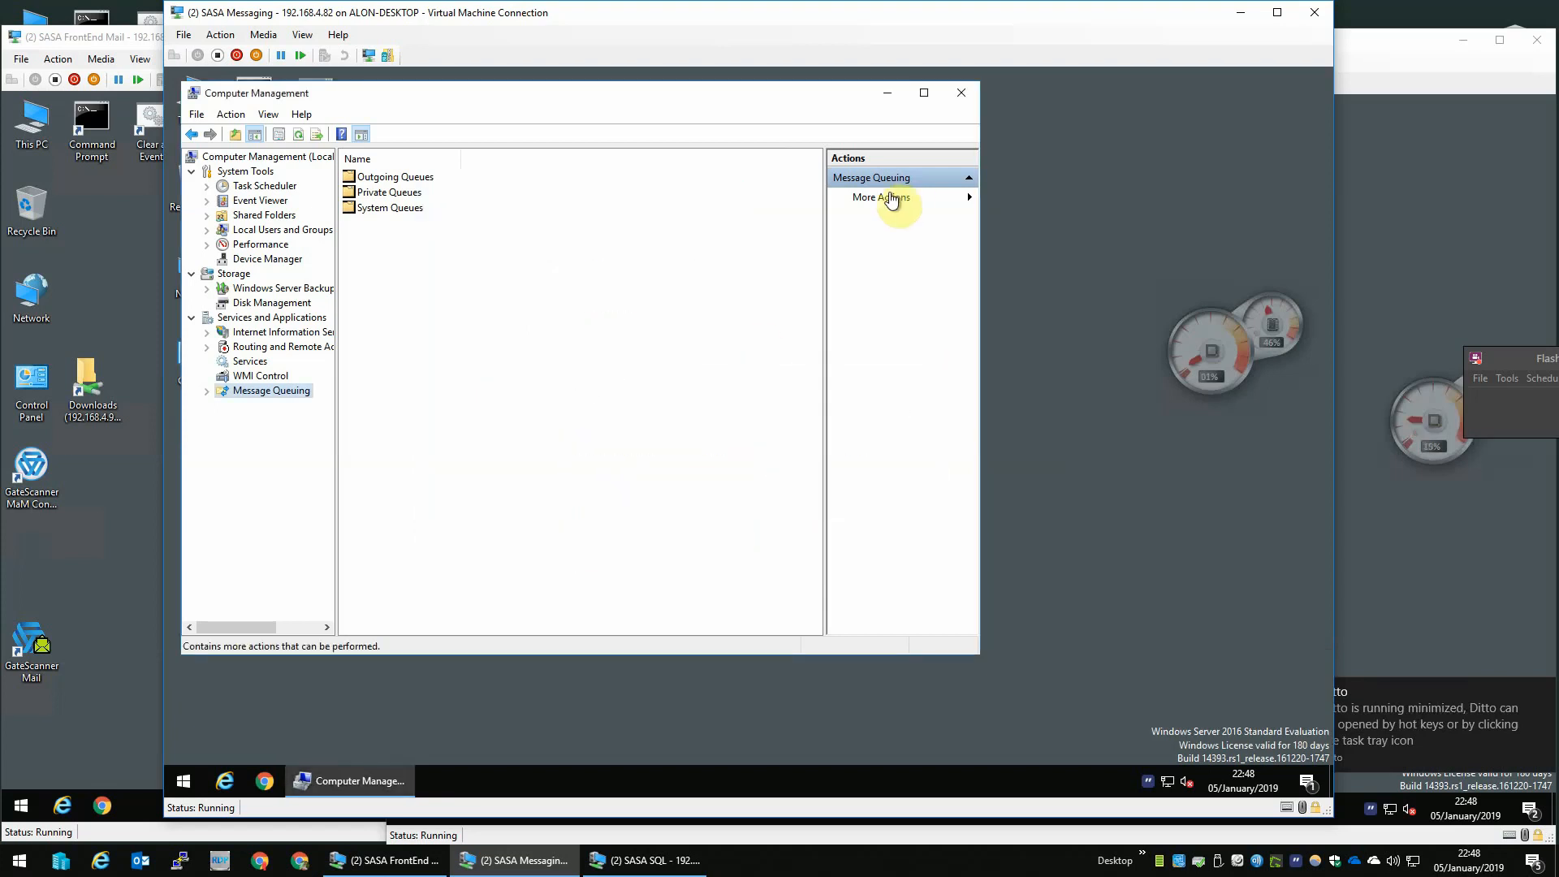
pyautogui.click(959, 96)
pyautogui.click(1361, 207)
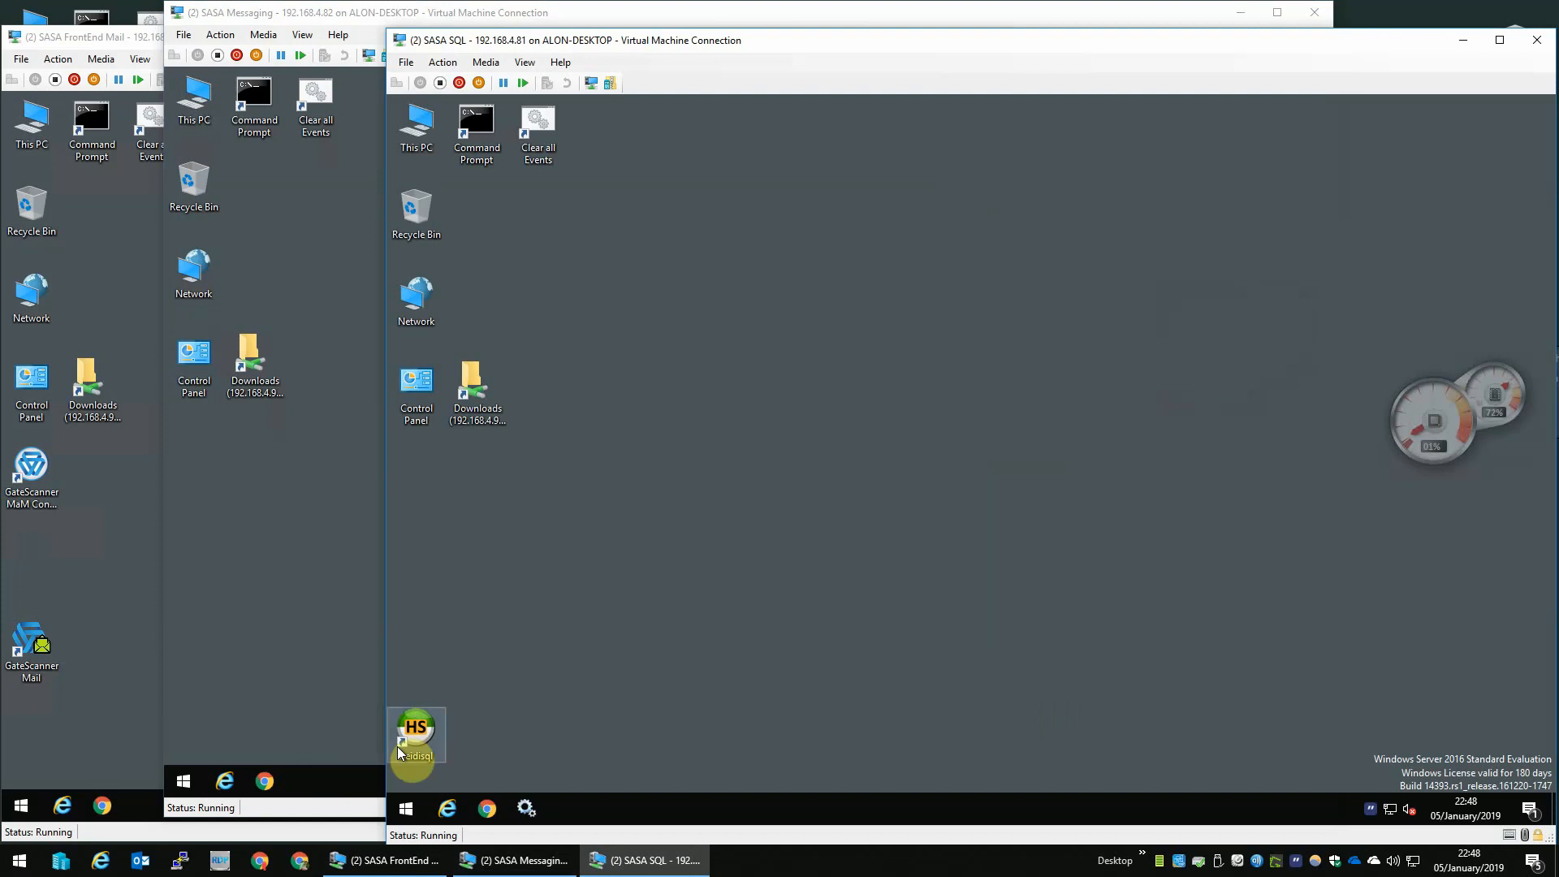
pyautogui.click(398, 806)
pyautogui.click(1454, 529)
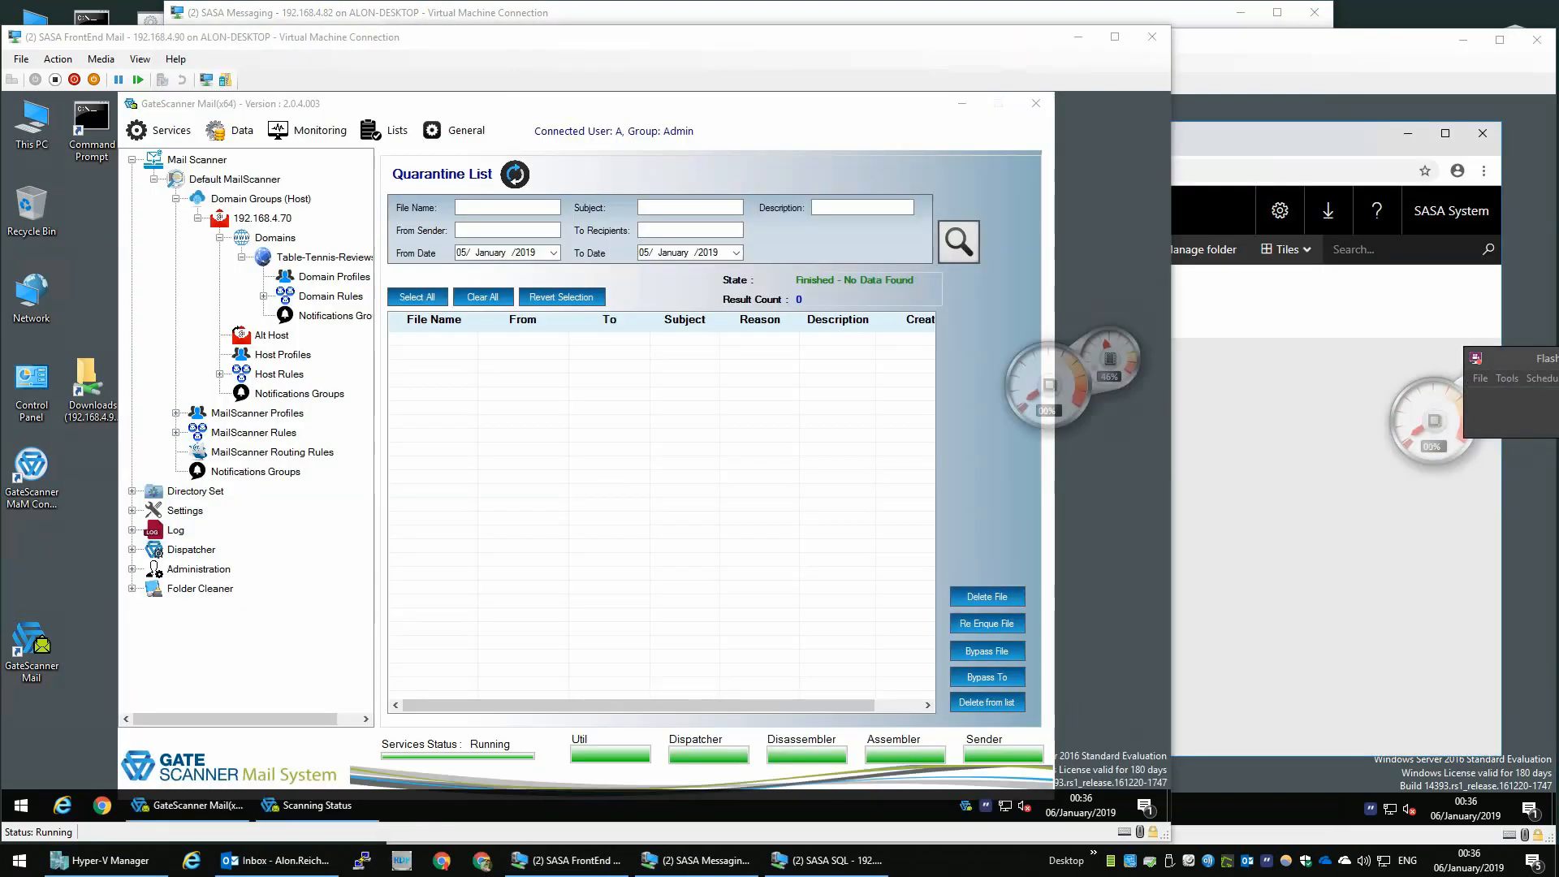
# - Compose and send an email with subject and body "test" to the lab administrator's Table-Tennis-Reviews mailbox
pyautogui.moveTo(1558, 45); pyautogui.dragTo(577, 48)
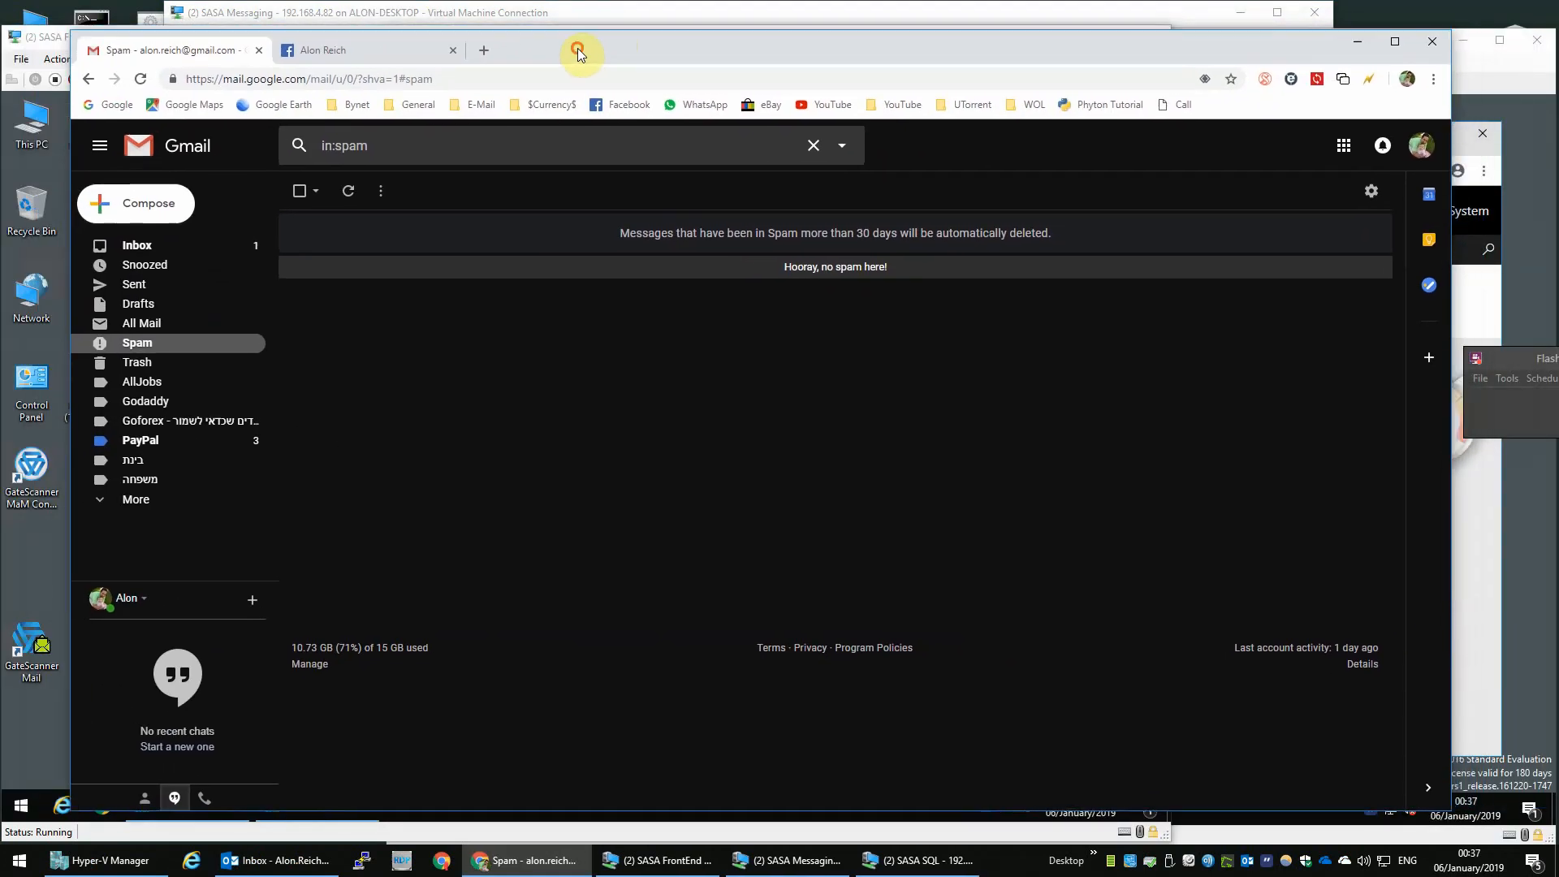
pyautogui.click(173, 196)
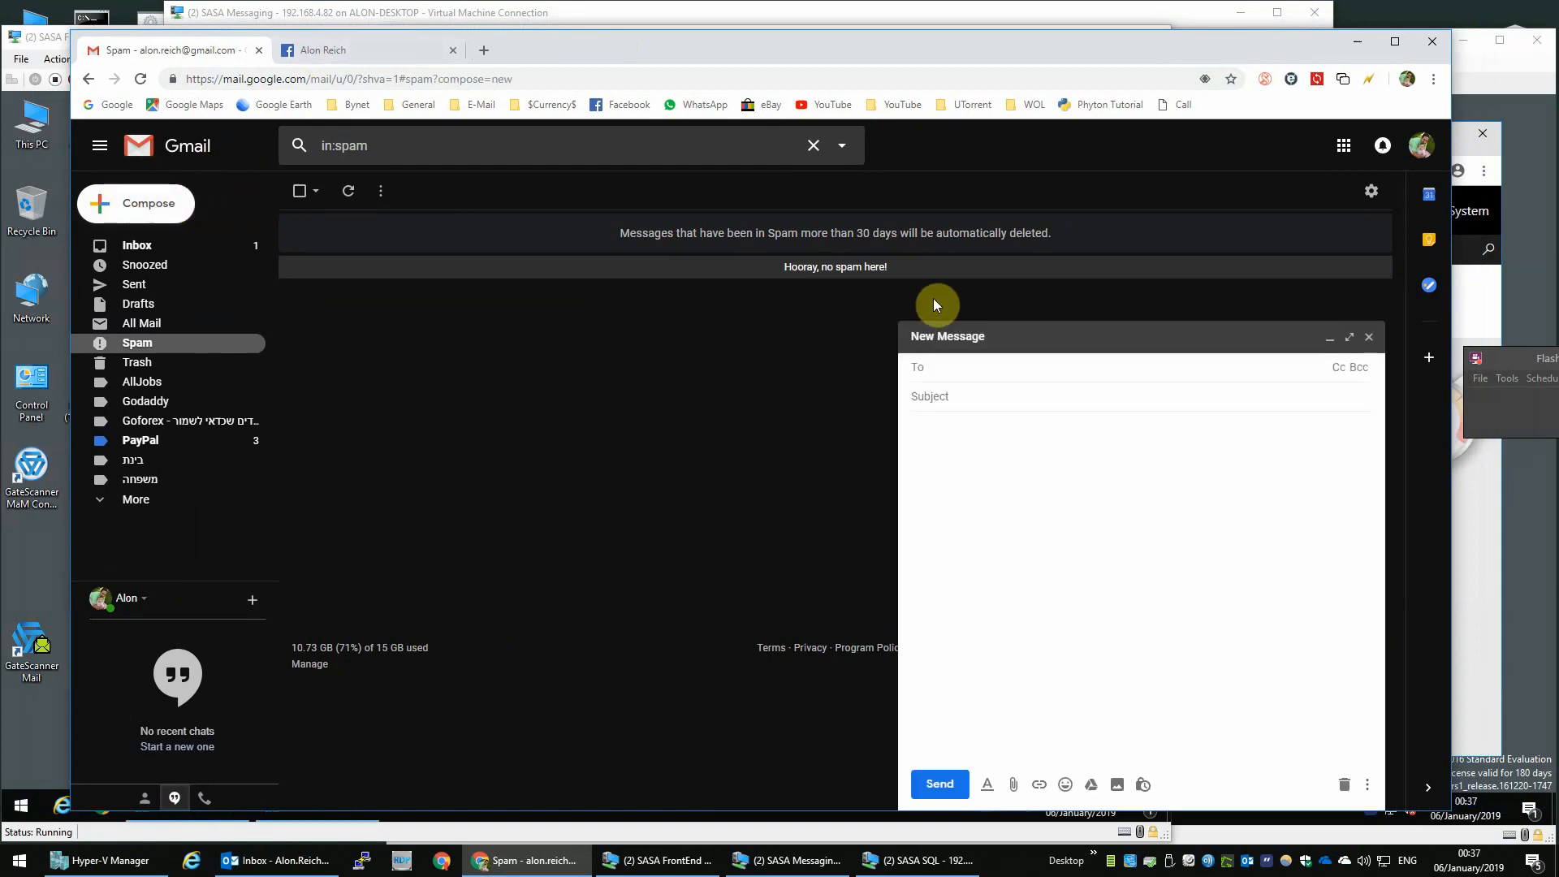
pyautogui.write('lab')
pyautogui.press('Return')
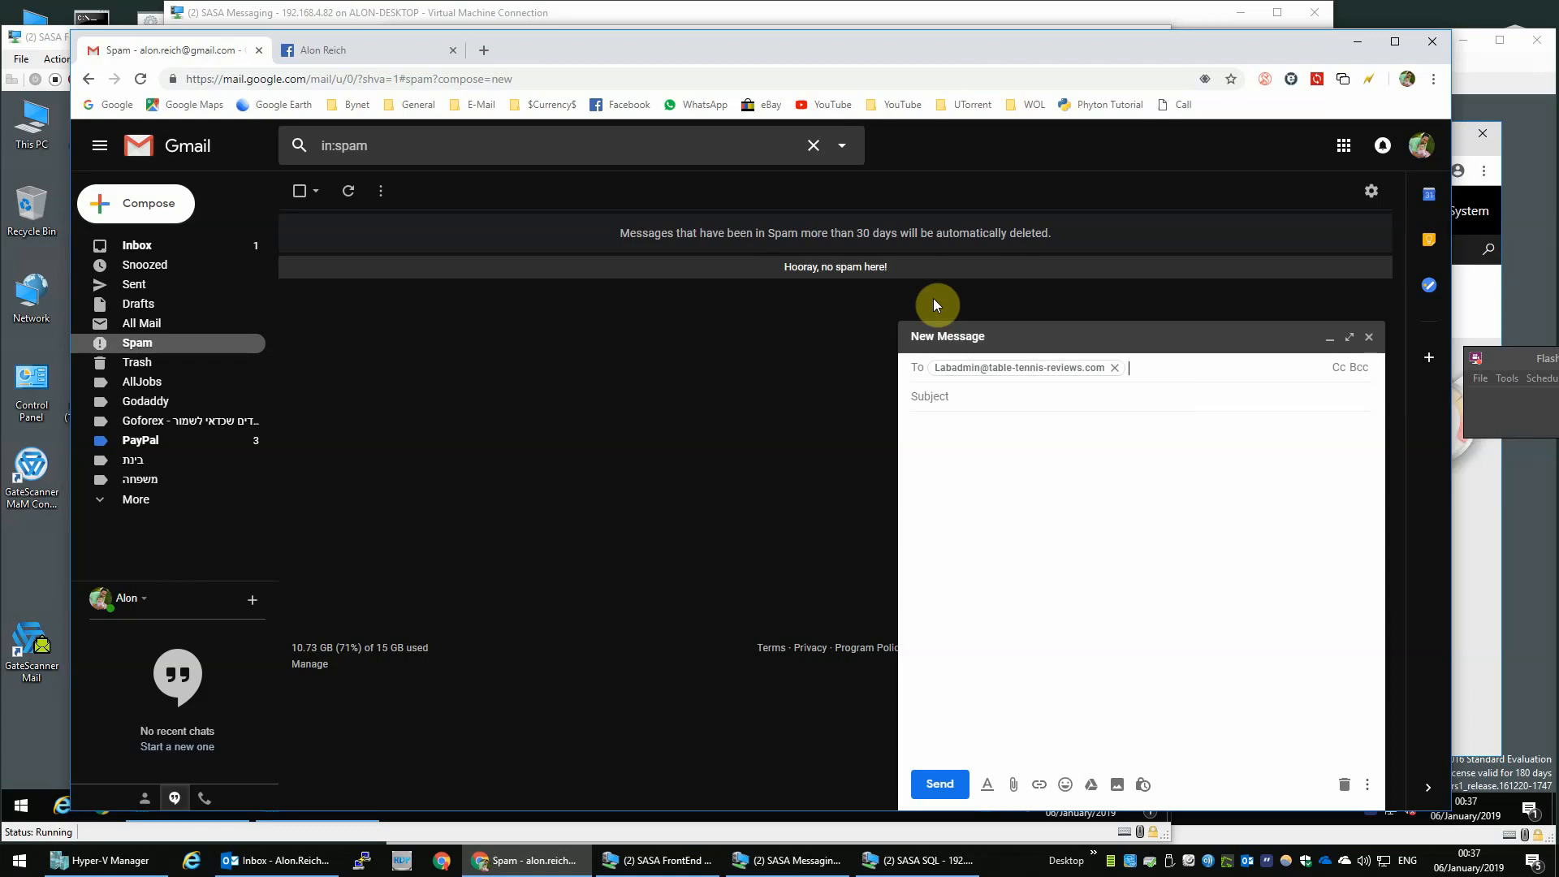
pyautogui.press('Tab')
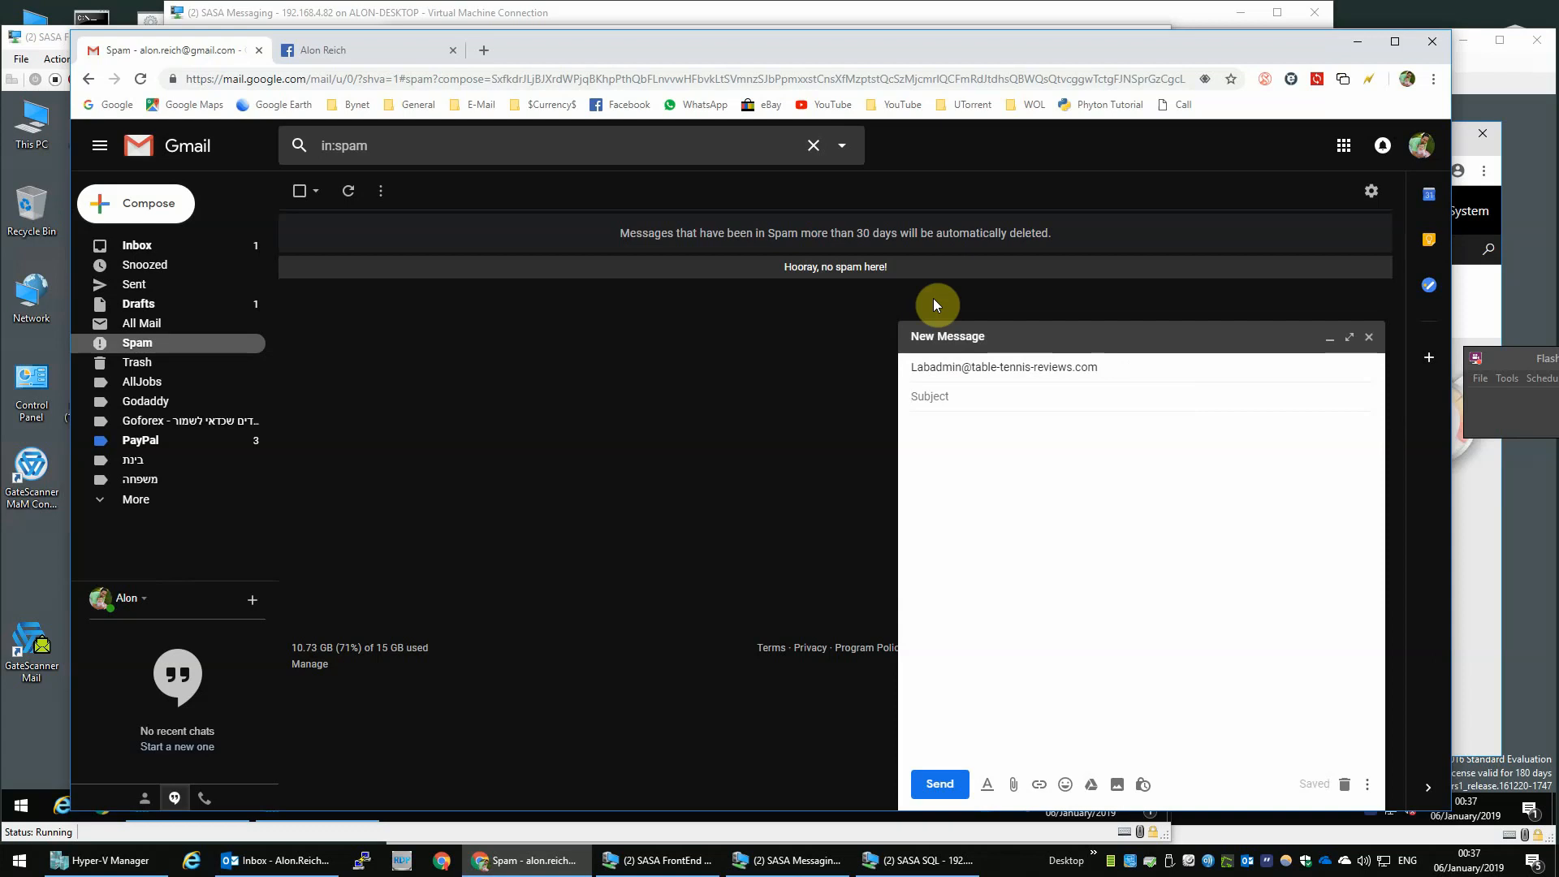
pyautogui.write('test')
pyautogui.press('Tab')
pyautogui.write('test')
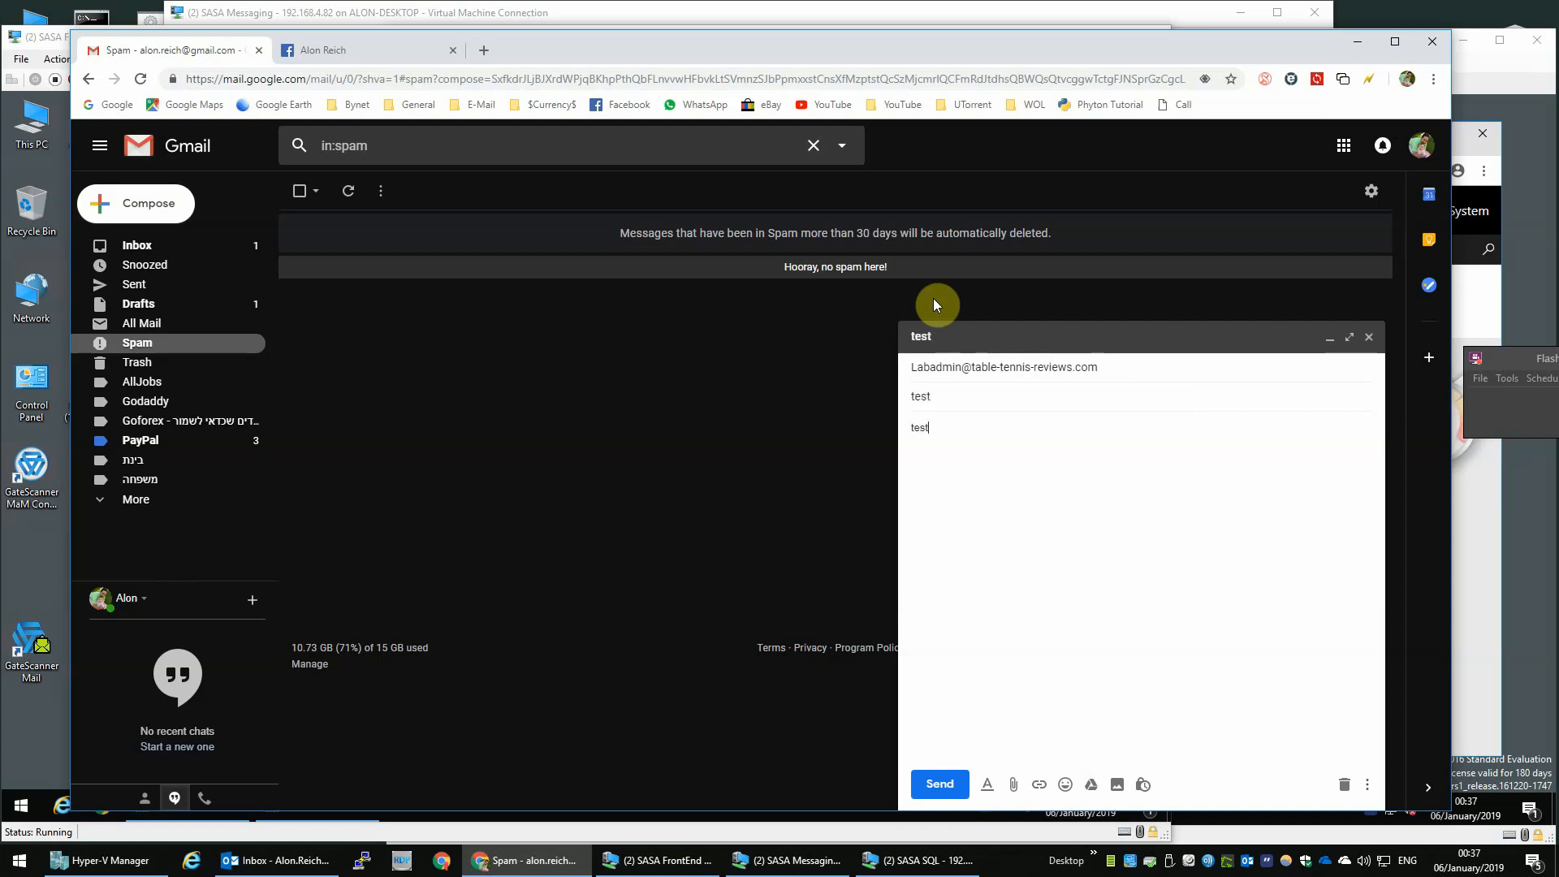
pyautogui.hotkey('ctrl', 'Return')
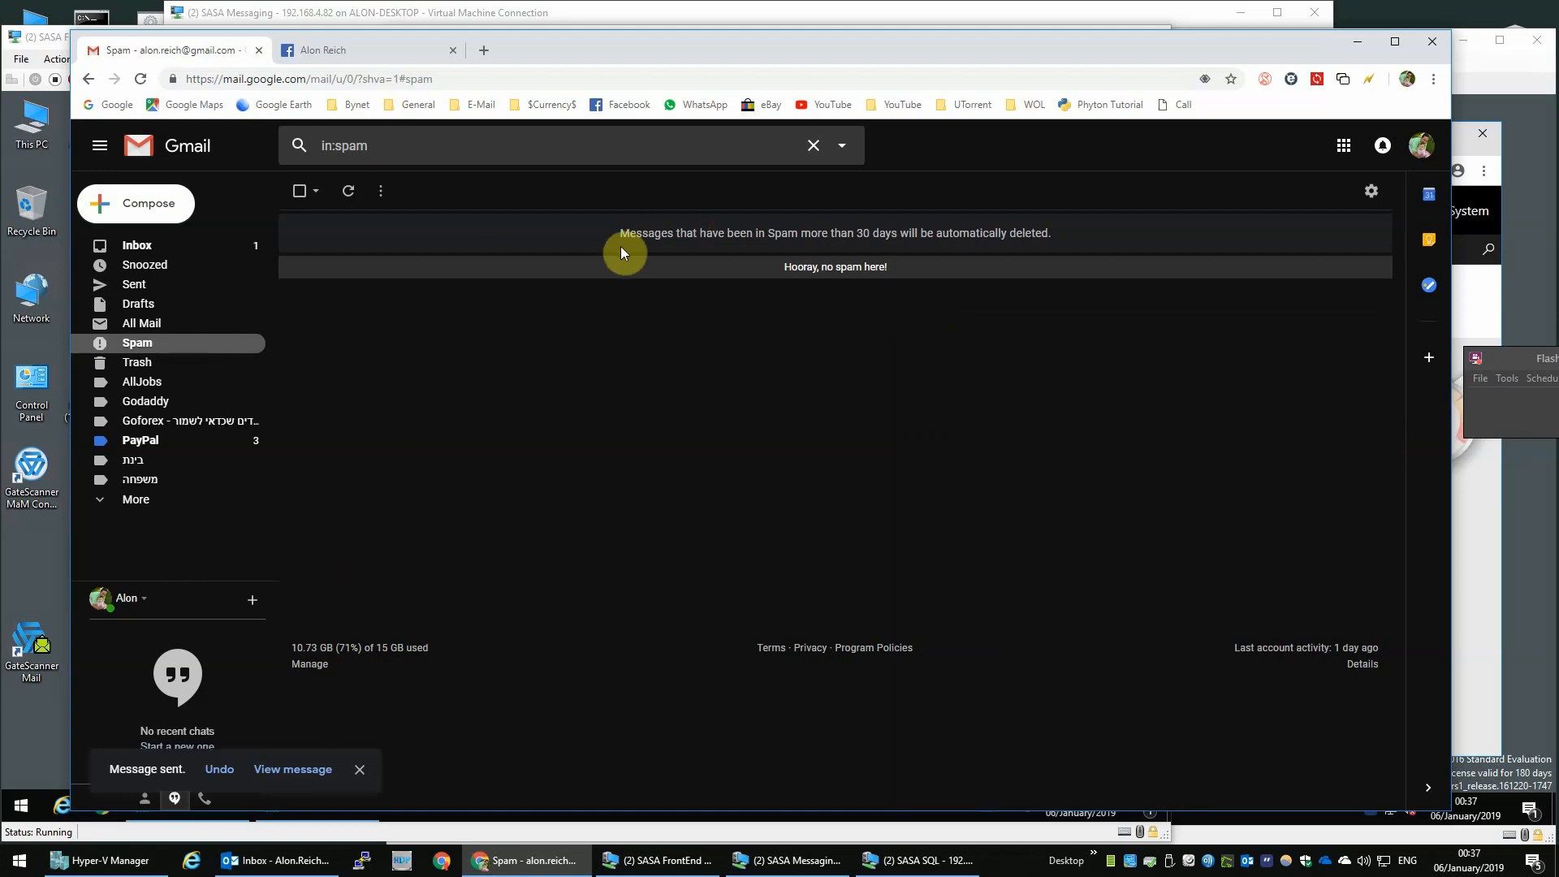
# - In GateScanner Mail, open the Quarantine List and then the In Process scanning status monitor
pyautogui.click(1367, 46)
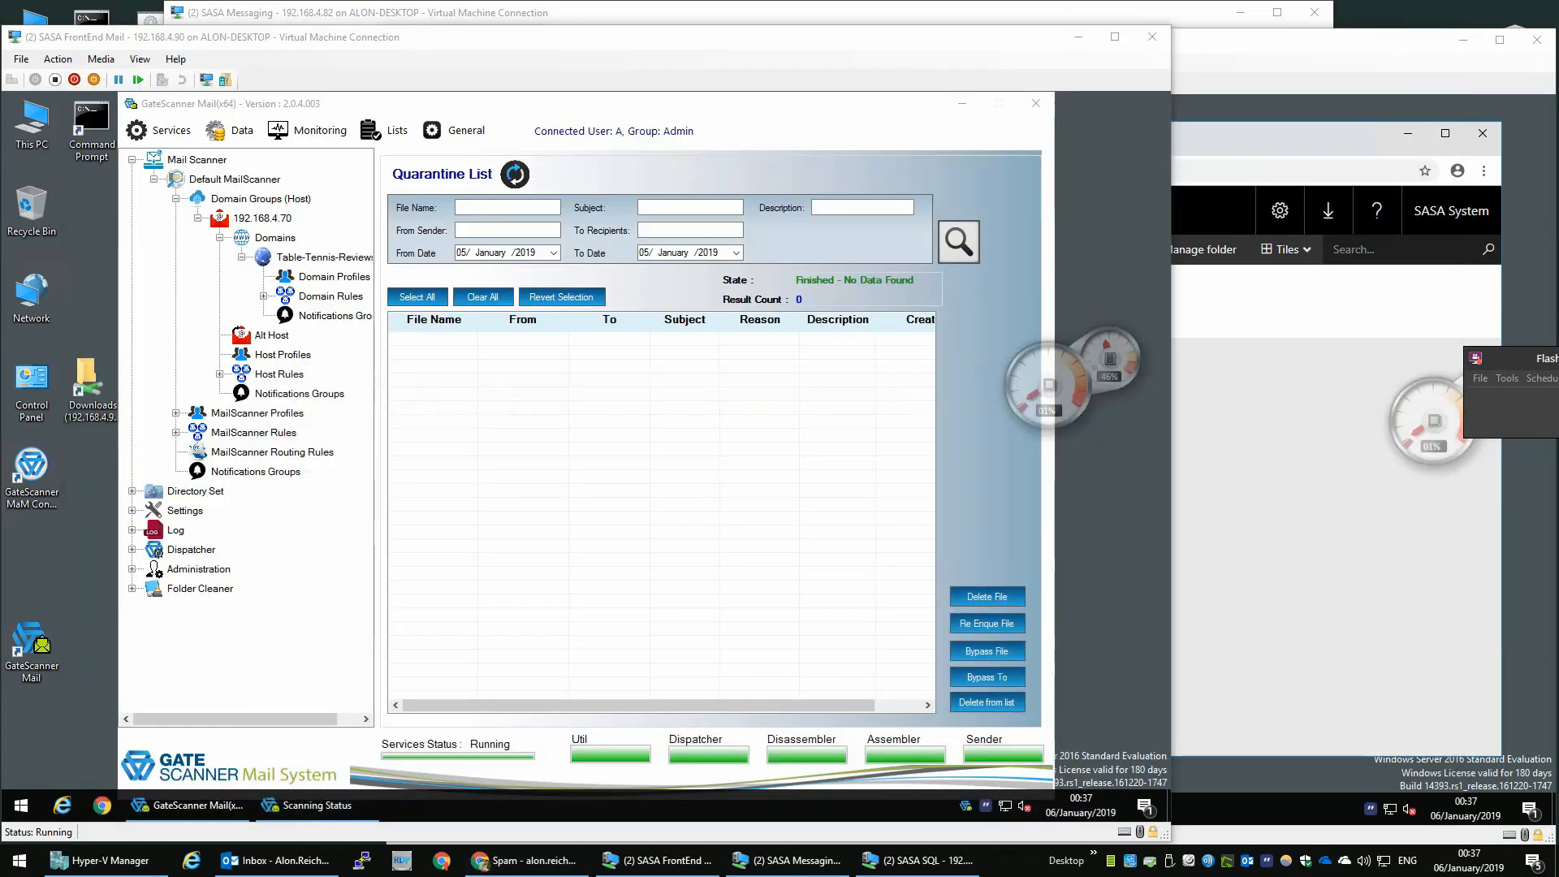
pyautogui.click(401, 132)
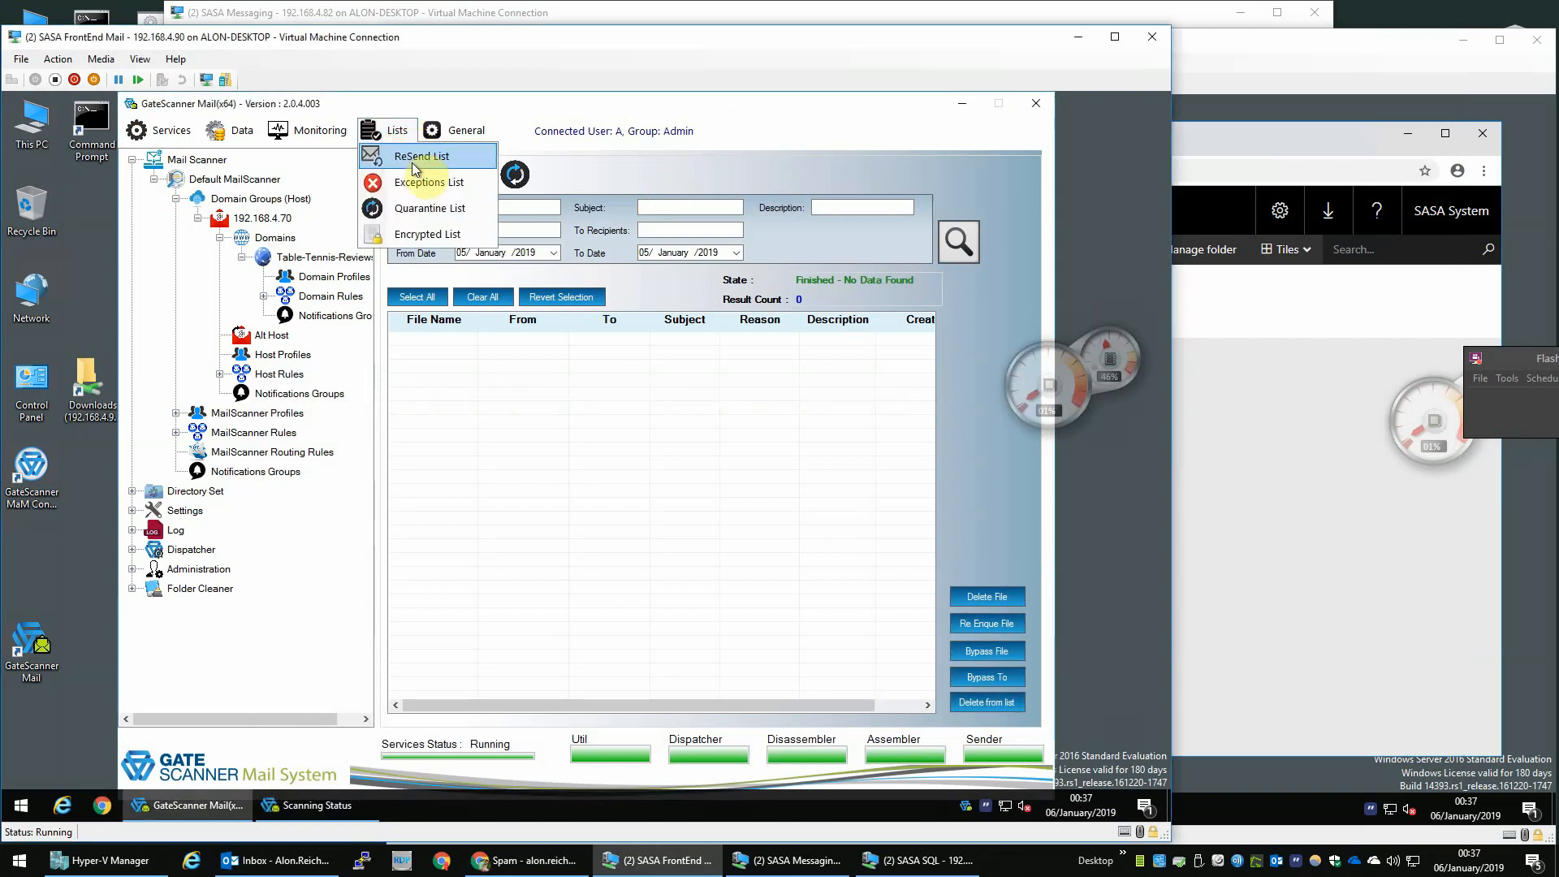
pyautogui.click(426, 208)
pyautogui.click(312, 130)
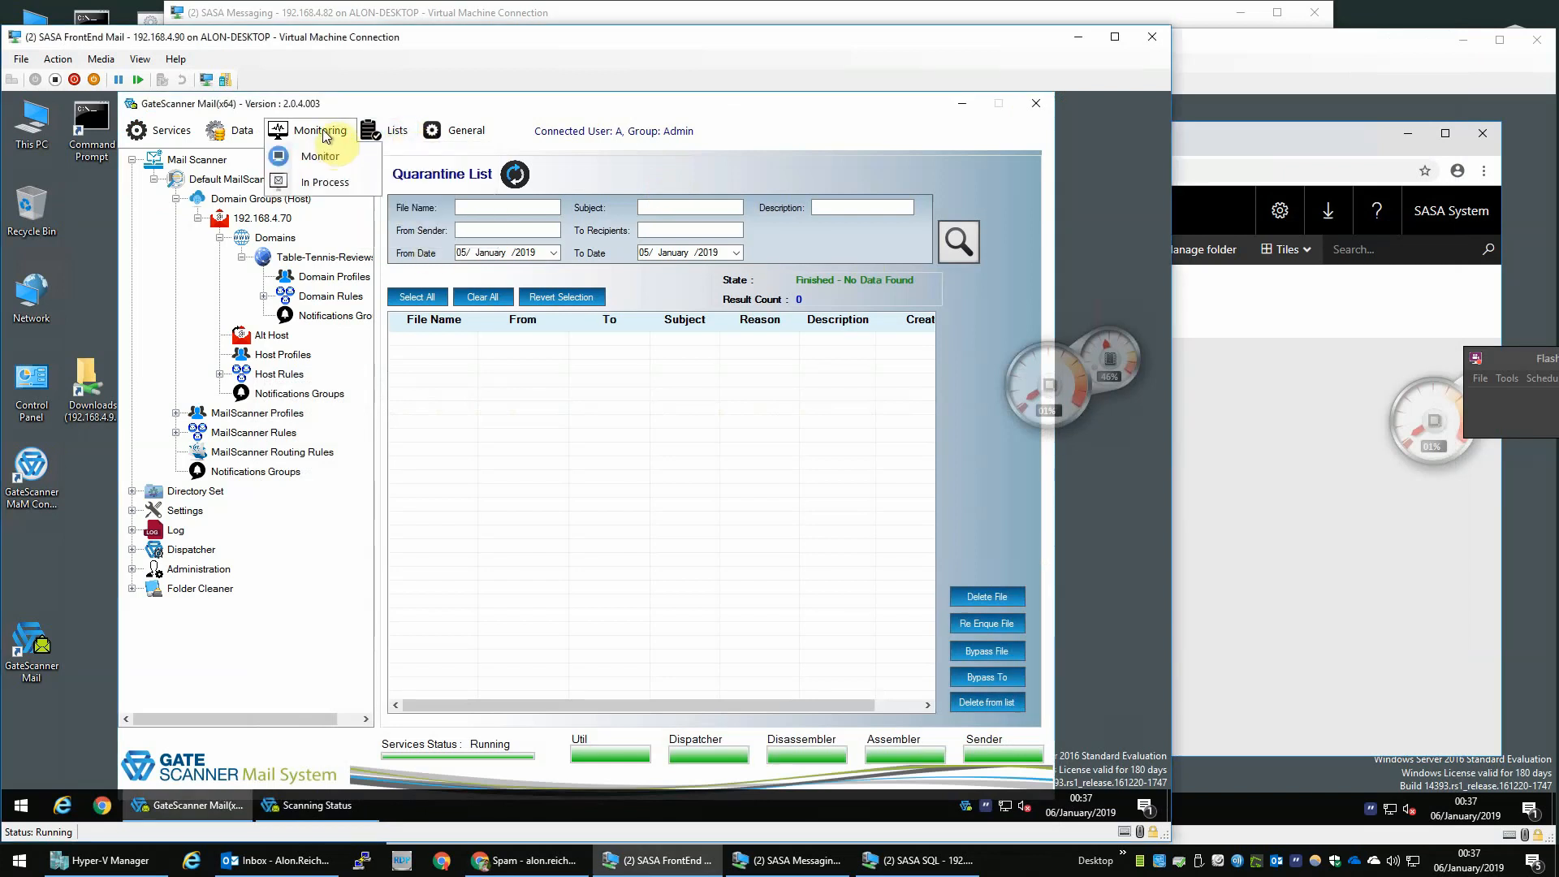
pyautogui.click(336, 185)
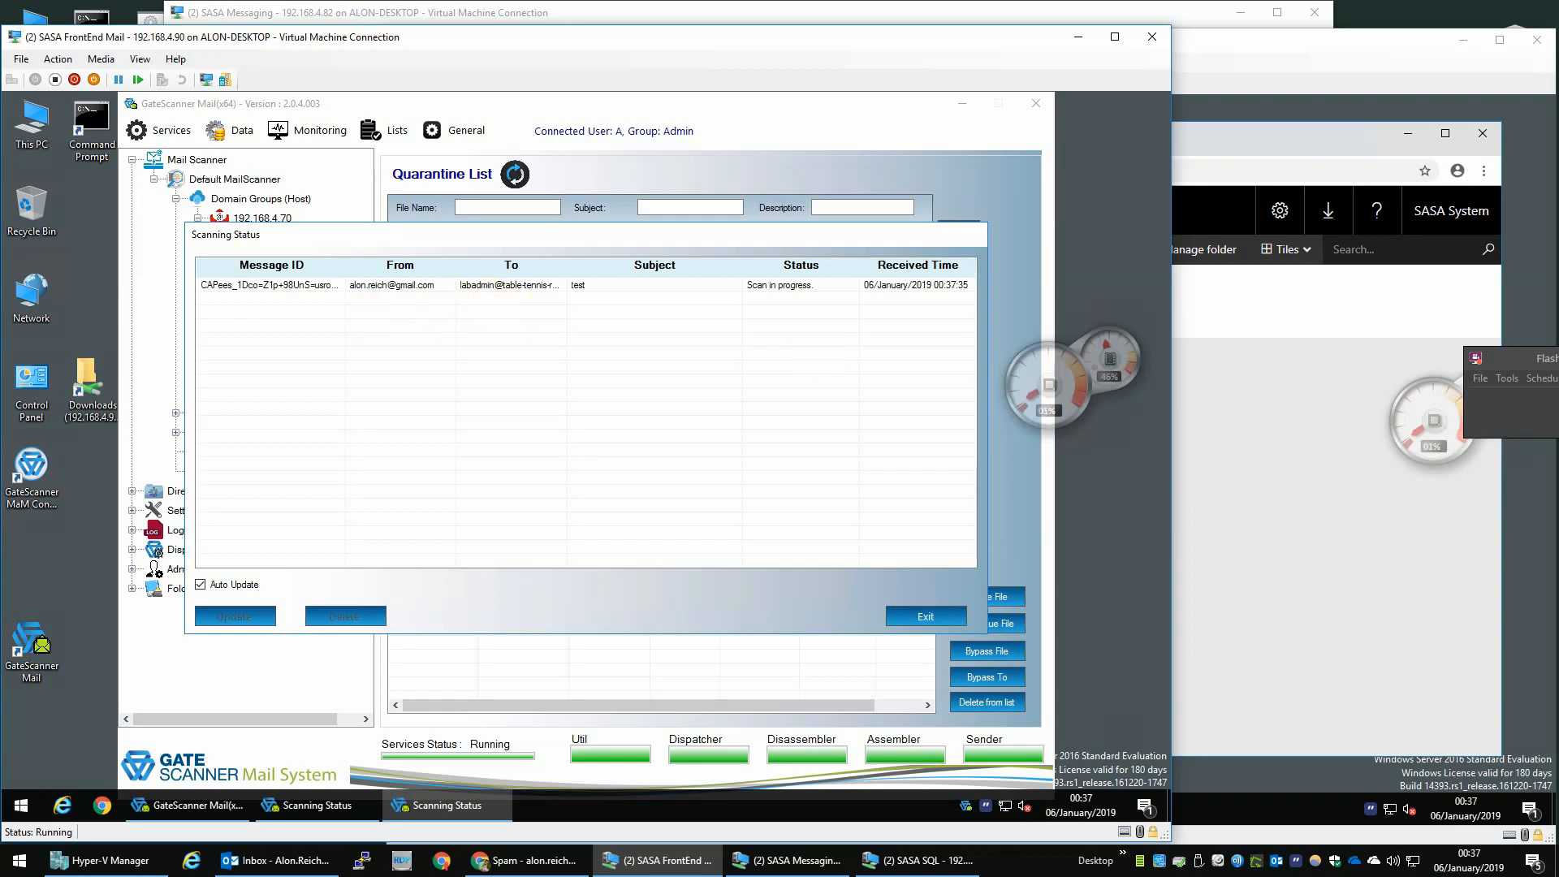
# - Examine the SASA Engine scan progress and the scanning status list for the test message
pyautogui.moveTo(1055, 378)
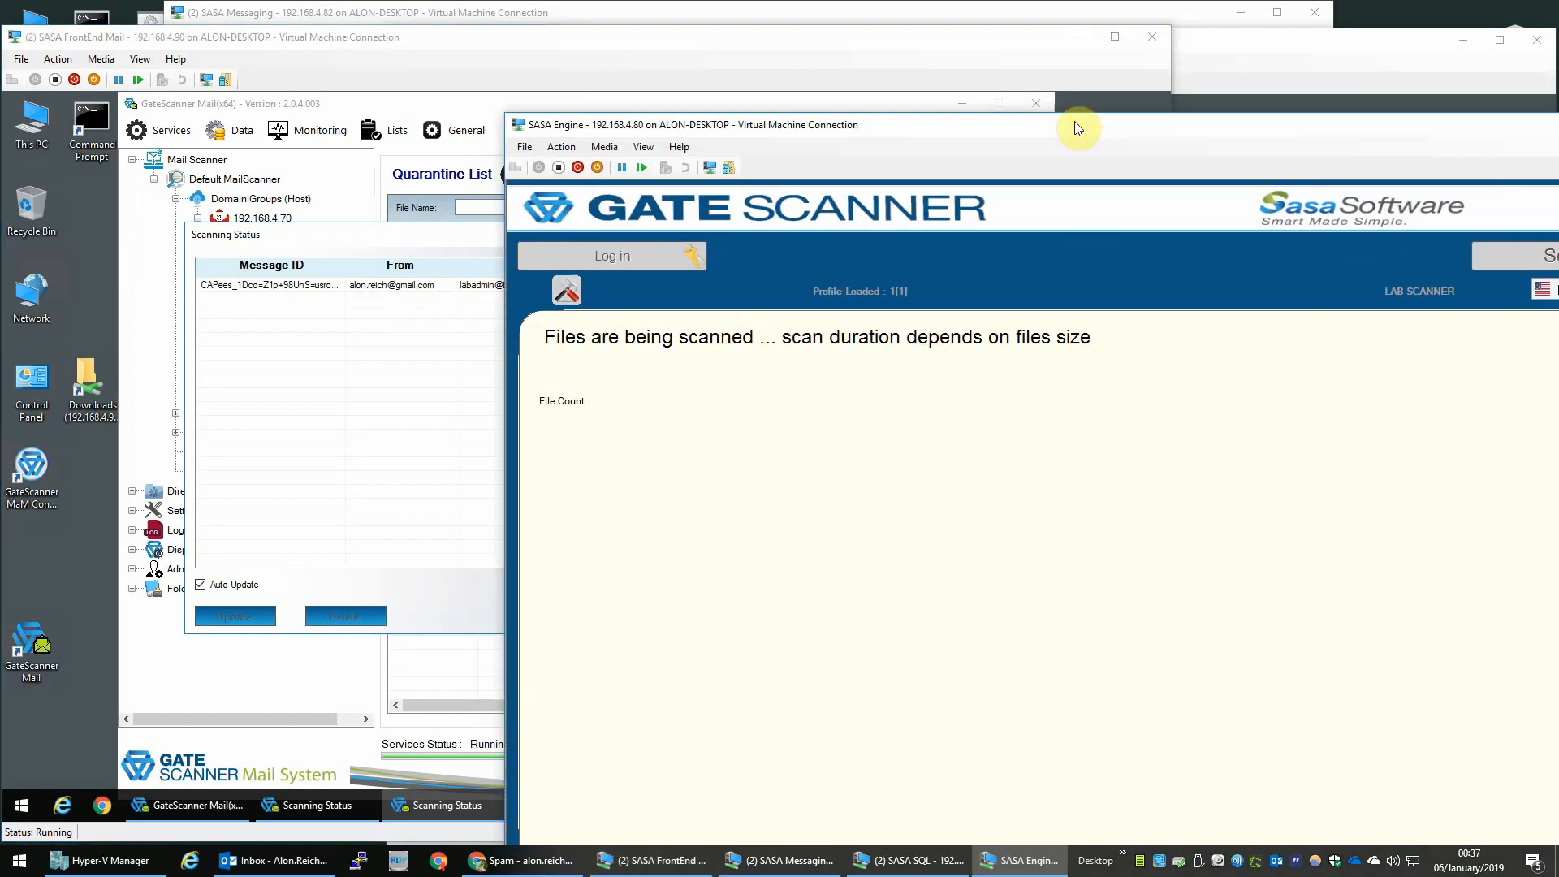
pyautogui.moveTo(1078, 128); pyautogui.dragTo(734, 66)
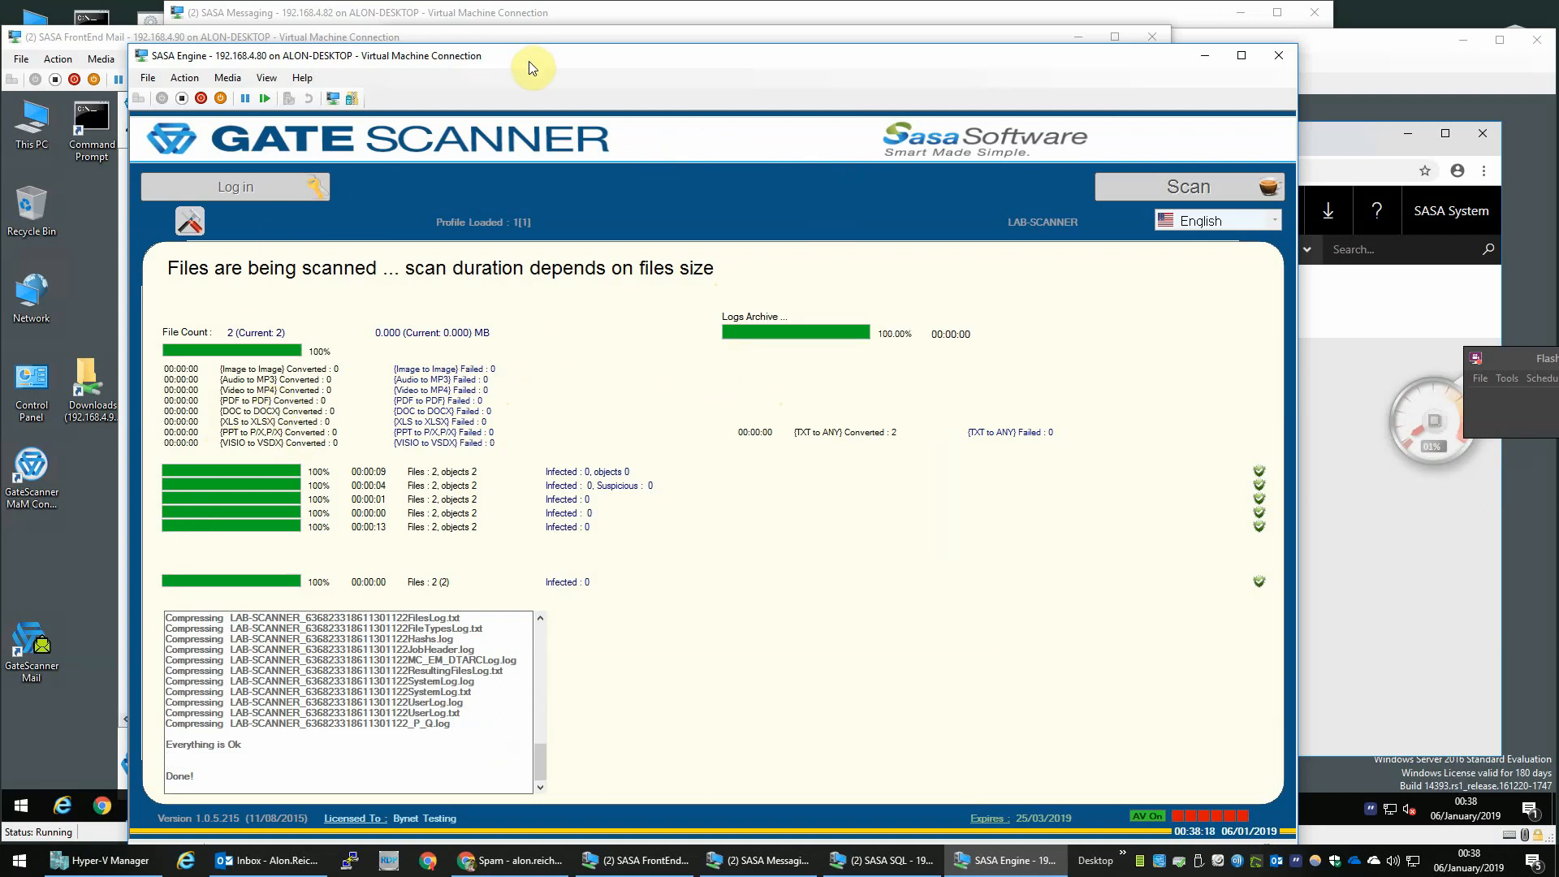
pyautogui.moveTo(529, 61); pyautogui.dragTo(1558, 78)
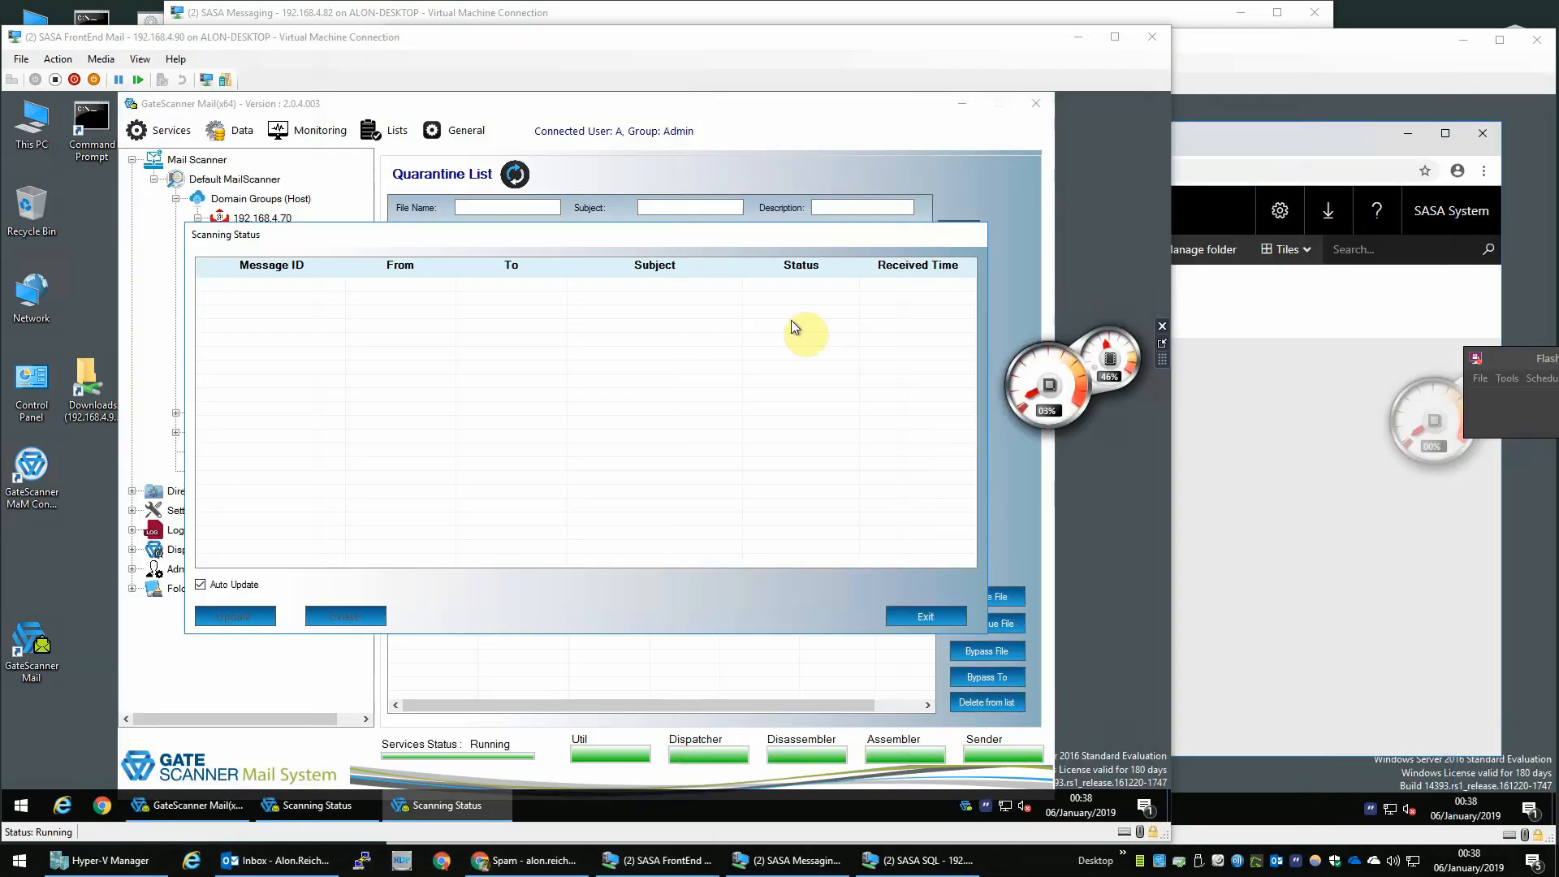
pyautogui.click(302, 357)
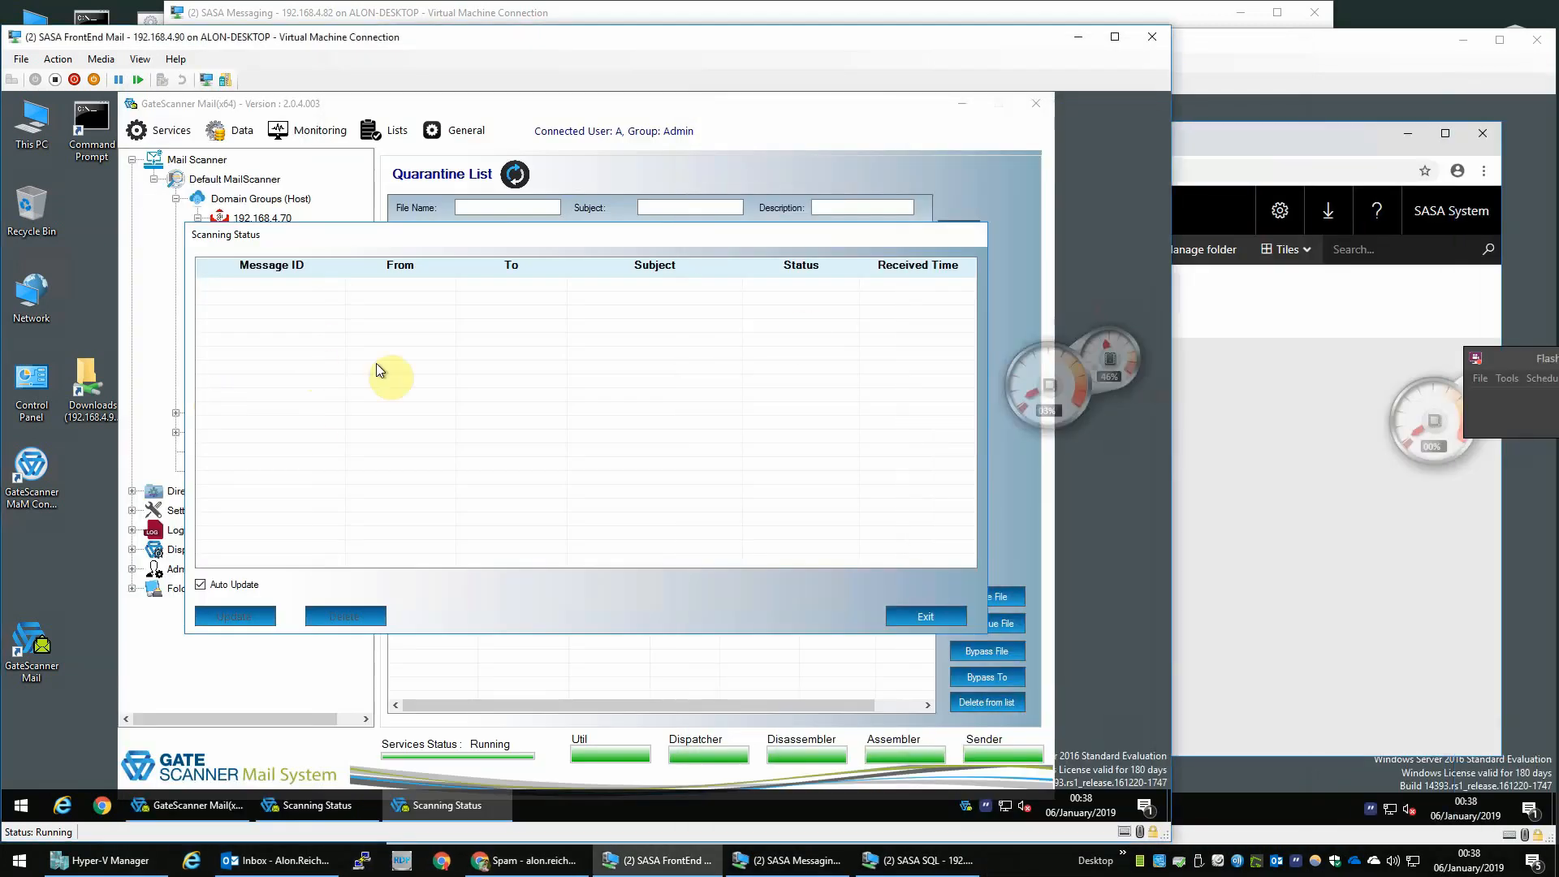
# - Open the OWA bookmark in a browser and sign in as labadmin with the account password
pyautogui.click(99, 802)
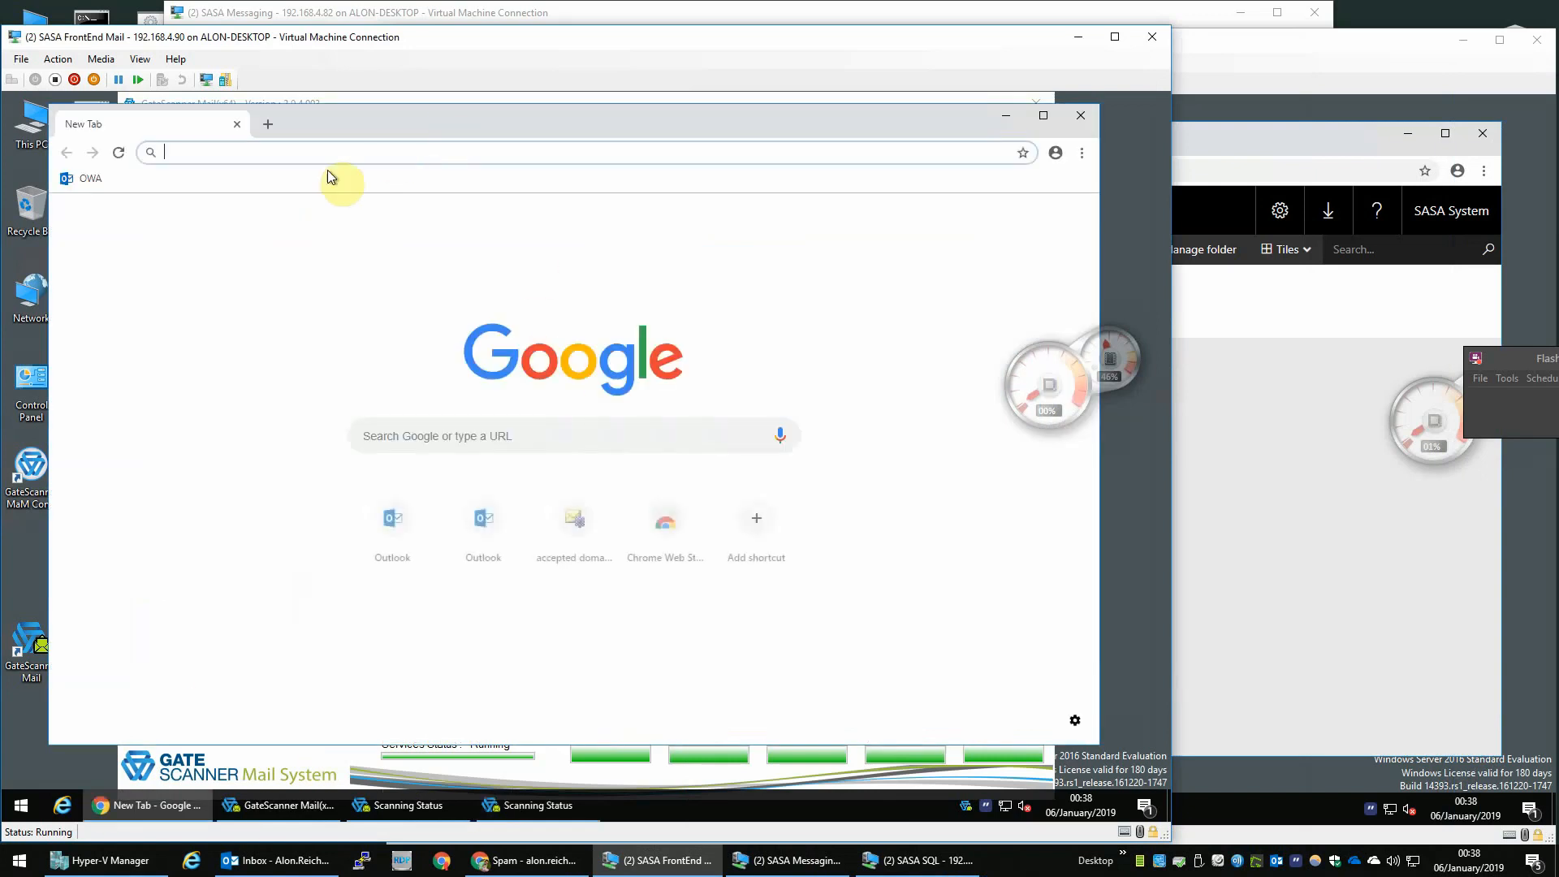
pyautogui.click(81, 179)
pyautogui.click(560, 487)
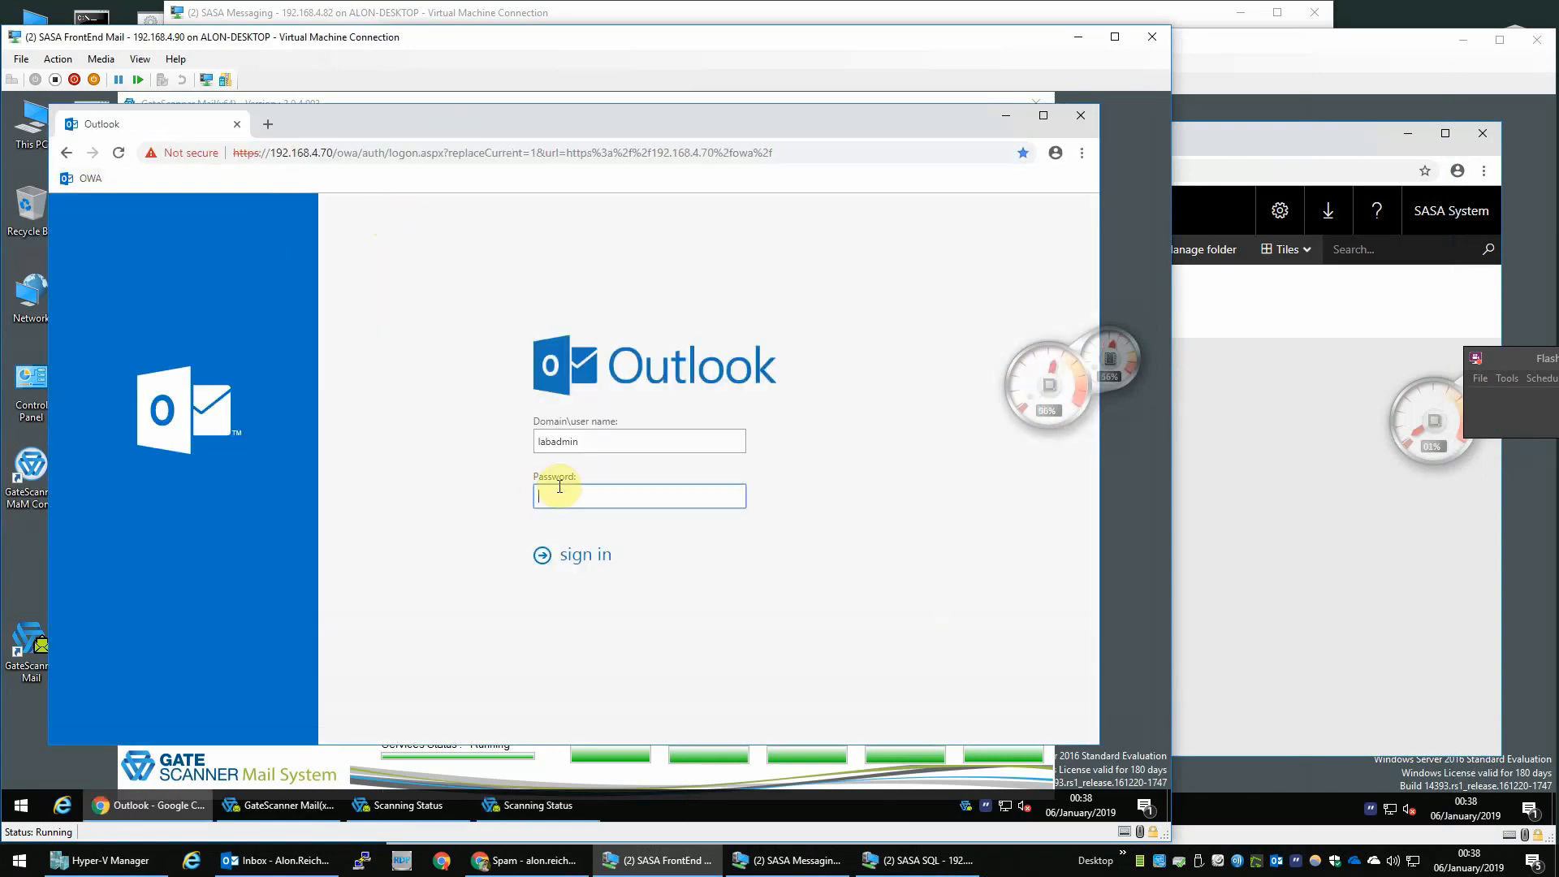
pyautogui.write('••••••••')
pyautogui.press('Return')
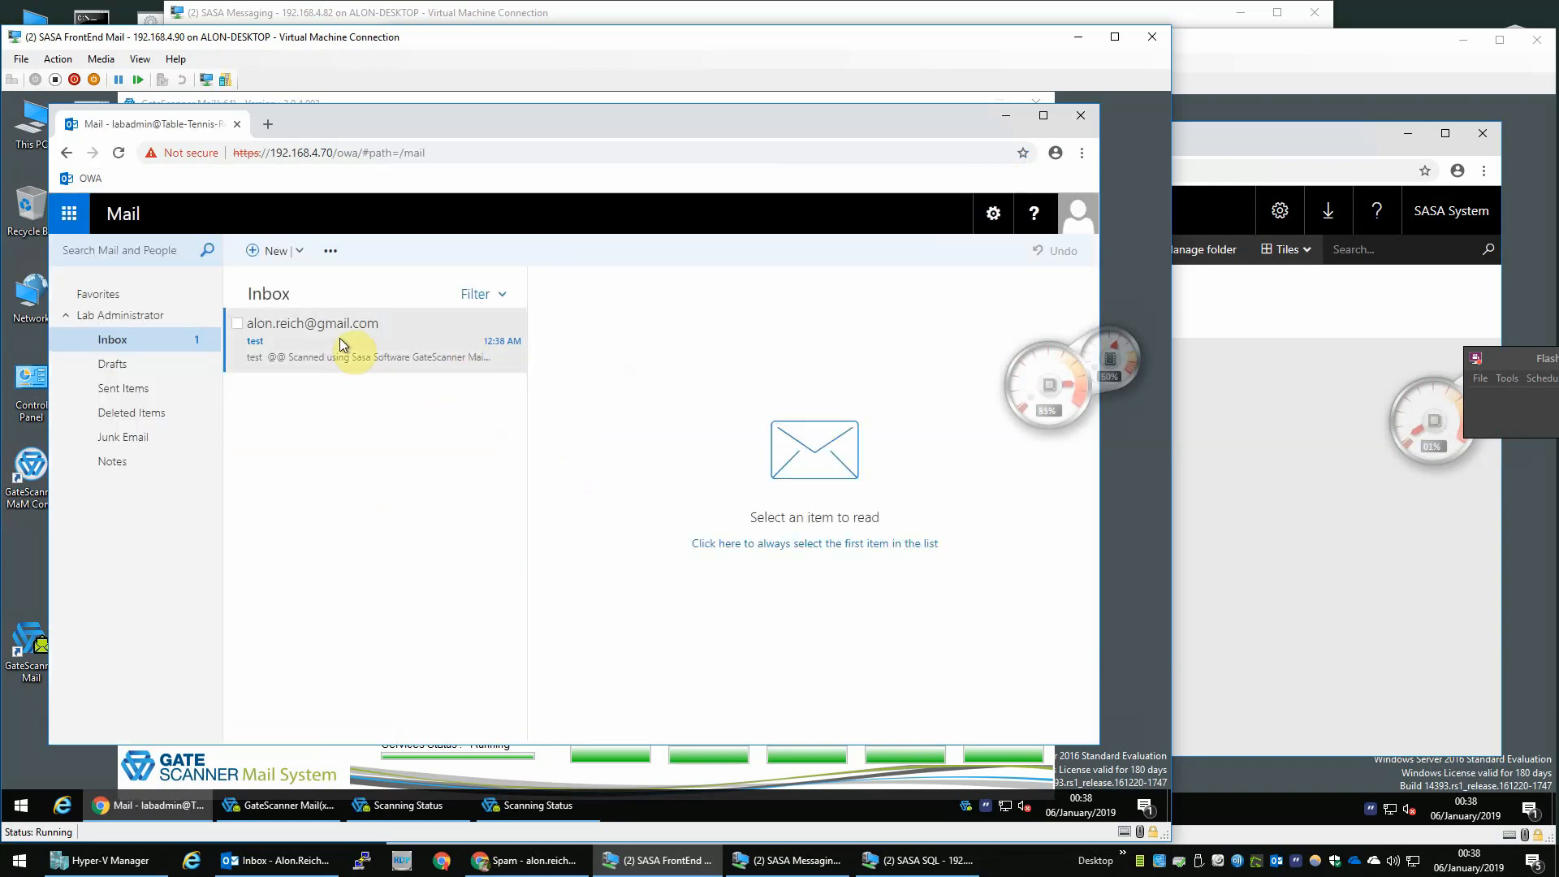
# - Open the received test message and view its GS_Scan_Log.txt attachment
pyautogui.click(342, 344)
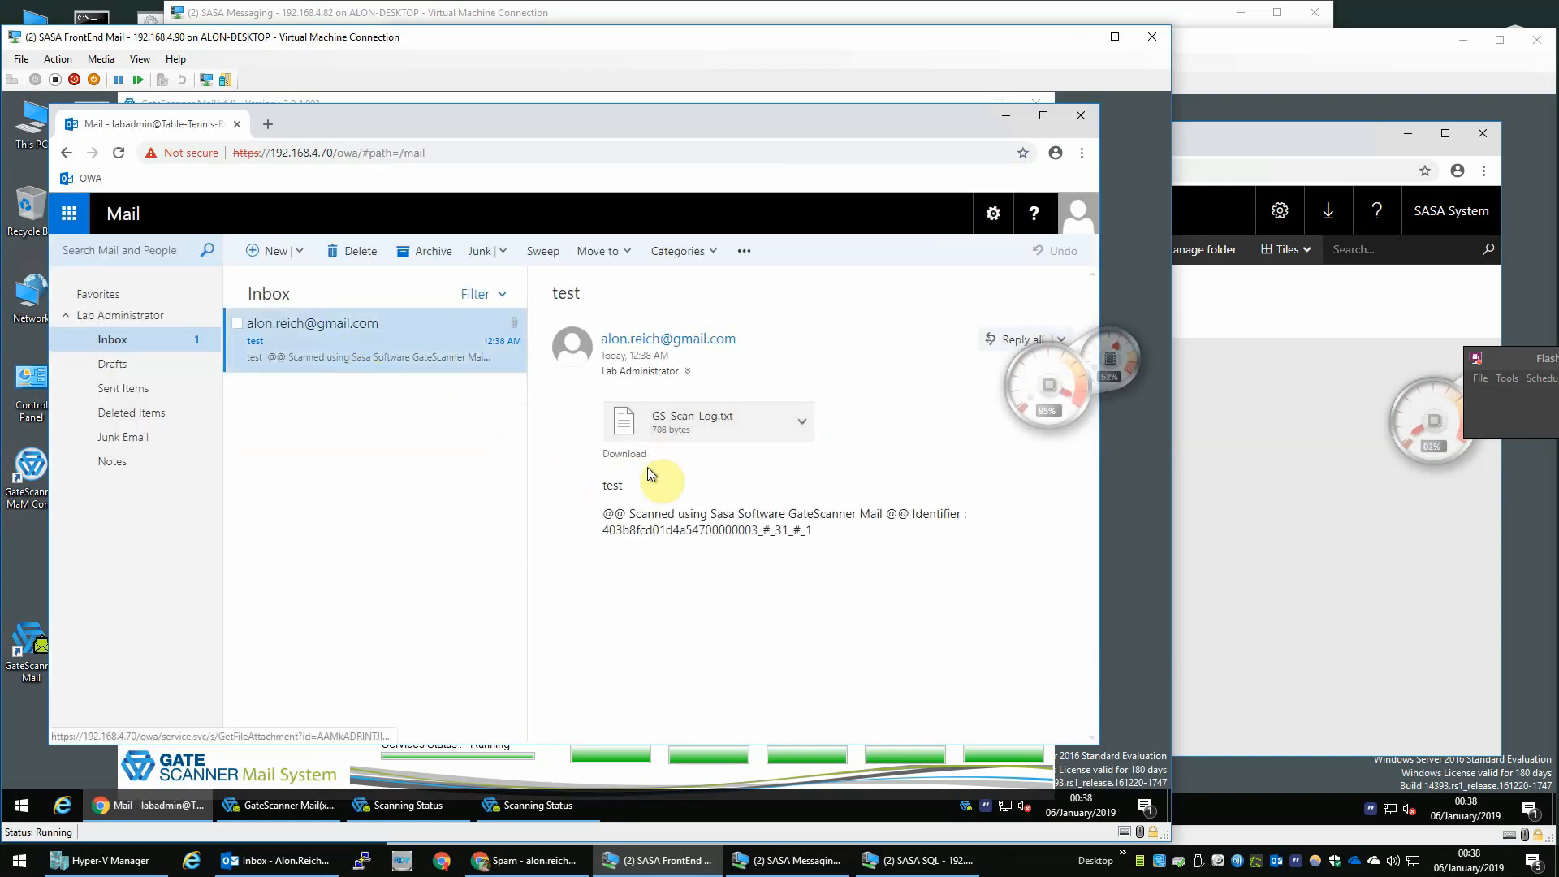
pyautogui.moveTo(729, 514); pyautogui.dragTo(970, 517)
pyautogui.click(786, 568)
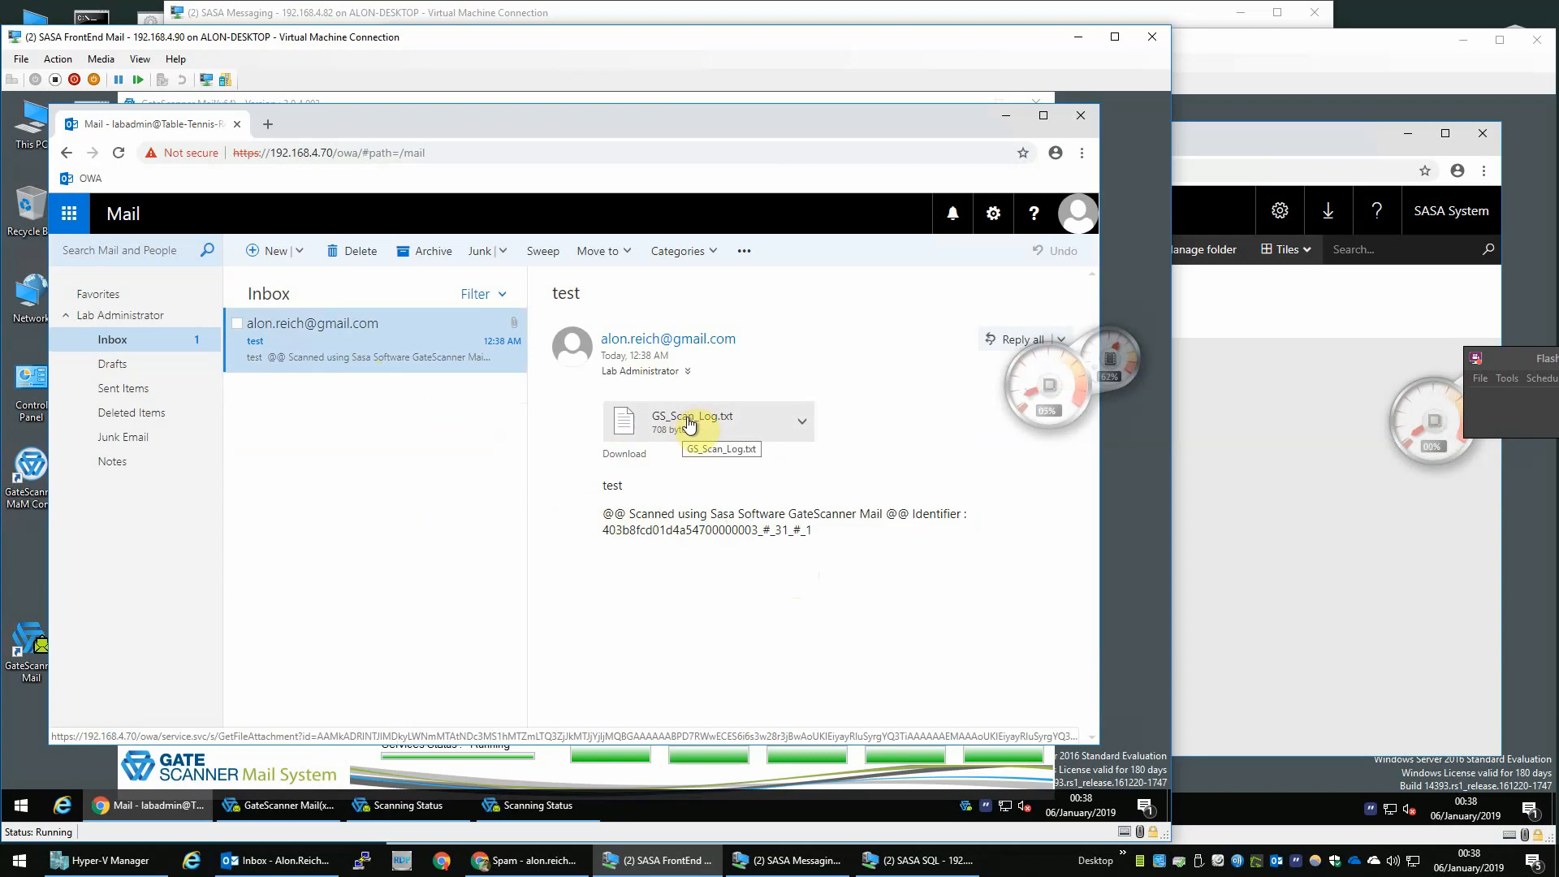
pyautogui.click(662, 429)
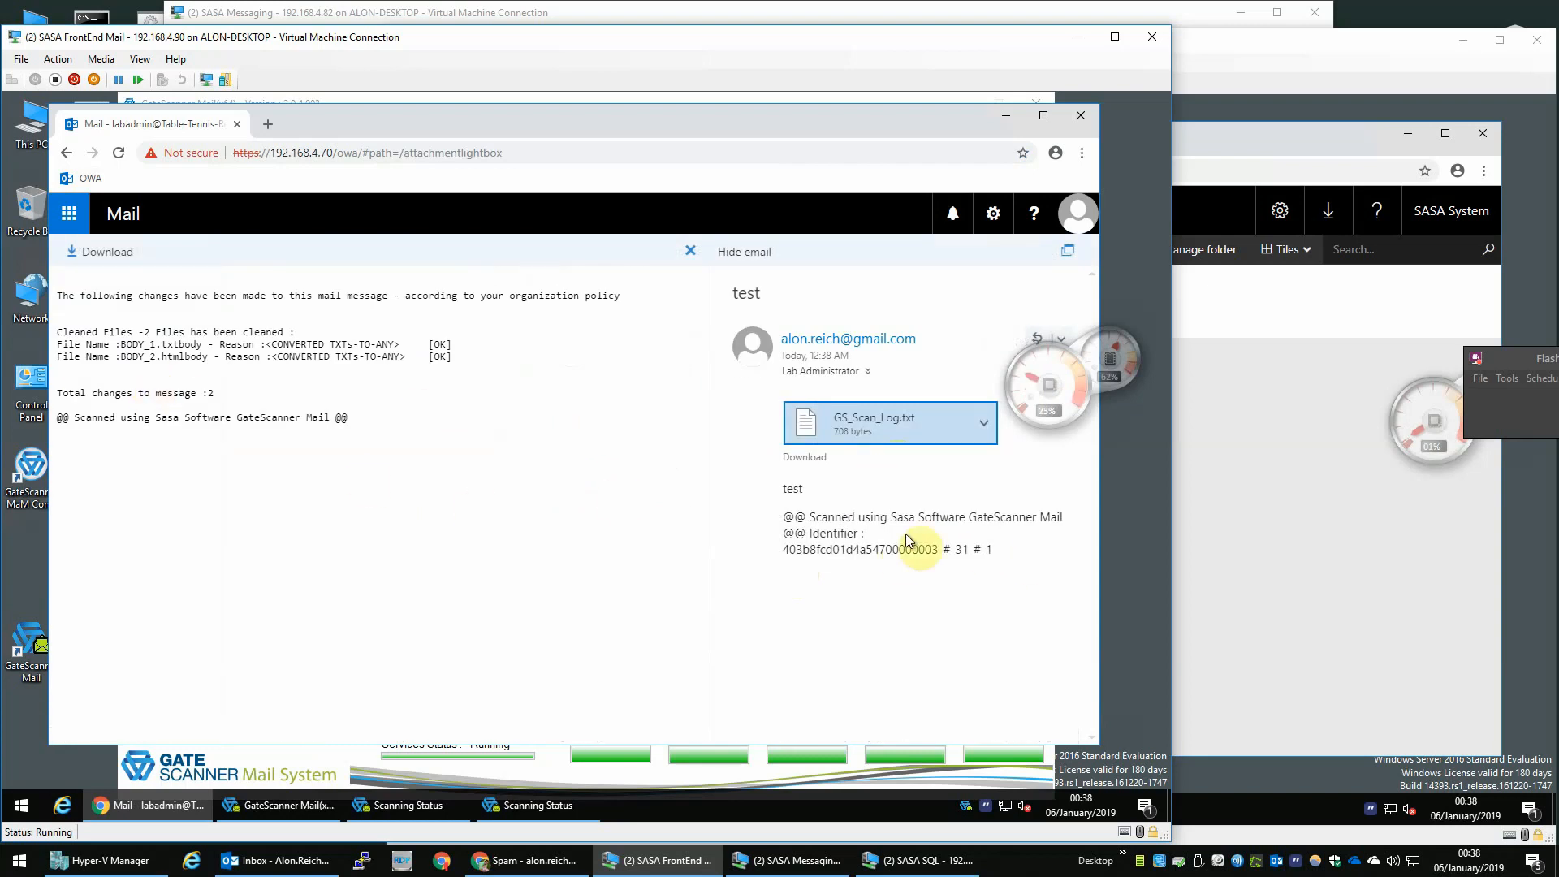
pyautogui.tripleClick(151, 417)
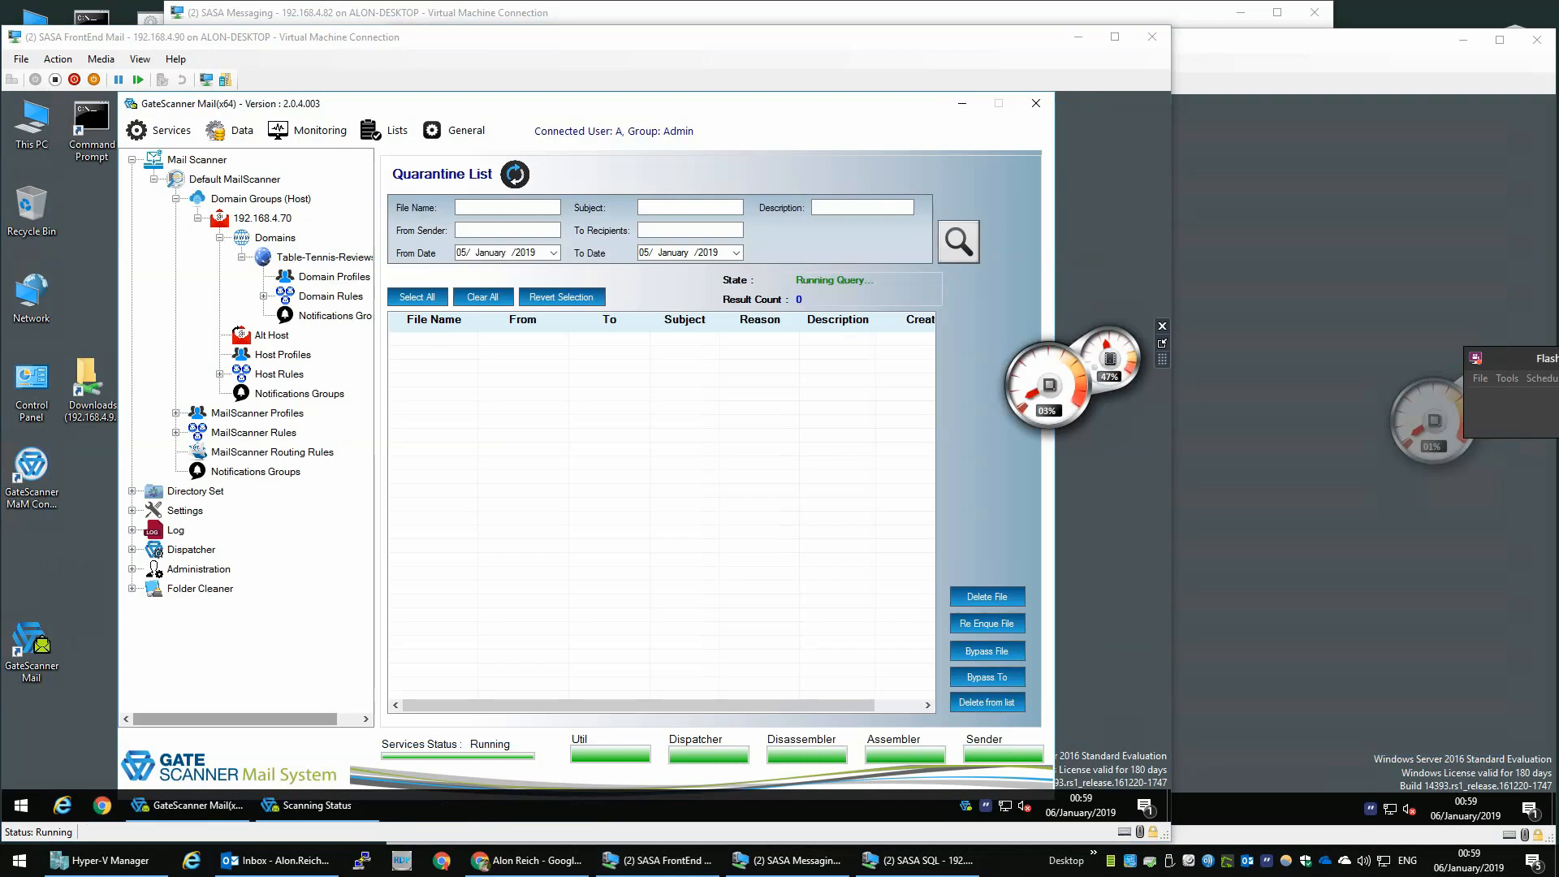